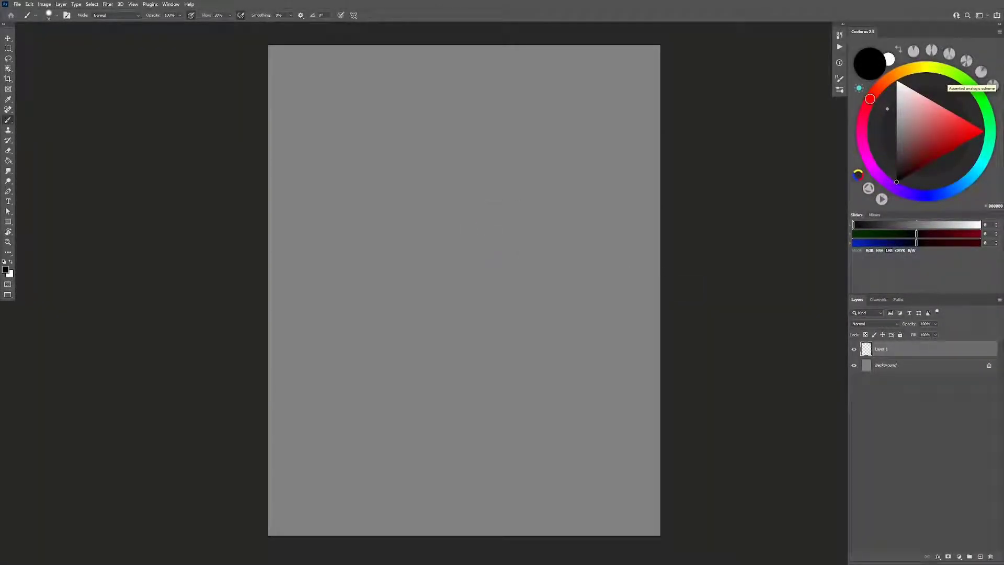
Step: Shrink the brush slightly to begin the faint face sketch near the upper middle
{"action": "right_click", "coordinate": [443, 217], "text": "alt"}
{"action": "right_click", "coordinate": [424, 223], "text": "alt"}
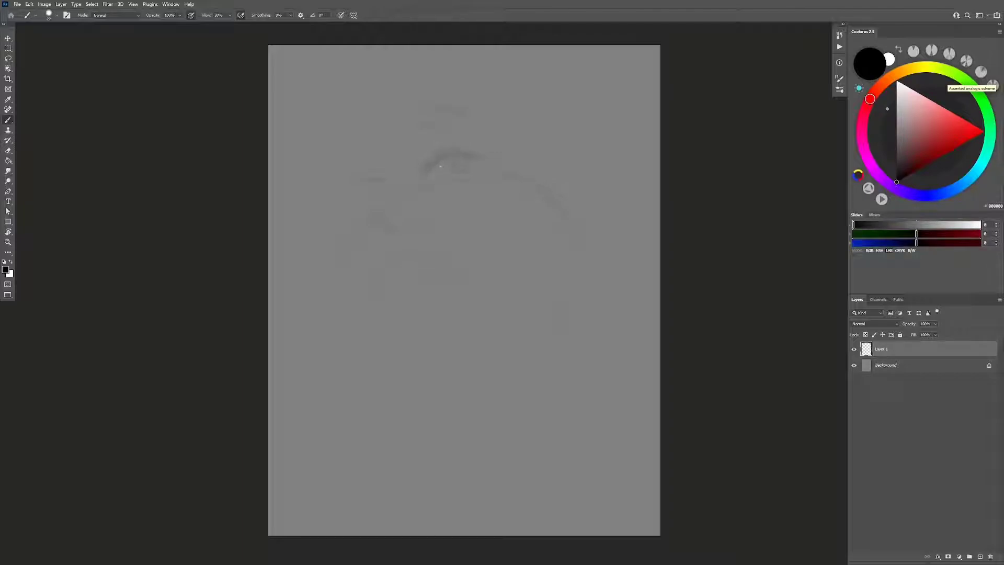
Step: Extend the faint sketch line downward, then enlarge the brush from about 52 px
{"action": "left_click_drag", "start_coordinate": [566, 210], "coordinate": [577, 232]}
{"action": "right_click", "coordinate": [453, 167], "text": "alt"}
{"action": "right_click", "coordinate": [437, 149], "text": "alt"}
{"action": "right_click", "coordinate": [419, 145], "text": "alt"}
{"action": "right_click", "coordinate": [403, 277], "text": "alt"}
{"action": "right_click", "coordinate": [398, 278], "text": "alt"}
{"action": "right_click", "coordinate": [380, 279], "text": "alt"}
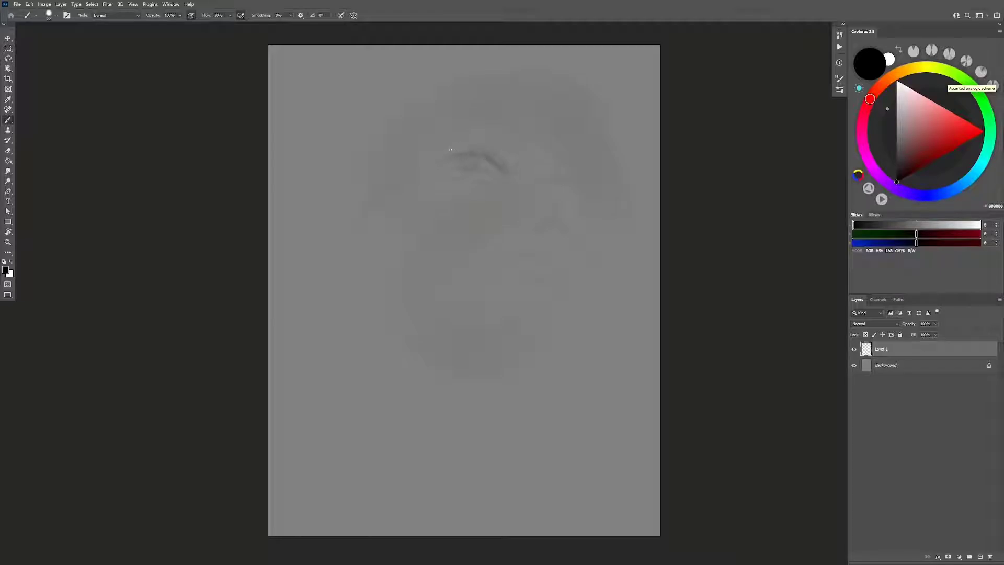
{"action": "key", "text": "bracketright"}
Step: Darken the eyebrow's left end, then add small dark marks below the eye at 25 px
{"action": "left_click_drag", "start_coordinate": [452, 151], "coordinate": [479, 157]}
{"action": "left_click_drag", "start_coordinate": [440, 141], "coordinate": [459, 148]}
{"action": "key", "text": "bracketleft"}
{"action": "key", "text": "bracketleft"}
{"action": "key", "text": "bracketleft"}
{"action": "key", "text": "bracketleft"}
{"action": "key", "text": "bracketleft"}
{"action": "key", "text": "bracketleft"}
{"action": "key", "text": "bracketleft"}
{"action": "left_click_drag", "start_coordinate": [484, 183], "coordinate": [488, 173]}
{"action": "left_click_drag", "start_coordinate": [504, 325], "coordinate": [510, 314]}
Step: Dab dark paint into the pupil and shrink the brush to 15 px
{"action": "key", "text": "ctrl"}
{"action": "left_click_drag", "start_coordinate": [475, 161], "coordinate": [478, 161]}
{"action": "right_click", "coordinate": [470, 159], "text": "alt"}
{"action": "left_click_drag", "start_coordinate": [470, 159], "coordinate": [490, 165]}
{"action": "mouse_move", "coordinate": [487, 161]}
{"action": "left_mouse_down"}
{"action": "mouse_move", "coordinate": [475, 160]}
{"action": "mouse_move", "coordinate": [484, 162]}
{"action": "left_mouse_up"}
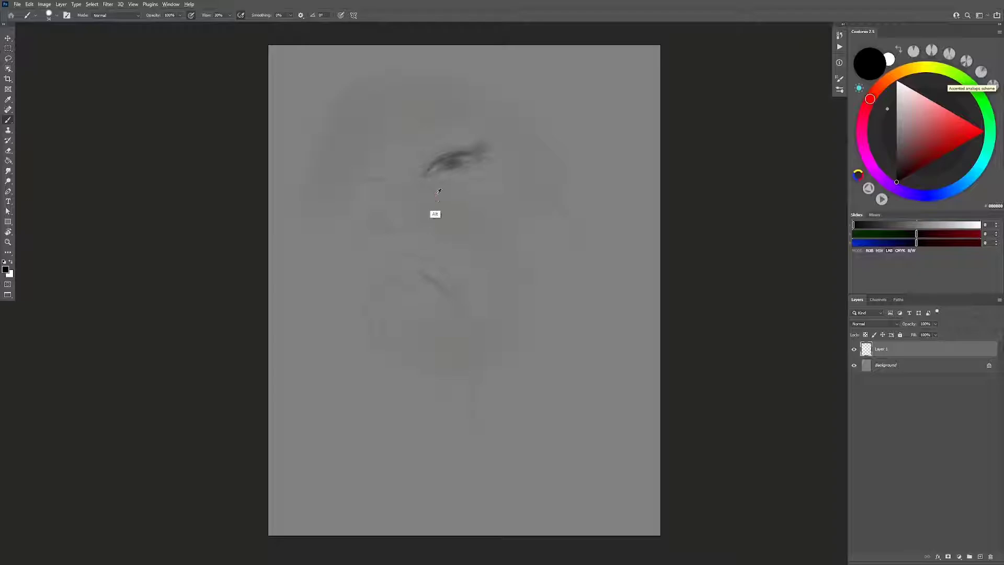
Step: Paint a darker, fuller upper eyelid in black, then try grays before resetting to black
{"action": "left_click", "coordinate": [440, 151], "text": "alt"}
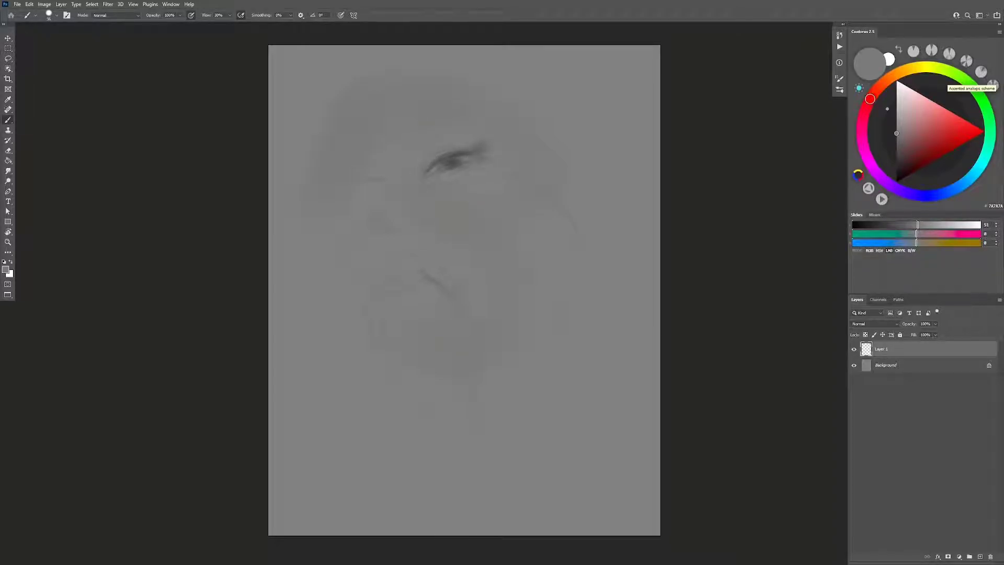
{"action": "left_click", "coordinate": [439, 171], "text": "alt"}
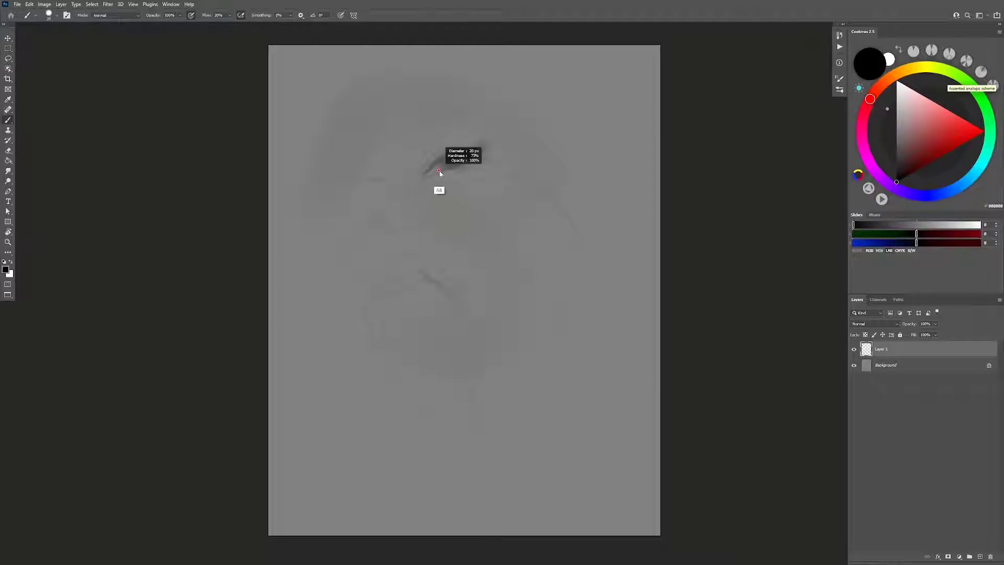
{"action": "left_click_drag", "start_coordinate": [481, 149], "coordinate": [425, 172]}
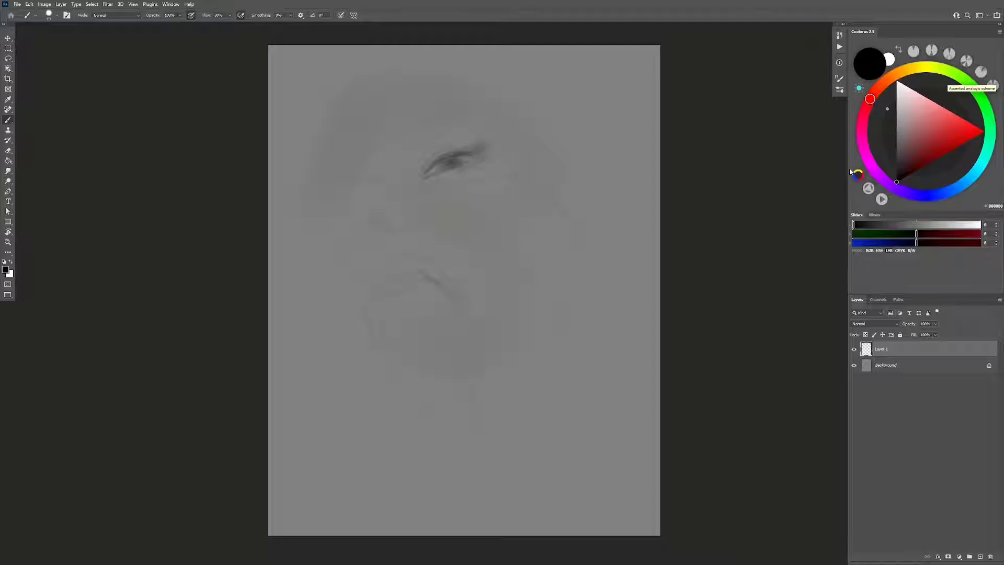
{"action": "left_click", "coordinate": [523, 235], "text": "alt"}
{"action": "left_click", "coordinate": [896, 100]}
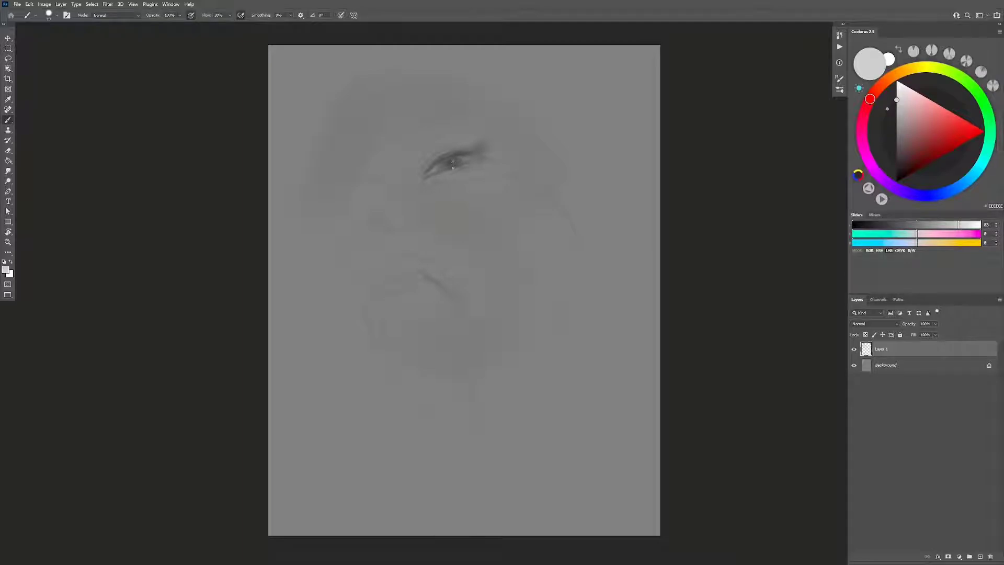
{"action": "key", "text": "d"}
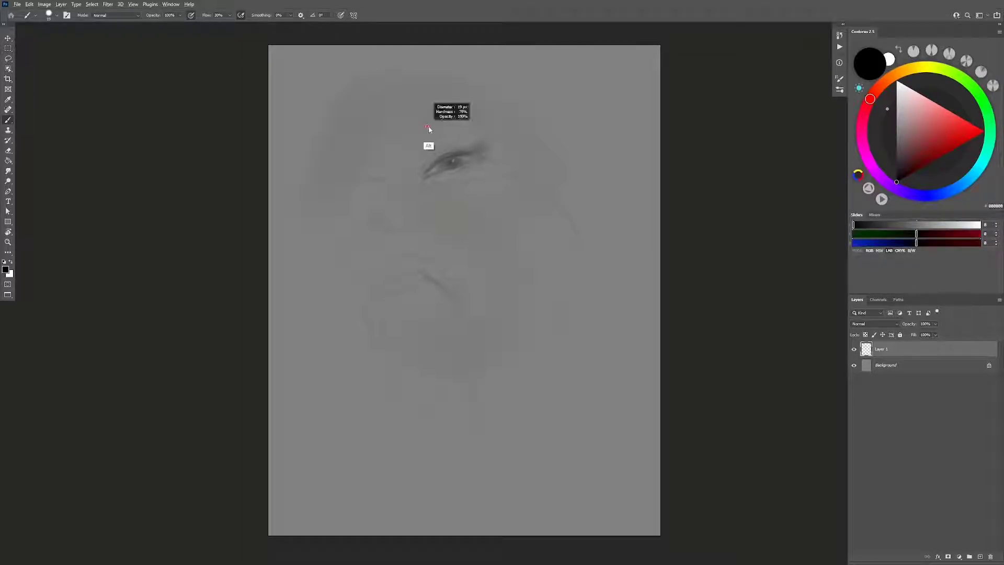
Step: Enlarge the brush to 555 px and shade the cheek below the eye with sampled gray
{"action": "right_click", "coordinate": [424, 152], "text": "alt"}
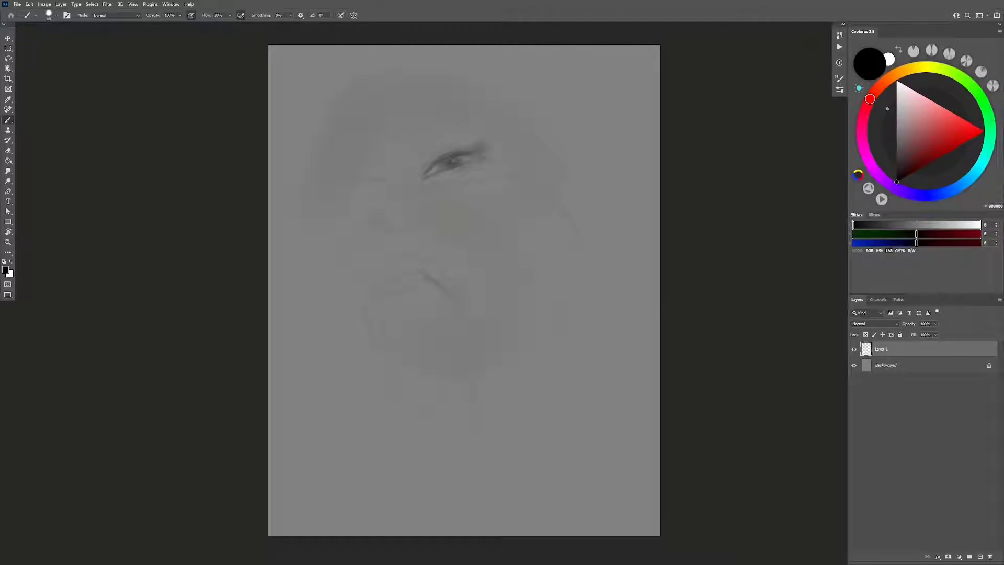
{"action": "right_click", "coordinate": [424, 157], "text": "alt"}
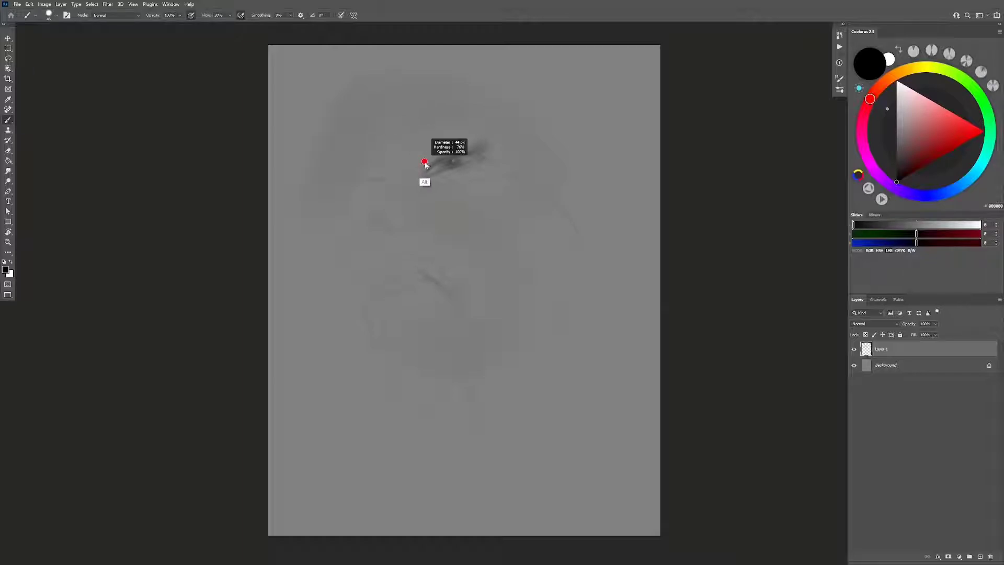
{"action": "right_click", "coordinate": [423, 157], "text": "alt"}
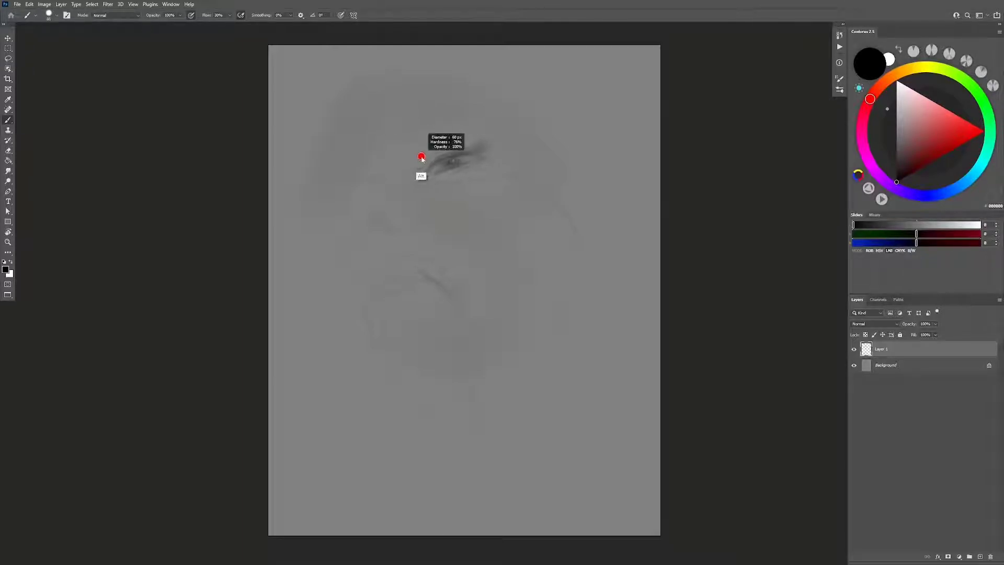
{"action": "right_click", "coordinate": [425, 147], "text": "alt"}
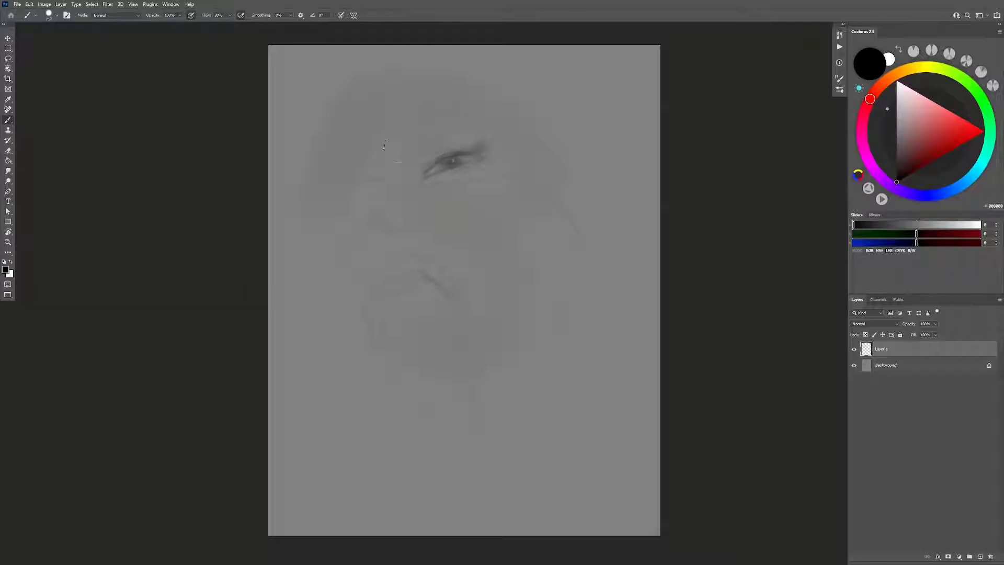
{"action": "key", "text": "alt"}
{"action": "mouse_move", "coordinate": [444, 210]}
{"action": "left_mouse_down"}
{"action": "mouse_move", "coordinate": [492, 209]}
{"action": "mouse_move", "coordinate": [519, 224]}
{"action": "left_mouse_up"}
{"action": "left_click", "coordinate": [491, 220], "text": "alt"}
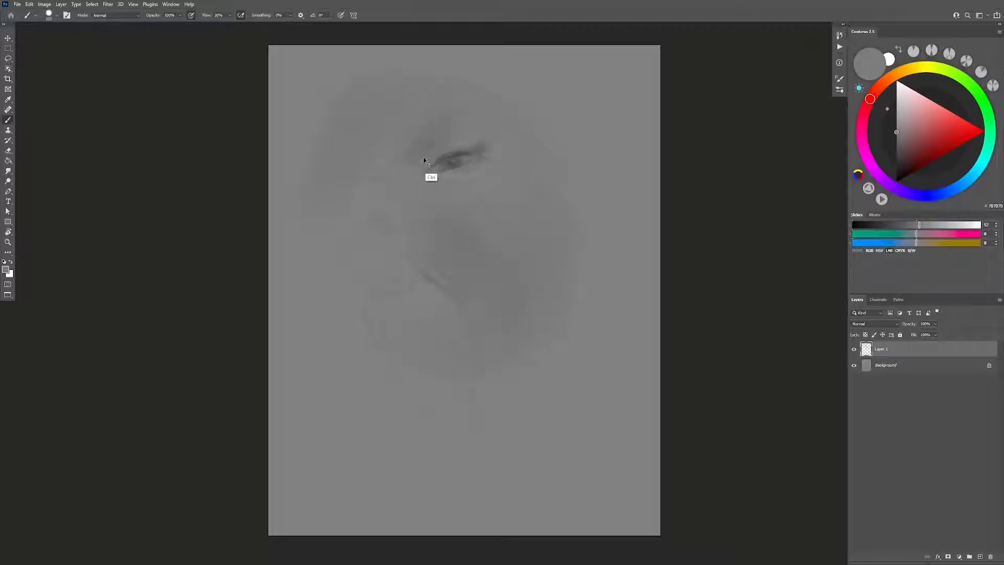
Step: Sample a lighter gray for broad shading, then reset to black at 15 px
{"action": "left_click", "coordinate": [412, 238], "text": "alt"}
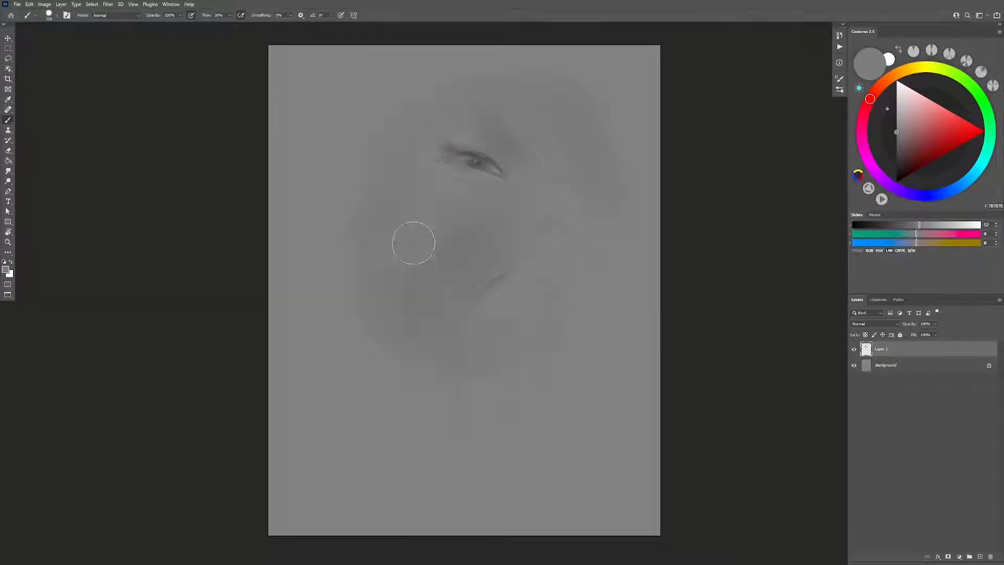
{"action": "left_click_drag", "start_coordinate": [421, 238], "coordinate": [470, 215]}
{"action": "key", "text": "d"}
{"action": "left_click_drag", "start_coordinate": [461, 153], "coordinate": [455, 151]}
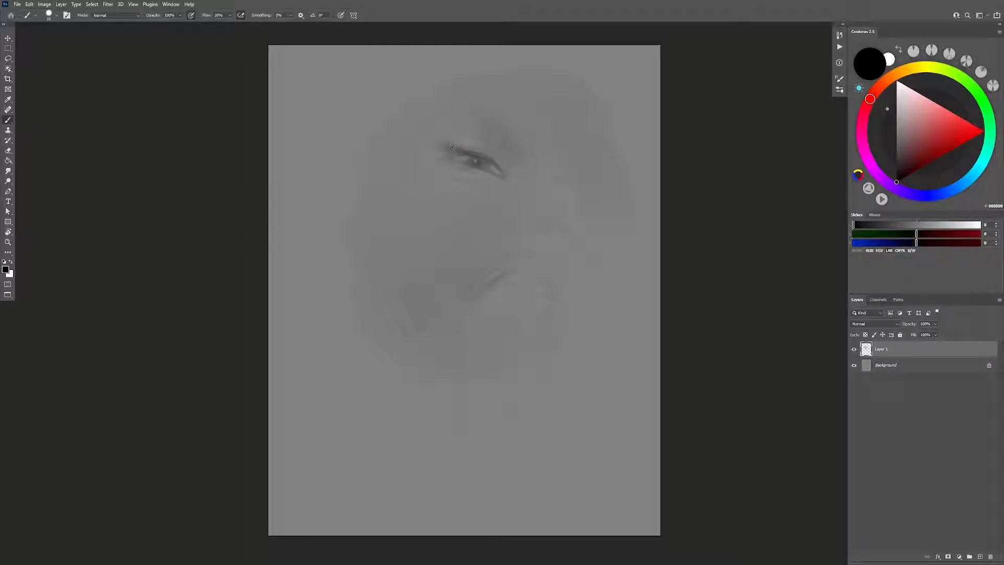
Step: Darken the eye's inner corner and upper lid, then shade softly above-left at about 337 px
{"action": "left_click_drag", "start_coordinate": [451, 146], "coordinate": [460, 152]}
{"action": "left_click_drag", "start_coordinate": [461, 150], "coordinate": [497, 166]}
{"action": "left_click_drag", "start_coordinate": [493, 149], "coordinate": [502, 148]}
{"action": "left_click_drag", "start_coordinate": [386, 145], "coordinate": [437, 124]}
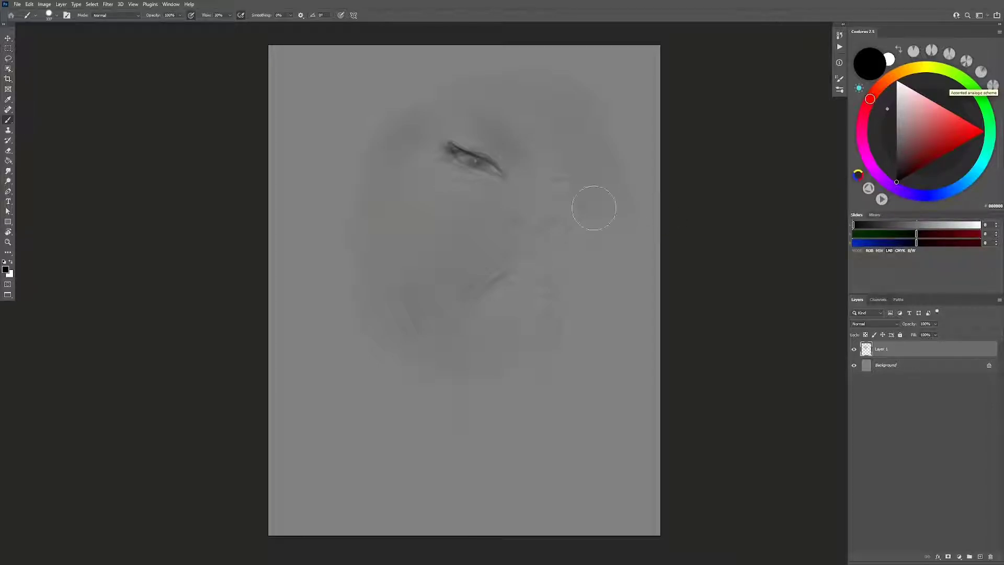
Step: Define the eye's lower-right part and shade the upper-lip line
{"action": "mouse_move", "coordinate": [494, 148]}
{"action": "left_mouse_down"}
{"action": "mouse_move", "coordinate": [481, 157]}
{"action": "mouse_move", "coordinate": [470, 147]}
{"action": "left_mouse_up"}
{"action": "mouse_move", "coordinate": [483, 162]}
{"action": "left_mouse_down"}
{"action": "mouse_move", "coordinate": [495, 173]}
{"action": "mouse_move", "coordinate": [485, 205]}
{"action": "mouse_move", "coordinate": [512, 231]}
{"action": "left_mouse_up"}
{"action": "left_click_drag", "start_coordinate": [522, 262], "coordinate": [532, 263]}
{"action": "left_click_drag", "start_coordinate": [499, 279], "coordinate": [547, 268]}
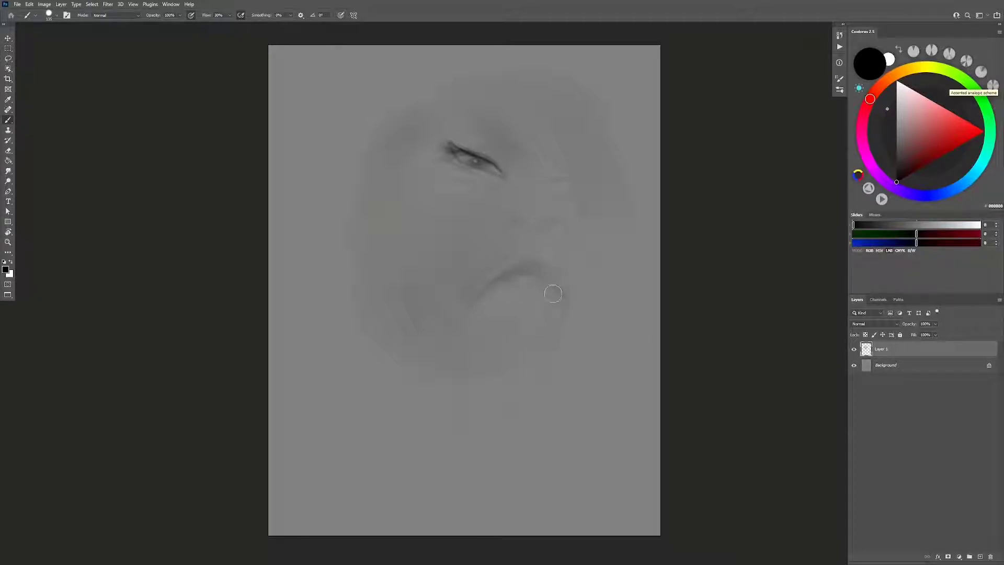
Step: Set the brush to 28 px and mirror the view horizontally with Ctrl+Shift+H
{"action": "left_click_drag", "start_coordinate": [477, 352], "coordinate": [431, 314]}
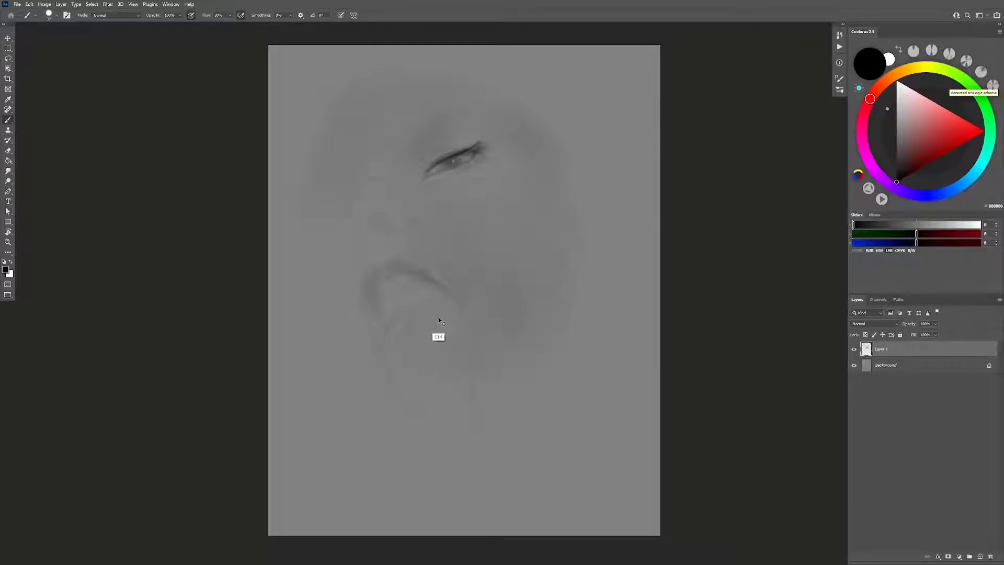
{"action": "left_click_drag", "start_coordinate": [454, 309], "coordinate": [450, 310]}
{"action": "key", "text": "ctrl+shift+h"}
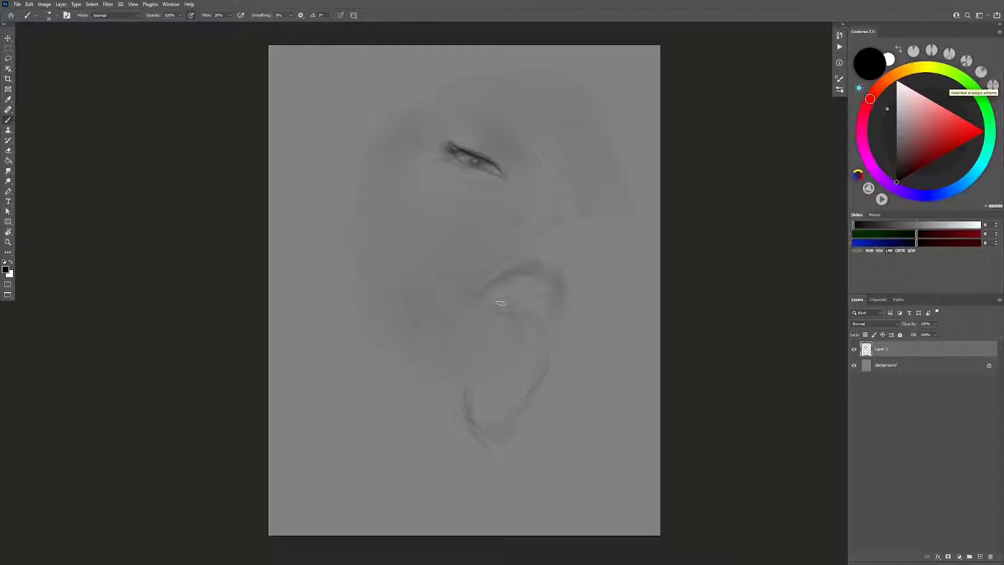
Step: Select the skin texture brush preset and make it smaller
{"action": "right_click", "coordinate": [500, 303]}
{"action": "left_click", "coordinate": [739, 425]}
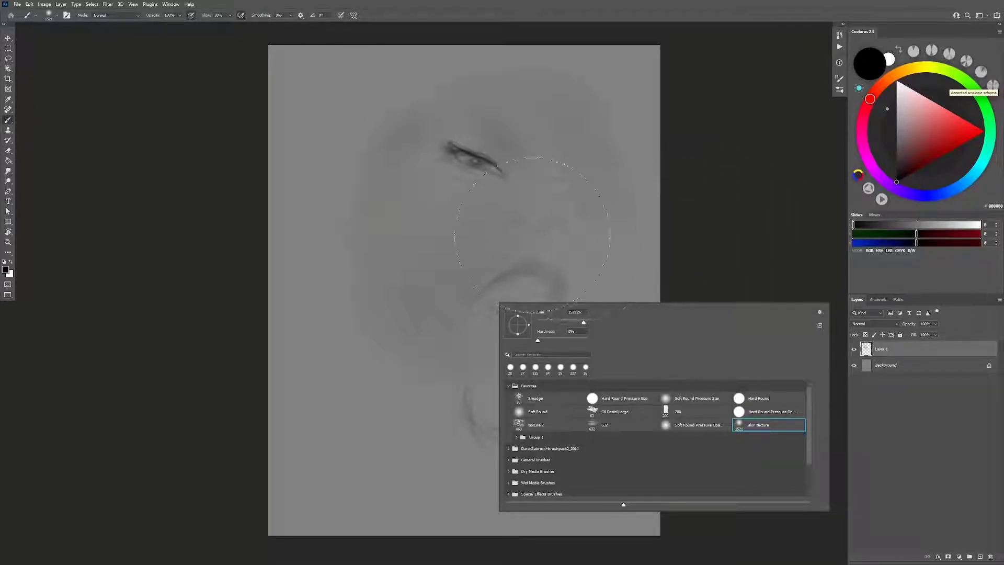
{"action": "right_click", "coordinate": [557, 222]}
{"action": "left_click_drag", "start_coordinate": [621, 246], "coordinate": [578, 246]}
{"action": "key", "text": "Return"}
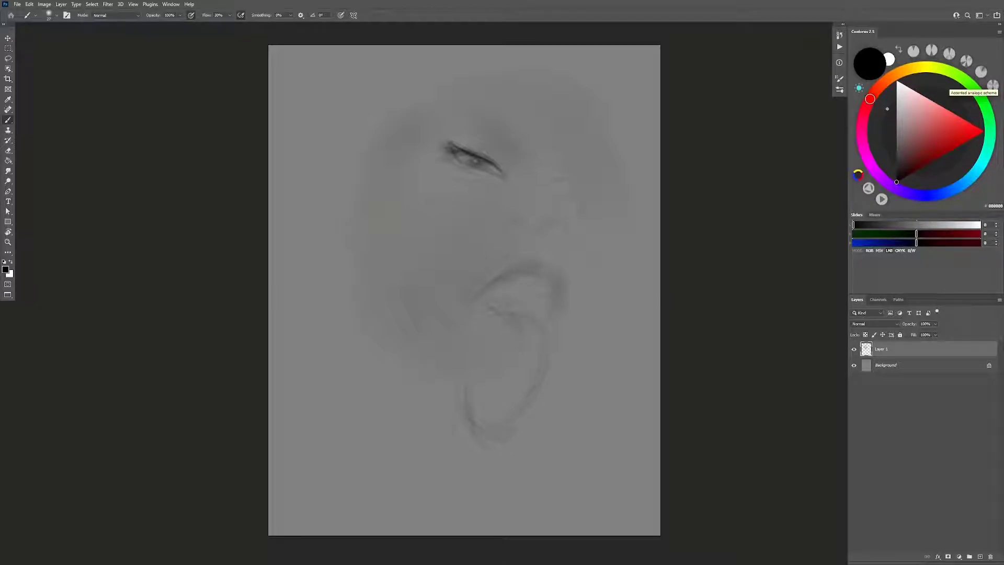
Step: Sketch faint textured strokes on the lower face and erase to lighten the inner shading
{"action": "left_click_drag", "start_coordinate": [460, 413], "coordinate": [497, 461]}
{"action": "key", "text": "e"}
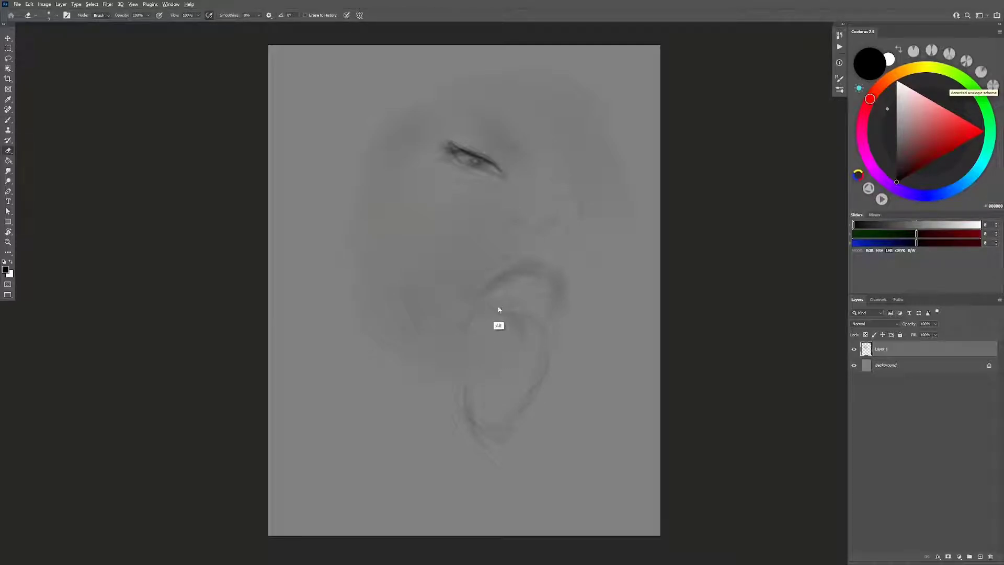
{"action": "mouse_move", "coordinate": [482, 325]}
{"action": "left_mouse_down"}
{"action": "mouse_move", "coordinate": [516, 332]}
{"action": "mouse_move", "coordinate": [465, 364]}
{"action": "mouse_move", "coordinate": [534, 386]}
{"action": "mouse_move", "coordinate": [537, 352]}
{"action": "mouse_move", "coordinate": [497, 377]}
{"action": "mouse_move", "coordinate": [494, 453]}
{"action": "mouse_move", "coordinate": [484, 408]}
{"action": "left_mouse_up"}
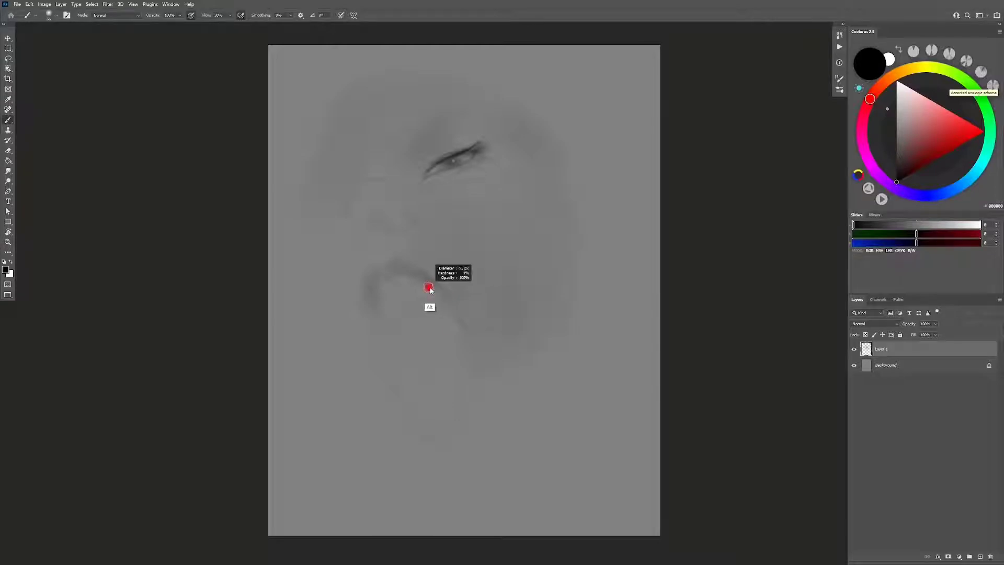
{"action": "left_click_drag", "start_coordinate": [381, 276], "coordinate": [378, 276]}
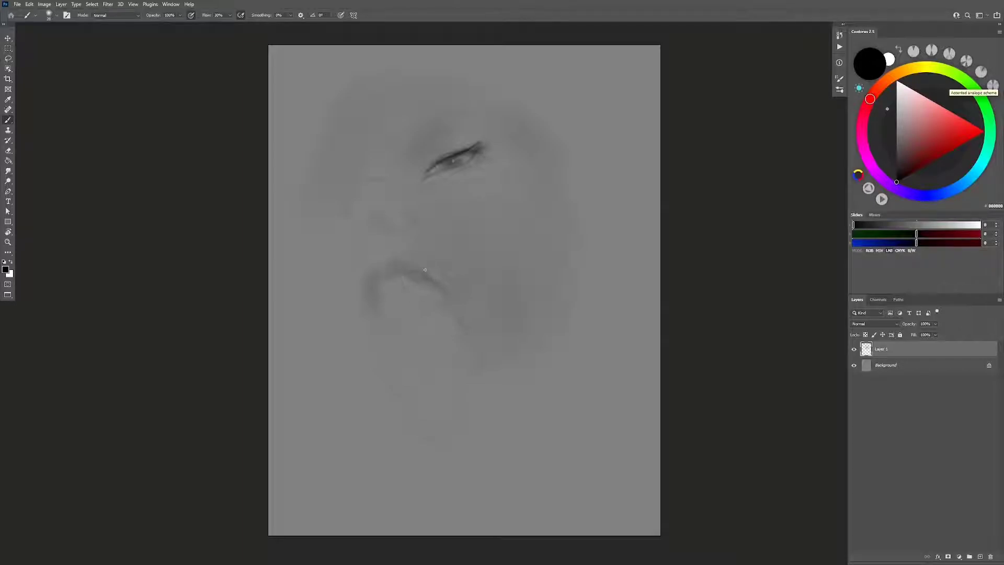
Step: Sample mid grey, return to black and size the brush to about 53 px
{"action": "left_click", "coordinate": [416, 249], "text": "alt"}
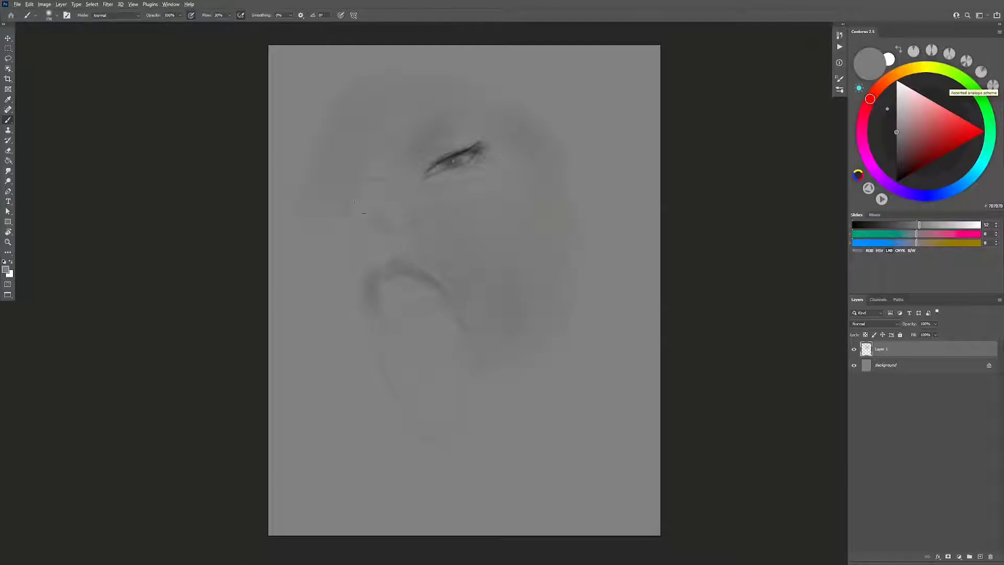
{"action": "left_click_drag", "start_coordinate": [354, 203], "coordinate": [347, 205]}
{"action": "key", "text": "d"}
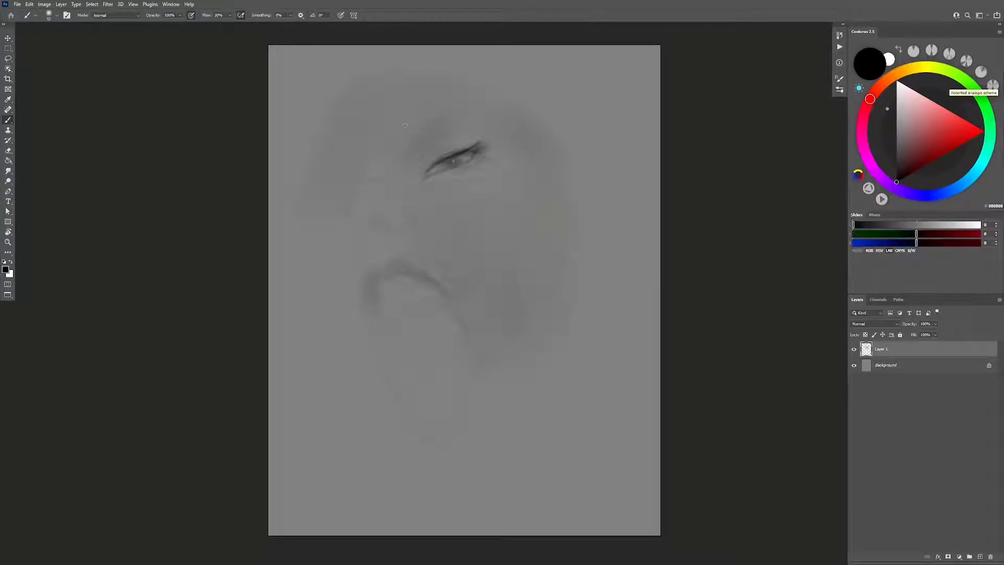
{"action": "key", "text": "bracketright"}
{"action": "key", "text": "bracketright"}
{"action": "key", "text": "bracketright"}
{"action": "left_click_drag", "start_coordinate": [426, 175], "coordinate": [426, 174]}
Step: Extend the dark eye stroke down-left, dab the eye, and sample the canvas grey
{"action": "left_click", "coordinate": [426, 164]}
{"action": "left_click_drag", "start_coordinate": [426, 164], "coordinate": [429, 182]}
{"action": "left_click", "coordinate": [439, 174]}
{"action": "left_click_drag", "start_coordinate": [439, 174], "coordinate": [439, 174]}
{"action": "left_click", "coordinate": [470, 166], "text": "alt"}
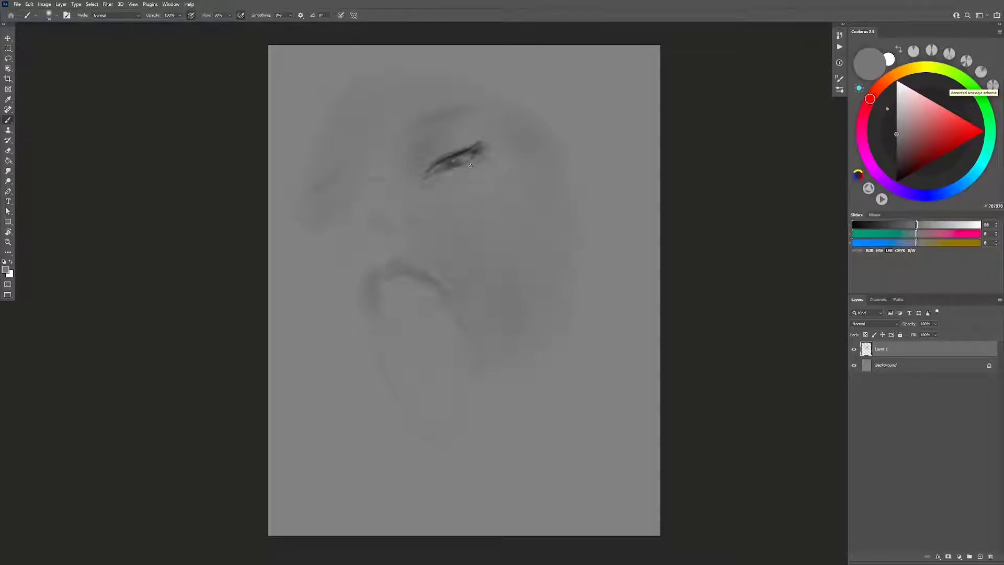
Step: Reset to black, rotate the canvas view to tilt the face, and size the brush near 43 px
{"action": "key", "text": "ctrl"}
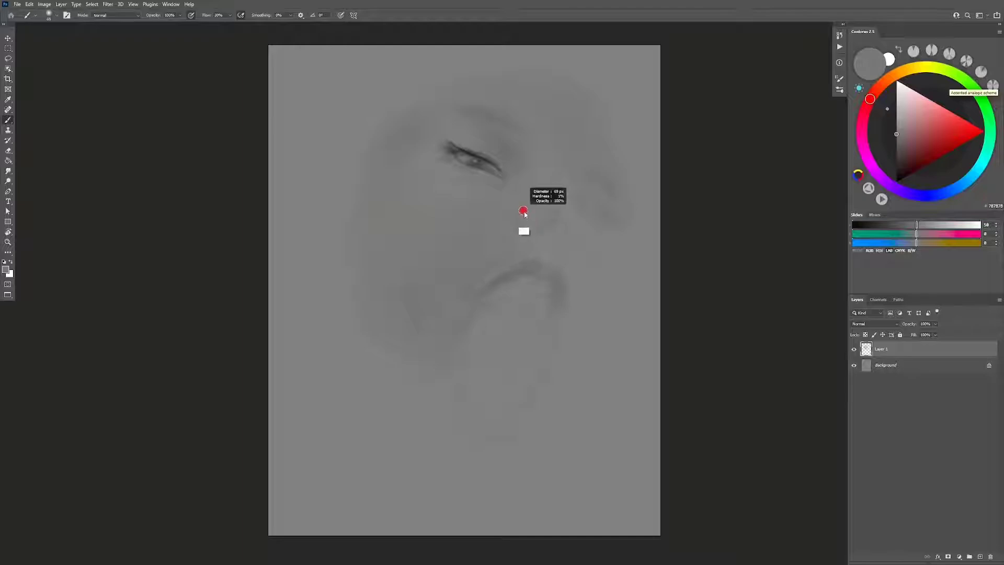
{"action": "key", "text": "d"}
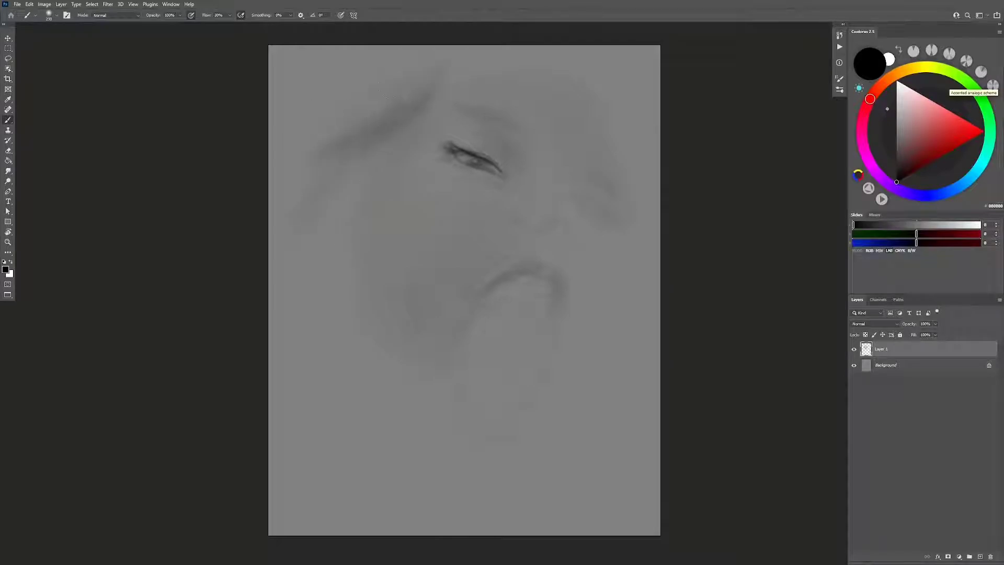
{"action": "mouse_move", "coordinate": [488, 139]}
{"action": "left_mouse_down"}
{"action": "mouse_move", "coordinate": [497, 139]}
{"action": "mouse_move", "coordinate": [425, 159]}
{"action": "left_mouse_up"}
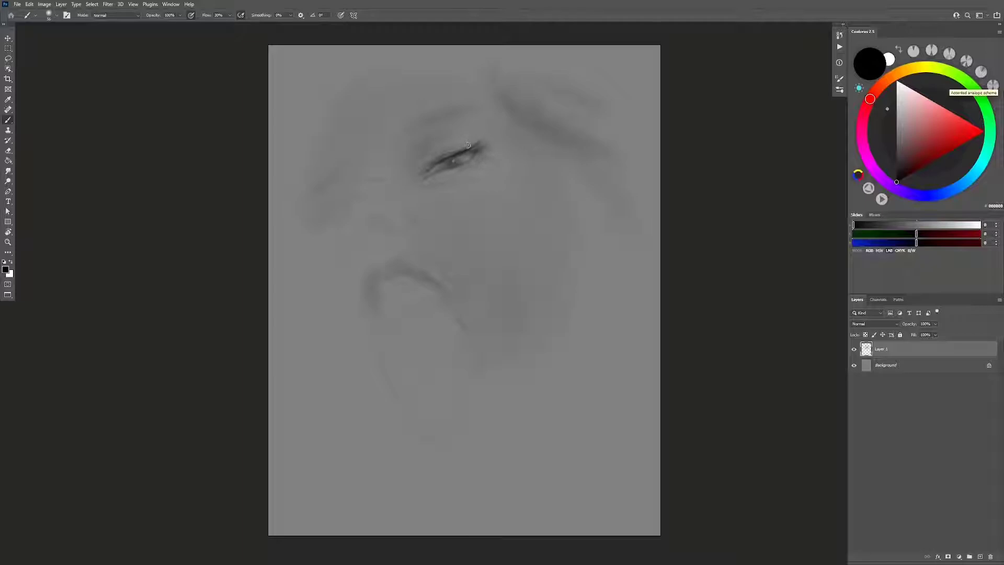
{"action": "left_click_drag", "start_coordinate": [469, 137], "coordinate": [483, 137]}
{"action": "left_click_drag", "start_coordinate": [425, 264], "coordinate": [416, 333]}
{"action": "left_click_drag", "start_coordinate": [402, 320], "coordinate": [401, 272]}
Step: Softly shade the upper-left forehead with a large brush, sample grey, and mirror the view
{"action": "left_click_drag", "start_coordinate": [350, 293], "coordinate": [382, 293]}
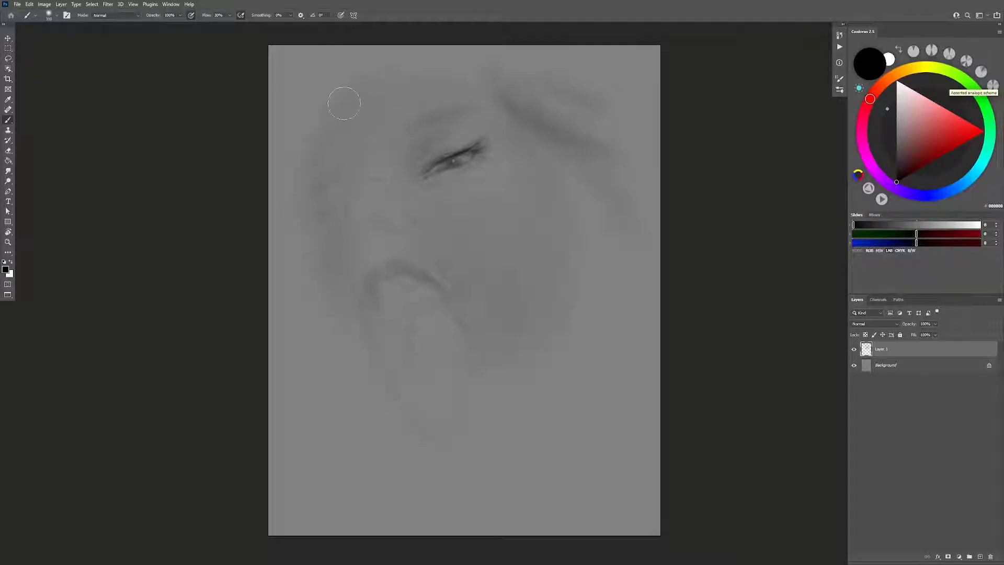
{"action": "left_click_drag", "start_coordinate": [344, 103], "coordinate": [334, 171]}
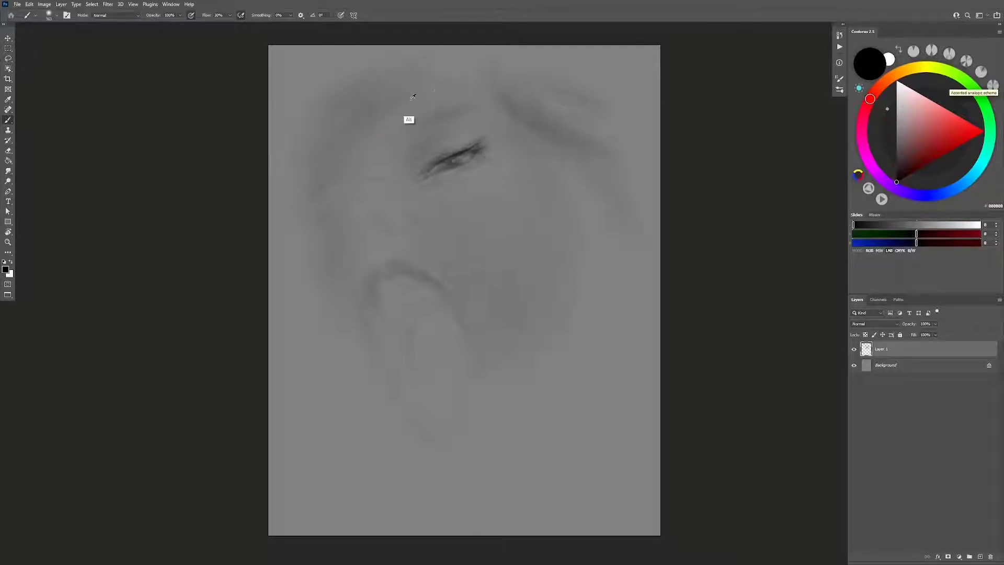
{"action": "left_click", "coordinate": [340, 120], "text": "alt"}
{"action": "key", "text": "h"}
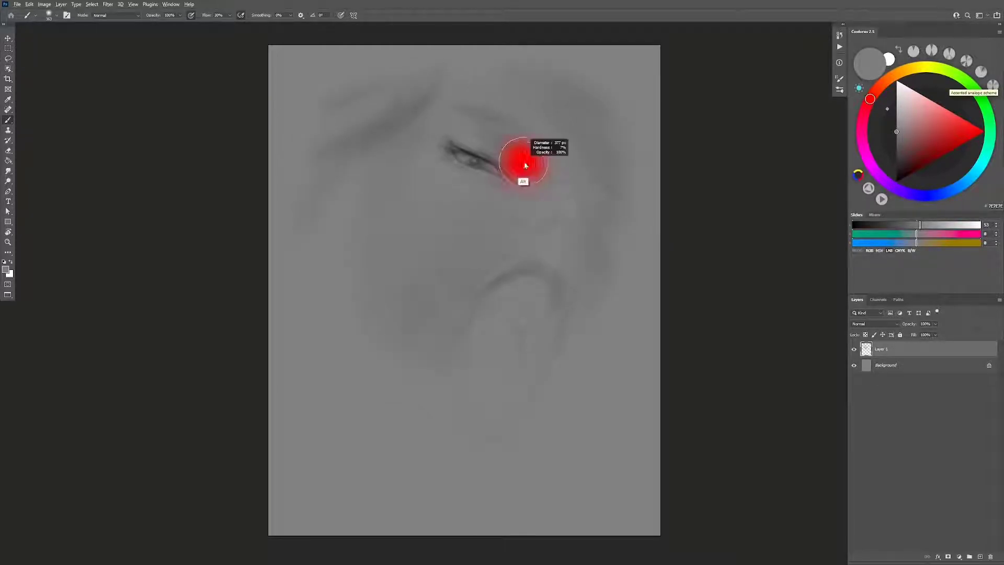
Step: Sample the mid grey near the mouth, shade down toward the chin, then unflip and reset to black
{"action": "key", "text": "d"}
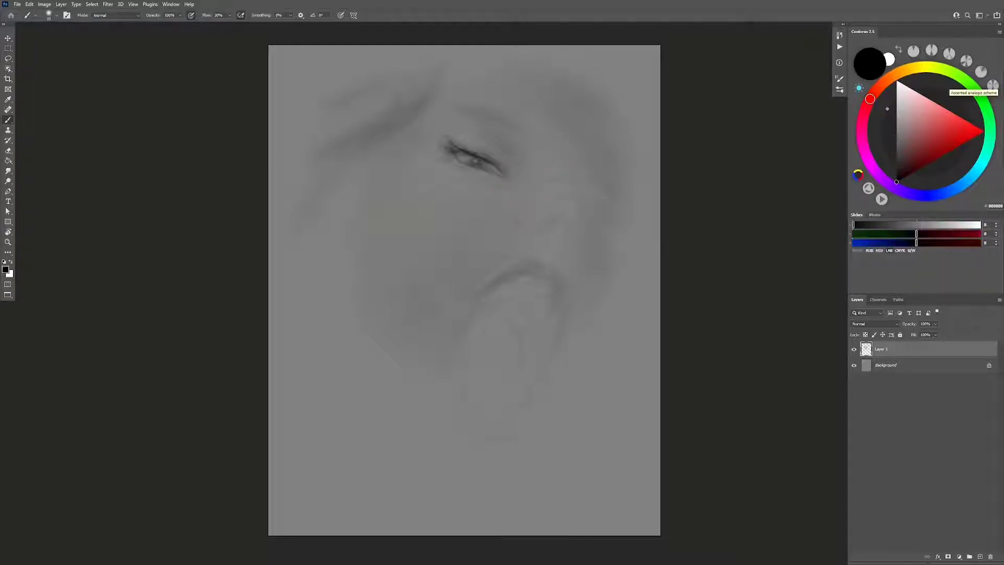
{"action": "left_click_drag", "start_coordinate": [501, 328], "coordinate": [490, 323]}
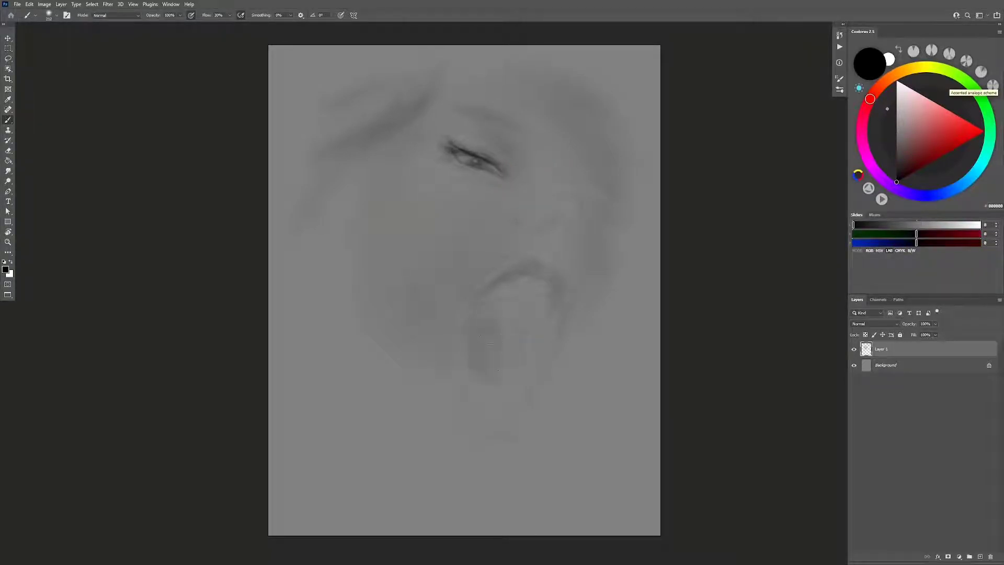
{"action": "left_click", "coordinate": [481, 354], "text": "alt"}
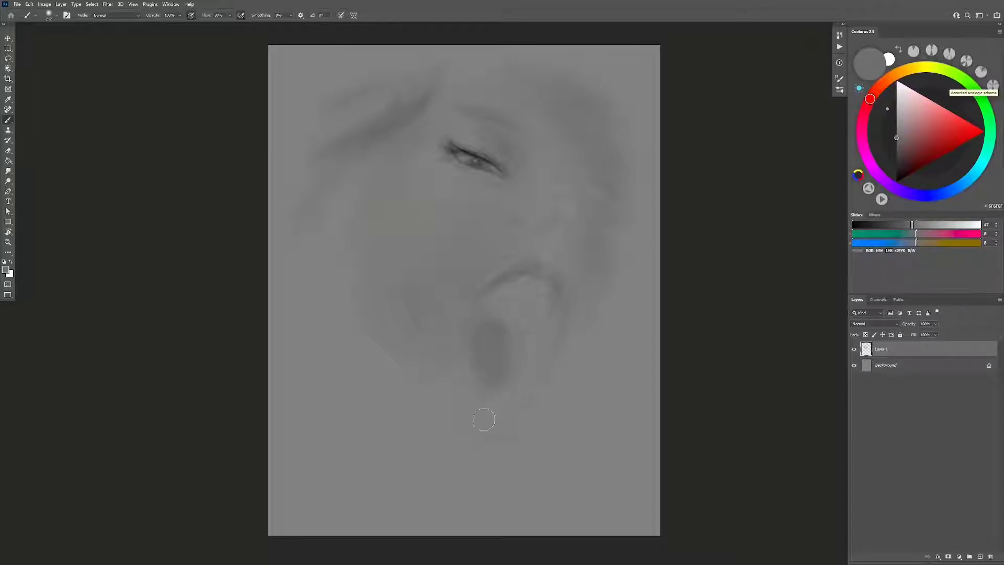
{"action": "mouse_move", "coordinate": [478, 382]}
{"action": "left_mouse_down"}
{"action": "mouse_move", "coordinate": [491, 417]}
{"action": "mouse_move", "coordinate": [520, 336]}
{"action": "mouse_move", "coordinate": [489, 366]}
{"action": "mouse_move", "coordinate": [504, 331]}
{"action": "mouse_move", "coordinate": [490, 343]}
{"action": "mouse_move", "coordinate": [497, 394]}
{"action": "mouse_move", "coordinate": [513, 370]}
{"action": "mouse_move", "coordinate": [488, 393]}
{"action": "mouse_move", "coordinate": [489, 346]}
{"action": "left_mouse_up"}
{"action": "key", "text": "h"}
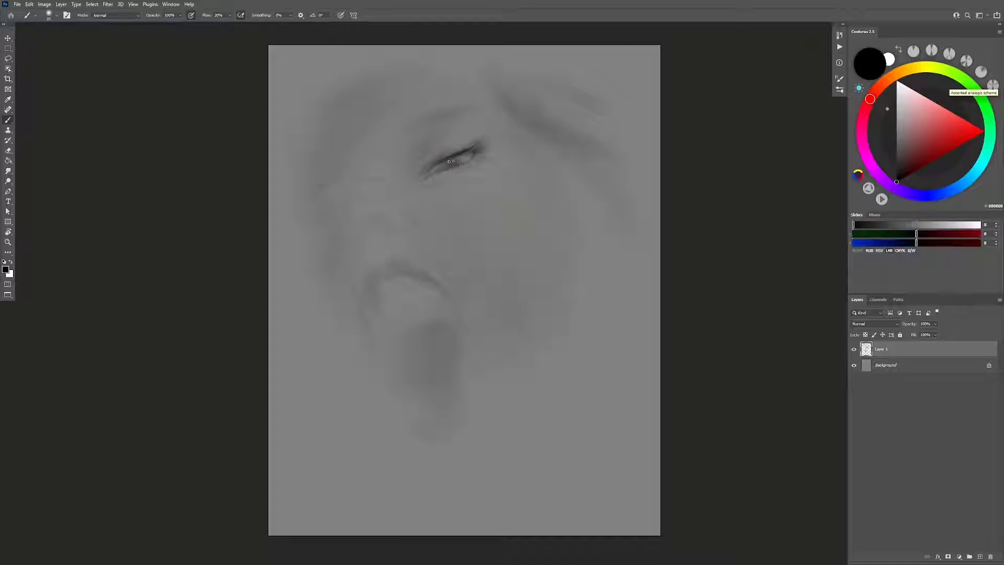
{"action": "key", "text": "d"}
Step: Darken a spot on the eye with a 37 px black brush
{"action": "left_click", "coordinate": [445, 163], "text": "alt"}
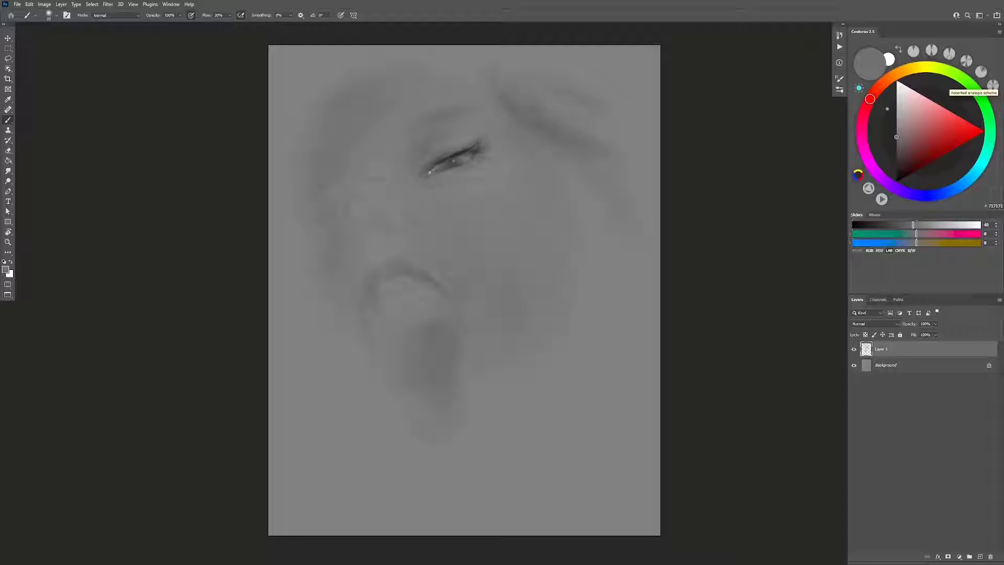
{"action": "key", "text": "d"}
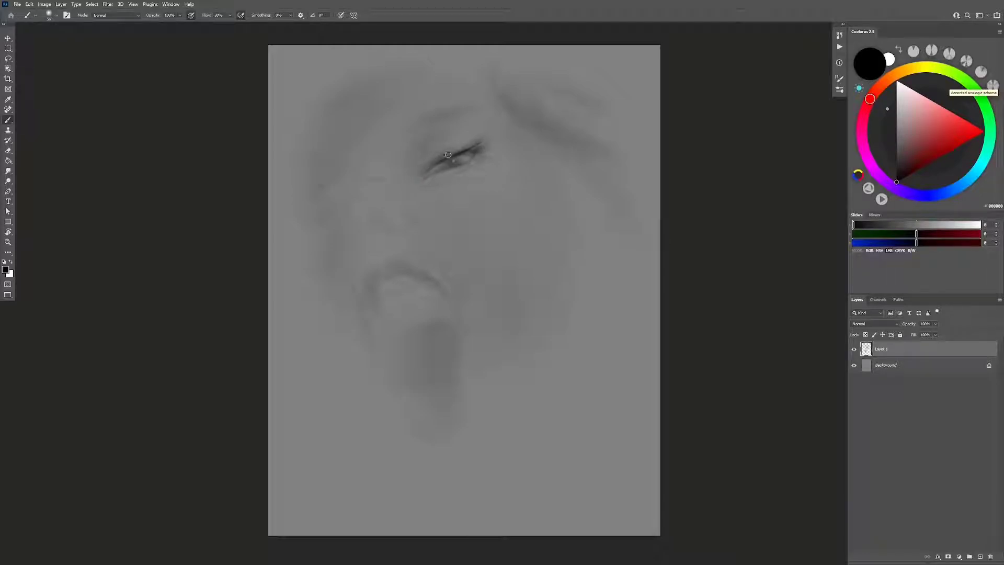
{"action": "left_click_drag", "start_coordinate": [469, 152], "coordinate": [447, 159]}
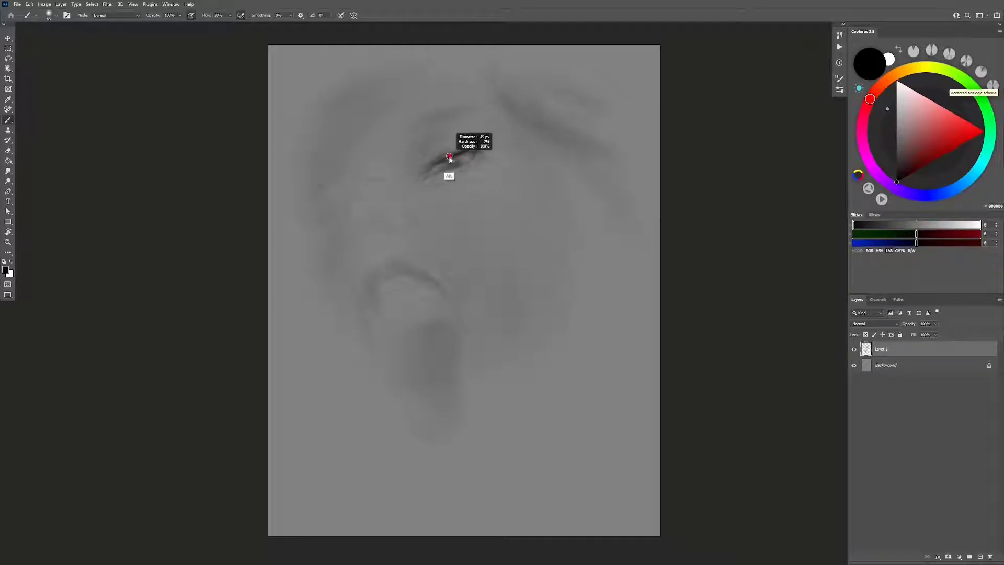
{"action": "left_click", "coordinate": [446, 159]}
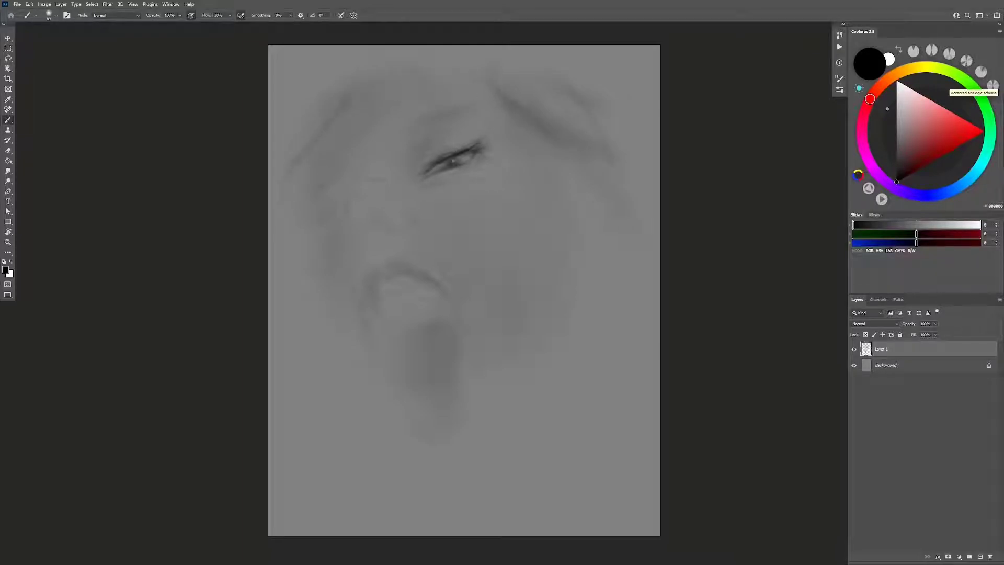
{"action": "left_click_drag", "start_coordinate": [422, 329], "coordinate": [428, 321]}
Step: Lighten the cheek right of the nose with grey 8D8D8D at about 260 px
{"action": "mouse_move", "coordinate": [385, 161]}
{"action": "left_mouse_down"}
{"action": "mouse_move", "coordinate": [402, 212]}
{"action": "mouse_move", "coordinate": [461, 238]}
{"action": "mouse_move", "coordinate": [433, 212]}
{"action": "mouse_move", "coordinate": [464, 218]}
{"action": "left_mouse_up"}
{"action": "left_click", "coordinate": [462, 238], "text": "alt"}
{"action": "left_click_drag", "start_coordinate": [920, 224], "coordinate": [927, 224]}
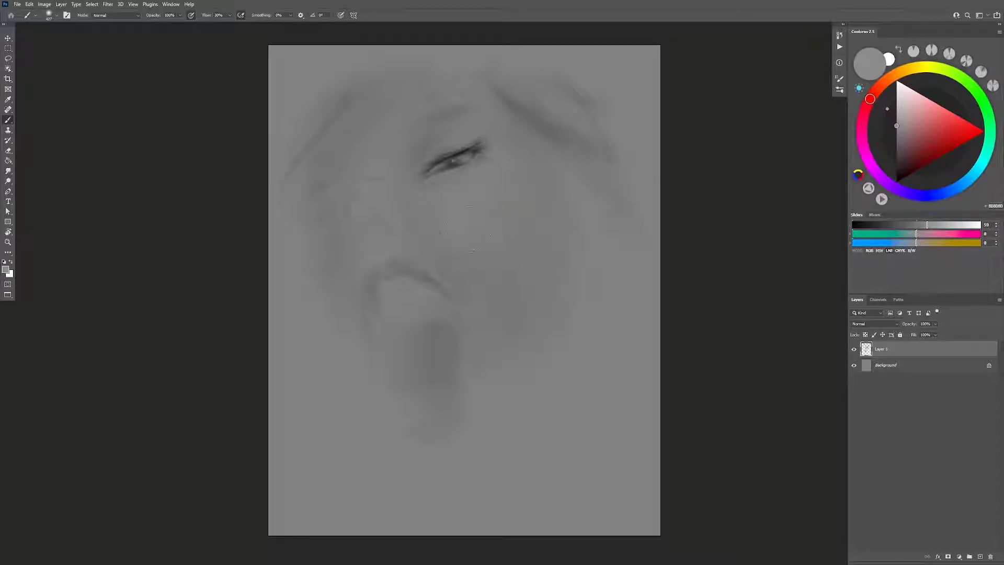
{"action": "left_click_drag", "start_coordinate": [459, 251], "coordinate": [497, 276]}
Step: Briefly mirror the view, then reset to black with a 232 px brush
{"action": "key", "text": "ctrl+h"}
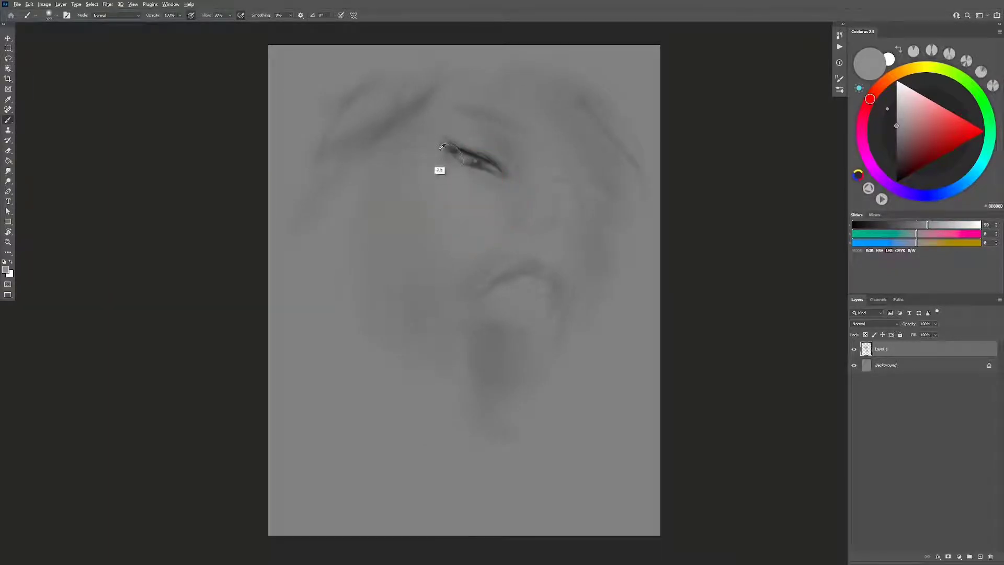
{"action": "left_click_drag", "start_coordinate": [442, 147], "coordinate": [434, 141]}
{"action": "key", "text": "ctrl+h"}
{"action": "left_click_drag", "start_coordinate": [414, 224], "coordinate": [394, 258]}
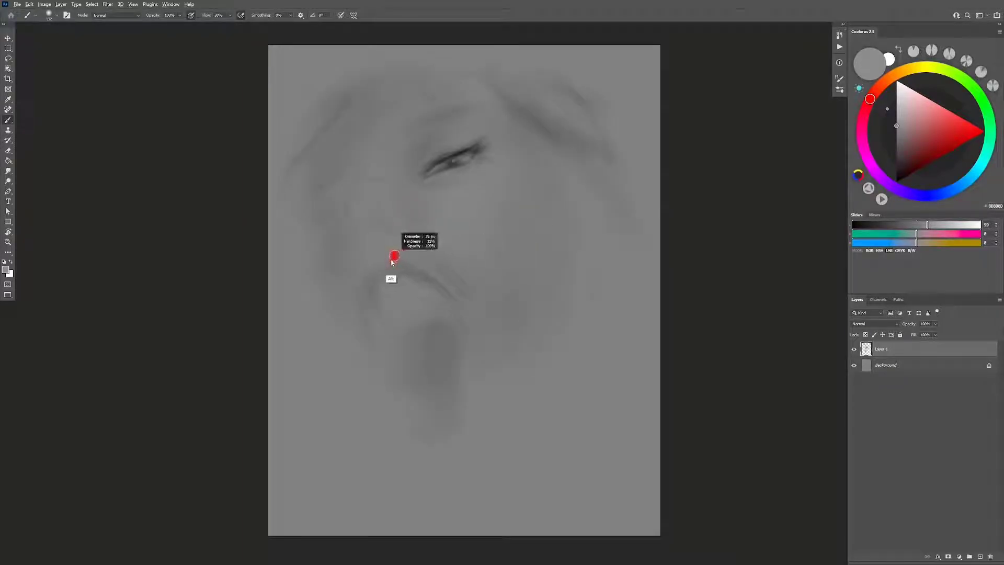
{"action": "key", "text": "d"}
Step: Pick grey 858585 with a 512 px brush and smooth the left cheek shading
{"action": "key", "text": "alt"}
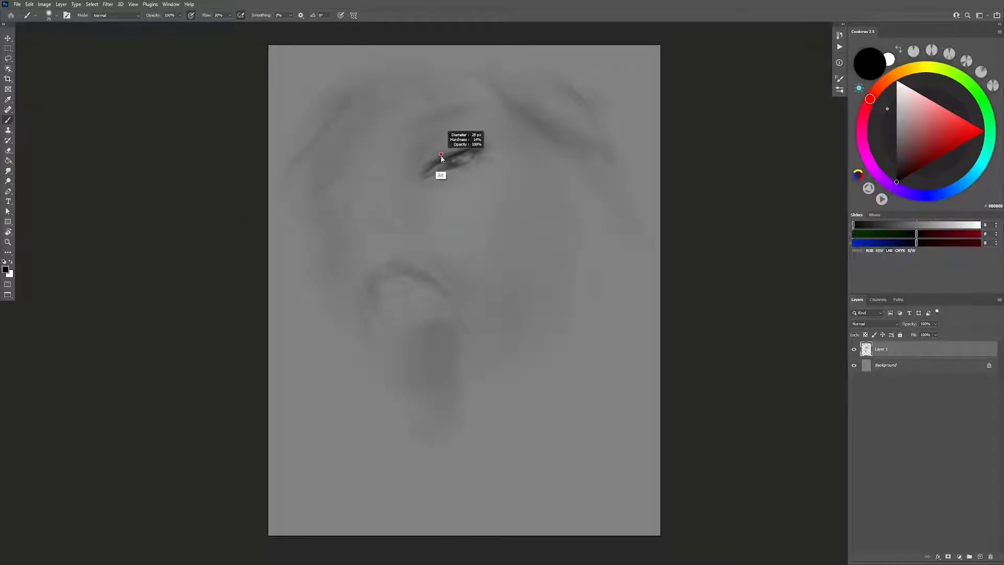
{"action": "left_click", "coordinate": [432, 156], "text": "alt"}
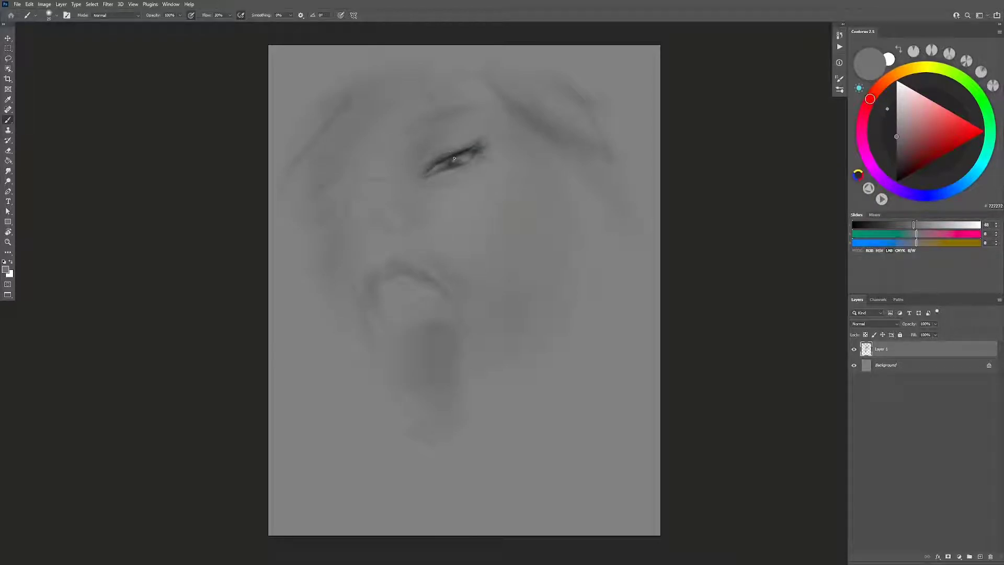
{"action": "left_click_drag", "start_coordinate": [454, 158], "coordinate": [460, 157]}
{"action": "left_click", "coordinate": [444, 157], "text": "alt"}
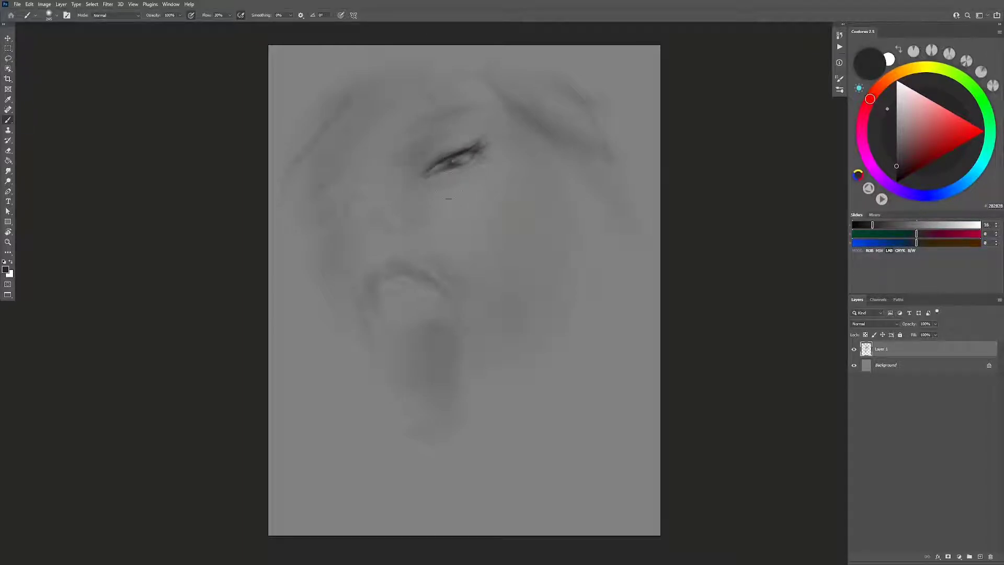
{"action": "left_click_drag", "start_coordinate": [381, 191], "coordinate": [402, 191]}
{"action": "left_click", "coordinate": [444, 232], "text": "alt"}
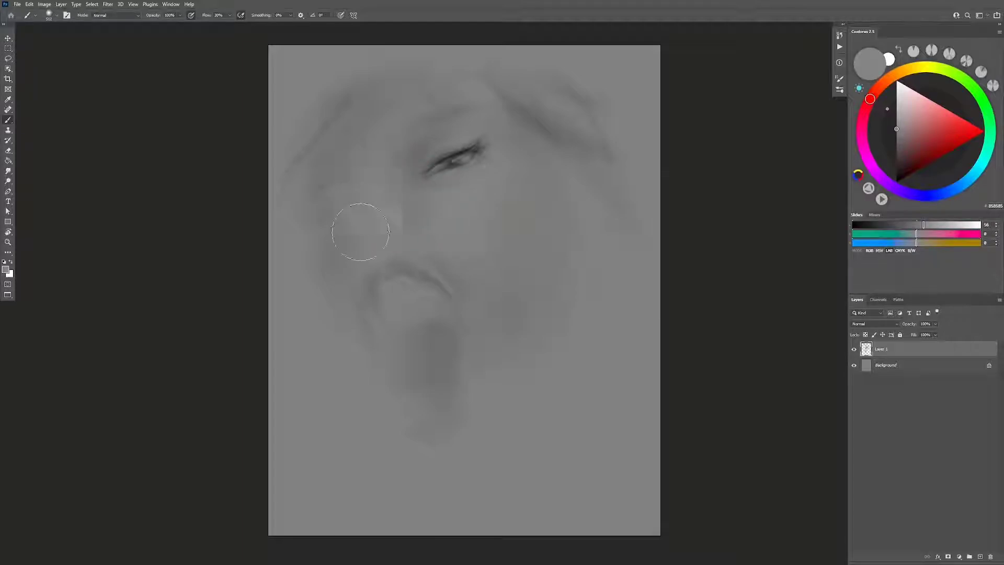
{"action": "left_click_drag", "start_coordinate": [361, 231], "coordinate": [370, 173]}
Step: Undo a lip-softening stroke, lower the brush flow, and lightly paint over the upper lip
{"action": "mouse_move", "coordinate": [439, 218]}
{"action": "left_mouse_down"}
{"action": "mouse_move", "coordinate": [381, 264]}
{"action": "mouse_move", "coordinate": [387, 293]}
{"action": "mouse_move", "coordinate": [460, 280]}
{"action": "mouse_move", "coordinate": [381, 307]}
{"action": "mouse_move", "coordinate": [328, 246]}
{"action": "mouse_move", "coordinate": [363, 190]}
{"action": "mouse_move", "coordinate": [409, 238]}
{"action": "mouse_move", "coordinate": [419, 307]}
{"action": "mouse_move", "coordinate": [462, 240]}
{"action": "mouse_move", "coordinate": [381, 332]}
{"action": "mouse_move", "coordinate": [436, 268]}
{"action": "left_mouse_up"}
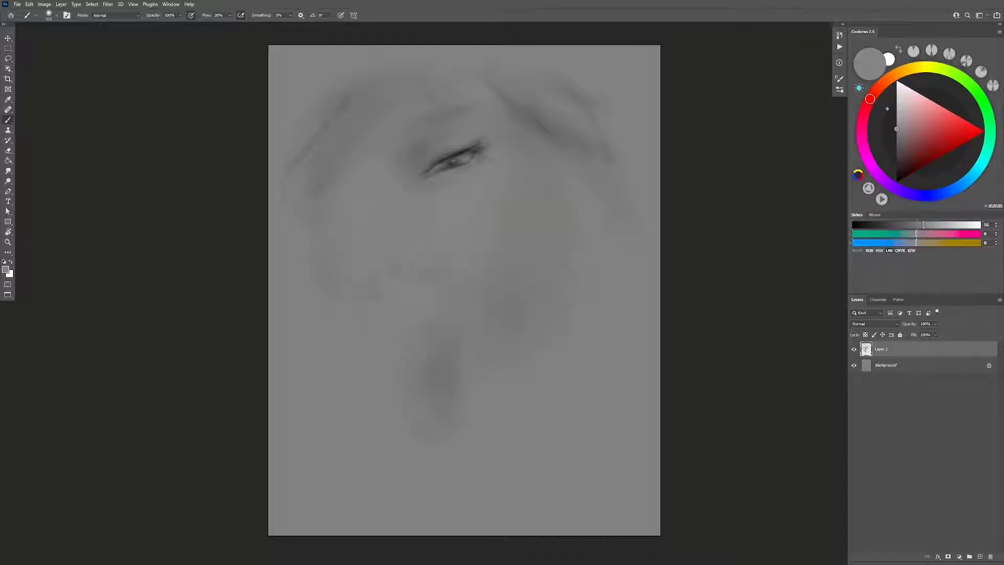
{"action": "key", "text": "ctrl+z"}
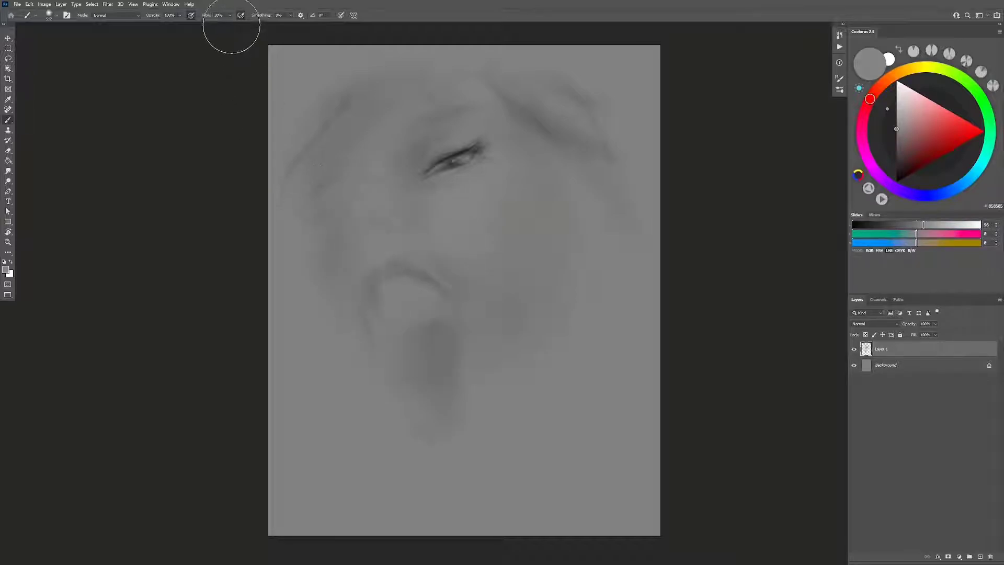
{"action": "left_click", "coordinate": [230, 16]}
{"action": "left_click_drag", "start_coordinate": [369, 278], "coordinate": [421, 276]}
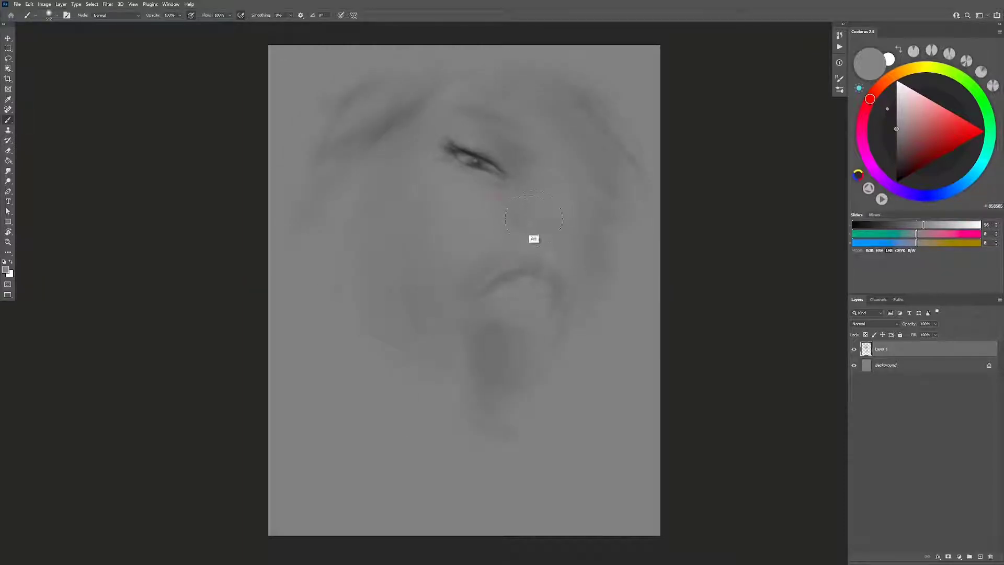
{"action": "left_click_drag", "start_coordinate": [534, 219], "coordinate": [467, 156]}
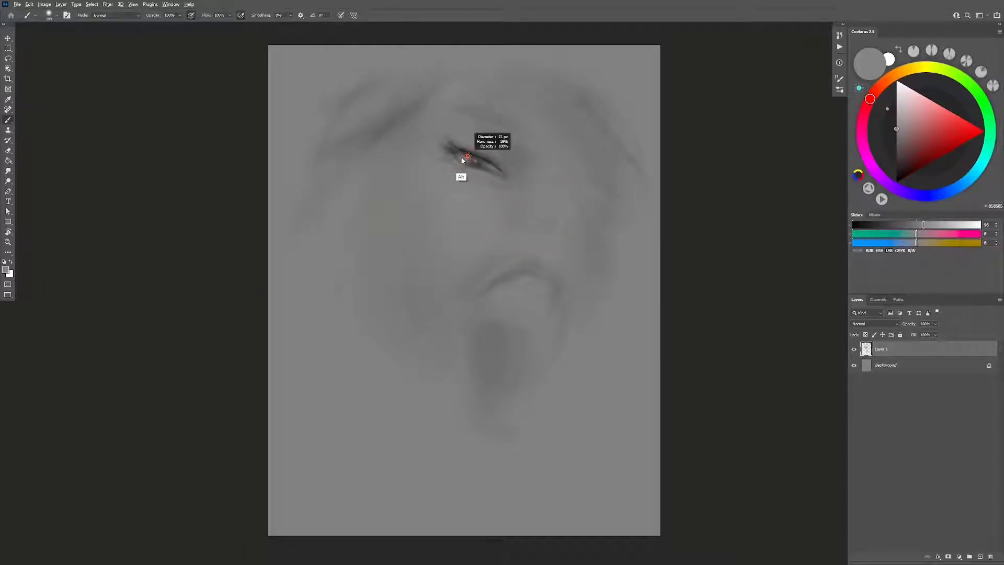
Step: Lasso the eye area, rotate it about -5.6°, and deselect
{"action": "key", "text": "l"}
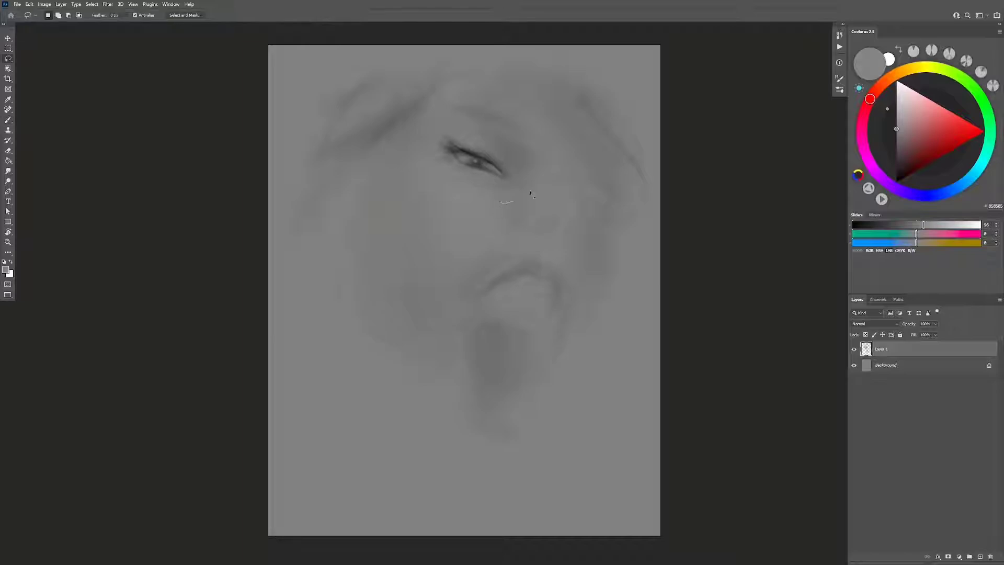
{"action": "left_click_drag", "start_coordinate": [505, 200], "coordinate": [503, 202]}
{"action": "key", "text": "ctrl+t"}
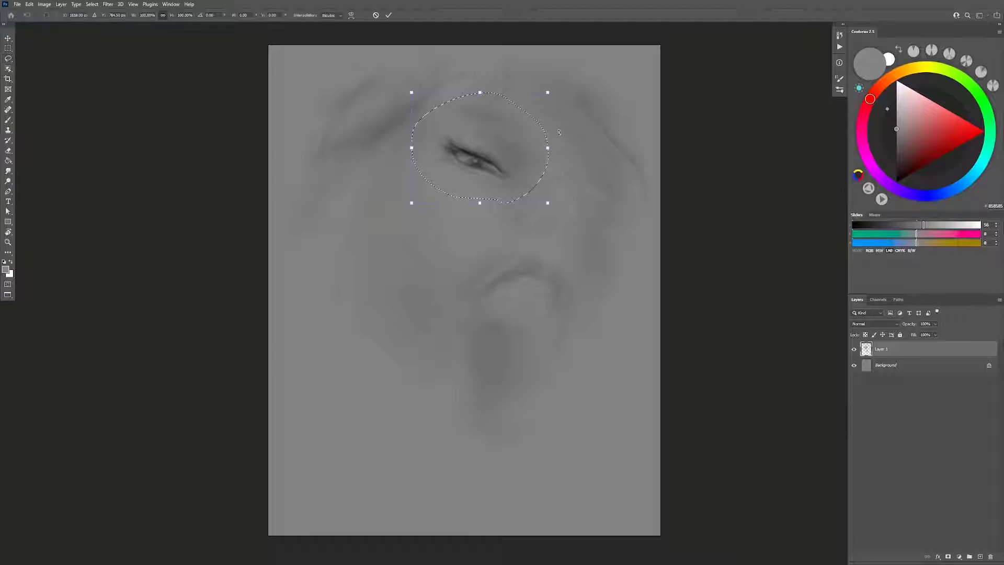
{"action": "left_click_drag", "start_coordinate": [575, 83], "coordinate": [569, 75]}
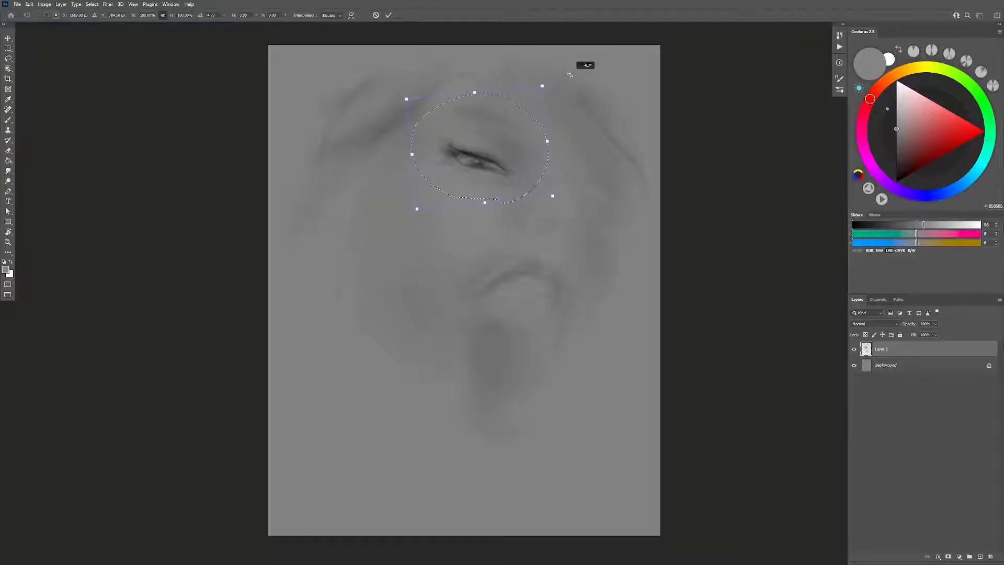
{"action": "key", "text": "Return"}
{"action": "key", "text": "ctrl+d"}
Step: Sample grey 717171 and other mid greys with the canvas mirrored to check proportions
{"action": "key", "text": "d"}
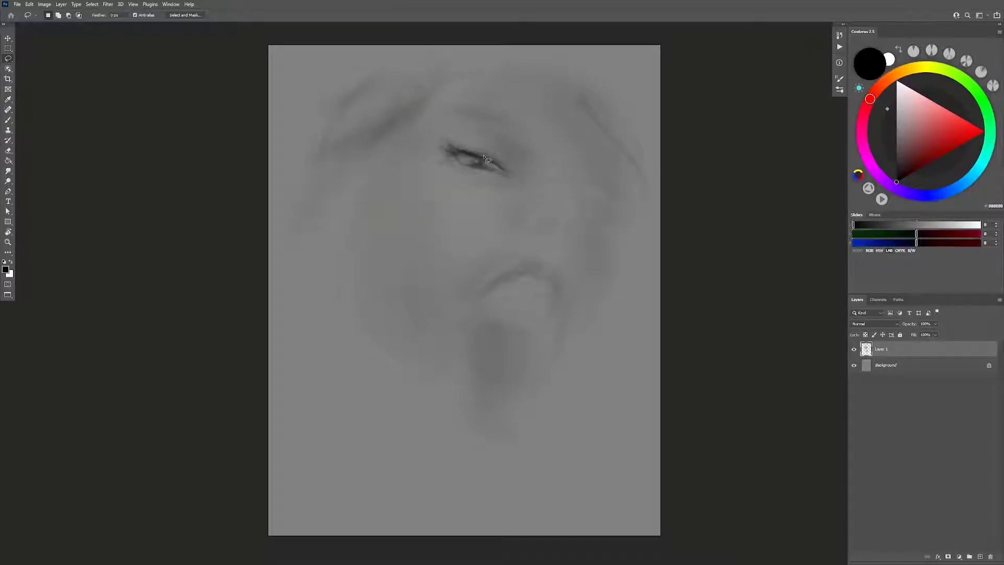
{"action": "key", "text": "b"}
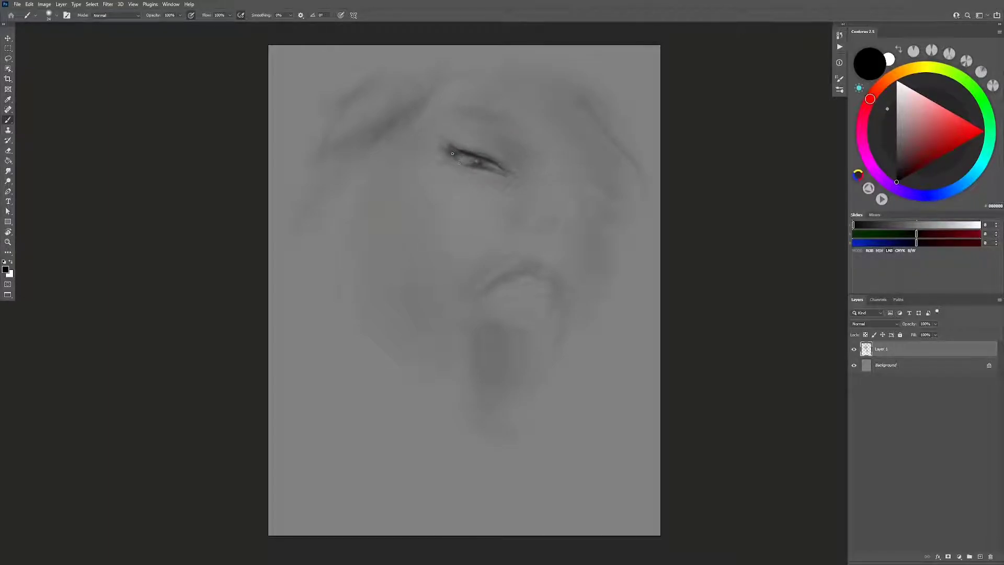
{"action": "left_click", "coordinate": [468, 158], "text": "alt"}
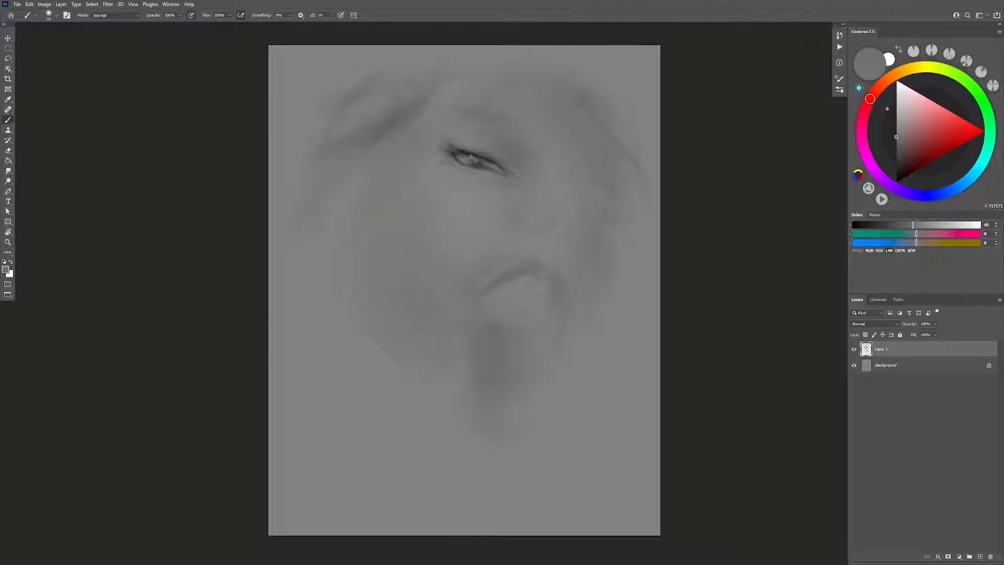
{"action": "key", "text": "d"}
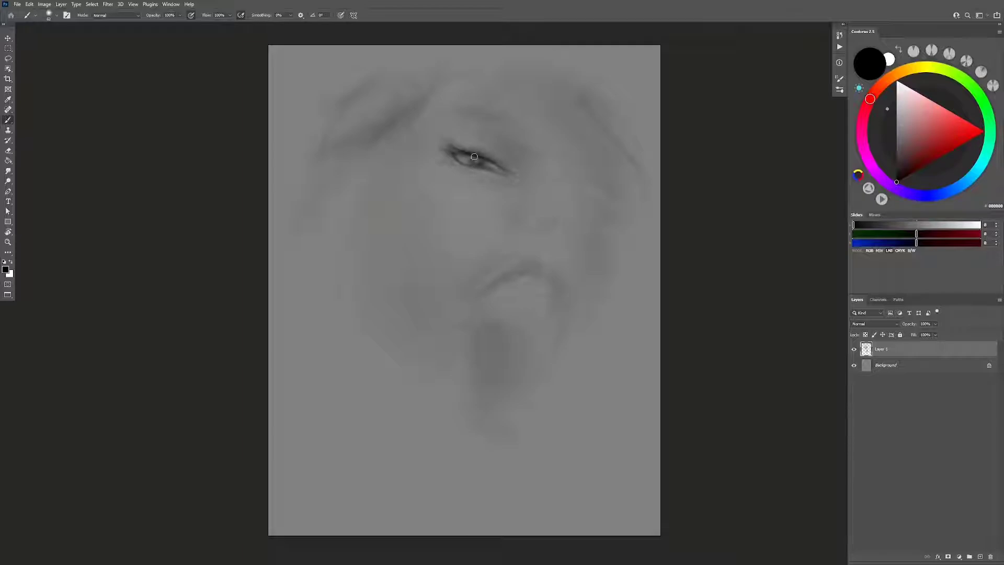
{"action": "key", "text": "h"}
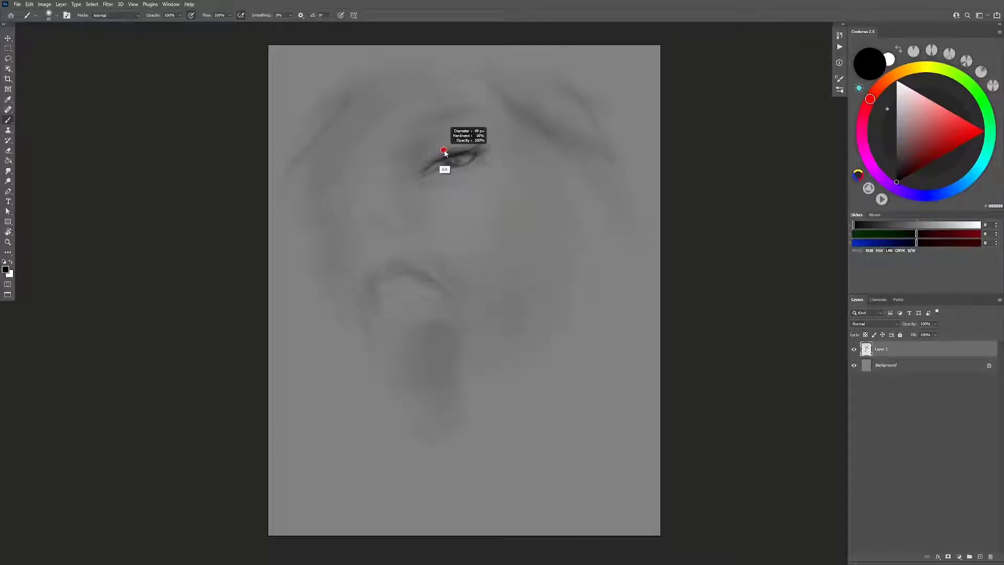
{"action": "right_click", "coordinate": [441, 120], "text": "alt"}
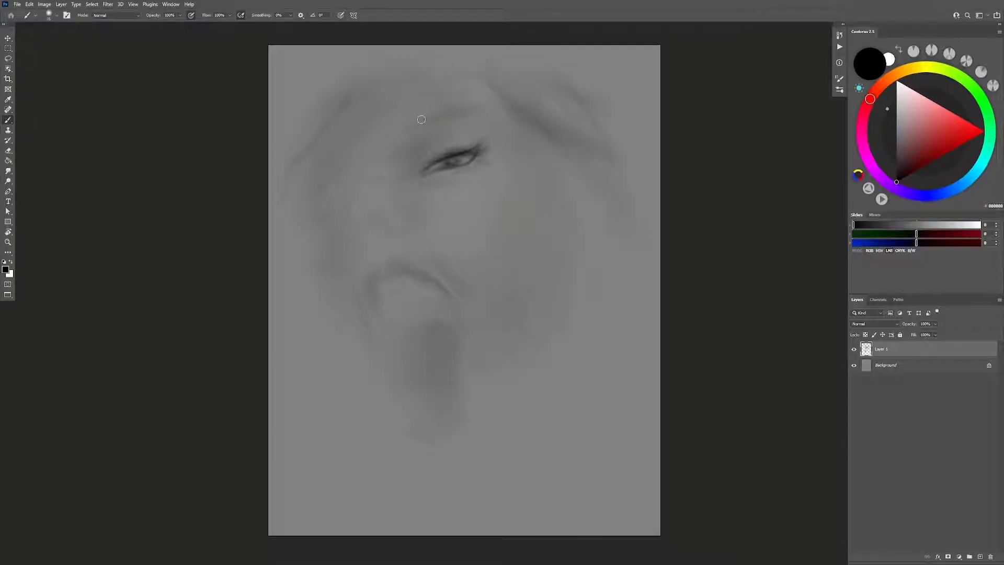
{"action": "left_click", "coordinate": [414, 171], "text": "alt"}
{"action": "left_click", "coordinate": [403, 199], "text": "alt"}
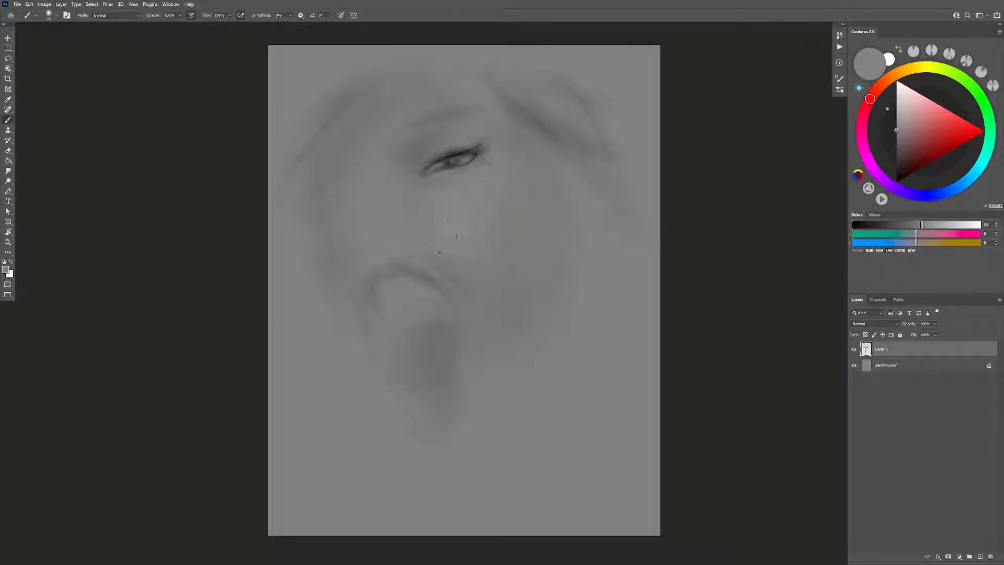
Step: Unmirror the canvas, sample darker face greys, and end with black at 15 px
{"action": "left_click_drag", "start_coordinate": [422, 291], "coordinate": [422, 294]}
{"action": "left_click_drag", "start_coordinate": [441, 164], "coordinate": [435, 152]}
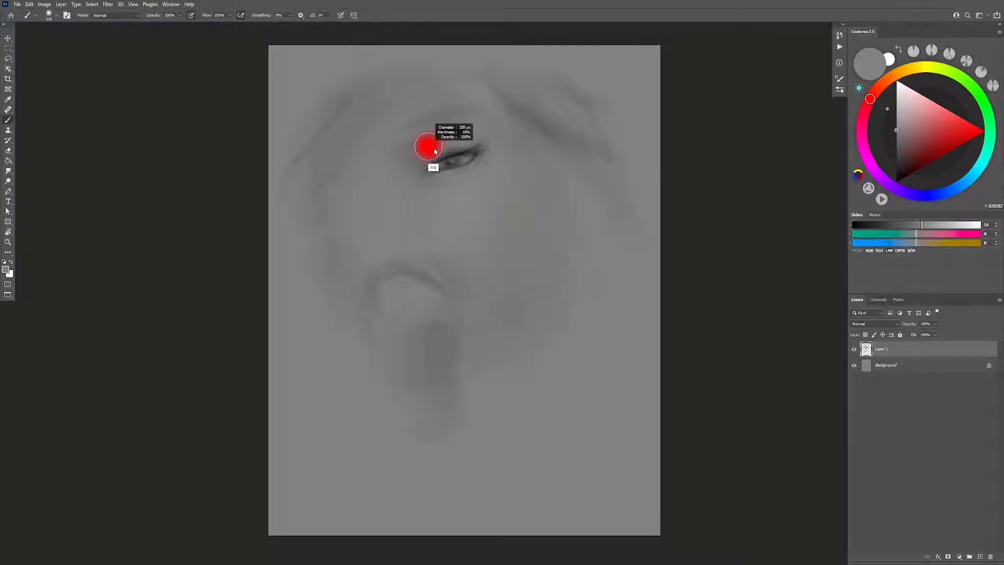
{"action": "left_click", "coordinate": [434, 152], "text": "alt"}
{"action": "key", "text": "h"}
{"action": "left_click_drag", "start_coordinate": [497, 134], "coordinate": [501, 136]}
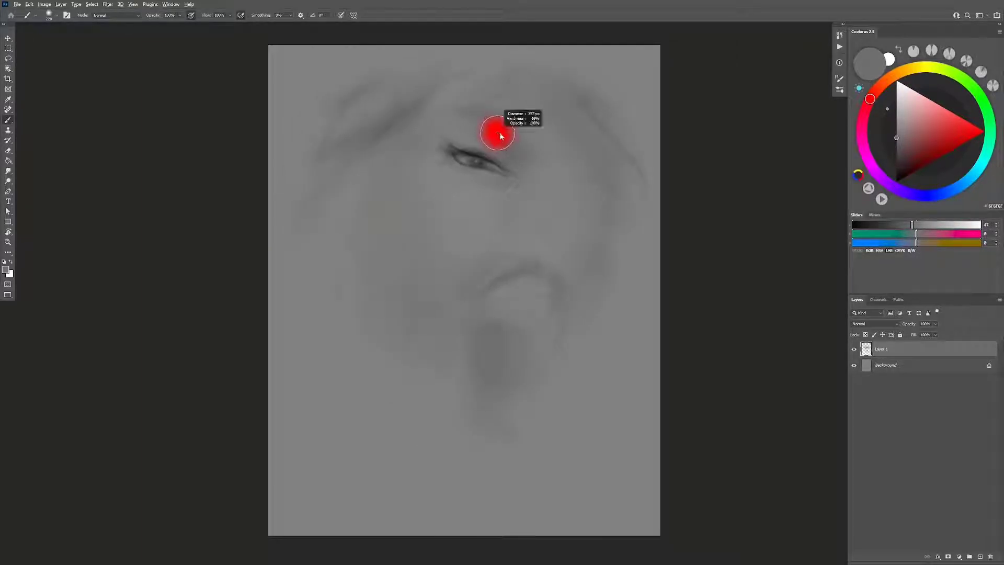
{"action": "left_click", "coordinate": [496, 155], "text": "alt"}
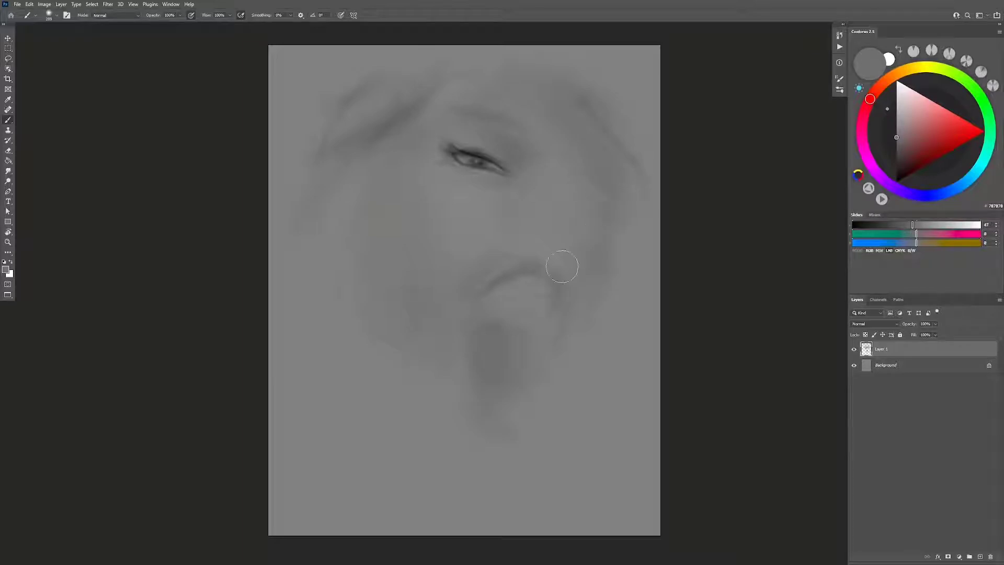
{"action": "left_click_drag", "start_coordinate": [558, 262], "coordinate": [563, 264]}
{"action": "left_click_drag", "start_coordinate": [444, 196], "coordinate": [442, 196]}
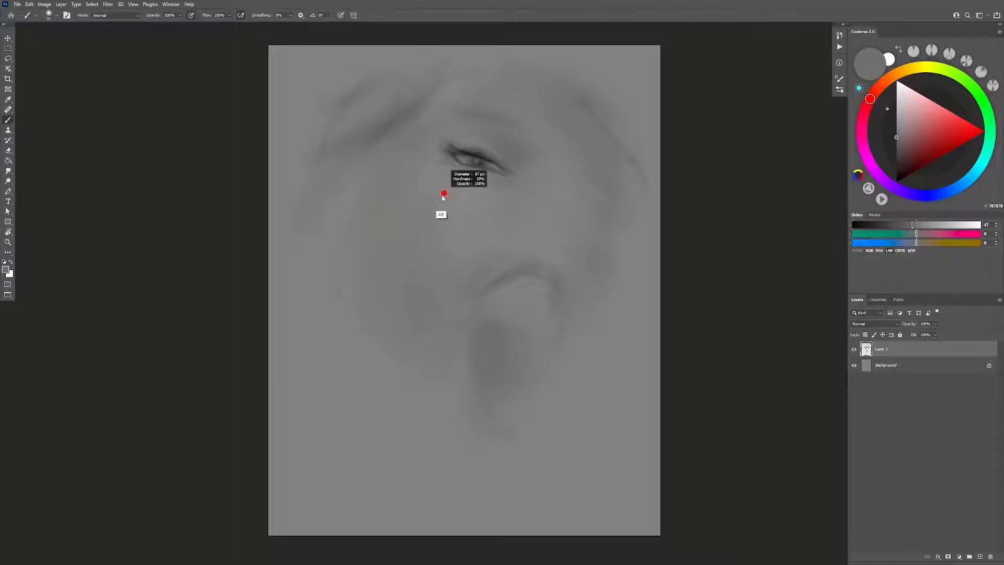
{"action": "key", "text": "d"}
{"action": "left_click_drag", "start_coordinate": [498, 106], "coordinate": [493, 110]}
Step: Paint a dark hair strand across the top of the head with a ~100 px black brush
{"action": "right_click", "coordinate": [493, 110]}
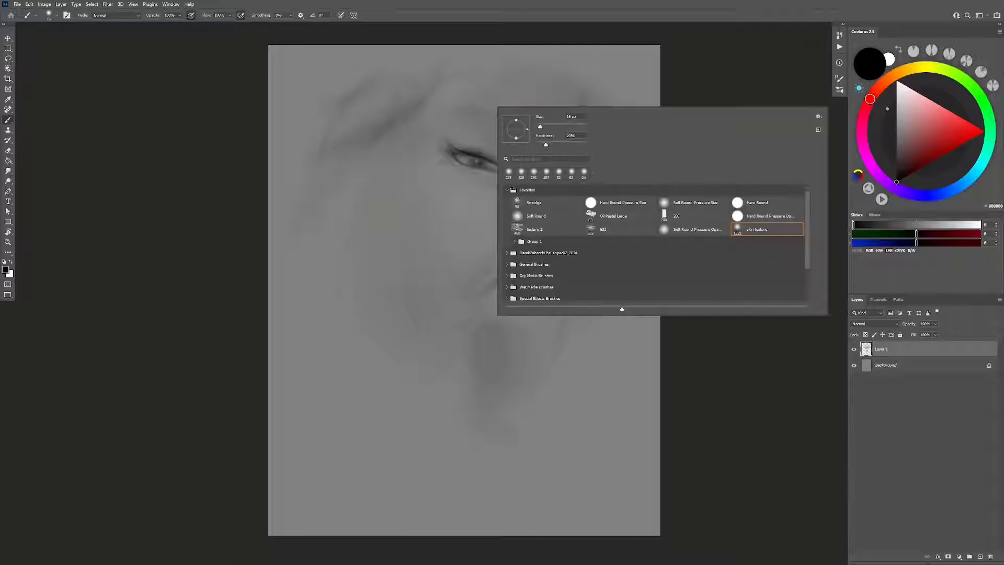
{"action": "key", "text": "Escape"}
{"action": "left_click_drag", "start_coordinate": [528, 63], "coordinate": [526, 64]}
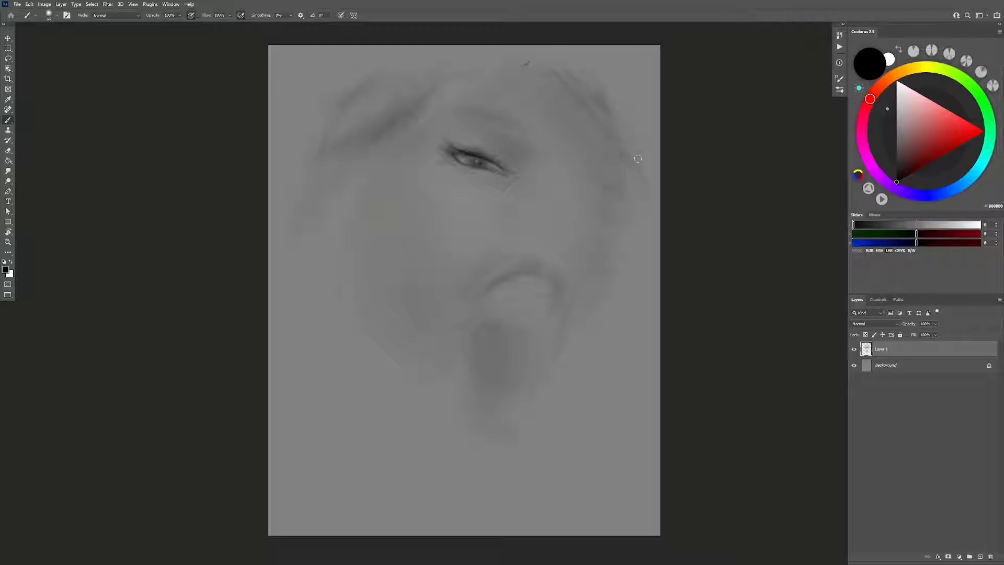
{"action": "key", "text": "alt"}
{"action": "left_click_drag", "start_coordinate": [505, 73], "coordinate": [510, 73]}
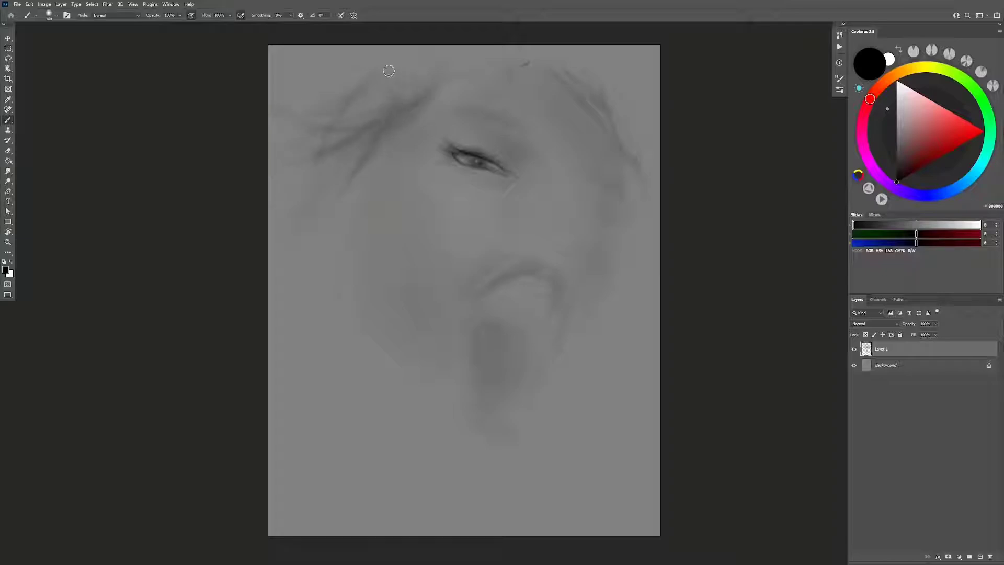
{"action": "left_click_drag", "start_coordinate": [468, 61], "coordinate": [306, 114]}
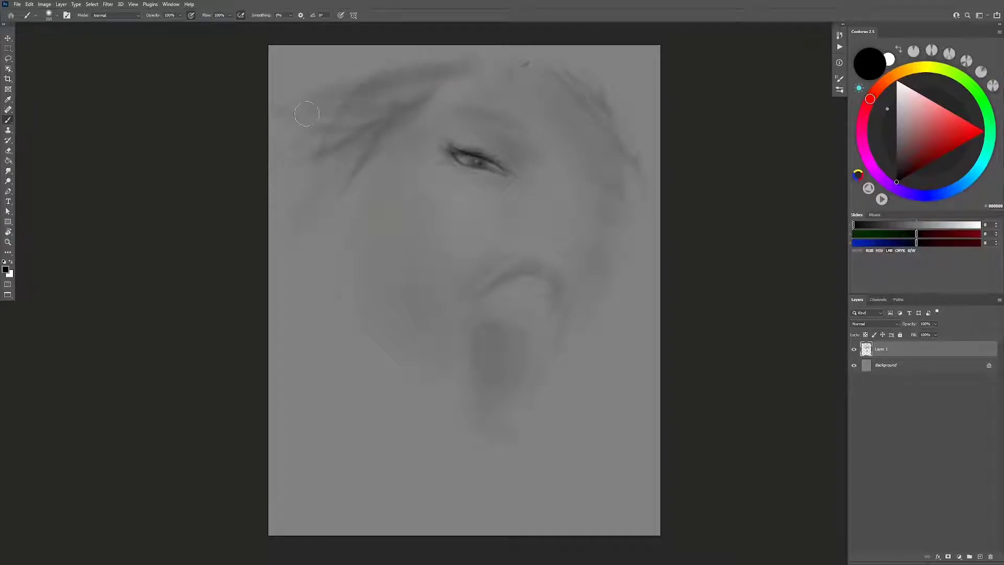
{"action": "left_click_drag", "start_coordinate": [538, 269], "coordinate": [509, 327]}
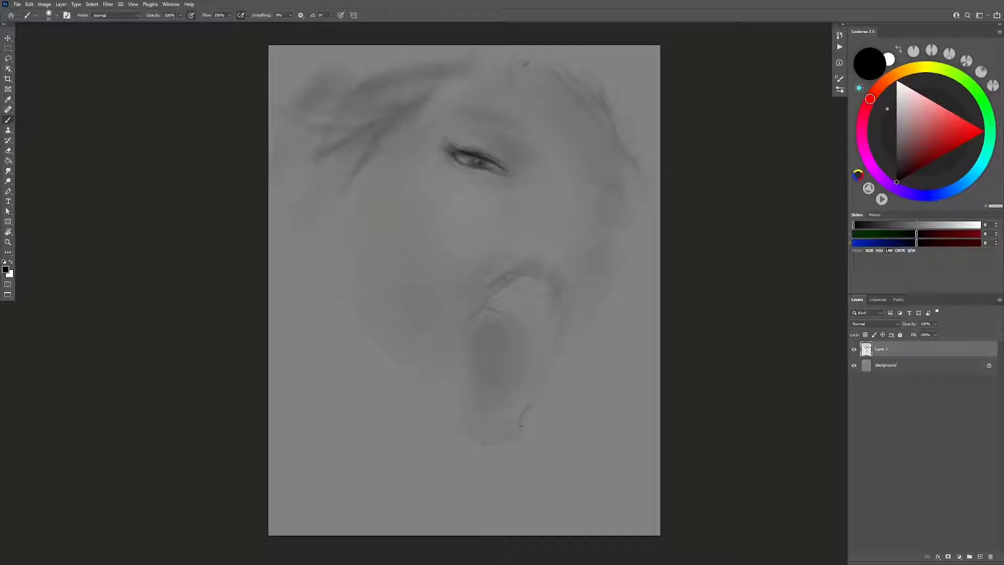
Step: Add a chin mark and paint a deepened shadow along the jaw down to the chin
{"action": "left_click_drag", "start_coordinate": [489, 454], "coordinate": [475, 434]}
{"action": "key", "text": "h"}
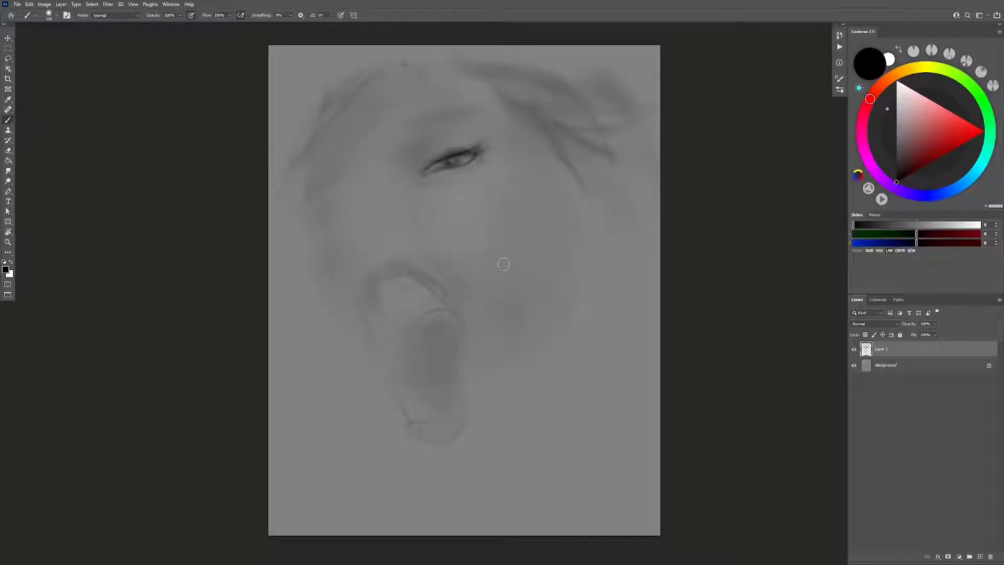
{"action": "right_click", "coordinate": [510, 272], "text": "alt"}
{"action": "left_click_drag", "start_coordinate": [552, 302], "coordinate": [494, 386]}
{"action": "left_click_drag", "start_coordinate": [556, 317], "coordinate": [500, 406]}
{"action": "left_click_drag", "start_coordinate": [548, 352], "coordinate": [512, 384]}
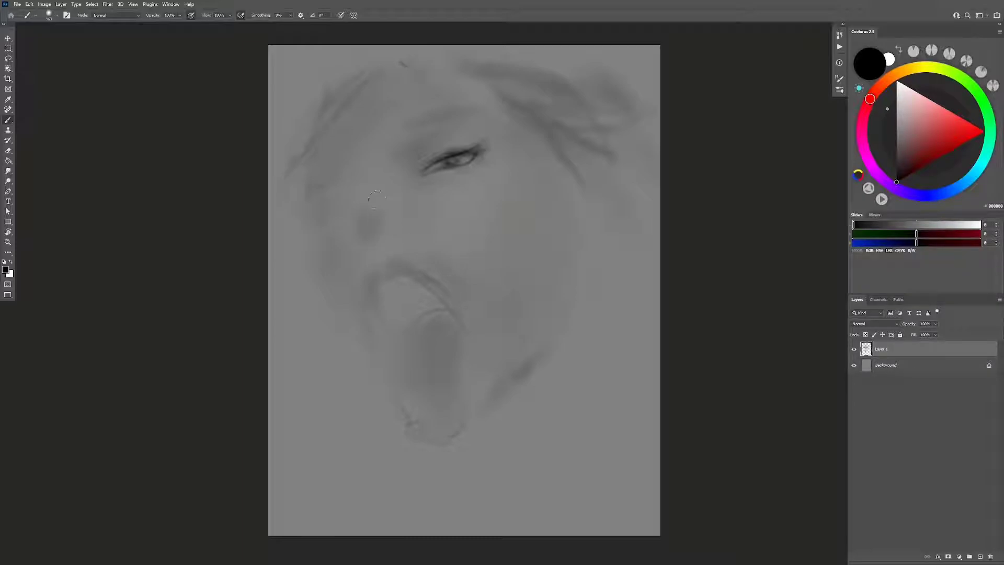
{"action": "key", "text": "ctrl+shift+h"}
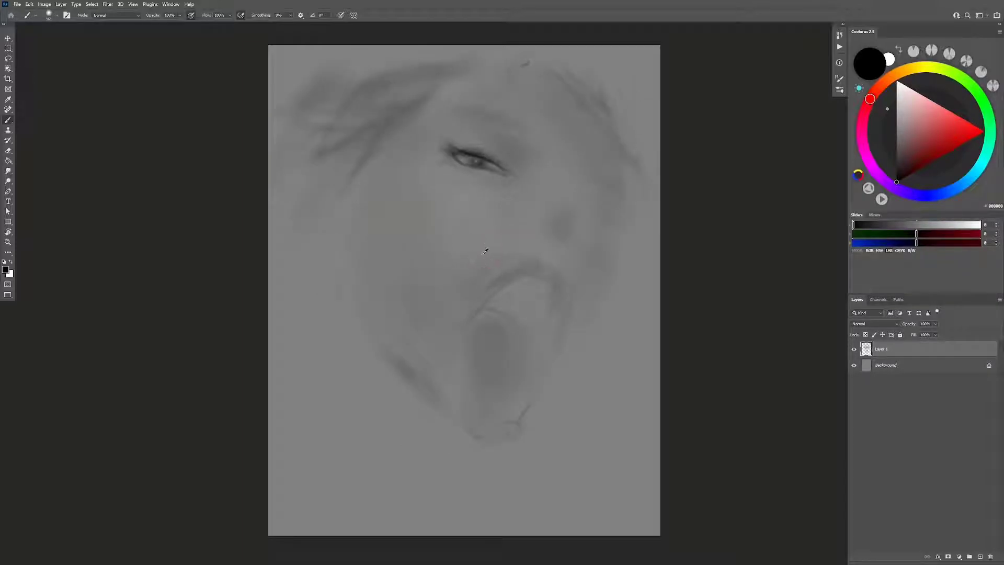
Step: Sample a mid grey and lighter #858585 from the face with a ~376 px brush
{"action": "left_click_drag", "start_coordinate": [485, 251], "coordinate": [483, 255]}
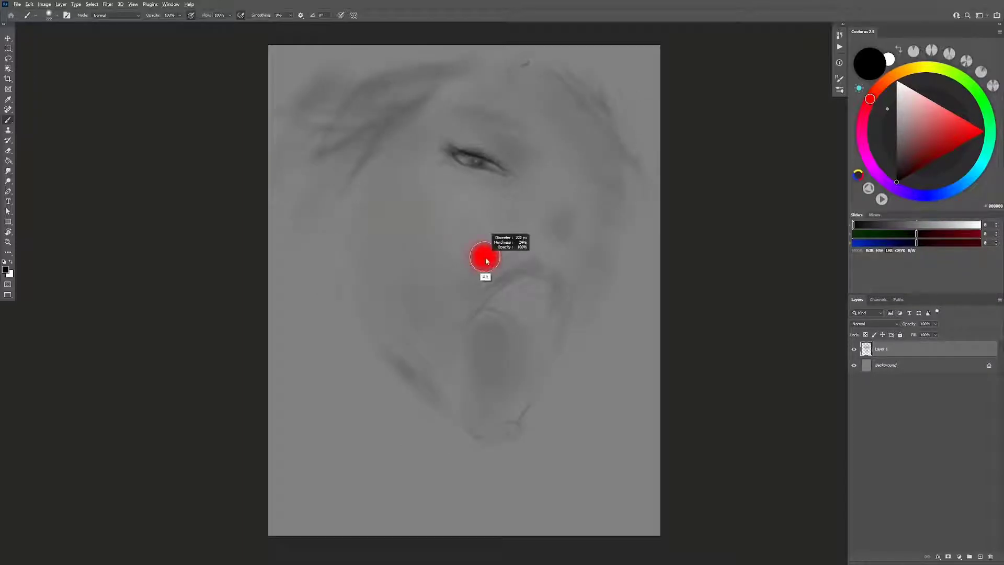
{"action": "left_click", "coordinate": [440, 340], "text": "alt"}
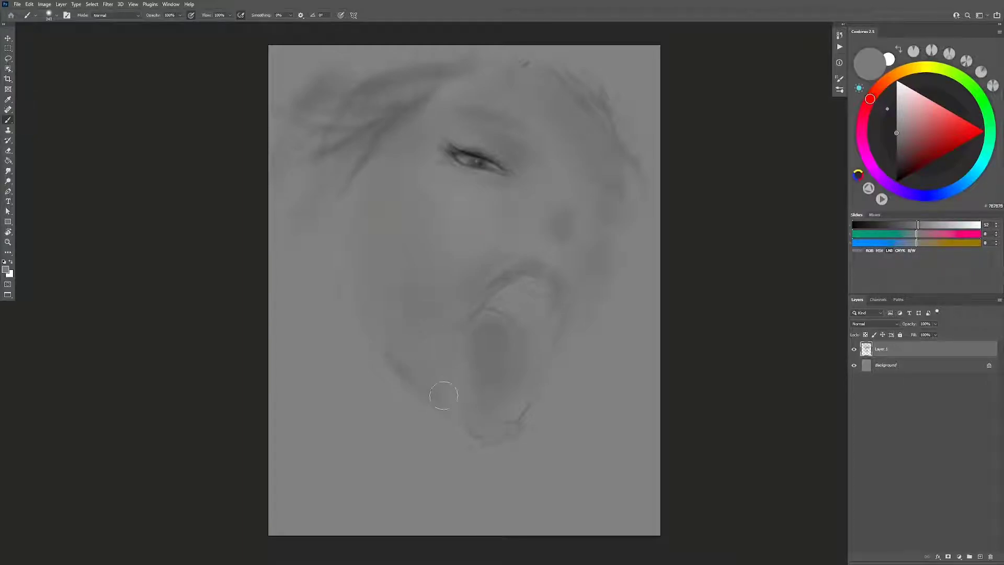
{"action": "left_click_drag", "start_coordinate": [421, 253], "coordinate": [434, 253]}
{"action": "left_click", "coordinate": [422, 250], "text": "alt"}
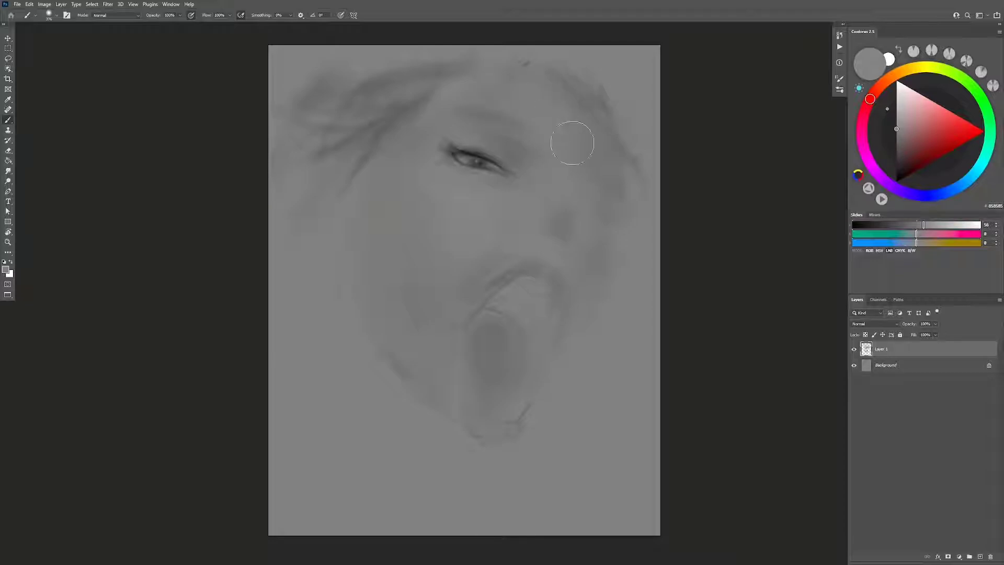
{"action": "key", "text": "ctrl+h"}
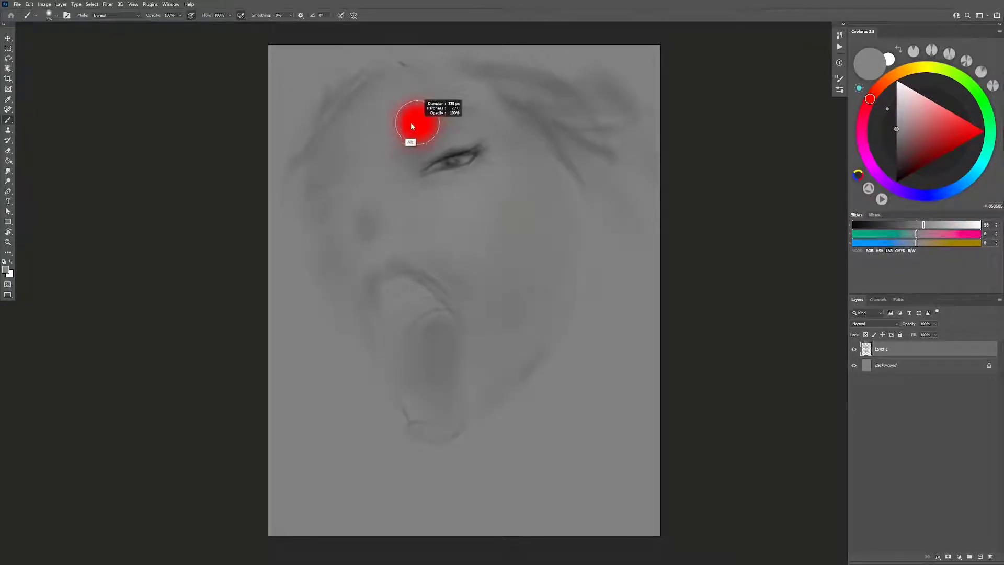
{"action": "mouse_move", "coordinate": [427, 125]}
{"action": "left_mouse_down"}
{"action": "mouse_move", "coordinate": [413, 138]}
{"action": "mouse_move", "coordinate": [399, 129]}
{"action": "mouse_move", "coordinate": [431, 140]}
{"action": "mouse_move", "coordinate": [474, 104]}
{"action": "left_mouse_up"}
{"action": "key", "text": "d"}
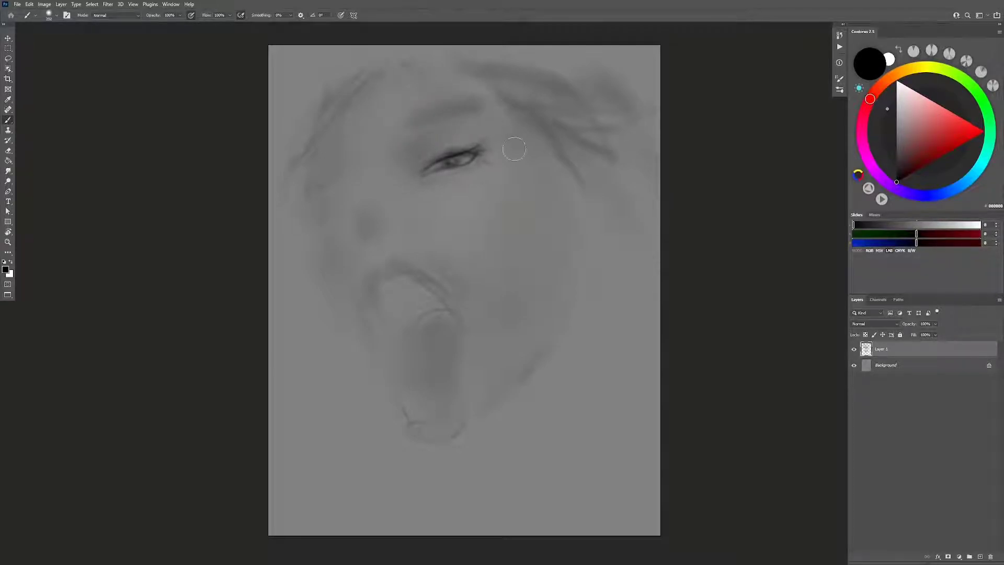
Step: Erase around the mouth, then return to the brush shrunk to 14 px
{"action": "key", "text": "e"}
{"action": "left_click_drag", "start_coordinate": [477, 311], "coordinate": [475, 311]}
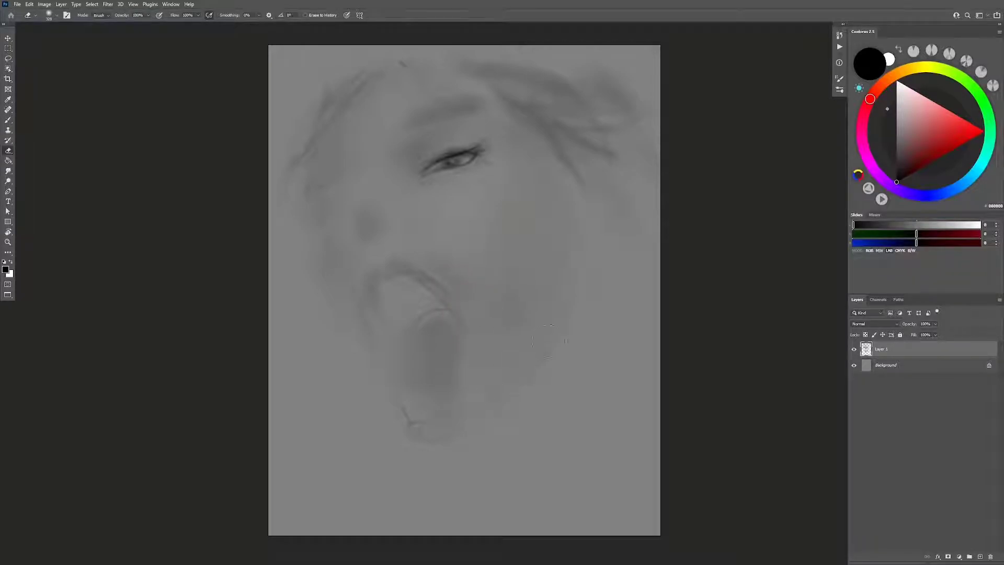
{"action": "key", "text": "b"}
{"action": "left_click_drag", "start_coordinate": [542, 345], "coordinate": [529, 352]}
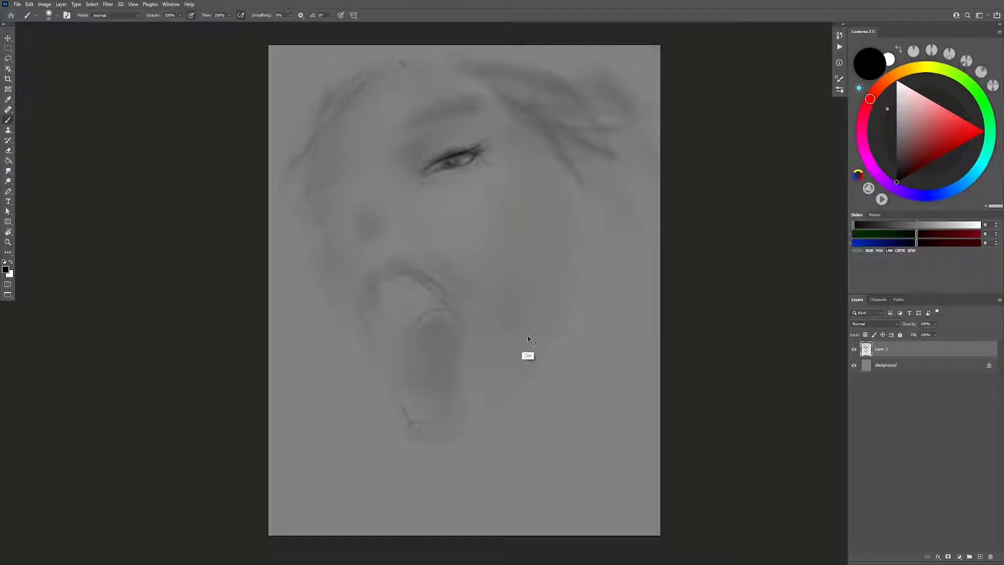
{"action": "key", "text": "h"}
{"action": "left_click_drag", "start_coordinate": [509, 172], "coordinate": [514, 180]}
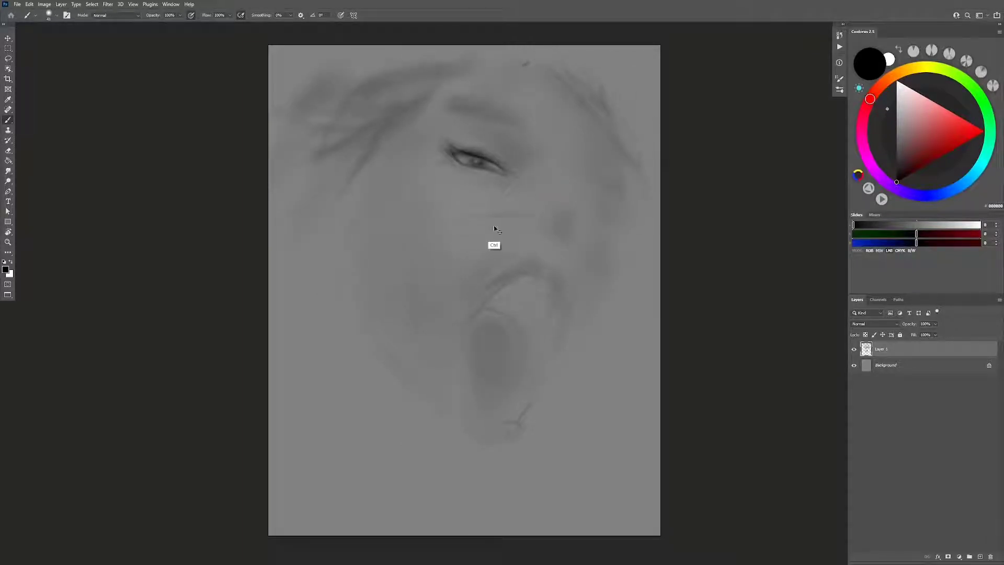
{"action": "left_click_drag", "start_coordinate": [494, 230], "coordinate": [476, 235]}
Step: Draw dark lines at the cheek edge and eye corner, a winged line, and nose shading
{"action": "mouse_move", "coordinate": [607, 156]}
{"action": "left_mouse_down"}
{"action": "mouse_move", "coordinate": [628, 184]}
{"action": "mouse_move", "coordinate": [612, 209]}
{"action": "left_mouse_up"}
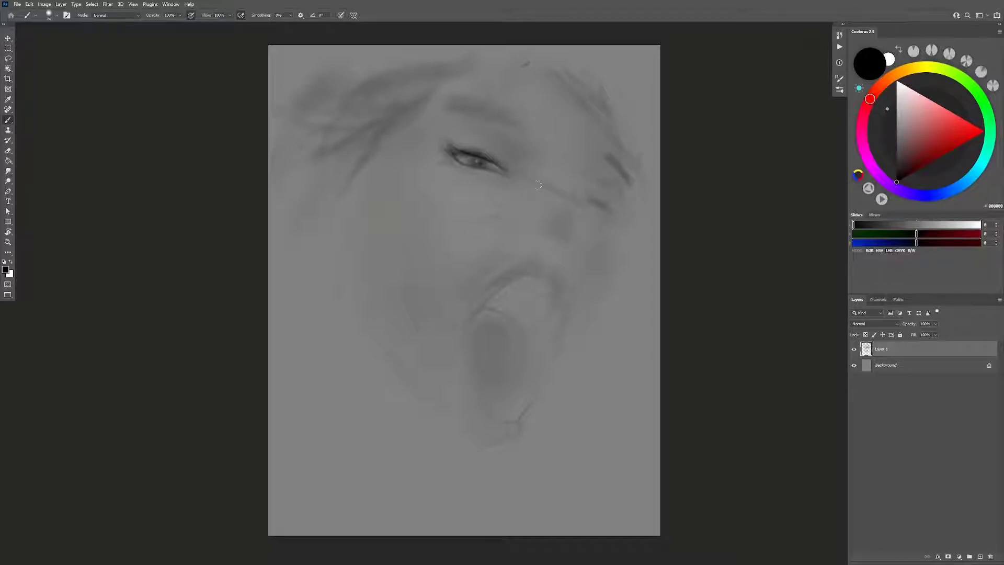
{"action": "left_click_drag", "start_coordinate": [538, 184], "coordinate": [615, 226]}
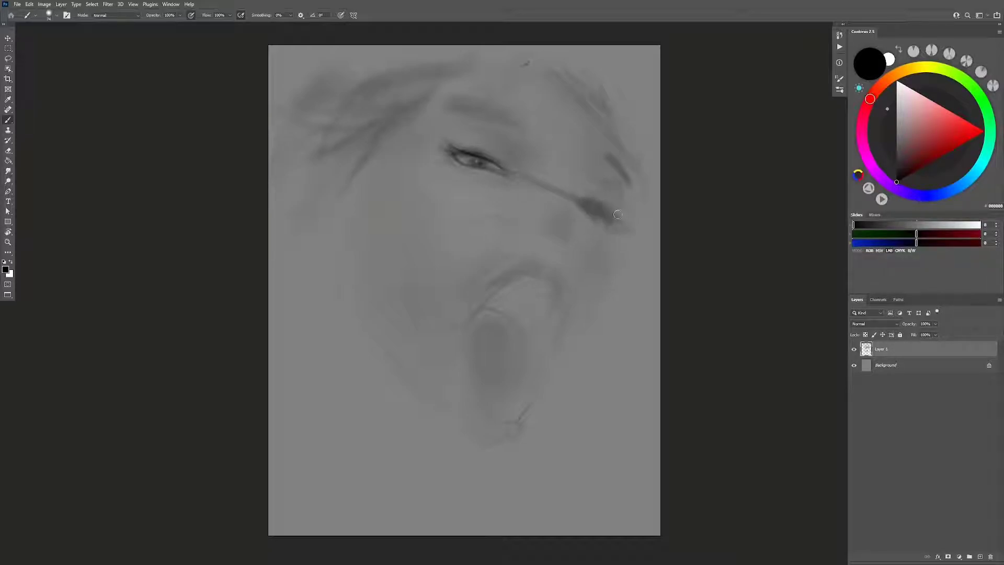
{"action": "key", "text": "h"}
{"action": "right_click", "coordinate": [419, 168], "text": "alt"}
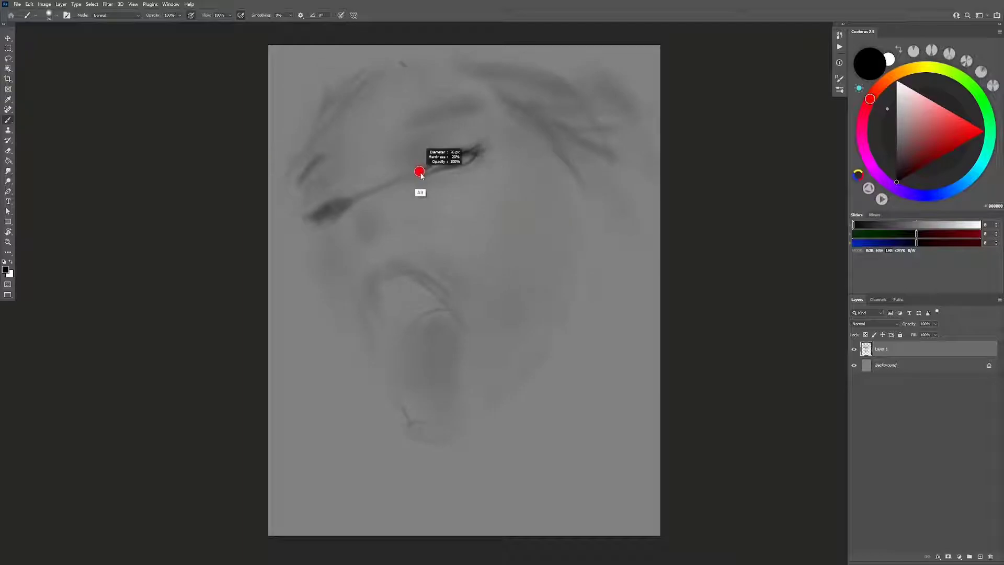
{"action": "left_click_drag", "start_coordinate": [364, 190], "coordinate": [423, 172]}
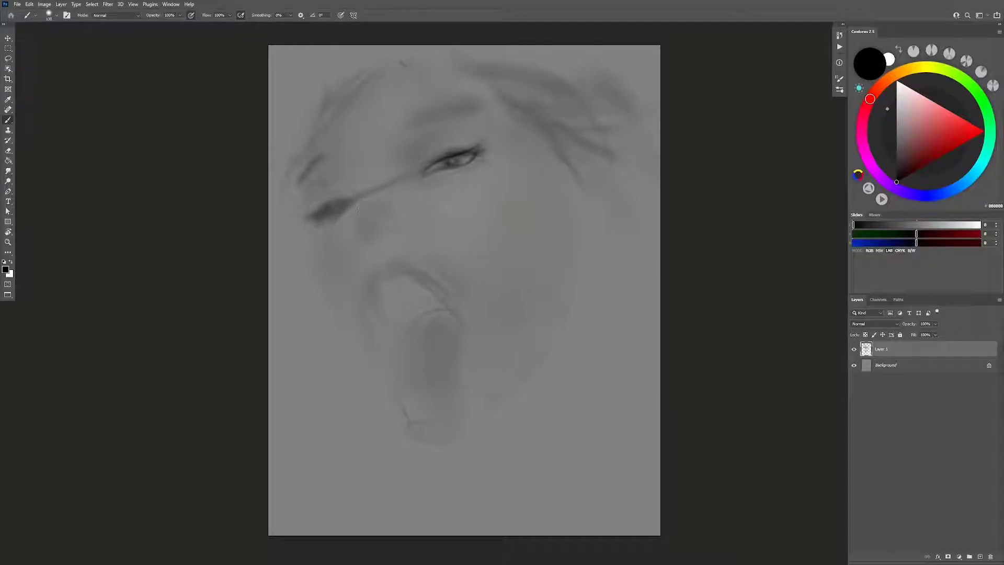
{"action": "left_click_drag", "start_coordinate": [387, 210], "coordinate": [367, 187]}
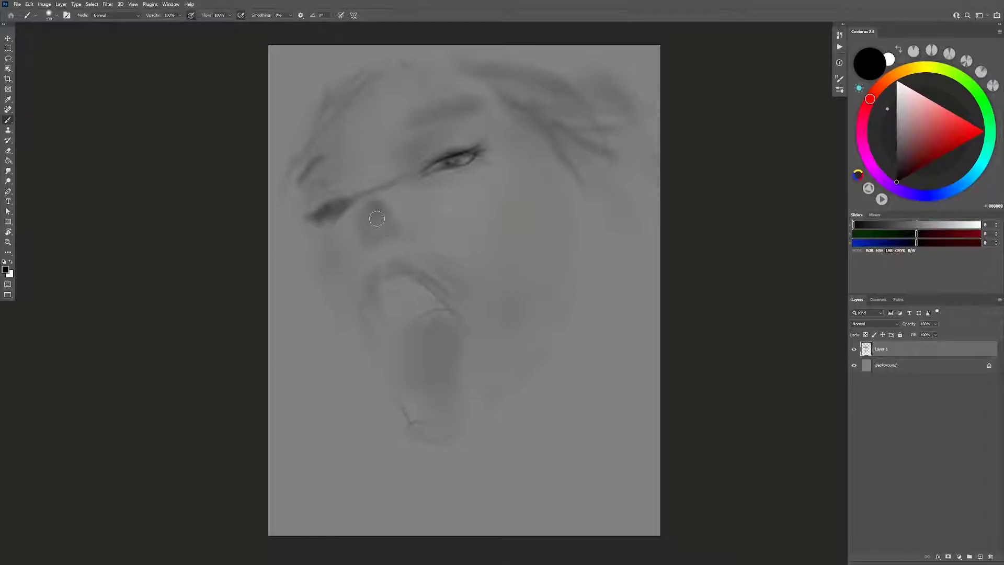
Step: Blend the nose-bridge shading with a sampled mid grey at about 272 px
{"action": "right_click", "coordinate": [369, 232], "text": "alt"}
{"action": "left_click", "coordinate": [390, 209], "text": "alt"}
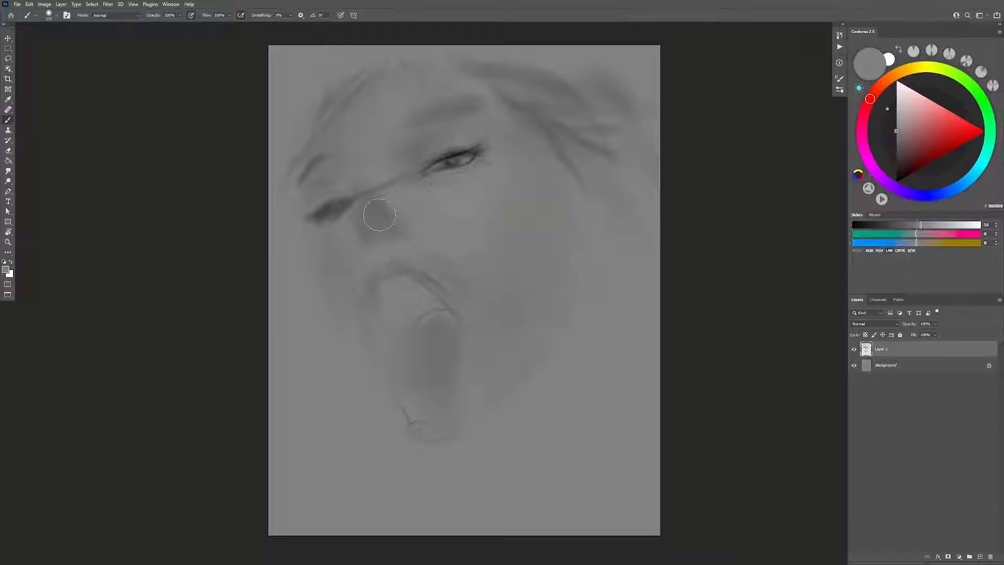
{"action": "mouse_move", "coordinate": [390, 205]}
{"action": "left_mouse_down"}
{"action": "mouse_move", "coordinate": [414, 223]}
{"action": "mouse_move", "coordinate": [399, 201]}
{"action": "mouse_move", "coordinate": [403, 220]}
{"action": "left_mouse_up"}
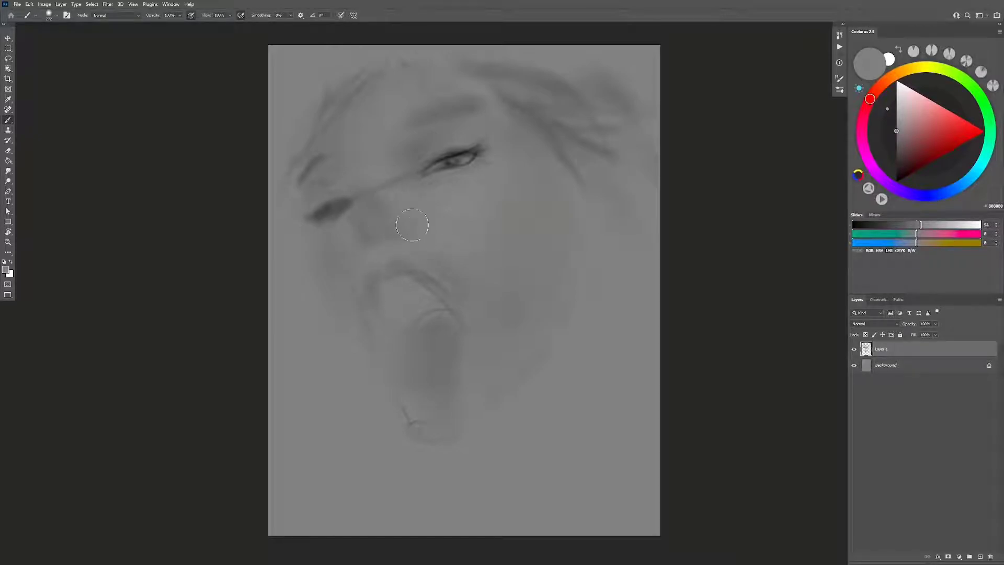
{"action": "key", "text": "h"}
{"action": "right_click", "coordinate": [537, 135], "text": "alt"}
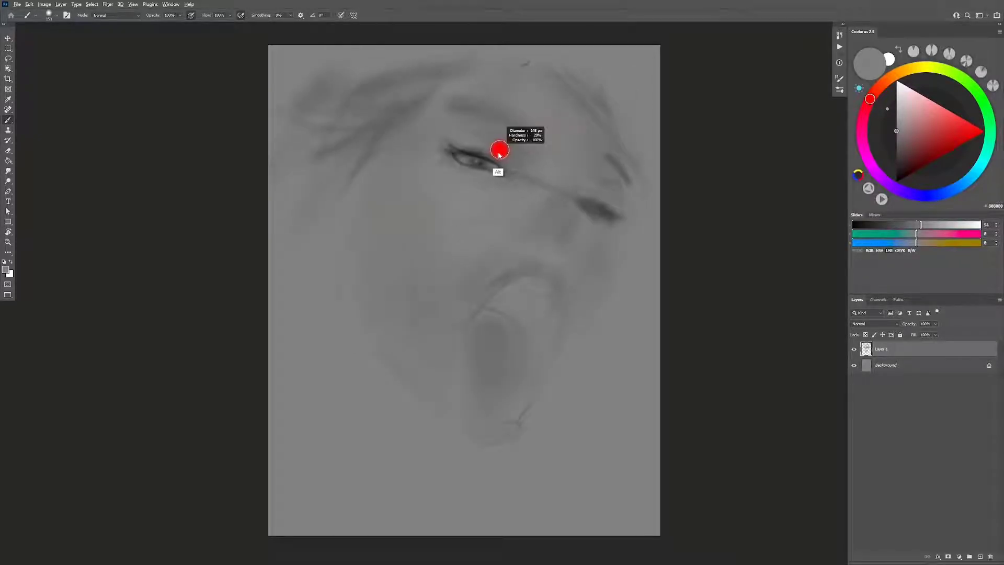
{"action": "key", "text": "d"}
Step: Dab soft shading onto the cheek with a lighter sampled skin grey
{"action": "right_click", "coordinate": [480, 134], "text": "alt"}
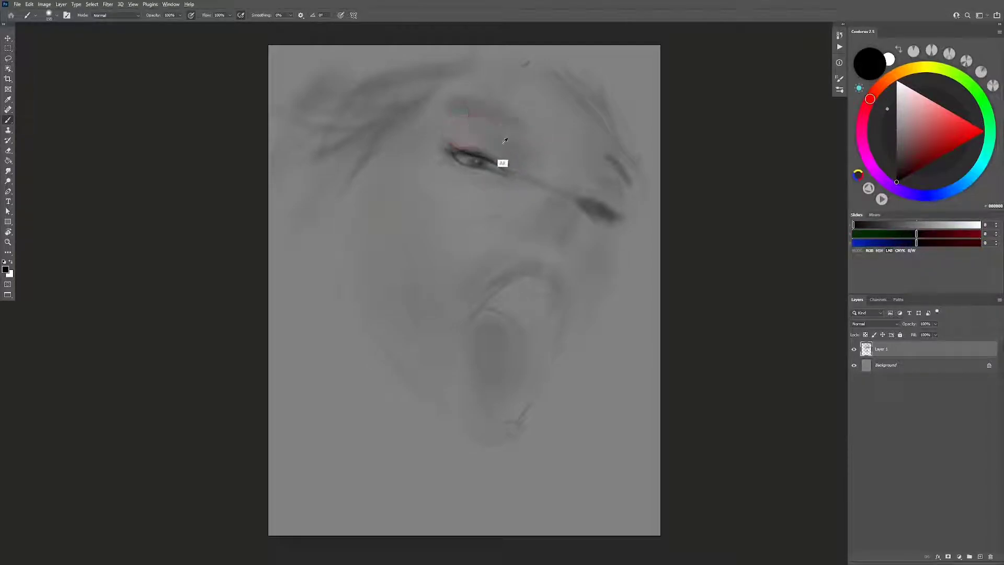
{"action": "left_click", "coordinate": [521, 168], "text": "alt"}
{"action": "left_click", "coordinate": [439, 124], "text": "alt"}
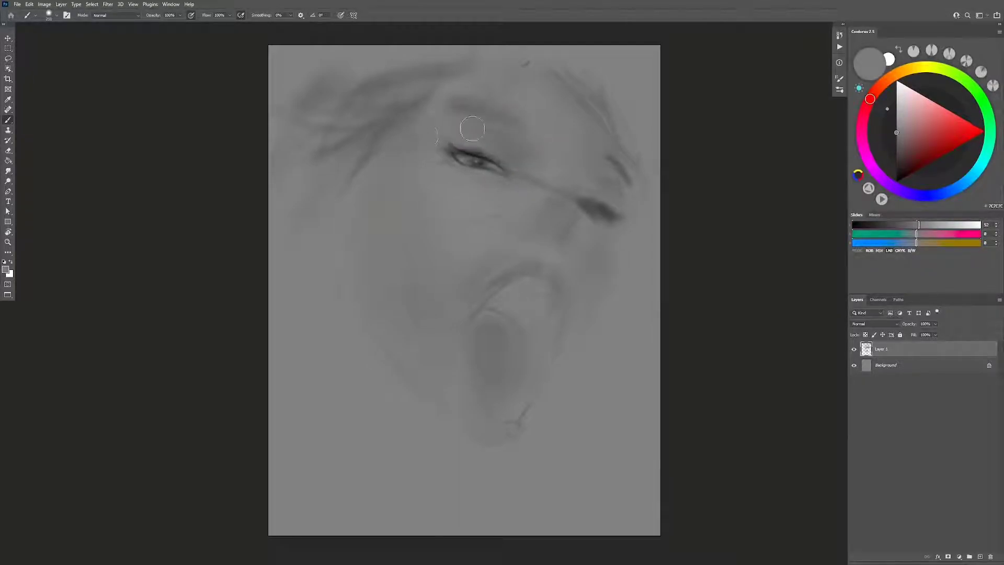
{"action": "left_click", "coordinate": [514, 142], "text": "alt"}
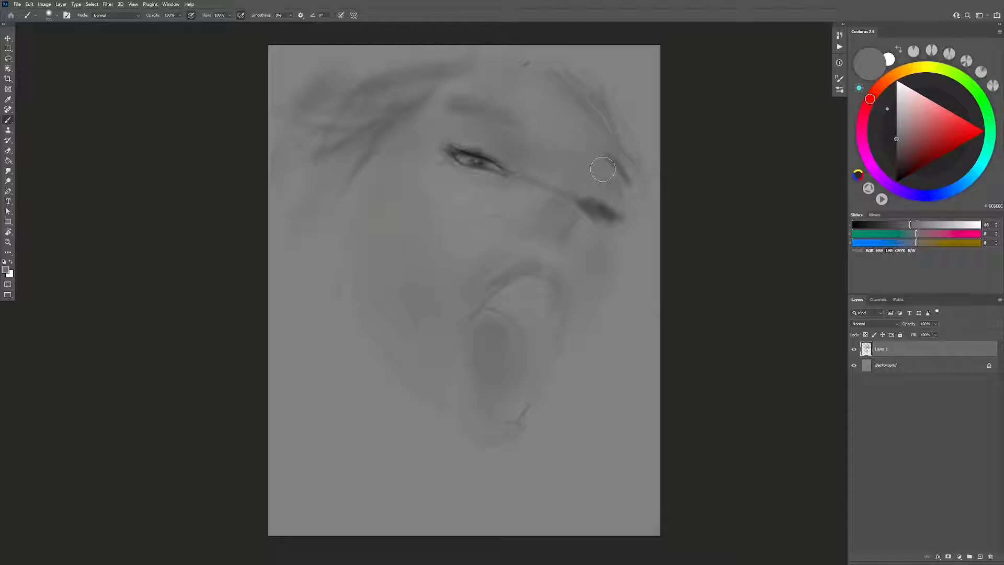
{"action": "left_click", "coordinate": [540, 232]}
{"action": "right_click", "coordinate": [541, 234], "text": "alt"}
Step: Extend the eye's outer corner into a black winged line with a fine brush
{"action": "right_click", "coordinate": [454, 135], "text": "alt"}
{"action": "key", "text": "d"}
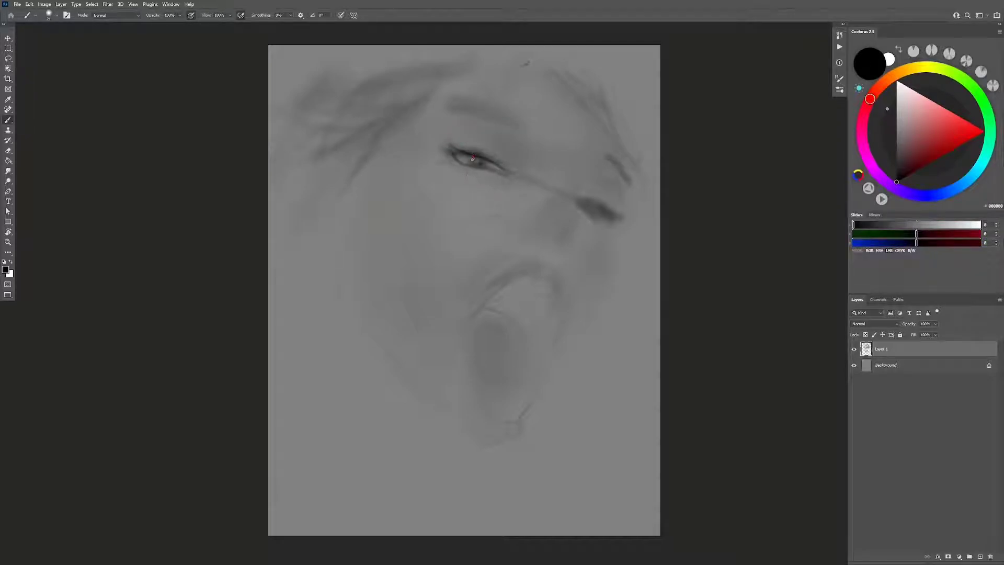
{"action": "right_click", "coordinate": [472, 158], "text": "alt"}
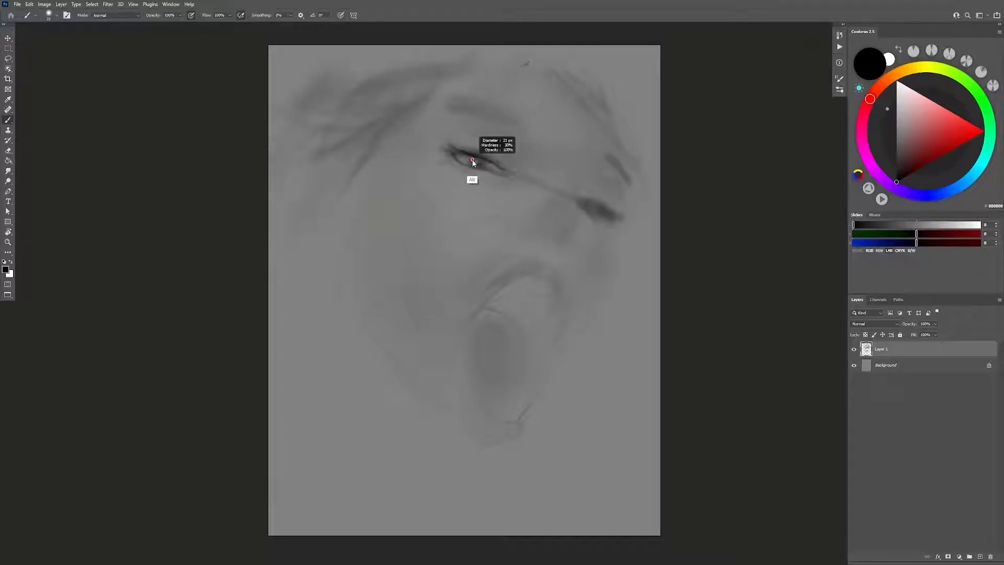
{"action": "right_click", "coordinate": [452, 143], "text": "alt"}
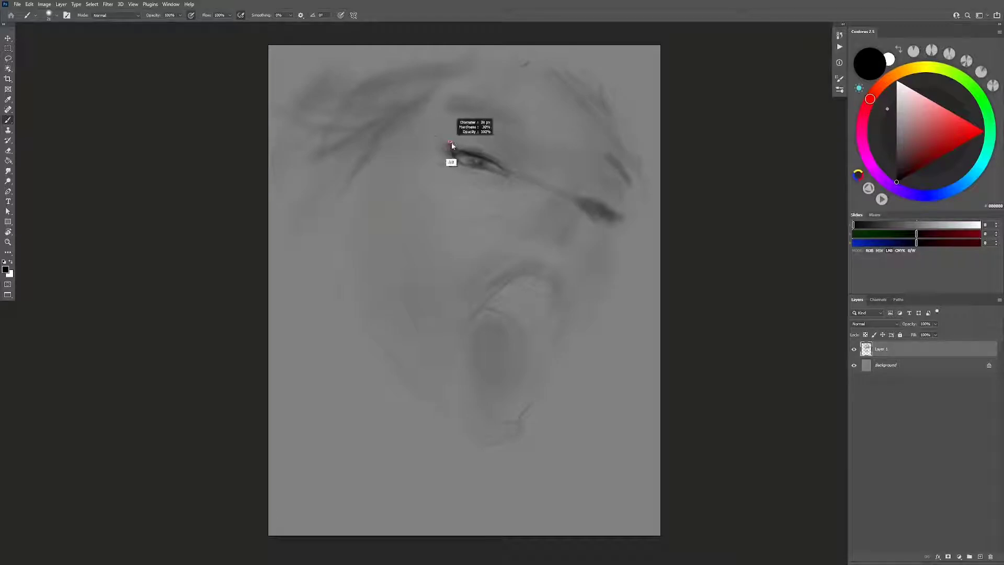
{"action": "right_click", "coordinate": [454, 142], "text": "alt"}
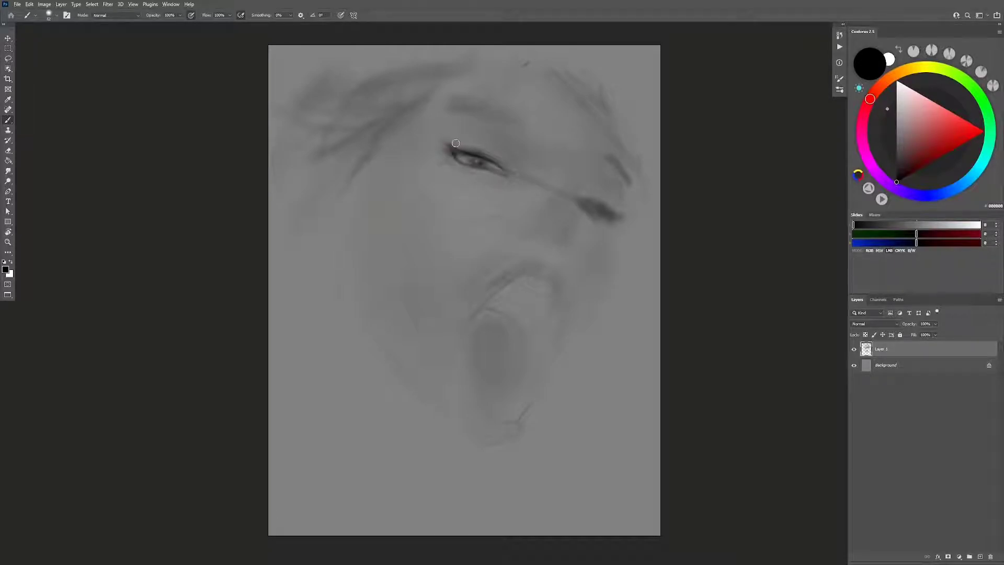
{"action": "mouse_move", "coordinate": [444, 138]}
{"action": "left_mouse_down"}
{"action": "mouse_move", "coordinate": [455, 153]}
{"action": "mouse_move", "coordinate": [463, 137]}
{"action": "left_mouse_up"}
Step: Darken the upper eyelid line and trace the mouth edge and lower-left lip outline in black
{"action": "key", "text": "h"}
{"action": "right_click", "coordinate": [434, 162], "text": "alt"}
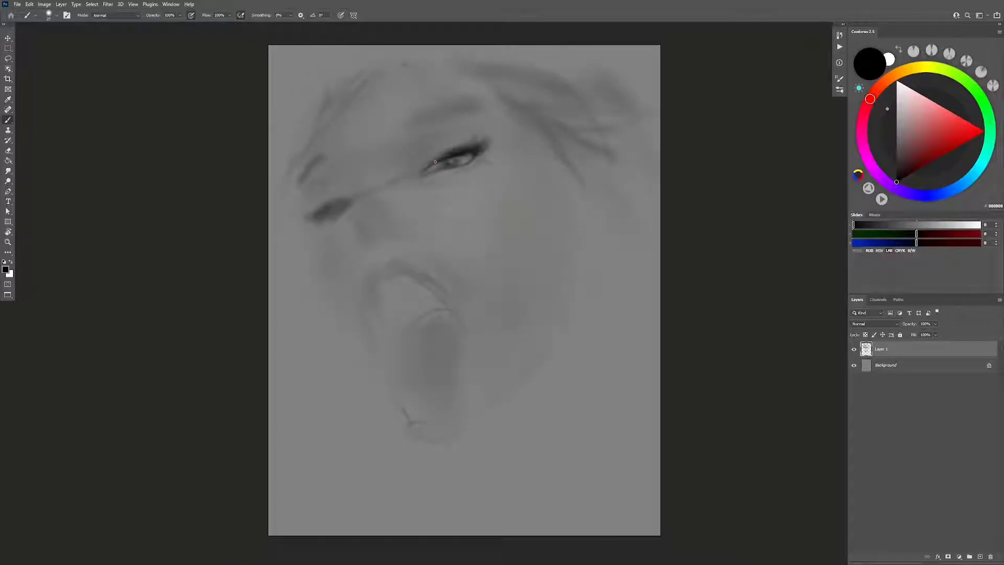
{"action": "mouse_move", "coordinate": [417, 176]}
{"action": "left_mouse_down"}
{"action": "mouse_move", "coordinate": [442, 155]}
{"action": "mouse_move", "coordinate": [434, 165]}
{"action": "mouse_move", "coordinate": [445, 173]}
{"action": "mouse_move", "coordinate": [435, 172]}
{"action": "mouse_move", "coordinate": [455, 176]}
{"action": "left_mouse_up"}
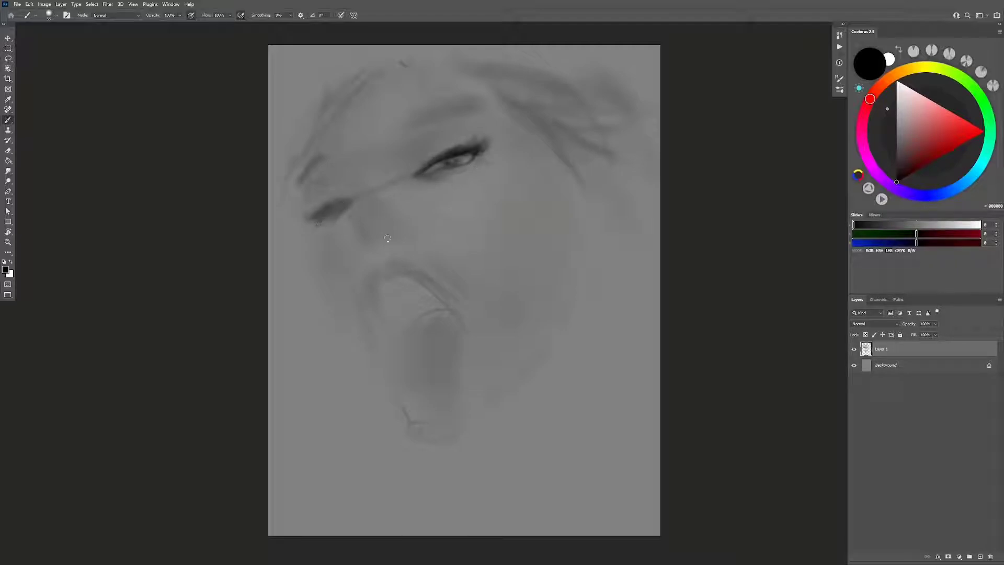
{"action": "mouse_move", "coordinate": [387, 238]}
{"action": "left_mouse_down"}
{"action": "mouse_move", "coordinate": [420, 318]}
{"action": "mouse_move", "coordinate": [456, 321]}
{"action": "left_mouse_up"}
{"action": "left_click_drag", "start_coordinate": [403, 335], "coordinate": [397, 331]}
{"action": "left_click_drag", "start_coordinate": [409, 327], "coordinate": [385, 347]}
{"action": "left_click_drag", "start_coordinate": [381, 373], "coordinate": [410, 421]}
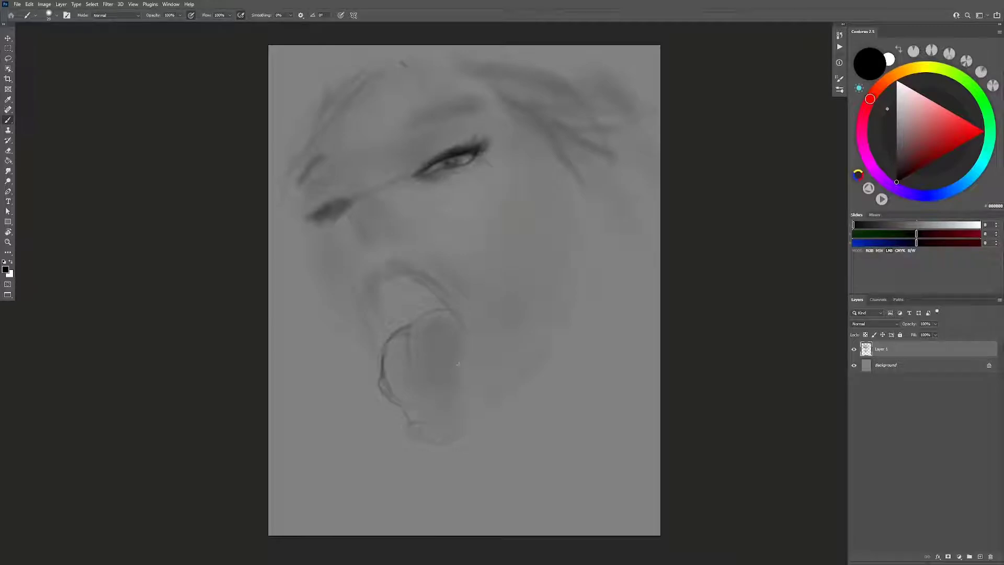
{"action": "key", "text": "ctrl+shift+h"}
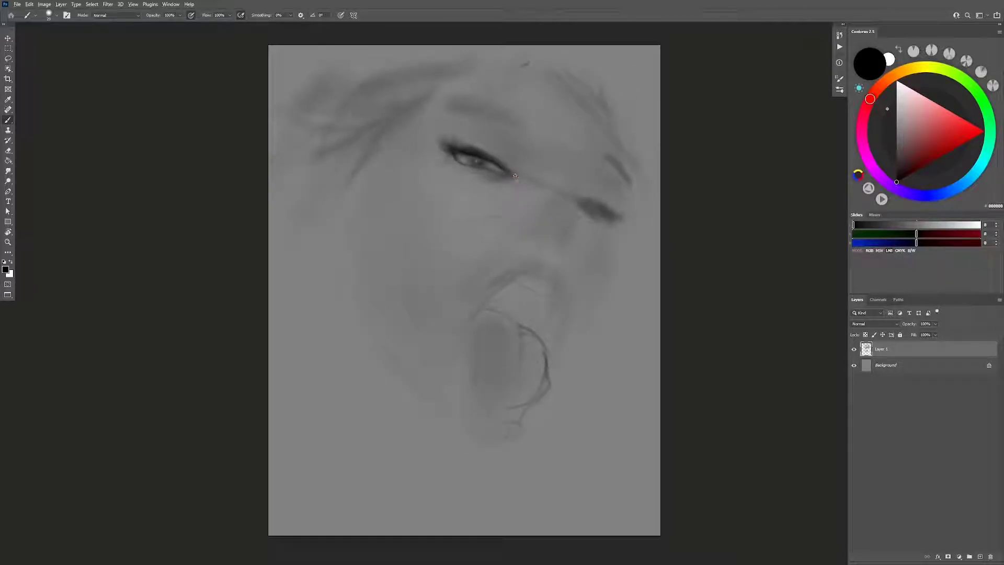
Step: Lighten the nose bridge with a sampled light grey, then add Layer 2 above Layer 1
{"action": "right_click", "coordinate": [549, 234], "text": "alt"}
{"action": "key", "text": "bracketright"}
{"action": "key", "text": "bracketright"}
{"action": "key", "text": "bracketright"}
{"action": "left_click", "coordinate": [444, 210], "text": "alt"}
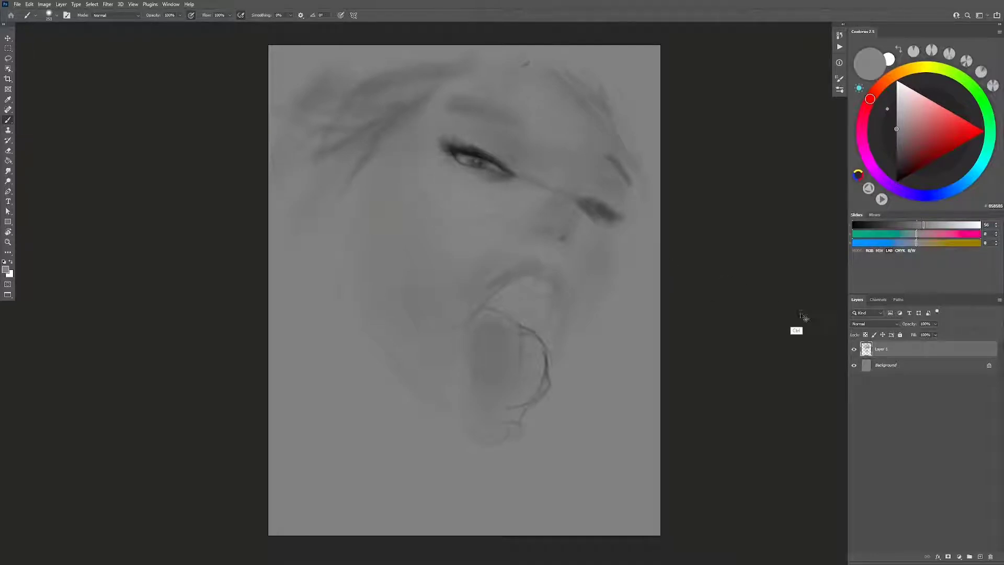
{"action": "left_click", "coordinate": [931, 225]}
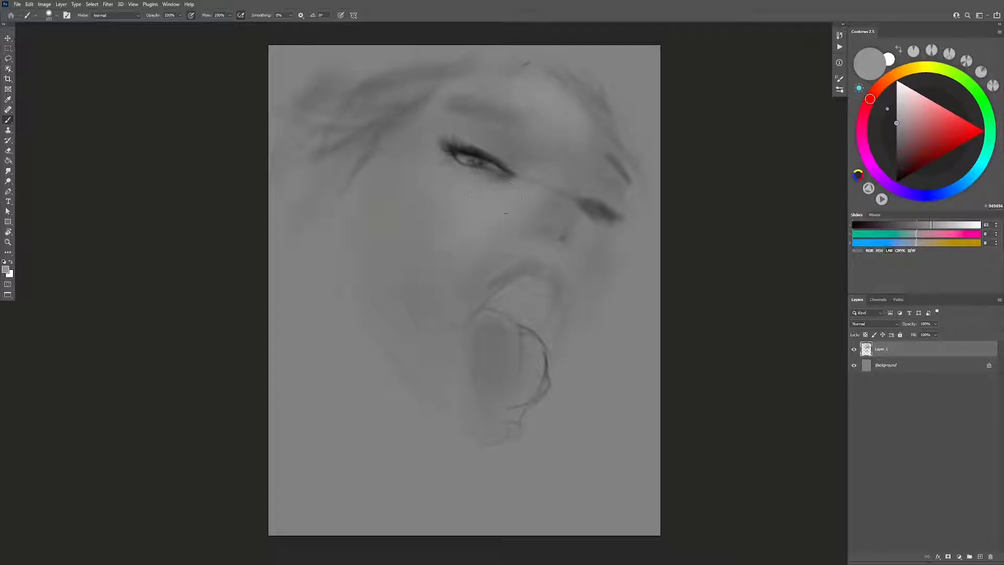
{"action": "key", "text": "h"}
{"action": "left_click_drag", "start_coordinate": [426, 164], "coordinate": [413, 163]}
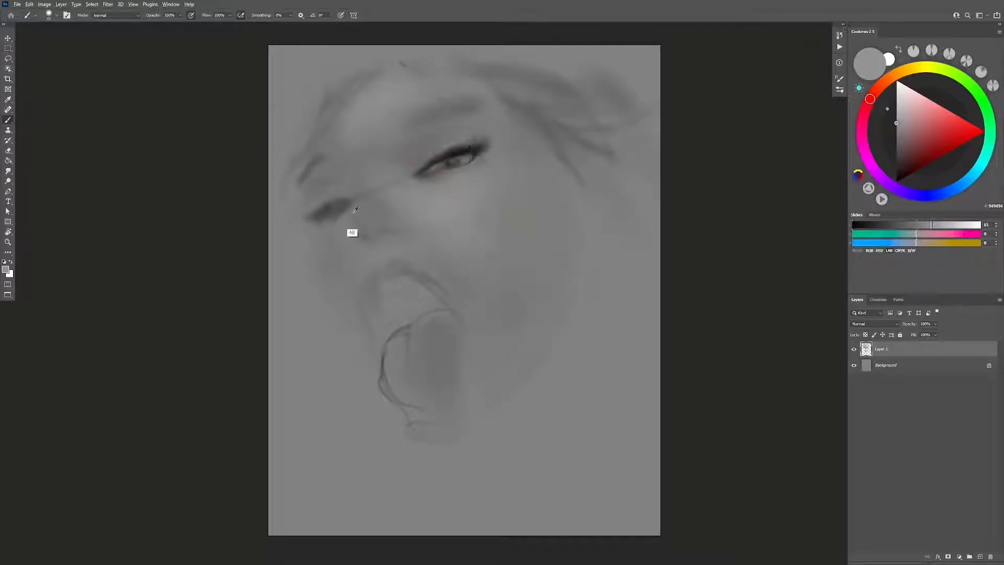
{"action": "left_click_drag", "start_coordinate": [348, 222], "coordinate": [353, 214]}
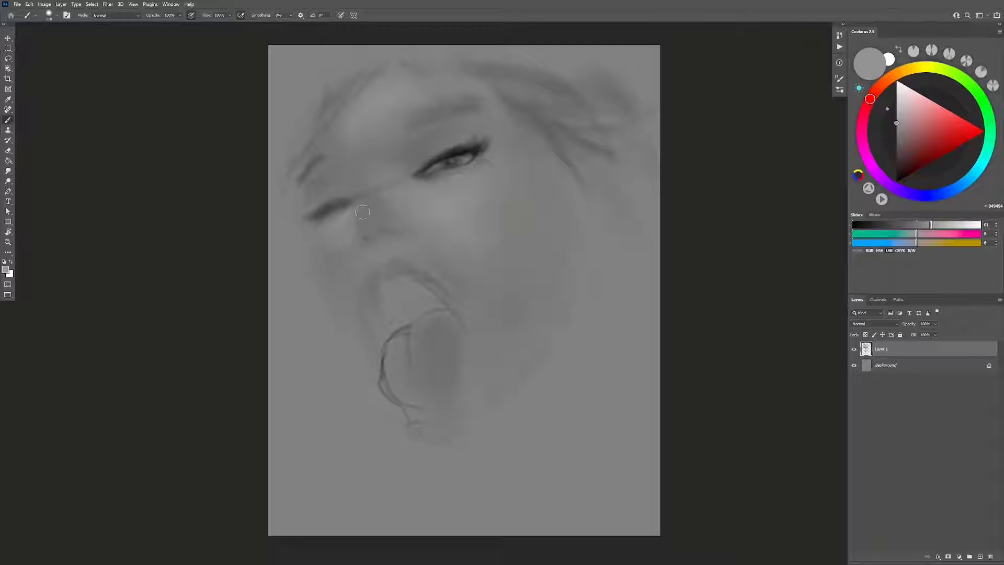
{"action": "left_click_drag", "start_coordinate": [343, 130], "coordinate": [346, 134]}
{"action": "key", "text": "h"}
{"action": "key", "text": "ctrl+shift+alt+n"}
Step: Paint black eyelid and brow strokes with a brush around 12 px
{"action": "key", "text": "d"}
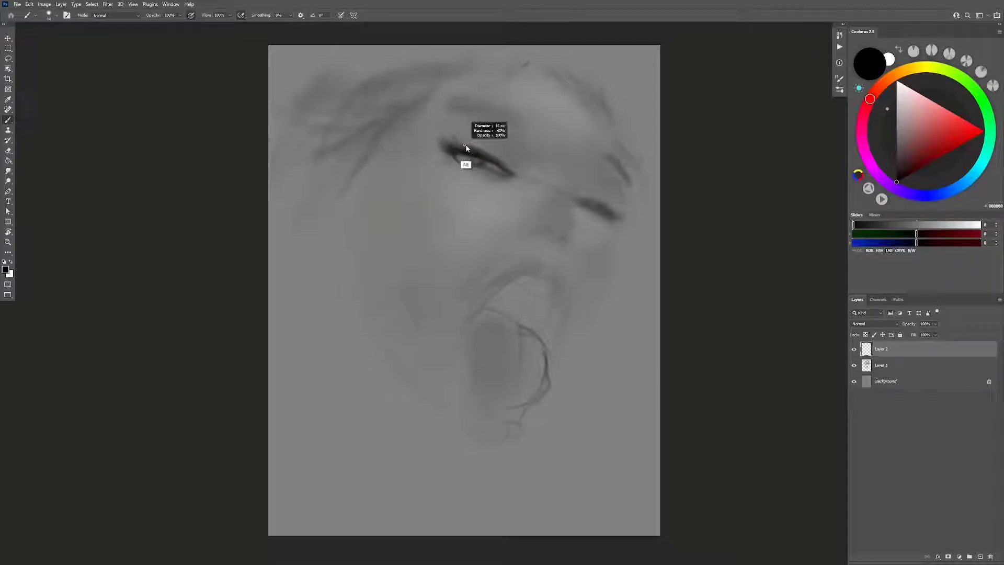
{"action": "mouse_move", "coordinate": [466, 148]}
{"action": "left_mouse_down"}
{"action": "mouse_move", "coordinate": [481, 156]}
{"action": "mouse_move", "coordinate": [472, 152]}
{"action": "left_mouse_up"}
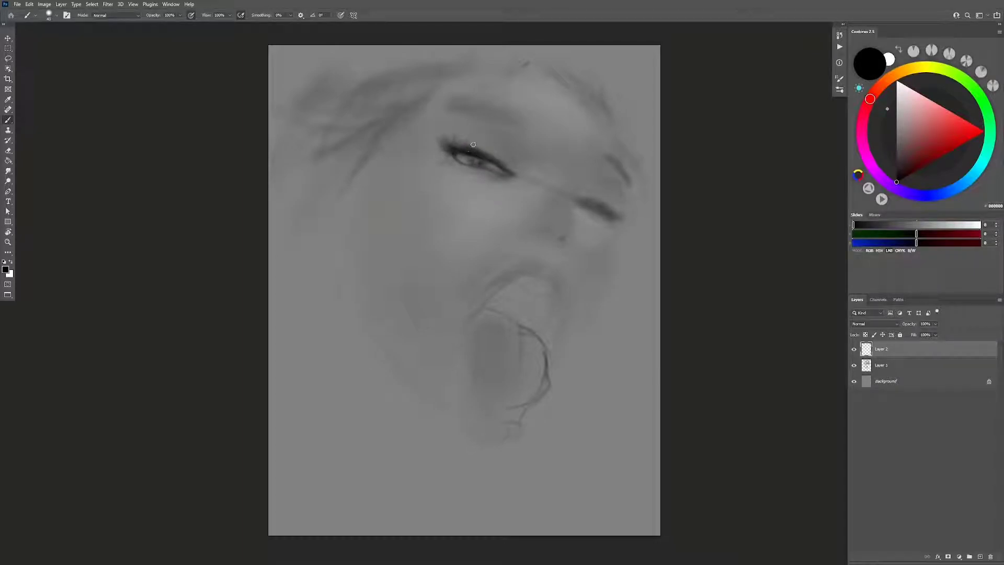
{"action": "mouse_move", "coordinate": [512, 138]}
{"action": "left_mouse_down"}
{"action": "mouse_move", "coordinate": [506, 171]}
{"action": "mouse_move", "coordinate": [487, 183]}
{"action": "left_mouse_up"}
{"action": "key", "text": "ctrl"}
{"action": "mouse_move", "coordinate": [501, 176]}
{"action": "left_mouse_down"}
{"action": "mouse_move", "coordinate": [503, 183]}
{"action": "mouse_move", "coordinate": [504, 174]}
{"action": "left_mouse_up"}
{"action": "left_click_drag", "start_coordinate": [527, 130], "coordinate": [533, 137]}
{"action": "key", "text": "ctrl"}
{"action": "key", "text": "ctrl"}
Step: Undo/redo to compare brow strokes, keep the lighter one, and shade beside the eye
{"action": "key", "text": "ctrl+z"}
{"action": "key", "text": "ctrl+shift+z"}
{"action": "key", "text": "ctrl+z"}
{"action": "key", "text": "ctrl+shift+z"}
{"action": "key", "text": "ctrl+z"}
{"action": "left_click_drag", "start_coordinate": [514, 147], "coordinate": [528, 150]}
Step: On the mirrored canvas, darken the lower-left eye's lash line and pick a light grey
{"action": "key", "text": "h"}
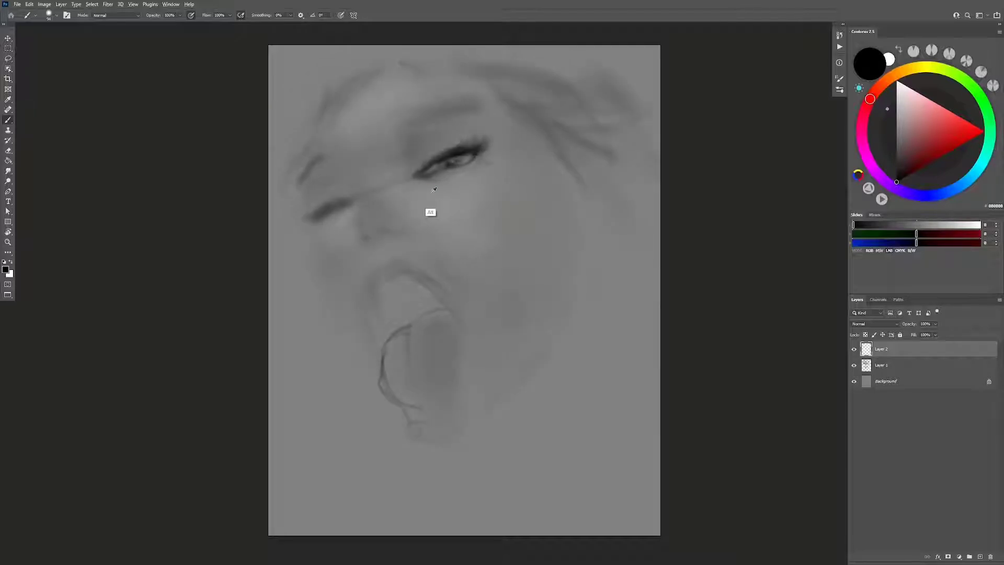
{"action": "right_click", "coordinate": [312, 127]}
{"action": "left_click_drag", "start_coordinate": [327, 215], "coordinate": [344, 205]}
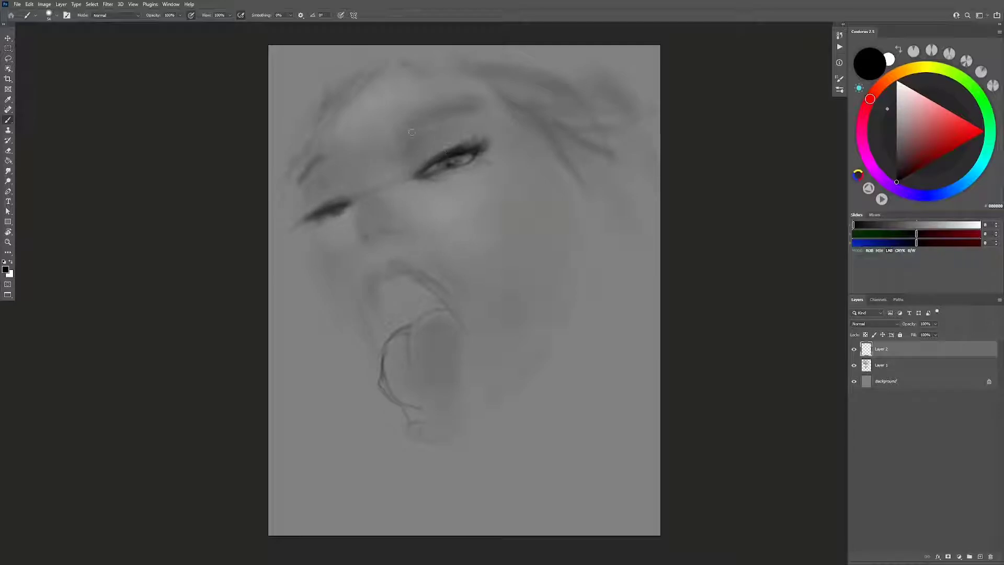
{"action": "right_click", "coordinate": [333, 211], "text": "alt"}
{"action": "right_click", "coordinate": [336, 213], "text": "alt"}
{"action": "left_click_drag", "start_coordinate": [965, 225], "coordinate": [970, 225]}
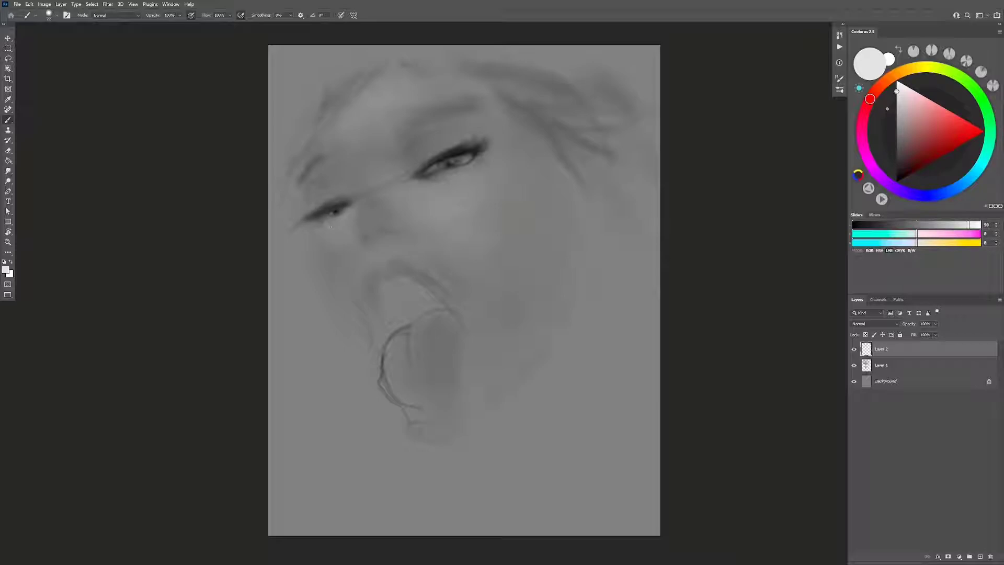
Step: Unmirror the canvas and sample greys and near-black from the face, brow and lashes
{"action": "key", "text": "ctrl+shift+h"}
{"action": "key", "text": "d"}
{"action": "right_click", "coordinate": [529, 195], "text": "alt"}
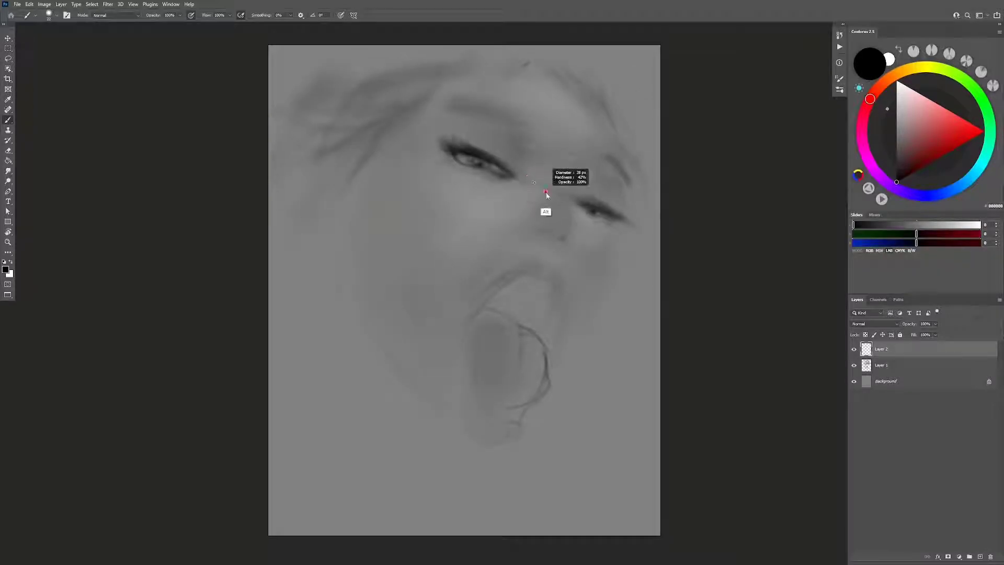
{"action": "left_click_drag", "start_coordinate": [547, 194], "coordinate": [579, 169]}
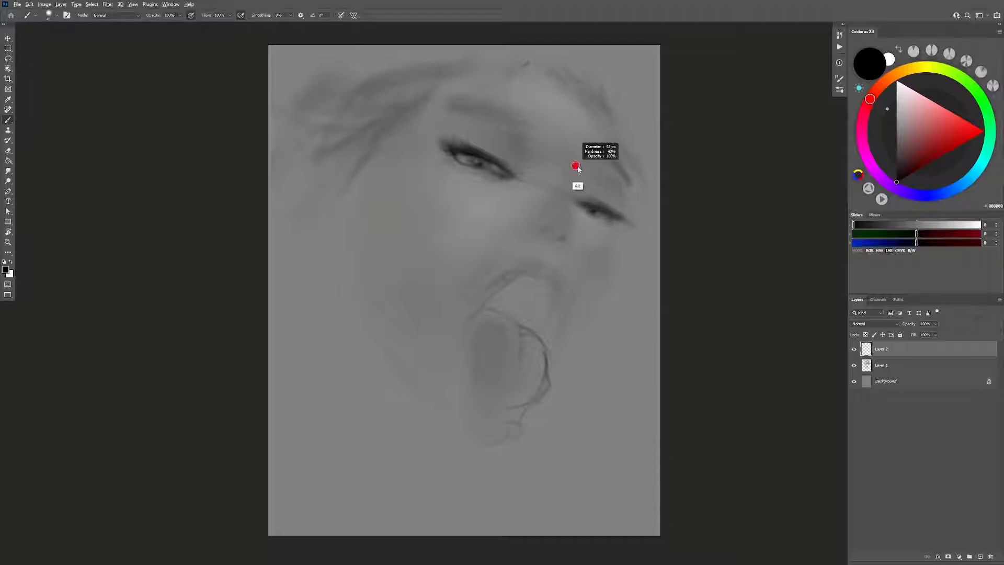
{"action": "left_click", "coordinate": [522, 123], "text": "ctrl"}
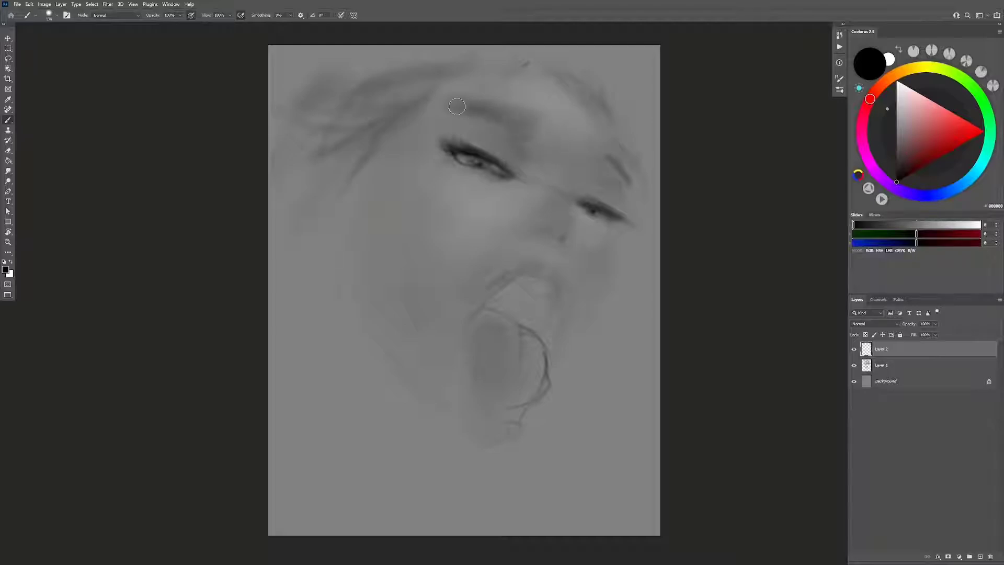
{"action": "left_click", "coordinate": [523, 123], "text": "alt"}
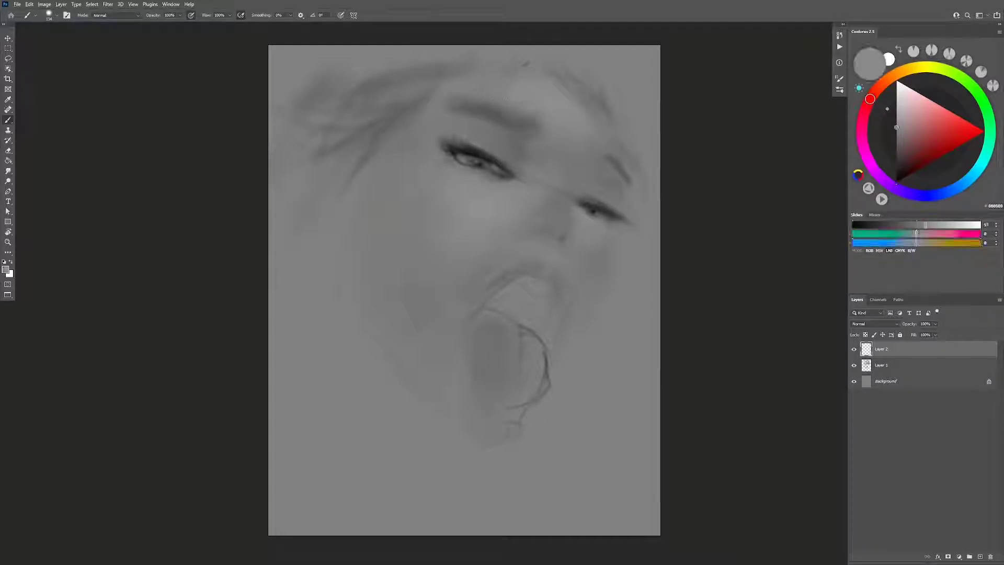
{"action": "left_click", "coordinate": [485, 120], "text": "alt"}
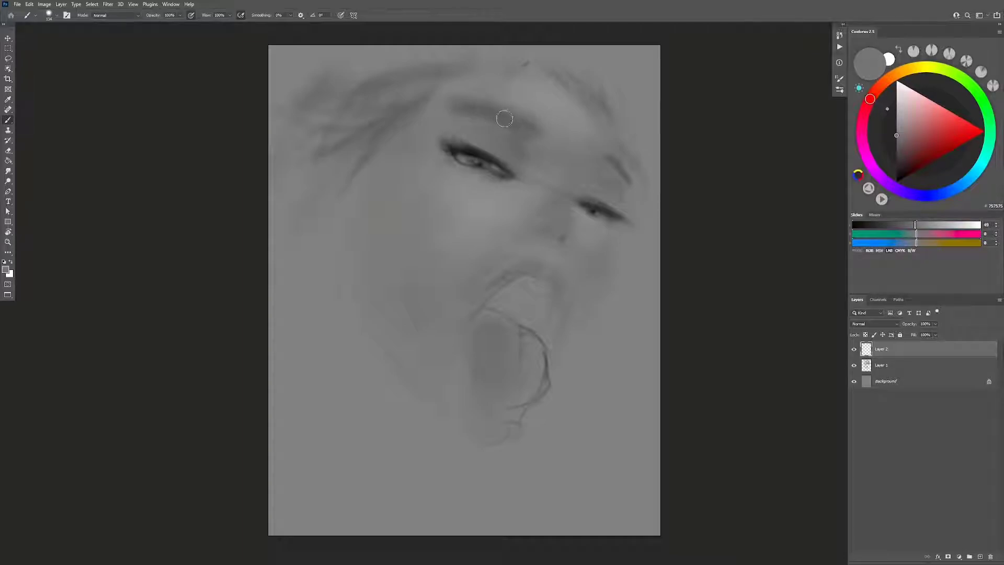
{"action": "left_click", "coordinate": [477, 149], "text": "alt"}
{"action": "left_click", "coordinate": [473, 152], "text": "alt"}
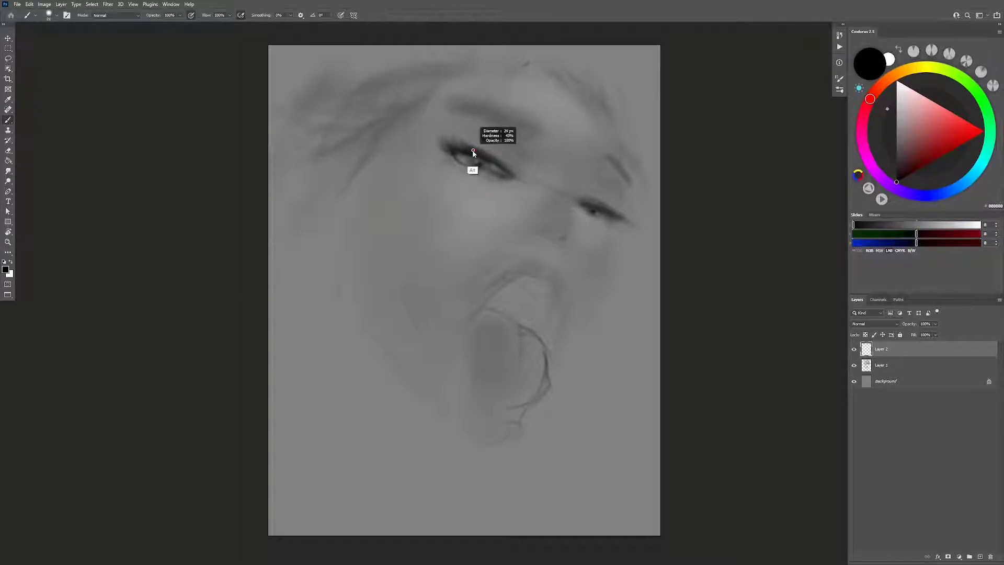
{"action": "left_click", "coordinate": [475, 152], "text": "alt"}
Step: Sample a skin grey at a 143 px brush and choose the 'skin texture' preset
{"action": "left_click_drag", "start_coordinate": [534, 125], "coordinate": [549, 125]}
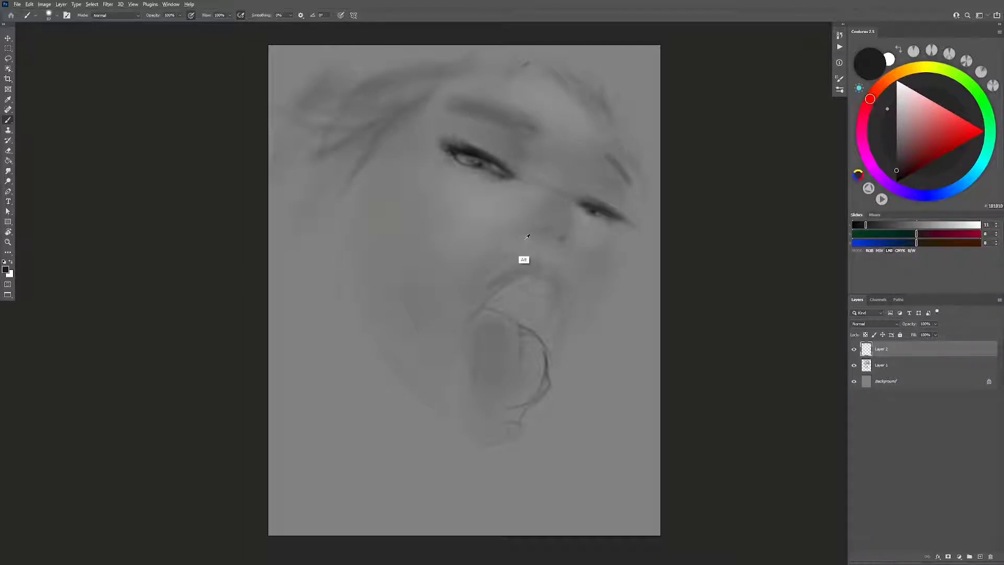
{"action": "left_click_drag", "start_coordinate": [523, 260], "coordinate": [510, 204]}
{"action": "key", "text": "d"}
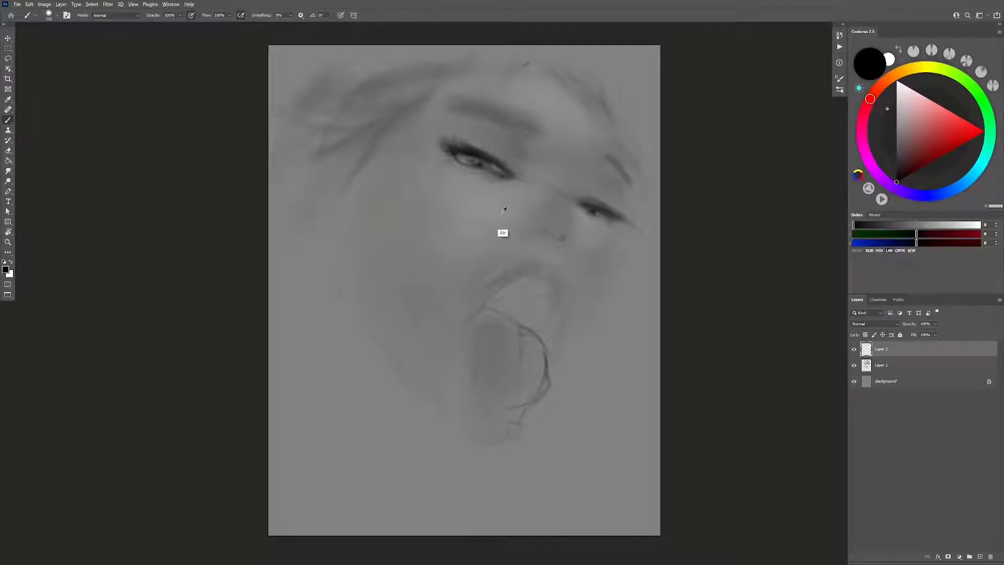
{"action": "left_click", "coordinate": [482, 200], "text": "alt"}
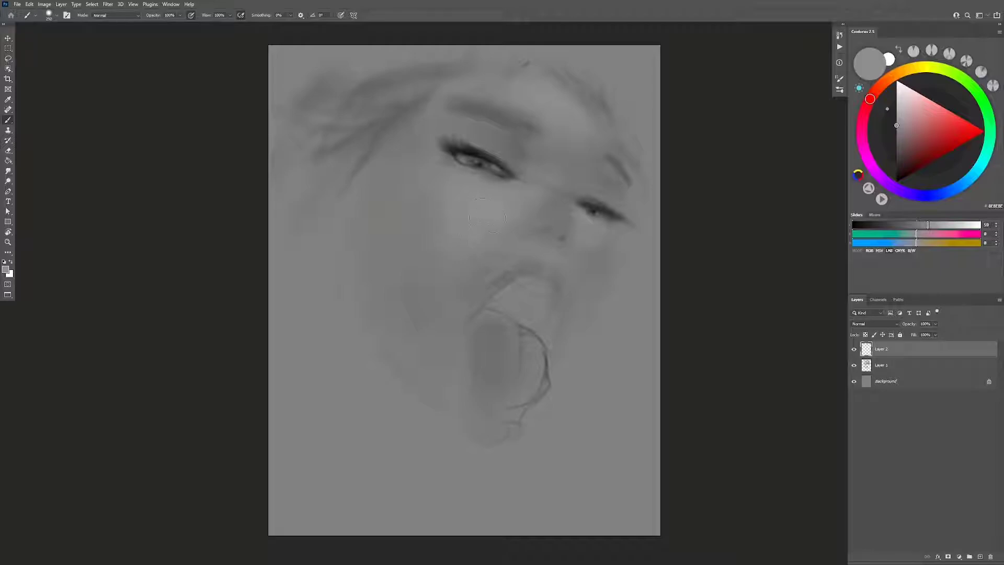
{"action": "right_click", "coordinate": [544, 225]}
{"action": "left_click", "coordinate": [807, 343]}
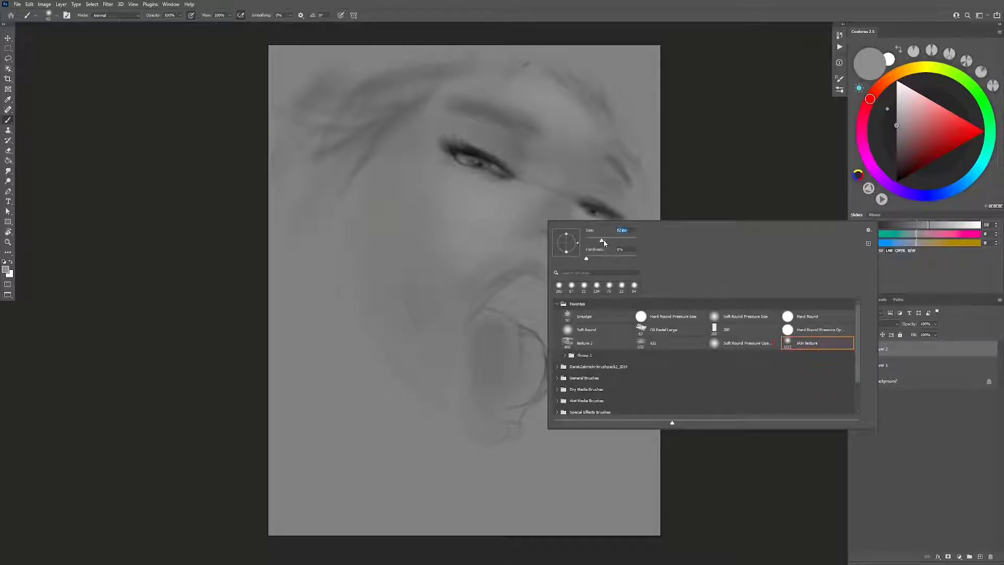
Step: Lighten the area above the upper lip on the mirrored canvas
{"action": "key", "text": "Return"}
{"action": "key", "text": "ctrl+h"}
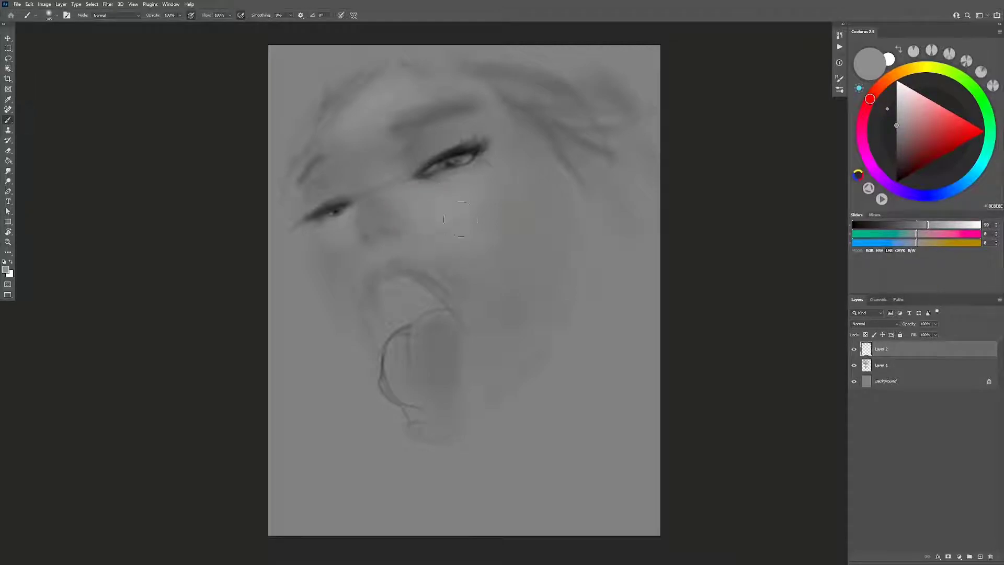
{"action": "left_click_drag", "start_coordinate": [351, 264], "coordinate": [327, 238]}
Step: Paint a black hair strand down the right side, then set the brush to 23 px
{"action": "key", "text": "ctrl+shift+h"}
{"action": "key", "text": "d"}
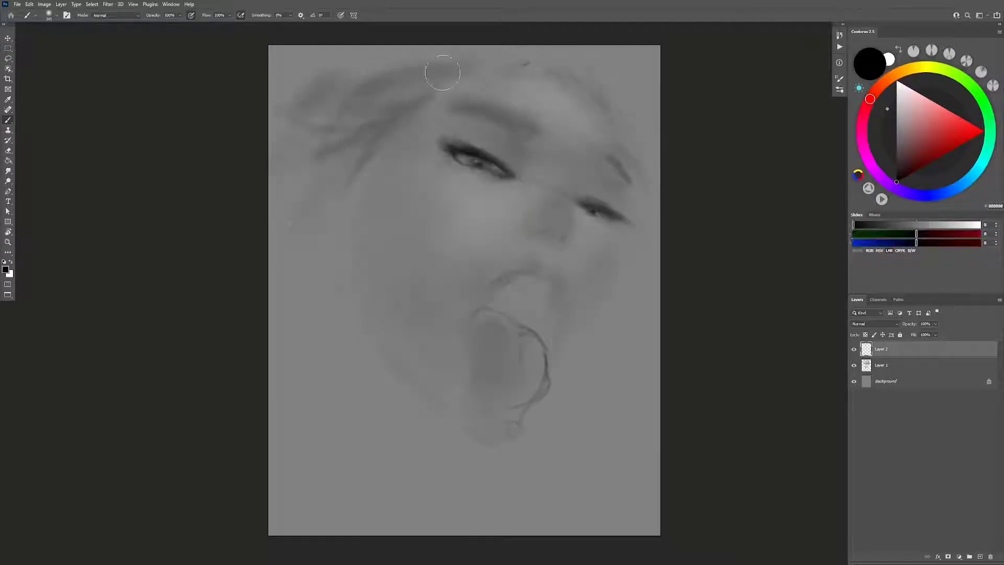
{"action": "left_click_drag", "start_coordinate": [510, 77], "coordinate": [486, 78]}
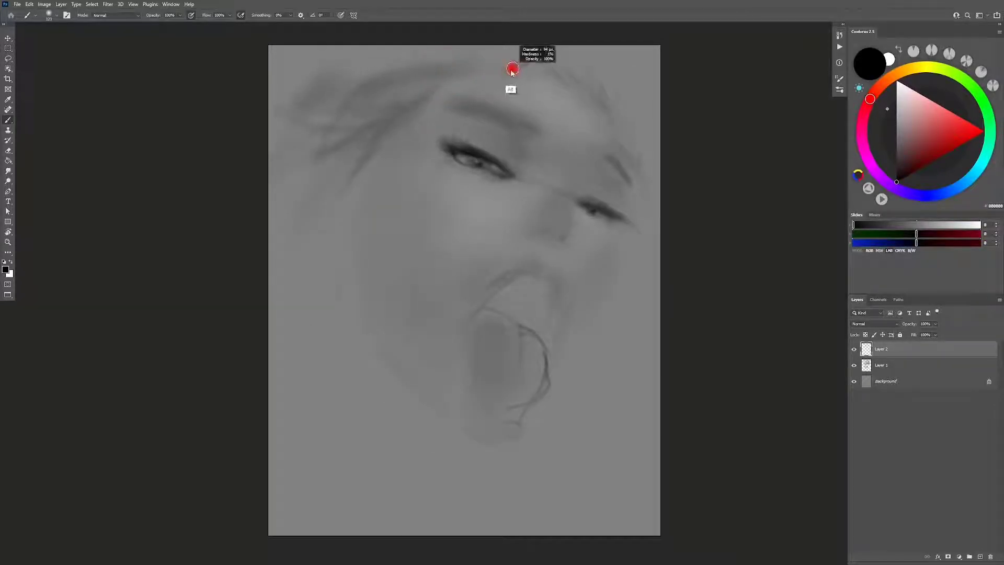
{"action": "left_click_drag", "start_coordinate": [596, 99], "coordinate": [651, 199]}
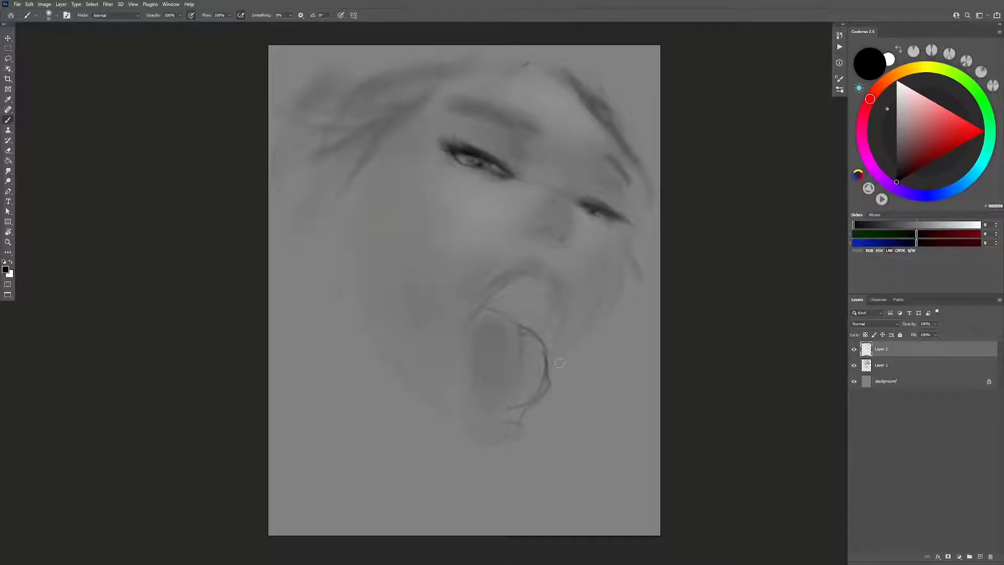
{"action": "left_click_drag", "start_coordinate": [480, 329], "coordinate": [482, 332]}
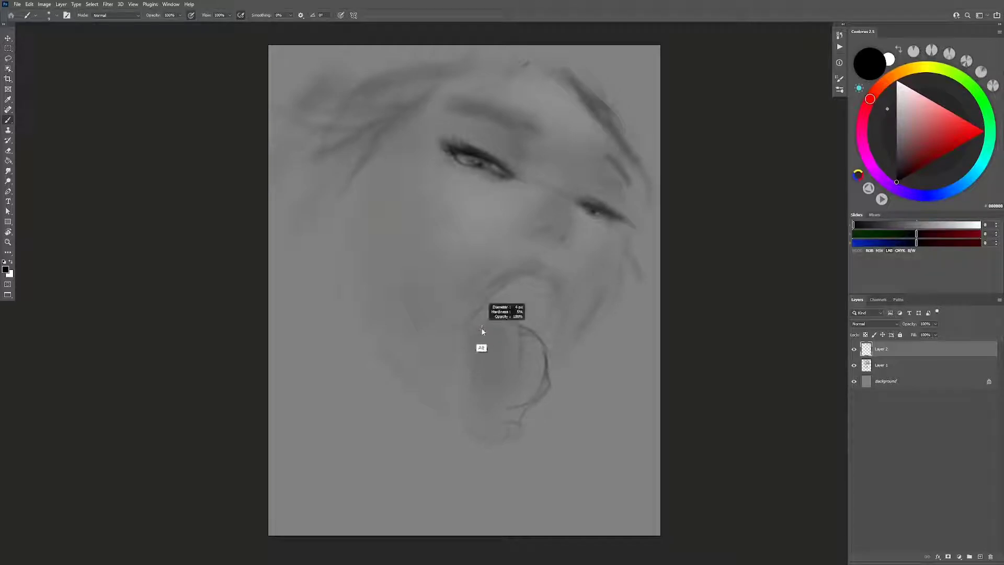
{"action": "mouse_move", "coordinate": [482, 331]}
{"action": "left_mouse_down"}
{"action": "mouse_move", "coordinate": [490, 327]}
{"action": "mouse_move", "coordinate": [466, 335]}
{"action": "left_mouse_up"}
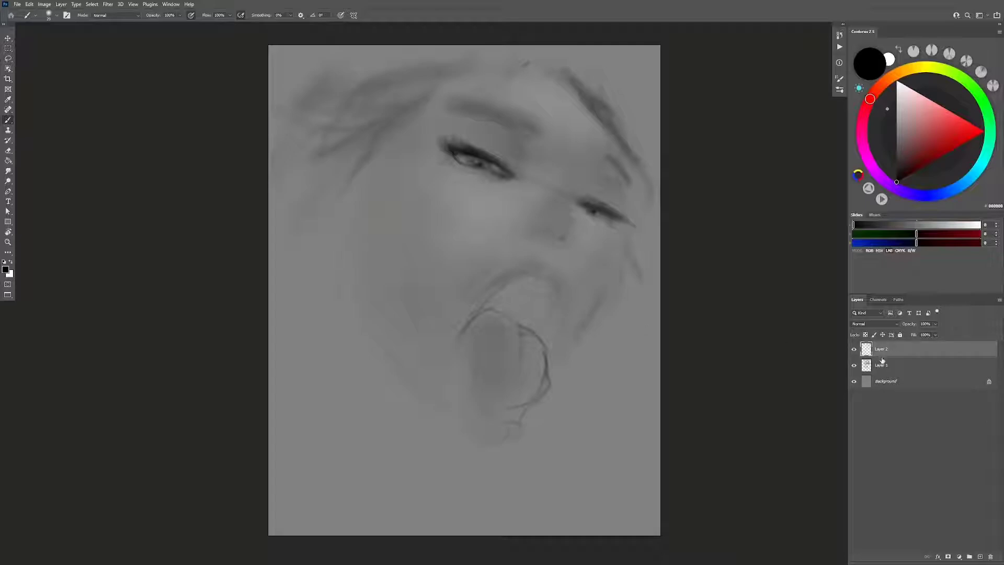
Step: Merge the painted strokes into a Layer 1 copy, with the original Layer 1 hidden
{"action": "key", "text": "ctrl+e"}
{"action": "key", "text": "ctrl+j"}
{"action": "left_click", "coordinate": [854, 365]}
Step: Flip the canvas and paint two small light upper front teeth inside the open mouth
{"action": "key", "text": "ctrl+shift+h"}
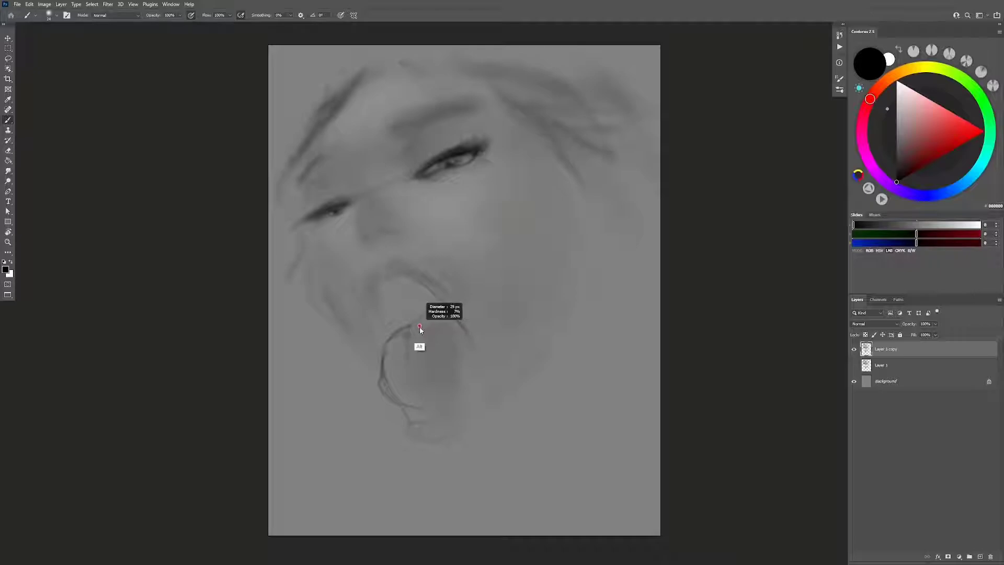
{"action": "key", "text": "bracketright"}
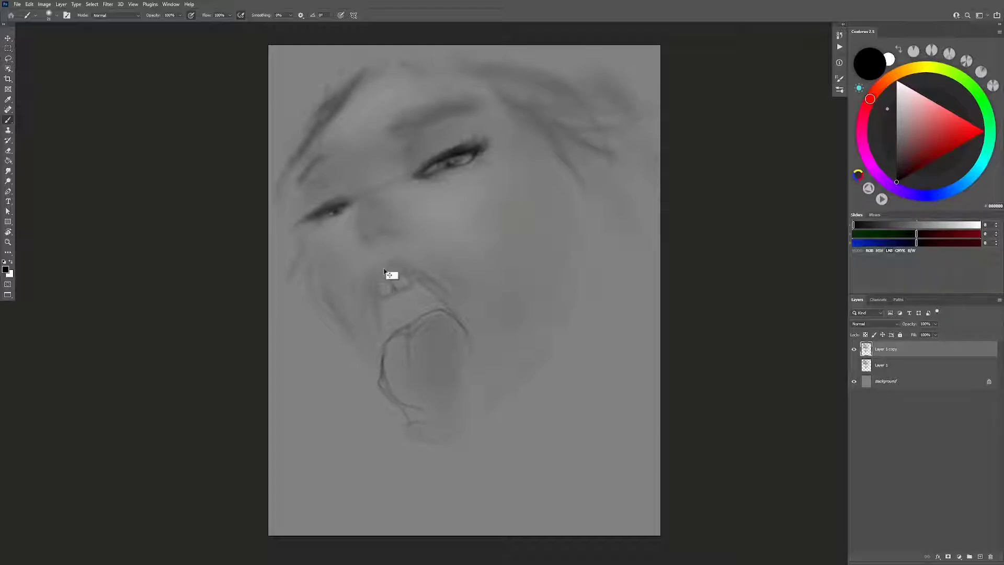
{"action": "key", "text": "ctrl+shift+h"}
{"action": "left_click_drag", "start_coordinate": [616, 278], "coordinate": [593, 261]}
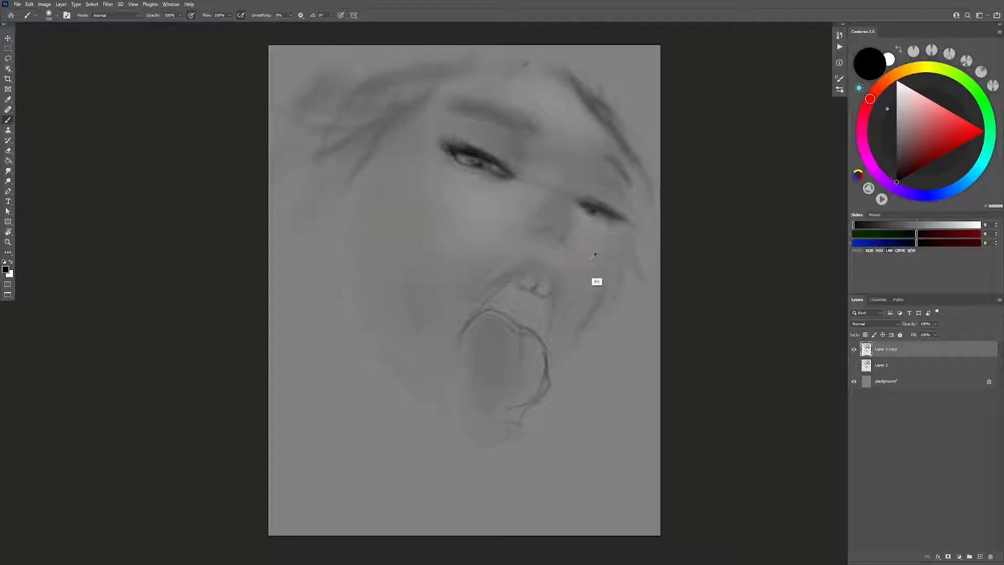
Step: Shade the upper lip and around the mouth with sampled darker greys
{"action": "left_click", "coordinate": [592, 259], "text": "alt"}
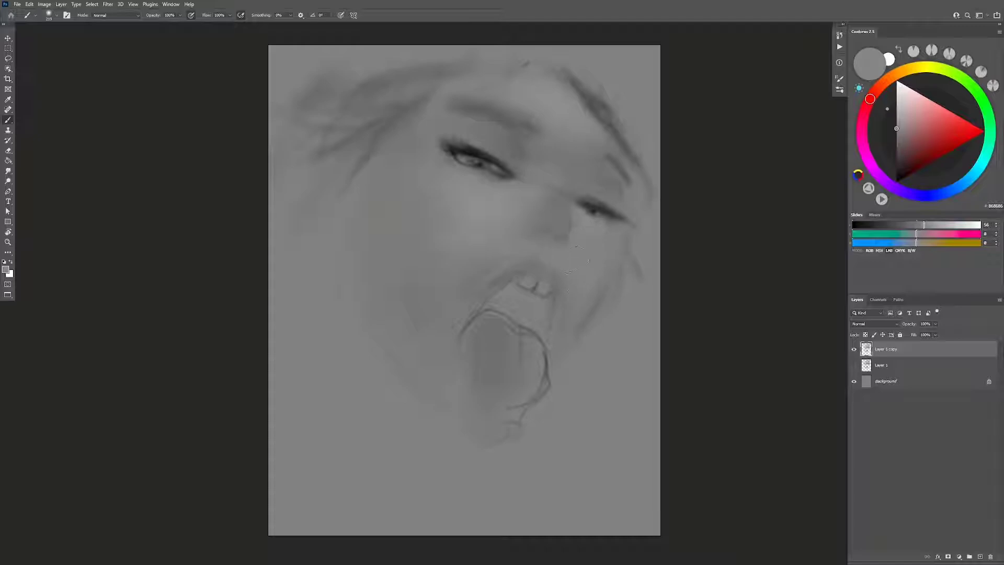
{"action": "left_click", "coordinate": [543, 275], "text": "alt"}
{"action": "left_click", "coordinate": [526, 281], "text": "alt"}
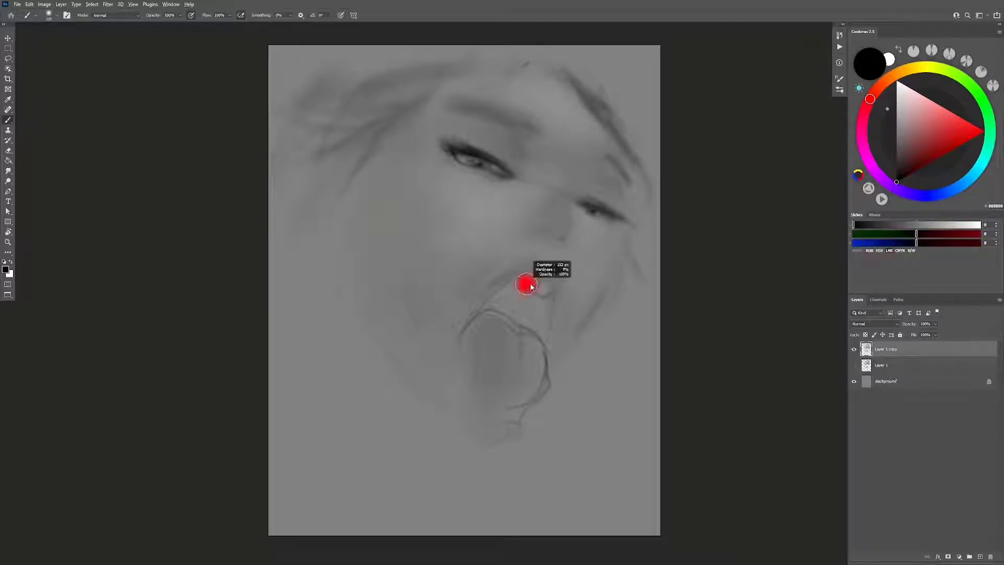
{"action": "left_click", "coordinate": [562, 233], "text": "alt"}
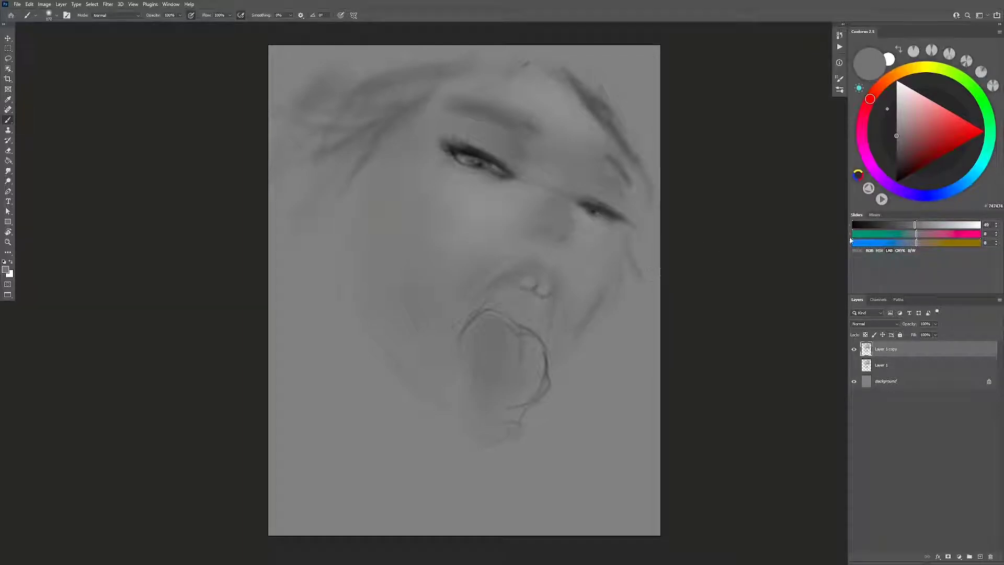
{"action": "left_click", "coordinate": [505, 316], "text": "alt"}
{"action": "mouse_move", "coordinate": [497, 304]}
{"action": "left_mouse_down"}
{"action": "mouse_move", "coordinate": [526, 316]}
{"action": "mouse_move", "coordinate": [538, 296]}
{"action": "mouse_move", "coordinate": [544, 340]}
{"action": "mouse_move", "coordinate": [544, 330]}
{"action": "left_mouse_up"}
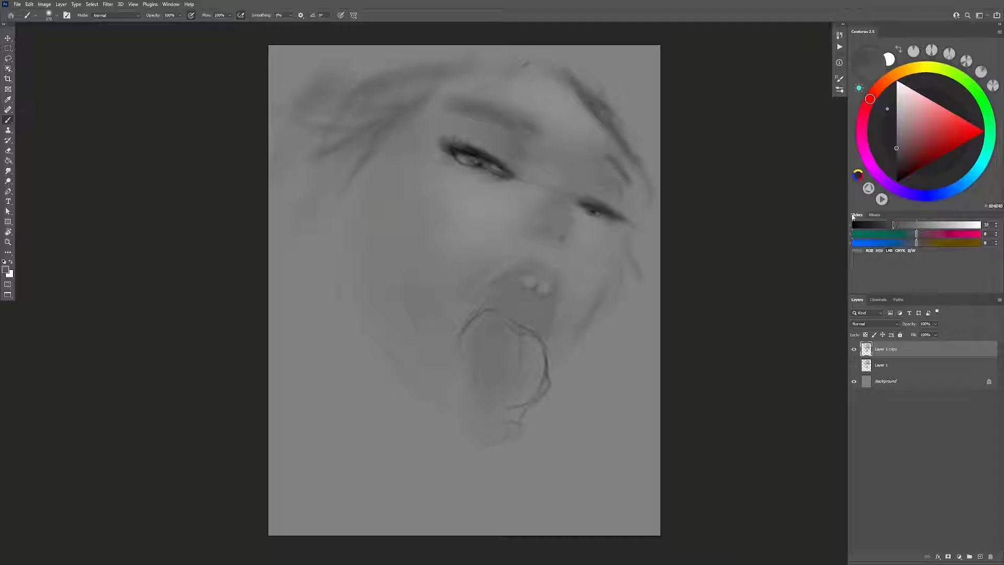
{"action": "left_click", "coordinate": [487, 317], "text": "alt"}
{"action": "mouse_move", "coordinate": [471, 324]}
{"action": "left_mouse_down"}
{"action": "mouse_move", "coordinate": [531, 292]}
{"action": "mouse_move", "coordinate": [538, 340]}
{"action": "left_mouse_up"}
{"action": "mouse_move", "coordinate": [510, 298]}
{"action": "left_mouse_down"}
{"action": "mouse_move", "coordinate": [521, 276]}
{"action": "mouse_move", "coordinate": [541, 341]}
{"action": "left_mouse_up"}
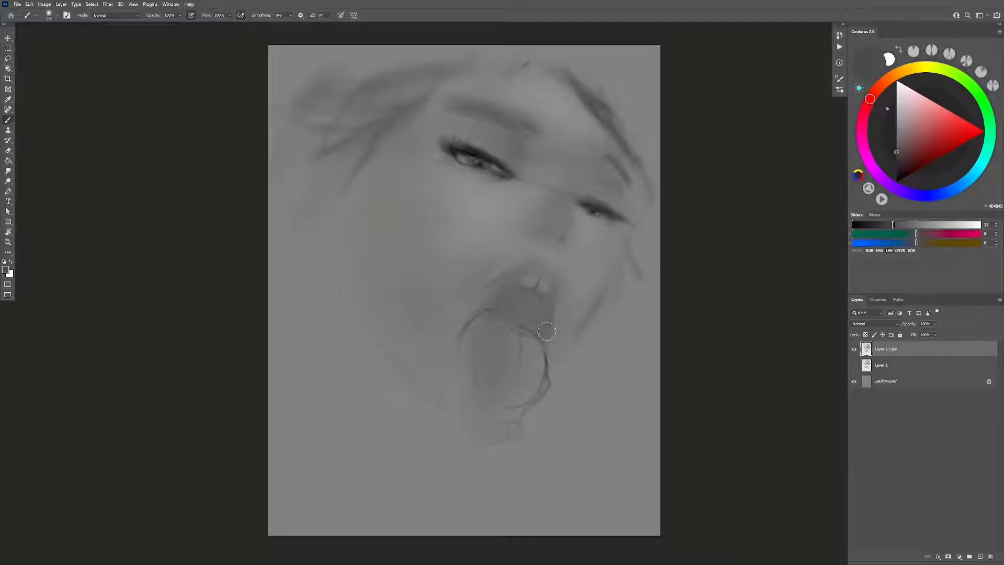
Step: In the mirrored view, darken the eye and extend its lower lash line toward the outer corner
{"action": "key", "text": "h"}
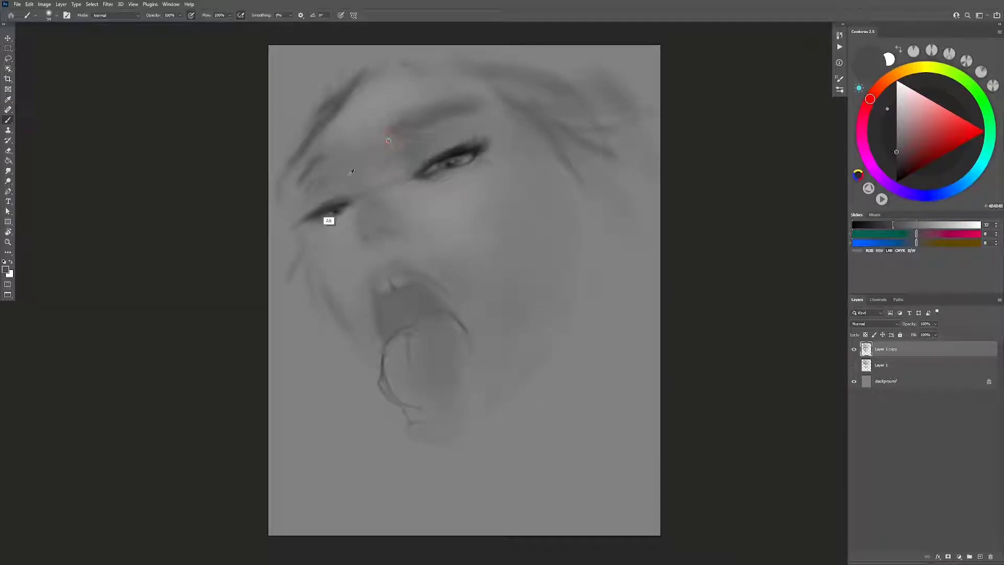
{"action": "left_click", "coordinate": [335, 203], "text": "alt"}
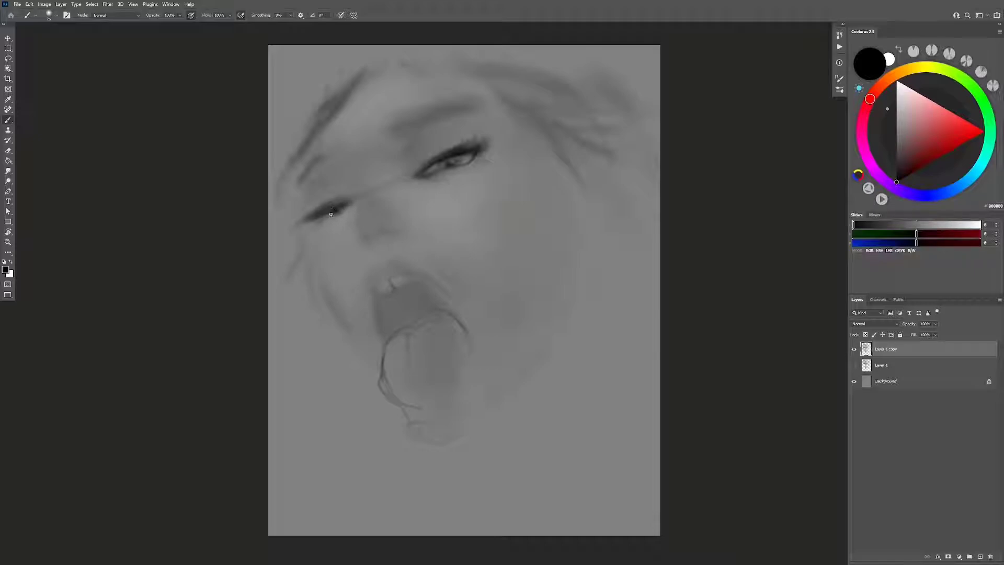
{"action": "mouse_move", "coordinate": [327, 213]}
{"action": "left_mouse_down"}
{"action": "mouse_move", "coordinate": [337, 216]}
{"action": "mouse_move", "coordinate": [318, 213]}
{"action": "left_mouse_up"}
{"action": "left_click_drag", "start_coordinate": [308, 222], "coordinate": [294, 225]}
{"action": "left_click", "coordinate": [443, 146], "text": "alt"}
{"action": "left_click", "coordinate": [442, 148], "text": "alt"}
Step: Darken the iris of the eye with a 38 px brush
{"action": "key", "text": "h"}
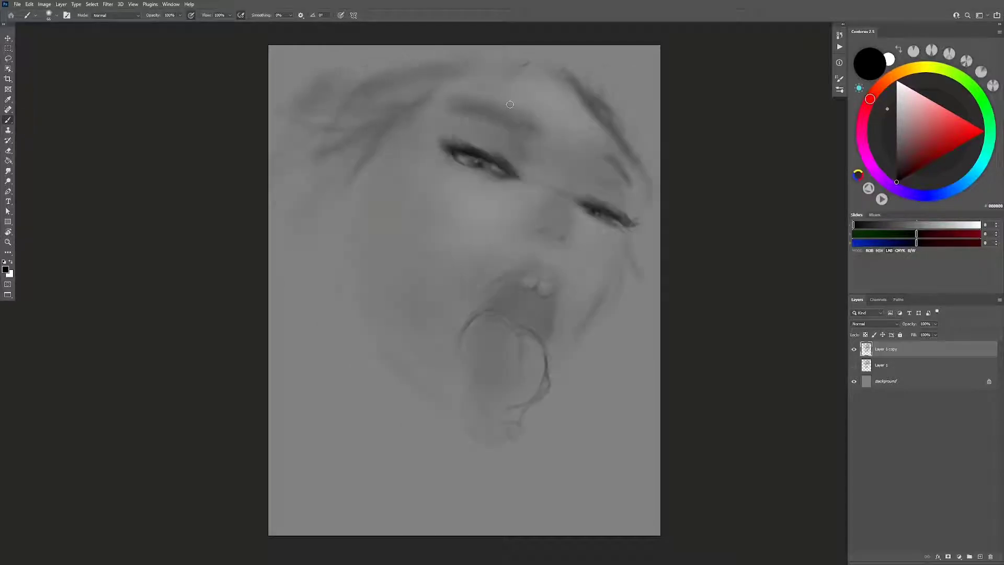
{"action": "right_click", "coordinate": [536, 178], "text": "alt"}
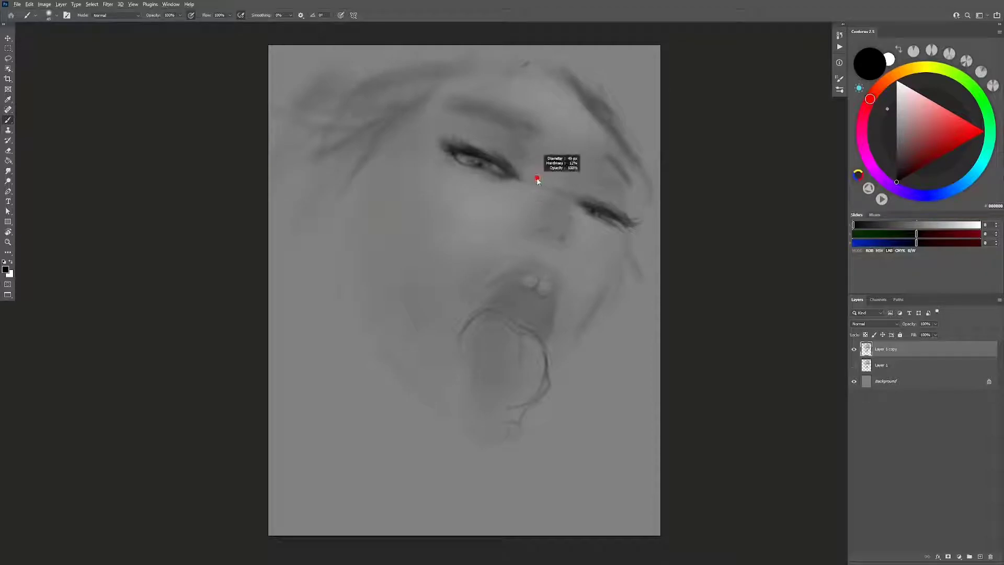
{"action": "right_click", "coordinate": [480, 157], "text": "alt"}
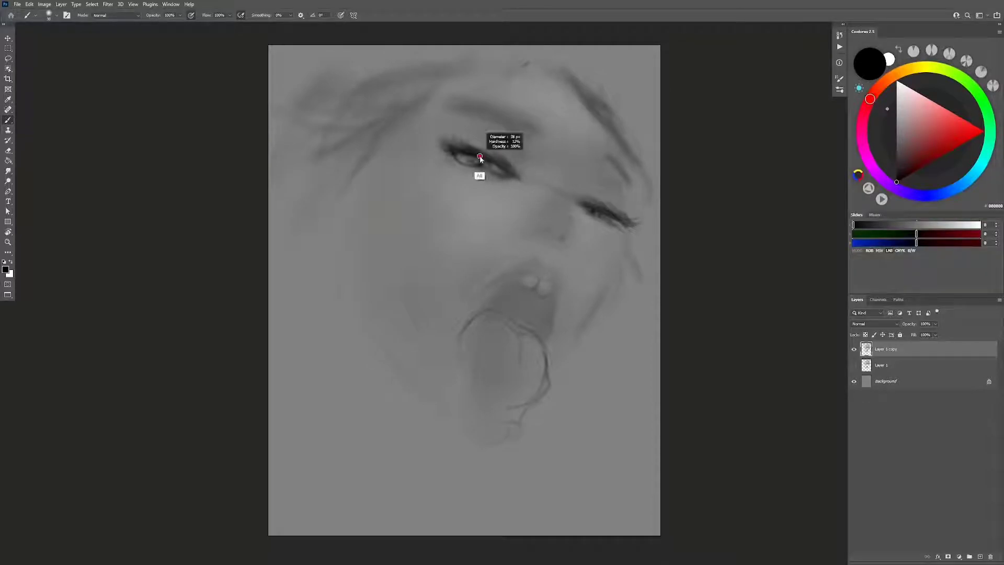
{"action": "right_click", "coordinate": [480, 157], "text": "alt"}
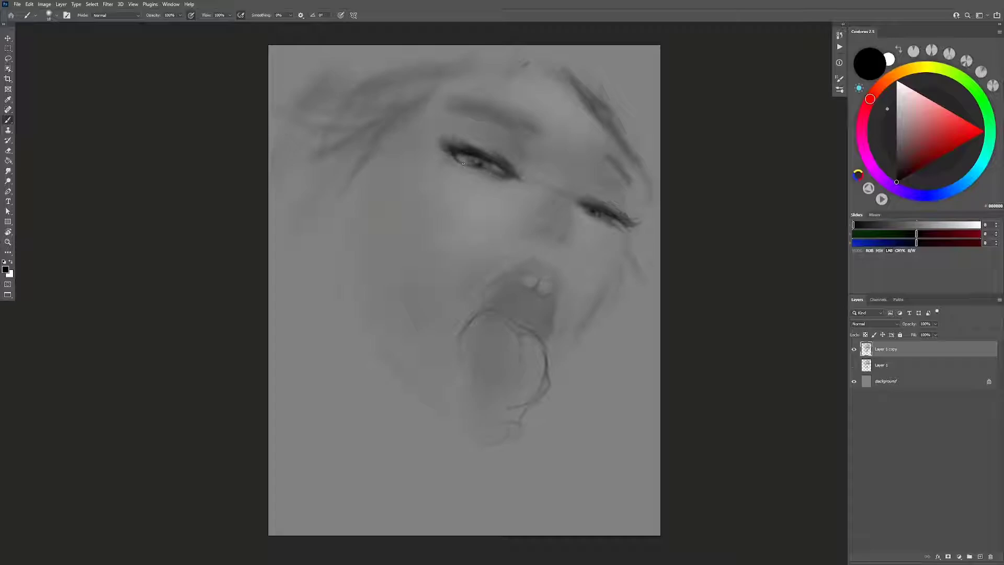
{"action": "left_click_drag", "start_coordinate": [459, 161], "coordinate": [476, 165]}
Step: Sample near-black and darken the eye crease and outer corner, undoing a stray eyelid stroke
{"action": "mouse_move", "coordinate": [602, 163]}
{"action": "left_mouse_down"}
{"action": "mouse_move", "coordinate": [584, 160]}
{"action": "mouse_move", "coordinate": [632, 159]}
{"action": "left_mouse_up"}
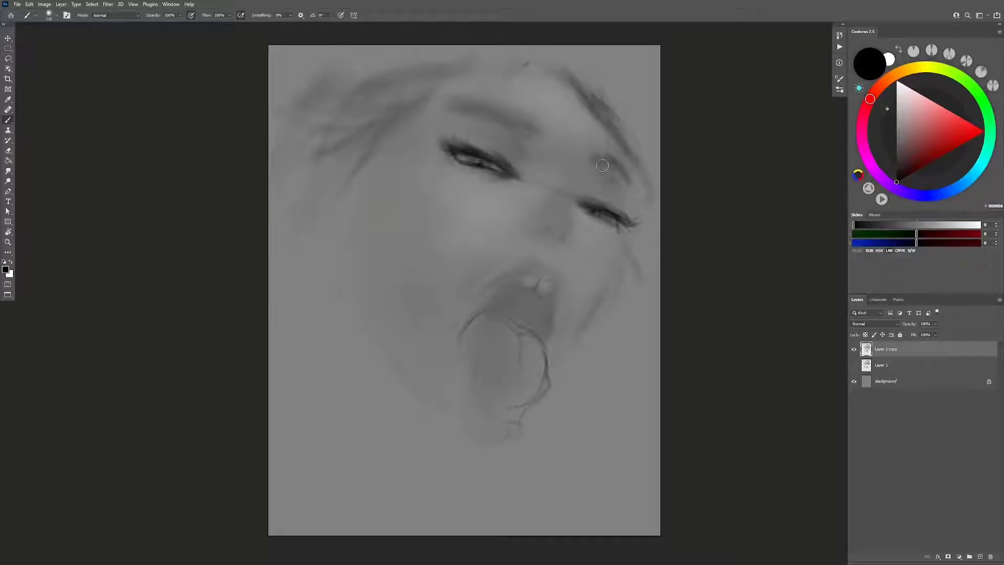
{"action": "key", "text": "ctrl+shift+h"}
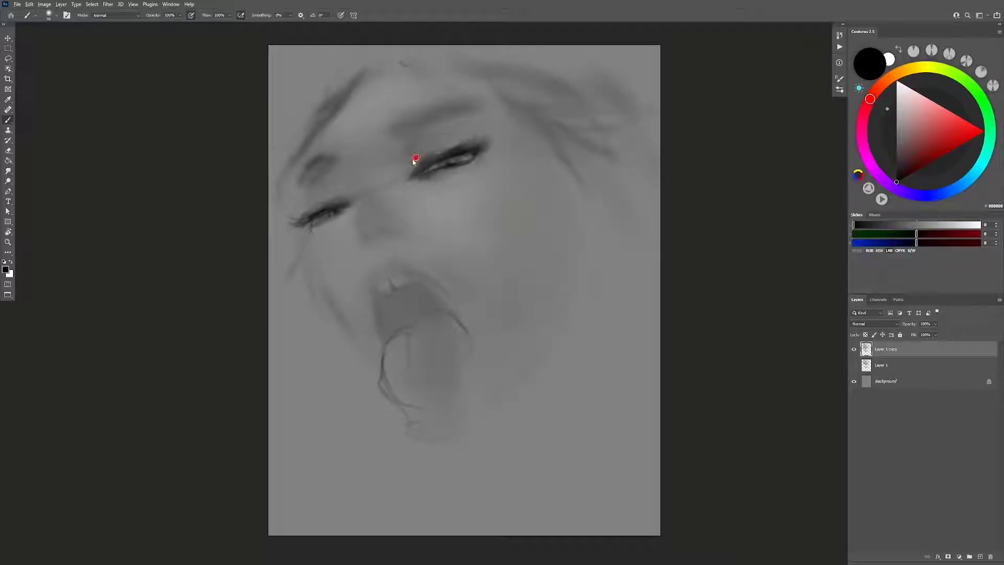
{"action": "left_click", "coordinate": [444, 155], "text": "alt"}
{"action": "left_click", "coordinate": [457, 153], "text": "alt"}
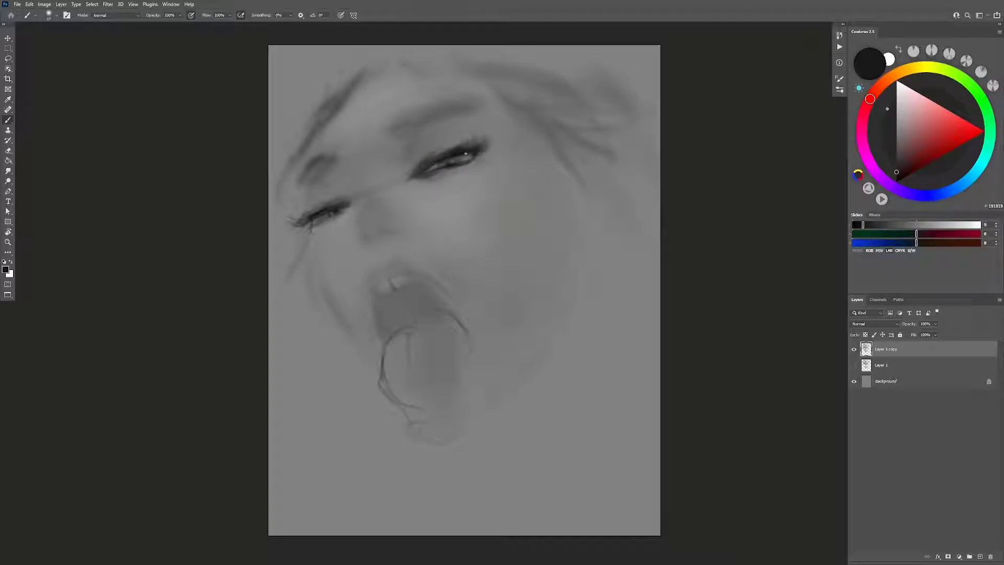
{"action": "key", "text": "h"}
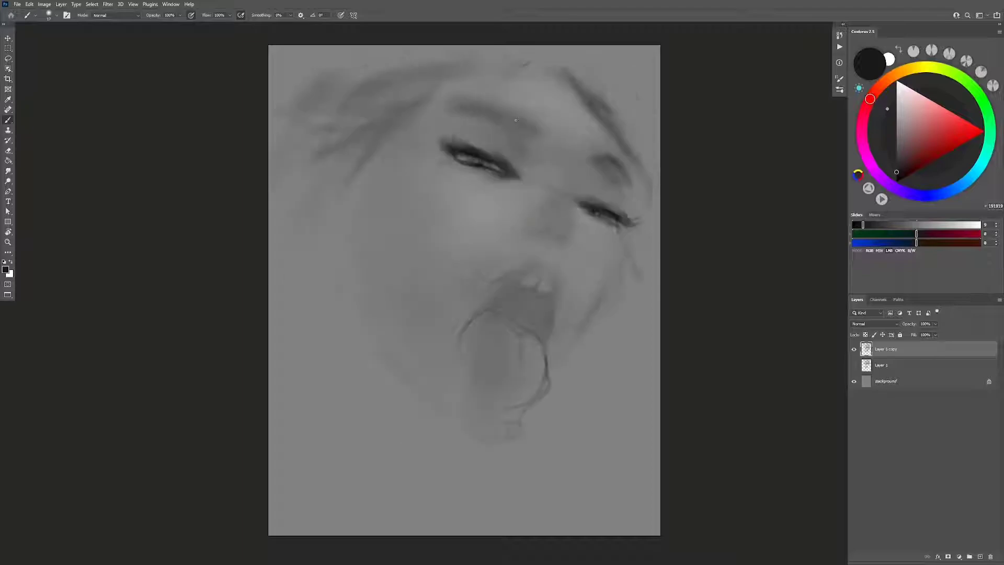
{"action": "key", "text": "d"}
{"action": "mouse_move", "coordinate": [481, 140]}
{"action": "left_mouse_down"}
{"action": "mouse_move", "coordinate": [497, 142]}
{"action": "mouse_move", "coordinate": [445, 137]}
{"action": "mouse_move", "coordinate": [482, 137]}
{"action": "left_mouse_up"}
{"action": "left_click_drag", "start_coordinate": [418, 125], "coordinate": [478, 131]}
{"action": "key", "text": "ctrl+z"}
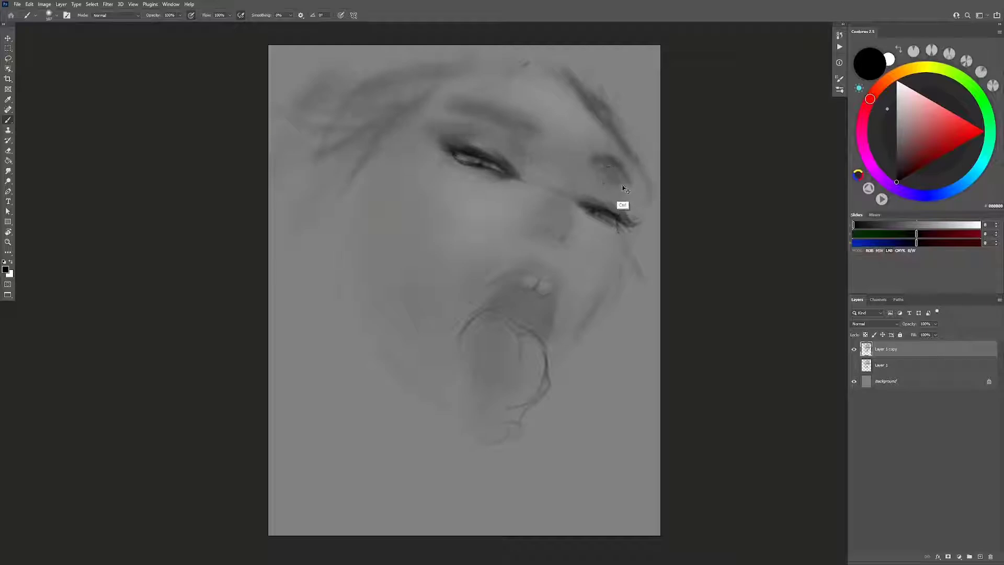
{"action": "key", "text": "ctrl+z"}
{"action": "key", "text": "ctrl+z"}
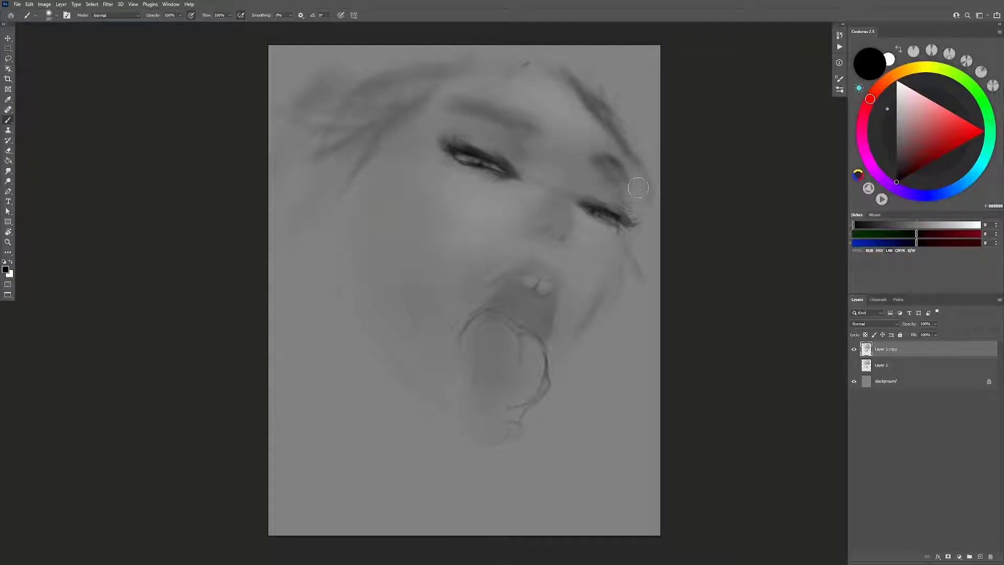
{"action": "mouse_move", "coordinate": [625, 196]}
{"action": "left_mouse_down"}
{"action": "mouse_move", "coordinate": [645, 175]}
{"action": "mouse_move", "coordinate": [623, 186]}
{"action": "left_mouse_up"}
Step: Paint bold dark hair strands and brow down the upper-left side and on the right
{"action": "mouse_move", "coordinate": [387, 122]}
{"action": "left_mouse_down"}
{"action": "mouse_move", "coordinate": [336, 157]}
{"action": "mouse_move", "coordinate": [366, 152]}
{"action": "left_mouse_up"}
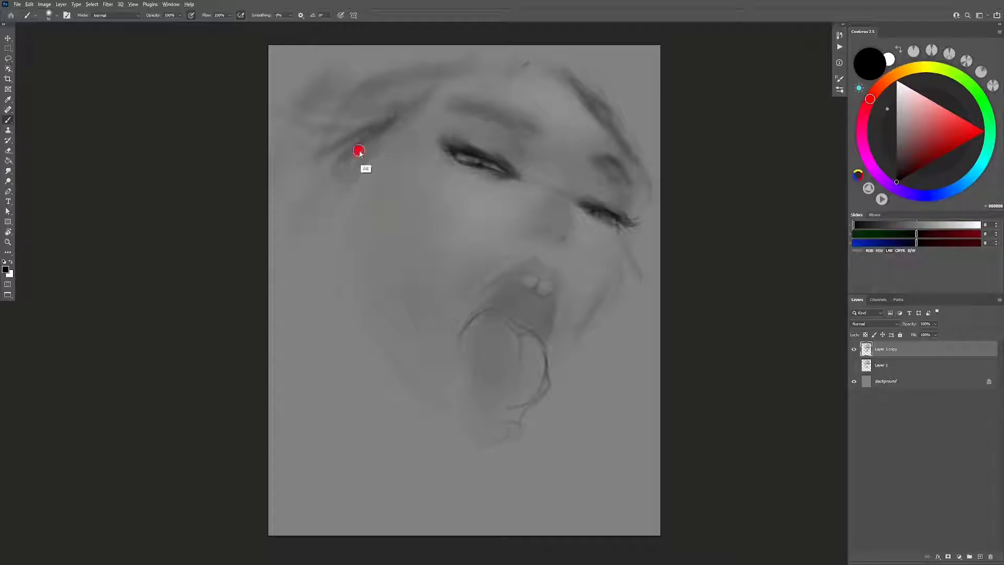
{"action": "left_click_drag", "start_coordinate": [403, 104], "coordinate": [277, 230]}
{"action": "left_click_drag", "start_coordinate": [373, 134], "coordinate": [336, 291]}
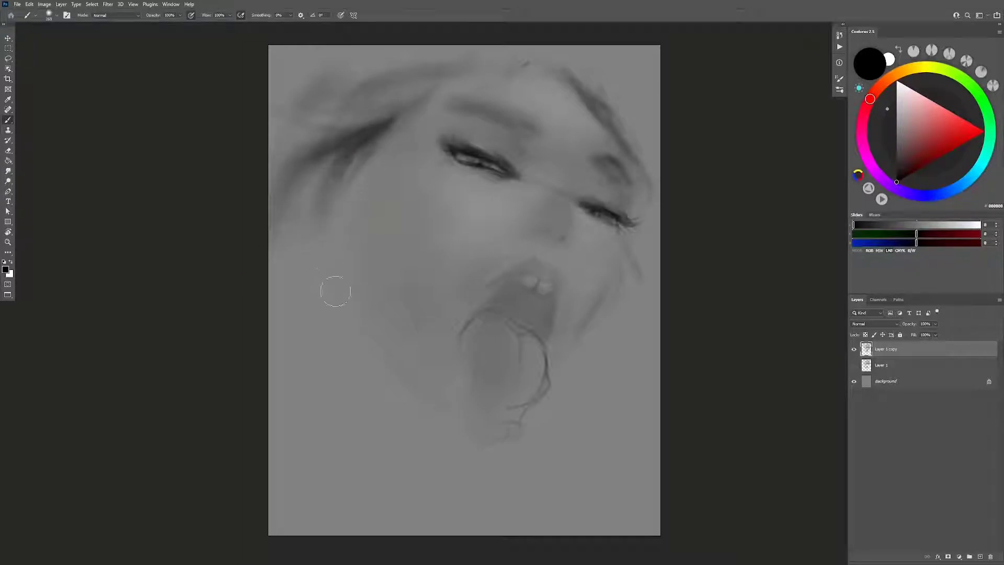
{"action": "left_click_drag", "start_coordinate": [427, 79], "coordinate": [345, 120]}
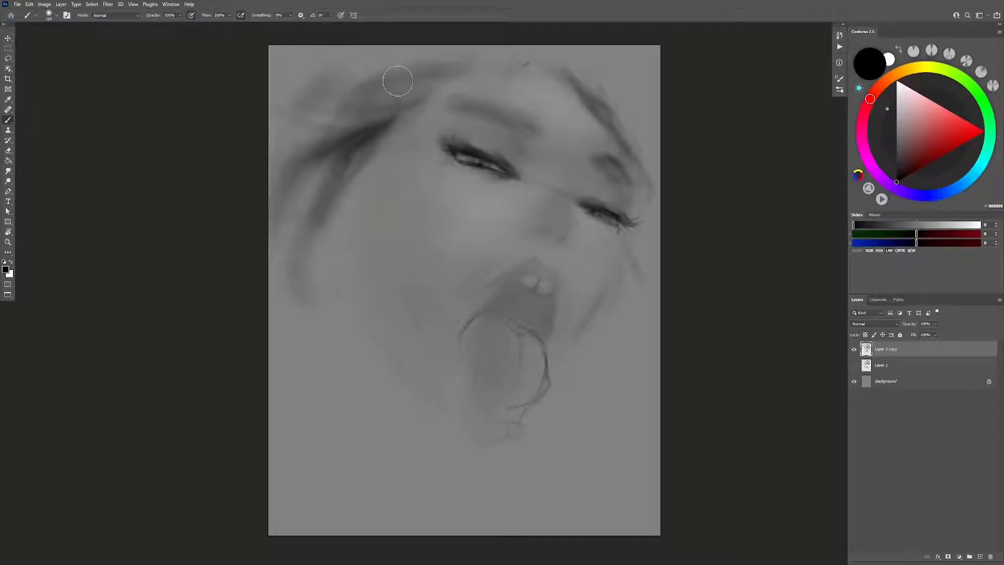
{"action": "left_click_drag", "start_coordinate": [394, 82], "coordinate": [330, 109]}
{"action": "left_click_drag", "start_coordinate": [580, 84], "coordinate": [647, 173]}
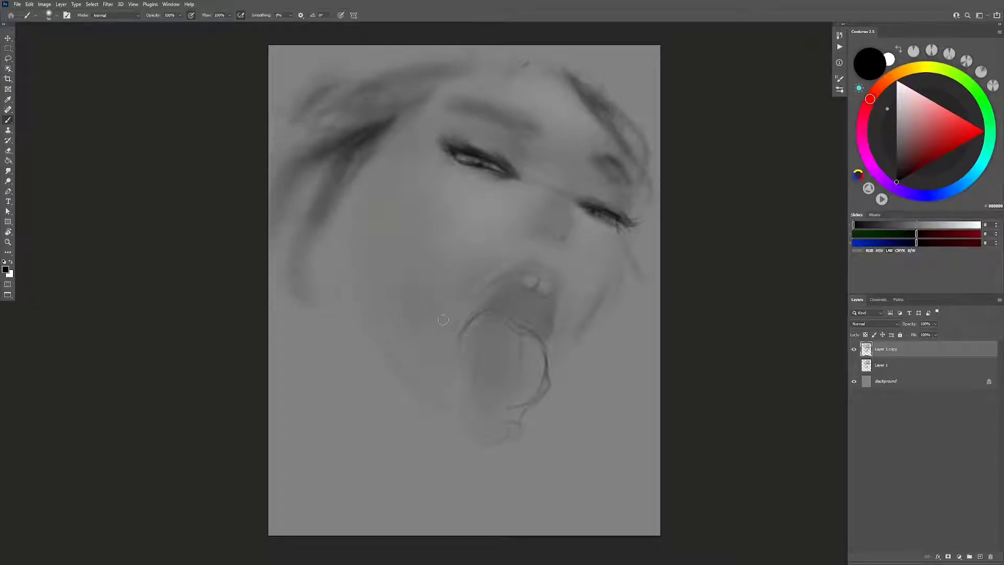
Step: Add a new layer, shape the dark forehead gem, and load near-white #EDEDED at about 19 px
{"action": "key", "text": "ctrl+shift+alt+n"}
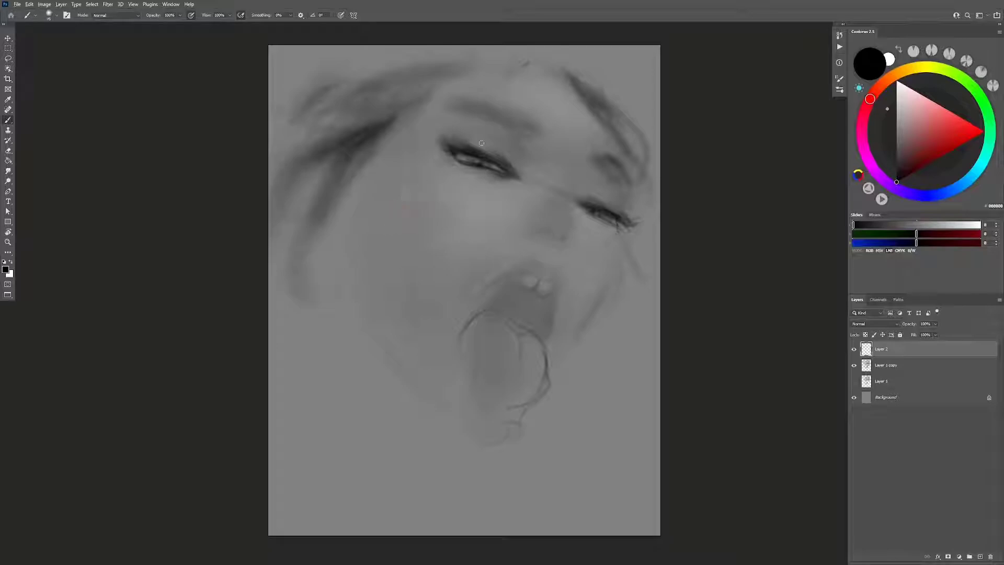
{"action": "mouse_move", "coordinate": [538, 107]}
{"action": "left_mouse_down"}
{"action": "mouse_move", "coordinate": [571, 100]}
{"action": "mouse_move", "coordinate": [575, 126]}
{"action": "mouse_move", "coordinate": [572, 104]}
{"action": "left_mouse_up"}
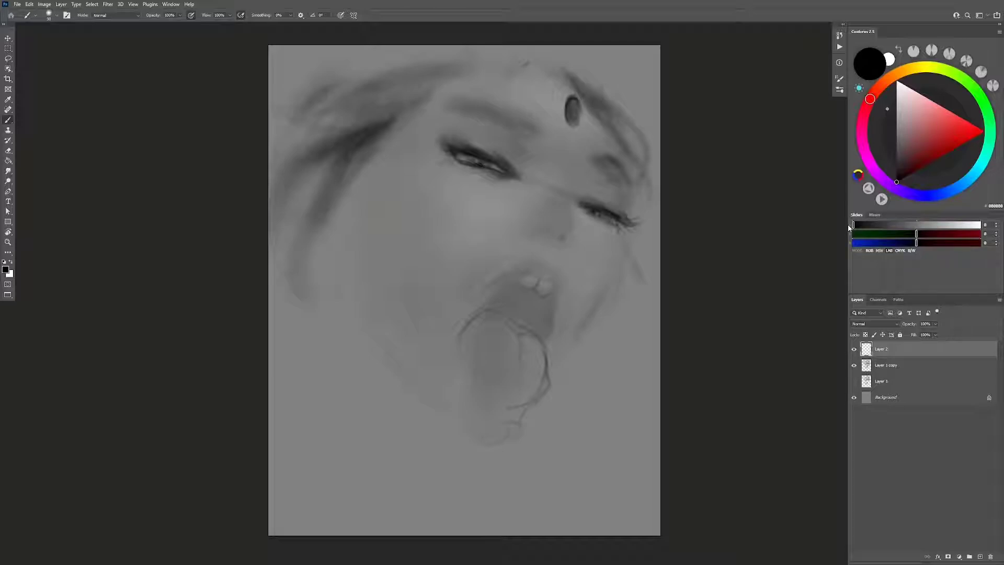
{"action": "left_click_drag", "start_coordinate": [853, 224], "coordinate": [976, 225]}
{"action": "right_click", "coordinate": [569, 95], "text": "alt"}
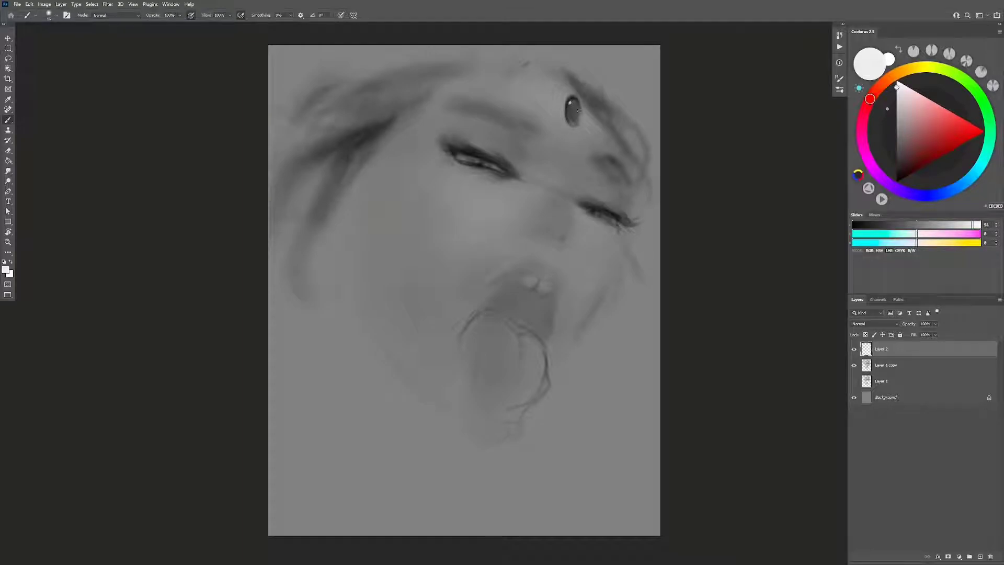
Step: On a fresh trial layer, paint a darker black stroke over the forehead gem
{"action": "key", "text": "h"}
{"action": "key", "text": "ctrl+shift+alt+n"}
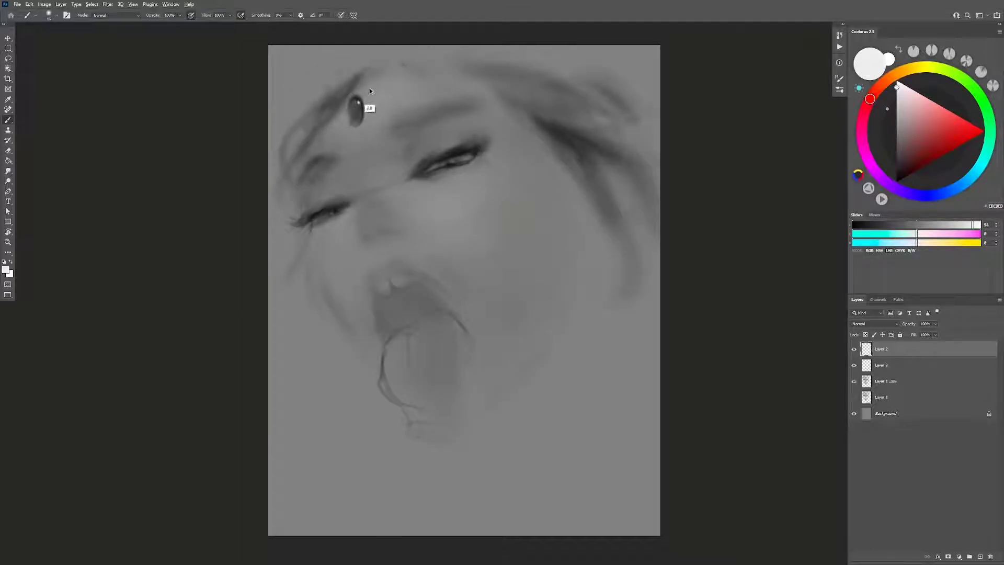
{"action": "key", "text": "d"}
{"action": "right_click", "coordinate": [356, 102], "text": "alt"}
{"action": "right_click", "coordinate": [359, 100], "text": "alt"}
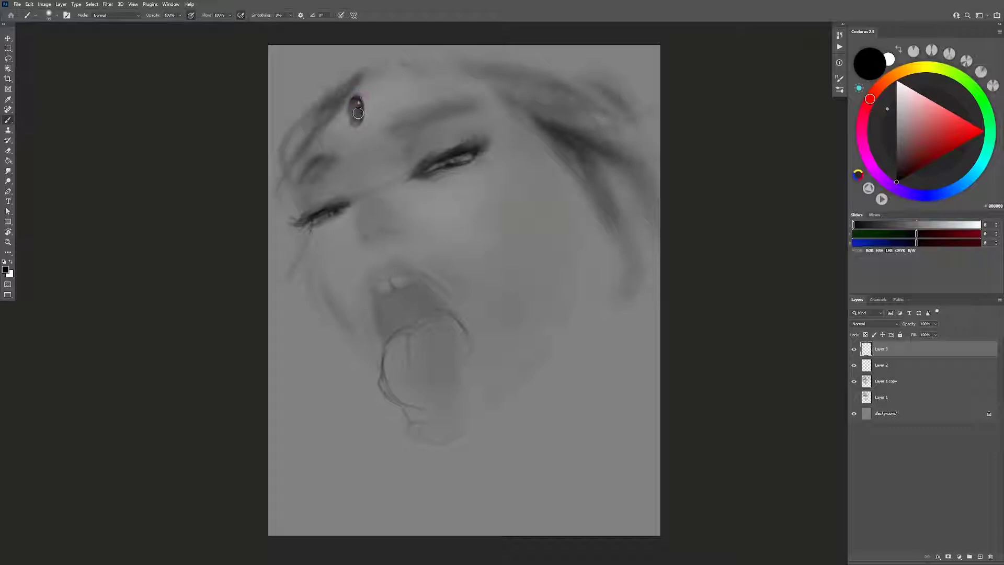
{"action": "left_click_drag", "start_coordinate": [357, 103], "coordinate": [354, 118]}
{"action": "right_click", "coordinate": [369, 99], "text": "alt"}
{"action": "right_click", "coordinate": [366, 104], "text": "alt"}
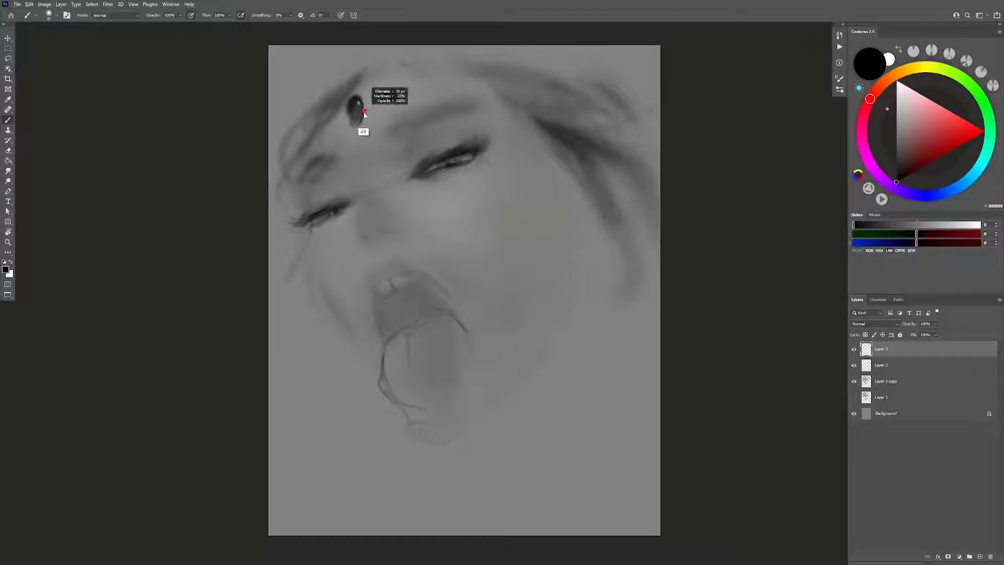
Step: Compare layer visibility, delete trial Layer 3, and retouch the gem's edge and highlight
{"action": "left_click", "coordinate": [854, 349]}
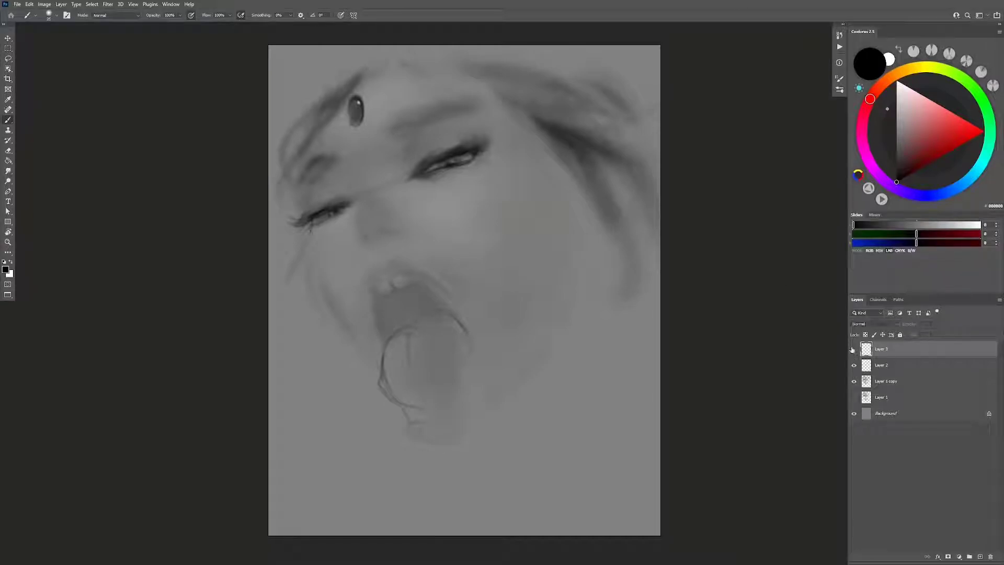
{"action": "left_click", "coordinate": [855, 365]}
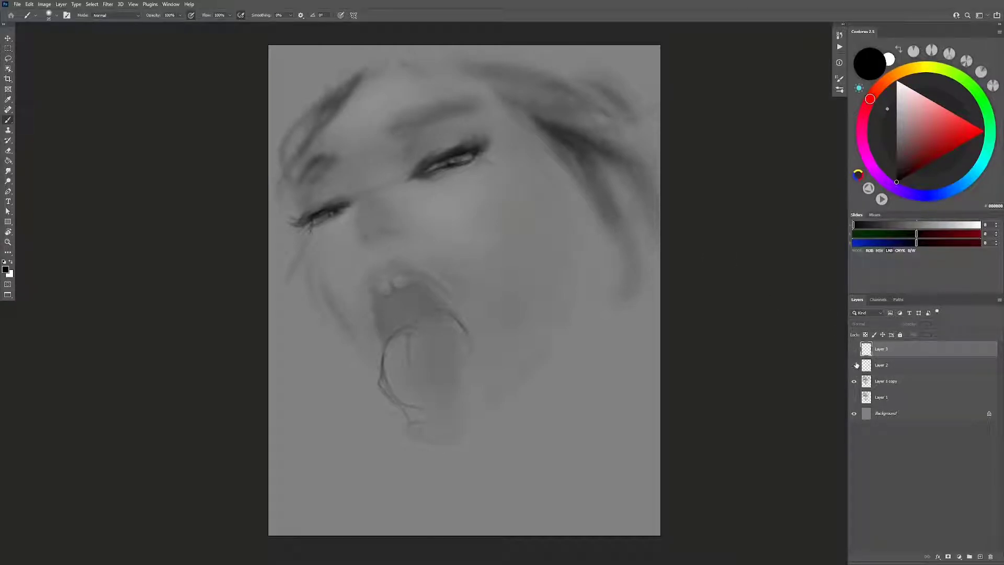
{"action": "left_click", "coordinate": [854, 365]}
{"action": "key", "text": "Delete"}
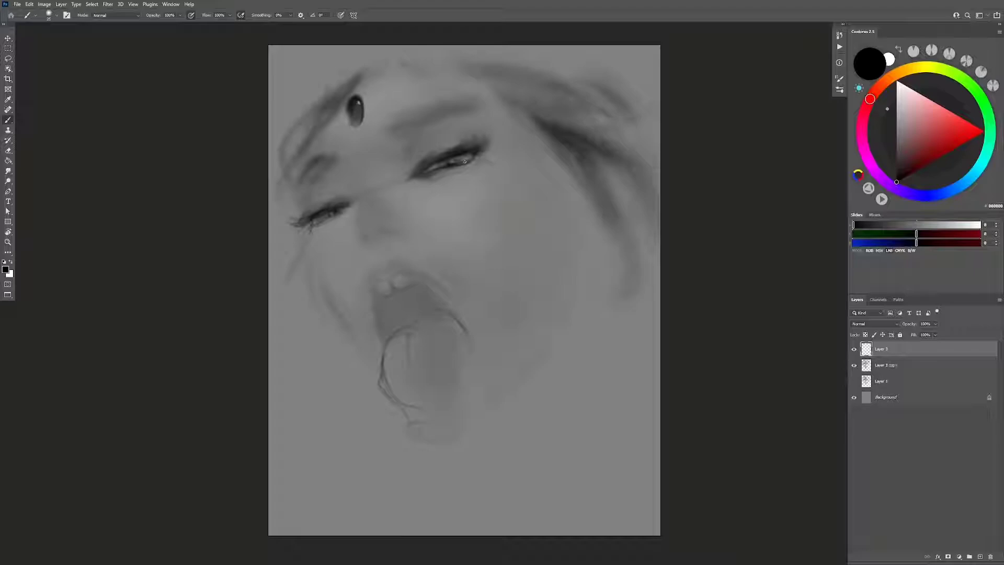
{"action": "right_click", "coordinate": [363, 91], "text": "alt"}
{"action": "right_click", "coordinate": [361, 94], "text": "alt"}
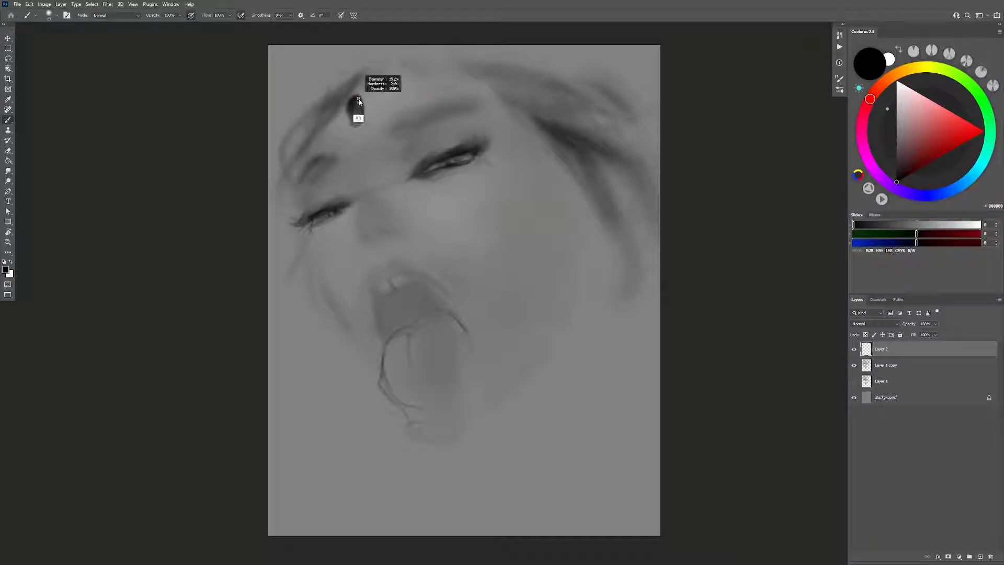
{"action": "right_click", "coordinate": [358, 98], "text": "alt"}
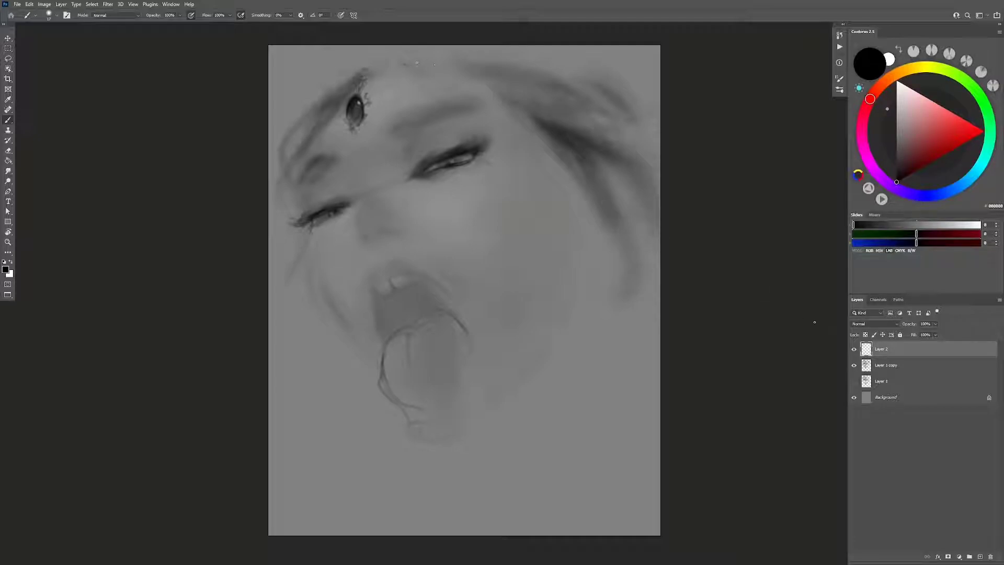
Step: On a new layer, darken the brow and soft hair strokes around the upper eye
{"action": "left_click", "coordinate": [888, 366]}
{"action": "key", "text": "ctrl+shift+alt+n"}
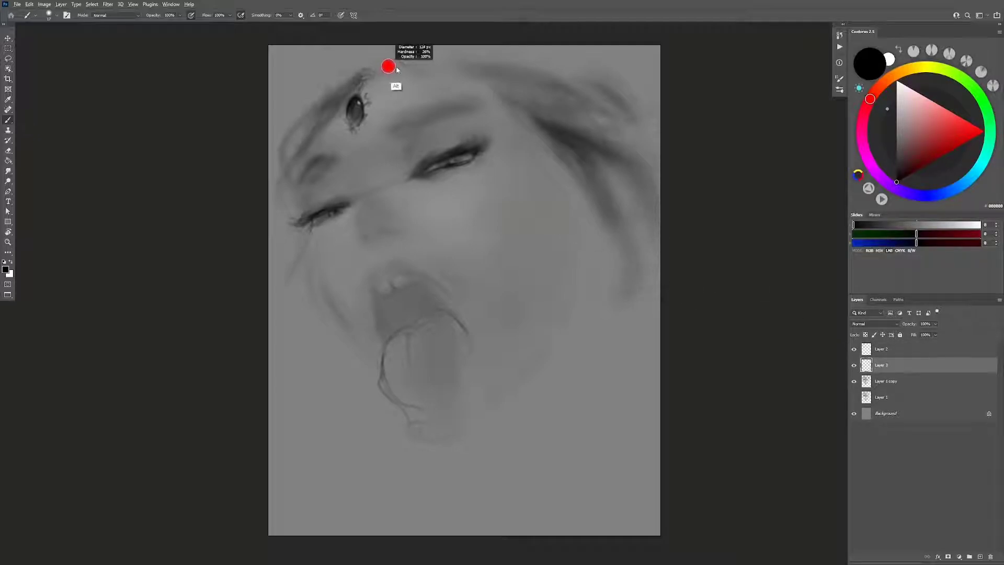
{"action": "left_click_drag", "start_coordinate": [420, 73], "coordinate": [418, 69]}
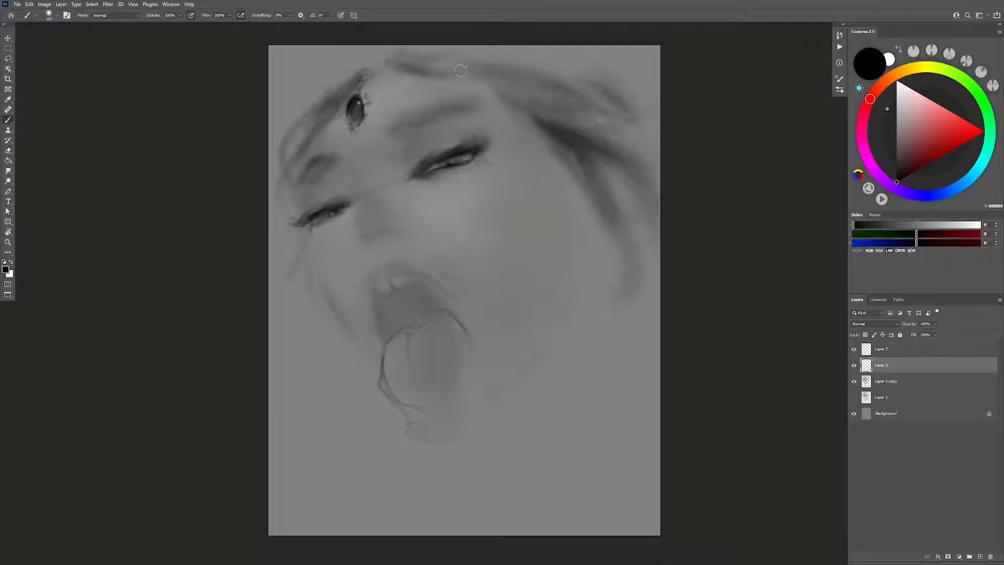
{"action": "left_click_drag", "start_coordinate": [444, 73], "coordinate": [404, 64]}
{"action": "mouse_move", "coordinate": [473, 71]}
{"action": "left_mouse_down"}
{"action": "mouse_move", "coordinate": [496, 80]}
{"action": "mouse_move", "coordinate": [450, 61]}
{"action": "left_mouse_up"}
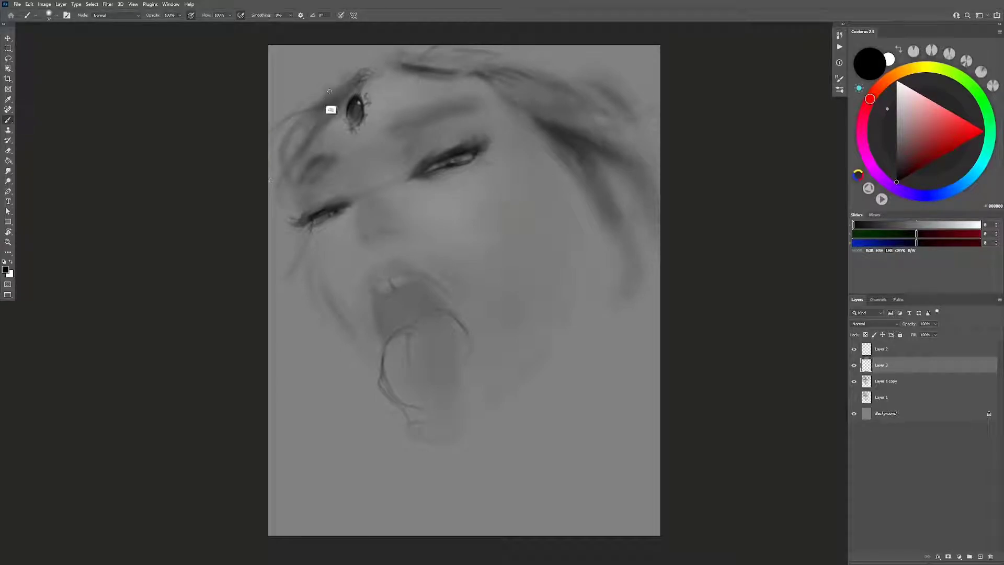
{"action": "mouse_move", "coordinate": [327, 100]}
{"action": "left_mouse_down"}
{"action": "mouse_move", "coordinate": [364, 78]}
{"action": "mouse_move", "coordinate": [313, 78]}
{"action": "left_mouse_up"}
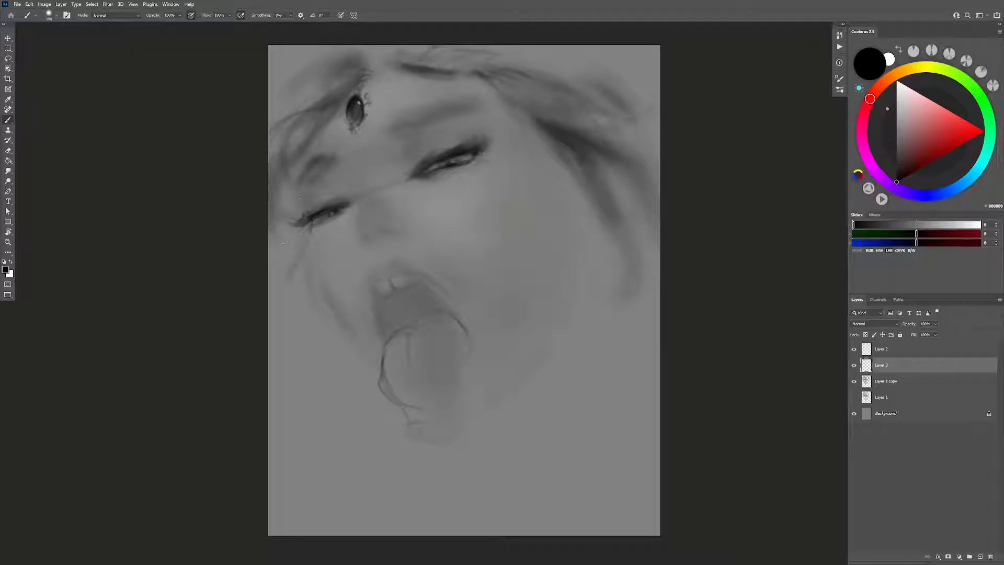
{"action": "left_click_drag", "start_coordinate": [311, 211], "coordinate": [304, 211]}
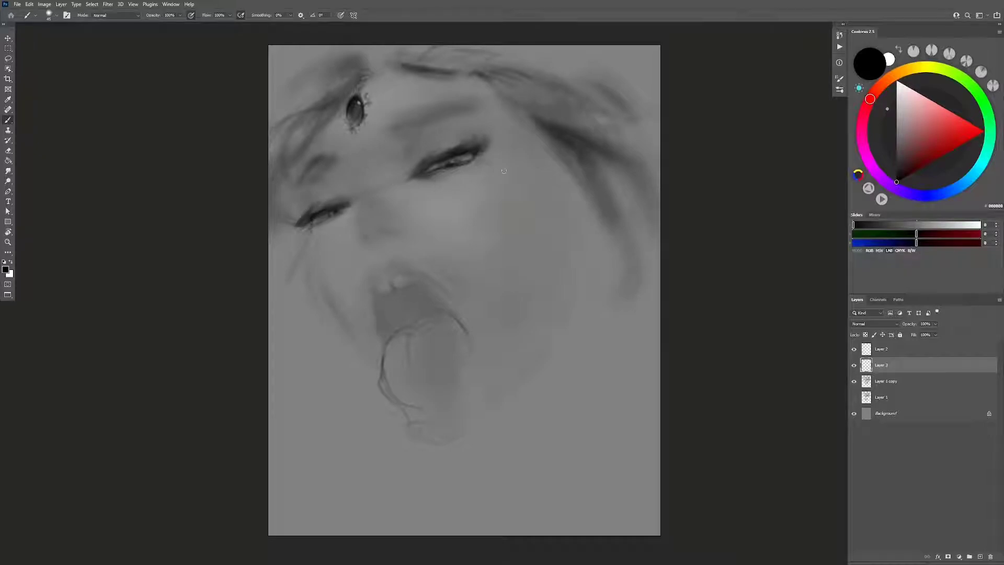
Step: In the mirrored view, draw dark wavy strands curling from the mouth toward the chin
{"action": "key", "text": "h"}
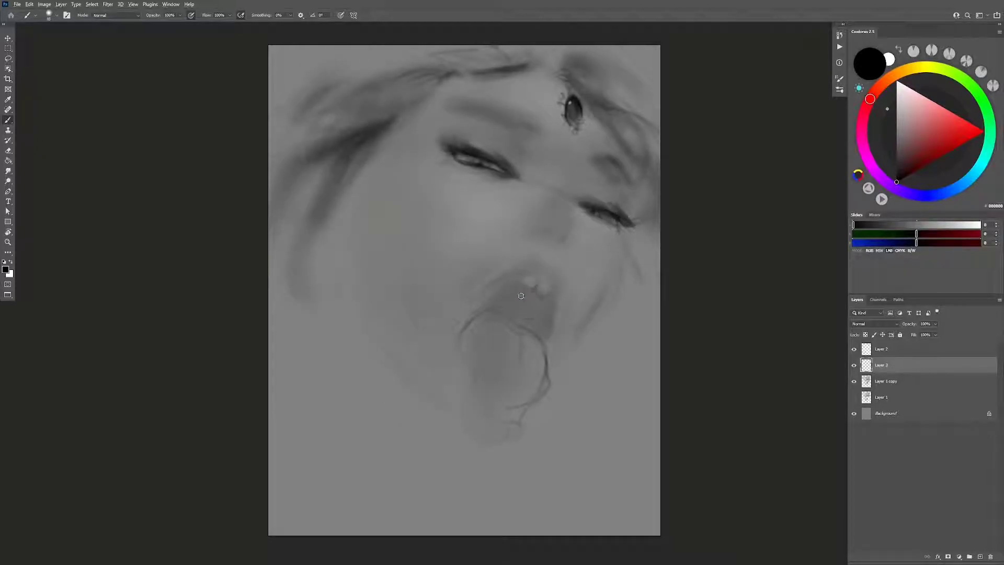
{"action": "left_click_drag", "start_coordinate": [489, 321], "coordinate": [487, 318]}
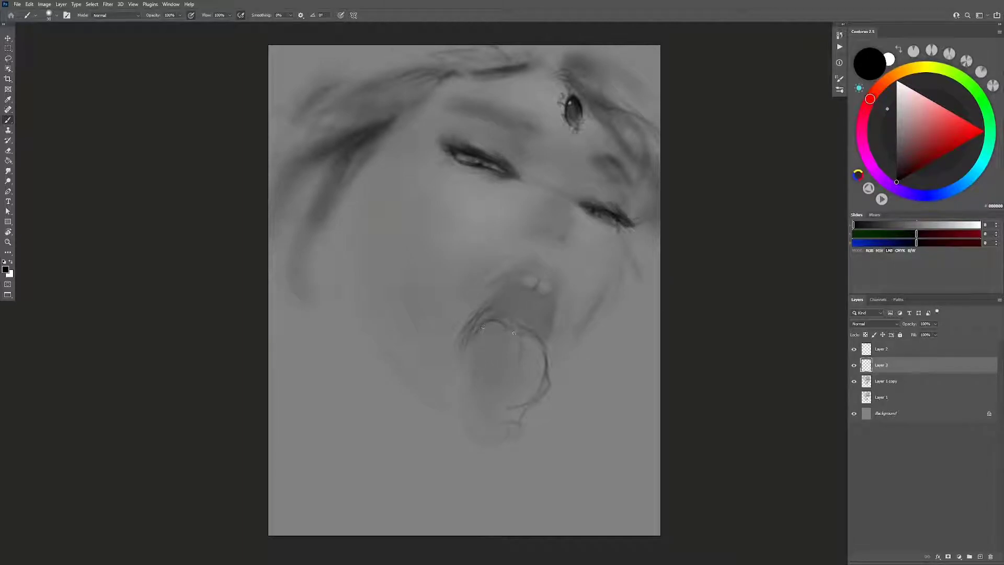
{"action": "left_click_drag", "start_coordinate": [514, 333], "coordinate": [520, 360]}
{"action": "left_click_drag", "start_coordinate": [525, 400], "coordinate": [513, 425]}
{"action": "mouse_move", "coordinate": [464, 392]}
{"action": "left_mouse_down"}
{"action": "mouse_move", "coordinate": [467, 364]}
{"action": "mouse_move", "coordinate": [474, 401]}
{"action": "left_mouse_up"}
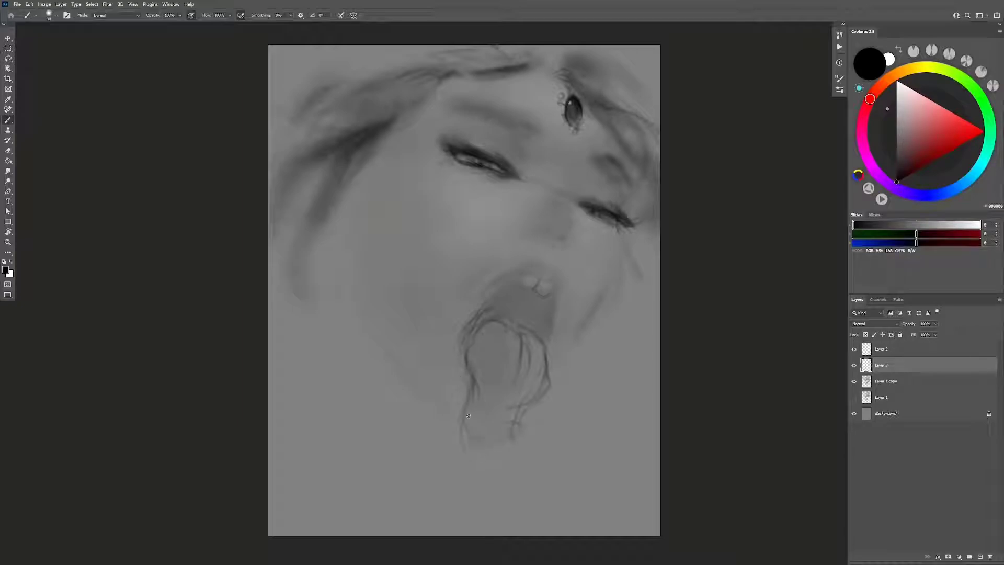
{"action": "left_click_drag", "start_coordinate": [527, 402], "coordinate": [473, 436]}
Step: Sample a mid grey from the canvas and create Layer 4 for lighter shading
{"action": "key", "text": "h"}
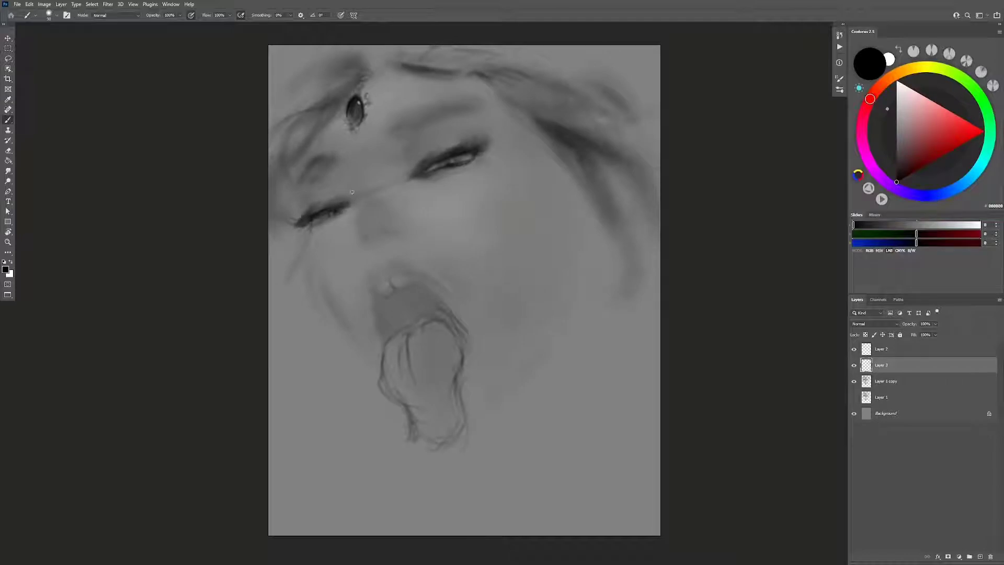
{"action": "left_click_drag", "start_coordinate": [353, 205], "coordinate": [356, 205]}
{"action": "left_click", "coordinate": [446, 204], "text": "alt"}
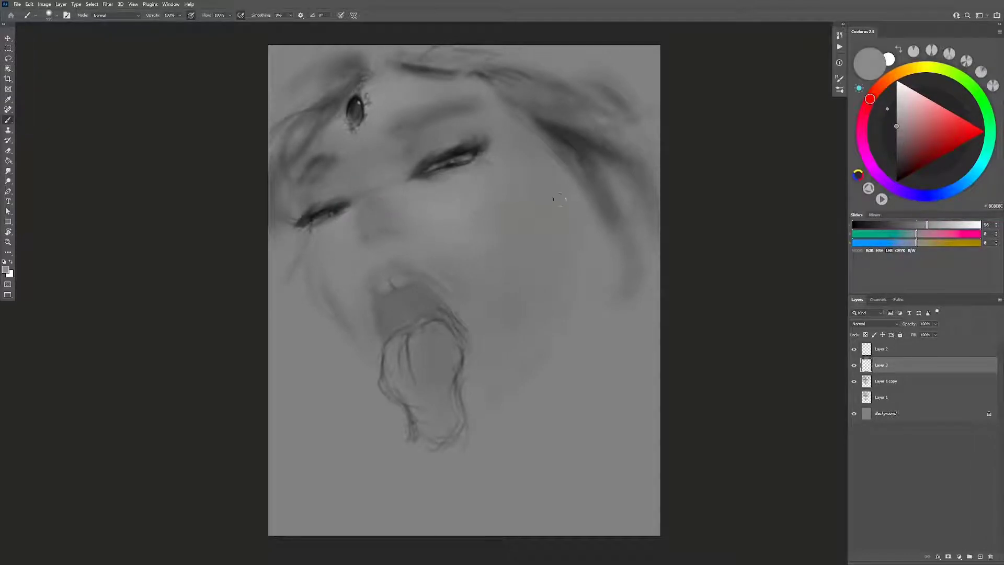
{"action": "key", "text": "ctrl+shift+alt+n"}
Step: Lighten the painting grey and resize the brush to about 201 px
{"action": "left_click_drag", "start_coordinate": [927, 225], "coordinate": [937, 225]}
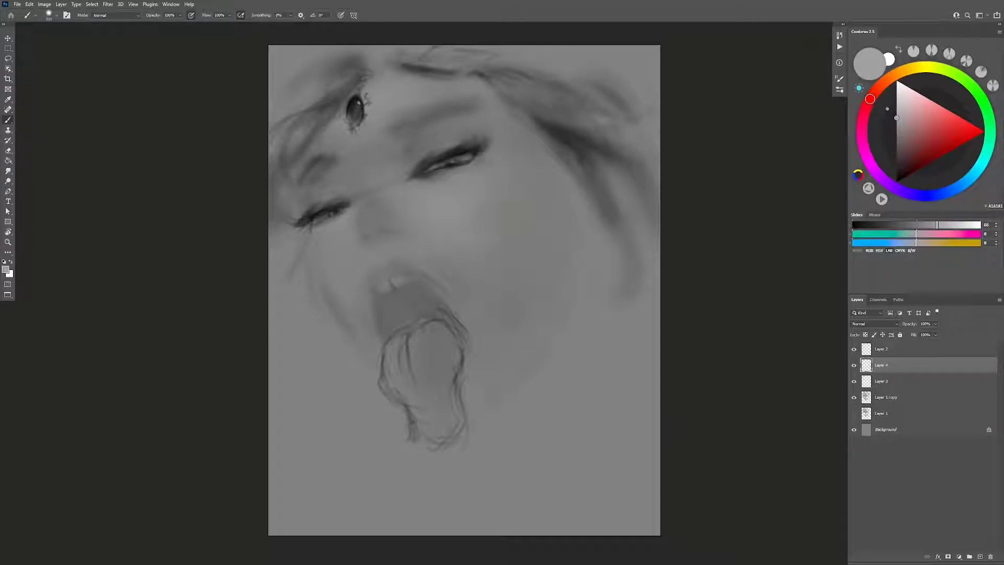
{"action": "left_click_drag", "start_coordinate": [433, 195], "coordinate": [453, 195]}
{"action": "key", "text": "h"}
{"action": "left_click_drag", "start_coordinate": [531, 117], "coordinate": [524, 94]}
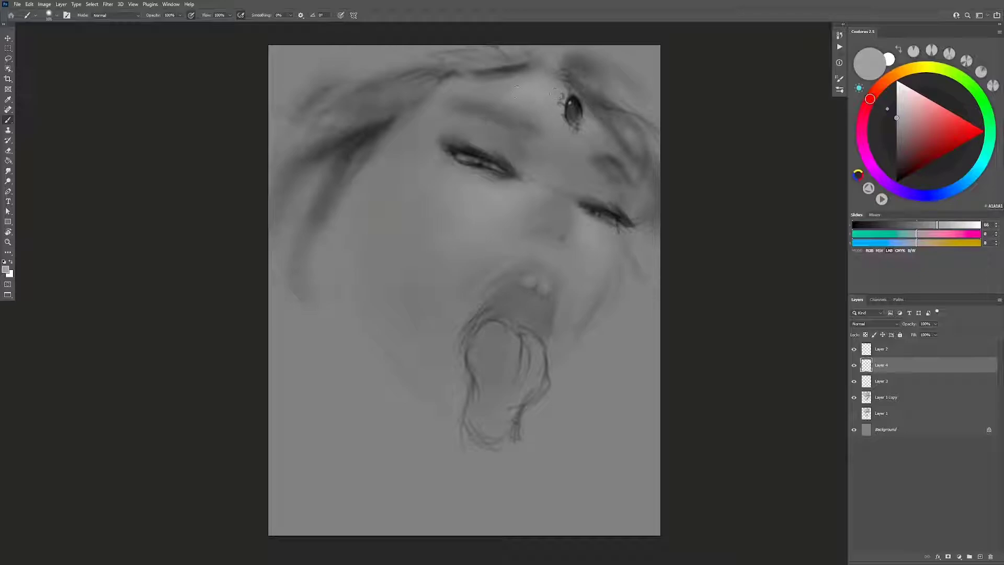
{"action": "key", "text": "h"}
Step: On a new layer, paint eye details in black and sampled dark grey at 37 px
{"action": "key", "text": "ctrl+shift+alt+n"}
{"action": "left_click_drag", "start_coordinate": [403, 151], "coordinate": [403, 156]}
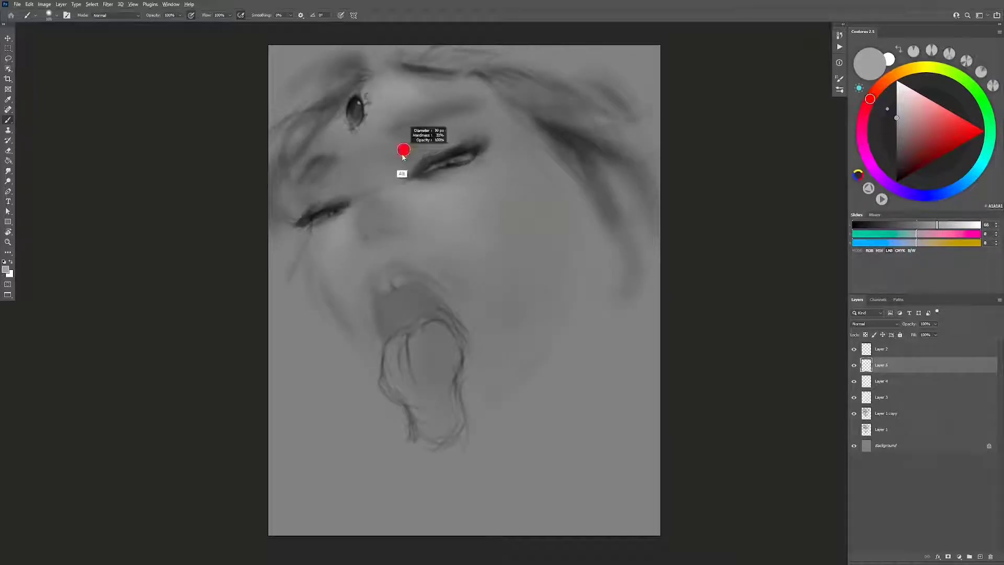
{"action": "key", "text": "d"}
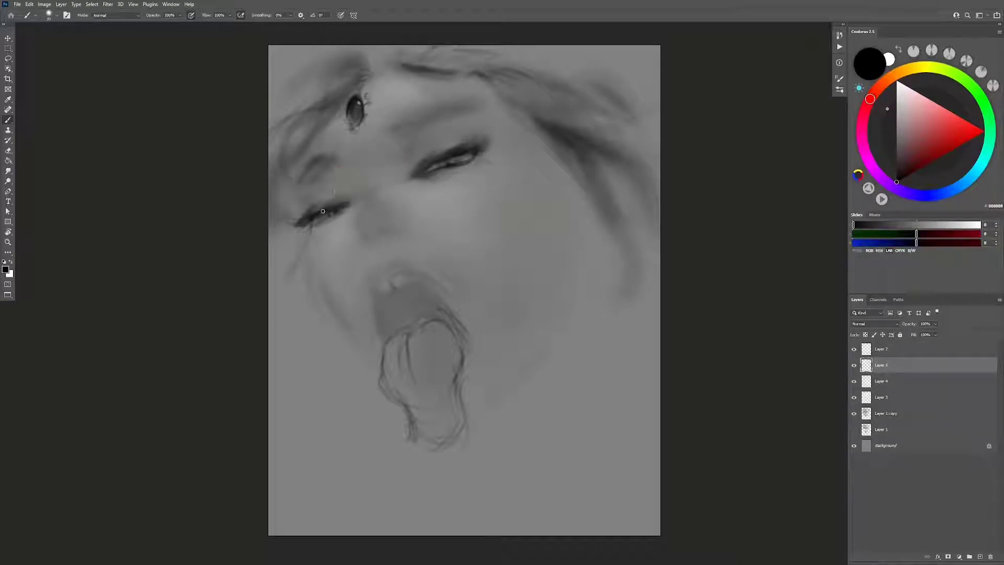
{"action": "left_click_drag", "start_coordinate": [322, 211], "coordinate": [332, 232]}
{"action": "left_click_drag", "start_coordinate": [431, 168], "coordinate": [439, 167]}
{"action": "left_click", "coordinate": [410, 168], "text": "alt"}
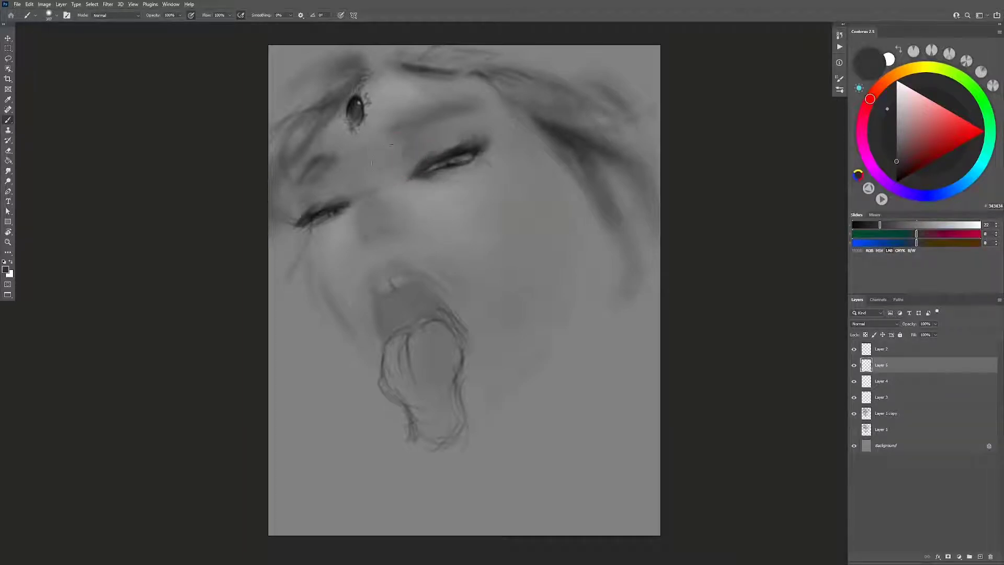
{"action": "left_click_drag", "start_coordinate": [321, 211], "coordinate": [328, 209]}
{"action": "key", "text": "h"}
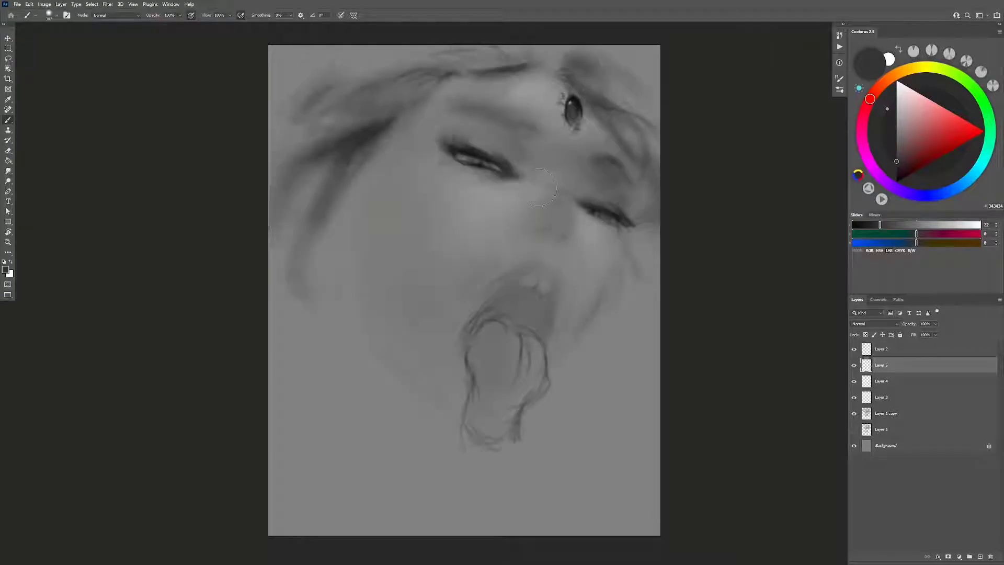
{"action": "left_click_drag", "start_coordinate": [596, 178], "coordinate": [529, 178]}
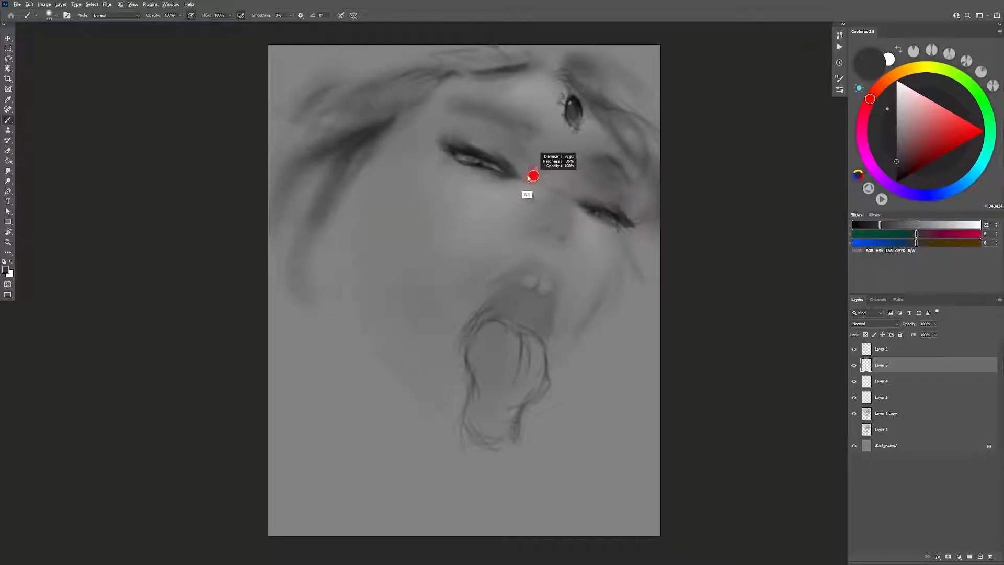
{"action": "key", "text": "d"}
{"action": "left_click_drag", "start_coordinate": [528, 178], "coordinate": [460, 144]}
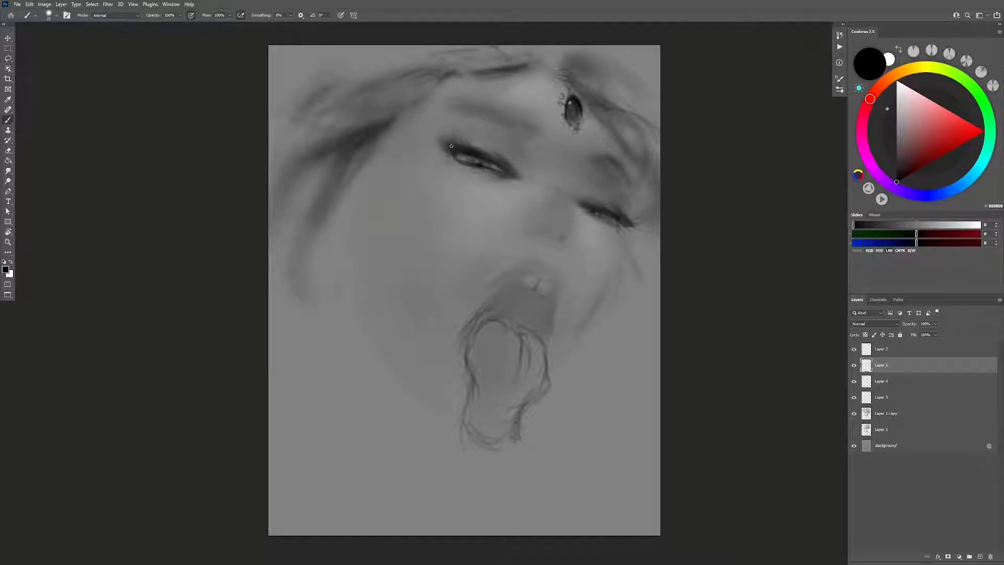
{"action": "left_click_drag", "start_coordinate": [452, 146], "coordinate": [454, 150]}
{"action": "left_click_drag", "start_coordinate": [589, 217], "coordinate": [587, 215]}
Step: Softly lighten the right cheek and pick mid and darker greys for shading
{"action": "mouse_move", "coordinate": [600, 295]}
{"action": "left_mouse_down"}
{"action": "mouse_move", "coordinate": [600, 314]}
{"action": "mouse_move", "coordinate": [609, 296]}
{"action": "mouse_move", "coordinate": [595, 311]}
{"action": "left_mouse_up"}
{"action": "left_click", "coordinate": [454, 269], "text": "alt"}
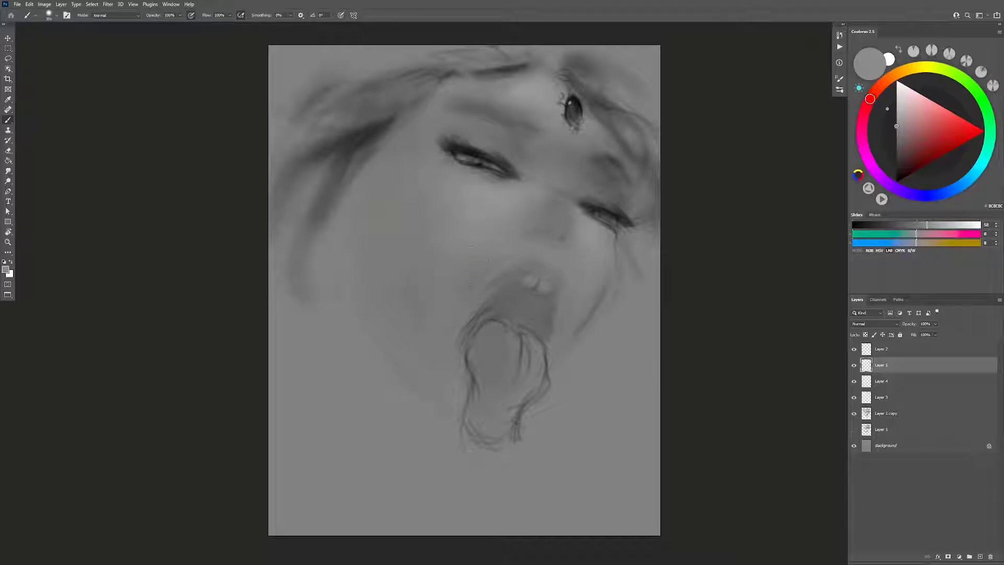
{"action": "left_click", "coordinate": [418, 312], "text": "alt"}
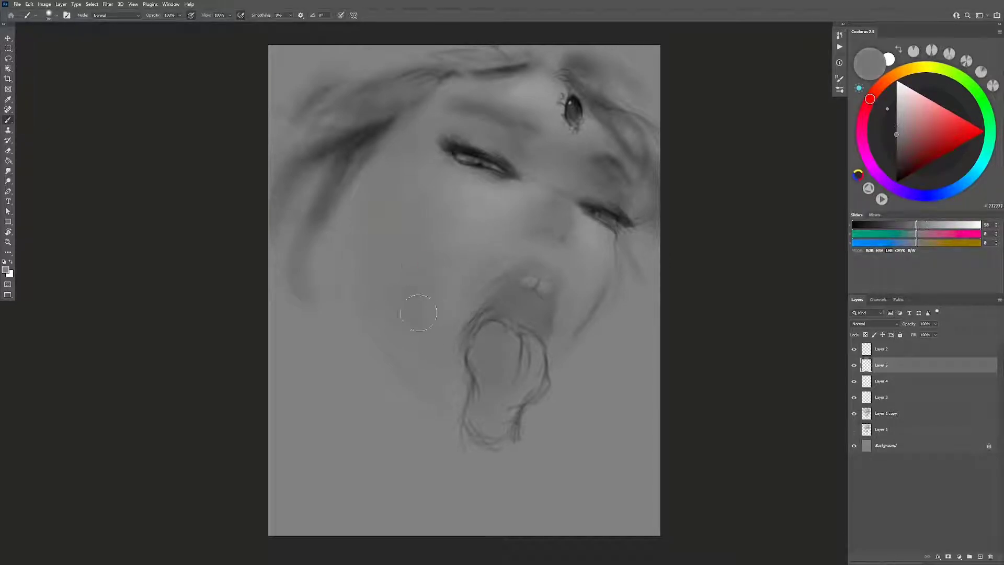
{"action": "left_click_drag", "start_coordinate": [405, 251], "coordinate": [419, 258]}
{"action": "left_click", "coordinate": [497, 205], "text": "alt"}
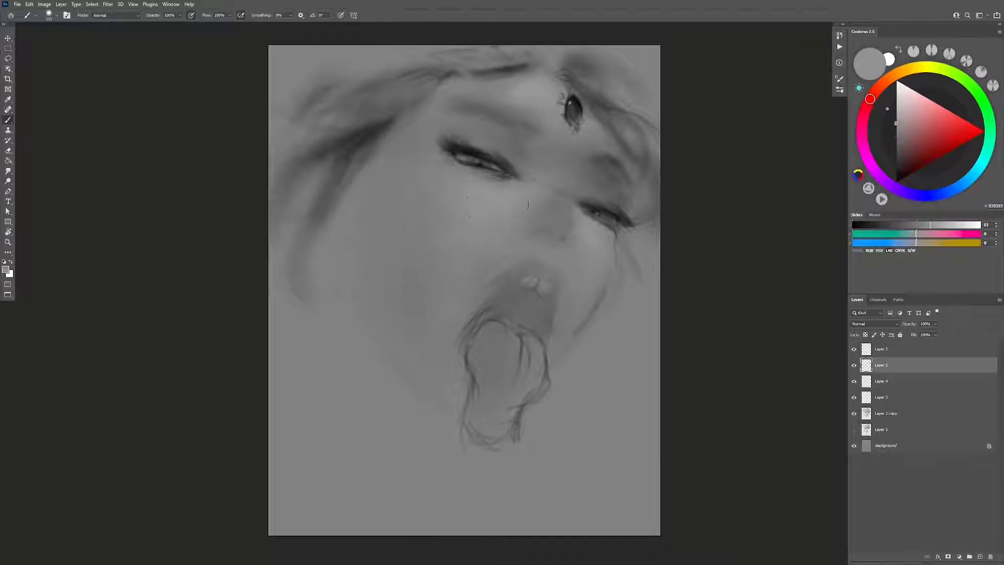
Step: Sample skin greys and blend soft shading across the cheek and jawline
{"action": "left_click", "coordinate": [429, 289], "text": "alt"}
{"action": "left_click", "coordinate": [419, 246], "text": "alt"}
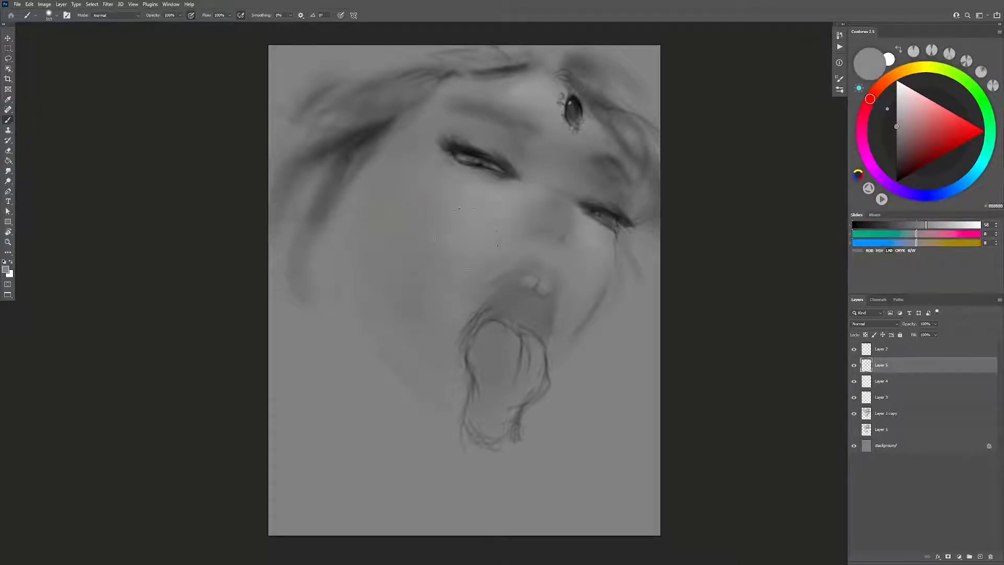
{"action": "left_click", "coordinate": [402, 292], "text": "alt"}
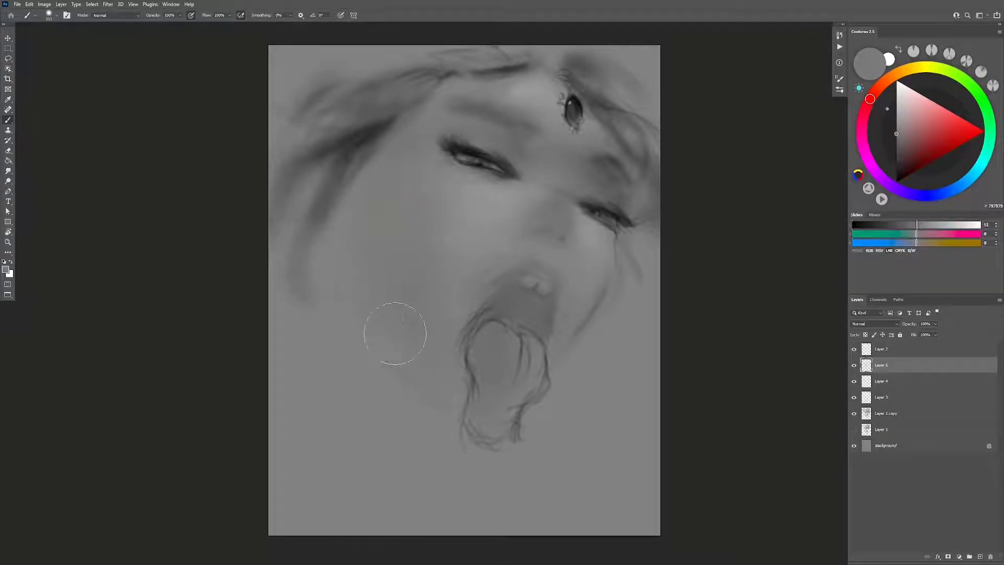
{"action": "left_click", "coordinate": [337, 190], "text": "alt"}
{"action": "key", "text": "bracketleft"}
{"action": "key", "text": "bracketleft"}
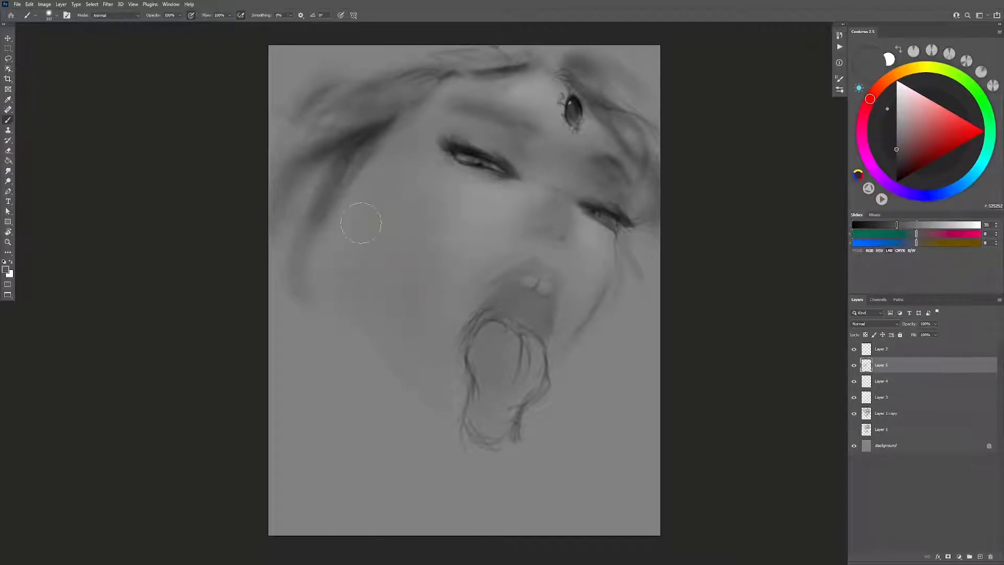
{"action": "right_click", "coordinate": [367, 230], "text": "alt"}
{"action": "left_click_drag", "start_coordinate": [367, 269], "coordinate": [416, 368]}
{"action": "key", "text": "ctrl+shift+h"}
Step: Add a new layer and touch up the skin by the eye with sampled greys at 24 px
{"action": "key", "text": "ctrl+alt+shift+n"}
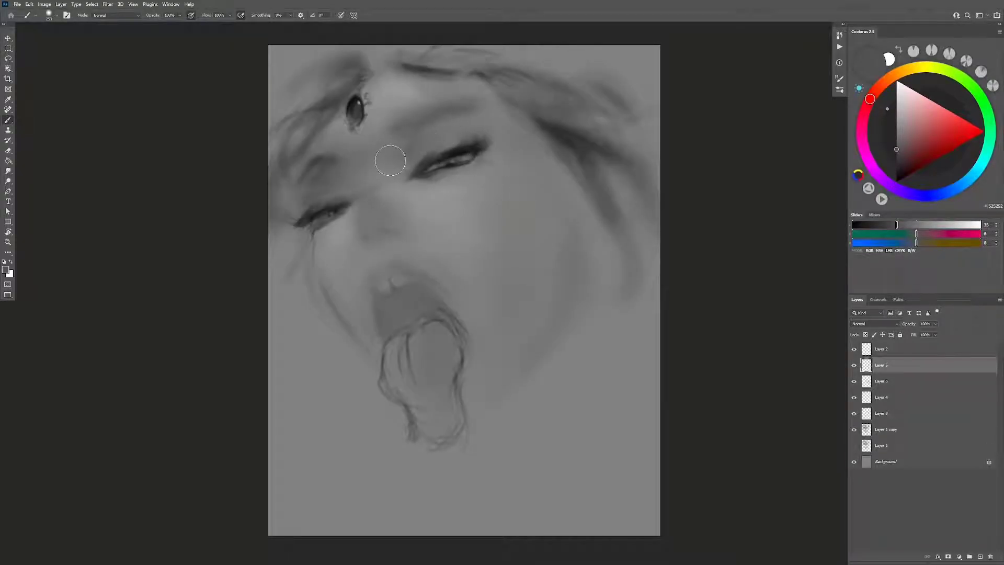
{"action": "right_click", "coordinate": [382, 167], "text": "alt"}
{"action": "left_click", "coordinate": [337, 208], "text": "alt"}
{"action": "right_click", "coordinate": [341, 198], "text": "alt"}
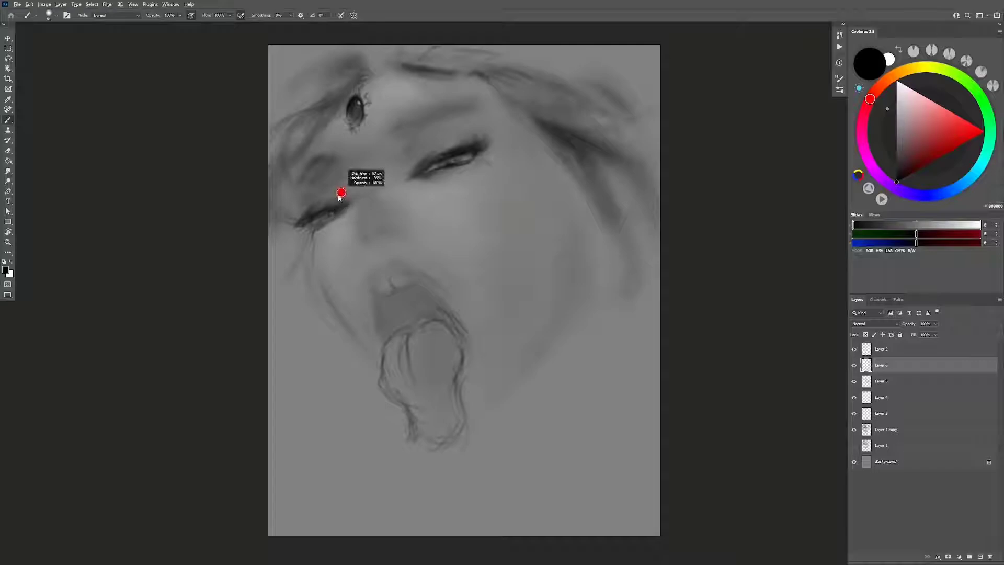
{"action": "right_click", "coordinate": [325, 209], "text": "alt"}
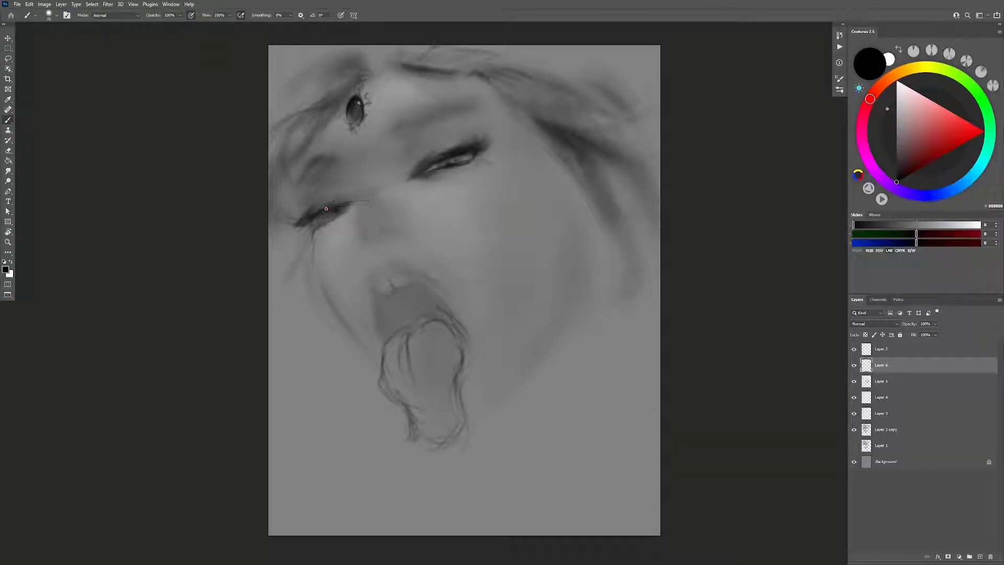
{"action": "right_click", "coordinate": [325, 209], "text": "alt"}
{"action": "left_click", "coordinate": [326, 210], "text": "alt"}
{"action": "left_click", "coordinate": [319, 220], "text": "alt"}
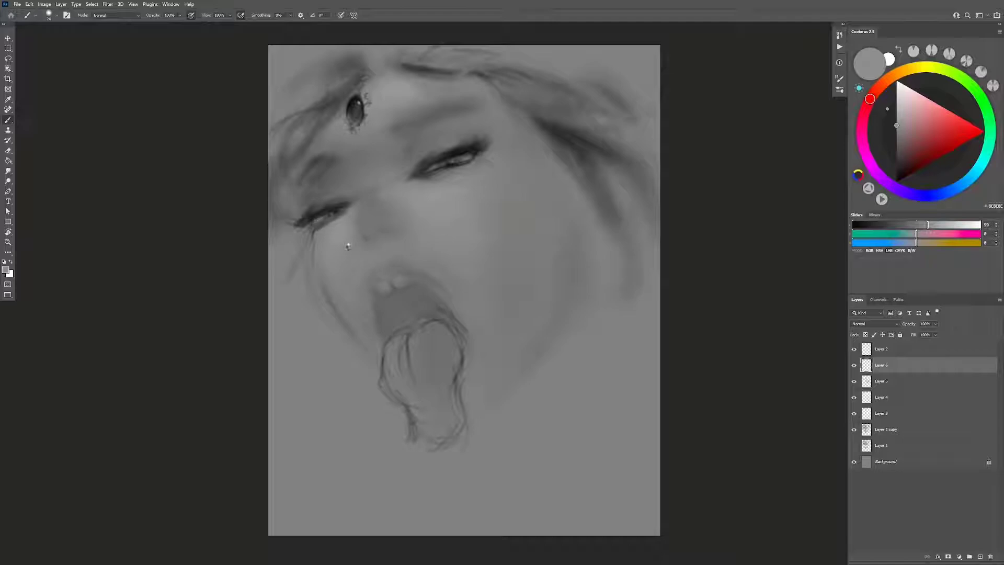
Step: In the mirrored view, retouch around the other eye with black and sampled mid greys
{"action": "key", "text": "h"}
{"action": "right_click", "coordinate": [544, 146], "text": "alt"}
{"action": "key", "text": "d"}
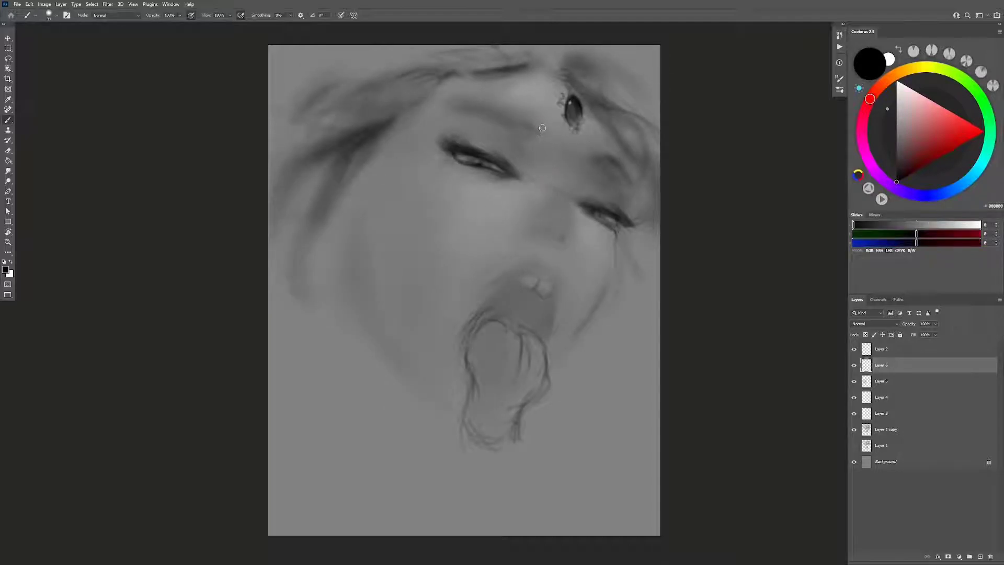
{"action": "right_click", "coordinate": [567, 140], "text": "alt"}
{"action": "left_click", "coordinate": [612, 145], "text": "alt"}
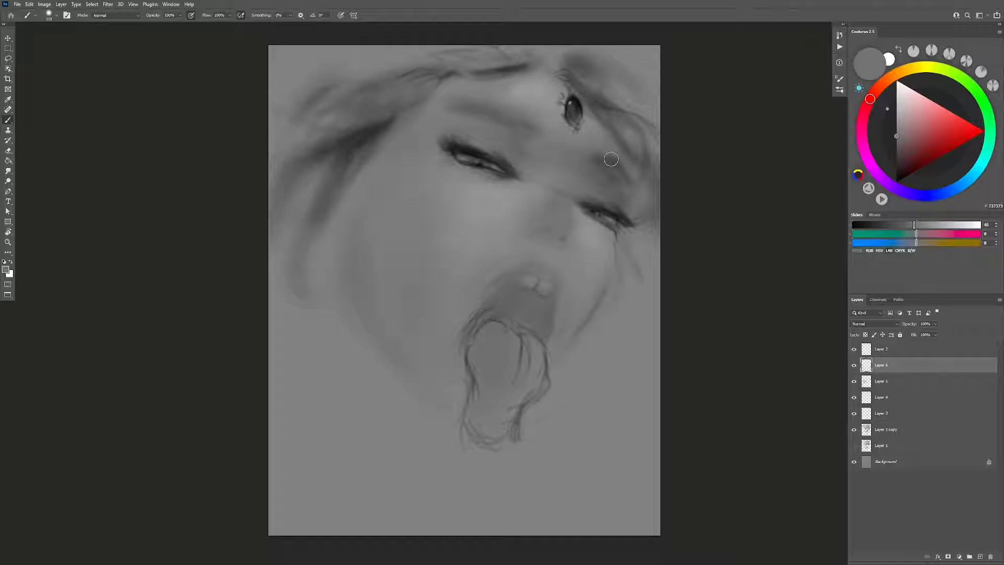
{"action": "key", "text": "d"}
{"action": "right_click", "coordinate": [606, 153], "text": "alt"}
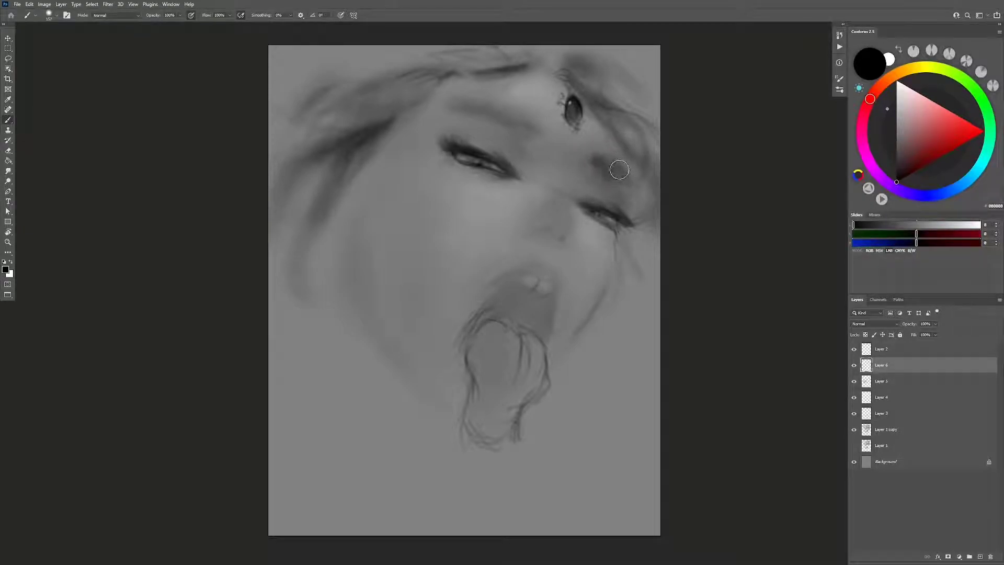
{"action": "left_click", "coordinate": [612, 157], "text": "alt"}
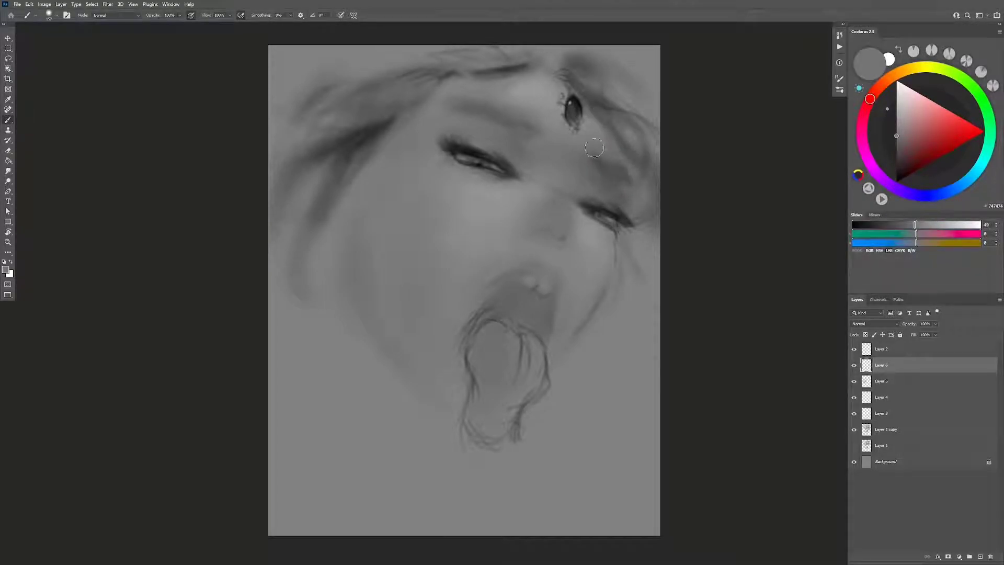
Step: Retouch the skin with a light grey at 24 px, then add Layer 7 above Layer 6
{"action": "key", "text": "h"}
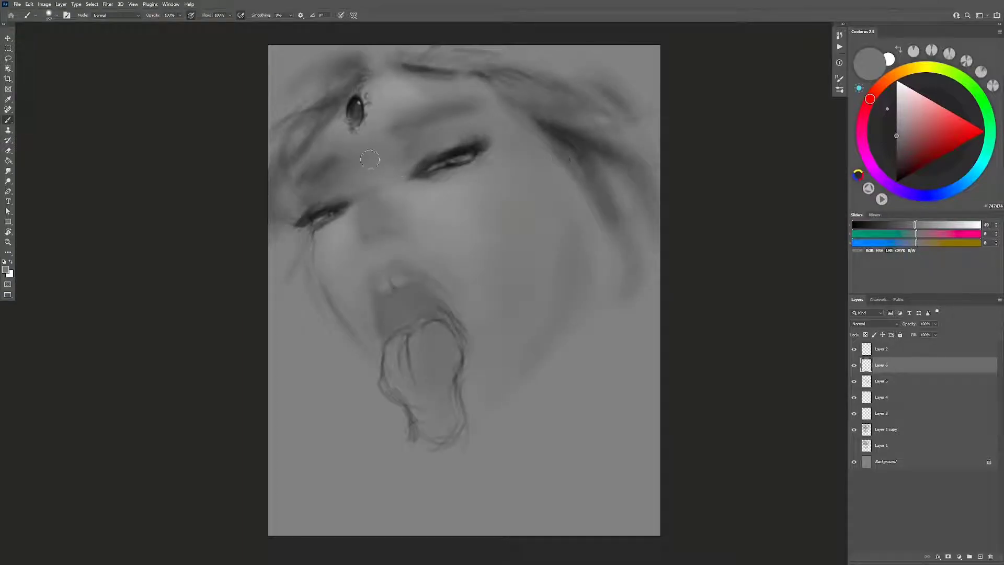
{"action": "left_click_drag", "start_coordinate": [361, 240], "coordinate": [359, 242]}
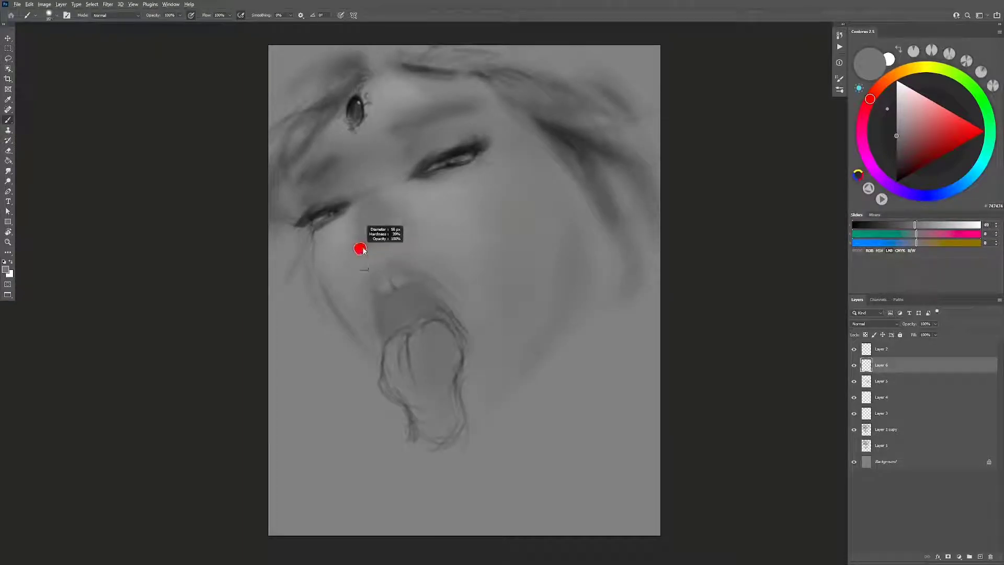
{"action": "key", "text": "d"}
{"action": "left_click_drag", "start_coordinate": [387, 201], "coordinate": [386, 202]}
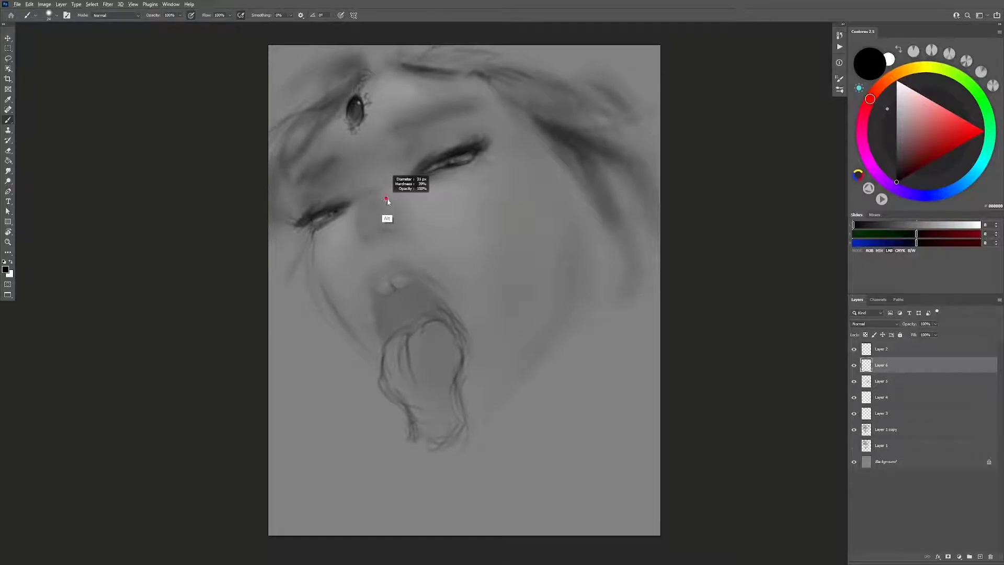
{"action": "left_click", "coordinate": [385, 92], "text": "alt"}
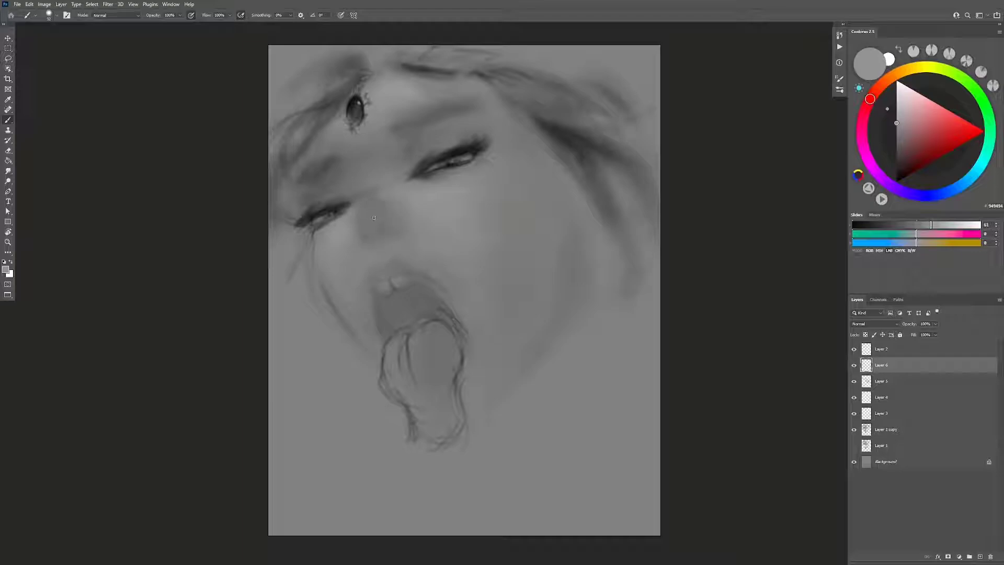
{"action": "key", "text": "h"}
{"action": "key", "text": "ctrl+shift+alt+n"}
Step: Paint a black winged liner extending from the eye's outer corner
{"action": "key", "text": "d"}
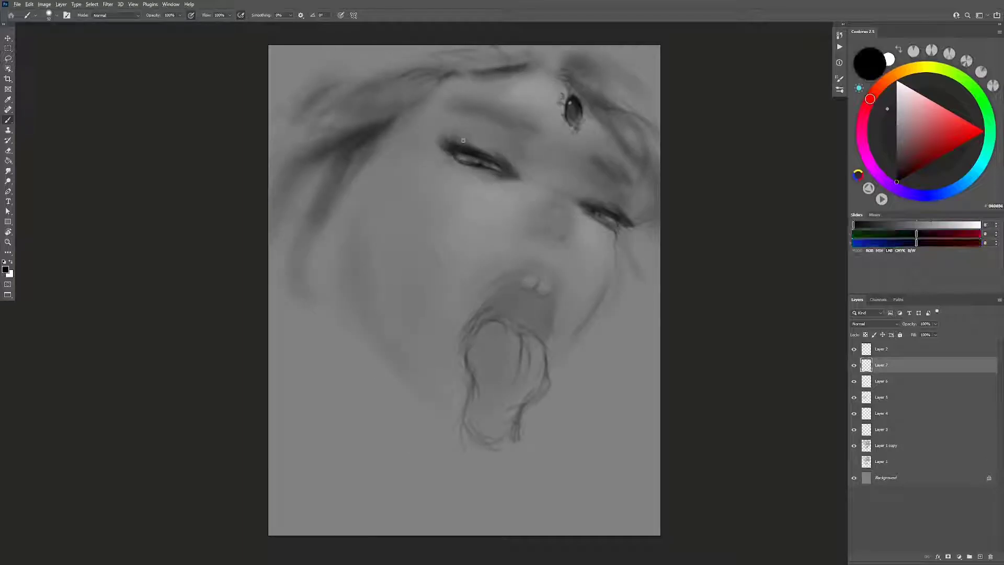
{"action": "left_click_drag", "start_coordinate": [460, 139], "coordinate": [451, 151]}
{"action": "left_click_drag", "start_coordinate": [607, 210], "coordinate": [632, 225]}
Step: On the mirrored canvas, paint dark hair strands down the right side and left edge
{"action": "left_click_drag", "start_coordinate": [468, 197], "coordinate": [510, 191]}
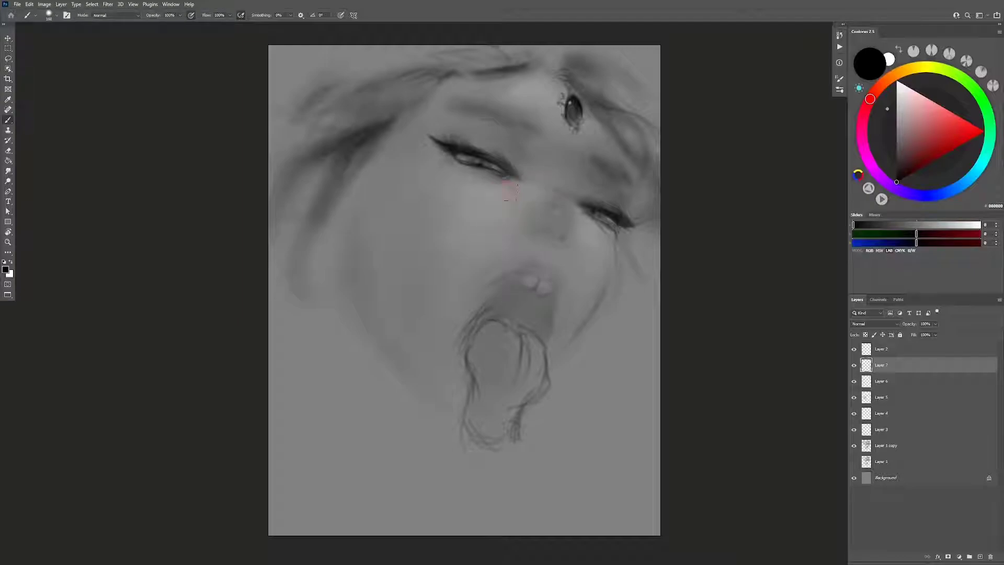
{"action": "left_click", "coordinate": [526, 192], "text": "alt"}
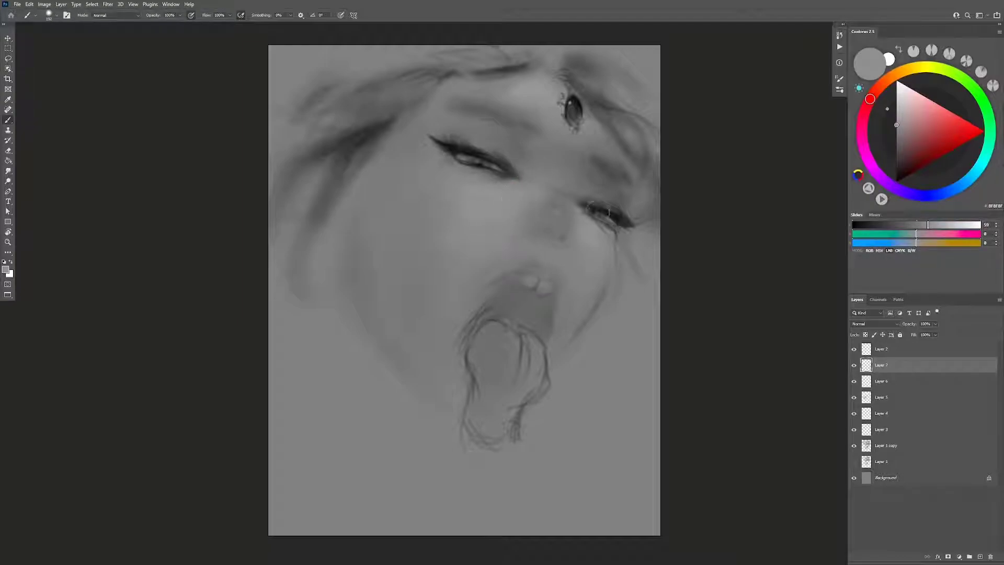
{"action": "left_click", "coordinate": [485, 191], "text": "alt"}
{"action": "key", "text": "h"}
{"action": "left_click", "coordinate": [392, 72], "text": "alt"}
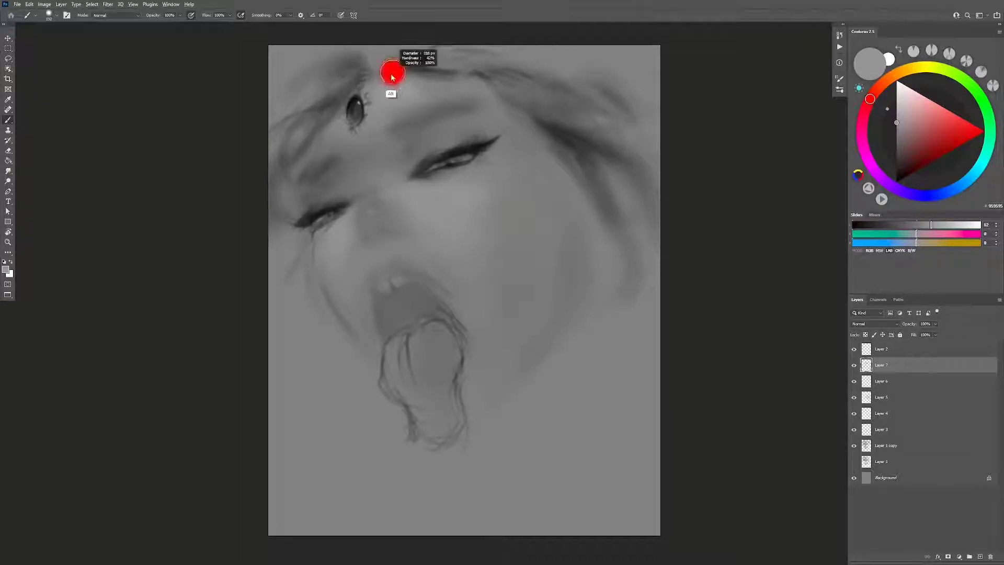
{"action": "mouse_move", "coordinate": [437, 68]}
{"action": "left_mouse_down"}
{"action": "mouse_move", "coordinate": [440, 60]}
{"action": "mouse_move", "coordinate": [379, 52]}
{"action": "mouse_move", "coordinate": [560, 83]}
{"action": "left_mouse_up"}
{"action": "mouse_move", "coordinate": [518, 58]}
{"action": "left_mouse_down"}
{"action": "mouse_move", "coordinate": [574, 135]}
{"action": "mouse_move", "coordinate": [656, 191]}
{"action": "left_mouse_up"}
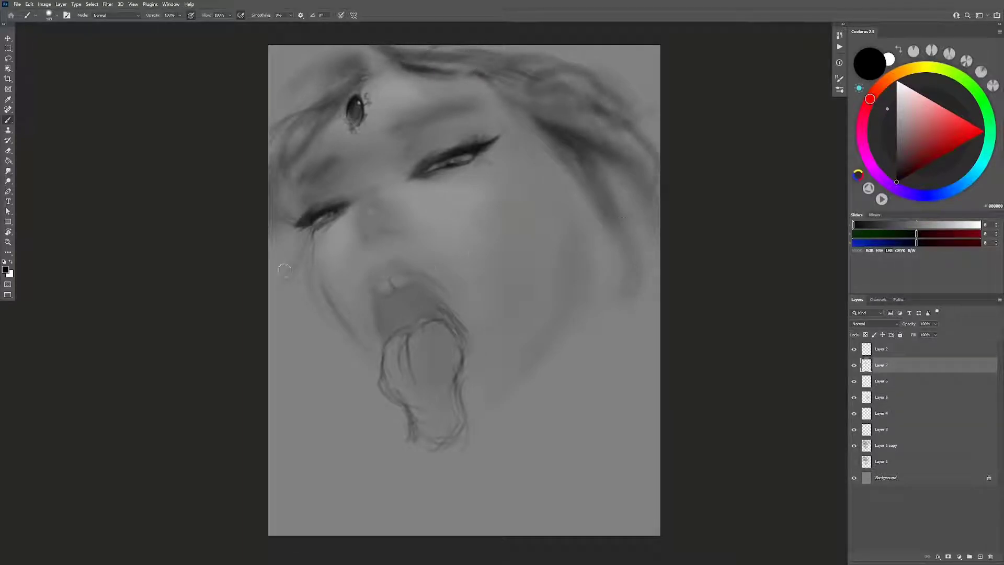
{"action": "left_click_drag", "start_coordinate": [296, 238], "coordinate": [275, 314]}
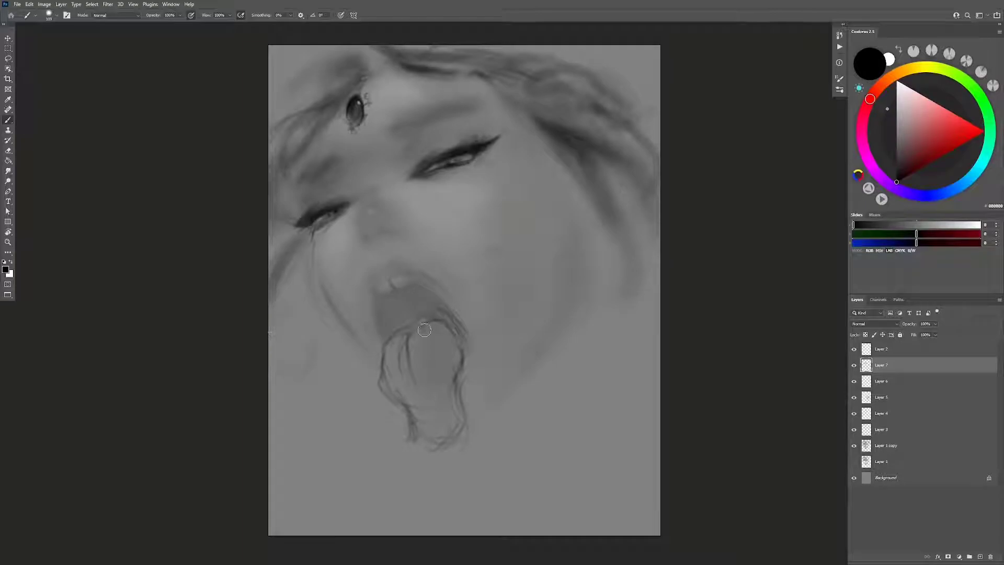
Step: On a new Layer 8, paint tiny tooth detail inside the mouth, then unmirror the canvas
{"action": "left_click_drag", "start_coordinate": [395, 340], "coordinate": [389, 346]}
{"action": "key", "text": "ctrl+shift+alt+n"}
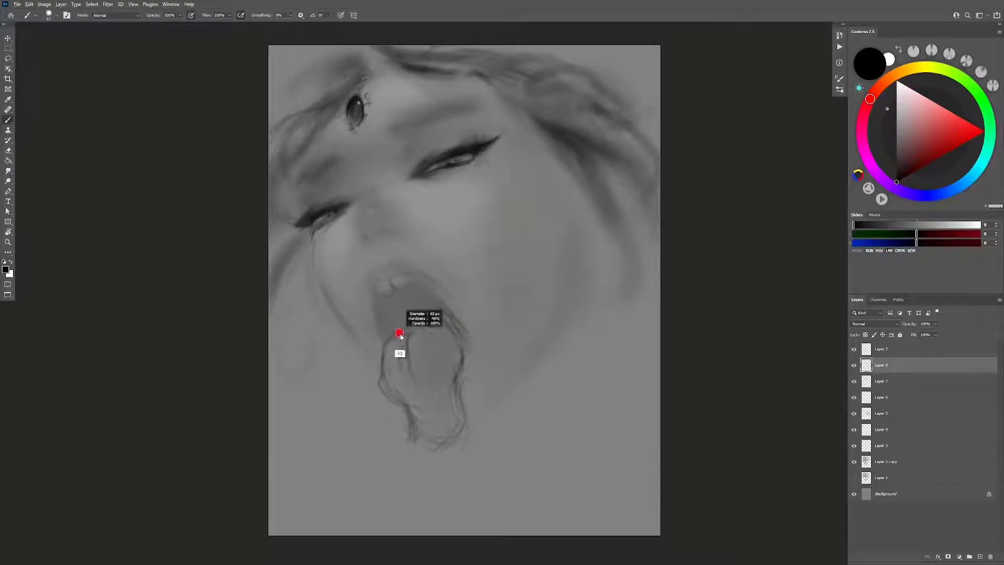
{"action": "left_click_drag", "start_coordinate": [398, 339], "coordinate": [392, 350]}
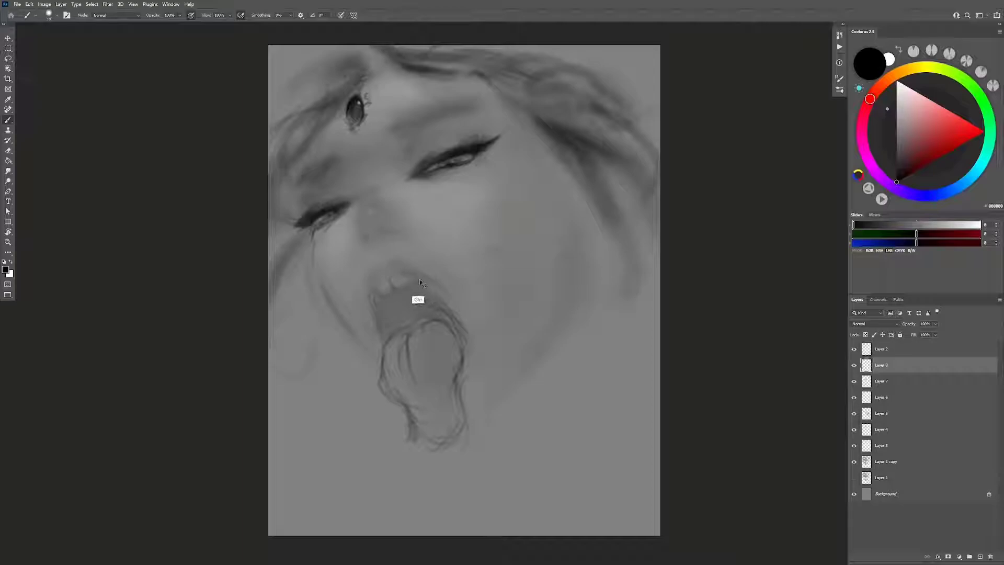
{"action": "left_click_drag", "start_coordinate": [401, 301], "coordinate": [413, 302]}
{"action": "key", "text": "h"}
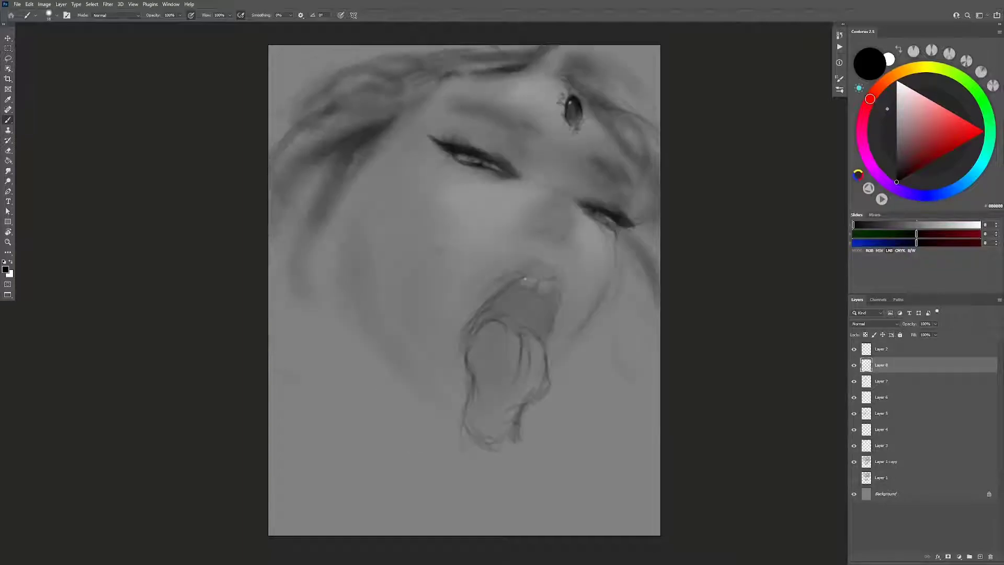
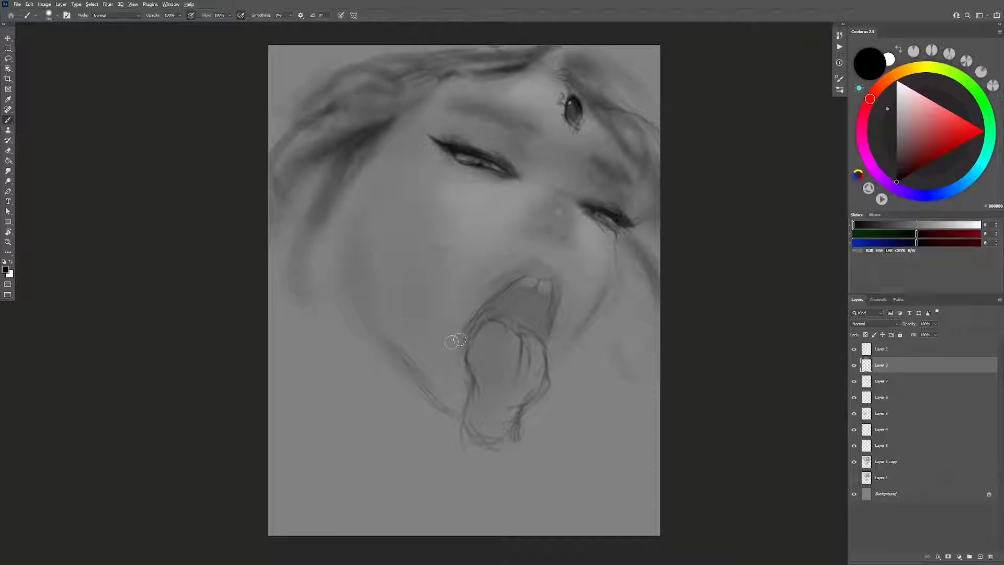
Step: Resize the brush and sample several mid, light and darker greys from the painting
{"action": "left_click_drag", "start_coordinate": [462, 333], "coordinate": [470, 340]}
{"action": "left_click_drag", "start_coordinate": [462, 309], "coordinate": [466, 311]}
{"action": "left_click", "coordinate": [442, 332], "text": "alt"}
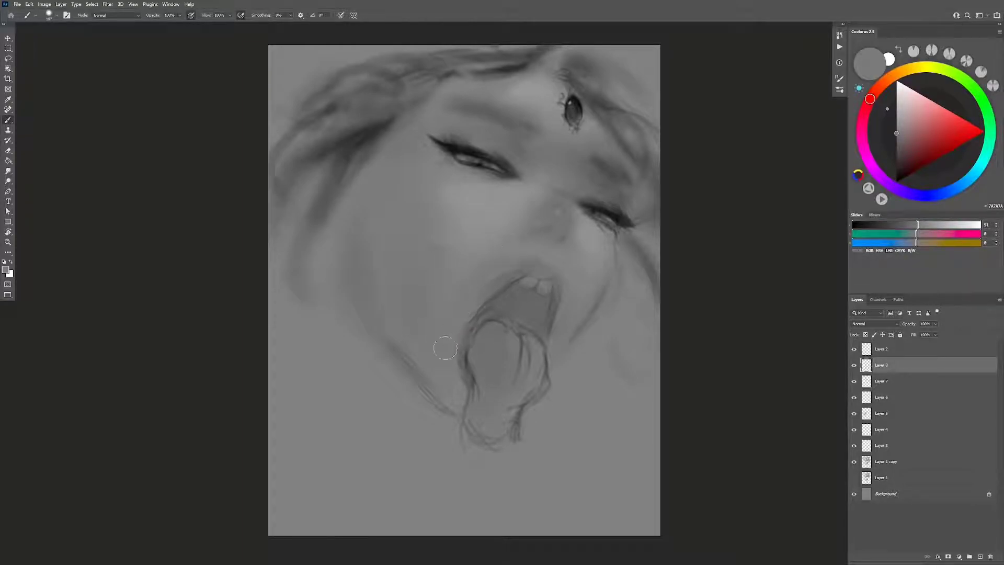
{"action": "left_click", "coordinate": [506, 242], "text": "alt"}
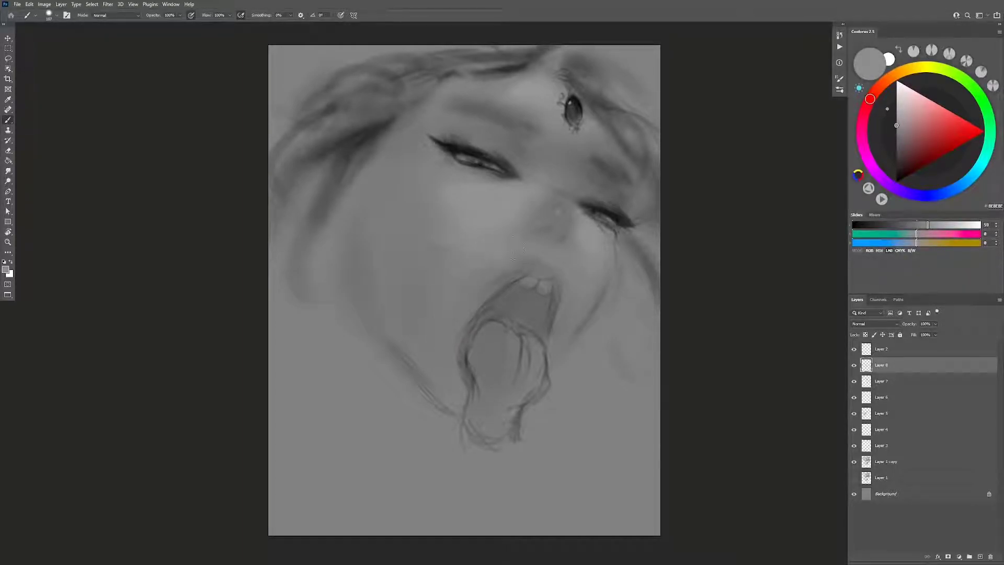
{"action": "left_click", "coordinate": [495, 230], "text": "alt"}
{"action": "left_click", "coordinate": [433, 240], "text": "alt"}
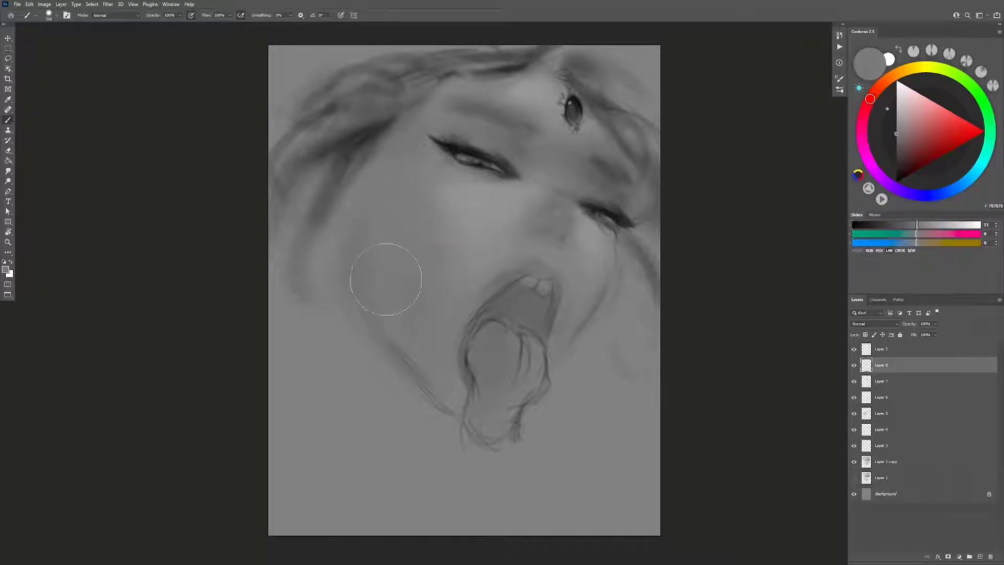
{"action": "left_click_drag", "start_coordinate": [377, 232], "coordinate": [396, 345]}
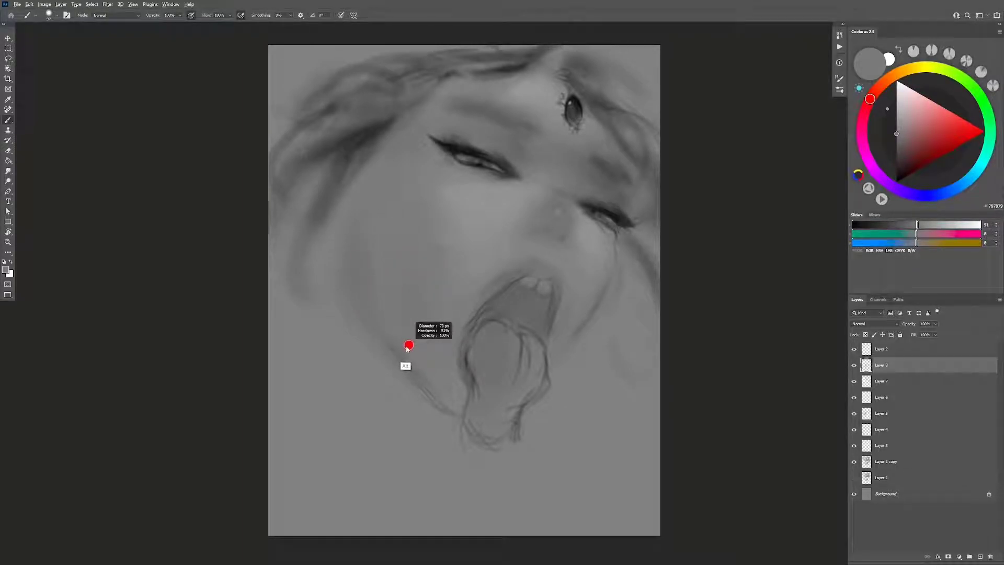
{"action": "left_click_drag", "start_coordinate": [396, 345], "coordinate": [406, 343]}
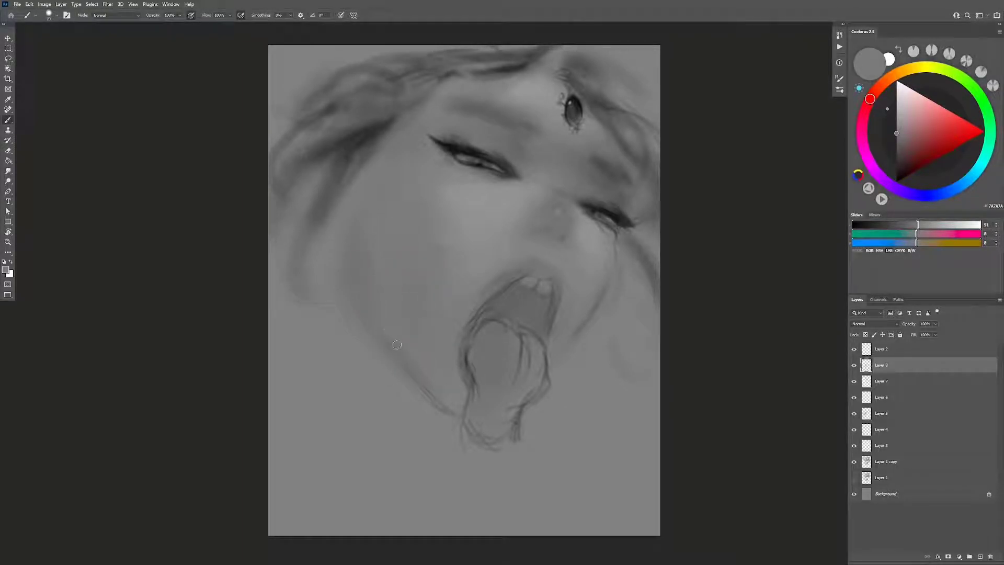
Step: Paint loose black hair strokes across the top of the head with a large brush
{"action": "key", "text": "d"}
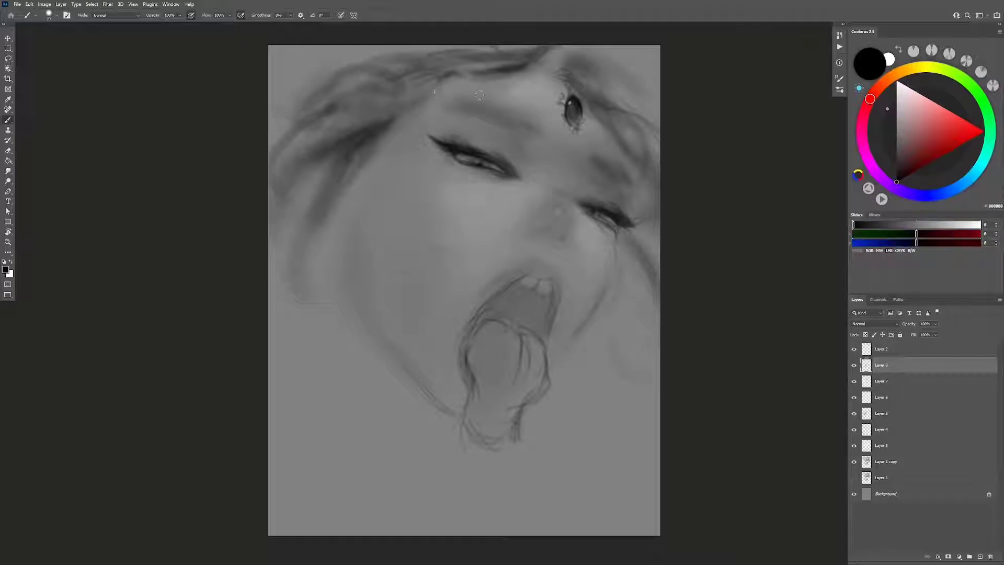
{"action": "left_click_drag", "start_coordinate": [489, 86], "coordinate": [594, 72]}
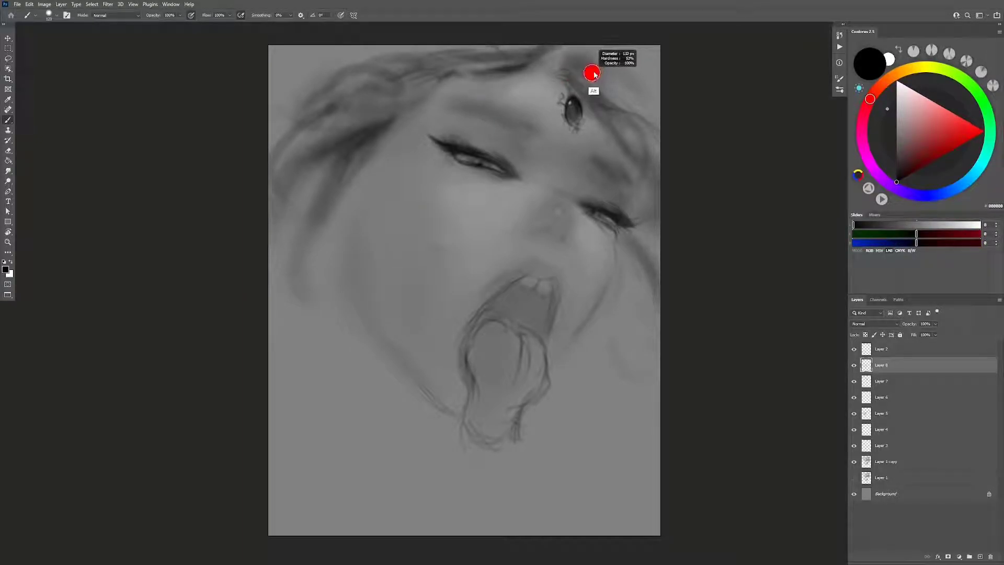
{"action": "mouse_move", "coordinate": [661, 99]}
{"action": "left_mouse_down"}
{"action": "mouse_move", "coordinate": [596, 73]}
{"action": "mouse_move", "coordinate": [654, 112]}
{"action": "left_mouse_up"}
{"action": "mouse_move", "coordinate": [508, 50]}
{"action": "left_mouse_down"}
{"action": "mouse_move", "coordinate": [368, 91]}
{"action": "mouse_move", "coordinate": [398, 49]}
{"action": "mouse_move", "coordinate": [306, 88]}
{"action": "mouse_move", "coordinate": [316, 99]}
{"action": "left_mouse_up"}
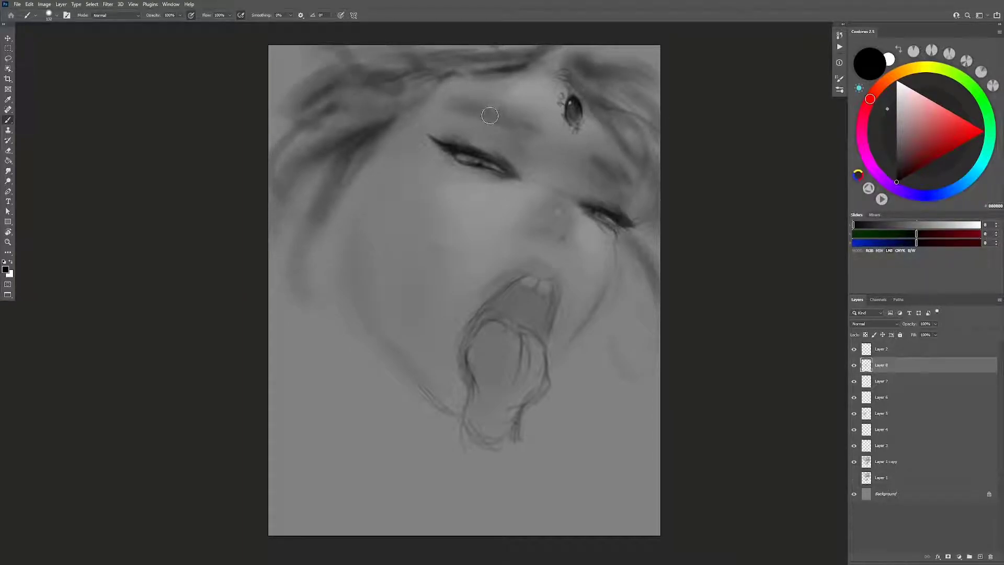
Step: Mirror the canvas and add new empty layers above the painting
{"action": "key", "text": "ctrl+shift+h"}
{"action": "key", "text": "ctrl+shift+alt+n"}
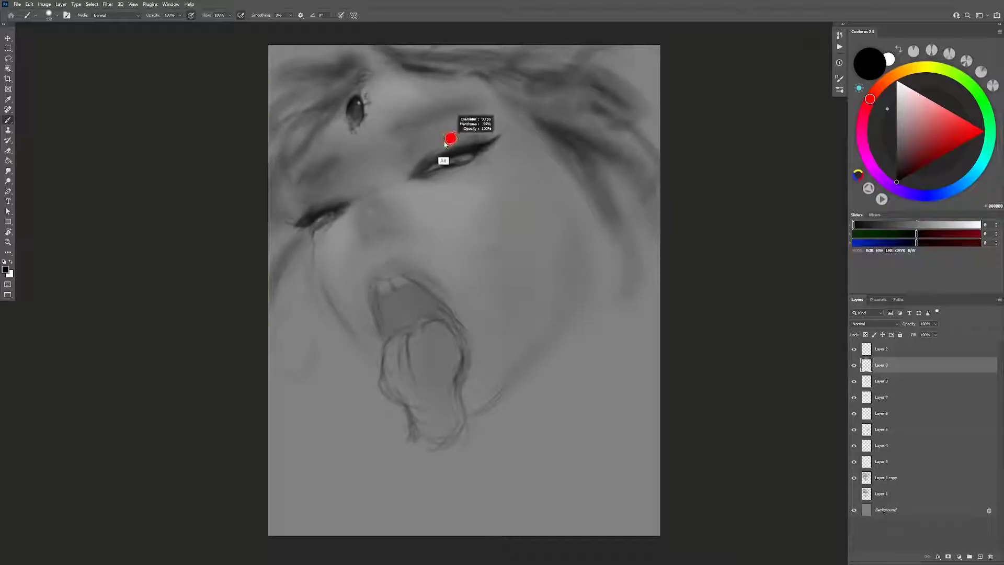
{"action": "left_click_drag", "start_coordinate": [475, 144], "coordinate": [482, 143]}
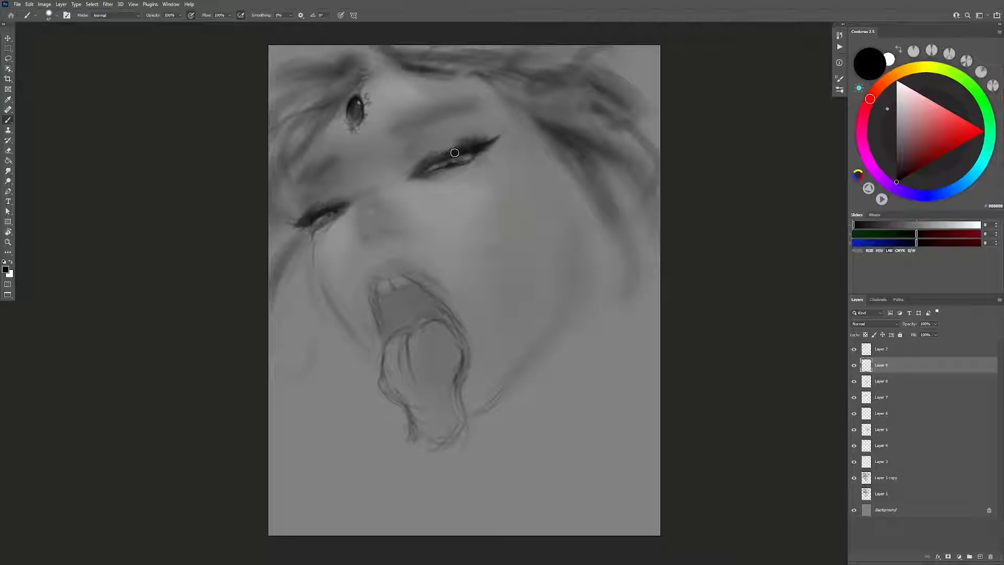
{"action": "key", "text": "z"}
{"action": "left_click_drag", "start_coordinate": [454, 152], "coordinate": [527, 157]}
Step: Shrink the brush to 15 px, zoom out to the whole painting and mirror the canvas
{"action": "key", "text": "ctrl+shift+alt+n"}
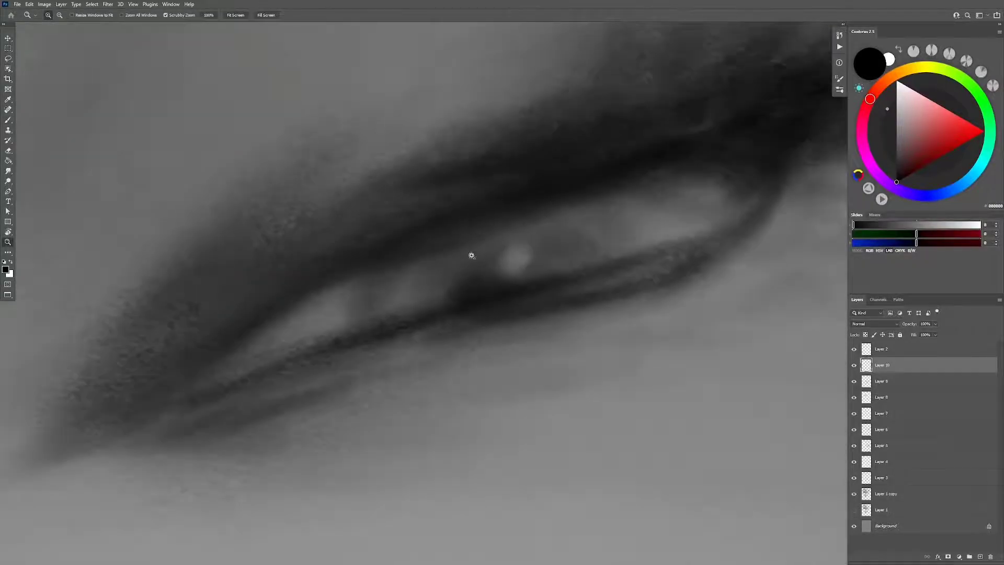
{"action": "key", "text": "b"}
{"action": "mouse_move", "coordinate": [444, 251]}
{"action": "left_mouse_down"}
{"action": "mouse_move", "coordinate": [359, 280]}
{"action": "mouse_move", "coordinate": [365, 272]}
{"action": "left_mouse_up"}
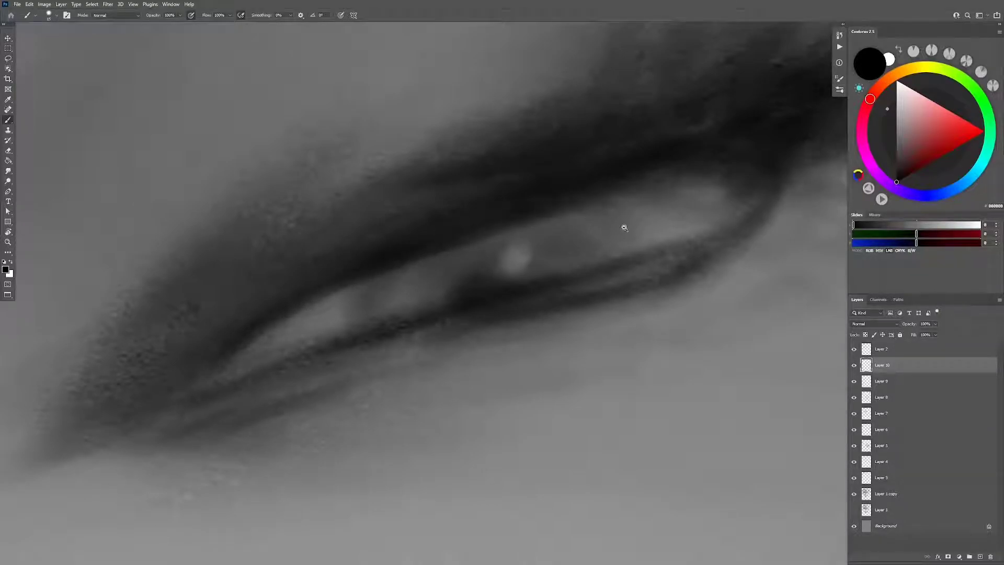
{"action": "left_click_drag", "start_coordinate": [624, 227], "coordinate": [551, 302]}
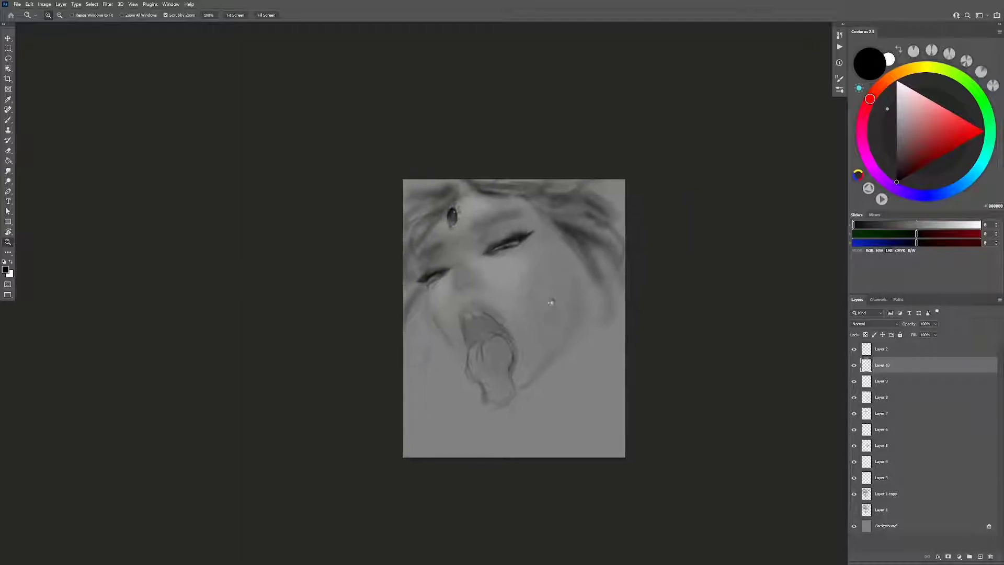
{"action": "key", "text": "ctrl+shift+h"}
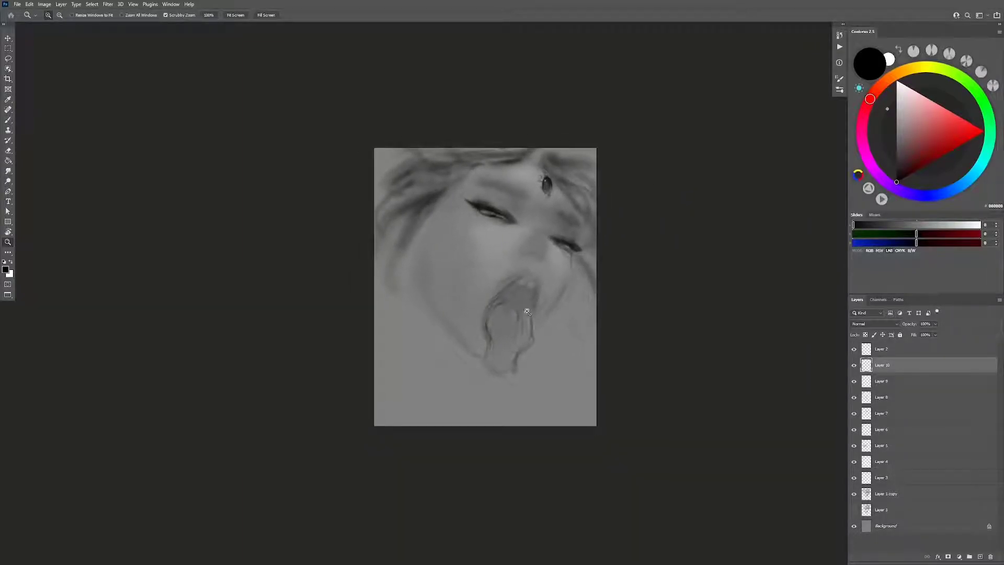
{"action": "key", "text": "b"}
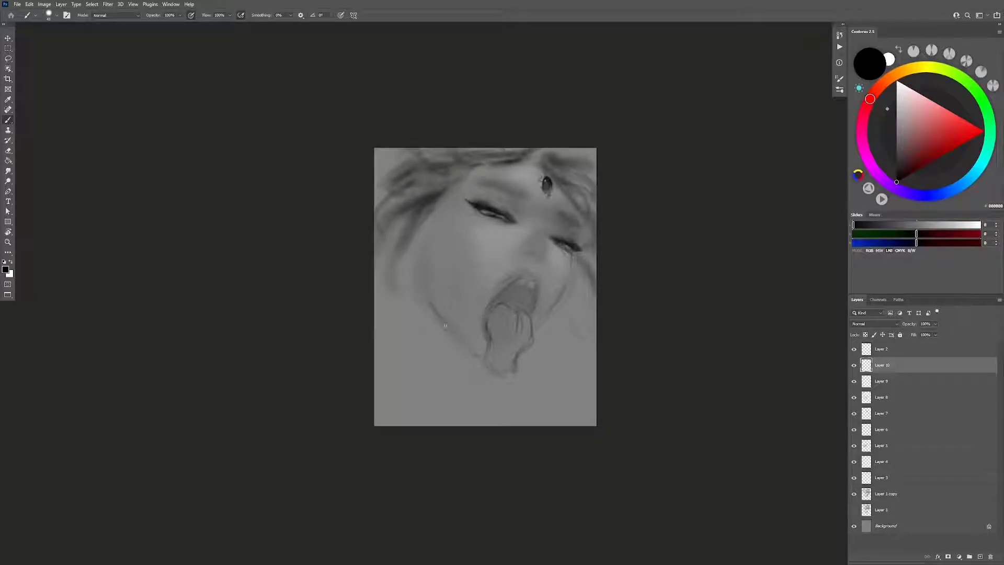
Step: Try several grey tones before settling on black as the paint colour
{"action": "left_click", "coordinate": [493, 261], "text": "alt"}
{"action": "left_click", "coordinate": [442, 256], "text": "alt"}
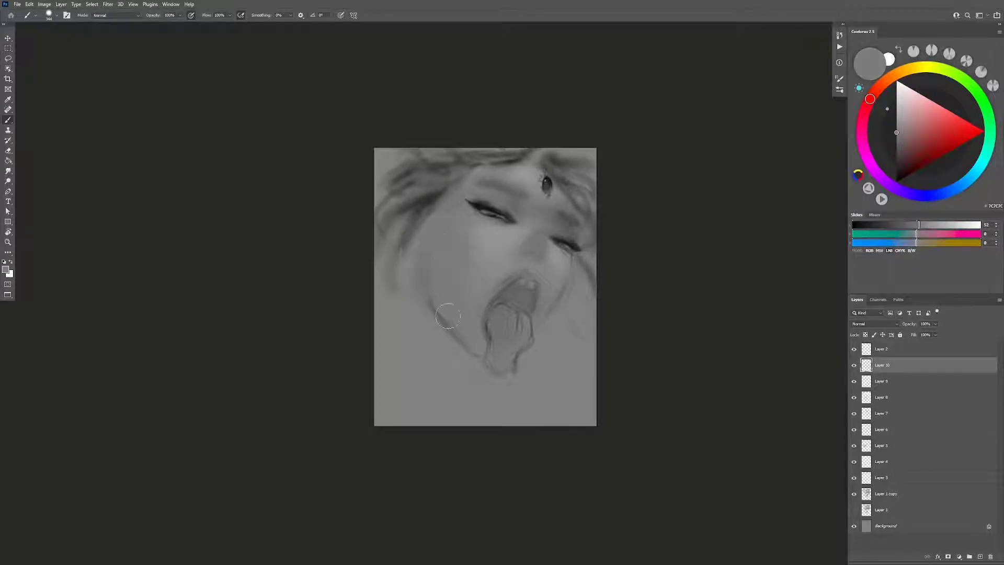
{"action": "left_click", "coordinate": [451, 280], "text": "alt"}
{"action": "left_click", "coordinate": [488, 244], "text": "alt"}
{"action": "left_click", "coordinate": [511, 240], "text": "alt"}
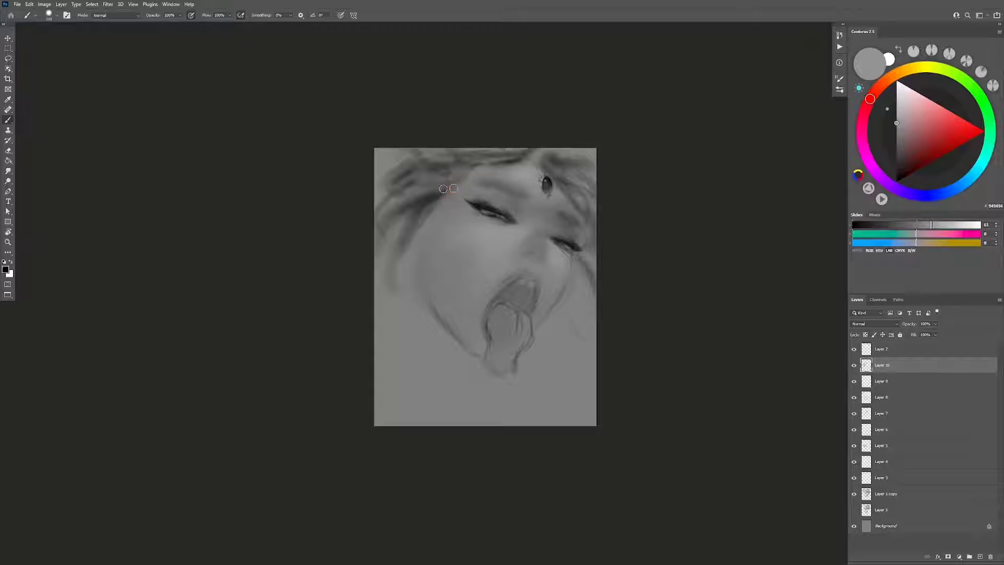
{"action": "key", "text": "d"}
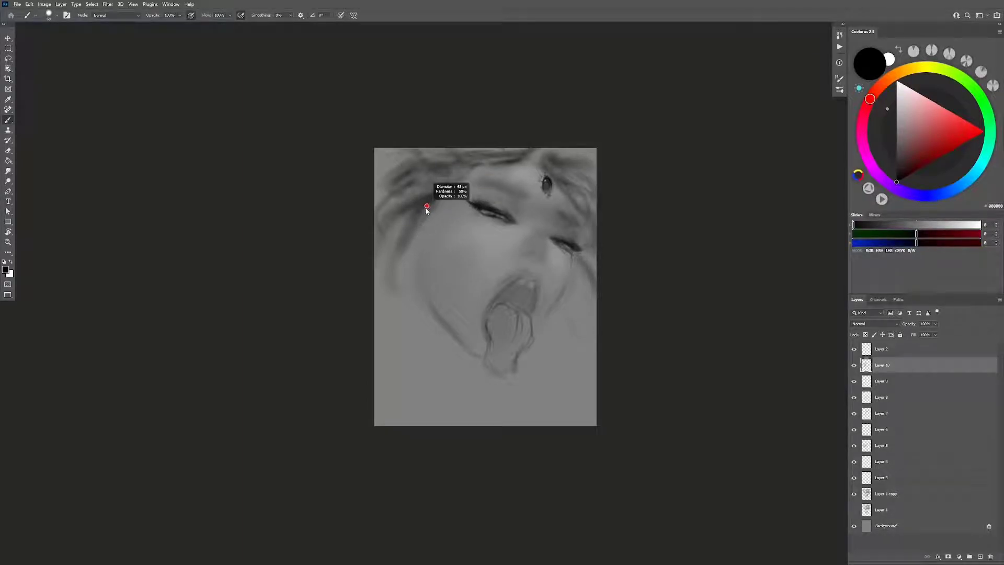
Step: Sketch the ear and shoulder lines with a fine brush, undoing a stray neck stroke
{"action": "left_click_drag", "start_coordinate": [426, 216], "coordinate": [407, 252]}
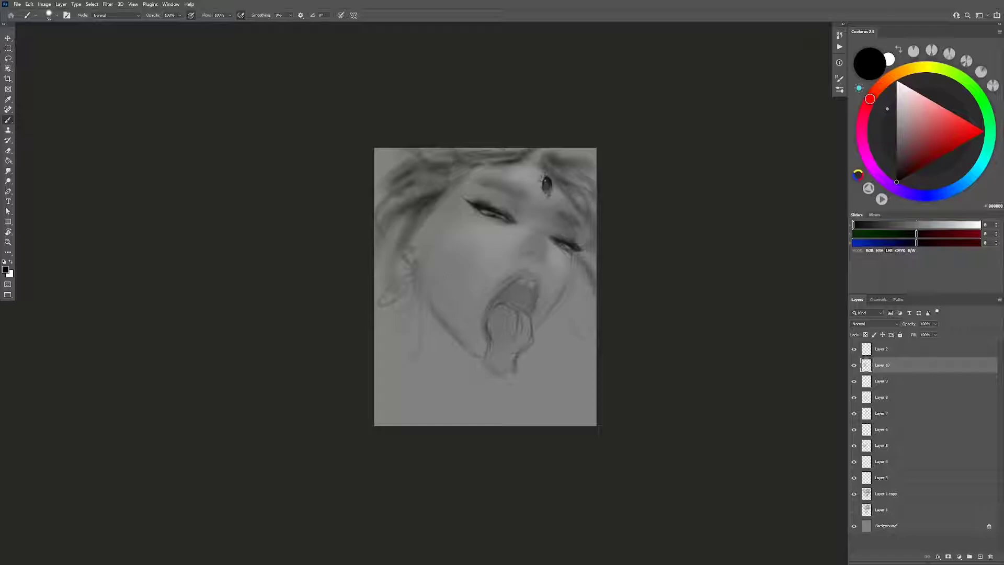
{"action": "key", "text": "h"}
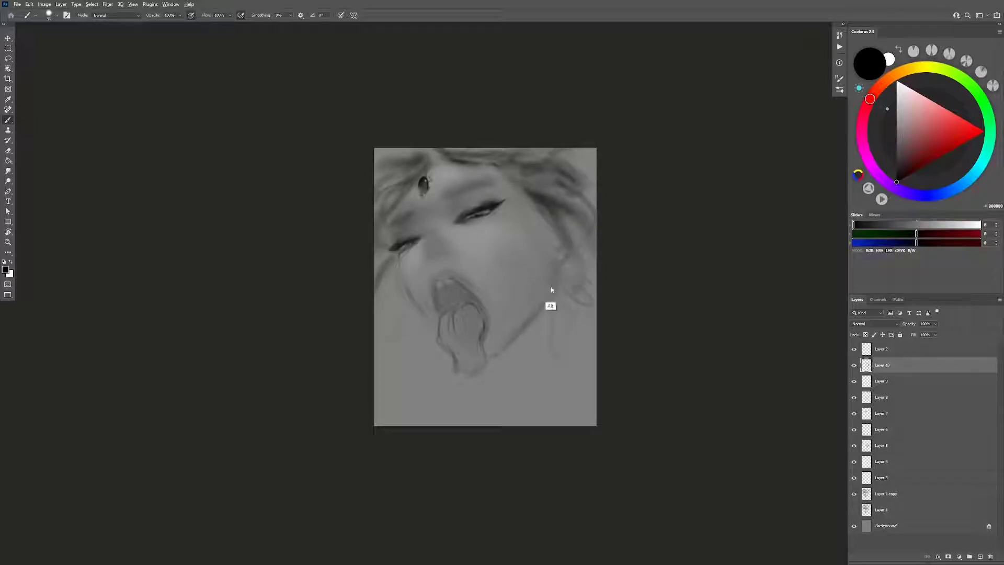
{"action": "left_click_drag", "start_coordinate": [548, 291], "coordinate": [549, 289]}
{"action": "key", "text": "ctrl+z"}
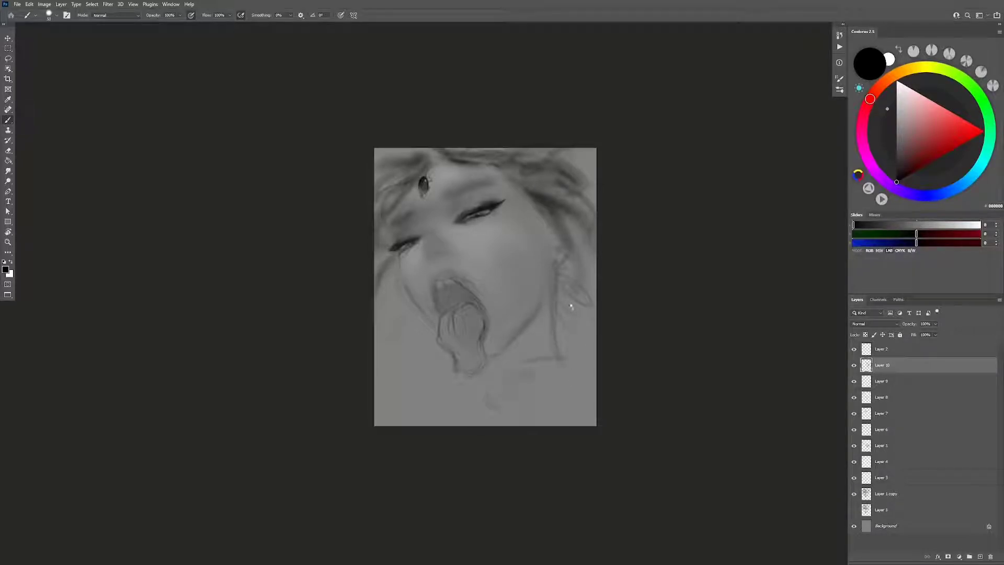
{"action": "key", "text": "h"}
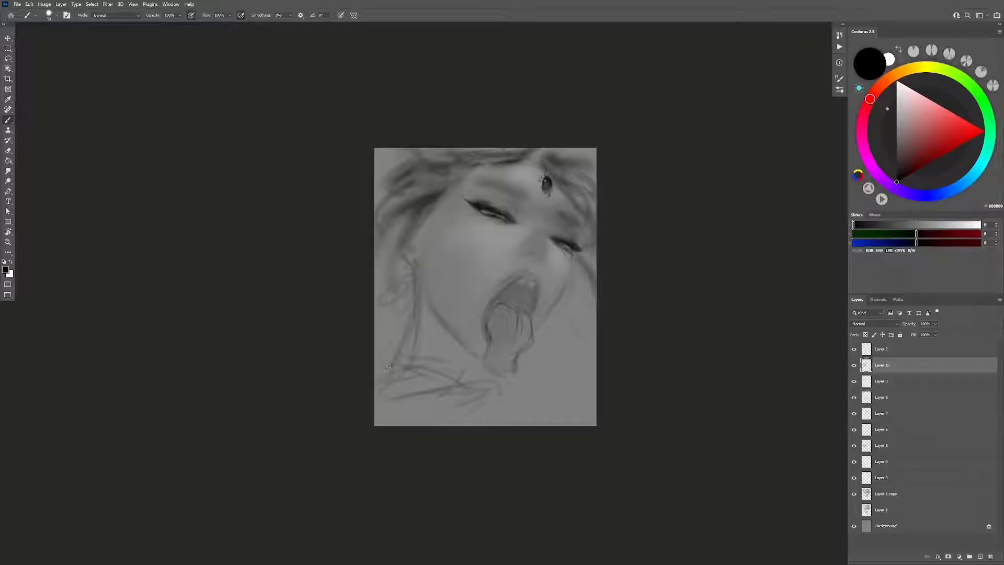
Step: Sample a grey and brush over the lower-left shoulder lines to soften them
{"action": "left_click", "coordinate": [431, 336], "text": "alt"}
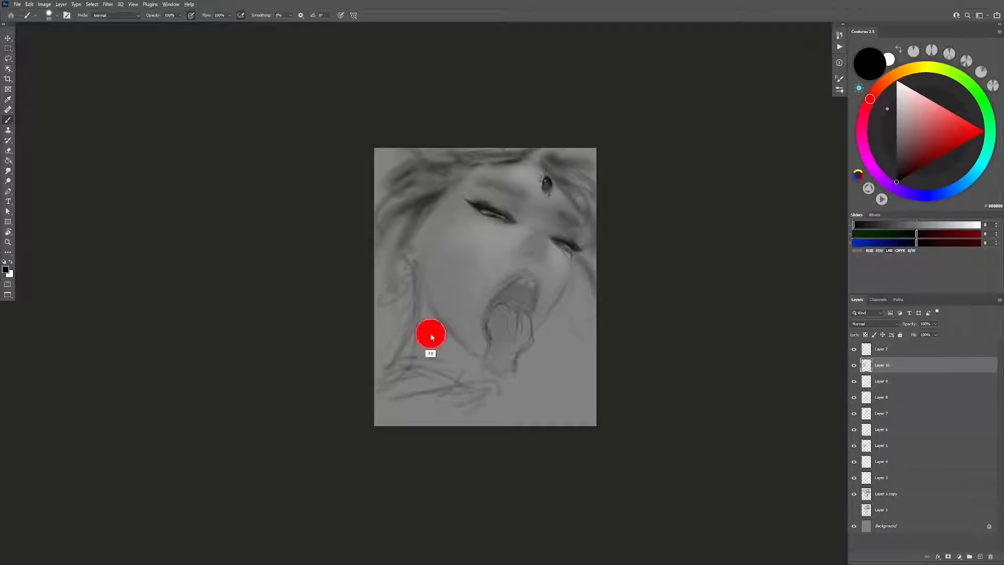
{"action": "left_click", "coordinate": [425, 307], "text": "alt"}
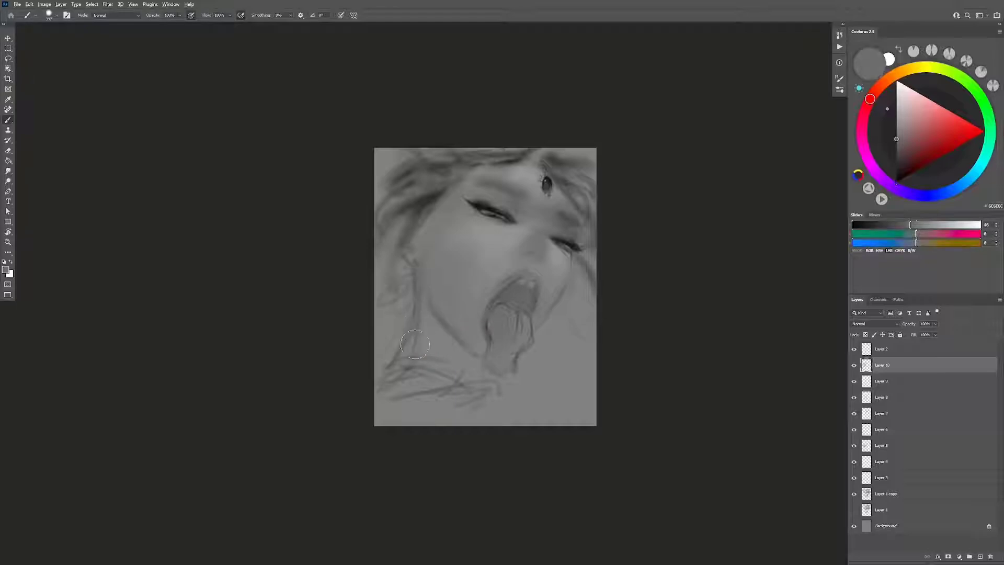
{"action": "left_click", "coordinate": [444, 356], "text": "alt"}
{"action": "mouse_move", "coordinate": [444, 340]}
{"action": "left_mouse_down"}
{"action": "mouse_move", "coordinate": [421, 348]}
{"action": "mouse_move", "coordinate": [397, 392]}
{"action": "left_mouse_up"}
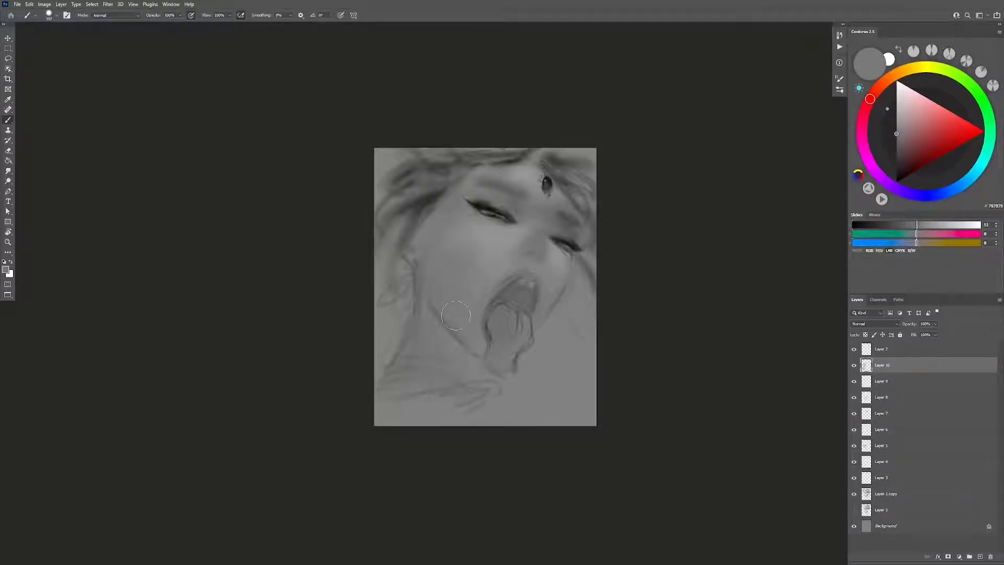
Step: With black at a 260 px brush, darken the hair along the top, left and right edges
{"action": "key", "text": "bracketleft"}
{"action": "key", "text": "bracketleft"}
{"action": "key", "text": "bracketleft"}
{"action": "key", "text": "d"}
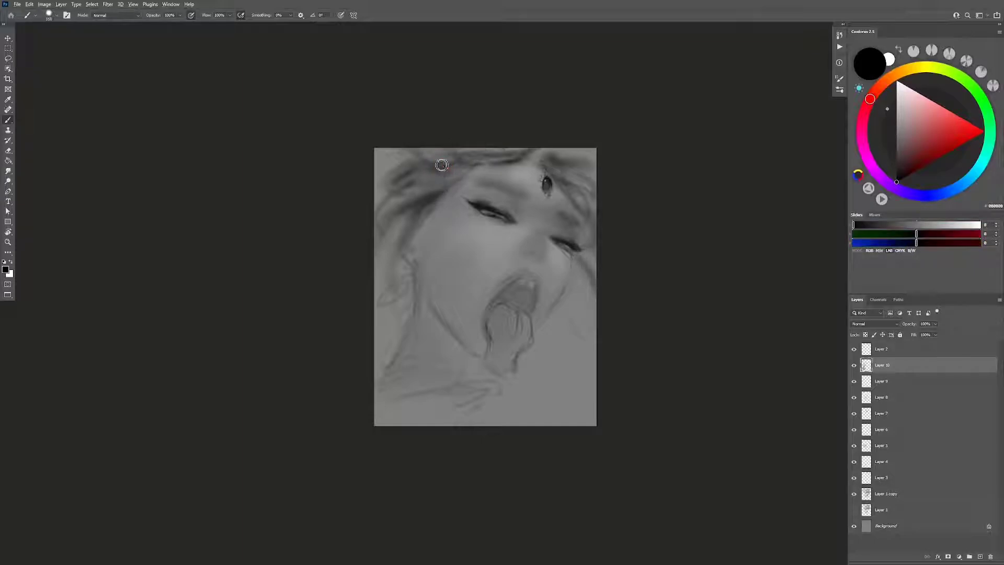
{"action": "mouse_move", "coordinate": [408, 162]}
{"action": "left_mouse_down"}
{"action": "mouse_move", "coordinate": [377, 181]}
{"action": "mouse_move", "coordinate": [374, 265]}
{"action": "left_mouse_up"}
{"action": "left_click_drag", "start_coordinate": [390, 182], "coordinate": [373, 277]}
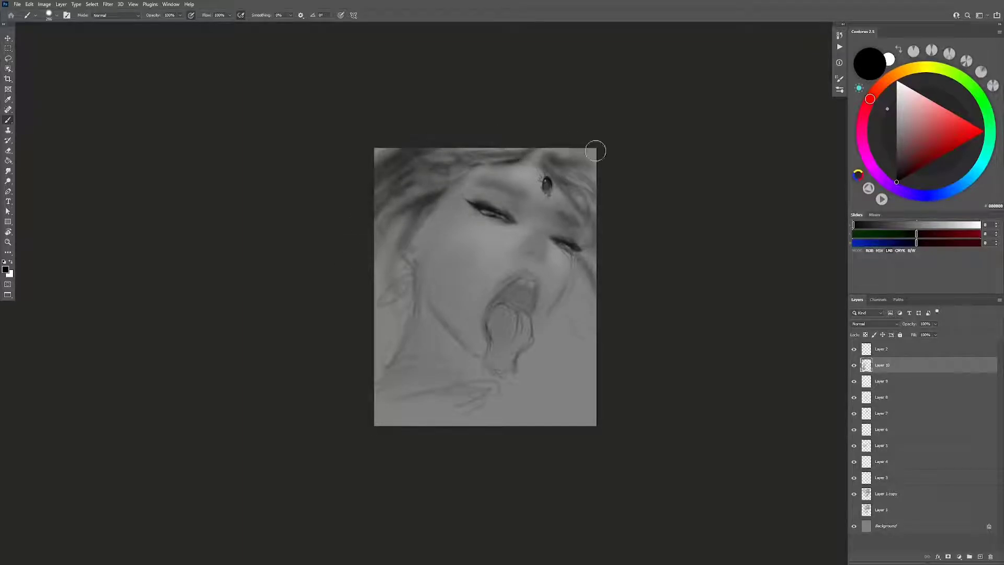
{"action": "mouse_move", "coordinate": [596, 152]}
{"action": "left_mouse_down"}
{"action": "mouse_move", "coordinate": [554, 160]}
{"action": "mouse_move", "coordinate": [555, 170]}
{"action": "mouse_move", "coordinate": [538, 150]}
{"action": "mouse_move", "coordinate": [533, 173]}
{"action": "mouse_move", "coordinate": [510, 177]}
{"action": "left_mouse_up"}
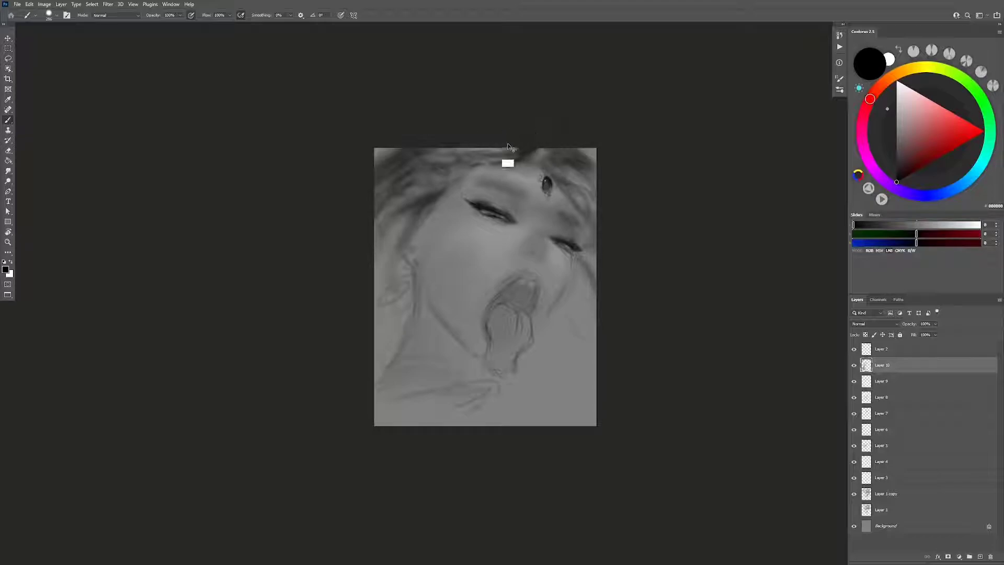
{"action": "mouse_move", "coordinate": [473, 150]}
{"action": "left_mouse_down"}
{"action": "mouse_move", "coordinate": [426, 173]}
{"action": "mouse_move", "coordinate": [439, 182]}
{"action": "mouse_move", "coordinate": [382, 172]}
{"action": "mouse_move", "coordinate": [400, 209]}
{"action": "left_mouse_up"}
{"action": "mouse_move", "coordinate": [393, 152]}
{"action": "left_mouse_down"}
{"action": "mouse_move", "coordinate": [377, 170]}
{"action": "mouse_move", "coordinate": [377, 204]}
{"action": "left_mouse_up"}
{"action": "left_click_drag", "start_coordinate": [588, 180], "coordinate": [572, 206]}
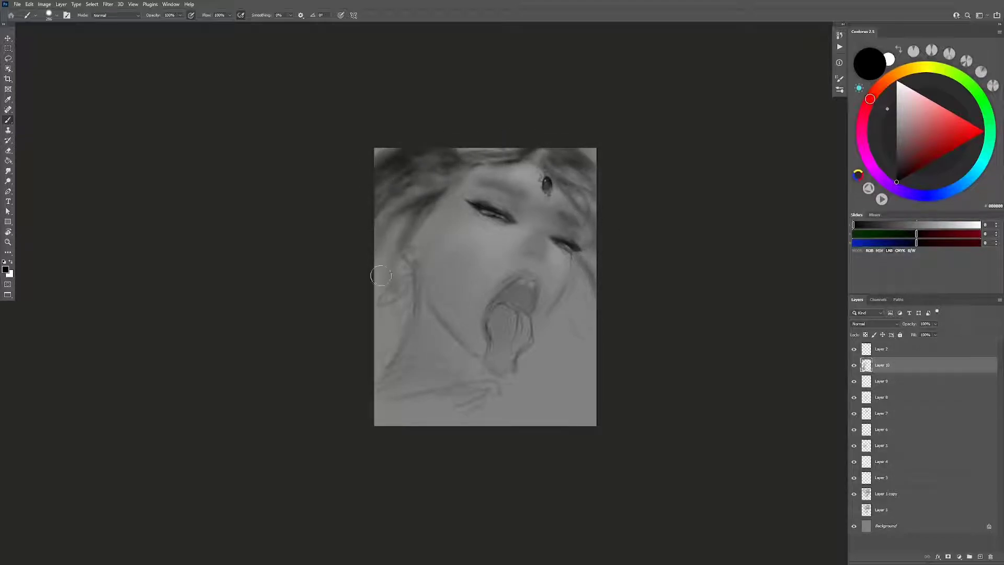
{"action": "left_click_drag", "start_coordinate": [395, 232], "coordinate": [378, 276]}
Step: Enlarge the brush and darken the hair along the top of the head and beside the forehead jewel
{"action": "key", "text": "h"}
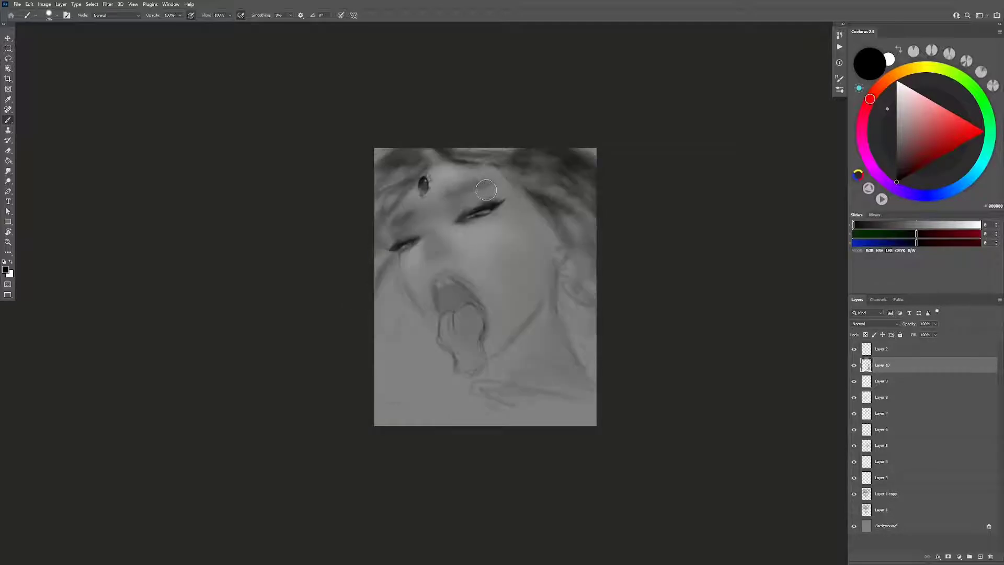
{"action": "right_click", "coordinate": [474, 166], "text": "alt"}
{"action": "right_click", "coordinate": [501, 165], "text": "alt"}
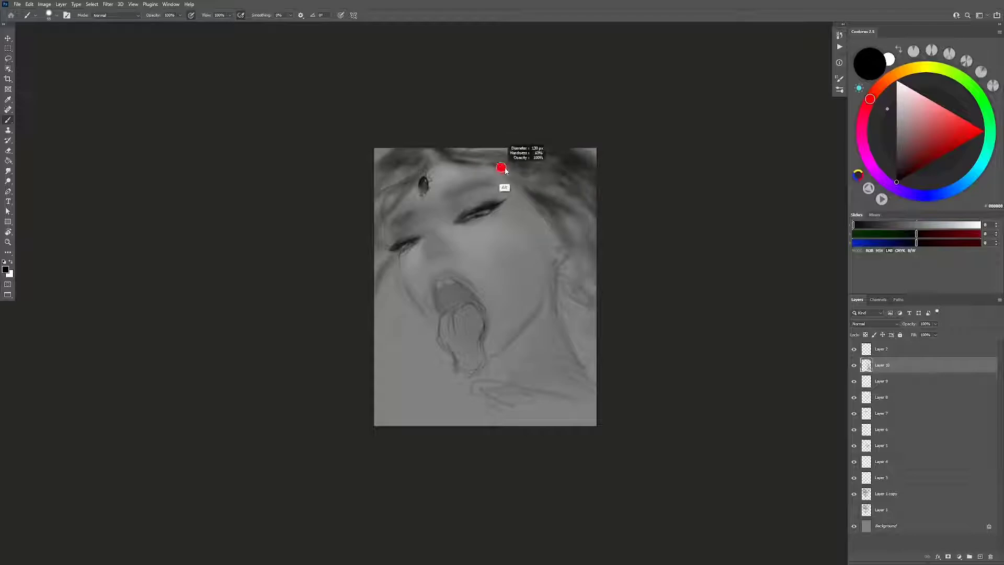
{"action": "right_click", "coordinate": [502, 167], "text": "alt"}
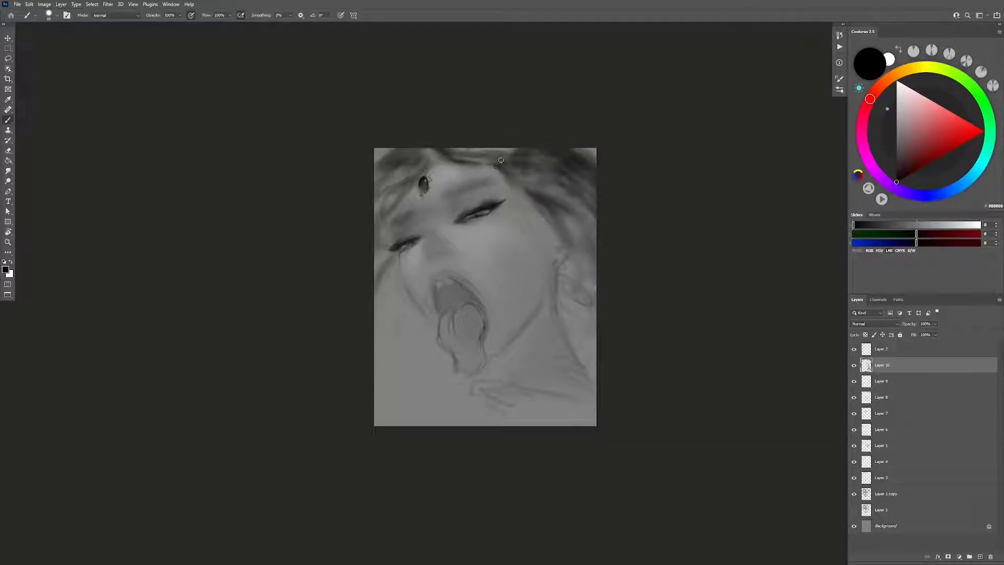
{"action": "right_click", "coordinate": [501, 155], "text": "alt"}
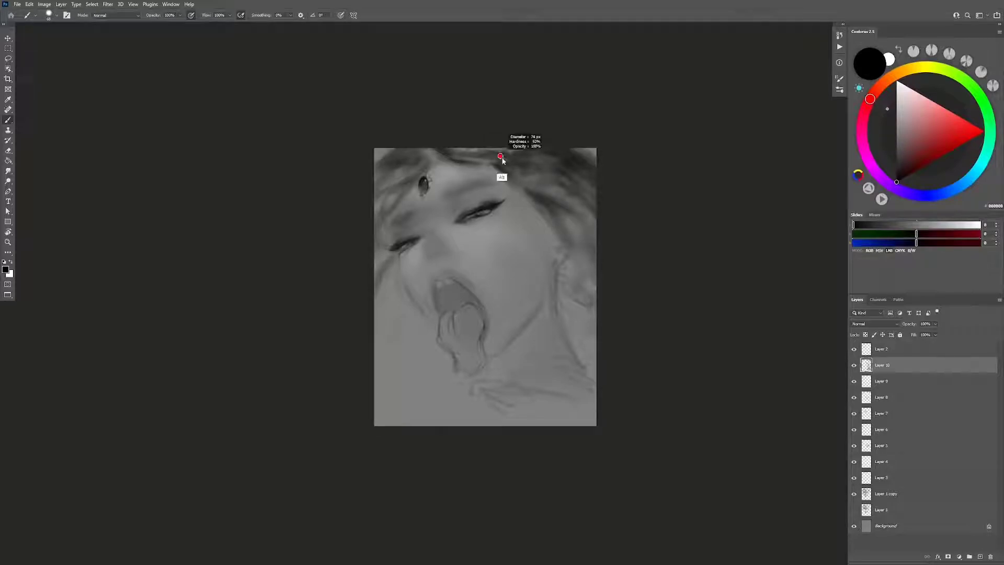
{"action": "left_click_drag", "start_coordinate": [513, 156], "coordinate": [471, 157]}
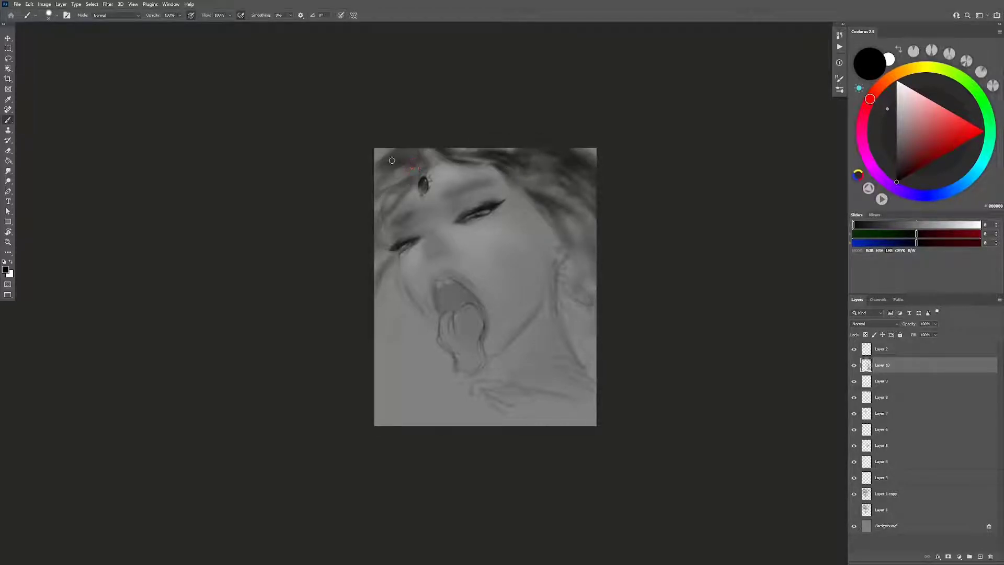
{"action": "left_click_drag", "start_coordinate": [414, 170], "coordinate": [394, 163]}
{"action": "left_click_drag", "start_coordinate": [396, 188], "coordinate": [399, 198]}
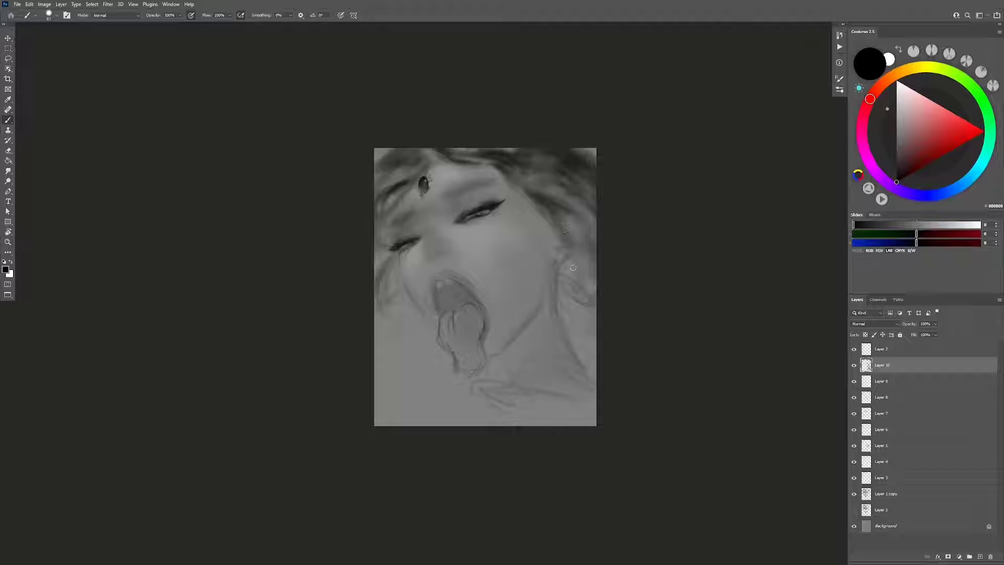
Step: Shade the face edge and cheek near the ear and deepen the top hair strands
{"action": "left_click_drag", "start_coordinate": [573, 268], "coordinate": [562, 277]}
{"action": "mouse_move", "coordinate": [536, 235]}
{"action": "left_mouse_down"}
{"action": "mouse_move", "coordinate": [537, 209]}
{"action": "mouse_move", "coordinate": [567, 247]}
{"action": "mouse_move", "coordinate": [545, 202]}
{"action": "left_mouse_up"}
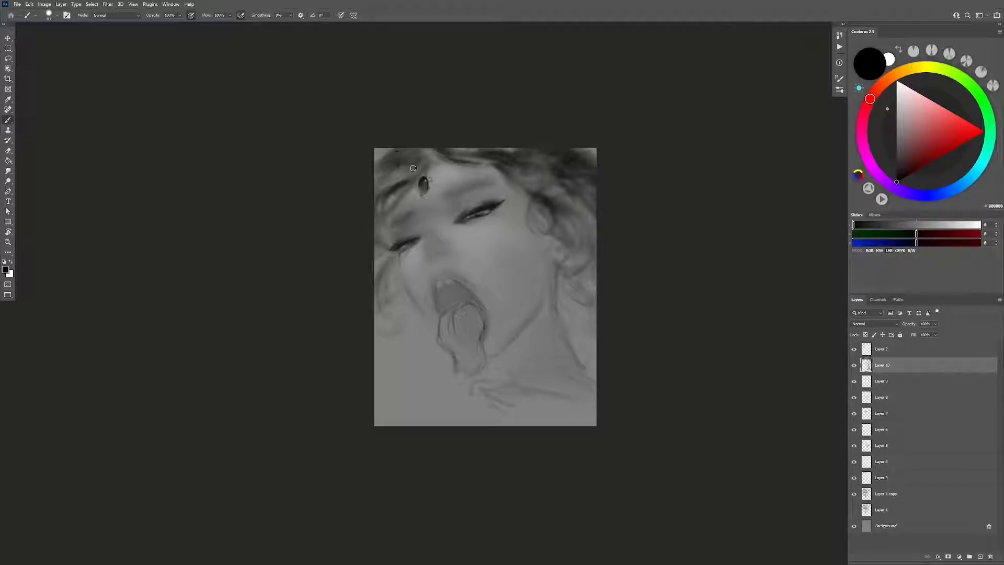
{"action": "left_click_drag", "start_coordinate": [414, 168], "coordinate": [379, 158]}
{"action": "left_click_drag", "start_coordinate": [450, 149], "coordinate": [466, 170]}
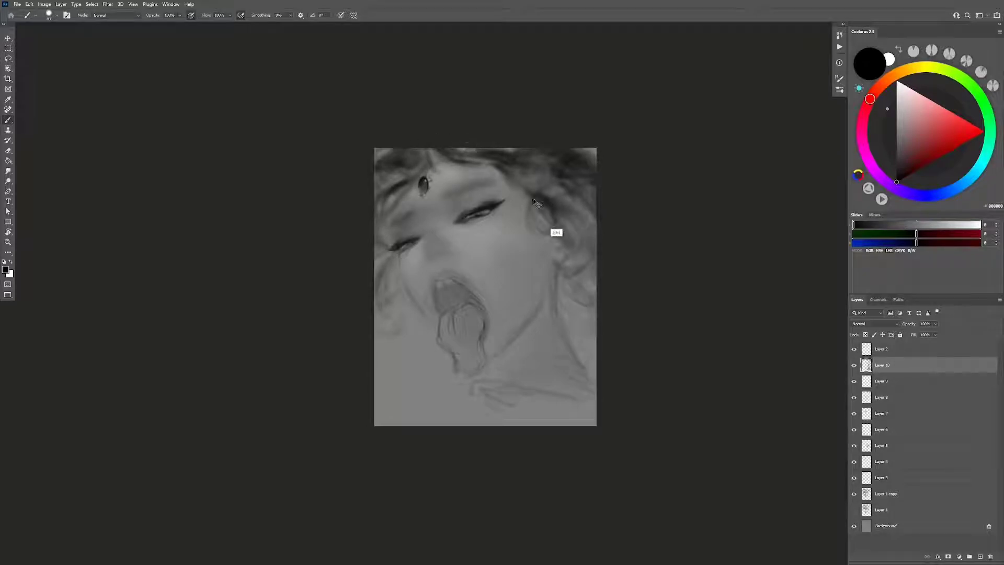
Step: Mirror the canvas, shrink the brush and sample a mid grey from the skin
{"action": "key", "text": "h"}
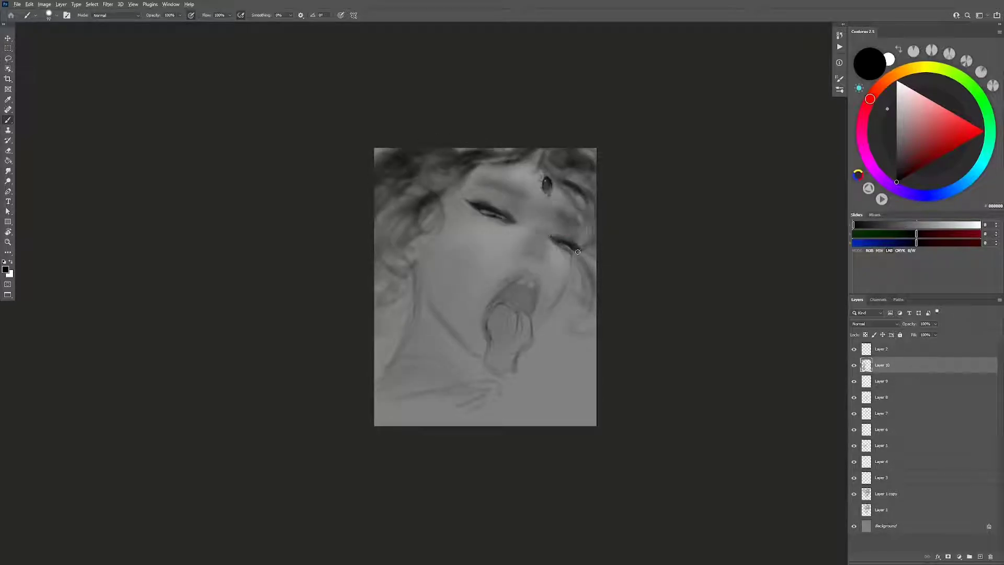
{"action": "mouse_move", "coordinate": [551, 231]}
{"action": "left_mouse_down"}
{"action": "mouse_move", "coordinate": [575, 254]}
{"action": "mouse_move", "coordinate": [567, 263]}
{"action": "left_mouse_up"}
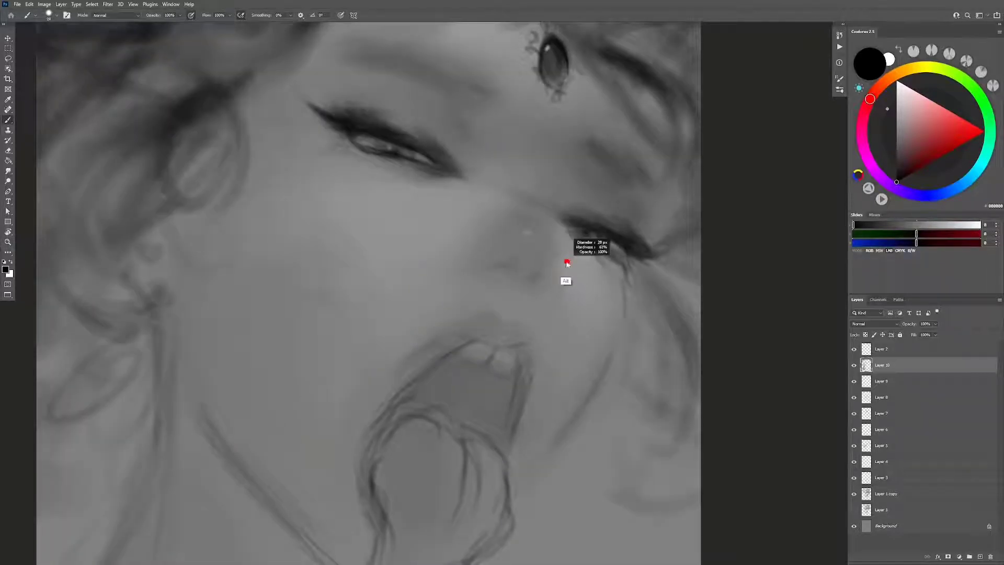
{"action": "left_click", "coordinate": [568, 264], "text": "alt"}
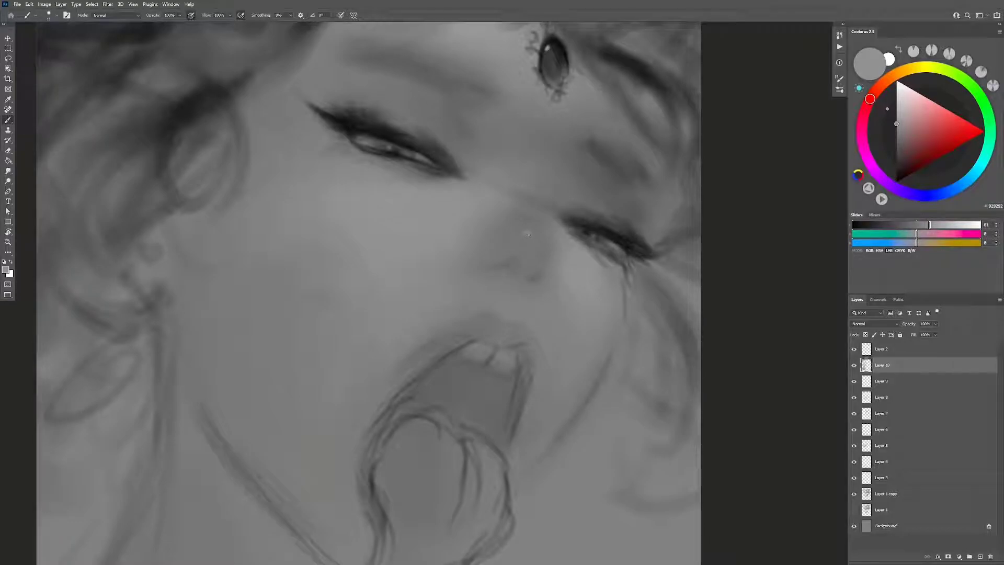
{"action": "key", "text": "z"}
{"action": "scroll", "coordinate": [527, 234], "scroll_direction": "down", "scroll_amount": 6}
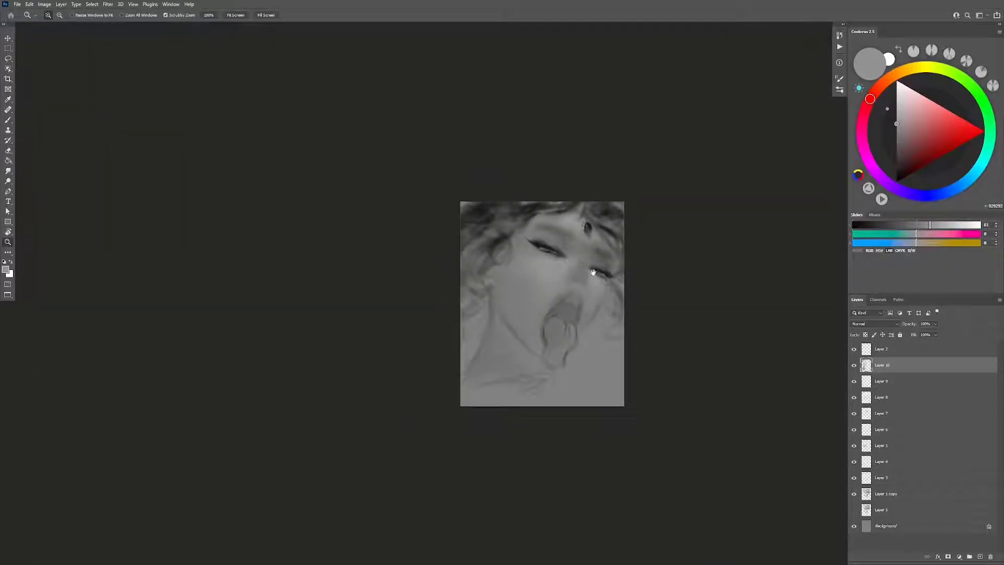
{"action": "scroll", "coordinate": [523, 241], "scroll_direction": "up", "scroll_amount": 3}
Step: Merge the stacked paint layers into Layer 3 copy, duplicate it and hide the original
{"action": "key", "text": "b"}
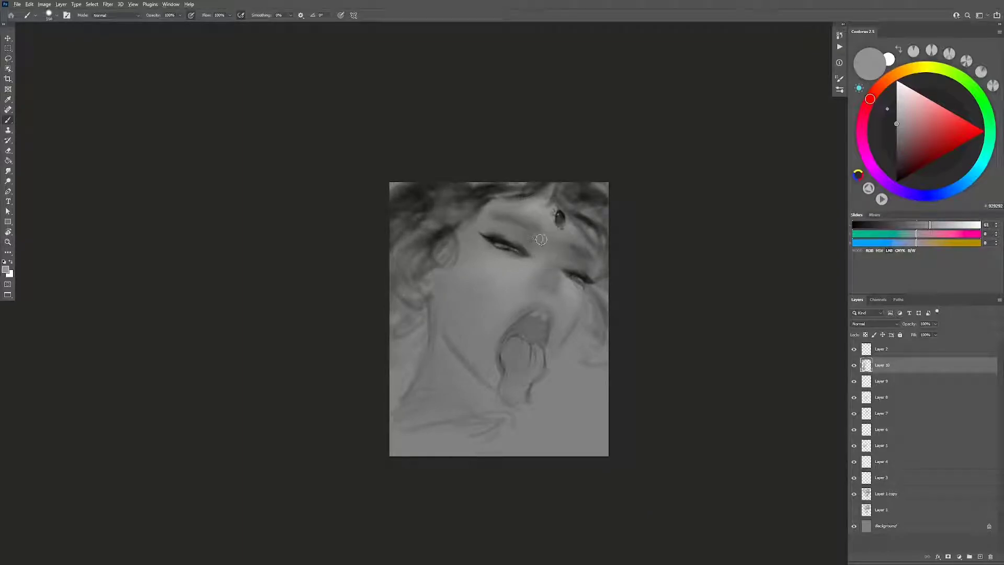
{"action": "left_click", "coordinate": [538, 239], "text": "alt"}
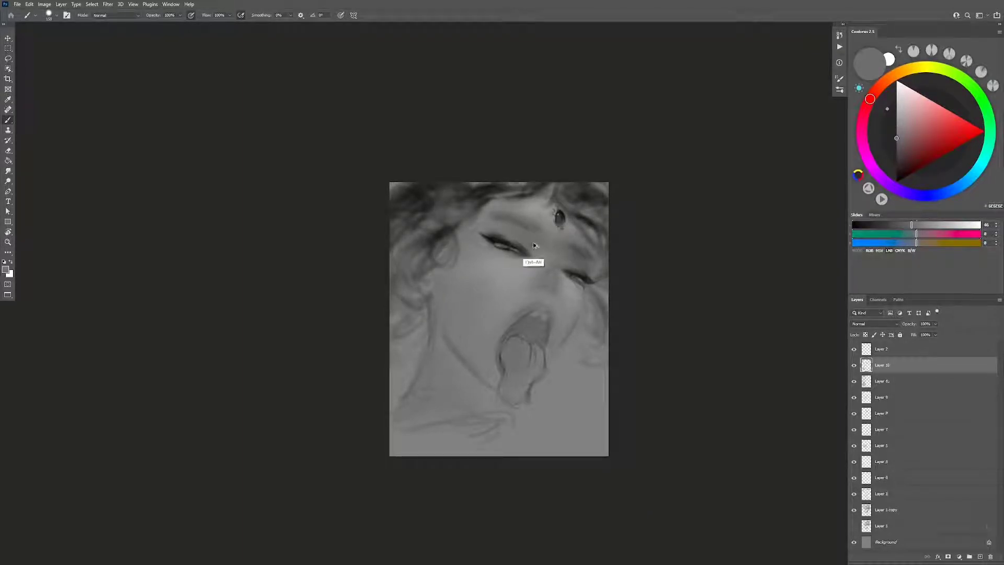
{"action": "left_click", "coordinate": [880, 413], "text": "shift"}
{"action": "key", "text": "ctrl+e"}
{"action": "key", "text": "ctrl+e"}
{"action": "key", "text": "ctrl+e"}
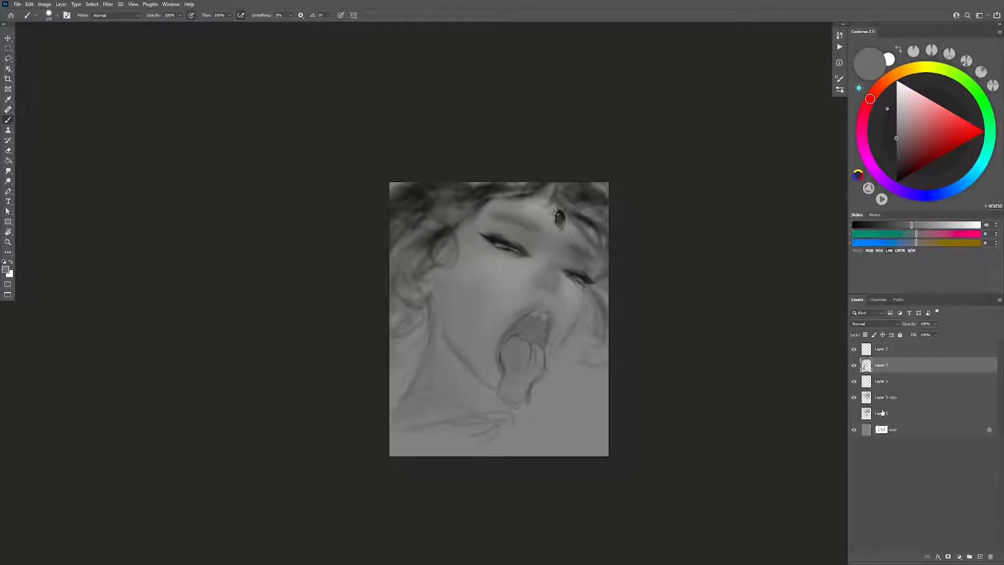
{"action": "key", "text": "ctrl+e"}
{"action": "key", "text": "ctrl+e"}
{"action": "key", "text": "ctrl+e"}
{"action": "key", "text": "ctrl+j"}
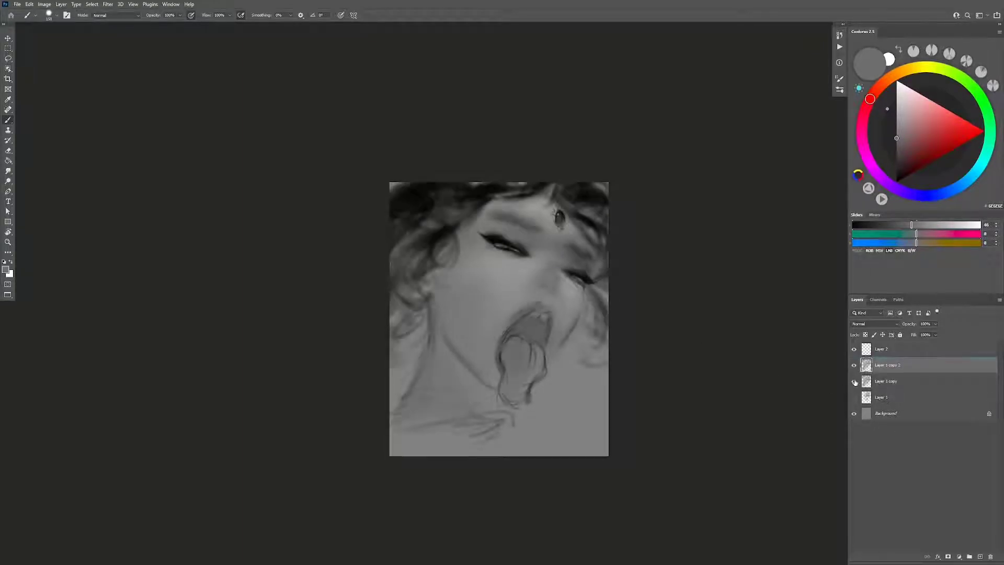
{"action": "left_click", "coordinate": [854, 381]}
Step: Draw a thin black tear line below the left eye with a fine brush
{"action": "key", "text": "h"}
{"action": "left_click", "coordinate": [485, 224], "text": "alt"}
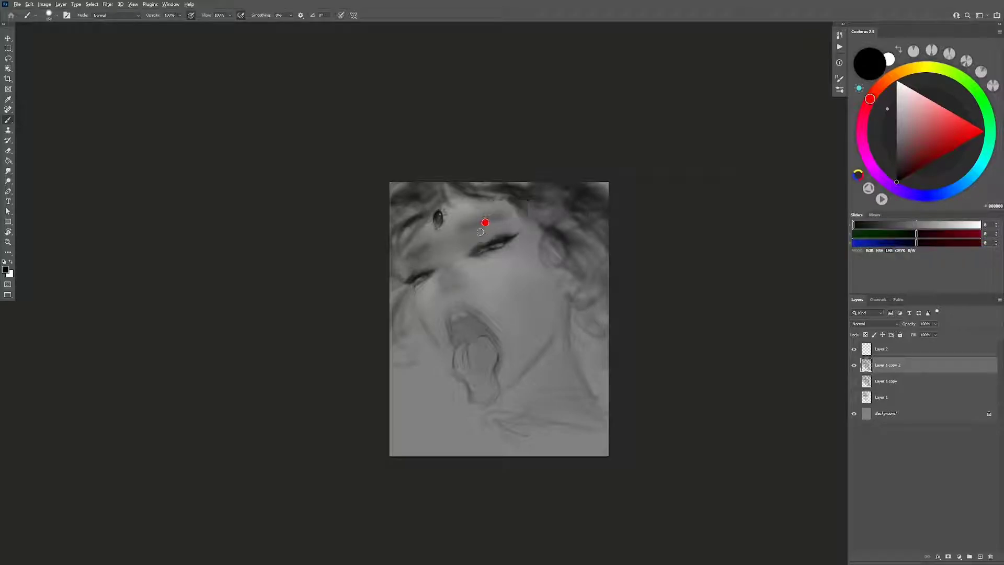
{"action": "left_click_drag", "start_coordinate": [488, 226], "coordinate": [478, 232]}
{"action": "left_click_drag", "start_coordinate": [448, 335], "coordinate": [458, 340]}
{"action": "left_click_drag", "start_coordinate": [412, 289], "coordinate": [415, 306]}
Step: Sample several light skin greys from the face, mirroring the canvas to compare
{"action": "left_click", "coordinate": [420, 296], "text": "alt"}
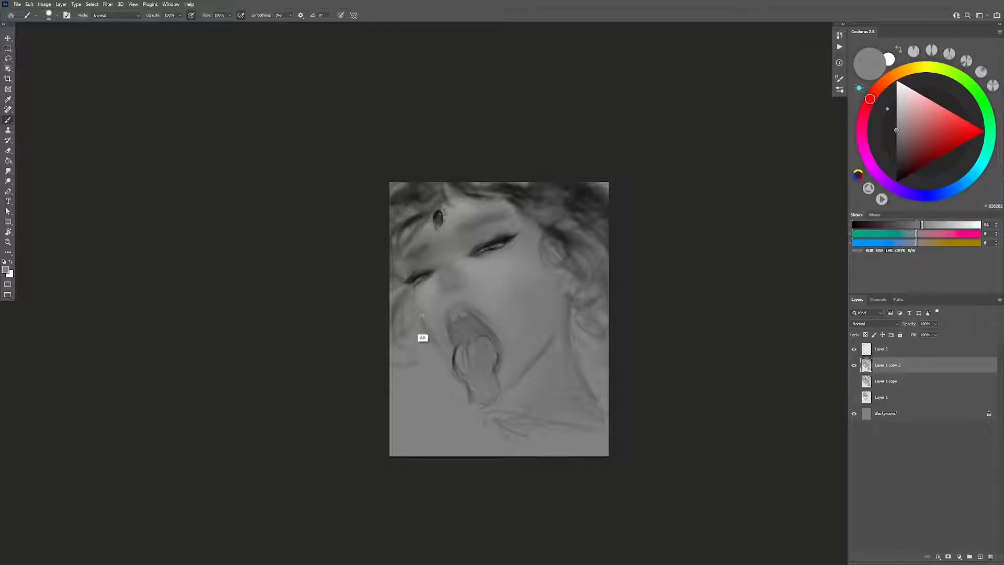
{"action": "left_click", "coordinate": [421, 316], "text": "alt"}
{"action": "left_click", "coordinate": [430, 321], "text": "alt"}
{"action": "key", "text": "h"}
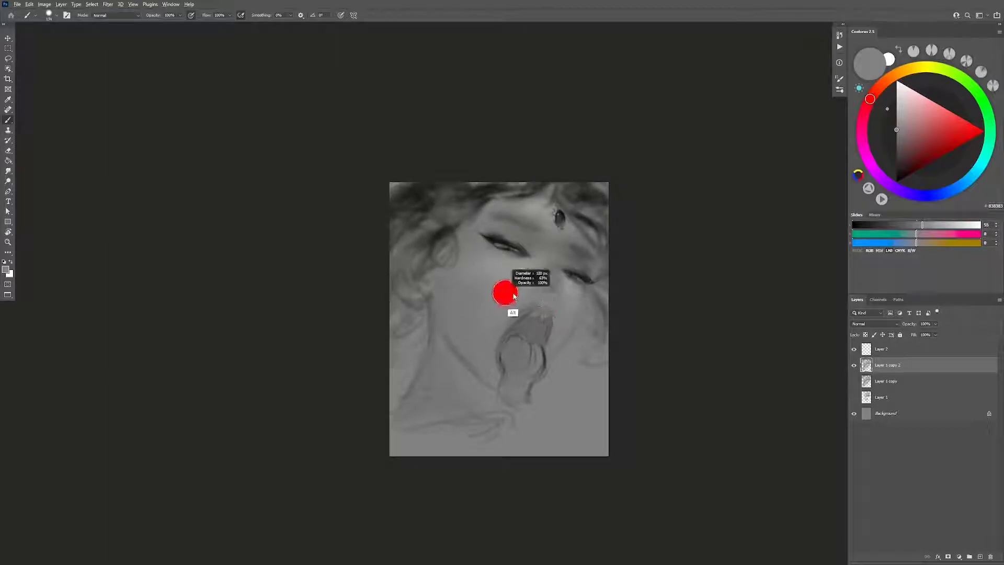
{"action": "left_click", "coordinate": [518, 279], "text": "alt"}
{"action": "key", "text": "h"}
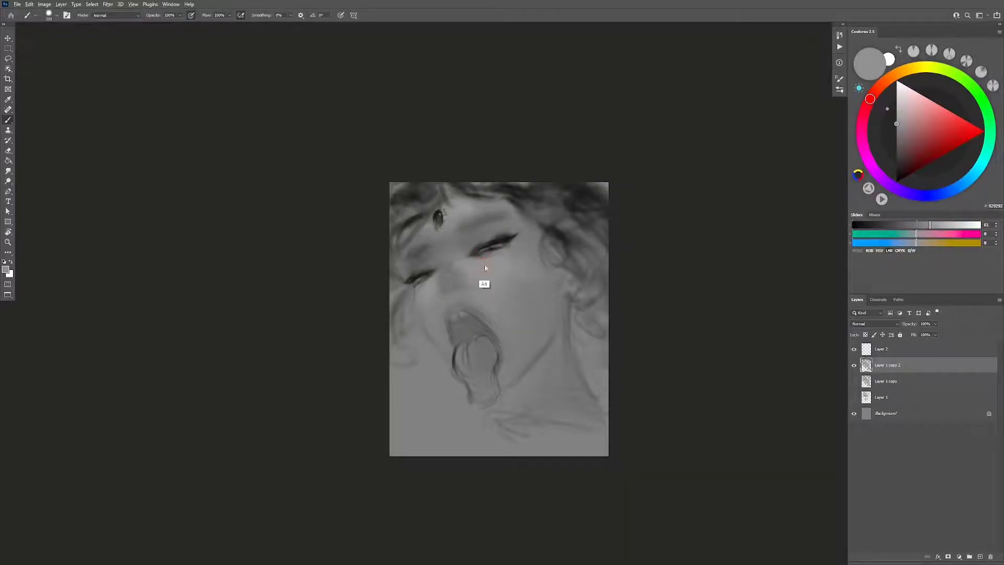
{"action": "left_click", "coordinate": [482, 265], "text": "alt"}
Step: Duplicate Layer 1 copy 2, hide it and add a new empty Layer 3
{"action": "key", "text": "ctrl+j"}
{"action": "left_click", "coordinate": [854, 381]}
{"action": "key", "text": "ctrl+shift+alt+n"}
Step: Lighten the upper lip area with a broad light grey brush
{"action": "left_click", "coordinate": [934, 228]}
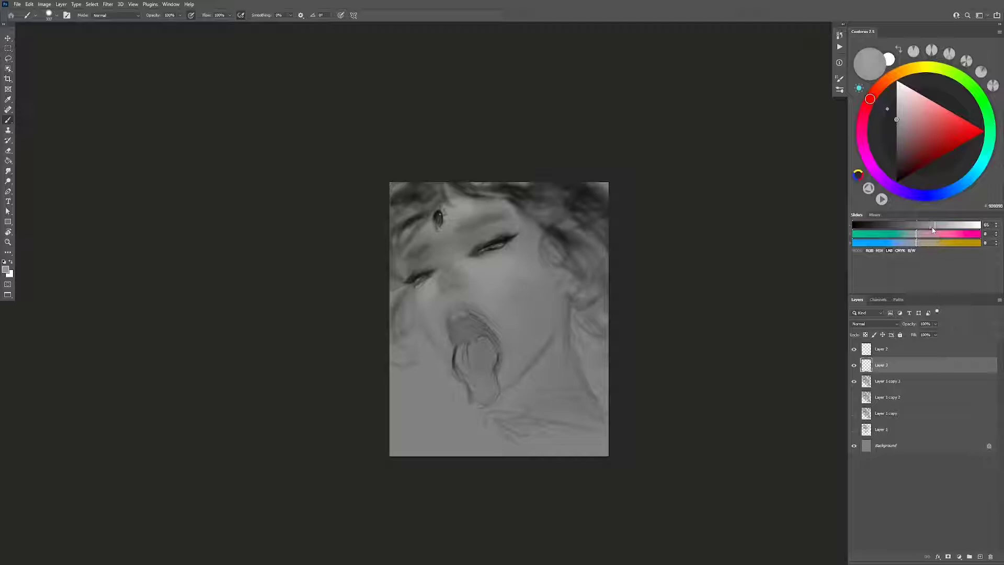
{"action": "left_click_drag", "start_coordinate": [440, 280], "coordinate": [426, 280]}
{"action": "left_click_drag", "start_coordinate": [478, 265], "coordinate": [489, 267]}
{"action": "mouse_move", "coordinate": [486, 293]}
{"action": "left_mouse_down"}
{"action": "mouse_move", "coordinate": [501, 321]}
{"action": "mouse_move", "coordinate": [535, 294]}
{"action": "left_mouse_up"}
{"action": "key", "text": "h"}
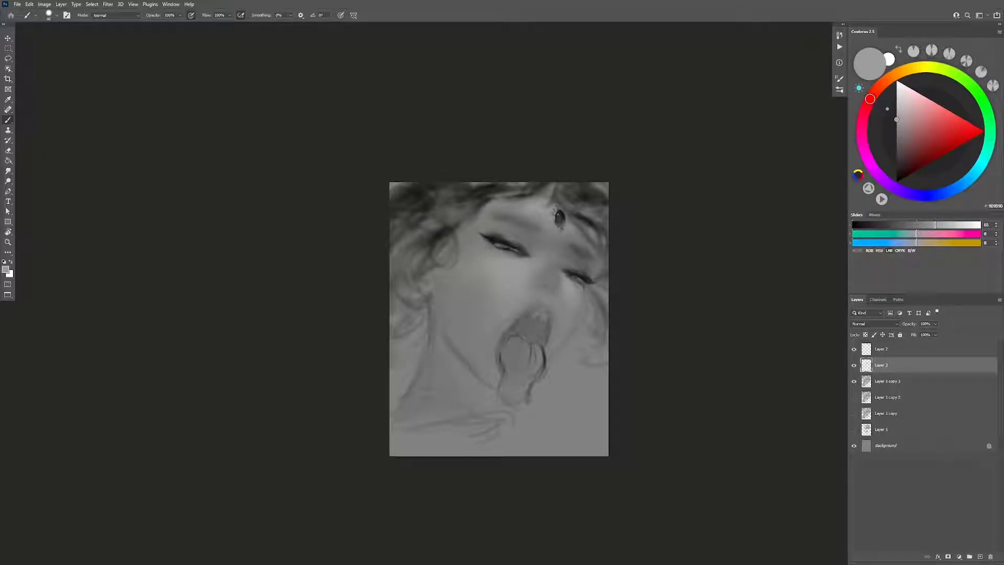
Step: Darken the tongue's left outline and sample new greys from the painting
{"action": "left_click_drag", "start_coordinate": [518, 314], "coordinate": [520, 320]}
{"action": "left_click_drag", "start_coordinate": [502, 340], "coordinate": [499, 358]}
{"action": "left_click_drag", "start_coordinate": [502, 302], "coordinate": [510, 304]}
{"action": "left_click", "coordinate": [493, 296], "text": "alt"}
{"action": "left_click", "coordinate": [474, 350], "text": "alt"}
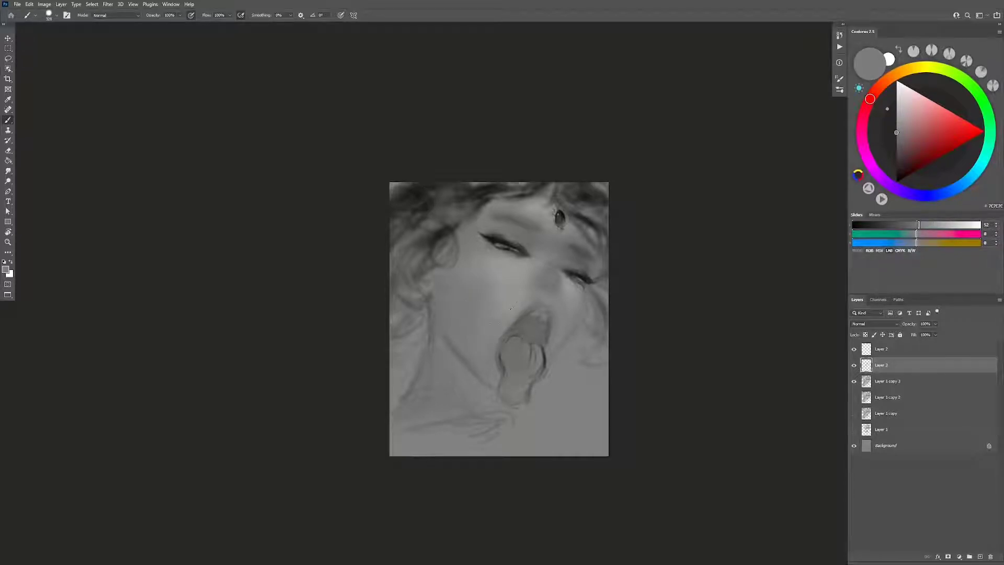
{"action": "left_click", "coordinate": [477, 350], "text": "alt"}
Step: Add Layers 4 and 5, switch to black and resize the brush to about 127 px
{"action": "key", "text": "ctrl+shift+alt+n"}
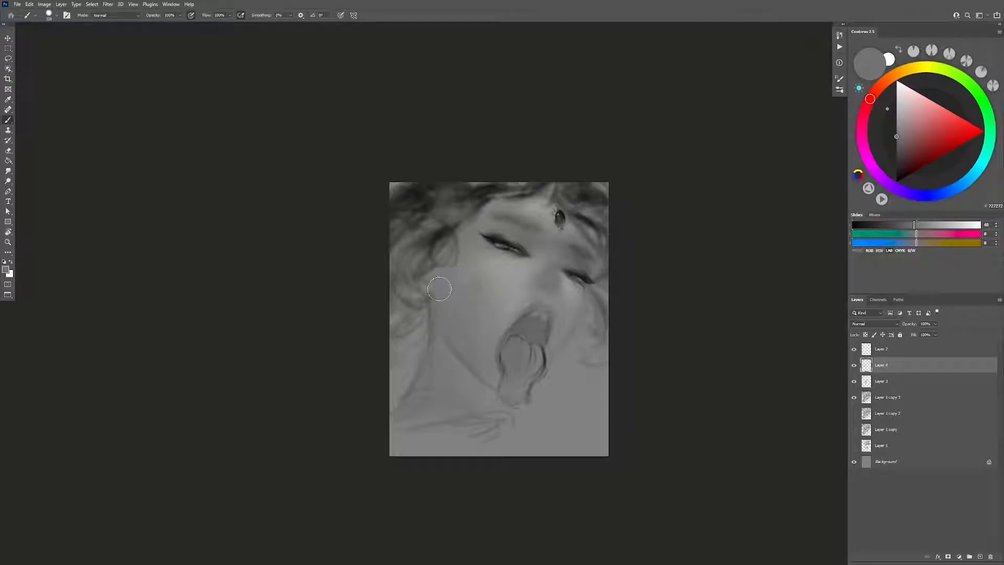
{"action": "key", "text": "ctrl+shift+alt+n"}
{"action": "key", "text": "d"}
{"action": "right_click", "coordinate": [482, 260], "text": "alt"}
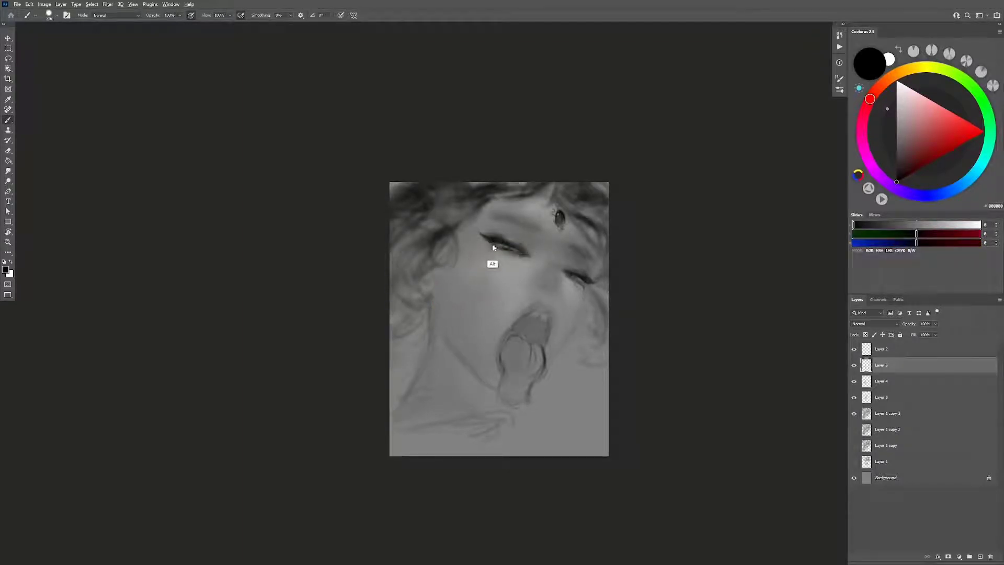
{"action": "right_click", "coordinate": [516, 235], "text": "alt"}
{"action": "left_click_drag", "start_coordinate": [523, 230], "coordinate": [523, 241]}
Step: Darken the upper mouth with a small black brush, then add Layer 6 with a light skin grey
{"action": "key", "text": "ctrl+shift+h"}
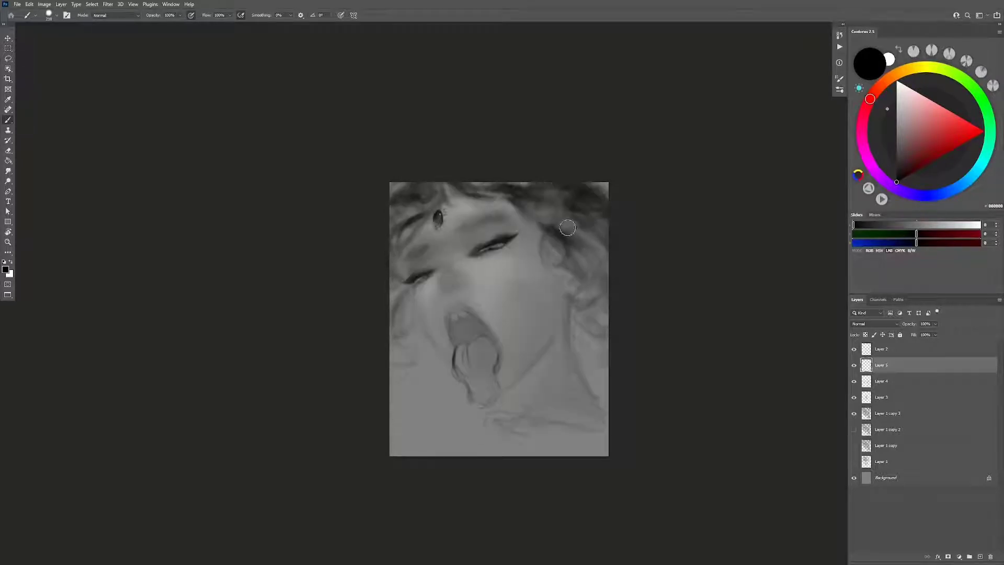
{"action": "key", "text": "ctrl+shift+h"}
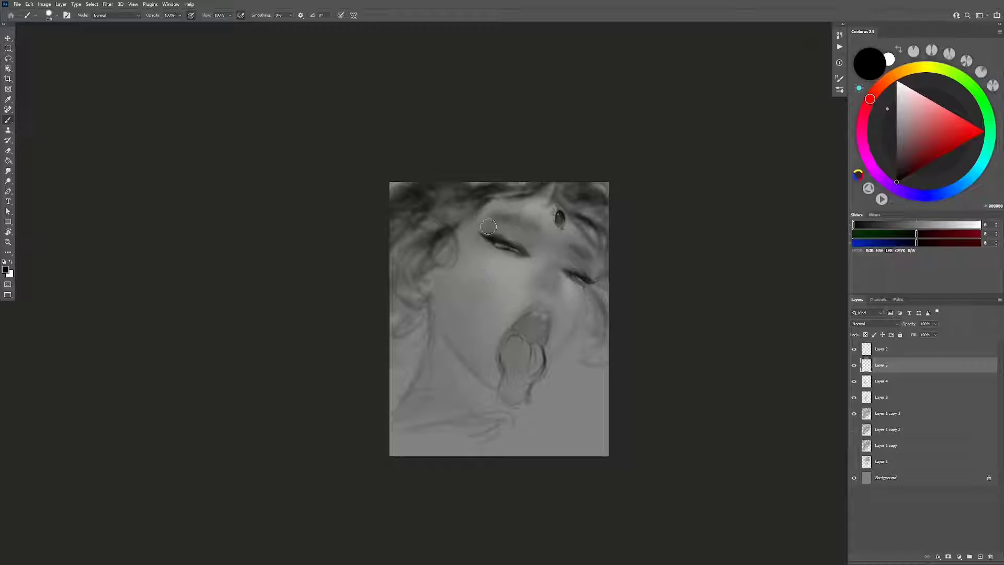
{"action": "key", "text": "ctrl+shift+h"}
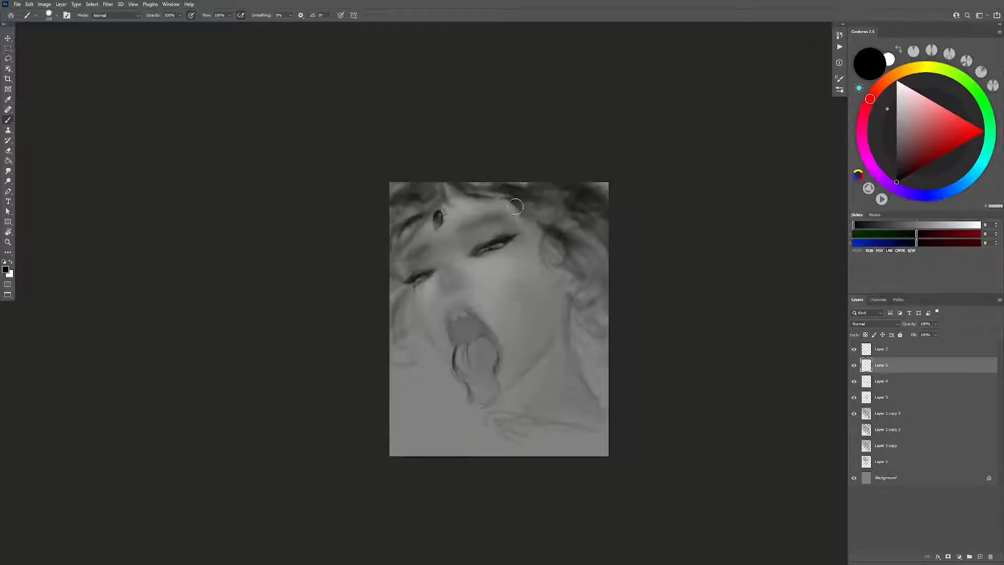
{"action": "key", "text": "bracketleft"}
{"action": "key", "text": "bracketleft"}
{"action": "key", "text": "bracketleft"}
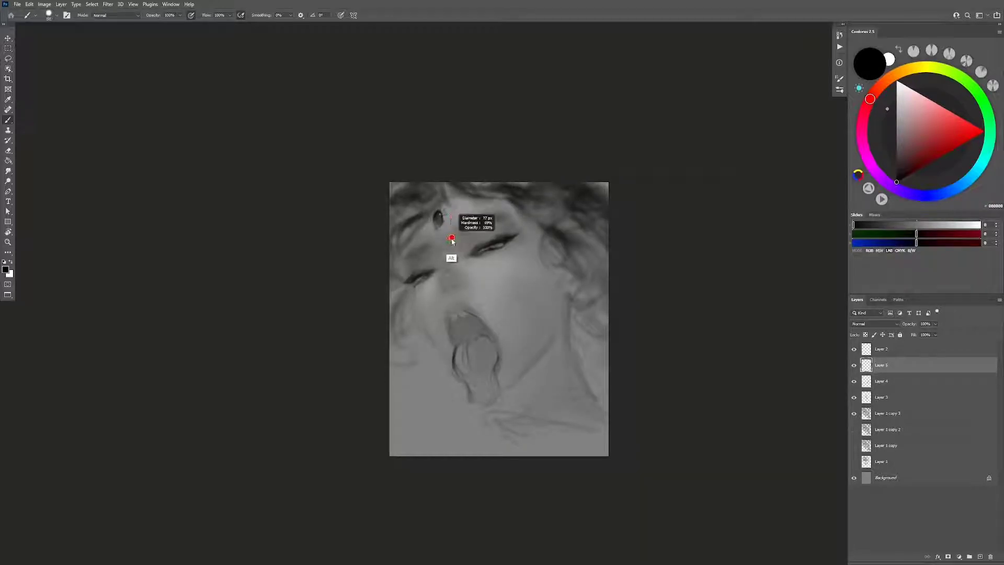
{"action": "left_click_drag", "start_coordinate": [460, 314], "coordinate": [456, 328]}
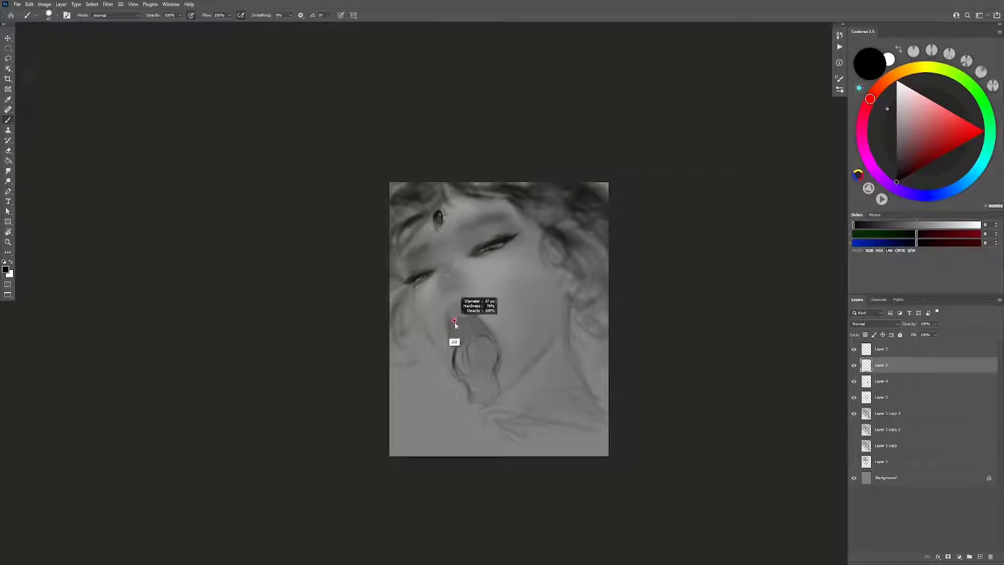
{"action": "left_click", "coordinate": [456, 328], "text": "alt"}
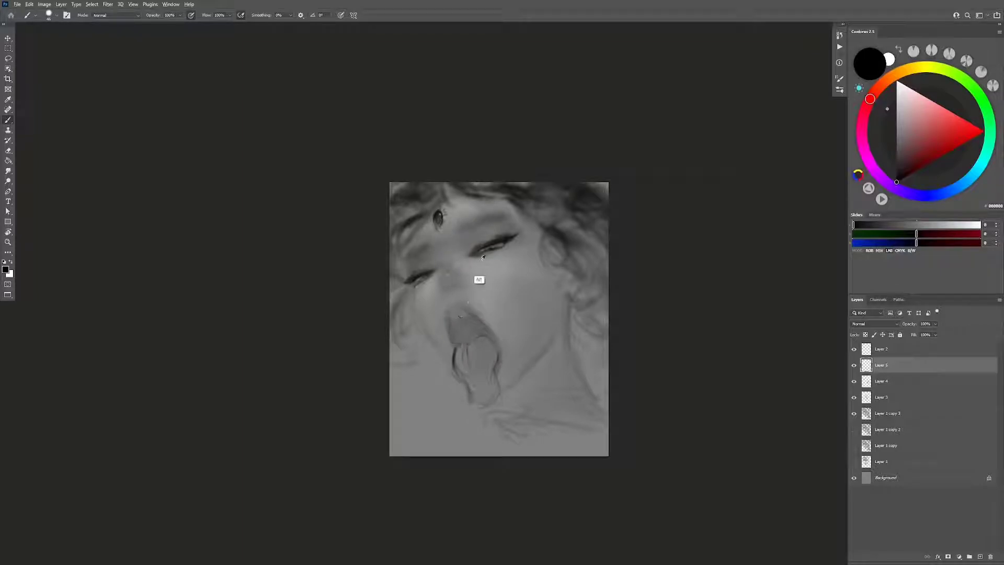
{"action": "key", "text": "ctrl+shift+alt+n"}
{"action": "left_click", "coordinate": [468, 277], "text": "alt"}
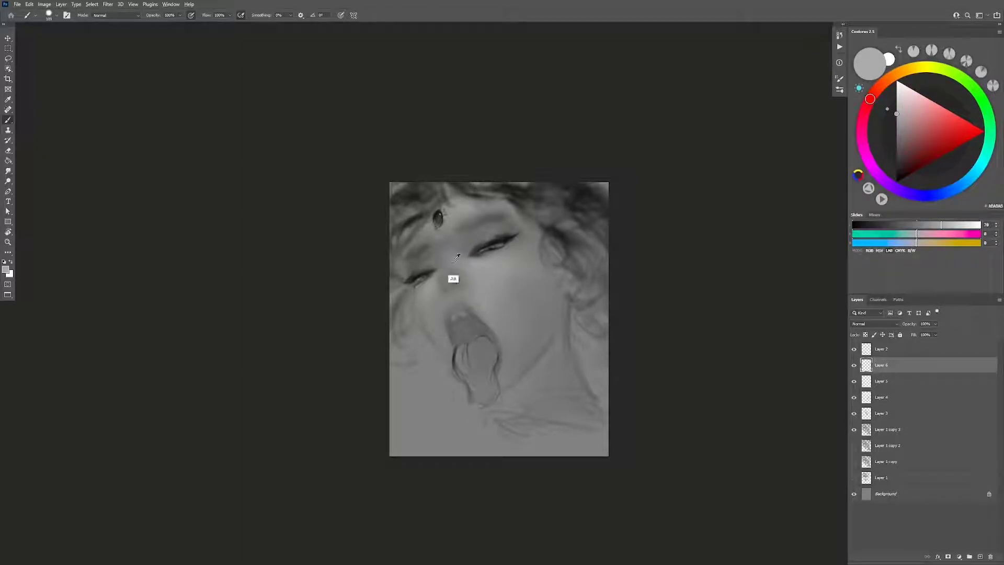
Step: Soften the tones around the nose and between the eyes with a larger brush
{"action": "key", "text": "bracketright"}
{"action": "key", "text": "bracketright"}
{"action": "key", "text": "bracketright"}
{"action": "left_click_drag", "start_coordinate": [442, 266], "coordinate": [458, 275]}
{"action": "left_click_drag", "start_coordinate": [479, 292], "coordinate": [451, 291]}
{"action": "key", "text": "ctrl"}
{"action": "key", "text": "h"}
Step: Resize the brush from about 147 px down to 69 px and back up to 82 px
{"action": "left_click_drag", "start_coordinate": [538, 269], "coordinate": [523, 264]}
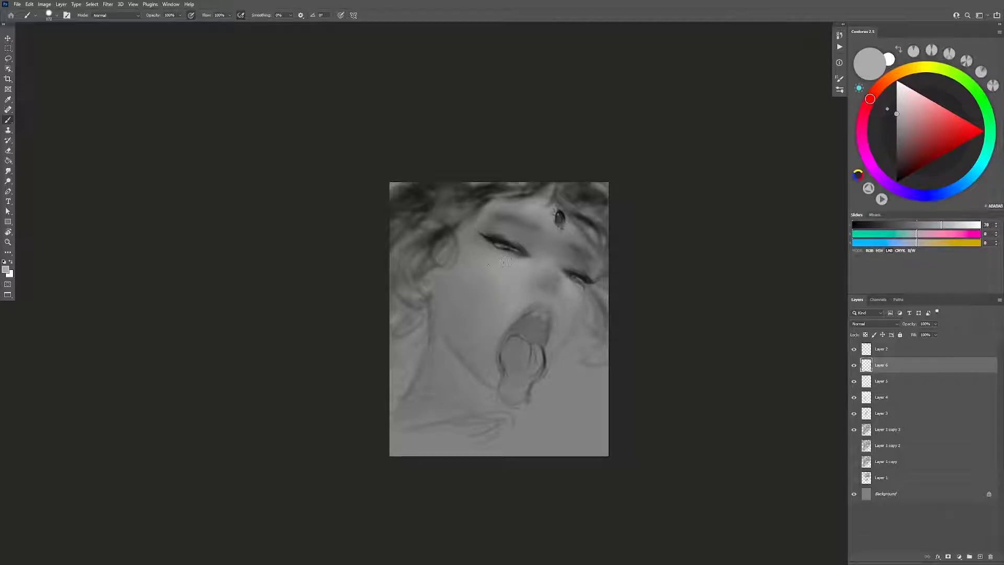
{"action": "left_click_drag", "start_coordinate": [497, 263], "coordinate": [520, 269]}
{"action": "left_click_drag", "start_coordinate": [518, 207], "coordinate": [501, 207]}
{"action": "left_click_drag", "start_coordinate": [521, 210], "coordinate": [543, 210]}
{"action": "key", "text": "ctrl"}
Step: Mirror the canvas, add new Layer 7 and reset the colours to black and white
{"action": "key", "text": "h"}
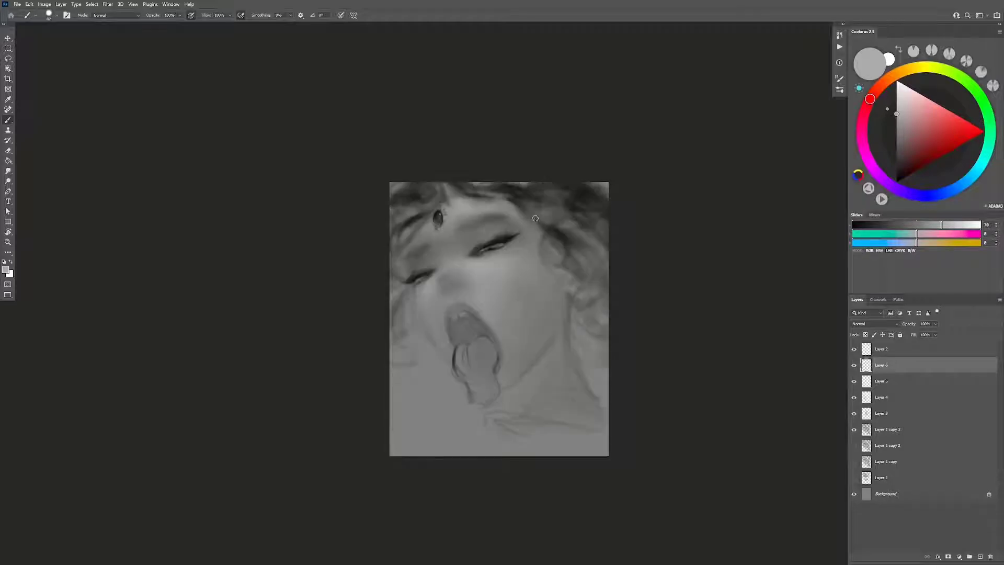
{"action": "key", "text": "ctrl+alt+shift+n"}
{"action": "key", "text": "d"}
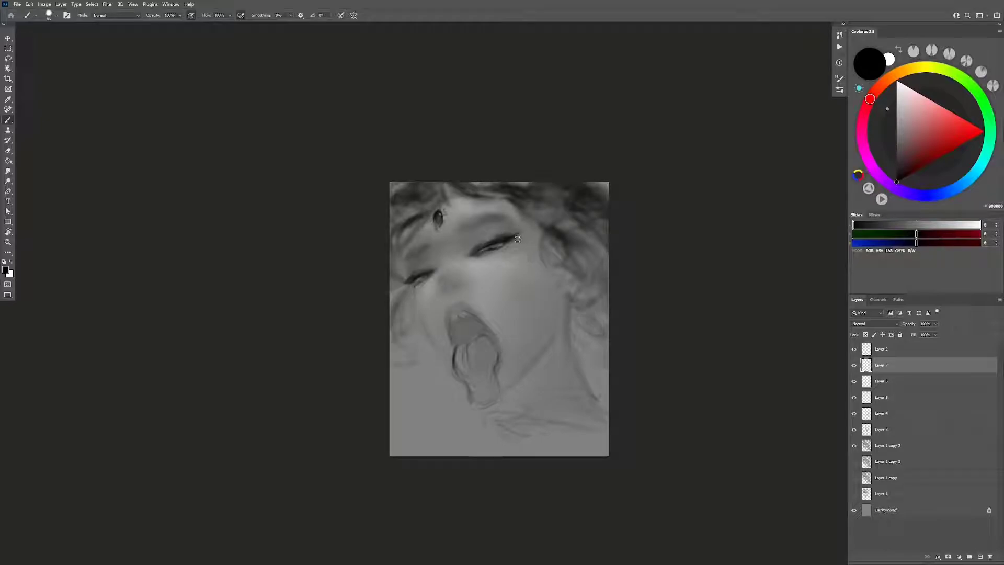
Step: Darken the shading around the eye, the left cheek, and the hair at the forehead, left edge and top
{"action": "left_click_drag", "start_coordinate": [512, 230], "coordinate": [523, 228]}
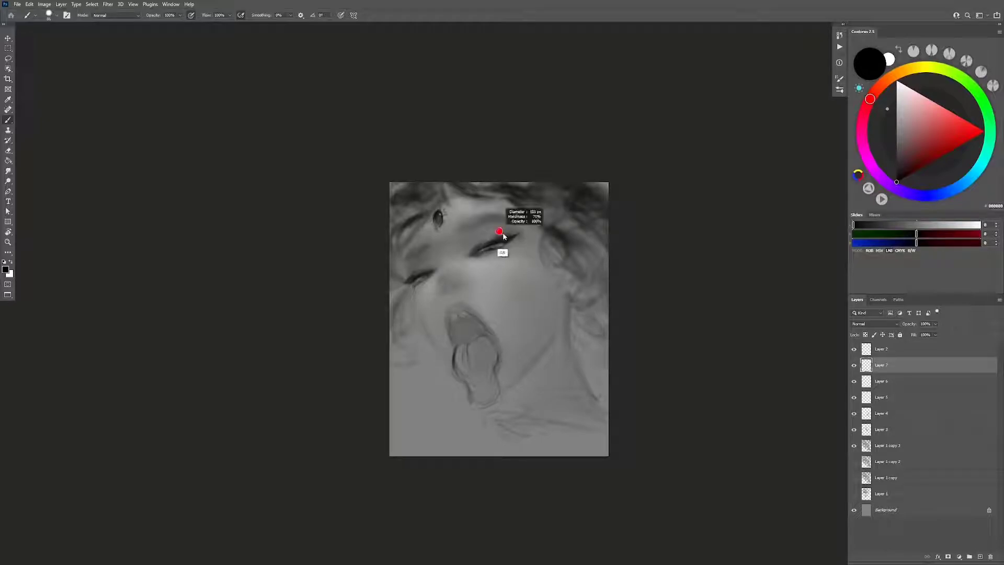
{"action": "mouse_move", "coordinate": [410, 278]}
{"action": "left_mouse_down"}
{"action": "mouse_move", "coordinate": [398, 260]}
{"action": "mouse_move", "coordinate": [405, 274]}
{"action": "mouse_move", "coordinate": [408, 249]}
{"action": "left_mouse_up"}
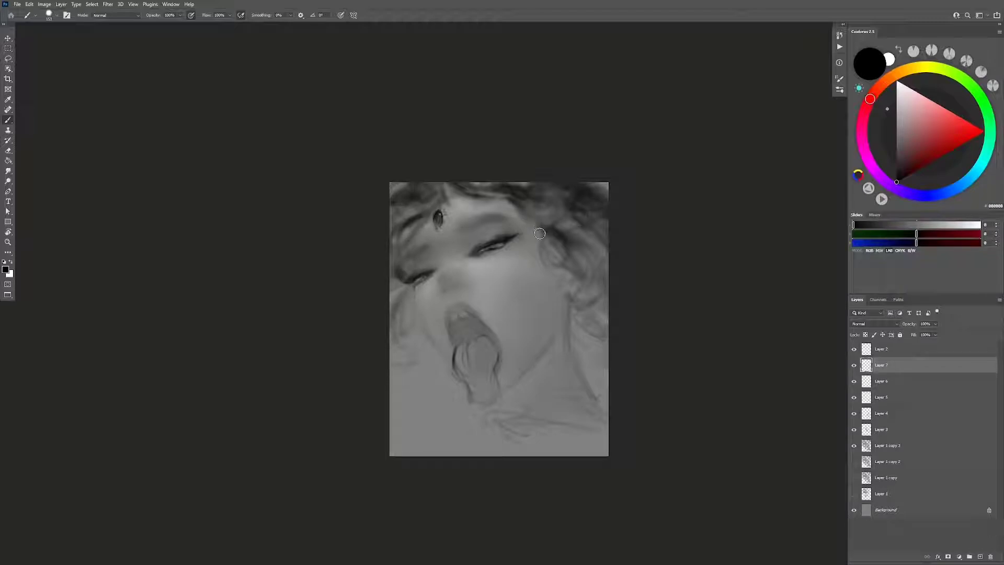
{"action": "left_click_drag", "start_coordinate": [555, 246], "coordinate": [556, 246]}
{"action": "mouse_move", "coordinate": [411, 223]}
{"action": "left_mouse_down"}
{"action": "mouse_move", "coordinate": [423, 214]}
{"action": "mouse_move", "coordinate": [415, 224]}
{"action": "left_mouse_up"}
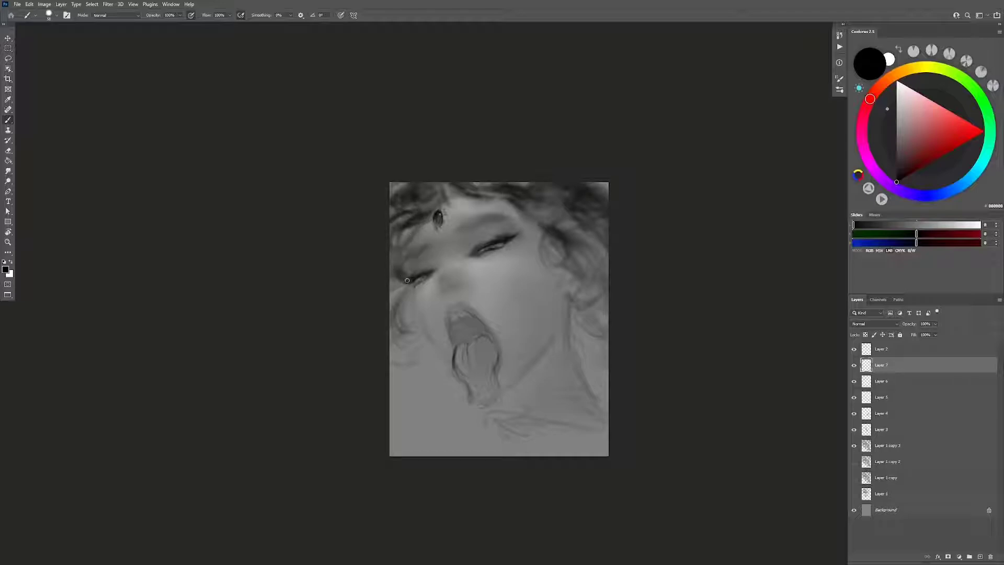
{"action": "left_click_drag", "start_coordinate": [394, 285], "coordinate": [408, 282]}
{"action": "mouse_move", "coordinate": [400, 369]}
{"action": "left_mouse_down"}
{"action": "mouse_move", "coordinate": [434, 358]}
{"action": "mouse_move", "coordinate": [381, 359]}
{"action": "mouse_move", "coordinate": [398, 290]}
{"action": "mouse_move", "coordinate": [417, 348]}
{"action": "left_mouse_up"}
{"action": "left_click_drag", "start_coordinate": [591, 182], "coordinate": [629, 220]}
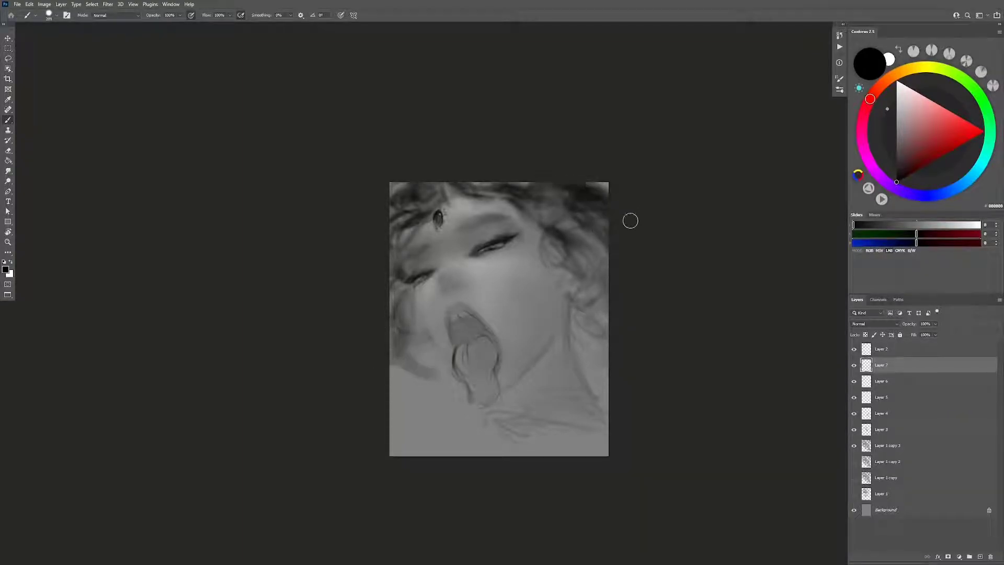
{"action": "mouse_move", "coordinate": [381, 247]}
{"action": "left_mouse_down"}
{"action": "mouse_move", "coordinate": [424, 201]}
{"action": "mouse_move", "coordinate": [382, 233]}
{"action": "mouse_move", "coordinate": [397, 209]}
{"action": "mouse_move", "coordinate": [450, 189]}
{"action": "left_mouse_up"}
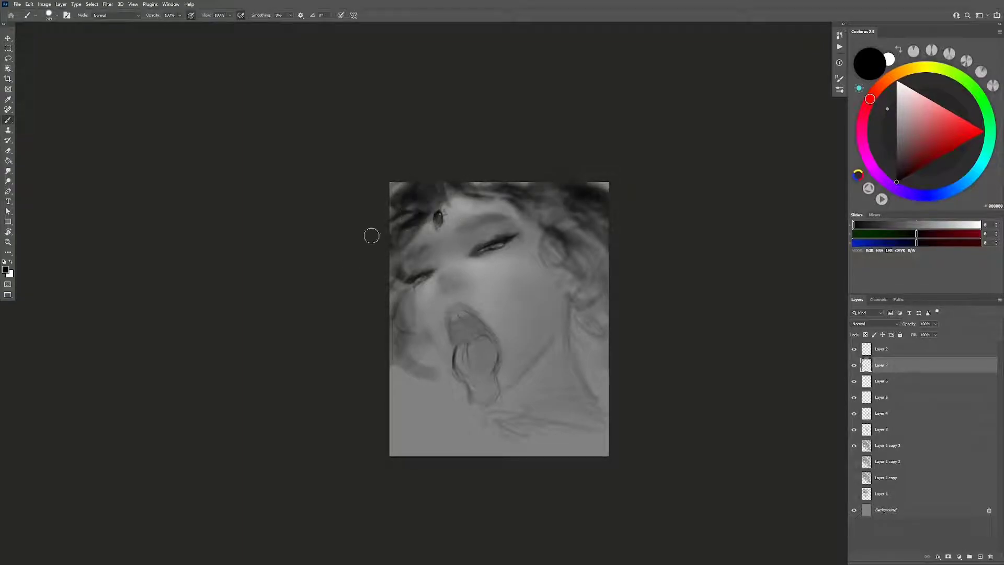
Step: Flip the canvas, shrink the brush to about 53 px and paint black hair strands near the top of the head
{"action": "right_click", "coordinate": [418, 224], "text": "alt"}
{"action": "left_click_drag", "start_coordinate": [420, 223], "coordinate": [415, 226]}
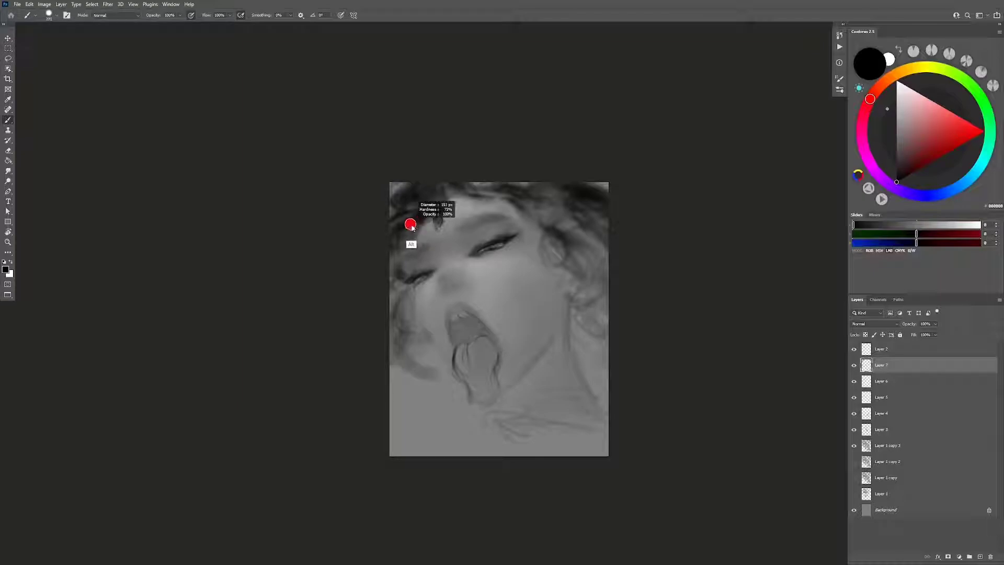
{"action": "left_click", "coordinate": [408, 224], "text": "alt"}
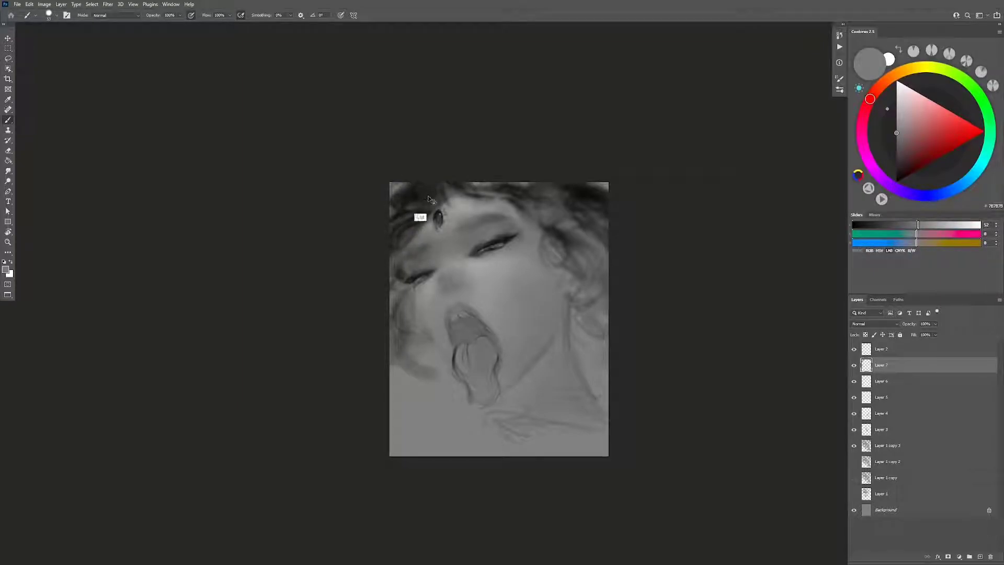
{"action": "key", "text": "h"}
{"action": "right_click", "coordinate": [533, 200], "text": "alt"}
{"action": "left_click", "coordinate": [533, 201], "text": "alt"}
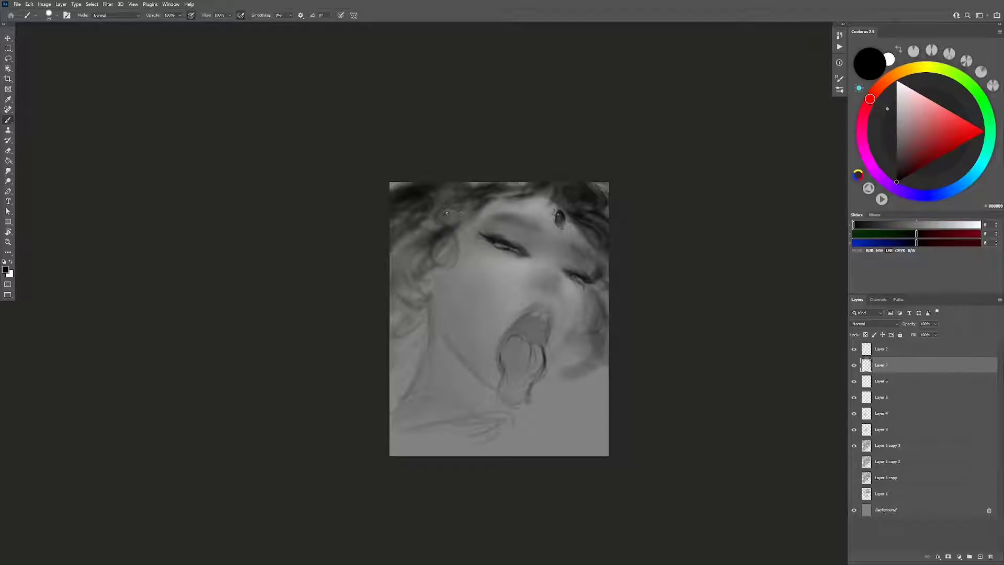
{"action": "mouse_move", "coordinate": [447, 233]}
{"action": "left_mouse_down"}
{"action": "mouse_move", "coordinate": [462, 202]}
{"action": "mouse_move", "coordinate": [486, 192]}
{"action": "mouse_move", "coordinate": [495, 212]}
{"action": "mouse_move", "coordinate": [453, 223]}
{"action": "left_mouse_up"}
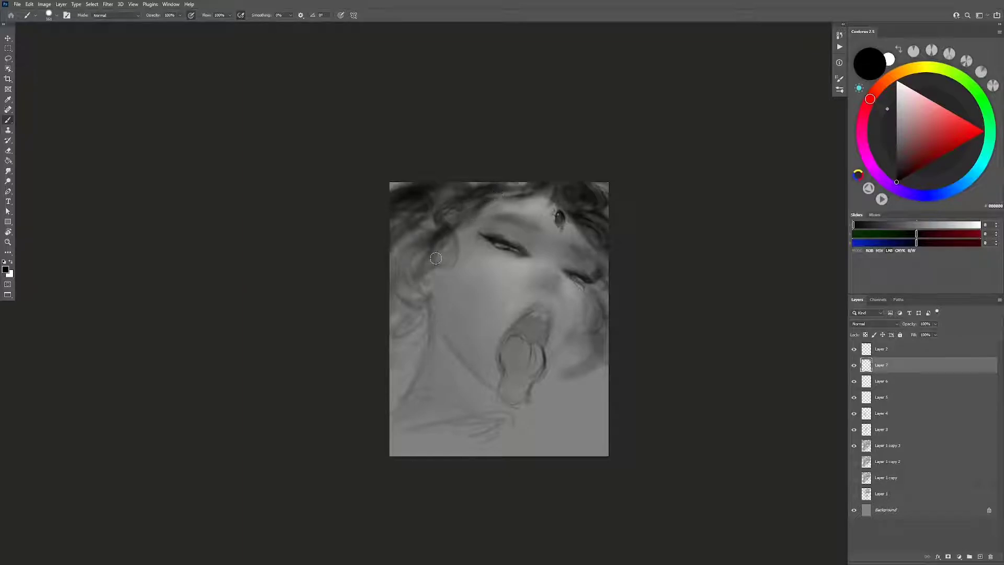
Step: Reduce the brush to about 40 px, pick a light grey and add Layer 8, checking with canvas flips
{"action": "right_click", "coordinate": [482, 209], "text": "alt"}
{"action": "right_click", "coordinate": [484, 213], "text": "alt"}
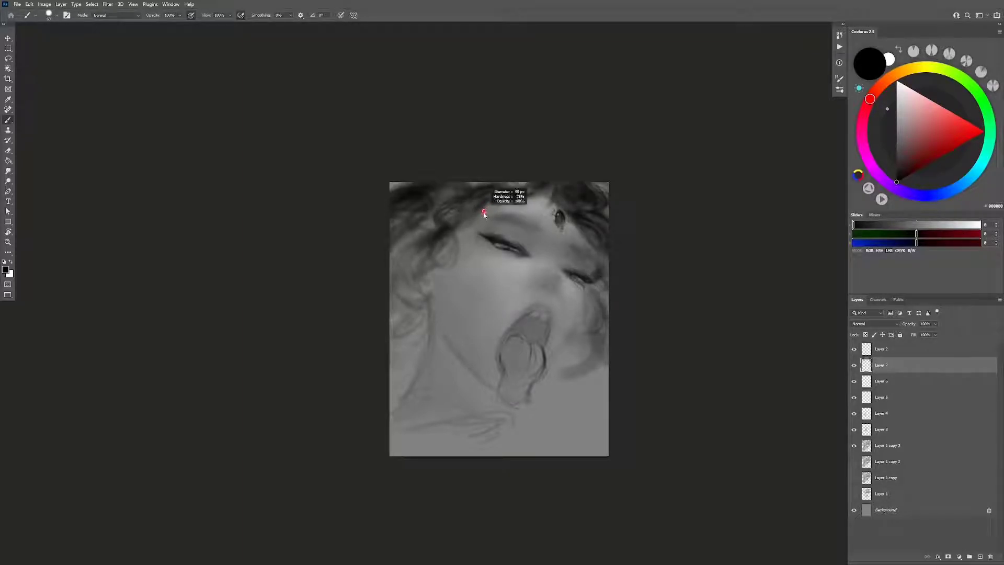
{"action": "right_click", "coordinate": [484, 213], "text": "alt"}
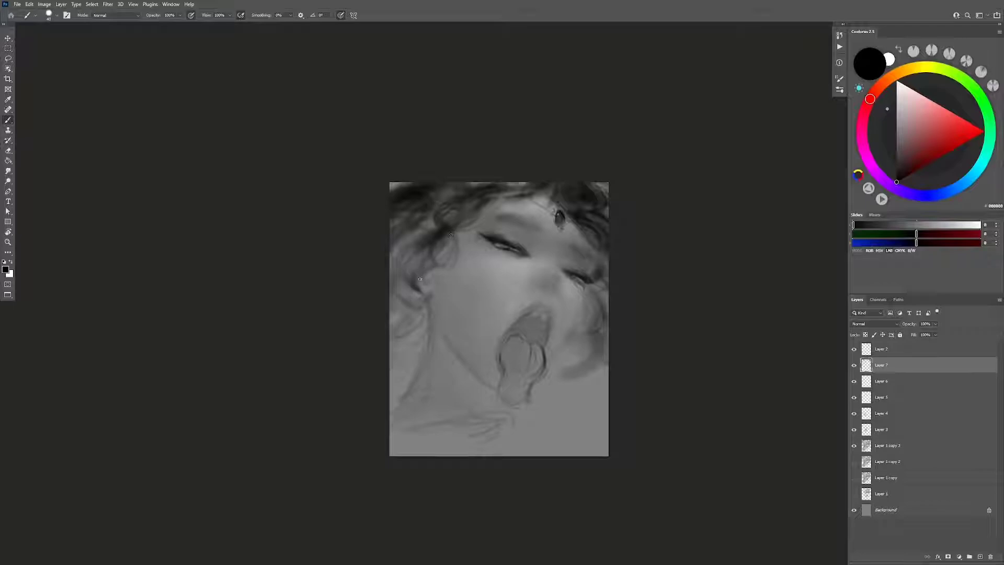
{"action": "key", "text": "h"}
{"action": "left_click_drag", "start_coordinate": [523, 263], "coordinate": [488, 269]}
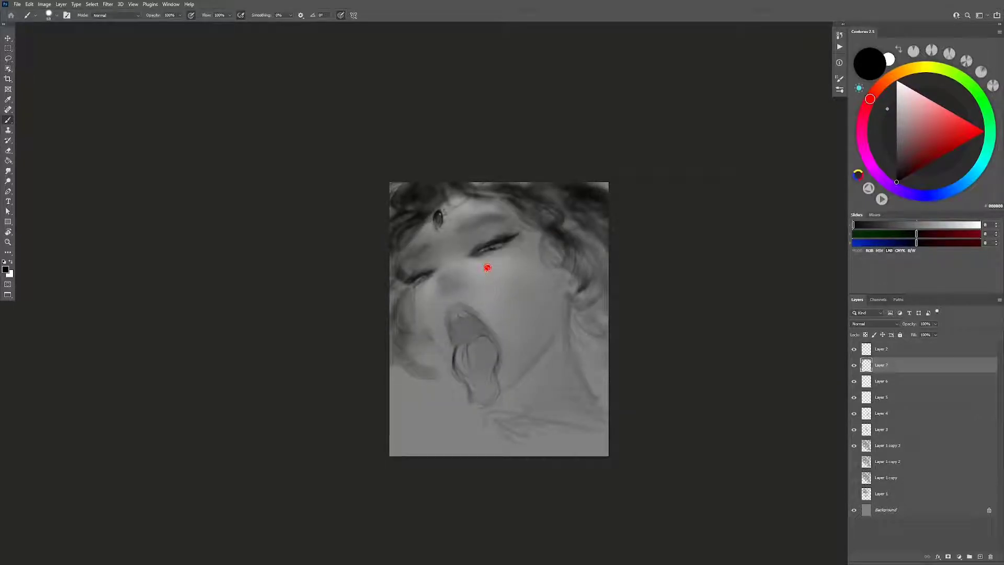
{"action": "left_click", "coordinate": [476, 265], "text": "alt"}
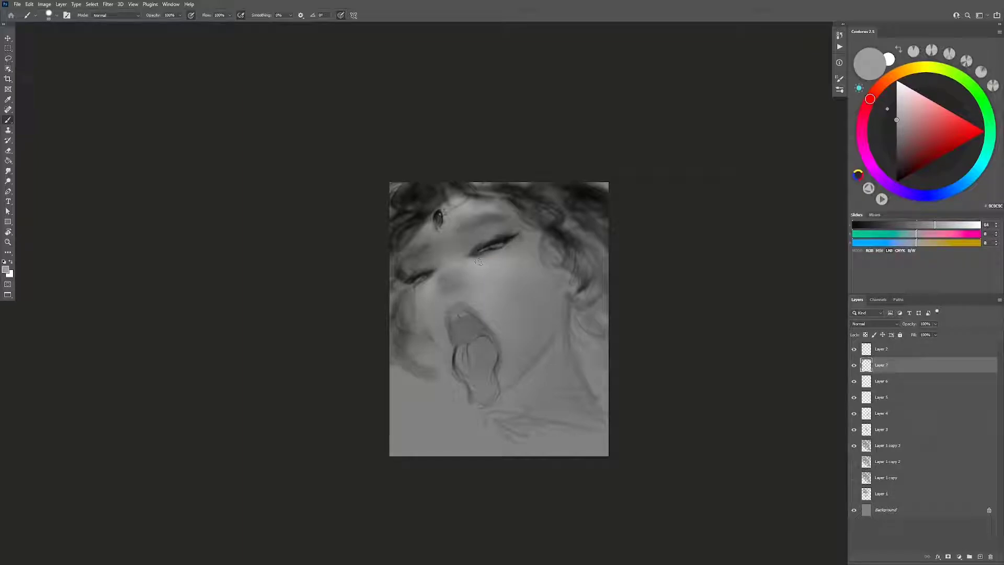
{"action": "key", "text": "ctrl+shift+alt+n"}
{"action": "left_click", "coordinate": [473, 255], "text": "alt"}
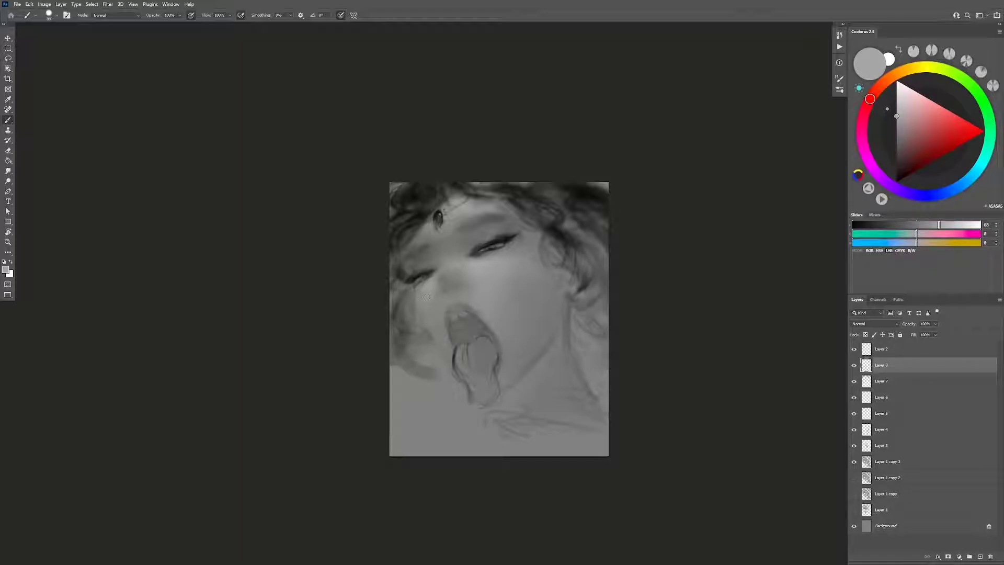
{"action": "key", "text": "h"}
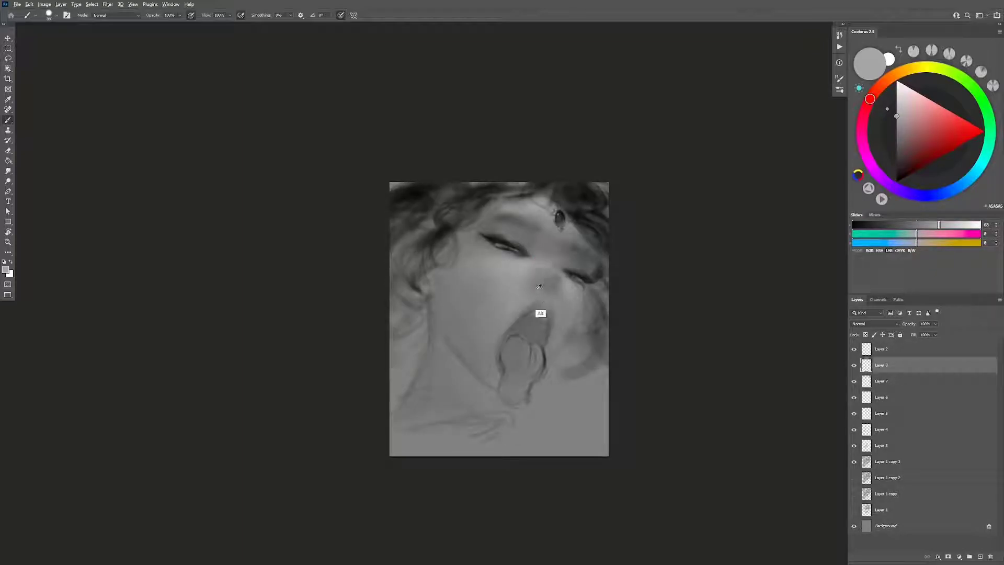
Step: Add Layer 9 and set a brush of about 36 px with a darker grey sampled for the eye
{"action": "scroll", "coordinate": [513, 231], "scroll_direction": "up", "scroll_amount": 5}
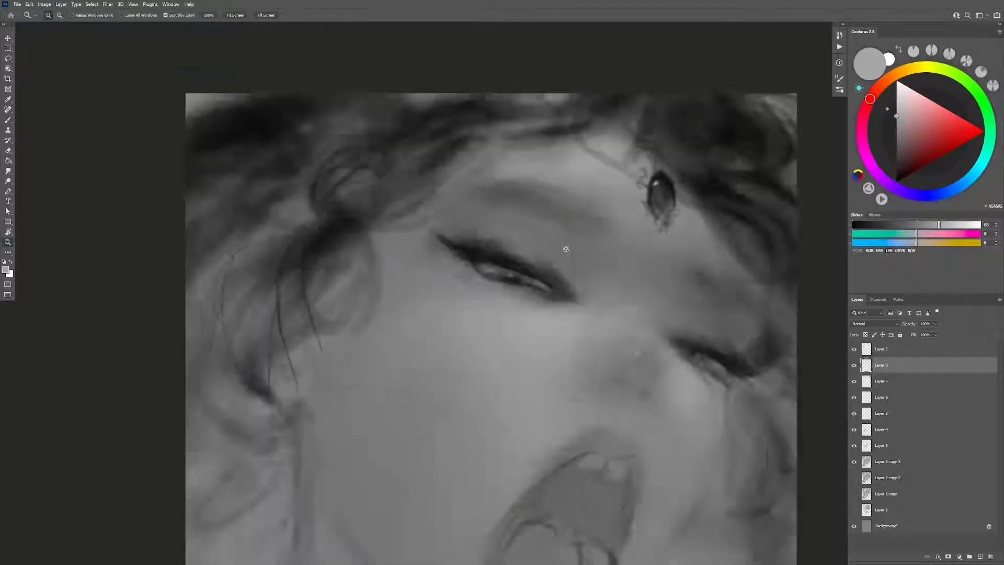
{"action": "key", "text": "ctrl+shift+alt+n"}
{"action": "left_click_drag", "start_coordinate": [517, 258], "coordinate": [511, 259]}
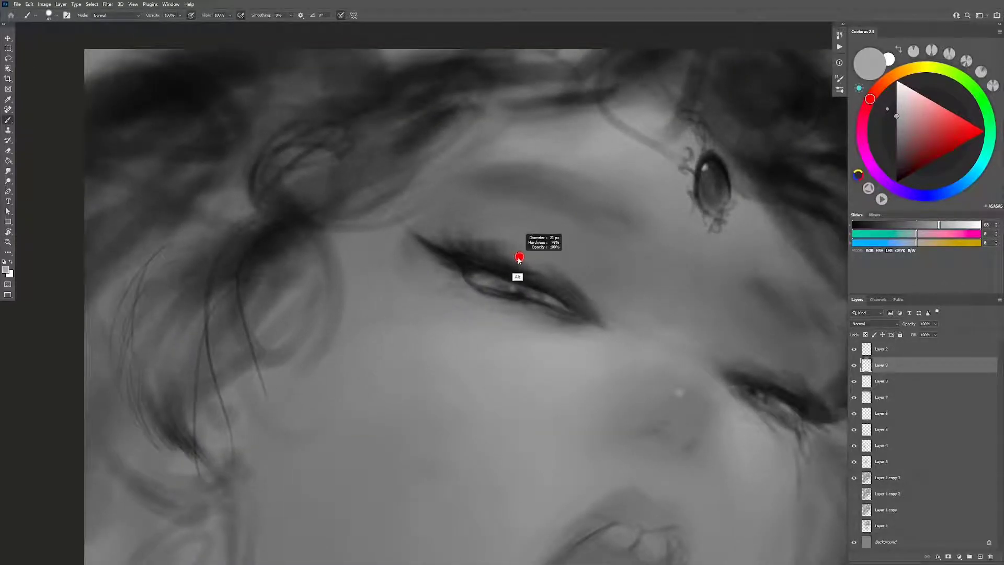
{"action": "left_click", "coordinate": [506, 260], "text": "alt"}
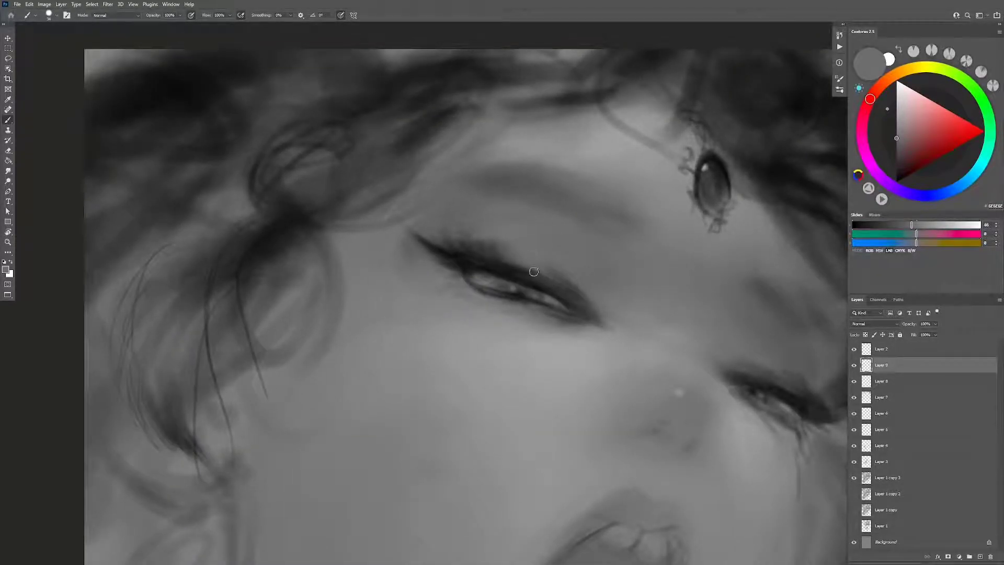
{"action": "key", "text": "["}
{"action": "key", "text": "["}
{"action": "key", "text": "z"}
{"action": "left_click_drag", "start_coordinate": [734, 360], "coordinate": [654, 371]}
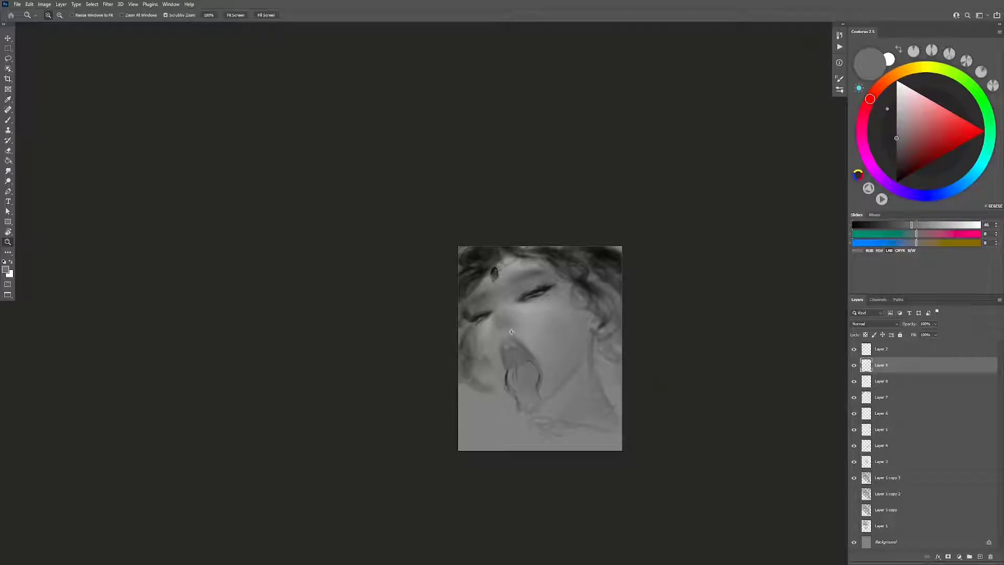
Step: Zoom in on the nose, add Layer 10, and dab the first dark nostril in black
{"action": "left_click_drag", "start_coordinate": [503, 331], "coordinate": [554, 331]}
{"action": "key", "text": "ctrl+shift+alt+n"}
{"action": "key", "text": "d"}
{"action": "key", "text": "b"}
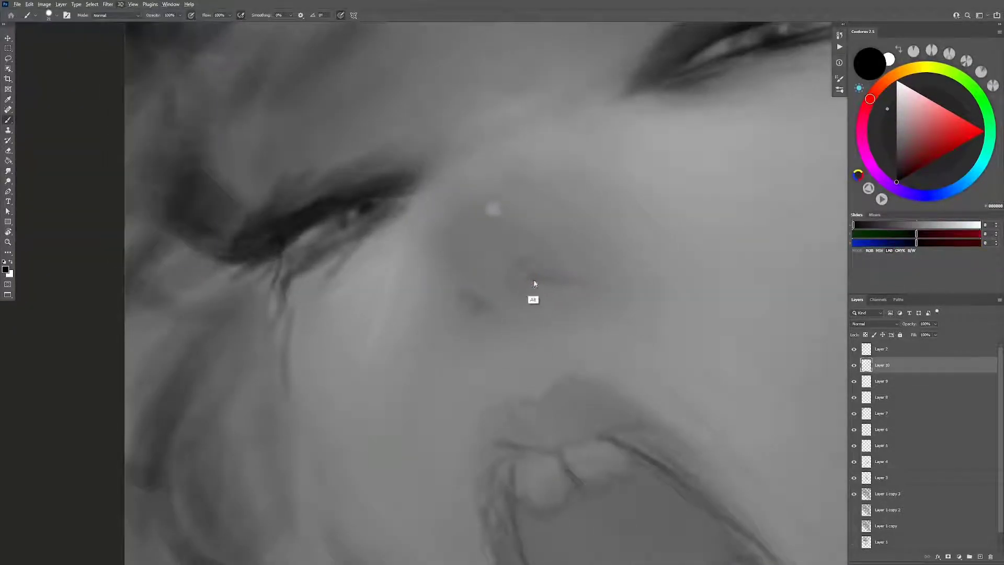
{"action": "left_click", "coordinate": [533, 280], "text": "alt"}
{"action": "key", "text": "s"}
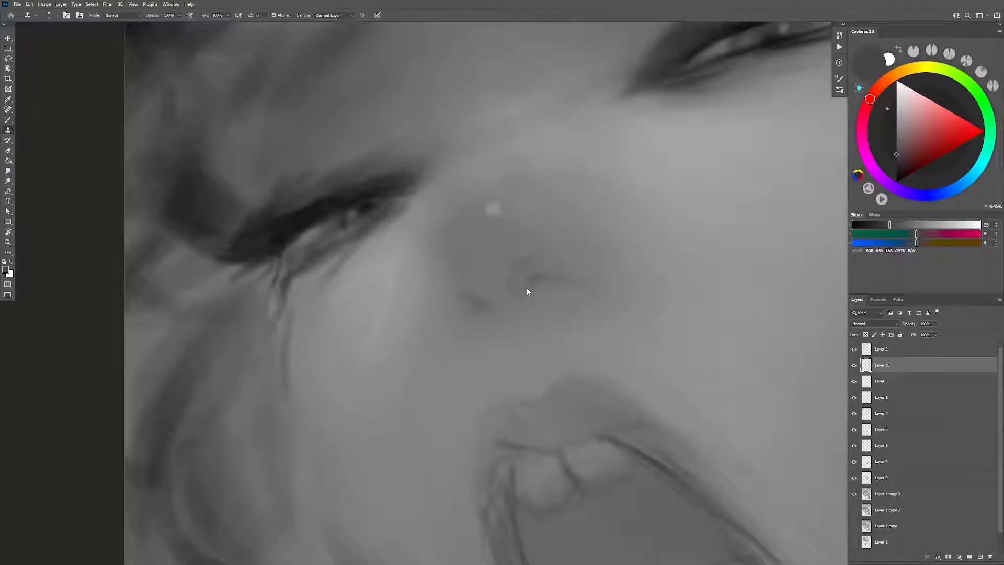
{"action": "key", "text": "b"}
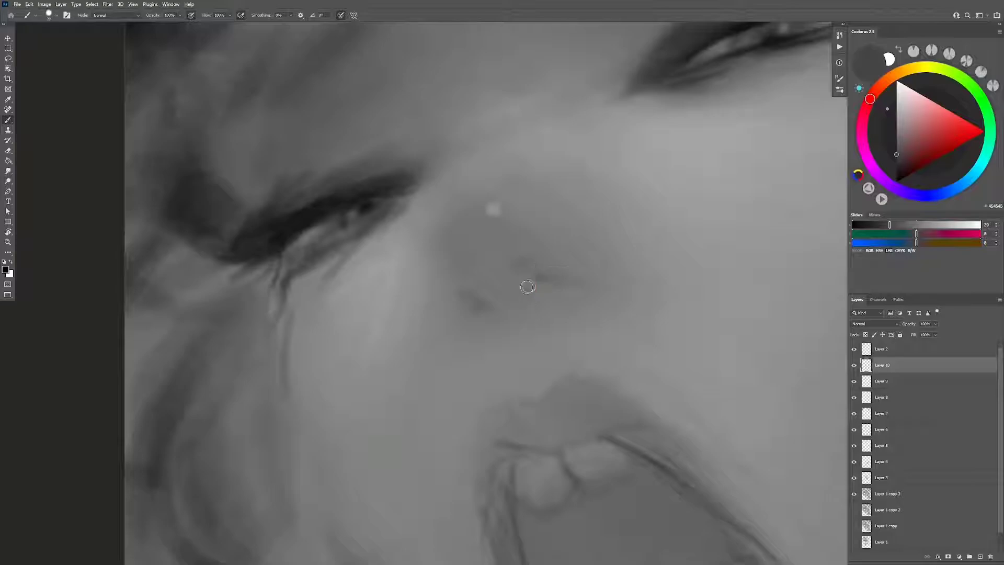
{"action": "left_click", "coordinate": [531, 285], "text": "alt"}
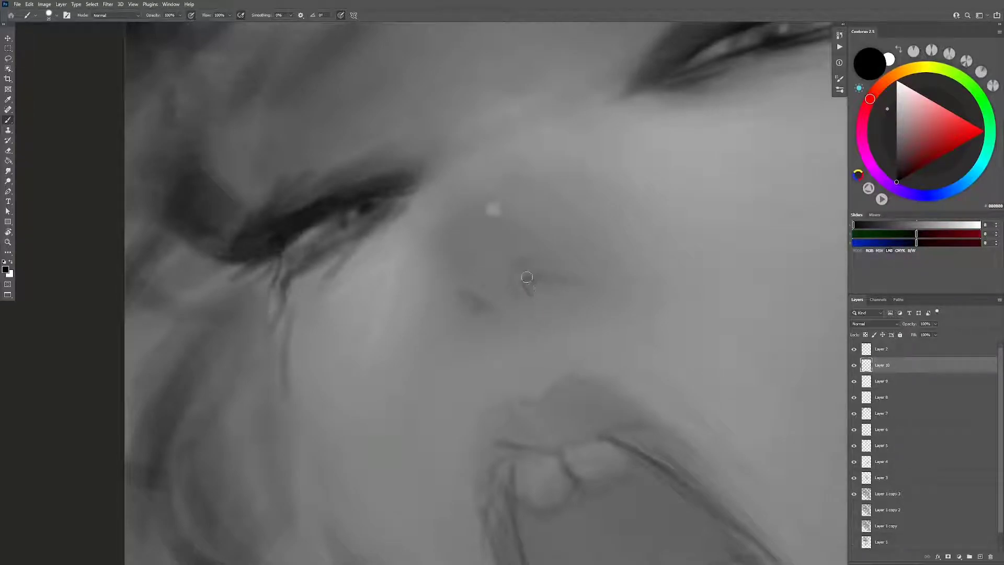
{"action": "left_click", "coordinate": [530, 282], "text": "alt"}
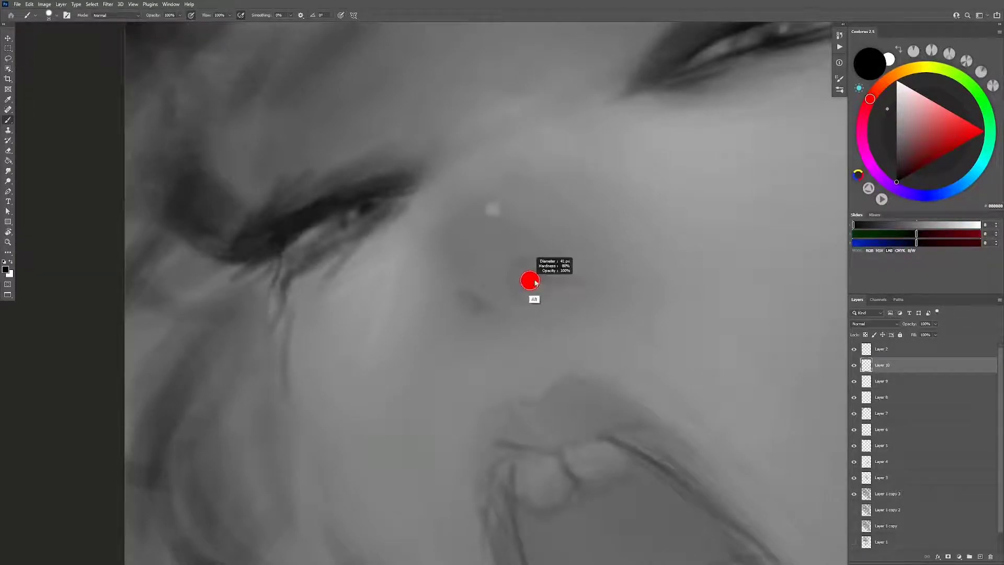
{"action": "left_click_drag", "start_coordinate": [530, 287], "coordinate": [523, 280]}
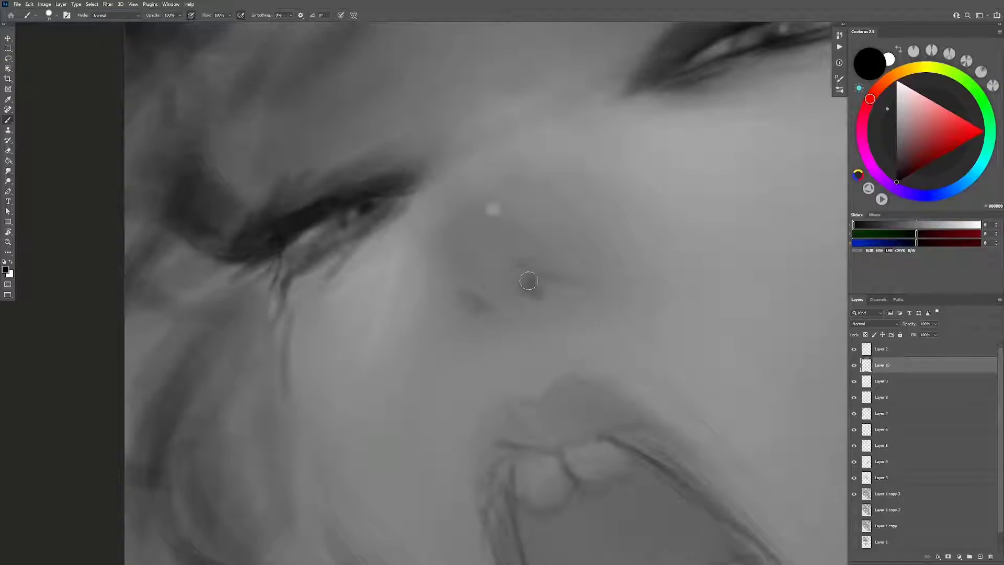
Step: Switch to the skin texture brush preset and paint the second, larger dark nostril
{"action": "right_click", "coordinate": [543, 274]}
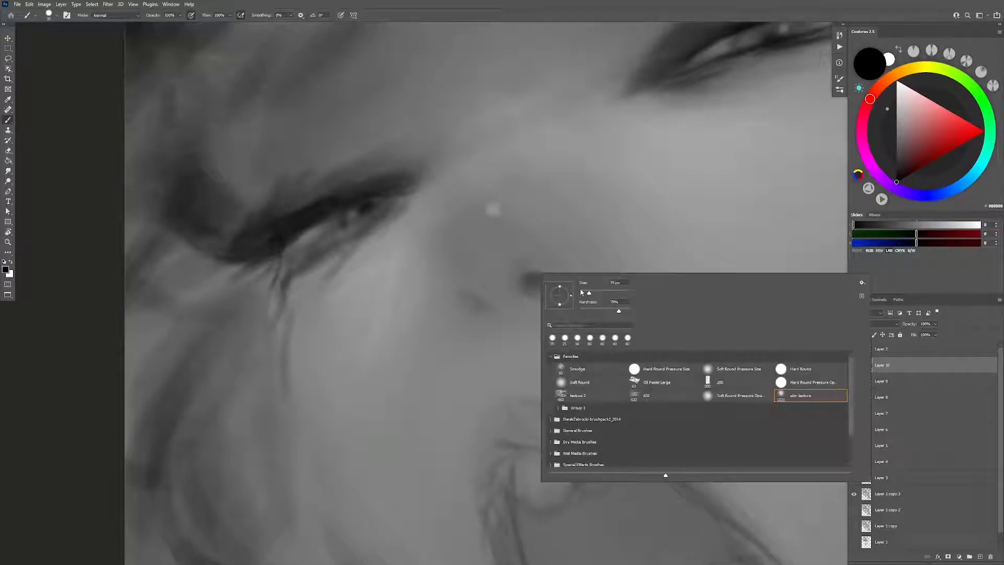
{"action": "left_click", "coordinate": [810, 394]}
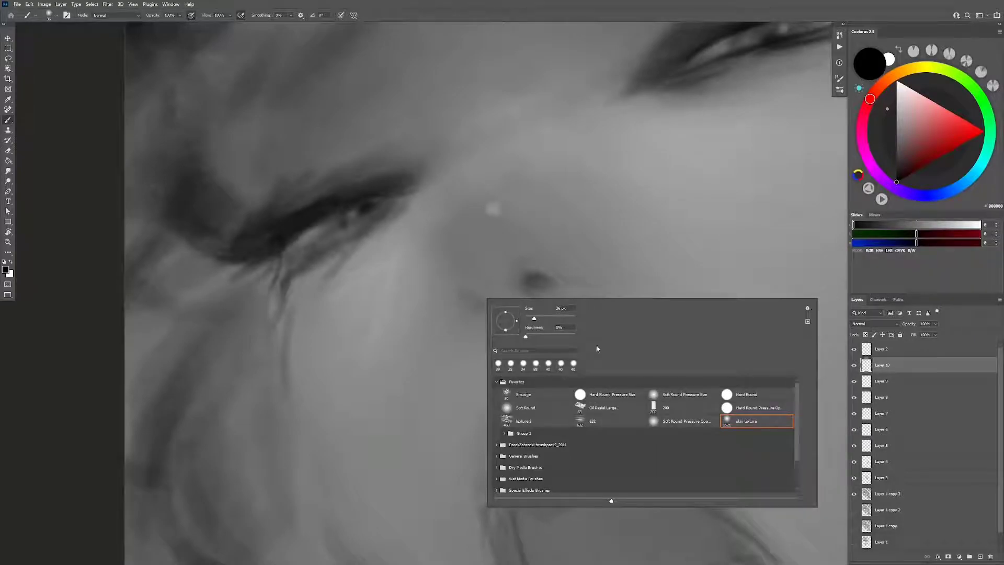
{"action": "key", "text": "Return"}
{"action": "right_click", "coordinate": [518, 295]}
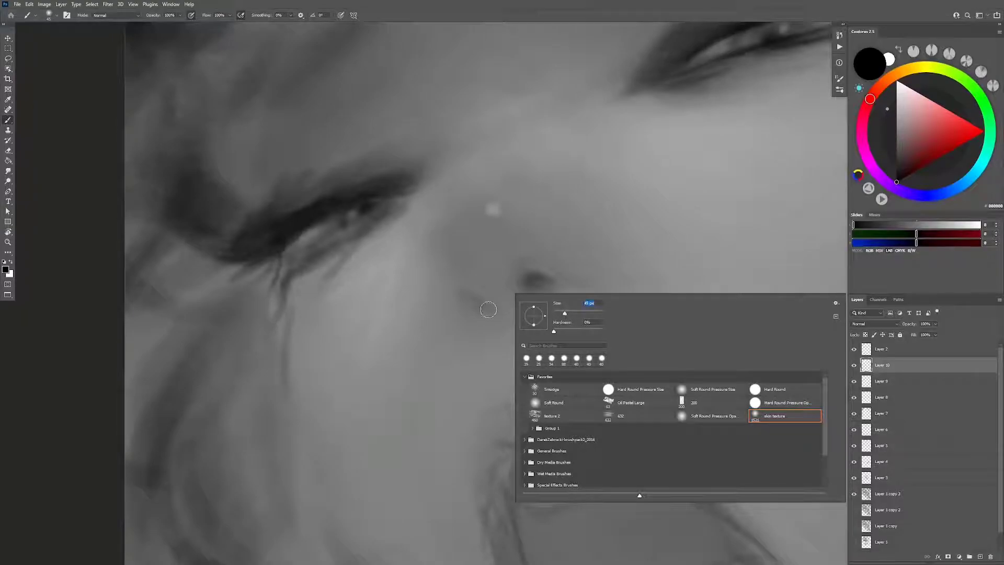
{"action": "key", "text": "Return"}
{"action": "left_click", "coordinate": [484, 294], "text": "alt"}
{"action": "left_click_drag", "start_coordinate": [485, 294], "coordinate": [490, 305]}
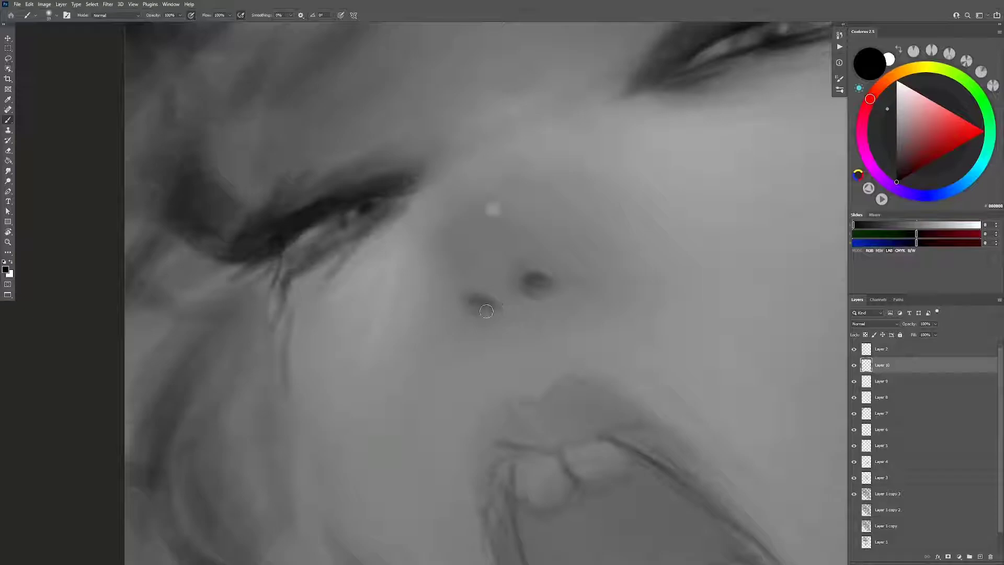
{"action": "mouse_move", "coordinate": [473, 296]}
{"action": "left_mouse_down"}
{"action": "mouse_move", "coordinate": [499, 313]}
{"action": "mouse_move", "coordinate": [495, 303]}
{"action": "mouse_move", "coordinate": [567, 377]}
{"action": "left_mouse_up"}
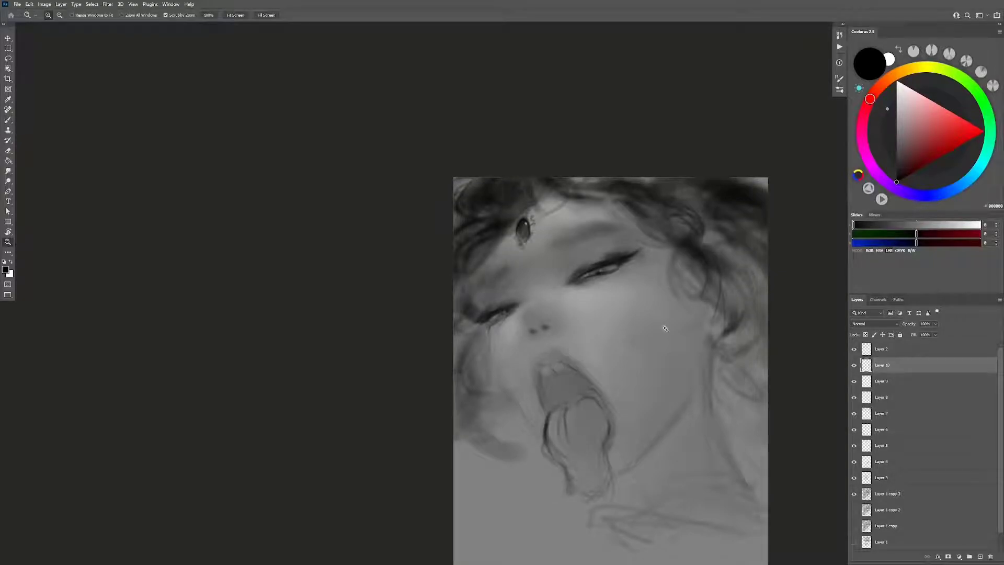
Step: Flip the canvas, sample a colour and size the brush between about 11 and 39 px near the nose
{"action": "key", "text": "h"}
{"action": "left_click", "coordinate": [650, 279], "text": "alt"}
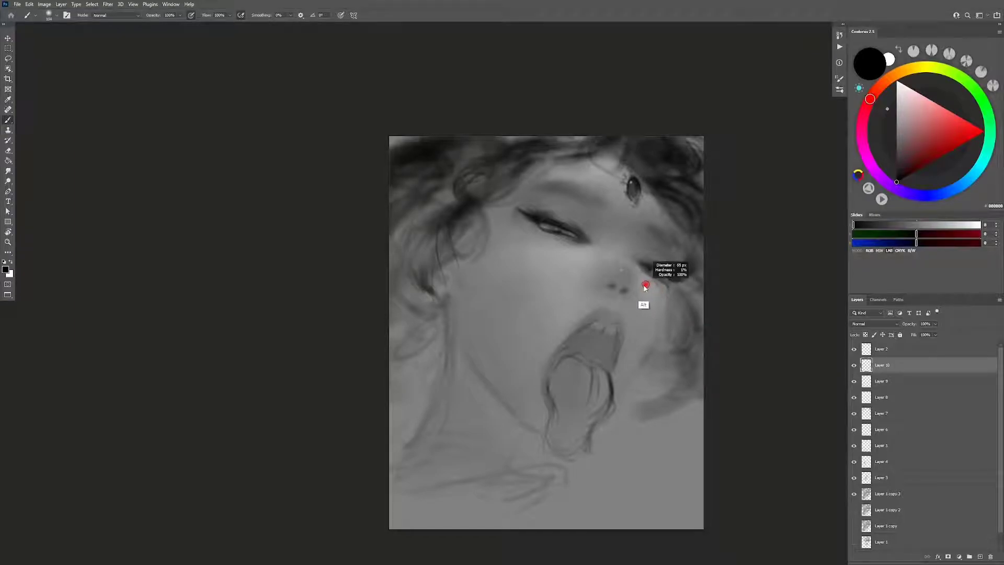
{"action": "scroll", "coordinate": [602, 298], "scroll_direction": "up", "scroll_amount": 5}
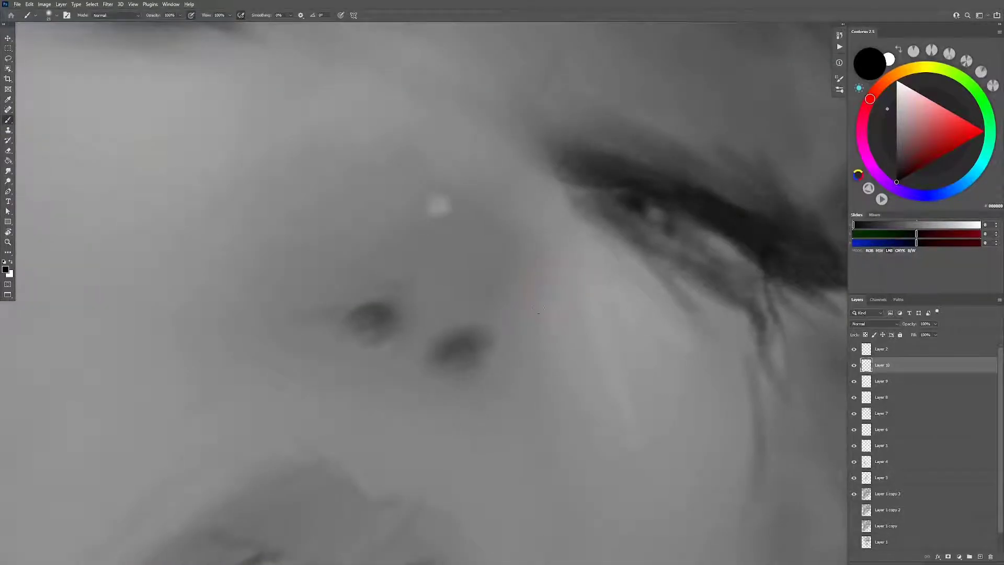
{"action": "left_click_drag", "start_coordinate": [557, 301], "coordinate": [538, 314]}
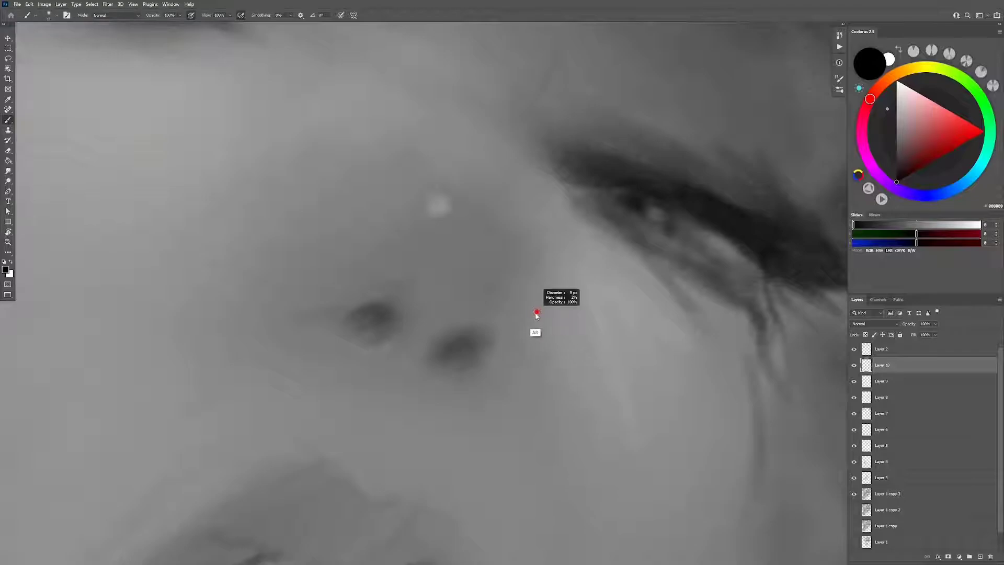
{"action": "left_click_drag", "start_coordinate": [516, 365], "coordinate": [499, 404]}
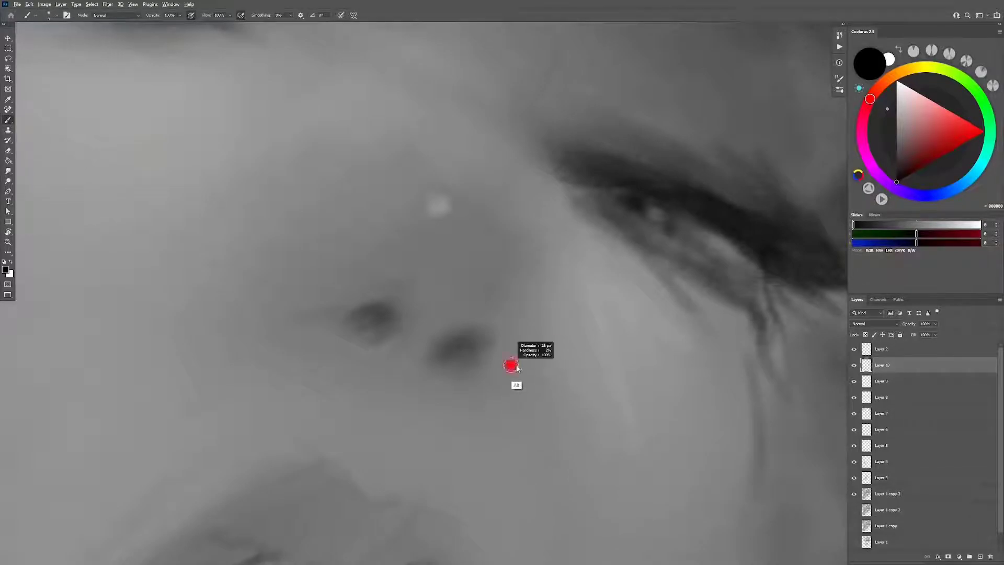
{"action": "left_click_drag", "start_coordinate": [522, 370], "coordinate": [524, 379]}
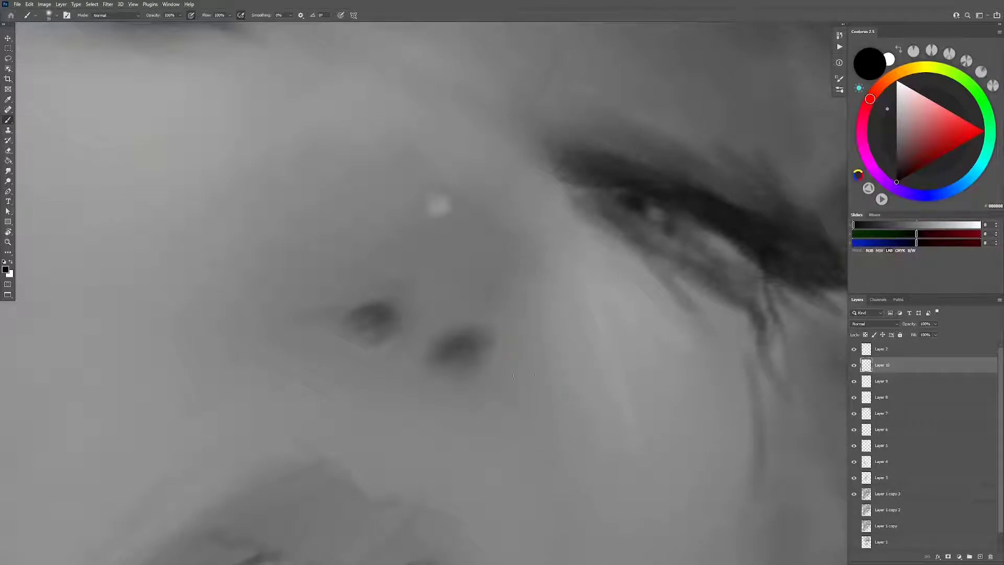
Step: Sample skin greys beside the nose, including 777777, for small touch-ups, then zoom out to the full painting
{"action": "left_click", "coordinate": [517, 348], "text": "alt"}
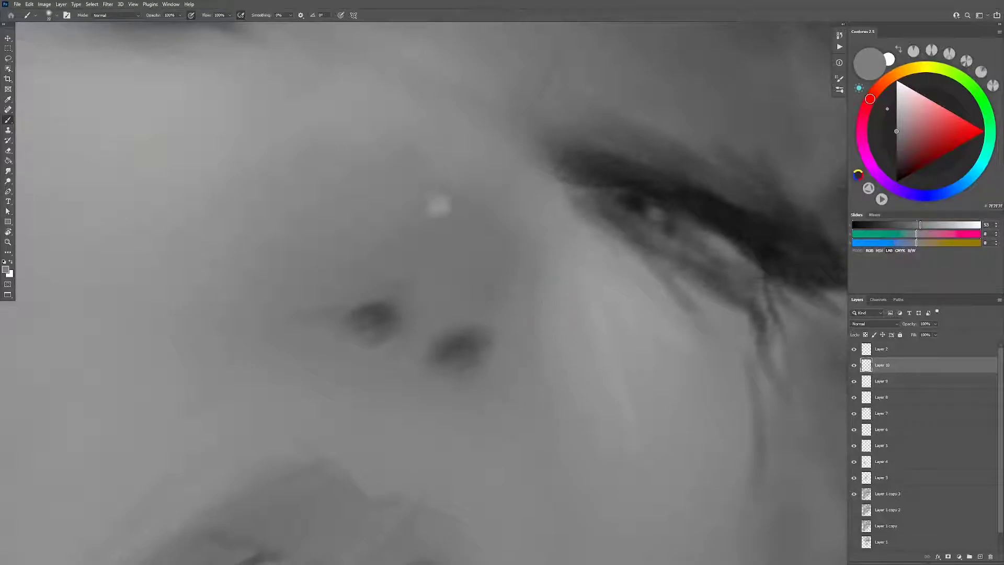
{"action": "left_click_drag", "start_coordinate": [554, 305], "coordinate": [538, 300]}
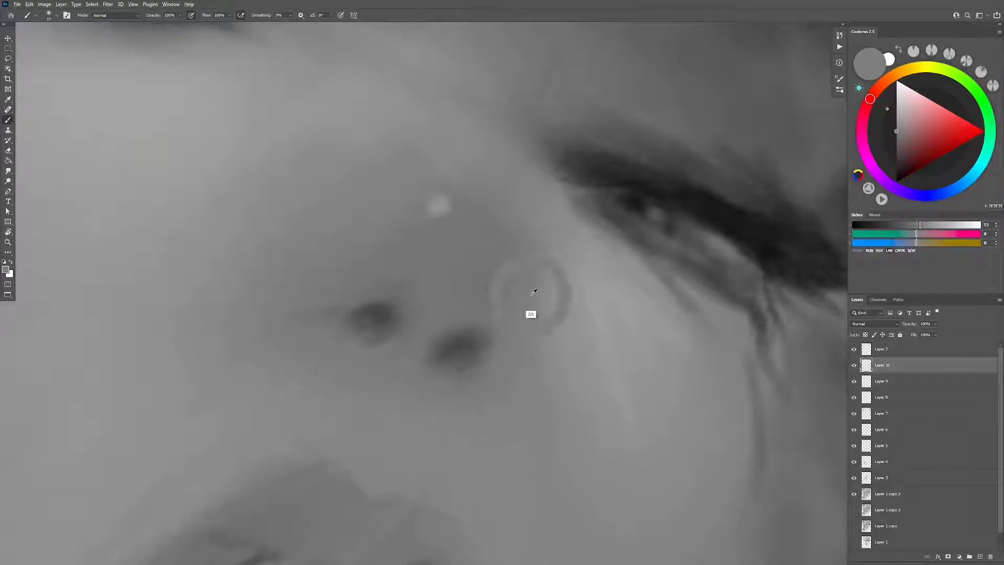
{"action": "left_click", "coordinate": [522, 291], "text": "alt"}
{"action": "left_click_drag", "start_coordinate": [527, 340], "coordinate": [522, 340]}
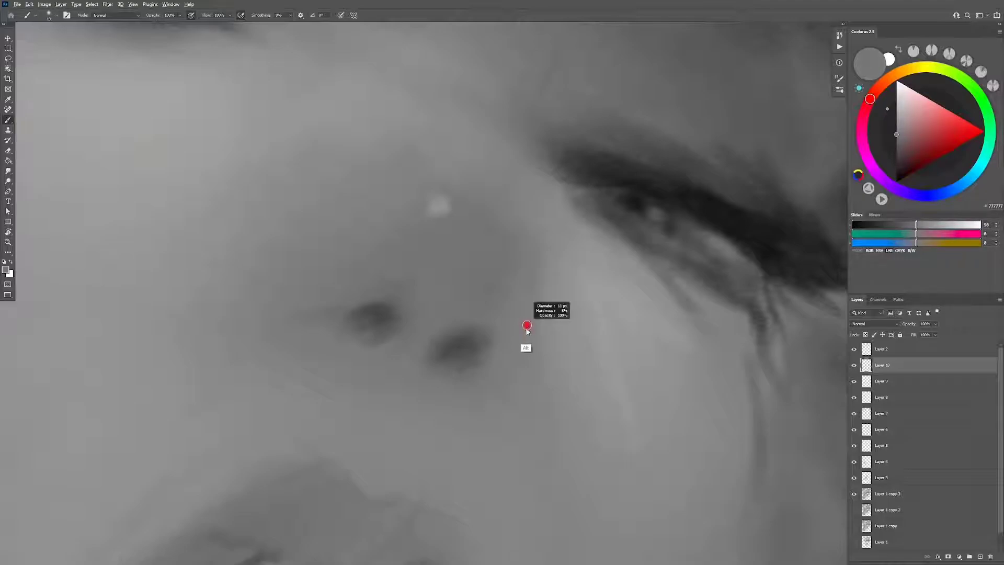
{"action": "left_click", "coordinate": [520, 340], "text": "alt"}
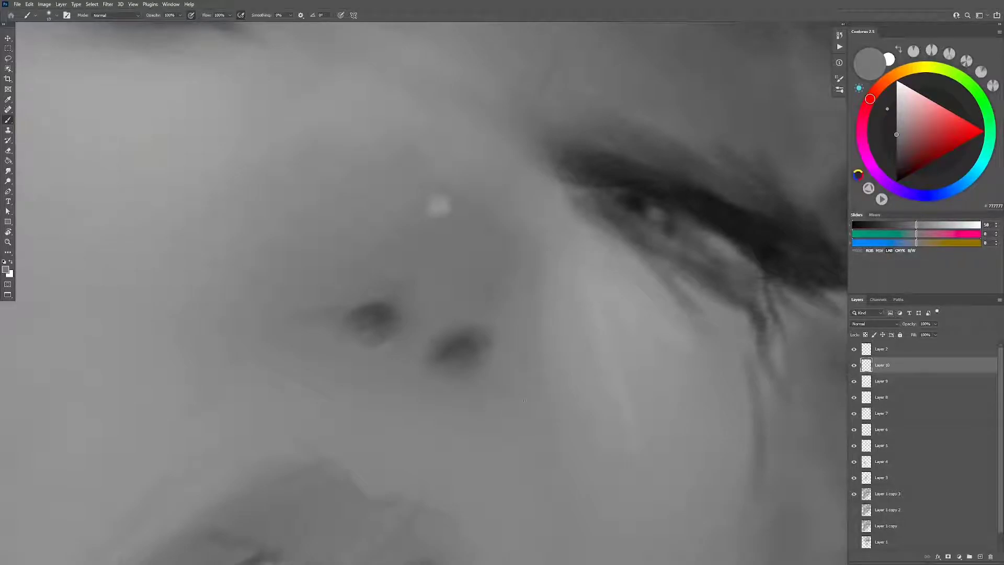
{"action": "key", "text": "z"}
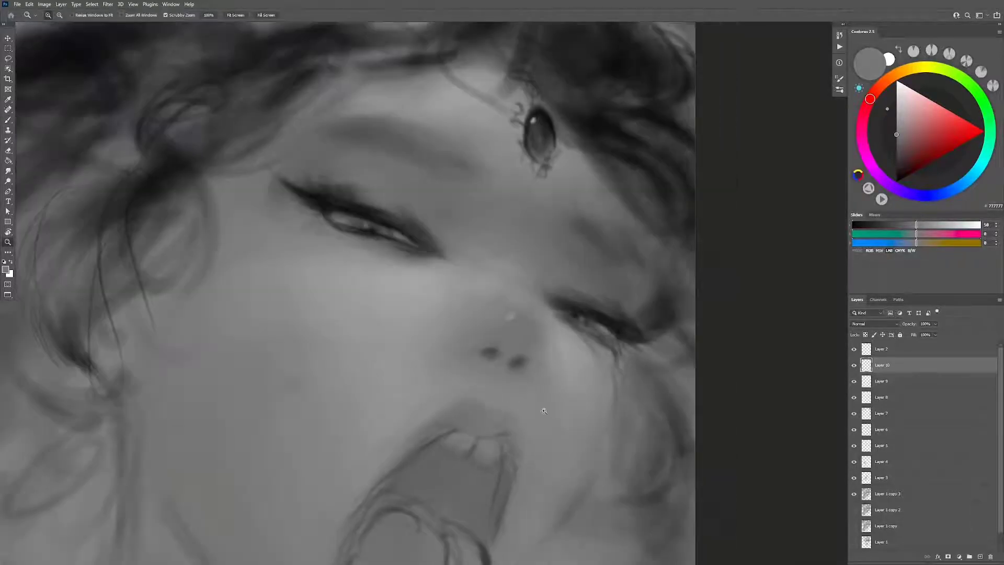
{"action": "mouse_move", "coordinate": [526, 273]}
{"action": "left_mouse_down"}
{"action": "mouse_move", "coordinate": [607, 371]}
{"action": "mouse_move", "coordinate": [635, 365]}
{"action": "left_mouse_up"}
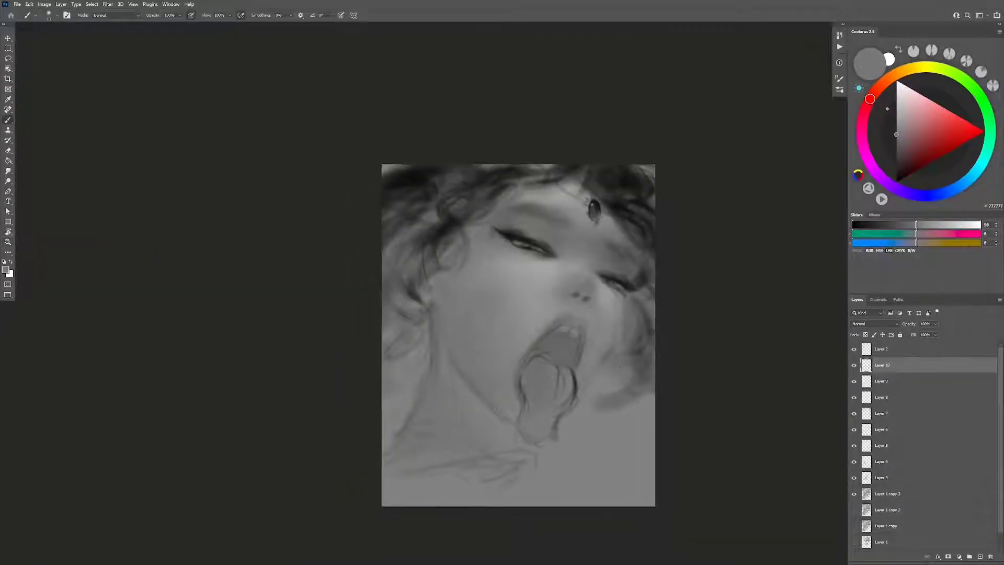
Step: Add two new layers up to Layer 12 and pick pale greys A3A3A3 and AFAFAF with a brush of about 100 px
{"action": "key", "text": "ctrl+shift+alt+n"}
{"action": "key", "text": "b"}
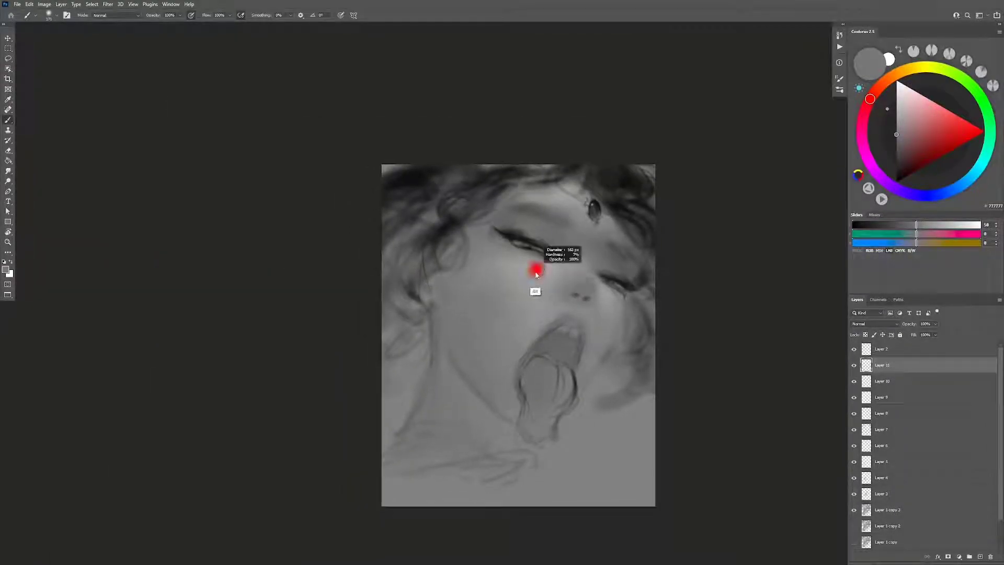
{"action": "left_click", "coordinate": [518, 273], "text": "alt"}
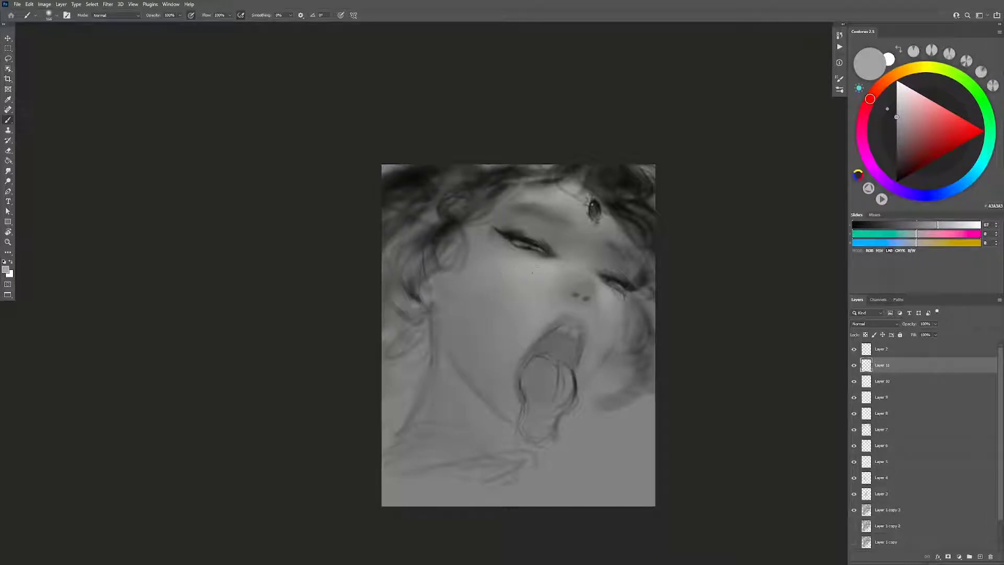
{"action": "key", "text": "ctrl+shift+alt+n"}
{"action": "left_click", "coordinate": [943, 225]}
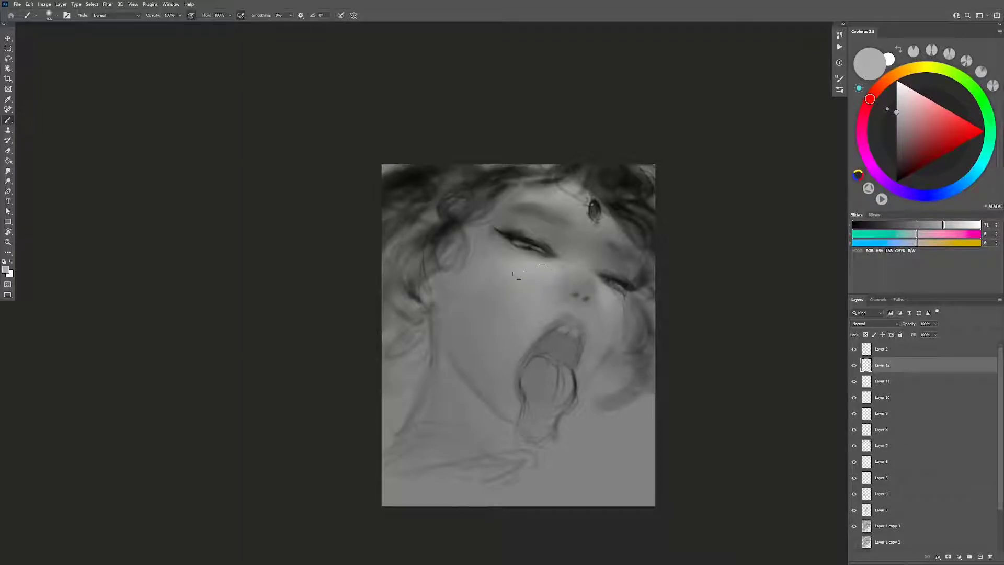
{"action": "mouse_move", "coordinate": [608, 293]}
{"action": "left_mouse_down"}
{"action": "mouse_move", "coordinate": [603, 302]}
{"action": "mouse_move", "coordinate": [582, 289]}
{"action": "left_mouse_up"}
{"action": "key", "text": "bracketright"}
{"action": "key", "text": "bracketright"}
{"action": "key", "text": "bracketright"}
Step: Darken the right edge of the mouth in black, then sample grey A7A7A7 and flip the canvas
{"action": "key", "text": "d"}
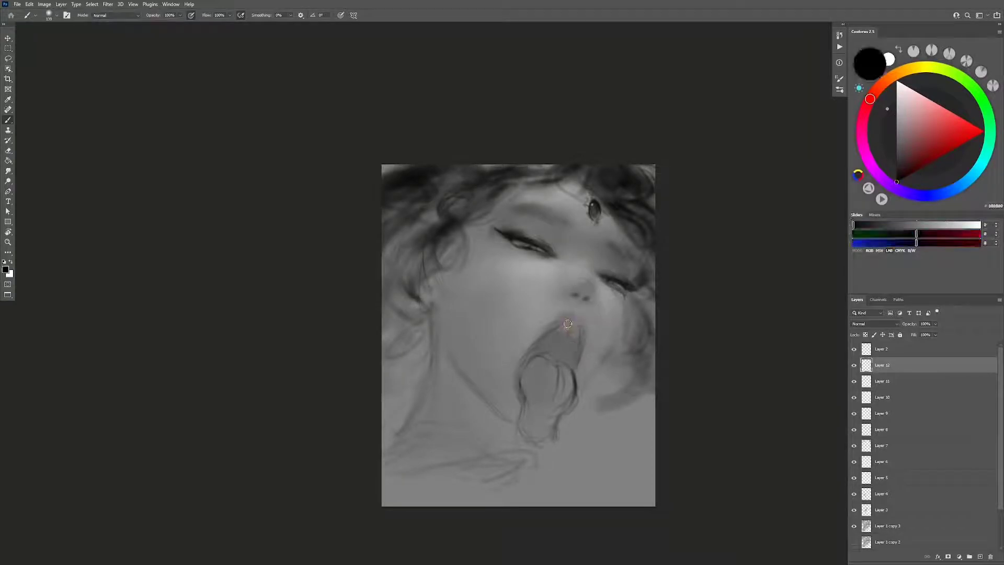
{"action": "left_click_drag", "start_coordinate": [567, 323], "coordinate": [565, 325]}
{"action": "left_click_drag", "start_coordinate": [582, 341], "coordinate": [575, 370]}
{"action": "mouse_move", "coordinate": [581, 302]}
{"action": "left_mouse_down"}
{"action": "mouse_move", "coordinate": [567, 310]}
{"action": "mouse_move", "coordinate": [558, 290]}
{"action": "left_mouse_up"}
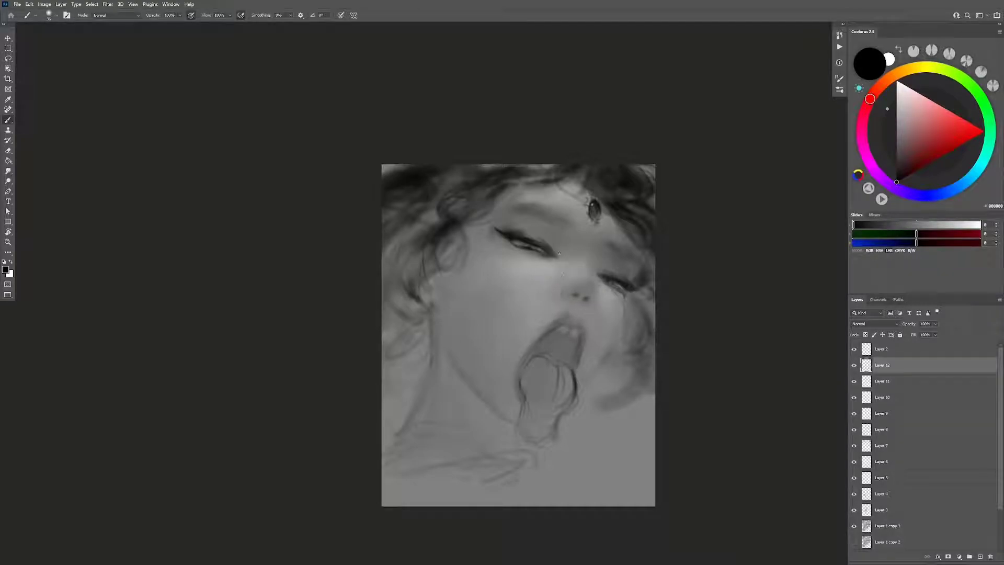
{"action": "left_click", "coordinate": [546, 267], "text": "alt"}
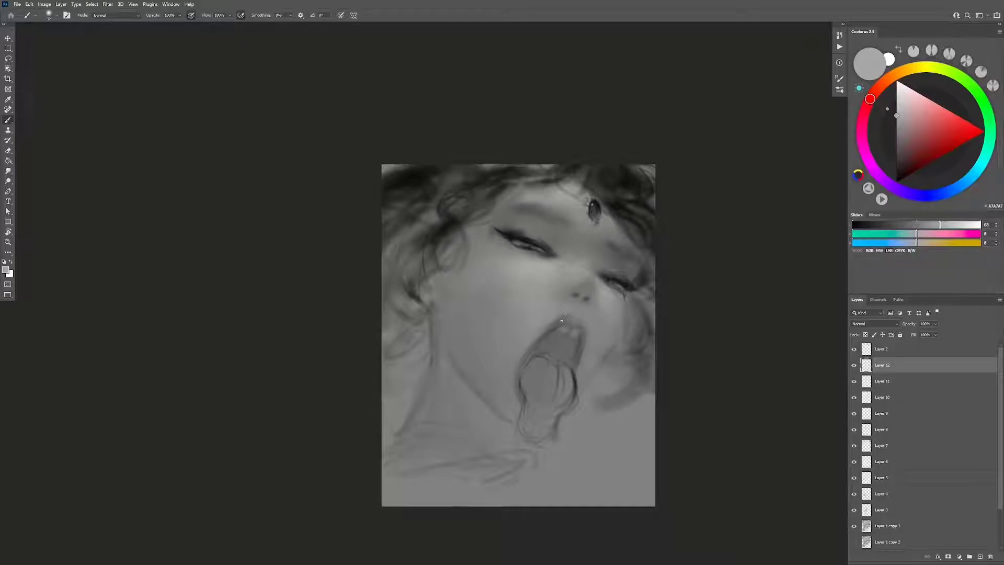
{"action": "key", "text": "ctrl+shift+h"}
Step: Add Layer 13, set a brush of about 77 px, and sample greys from the face with a canvas flip
{"action": "key", "text": "ctrl+shift+alt+n"}
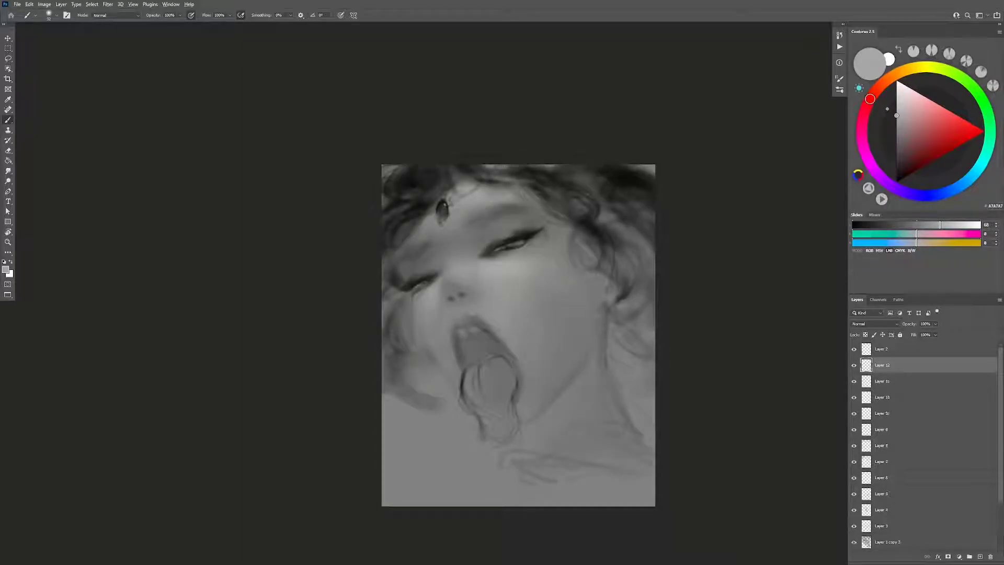
{"action": "key", "text": "d"}
{"action": "left_click_drag", "start_coordinate": [499, 232], "coordinate": [501, 237]}
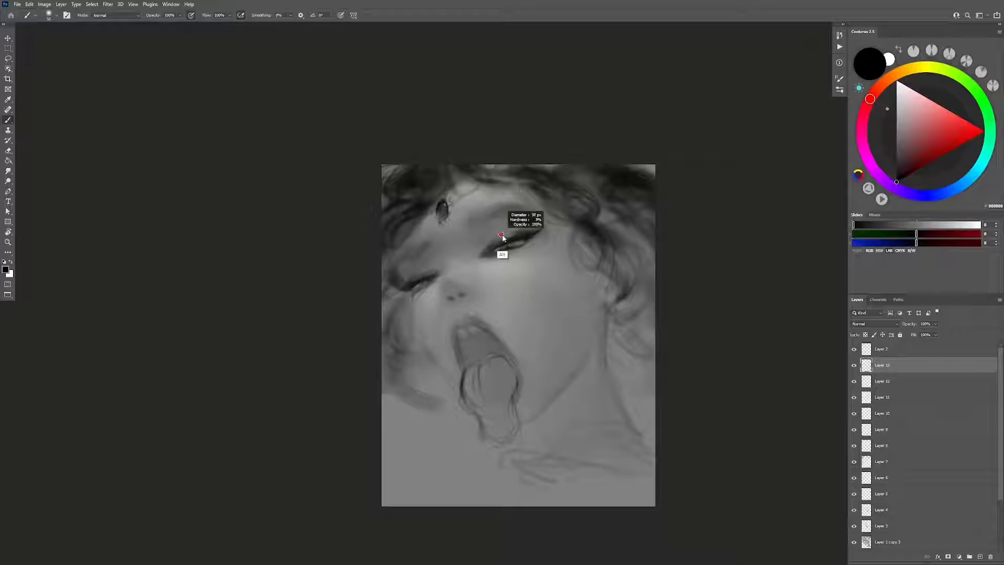
{"action": "left_click", "coordinate": [483, 250], "text": "alt"}
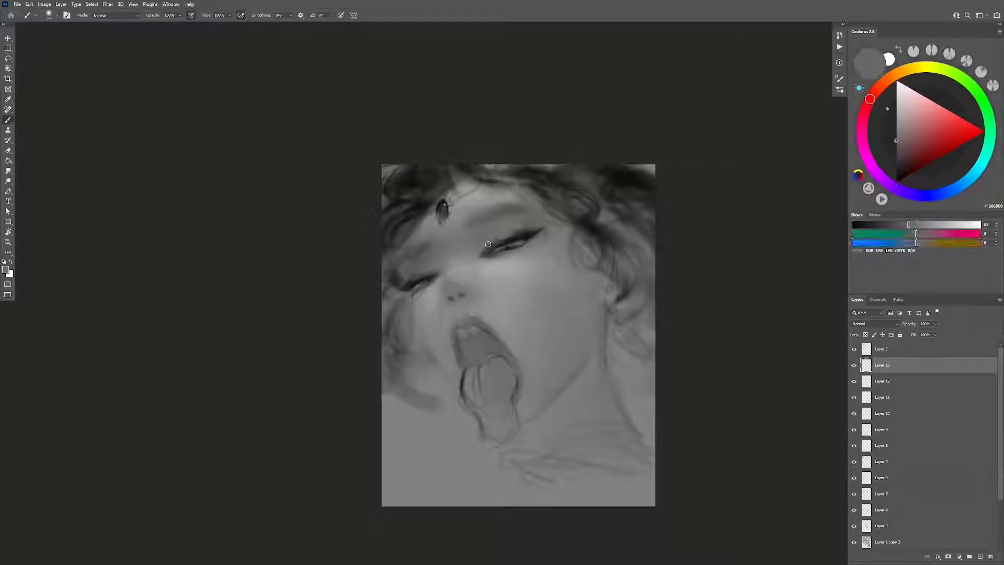
{"action": "left_click", "coordinate": [486, 246], "text": "alt"}
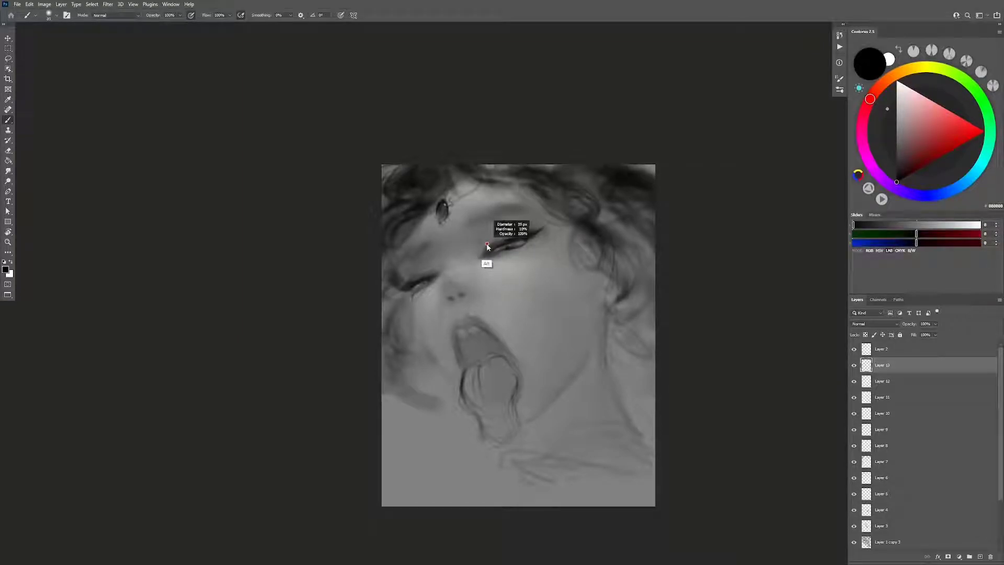
{"action": "left_click", "coordinate": [484, 246], "text": "alt"}
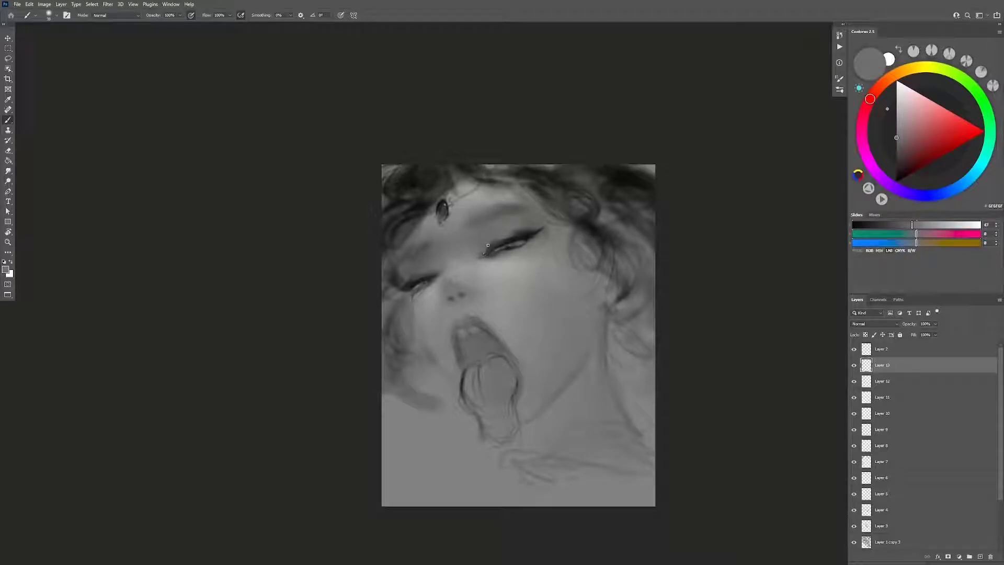
{"action": "key", "text": "h"}
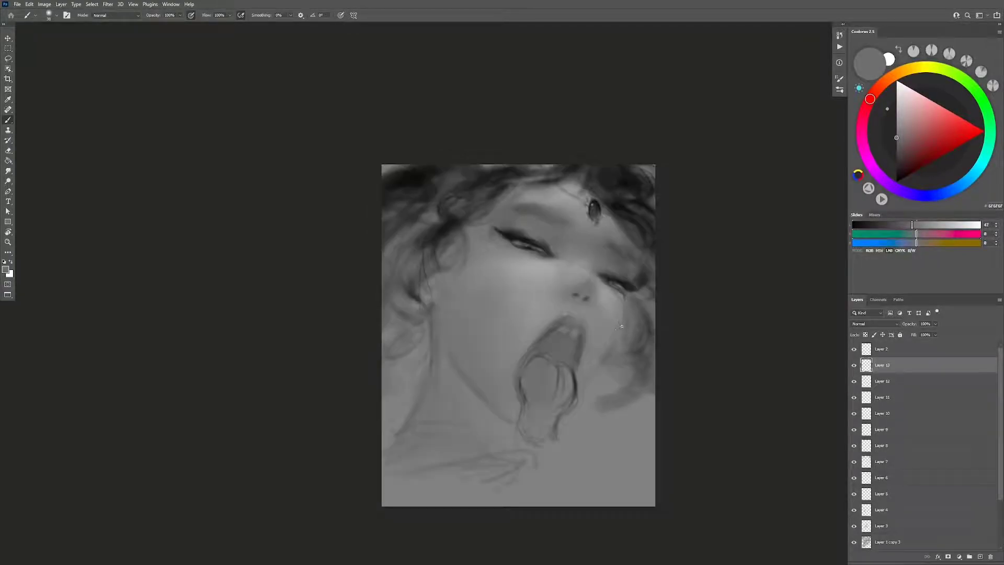
{"action": "left_click", "coordinate": [551, 245], "text": "alt"}
Step: Add Layer 14 and sample greys near the eye: 2C2C2C, 6F6F6F, 7A7A7A and about A7A7A7
{"action": "key", "text": "ctrl+shift+alt+n"}
{"action": "key", "text": "d"}
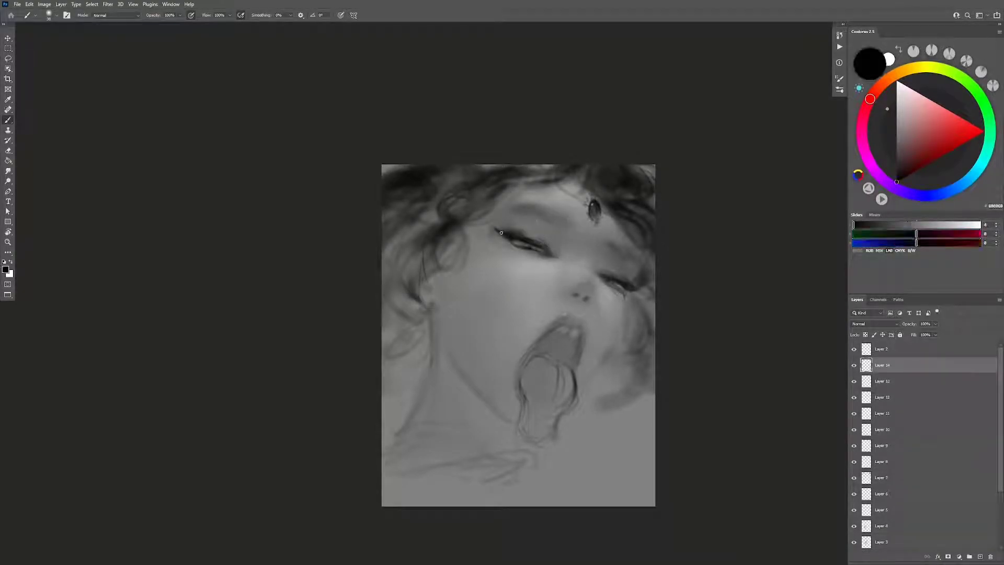
{"action": "left_click", "coordinate": [503, 236], "text": "alt"}
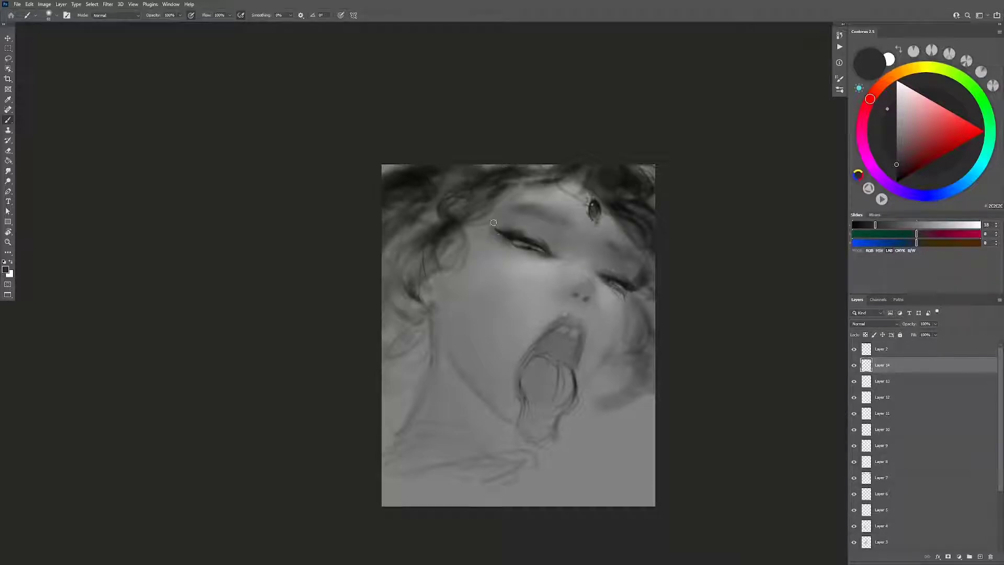
{"action": "left_click", "coordinate": [503, 240], "text": "alt"}
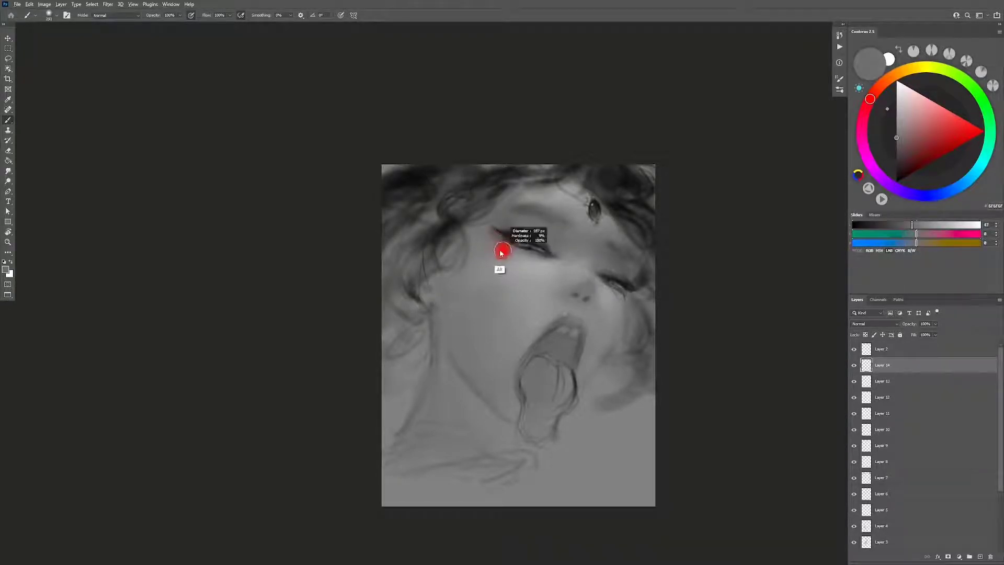
{"action": "left_click", "coordinate": [504, 251], "text": "alt"}
{"action": "left_click", "coordinate": [502, 253], "text": "alt"}
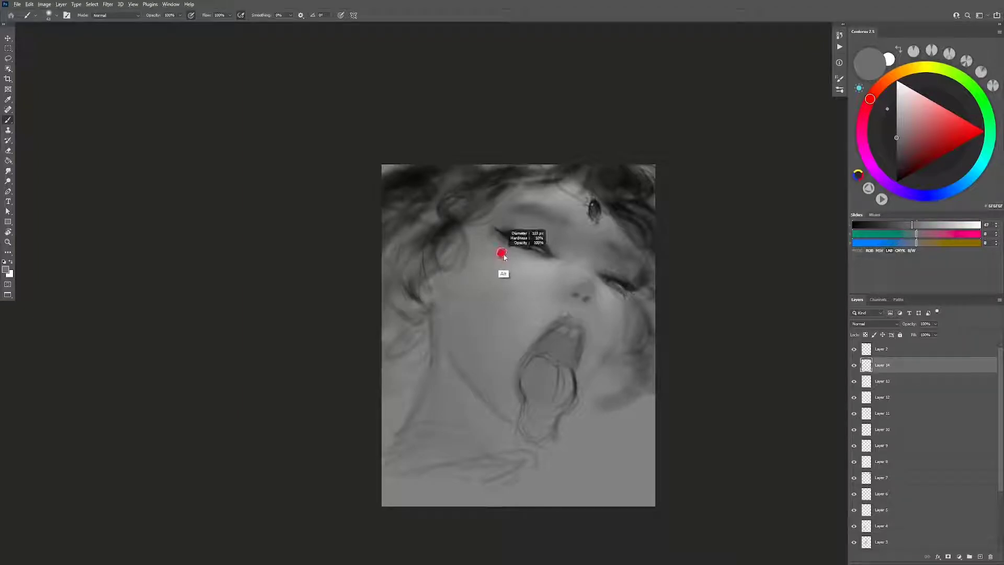
{"action": "left_click", "coordinate": [502, 251], "text": "alt"}
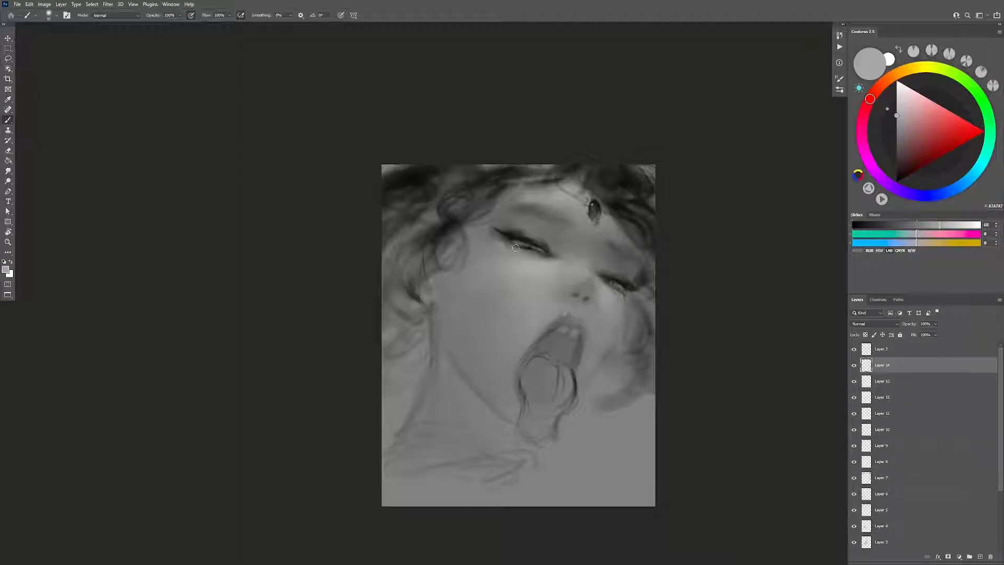
Step: Darken and extend the eyeliner at the inner corner and thicken the lash line in black
{"action": "key", "text": "h"}
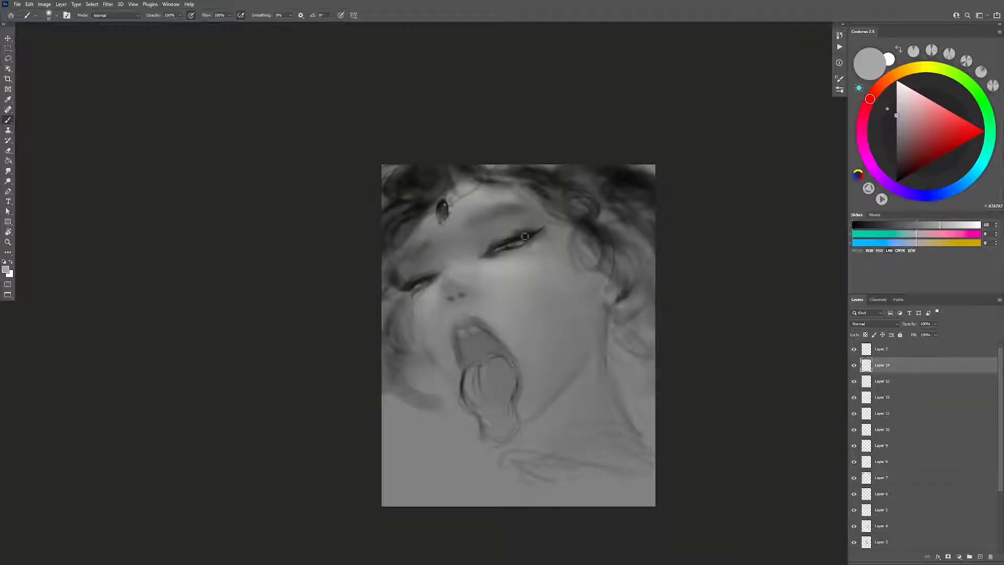
{"action": "left_click", "coordinate": [533, 241], "text": "alt"}
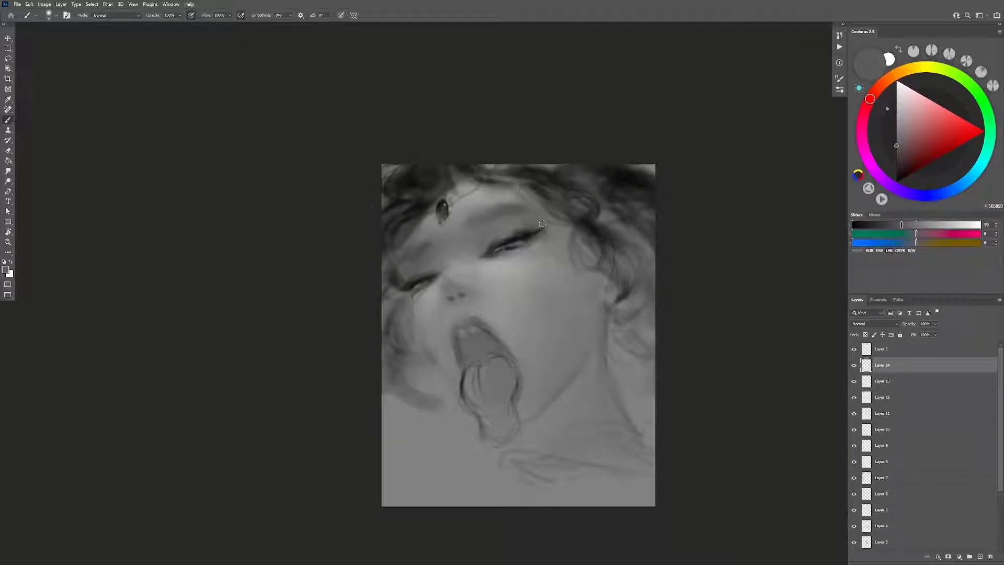
{"action": "key", "text": "d"}
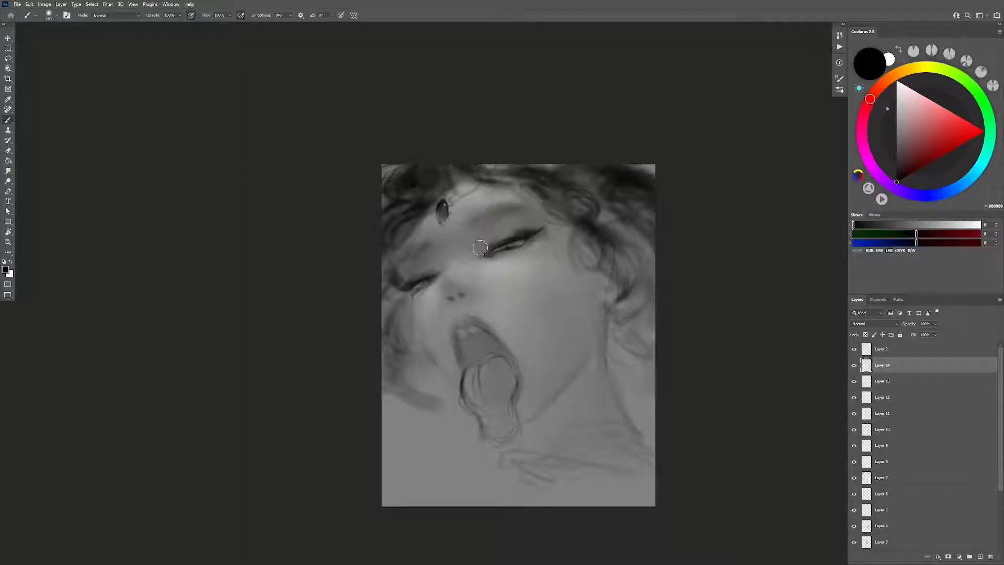
{"action": "mouse_move", "coordinate": [480, 250]}
{"action": "left_mouse_down"}
{"action": "mouse_move", "coordinate": [504, 241]}
{"action": "mouse_move", "coordinate": [477, 234]}
{"action": "left_mouse_up"}
{"action": "mouse_move", "coordinate": [404, 286]}
{"action": "left_mouse_down"}
{"action": "mouse_move", "coordinate": [421, 278]}
{"action": "mouse_move", "coordinate": [410, 272]}
{"action": "left_mouse_up"}
Step: Flip the canvas, sample greys #898989 and #6D6D6D, then set black with a fine brush
{"action": "key", "text": "ctrl+shift+h"}
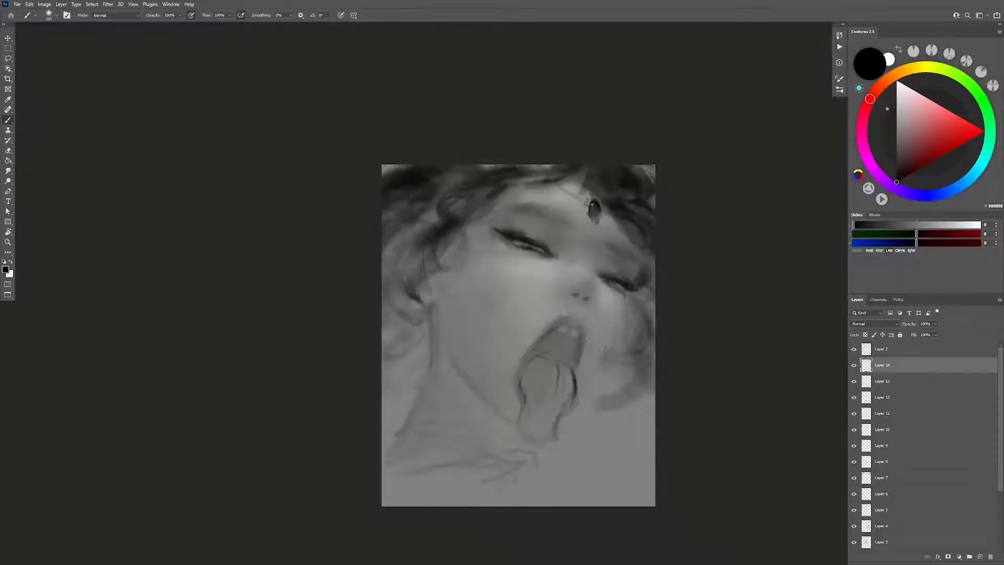
{"action": "left_click_drag", "start_coordinate": [587, 325], "coordinate": [568, 308]}
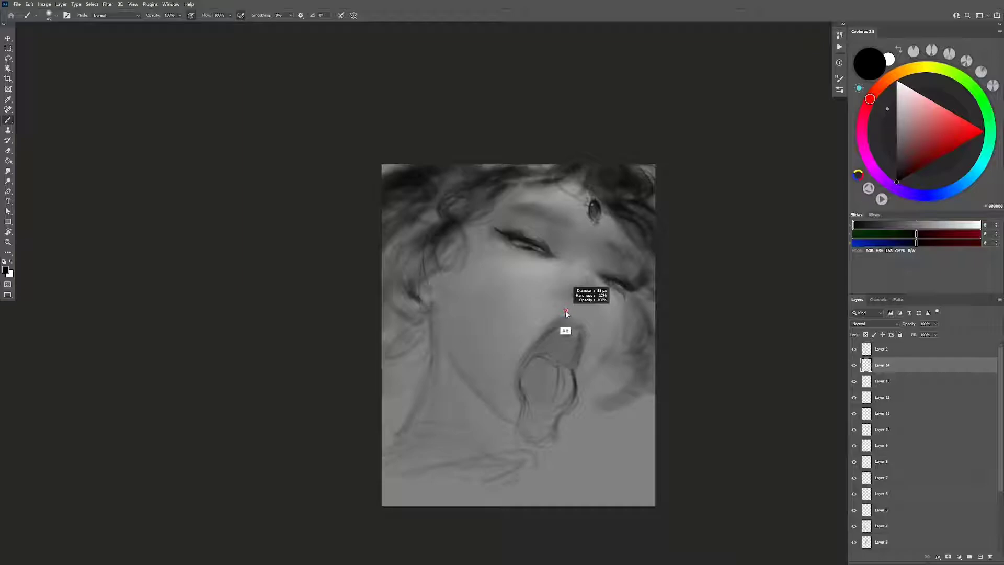
{"action": "left_click", "coordinate": [564, 313], "text": "alt"}
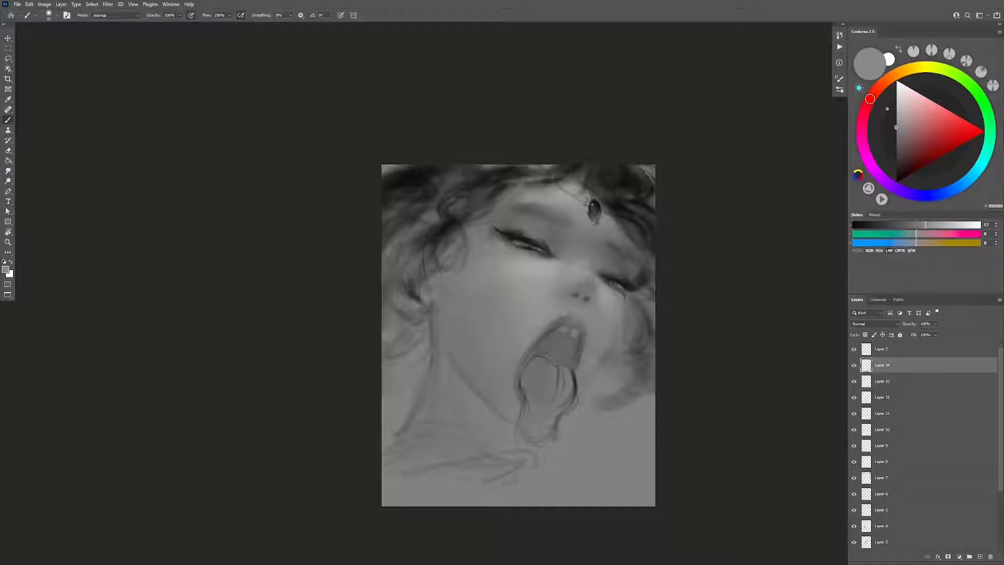
{"action": "left_click", "coordinate": [572, 339], "text": "alt"}
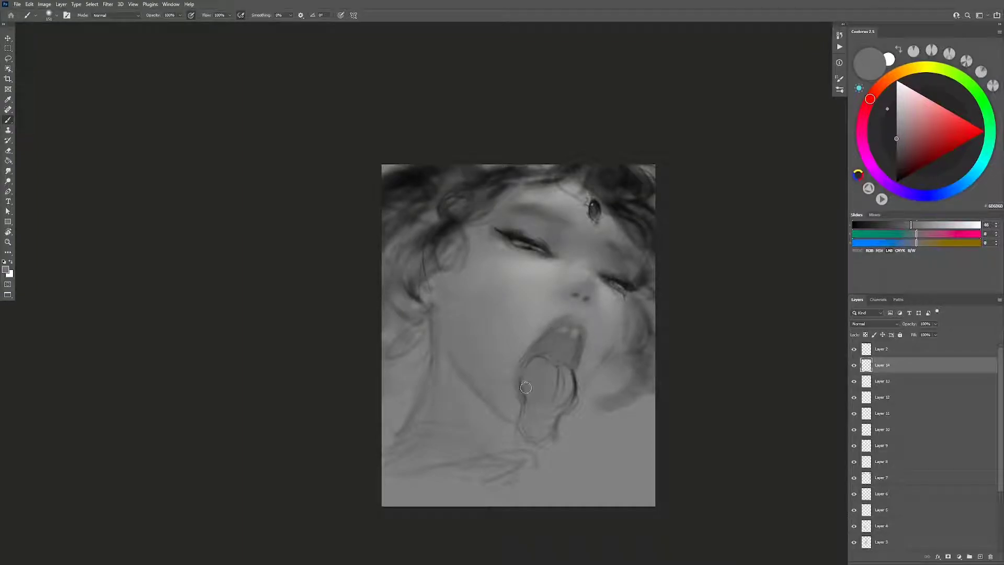
{"action": "key", "text": "d"}
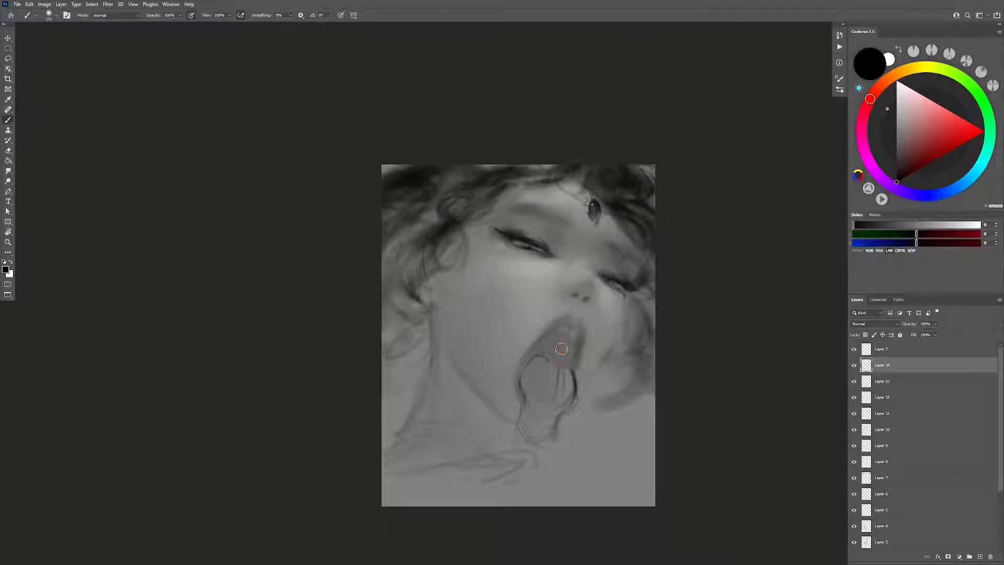
{"action": "mouse_move", "coordinate": [560, 347]}
{"action": "left_mouse_down"}
{"action": "mouse_move", "coordinate": [592, 366]}
{"action": "mouse_move", "coordinate": [613, 347]}
{"action": "left_mouse_up"}
Step: Paint thin dark curly strands down the hair, along the ear and jaw, and on the right side up to the top
{"action": "left_click_drag", "start_coordinate": [462, 401], "coordinate": [462, 390]}
{"action": "mouse_move", "coordinate": [418, 287]}
{"action": "left_mouse_down"}
{"action": "mouse_move", "coordinate": [417, 298]}
{"action": "mouse_move", "coordinate": [424, 259]}
{"action": "mouse_move", "coordinate": [427, 325]}
{"action": "left_mouse_up"}
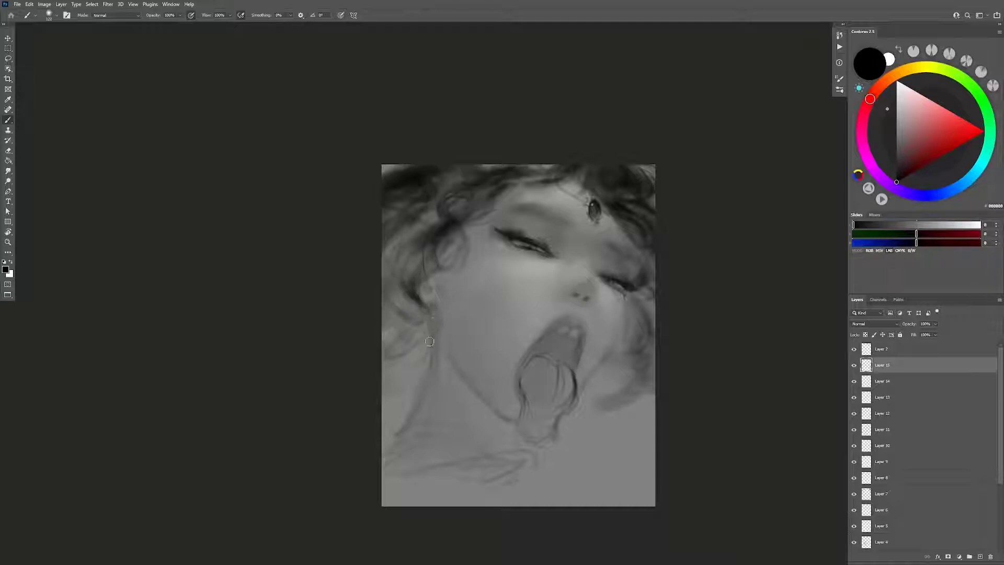
{"action": "left_click_drag", "start_coordinate": [437, 274], "coordinate": [441, 344]}
{"action": "mouse_move", "coordinate": [425, 270]}
{"action": "left_mouse_down"}
{"action": "mouse_move", "coordinate": [439, 320]}
{"action": "mouse_move", "coordinate": [457, 262]}
{"action": "mouse_move", "coordinate": [458, 283]}
{"action": "left_mouse_up"}
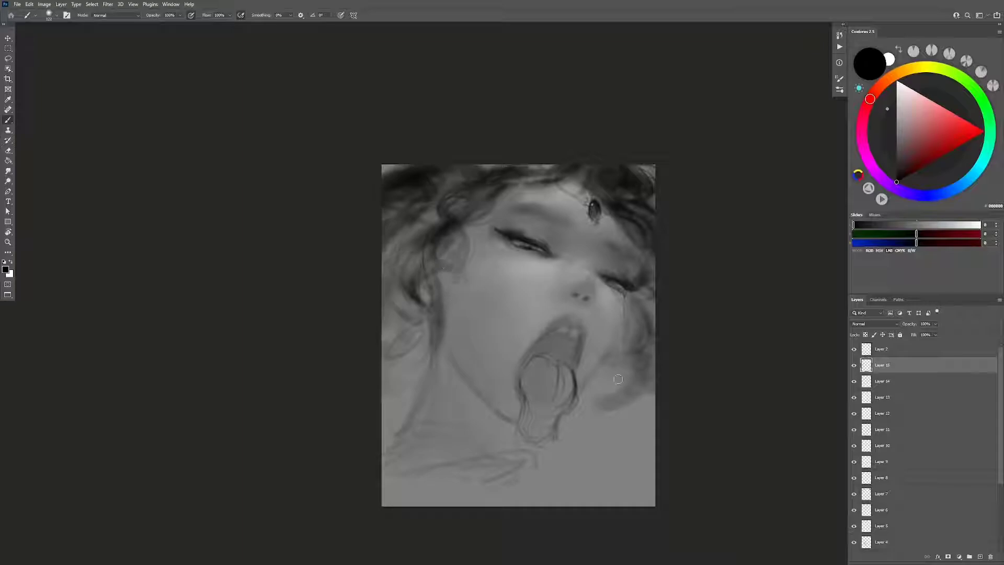
{"action": "left_click_drag", "start_coordinate": [613, 386], "coordinate": [633, 325]}
{"action": "mouse_move", "coordinate": [628, 240]}
{"action": "left_mouse_down"}
{"action": "mouse_move", "coordinate": [623, 225]}
{"action": "mouse_move", "coordinate": [648, 250]}
{"action": "mouse_move", "coordinate": [648, 277]}
{"action": "mouse_move", "coordinate": [630, 256]}
{"action": "mouse_move", "coordinate": [649, 265]}
{"action": "mouse_move", "coordinate": [633, 275]}
{"action": "mouse_move", "coordinate": [631, 267]}
{"action": "left_mouse_up"}
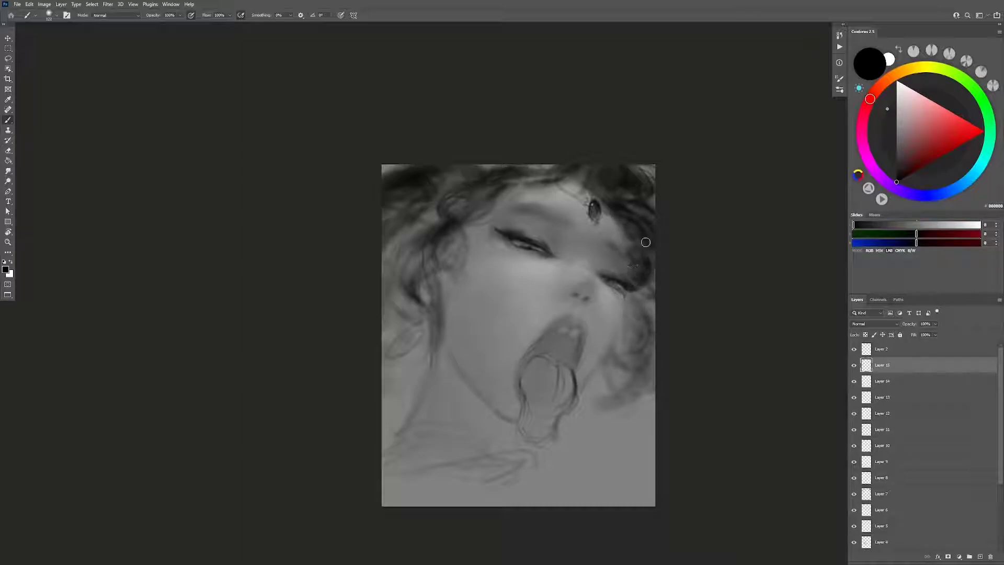
{"action": "mouse_move", "coordinate": [611, 191]}
{"action": "left_mouse_down"}
{"action": "mouse_move", "coordinate": [603, 167]}
{"action": "mouse_move", "coordinate": [614, 176]}
{"action": "mouse_move", "coordinate": [604, 197]}
{"action": "left_mouse_up"}
{"action": "key", "text": "h"}
{"action": "left_click_drag", "start_coordinate": [442, 197], "coordinate": [441, 175]}
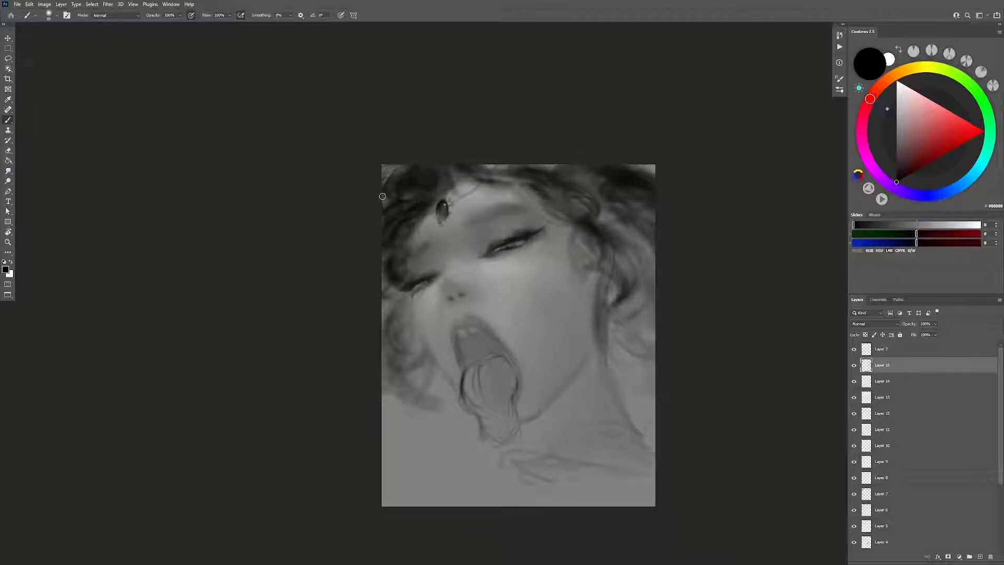
Step: Paint a faint lighter strand in the upper-left hair with grey #9A9A9A at about 49 px
{"action": "left_click", "coordinate": [479, 221], "text": "alt"}
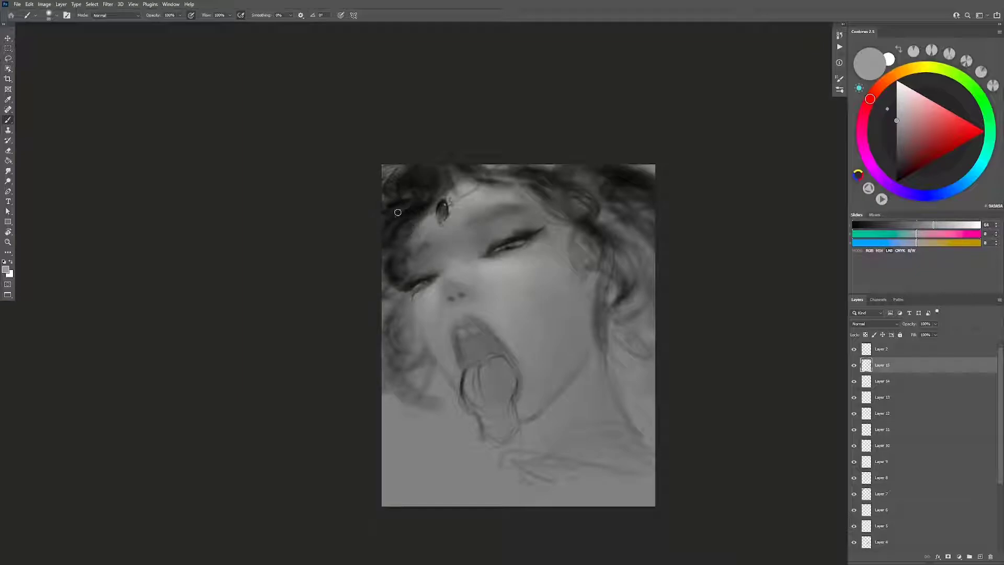
{"action": "left_click_drag", "start_coordinate": [410, 198], "coordinate": [407, 196]}
{"action": "left_click_drag", "start_coordinate": [387, 198], "coordinate": [380, 183]}
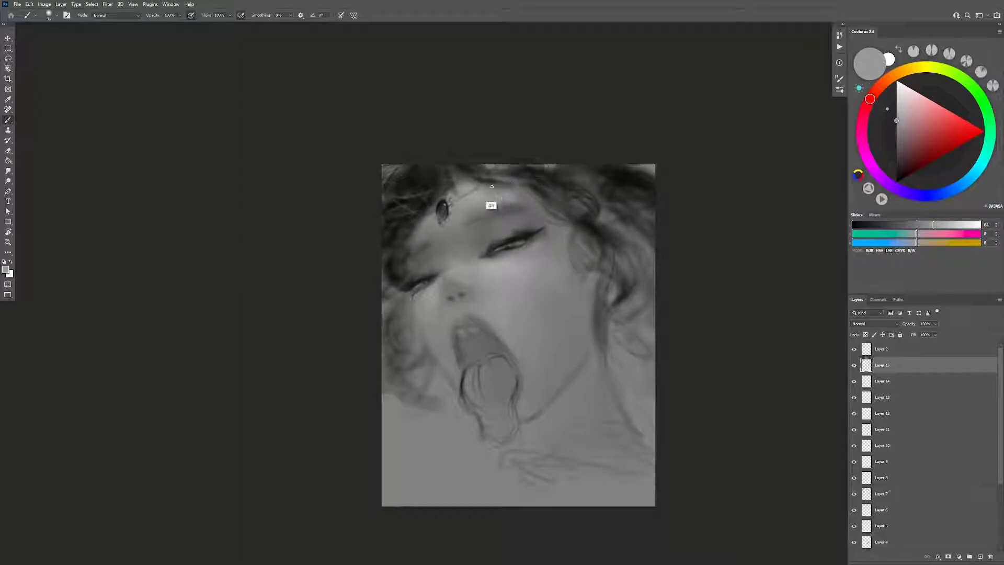
Step: Sample black from the hair and paint darker strands down the left-side hair beside the face
{"action": "left_click", "coordinate": [496, 180], "text": "alt"}
{"action": "left_click_drag", "start_coordinate": [496, 181], "coordinate": [510, 194]}
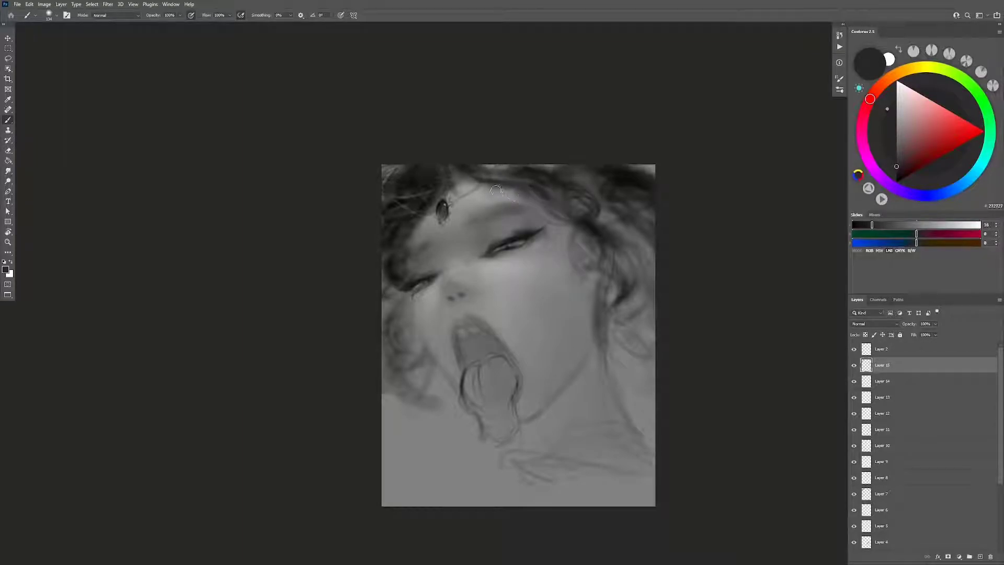
{"action": "left_click", "coordinate": [414, 231], "text": "alt"}
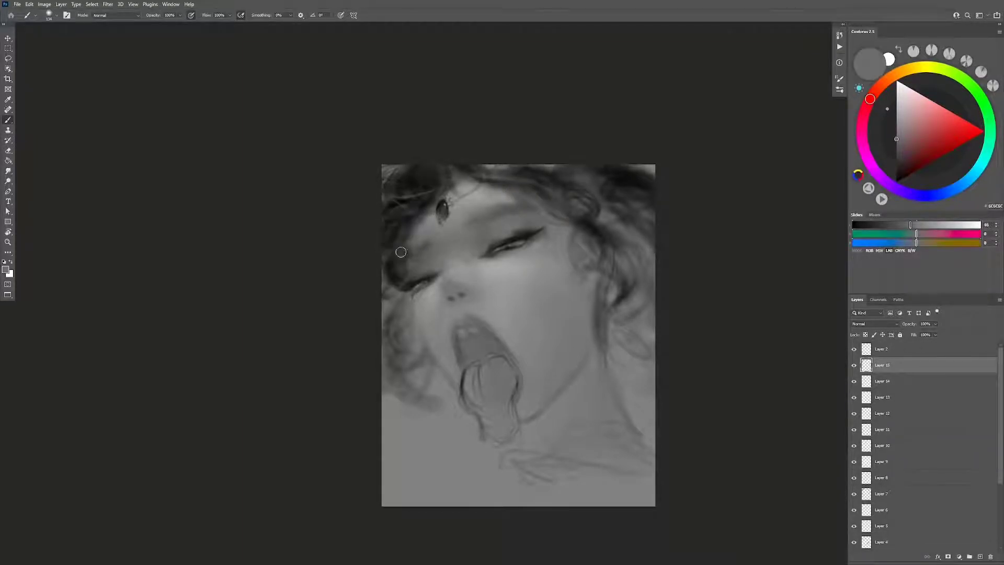
{"action": "left_click", "coordinate": [421, 211], "text": "alt"}
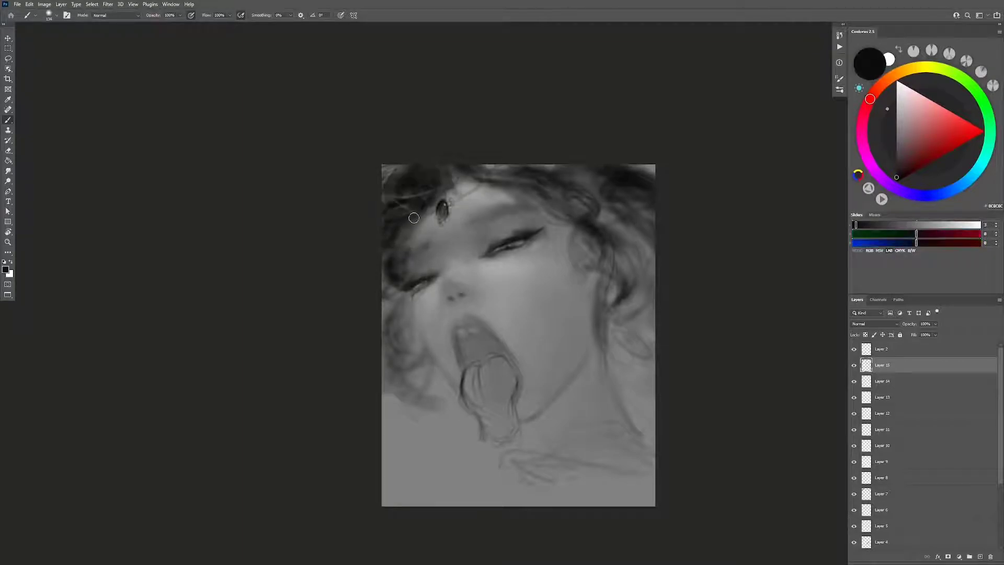
{"action": "left_click_drag", "start_coordinate": [421, 212], "coordinate": [423, 210]}
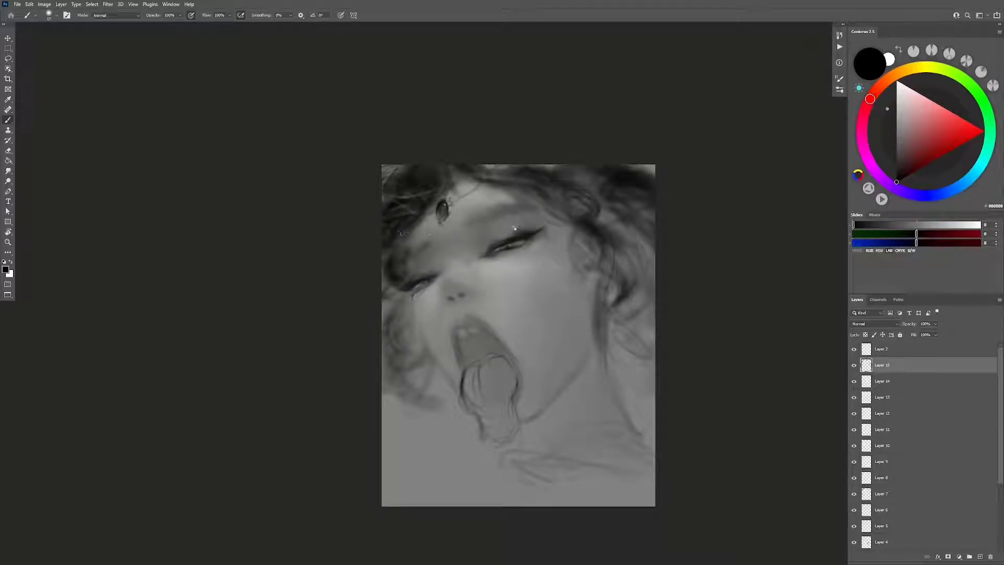
{"action": "key", "text": "h"}
{"action": "mouse_move", "coordinate": [416, 272]}
{"action": "left_mouse_down"}
{"action": "mouse_move", "coordinate": [425, 272]}
{"action": "mouse_move", "coordinate": [387, 277]}
{"action": "mouse_move", "coordinate": [375, 226]}
{"action": "mouse_move", "coordinate": [417, 206]}
{"action": "mouse_move", "coordinate": [385, 254]}
{"action": "left_mouse_up"}
{"action": "left_click_drag", "start_coordinate": [387, 217], "coordinate": [390, 252]}
Step: Paint dark hair strands along the left edge and right of the mouth and jaw
{"action": "left_click_drag", "start_coordinate": [372, 332], "coordinate": [398, 306]}
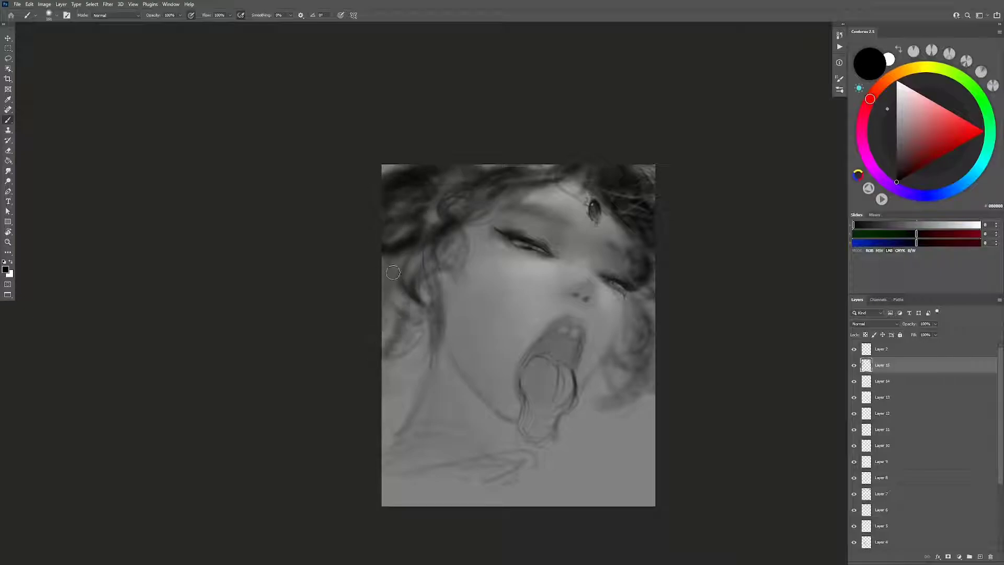
{"action": "left_click_drag", "start_coordinate": [400, 261], "coordinate": [387, 361]}
{"action": "left_click_drag", "start_coordinate": [628, 320], "coordinate": [633, 322]}
{"action": "left_click_drag", "start_coordinate": [635, 316], "coordinate": [611, 380]}
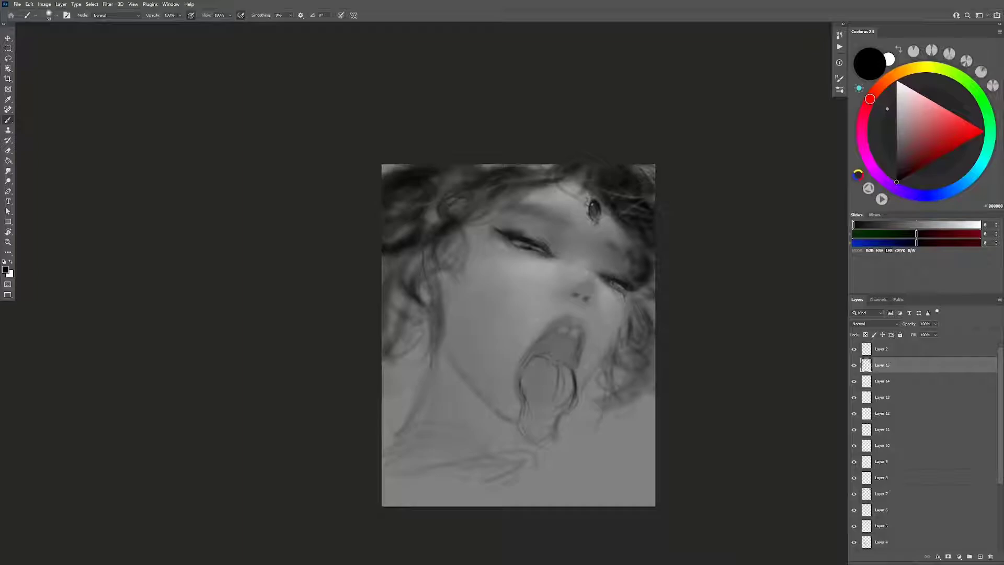
{"action": "mouse_move", "coordinate": [632, 340]}
{"action": "left_mouse_down"}
{"action": "mouse_move", "coordinate": [649, 322]}
{"action": "mouse_move", "coordinate": [648, 356]}
{"action": "left_mouse_up"}
{"action": "left_click_drag", "start_coordinate": [638, 298], "coordinate": [625, 358]}
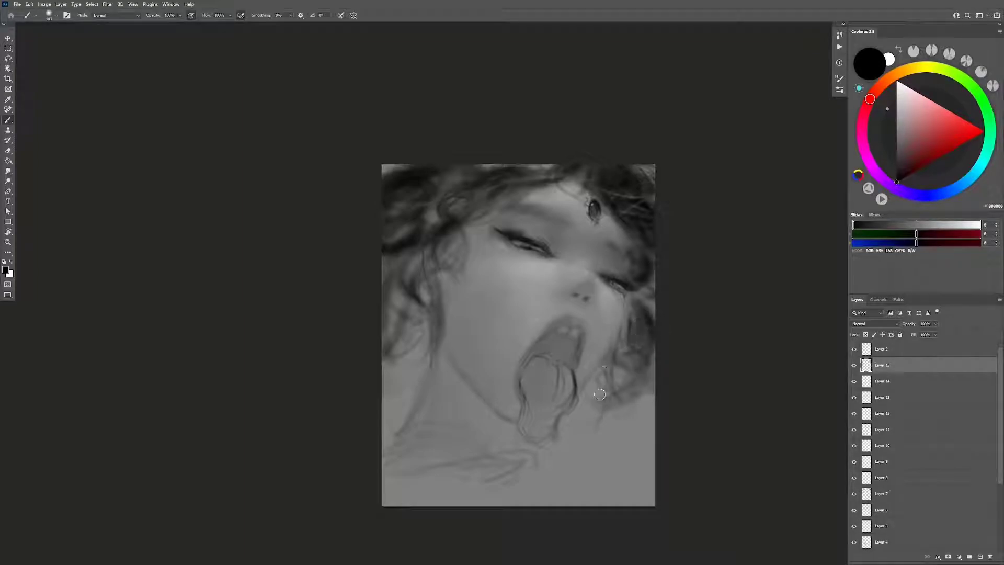
{"action": "mouse_move", "coordinate": [600, 394]}
{"action": "left_mouse_down"}
{"action": "mouse_move", "coordinate": [616, 364]}
{"action": "mouse_move", "coordinate": [630, 396]}
{"action": "left_mouse_up"}
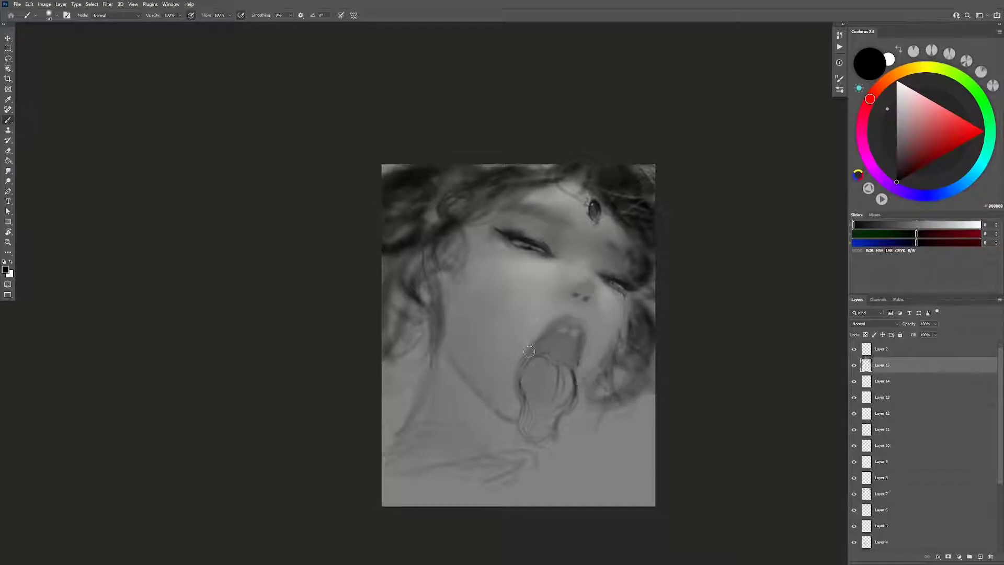
{"action": "mouse_move", "coordinate": [450, 341]}
{"action": "left_mouse_down"}
{"action": "mouse_move", "coordinate": [460, 339]}
{"action": "mouse_move", "coordinate": [439, 328]}
{"action": "mouse_move", "coordinate": [432, 357]}
{"action": "mouse_move", "coordinate": [435, 313]}
{"action": "left_mouse_up"}
Step: Sample greys #797979 to #474747, add a short dark hair-edge stroke, and enlarge the brush to about 243 px
{"action": "left_click", "coordinate": [439, 400], "text": "alt"}
{"action": "left_click", "coordinate": [441, 402], "text": "alt"}
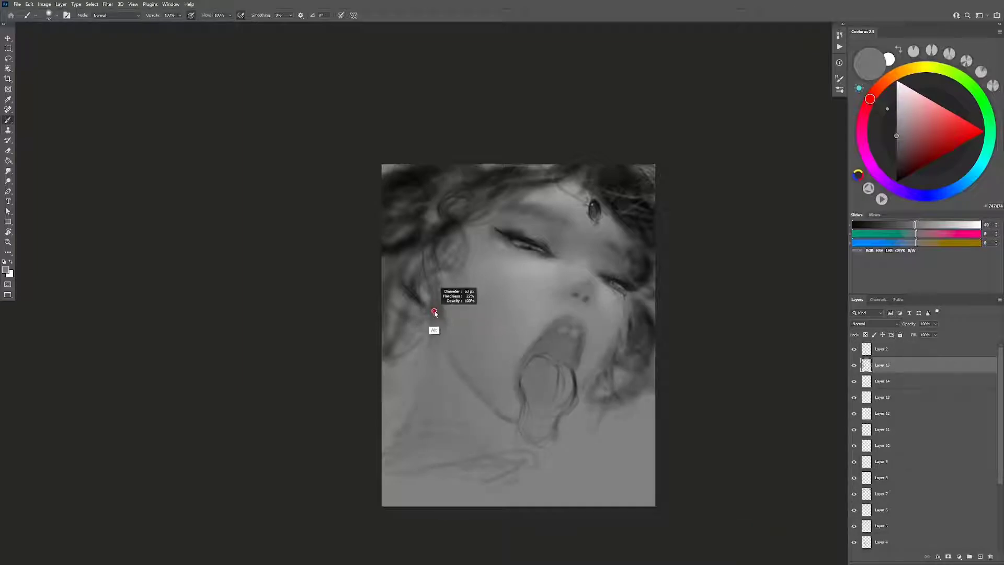
{"action": "left_click", "coordinate": [431, 307], "text": "alt"}
{"action": "left_click_drag", "start_coordinate": [421, 369], "coordinate": [424, 344]}
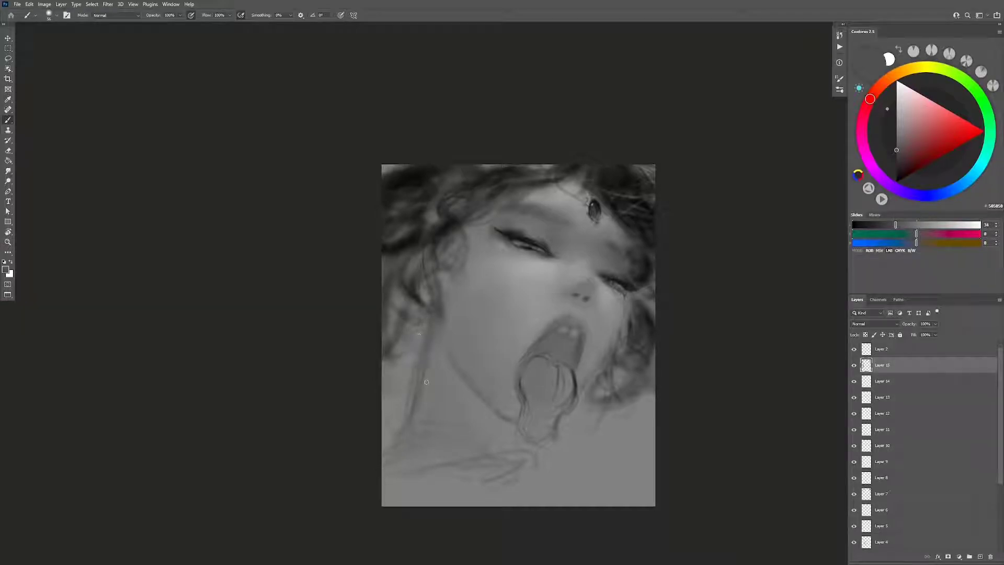
{"action": "left_click_drag", "start_coordinate": [448, 386], "coordinate": [449, 390]}
{"action": "left_click", "coordinate": [470, 421], "text": "alt"}
{"action": "left_click_drag", "start_coordinate": [439, 309], "coordinate": [442, 306]}
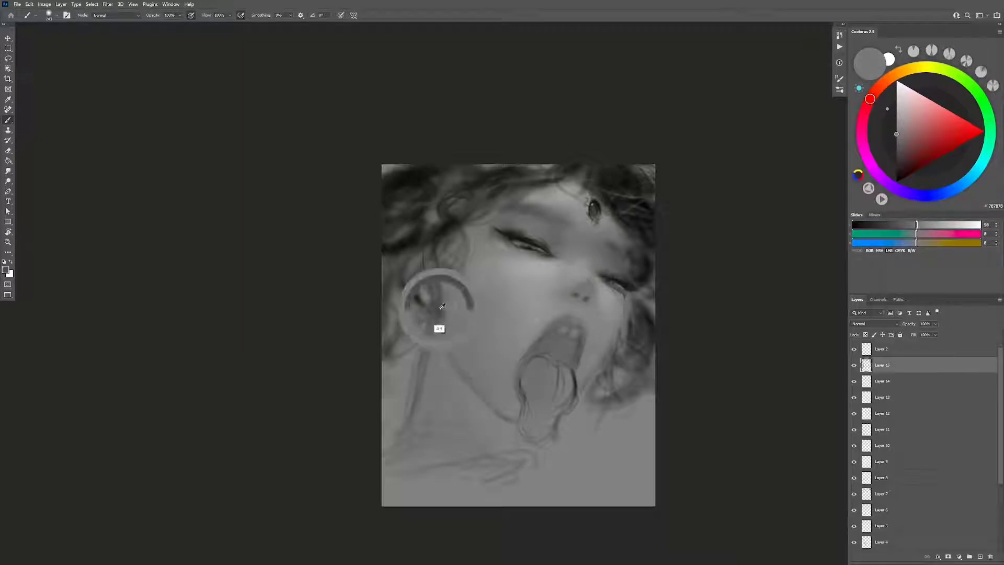
{"action": "left_click", "coordinate": [441, 306], "text": "alt"}
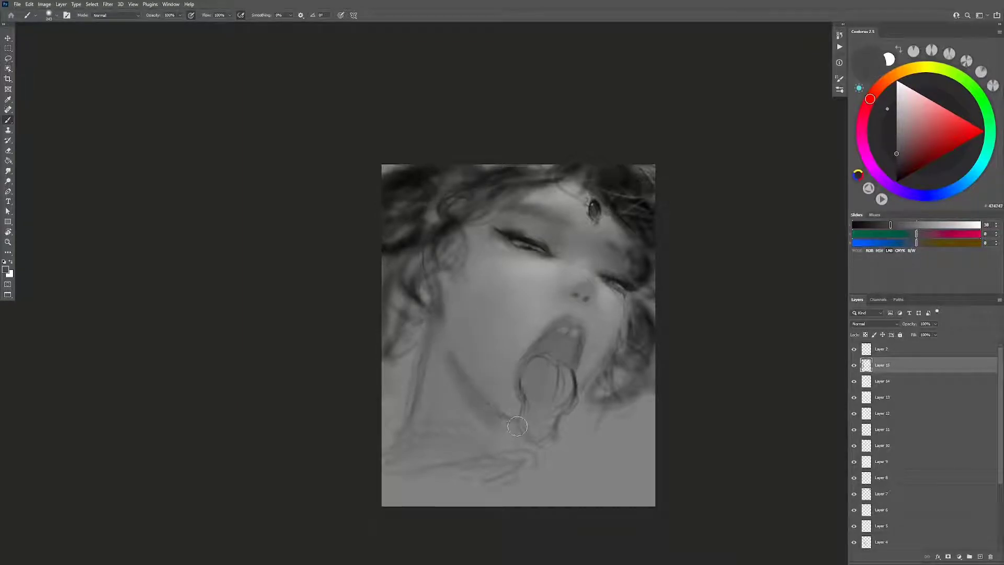
Step: Darken the neck line from the jaw, redoing one stroke, then add Layer 16 and mirror the canvas
{"action": "mouse_move", "coordinate": [453, 374]}
{"action": "left_mouse_down"}
{"action": "mouse_move", "coordinate": [480, 401]}
{"action": "mouse_move", "coordinate": [508, 462]}
{"action": "left_mouse_up"}
{"action": "left_click_drag", "start_coordinate": [492, 423], "coordinate": [484, 408]}
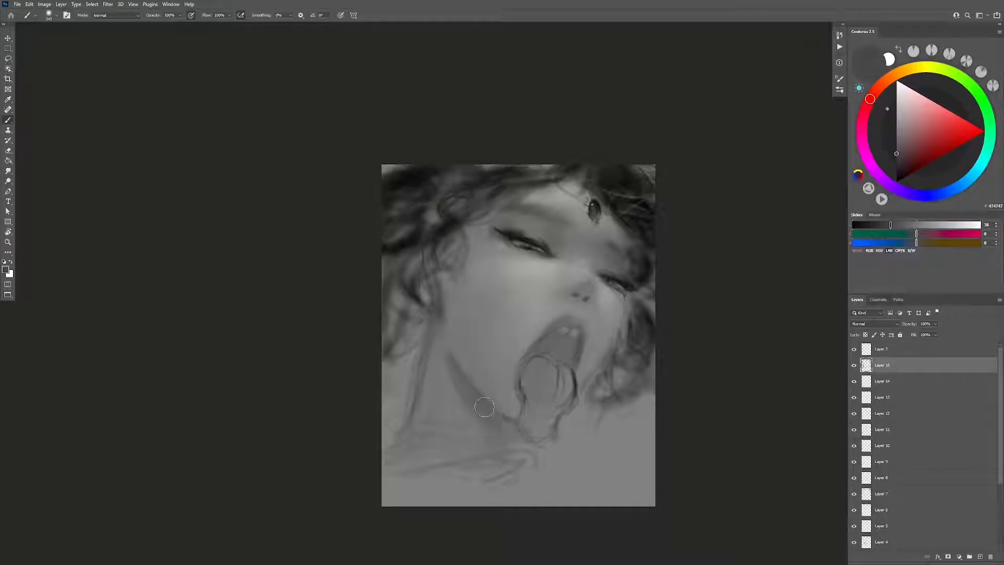
{"action": "key", "text": "ctrl+z"}
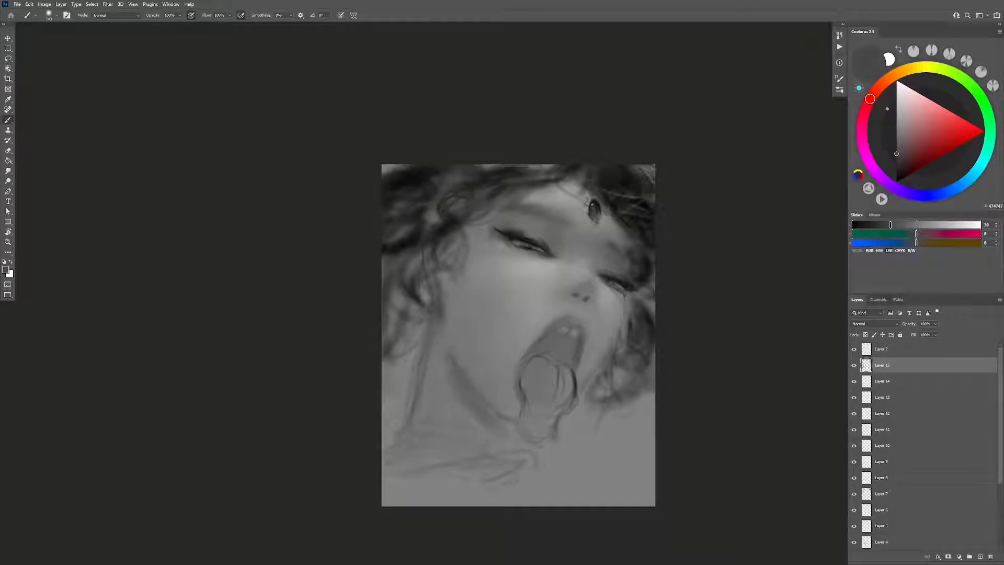
{"action": "left_click_drag", "start_coordinate": [454, 363], "coordinate": [506, 421]}
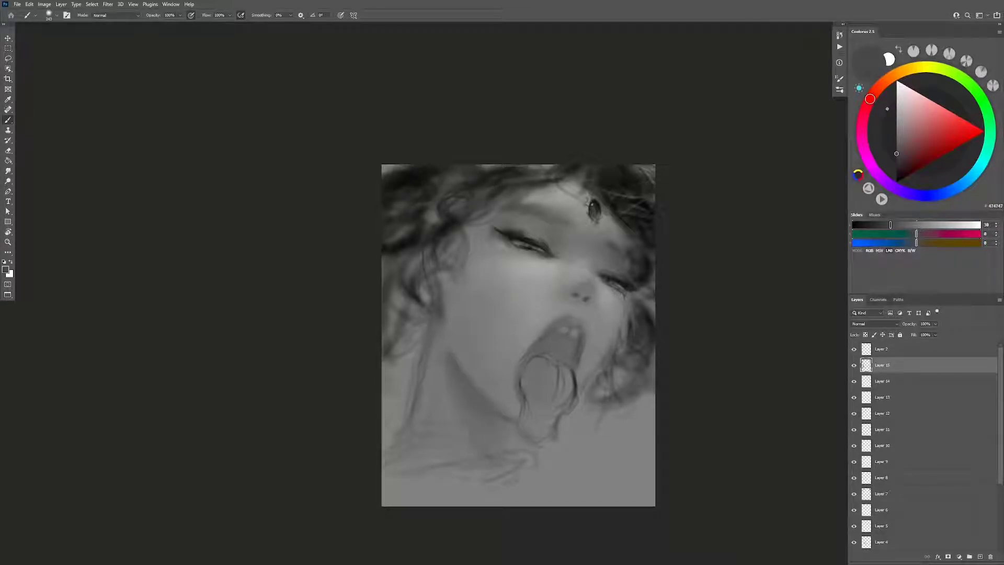
{"action": "left_click", "coordinate": [437, 360], "text": "alt"}
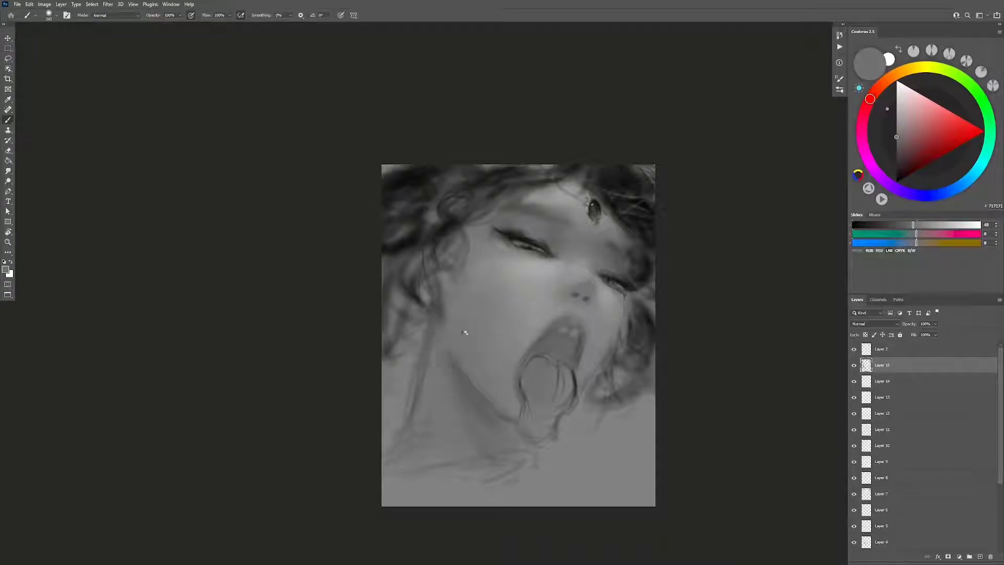
{"action": "key", "text": "ctrl+alt+shift+h"}
{"action": "key", "text": "ctrl+alt+shift+n"}
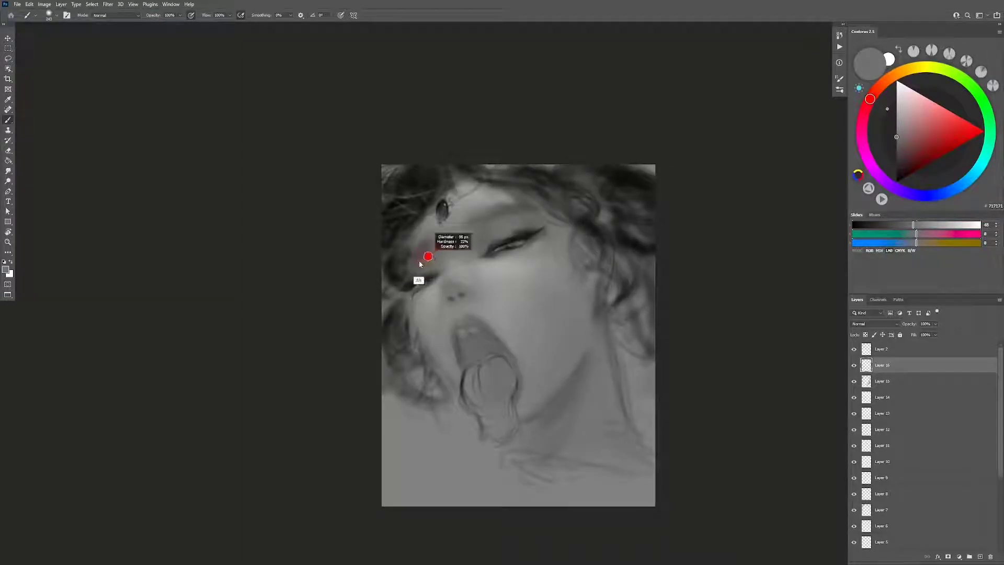
Step: Darken the area around the left eye in black, then mirror the view and add Layer 17
{"action": "left_click", "coordinate": [418, 272], "text": "alt"}
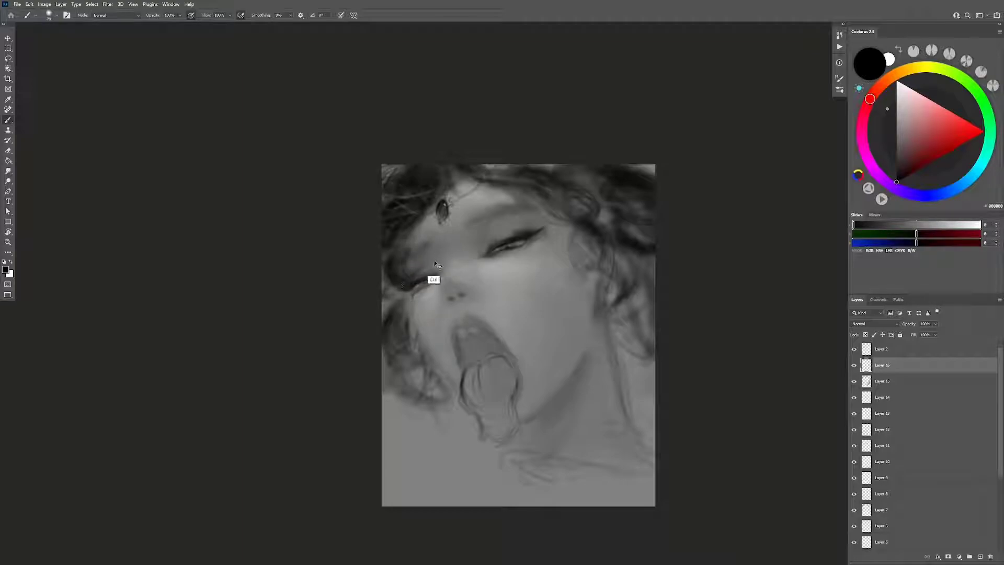
{"action": "left_click_drag", "start_coordinate": [408, 291], "coordinate": [414, 274]}
{"action": "key", "text": "ctrl+z"}
{"action": "key", "text": "ctrl+shift+z"}
{"action": "key", "text": "ctrl+shift+alt+n"}
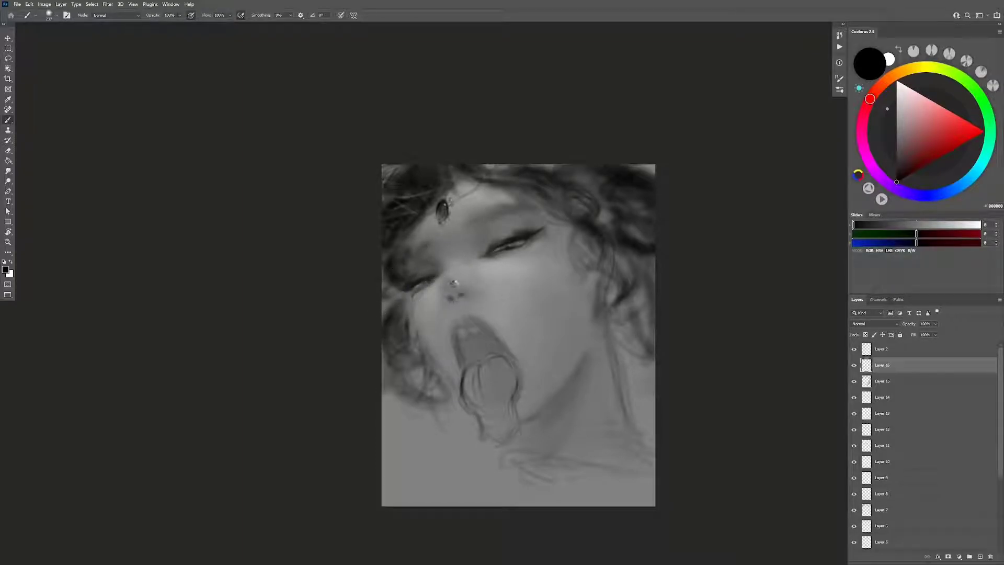
{"action": "key", "text": "h"}
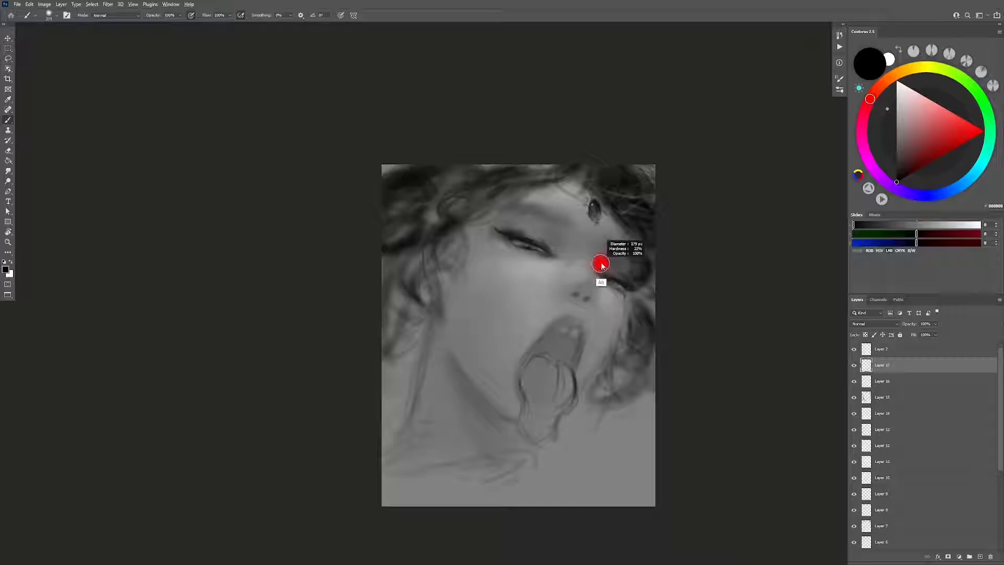
Step: Remove the heavy lash stroke and refine the shading along the tongue
{"action": "left_click_drag", "start_coordinate": [515, 224], "coordinate": [523, 225]}
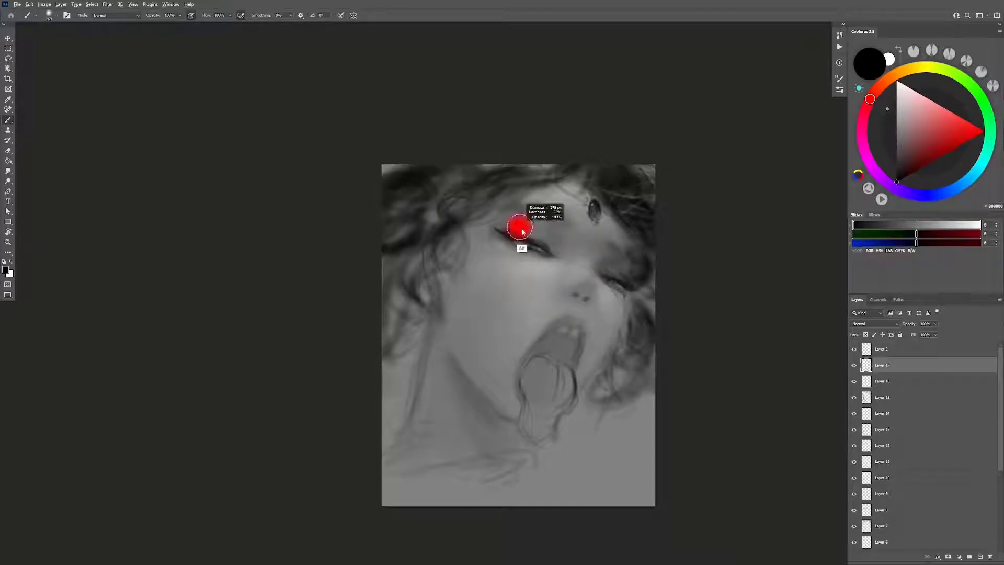
{"action": "key", "text": "ctrl+z"}
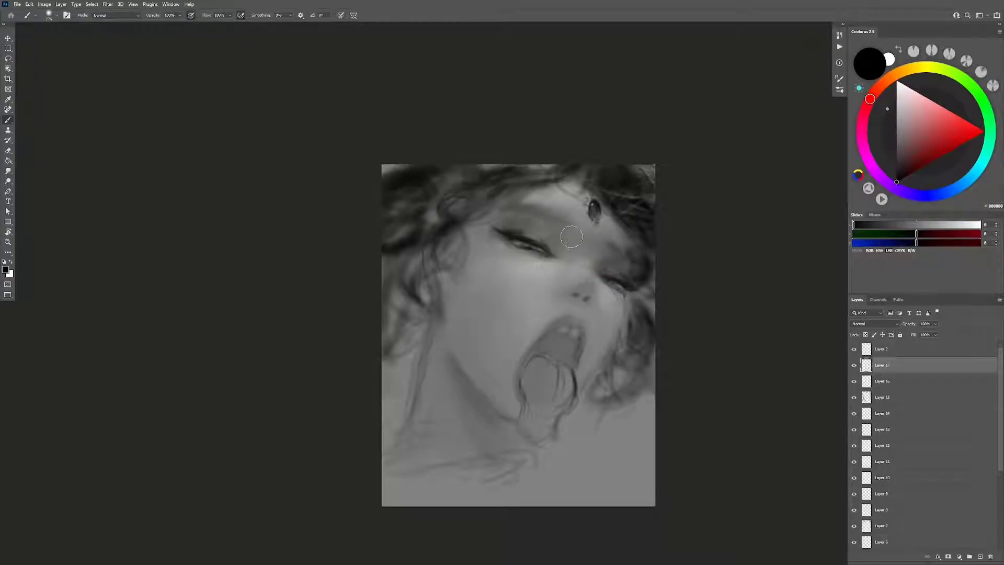
{"action": "mouse_move", "coordinate": [571, 365]}
{"action": "left_mouse_down"}
{"action": "mouse_move", "coordinate": [544, 413]}
{"action": "mouse_move", "coordinate": [555, 406]}
{"action": "left_mouse_up"}
{"action": "left_click_drag", "start_coordinate": [492, 234], "coordinate": [456, 191]}
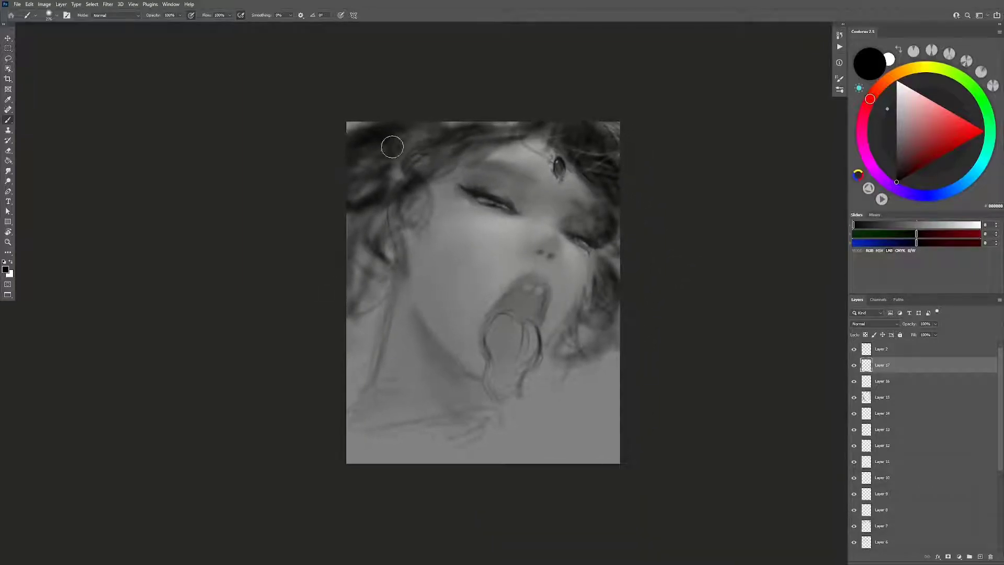
Step: Paint dark strands into the hair above the eye on a new layer, ending with a 15 px brush
{"action": "left_click_drag", "start_coordinate": [383, 132], "coordinate": [361, 126]}
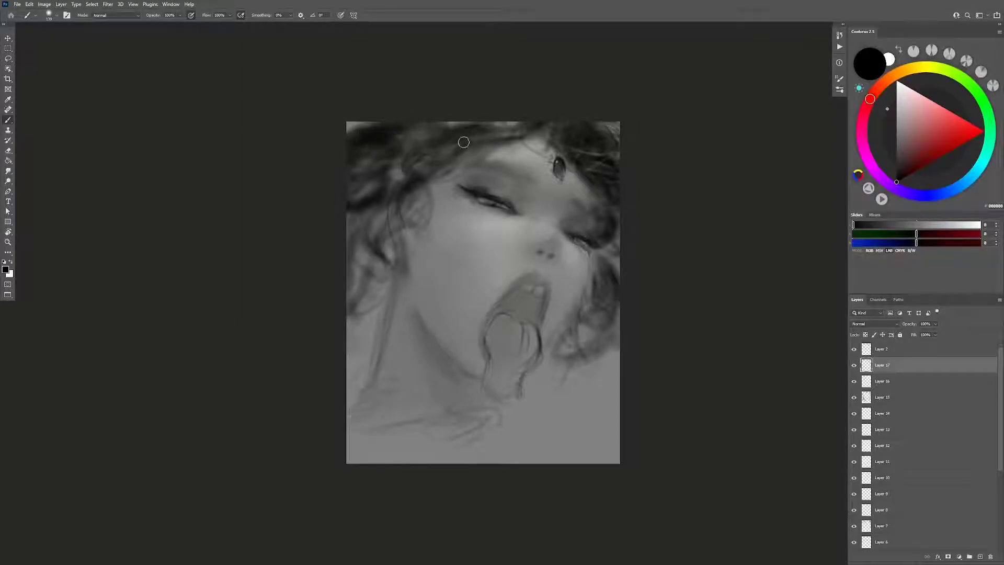
{"action": "mouse_move", "coordinate": [464, 142]}
{"action": "left_mouse_down"}
{"action": "mouse_move", "coordinate": [421, 176]}
{"action": "mouse_move", "coordinate": [417, 168]}
{"action": "mouse_move", "coordinate": [457, 186]}
{"action": "mouse_move", "coordinate": [476, 171]}
{"action": "mouse_move", "coordinate": [437, 181]}
{"action": "left_mouse_up"}
{"action": "key", "text": "ctrl+shift+alt+n"}
{"action": "key", "text": "ctrl+shift+alt+n"}
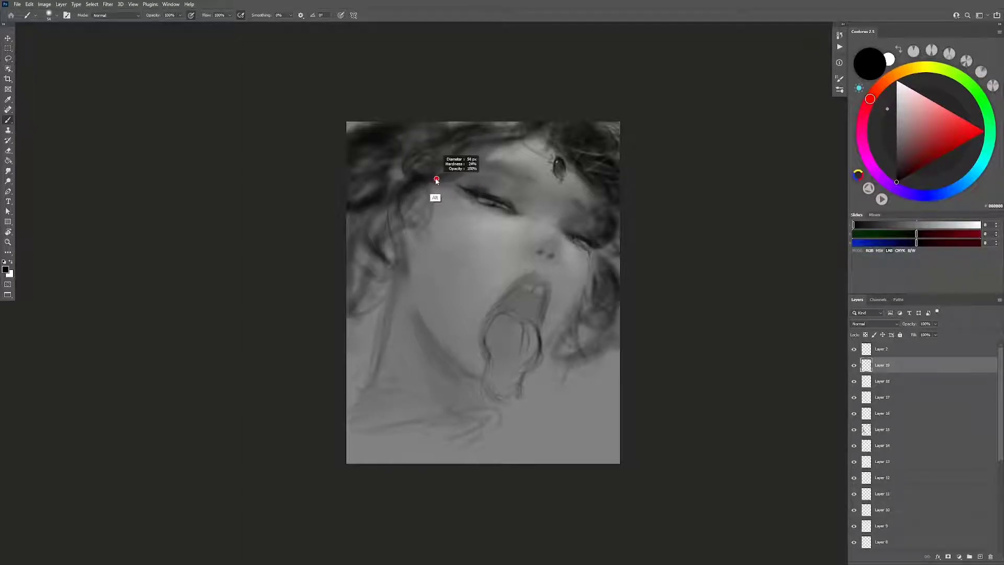
{"action": "left_click_drag", "start_coordinate": [436, 181], "coordinate": [436, 181]}
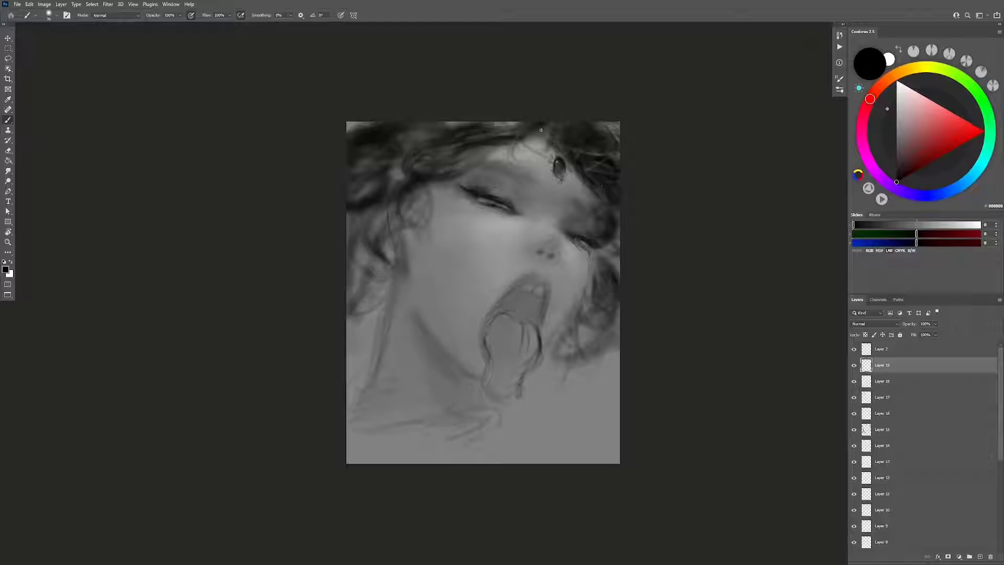
{"action": "left_click_drag", "start_coordinate": [532, 134], "coordinate": [574, 134]}
{"action": "left_click_drag", "start_coordinate": [501, 129], "coordinate": [497, 135]}
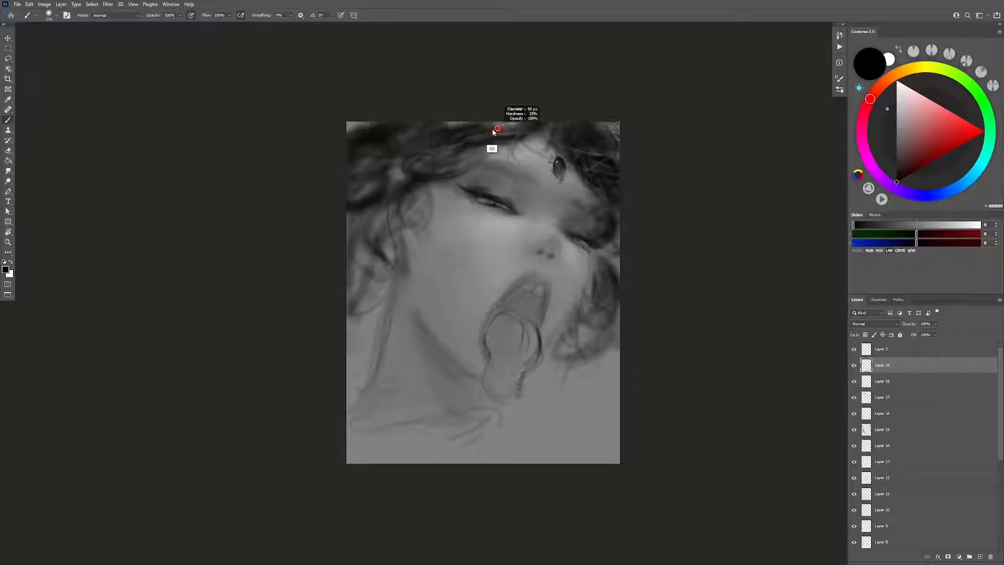
Step: Darken and extend the forehead jewel downward in black with a 62 px brush
{"action": "left_click", "coordinate": [527, 158], "text": "alt"}
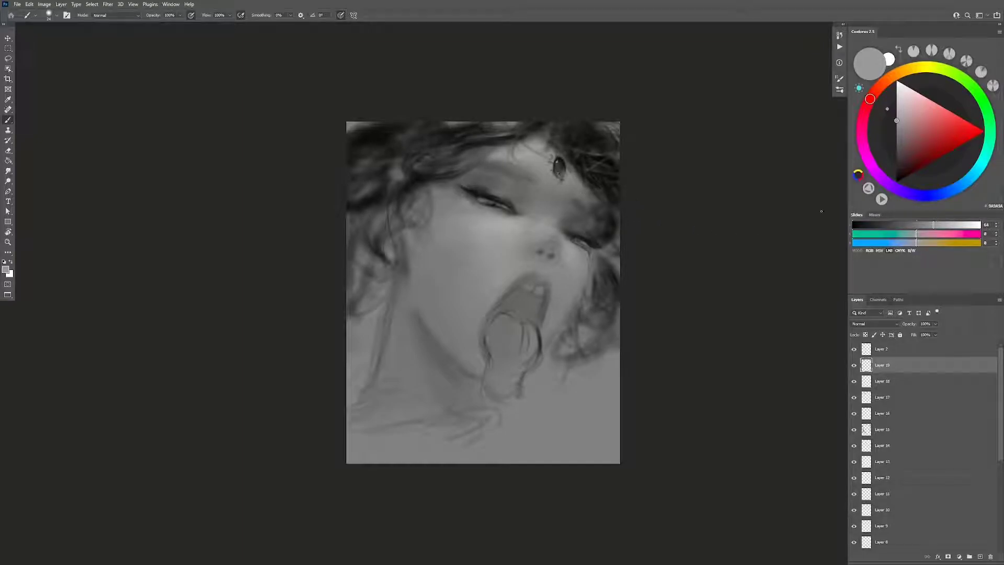
{"action": "key", "text": "x"}
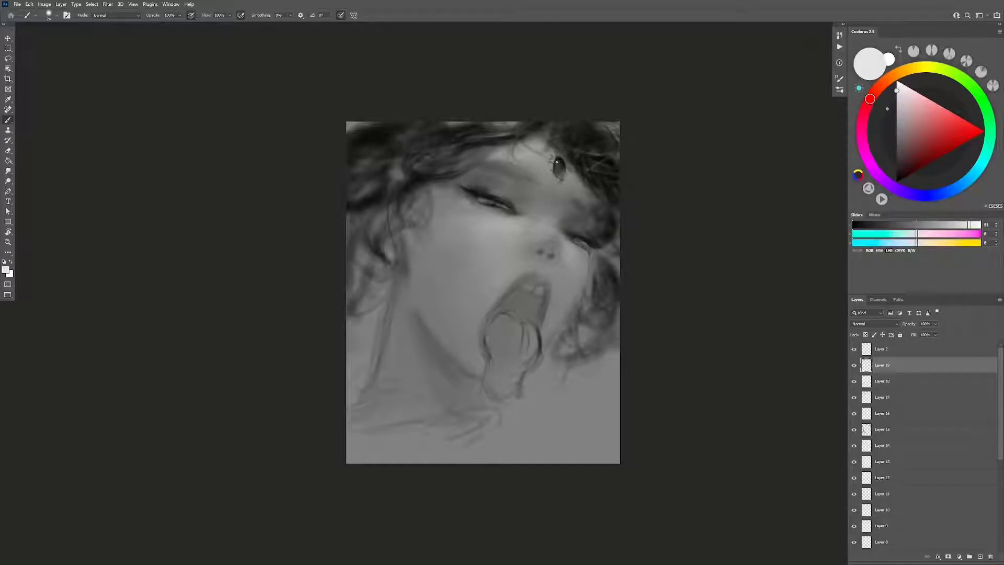
{"action": "key", "text": "d"}
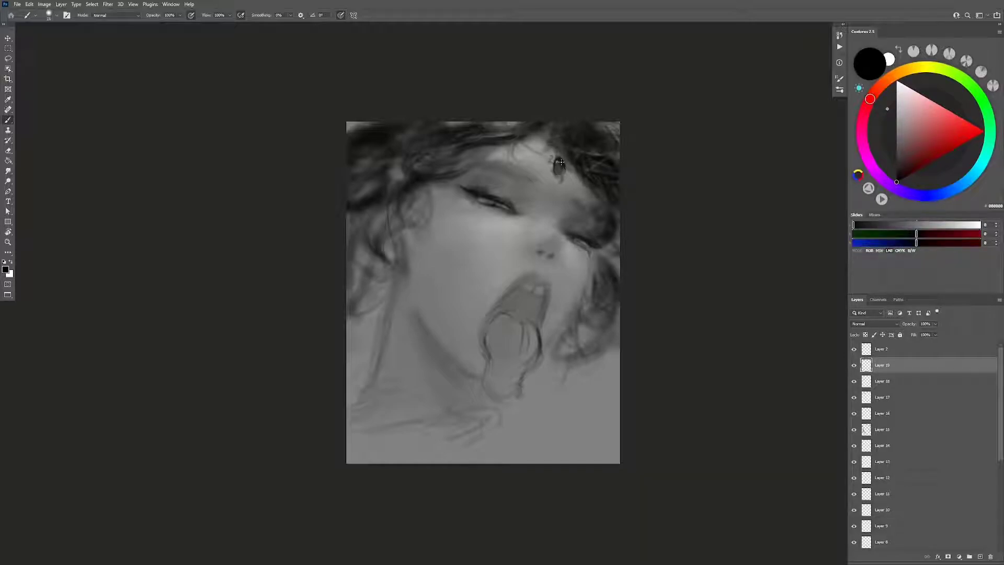
{"action": "right_click", "coordinate": [561, 162]}
{"action": "left_click_drag", "start_coordinate": [559, 162], "coordinate": [561, 167]}
{"action": "left_click_drag", "start_coordinate": [562, 169], "coordinate": [564, 175]}
Step: On a new layer, zoom into the eye and paint dark detail beneath its highlight
{"action": "key", "text": "ctrl+shift+alt+n"}
{"action": "key", "text": "z"}
{"action": "mouse_move", "coordinate": [494, 222]}
{"action": "left_mouse_down"}
{"action": "mouse_move", "coordinate": [625, 212]}
{"action": "mouse_move", "coordinate": [540, 226]}
{"action": "mouse_move", "coordinate": [525, 214]}
{"action": "left_mouse_up"}
{"action": "key", "text": "b"}
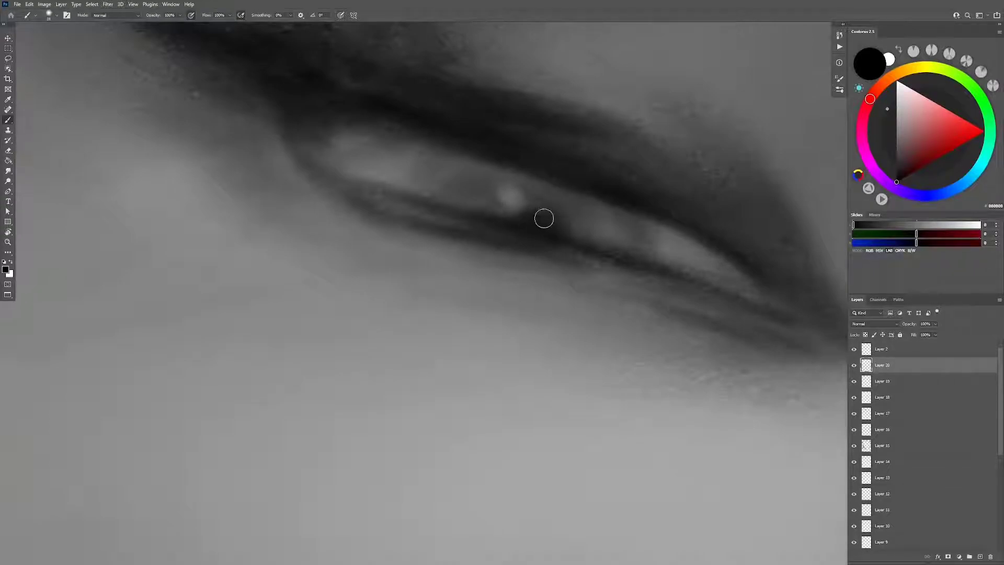
{"action": "left_click_drag", "start_coordinate": [544, 218], "coordinate": [547, 215]}
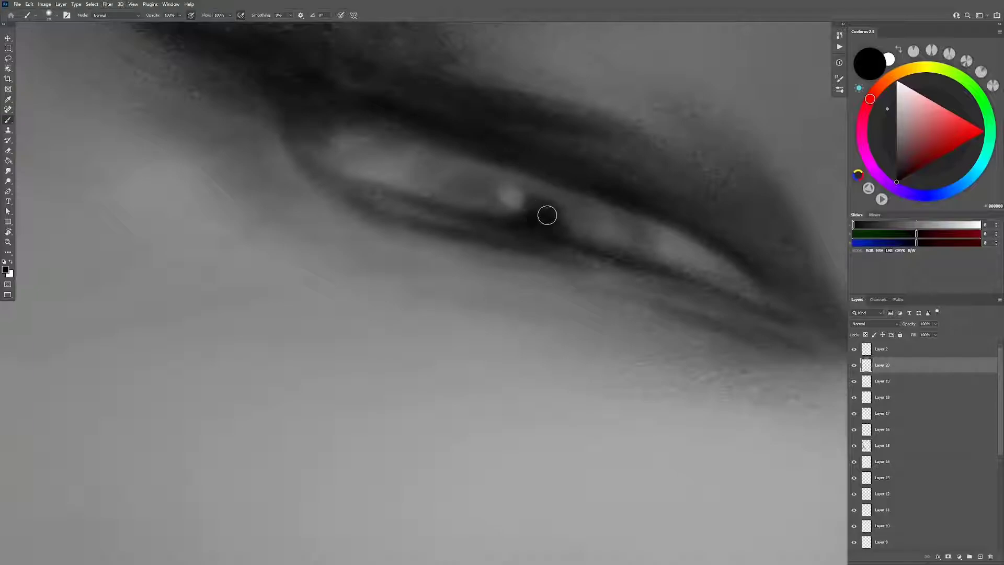
{"action": "scroll", "coordinate": [564, 246], "scroll_direction": "down", "scroll_amount": 10}
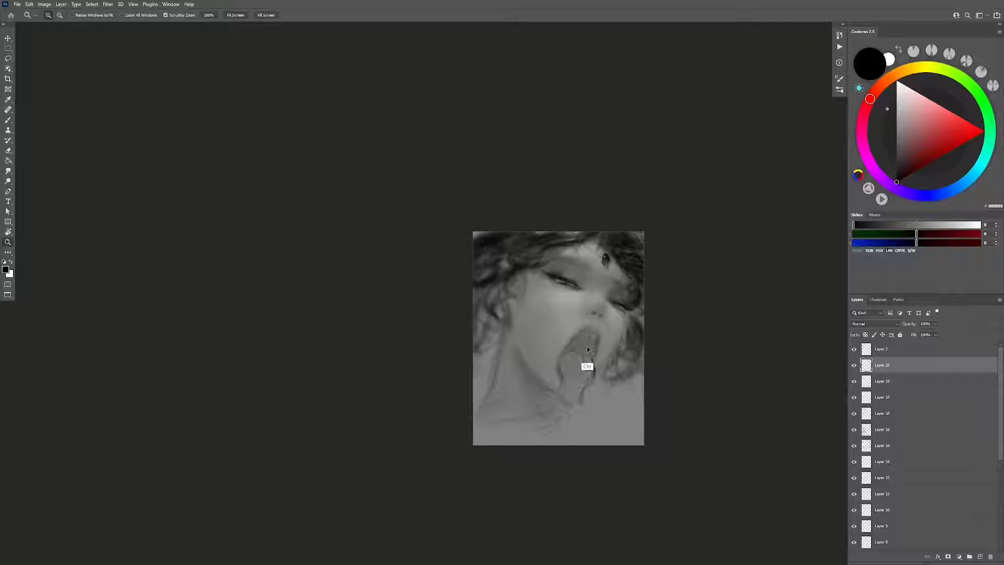
Step: Merge the eye-detail layer into Layer 19, mirror the canvas, and sample several skin greys
{"action": "key", "text": "ctrl+e"}
{"action": "scroll", "coordinate": [537, 251], "scroll_direction": "down", "scroll_amount": 3}
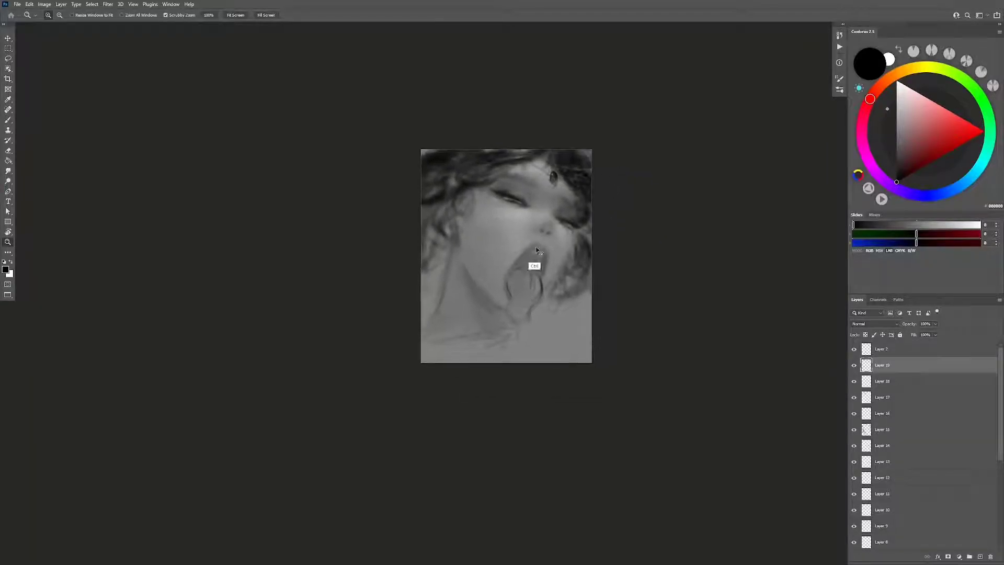
{"action": "key", "text": "b"}
{"action": "left_click_drag", "start_coordinate": [553, 280], "coordinate": [547, 254]}
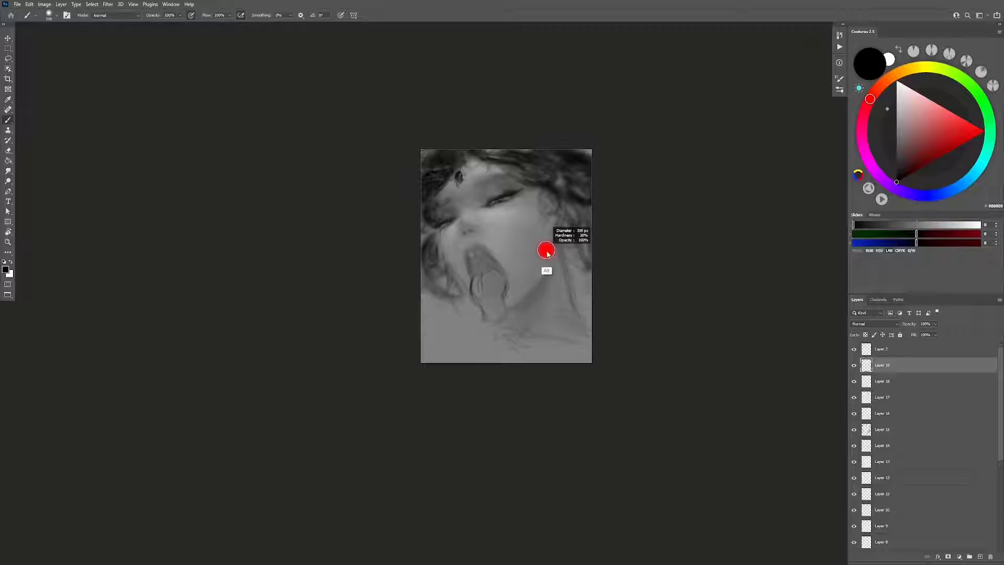
{"action": "left_click", "coordinate": [494, 224], "text": "alt"}
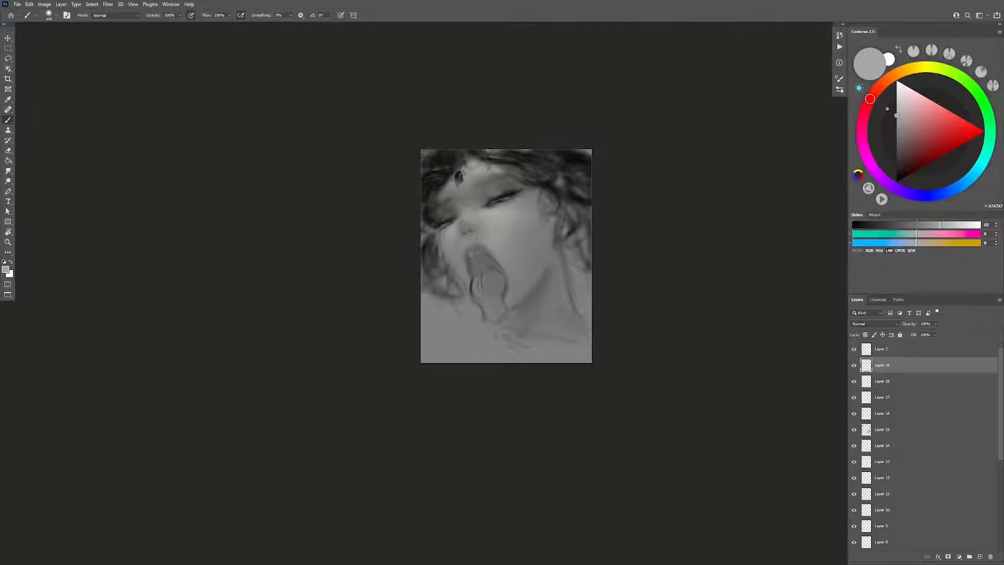
{"action": "left_click", "coordinate": [495, 243], "text": "alt"}
{"action": "left_click", "coordinate": [515, 258], "text": "alt"}
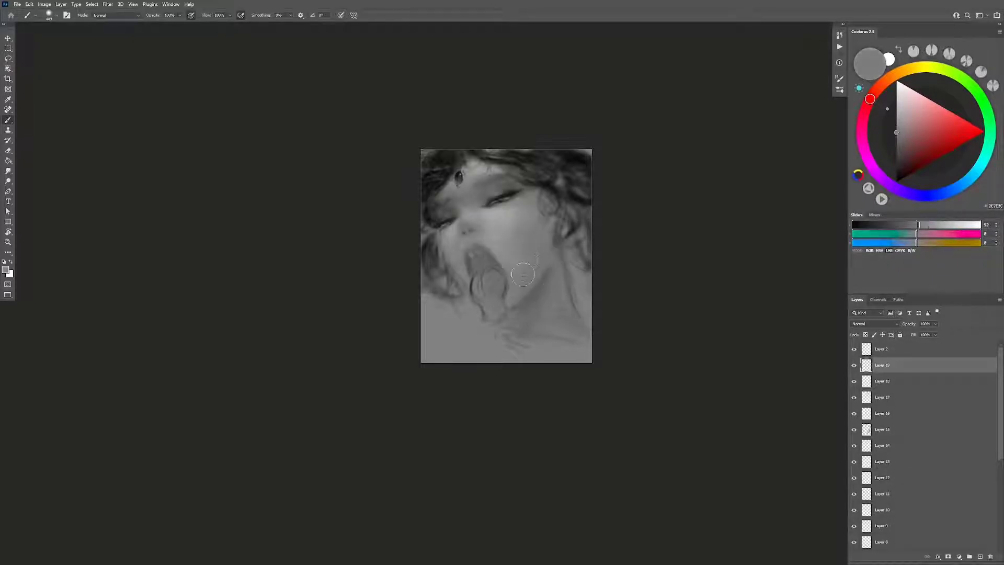
{"action": "left_click", "coordinate": [512, 246], "text": "alt"}
{"action": "left_click", "coordinate": [551, 302], "text": "alt"}
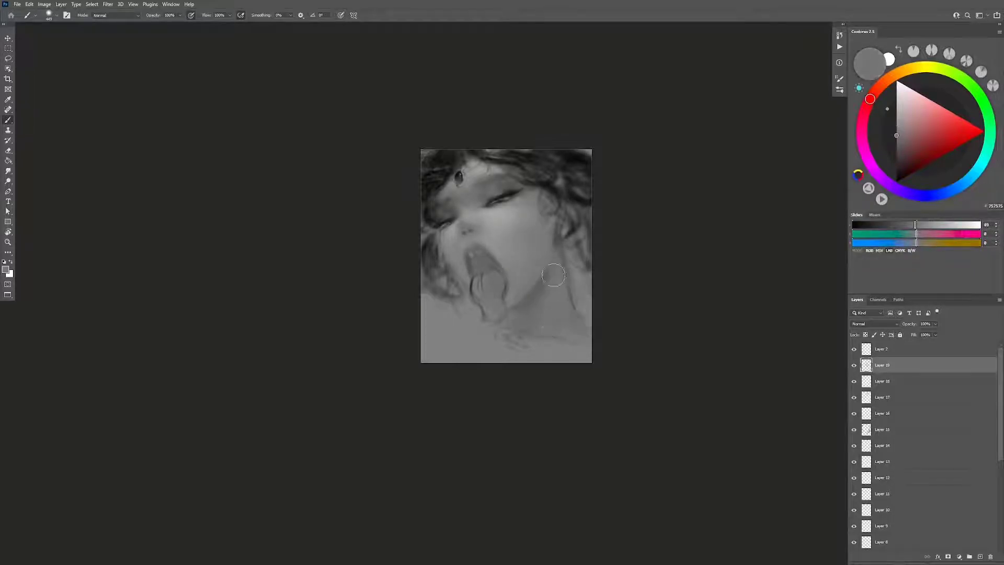
{"action": "left_click", "coordinate": [495, 205], "text": "alt"}
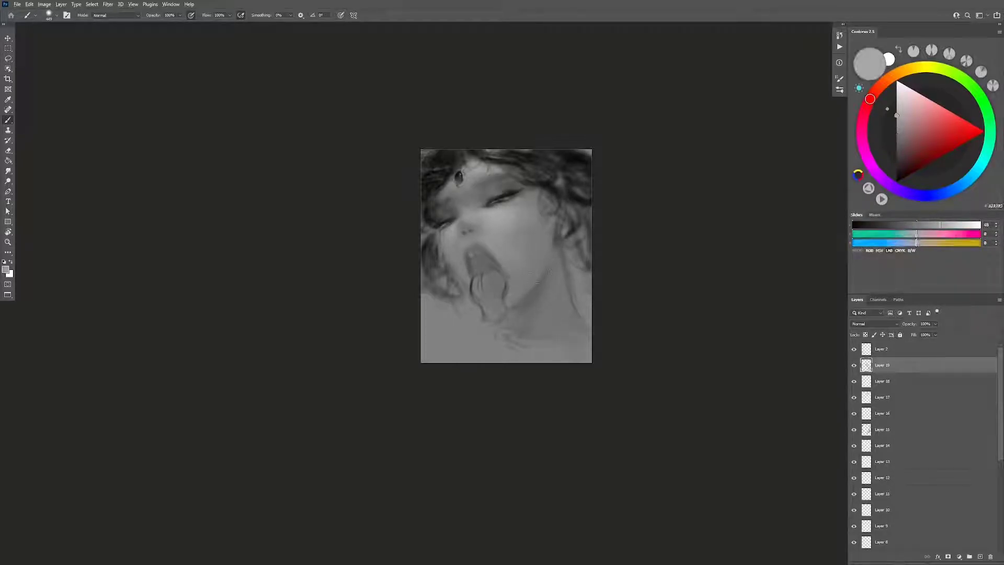
Step: Flip the canvas back and paint near the bottom and mouth with sampled dark greys at 30 px
{"action": "key", "text": "h"}
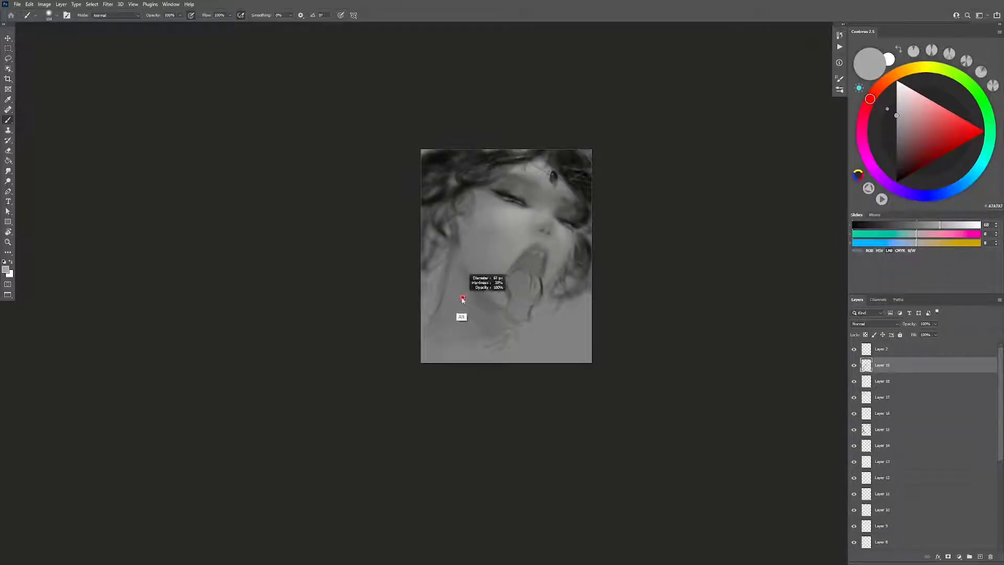
{"action": "key", "text": "d"}
{"action": "right_click", "coordinate": [453, 262], "text": "alt"}
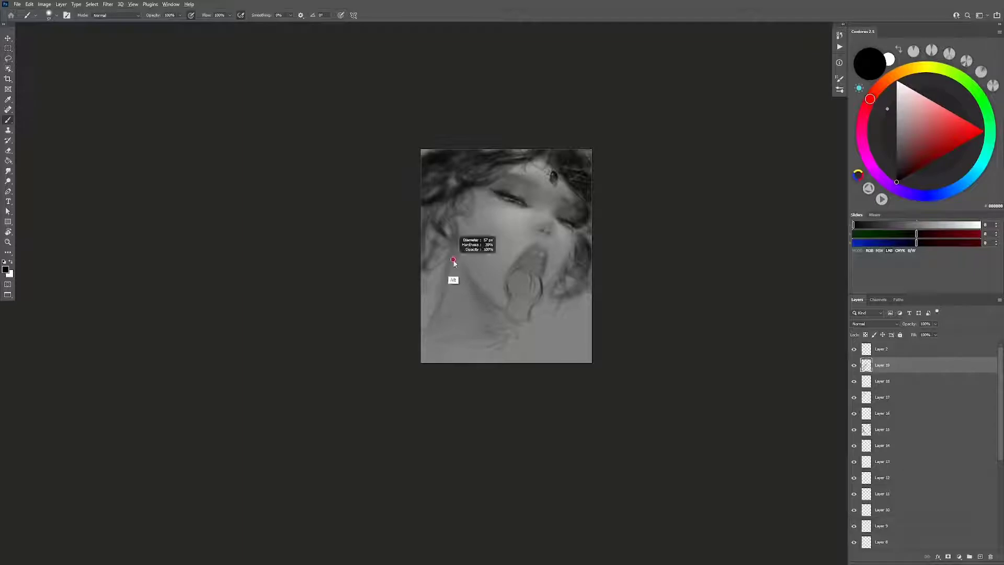
{"action": "left_click", "coordinate": [579, 192], "text": "alt"}
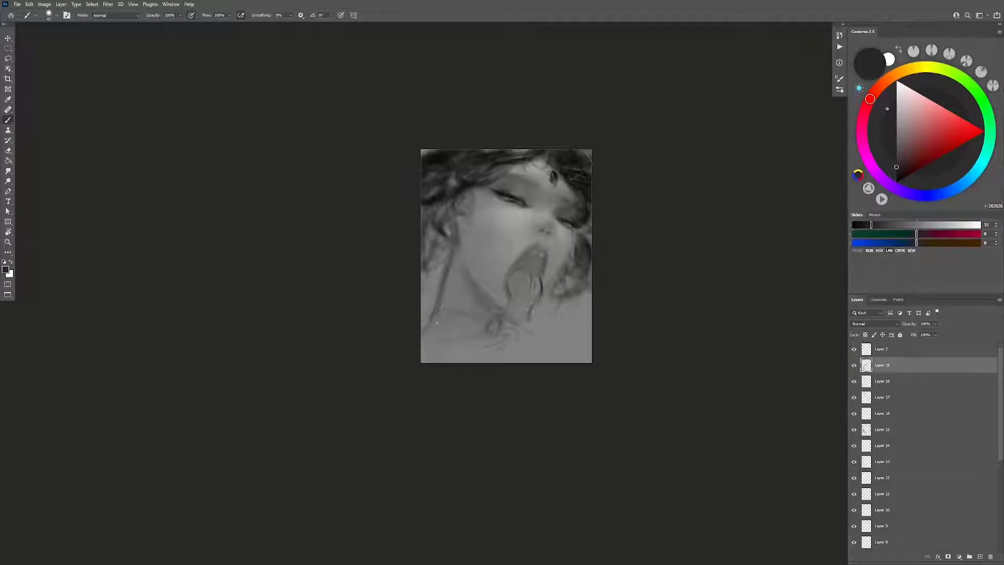
{"action": "left_click_drag", "start_coordinate": [526, 353], "coordinate": [548, 342]}
{"action": "key", "text": "d"}
{"action": "left_click", "coordinate": [520, 280], "text": "alt"}
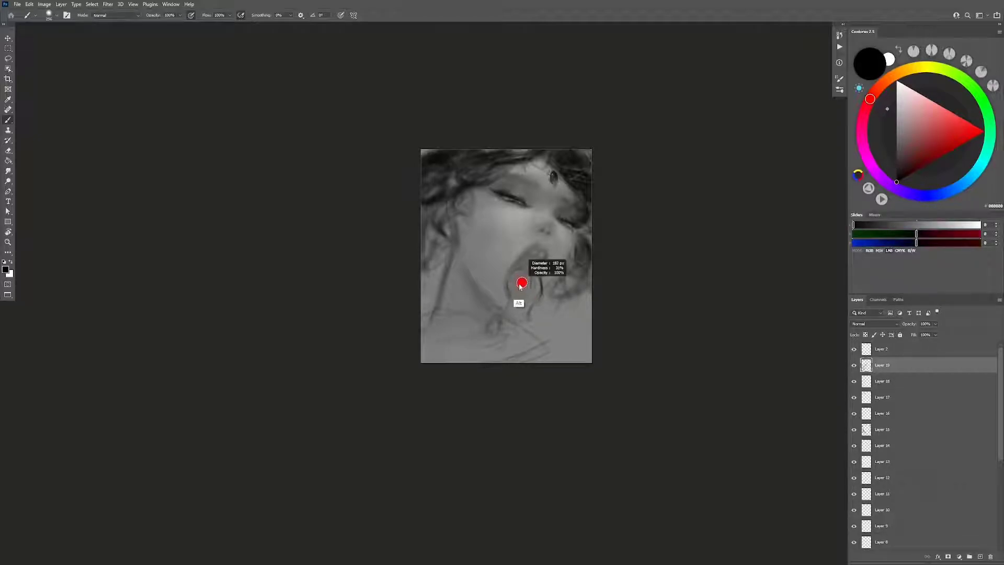
{"action": "left_click_drag", "start_coordinate": [520, 279], "coordinate": [504, 283]}
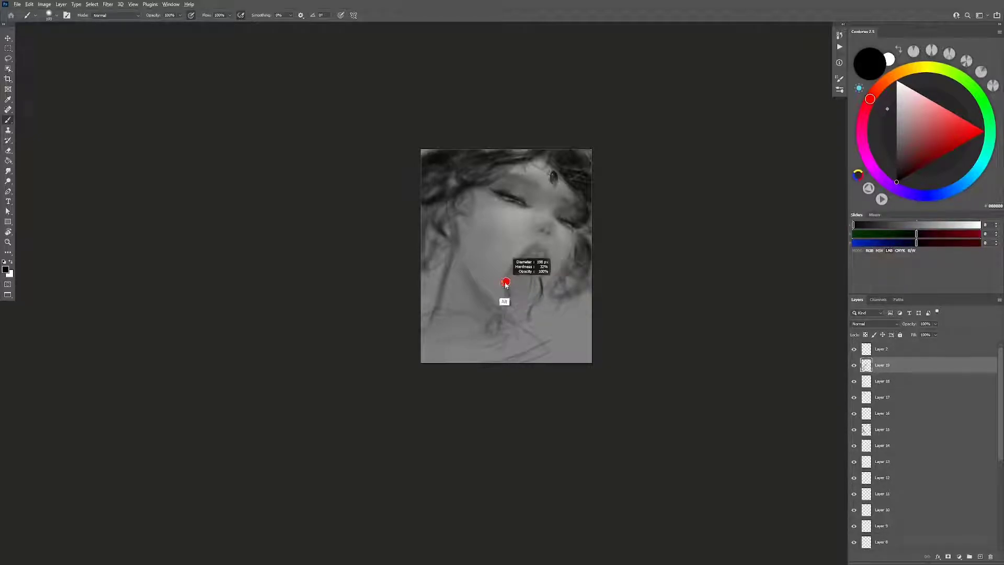
{"action": "left_click", "coordinate": [506, 288], "text": "alt"}
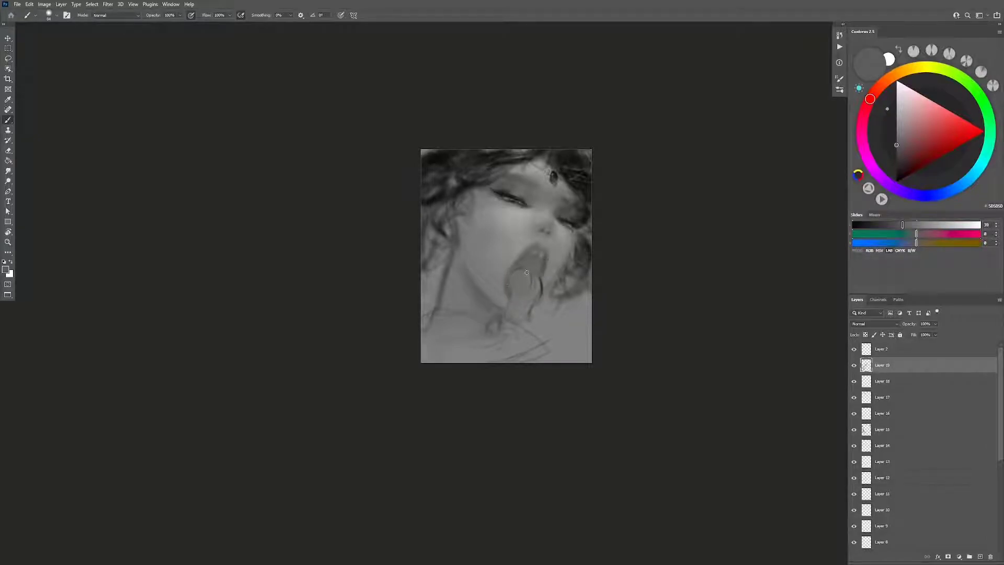
{"action": "left_click", "coordinate": [526, 285], "text": "alt"}
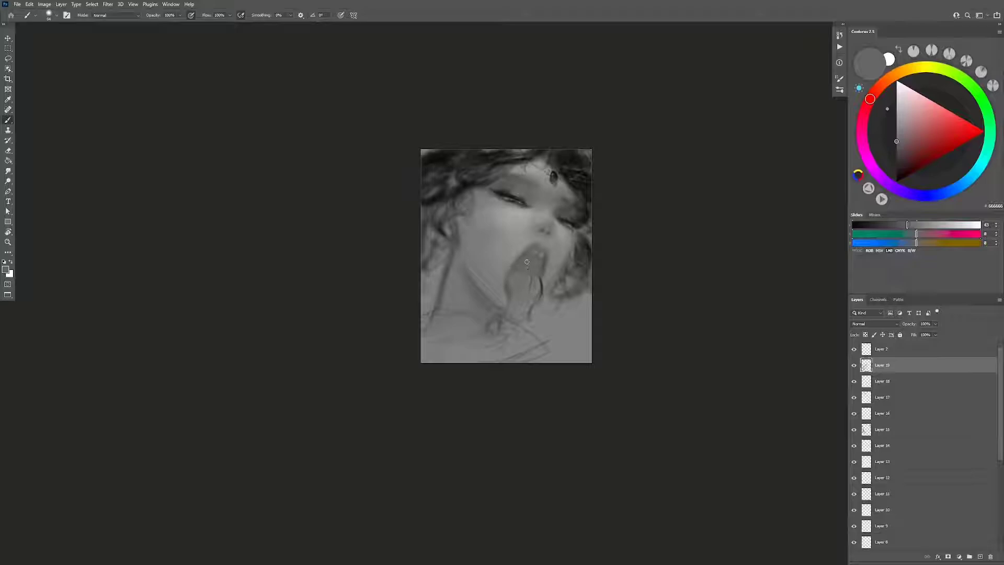
Step: Rework the chin with a 37 px brush and mid grey, then add Layer 20 with a 50 px brush
{"action": "key", "text": "d"}
{"action": "key", "text": "h"}
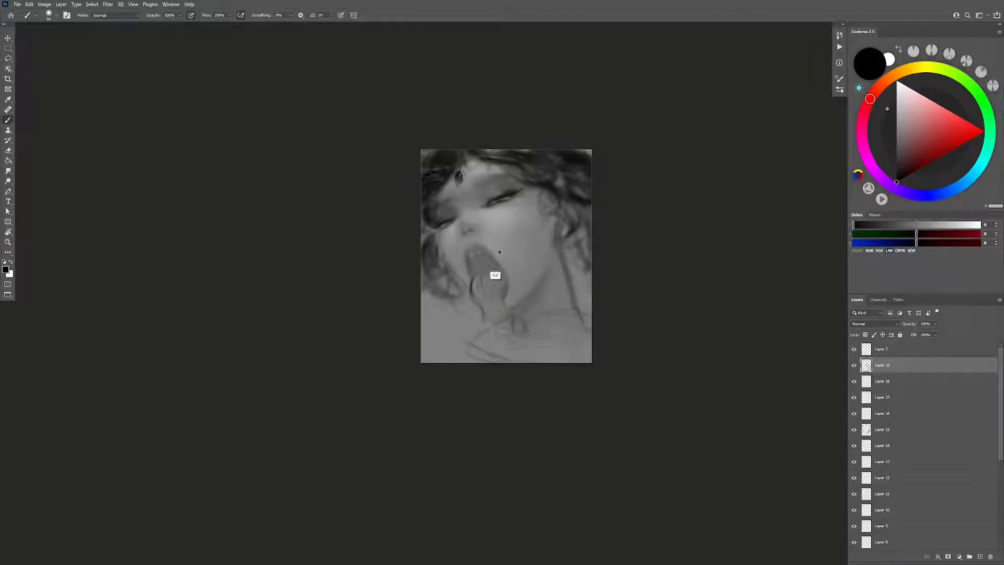
{"action": "mouse_move", "coordinate": [498, 253]}
{"action": "left_mouse_down"}
{"action": "mouse_move", "coordinate": [472, 284]}
{"action": "mouse_move", "coordinate": [486, 275]}
{"action": "mouse_move", "coordinate": [483, 283]}
{"action": "left_mouse_up"}
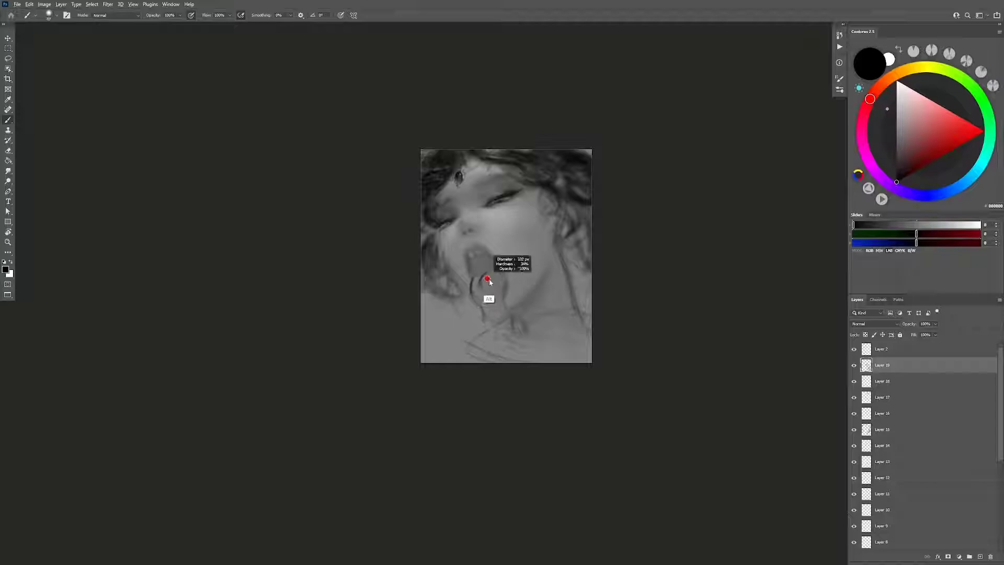
{"action": "left_click", "coordinate": [484, 281], "text": "alt"}
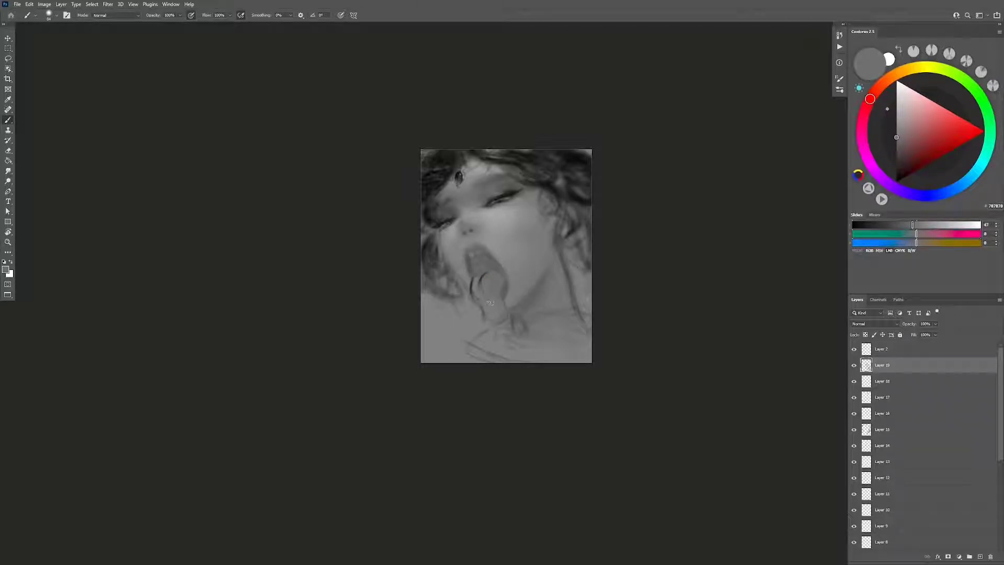
{"action": "left_click_drag", "start_coordinate": [483, 307], "coordinate": [479, 315]}
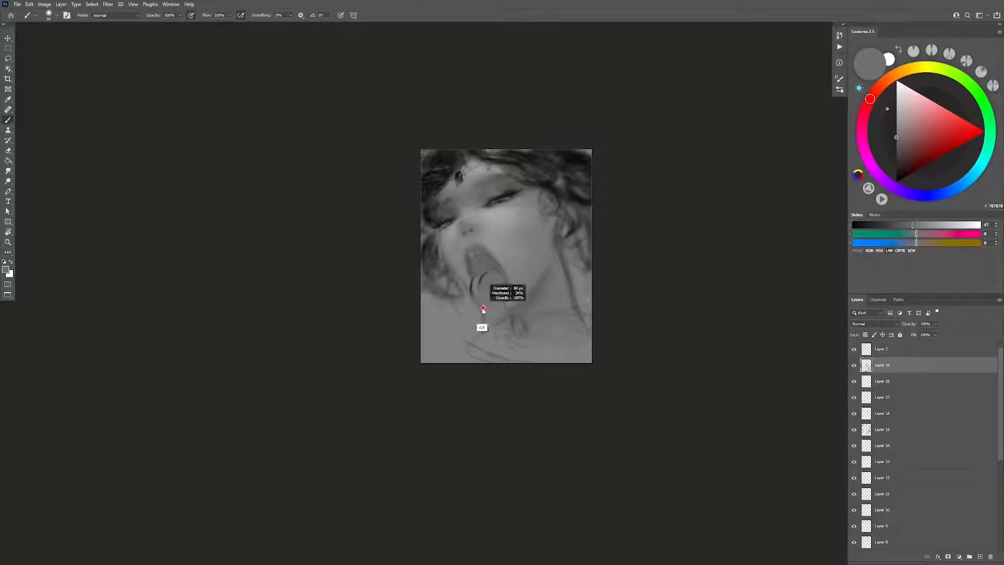
{"action": "key", "text": "d"}
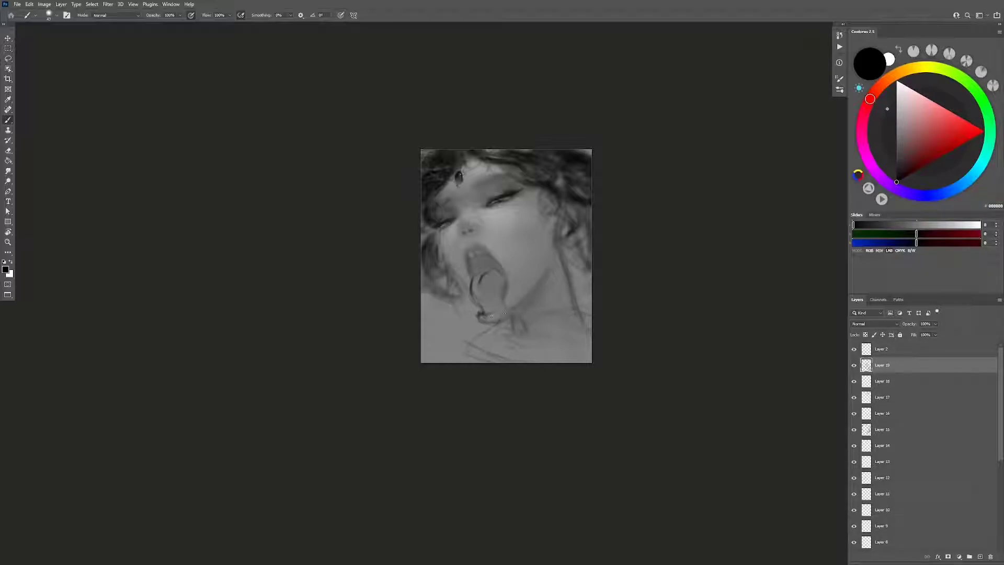
{"action": "key", "text": "h"}
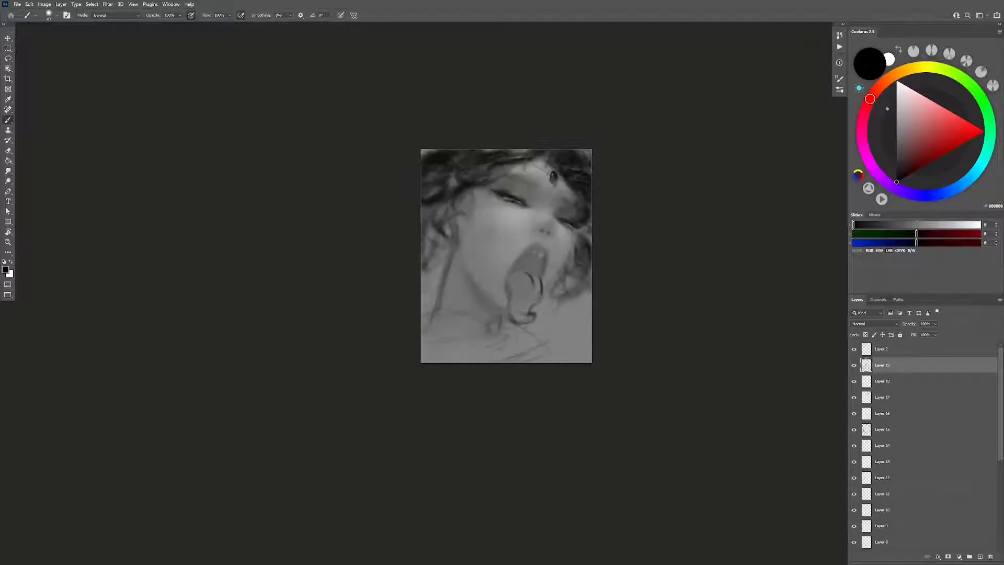
{"action": "key", "text": "ctrl+shift+alt+n"}
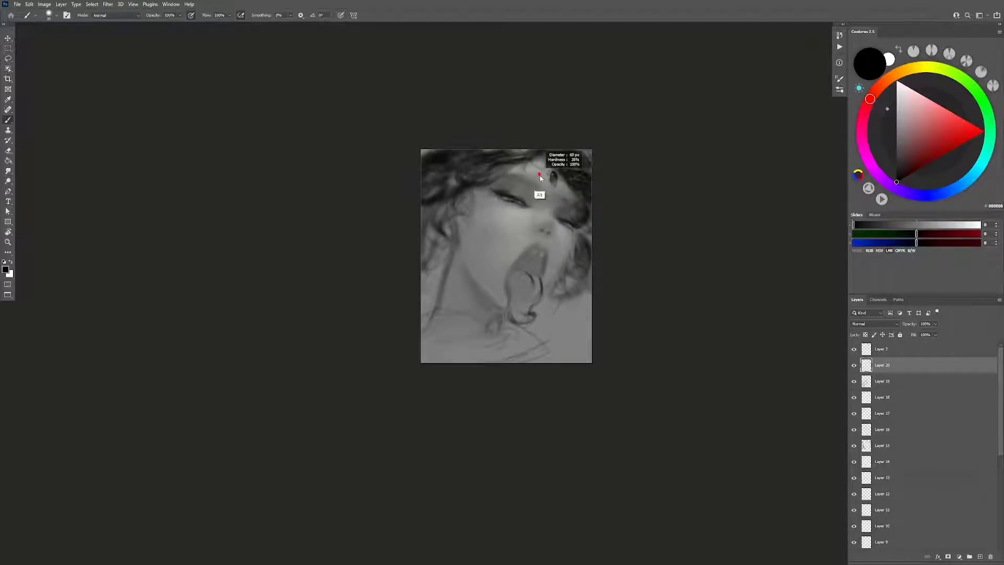
{"action": "left_click_drag", "start_coordinate": [541, 197], "coordinate": [538, 169]}
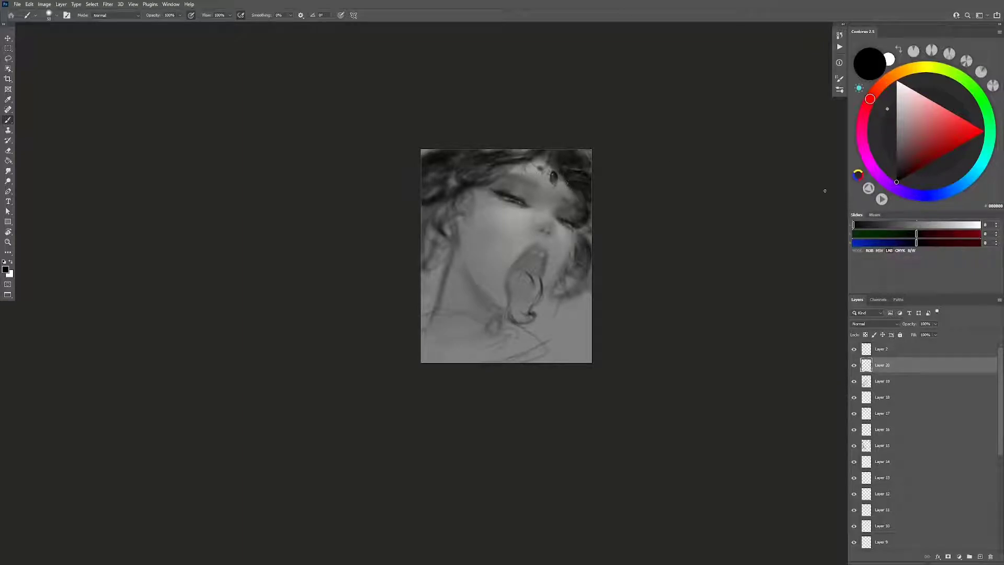
Step: Zoom in on the forehead jewel and dab a small white highlight on the hair edge
{"action": "key", "text": "x"}
{"action": "scroll", "coordinate": [556, 164], "scroll_direction": "up", "scroll_amount": 5}
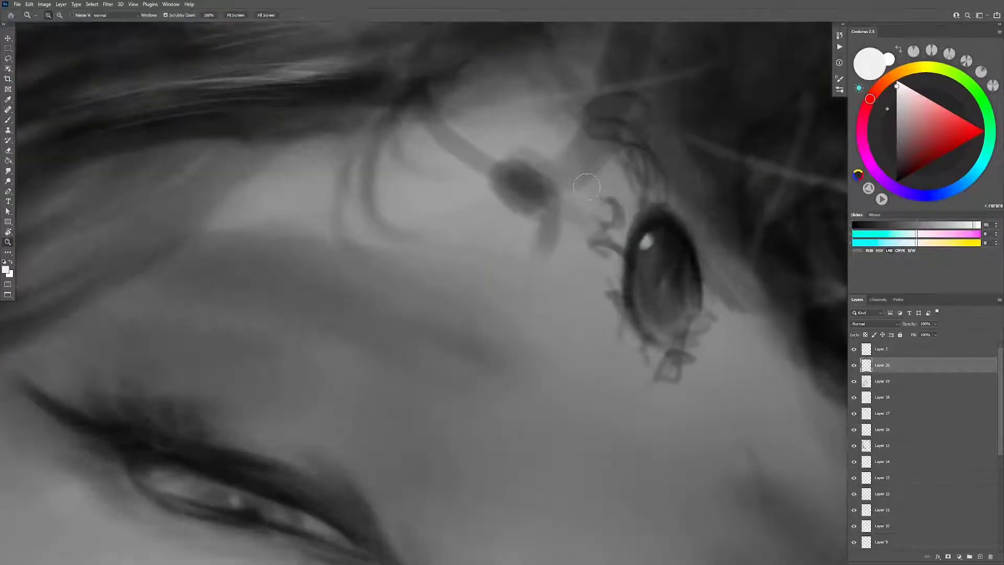
{"action": "left_click_drag", "start_coordinate": [561, 172], "coordinate": [522, 174]}
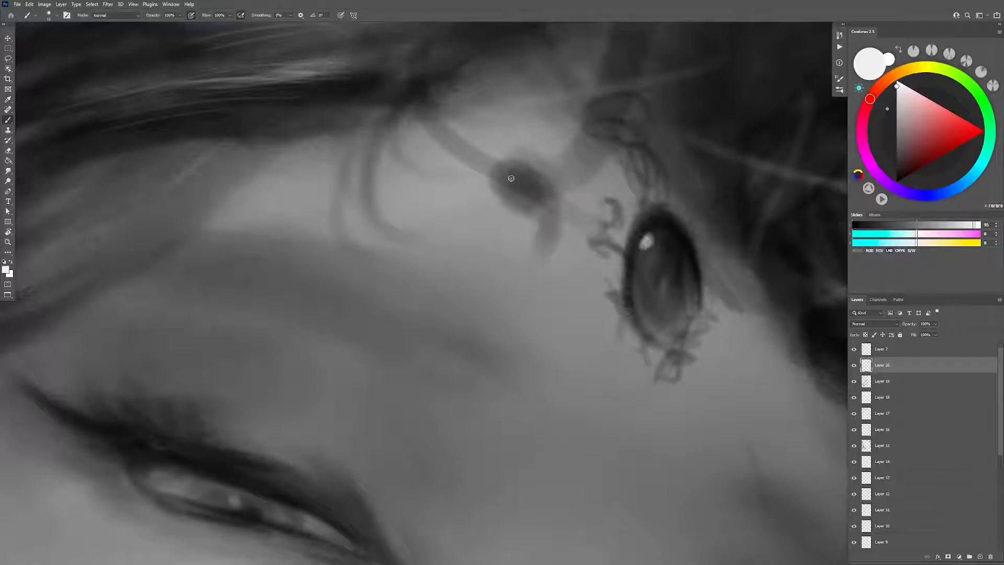
{"action": "scroll", "coordinate": [522, 189], "scroll_direction": "down", "scroll_amount": 5}
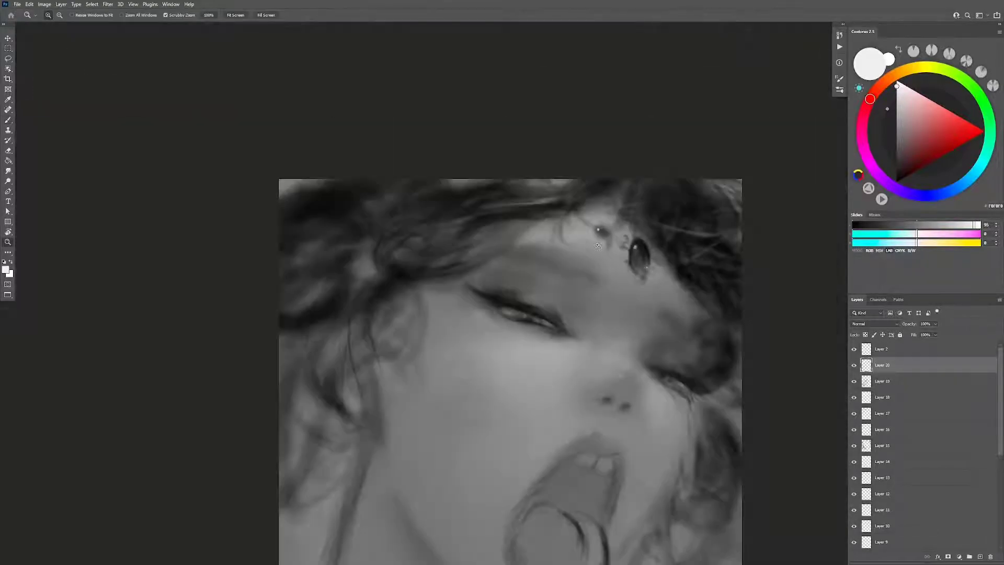
{"action": "scroll", "coordinate": [570, 251], "scroll_direction": "up", "scroll_amount": 1}
{"action": "scroll", "coordinate": [555, 243], "scroll_direction": "up", "scroll_amount": 1}
{"action": "scroll", "coordinate": [531, 236], "scroll_direction": "up", "scroll_amount": 3}
{"action": "left_click", "coordinate": [531, 236]}
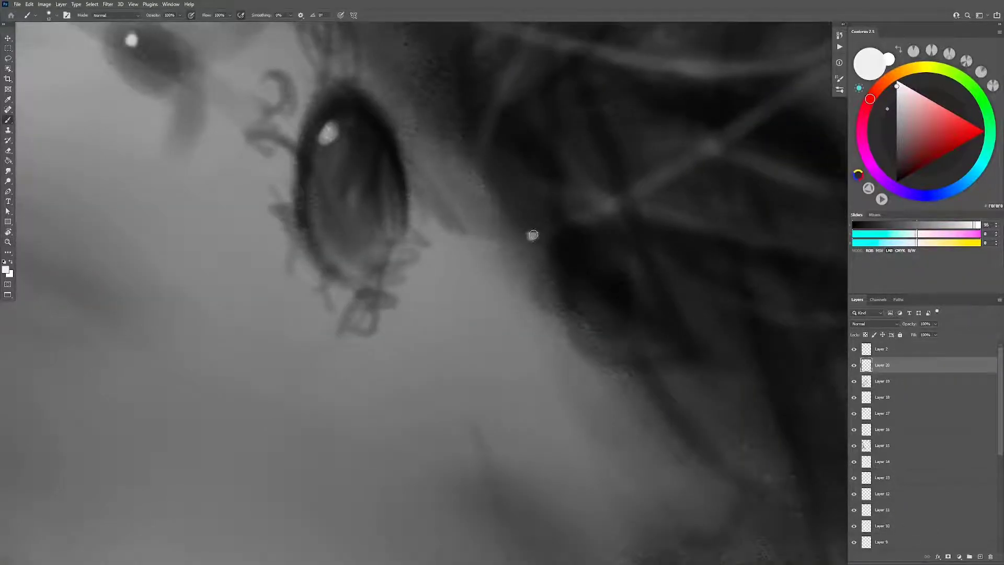
Step: Paint dark curved strokes along the hair edge in sampled hair grey, then add a new layer above Layer 20
{"action": "key", "text": "d"}
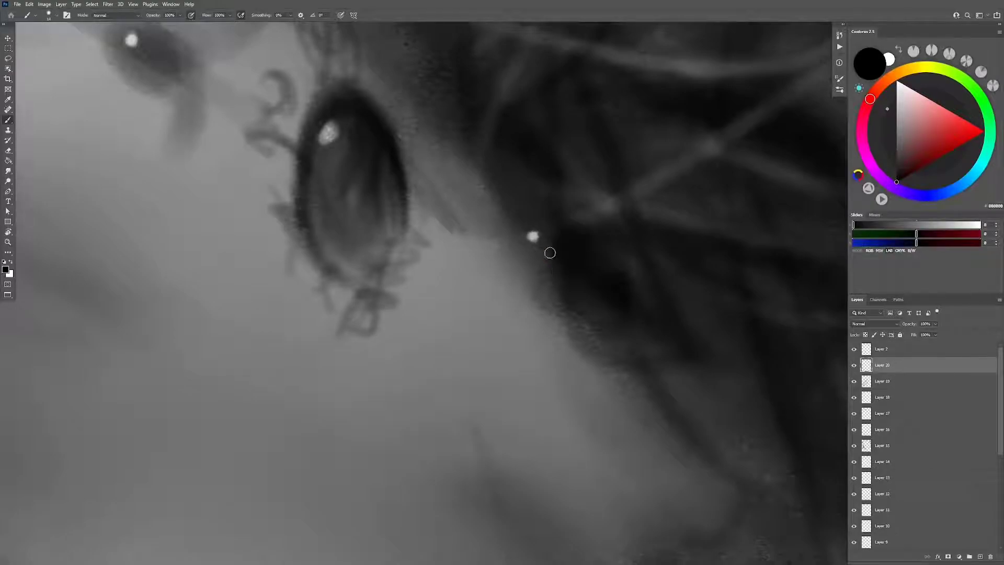
{"action": "left_click", "coordinate": [560, 261], "text": "alt"}
{"action": "left_click_drag", "start_coordinate": [500, 276], "coordinate": [557, 315]}
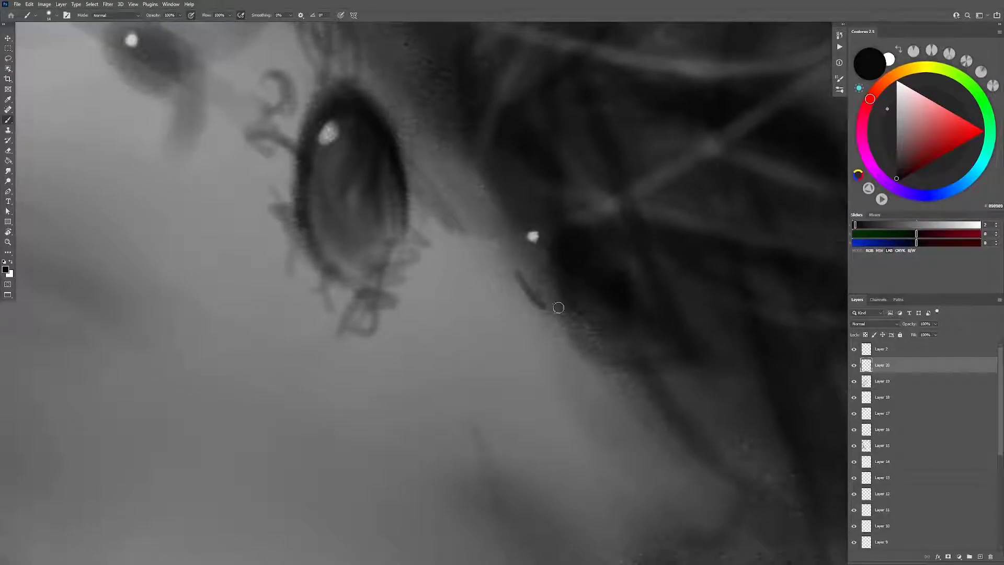
{"action": "mouse_move", "coordinate": [523, 277]}
{"action": "left_mouse_down"}
{"action": "mouse_move", "coordinate": [555, 306]}
{"action": "mouse_move", "coordinate": [505, 328]}
{"action": "left_mouse_up"}
{"action": "key", "text": "z"}
{"action": "scroll", "coordinate": [506, 328], "scroll_direction": "down", "scroll_amount": 5}
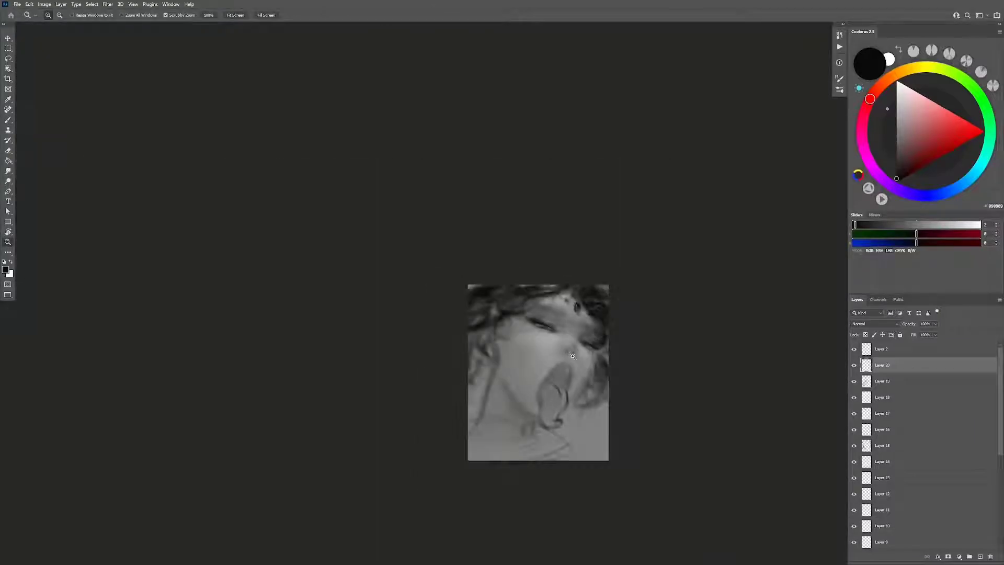
{"action": "mouse_move", "coordinate": [582, 377]}
{"action": "left_mouse_down"}
{"action": "mouse_move", "coordinate": [550, 316]}
{"action": "mouse_move", "coordinate": [585, 315]}
{"action": "left_mouse_up"}
{"action": "key", "text": "ctrl+shift+alt+n"}
Step: Paint a dark teardrop pendant hanging below the forehead jewel on Layer 21
{"action": "left_click", "coordinate": [556, 253]}
{"action": "key", "text": "b"}
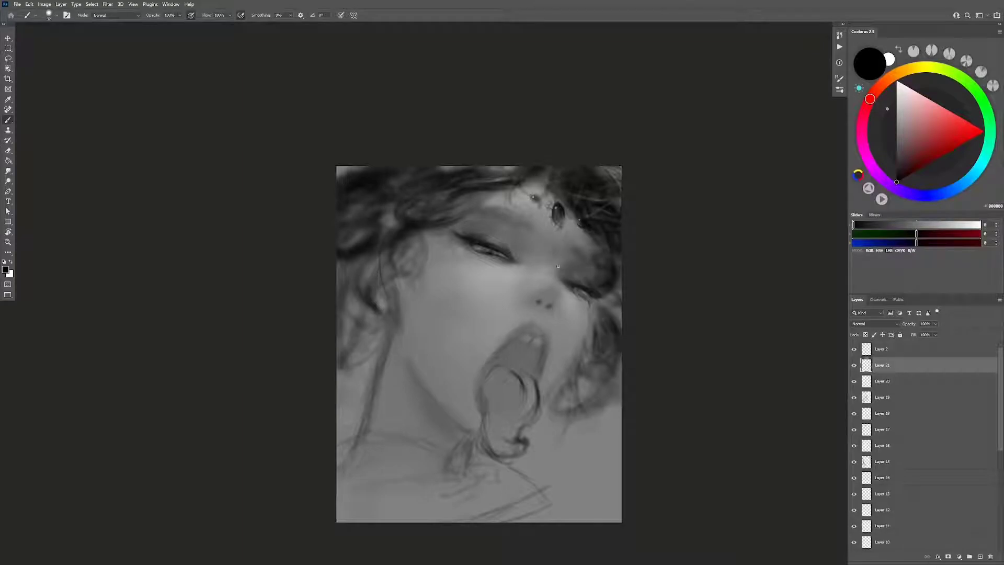
{"action": "key", "text": "z"}
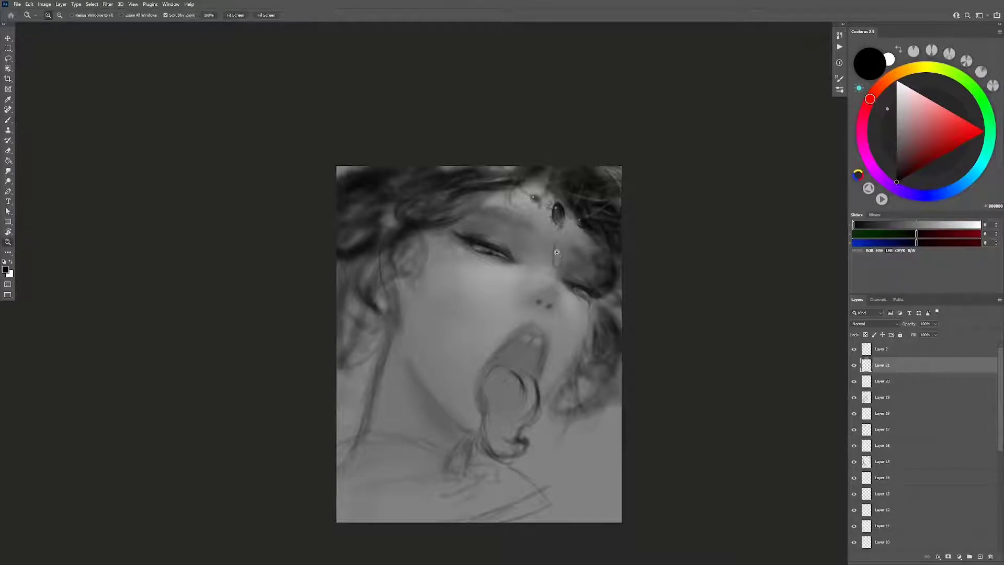
{"action": "key", "text": "b"}
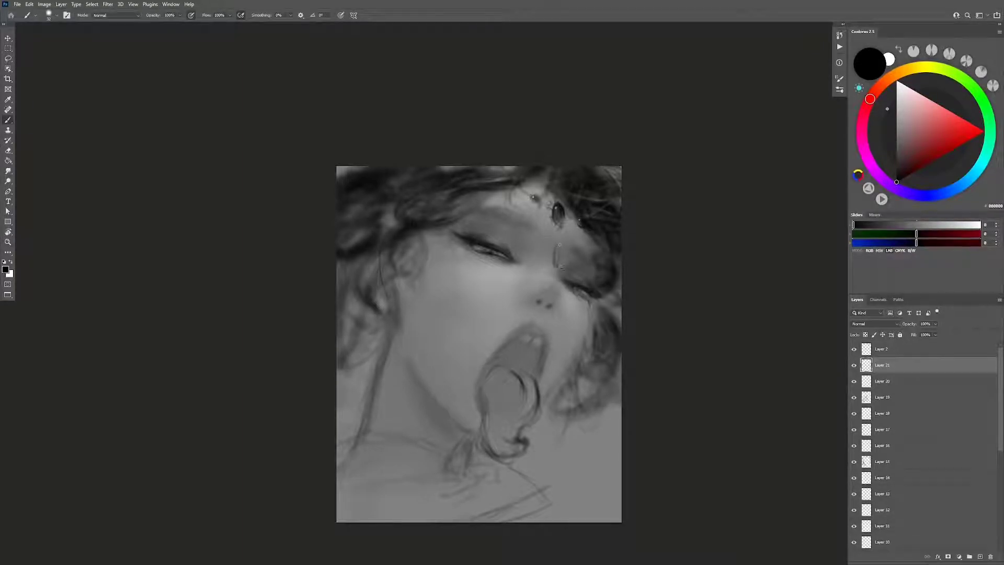
{"action": "left_click_drag", "start_coordinate": [555, 246], "coordinate": [558, 242]}
Step: Try a near-white highlight inside the pendant with a size 19 brush, then undo it and reset to black
{"action": "left_click", "coordinate": [976, 224]}
{"action": "left_click_drag", "start_coordinate": [538, 255], "coordinate": [555, 252]}
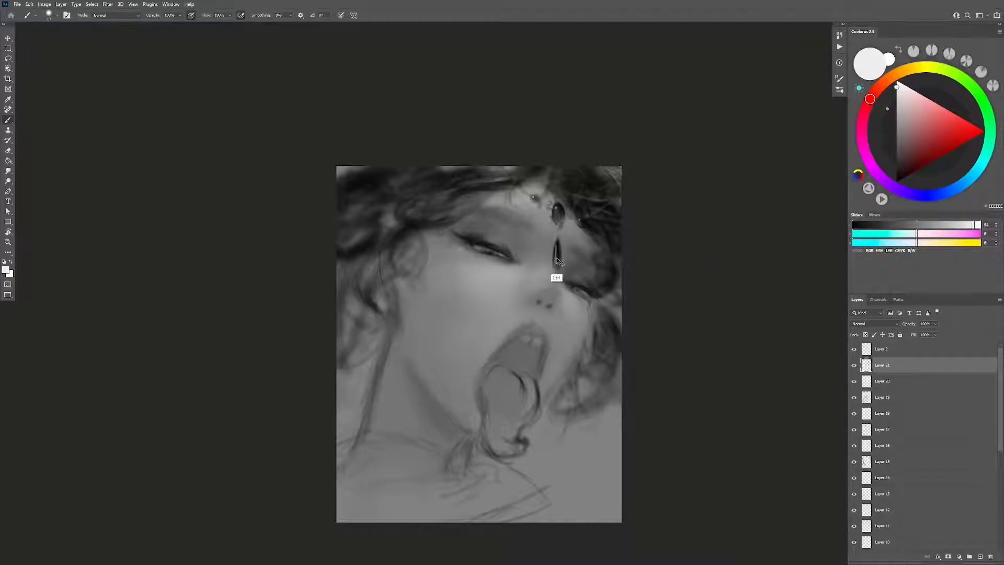
{"action": "left_click_drag", "start_coordinate": [556, 247], "coordinate": [557, 259]}
{"action": "key", "text": "ctrl"}
{"action": "key", "text": "ctrl+z"}
{"action": "key", "text": "ctrl+z"}
{"action": "key", "text": "d"}
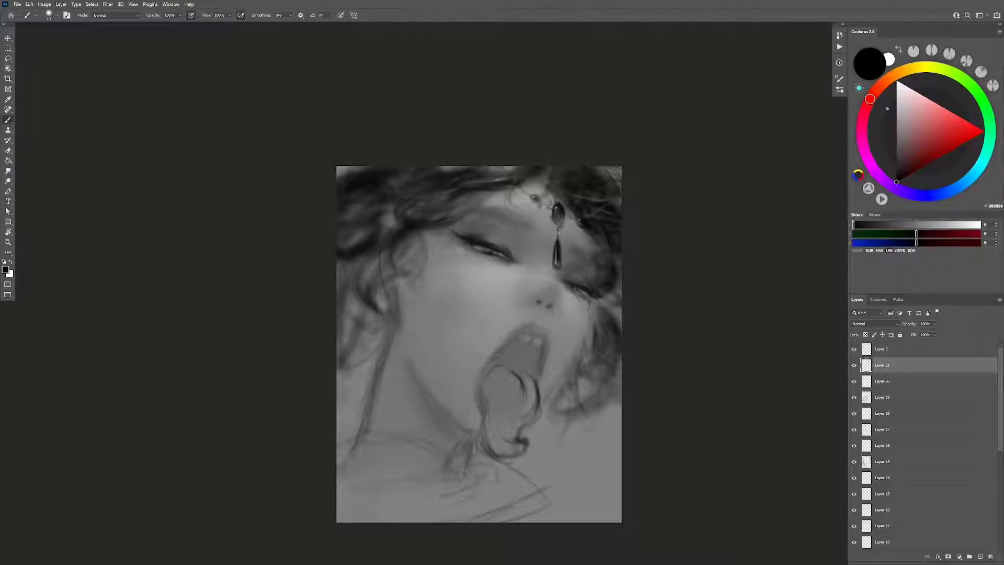
Step: Zoom out, flip the painting back, hide Layer 21 to compare, and merge the older layers into Layer 3
{"action": "key", "text": "z"}
{"action": "left_click_drag", "start_coordinate": [558, 232], "coordinate": [523, 233]}
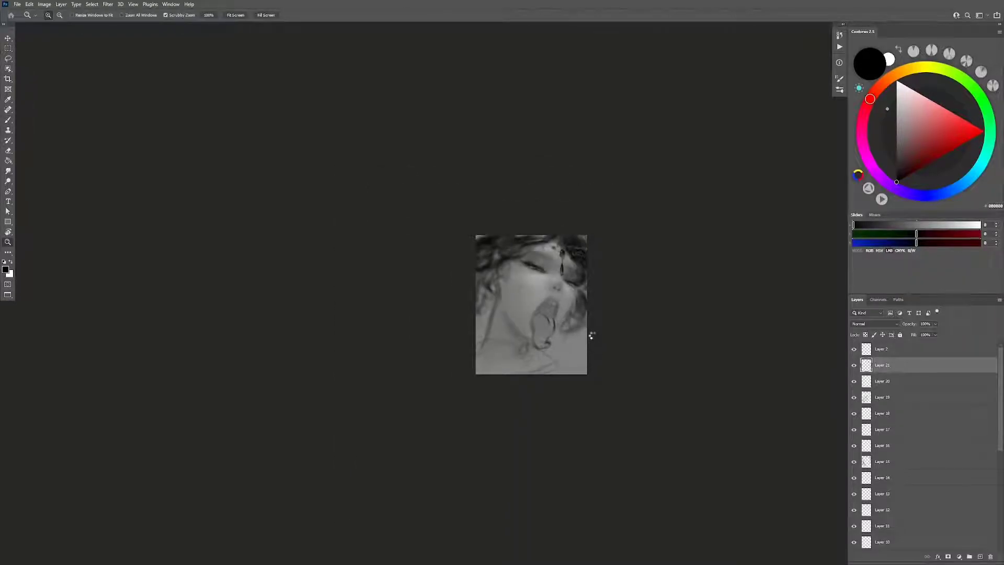
{"action": "key", "text": "h"}
{"action": "left_click", "coordinate": [855, 365]}
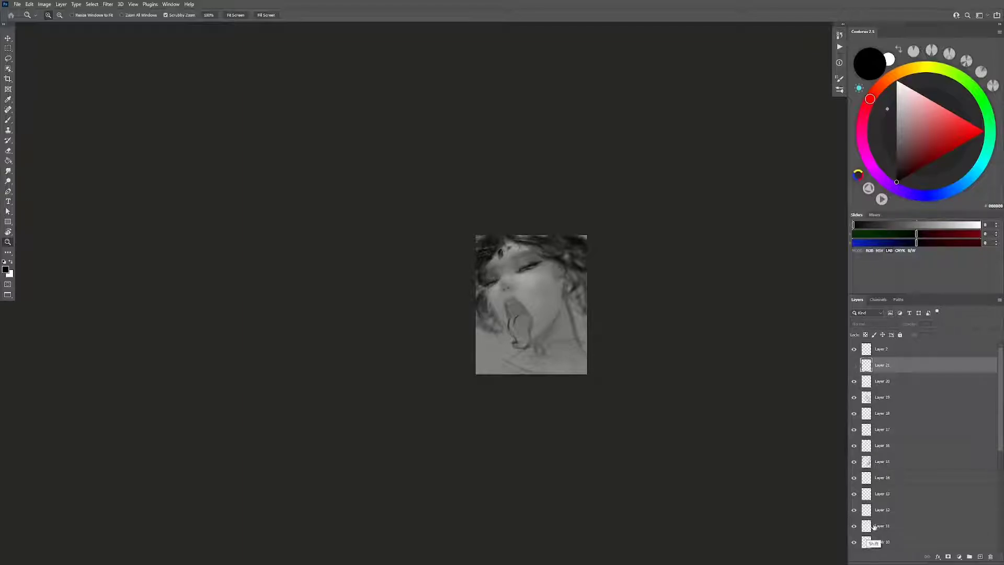
{"action": "scroll", "coordinate": [868, 450], "scroll_direction": "down", "scroll_amount": 3}
{"action": "scroll", "coordinate": [868, 439], "scroll_direction": "down", "scroll_amount": 1}
{"action": "key", "text": "ctrl+e"}
{"action": "key", "text": "ctrl+e"}
{"action": "key", "text": "ctrl+e"}
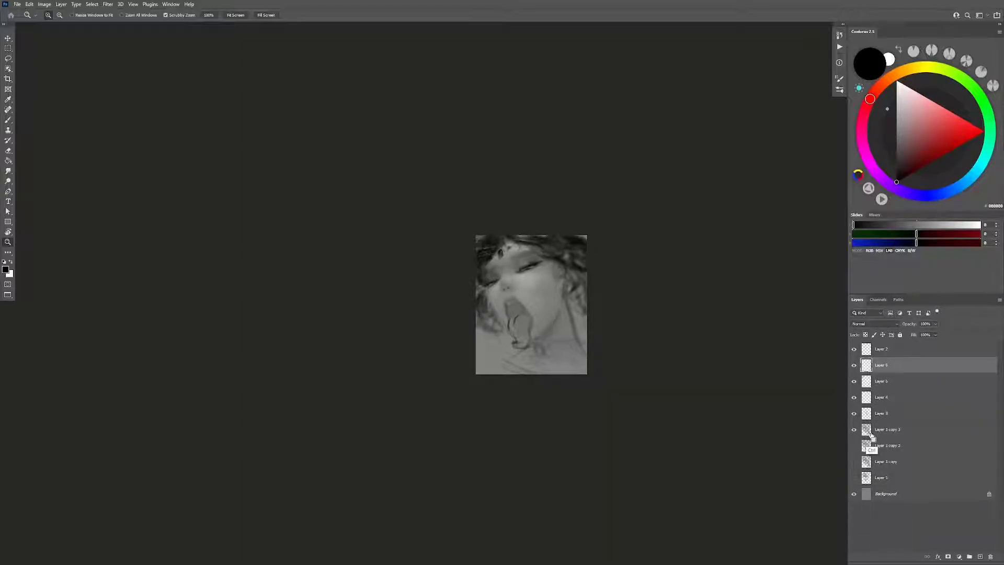
{"action": "key", "text": "ctrl+e"}
{"action": "key", "text": "ctrl+e"}
{"action": "key", "text": "ctrl+e"}
Step: Compare Layer 3 hidden and shown, duplicate it, then set a smaller brush with a sampled mid grey
{"action": "left_click", "coordinate": [854, 365]}
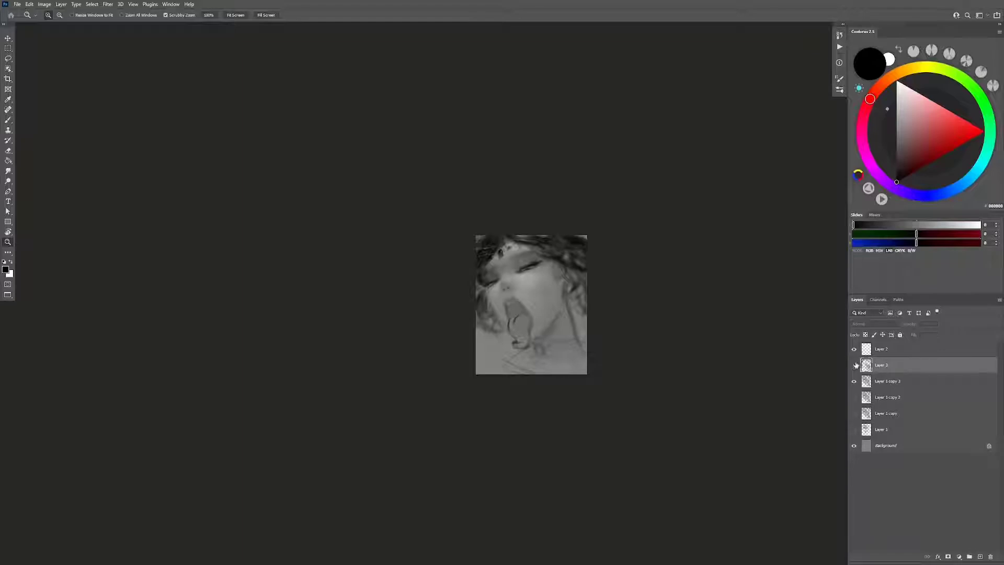
{"action": "left_click", "coordinate": [854, 365]}
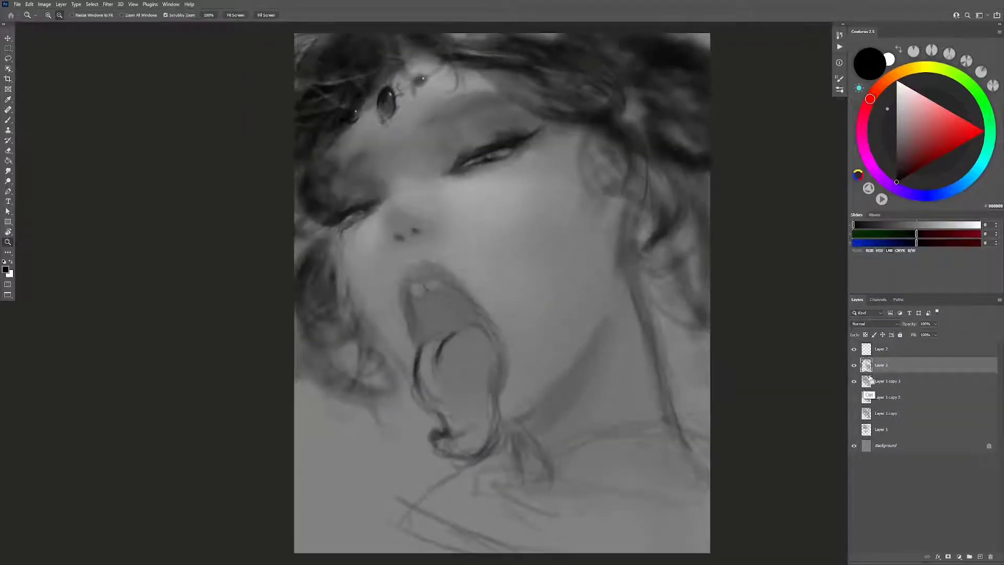
{"action": "left_click_drag", "start_coordinate": [873, 382], "coordinate": [872, 365]}
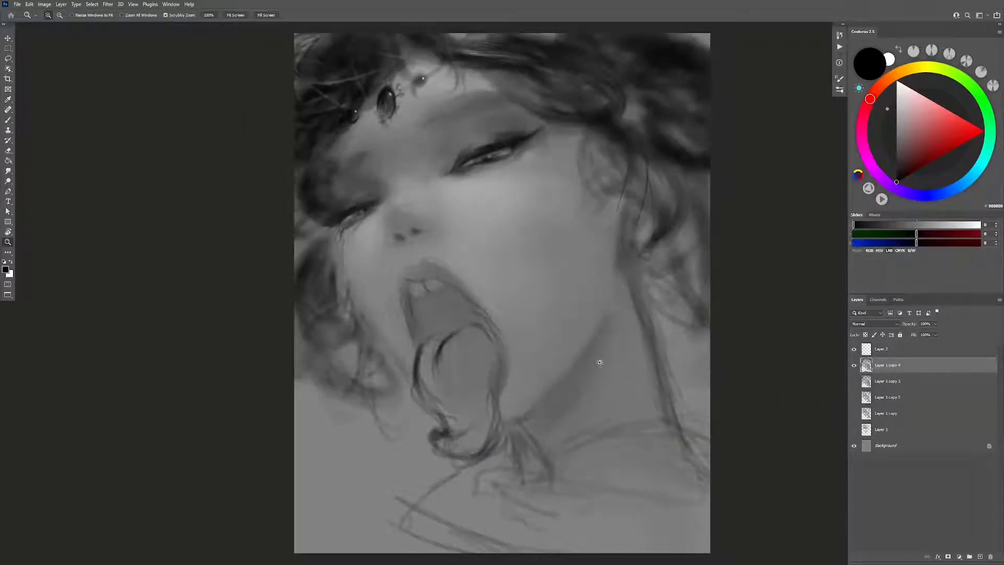
{"action": "left_click", "coordinate": [601, 359], "text": "alt"}
{"action": "key", "text": "b"}
{"action": "left_click_drag", "start_coordinate": [524, 243], "coordinate": [521, 233]}
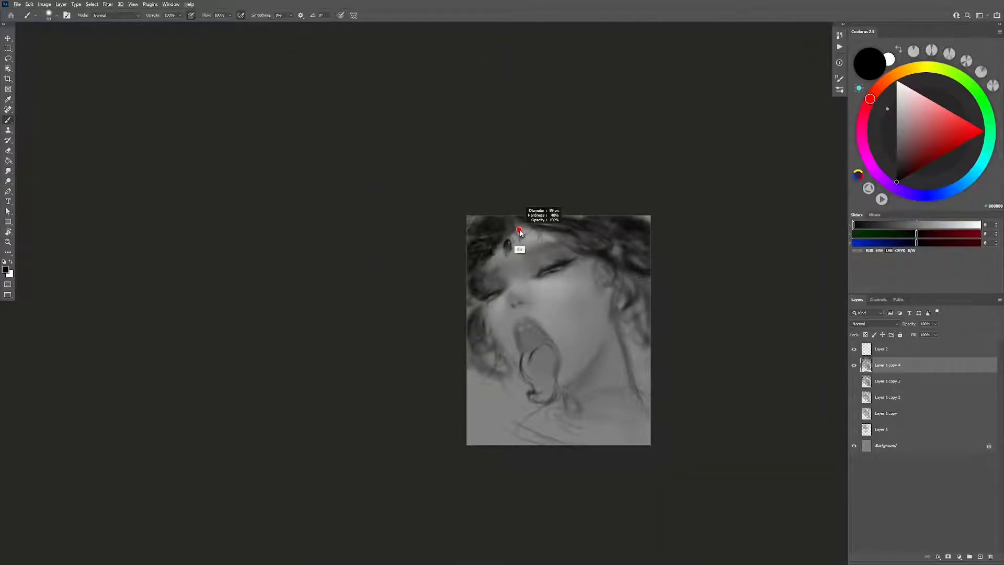
{"action": "left_click", "coordinate": [564, 309], "text": "alt"}
{"action": "left_click_drag", "start_coordinate": [545, 219], "coordinate": [545, 223]}
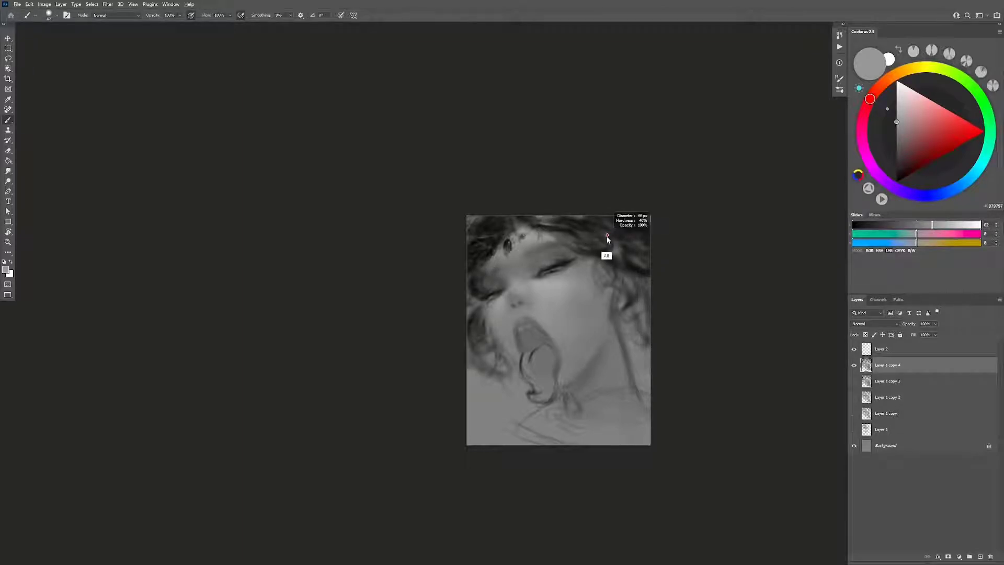
Step: Inspect the hair beside the eye, mirror the painting, and add a new layer with default black colour
{"action": "key", "text": "z"}
{"action": "left_click_drag", "start_coordinate": [604, 237], "coordinate": [613, 231]}
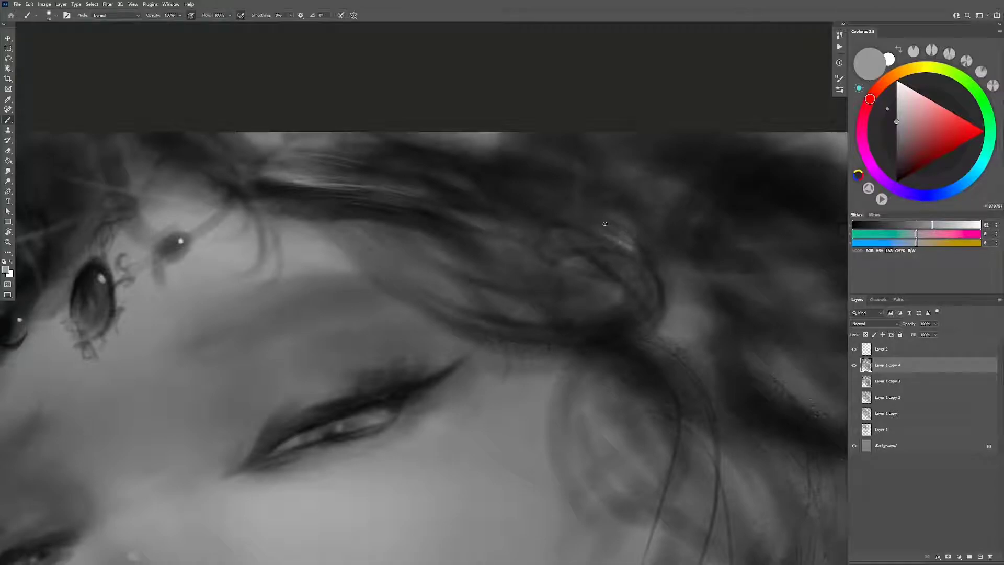
{"action": "key", "text": "z"}
{"action": "scroll", "coordinate": [617, 272], "scroll_direction": "down", "scroll_amount": 10}
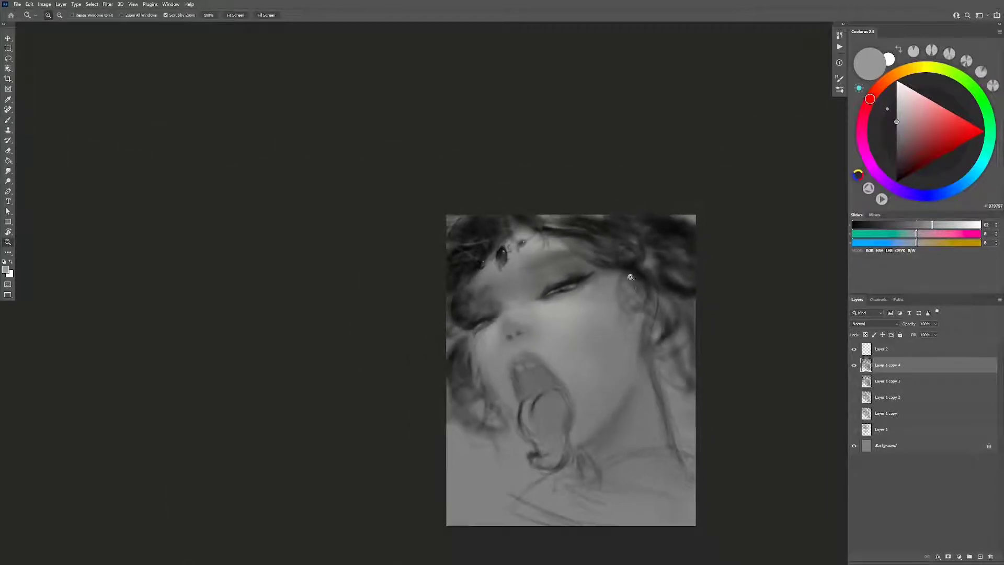
{"action": "key", "text": "h"}
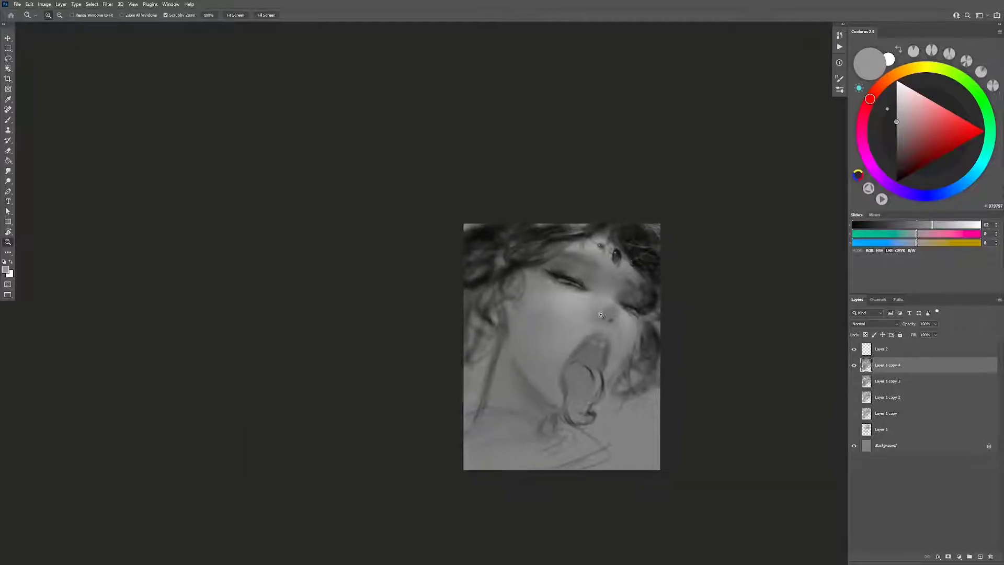
{"action": "key", "text": "ctrl+shift+alt+n"}
{"action": "key", "text": "d"}
{"action": "key", "text": "b"}
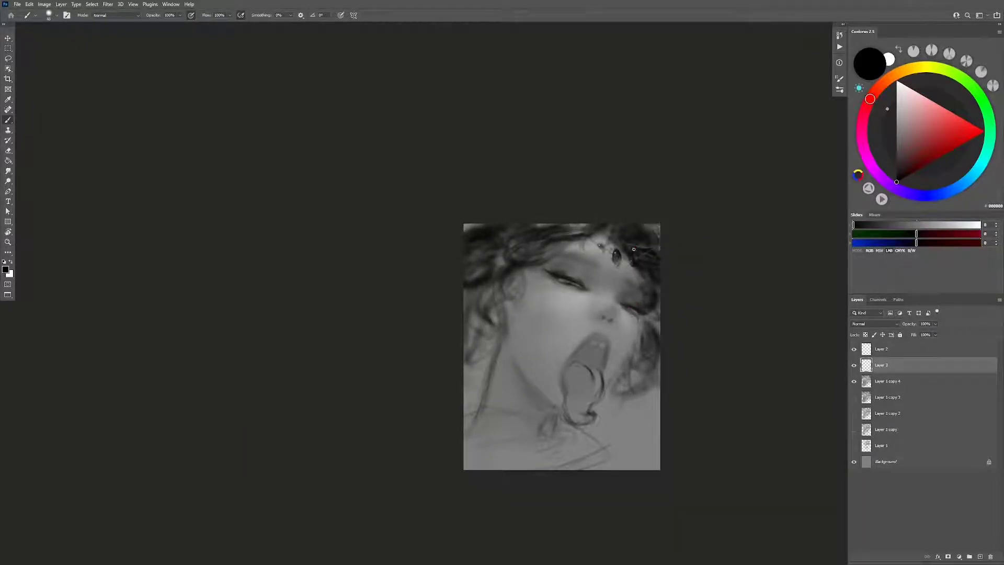
Step: Enlarge the brush to about 189 px, sample face greys, flip the canvas back, and pick black
{"action": "right_click", "coordinate": [568, 303], "text": "alt"}
{"action": "left_click", "coordinate": [580, 300], "text": "alt"}
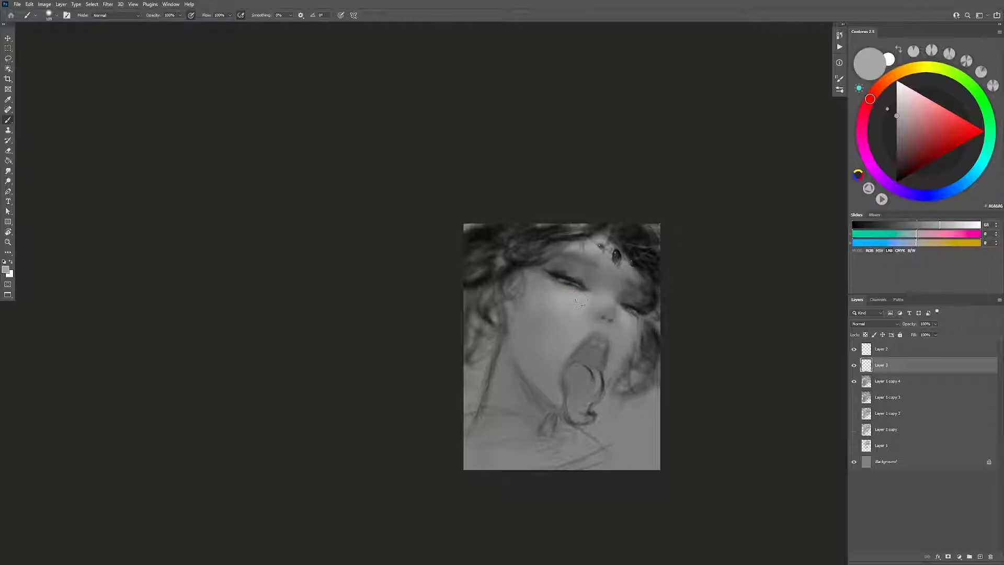
{"action": "left_click", "coordinate": [948, 224]}
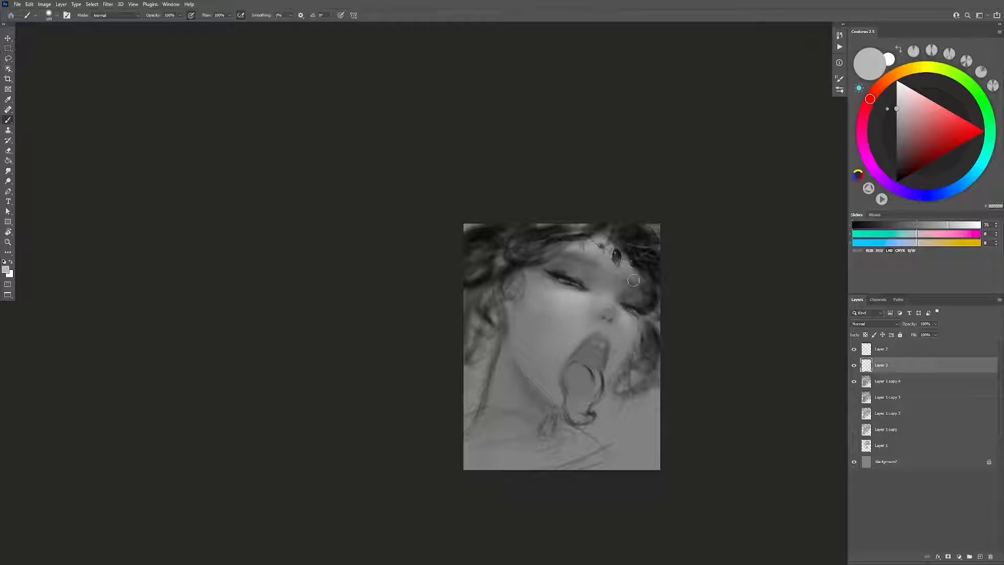
{"action": "left_click", "coordinate": [628, 311], "text": "alt"}
{"action": "key", "text": "ctrl+shift+h"}
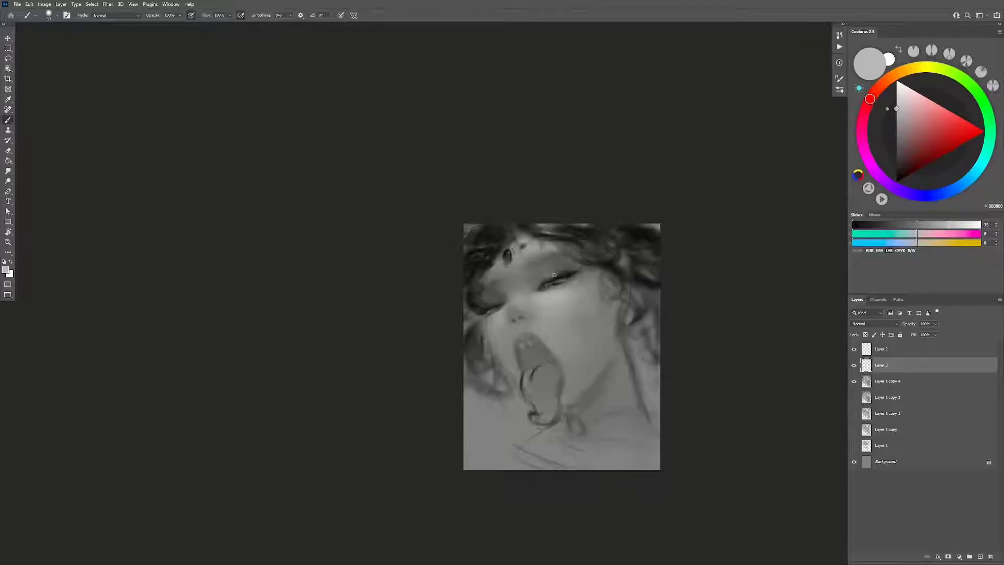
{"action": "left_click", "coordinate": [540, 284], "text": "alt"}
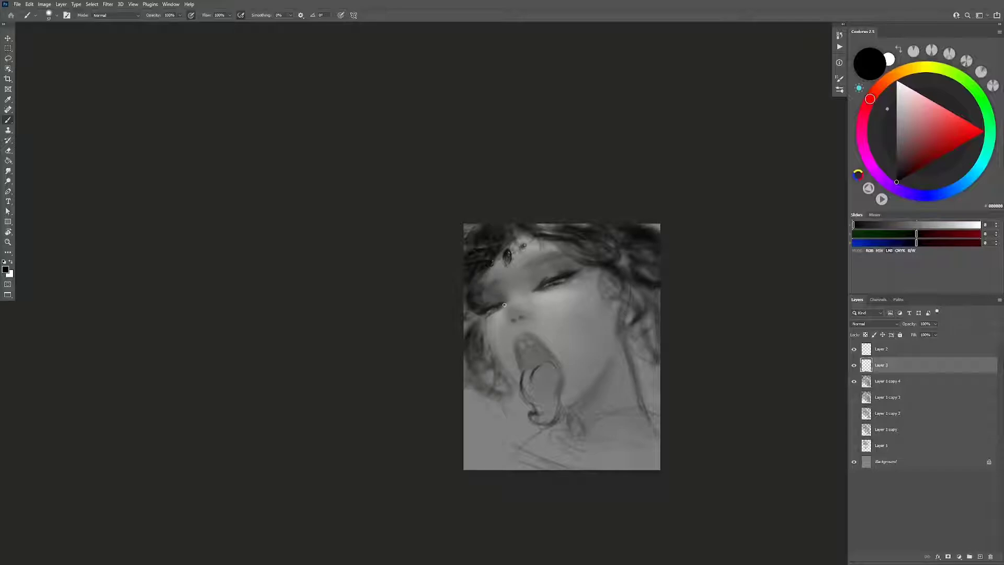
Step: Zoom in on the closed eye, darken its lash line with sampled grey, then zoom far out
{"action": "left_click_drag", "start_coordinate": [497, 308], "coordinate": [506, 333]}
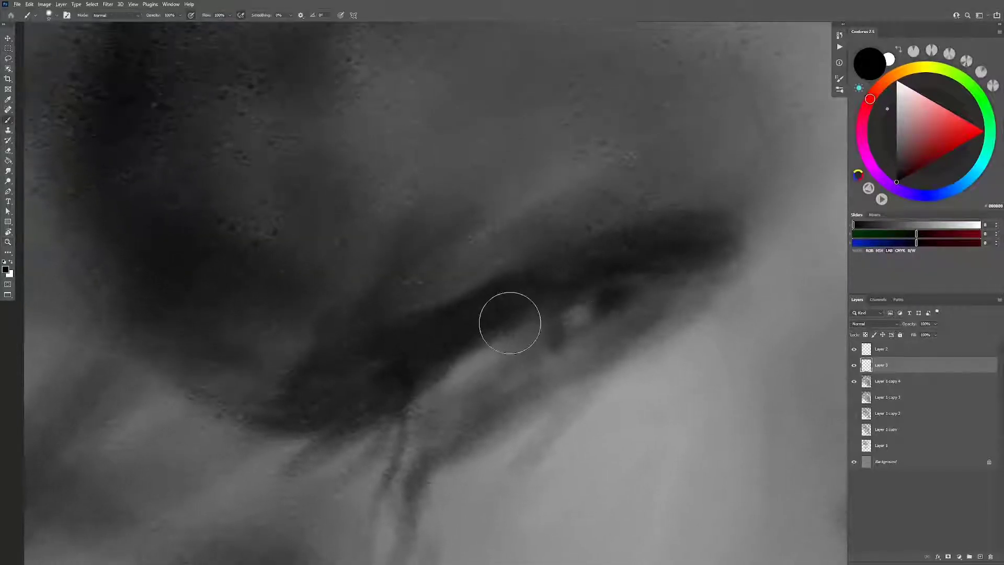
{"action": "left_click", "coordinate": [485, 369], "text": "alt"}
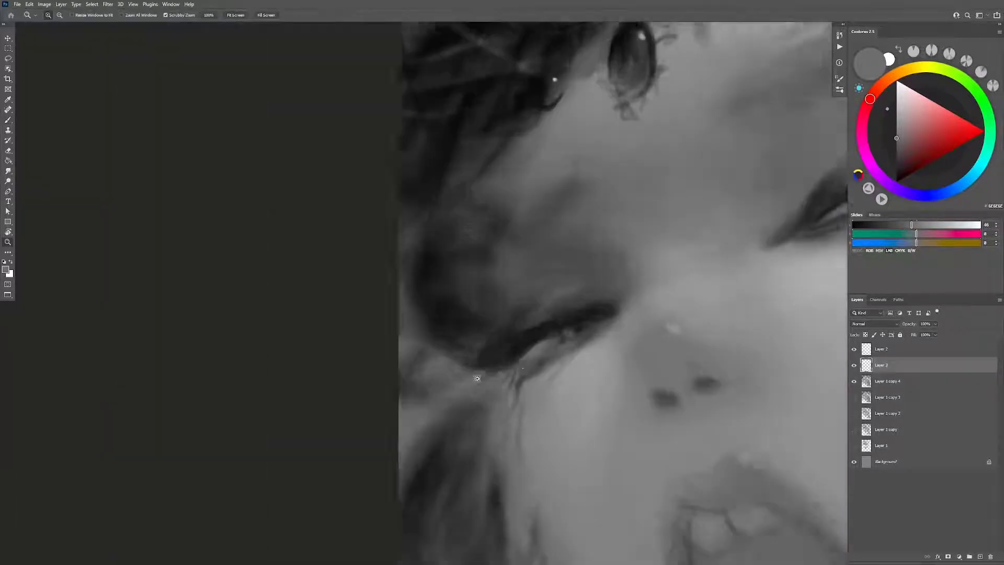
{"action": "mouse_move", "coordinate": [511, 347]}
{"action": "left_mouse_down"}
{"action": "mouse_move", "coordinate": [606, 322]}
{"action": "mouse_move", "coordinate": [589, 335]}
{"action": "left_mouse_up"}
{"action": "key", "text": "s"}
{"action": "key", "text": "d"}
{"action": "key", "text": "b"}
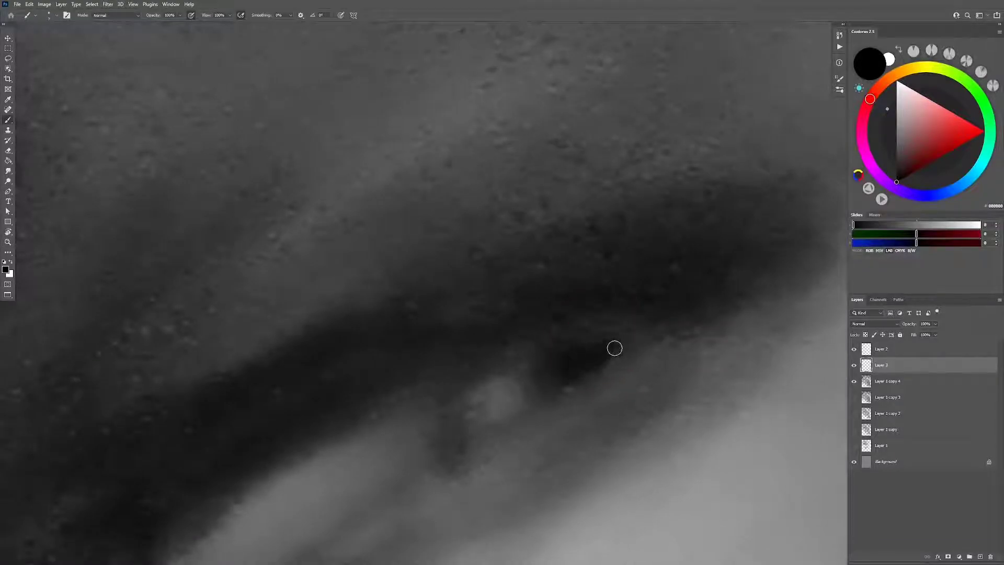
{"action": "key", "text": "bracketright"}
{"action": "key", "text": "bracketright"}
{"action": "key", "text": "bracketright"}
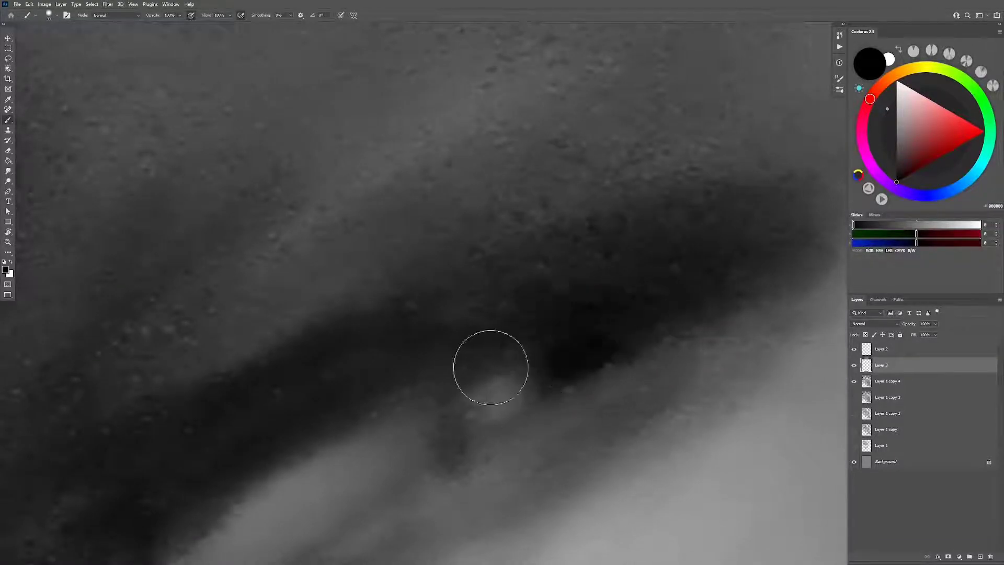
{"action": "key", "text": "z"}
{"action": "mouse_move", "coordinate": [573, 353]}
{"action": "left_mouse_down"}
{"action": "mouse_move", "coordinate": [567, 377]}
{"action": "mouse_move", "coordinate": [623, 409]}
{"action": "left_mouse_up"}
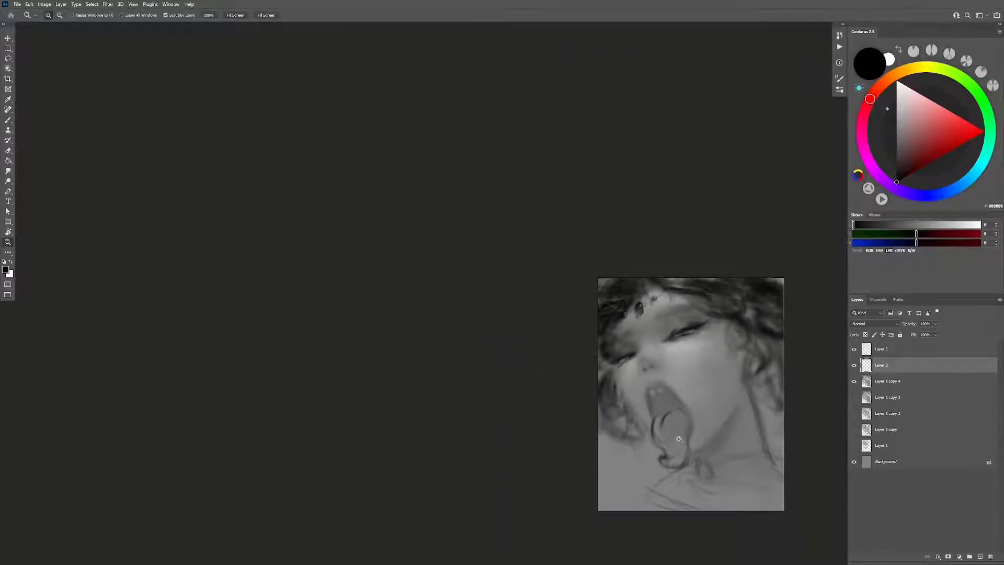
Step: Center the painting and paint smooth mid grey over the neck beside the mouth with a 373 px brush
{"action": "left_click_drag", "start_coordinate": [679, 439], "coordinate": [583, 405]}
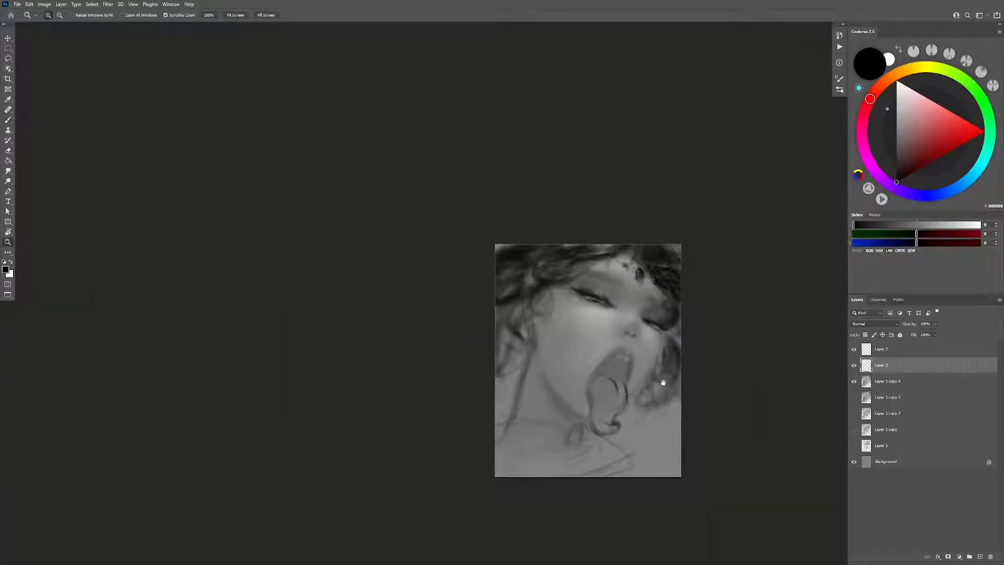
{"action": "left_click_drag", "start_coordinate": [618, 392], "coordinate": [591, 370]}
{"action": "key", "text": "b"}
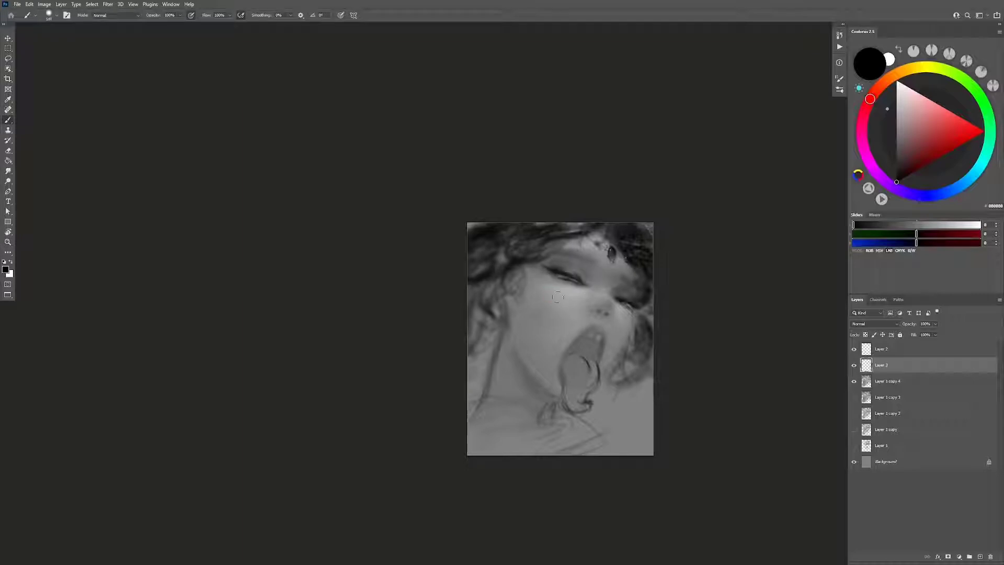
{"action": "mouse_move", "coordinate": [554, 294]}
{"action": "left_mouse_down"}
{"action": "mouse_move", "coordinate": [569, 298]}
{"action": "mouse_move", "coordinate": [548, 312]}
{"action": "left_mouse_up"}
{"action": "left_click", "coordinate": [563, 297], "text": "alt"}
{"action": "left_click", "coordinate": [538, 333], "text": "alt"}
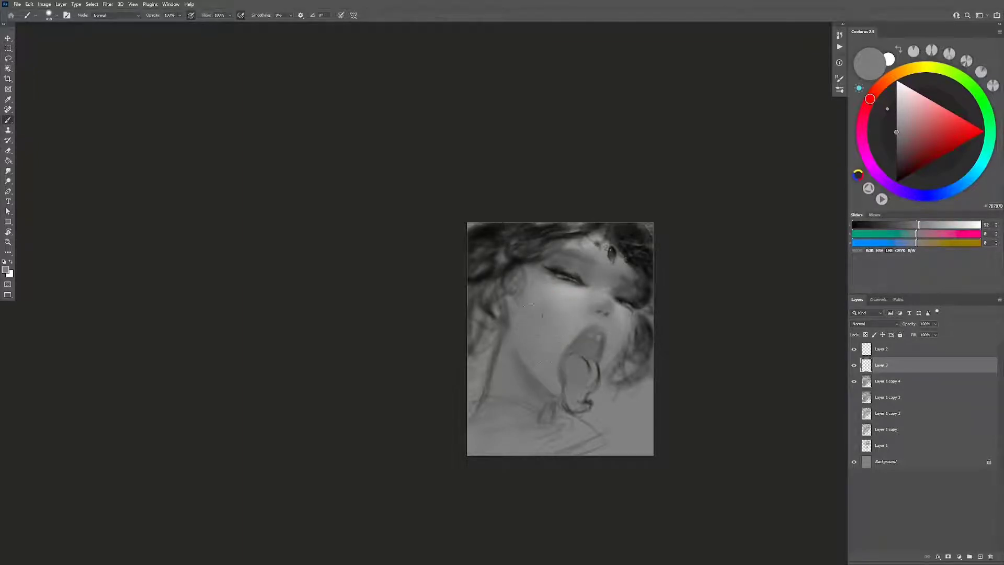
{"action": "mouse_move", "coordinate": [557, 360]}
{"action": "left_mouse_down"}
{"action": "mouse_move", "coordinate": [511, 357]}
{"action": "mouse_move", "coordinate": [513, 334]}
{"action": "left_mouse_up"}
Step: Sample neck greys, shrink the brush to about 193 px, and try a dark neck dash, then undo it
{"action": "left_click", "coordinate": [511, 266], "text": "alt"}
{"action": "left_click_drag", "start_coordinate": [518, 298], "coordinate": [529, 297]}
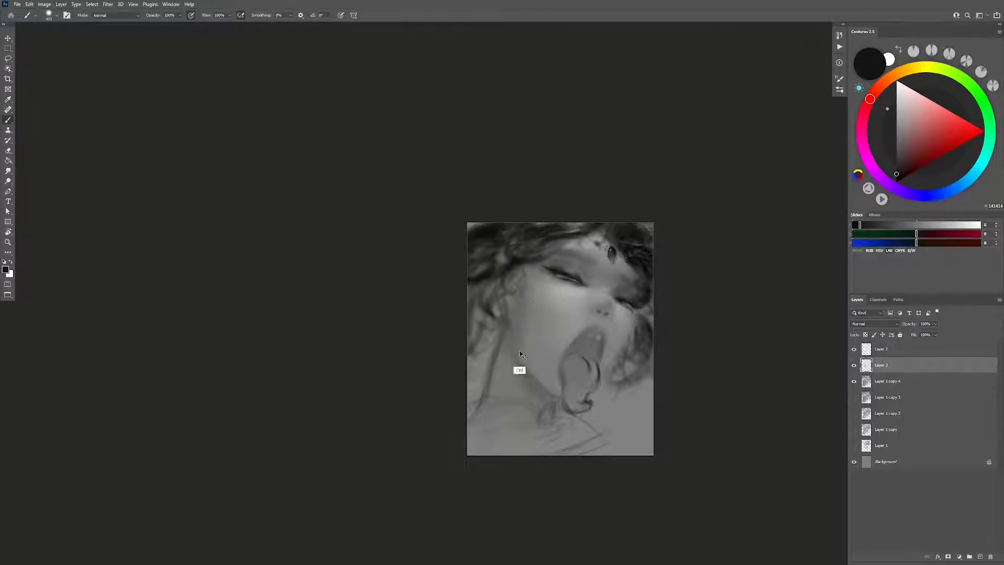
{"action": "left_click", "coordinate": [533, 333], "text": "alt"}
{"action": "left_click", "coordinate": [528, 342], "text": "alt"}
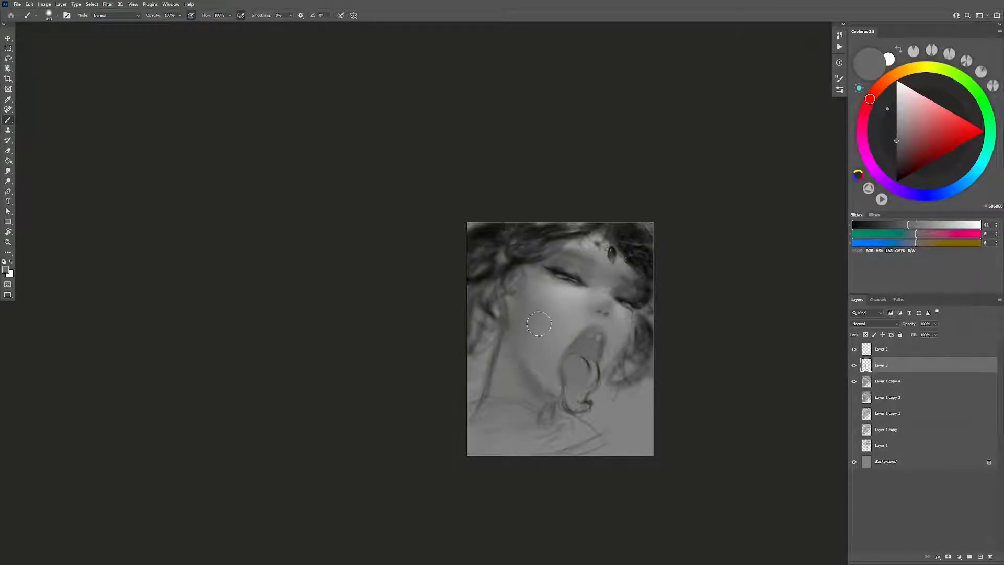
{"action": "left_click", "coordinate": [544, 335], "text": "alt"}
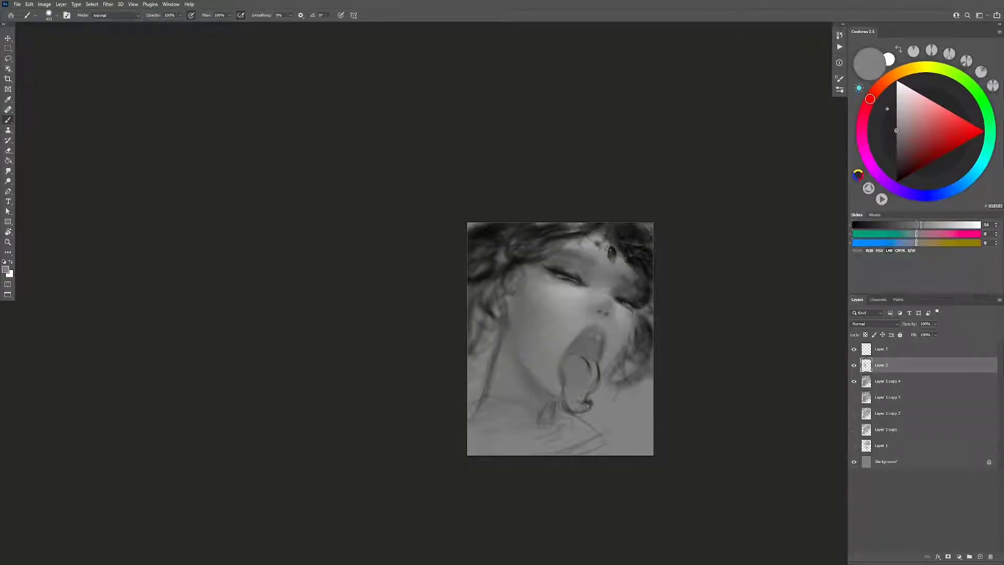
{"action": "left_click", "coordinate": [520, 316], "text": "alt"}
{"action": "left_click", "coordinate": [516, 286], "text": "alt"}
{"action": "key", "text": "bracketleft"}
{"action": "key", "text": "bracketleft"}
{"action": "key", "text": "bracketleft"}
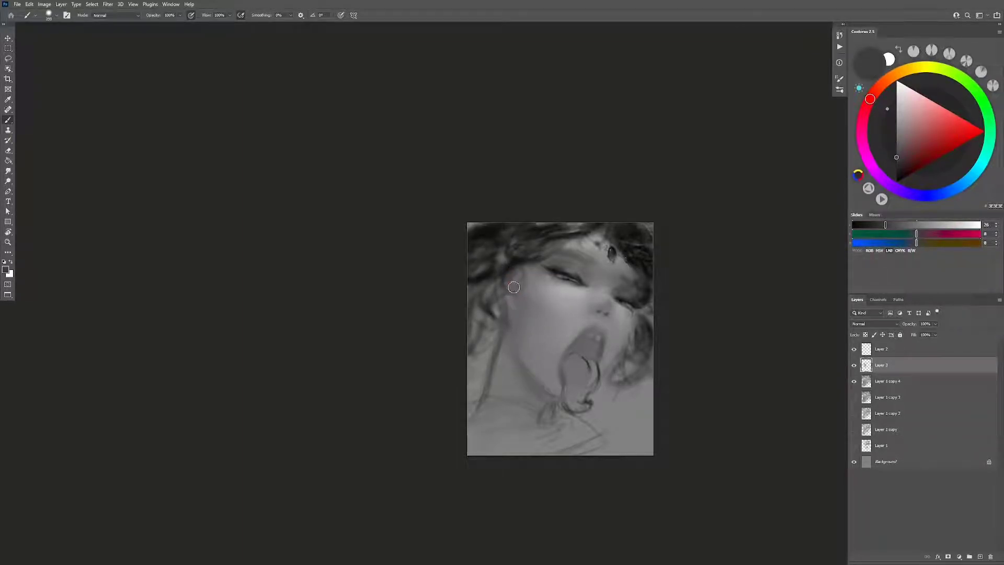
{"action": "left_click_drag", "start_coordinate": [501, 333], "coordinate": [504, 327]}
{"action": "key", "text": "ctrl+z"}
Step: Mirror the canvas to check proportions, set a 630 px brush with mid grey, and flip back
{"action": "key", "text": "ctrl+shift+h"}
{"action": "mouse_move", "coordinate": [578, 368]}
{"action": "left_mouse_down"}
{"action": "mouse_move", "coordinate": [608, 367]}
{"action": "mouse_move", "coordinate": [596, 358]}
{"action": "left_mouse_up"}
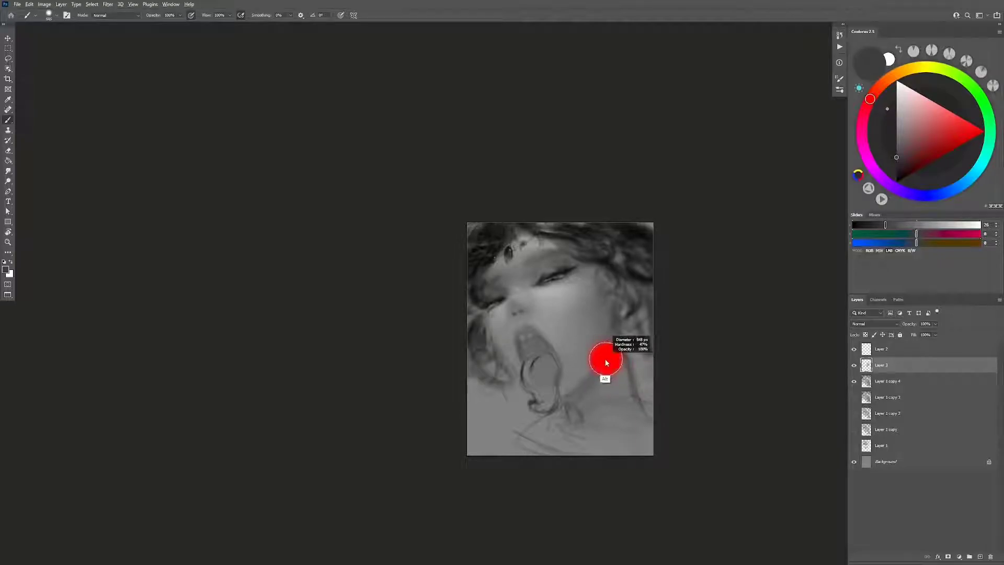
{"action": "left_click", "coordinate": [614, 379], "text": "alt"}
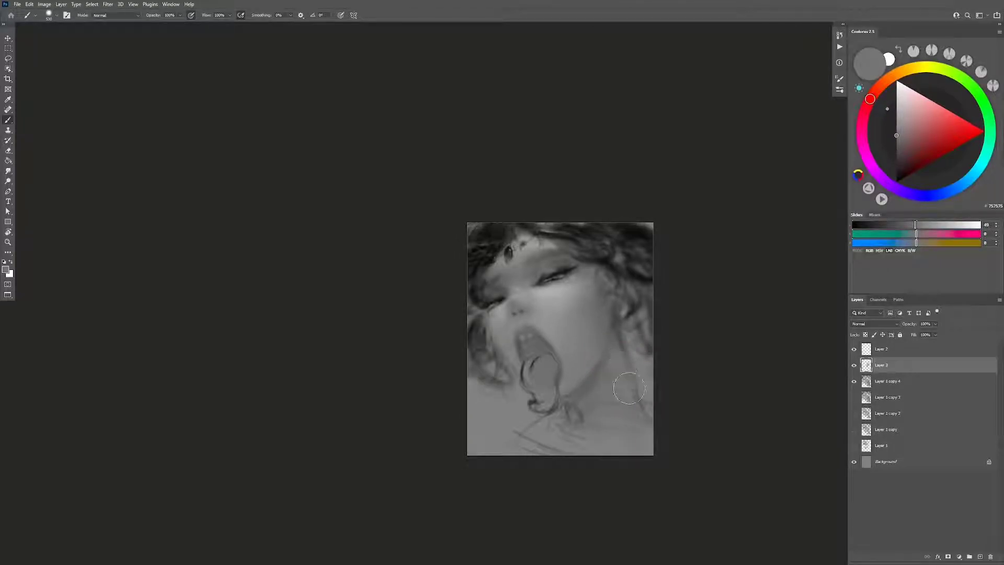
{"action": "key", "text": "ctrl+shift+h"}
Step: On a new layer, paint light grey strands into the top-left hair and dark strokes around the left cheek
{"action": "key", "text": "ctrl+shift+alt+n"}
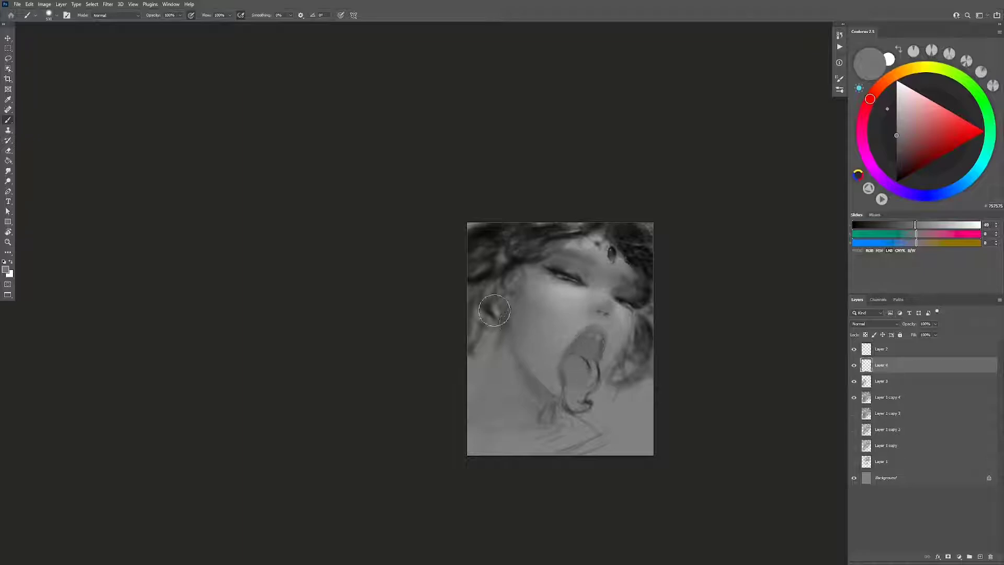
{"action": "mouse_move", "coordinate": [493, 308]}
{"action": "left_mouse_down"}
{"action": "mouse_move", "coordinate": [484, 300]}
{"action": "mouse_move", "coordinate": [497, 305]}
{"action": "mouse_move", "coordinate": [459, 314]}
{"action": "mouse_move", "coordinate": [441, 287]}
{"action": "mouse_move", "coordinate": [469, 265]}
{"action": "mouse_move", "coordinate": [515, 254]}
{"action": "mouse_move", "coordinate": [533, 282]}
{"action": "mouse_move", "coordinate": [568, 296]}
{"action": "left_mouse_up"}
{"action": "key", "text": "d"}
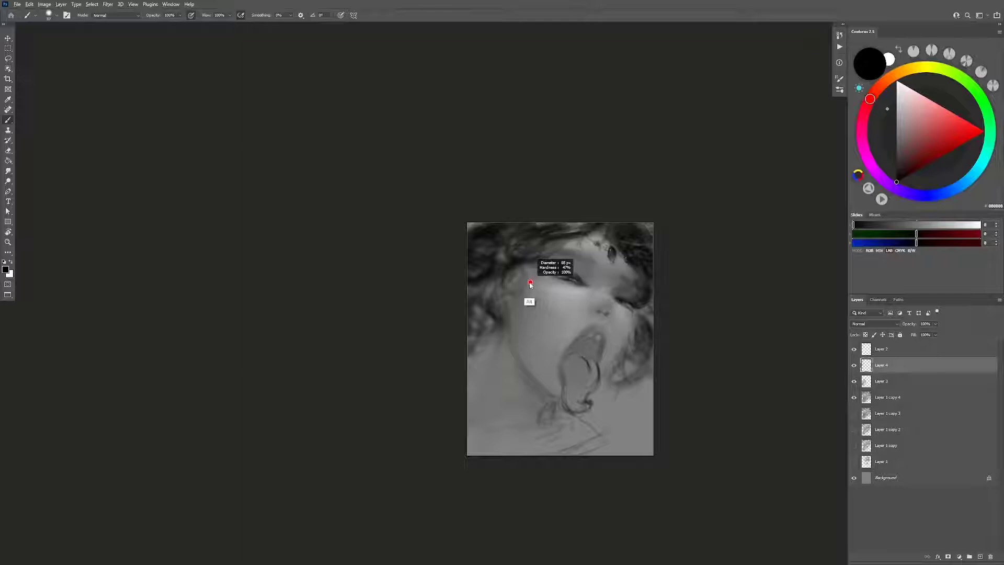
{"action": "left_click", "coordinate": [568, 296], "text": "alt"}
{"action": "mouse_move", "coordinate": [511, 259]}
{"action": "left_mouse_down"}
{"action": "mouse_move", "coordinate": [497, 262]}
{"action": "mouse_move", "coordinate": [528, 253]}
{"action": "mouse_move", "coordinate": [512, 262]}
{"action": "mouse_move", "coordinate": [494, 236]}
{"action": "mouse_move", "coordinate": [508, 260]}
{"action": "left_mouse_up"}
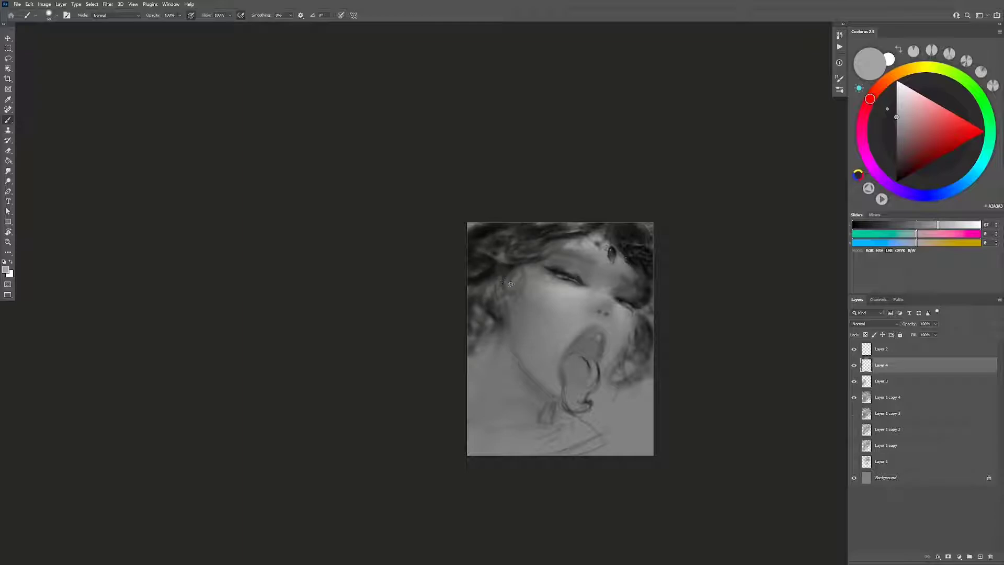
{"action": "key", "text": "d"}
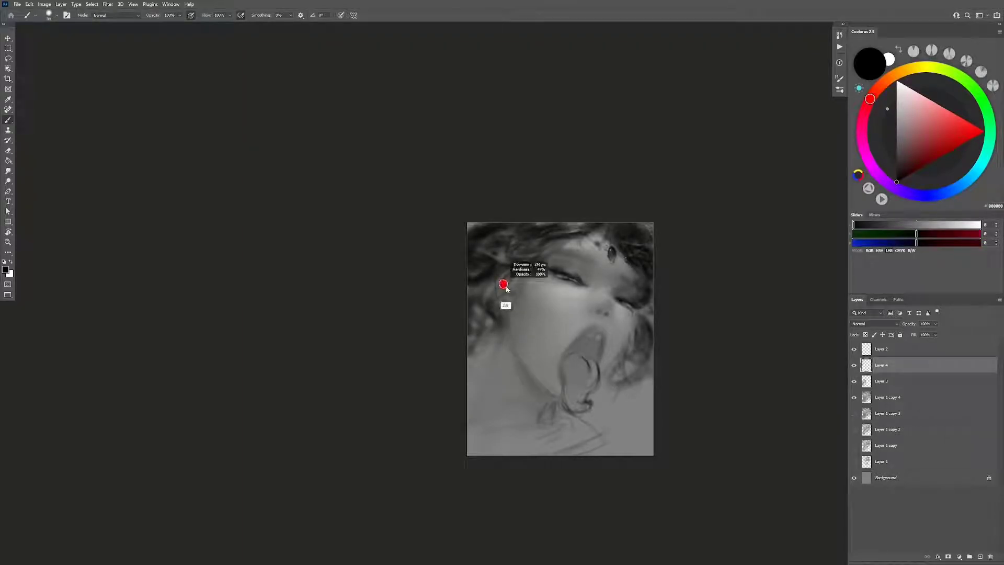
{"action": "mouse_move", "coordinate": [505, 280]}
{"action": "left_mouse_down"}
{"action": "mouse_move", "coordinate": [503, 304]}
{"action": "mouse_move", "coordinate": [499, 283]}
{"action": "left_mouse_up"}
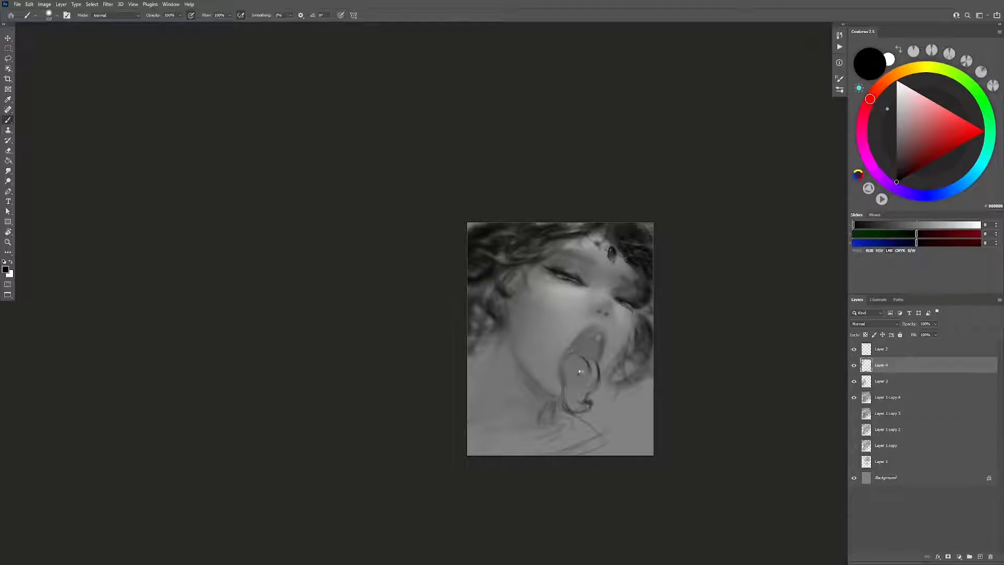
Step: Mirror the canvas, add dark hair strokes along the left edge at 161 px, then shrink the brush to 42 px
{"action": "key", "text": "ctrl+shift+h"}
{"action": "mouse_move", "coordinate": [498, 263]}
{"action": "left_mouse_down"}
{"action": "mouse_move", "coordinate": [477, 258]}
{"action": "mouse_move", "coordinate": [473, 266]}
{"action": "mouse_move", "coordinate": [482, 321]}
{"action": "left_mouse_up"}
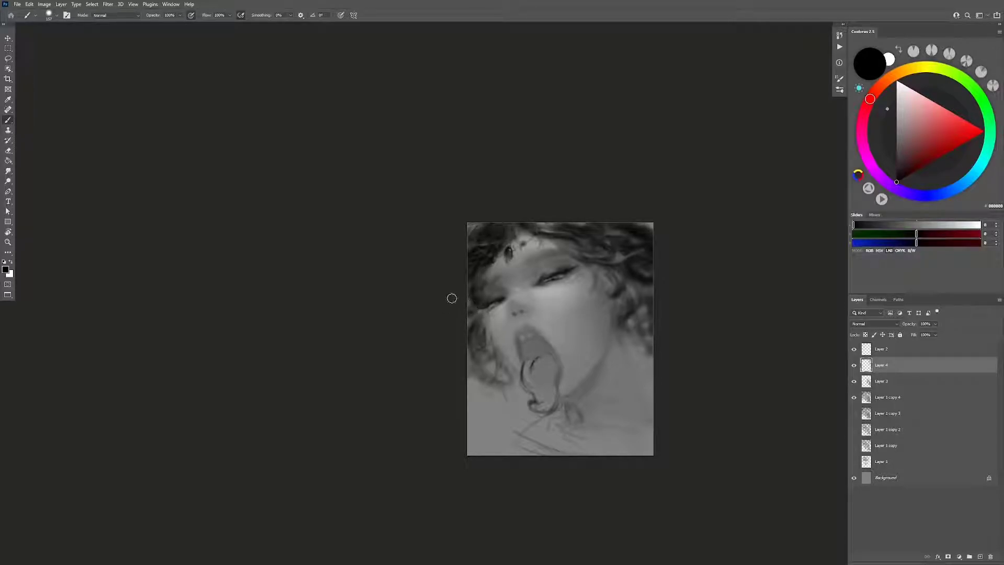
{"action": "left_click_drag", "start_coordinate": [471, 274], "coordinate": [465, 301]}
{"action": "left_click_drag", "start_coordinate": [607, 288], "coordinate": [609, 291]}
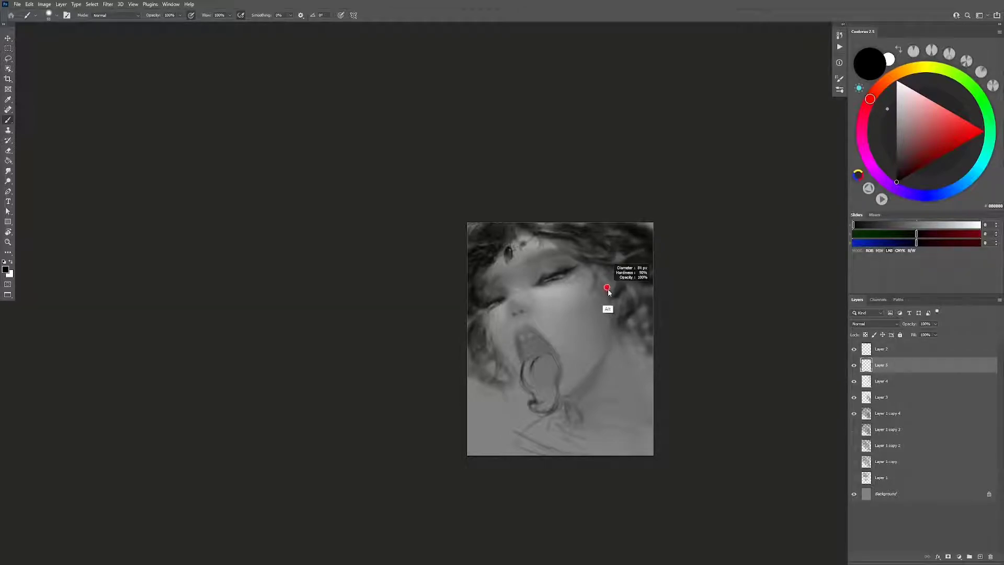
{"action": "mouse_move", "coordinate": [608, 288]}
{"action": "left_mouse_down"}
{"action": "mouse_move", "coordinate": [609, 313]}
{"action": "mouse_move", "coordinate": [605, 286]}
{"action": "left_mouse_up"}
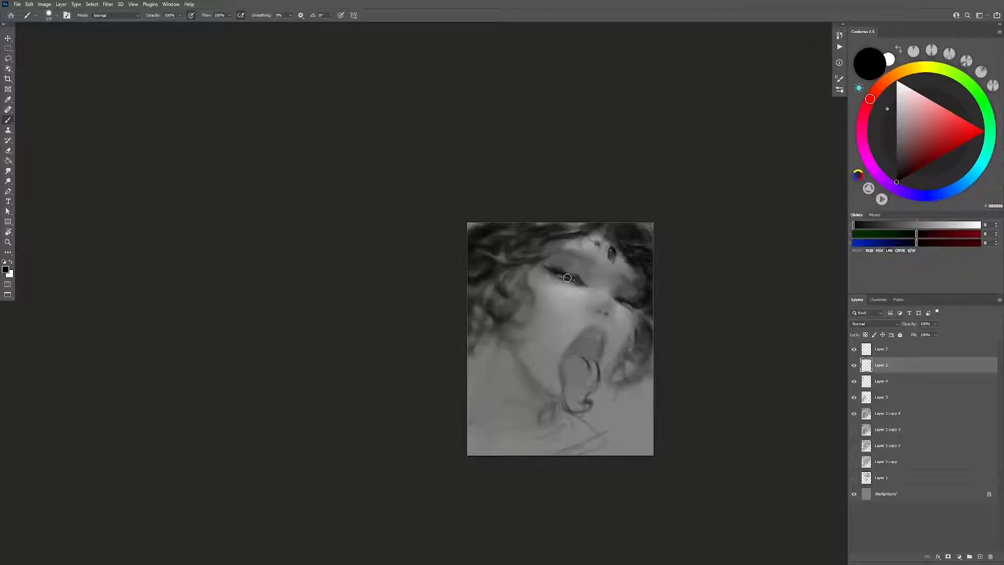
{"action": "left_click_drag", "start_coordinate": [567, 276], "coordinate": [532, 277]}
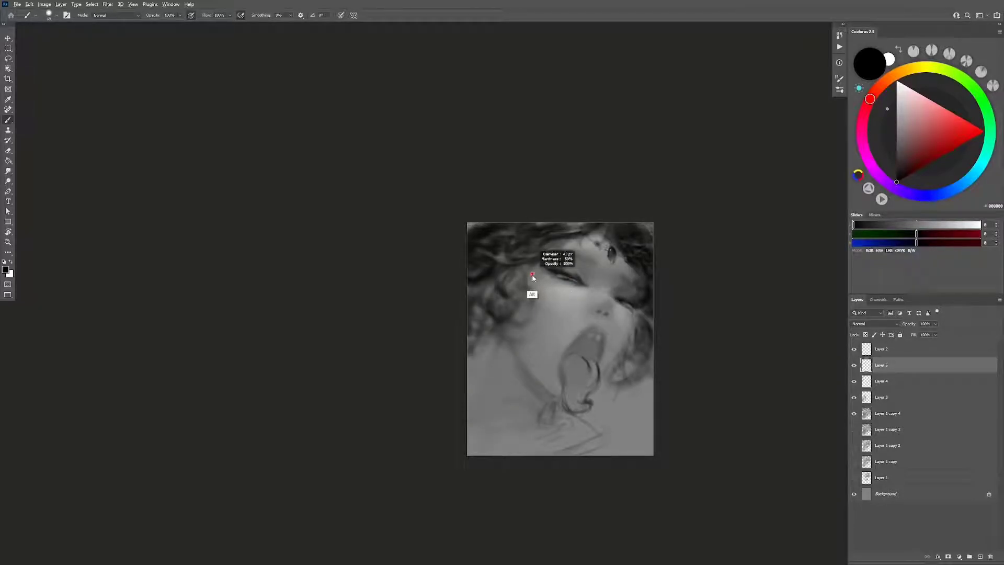
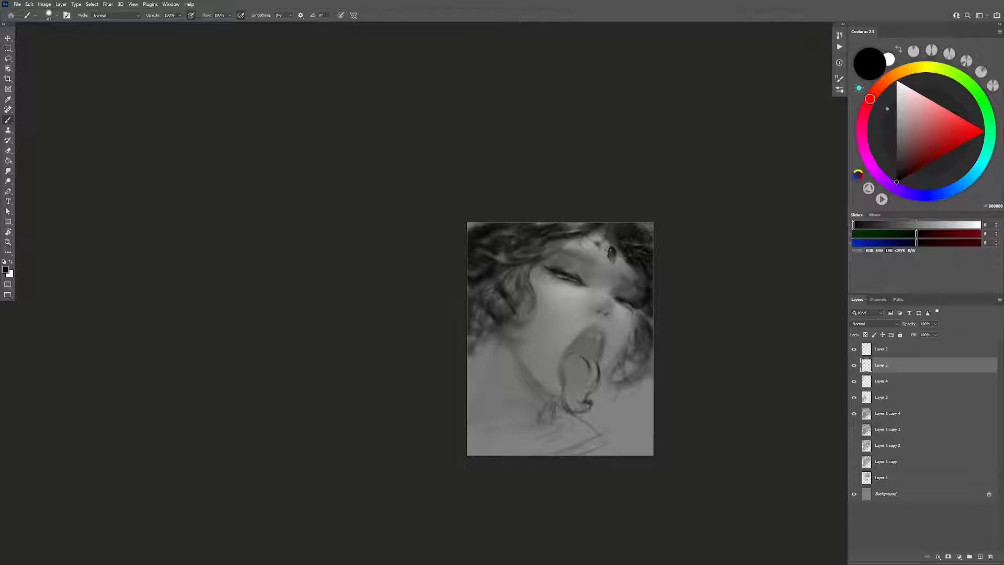
Step: Enlarge the brush, sample mid and light greys from the neck, and add a new layer
{"action": "mouse_move", "coordinate": [524, 374]}
{"action": "left_mouse_down"}
{"action": "mouse_move", "coordinate": [508, 402]}
{"action": "mouse_move", "coordinate": [532, 406]}
{"action": "left_mouse_up"}
{"action": "left_click", "coordinate": [515, 362], "text": "alt"}
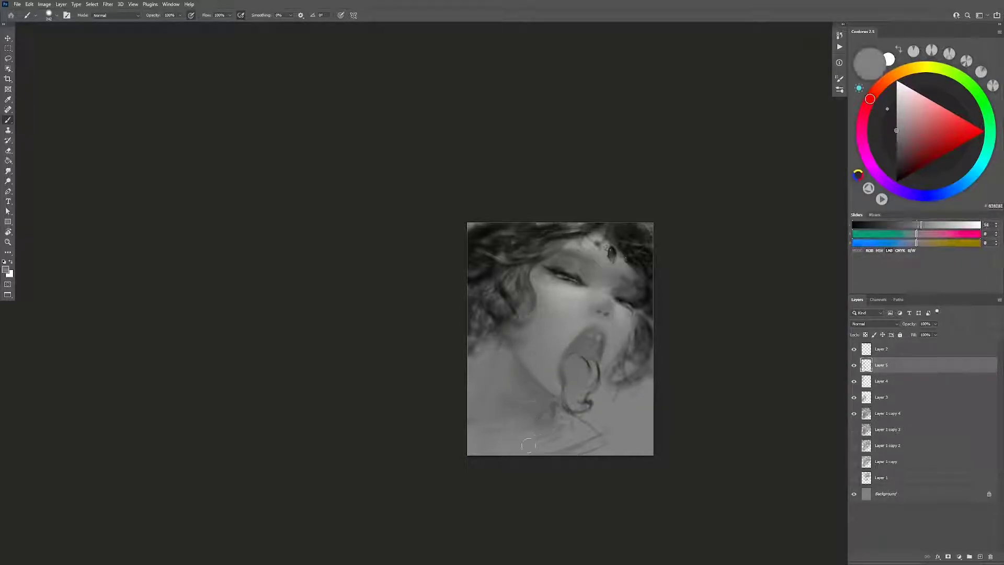
{"action": "left_click", "coordinate": [540, 437], "text": "alt"}
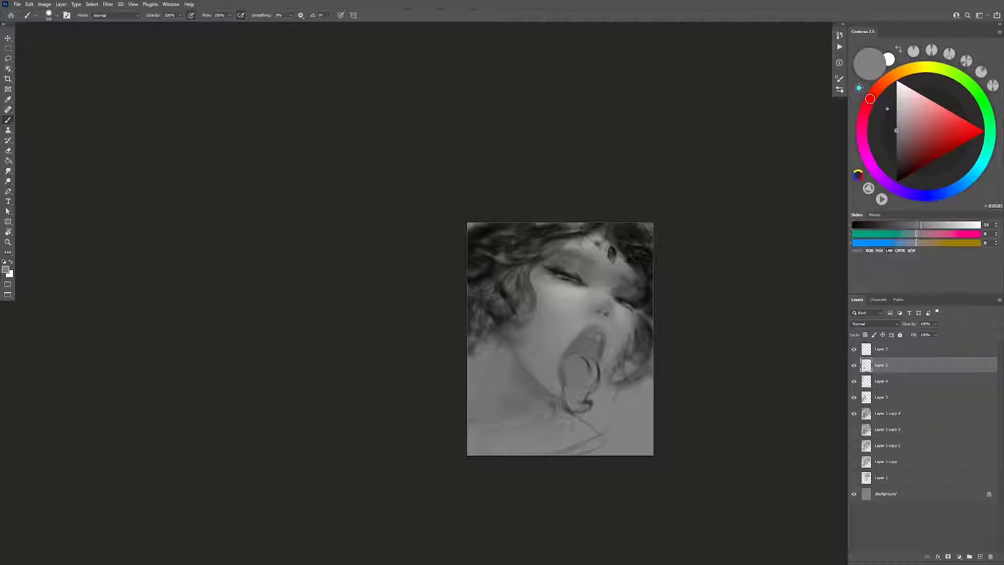
{"action": "key", "text": "ctrl+shift+alt+n"}
{"action": "key", "text": "h"}
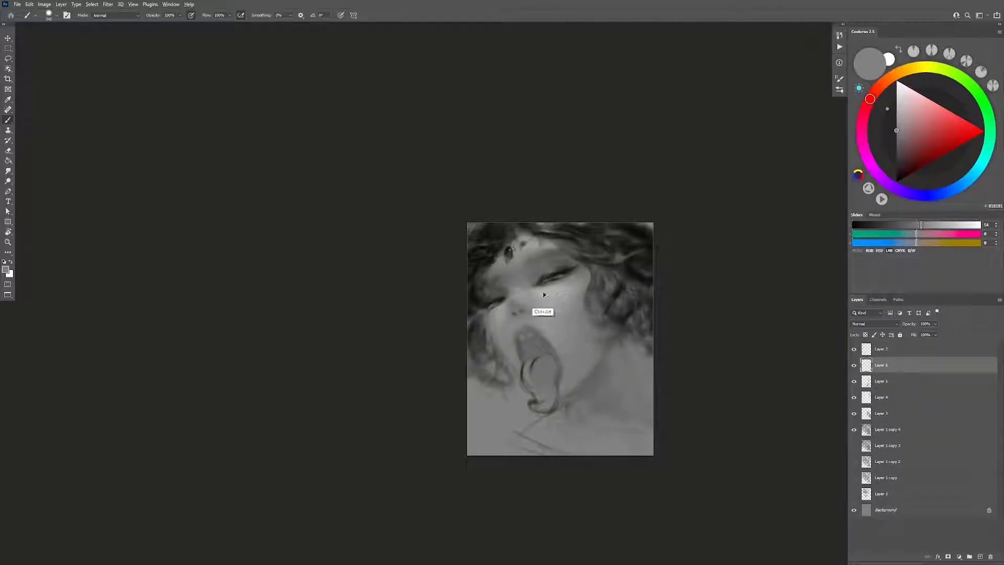
Step: On another new layer, paint lighter skin grey over the face with a 73 px brush
{"action": "key", "text": "ctrl+shift+alt+n"}
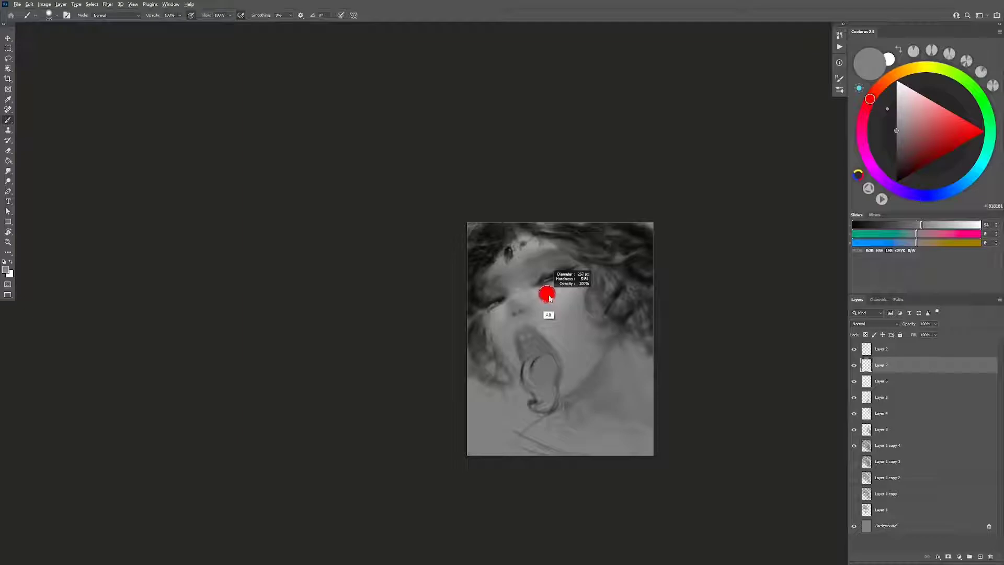
{"action": "left_click", "coordinate": [542, 295], "text": "alt"}
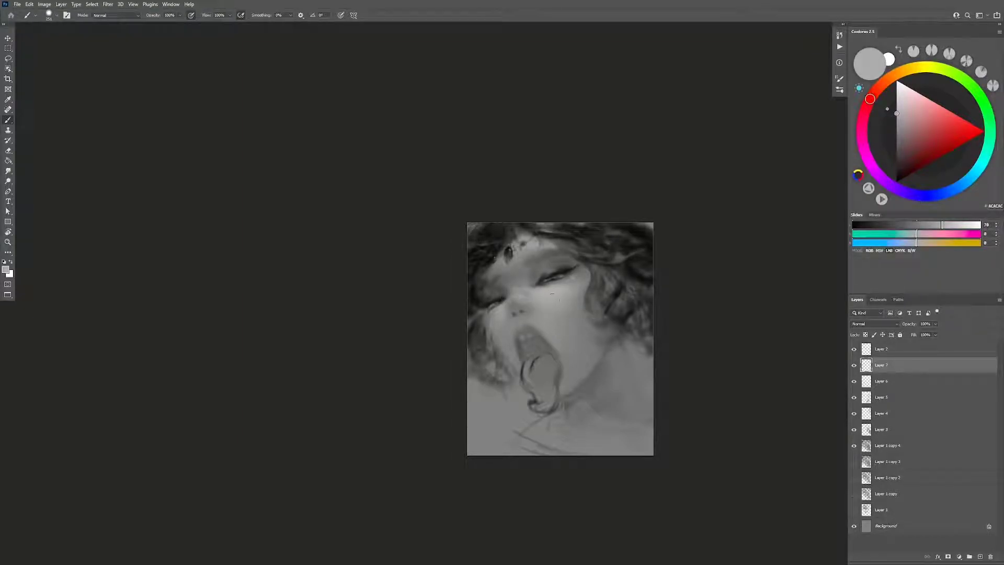
{"action": "left_click_drag", "start_coordinate": [553, 295], "coordinate": [532, 296]}
{"action": "key", "text": "h"}
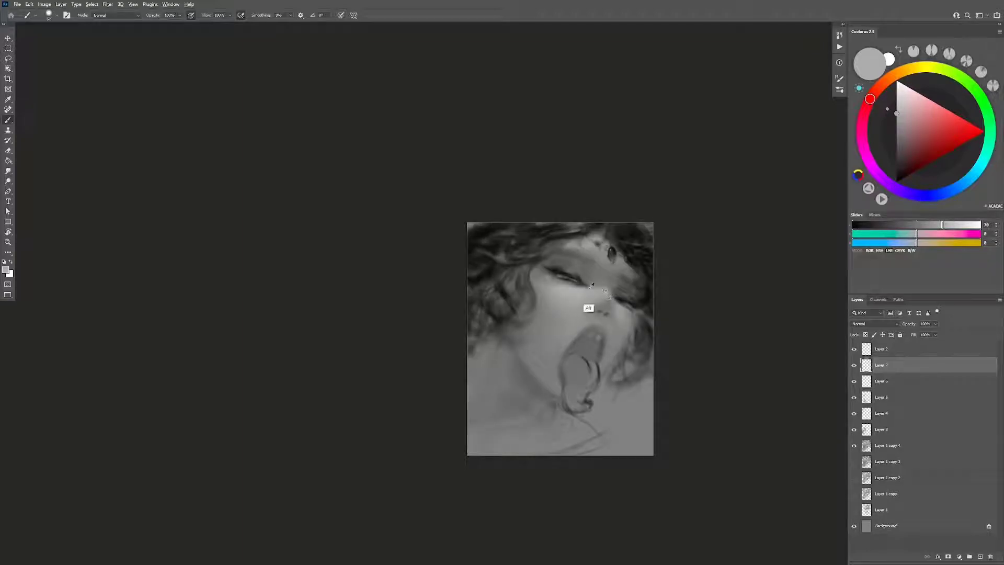
{"action": "left_click", "coordinate": [580, 292], "text": "alt"}
Step: Paint a slightly lighter grey over cheeks, jaw and neck with brushes from 34 to 187 px
{"action": "key", "text": "ctrl+shift+alt+n"}
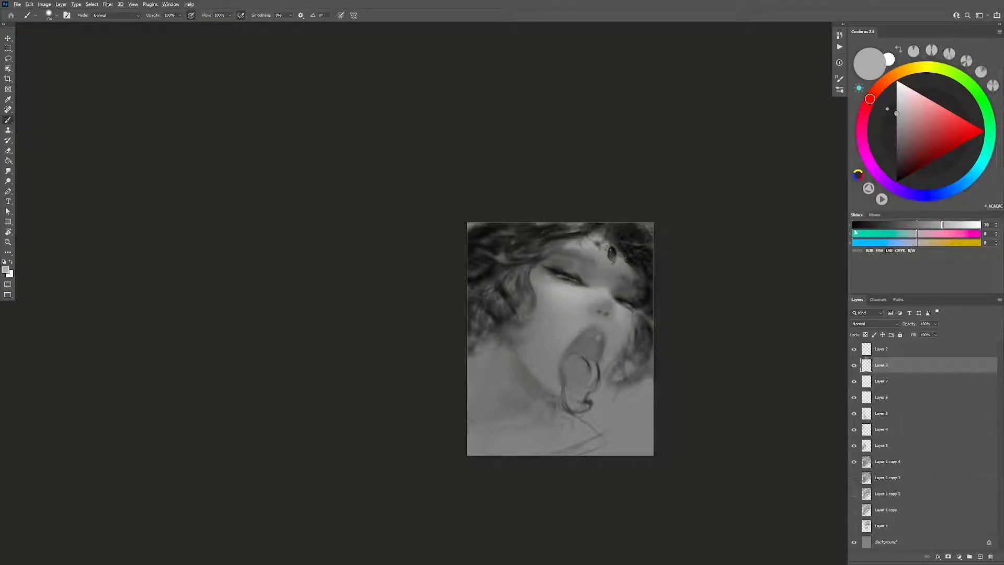
{"action": "left_click", "coordinate": [950, 225]}
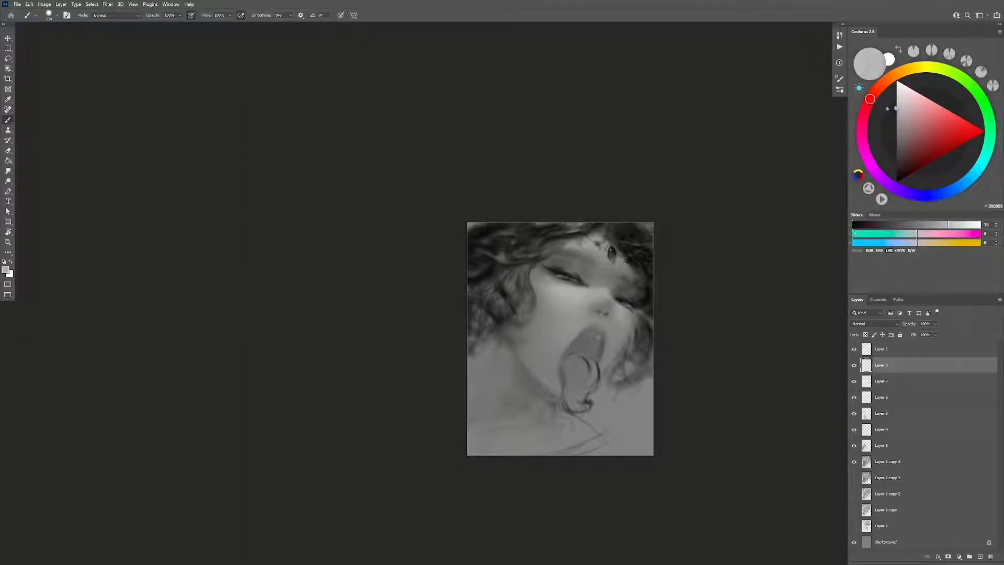
{"action": "key", "text": "ctrl+e"}
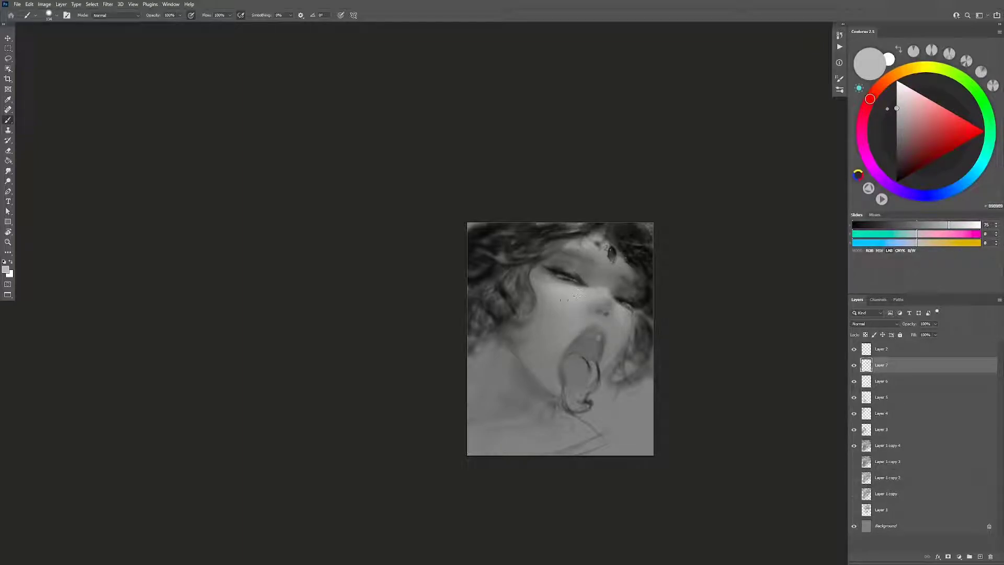
{"action": "right_click", "coordinate": [619, 309], "text": "alt"}
{"action": "right_click", "coordinate": [591, 250], "text": "alt"}
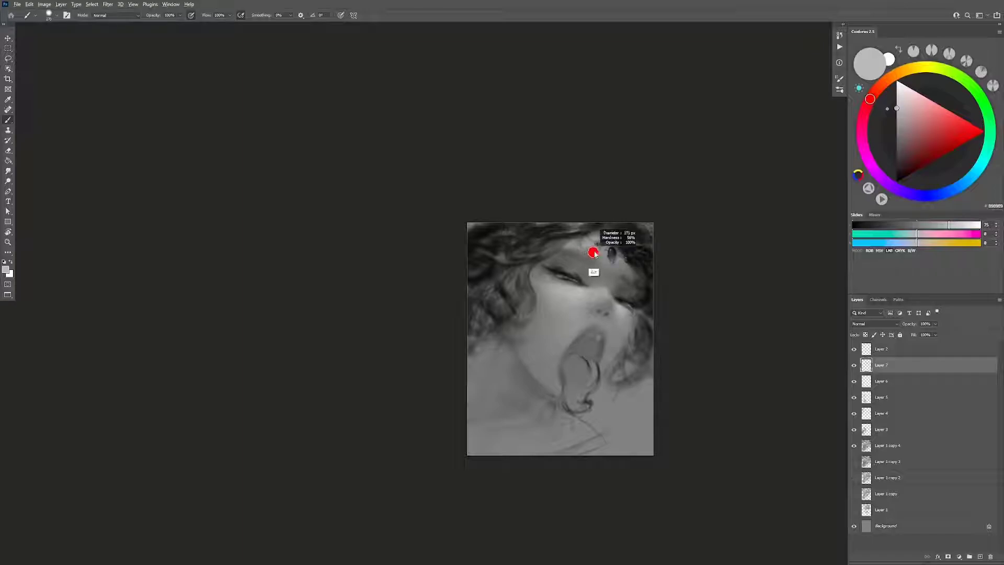
{"action": "right_click", "coordinate": [596, 243], "text": "alt"}
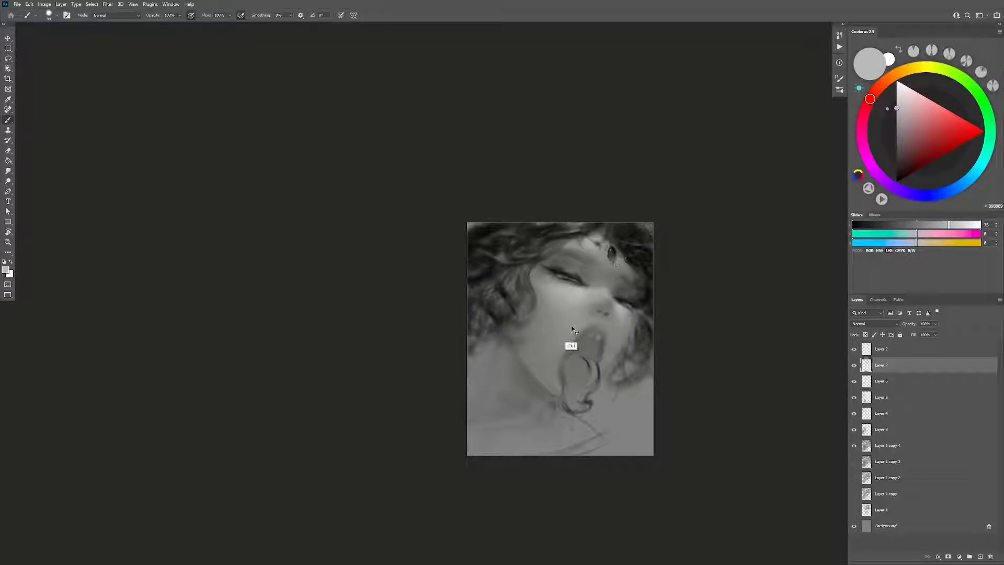
{"action": "key", "text": "h"}
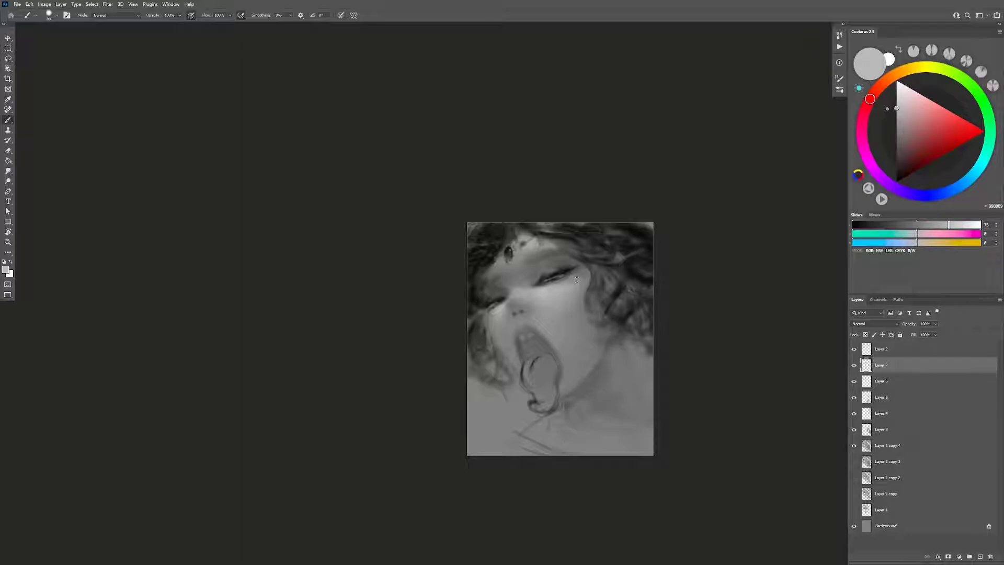
Step: Zoom into the eye and refine the lashes with sampled black and a small brush
{"action": "scroll", "coordinate": [558, 277], "scroll_direction": "up", "scroll_amount": 5}
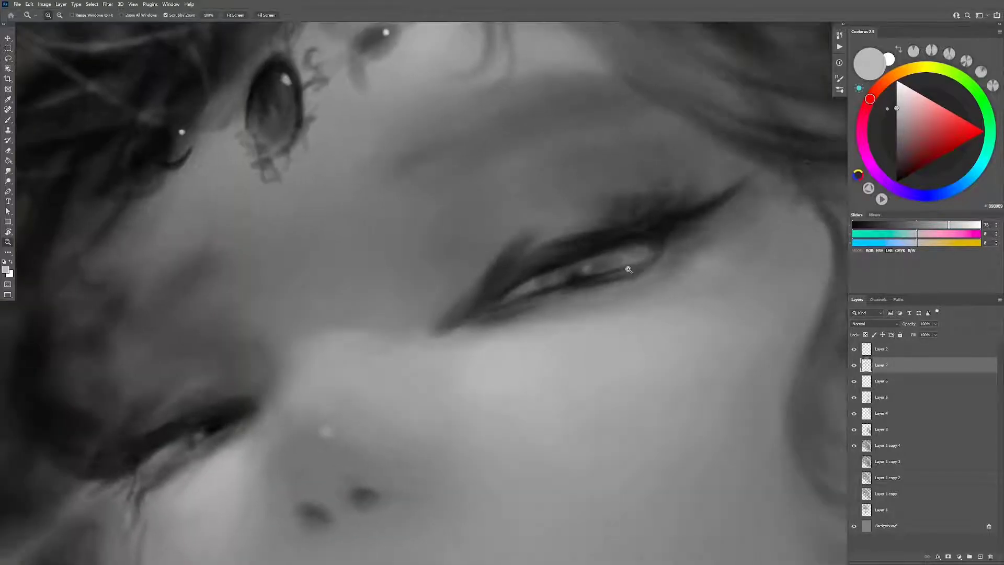
{"action": "scroll", "coordinate": [556, 276], "scroll_direction": "up", "scroll_amount": 4}
{"action": "left_click", "coordinate": [551, 281], "text": "alt"}
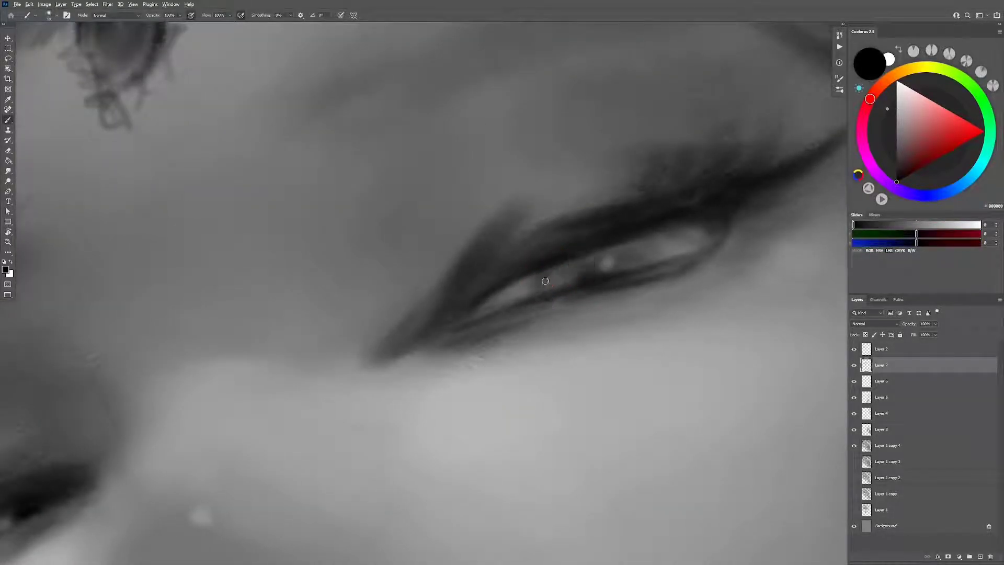
{"action": "left_click_drag", "start_coordinate": [551, 281], "coordinate": [553, 266]}
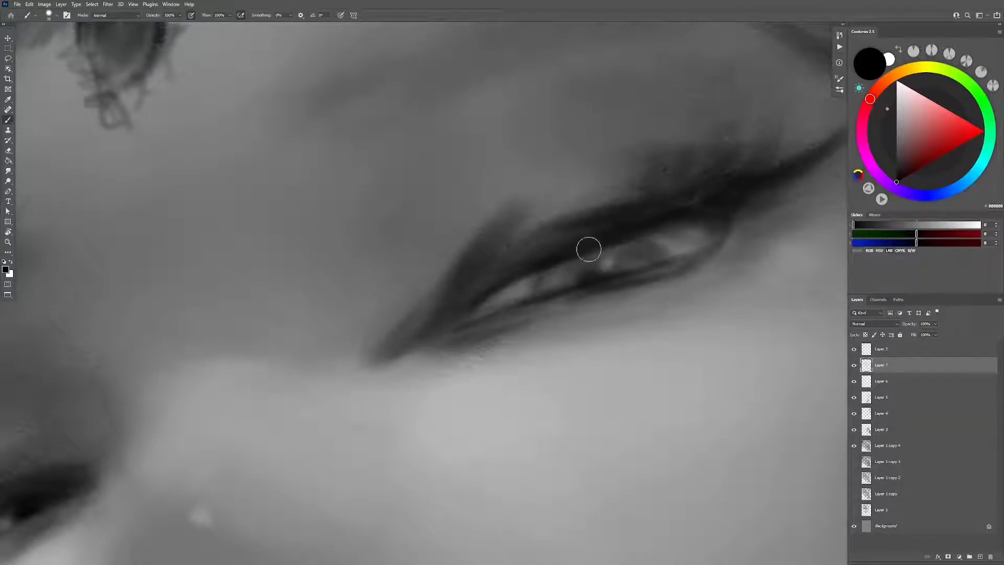
{"action": "key", "text": "z"}
{"action": "scroll", "coordinate": [595, 328], "scroll_direction": "down", "scroll_amount": 8}
{"action": "scroll", "coordinate": [595, 328], "scroll_direction": "down", "scroll_amount": 4}
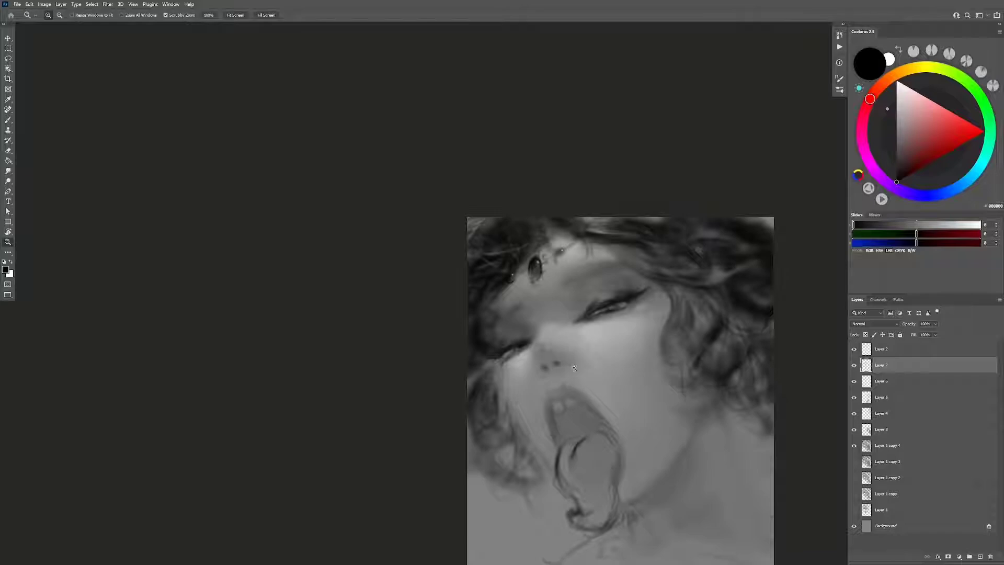
{"action": "scroll", "coordinate": [574, 368], "scroll_direction": "down", "scroll_amount": 3}
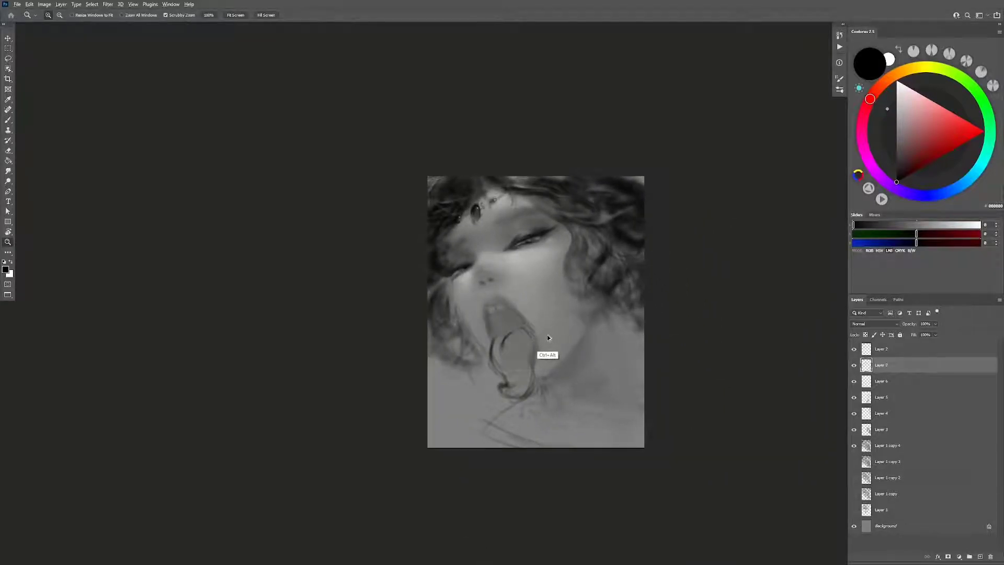
Step: On Layer 8, shade the jaw and neck with greys sampled from hair, cheek and neck, then add Layer 9
{"action": "key", "text": "ctrl+shift+alt+n"}
{"action": "key", "text": "b"}
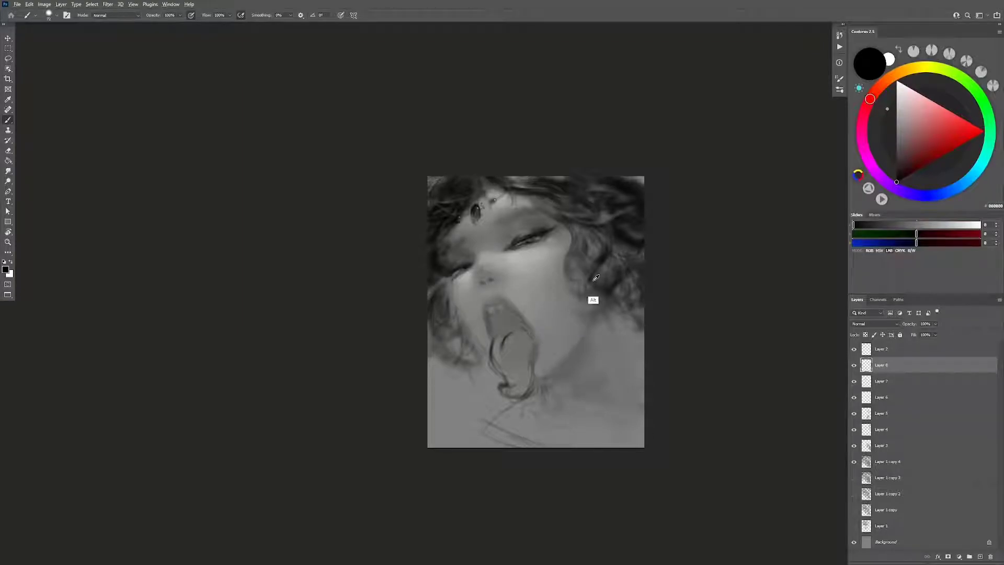
{"action": "left_click", "coordinate": [596, 277], "text": "alt"}
{"action": "left_click", "coordinate": [544, 344], "text": "alt"}
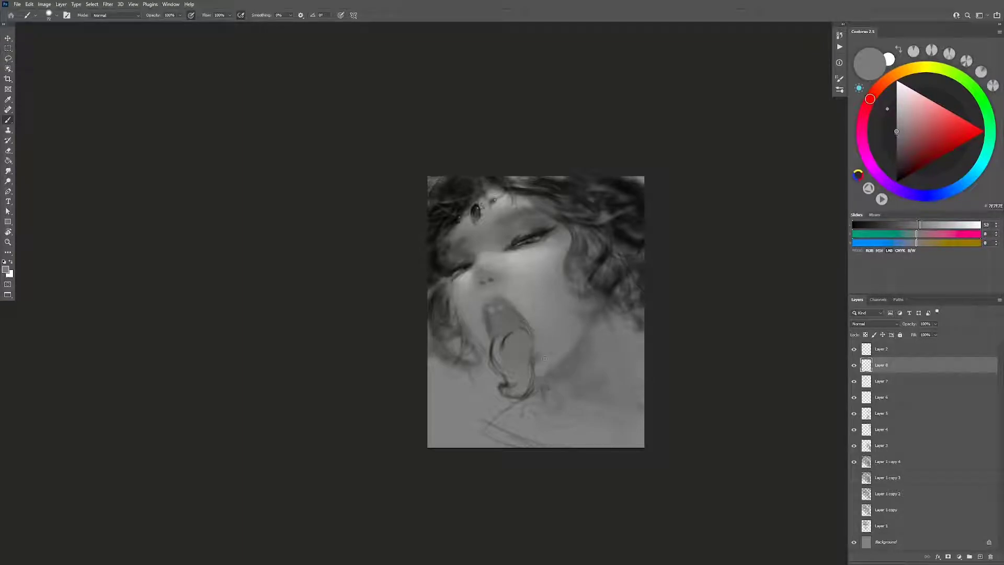
{"action": "left_click", "coordinate": [598, 320], "text": "alt"}
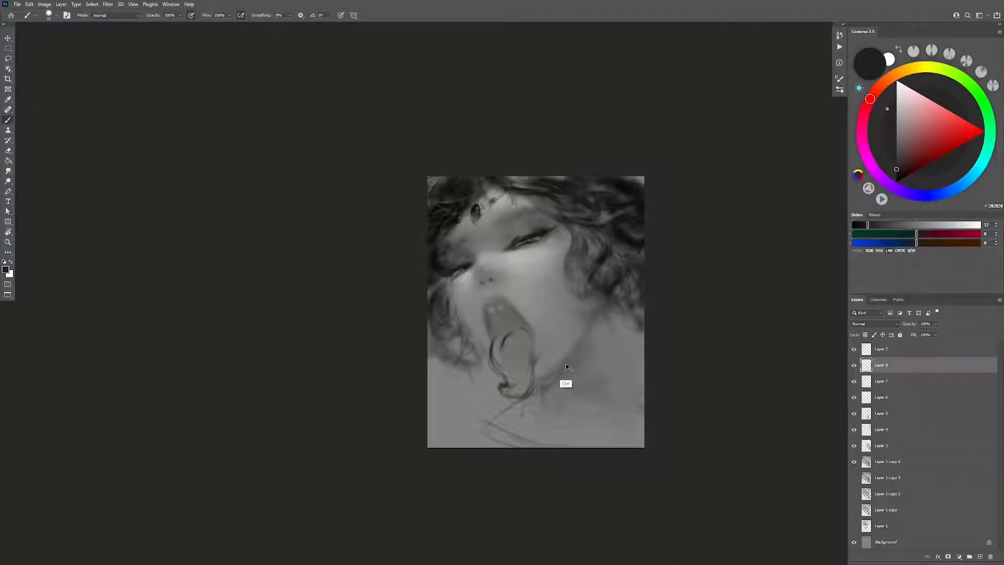
{"action": "left_click", "coordinate": [545, 387], "text": "alt"}
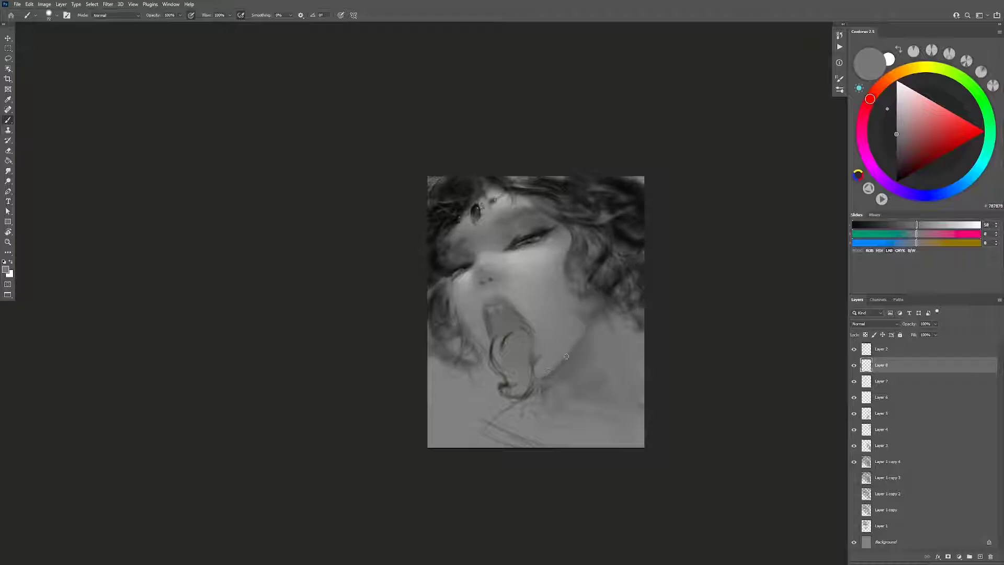
{"action": "key", "text": "h"}
{"action": "key", "text": "ctrl+shift+alt+n"}
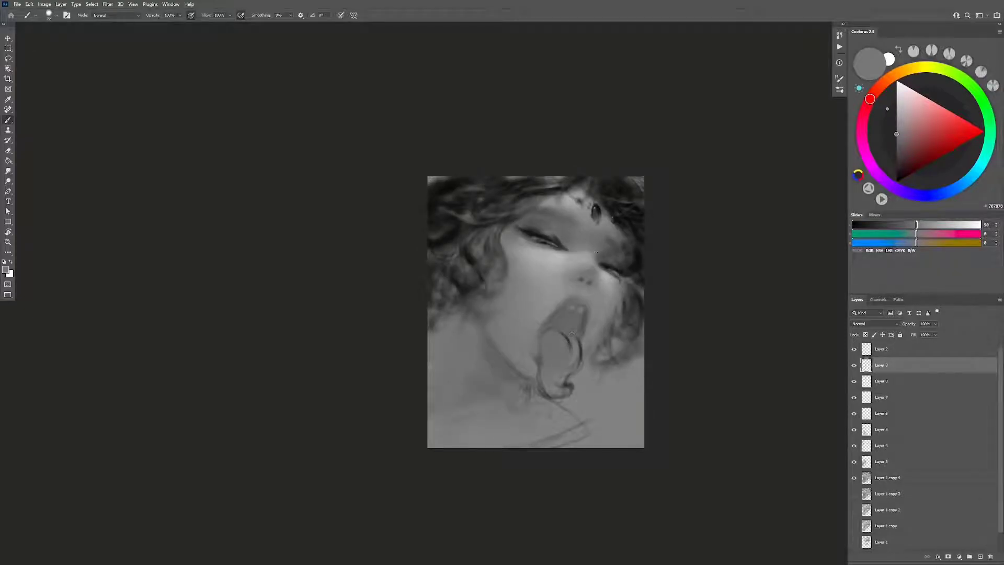
Step: Paint the nose bridge with sampled lighter greys using a brush of about 93
{"action": "key", "text": "z"}
{"action": "left_click_drag", "start_coordinate": [586, 261], "coordinate": [604, 260]}
{"action": "key", "text": "b"}
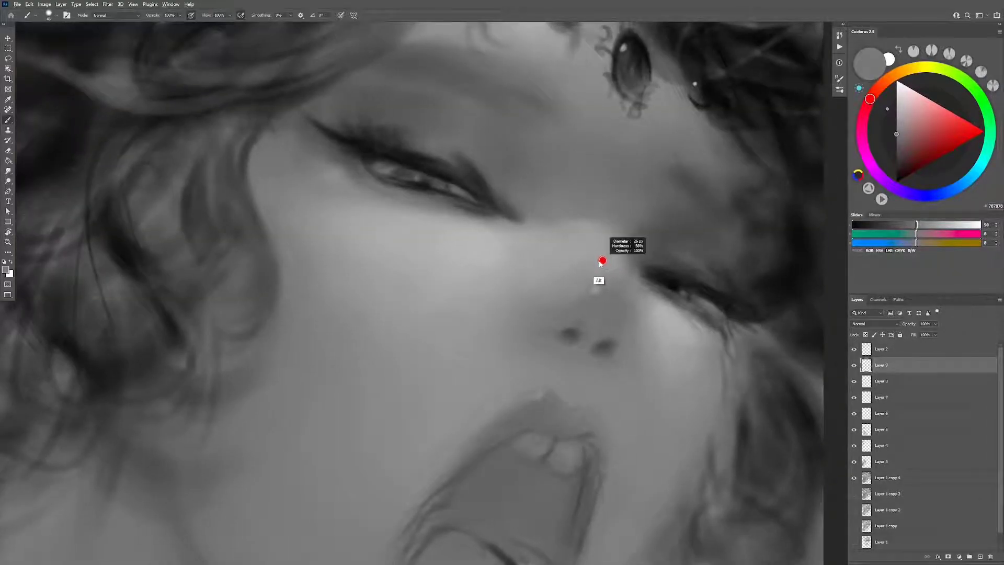
{"action": "left_click", "coordinate": [599, 269], "text": "alt"}
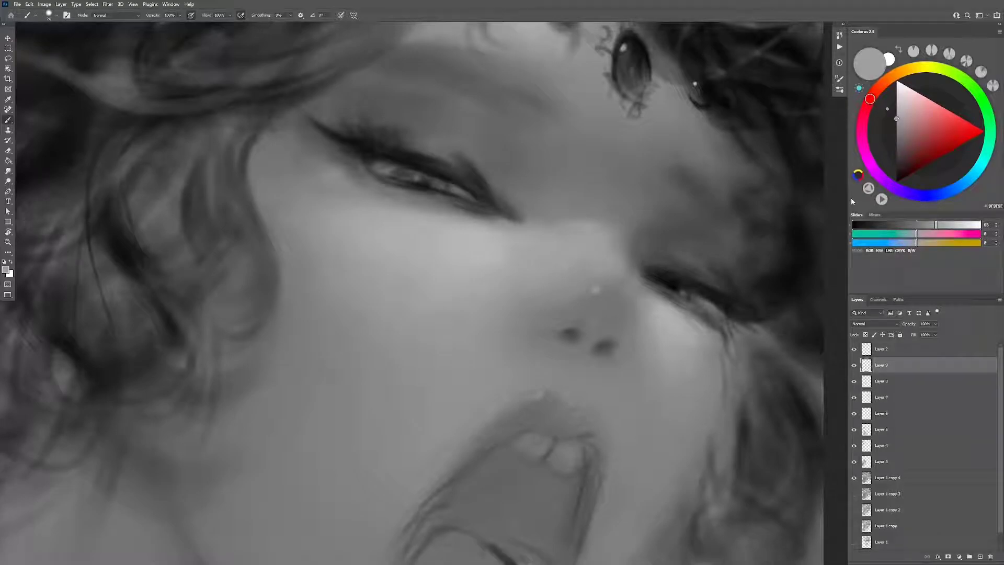
{"action": "left_click", "coordinate": [599, 270], "text": "alt"}
{"action": "left_click", "coordinate": [603, 246], "text": "alt"}
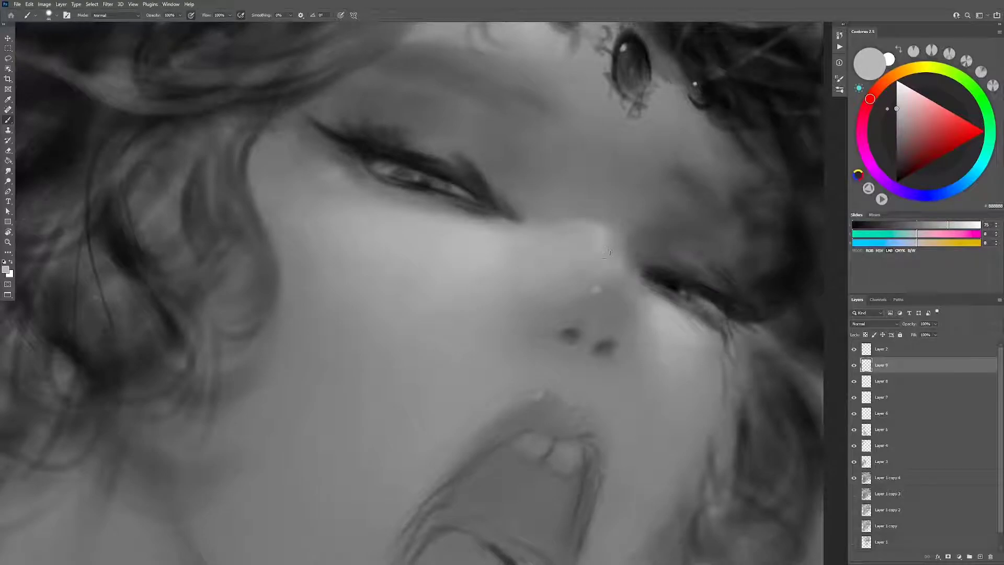
{"action": "key", "text": "bracketright"}
{"action": "key", "text": "bracketright"}
{"action": "key", "text": "bracketright"}
Step: Check the face mirrored, then zoom far into the nose to paint its highlight
{"action": "key", "text": "z"}
{"action": "left_click_drag", "start_coordinate": [541, 256], "coordinate": [541, 308]}
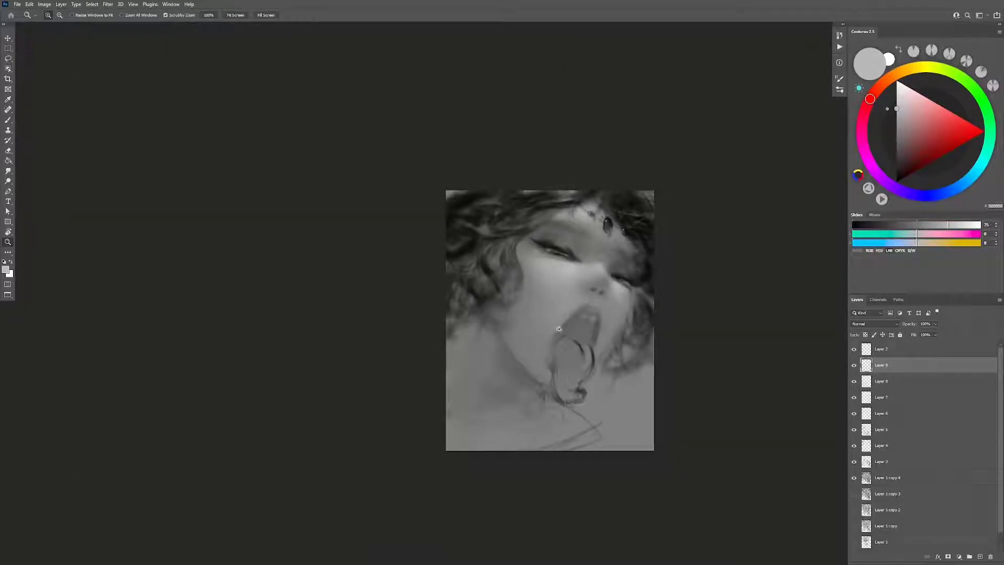
{"action": "key", "text": "h"}
{"action": "left_click", "coordinate": [516, 274]}
{"action": "key", "text": "b"}
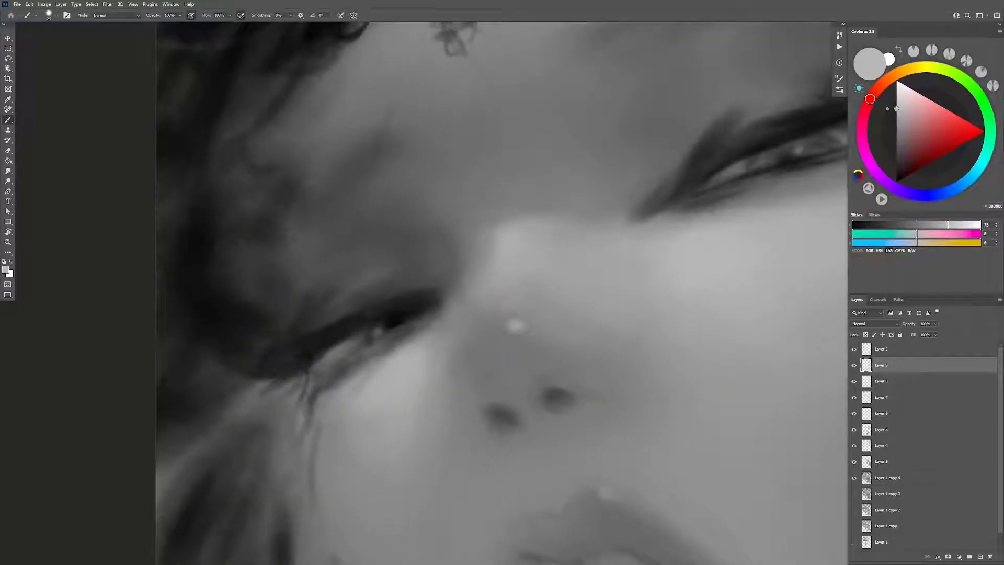
{"action": "key", "text": "z"}
{"action": "left_click", "coordinate": [517, 326], "text": "alt"}
{"action": "left_click_drag", "start_coordinate": [556, 399], "coordinate": [595, 331]}
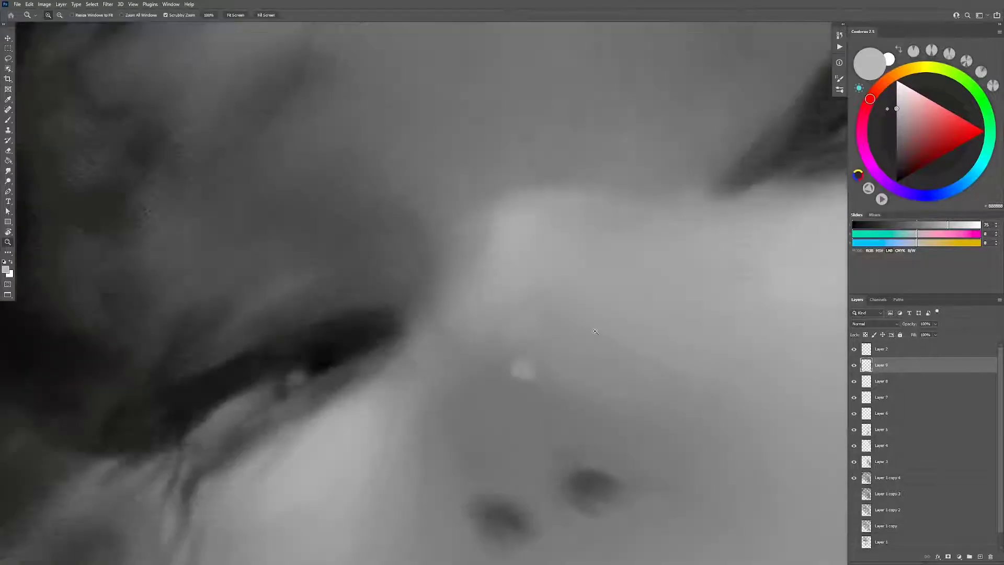
{"action": "left_click", "coordinate": [521, 371]}
{"action": "key", "text": "b"}
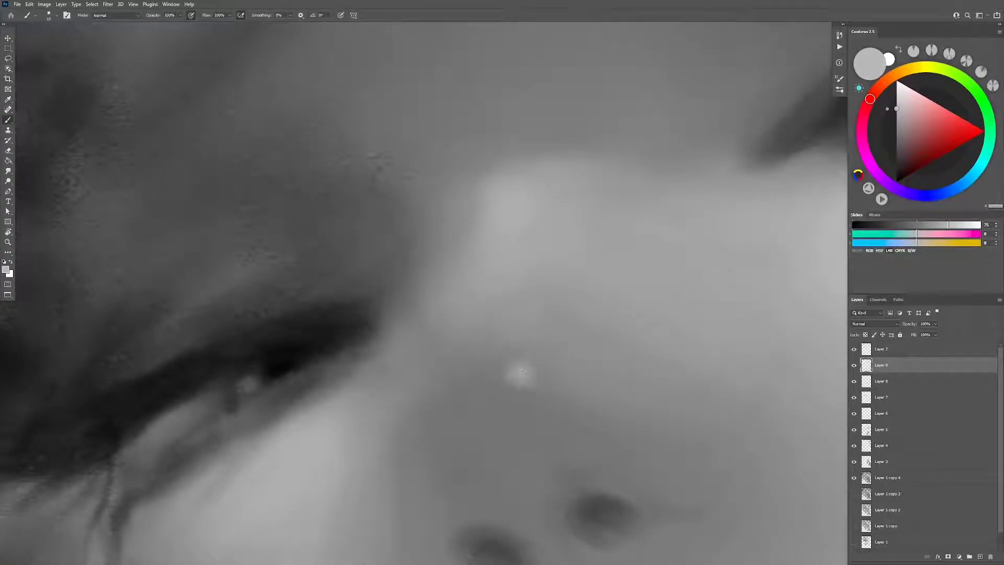
Step: Darken the shading around the nose with a sampled dark tone
{"action": "key", "text": "z"}
{"action": "left_click", "coordinate": [521, 370], "text": "alt"}
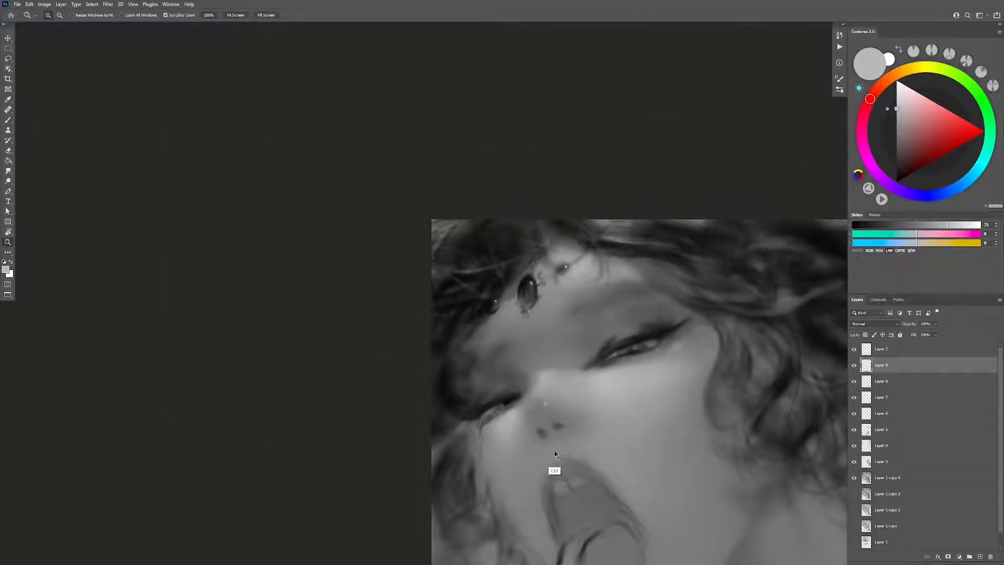
{"action": "mouse_move", "coordinate": [554, 466]}
{"action": "left_mouse_down"}
{"action": "mouse_move", "coordinate": [577, 417]}
{"action": "mouse_move", "coordinate": [591, 285]}
{"action": "mouse_move", "coordinate": [633, 278]}
{"action": "left_mouse_up"}
{"action": "key", "text": "b"}
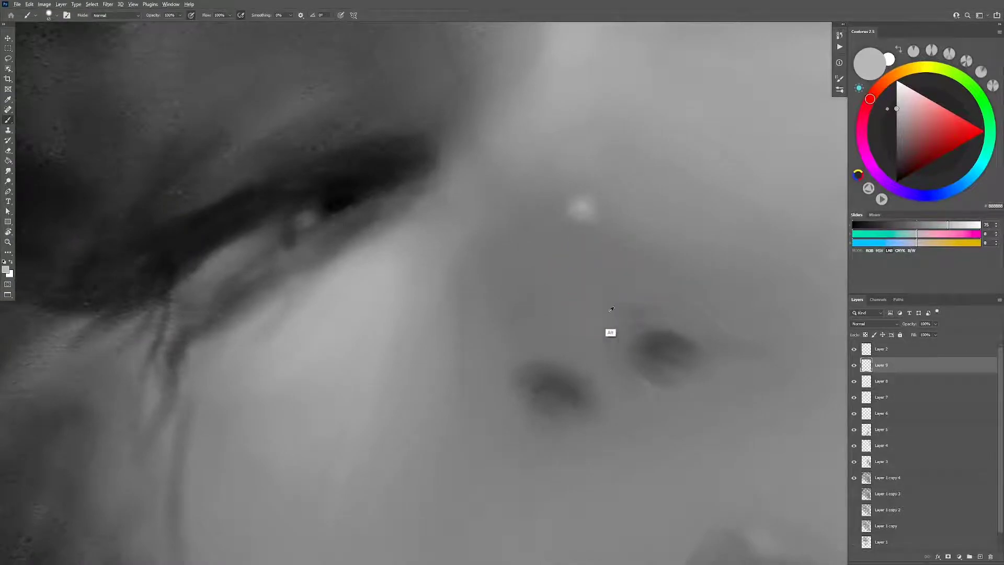
{"action": "left_click", "coordinate": [345, 209], "text": "alt"}
{"action": "left_click_drag", "start_coordinate": [511, 276], "coordinate": [563, 294]}
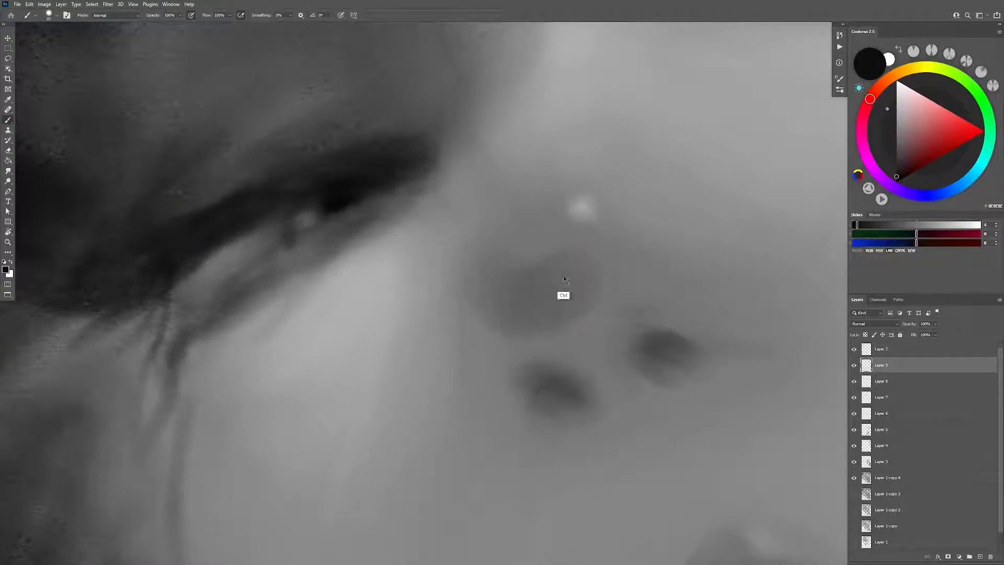
Step: Zoom out to review the face, then zoom back far into the nose area
{"action": "key", "text": "z"}
{"action": "left_click_drag", "start_coordinate": [575, 392], "coordinate": [547, 393]}
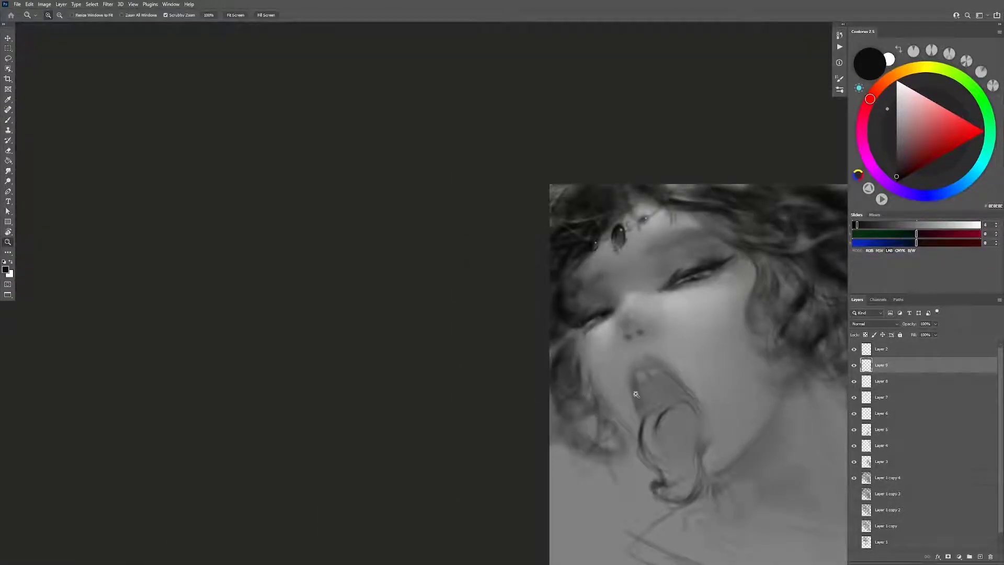
{"action": "key", "text": "b"}
{"action": "mouse_move", "coordinate": [661, 390]}
{"action": "left_mouse_down"}
{"action": "mouse_move", "coordinate": [690, 390]}
{"action": "mouse_move", "coordinate": [601, 400]}
{"action": "left_mouse_up"}
{"action": "key", "text": "z"}
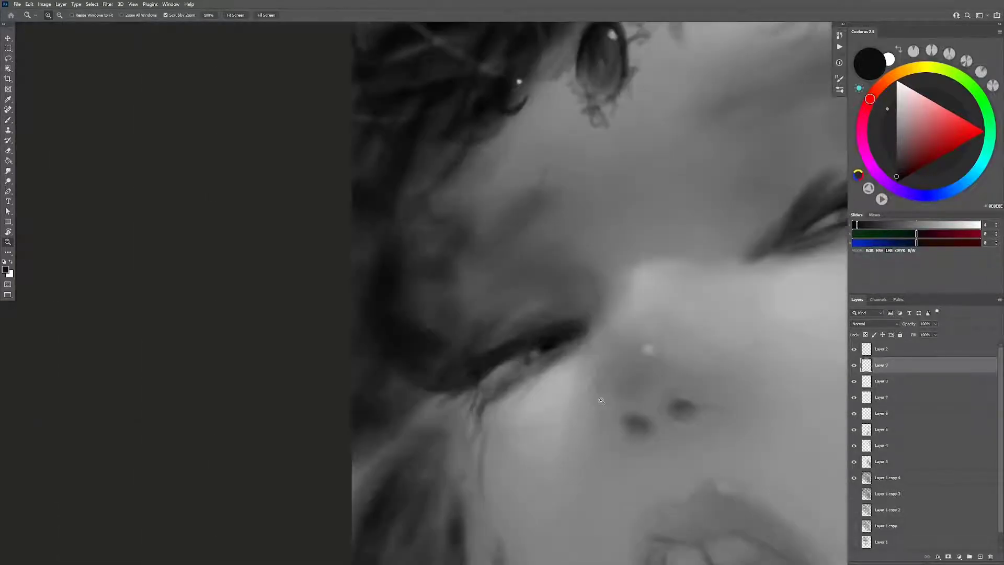
{"action": "left_click", "coordinate": [602, 400], "text": "alt"}
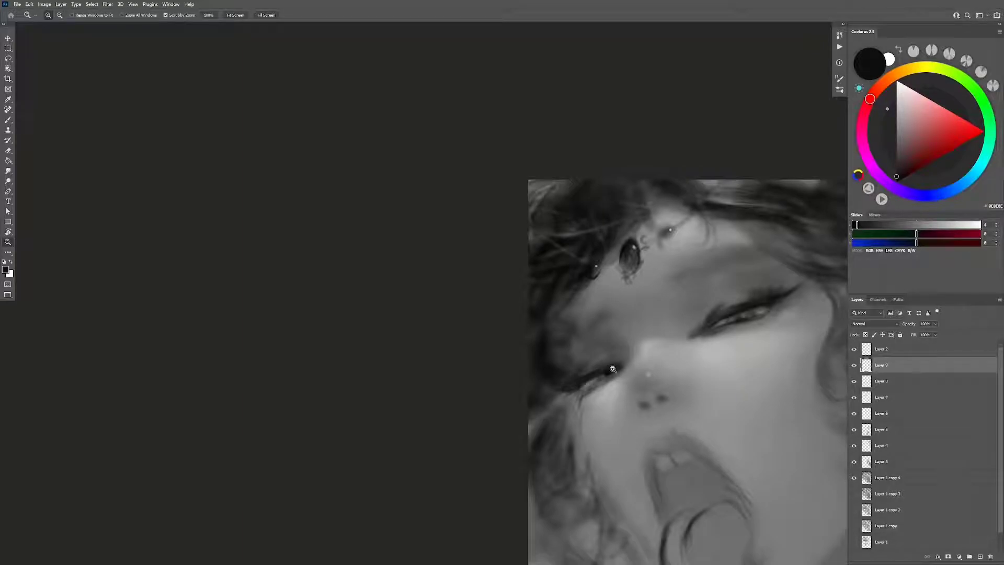
{"action": "left_click_drag", "start_coordinate": [613, 368], "coordinate": [619, 372]}
Step: On a new layer, deepen both nostril shadows with sampled grey #474747
{"action": "key", "text": "ctrl+shift+alt+n"}
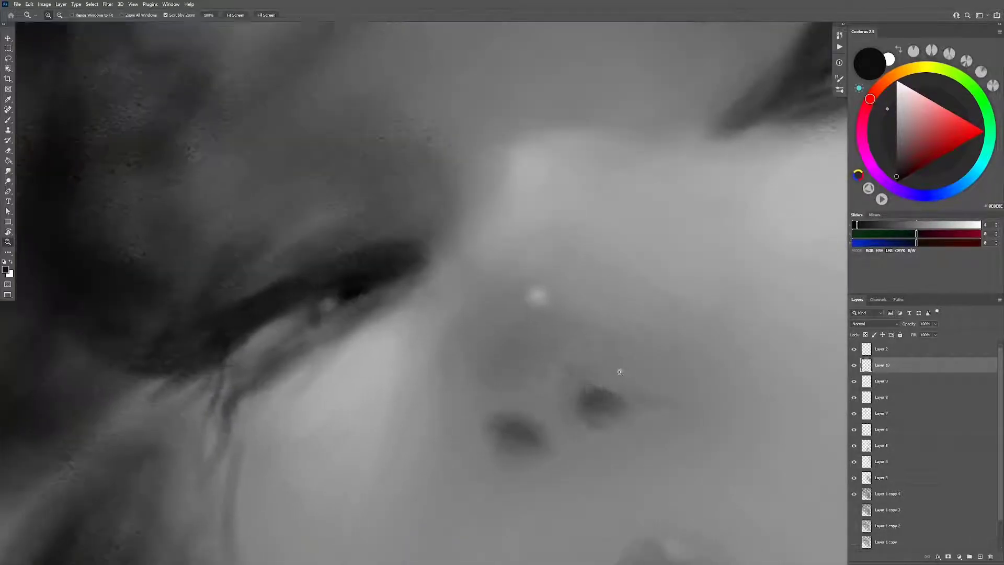
{"action": "key", "text": "b"}
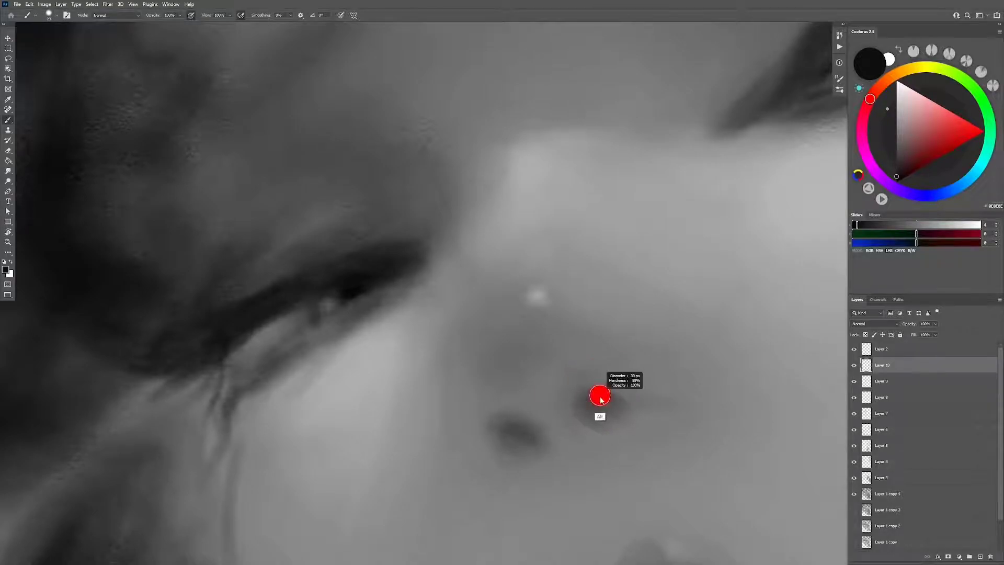
{"action": "left_click", "coordinate": [600, 400], "text": "alt"}
{"action": "mouse_move", "coordinate": [601, 400]}
{"action": "left_mouse_down"}
{"action": "mouse_move", "coordinate": [581, 400]}
{"action": "mouse_move", "coordinate": [581, 413]}
{"action": "left_mouse_up"}
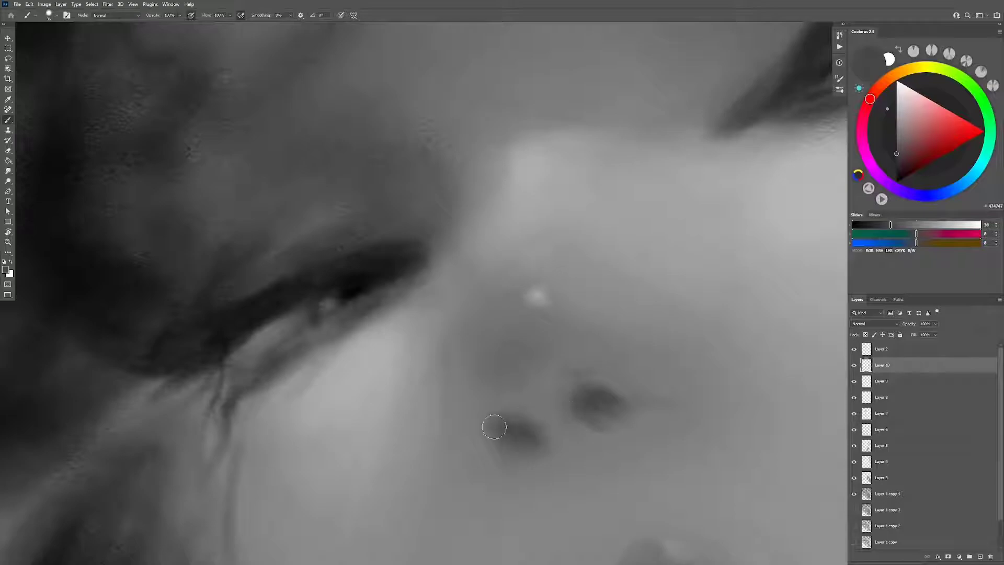
{"action": "left_click_drag", "start_coordinate": [494, 427], "coordinate": [522, 437]}
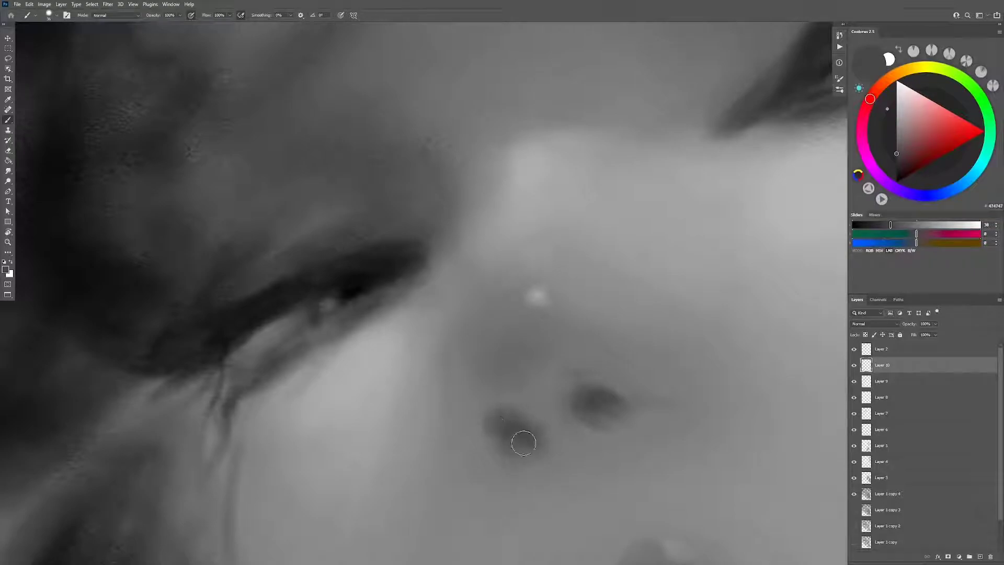
{"action": "left_click_drag", "start_coordinate": [597, 400], "coordinate": [575, 406]}
Step: Add Layer 11 above Layer 10, view the whole face mirrored, and reset the colour to black
{"action": "key", "text": "z"}
{"action": "left_click", "coordinate": [601, 413], "text": "alt"}
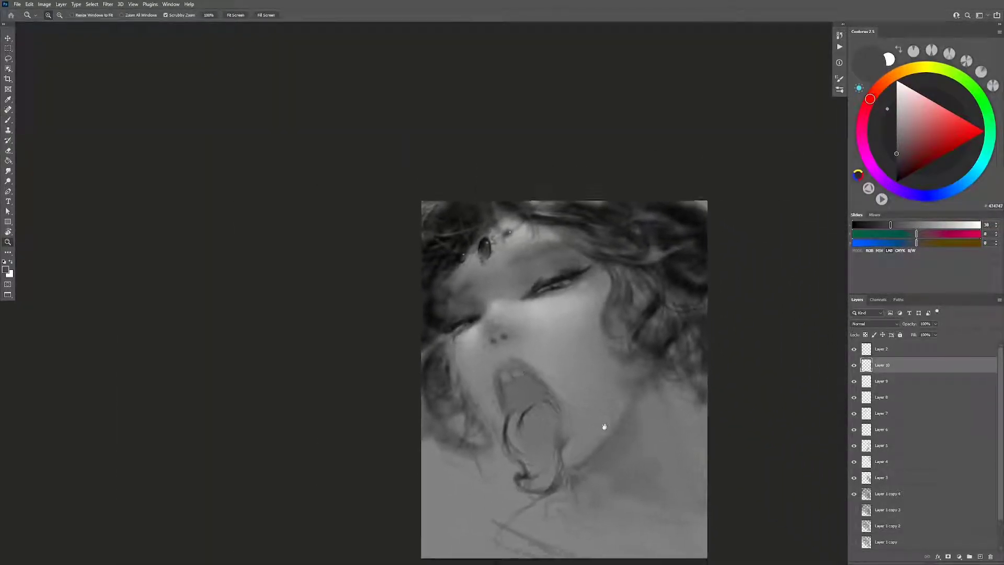
{"action": "left_click", "coordinate": [604, 427], "text": "alt"}
{"action": "key", "text": "ctrl+shift+alt+n"}
{"action": "key", "text": "h"}
{"action": "mouse_move", "coordinate": [612, 437]}
{"action": "left_mouse_down"}
{"action": "mouse_move", "coordinate": [637, 402]}
{"action": "mouse_move", "coordinate": [588, 423]}
{"action": "mouse_move", "coordinate": [561, 407]}
{"action": "left_mouse_up"}
{"action": "key", "text": "b"}
{"action": "key", "text": "d"}
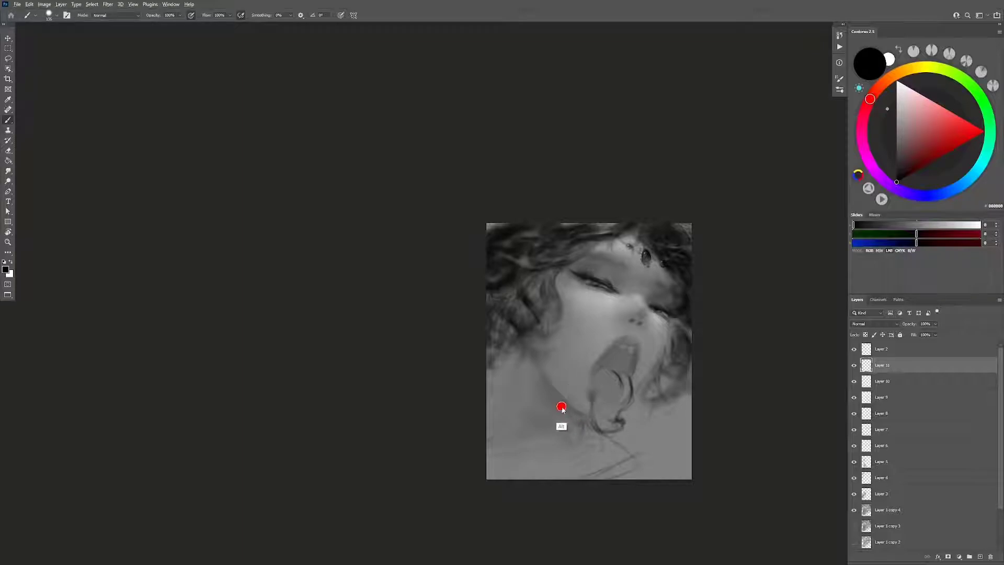
Step: On new Layer 12, repaint the brow and hair strands above the eyes in black
{"action": "left_click", "coordinate": [530, 374], "text": "alt"}
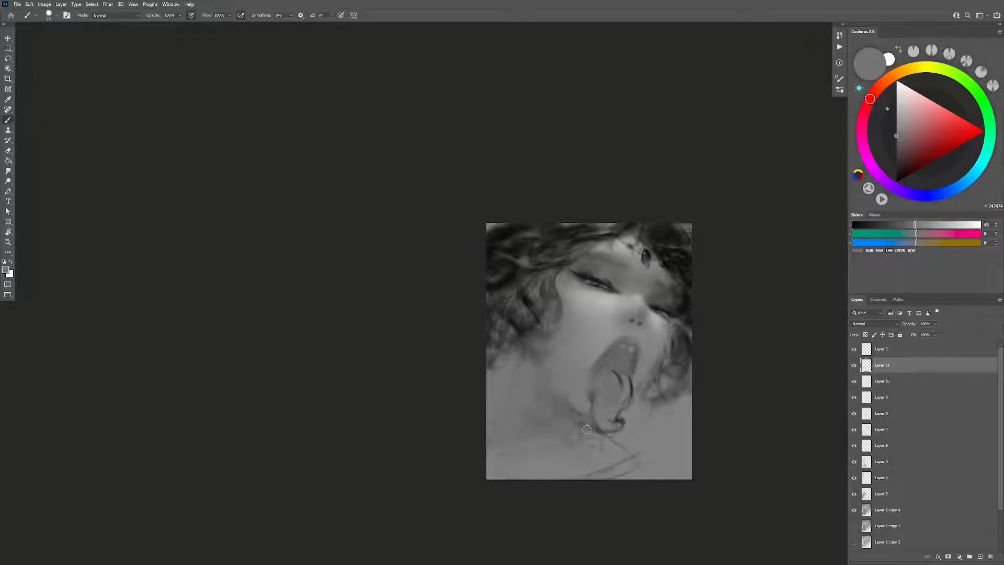
{"action": "left_click", "coordinate": [572, 436], "text": "alt"}
{"action": "key", "text": "ctrl+shift+alt+n"}
{"action": "key", "text": "d"}
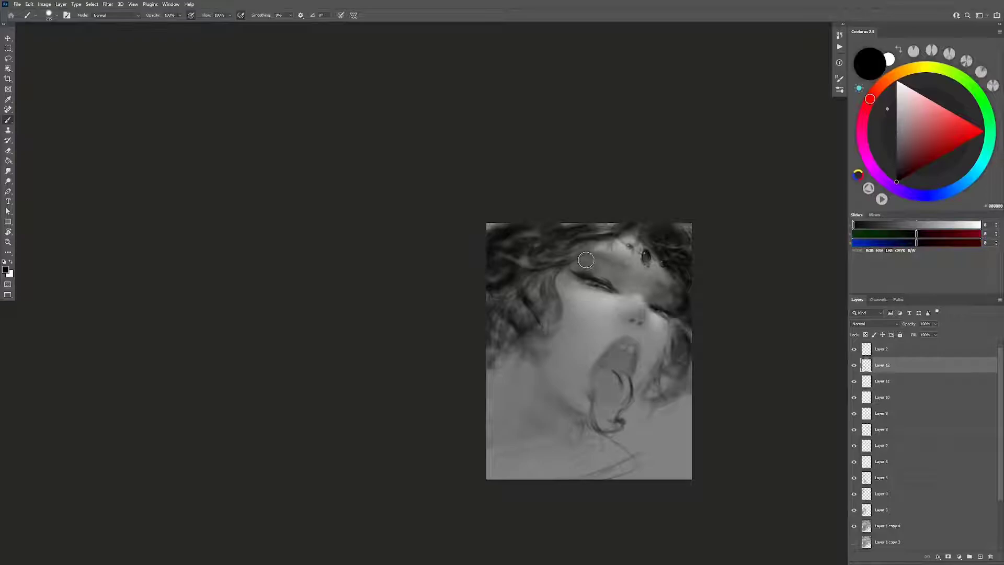
{"action": "right_click", "coordinate": [585, 265], "text": "alt"}
{"action": "mouse_move", "coordinate": [583, 261]}
{"action": "left_mouse_down"}
{"action": "mouse_move", "coordinate": [557, 279]}
{"action": "mouse_move", "coordinate": [560, 290]}
{"action": "left_mouse_up"}
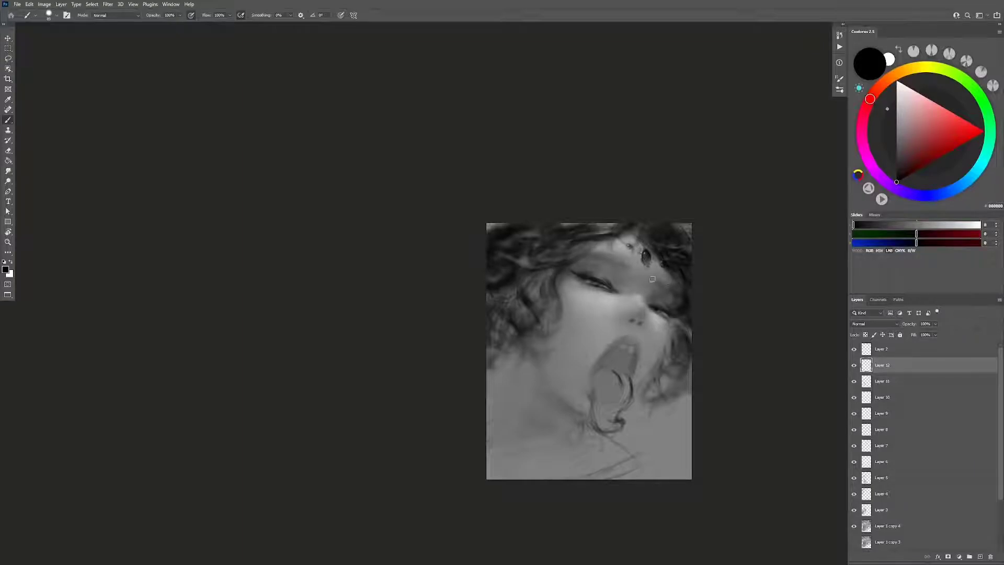
{"action": "left_click_drag", "start_coordinate": [617, 265], "coordinate": [619, 260]}
{"action": "key", "text": "h"}
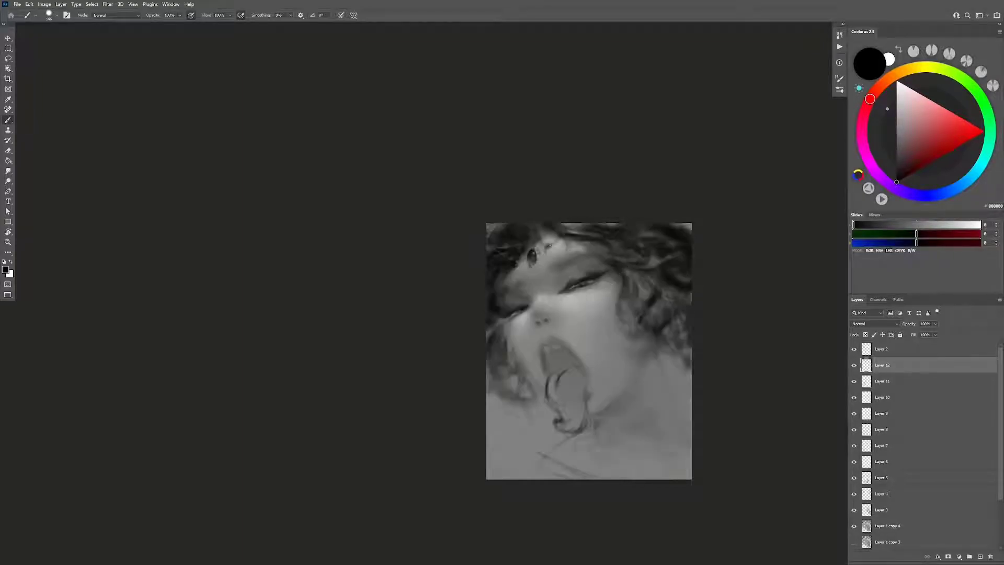
{"action": "left_click_drag", "start_coordinate": [547, 277], "coordinate": [504, 309]}
Step: Merge Layers 9–12 down and stamp the visible painting into Layer 1 copy 5
{"action": "key", "text": "ctrl+e"}
{"action": "key", "text": "ctrl+e"}
{"action": "key", "text": "ctrl+e"}
{"action": "key", "text": "ctrl+e"}
{"action": "key", "text": "ctrl+e"}
{"action": "key", "text": "ctrl+e"}
{"action": "key", "text": "ctrl+e"}
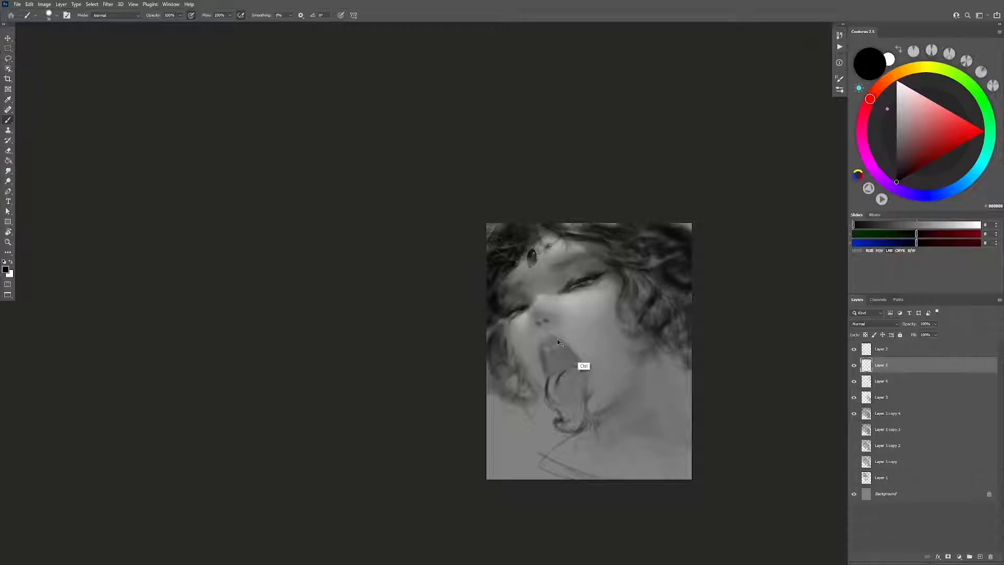
{"action": "key", "text": "ctrl+e"}
{"action": "key", "text": "ctrl+e"}
{"action": "left_click", "coordinate": [855, 366]}
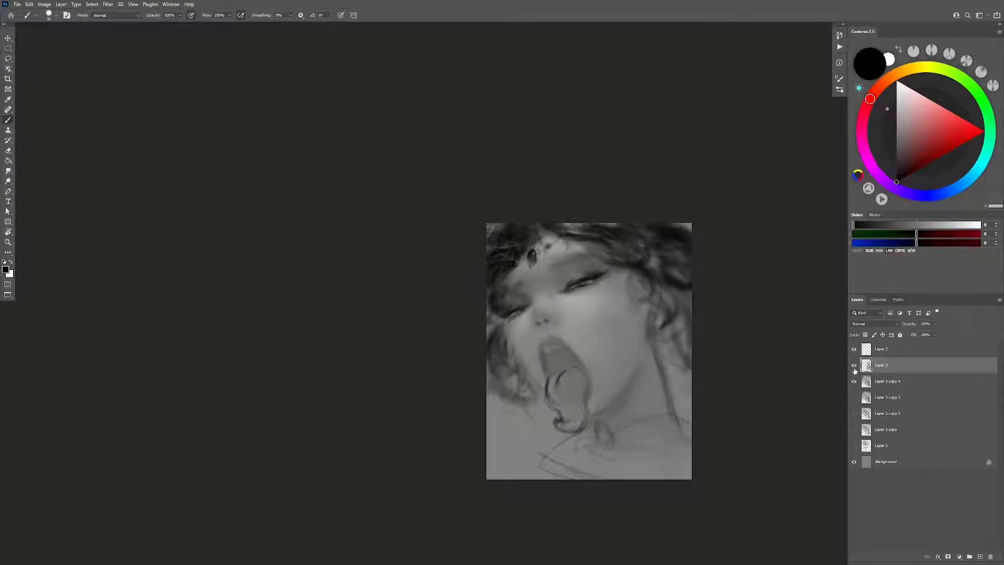
{"action": "key", "text": "ctrl+e"}
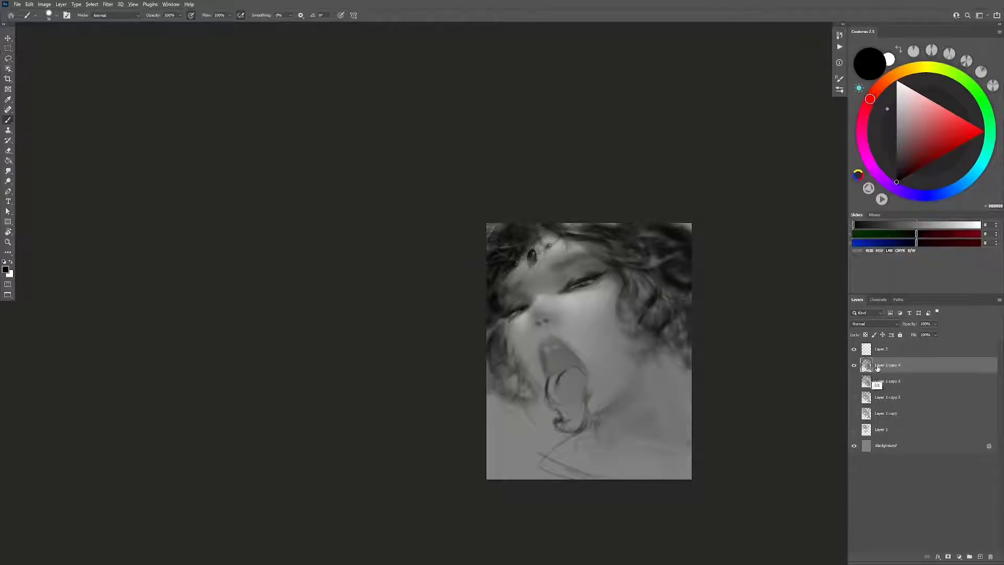
{"action": "key", "text": "ctrl+j"}
{"action": "left_click", "coordinate": [855, 381]}
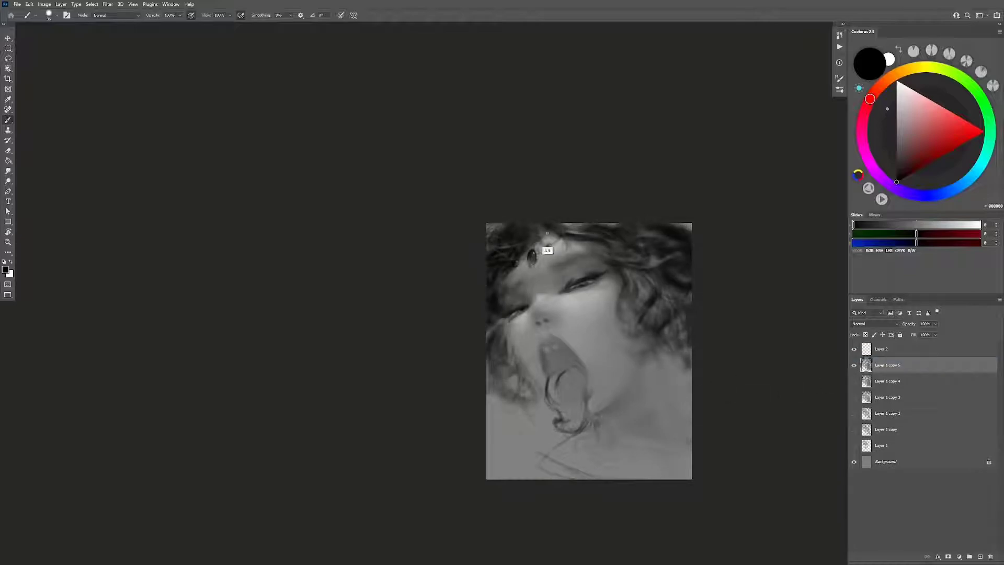
Step: Adjust the brush size for painting on the merged Layer 1 copy 5
{"action": "right_click", "coordinate": [572, 239], "text": "alt"}
{"action": "right_click", "coordinate": [570, 235], "text": "alt"}
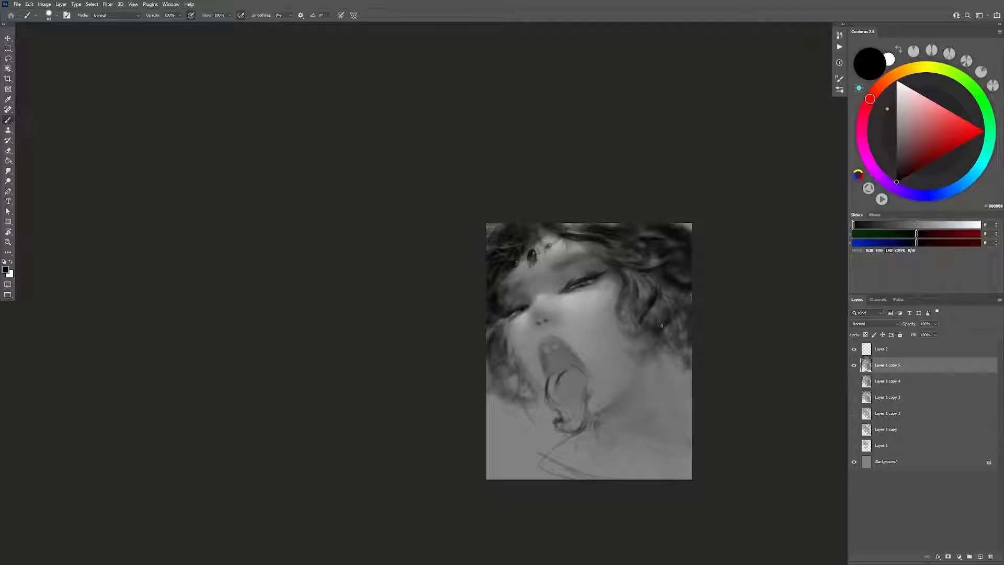
Step: Mirror the canvas and soften the cheek with sampled light and mid skin greys
{"action": "key", "text": "h"}
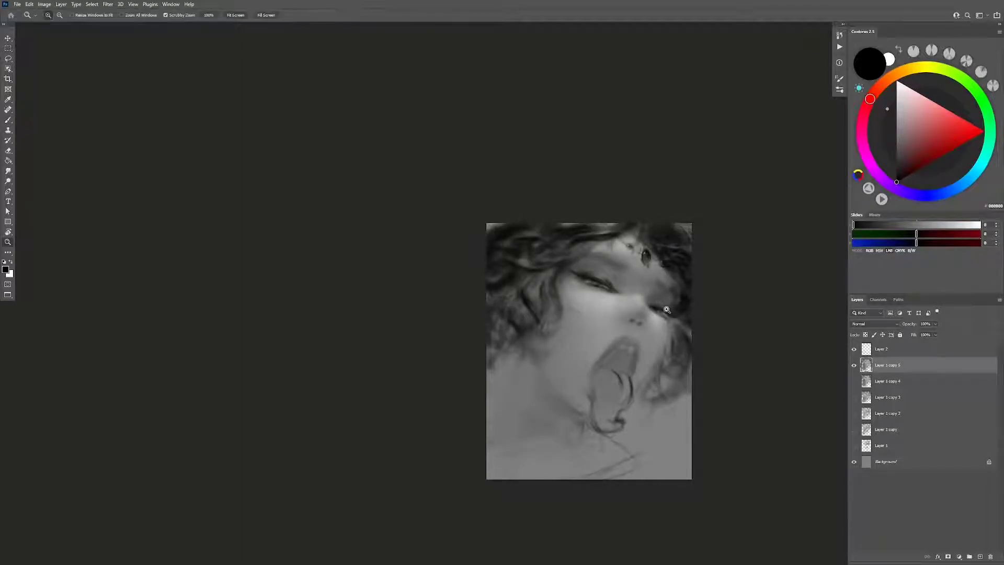
{"action": "scroll", "coordinate": [656, 302], "scroll_direction": "up", "scroll_amount": 5}
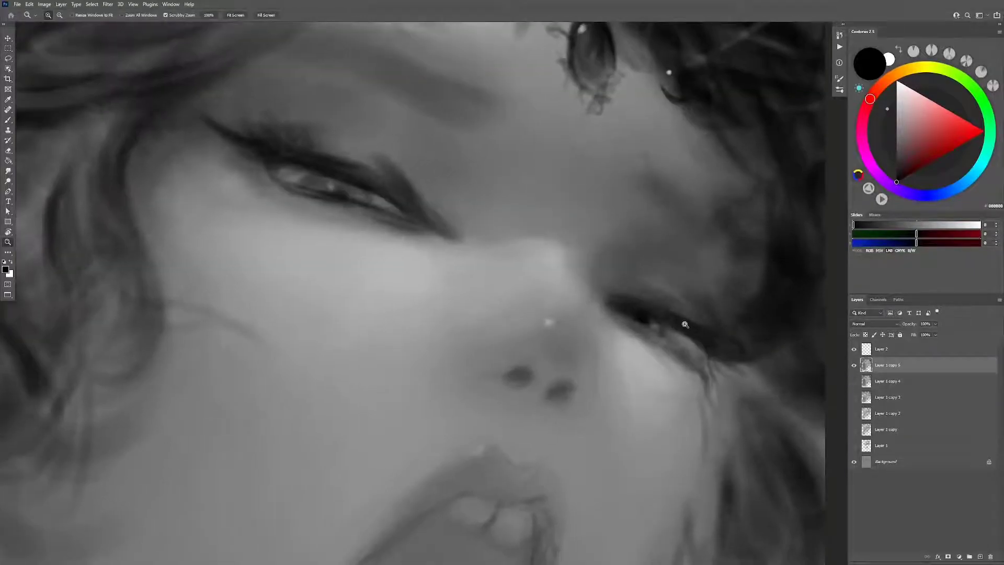
{"action": "left_click", "coordinate": [637, 348], "text": "alt"}
{"action": "left_click", "coordinate": [634, 348], "text": "alt"}
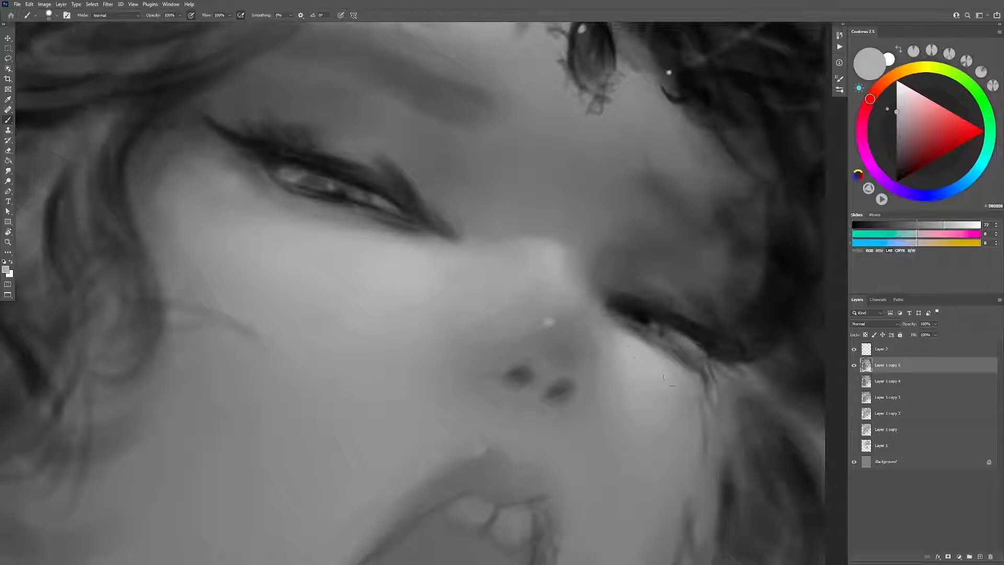
{"action": "right_click", "coordinate": [624, 331], "text": "alt"}
{"action": "right_click", "coordinate": [613, 353], "text": "alt"}
{"action": "left_click", "coordinate": [621, 366], "text": "alt"}
Step: Zoom in on the eyes and nose and paint skin greys, including 868686, beside the nose
{"action": "key", "text": "z"}
{"action": "left_click_drag", "start_coordinate": [629, 391], "coordinate": [643, 443]}
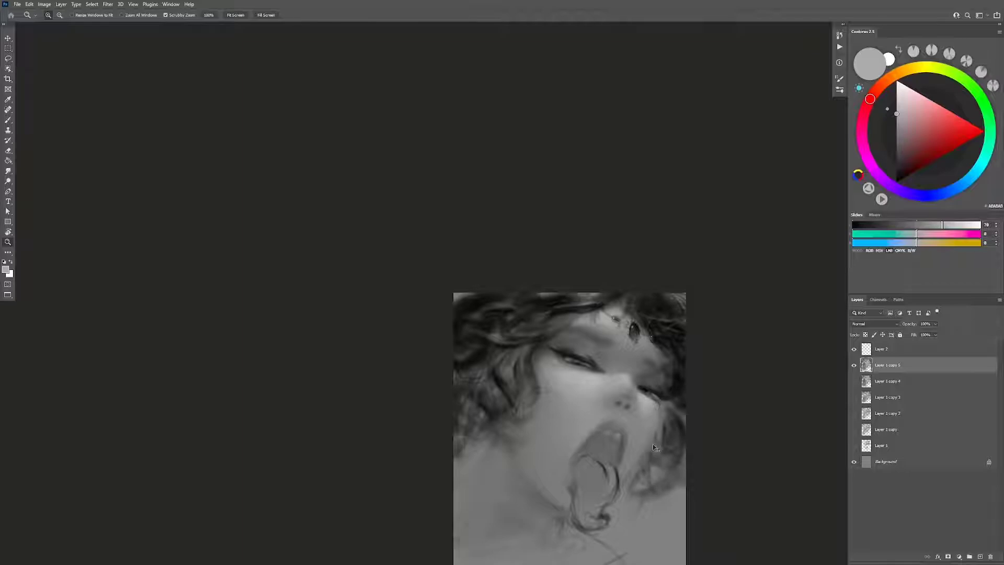
{"action": "left_click_drag", "start_coordinate": [654, 443], "coordinate": [614, 401]}
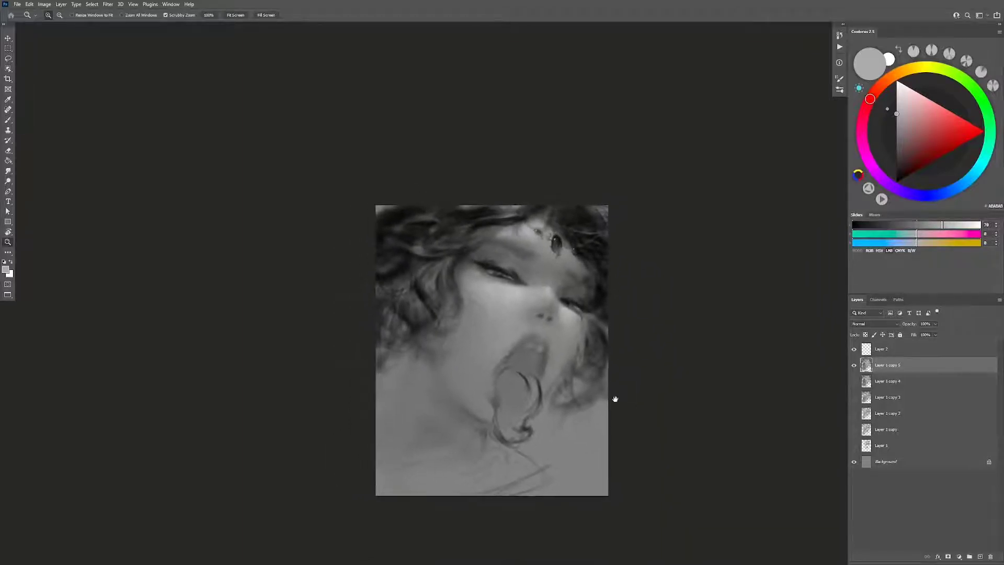
{"action": "left_click", "coordinate": [583, 348]}
{"action": "key", "text": "b"}
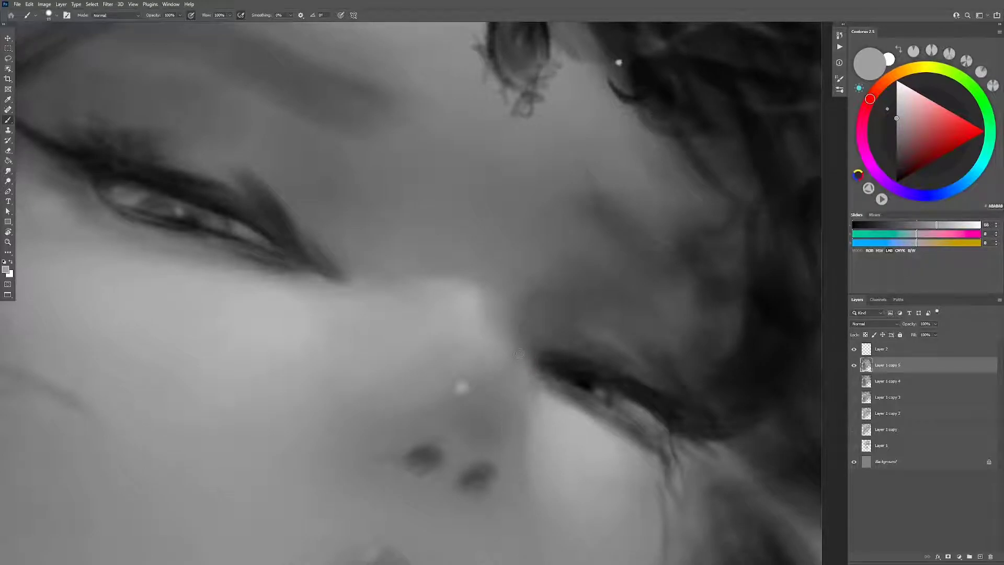
{"action": "left_click", "coordinate": [531, 394], "text": "alt"}
{"action": "left_click", "coordinate": [546, 413], "text": "alt"}
{"action": "left_click", "coordinate": [560, 427], "text": "alt"}
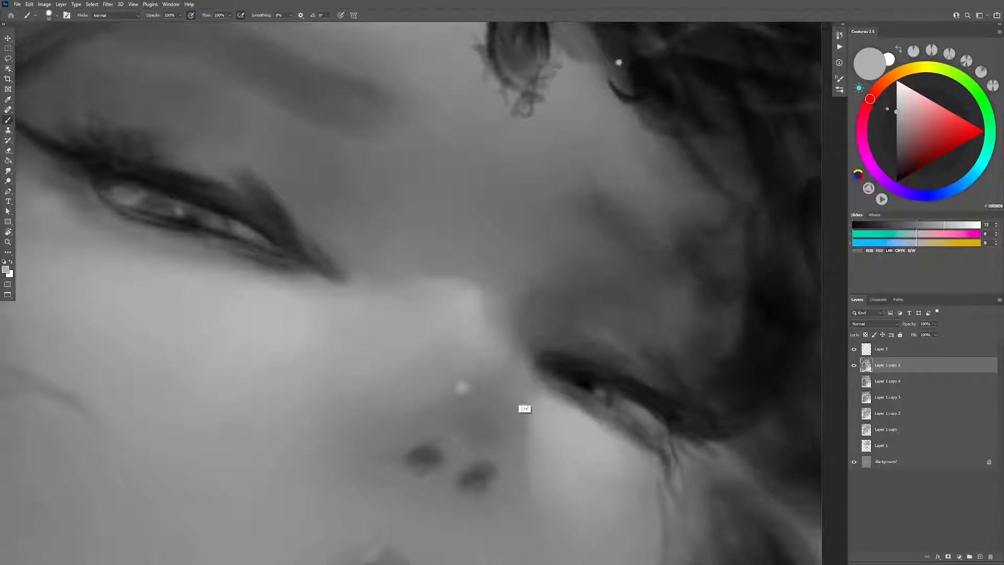
{"action": "left_click", "coordinate": [284, 303], "text": "alt"}
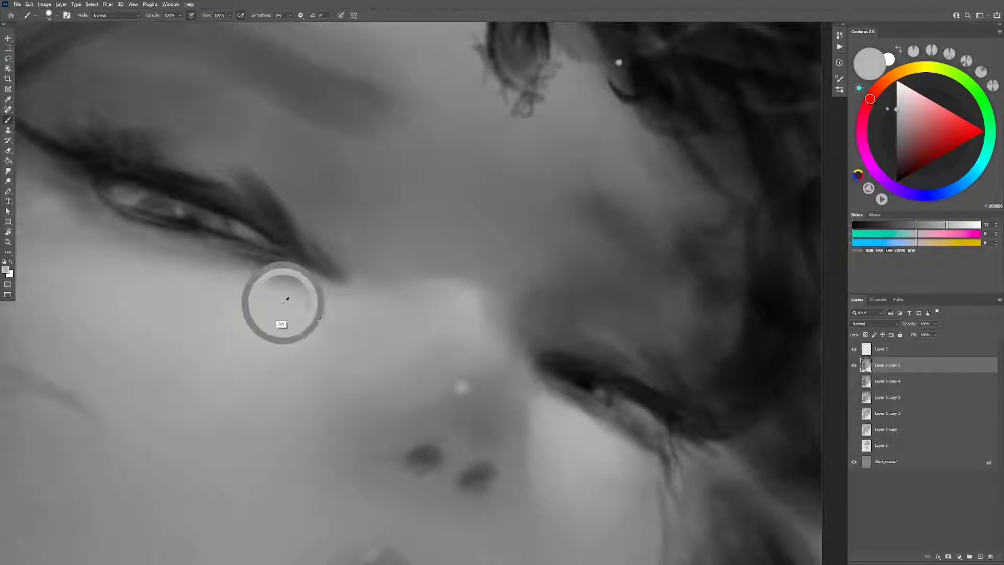
Step: Touch up beside the nose with a 38 px brush, then add an empty layer above Layer 1 copy 5
{"action": "left_click_drag", "start_coordinate": [587, 440], "coordinate": [579, 438]}
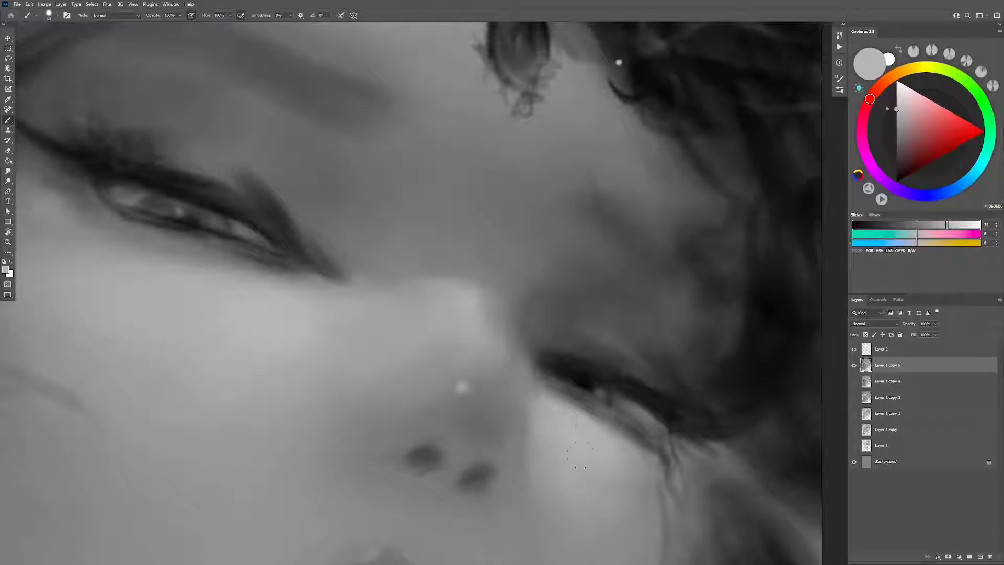
{"action": "key", "text": "ctrl"}
{"action": "left_click_drag", "start_coordinate": [560, 425], "coordinate": [567, 432]}
{"action": "key", "text": "z"}
{"action": "scroll", "coordinate": [596, 423], "scroll_direction": "down", "scroll_amount": 5}
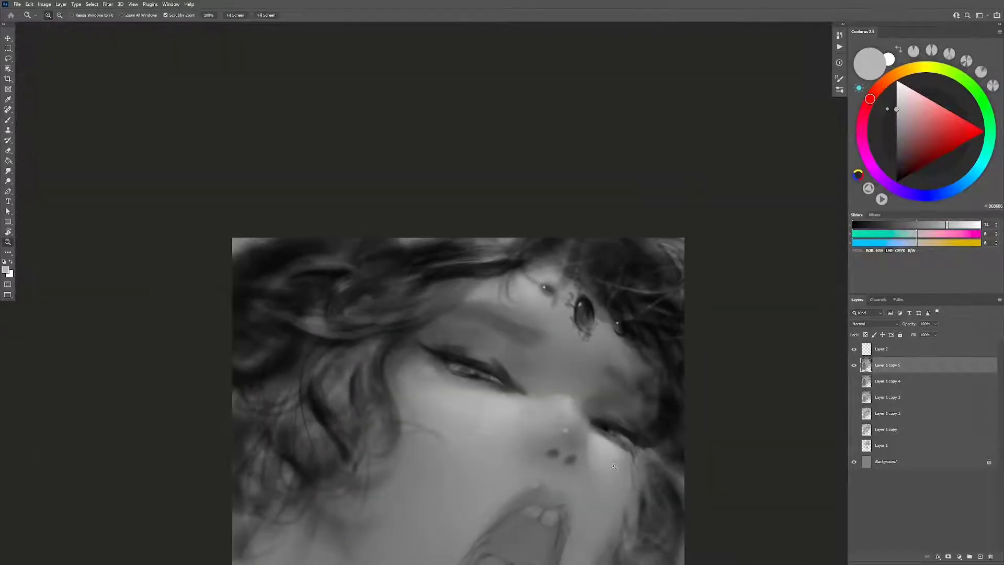
{"action": "scroll", "coordinate": [611, 389], "scroll_direction": "up", "scroll_amount": 1}
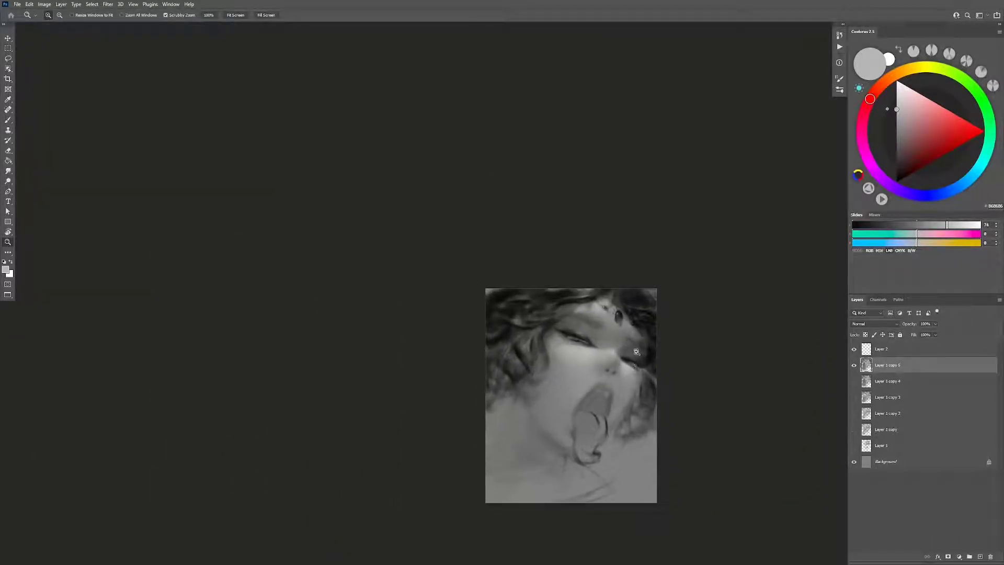
{"action": "key", "text": "ctrl+shift+alt+n"}
Step: Paint small dark marks beneath the eye with grey 6F6F6F at about 37 px
{"action": "scroll", "coordinate": [622, 314], "scroll_direction": "up", "scroll_amount": 4}
{"action": "key", "text": "b"}
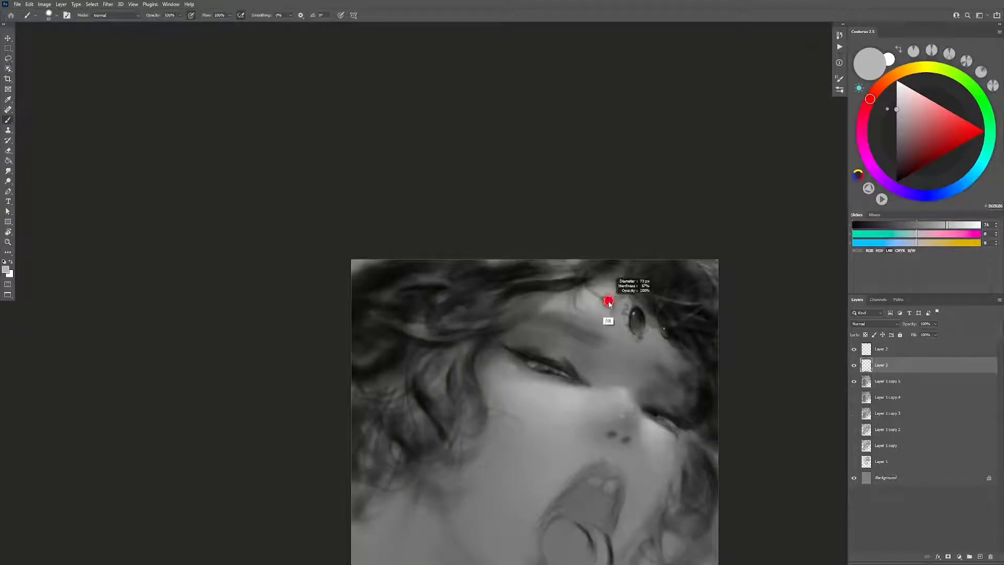
{"action": "left_click", "coordinate": [608, 293], "text": "alt"}
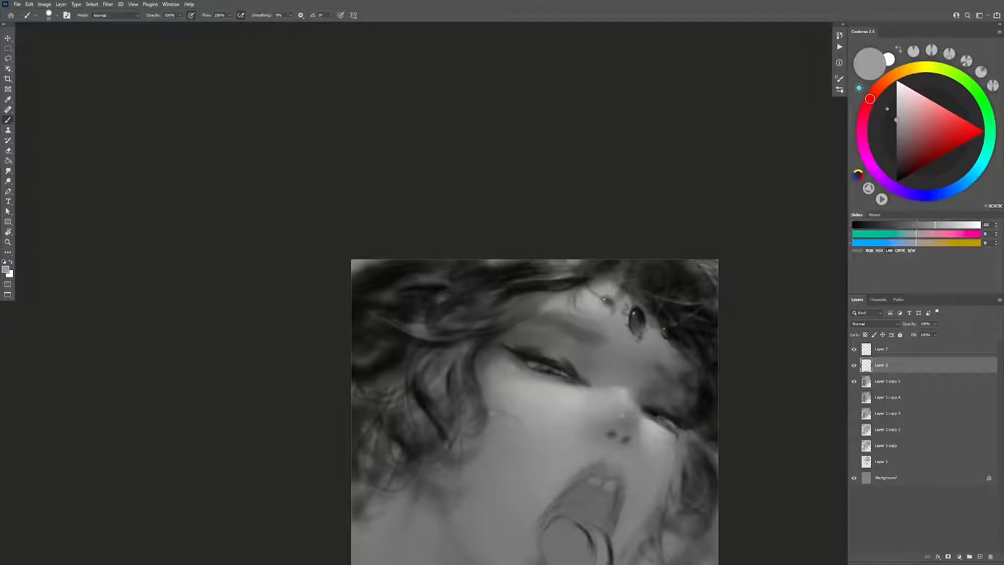
{"action": "left_click_drag", "start_coordinate": [649, 319], "coordinate": [650, 325]}
{"action": "left_click_drag", "start_coordinate": [650, 338], "coordinate": [650, 332]}
{"action": "key", "text": "z"}
{"action": "left_click_drag", "start_coordinate": [649, 323], "coordinate": [602, 325]}
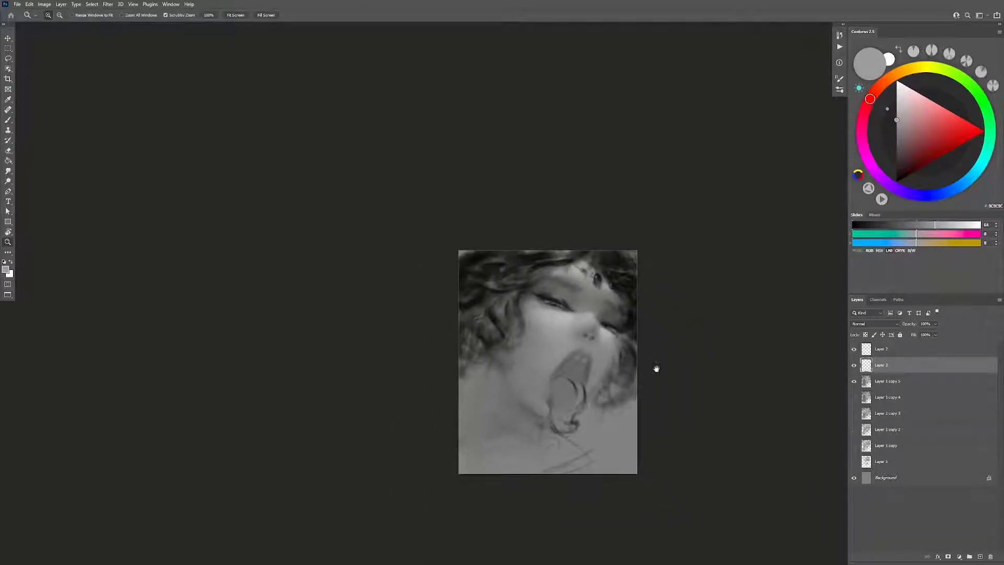
Step: On new Layer 4, paint with a lighter grey, settling on an 81 px brush
{"action": "key", "text": "ctrl+shift+alt+n"}
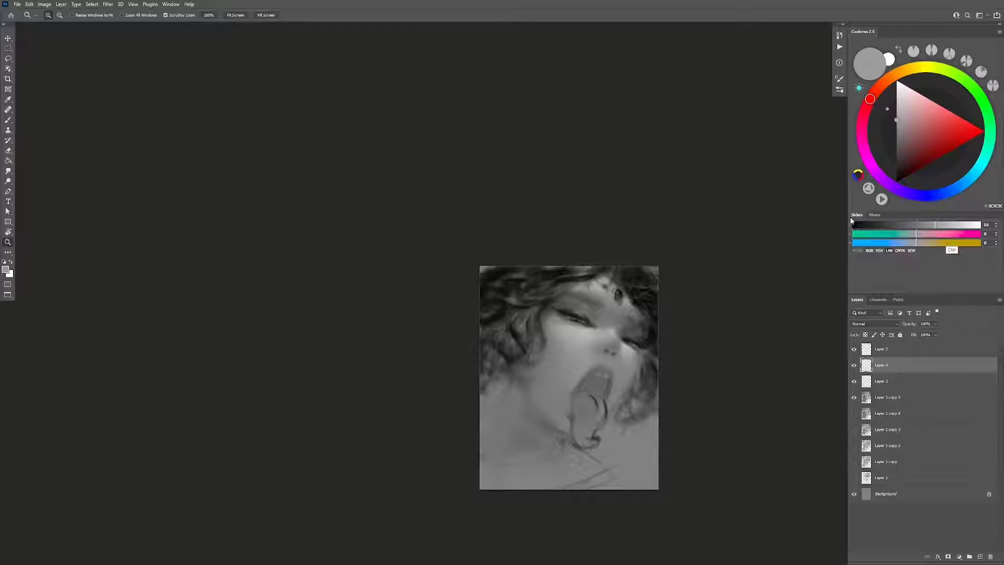
{"action": "left_click", "coordinate": [948, 224]}
{"action": "left_click", "coordinate": [955, 225]}
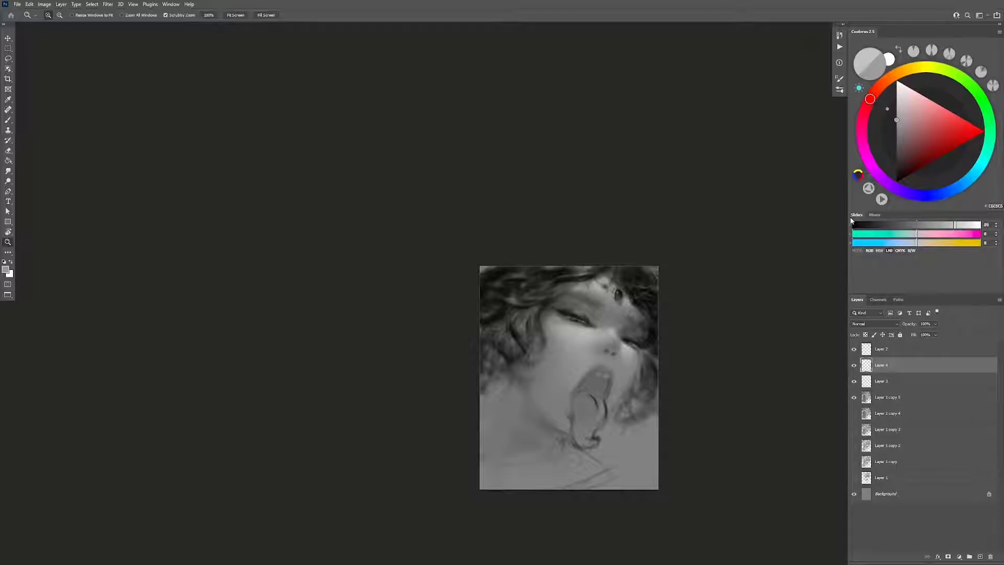
{"action": "key", "text": "b"}
{"action": "scroll", "coordinate": [565, 344], "scroll_direction": "up", "scroll_amount": 1}
{"action": "left_click_drag", "start_coordinate": [590, 331], "coordinate": [596, 330]}
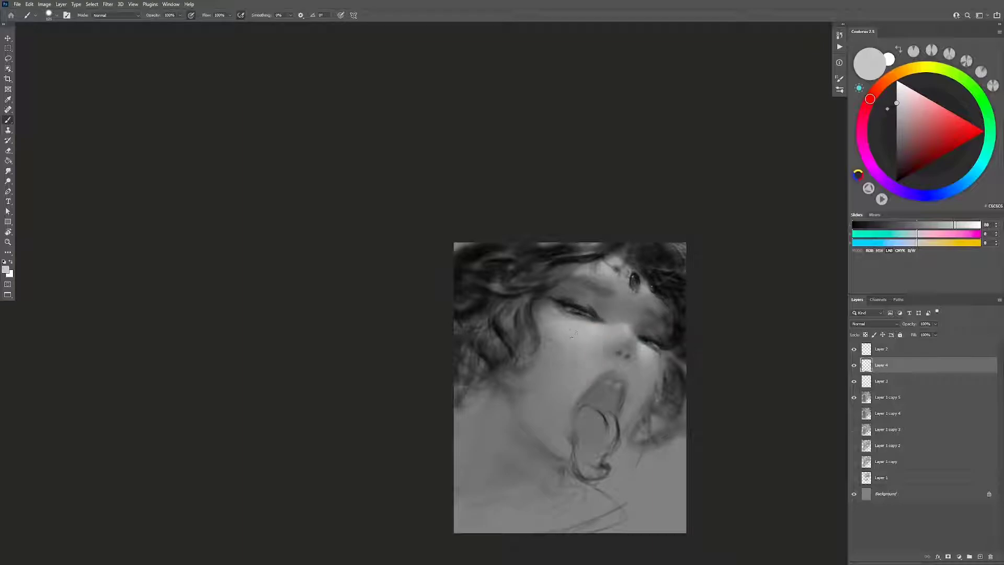
{"action": "left_click_drag", "start_coordinate": [586, 330], "coordinate": [583, 329]}
{"action": "left_click_drag", "start_coordinate": [574, 332], "coordinate": [582, 333]}
{"action": "mouse_move", "coordinate": [578, 332]}
{"action": "left_mouse_down"}
{"action": "mouse_move", "coordinate": [595, 328]}
{"action": "mouse_move", "coordinate": [589, 339]}
{"action": "left_mouse_up"}
Step: Zoom out and view the whole portrait mirrored horizontally
{"action": "key", "text": "ctrl+space"}
{"action": "left_click_drag", "start_coordinate": [573, 349], "coordinate": [549, 349]}
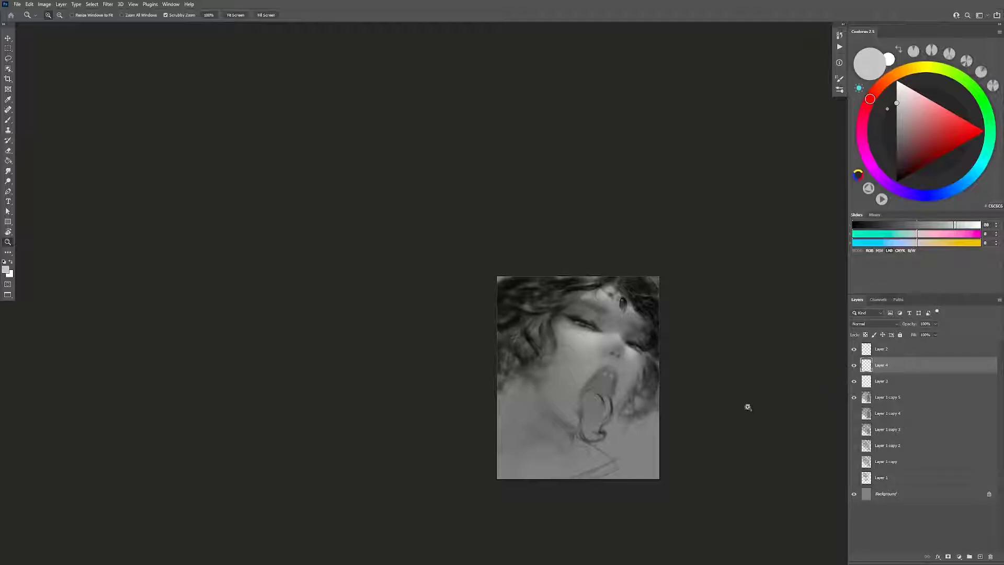
{"action": "key", "text": "h"}
{"action": "key", "text": "e"}
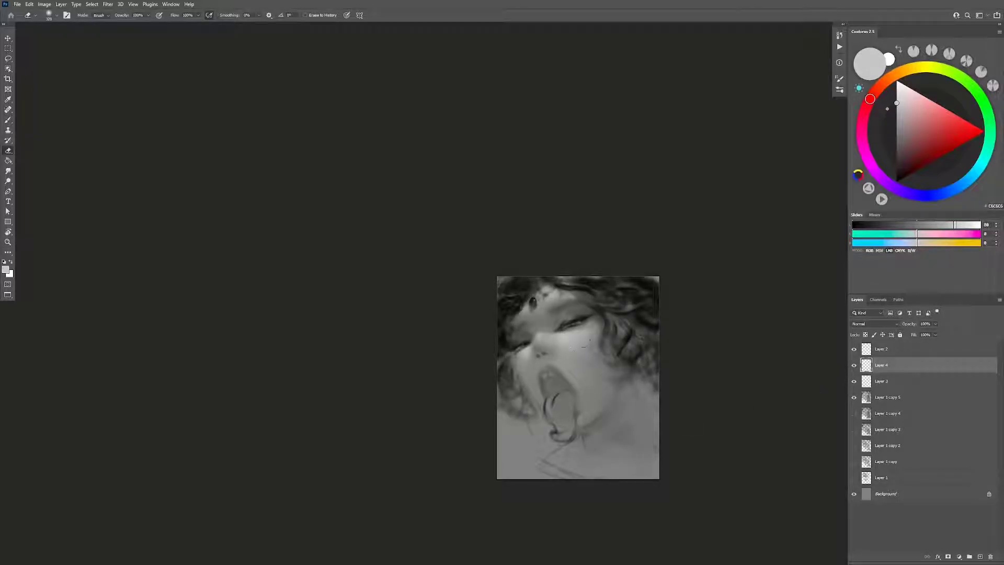
Step: Flip the view back to normal and set a 133 px brush with black paint
{"action": "key", "text": "h"}
{"action": "key", "text": "b"}
{"action": "right_click", "coordinate": [632, 356], "text": "alt"}
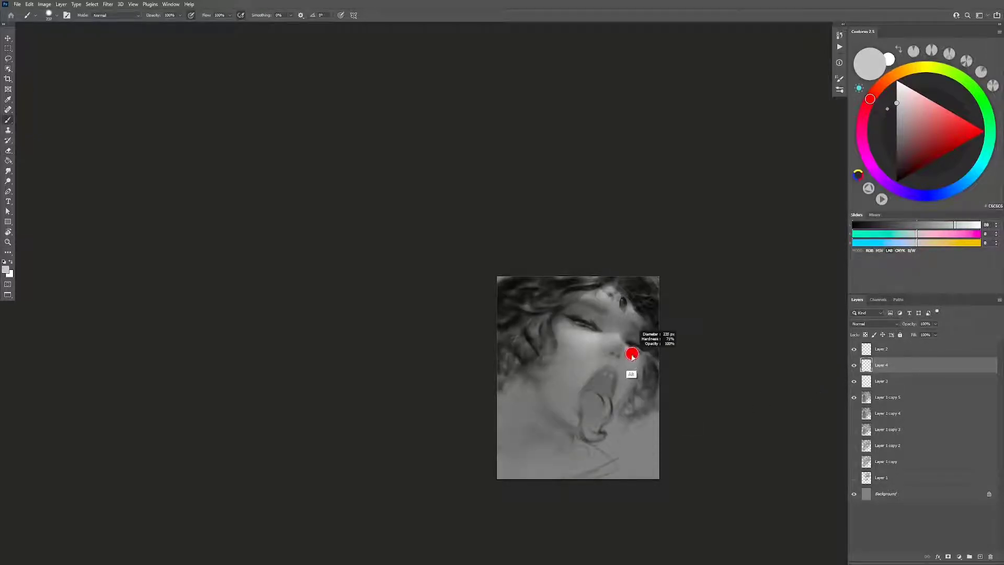
{"action": "right_click", "coordinate": [606, 340], "text": "alt"}
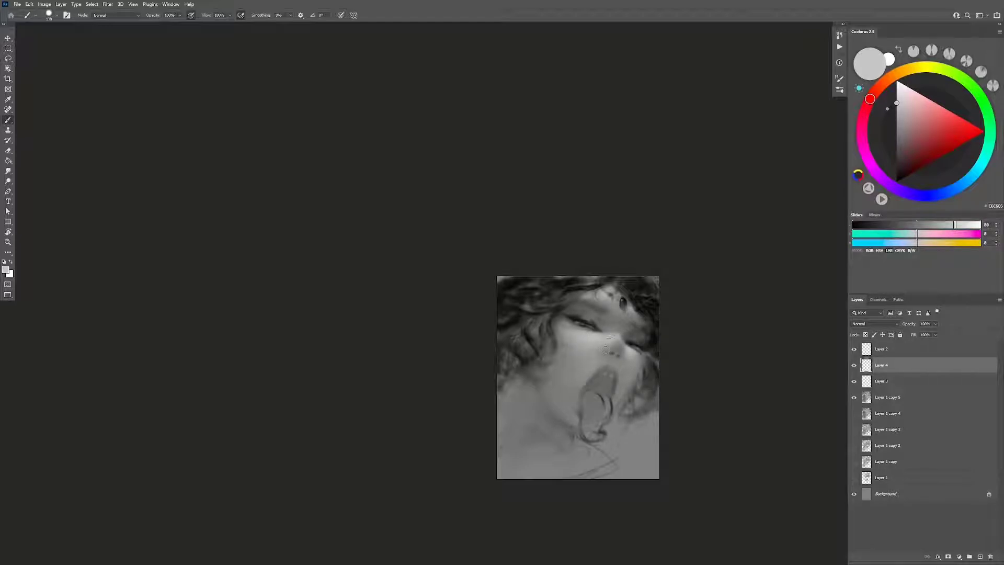
{"action": "left_click", "coordinate": [592, 348], "text": "alt"}
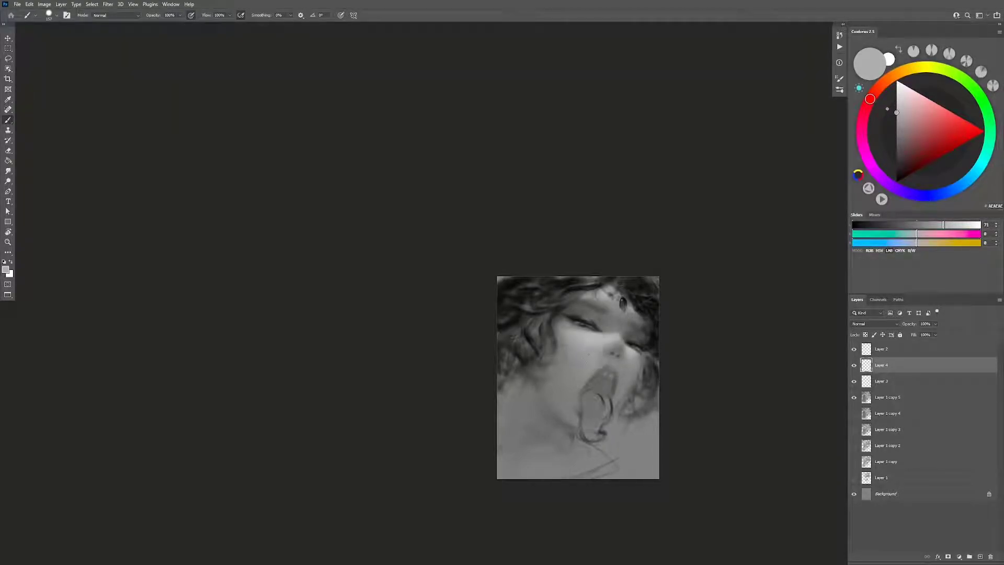
{"action": "left_click", "coordinate": [578, 353], "text": "alt"}
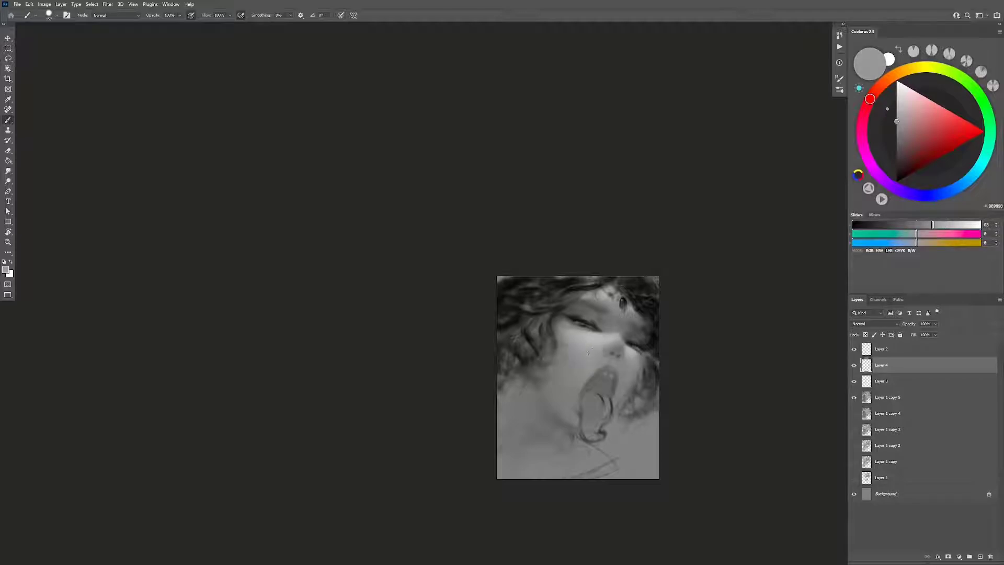
{"action": "left_click", "coordinate": [578, 347], "text": "alt"}
{"action": "key", "text": "d"}
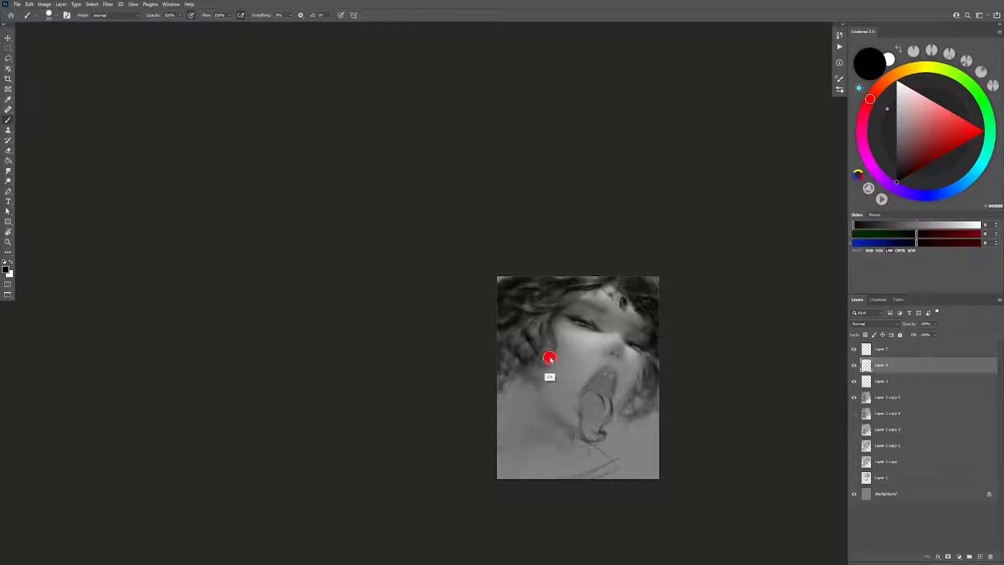
Step: Sample near-black hair tones and resize the brush to paint hair strands beside the cheek
{"action": "left_click", "coordinate": [557, 317], "text": "alt"}
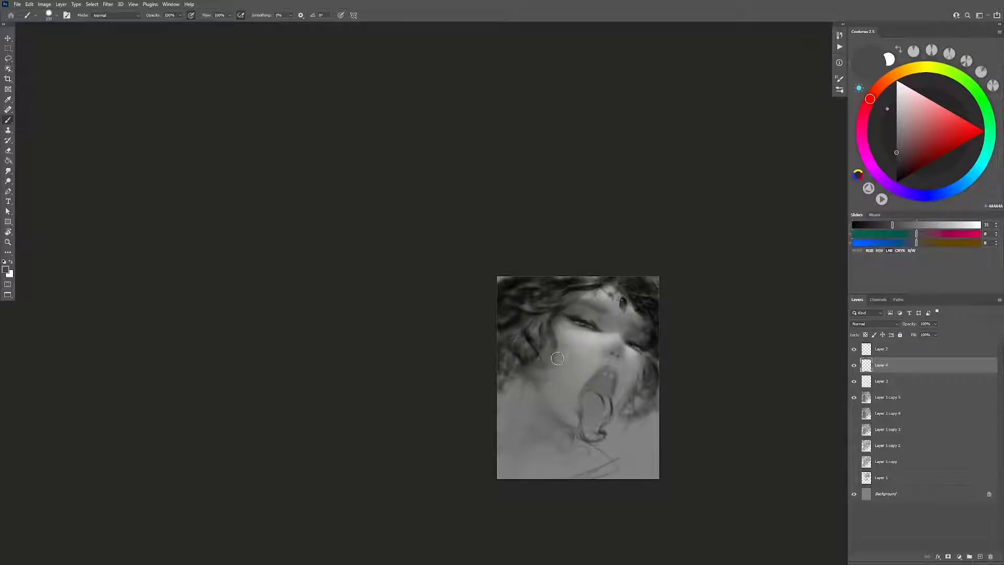
{"action": "left_click", "coordinate": [557, 317], "text": "alt"}
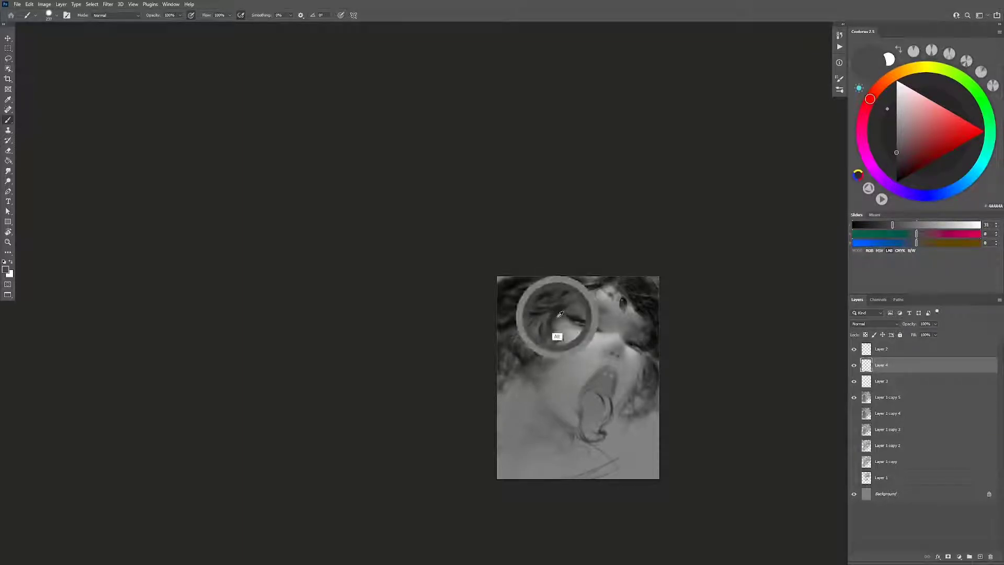
{"action": "left_click_drag", "start_coordinate": [547, 365], "coordinate": [552, 361]}
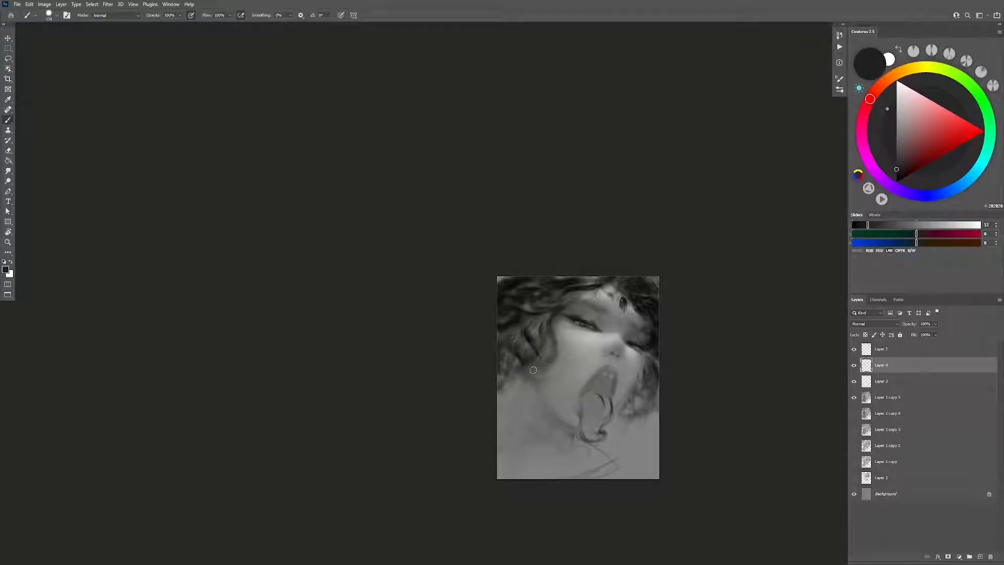
{"action": "left_click_drag", "start_coordinate": [554, 378], "coordinate": [552, 360]}
{"action": "left_click_drag", "start_coordinate": [540, 390], "coordinate": [547, 390]}
{"action": "key", "text": "ctrl"}
{"action": "left_click_drag", "start_coordinate": [549, 379], "coordinate": [539, 391]}
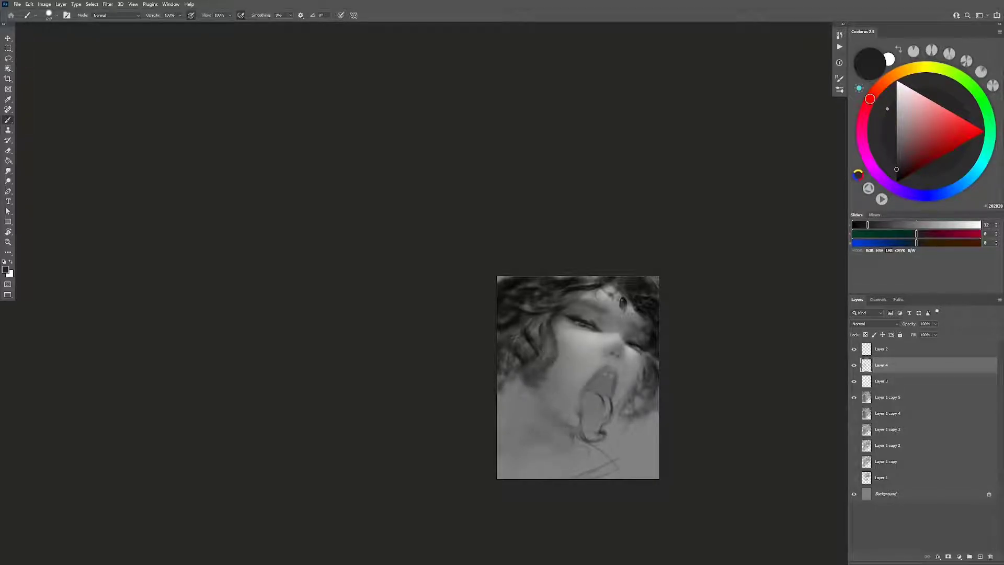
{"action": "key", "text": "alt"}
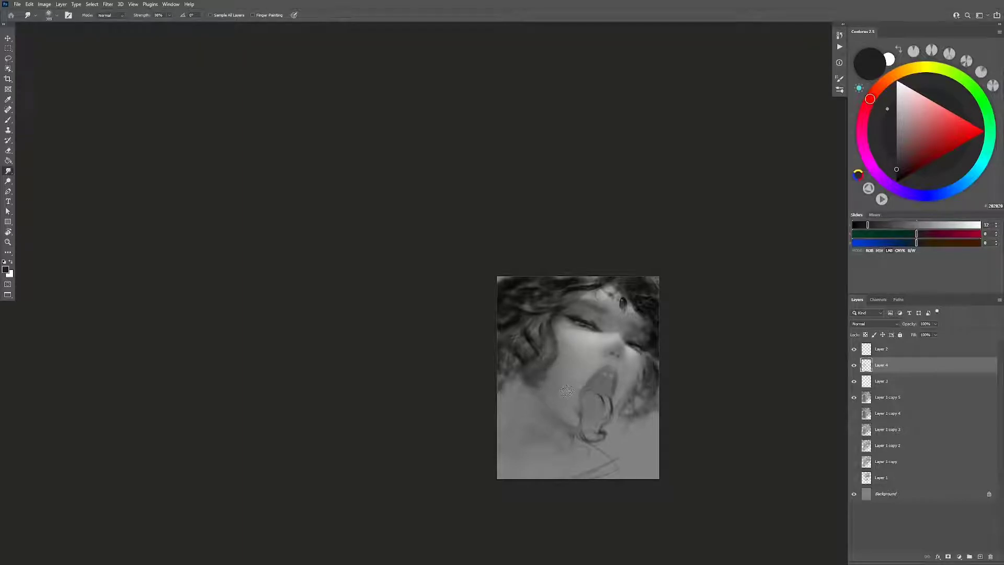
Step: Merge Layer 4 and Layer 3 down into Layer 1 copy 5 and mirror the view
{"action": "key", "text": "alt"}
{"action": "key", "text": "alt"}
{"action": "key", "text": "ctrl+e"}
{"action": "key", "text": "ctrl+e"}
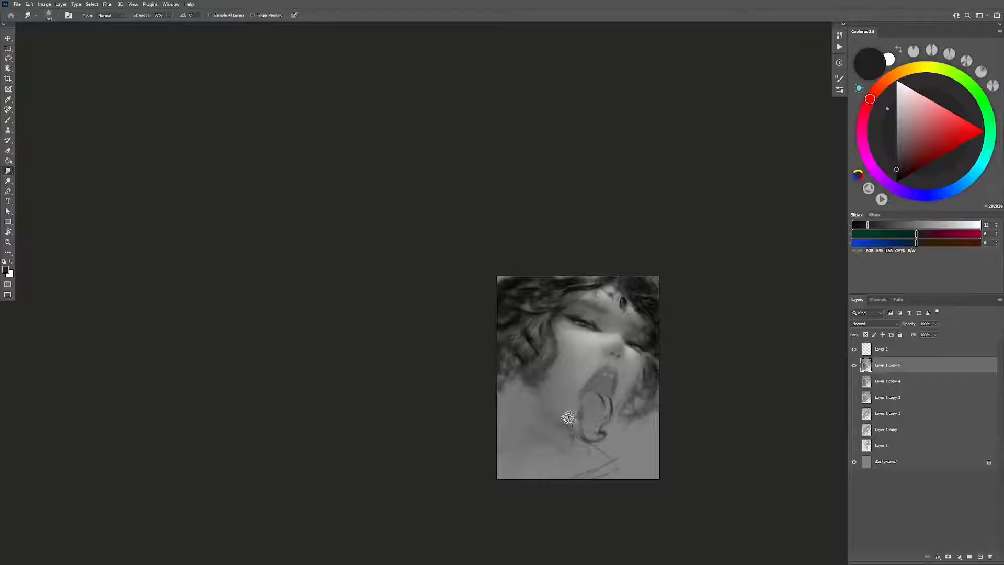
{"action": "key", "text": "b"}
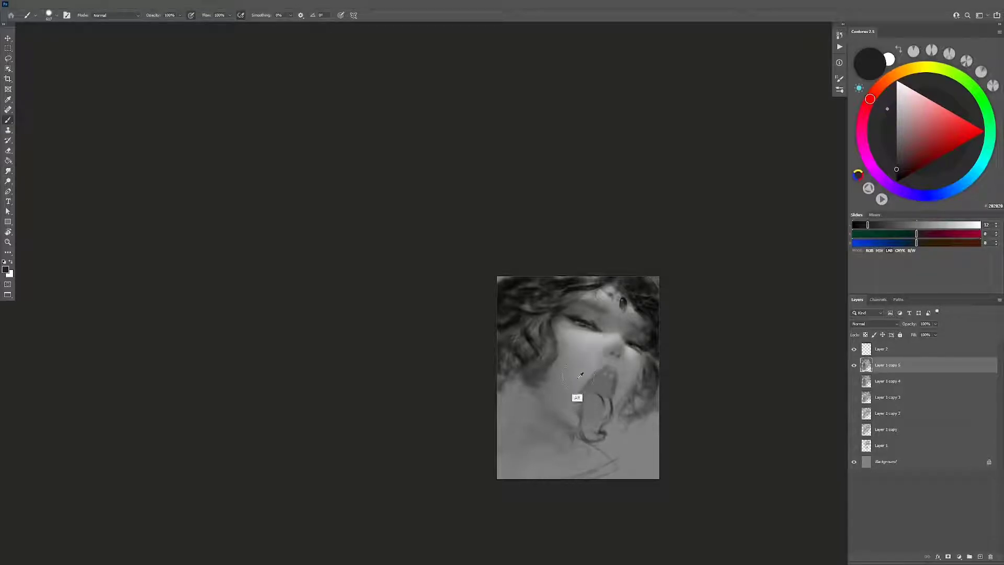
{"action": "left_click_drag", "start_coordinate": [705, 445], "coordinate": [603, 365]}
{"action": "key", "text": "ctrl+shift+h"}
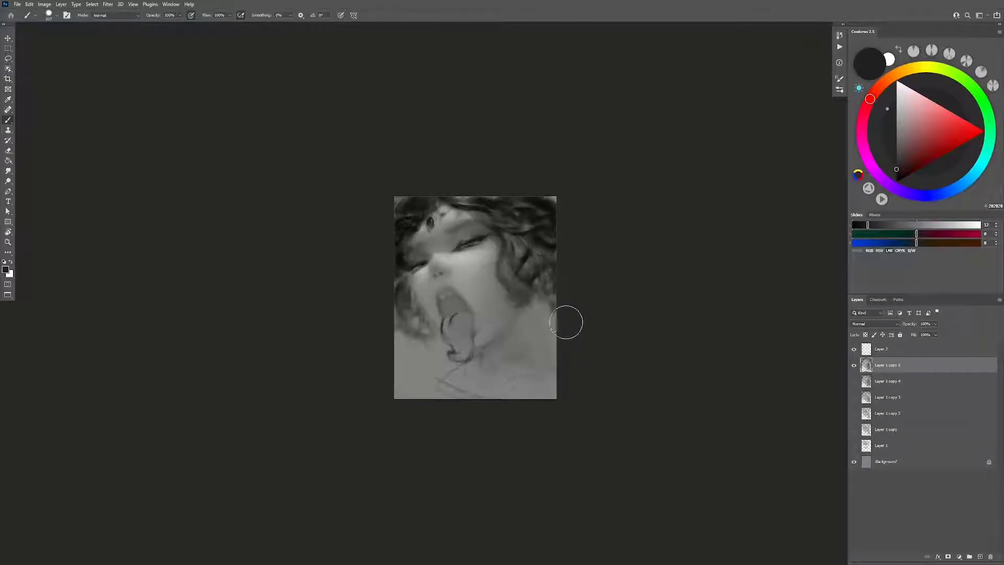
Step: Paint the cheek with a 148 px brush, sampling light, mid and darker skin greys
{"action": "left_click", "coordinate": [460, 263], "text": "alt"}
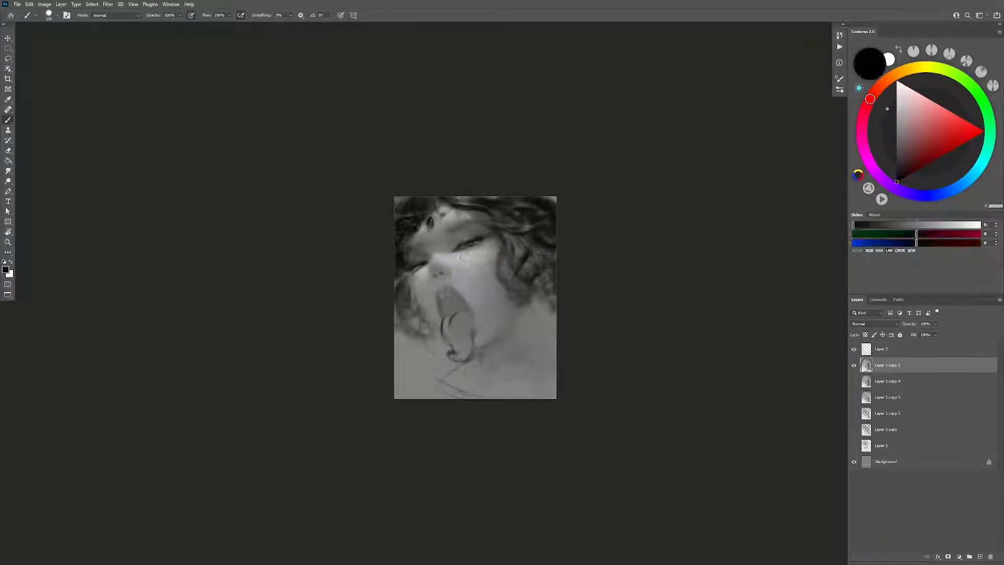
{"action": "left_click_drag", "start_coordinate": [462, 262], "coordinate": [466, 260]}
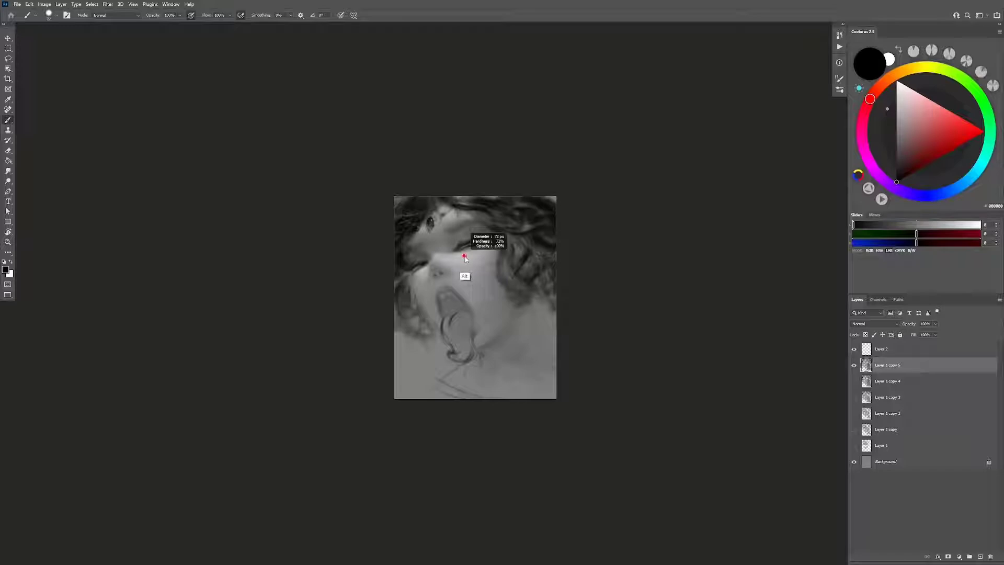
{"action": "left_click", "coordinate": [463, 261], "text": "alt"}
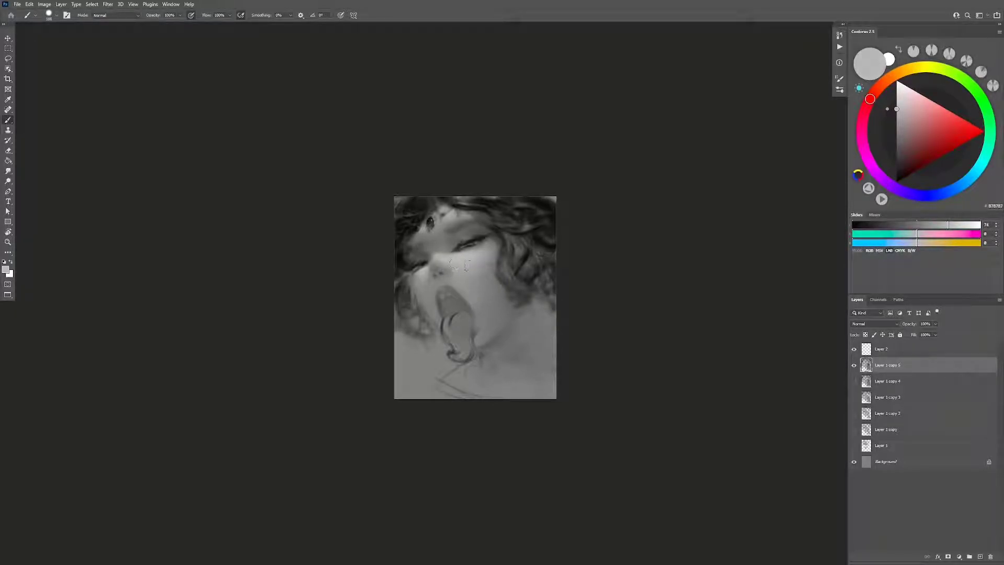
{"action": "left_click", "coordinate": [462, 264], "text": "alt"}
{"action": "left_click", "coordinate": [460, 265], "text": "alt"}
{"action": "left_click", "coordinate": [466, 255], "text": "alt"}
{"action": "left_click", "coordinate": [462, 274], "text": "alt"}
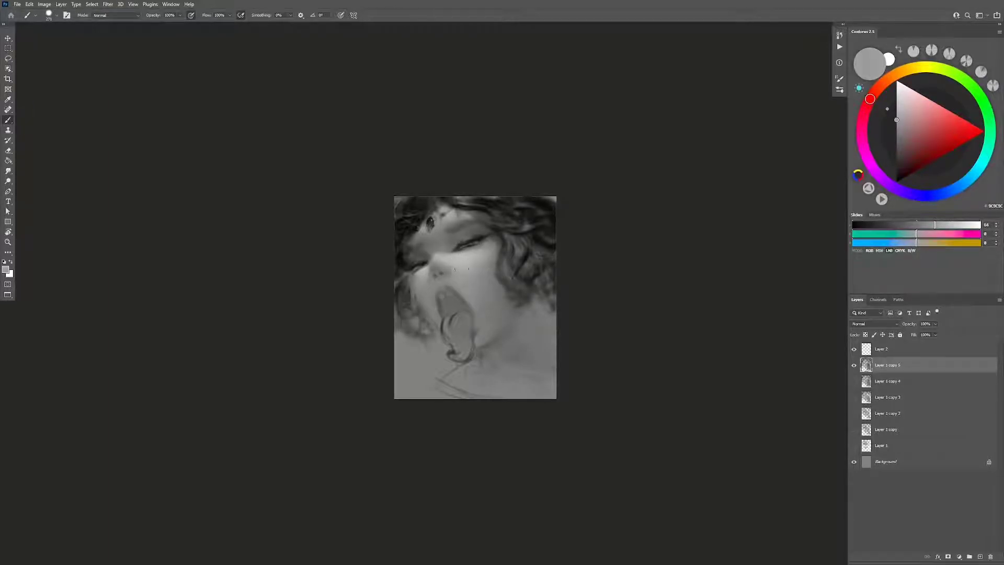
{"action": "left_click", "coordinate": [465, 272], "text": "alt"}
{"action": "left_click", "coordinate": [463, 273], "text": "alt"}
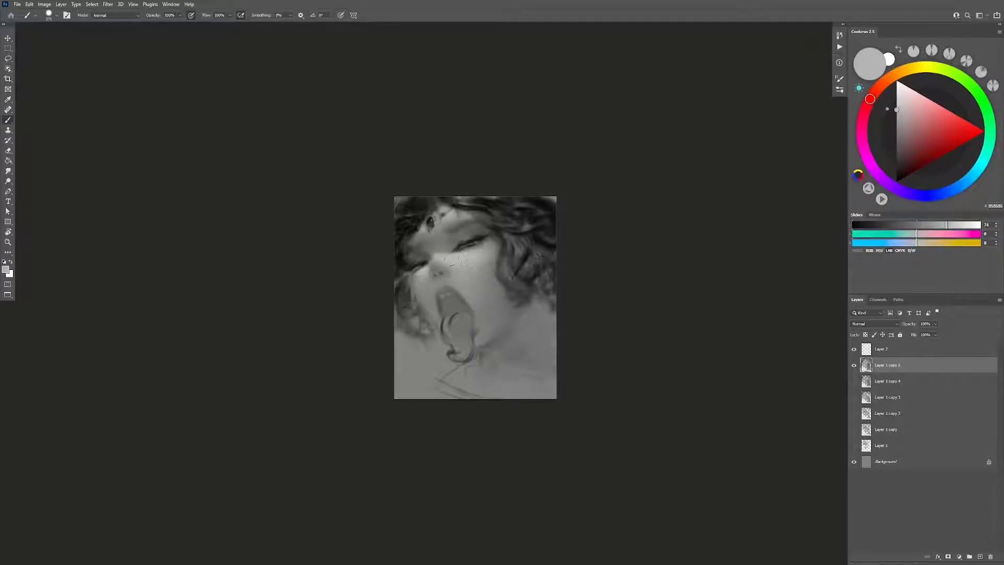
Step: Zoom in on the nose, refine cheek tones with a ~101 px brush, then zoom back out
{"action": "key", "text": "z"}
{"action": "left_click", "coordinate": [426, 271]}
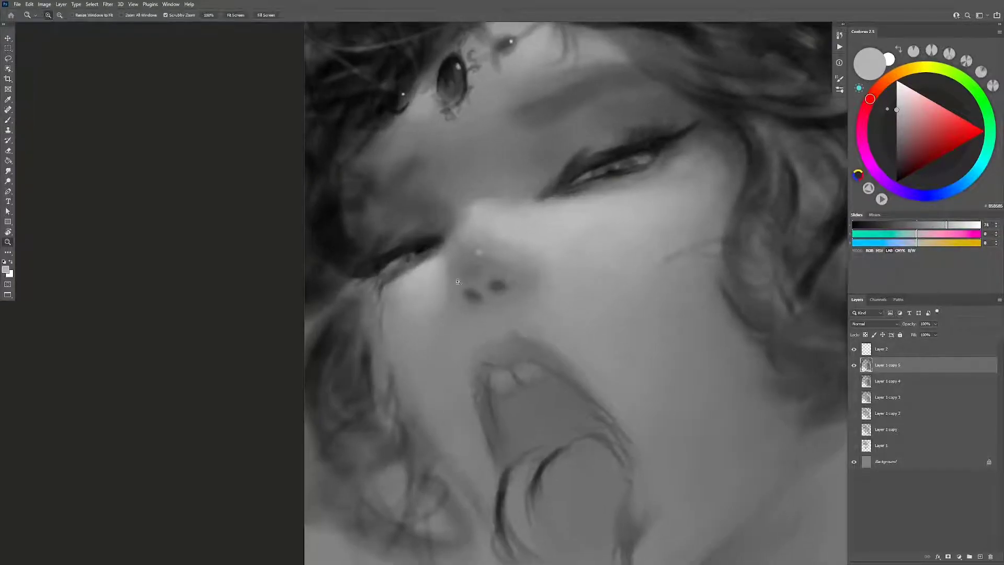
{"action": "left_click", "coordinate": [426, 271]}
{"action": "key", "text": "b"}
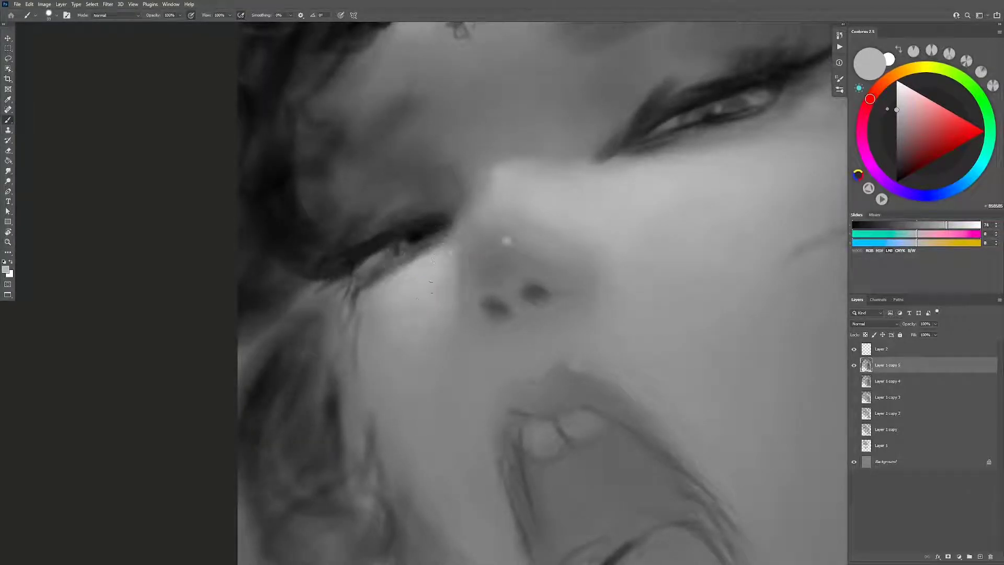
{"action": "left_click_drag", "start_coordinate": [426, 276], "coordinate": [439, 268]}
{"action": "left_click_drag", "start_coordinate": [388, 305], "coordinate": [424, 276]}
{"action": "left_click", "coordinate": [400, 355], "text": "alt"}
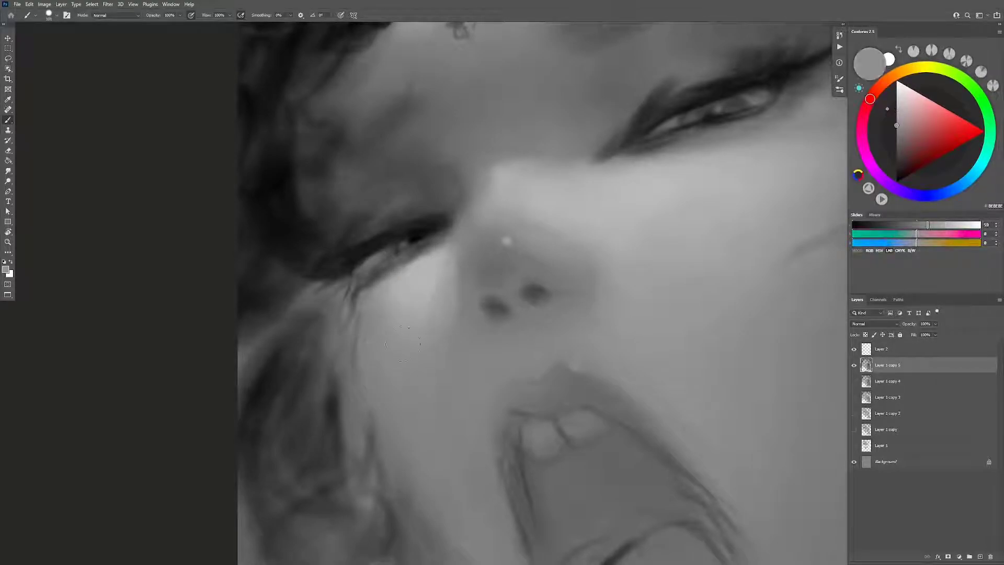
{"action": "left_click", "coordinate": [415, 368], "text": "alt"}
{"action": "key", "text": "z"}
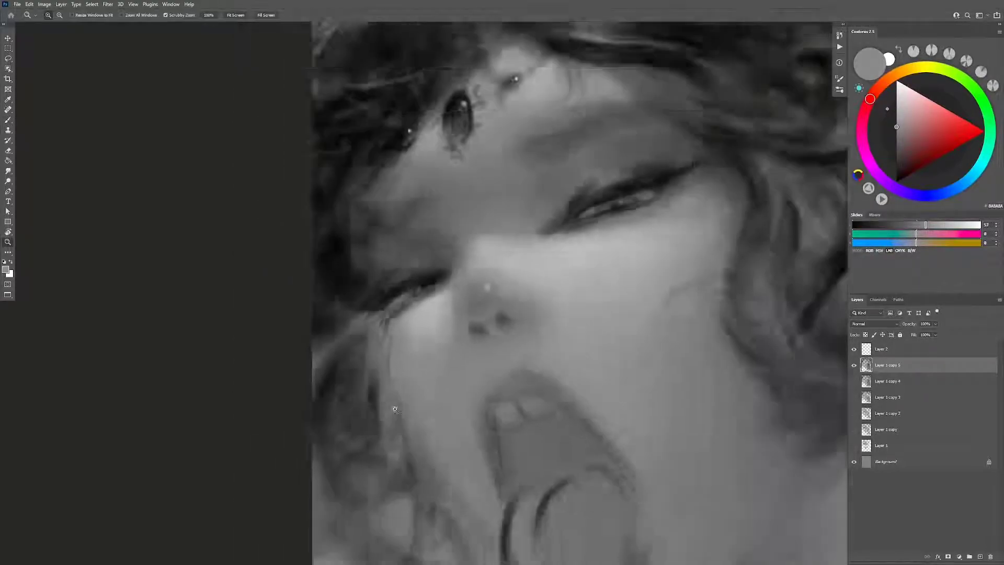
{"action": "left_click_drag", "start_coordinate": [471, 427], "coordinate": [413, 426]}
{"action": "mouse_move", "coordinate": [471, 405]}
{"action": "left_mouse_down"}
{"action": "mouse_move", "coordinate": [450, 405]}
{"action": "mouse_move", "coordinate": [552, 316]}
{"action": "left_mouse_up"}
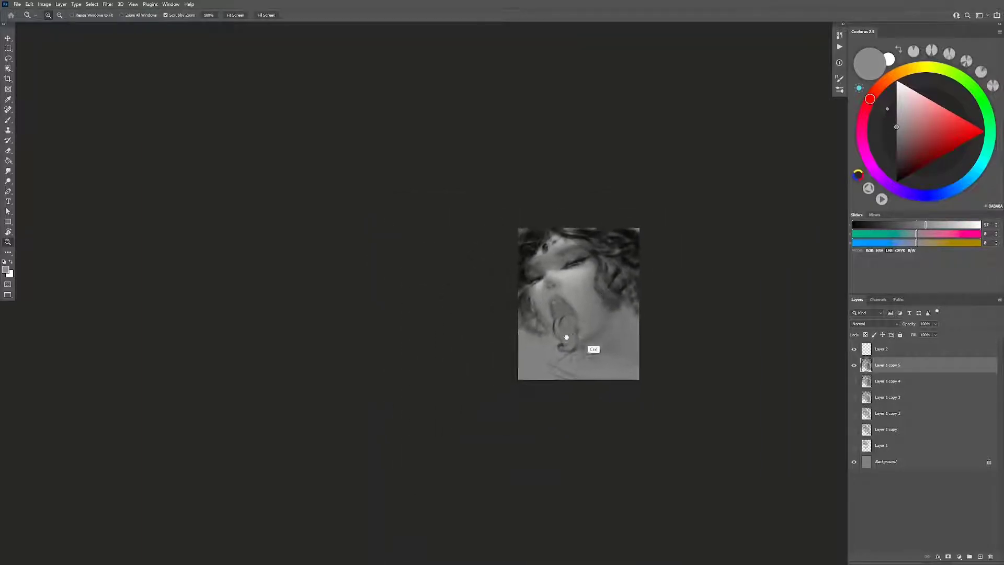
{"action": "left_click_drag", "start_coordinate": [610, 302], "coordinate": [582, 349]}
Step: Add a new empty layer and sample mid and darker skin greys beside the nose
{"action": "key", "text": "ctrl+shift+alt+n"}
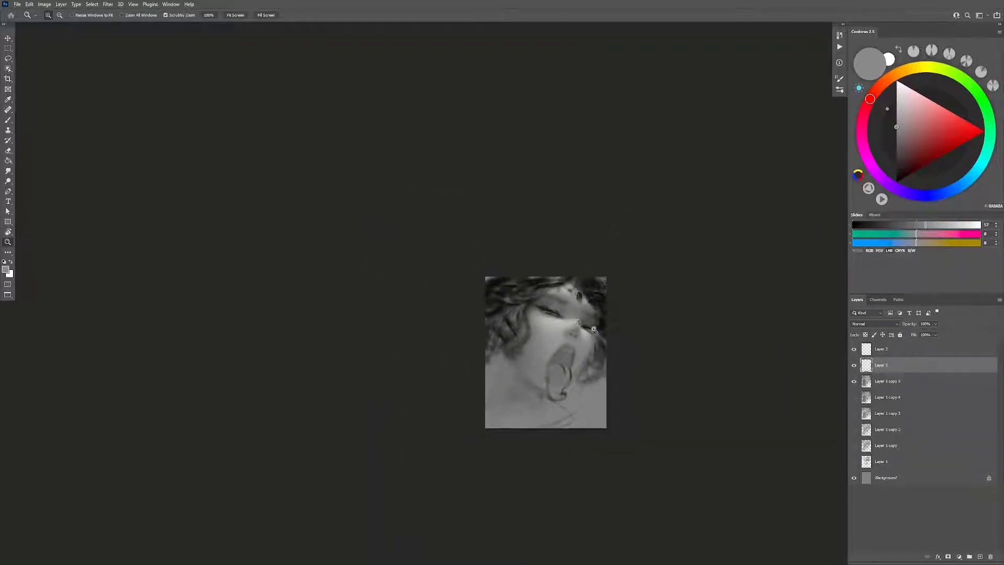
{"action": "scroll", "coordinate": [582, 349], "scroll_direction": "up", "scroll_amount": 10}
{"action": "key", "text": "b"}
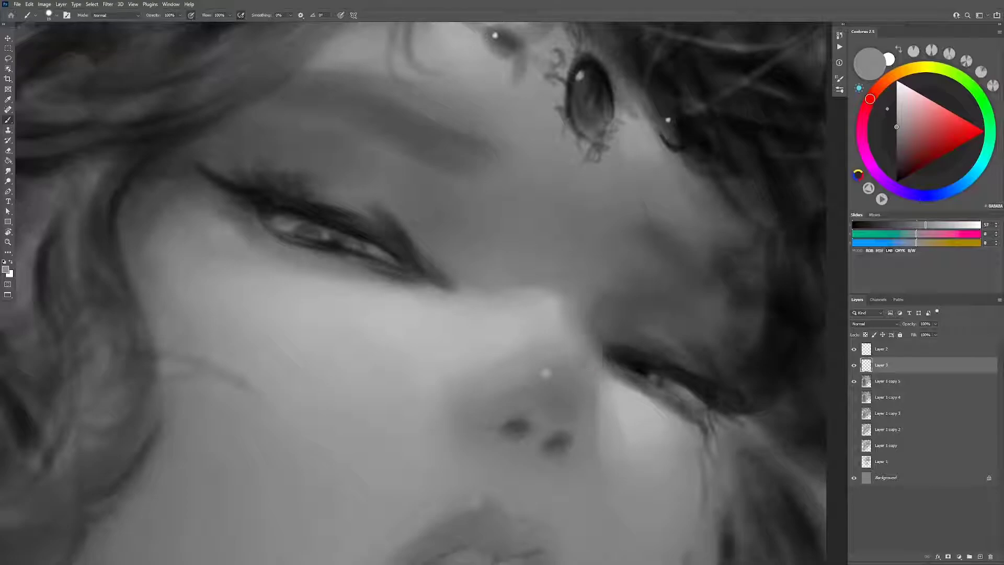
{"action": "left_click", "coordinate": [596, 404], "text": "alt"}
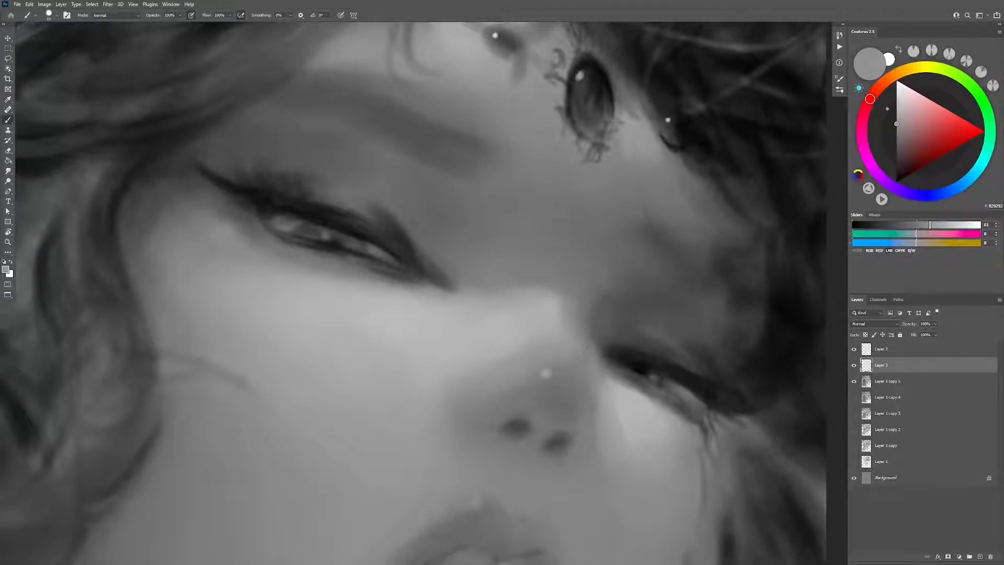
{"action": "left_click", "coordinate": [542, 318], "text": "alt"}
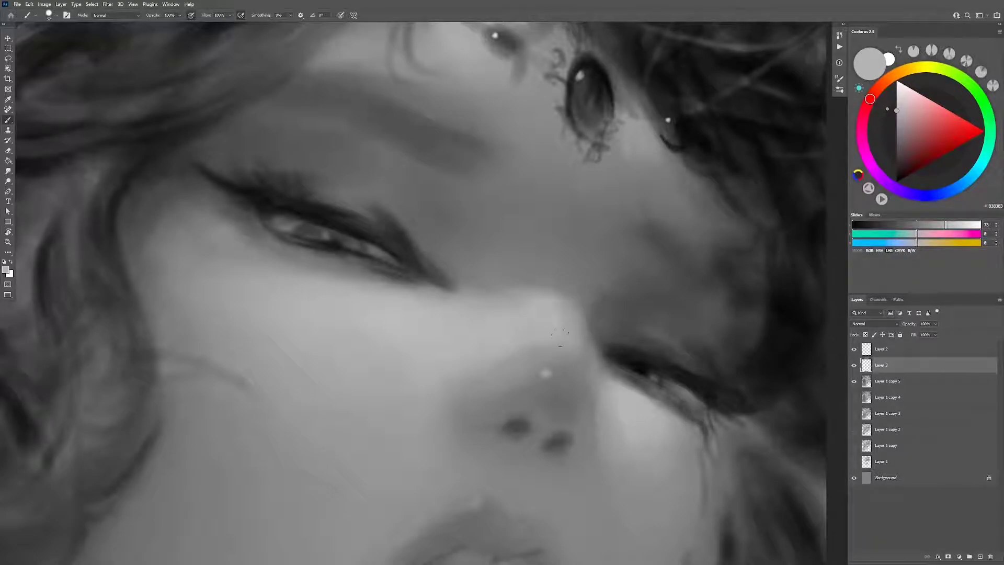
{"action": "left_click", "coordinate": [589, 331], "text": "alt"}
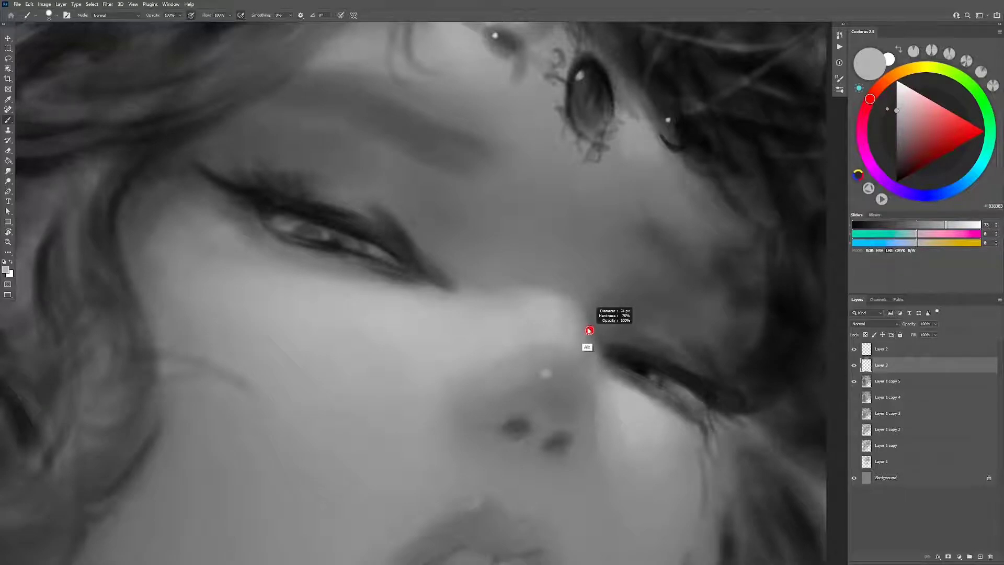
{"action": "left_click", "coordinate": [590, 332], "text": "alt"}
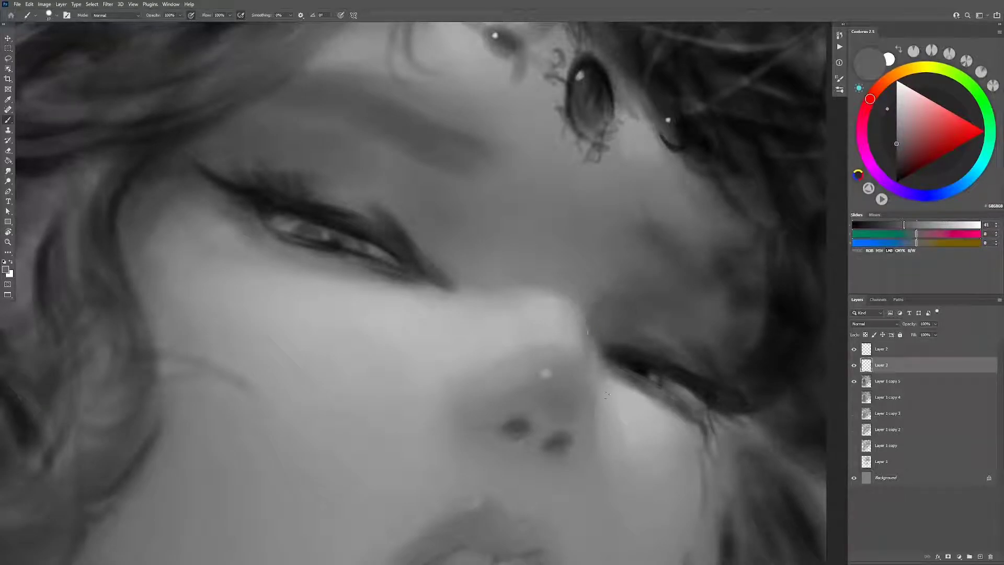
Step: Zoom out around the nose, sample a lighter skin grey, and add Layer 4 above Layer 3
{"action": "key", "text": "z"}
{"action": "mouse_move", "coordinate": [583, 328]}
{"action": "left_mouse_down"}
{"action": "mouse_move", "coordinate": [575, 404]}
{"action": "mouse_move", "coordinate": [575, 326]}
{"action": "left_mouse_up"}
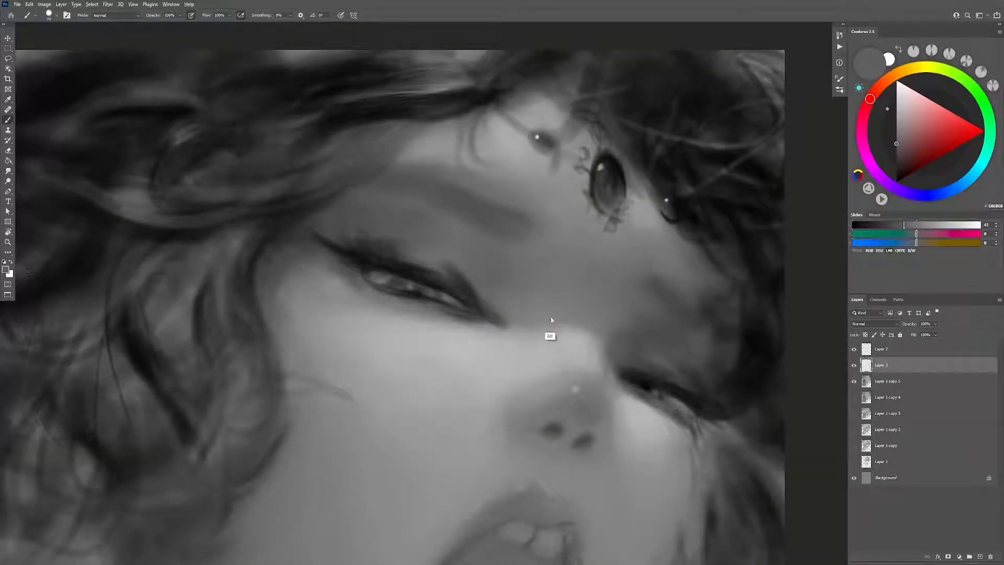
{"action": "left_click", "coordinate": [546, 338], "text": "alt"}
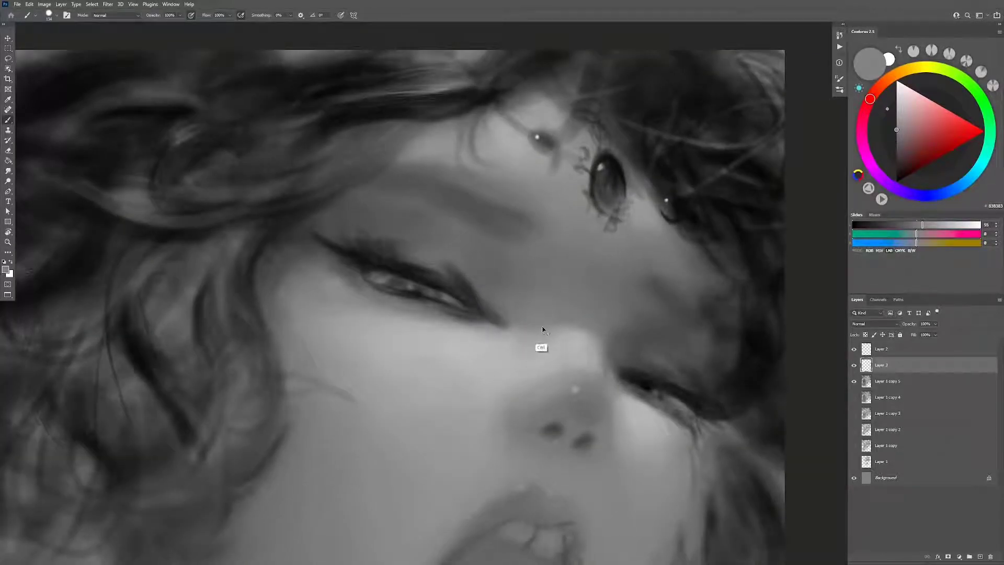
{"action": "key", "text": "z"}
{"action": "mouse_move", "coordinate": [568, 356]}
{"action": "left_mouse_down"}
{"action": "mouse_move", "coordinate": [521, 363]}
{"action": "mouse_move", "coordinate": [558, 395]}
{"action": "mouse_move", "coordinate": [640, 348]}
{"action": "left_mouse_up"}
{"action": "key", "text": "ctrl+shift+alt+n"}
Step: Paint the dark drop earring beside the neck in black, undoing a stray mark
{"action": "key", "text": "b"}
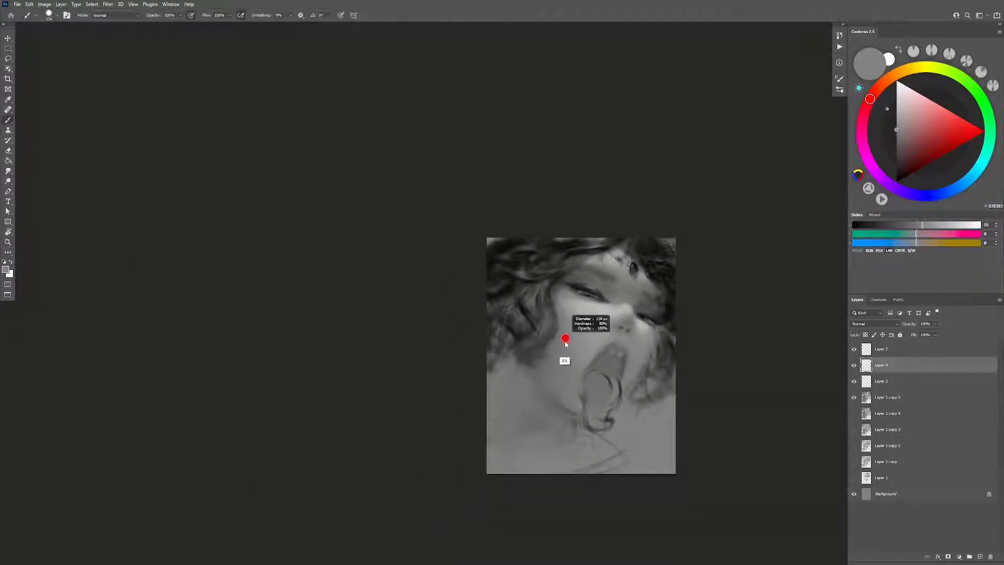
{"action": "left_click", "coordinate": [564, 346], "text": "alt"}
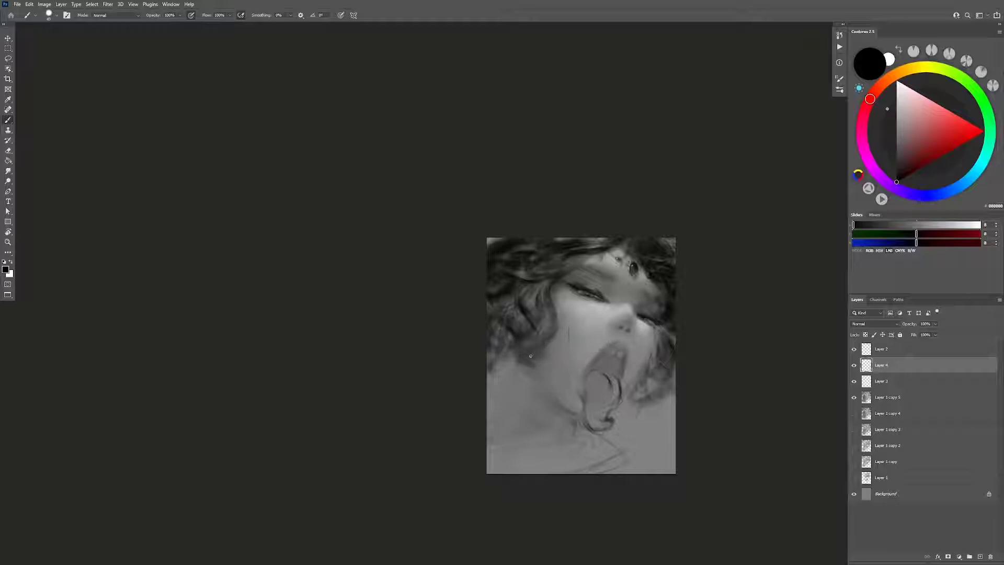
{"action": "left_click_drag", "start_coordinate": [532, 360], "coordinate": [530, 358]}
{"action": "key", "text": "bracketright"}
{"action": "key", "text": "bracketright"}
{"action": "key", "text": "bracketright"}
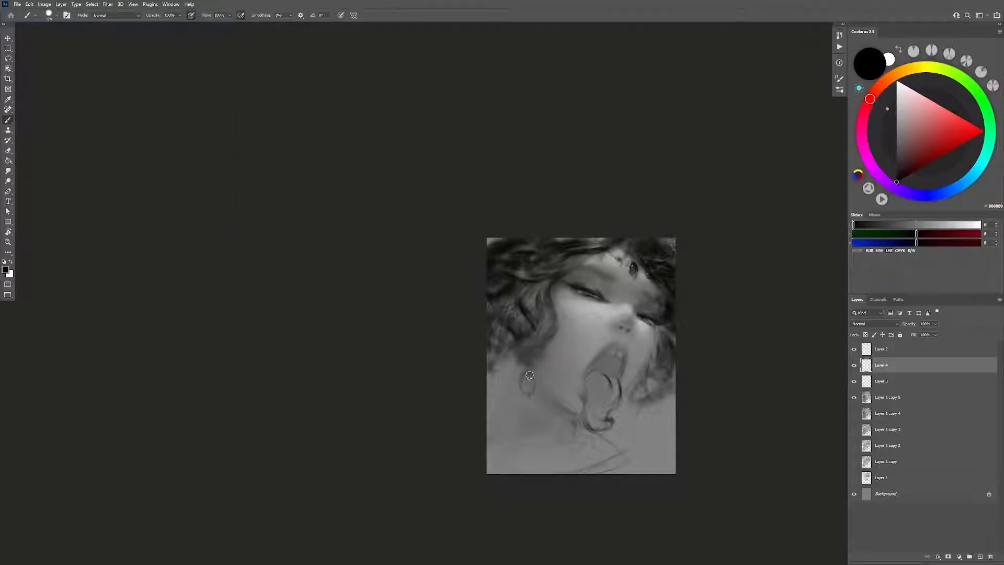
{"action": "left_click_drag", "start_coordinate": [528, 382], "coordinate": [530, 374]}
{"action": "scroll", "coordinate": [526, 392], "scroll_direction": "up", "scroll_amount": 5}
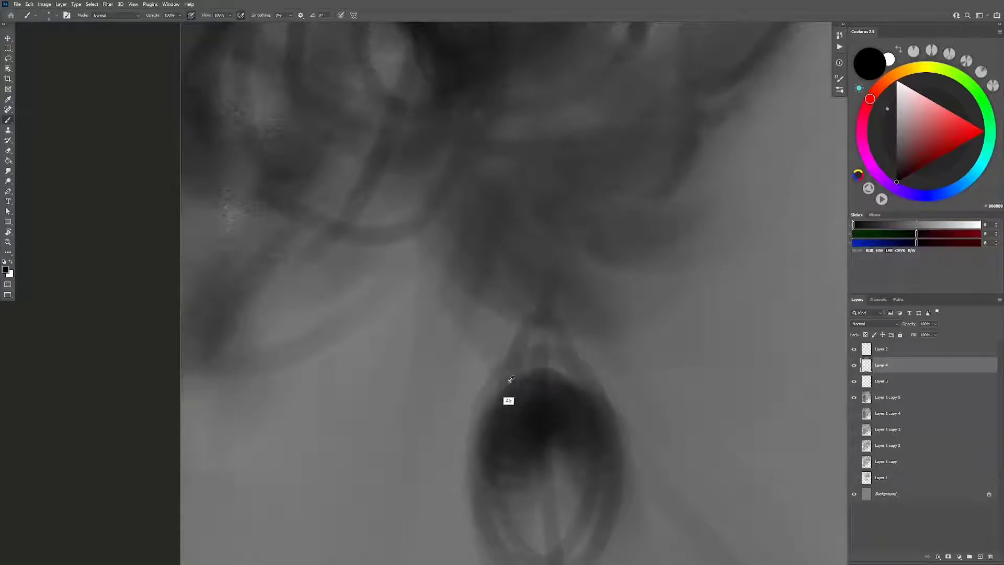
{"action": "left_click_drag", "start_coordinate": [492, 401], "coordinate": [498, 400]}
{"action": "key", "text": "ctrl+z"}
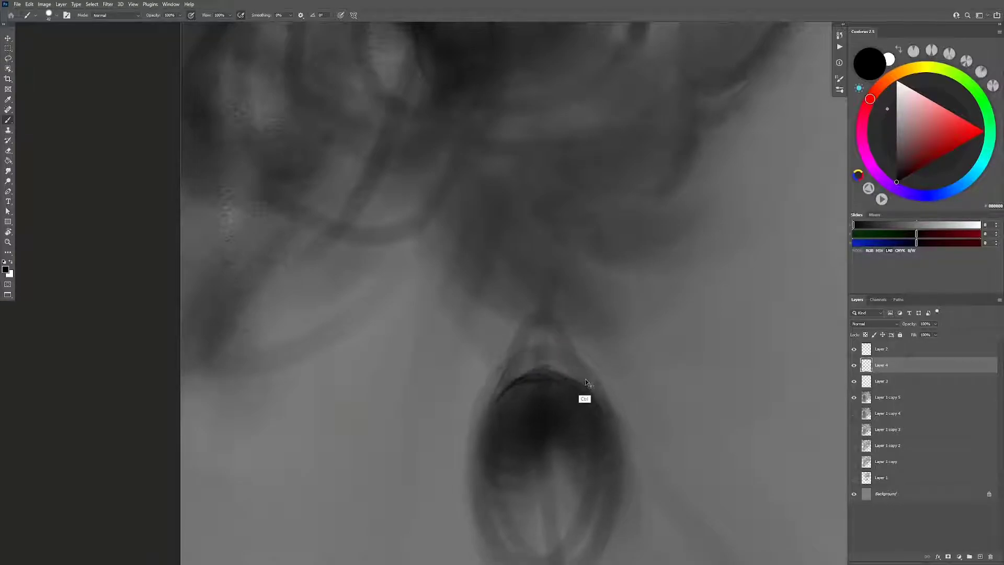
Step: Darken the earring's upper rim, check the portrait zoomed out and mirrored, then shade the neck
{"action": "left_click_drag", "start_coordinate": [584, 390], "coordinate": [498, 399]}
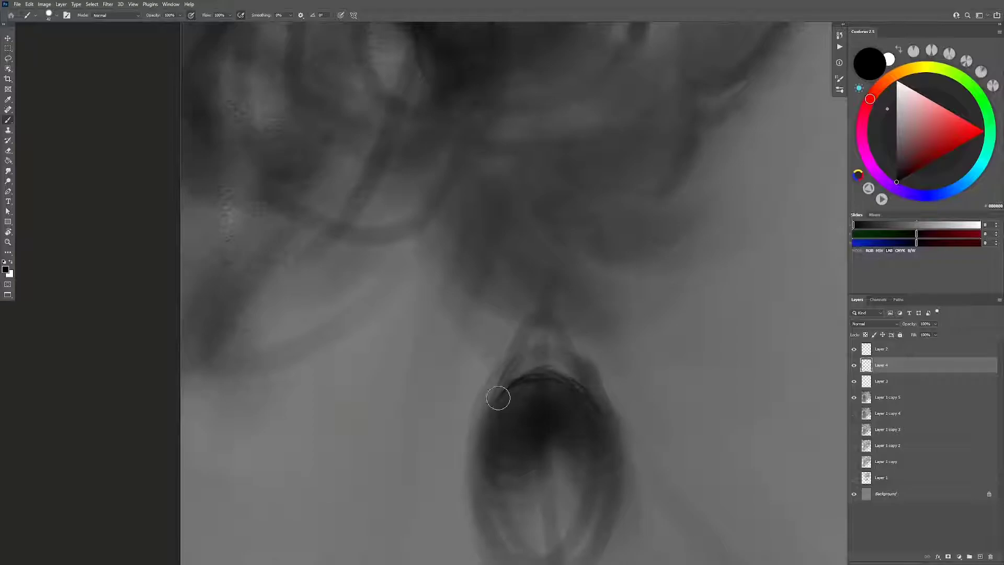
{"action": "right_click", "coordinate": [541, 308], "text": "alt"}
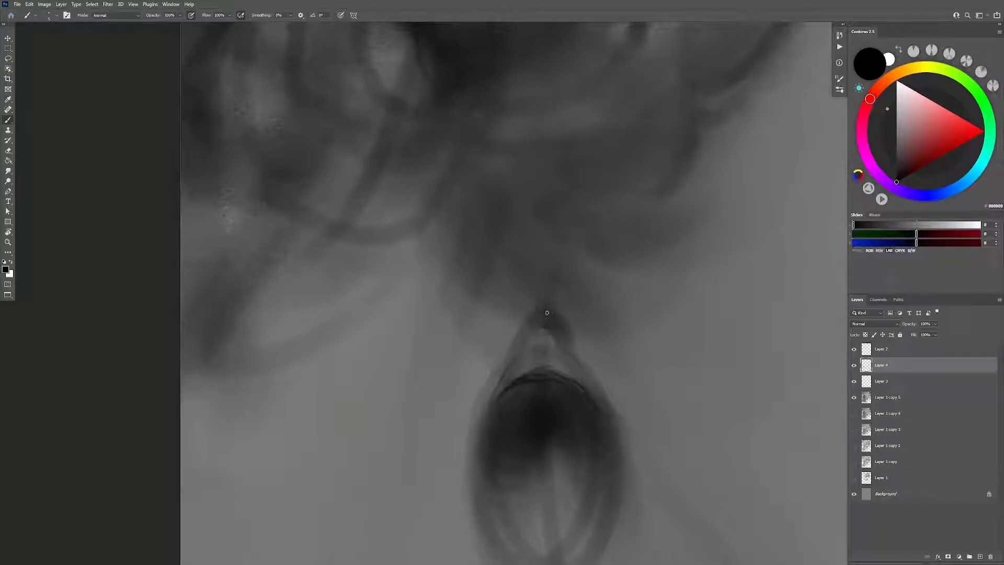
{"action": "key", "text": "x"}
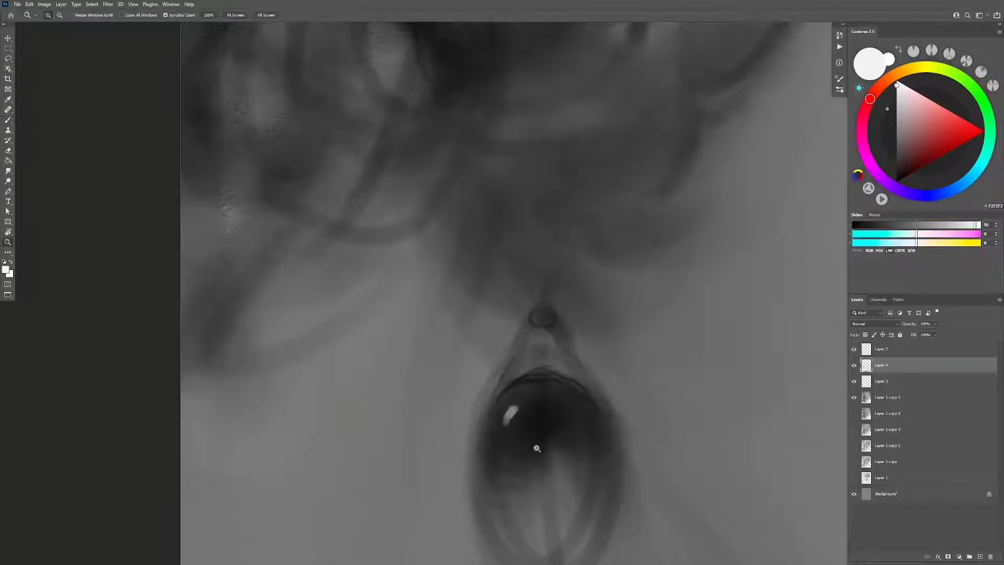
{"action": "key", "text": "z"}
{"action": "scroll", "coordinate": [539, 437], "scroll_direction": "down", "scroll_amount": 5}
{"action": "scroll", "coordinate": [554, 434], "scroll_direction": "down", "scroll_amount": 2}
{"action": "scroll", "coordinate": [571, 443], "scroll_direction": "down", "scroll_amount": 2}
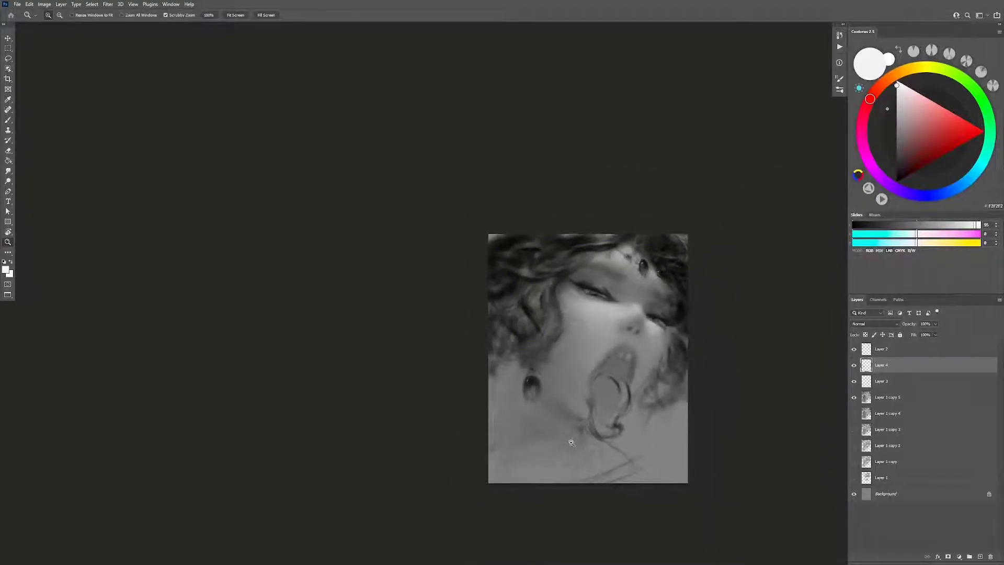
{"action": "key", "text": "shift+h"}
{"action": "key", "text": "b"}
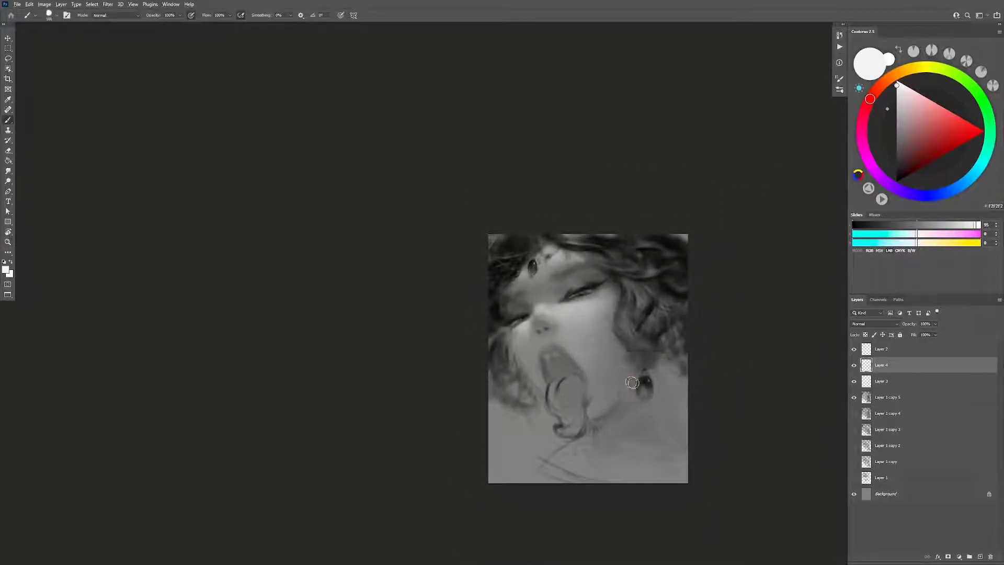
{"action": "key", "text": "d"}
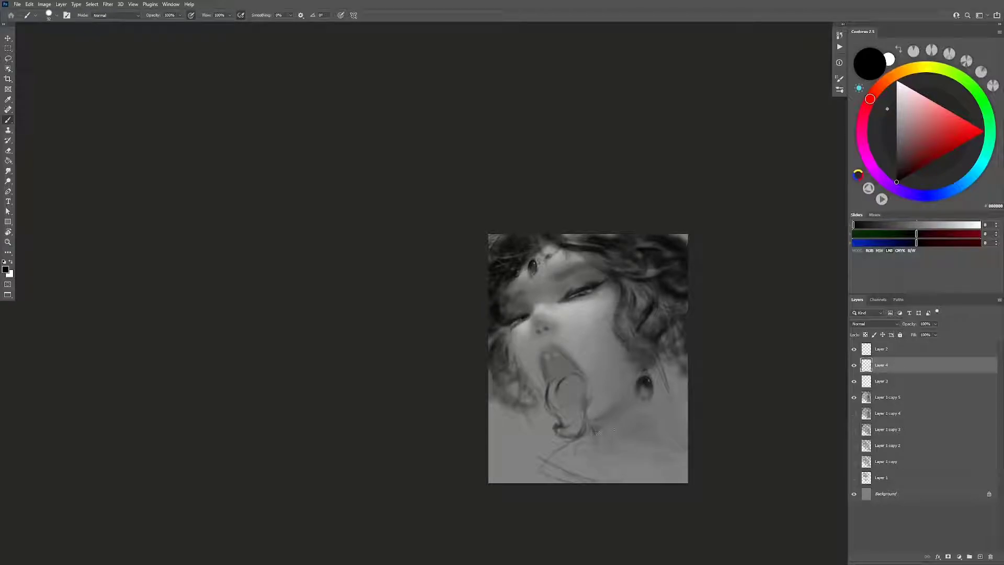
{"action": "key", "text": "bracketright"}
{"action": "key", "text": "bracketright"}
{"action": "key", "text": "bracketright"}
{"action": "left_click_drag", "start_coordinate": [616, 430], "coordinate": [604, 438]}
Step: On a new layer, paint dark hair strokes at the top-left and soften them with light grey
{"action": "key", "text": "ctrl+shift+alt+n"}
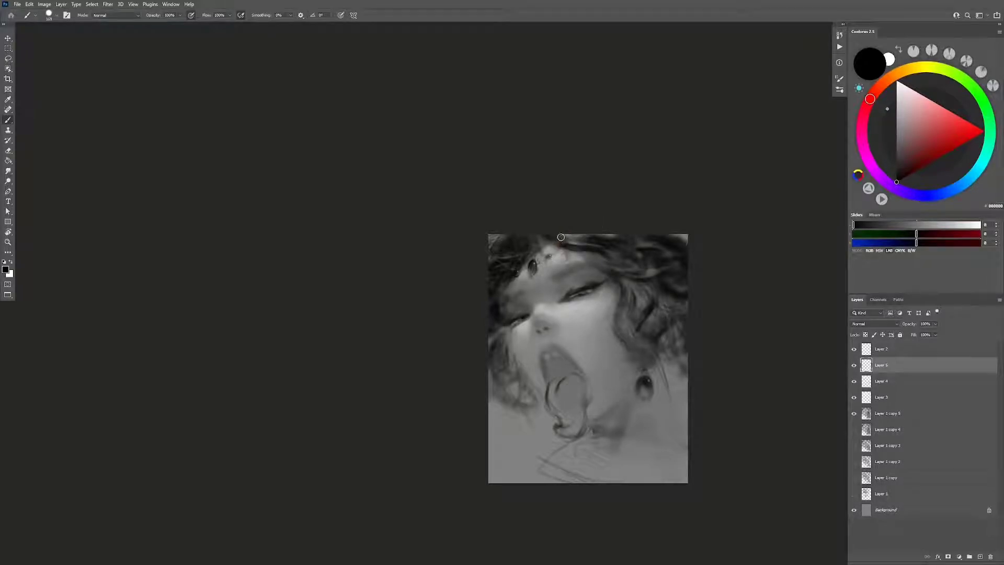
{"action": "left_click_drag", "start_coordinate": [560, 237], "coordinate": [566, 238]}
{"action": "left_click", "coordinate": [560, 238], "text": "alt"}
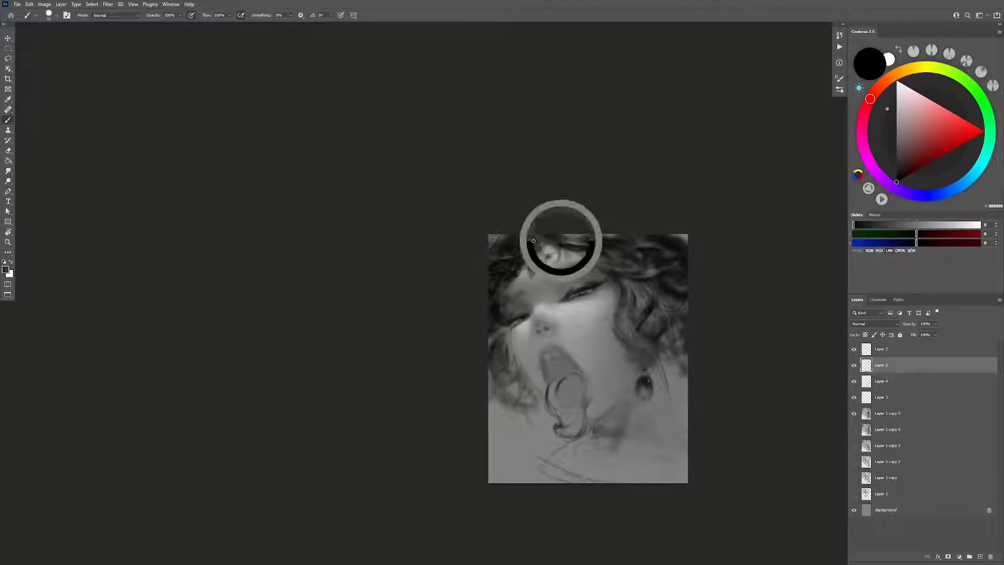
{"action": "mouse_move", "coordinate": [514, 247]}
{"action": "left_mouse_down"}
{"action": "mouse_move", "coordinate": [497, 269]}
{"action": "mouse_move", "coordinate": [507, 253]}
{"action": "left_mouse_up"}
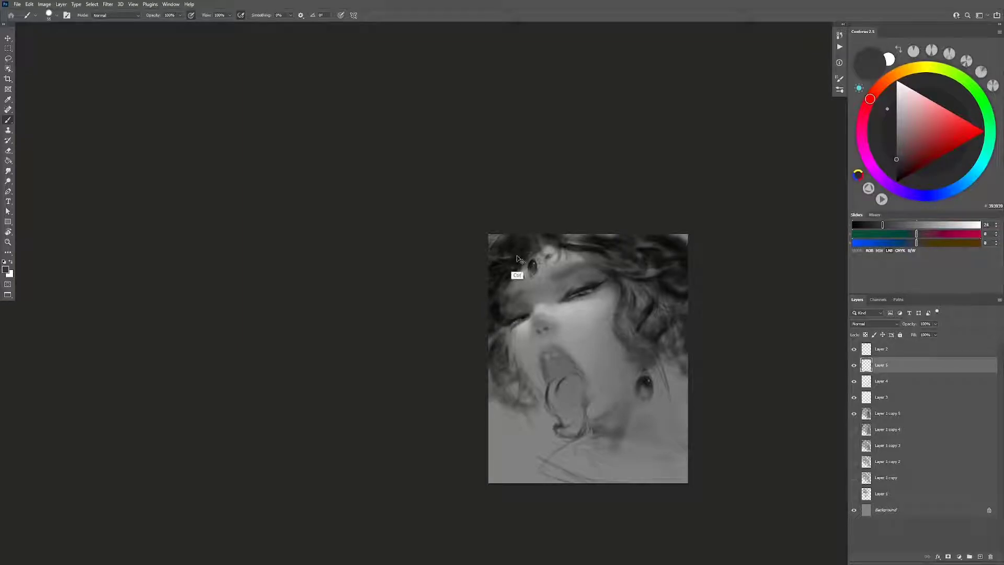
{"action": "left_click", "coordinate": [538, 269], "text": "alt"}
{"action": "left_click", "coordinate": [578, 326], "text": "alt"}
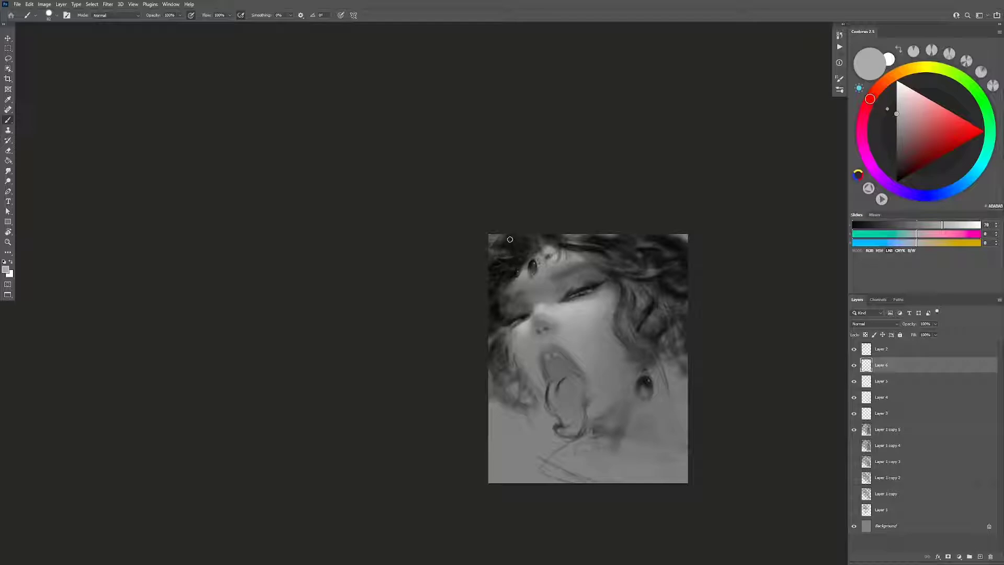
{"action": "left_click_drag", "start_coordinate": [500, 251], "coordinate": [493, 256]}
Step: Mirror the view back and make the brush much smaller for detail work
{"action": "key", "text": "h"}
{"action": "right_click", "coordinate": [674, 266], "text": "alt"}
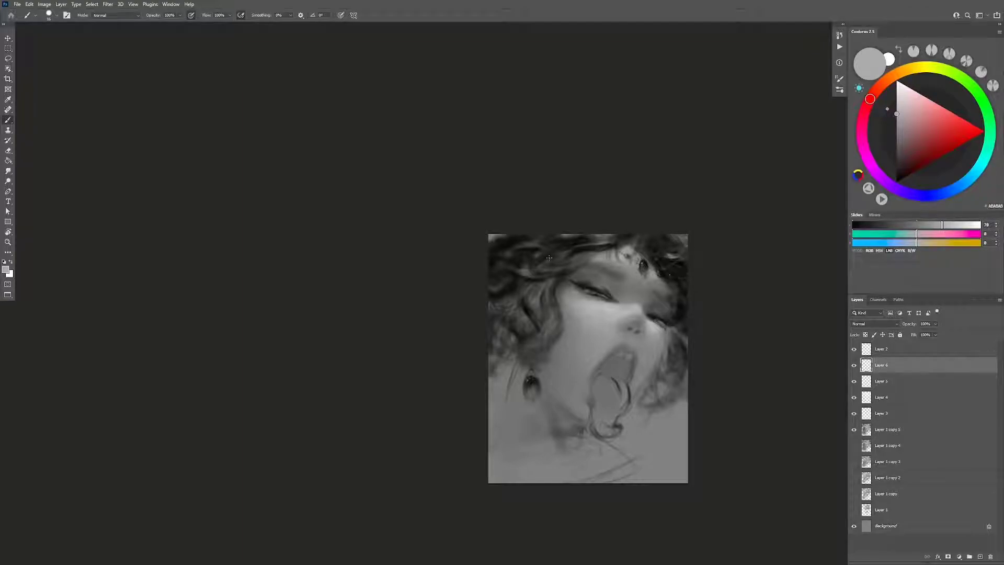
{"action": "left_click_drag", "start_coordinate": [590, 248], "coordinate": [605, 245]}
{"action": "scroll", "coordinate": [856, 225], "scroll_direction": "up", "scroll_amount": 4}
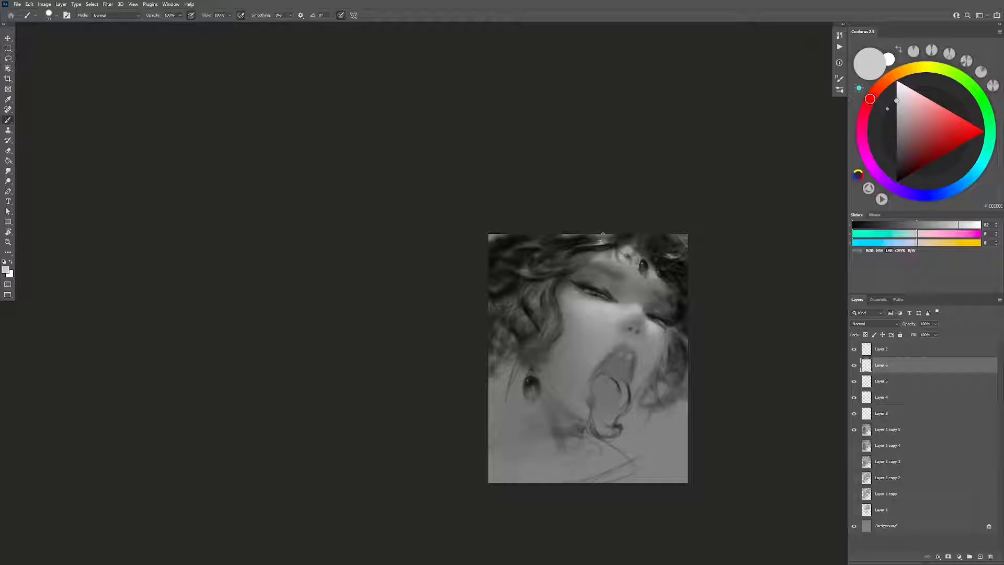
{"action": "key", "text": "ctrl"}
{"action": "key", "text": "ctrl"}
{"action": "key", "text": "ctrl"}
Step: Sample greys around the nose, pick a near-white highlight grey, and add a layer above Layer 6
{"action": "left_click", "coordinate": [629, 312], "text": "alt"}
{"action": "left_click", "coordinate": [623, 313], "text": "alt"}
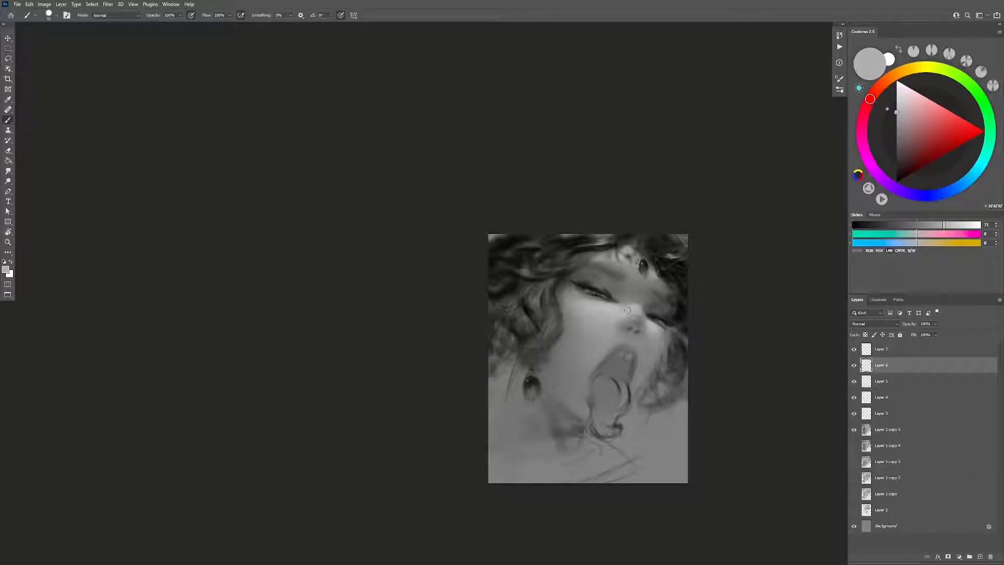
{"action": "left_click", "coordinate": [629, 311], "text": "alt"}
{"action": "left_click", "coordinate": [630, 324], "text": "alt"}
{"action": "left_click", "coordinate": [636, 305], "text": "alt"}
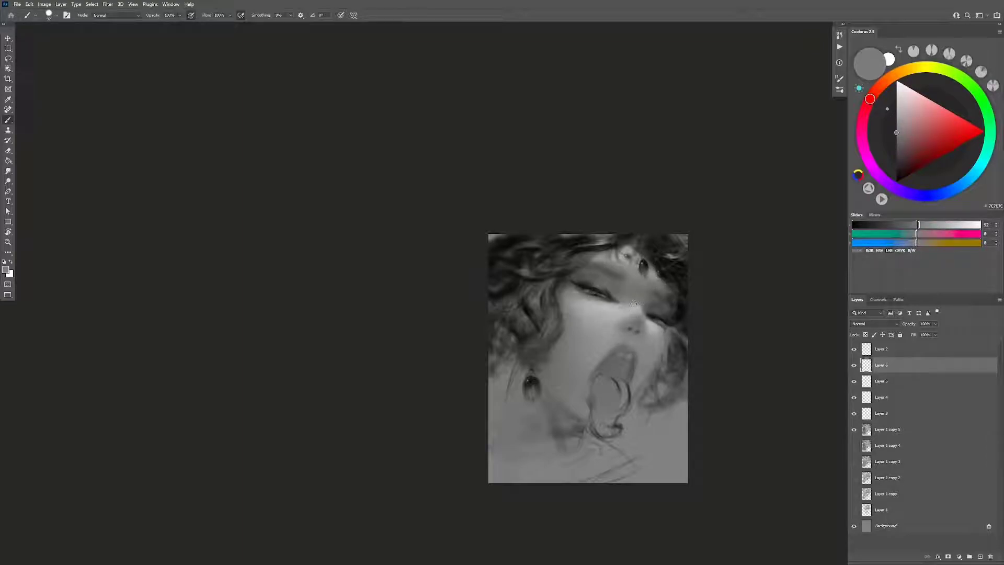
{"action": "left_click", "coordinate": [635, 304], "text": "alt"}
{"action": "left_click", "coordinate": [638, 308], "text": "alt"}
{"action": "left_click", "coordinate": [629, 312], "text": "alt"}
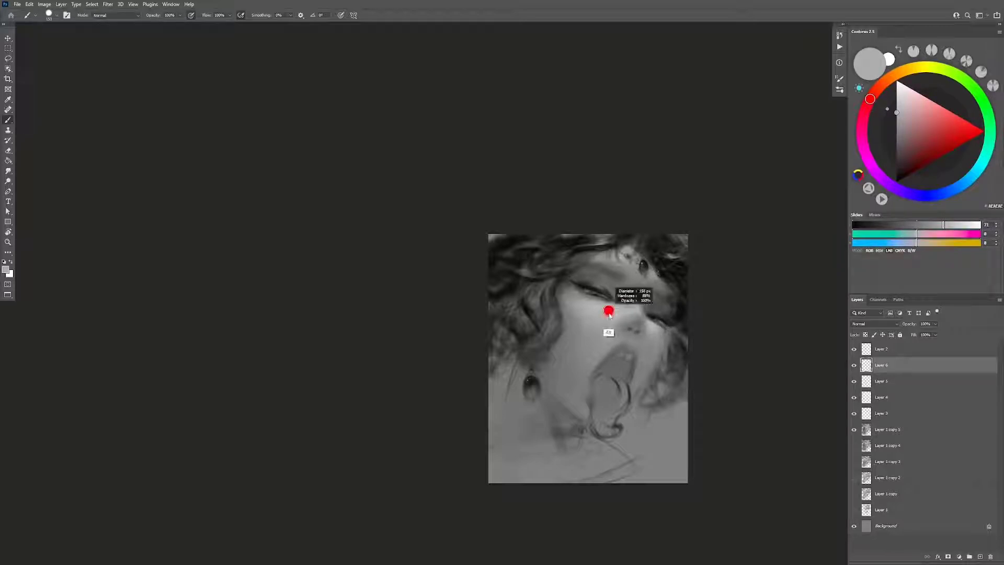
{"action": "left_click", "coordinate": [613, 310], "text": "alt"}
{"action": "left_click", "coordinate": [612, 313], "text": "alt"}
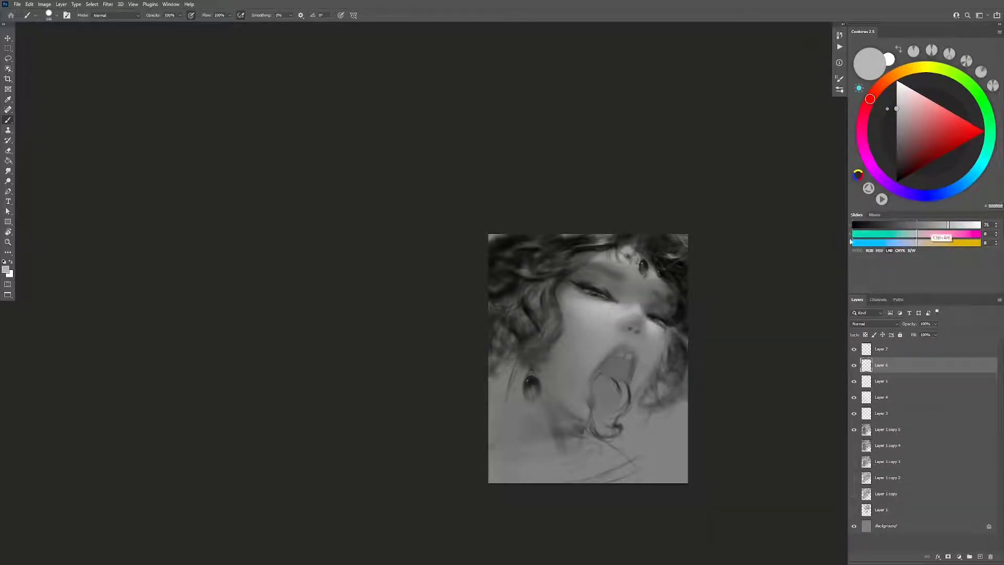
{"action": "key", "text": "ctrl+shift+alt+n"}
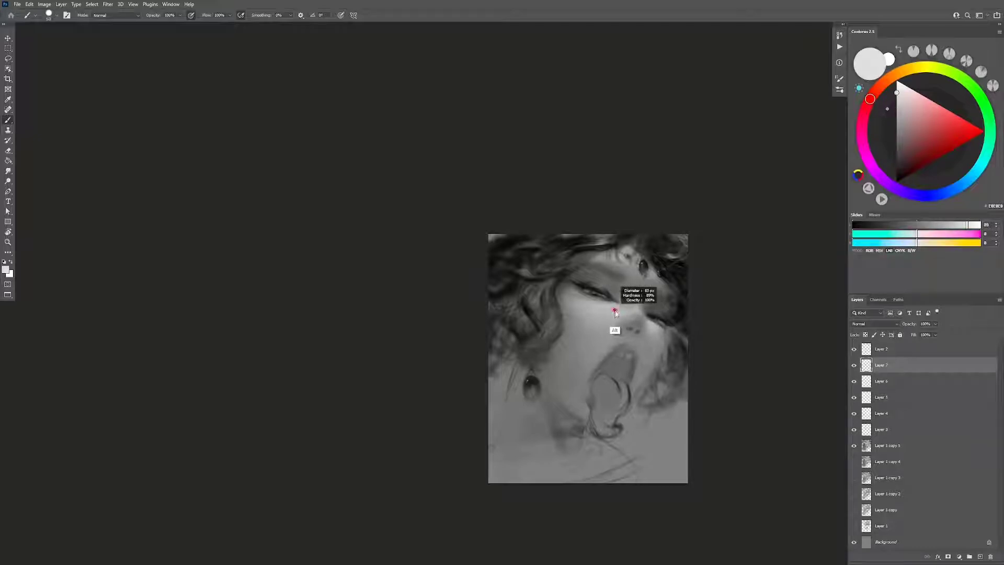
Step: Check the face zoomed and mirrored with a smaller brush, hiding Layer 7 to compare
{"action": "left_click_drag", "start_coordinate": [610, 313], "coordinate": [616, 306]}
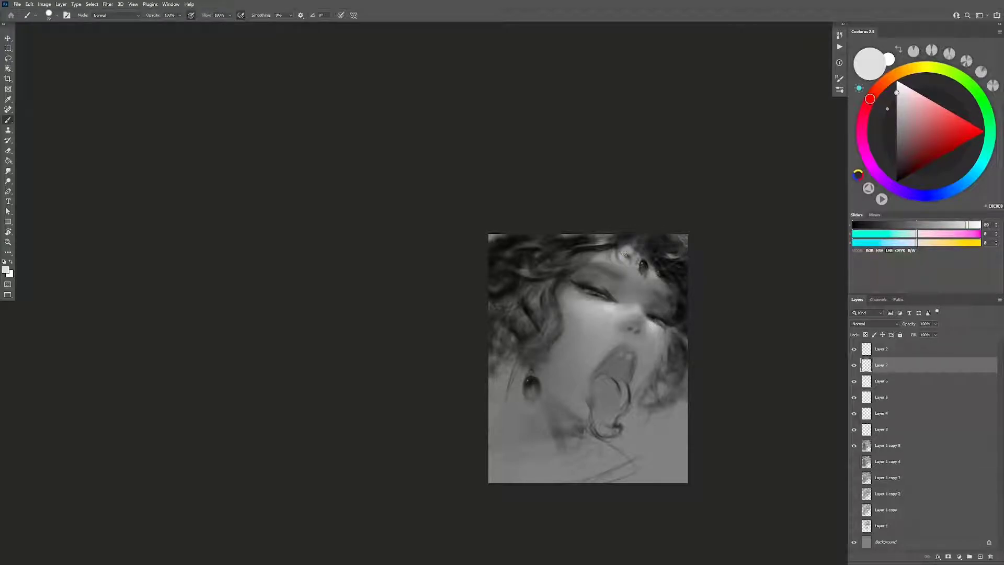
{"action": "key", "text": "z"}
{"action": "left_click", "coordinate": [638, 288], "text": "alt"}
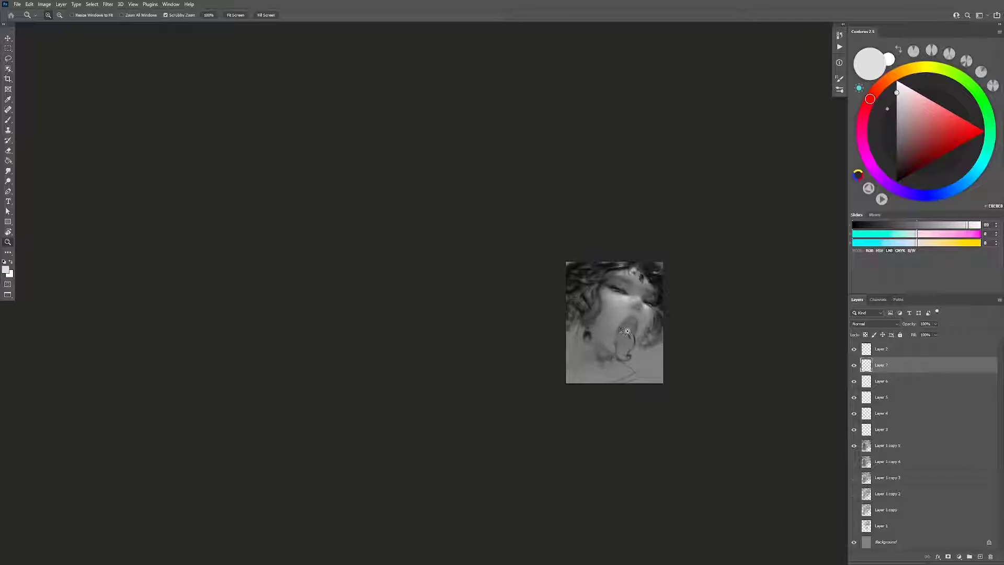
{"action": "key", "text": "h"}
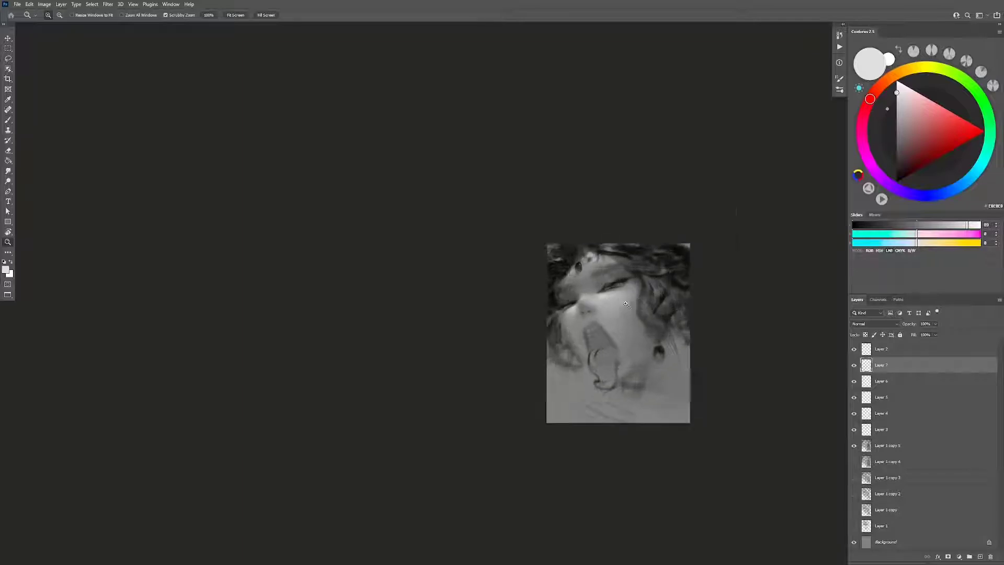
{"action": "left_click_drag", "start_coordinate": [630, 297], "coordinate": [613, 284]}
{"action": "key", "text": "b"}
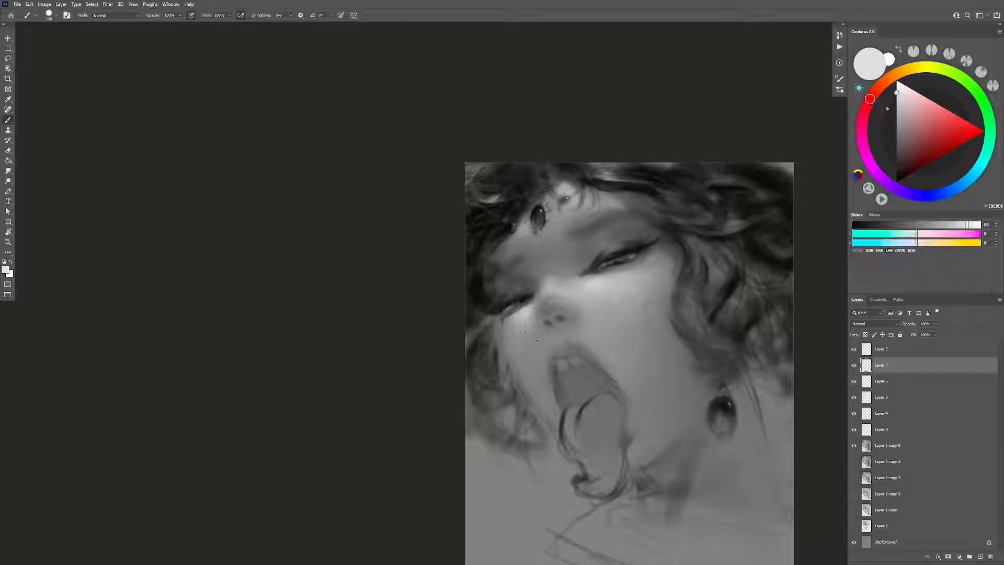
{"action": "mouse_move", "coordinate": [559, 284]}
{"action": "left_mouse_down"}
{"action": "mouse_move", "coordinate": [547, 288]}
{"action": "mouse_move", "coordinate": [651, 316]}
{"action": "mouse_move", "coordinate": [638, 305]}
{"action": "left_mouse_up"}
{"action": "right_click", "coordinate": [552, 286]}
{"action": "key", "text": "Escape"}
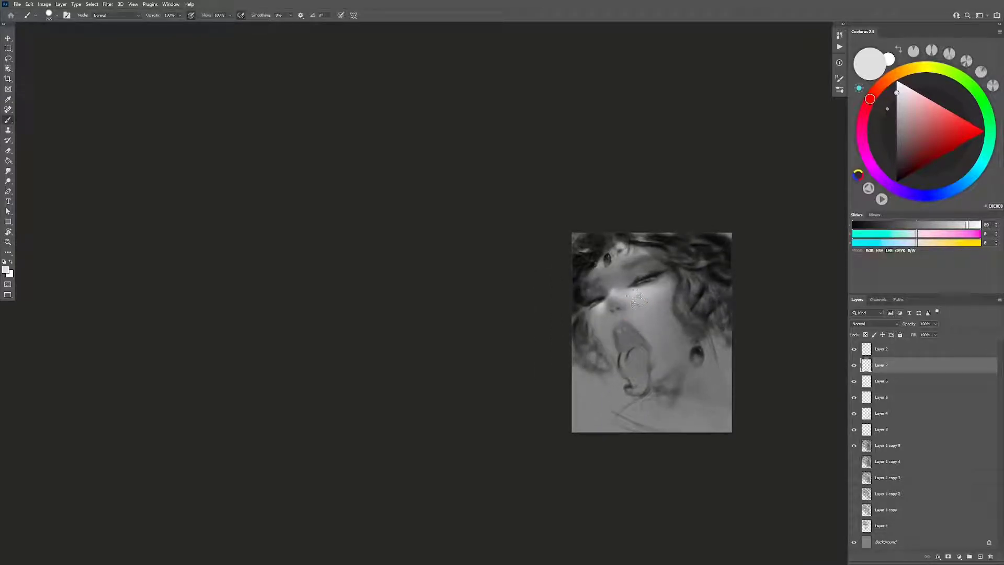
{"action": "left_click_drag", "start_coordinate": [634, 296], "coordinate": [620, 293]}
{"action": "left_click", "coordinate": [854, 366]}
Step: Mirror the view, set the brush to 110 px, and add new layers above Layer 7 and Layer 8
{"action": "key", "text": "ctrl+shift+h"}
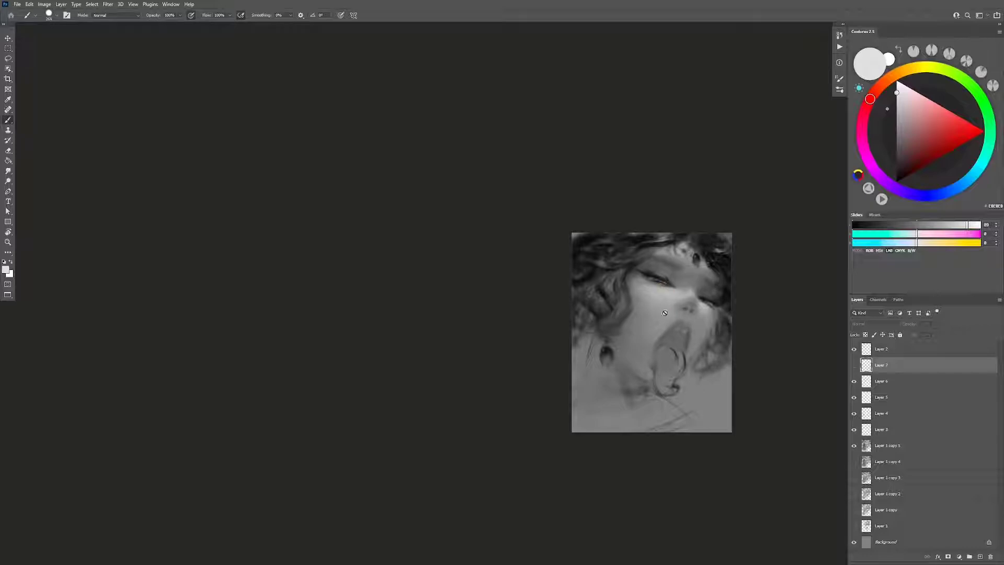
{"action": "key", "text": "ctrl+shift+alt+n"}
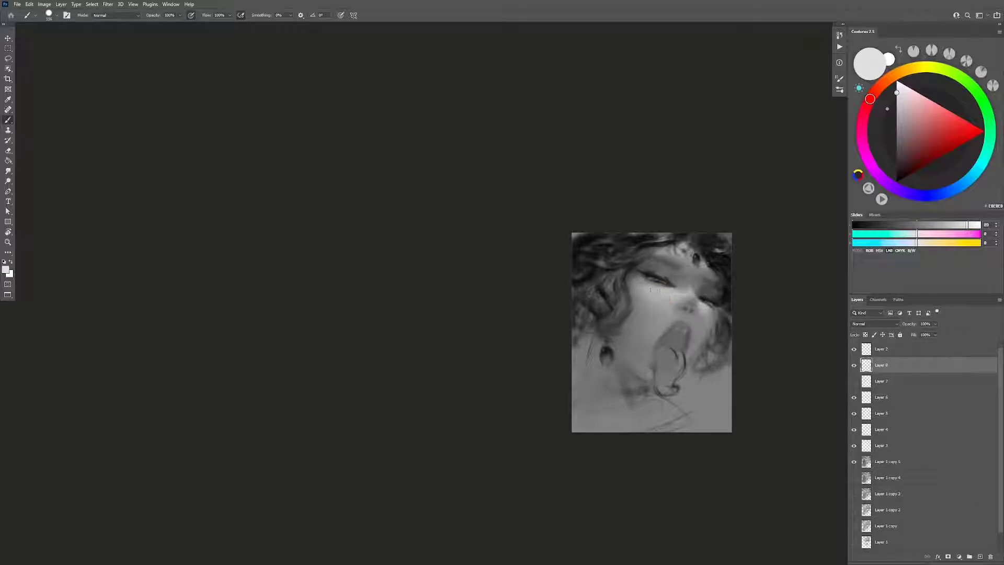
{"action": "scroll", "coordinate": [671, 306], "scroll_direction": "up", "scroll_amount": 1}
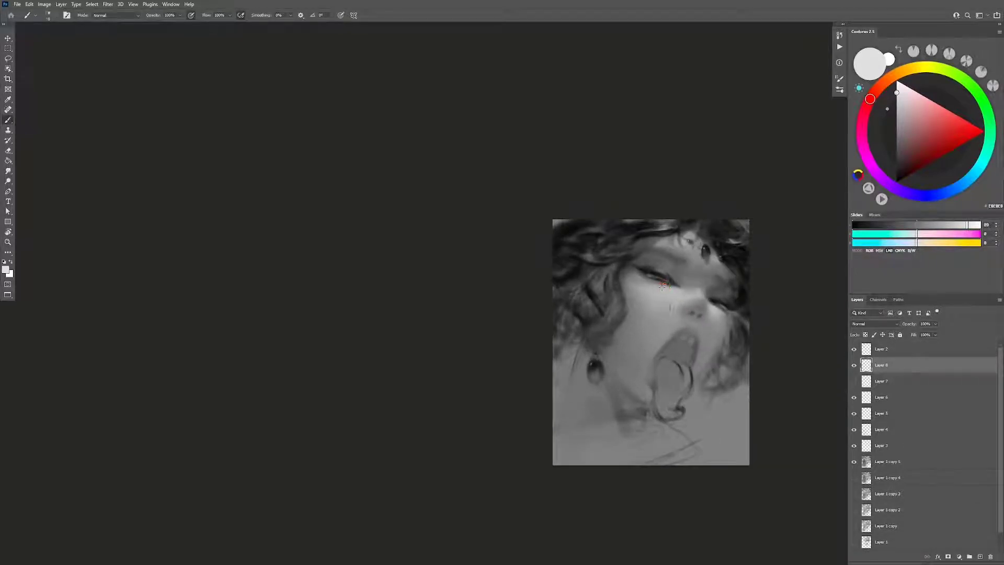
{"action": "right_click", "coordinate": [663, 292], "text": "alt"}
{"action": "key", "text": "alt"}
{"action": "left_click_drag", "start_coordinate": [655, 288], "coordinate": [676, 295]}
{"action": "key", "text": "alt"}
{"action": "key", "text": "alt"}
{"action": "key", "text": "ctrl+shift+alt+n"}
Step: Flip the canvas, reset to black, and paint dark hair strands right of the earring at ~142 px
{"action": "key", "text": "ctrl+shift+h"}
{"action": "key", "text": "d"}
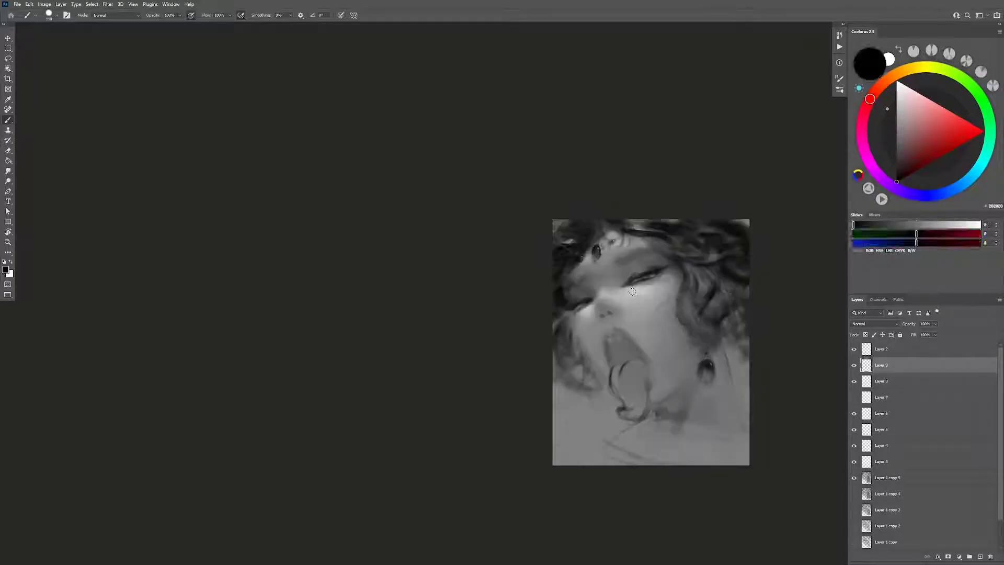
{"action": "mouse_move", "coordinate": [708, 281]}
{"action": "left_mouse_down"}
{"action": "mouse_move", "coordinate": [697, 294]}
{"action": "mouse_move", "coordinate": [707, 304]}
{"action": "mouse_move", "coordinate": [691, 292]}
{"action": "mouse_move", "coordinate": [700, 322]}
{"action": "mouse_move", "coordinate": [682, 296]}
{"action": "mouse_move", "coordinate": [702, 303]}
{"action": "left_mouse_up"}
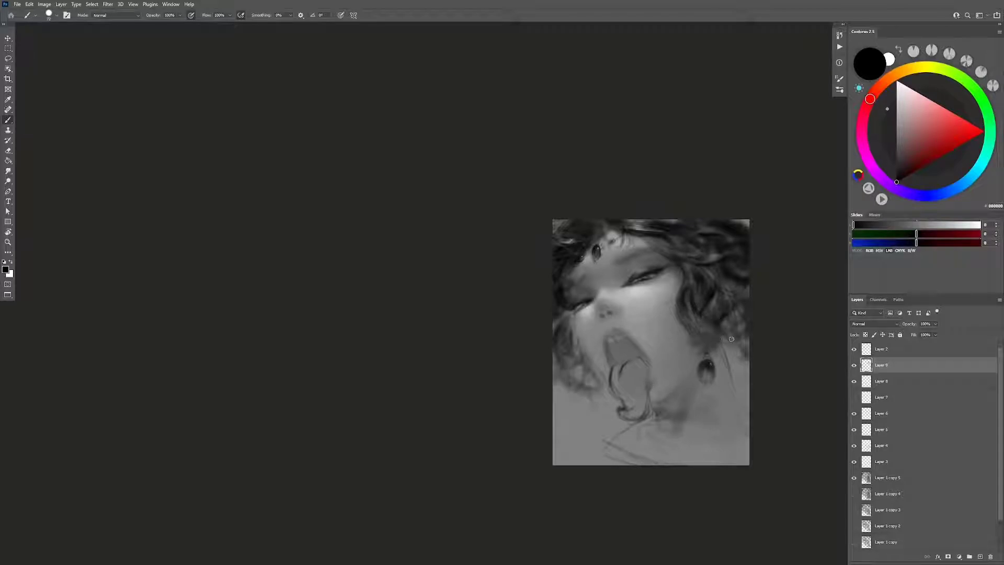
{"action": "left_click_drag", "start_coordinate": [732, 352], "coordinate": [722, 341]}
{"action": "left_click_drag", "start_coordinate": [571, 268], "coordinate": [565, 280]}
{"action": "left_click_drag", "start_coordinate": [582, 270], "coordinate": [580, 279]}
Step: Flip back and paint dark strokes into the left-side hair with a ~198 px brush, then sample a mid-grey
{"action": "key", "text": "ctrl"}
{"action": "key", "text": "h"}
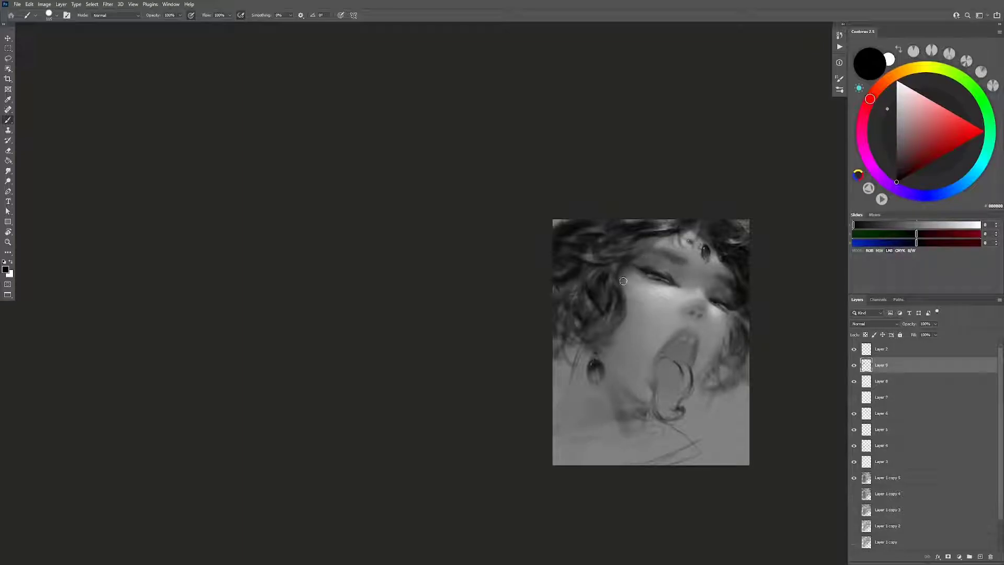
{"action": "right_click", "coordinate": [625, 380], "text": "alt"}
{"action": "mouse_move", "coordinate": [587, 299]}
{"action": "left_mouse_down"}
{"action": "mouse_move", "coordinate": [576, 321]}
{"action": "mouse_move", "coordinate": [560, 288]}
{"action": "mouse_move", "coordinate": [554, 306]}
{"action": "mouse_move", "coordinate": [570, 308]}
{"action": "mouse_move", "coordinate": [549, 314]}
{"action": "mouse_move", "coordinate": [554, 291]}
{"action": "mouse_move", "coordinate": [580, 345]}
{"action": "left_mouse_up"}
{"action": "right_click", "coordinate": [592, 289], "text": "alt"}
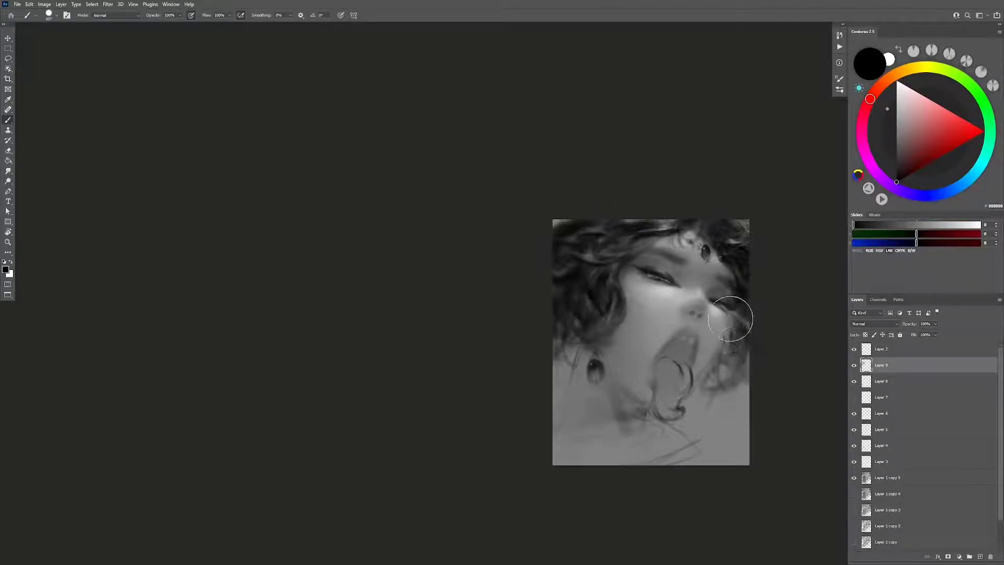
{"action": "right_click", "coordinate": [726, 289], "text": "alt"}
{"action": "right_click", "coordinate": [725, 295], "text": "alt"}
{"action": "left_click", "coordinate": [714, 296], "text": "alt"}
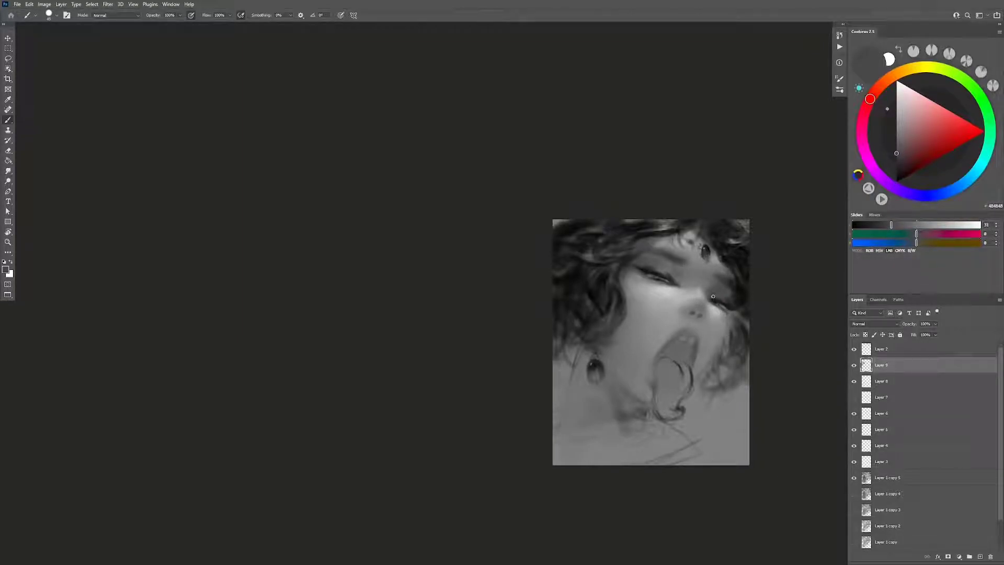
{"action": "left_click_drag", "start_coordinate": [726, 296], "coordinate": [743, 296]}
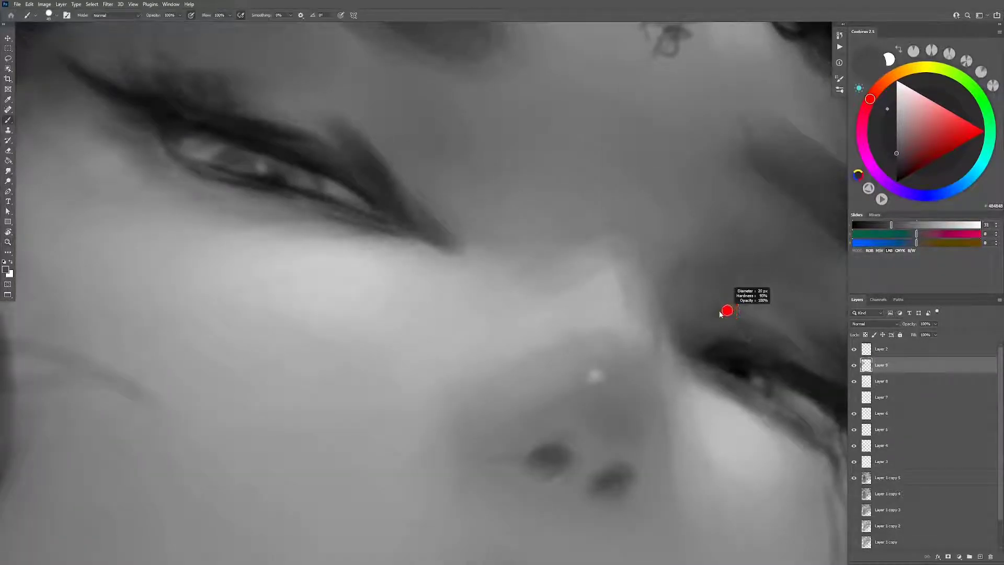
Step: Sample a darker grey and brush a deeper shadow into the inner eye corner
{"action": "left_click", "coordinate": [708, 341], "text": "alt"}
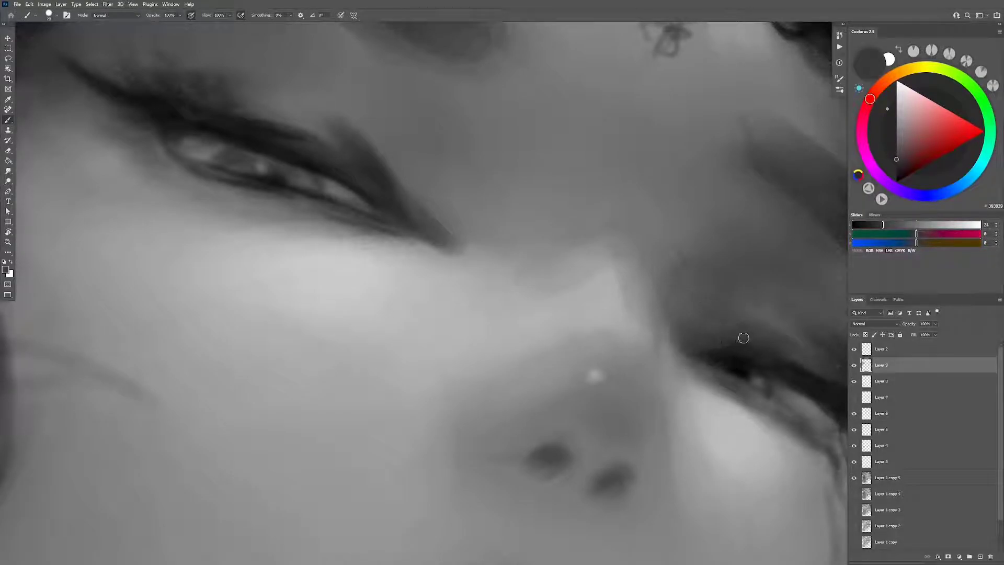
{"action": "mouse_move", "coordinate": [747, 333]}
{"action": "left_mouse_down"}
{"action": "mouse_move", "coordinate": [751, 401]}
{"action": "mouse_move", "coordinate": [799, 371]}
{"action": "left_mouse_up"}
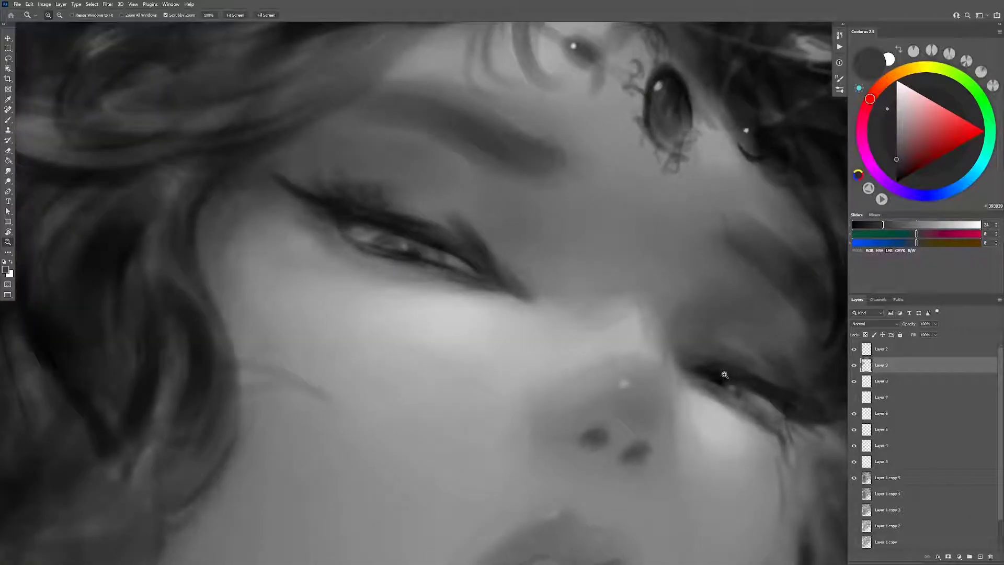
{"action": "key", "text": "d"}
{"action": "key", "text": "b"}
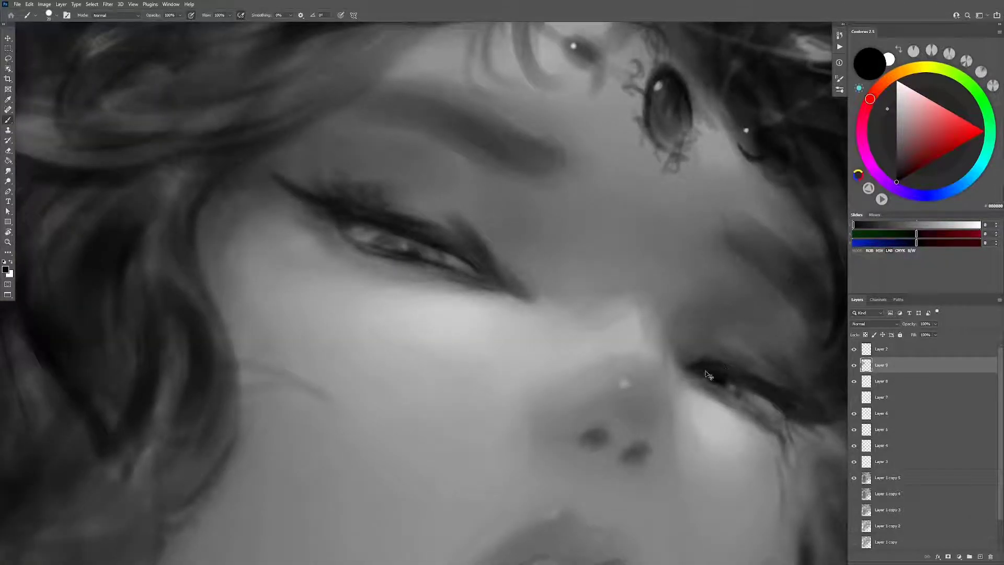
{"action": "left_click_drag", "start_coordinate": [708, 375], "coordinate": [685, 365]}
Step: Flip the painting horizontally and zoom back in on the face with a slightly larger brush
{"action": "key", "text": "z"}
{"action": "mouse_move", "coordinate": [762, 411]}
{"action": "left_mouse_down"}
{"action": "mouse_move", "coordinate": [751, 423]}
{"action": "mouse_move", "coordinate": [733, 417]}
{"action": "left_mouse_up"}
{"action": "left_click", "coordinate": [733, 423], "text": "alt"}
{"action": "key", "text": "ctrl+shift+h"}
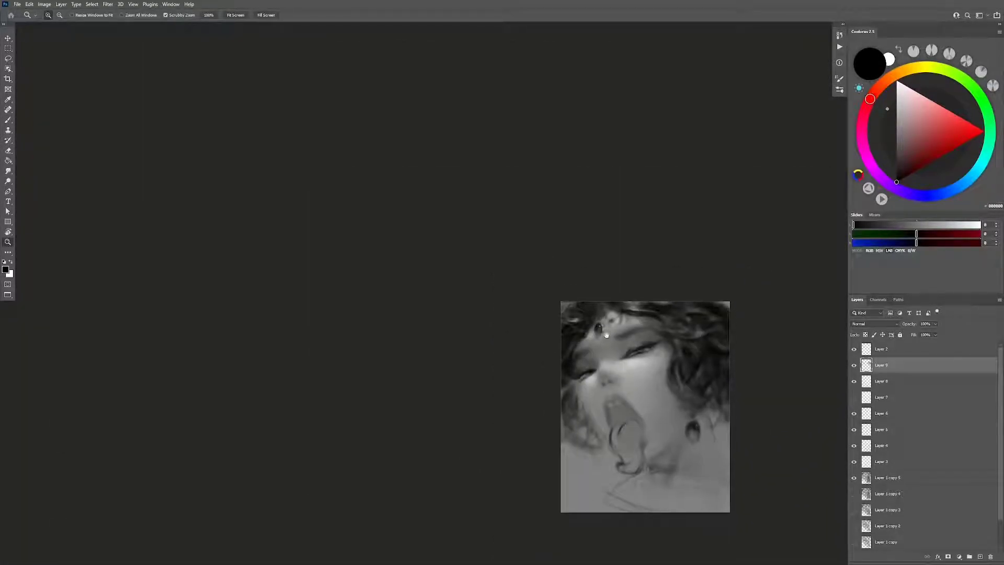
{"action": "left_click", "coordinate": [606, 335]}
{"action": "key", "text": "b"}
{"action": "key", "text": "bracketright"}
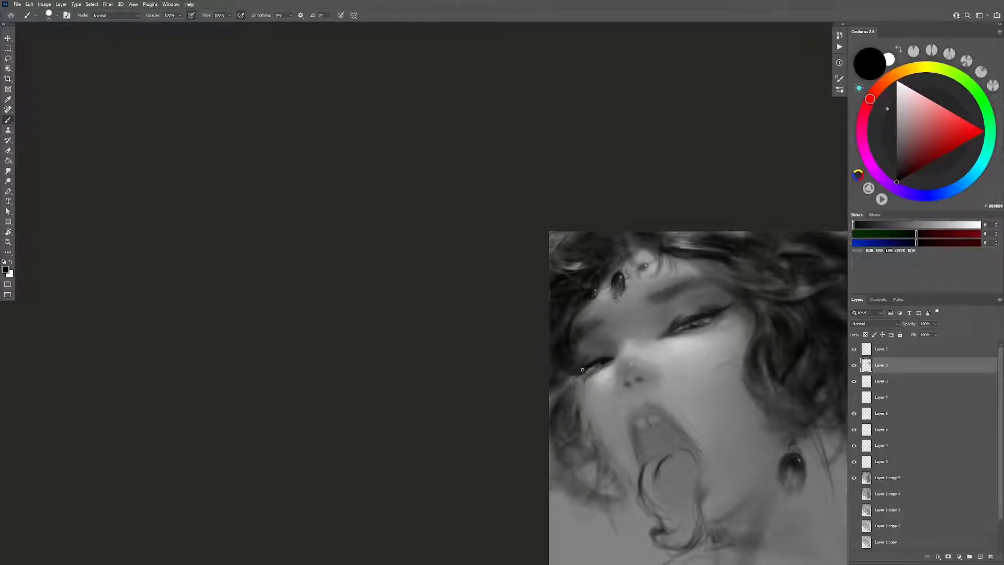
Step: Add empty Layer 10 and toggle Layer 9's visibility to compare the hair
{"action": "key", "text": "ctrl+shift+alt+n"}
{"action": "key", "text": "z"}
{"action": "left_click", "coordinate": [673, 327], "text": "alt"}
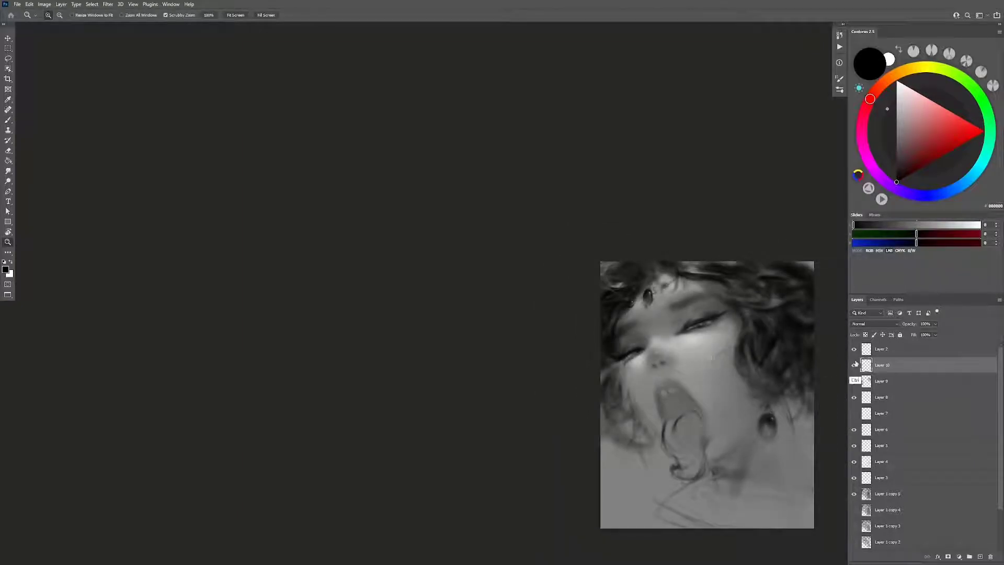
{"action": "left_click_drag", "start_coordinate": [808, 399], "coordinate": [746, 406]}
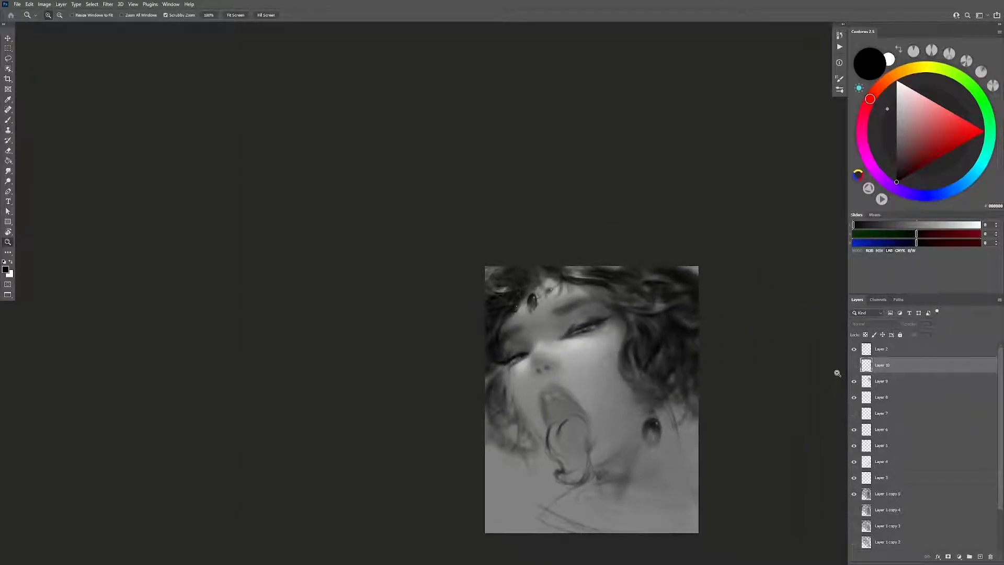
{"action": "left_click", "coordinate": [854, 381]}
{"action": "left_click", "coordinate": [855, 383]}
{"action": "left_click", "coordinate": [855, 382]}
{"action": "left_click", "coordinate": [889, 381]}
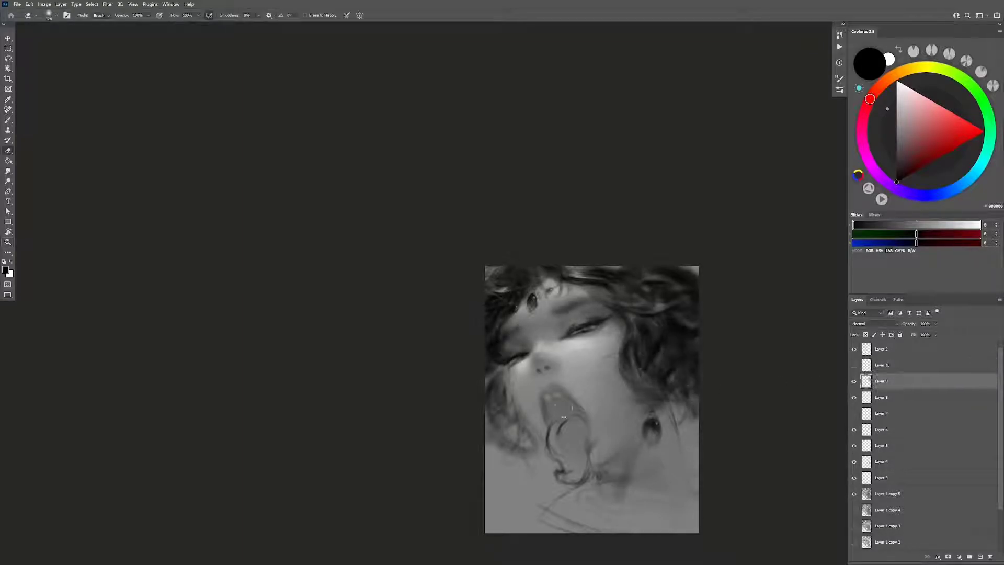
{"action": "key", "text": "e"}
{"action": "left_click", "coordinate": [883, 368]}
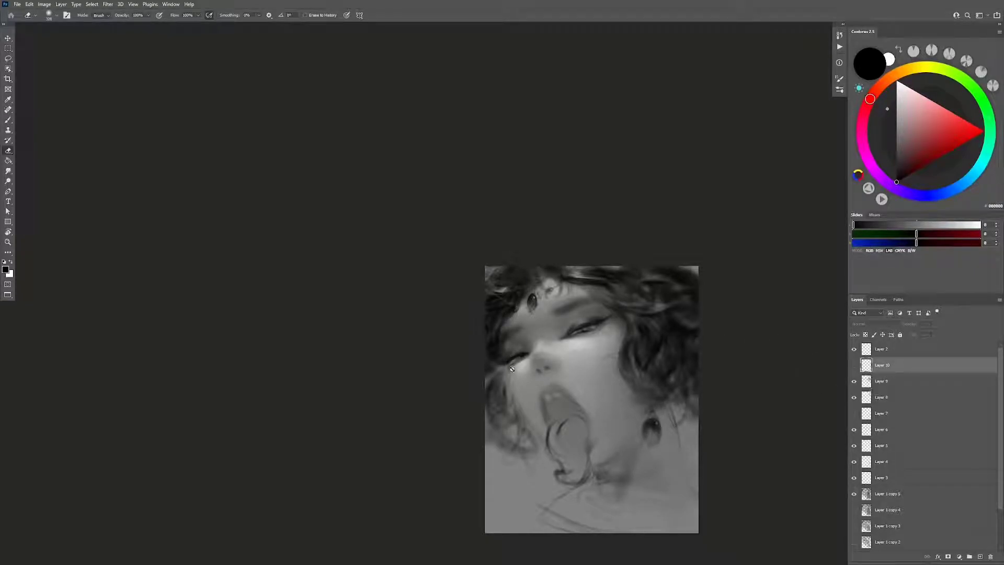
{"action": "key", "text": "b"}
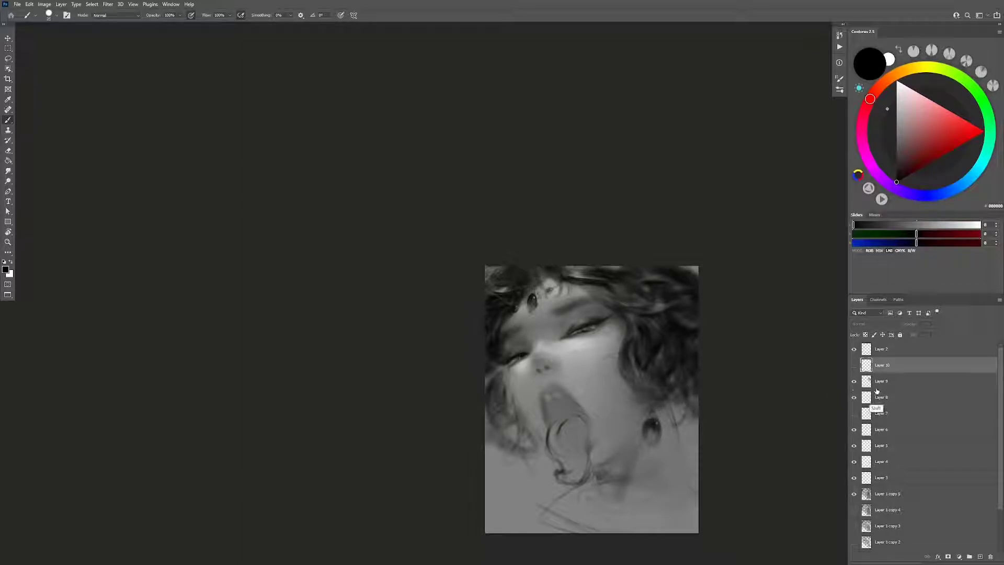
Step: Merge Layer 10 and the layers down to Layer 1 copy 5, then duplicate the result
{"action": "left_click", "coordinate": [878, 386], "text": "shift"}
{"action": "key", "text": "ctrl+e"}
{"action": "left_click", "coordinate": [884, 476], "text": "shift"}
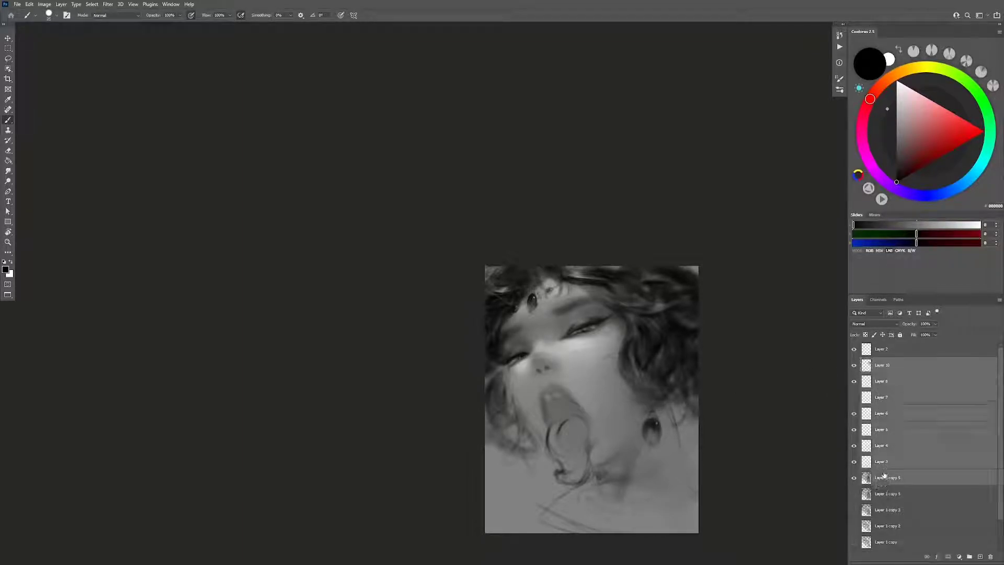
{"action": "key", "text": "ctrl+e"}
{"action": "key", "text": "ctrl+j"}
{"action": "left_click", "coordinate": [854, 381]}
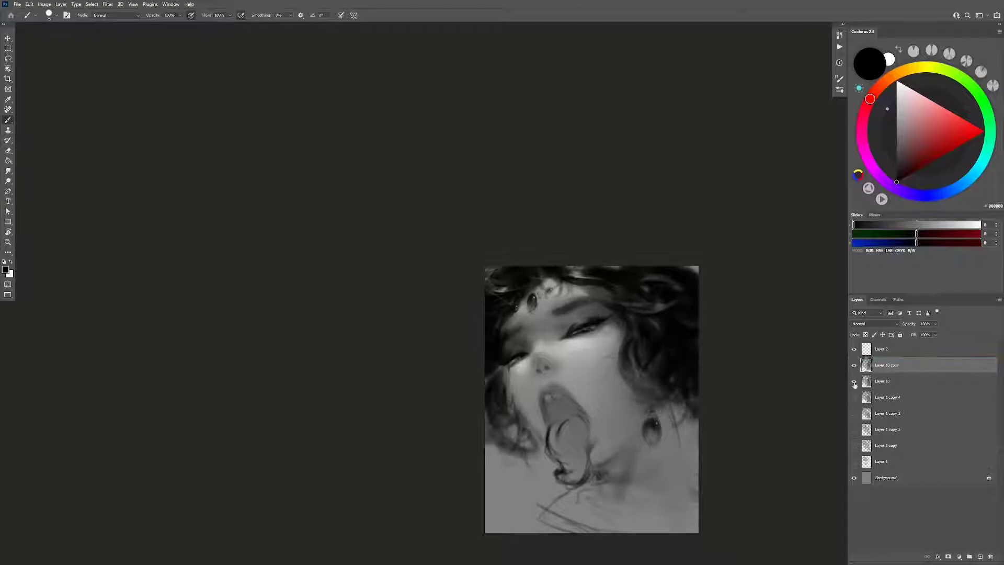
Step: Delete the leftover old layers and add a new empty layer above Layer 10 copy
{"action": "left_click", "coordinate": [884, 381]}
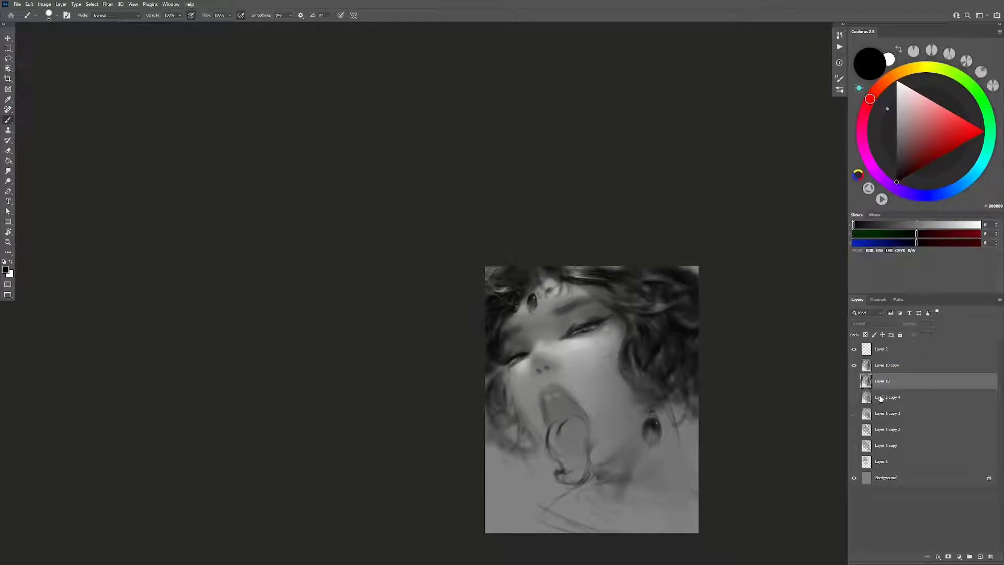
{"action": "key", "text": "Delete"}
{"action": "key", "text": "Delete"}
{"action": "key", "text": "Delete"}
{"action": "key", "text": "Delete"}
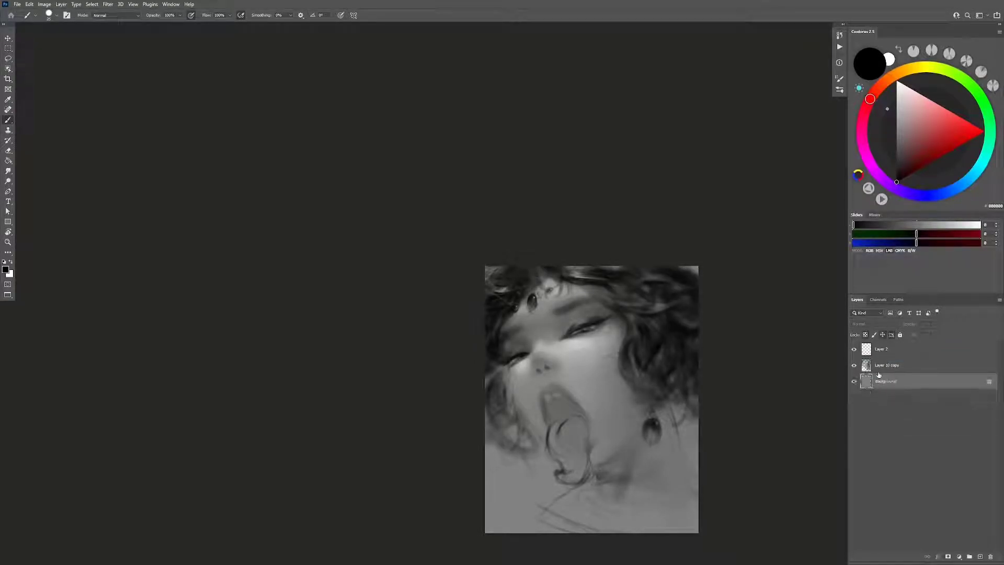
{"action": "left_click", "coordinate": [878, 369]}
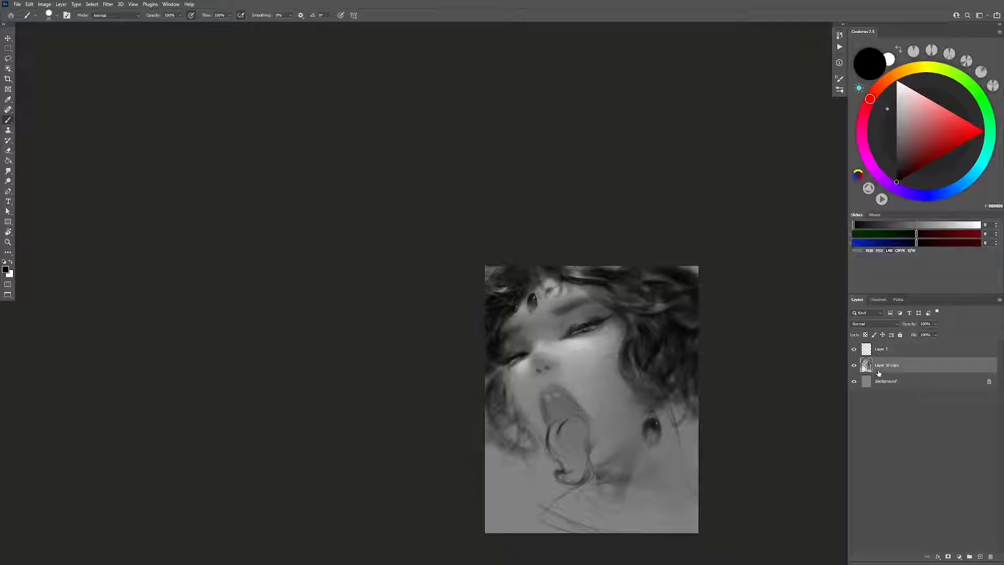
{"action": "key", "text": "ctrl+shift+alt+n"}
Step: Flip the canvas, pick a darker mid-grey, and repaint the earring while smoothing the neck
{"action": "key", "text": "h"}
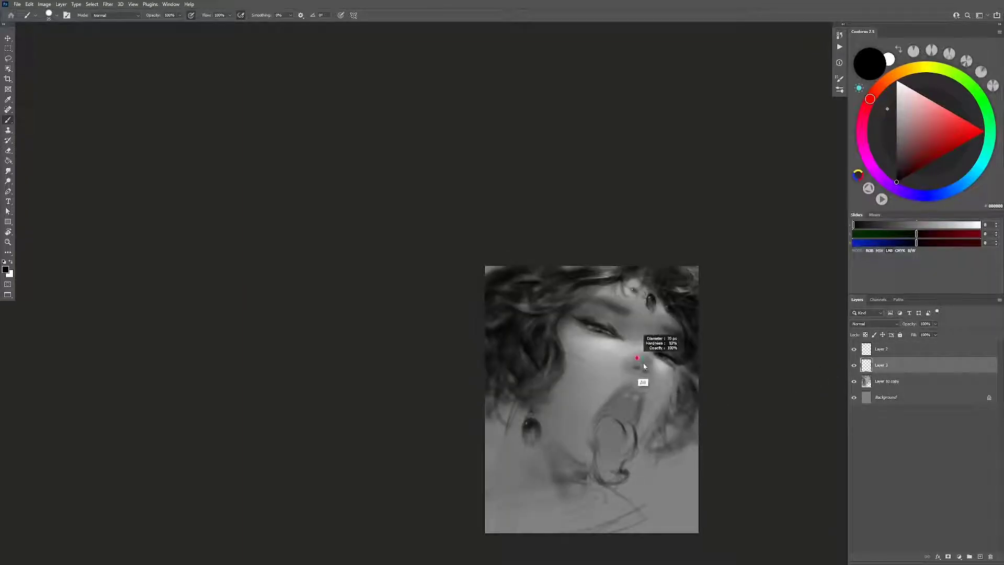
{"action": "left_click_drag", "start_coordinate": [644, 366], "coordinate": [649, 364]}
{"action": "left_click_drag", "start_coordinate": [583, 393], "coordinate": [571, 399]}
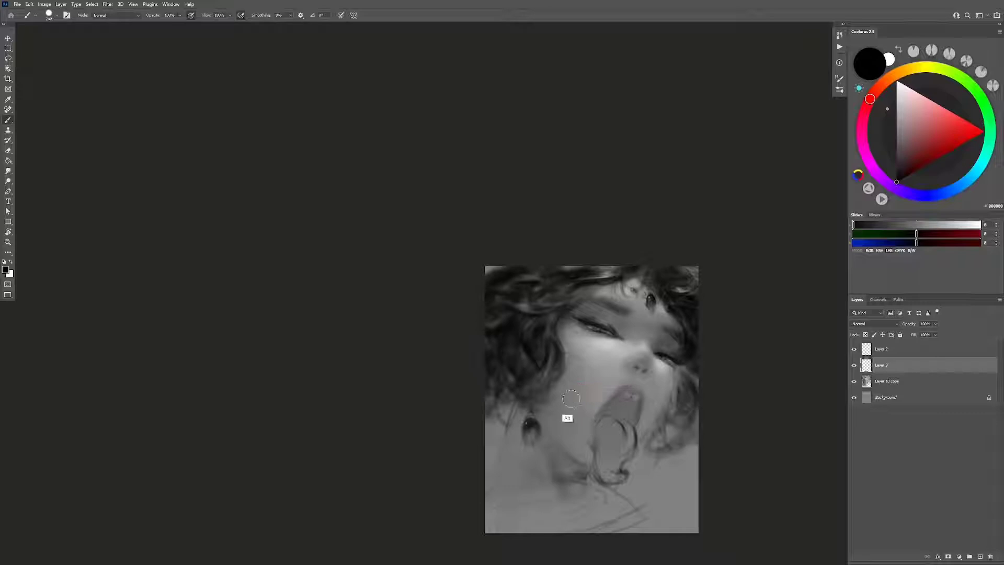
{"action": "left_click", "coordinate": [549, 416], "text": "alt"}
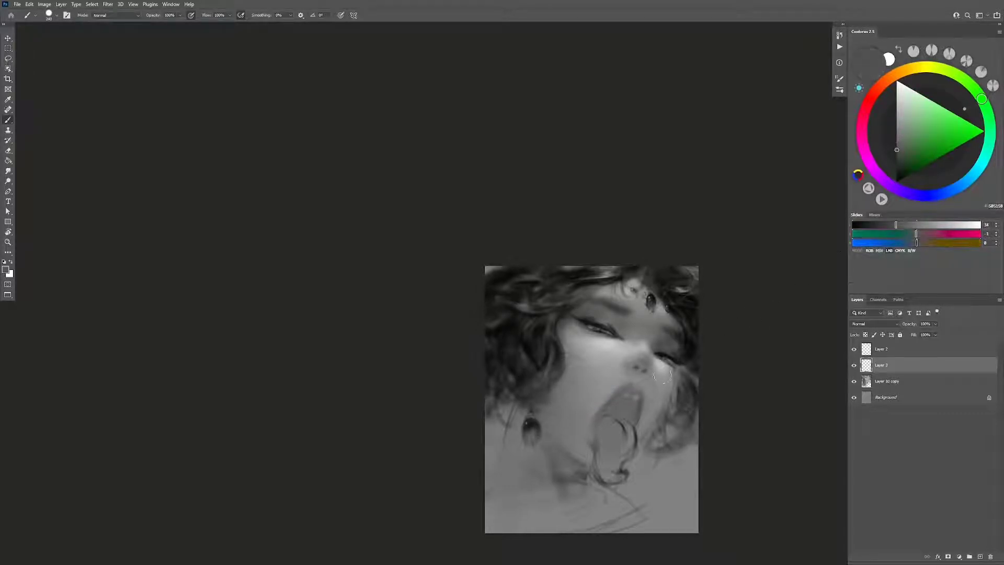
{"action": "left_click_drag", "start_coordinate": [561, 412], "coordinate": [572, 411]}
{"action": "left_click_drag", "start_coordinate": [517, 436], "coordinate": [524, 456]}
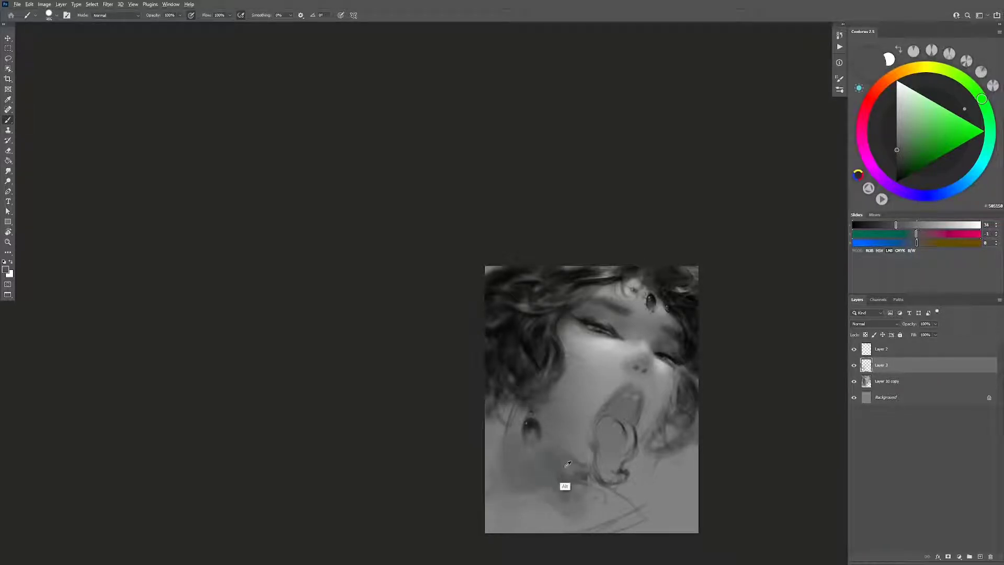
Step: Sample near-black from the hair and paint over the light top-left corner patch
{"action": "left_click", "coordinate": [553, 456], "text": "alt"}
{"action": "key", "text": "bracketleft"}
{"action": "key", "text": "bracketleft"}
{"action": "key", "text": "bracketleft"}
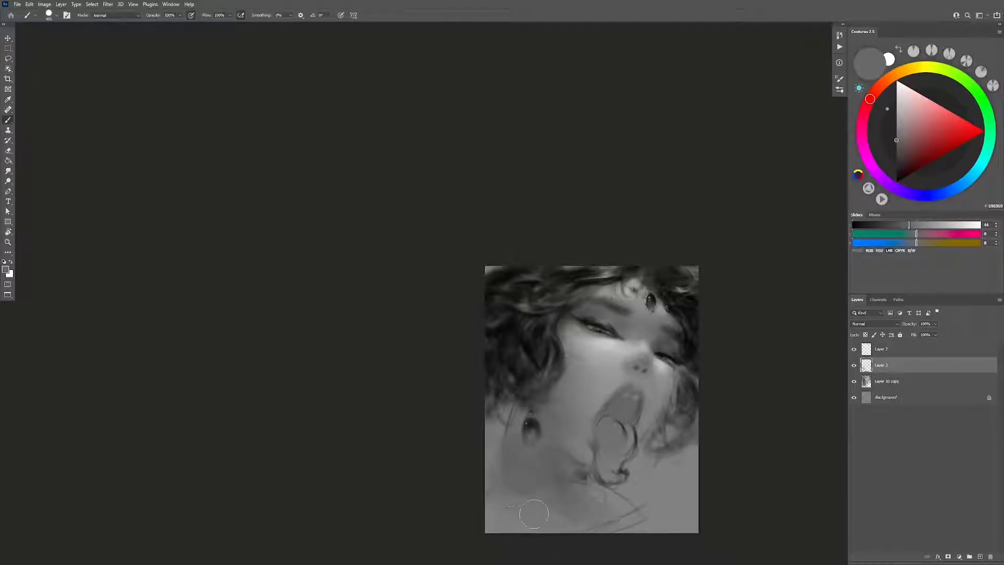
{"action": "left_click", "coordinate": [500, 270], "text": "alt"}
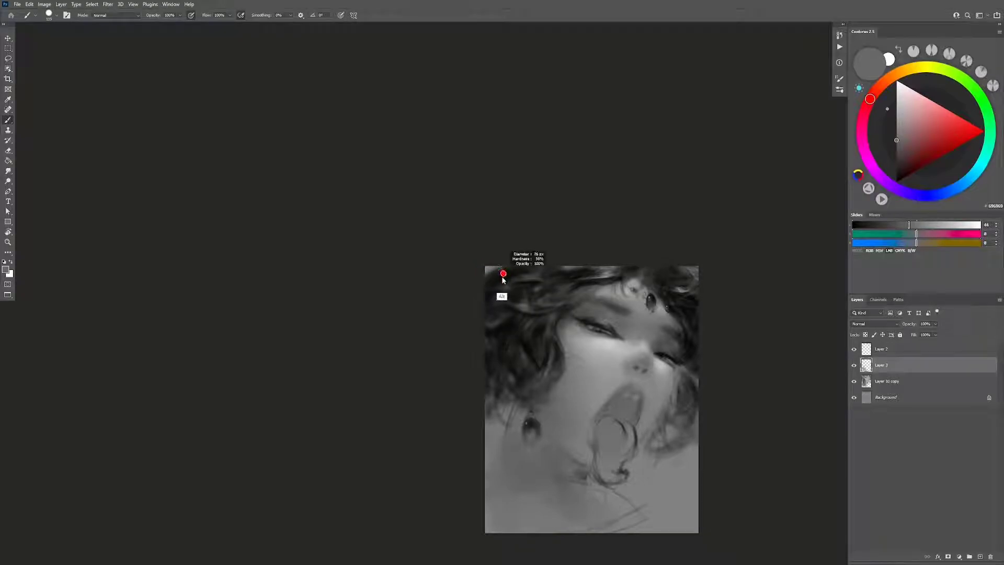
{"action": "key", "text": "bracketleft"}
{"action": "key", "text": "bracketleft"}
{"action": "left_click_drag", "start_coordinate": [500, 266], "coordinate": [485, 283]}
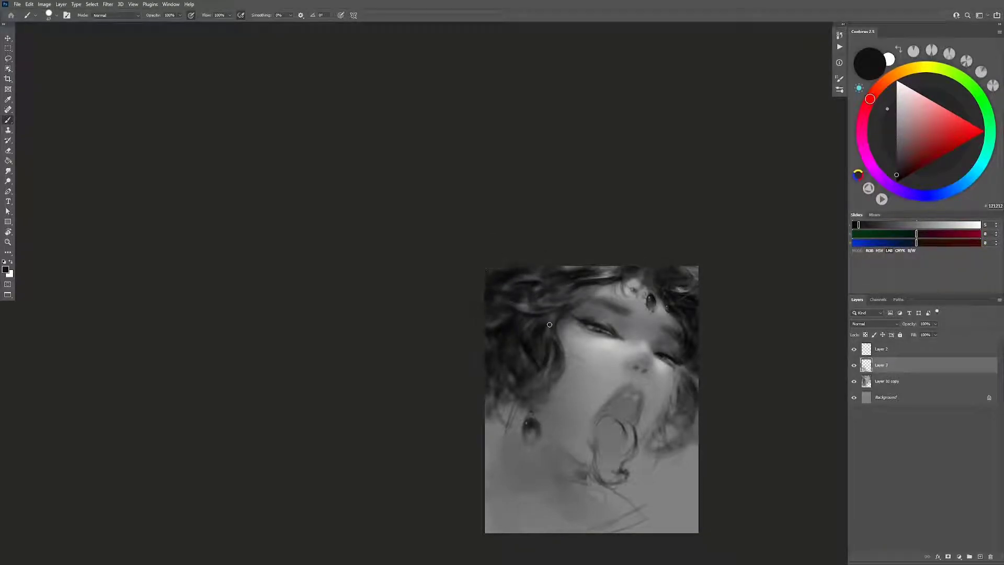
Step: Sample a dark hair grey, resize the brush, and mirror the painting horizontally again
{"action": "left_click", "coordinate": [514, 310], "text": "alt"}
{"action": "left_click_drag", "start_coordinate": [519, 312], "coordinate": [531, 340]}
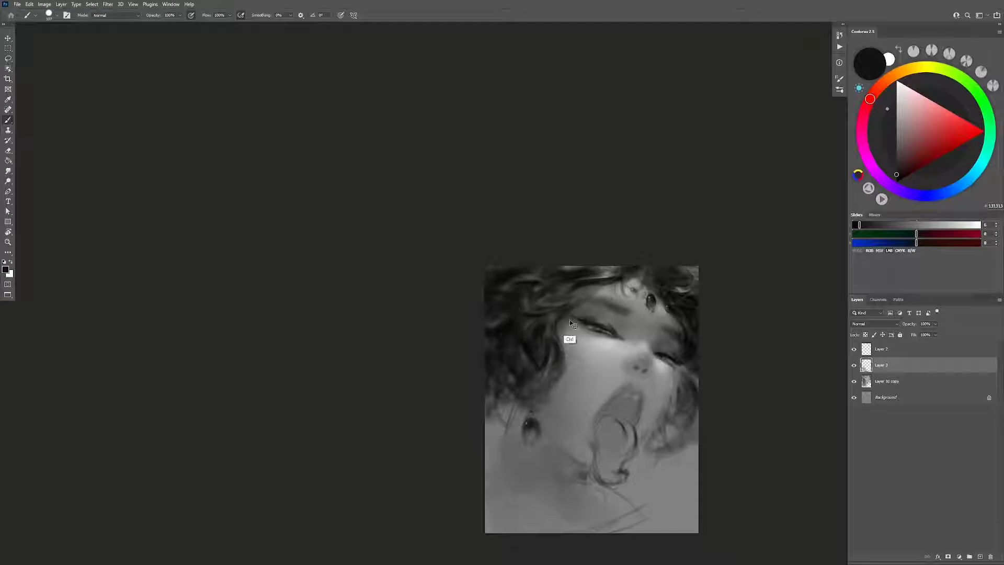
{"action": "right_click", "coordinate": [531, 341]}
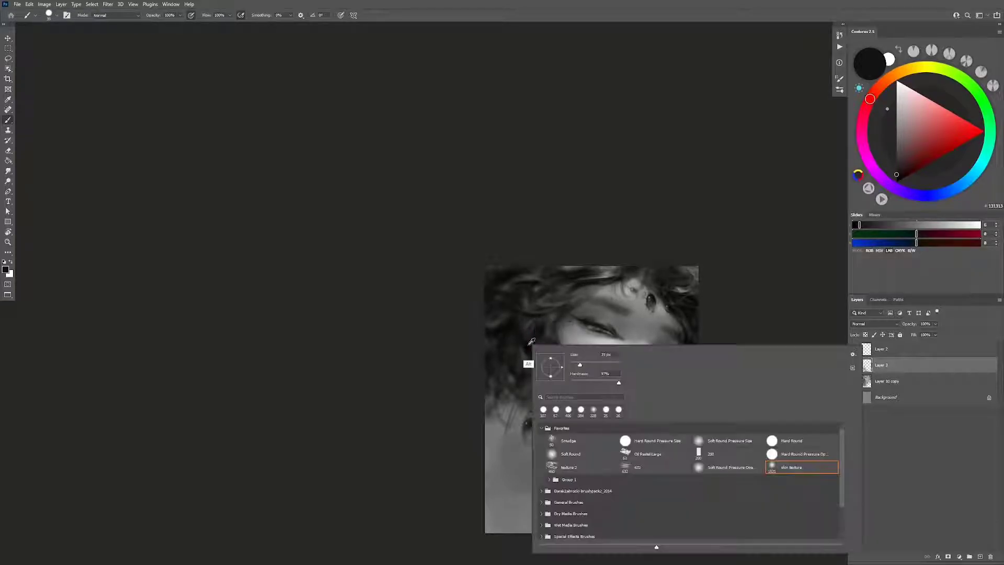
{"action": "left_click", "coordinate": [518, 346]}
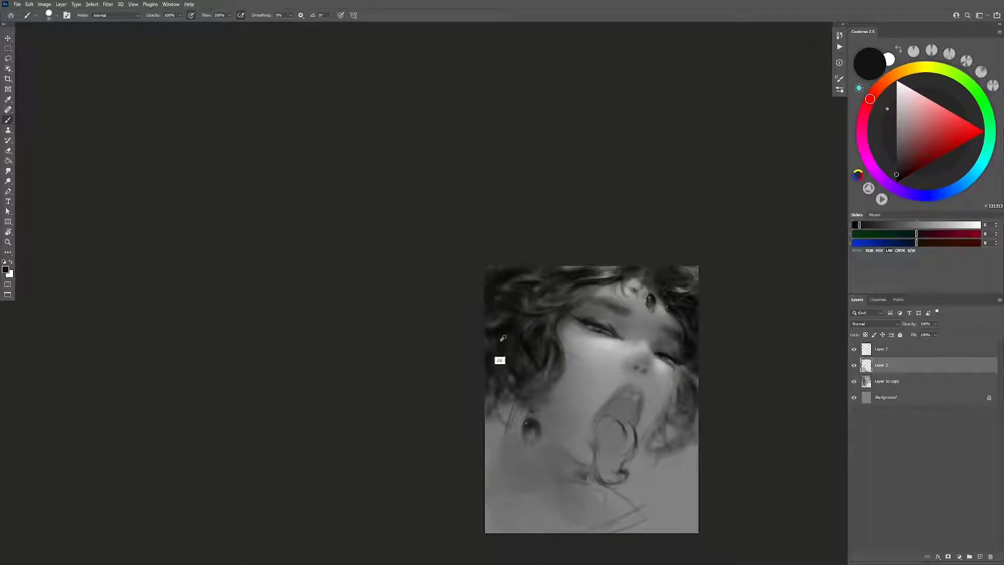
{"action": "left_click_drag", "start_coordinate": [503, 338], "coordinate": [518, 339]}
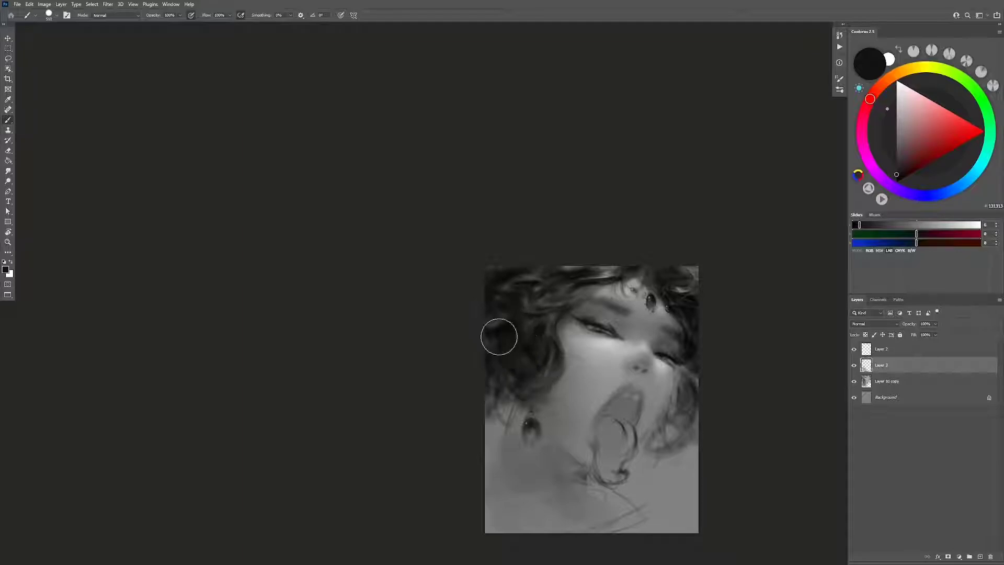
{"action": "key", "text": "h"}
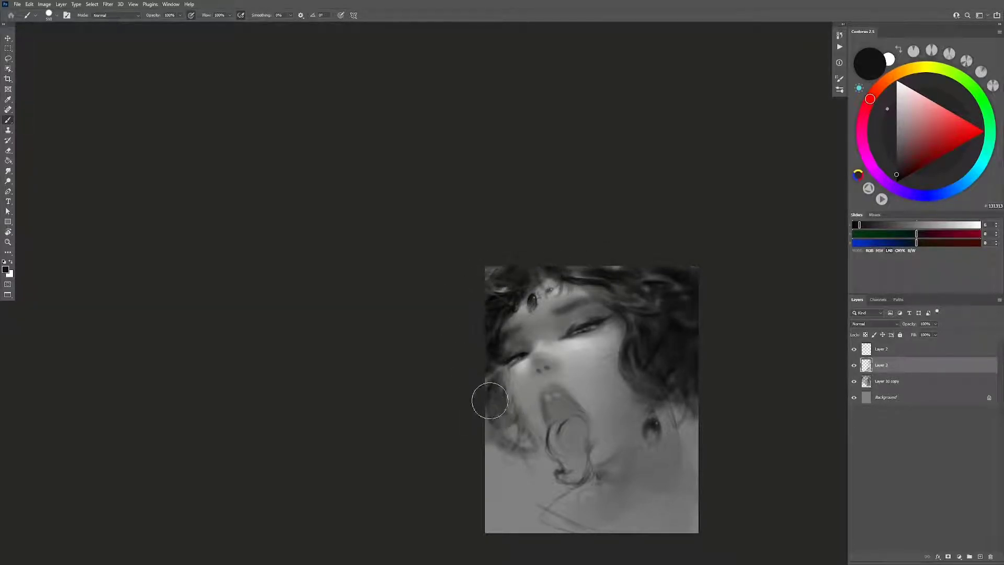
Step: Darken the lower-left jaw shadow and paint mid-grey over the dark line inside the mouth
{"action": "right_click", "coordinate": [505, 387], "text": "alt"}
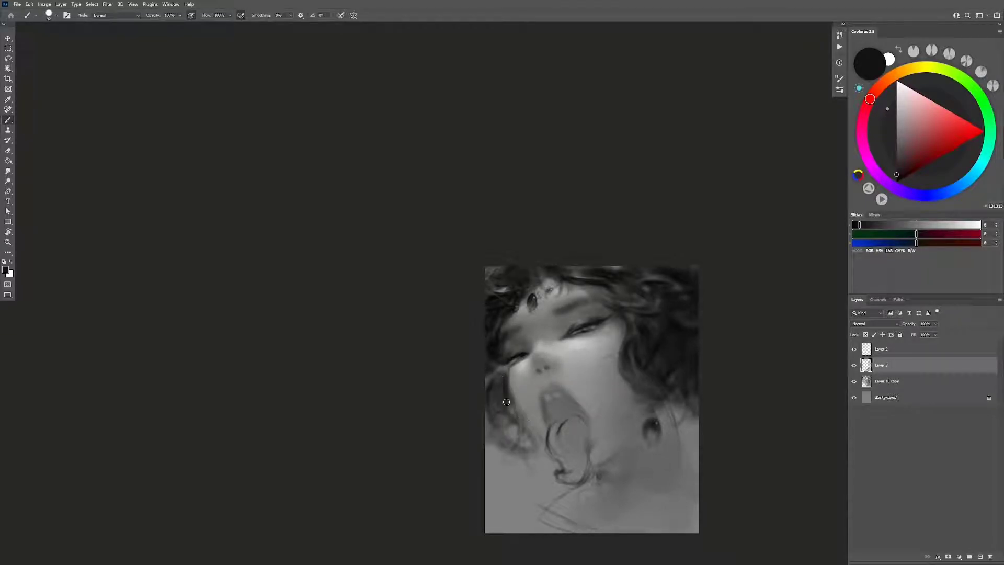
{"action": "left_click_drag", "start_coordinate": [524, 441], "coordinate": [528, 448]}
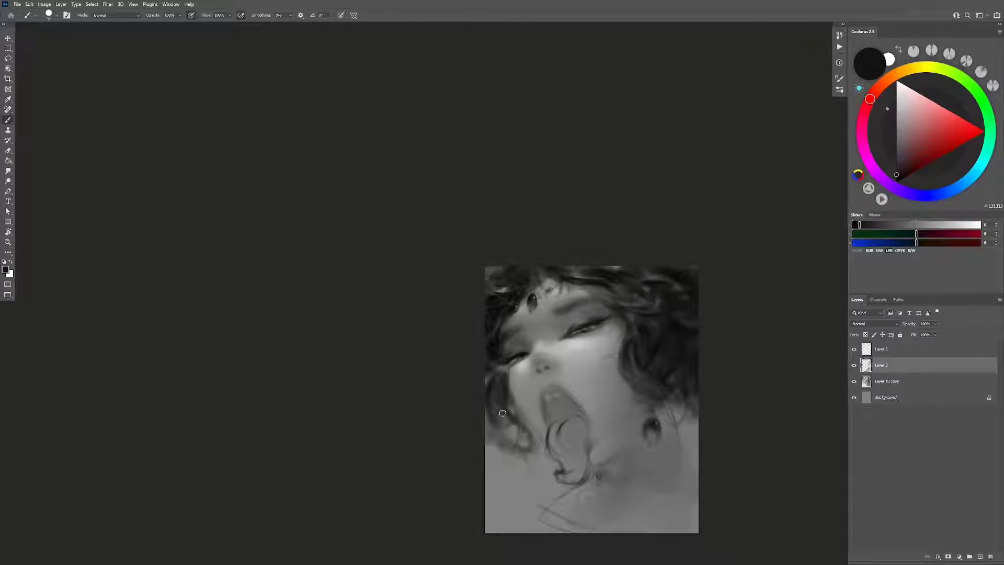
{"action": "right_click", "coordinate": [509, 408], "text": "alt"}
{"action": "right_click", "coordinate": [563, 429], "text": "alt"}
{"action": "left_click", "coordinate": [564, 451], "text": "alt"}
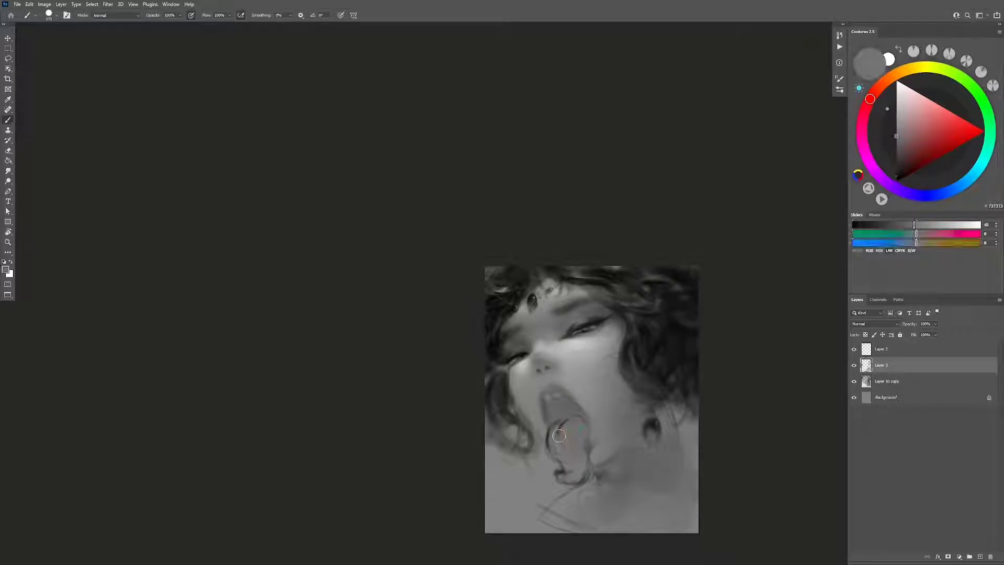
{"action": "left_click_drag", "start_coordinate": [564, 449], "coordinate": [569, 459]}
Step: Flip the painting back, add a new empty layer, and set a ~64 px black brush
{"action": "key", "text": "h"}
{"action": "key", "text": "ctrl+shift+alt+n"}
{"action": "right_click", "coordinate": [634, 426], "text": "alt"}
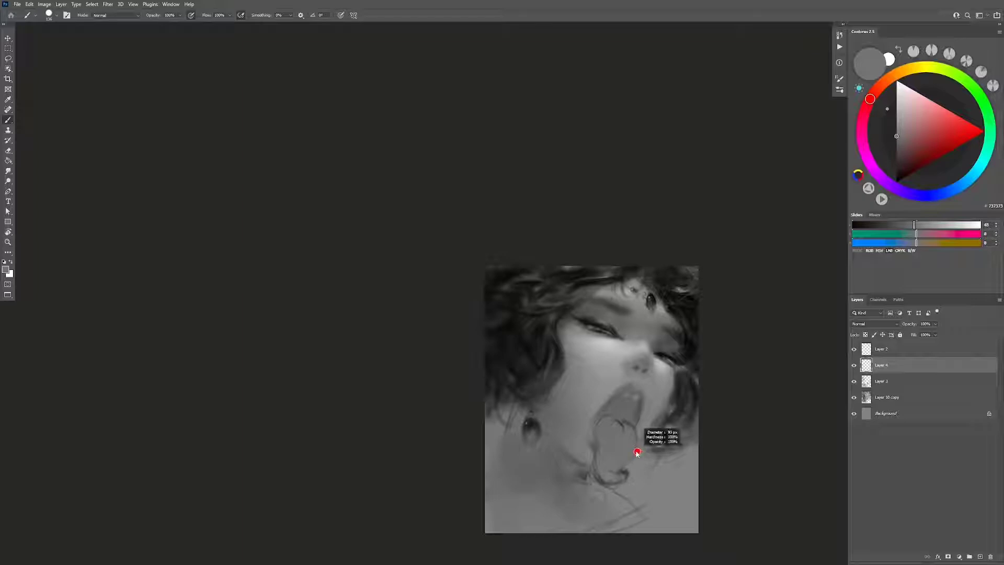
{"action": "key", "text": "e"}
{"action": "key", "text": "b"}
{"action": "right_click", "coordinate": [637, 454], "text": "alt"}
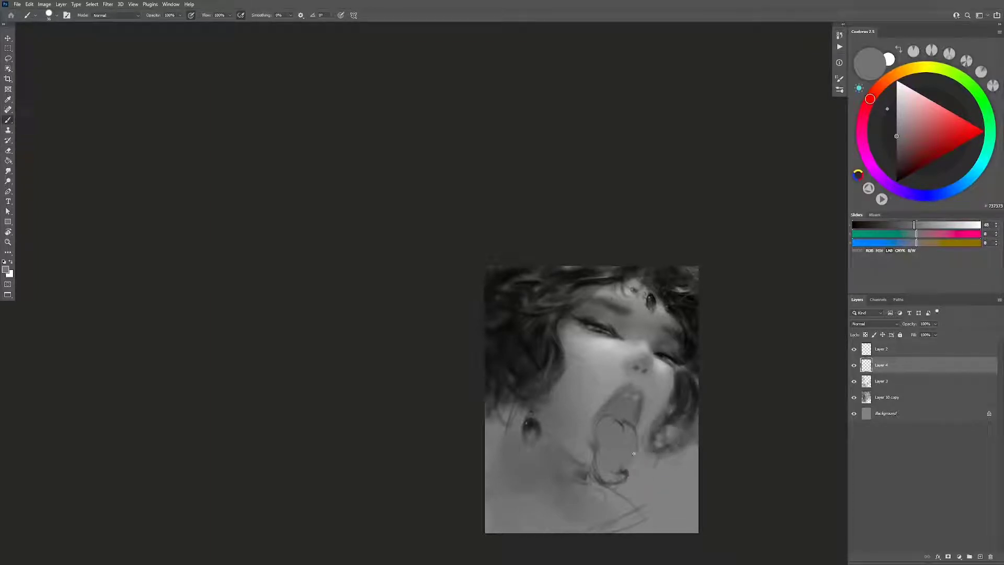
{"action": "key", "text": "d"}
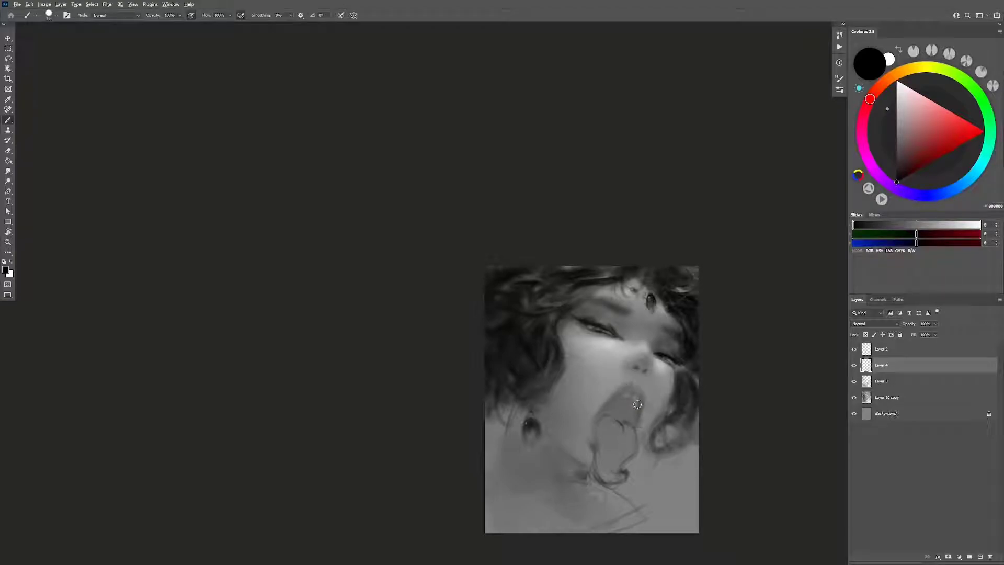
Step: Zoom into the mouth and sample grey from the mouth area
{"action": "scroll", "coordinate": [636, 402], "scroll_direction": "up", "scroll_amount": 5}
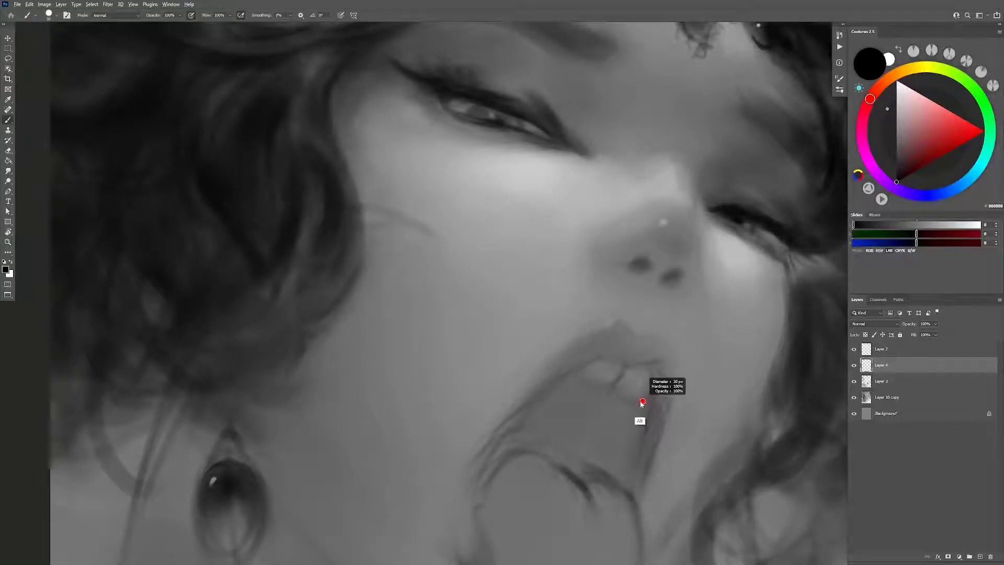
{"action": "left_click", "coordinate": [642, 400], "text": "alt"}
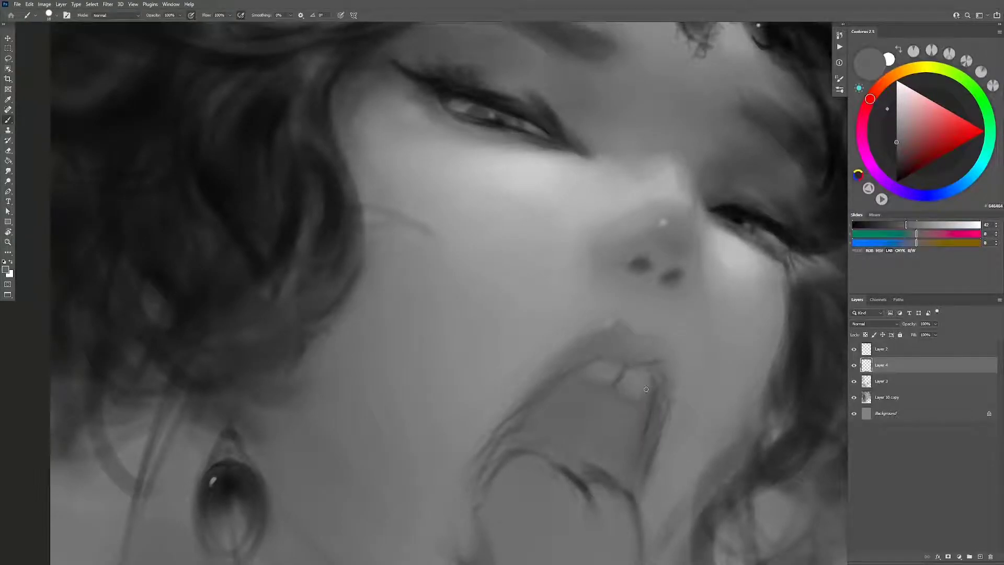
{"action": "key", "text": "d"}
{"action": "key", "text": "z"}
{"action": "scroll", "coordinate": [643, 411], "scroll_direction": "down", "scroll_amount": 10}
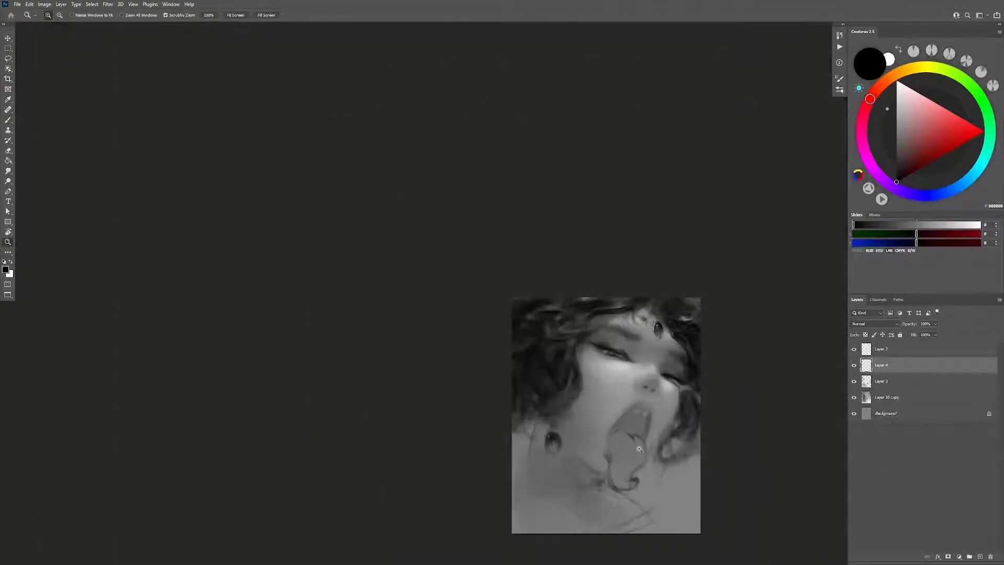
{"action": "scroll", "coordinate": [648, 426], "scroll_direction": "up", "scroll_amount": 10}
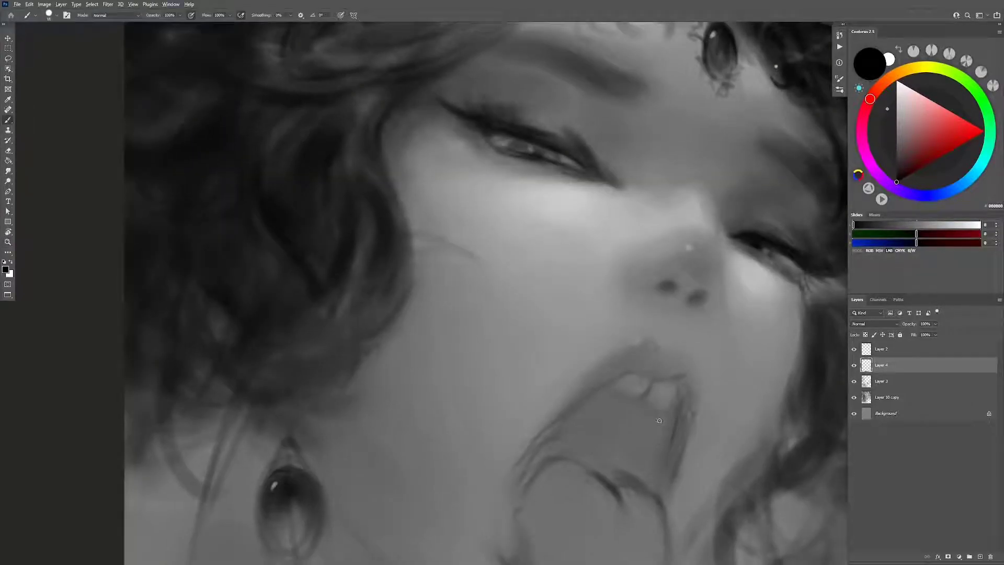
Step: Sample greys around the teeth and paint light-grey upper-teeth highlights with a small brush
{"action": "left_click", "coordinate": [659, 420], "text": "alt"}
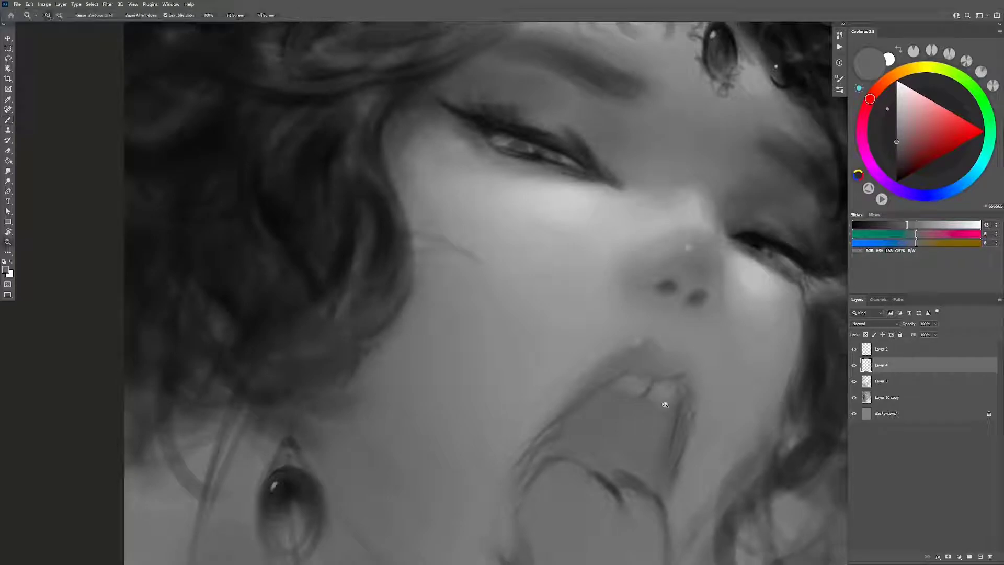
{"action": "key", "text": "d"}
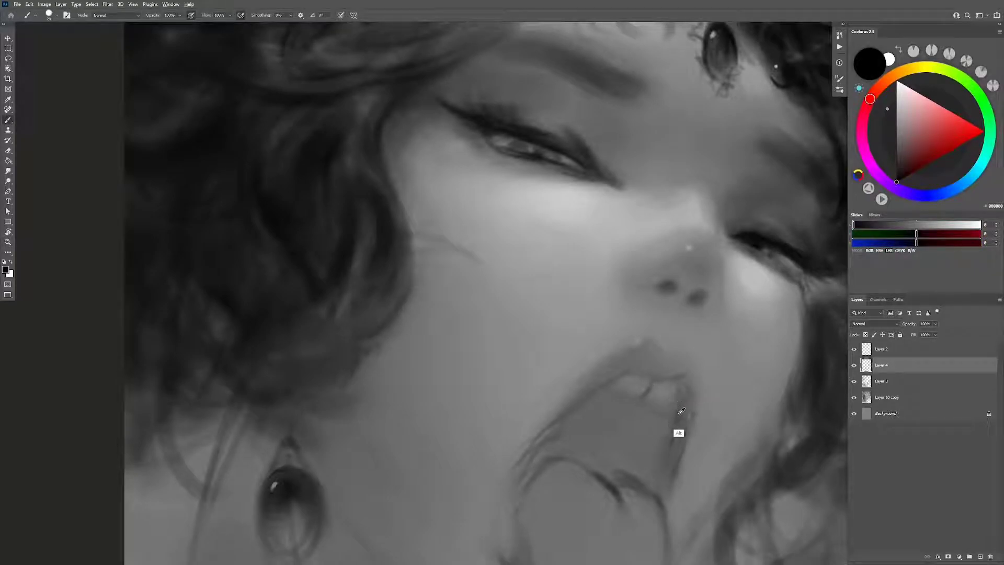
{"action": "left_click", "coordinate": [674, 413], "text": "alt"}
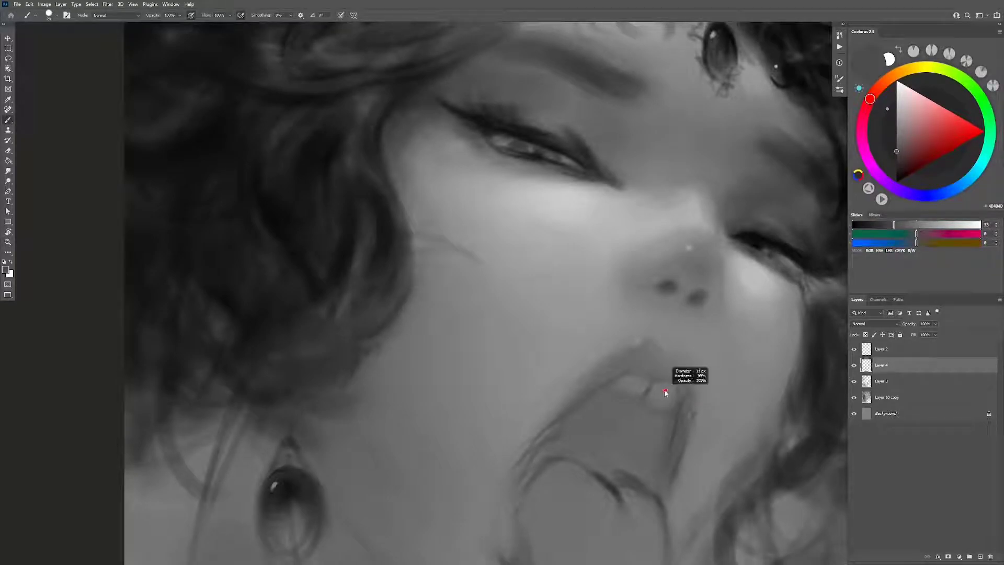
{"action": "key", "text": "["}
{"action": "left_click", "coordinate": [753, 293], "text": "alt"}
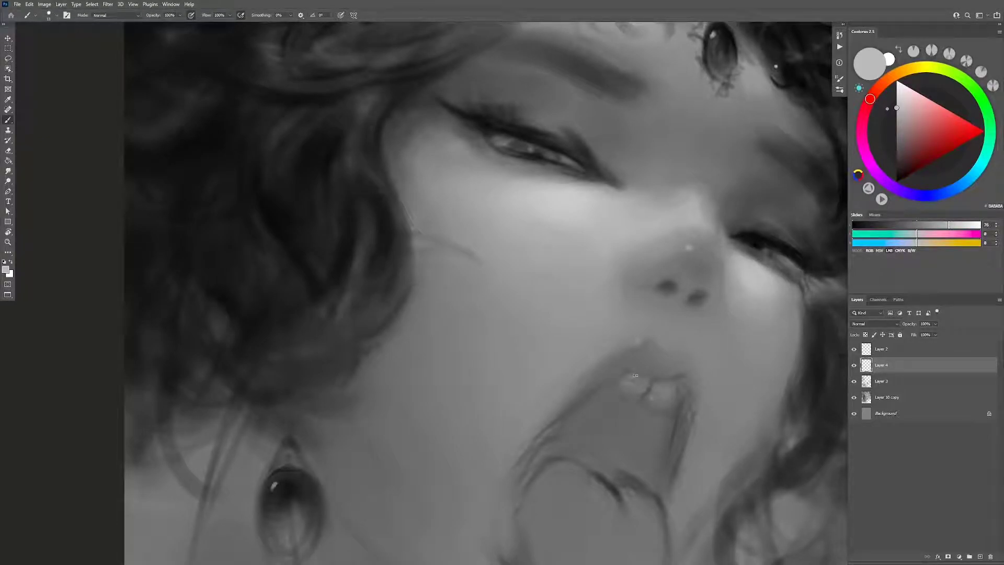
{"action": "key", "text": "z"}
{"action": "left_click_drag", "start_coordinate": [644, 426], "coordinate": [621, 456]}
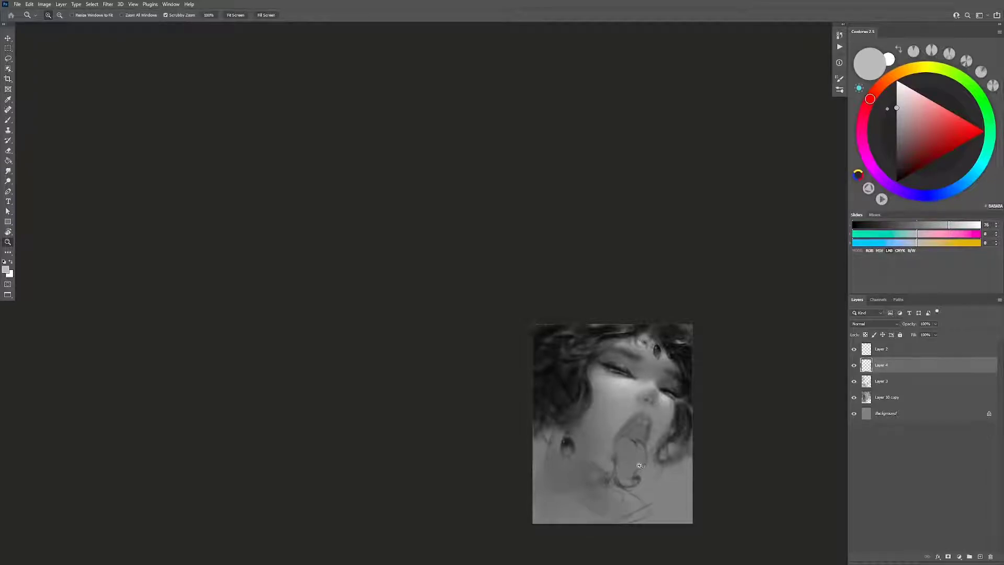
{"action": "left_click_drag", "start_coordinate": [637, 459], "coordinate": [612, 325]}
Step: Add a new layer above Layer 4, mirror the canvas, and sample cheek greys with a ~131 px brush
{"action": "key", "text": "b"}
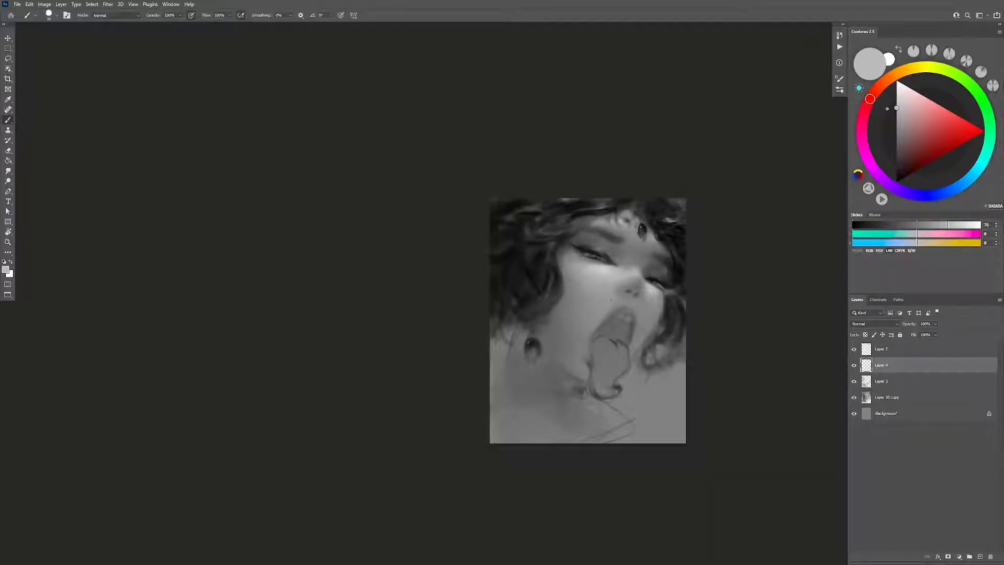
{"action": "left_click", "coordinate": [596, 361], "text": "alt"}
{"action": "key", "text": "ctrl+shift+alt+n"}
{"action": "key", "text": "h"}
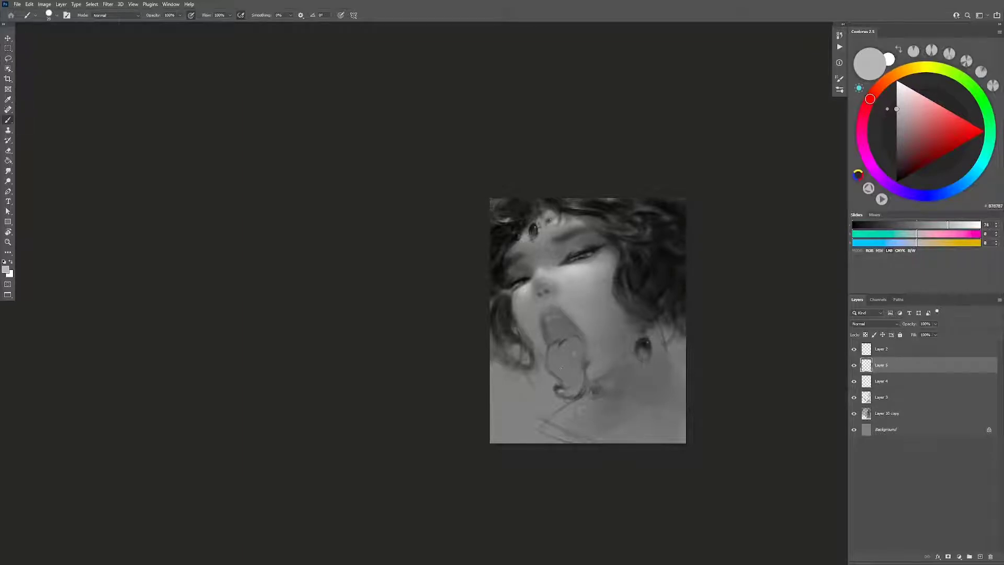
{"action": "key", "text": "d"}
{"action": "left_click_drag", "start_coordinate": [560, 361], "coordinate": [532, 350]}
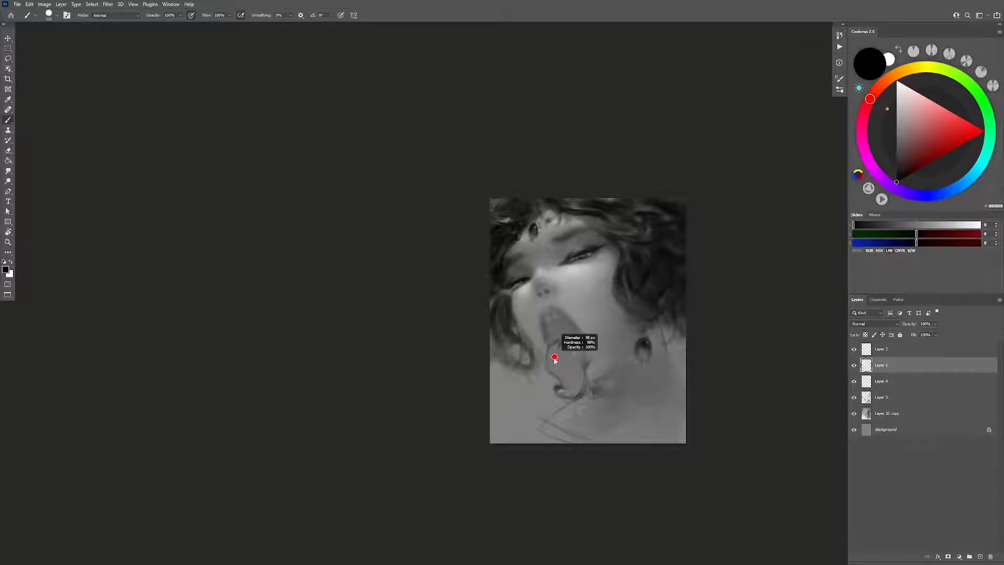
{"action": "left_click", "coordinate": [531, 341], "text": "alt"}
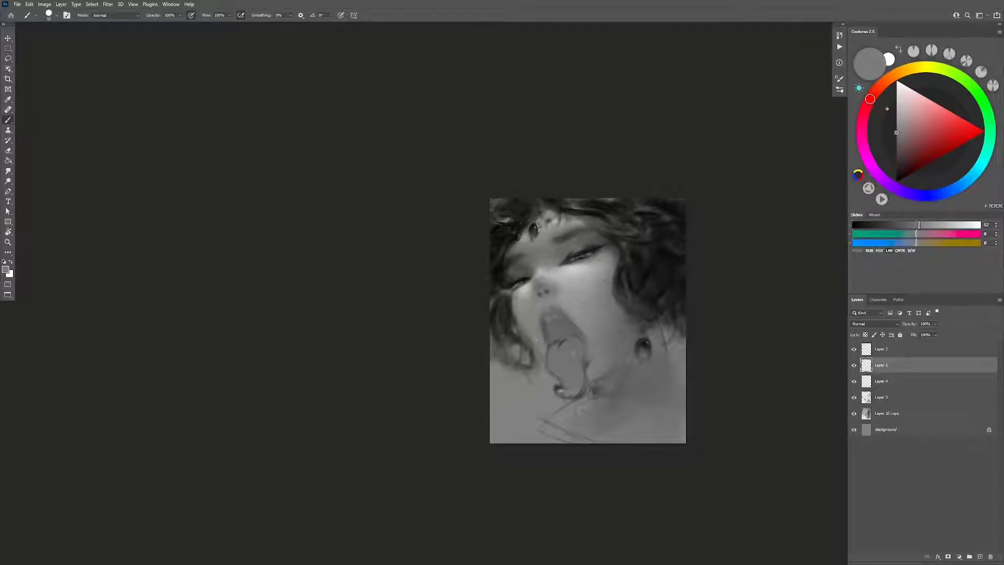
{"action": "left_click", "coordinate": [520, 328], "text": "alt"}
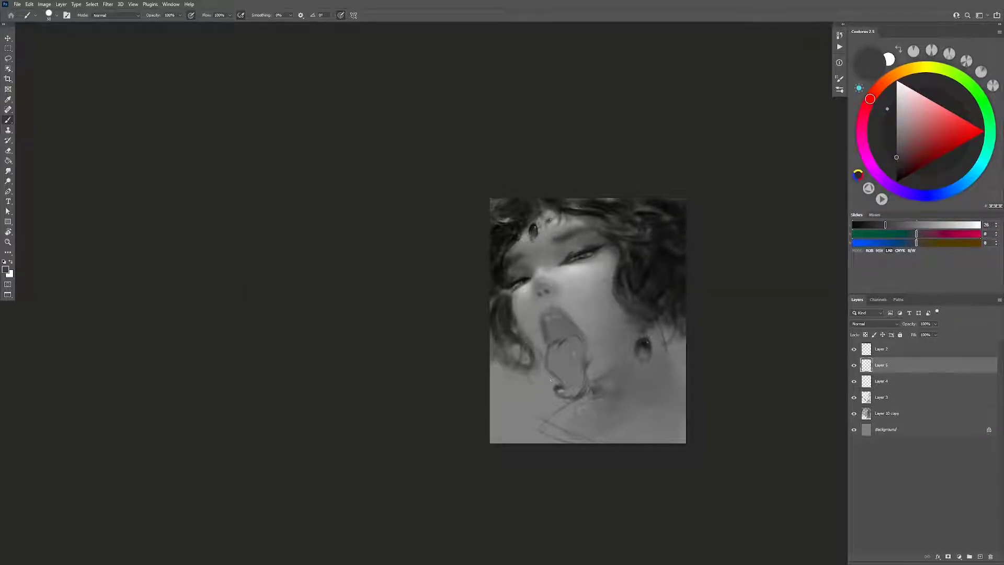
Step: Flip the painting back and shade the neck with greys sampled from the lower painting
{"action": "key", "text": "h"}
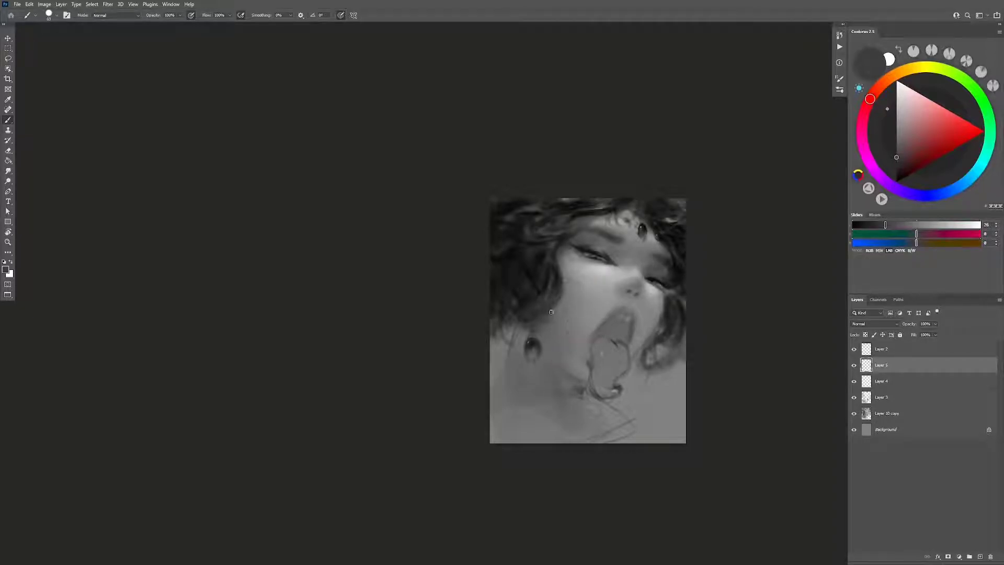
{"action": "left_click", "coordinate": [558, 290], "text": "alt"}
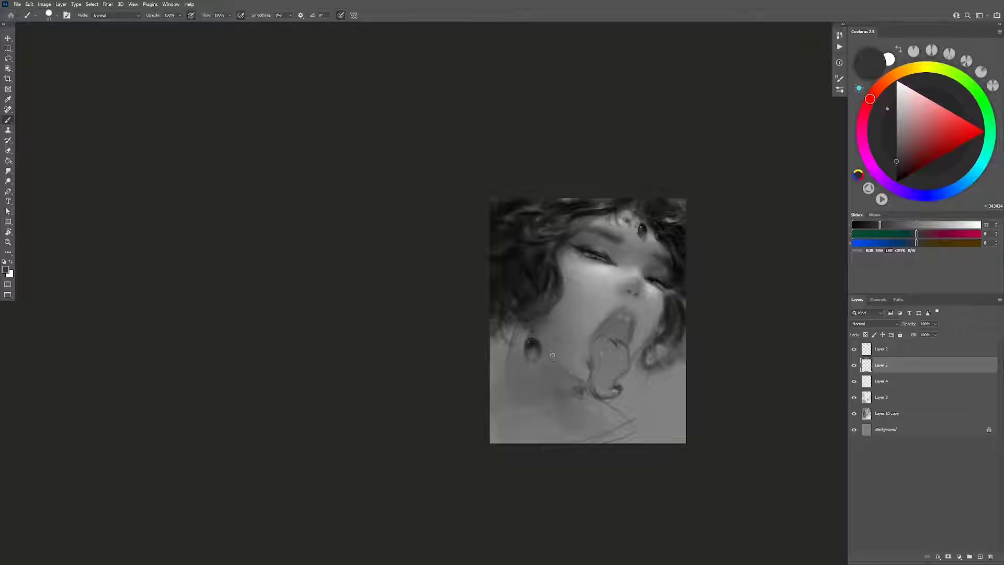
{"action": "left_click", "coordinate": [560, 362], "text": "alt"}
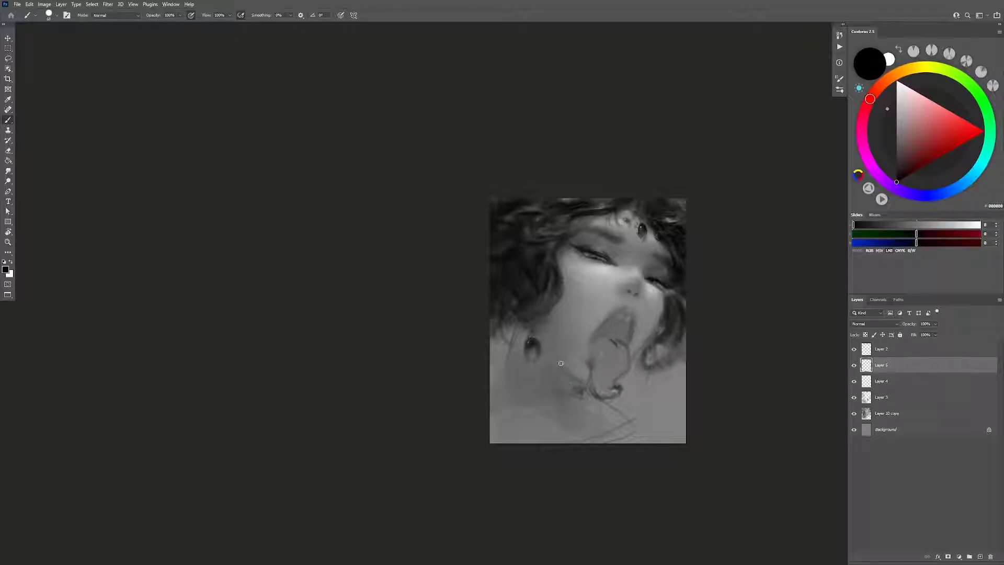
{"action": "left_click_drag", "start_coordinate": [561, 364], "coordinate": [548, 340]}
{"action": "left_click_drag", "start_coordinate": [572, 378], "coordinate": [494, 381]}
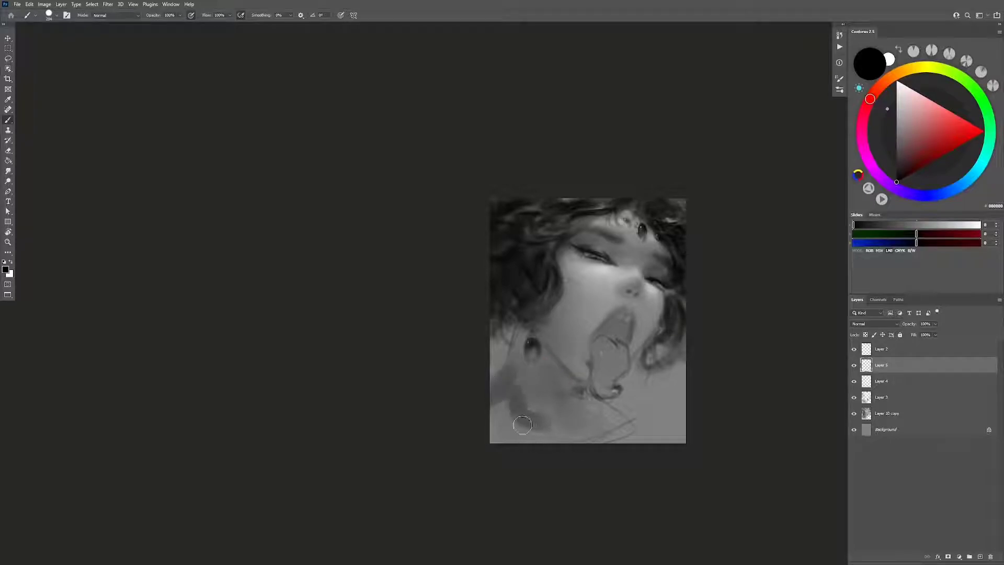
{"action": "left_click", "coordinate": [565, 380], "text": "alt"}
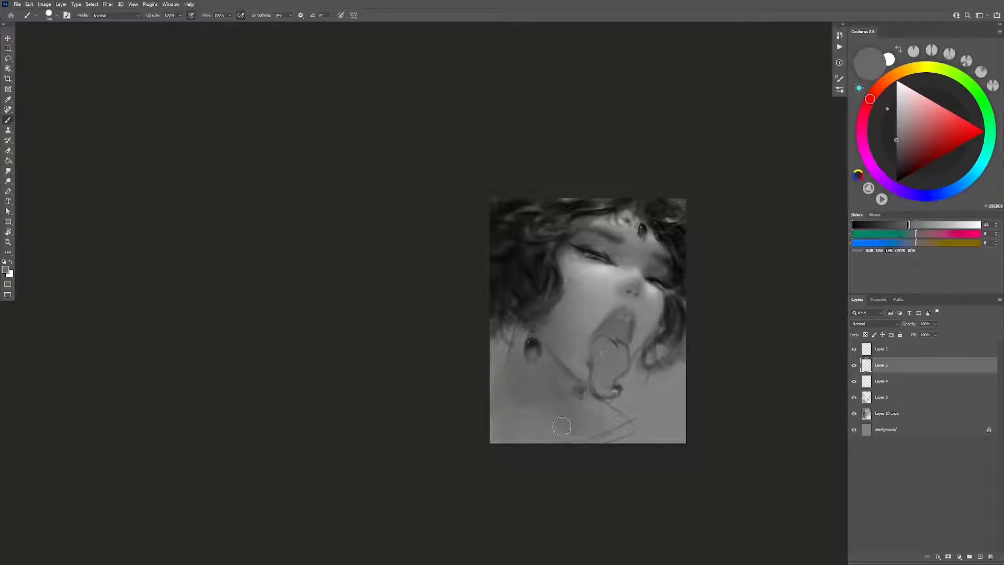
{"action": "left_click", "coordinate": [536, 429], "text": "alt"}
{"action": "left_click", "coordinate": [516, 384], "text": "alt"}
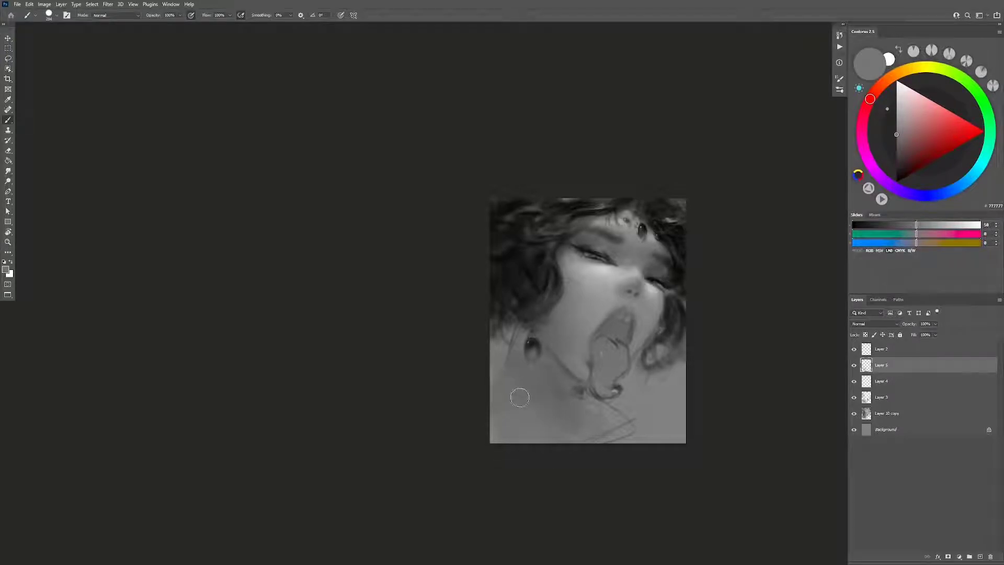
Step: Add Layer 6 and draw a thin black stroke beside the ear and earring
{"action": "key", "text": "ctrl+shift+alt+n"}
{"action": "key", "text": "d"}
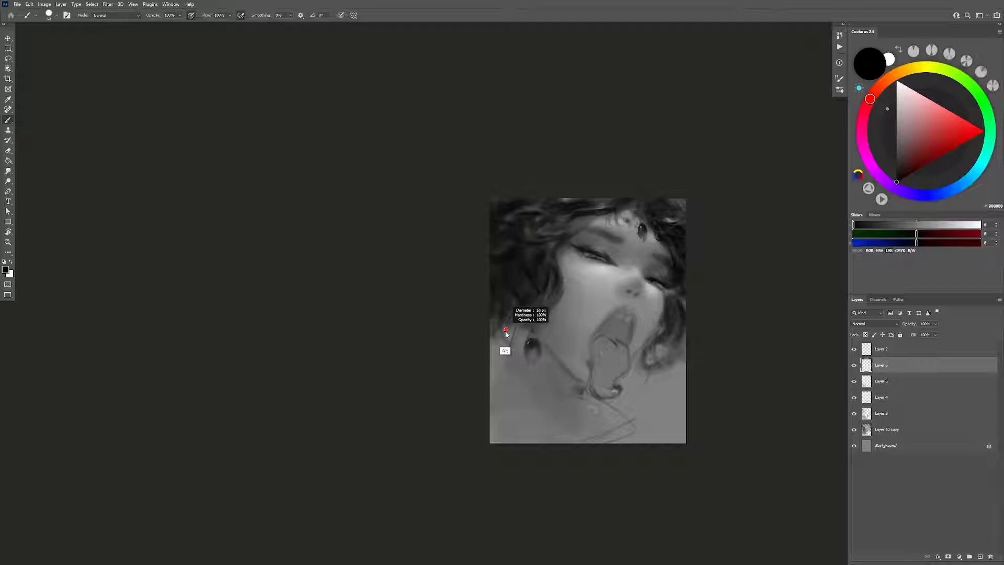
{"action": "left_click_drag", "start_coordinate": [512, 353], "coordinate": [517, 320]}
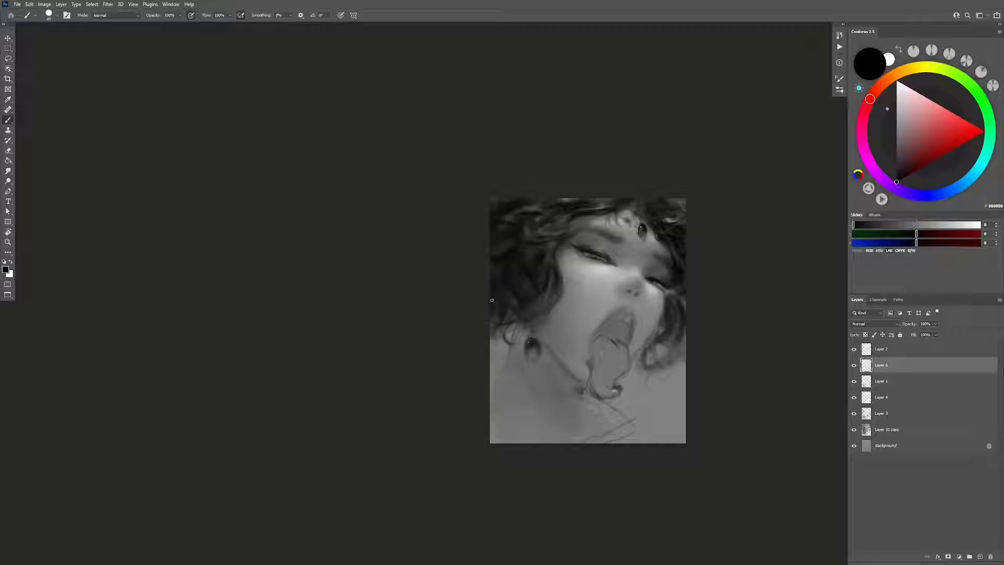
{"action": "left_click_drag", "start_coordinate": [508, 328], "coordinate": [511, 345]}
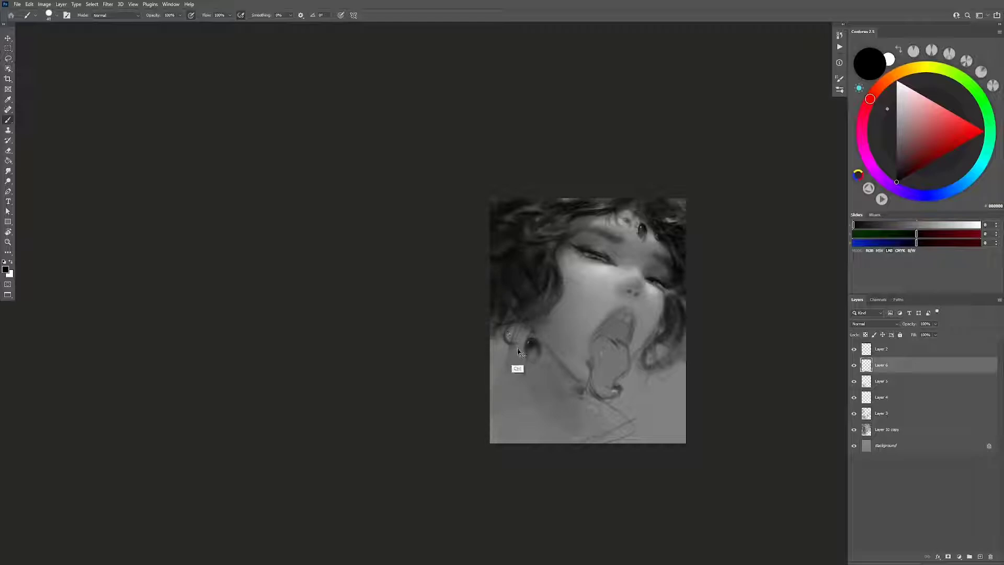
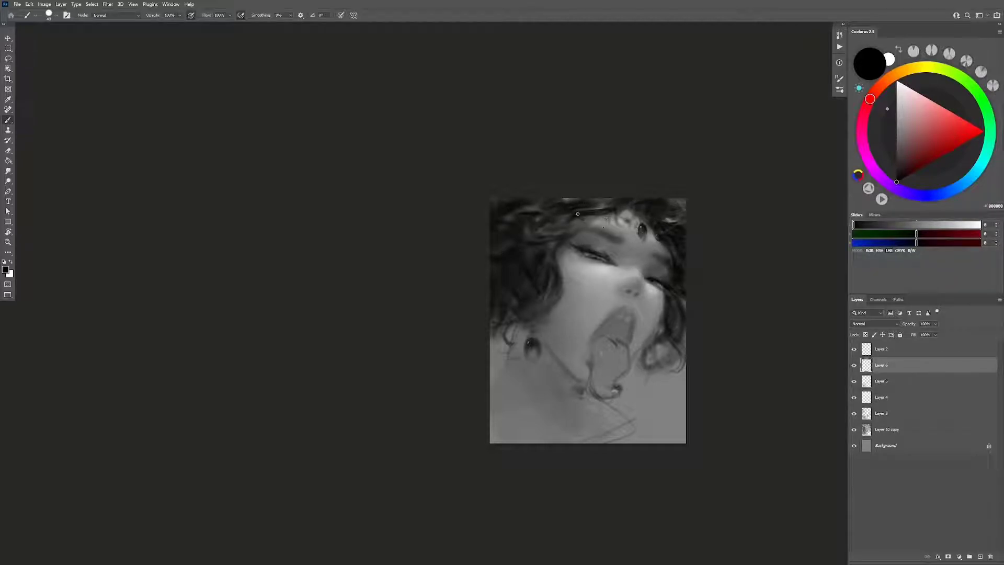
Step: With the canvas flipped, sample dark grey and paint darker hair strands at the left edge on a new layer
{"action": "key", "text": "bracketright"}
{"action": "key", "text": "bracketright"}
{"action": "key", "text": "bracketright"}
{"action": "key", "text": "ctrl+shift+h"}
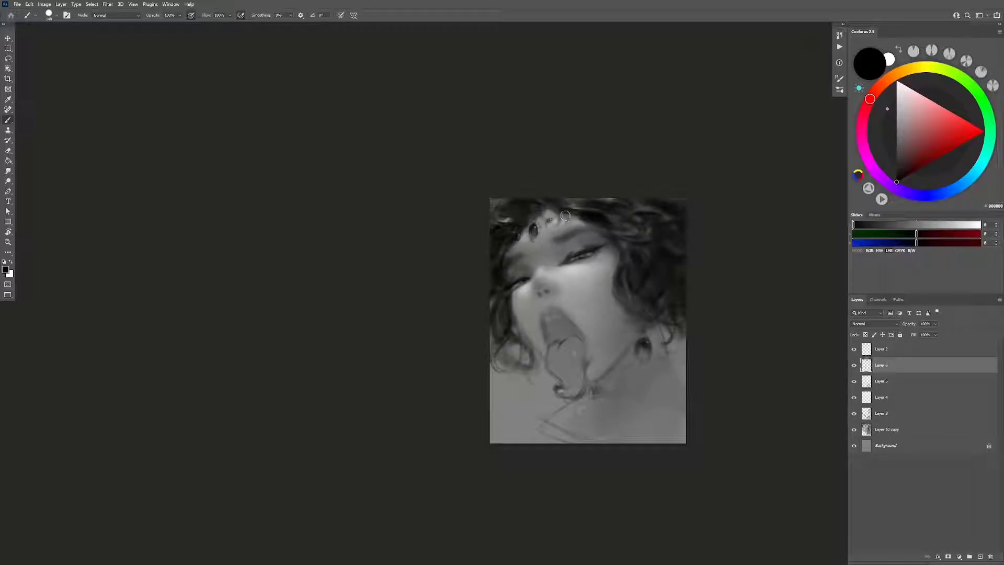
{"action": "key", "text": "alt"}
{"action": "key", "text": "alt"}
{"action": "left_click", "coordinate": [638, 229], "text": "alt"}
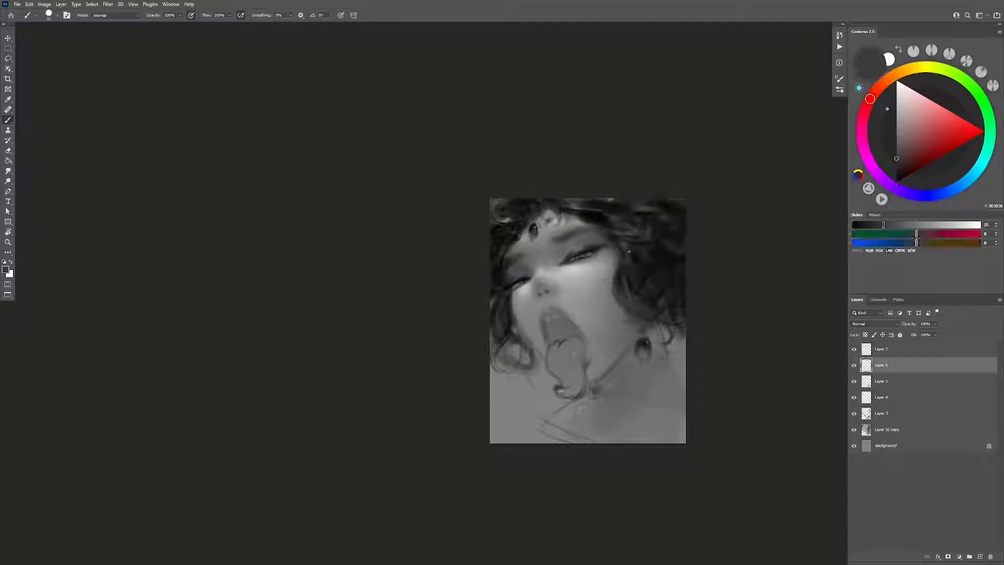
{"action": "key", "text": "ctrl+shift+alt+n"}
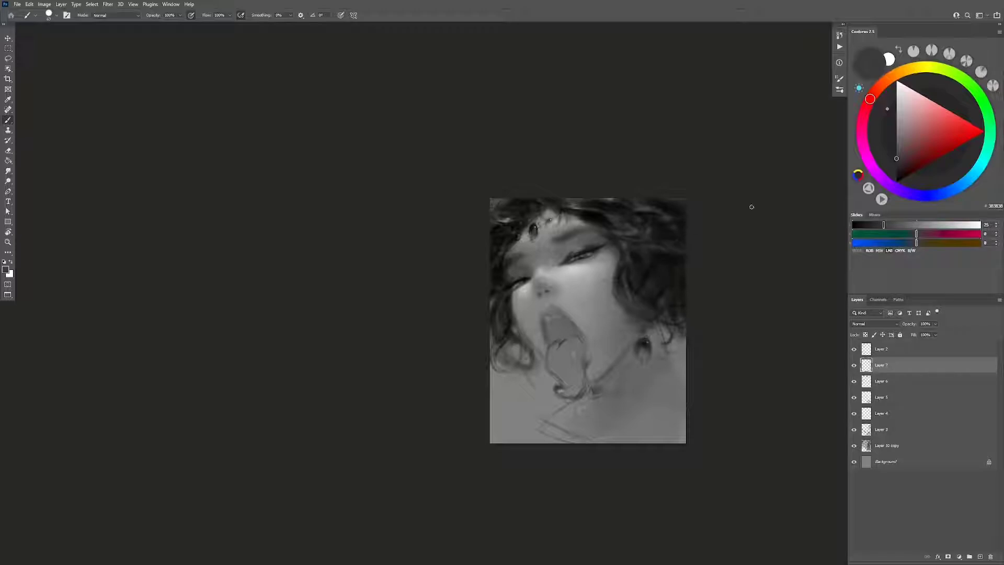
{"action": "left_click_drag", "start_coordinate": [675, 250], "coordinate": [669, 254]}
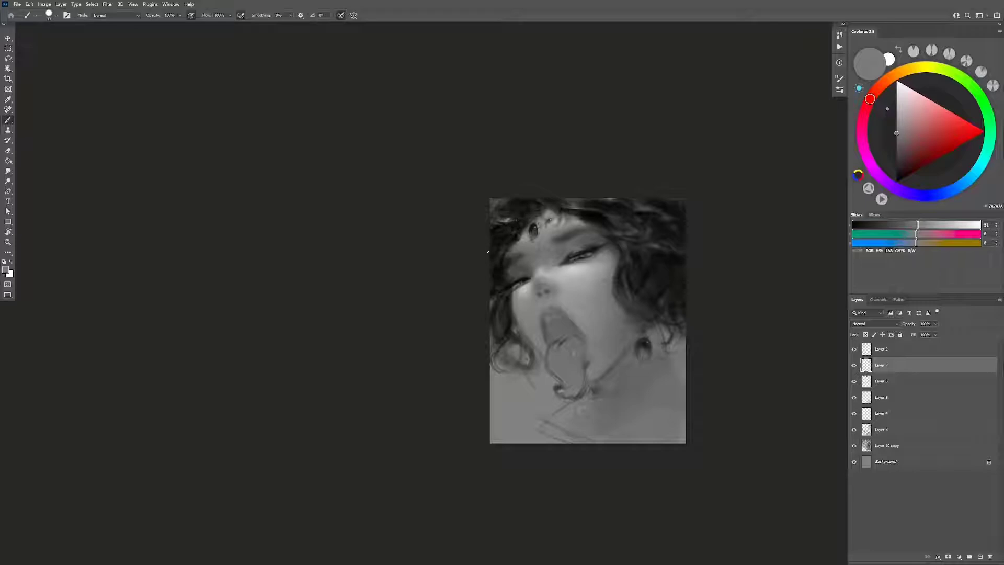
{"action": "left_click_drag", "start_coordinate": [506, 255], "coordinate": [491, 227]}
Step: Flip the canvas back and add Layer 8 with black paint and a 77 px brush
{"action": "key", "text": "h"}
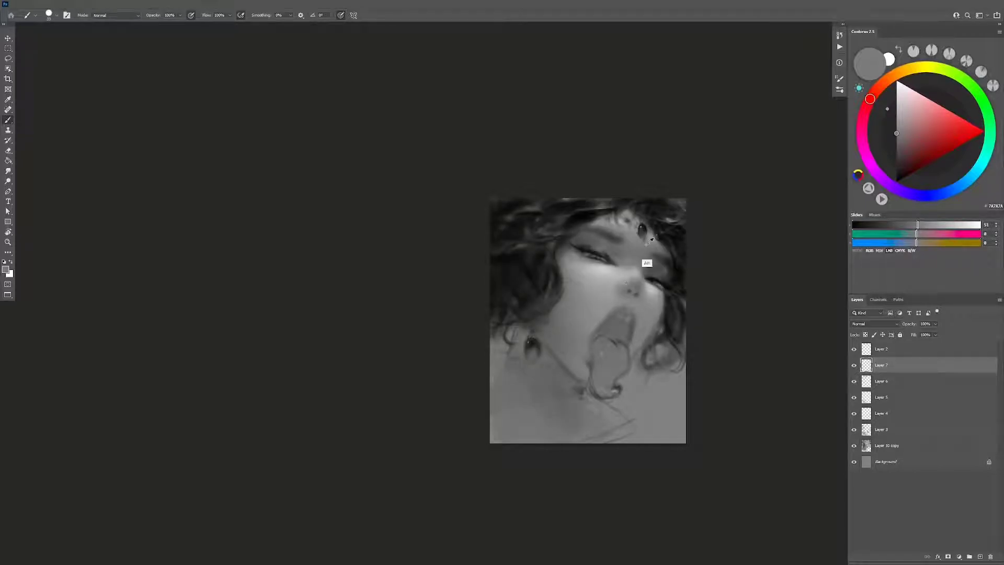
{"action": "key", "text": "ctrl+shift+alt+n"}
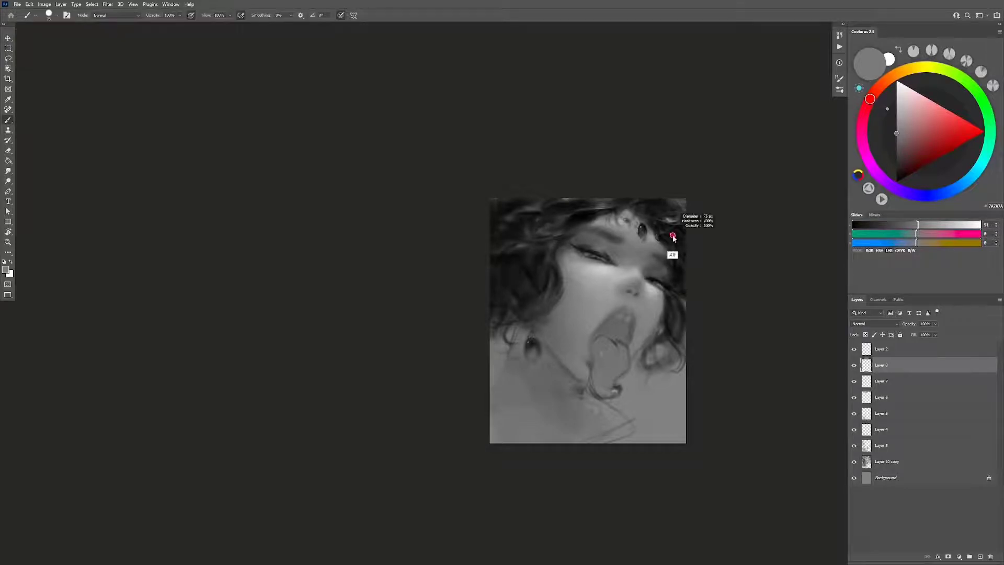
{"action": "key", "text": "d"}
{"action": "left_click_drag", "start_coordinate": [674, 238], "coordinate": [669, 275]}
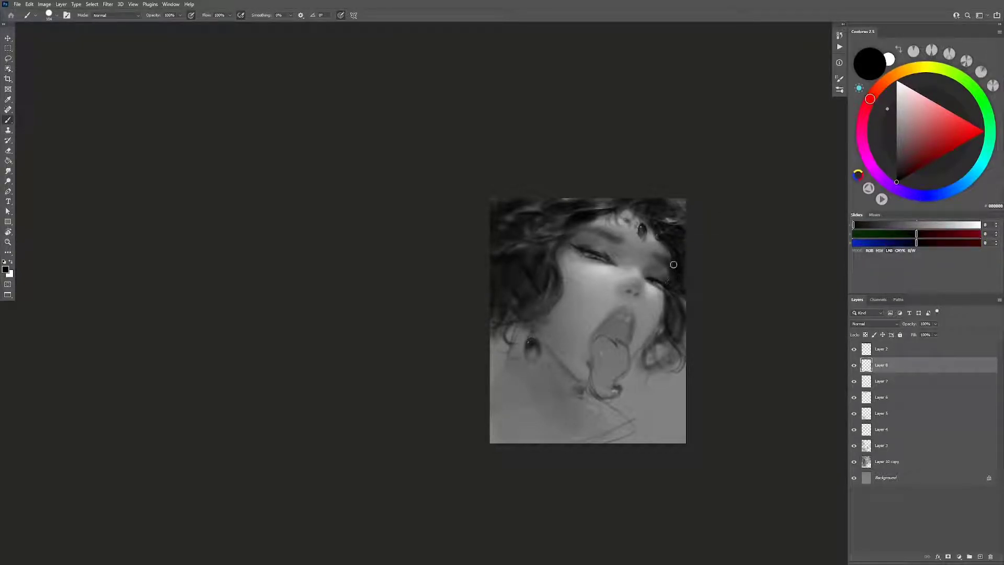
{"action": "left_click_drag", "start_coordinate": [671, 254], "coordinate": [667, 250]}
Step: Add Layer 9 above Layer 8 and sample a mid grey from around the mouth
{"action": "key", "text": "ctrl+shift+alt+n"}
{"action": "left_click_drag", "start_coordinate": [590, 255], "coordinate": [588, 251]}
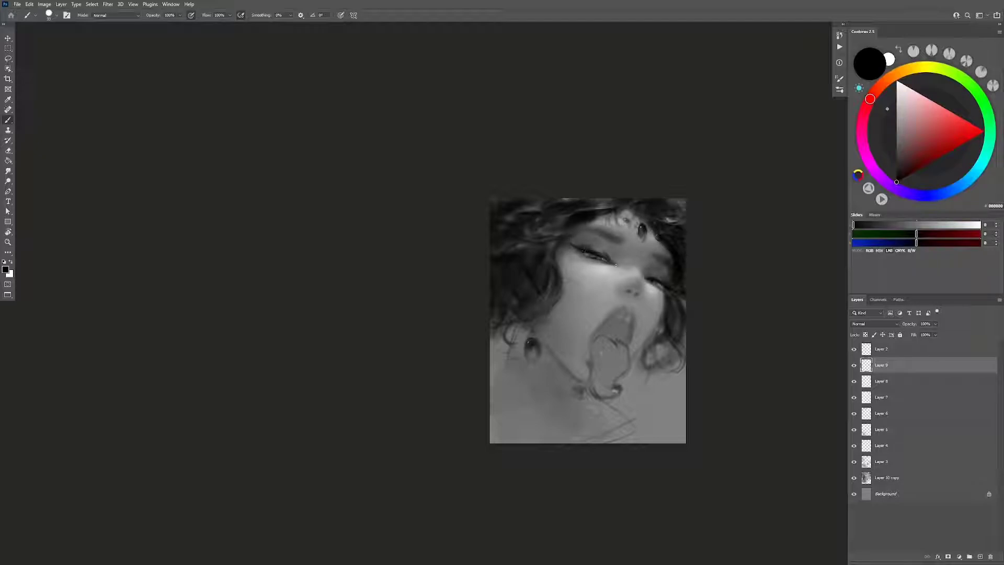
{"action": "mouse_move", "coordinate": [618, 329]}
{"action": "left_mouse_down"}
{"action": "mouse_move", "coordinate": [593, 347]}
{"action": "mouse_move", "coordinate": [592, 361]}
{"action": "left_mouse_up"}
{"action": "left_click", "coordinate": [618, 370], "text": "alt"}
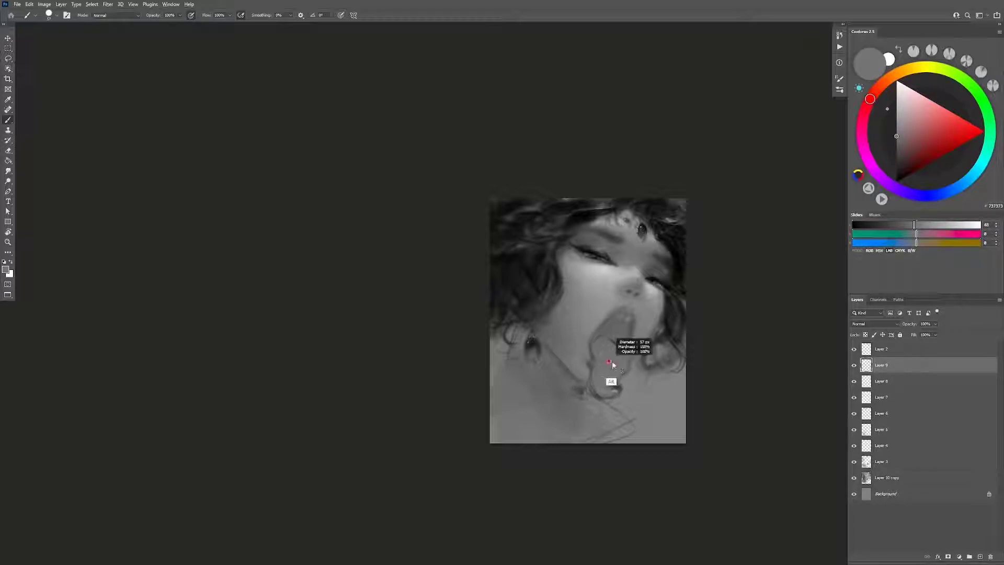
{"action": "key", "text": "d"}
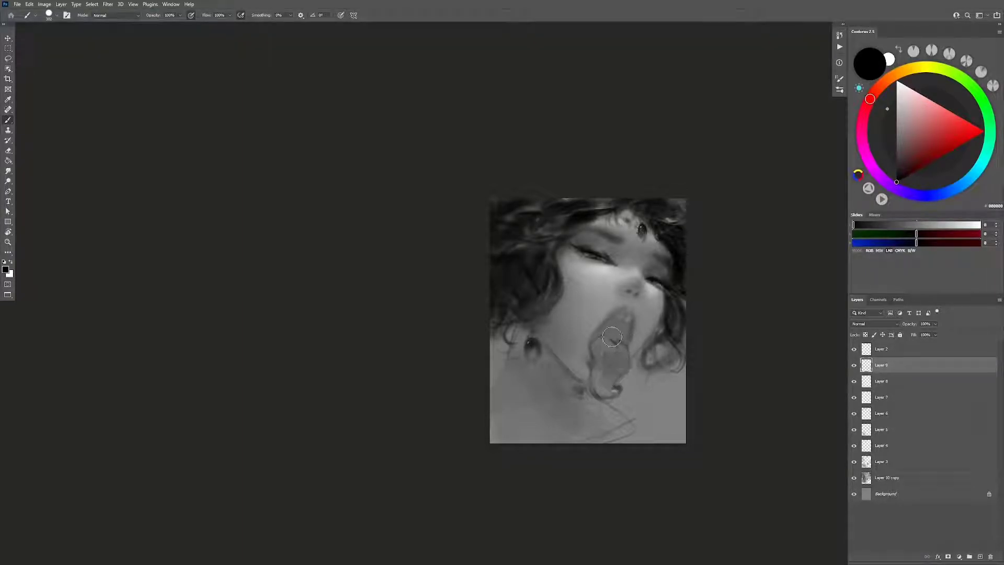
Step: Paint grey strokes on the tongue and mouth, flipping the canvas to compare
{"action": "key", "text": "h"}
{"action": "left_click_drag", "start_coordinate": [579, 356], "coordinate": [569, 365]}
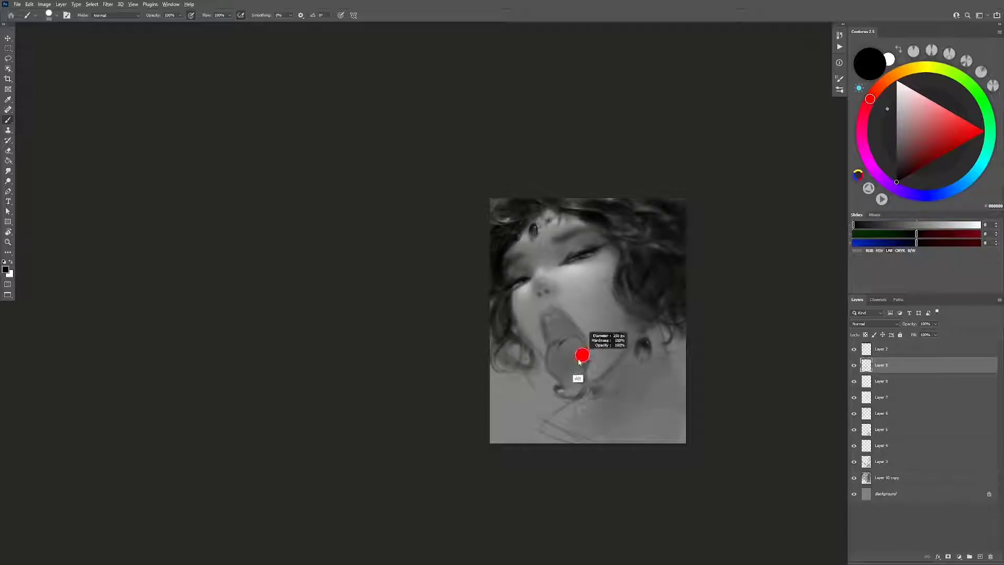
{"action": "key", "text": "h"}
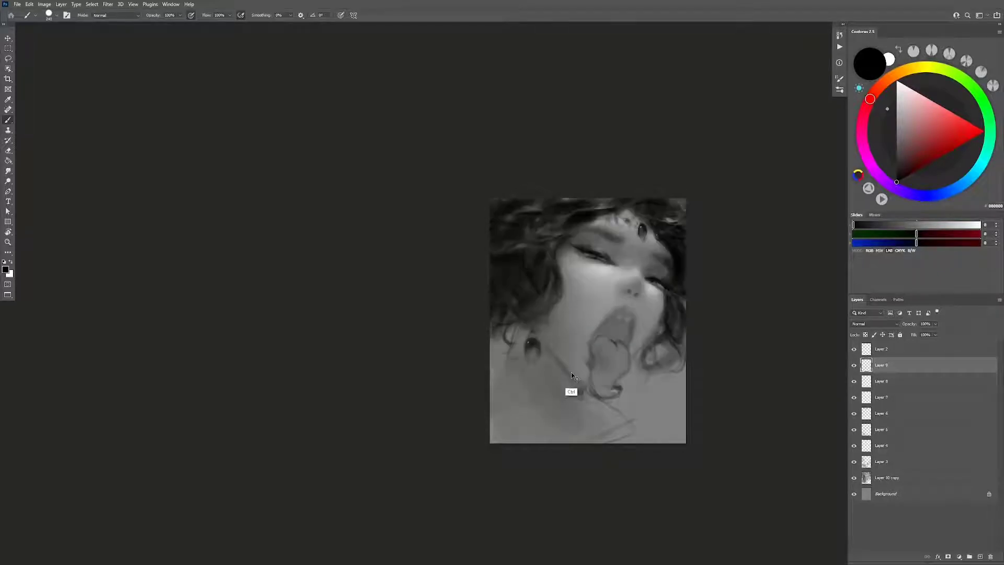
{"action": "key", "text": "h"}
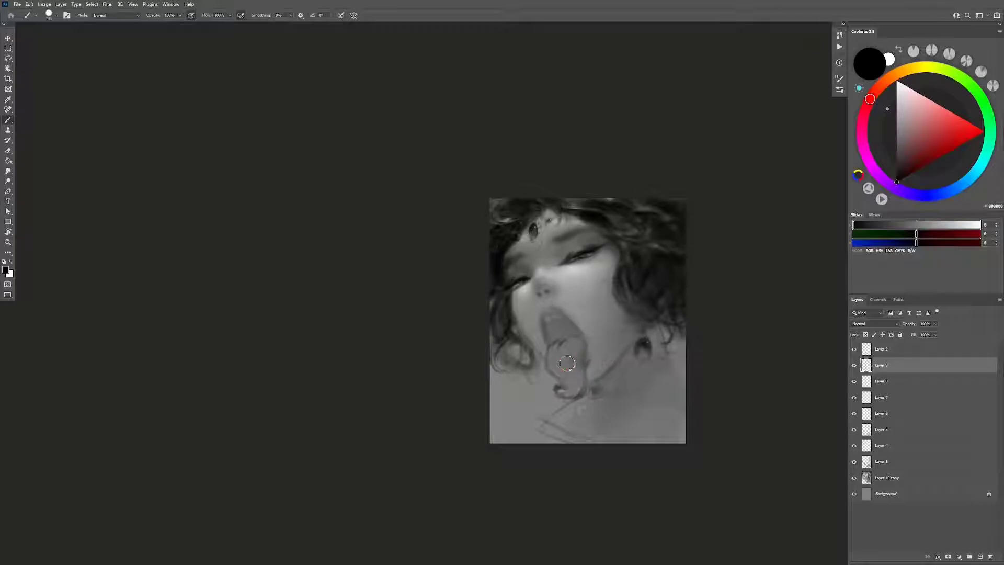
{"action": "mouse_move", "coordinate": [568, 367]}
{"action": "left_mouse_down"}
{"action": "mouse_move", "coordinate": [554, 373]}
{"action": "mouse_move", "coordinate": [577, 376]}
{"action": "mouse_move", "coordinate": [565, 377]}
{"action": "mouse_move", "coordinate": [571, 403]}
{"action": "mouse_move", "coordinate": [554, 373]}
{"action": "mouse_move", "coordinate": [573, 363]}
{"action": "mouse_move", "coordinate": [578, 327]}
{"action": "left_mouse_up"}
Step: Sample dark and lighter greys, paint a soft stroke left of the mouth, then pick near-black
{"action": "left_click", "coordinate": [535, 325], "text": "alt"}
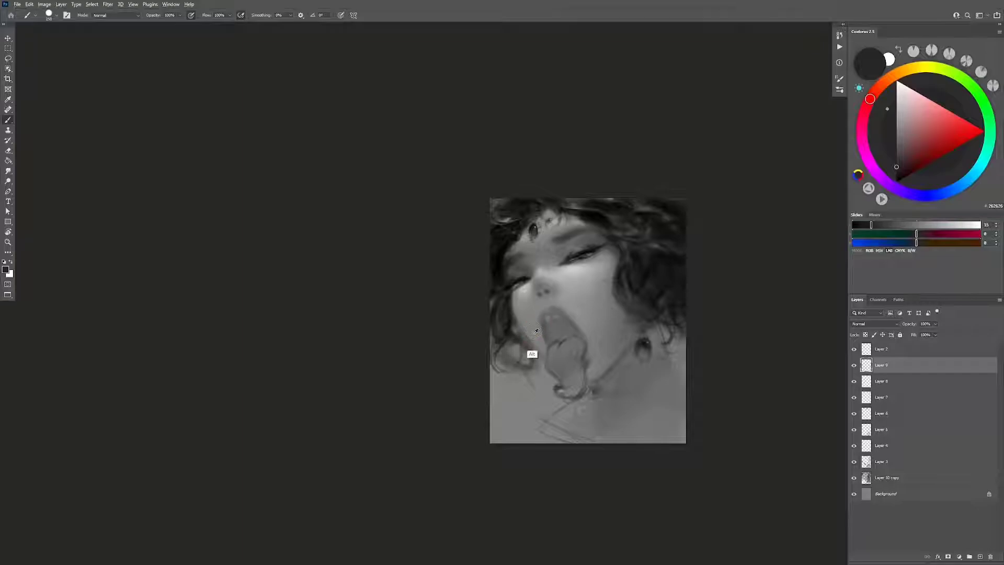
{"action": "left_click", "coordinate": [530, 352], "text": "alt"}
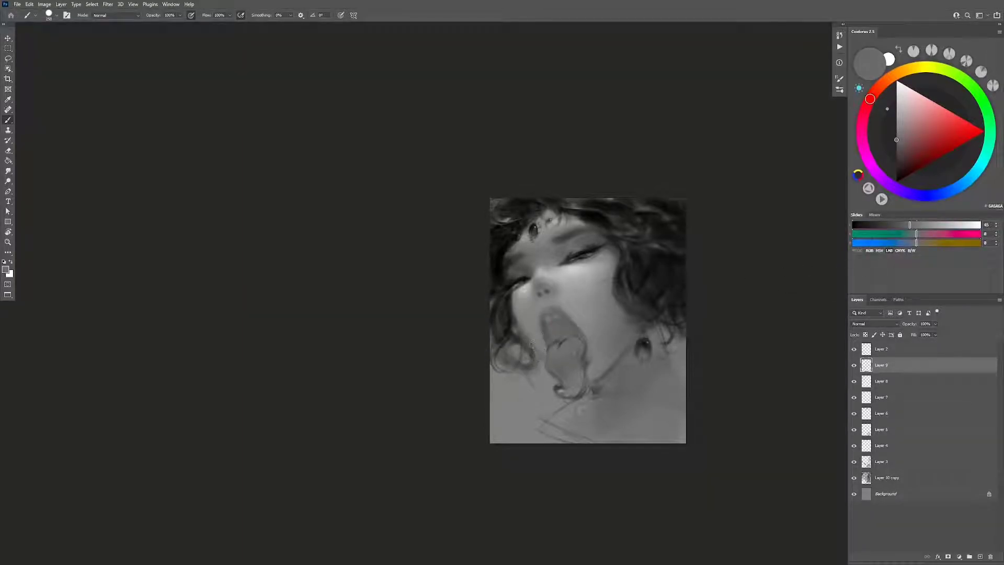
{"action": "mouse_move", "coordinate": [544, 348]}
{"action": "left_mouse_down"}
{"action": "mouse_move", "coordinate": [538, 332]}
{"action": "mouse_move", "coordinate": [546, 344]}
{"action": "left_mouse_up"}
{"action": "left_click", "coordinate": [511, 287], "text": "alt"}
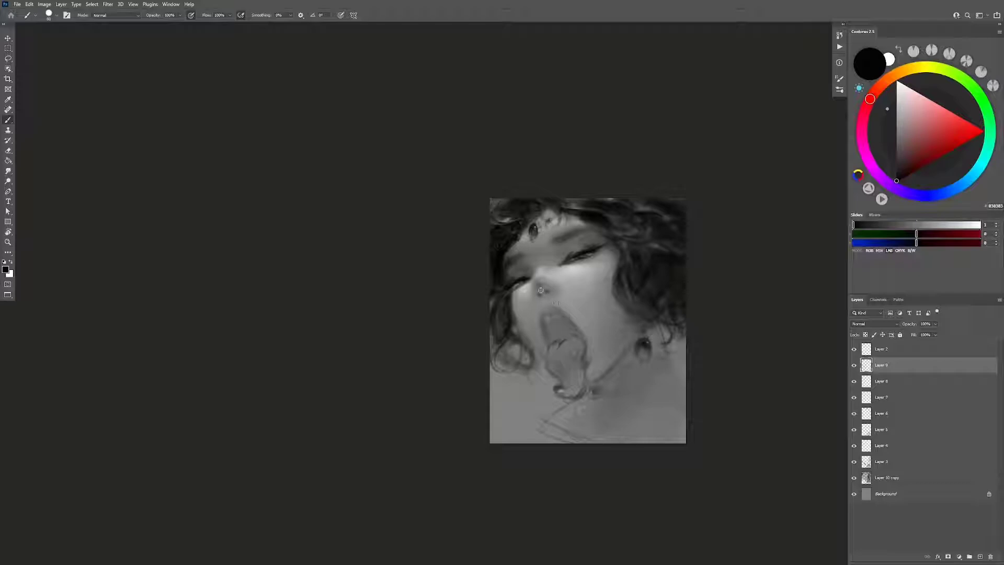
{"action": "key", "text": "bracketright"}
{"action": "key", "text": "ctrl"}
Step: Zoom in on the nose and sample a mid grey from the cheek with a 23 px brush
{"action": "key", "text": "z"}
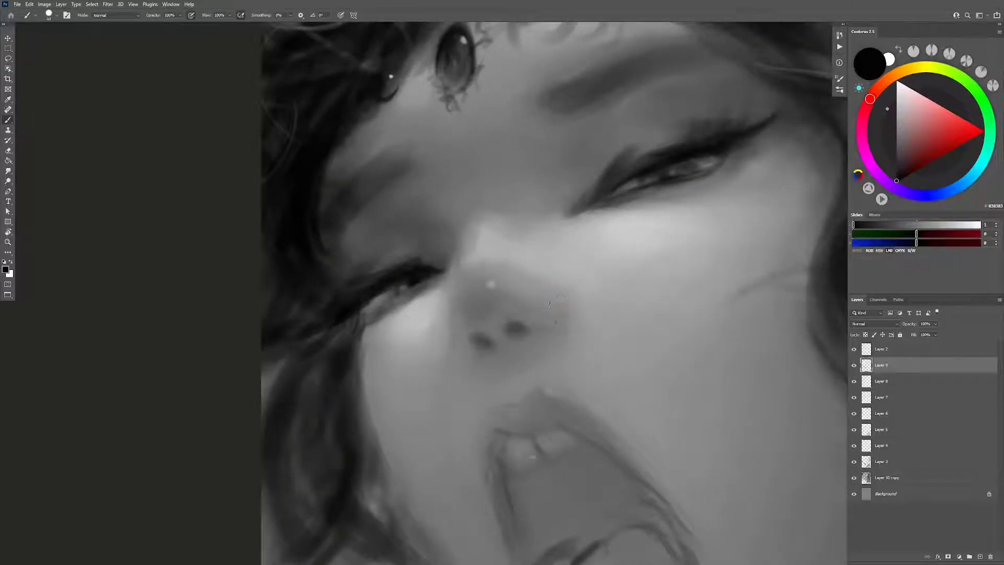
{"action": "right_click", "coordinate": [560, 314], "text": "alt"}
{"action": "left_click", "coordinate": [561, 314], "text": "alt"}
{"action": "left_click", "coordinate": [772, 277], "text": "alt"}
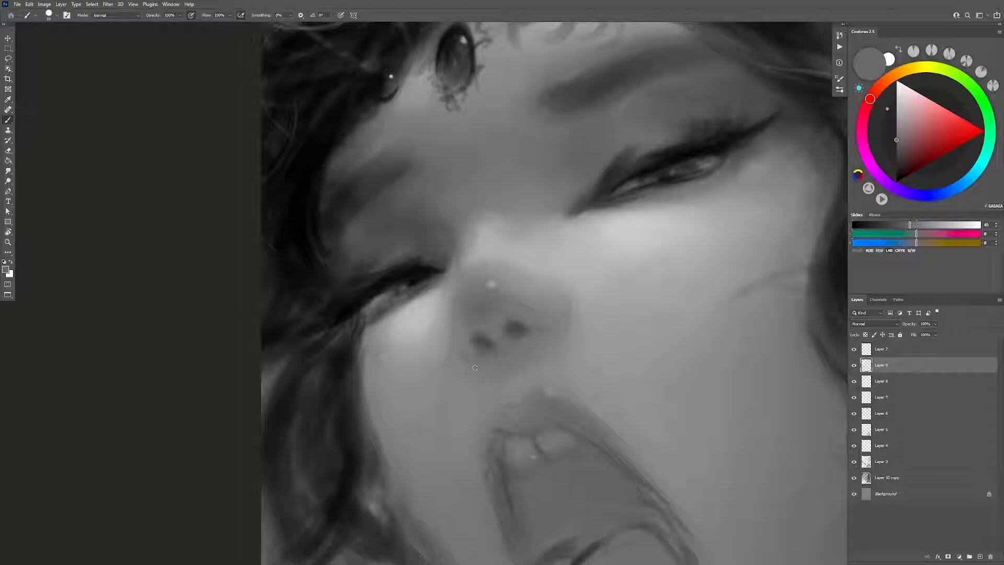
{"action": "key", "text": "z"}
{"action": "left_click_drag", "start_coordinate": [583, 351], "coordinate": [621, 407]}
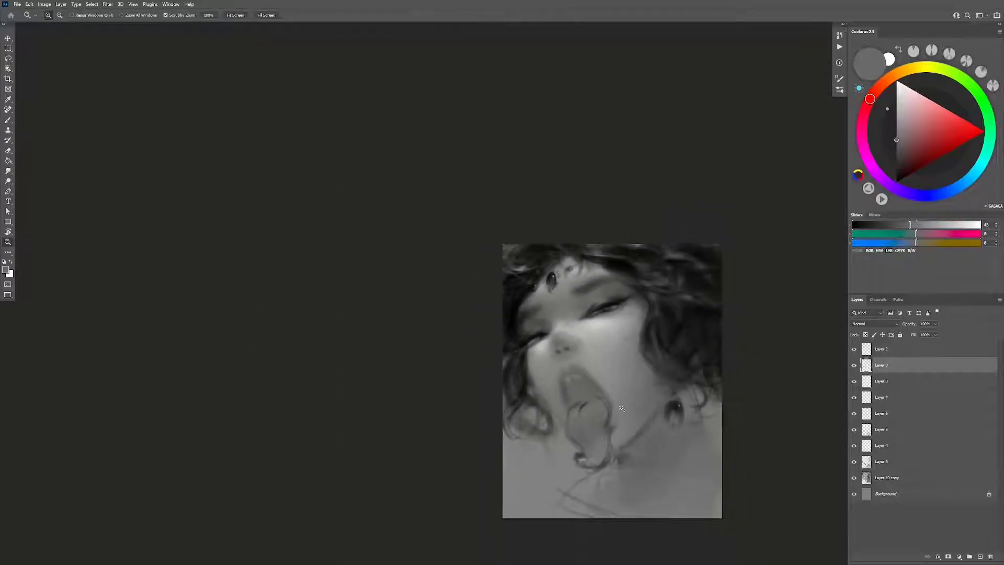
{"action": "left_click_drag", "start_coordinate": [582, 340], "coordinate": [643, 341]}
{"action": "key", "text": "b"}
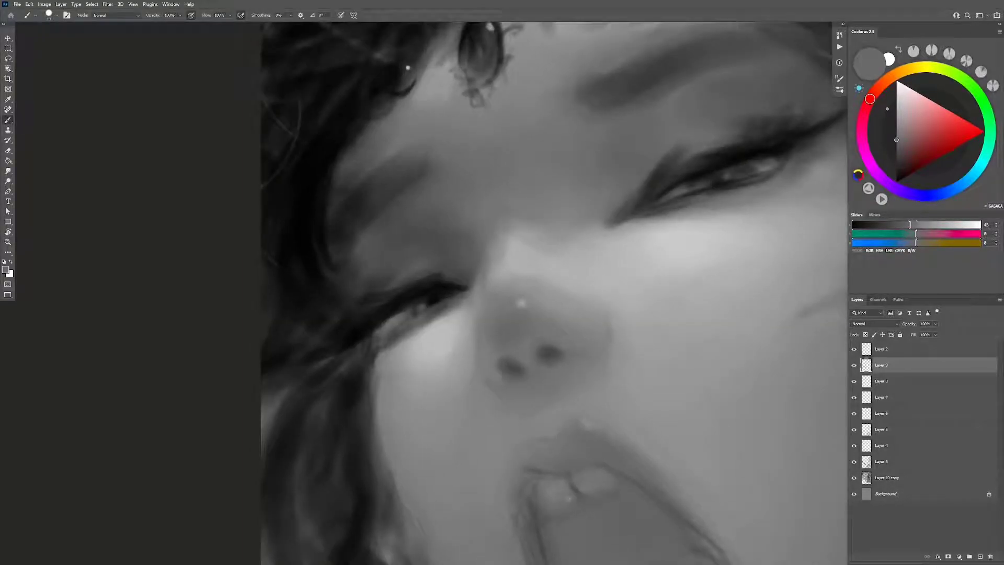
Step: Sample lighter greys and paint highlights on the nose, reframing the zoom near the eye
{"action": "left_click", "coordinate": [586, 299], "text": "alt"}
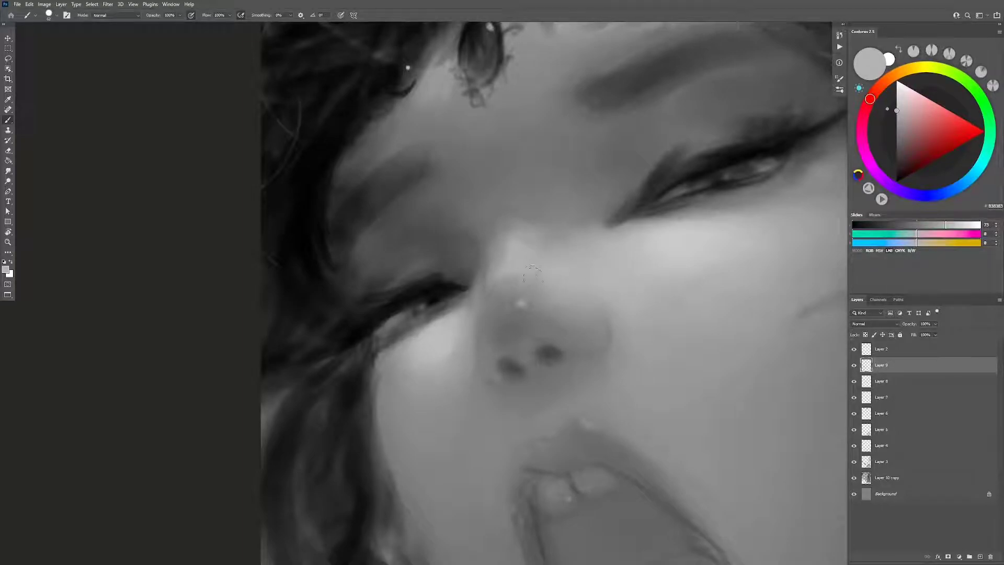
{"action": "key", "text": "z"}
{"action": "left_click", "coordinate": [562, 343], "text": "alt"}
{"action": "left_click", "coordinate": [653, 371], "text": "alt"}
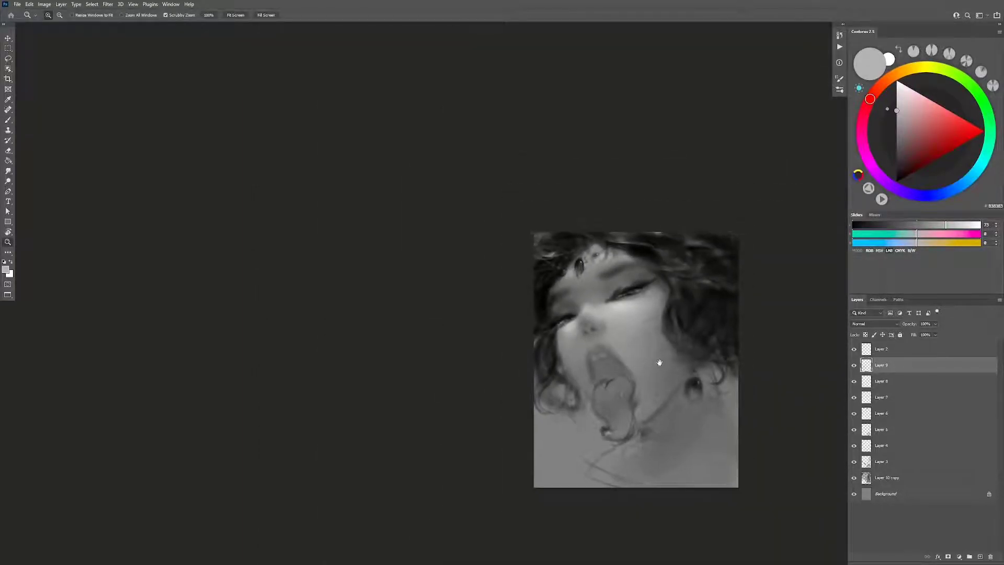
{"action": "left_click", "coordinate": [613, 300]}
{"action": "key", "text": "b"}
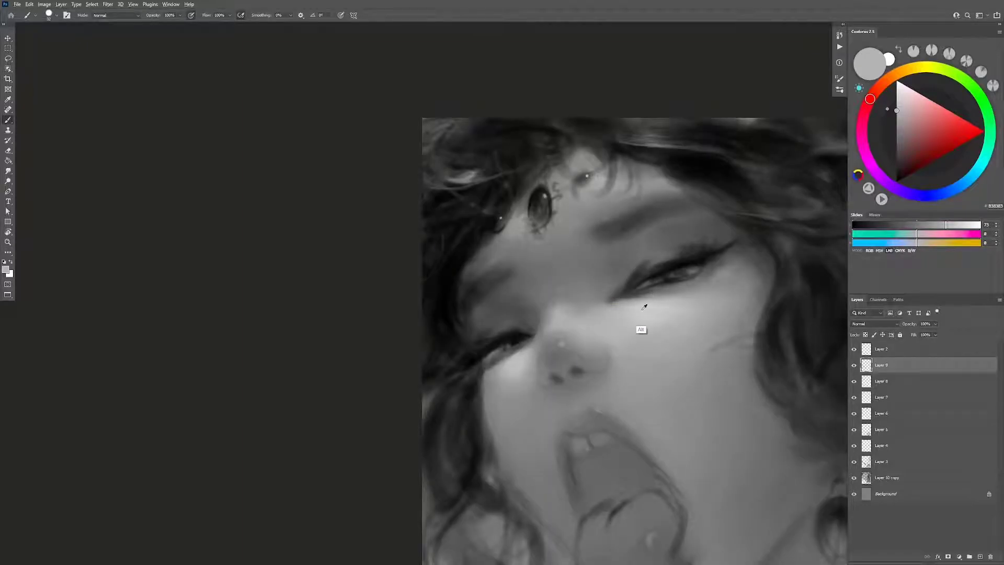
{"action": "left_click", "coordinate": [642, 331], "text": "alt"}
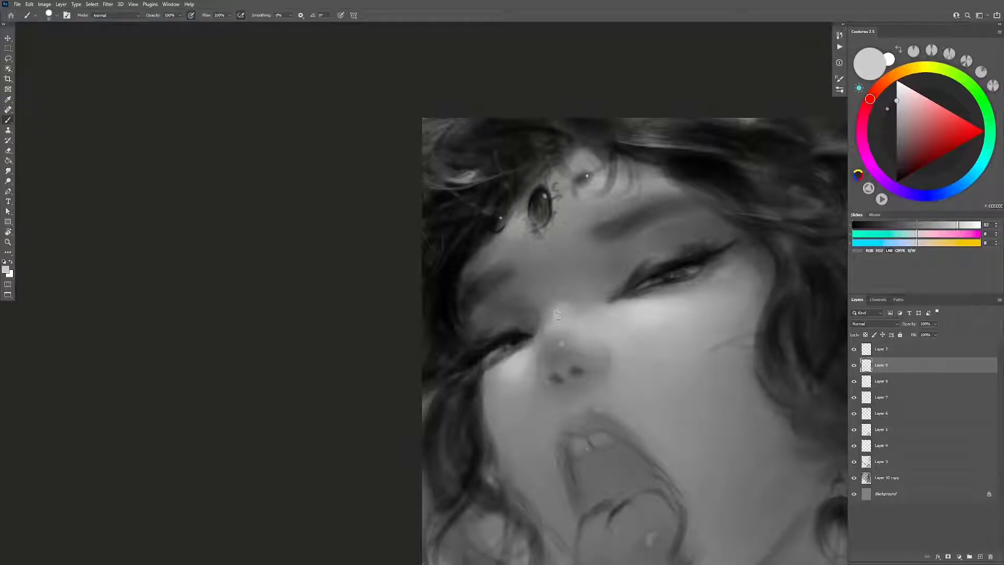
Step: Mirror the canvas and reframe the view around the face to check the highlights
{"action": "key", "text": "z"}
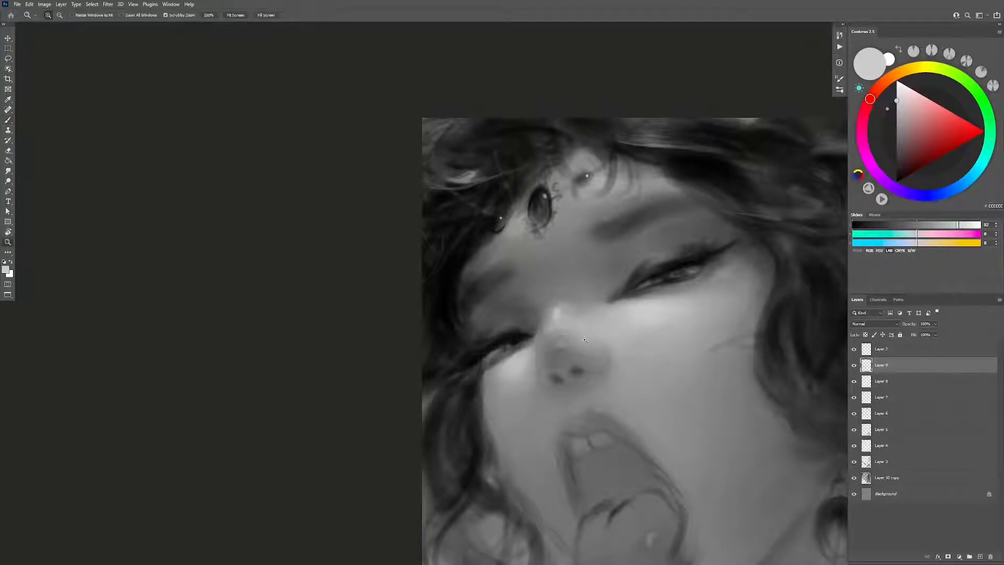
{"action": "scroll", "coordinate": [559, 313], "scroll_direction": "down", "scroll_amount": 5}
{"action": "scroll", "coordinate": [602, 361], "scroll_direction": "up", "scroll_amount": 2}
{"action": "left_click_drag", "start_coordinate": [628, 353], "coordinate": [673, 381]}
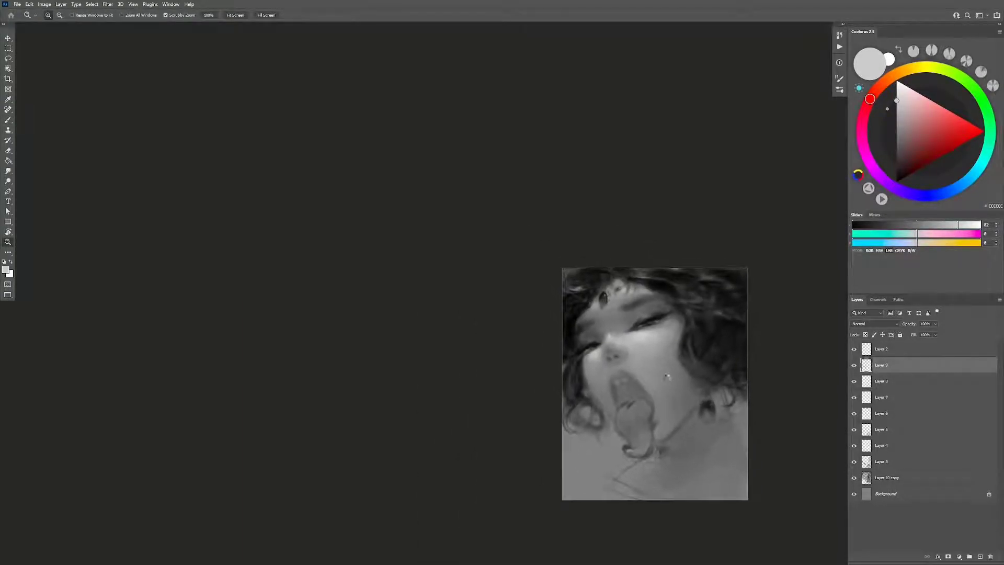
{"action": "key", "text": "ctrl+shift+h"}
{"action": "scroll", "coordinate": [672, 385], "scroll_direction": "right", "scroll_amount": 5}
{"action": "left_click", "coordinate": [603, 335]}
{"action": "key", "text": "b"}
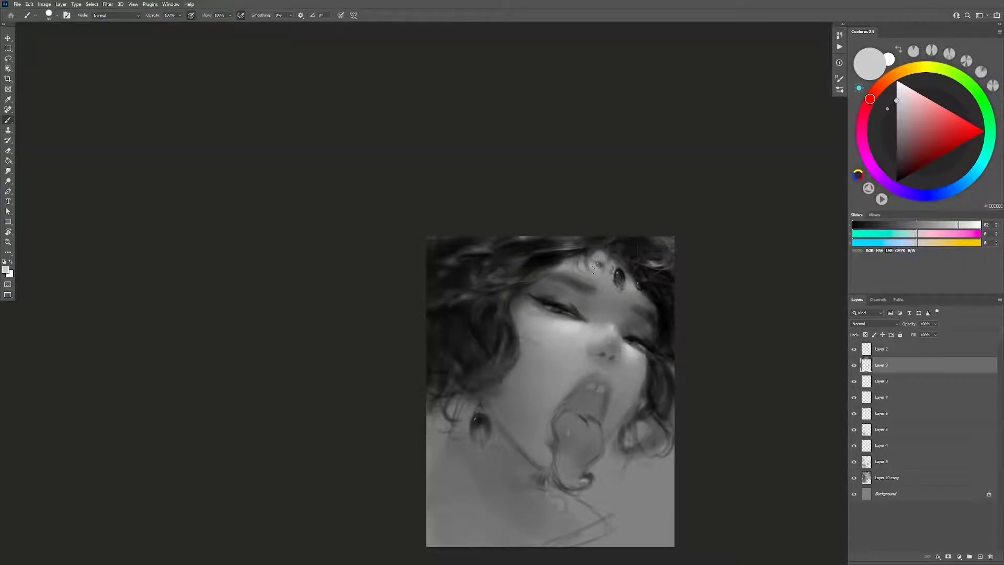
{"action": "key", "text": "ctrl"}
{"action": "scroll", "coordinate": [649, 319], "scroll_direction": "right", "scroll_amount": 5}
Step: On new Layer 10, paint dark hair strands below and beside the pendant
{"action": "key", "text": "ctrl+space"}
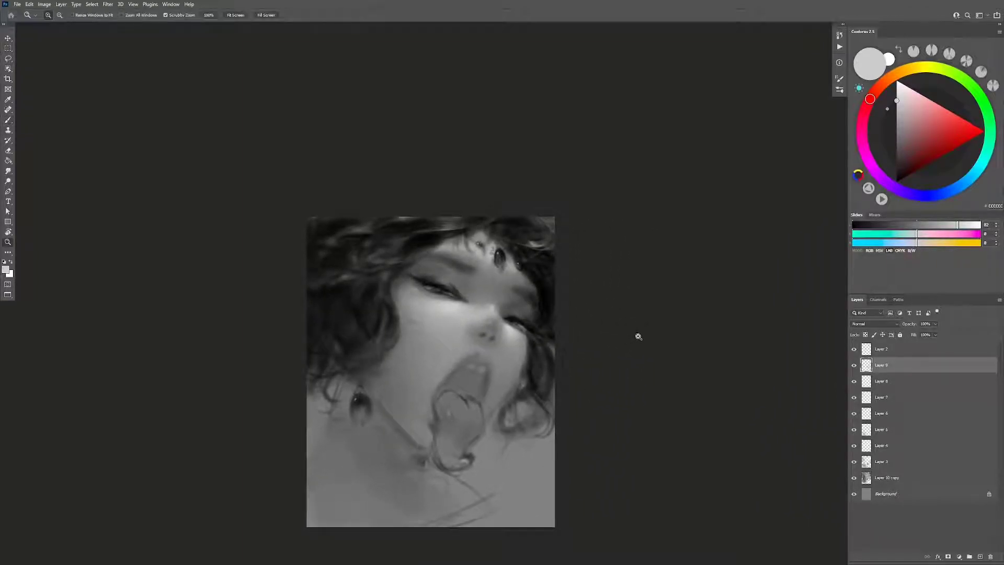
{"action": "left_click_drag", "start_coordinate": [639, 336], "coordinate": [631, 336]}
{"action": "key", "text": "ctrl+shift+alt+n"}
{"action": "key", "text": "d"}
{"action": "key", "text": "b"}
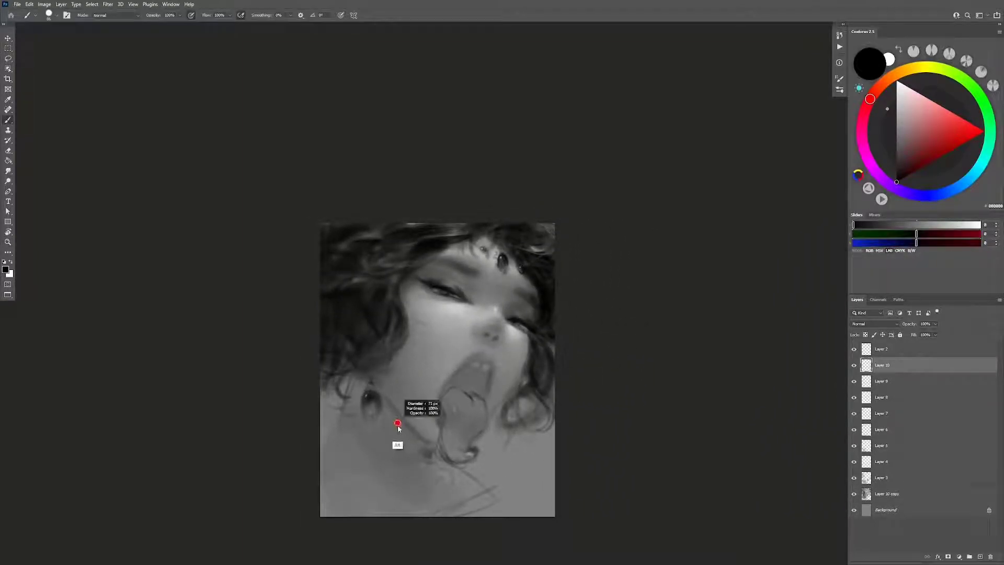
{"action": "left_click_drag", "start_coordinate": [398, 427], "coordinate": [412, 497]}
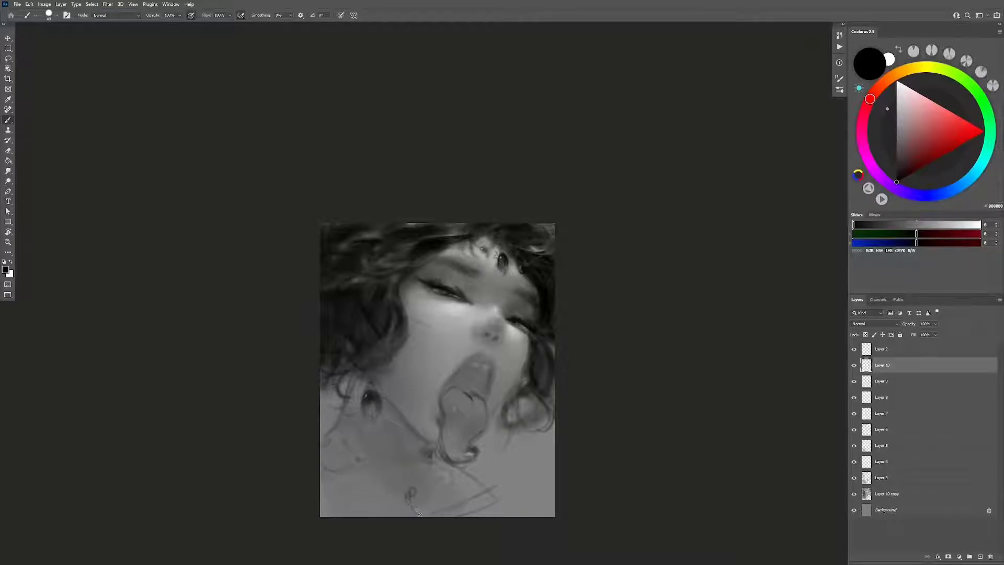
{"action": "left_click_drag", "start_coordinate": [418, 500], "coordinate": [422, 512]}
{"action": "key", "text": "h"}
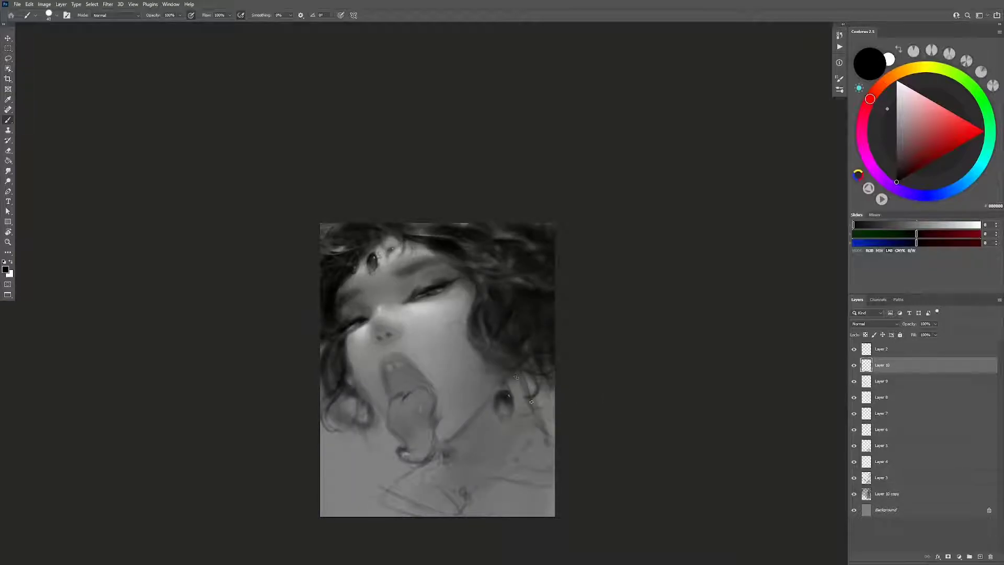
{"action": "mouse_move", "coordinate": [517, 379]}
{"action": "left_mouse_down"}
{"action": "mouse_move", "coordinate": [531, 401]}
{"action": "mouse_move", "coordinate": [505, 400]}
{"action": "left_mouse_up"}
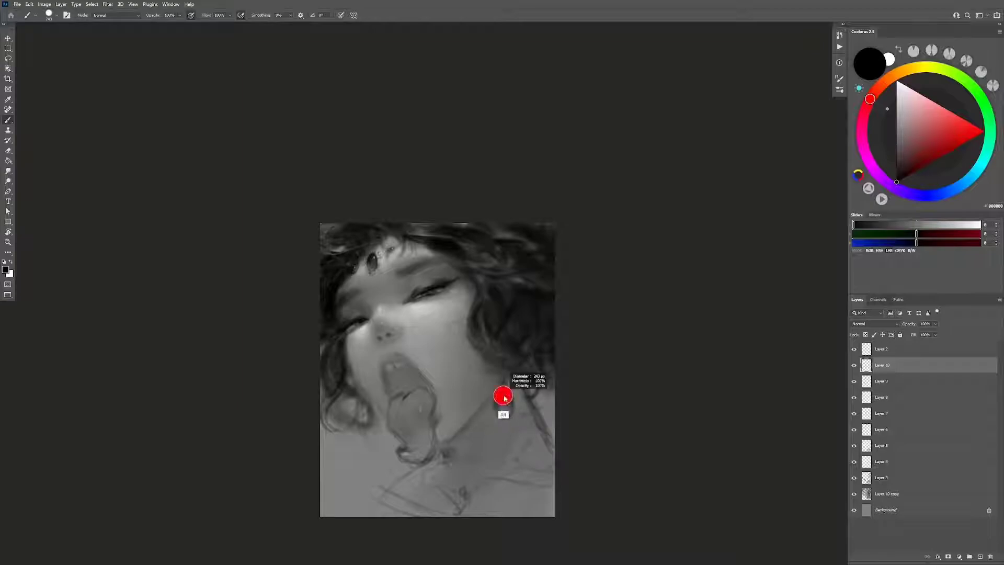
{"action": "left_click", "coordinate": [501, 369], "text": "alt"}
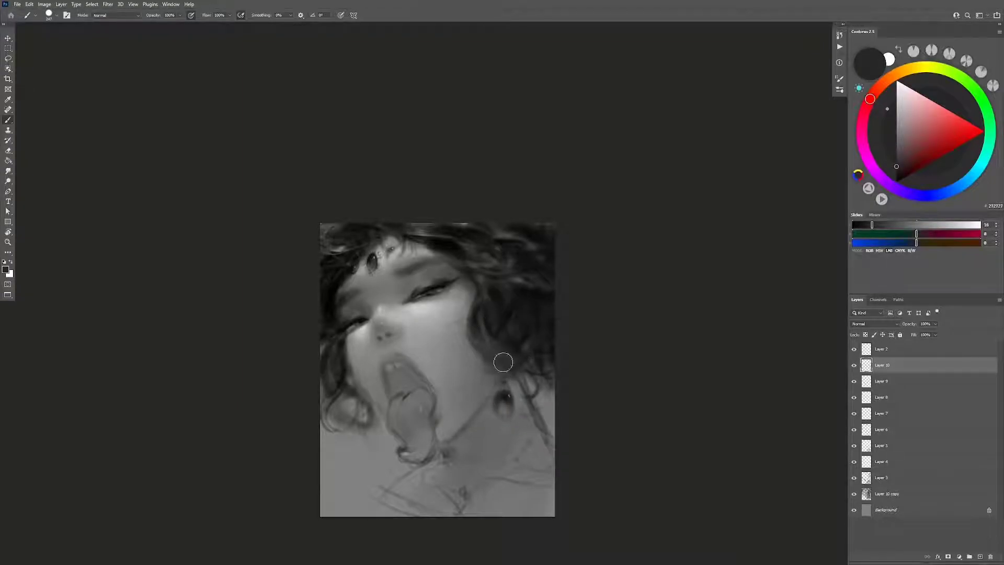
{"action": "left_click_drag", "start_coordinate": [501, 368], "coordinate": [493, 310]}
Step: Add Layer 11, sample black, and vary the brush between about 49 and 182 px
{"action": "key", "text": "ctrl+shift+alt+n"}
{"action": "left_click", "coordinate": [501, 309], "text": "alt"}
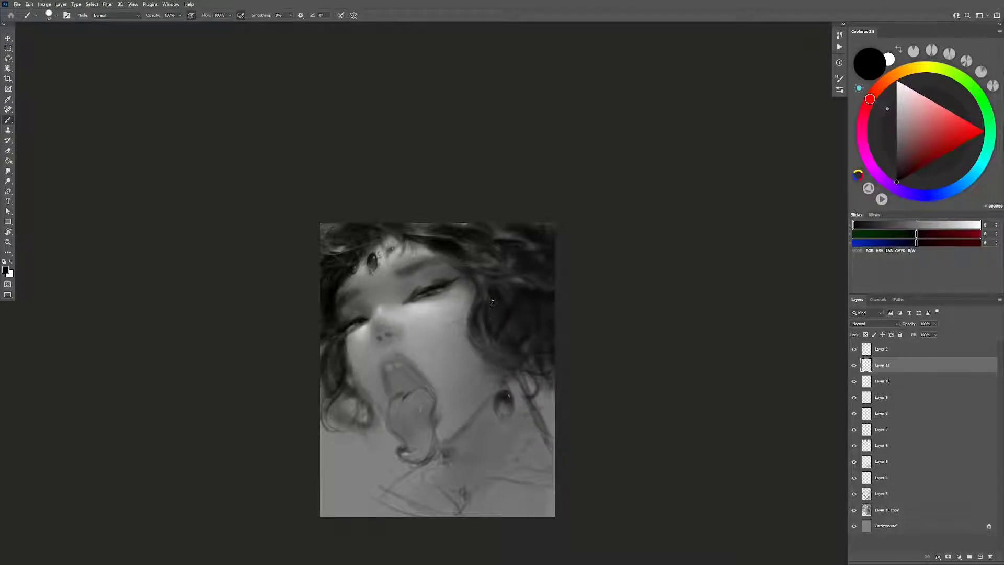
{"action": "left_click_drag", "start_coordinate": [502, 305], "coordinate": [511, 316]}
{"action": "left_click_drag", "start_coordinate": [523, 275], "coordinate": [517, 287]}
{"action": "left_click_drag", "start_coordinate": [353, 249], "coordinate": [362, 249]}
{"action": "left_click_drag", "start_coordinate": [336, 343], "coordinate": [320, 398]}
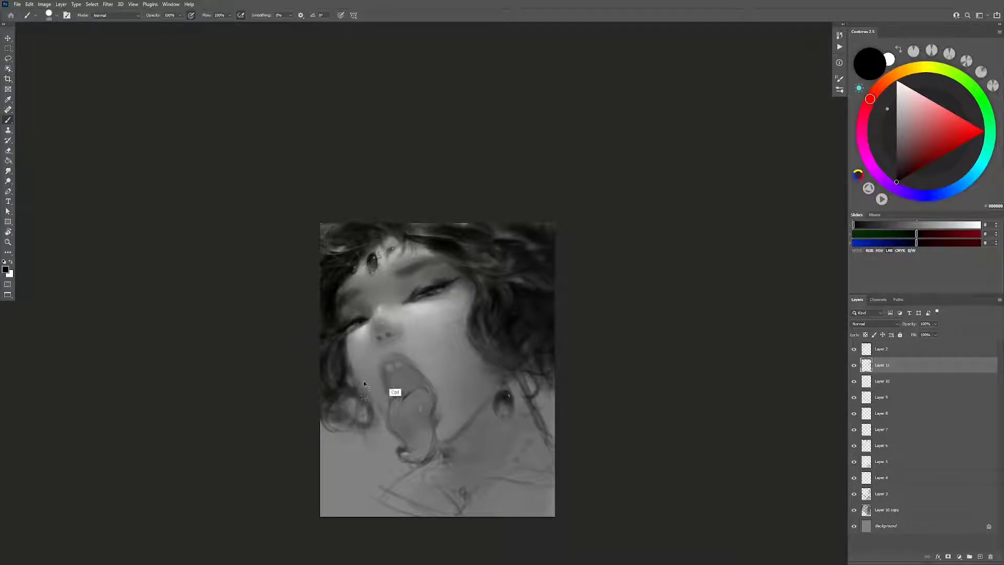
{"action": "key", "text": "h"}
Step: On Layer 12, repaint the forehead lighter over the dark stray strands with a 68 px brush
{"action": "key", "text": "ctrl+shift+alt+n"}
{"action": "mouse_move", "coordinate": [497, 265]}
{"action": "left_mouse_down"}
{"action": "mouse_move", "coordinate": [488, 265]}
{"action": "mouse_move", "coordinate": [525, 263]}
{"action": "mouse_move", "coordinate": [518, 290]}
{"action": "mouse_move", "coordinate": [534, 292]}
{"action": "left_mouse_up"}
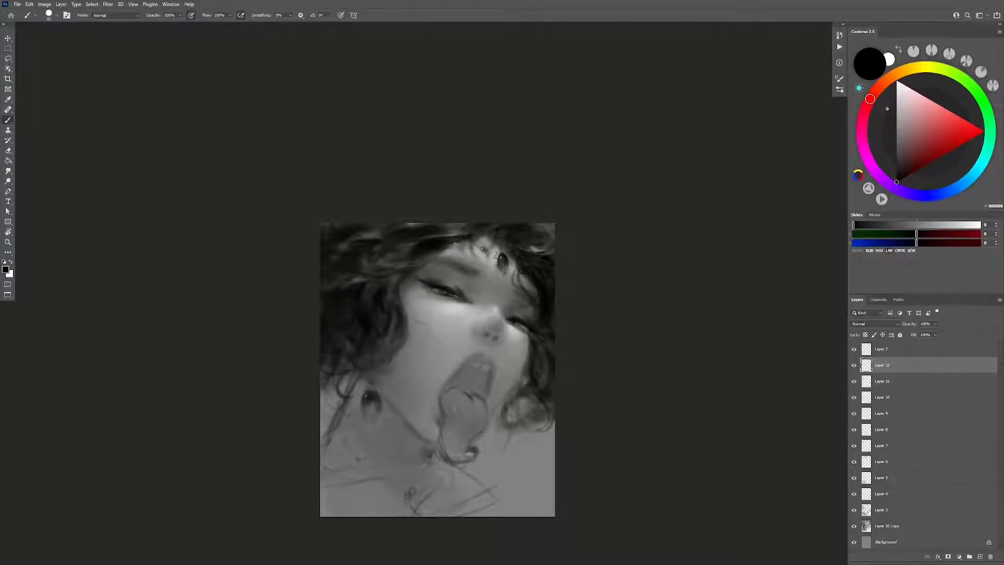
{"action": "mouse_move", "coordinate": [486, 245]}
{"action": "left_mouse_down"}
{"action": "mouse_move", "coordinate": [473, 269]}
{"action": "mouse_move", "coordinate": [478, 250]}
{"action": "mouse_move", "coordinate": [429, 269]}
{"action": "left_mouse_up"}
{"action": "key", "text": "ctrl+shift+h"}
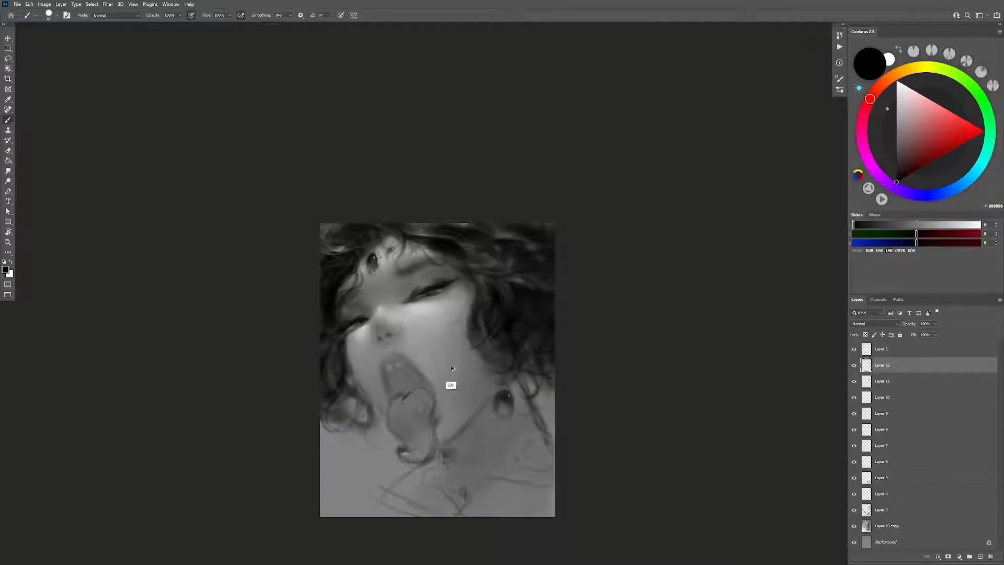
Step: Add Layer 13, sample mid grey #868686 with a 153 px brush, and zoom to the lower face
{"action": "key", "text": "ctrl+shift+alt+n"}
{"action": "left_click_drag", "start_coordinate": [361, 337], "coordinate": [377, 329]}
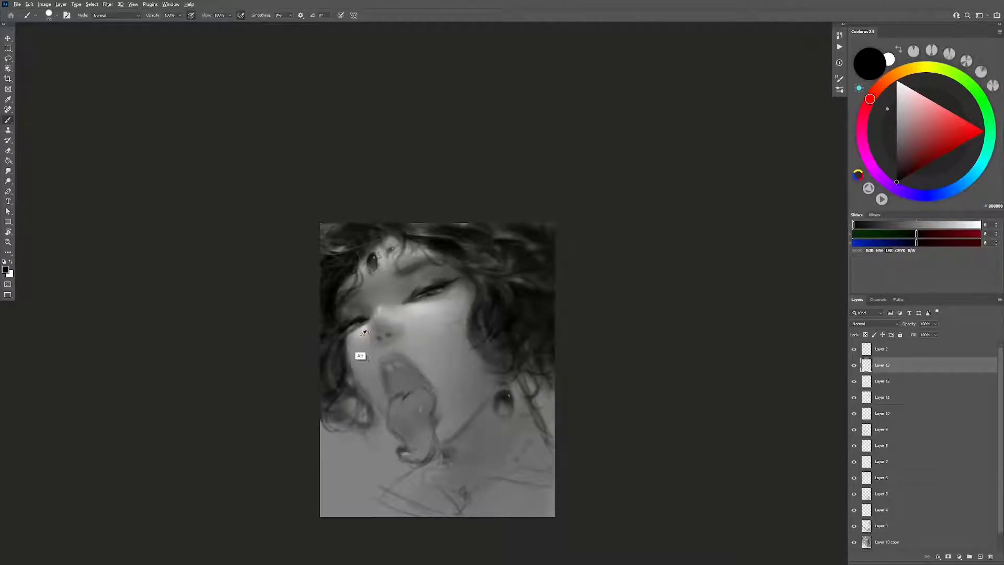
{"action": "left_click", "coordinate": [365, 331], "text": "alt"}
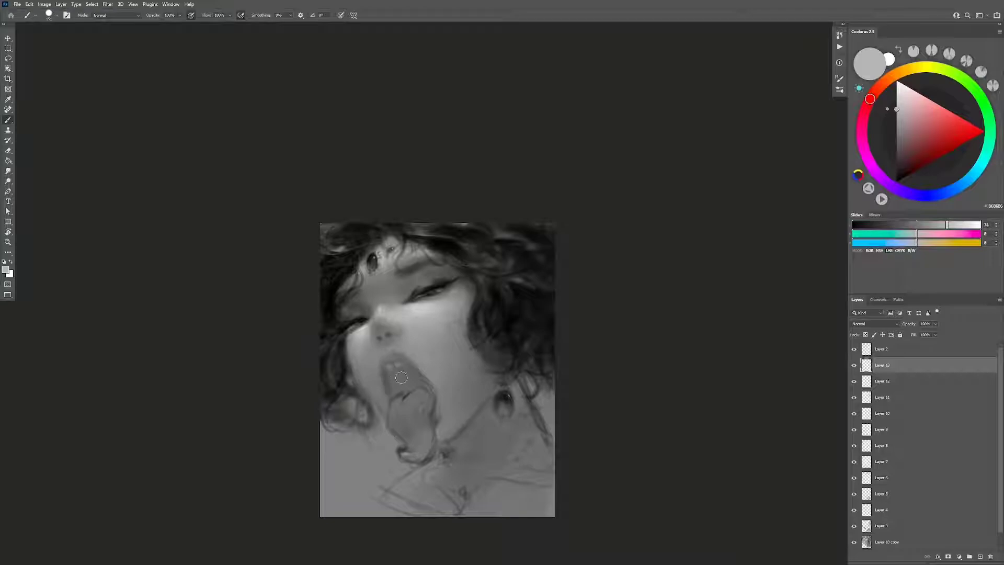
{"action": "key", "text": "z"}
{"action": "left_click", "coordinate": [432, 410], "text": "alt"}
{"action": "left_click_drag", "start_coordinate": [505, 403], "coordinate": [555, 353]}
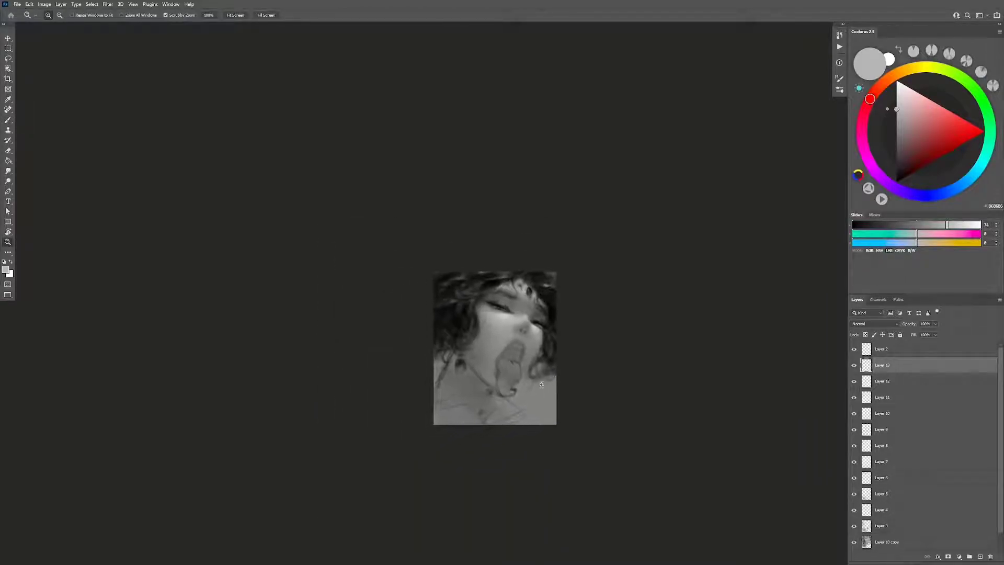
{"action": "left_click", "coordinate": [519, 370]}
Step: Merge the detail layers down into a painting copy, hide the original, and erase near the mouth and neck
{"action": "key", "text": "b"}
{"action": "key", "text": "e"}
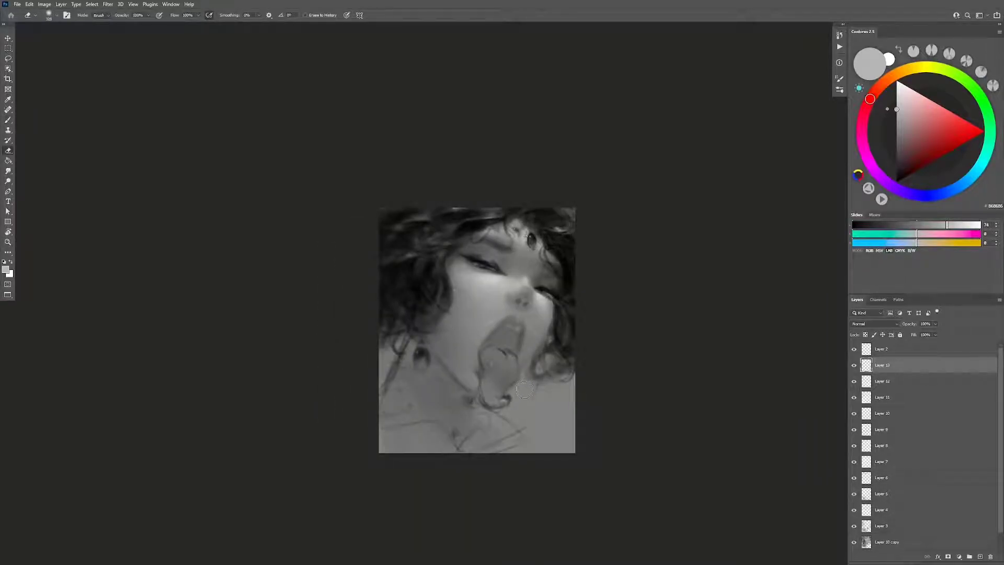
{"action": "key", "text": "ctrl+e"}
{"action": "key", "text": "ctrl+e"}
{"action": "key", "text": "ctrl+e"}
{"action": "key", "text": "ctrl+e"}
{"action": "key", "text": "ctrl+e"}
{"action": "key", "text": "ctrl+e"}
{"action": "key", "text": "ctrl+e"}
{"action": "key", "text": "ctrl+e"}
{"action": "key", "text": "ctrl+e"}
{"action": "key", "text": "ctrl+e"}
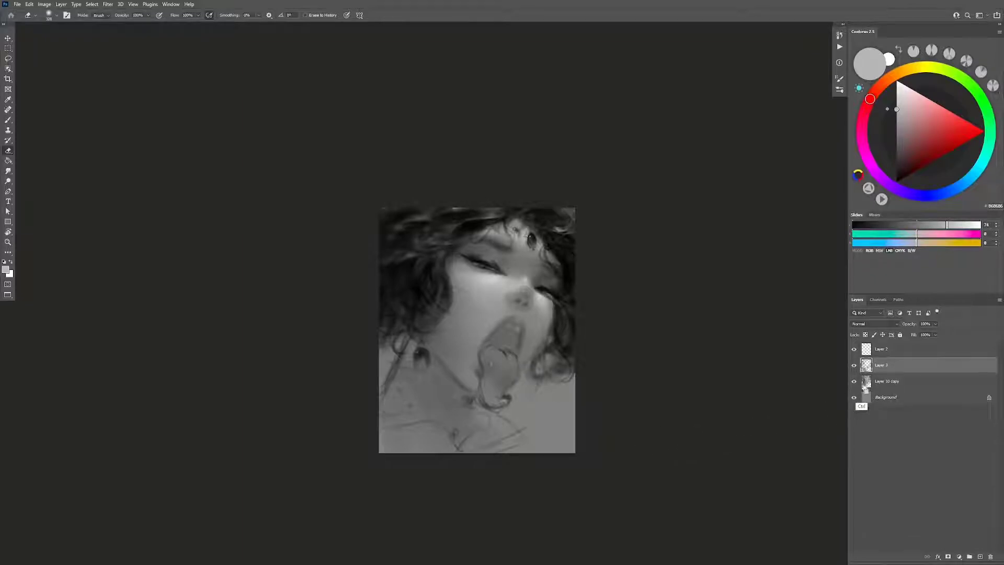
{"action": "key", "text": "ctrl+e"}
{"action": "key", "text": "ctrl+j"}
{"action": "left_click", "coordinate": [854, 382]}
{"action": "left_click_drag", "start_coordinate": [522, 381], "coordinate": [522, 380]}
{"action": "key", "text": "alt"}
Step: On a new layer, shade the tongue tip with greys 797979 and 414141 using a 23 px brush
{"action": "key", "text": "ctrl+shift+alt+n"}
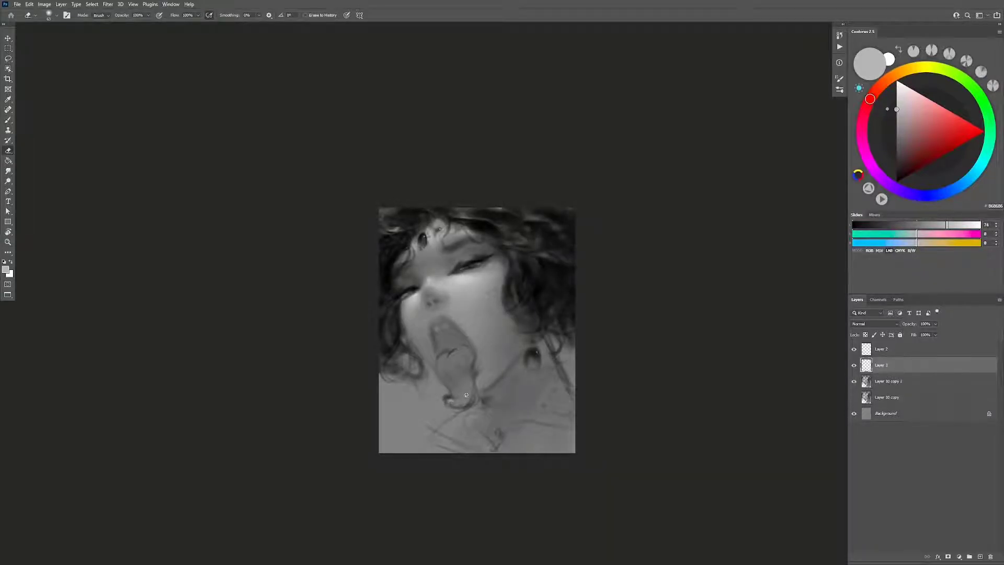
{"action": "key", "text": "z"}
{"action": "left_click", "coordinate": [499, 391]}
{"action": "key", "text": "b"}
{"action": "left_click", "coordinate": [427, 414], "text": "alt"}
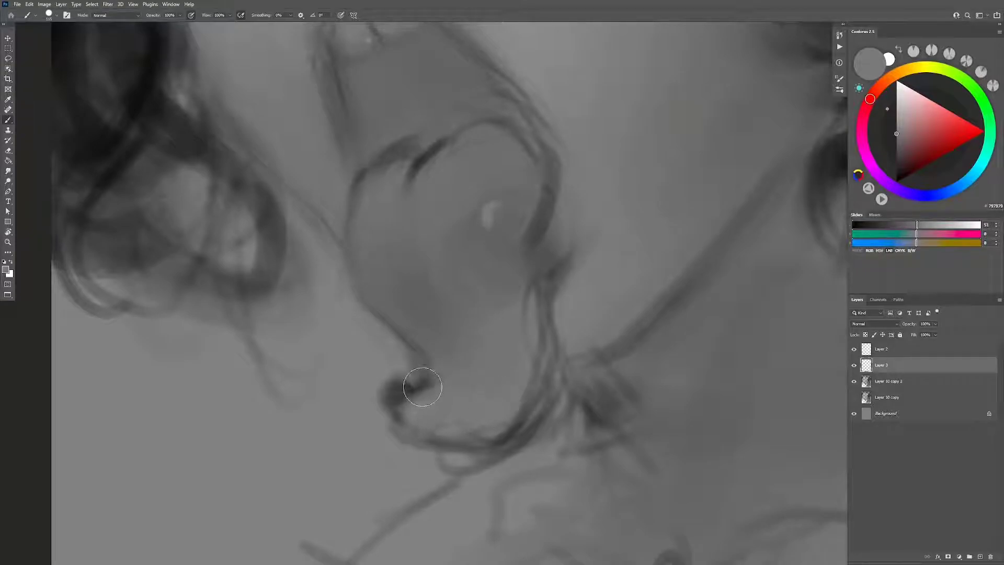
{"action": "mouse_move", "coordinate": [493, 385]}
{"action": "left_mouse_down"}
{"action": "mouse_move", "coordinate": [412, 385]}
{"action": "mouse_move", "coordinate": [443, 401]}
{"action": "left_mouse_up"}
{"action": "left_click", "coordinate": [413, 385], "text": "alt"}
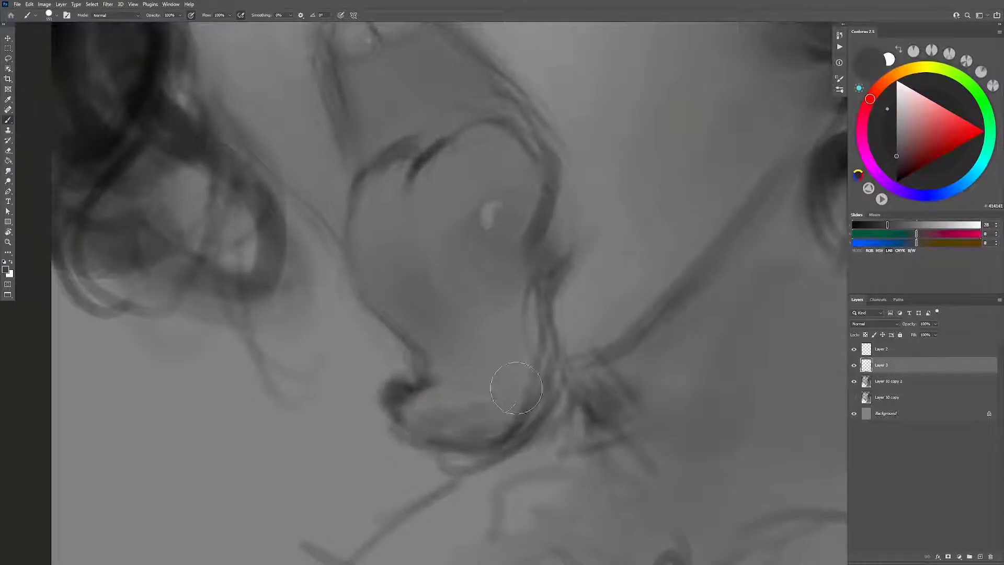
{"action": "key", "text": "x"}
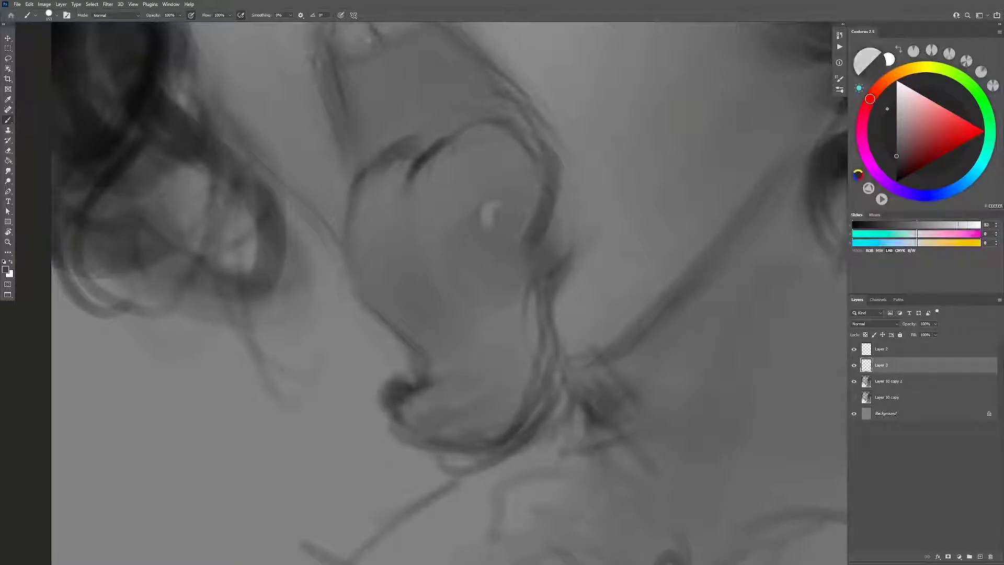
{"action": "left_click_drag", "start_coordinate": [510, 393], "coordinate": [437, 394]}
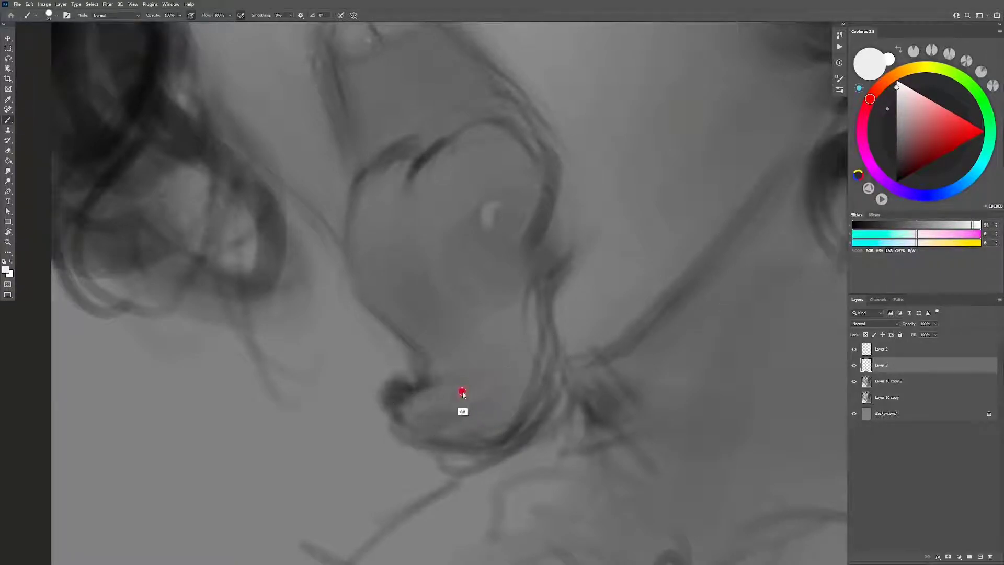
{"action": "key", "text": "z"}
{"action": "scroll", "coordinate": [437, 395], "scroll_direction": "down", "scroll_amount": 5}
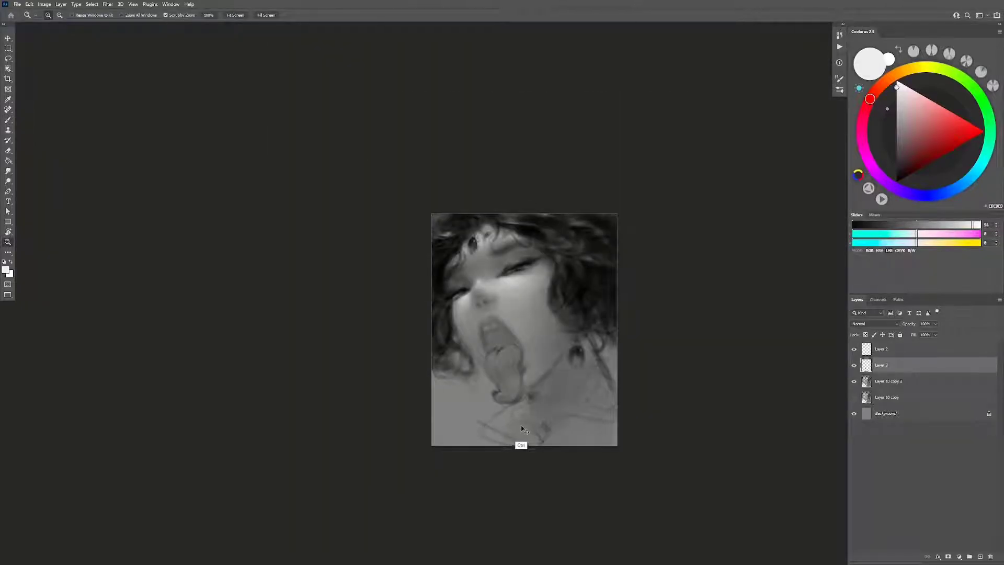
Step: With the canvas flipped, paint fine black lines at the droplet using an 8 px brush
{"action": "key", "text": "h"}
{"action": "scroll", "coordinate": [550, 380], "scroll_direction": "up", "scroll_amount": 1}
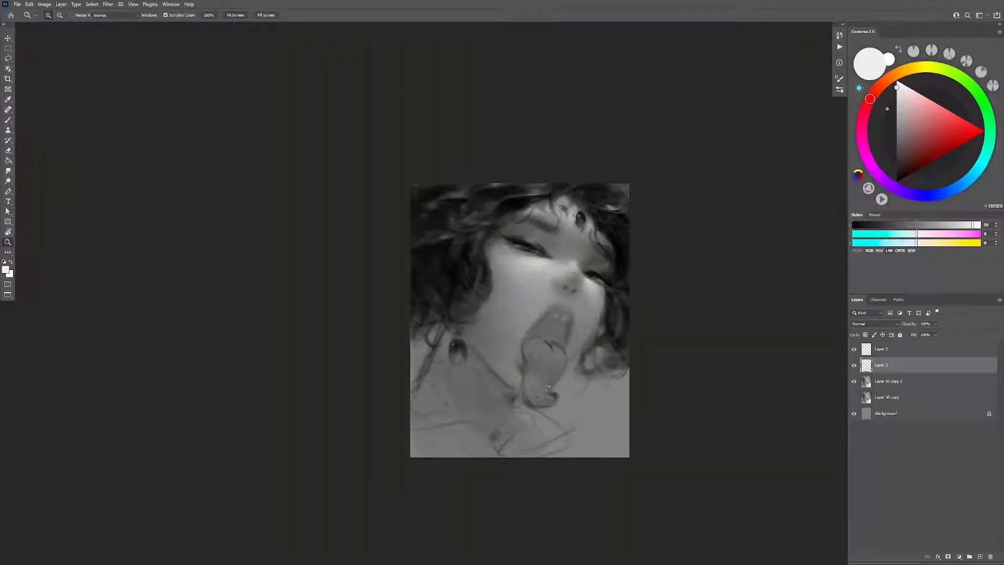
{"action": "key", "text": "b"}
{"action": "right_click", "coordinate": [543, 397], "text": "alt"}
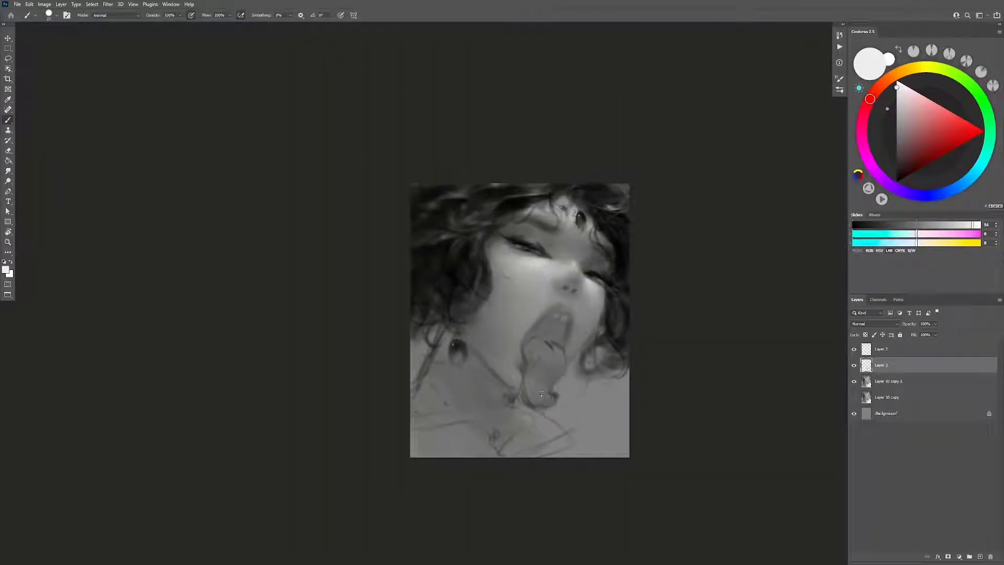
{"action": "right_click", "coordinate": [544, 398], "text": "alt"}
{"action": "right_click", "coordinate": [542, 399], "text": "alt"}
{"action": "key", "text": "d"}
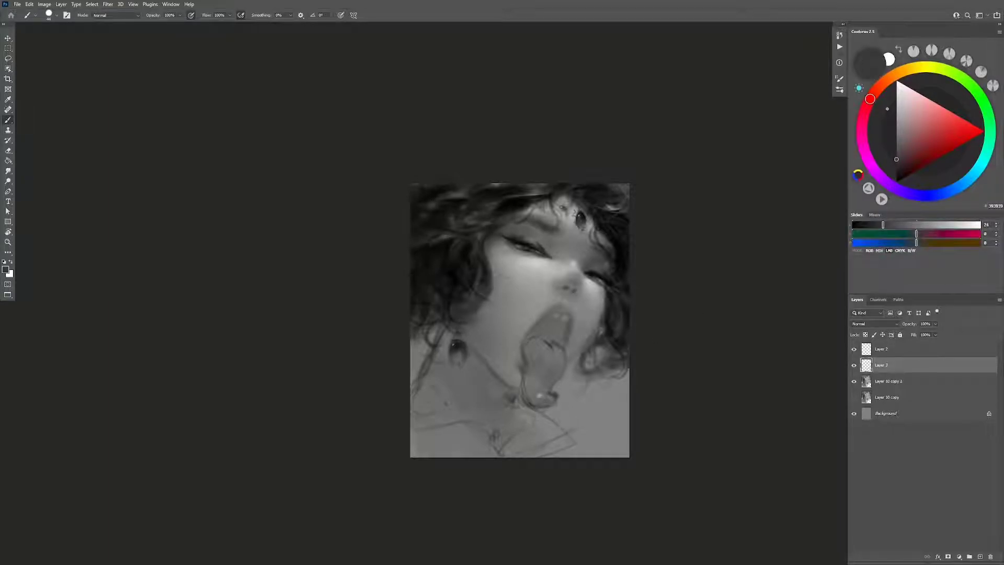
{"action": "right_click", "coordinate": [548, 400], "text": "alt"}
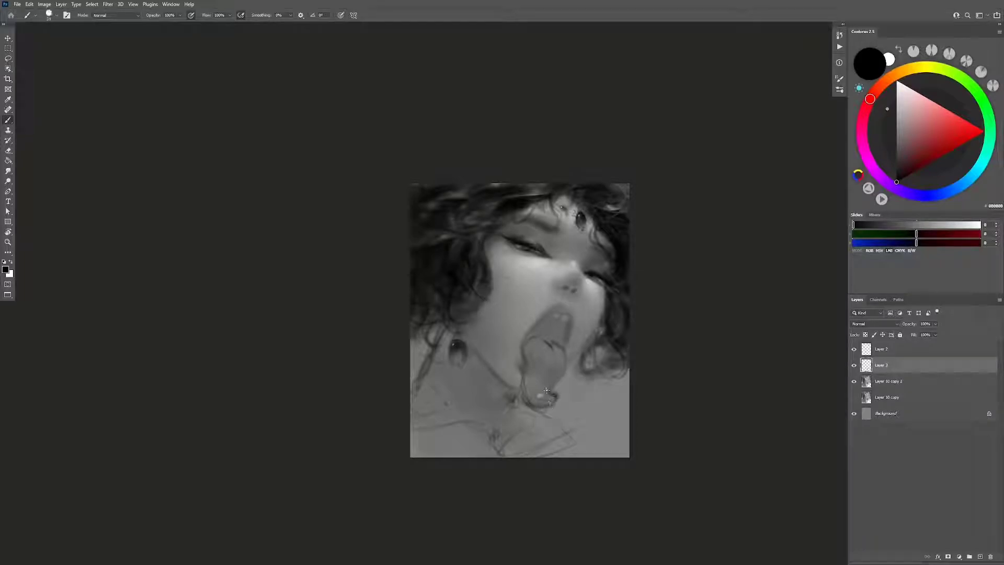
{"action": "right_click", "coordinate": [547, 402], "text": "alt"}
Step: Sample light grey, zoom far into the chin, and dab a tiny highlight on the dark bead
{"action": "left_click", "coordinate": [547, 402], "text": "alt"}
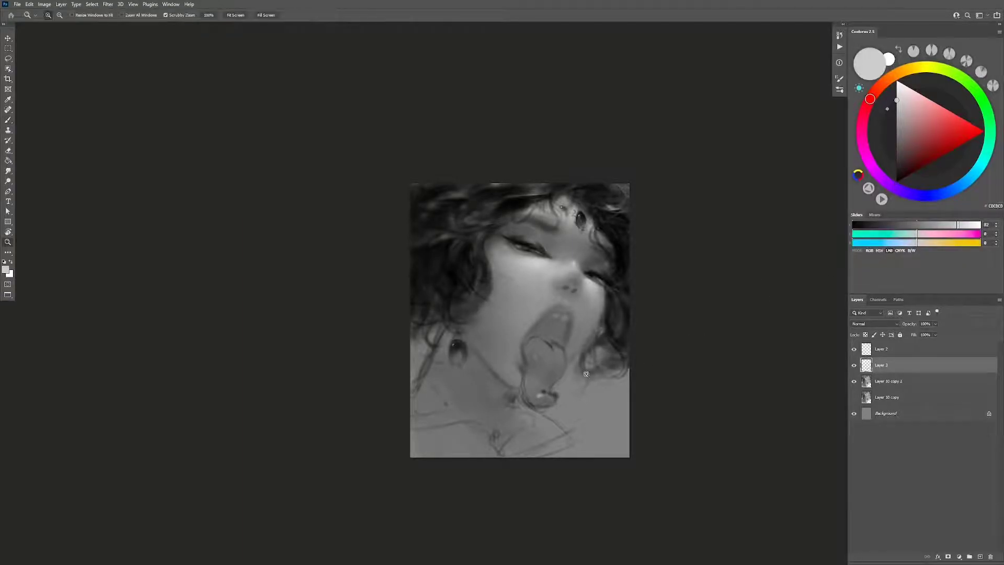
{"action": "scroll", "coordinate": [544, 398], "scroll_direction": "up", "scroll_amount": 5}
{"action": "left_click_drag", "start_coordinate": [455, 432], "coordinate": [684, 314]}
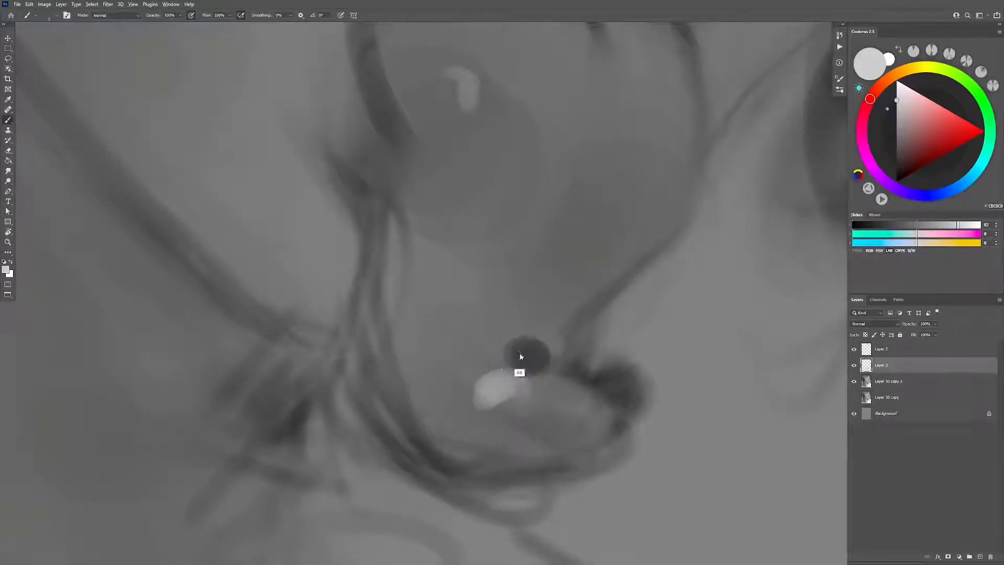
{"action": "left_click_drag", "start_coordinate": [516, 364], "coordinate": [519, 348]}
{"action": "left_click", "coordinate": [521, 350]}
{"action": "key", "text": "z"}
{"action": "scroll", "coordinate": [522, 347], "scroll_direction": "down", "scroll_amount": 5}
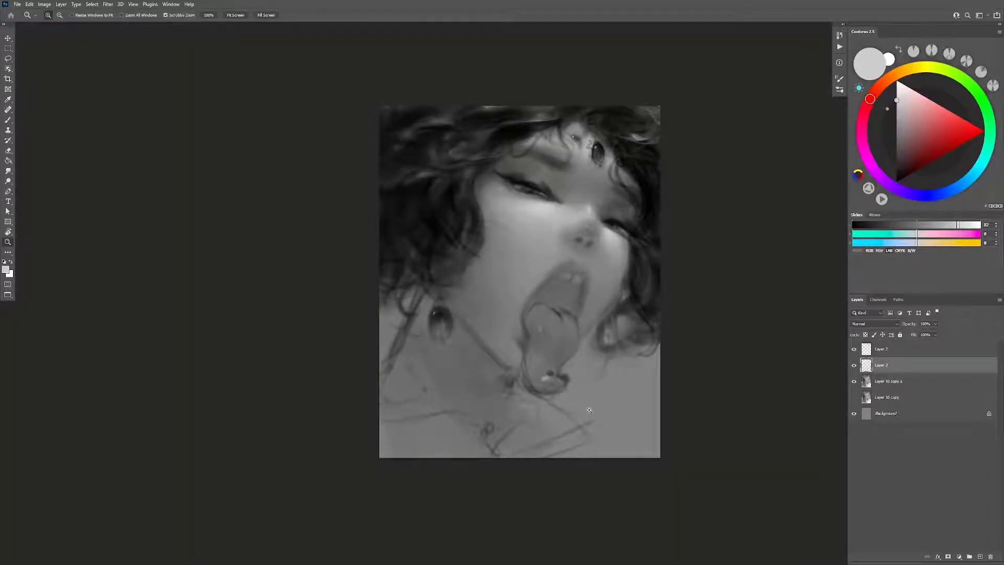
Step: Reset the paint colour to black and zoom out to review the whole painting
{"action": "left_click_drag", "start_coordinate": [591, 410], "coordinate": [575, 498]}
{"action": "key", "text": "d"}
{"action": "key", "text": "b"}
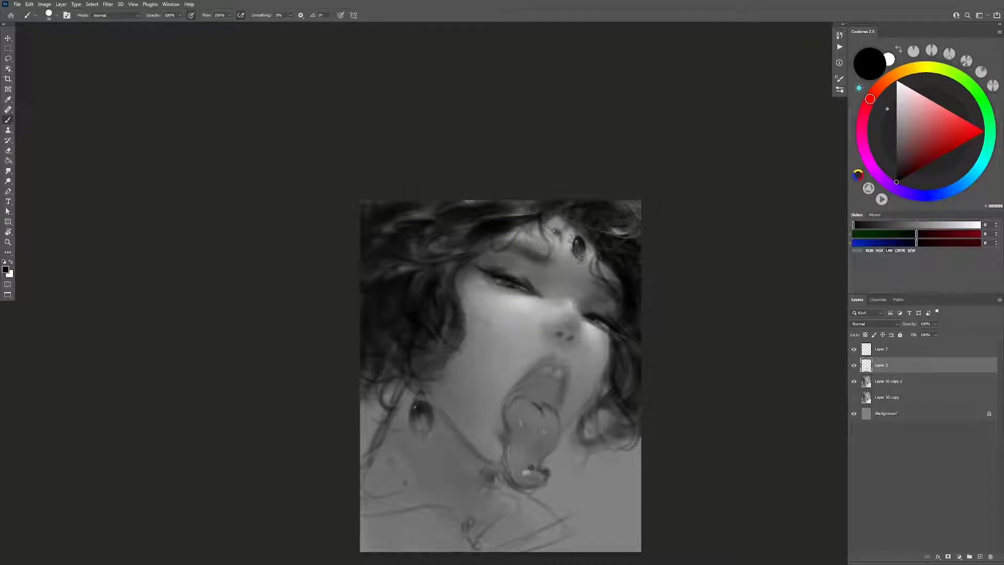
{"action": "key", "text": "z"}
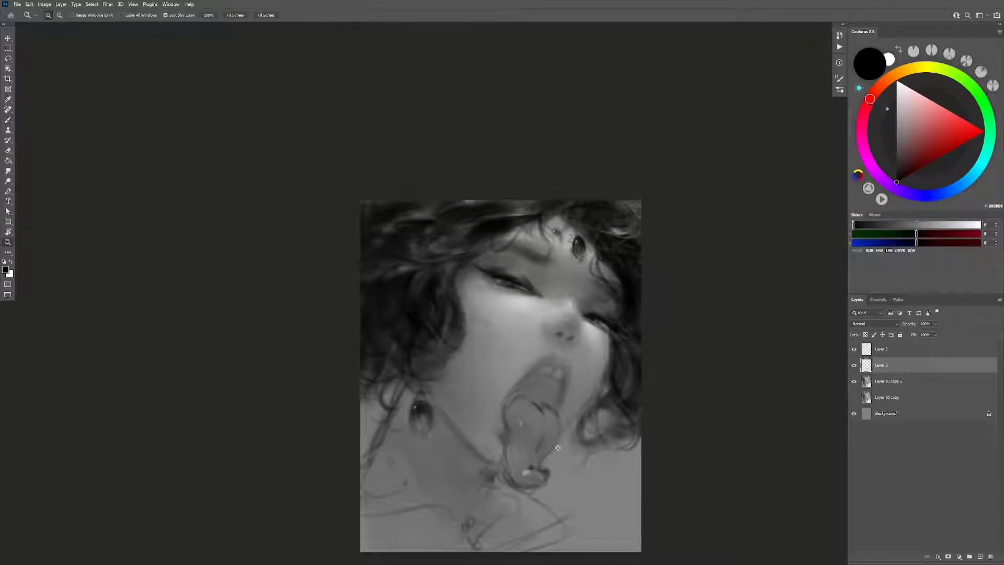
{"action": "scroll", "coordinate": [561, 445], "scroll_direction": "down", "scroll_amount": 1}
{"action": "left_click_drag", "start_coordinate": [592, 417], "coordinate": [640, 379]}
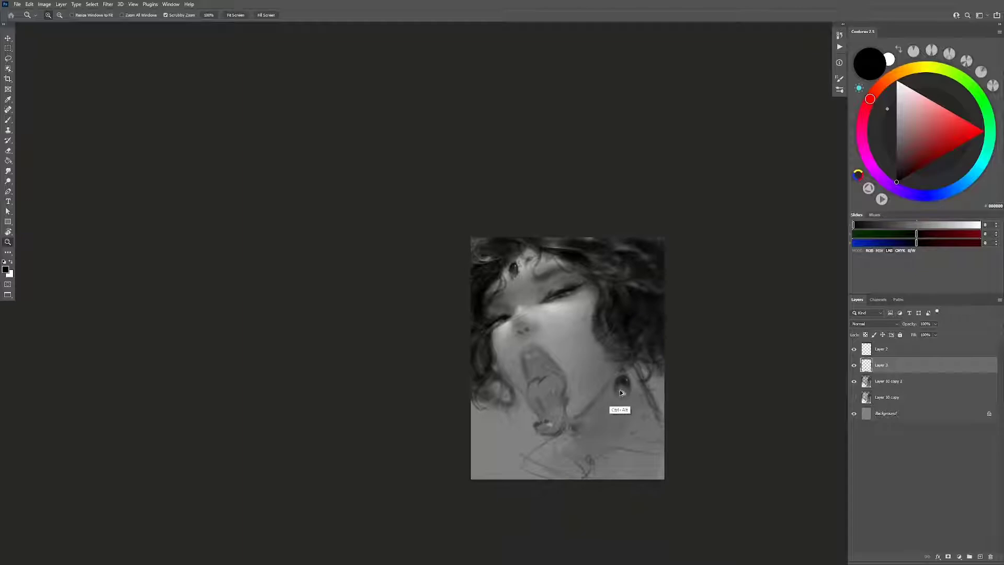
Step: Merge the detail layer down and smudge the neck area to soften it
{"action": "key", "text": "ctrl+e"}
{"action": "key", "text": "r"}
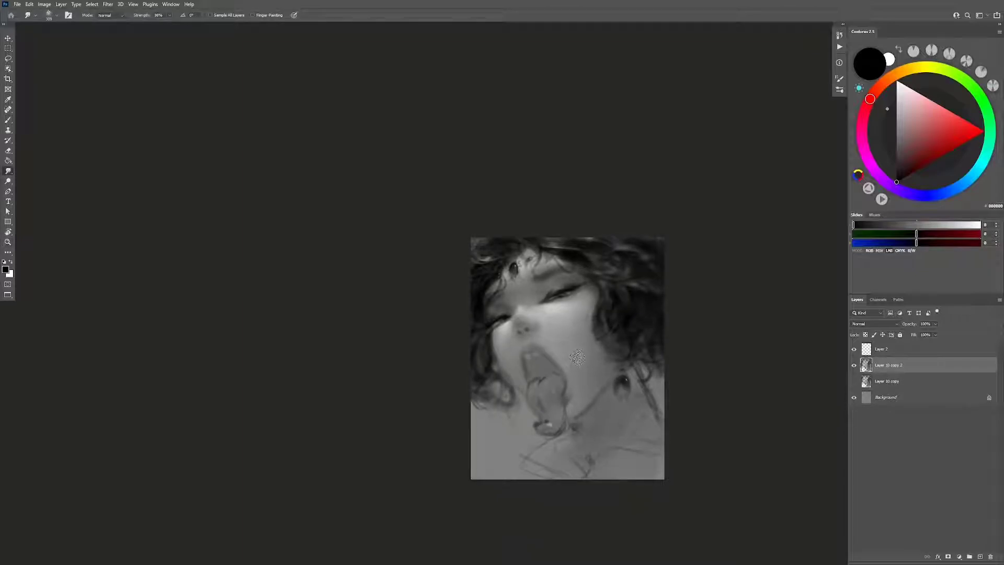
{"action": "key", "text": "bracketright"}
{"action": "left_click_drag", "start_coordinate": [584, 381], "coordinate": [586, 380]}
{"action": "left_click_drag", "start_coordinate": [576, 354], "coordinate": [572, 360]}
{"action": "key", "text": "h"}
Step: On a new layer, paint dark shading along the left side of the neck with a 115 brush
{"action": "key", "text": "ctrl+shift+alt+n"}
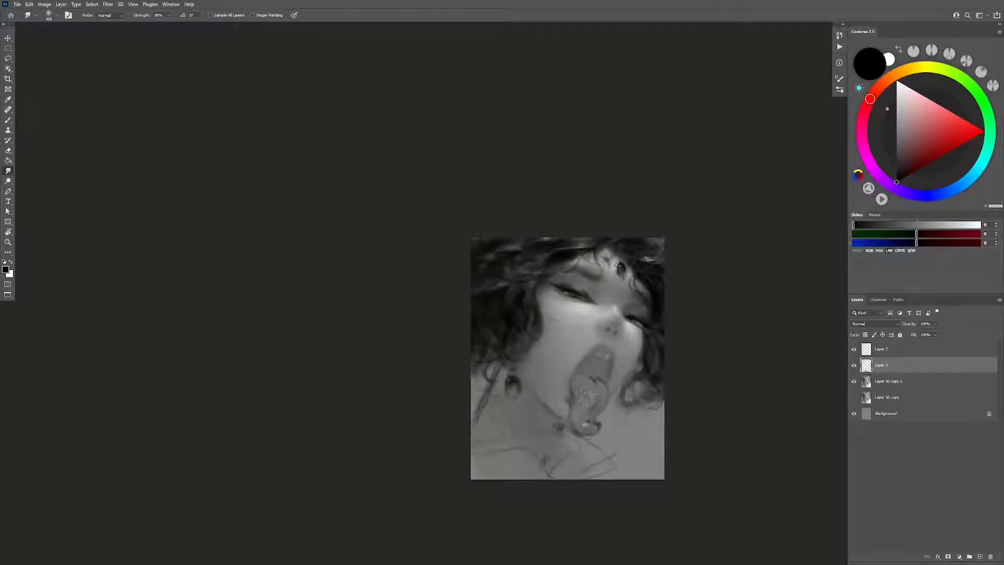
{"action": "key", "text": "b"}
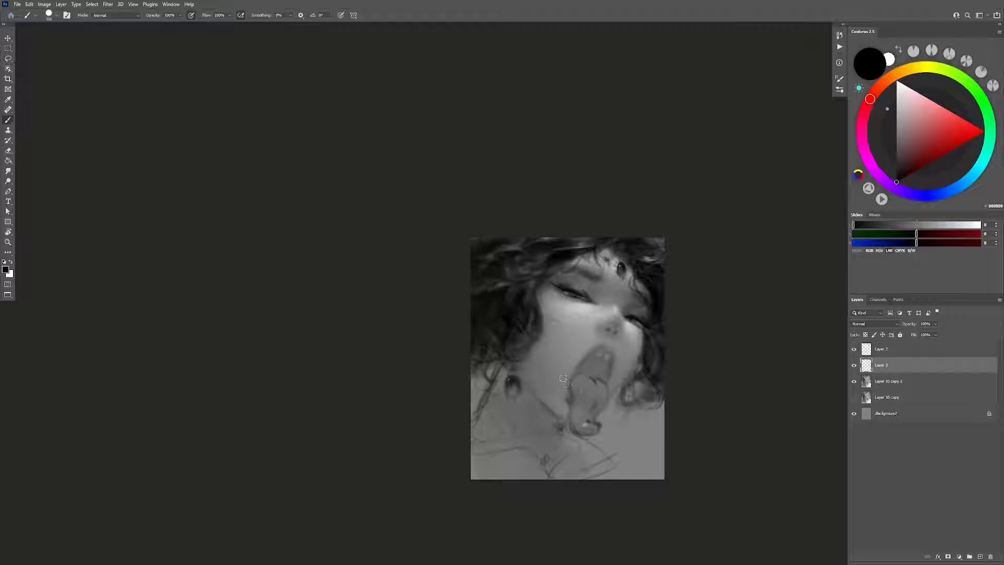
{"action": "left_click", "coordinate": [565, 405], "text": "alt"}
{"action": "left_click", "coordinate": [563, 406], "text": "alt"}
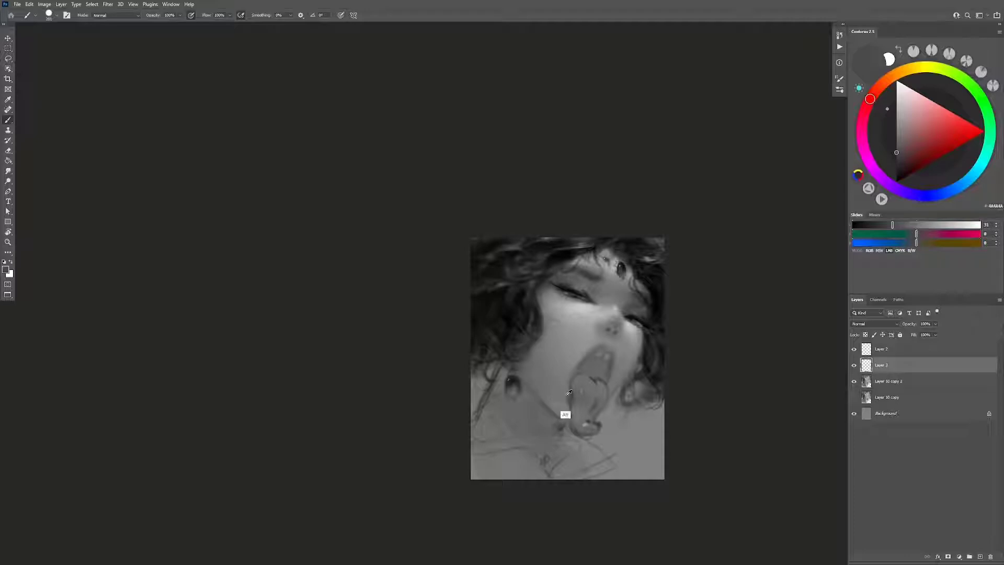
{"action": "left_click", "coordinate": [565, 413], "text": "alt"}
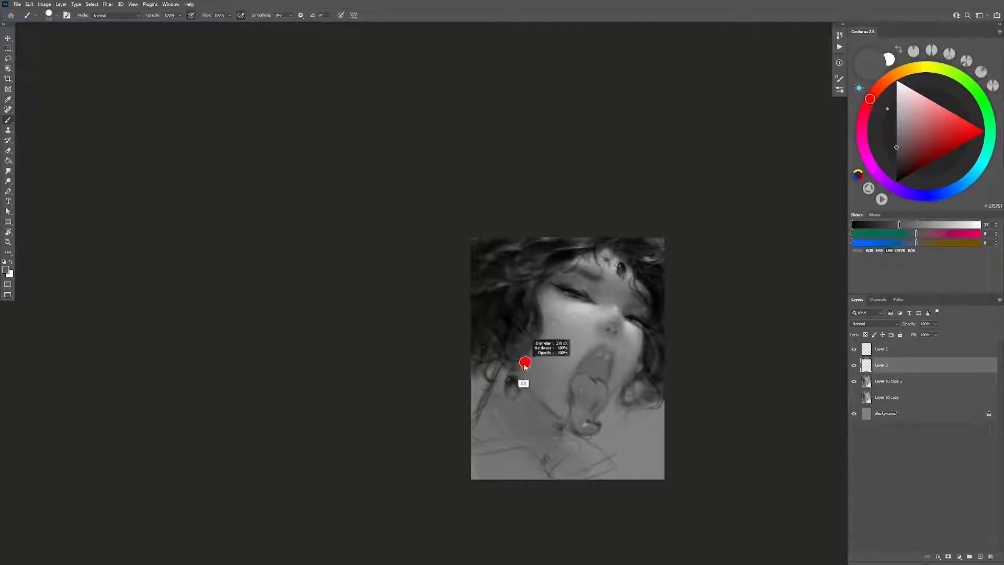
{"action": "key", "text": "d"}
{"action": "left_click_drag", "start_coordinate": [523, 371], "coordinate": [539, 371]}
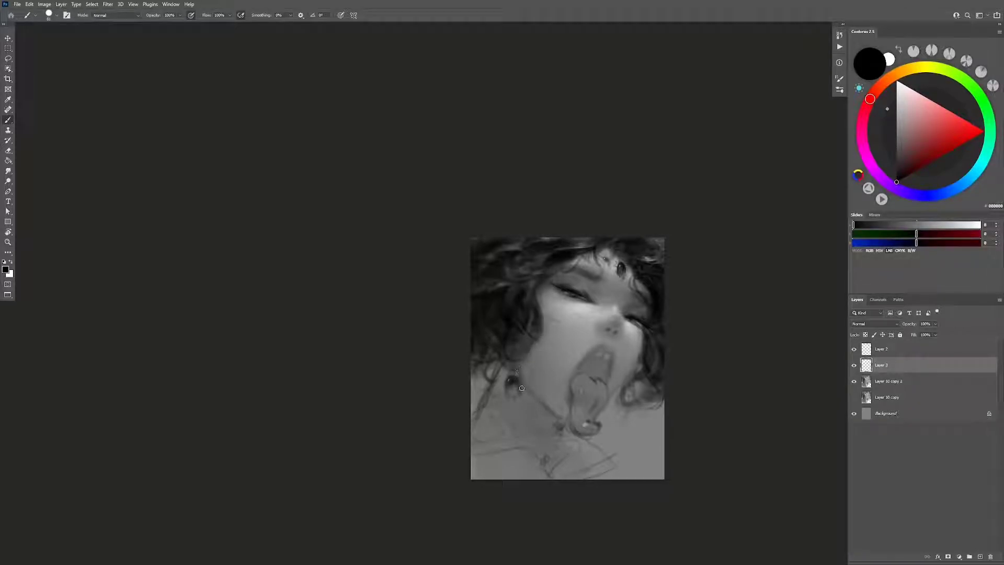
{"action": "mouse_move", "coordinate": [522, 388]}
{"action": "left_mouse_down"}
{"action": "mouse_move", "coordinate": [539, 388]}
{"action": "mouse_move", "coordinate": [492, 401]}
{"action": "mouse_move", "coordinate": [484, 416]}
{"action": "left_mouse_up"}
{"action": "left_click_drag", "start_coordinate": [510, 366], "coordinate": [492, 413]}
Step: Sample a mid grey from the canvas and set the eraser to about 245
{"action": "left_click", "coordinate": [494, 415], "text": "alt"}
{"action": "key", "text": "e"}
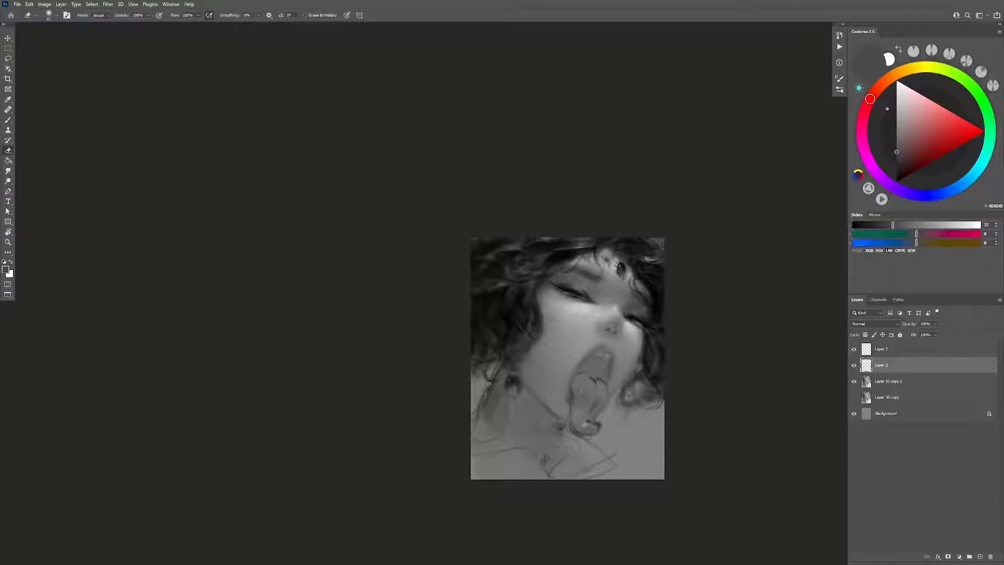
{"action": "left_click_drag", "start_coordinate": [478, 395], "coordinate": [488, 396]}
Step: Merge the paint layer down and cover the lower-left neck sketch lines with lighter grey
{"action": "key", "text": "r"}
{"action": "key", "text": "ctrl+e"}
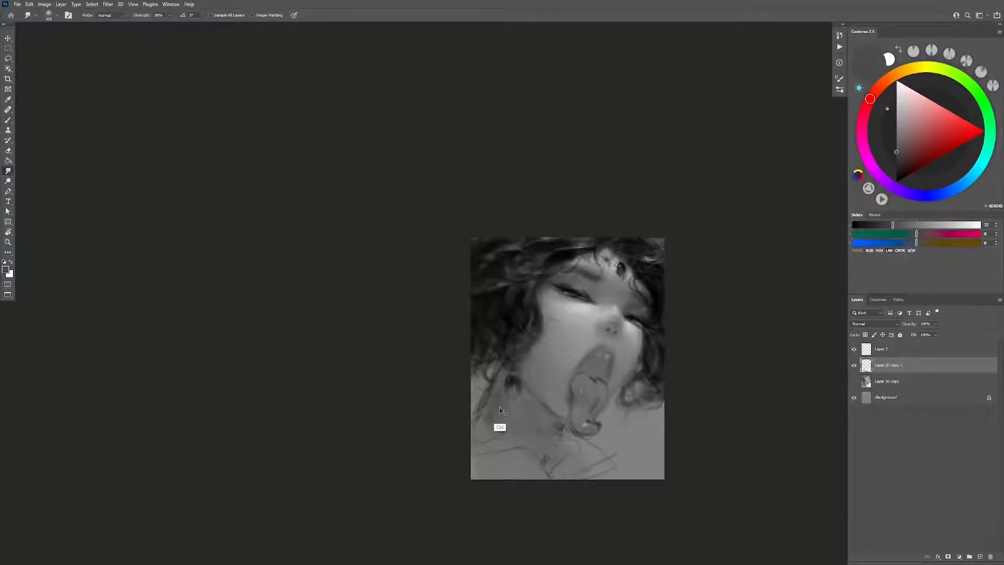
{"action": "key", "text": "b"}
{"action": "left_click_drag", "start_coordinate": [499, 406], "coordinate": [498, 394]}
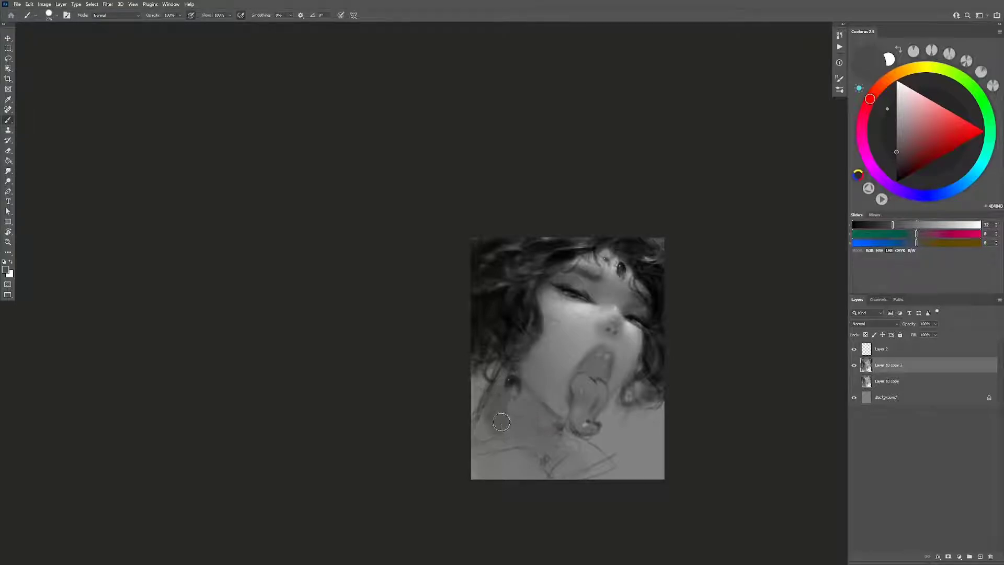
{"action": "left_click", "coordinate": [513, 438], "text": "alt"}
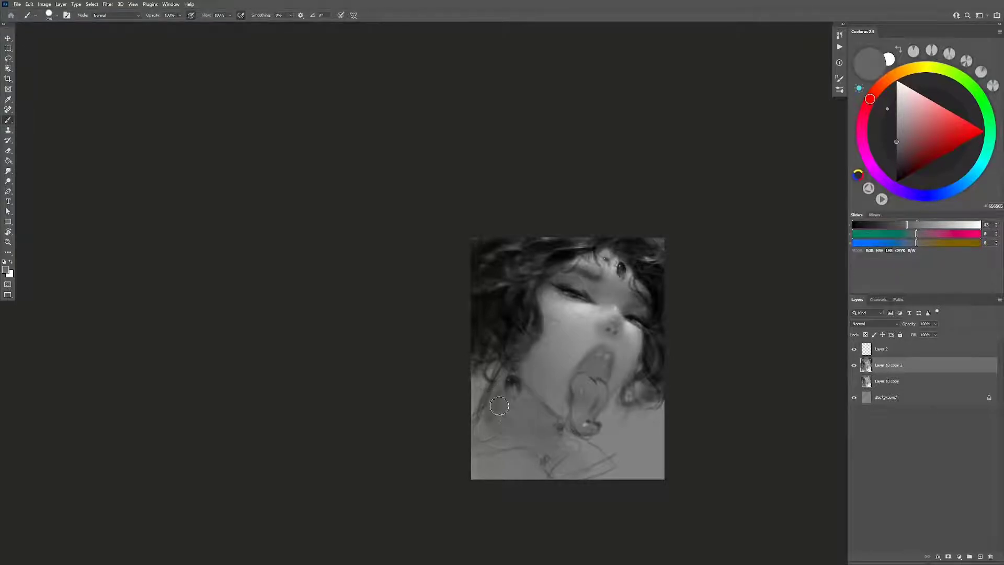
{"action": "left_click", "coordinate": [523, 427], "text": "alt"}
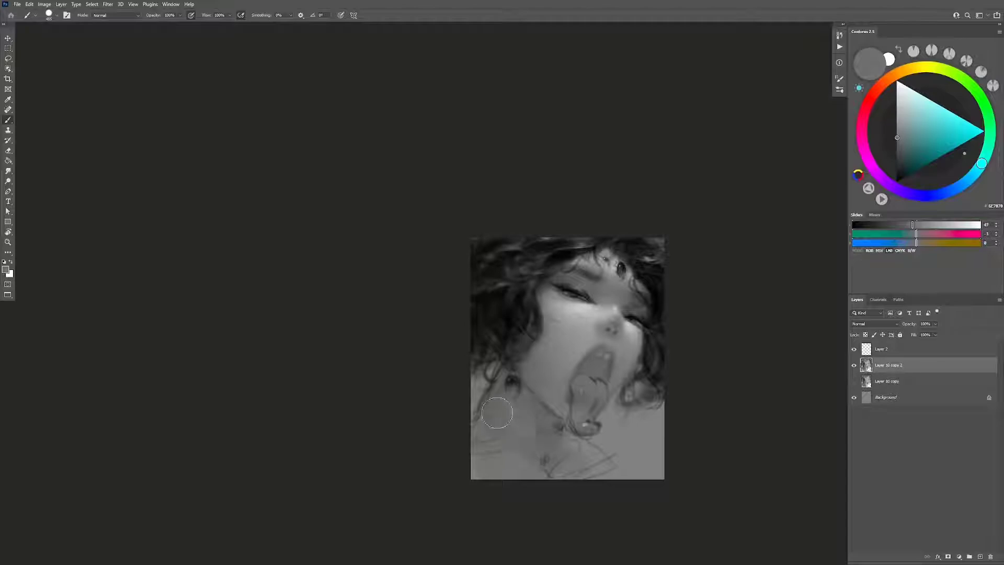
{"action": "left_click_drag", "start_coordinate": [523, 431], "coordinate": [492, 455]}
Step: Erase to lighten the dark hair strands at the neck's edge, then sample a light face grey
{"action": "key", "text": "h"}
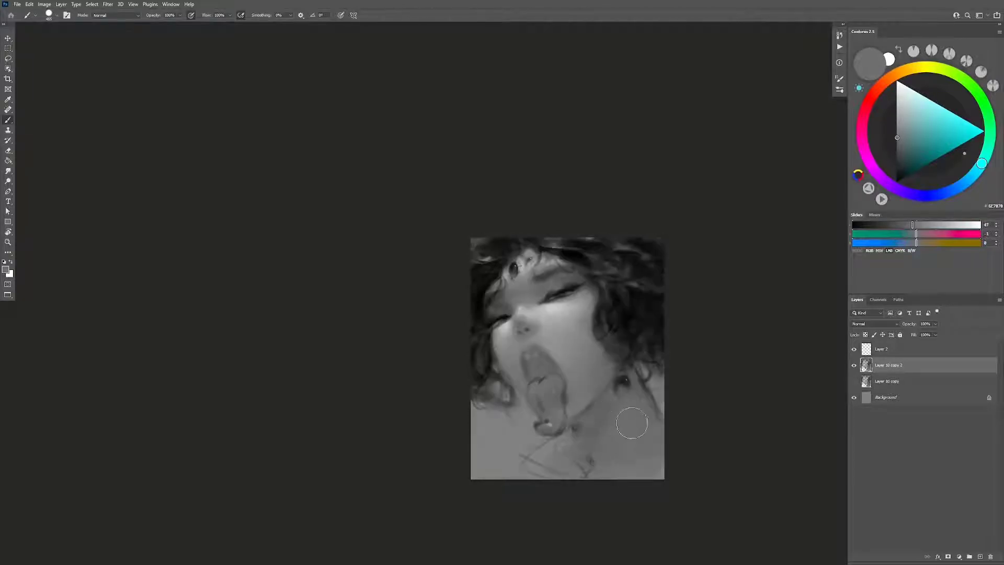
{"action": "key", "text": "e"}
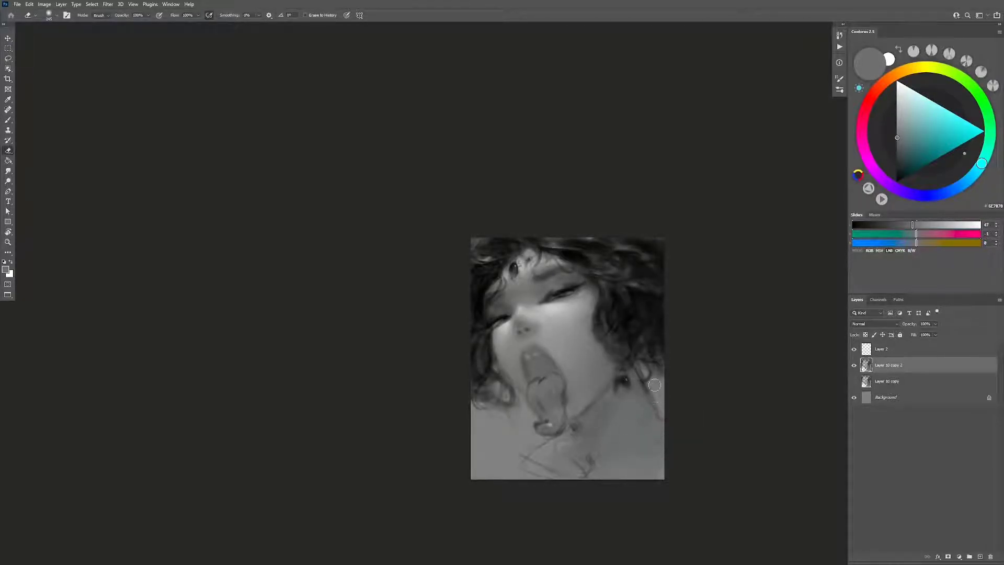
{"action": "mouse_move", "coordinate": [655, 390]}
{"action": "left_mouse_down"}
{"action": "mouse_move", "coordinate": [657, 418]}
{"action": "mouse_move", "coordinate": [663, 399]}
{"action": "left_mouse_up"}
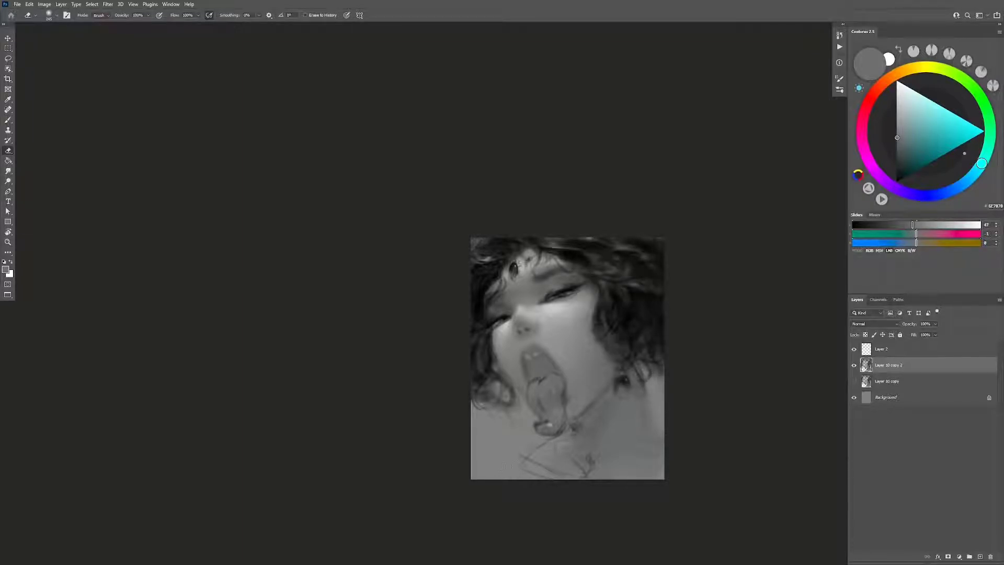
{"action": "key", "text": "b"}
{"action": "left_click", "coordinate": [541, 320], "text": "alt"}
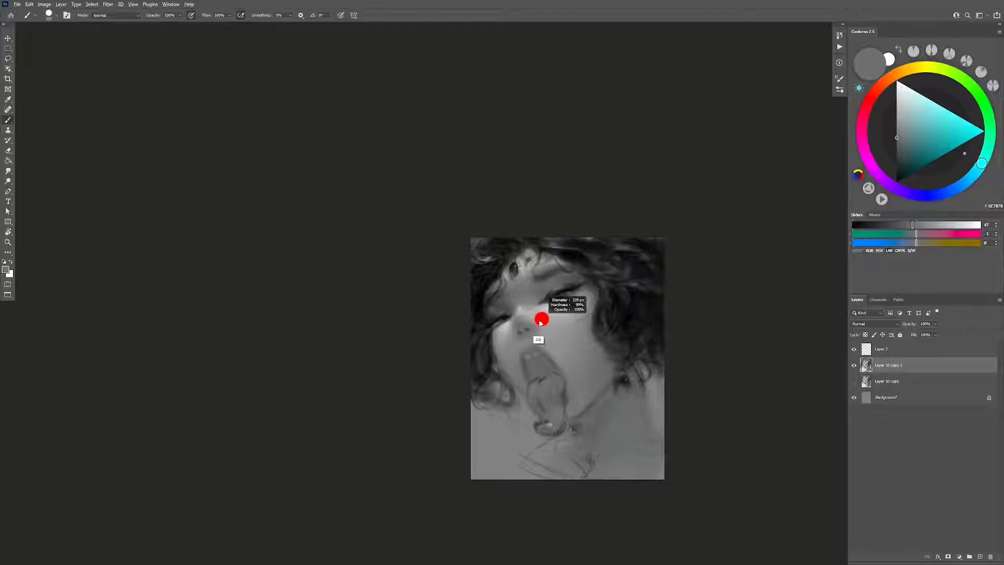
{"action": "left_click", "coordinate": [550, 309], "text": "alt"}
Step: Try light grey strokes on the jaw-side curl and below the chin, then undo the bottom strokes
{"action": "right_click", "coordinate": [530, 456], "text": "alt"}
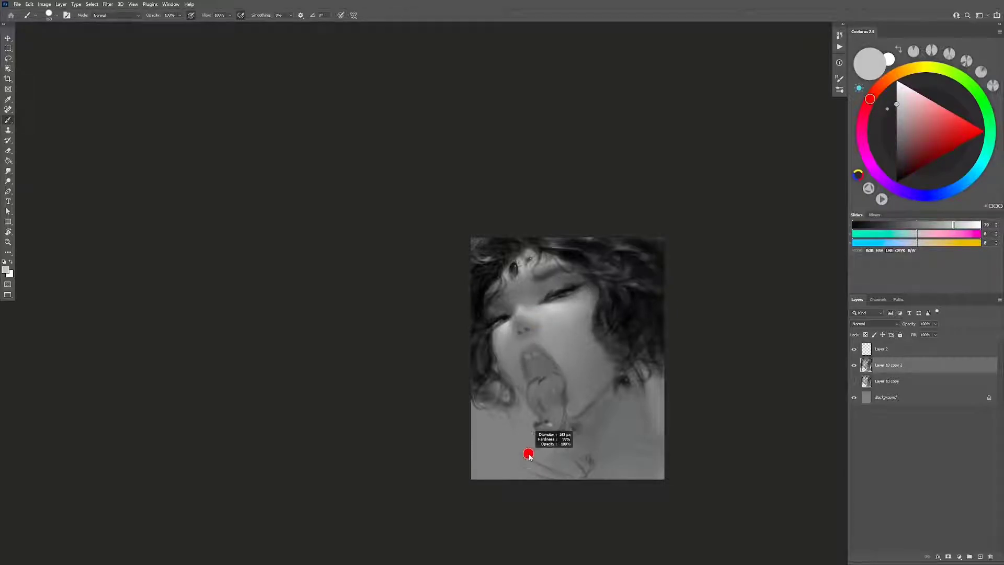
{"action": "left_click_drag", "start_coordinate": [494, 465], "coordinate": [511, 465]}
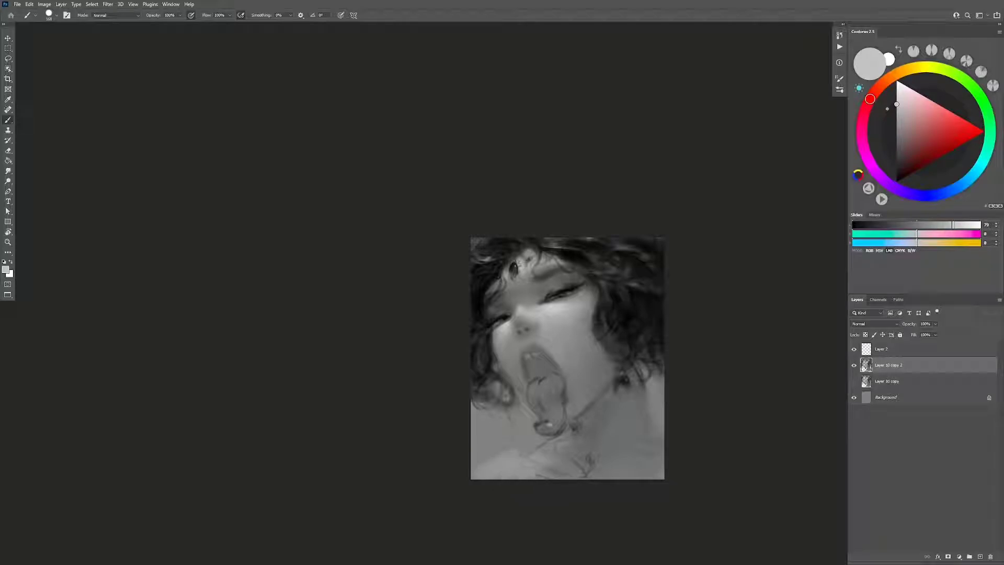
{"action": "key", "text": "h"}
{"action": "left_click_drag", "start_coordinate": [635, 369], "coordinate": [634, 410]}
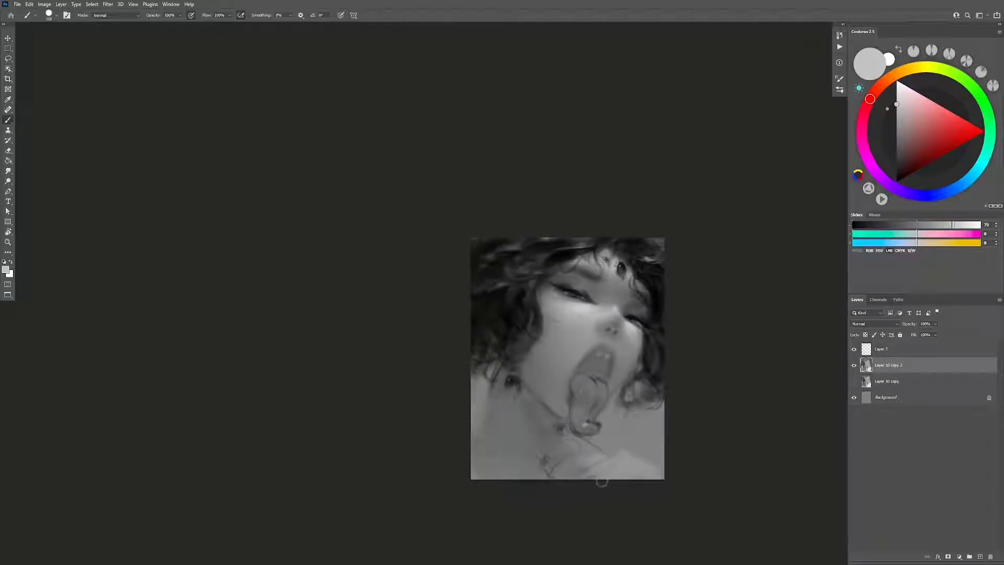
{"action": "left_click_drag", "start_coordinate": [573, 470], "coordinate": [569, 451]}
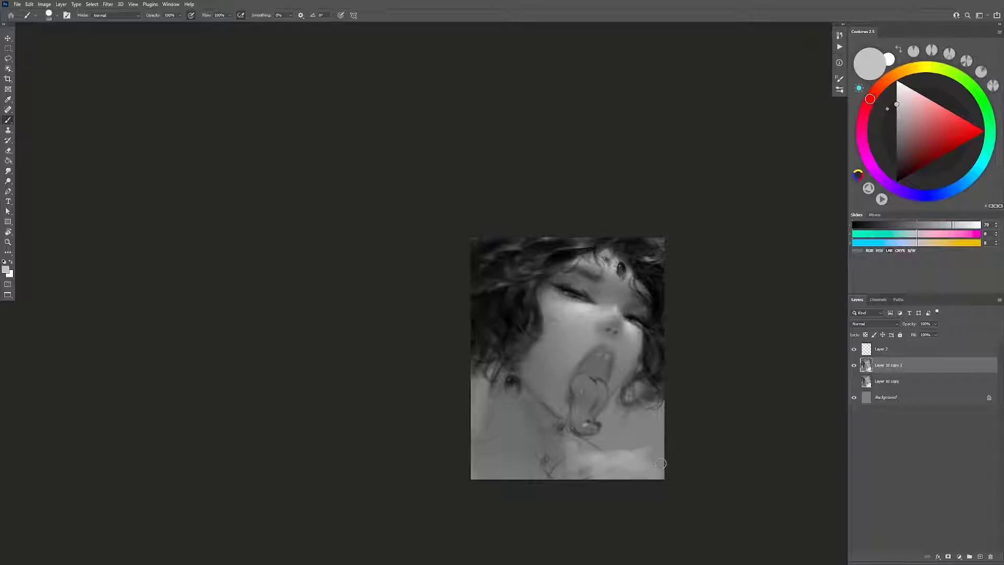
{"action": "key", "text": "ctrl+z"}
Step: Add a new layer and sample a light grey near the eye with a 137 brush
{"action": "key", "text": "ctrl+shift+alt+n"}
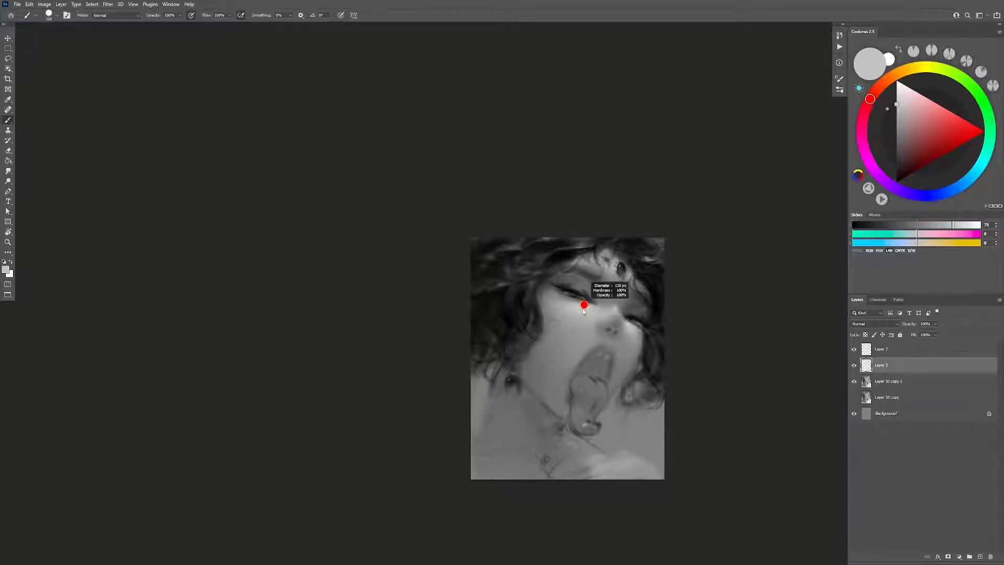
{"action": "left_click", "coordinate": [585, 312], "text": "alt"}
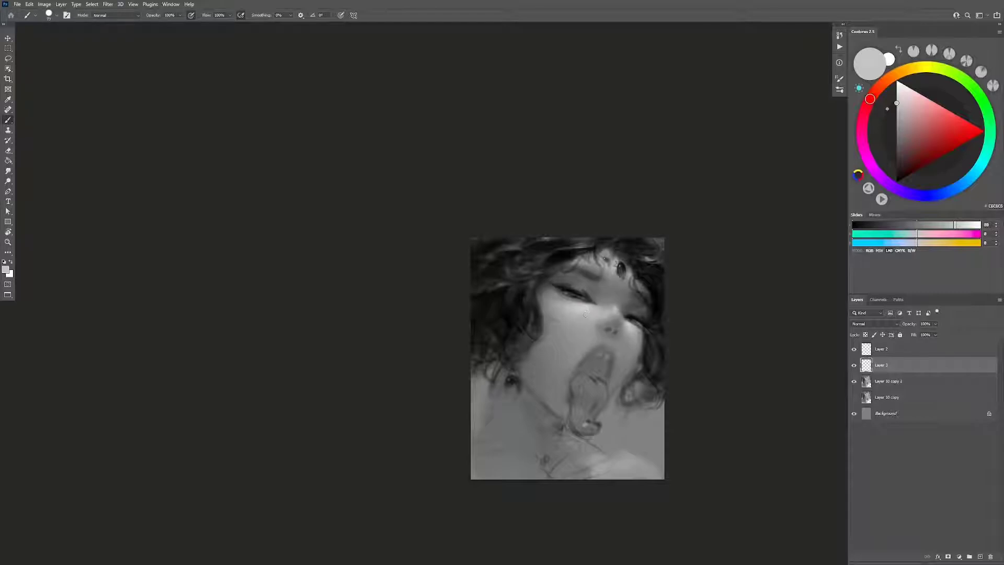
{"action": "left_click_drag", "start_coordinate": [586, 314], "coordinate": [594, 314]}
{"action": "left_click", "coordinate": [584, 314], "text": "alt"}
{"action": "left_click", "coordinate": [583, 315], "text": "alt"}
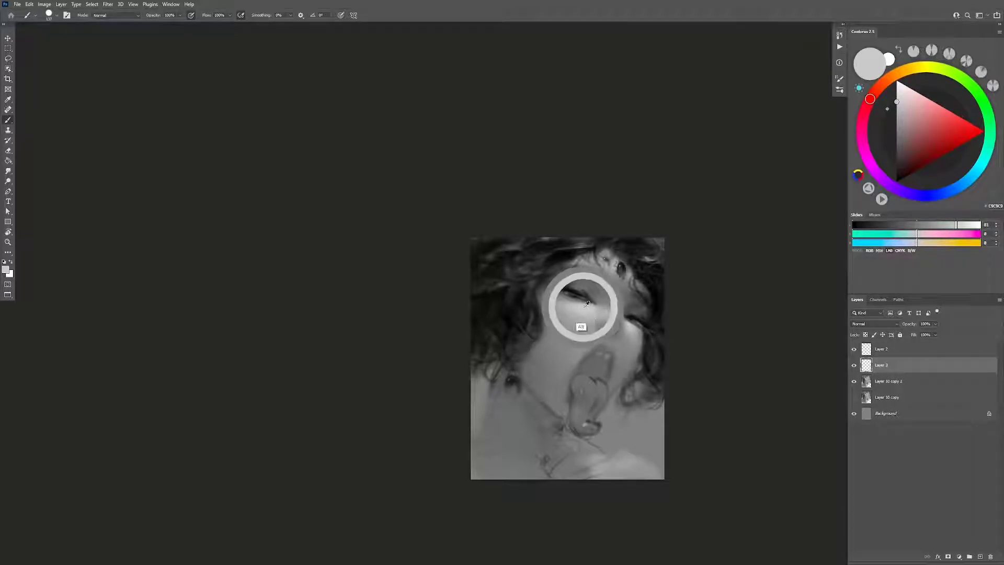
Step: On a new layer, place a black mark on the neck with a 266 px brush
{"action": "key", "text": "h"}
{"action": "key", "text": "ctrl+shift+alt+n"}
{"action": "key", "text": "d"}
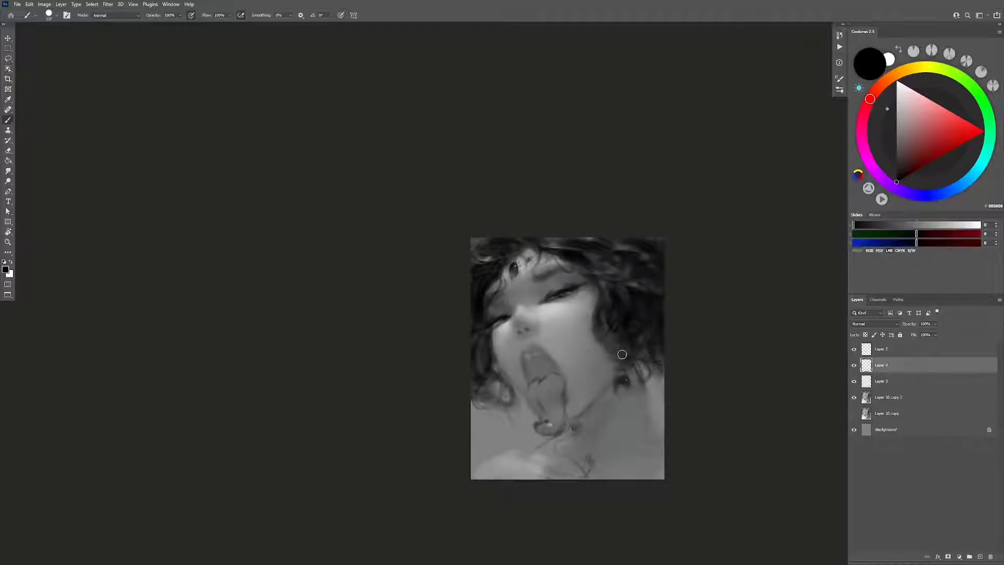
{"action": "left_click_drag", "start_coordinate": [624, 357], "coordinate": [626, 360]}
{"action": "left_click", "coordinate": [623, 379]}
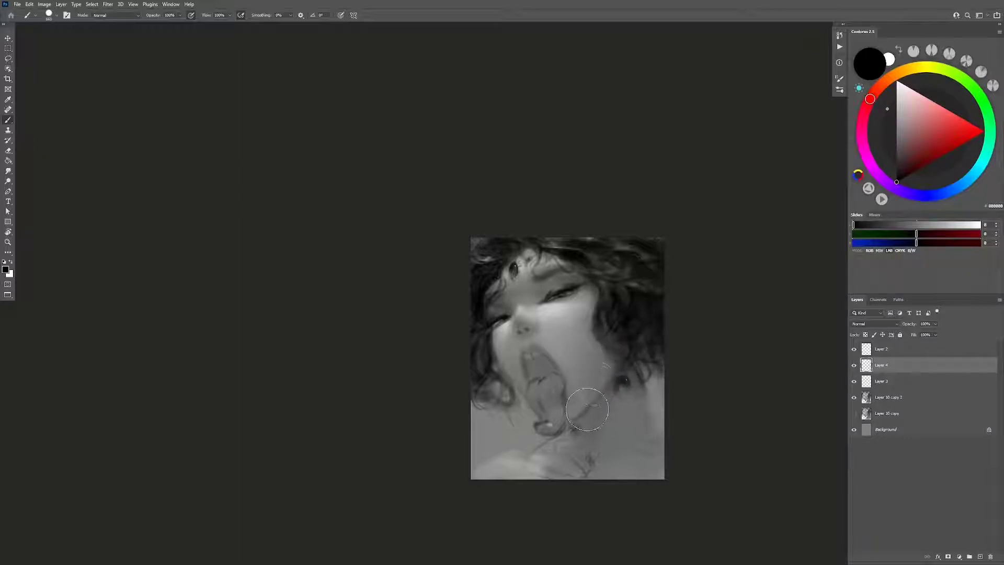
{"action": "left_click_drag", "start_coordinate": [611, 345], "coordinate": [614, 329]}
{"action": "left_click", "coordinate": [590, 343], "text": "alt"}
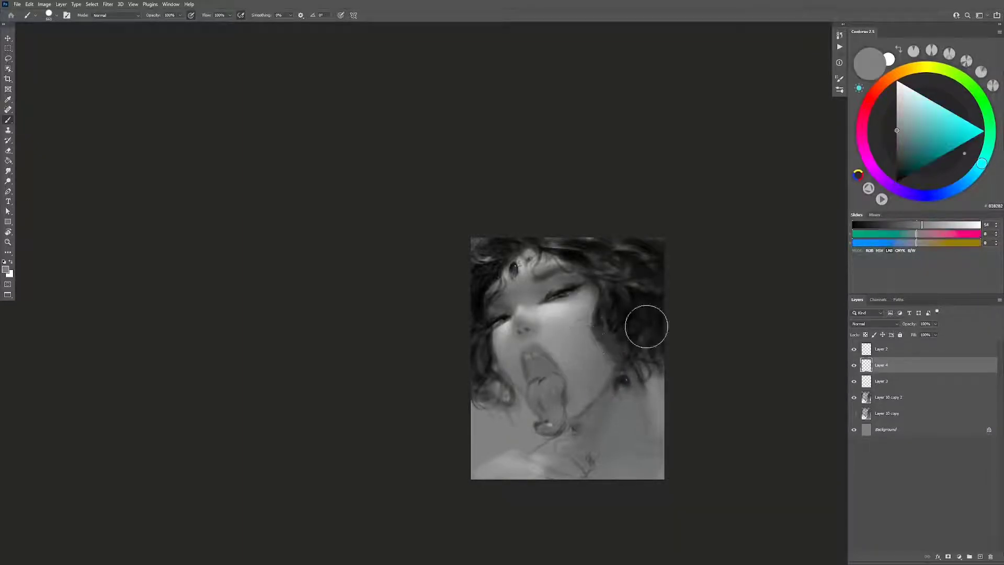
Step: Switch to the skin texture brush preset at about 438 px
{"action": "right_click", "coordinate": [641, 321]}
{"action": "left_click", "coordinate": [891, 440]}
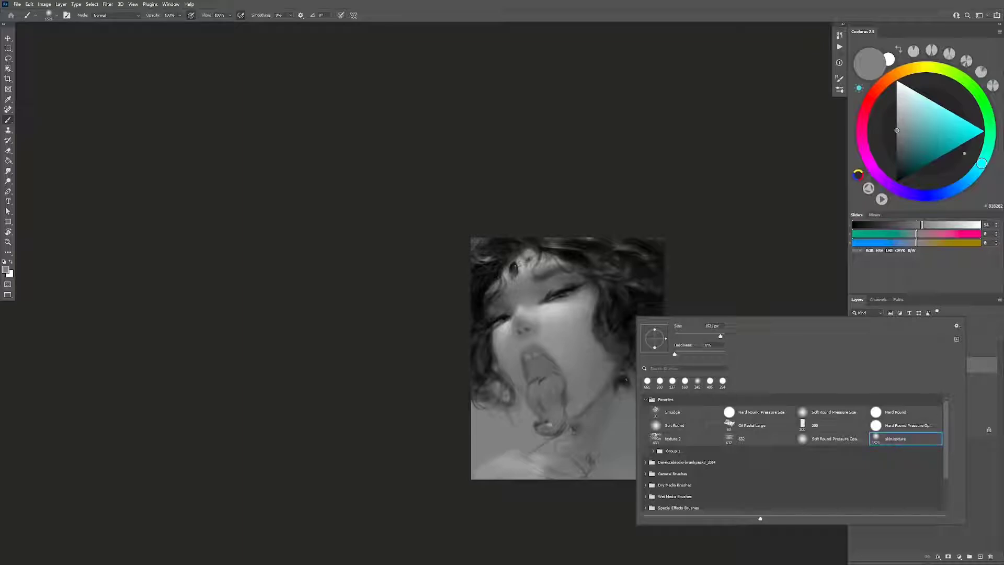
{"action": "left_click", "coordinate": [755, 259]}
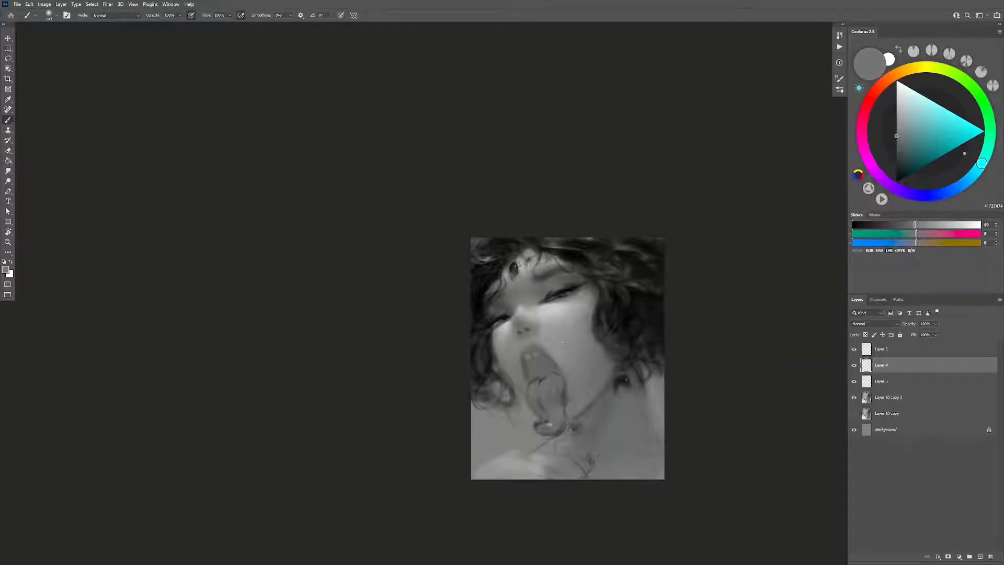
{"action": "mouse_move", "coordinate": [561, 340]}
{"action": "left_mouse_down"}
{"action": "mouse_move", "coordinate": [607, 335]}
{"action": "mouse_move", "coordinate": [591, 339]}
{"action": "left_mouse_up"}
{"action": "left_click_drag", "start_coordinate": [523, 369], "coordinate": [503, 369]}
Step: Sample dark, lighter and near-black greys and paint shading with a 512 px brush
{"action": "left_click", "coordinate": [516, 369], "text": "alt"}
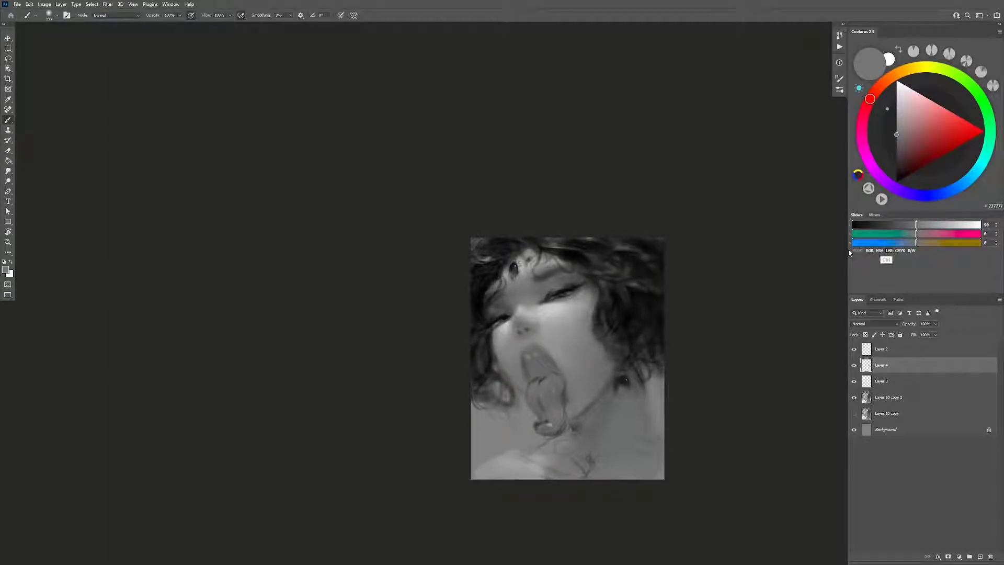
{"action": "left_click", "coordinate": [516, 375], "text": "alt"}
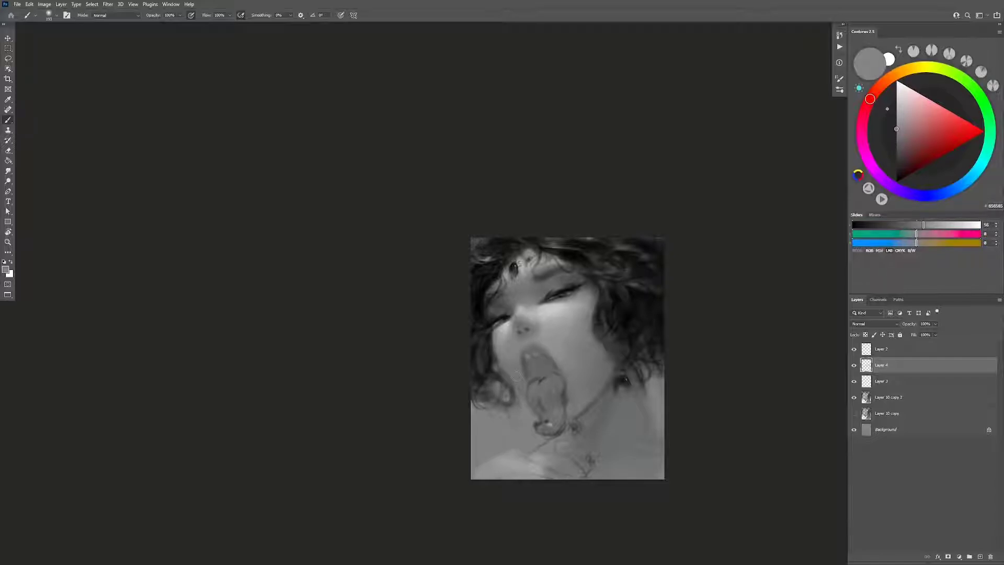
{"action": "left_click", "coordinate": [493, 361], "text": "alt"}
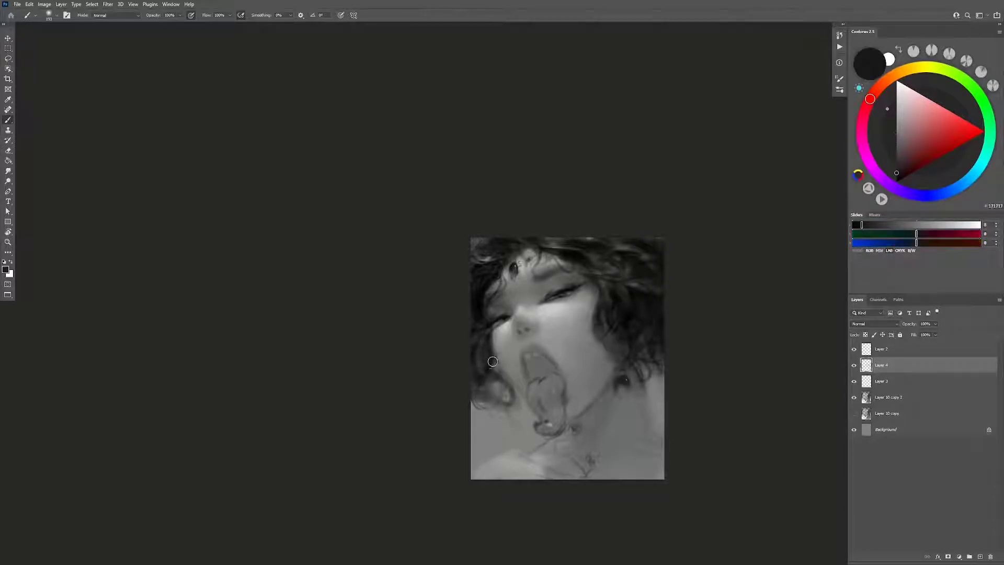
{"action": "mouse_move", "coordinate": [495, 362]}
{"action": "left_mouse_down"}
{"action": "mouse_move", "coordinate": [491, 351]}
{"action": "mouse_move", "coordinate": [489, 359]}
{"action": "left_mouse_up"}
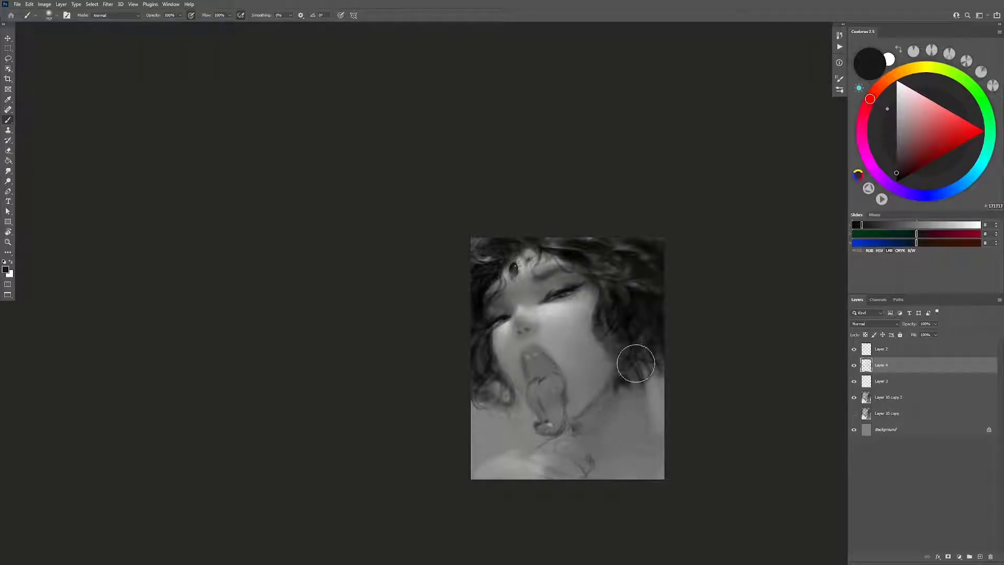
{"action": "key", "text": "h"}
{"action": "left_click_drag", "start_coordinate": [570, 269], "coordinate": [570, 273]}
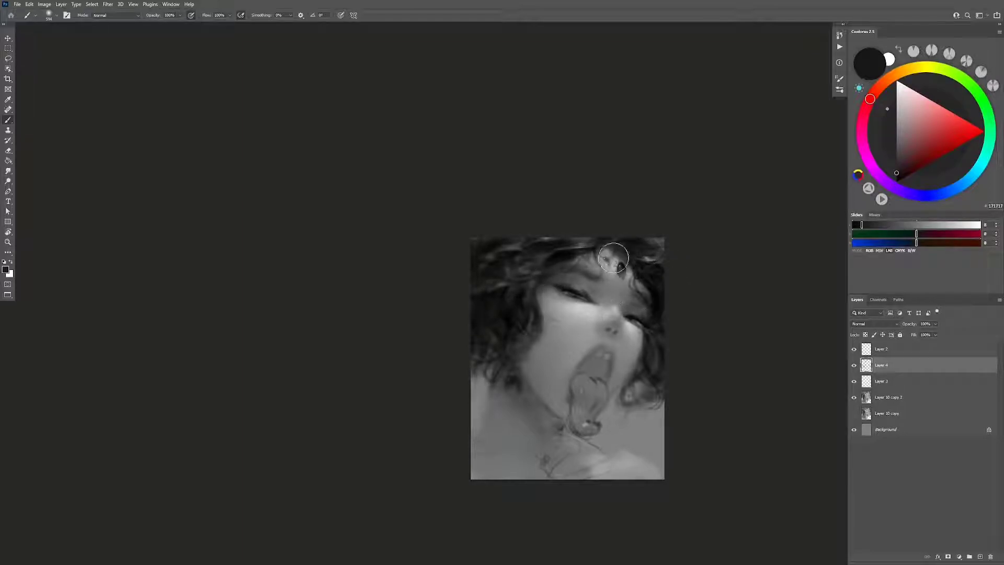
Step: Darken the upper-right hair, then add Layer 5 with a black 107 px brush
{"action": "left_click_drag", "start_coordinate": [627, 264], "coordinate": [651, 276]}
{"action": "key", "text": "ctrl+shift+alt+n"}
{"action": "key", "text": "d"}
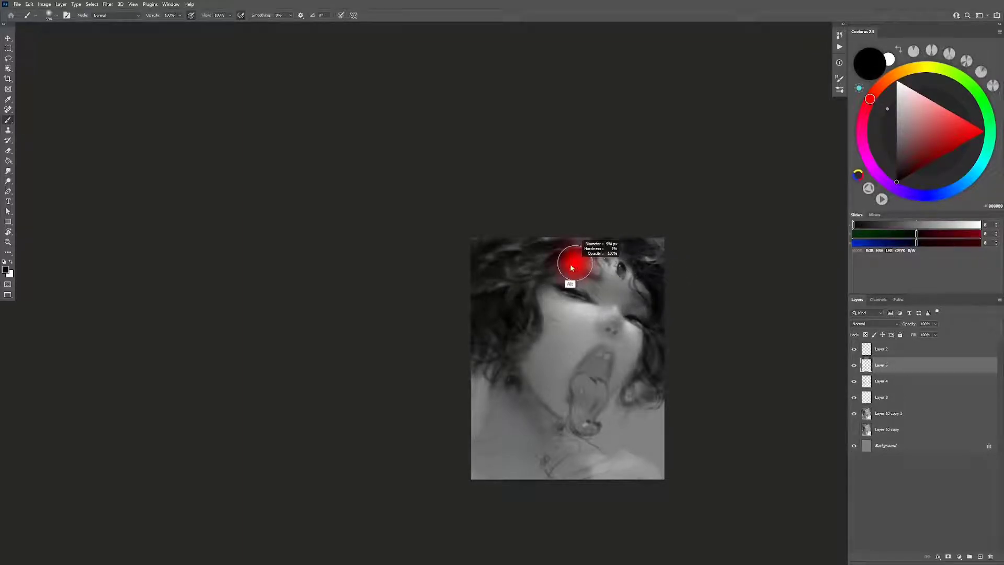
{"action": "left_click_drag", "start_coordinate": [574, 267], "coordinate": [580, 268]}
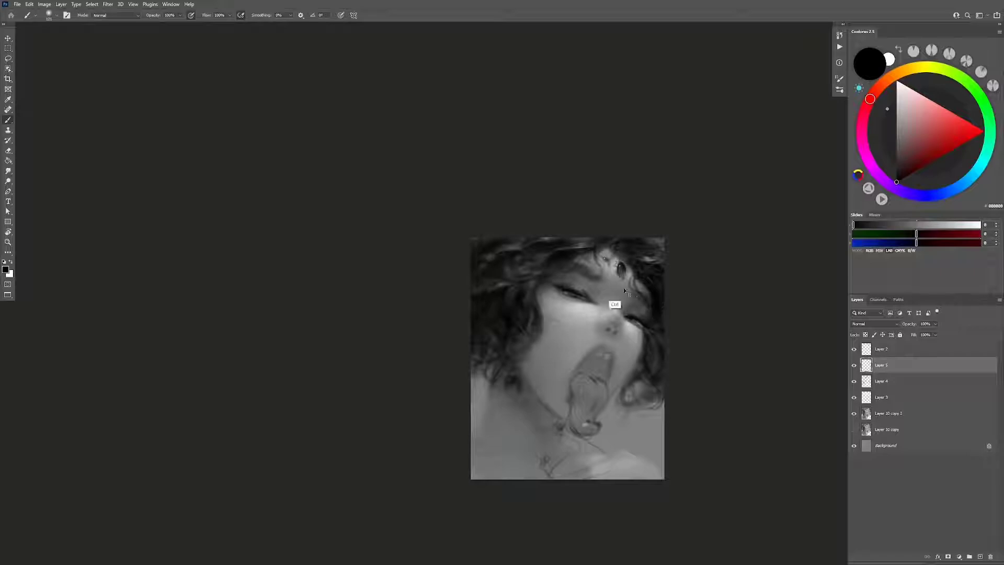
{"action": "left_click_drag", "start_coordinate": [576, 269], "coordinate": [576, 268]}
Step: Paint dark detail into the forehead jewel, flipping the canvas horizontally to check
{"action": "key", "text": "ctrl+h"}
{"action": "mouse_move", "coordinate": [557, 347]}
{"action": "left_mouse_down"}
{"action": "mouse_move", "coordinate": [544, 370]}
{"action": "mouse_move", "coordinate": [535, 365]}
{"action": "left_mouse_up"}
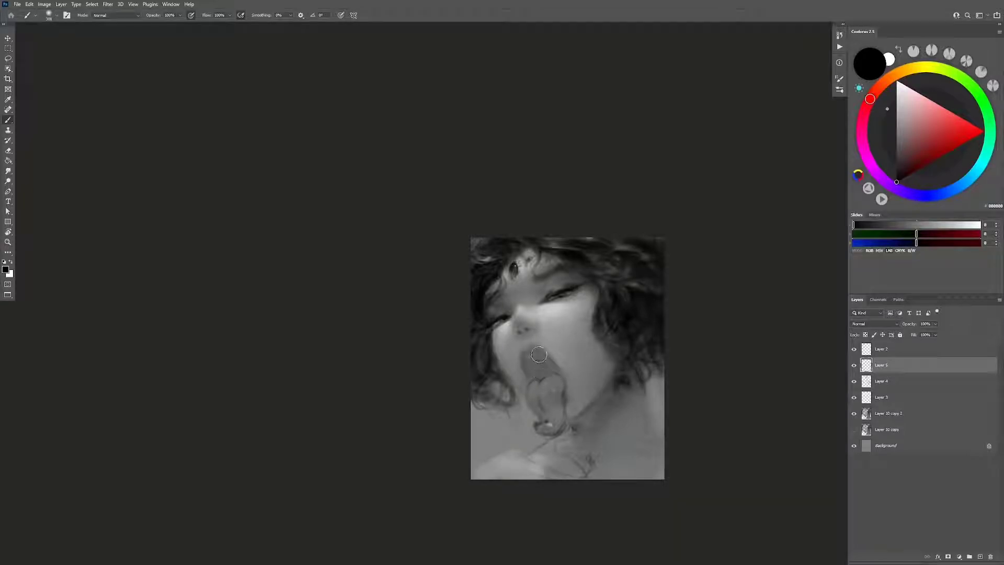
{"action": "key", "text": "ctrl+shift+h"}
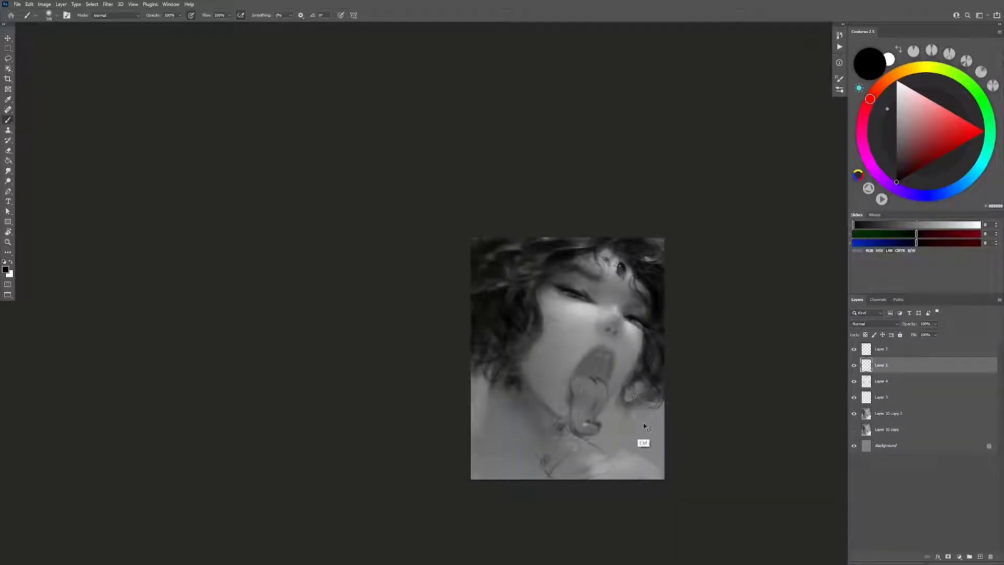
{"action": "key", "text": "ctrl+shift+h"}
{"action": "key", "text": "ctrl+shift+h"}
Step: Zoom into the mouth and smooth its dark spots and upper teeth area with sampled greys
{"action": "key", "text": "z"}
{"action": "left_click", "coordinate": [629, 375]}
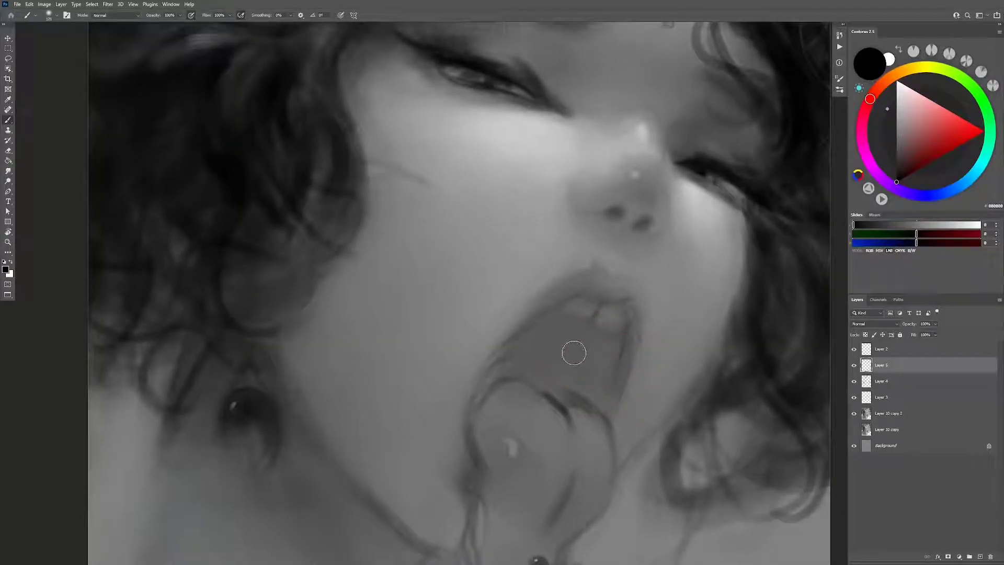
{"action": "left_click", "coordinate": [654, 328], "text": "alt"}
{"action": "left_click", "coordinate": [550, 352], "text": "alt"}
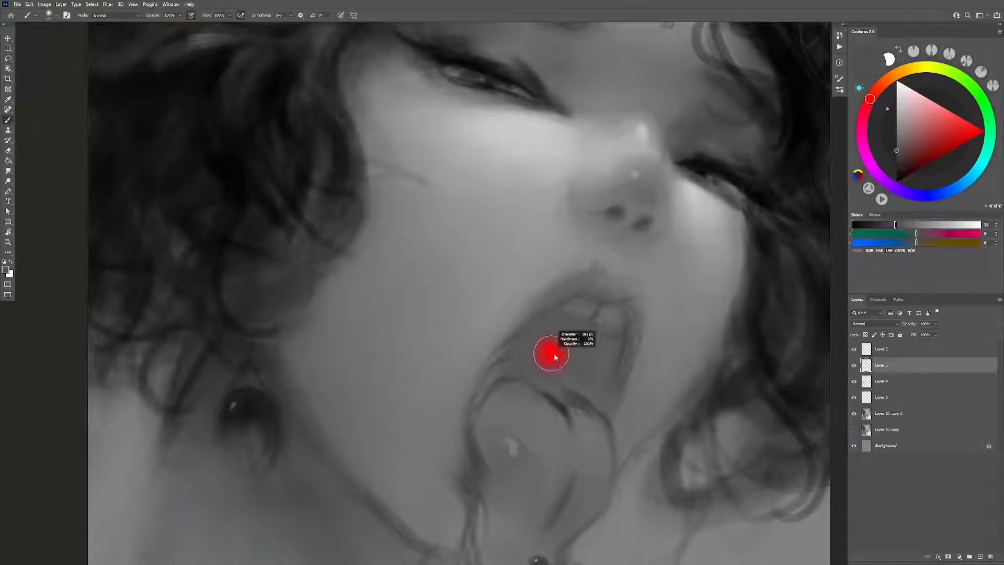
{"action": "left_click_drag", "start_coordinate": [506, 363], "coordinate": [566, 376]}
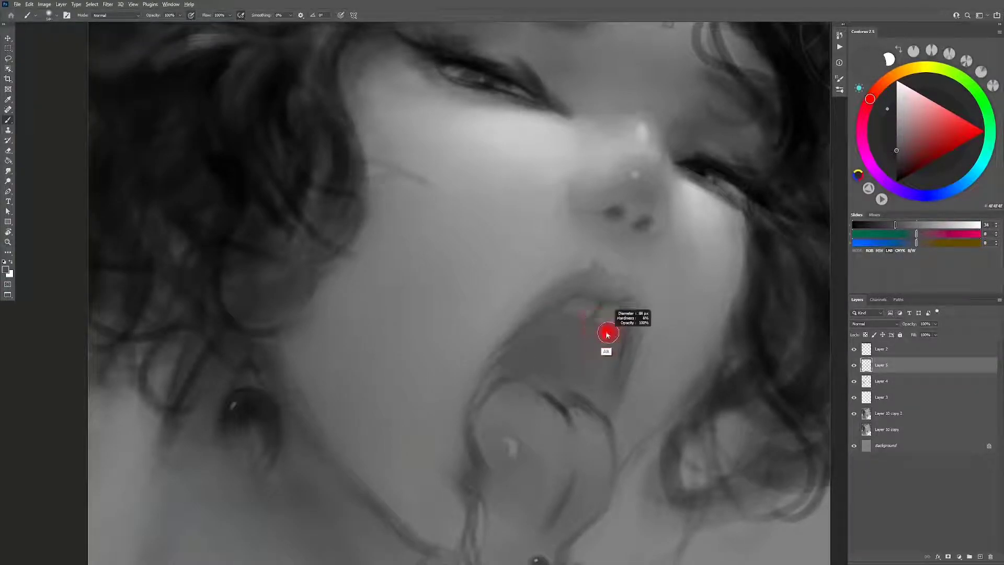
{"action": "left_click_drag", "start_coordinate": [601, 309], "coordinate": [576, 316]}
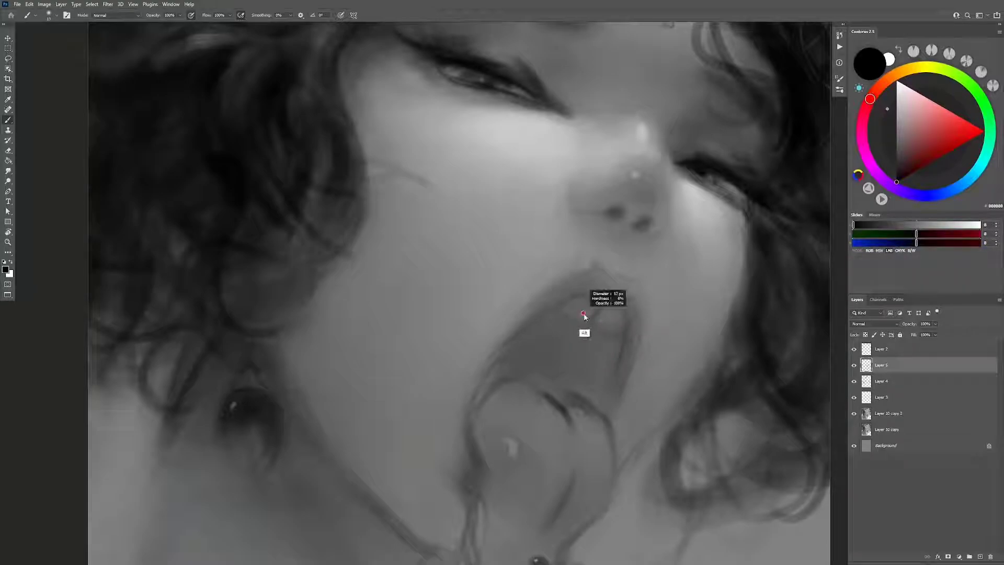
{"action": "left_click", "coordinate": [595, 319], "text": "alt"}
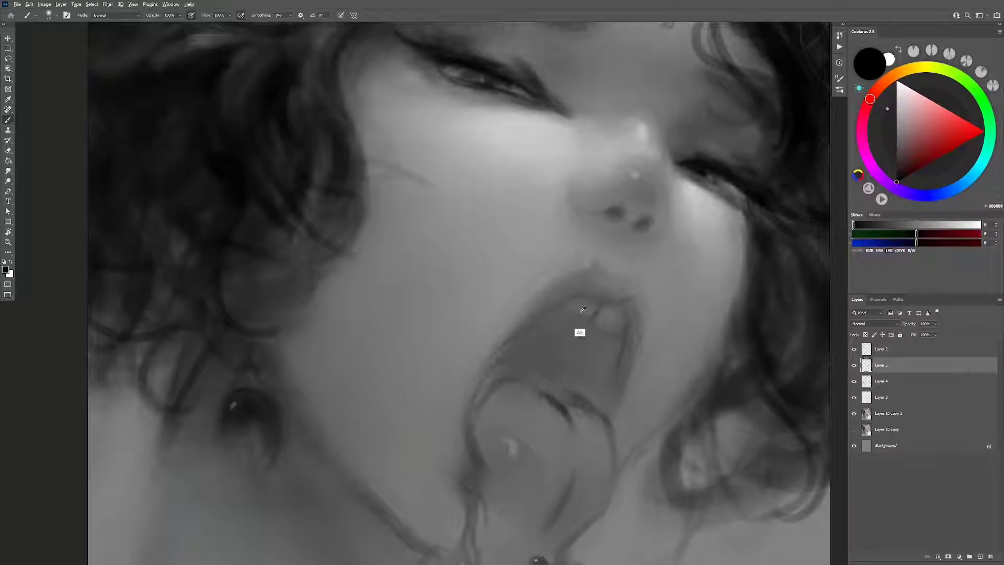
Step: Darken and lengthen the tongue line and add a black accent at the upper lip
{"action": "left_click", "coordinate": [559, 398], "text": "alt"}
{"action": "left_click_drag", "start_coordinate": [559, 397], "coordinate": [569, 418]}
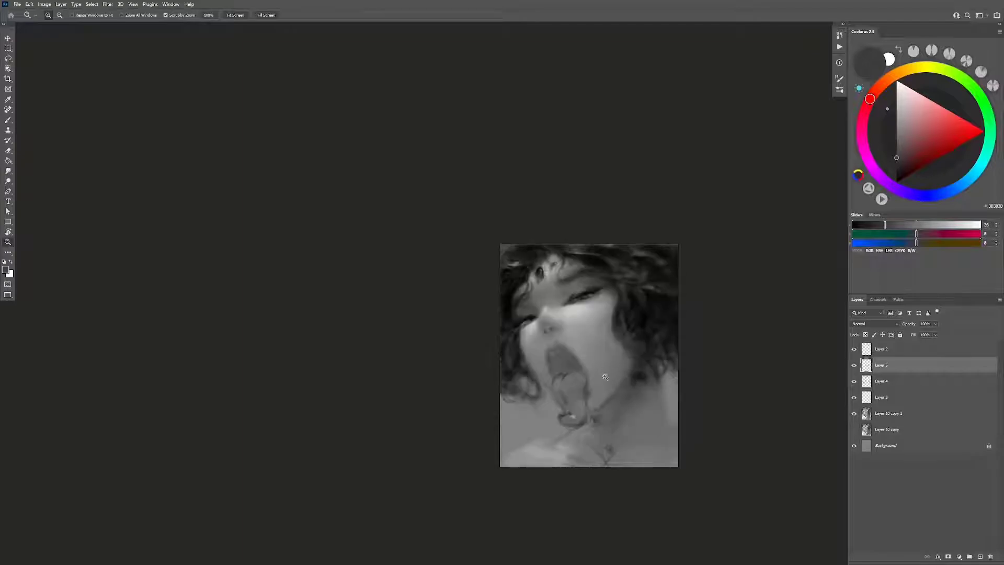
{"action": "key", "text": "b"}
{"action": "key", "text": "d"}
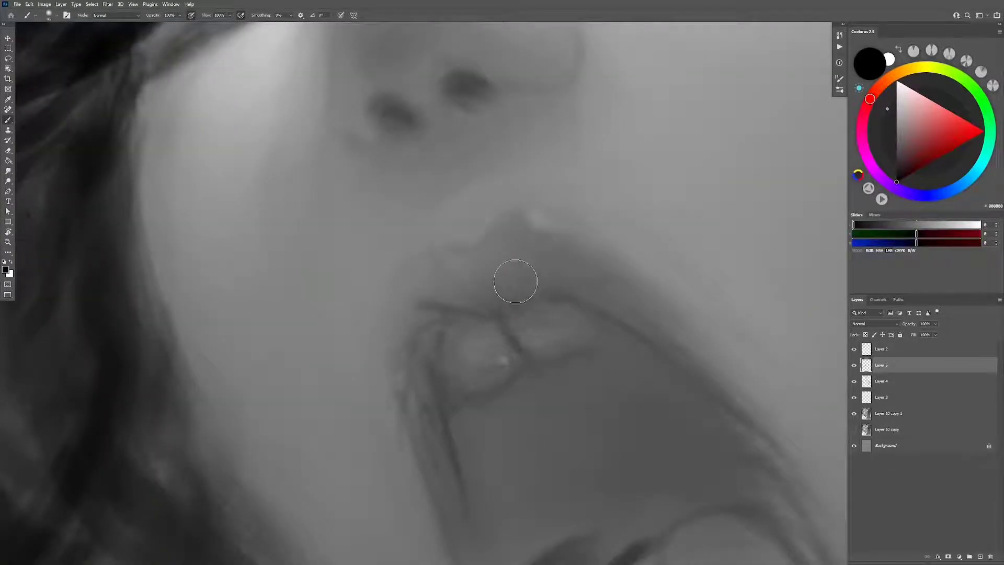
{"action": "left_click_drag", "start_coordinate": [514, 279], "coordinate": [554, 303]}
Step: Paint dark grey strokes along the lip corner with a brush of about 35
{"action": "key", "text": "z"}
{"action": "scroll", "coordinate": [554, 391], "scroll_direction": "down", "scroll_amount": 5}
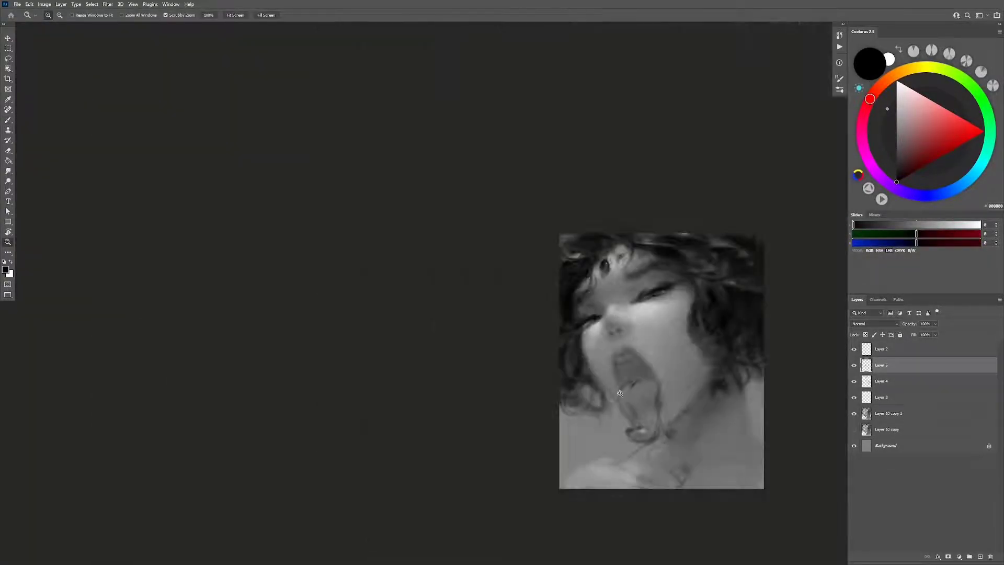
{"action": "scroll", "coordinate": [635, 356], "scroll_direction": "up", "scroll_amount": 5}
{"action": "key", "text": "b"}
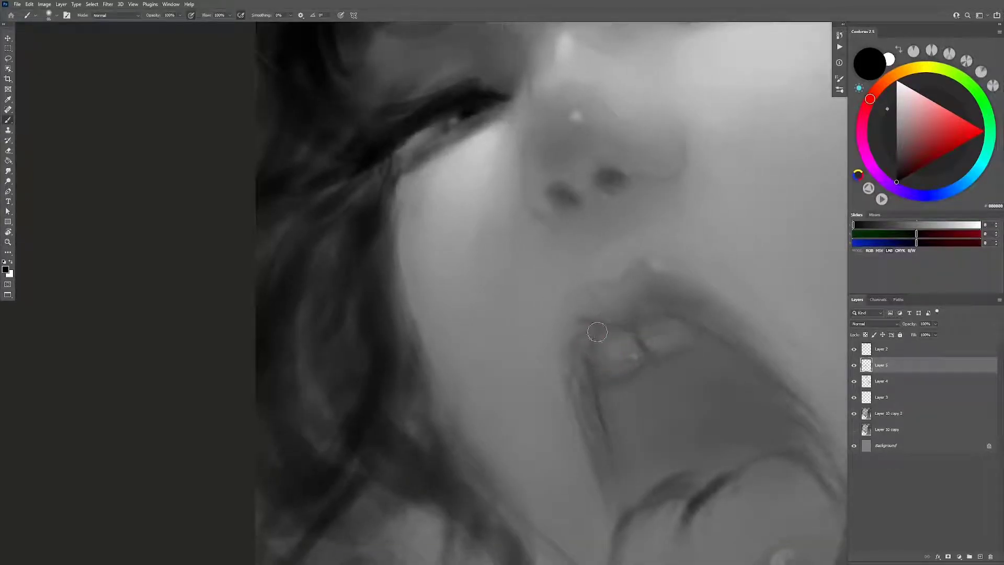
{"action": "left_click", "coordinate": [591, 329], "text": "alt"}
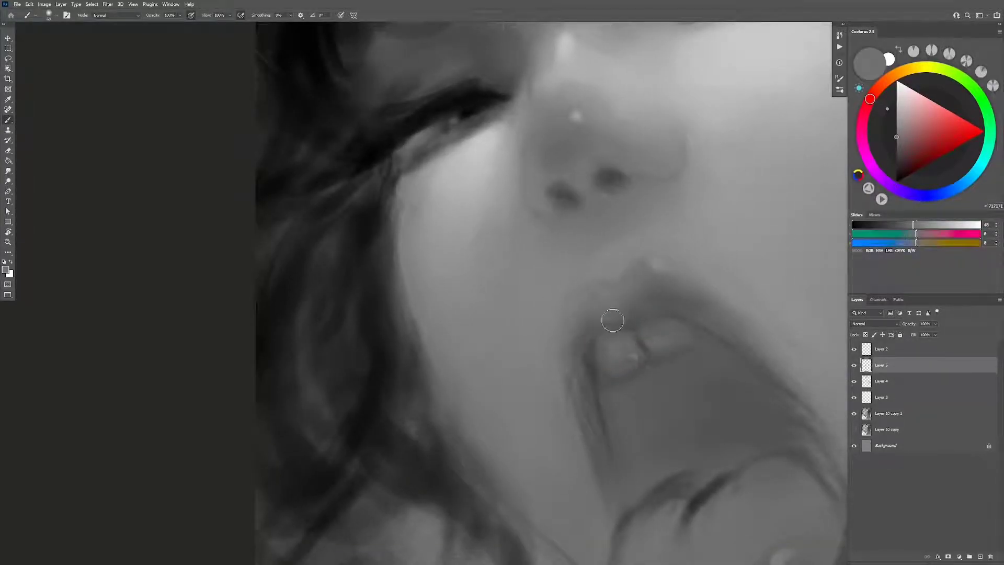
{"action": "left_click_drag", "start_coordinate": [617, 317], "coordinate": [593, 314]}
{"action": "left_click", "coordinate": [587, 345], "text": "alt"}
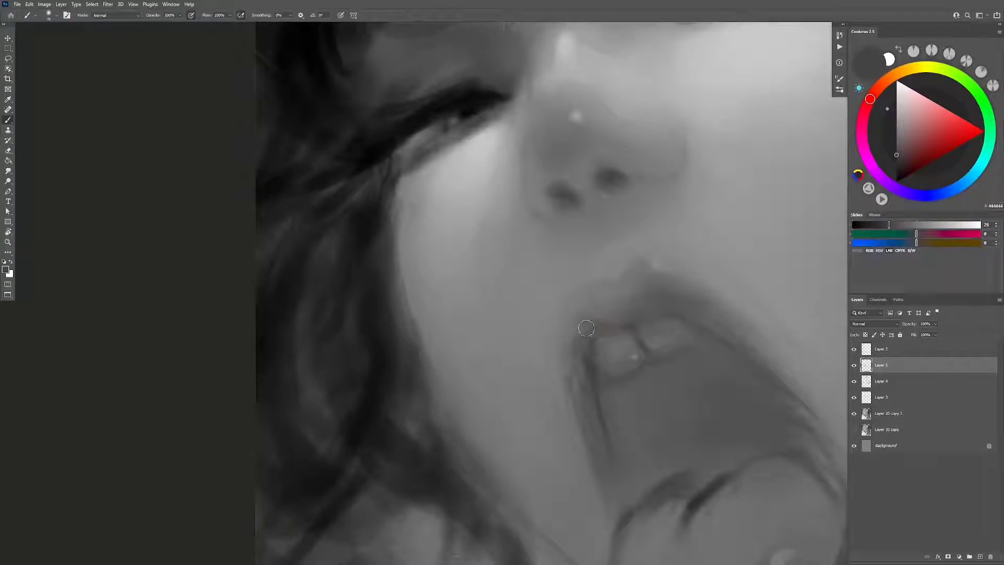
{"action": "mouse_move", "coordinate": [581, 325]}
{"action": "left_mouse_down"}
{"action": "mouse_move", "coordinate": [578, 353]}
{"action": "mouse_move", "coordinate": [549, 377]}
{"action": "left_mouse_up"}
{"action": "left_click", "coordinate": [550, 377], "text": "alt"}
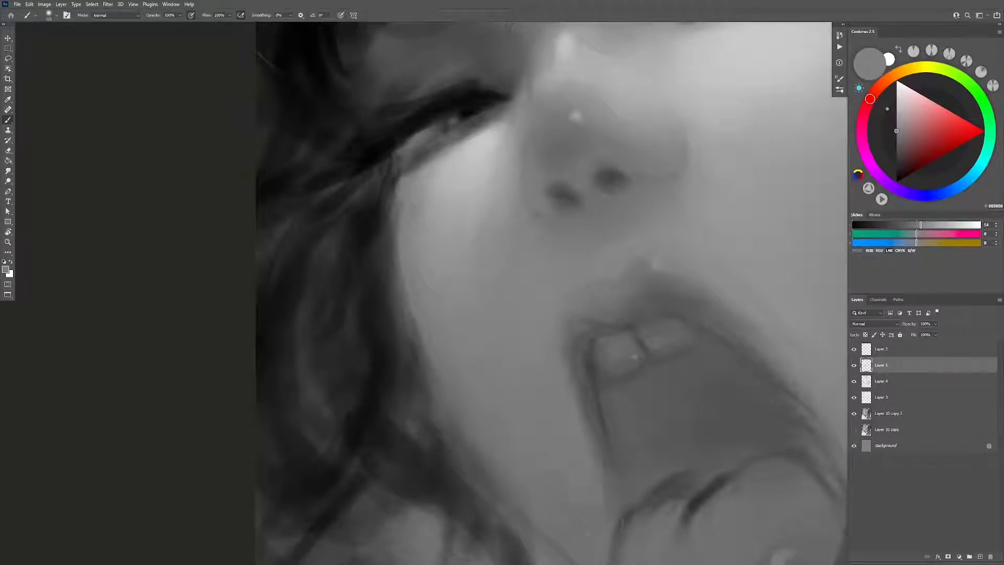
{"action": "scroll", "coordinate": [603, 518], "scroll_direction": "down", "scroll_amount": 2}
{"action": "scroll", "coordinate": [606, 476], "scroll_direction": "down", "scroll_amount": 2}
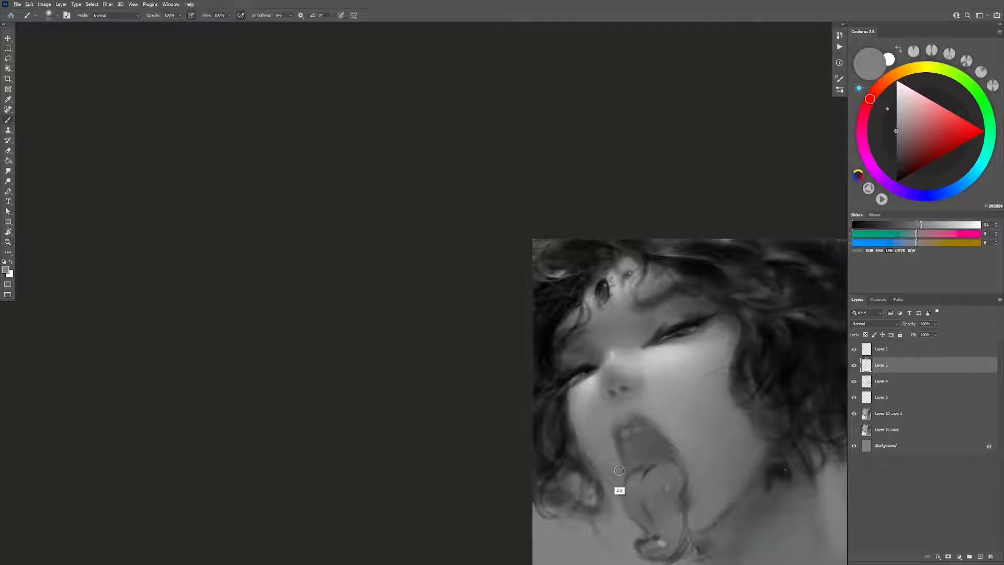
Step: Zoom out, add Layer 6, and sample light neck greys with a 163 px brush
{"action": "left_click", "coordinate": [619, 470], "text": "alt"}
{"action": "key", "text": "z"}
{"action": "left_click", "coordinate": [658, 476], "text": "alt"}
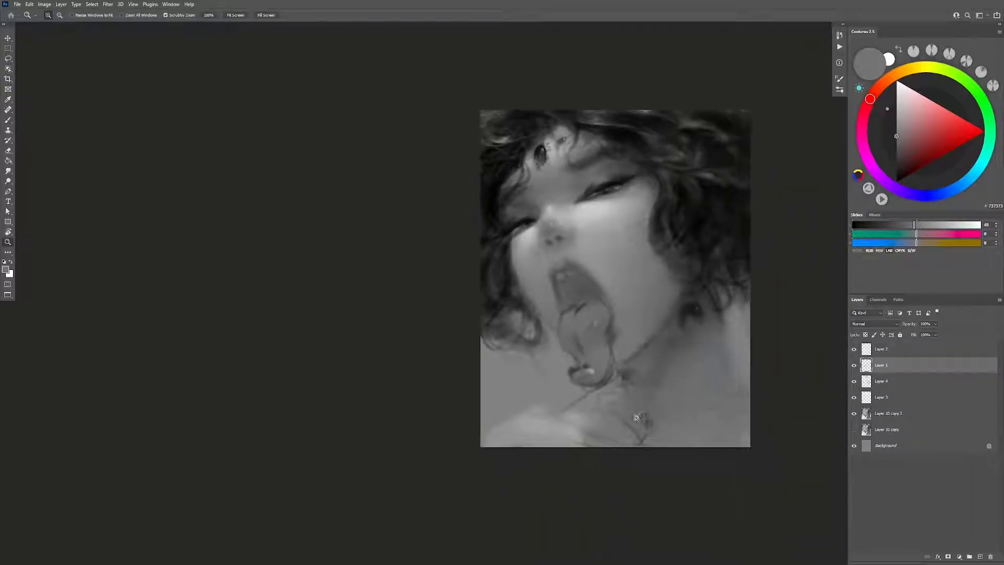
{"action": "left_click", "coordinate": [679, 381], "text": "alt"}
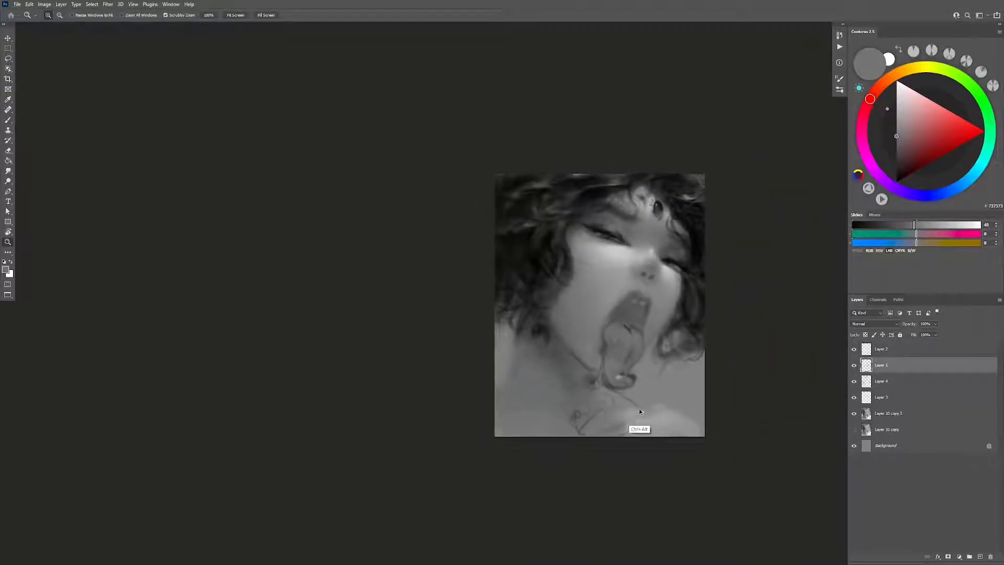
{"action": "key", "text": "ctrl+shift+alt+n"}
{"action": "key", "text": "b"}
{"action": "key", "text": "d"}
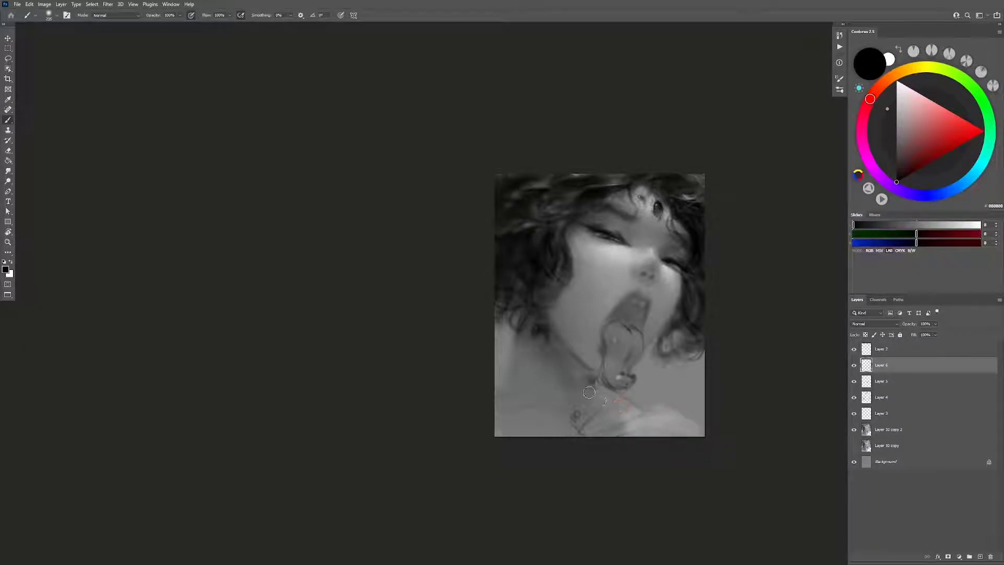
{"action": "left_click_drag", "start_coordinate": [589, 393], "coordinate": [581, 392]}
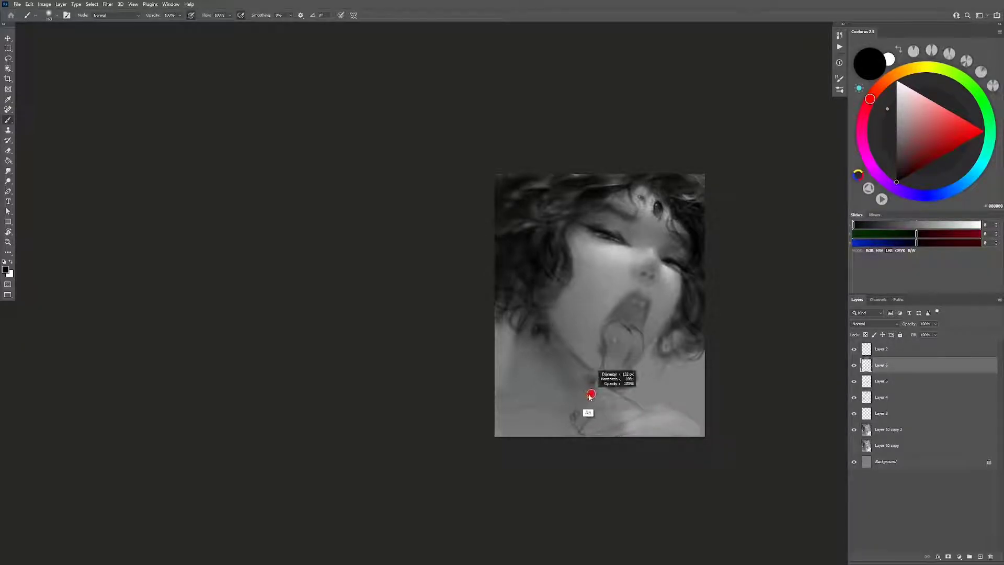
{"action": "left_click", "coordinate": [635, 421], "text": "alt"}
{"action": "left_click", "coordinate": [659, 435], "text": "alt"}
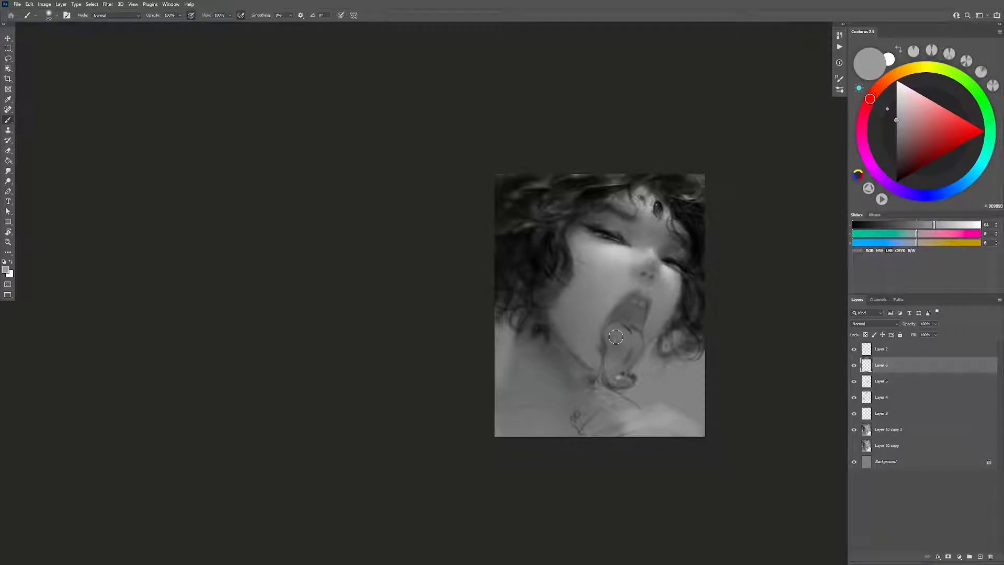
Step: On Layer 7, draw thin black lines on the left neck with a 59 px brush
{"action": "key", "text": "ctrl+shift+alt+n"}
{"action": "key", "text": "d"}
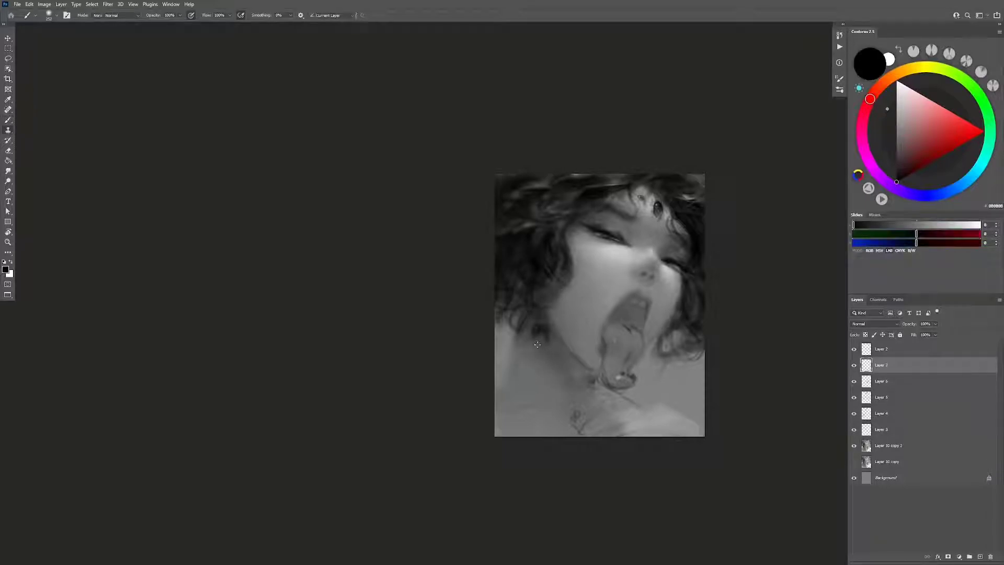
{"action": "left_click_drag", "start_coordinate": [538, 344], "coordinate": [536, 334]}
{"action": "left_click_drag", "start_coordinate": [527, 378], "coordinate": [528, 357]}
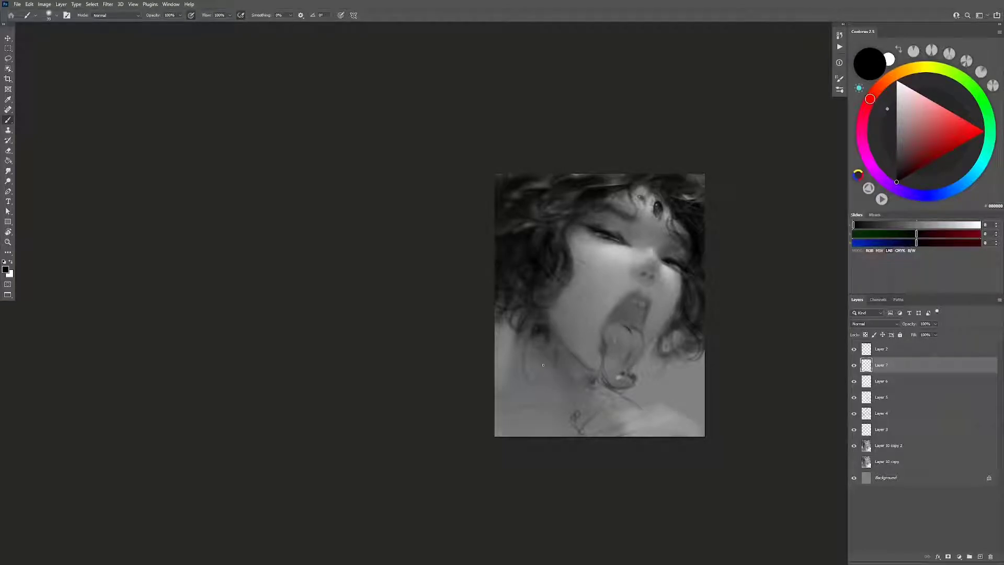
{"action": "left_click_drag", "start_coordinate": [555, 369], "coordinate": [554, 343]}
{"action": "scroll", "coordinate": [541, 320], "scroll_direction": "up", "scroll_amount": 5}
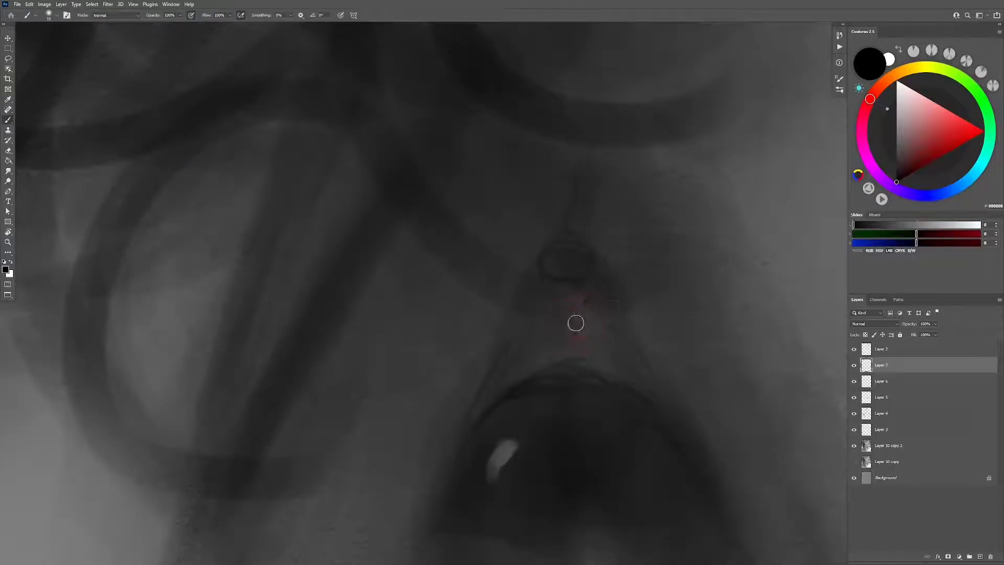
Step: Paint light grey highlight strokes down the neck and beside it
{"action": "left_click", "coordinate": [569, 325], "text": "alt"}
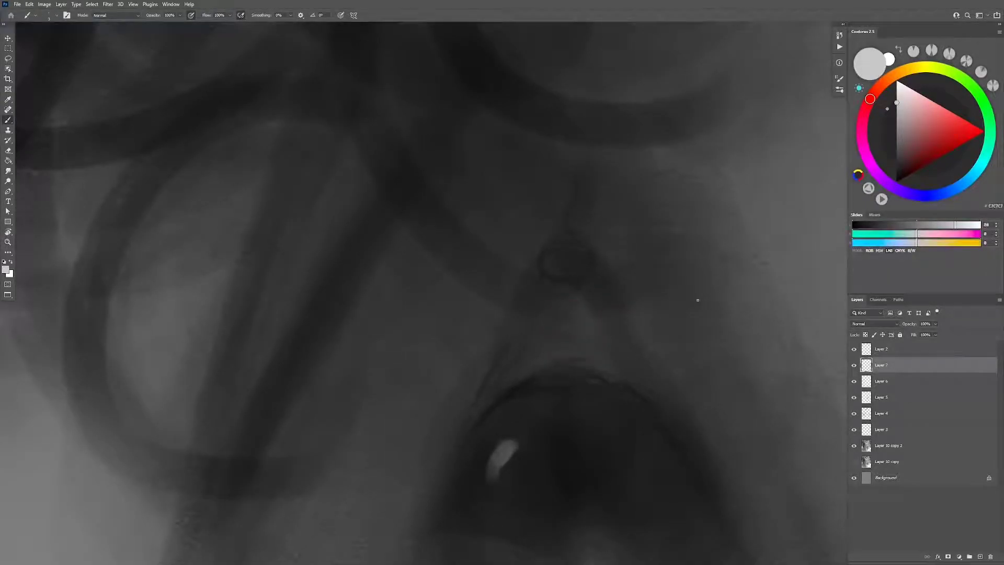
{"action": "left_click_drag", "start_coordinate": [589, 318], "coordinate": [590, 384]}
{"action": "key", "text": "z"}
{"action": "left_click", "coordinate": [560, 396], "text": "alt"}
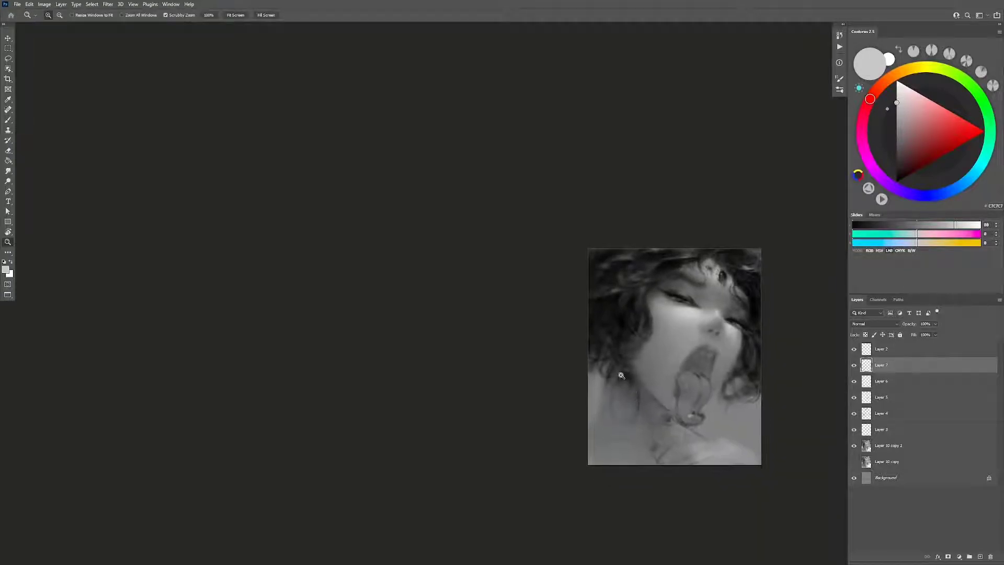
{"action": "scroll", "coordinate": [652, 433], "scroll_direction": "up", "scroll_amount": 10}
{"action": "key", "text": "b"}
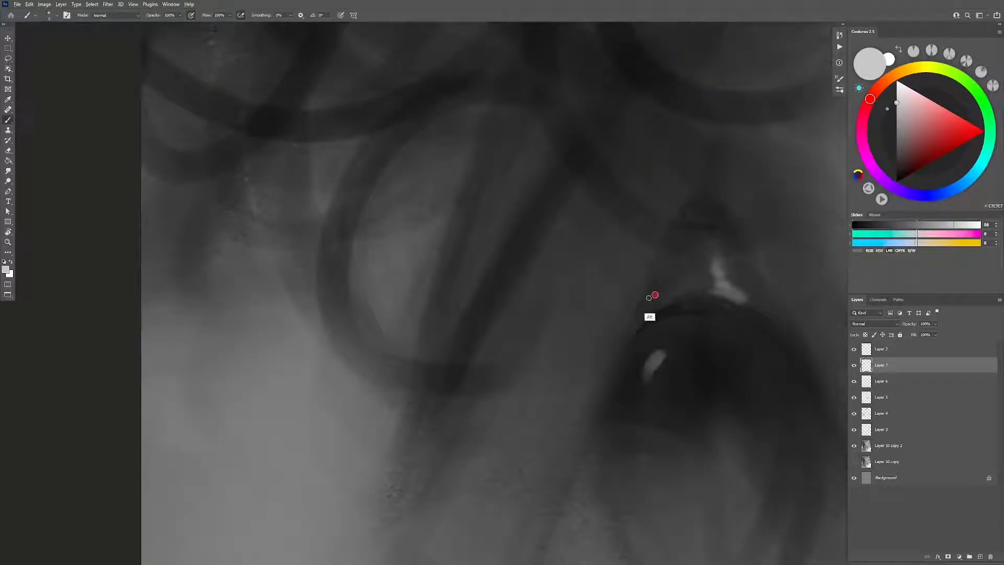
{"action": "left_click_drag", "start_coordinate": [629, 333], "coordinate": [657, 280]}
Step: Reposition the view and reset to a black 37 px brush
{"action": "key", "text": "z"}
{"action": "scroll", "coordinate": [603, 340], "scroll_direction": "down", "scroll_amount": 3}
{"action": "scroll", "coordinate": [622, 376], "scroll_direction": "down", "scroll_amount": 8}
{"action": "scroll", "coordinate": [640, 417], "scroll_direction": "down", "scroll_amount": 2}
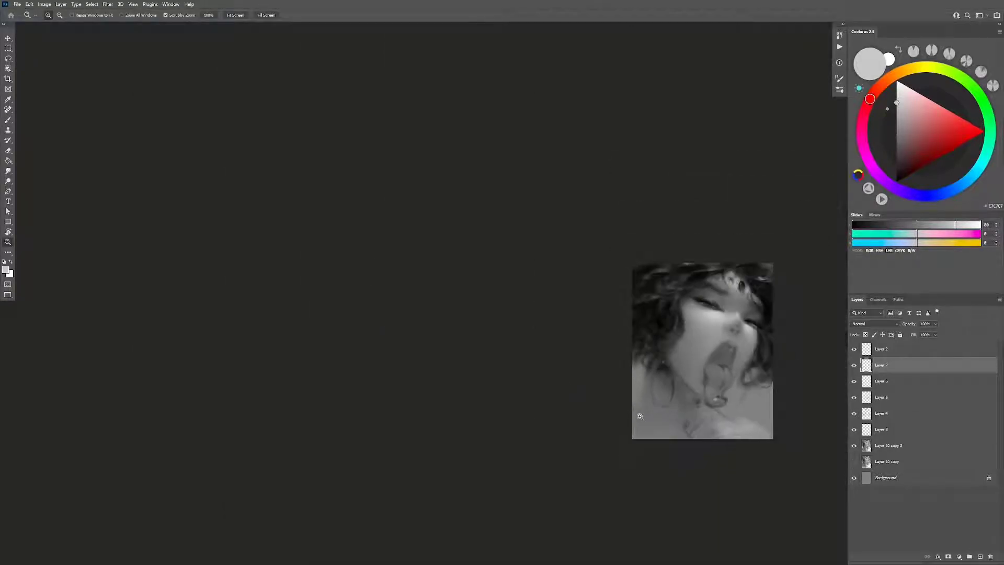
{"action": "scroll", "coordinate": [637, 416], "scroll_direction": "right", "scroll_amount": 3}
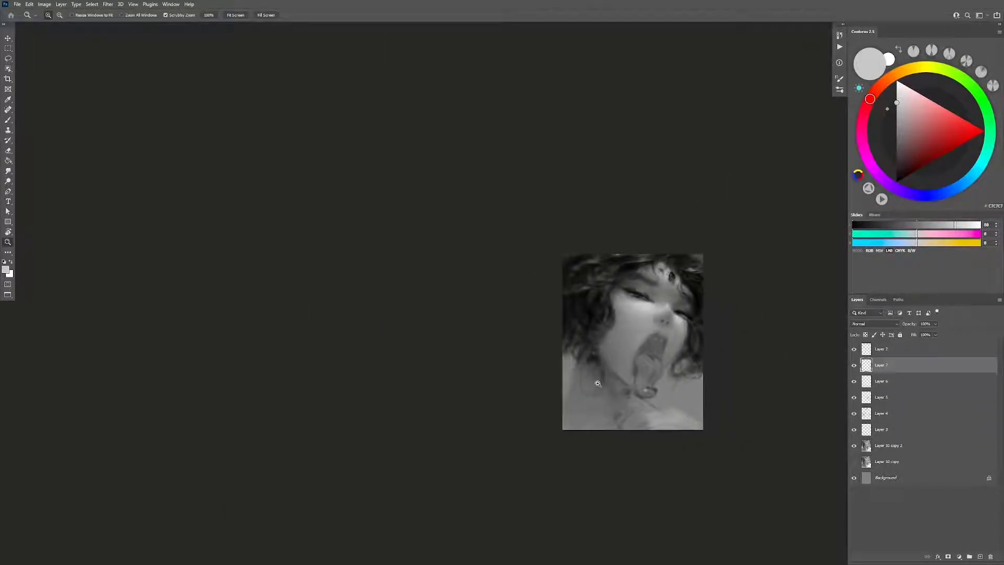
{"action": "scroll", "coordinate": [594, 371], "scroll_direction": "up", "scroll_amount": 5}
{"action": "key", "text": "d"}
{"action": "key", "text": "b"}
{"action": "right_click", "coordinate": [590, 366], "text": "alt"}
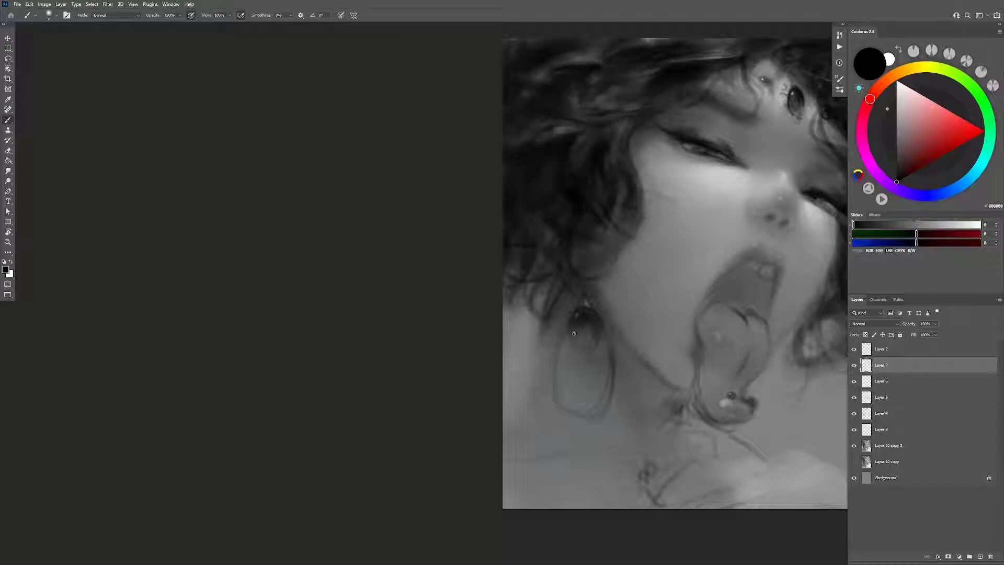
Step: Sample a light grey from the painting and zoom out to the whole portrait
{"action": "left_click", "coordinate": [569, 396], "text": "alt"}
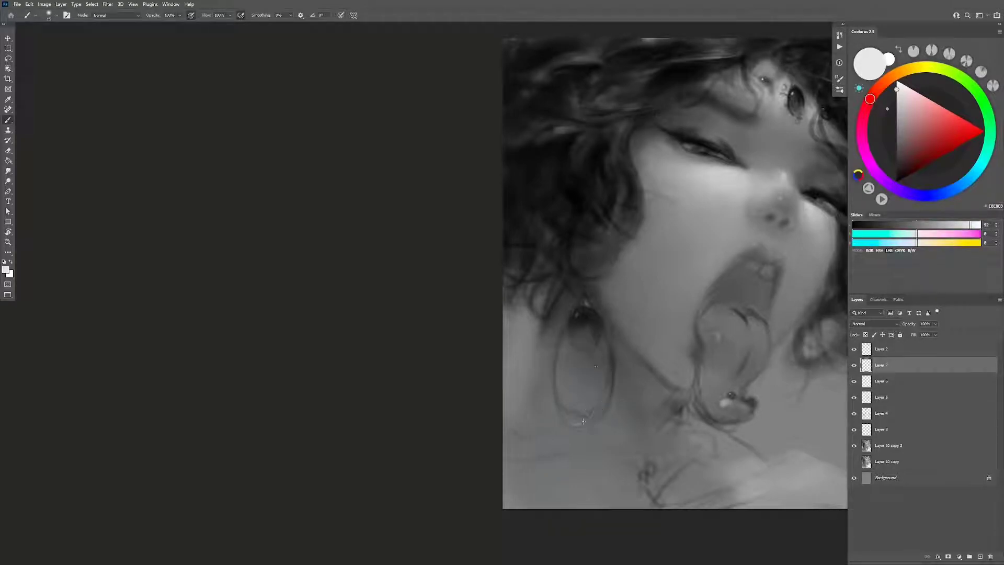
{"action": "key", "text": "z"}
{"action": "key", "text": "b"}
{"action": "key", "text": "ctrl+minus"}
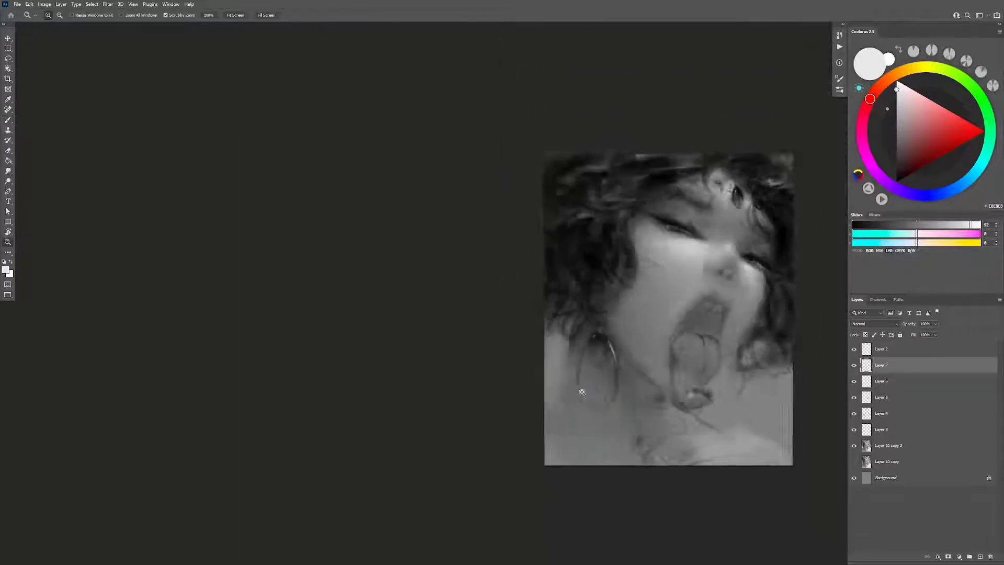
{"action": "key", "text": "ctrl+minus"}
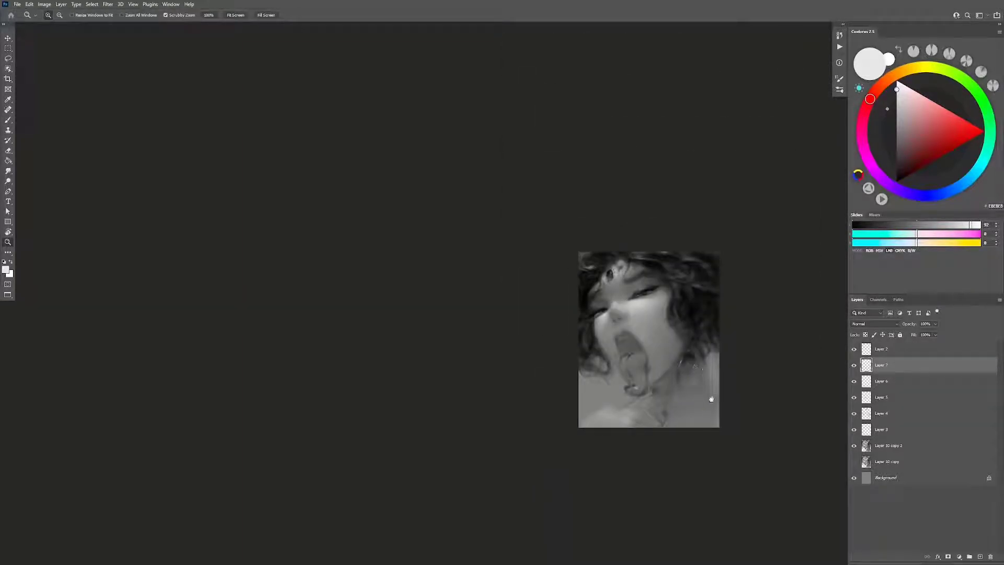
Step: Sample black from the dark hair and shrink the brush for fine detail
{"action": "left_click_drag", "start_coordinate": [711, 403], "coordinate": [656, 380]}
{"action": "key", "text": "ctrl+plus"}
{"action": "left_click", "coordinate": [637, 324], "text": "alt"}
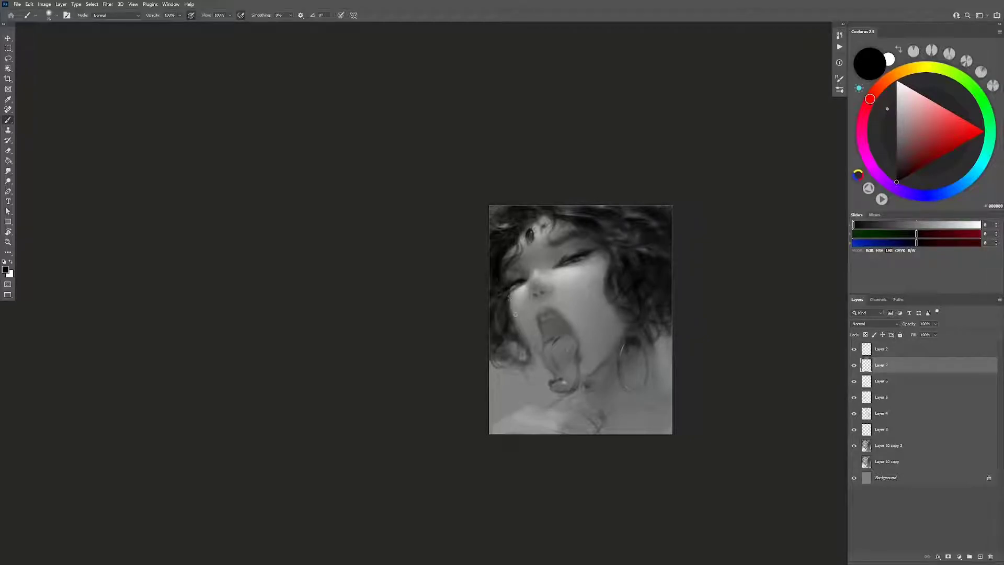
{"action": "left_click", "coordinate": [515, 314], "text": "alt"}
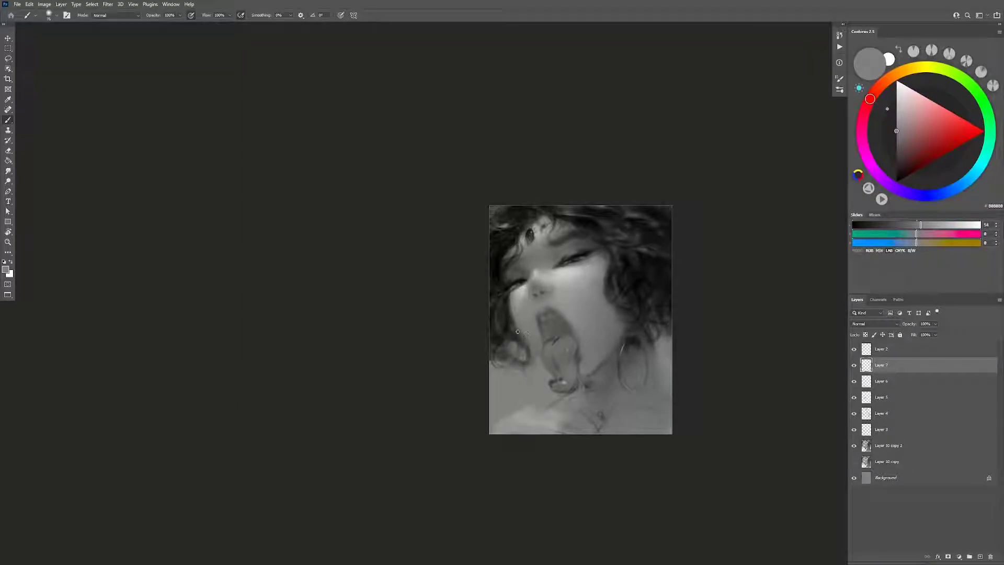
{"action": "scroll", "coordinate": [521, 330], "scroll_direction": "up", "scroll_amount": 5}
{"action": "left_click", "coordinate": [523, 312], "text": "alt"}
{"action": "left_click_drag", "start_coordinate": [523, 312], "coordinate": [514, 310]}
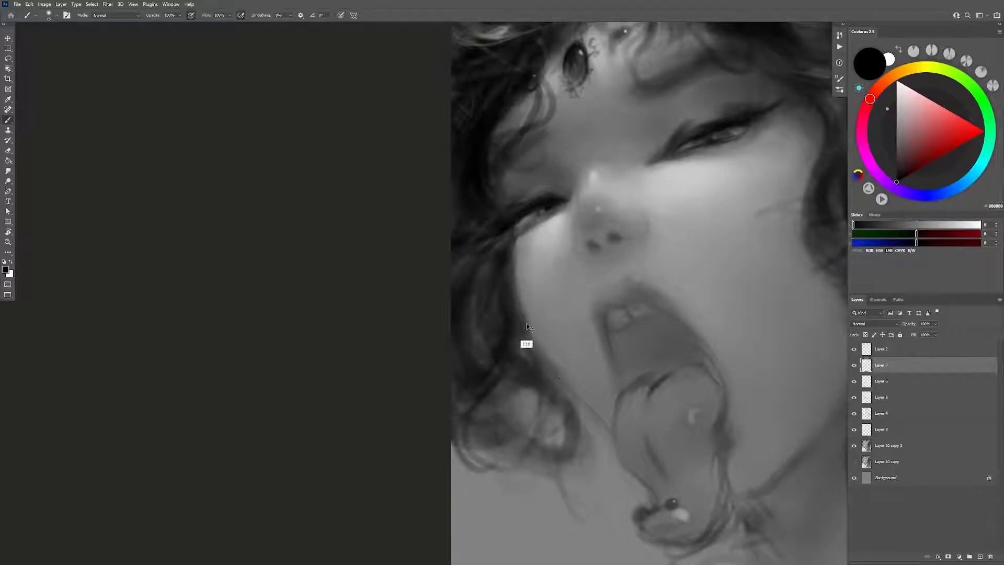
{"action": "left_click_drag", "start_coordinate": [524, 343], "coordinate": [525, 338], "text": "alt"}
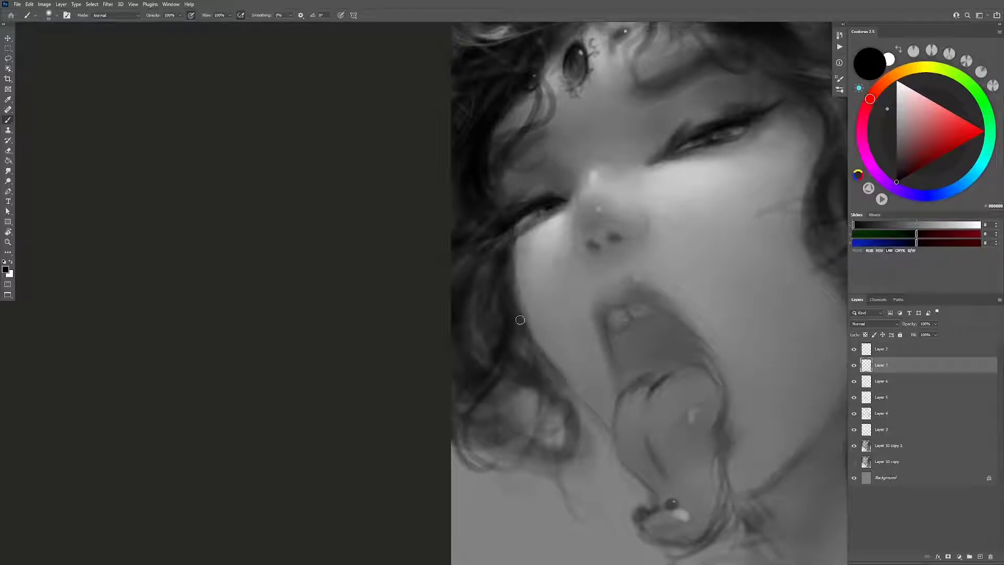
Step: Zoom the view in on the lower face and back out to the whole portrait
{"action": "key", "text": "z"}
{"action": "left_click", "coordinate": [592, 433], "text": "alt"}
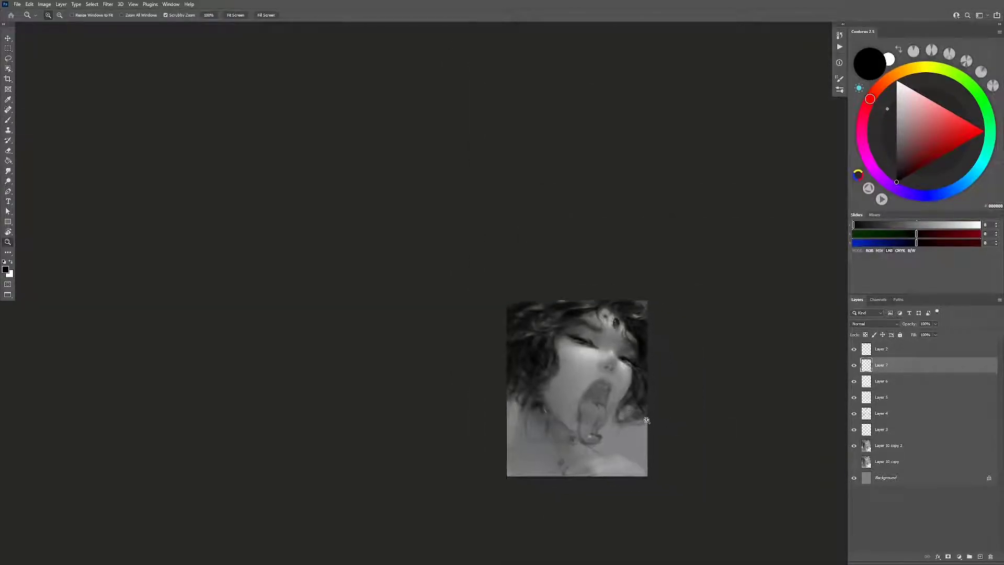
{"action": "left_click", "coordinate": [625, 405]}
{"action": "key", "text": "b"}
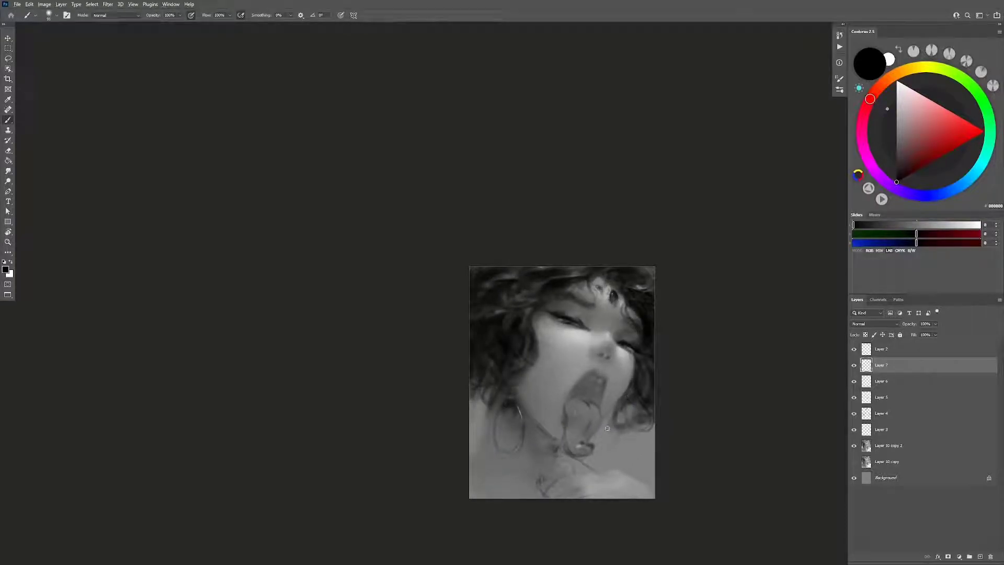
{"action": "key", "text": "z"}
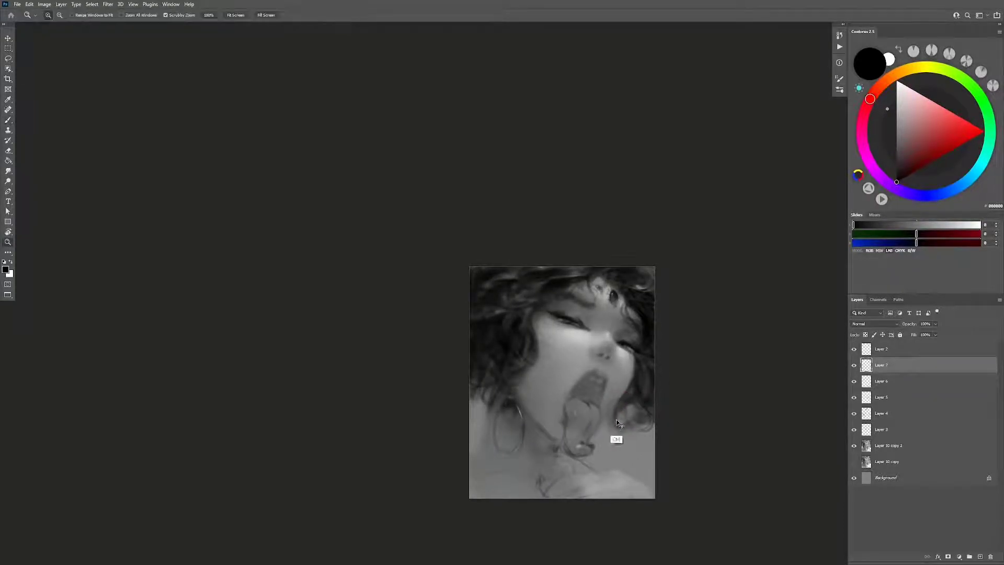
{"action": "left_click", "coordinate": [607, 430]}
{"action": "left_click", "coordinate": [636, 410], "text": "alt"}
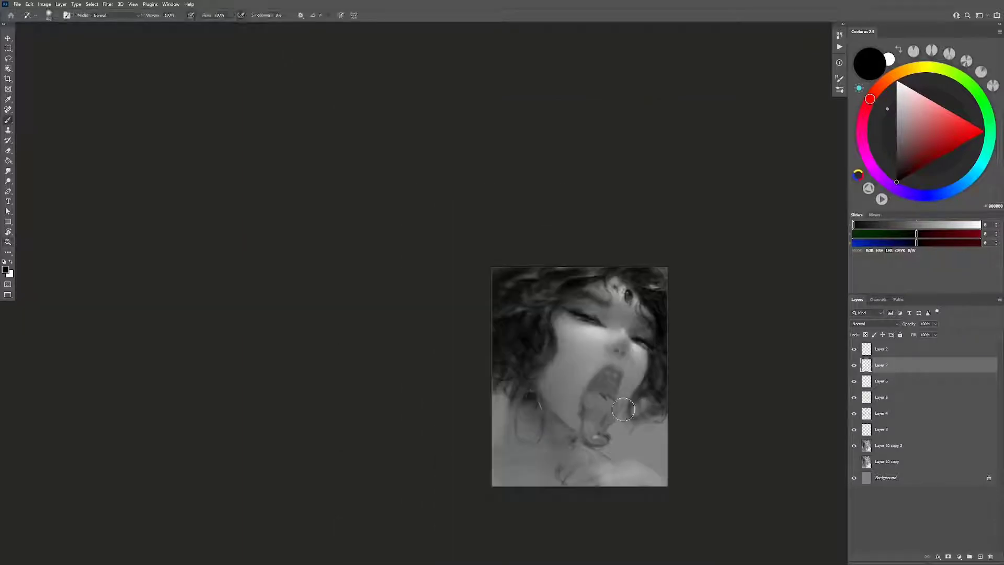
Step: Add new empty layers, reduce the brush size and sample light grey from the face
{"action": "key", "text": "b"}
{"action": "key", "text": "ctrl+shift+alt+n"}
{"action": "left_click_drag", "start_coordinate": [548, 279], "coordinate": [551, 288]}
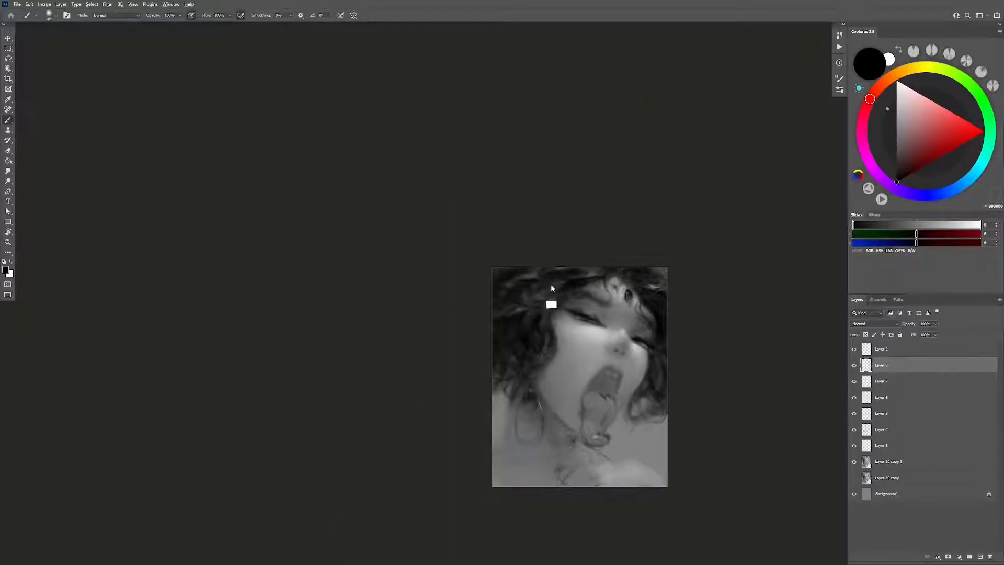
{"action": "left_click", "coordinate": [593, 330], "text": "alt"}
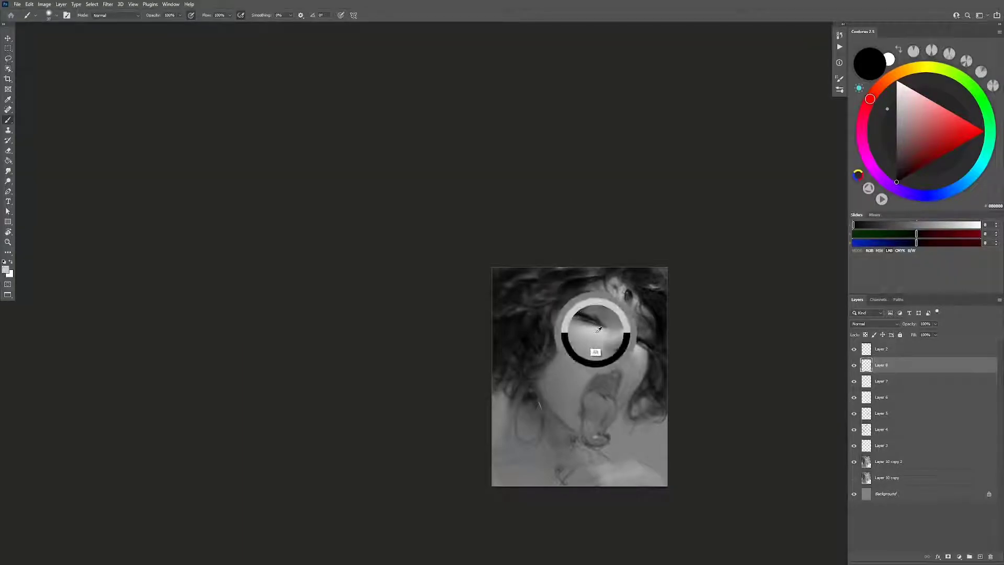
{"action": "key", "text": "ctrl+shift+alt+n"}
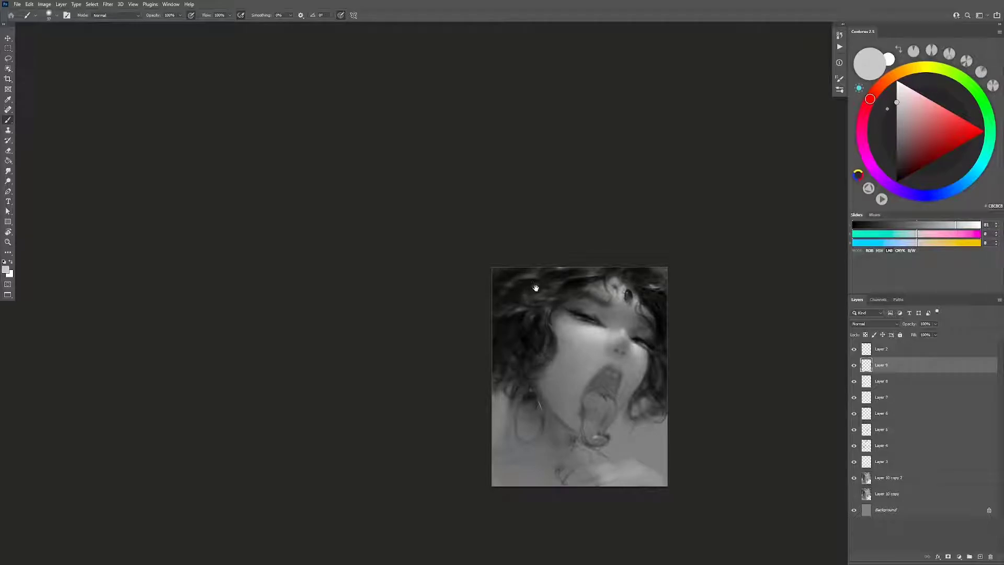
Step: Check the portrait mirrored, flip it back, and add a new layer above Layer 9
{"action": "left_click_drag", "start_coordinate": [536, 288], "coordinate": [485, 219]}
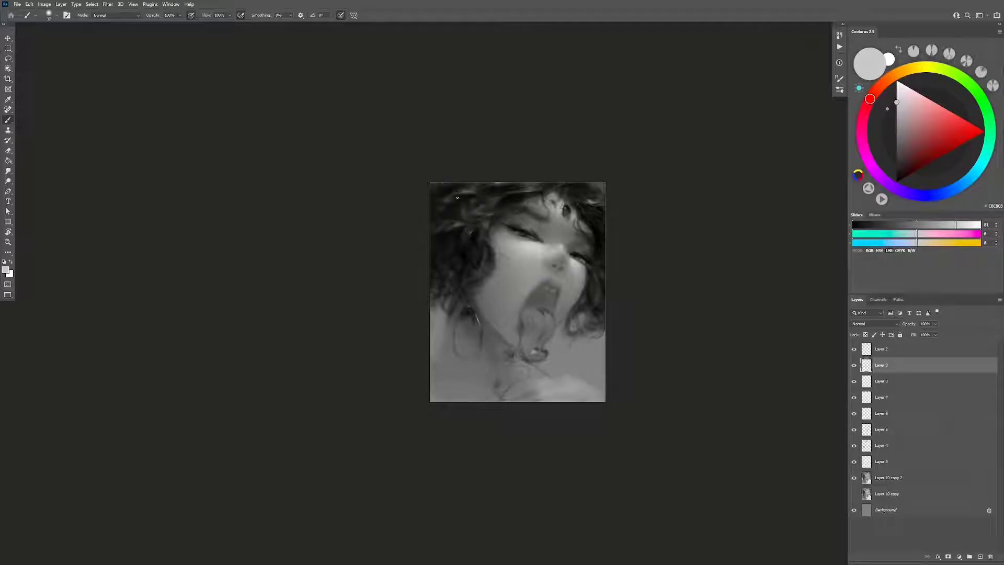
{"action": "key", "text": "h"}
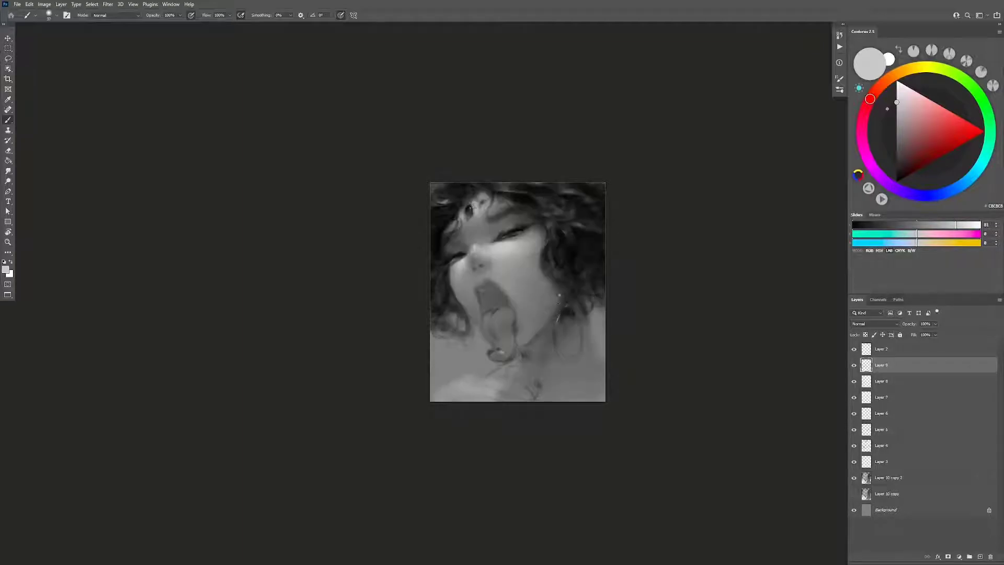
{"action": "key", "text": "alt"}
{"action": "key", "text": "alt"}
{"action": "key", "text": "alt"}
{"action": "key", "text": "alt"}
{"action": "key", "text": "alt"}
{"action": "key", "text": "h"}
{"action": "key", "text": "ctrl+alt+shift+n"}
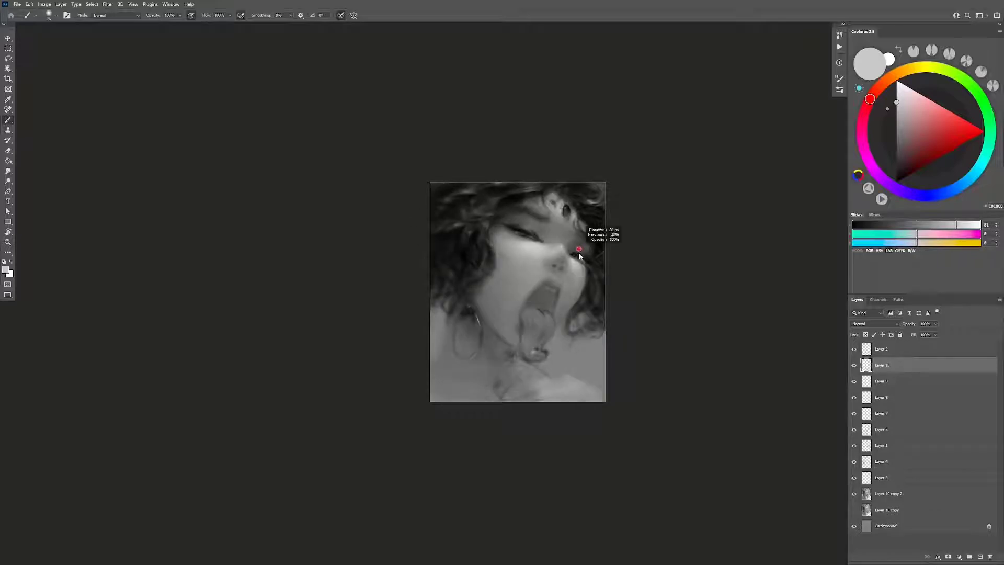
Step: Darken and extend the eye's lash line in black, then sample nearby dark greys
{"action": "key", "text": "d"}
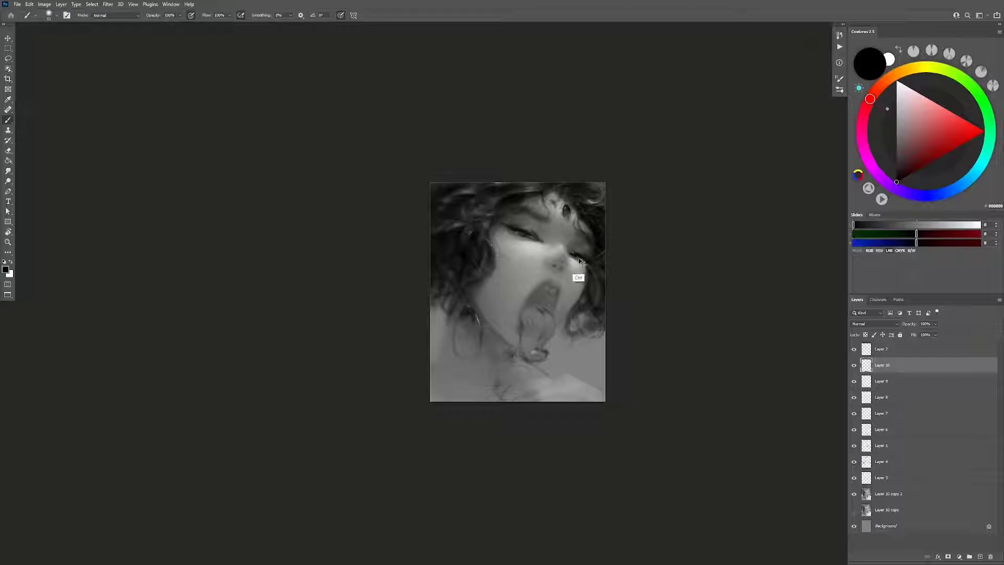
{"action": "left_click_drag", "start_coordinate": [574, 253], "coordinate": [590, 261]}
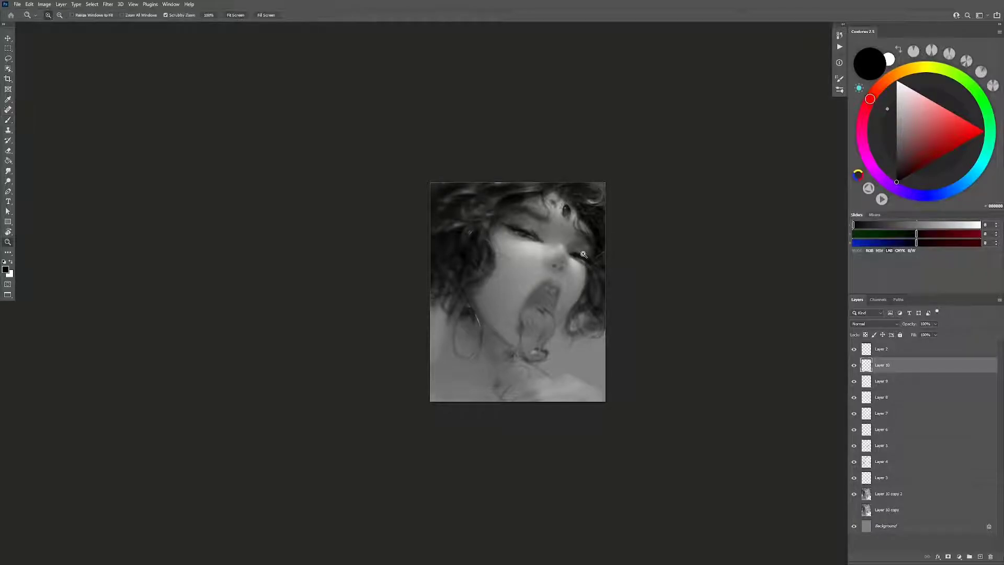
{"action": "scroll", "coordinate": [582, 256], "scroll_direction": "up", "scroll_amount": 5}
{"action": "left_click", "coordinate": [568, 244], "text": "alt"}
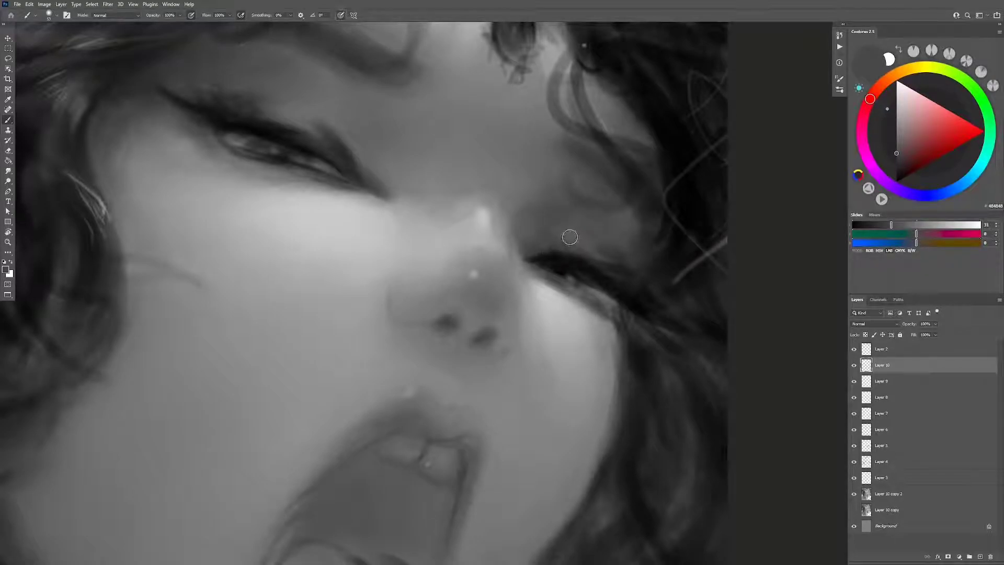
{"action": "left_click_drag", "start_coordinate": [575, 251], "coordinate": [565, 250]}
{"action": "left_click", "coordinate": [552, 247], "text": "alt"}
{"action": "left_click", "coordinate": [555, 258], "text": "alt"}
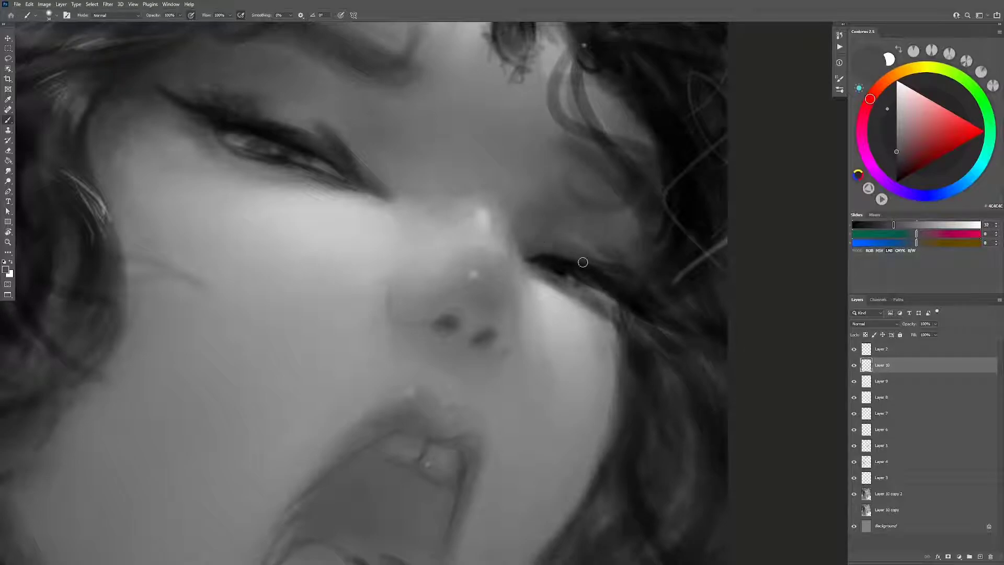
Step: Zoom out and toggle Layer 10 and Layer 2 visibility to compare the changes
{"action": "key", "text": "z"}
{"action": "left_click_drag", "start_coordinate": [598, 269], "coordinate": [567, 367]}
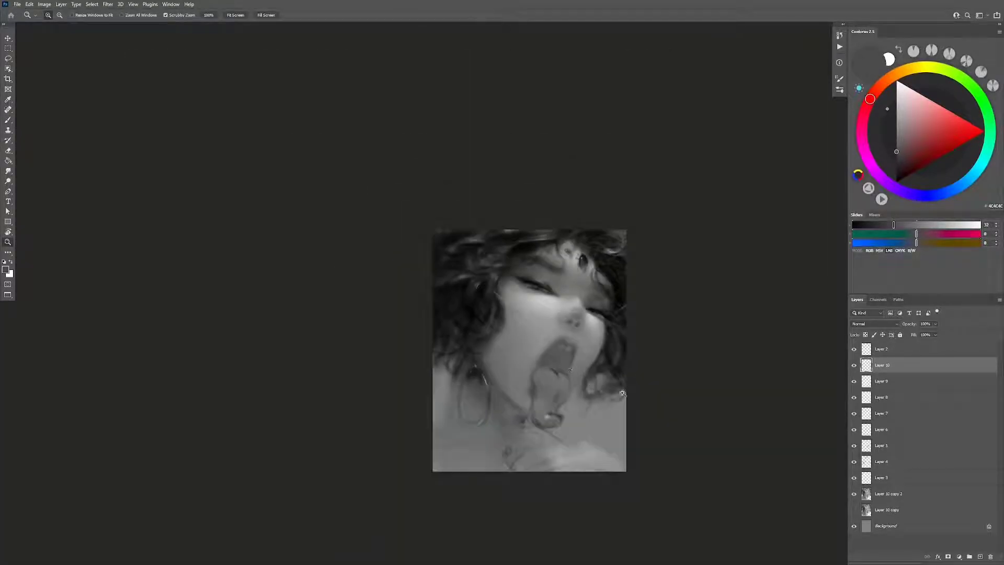
{"action": "left_click", "coordinate": [854, 366]}
{"action": "left_click", "coordinate": [855, 369]}
{"action": "left_click", "coordinate": [854, 352]}
{"action": "left_click", "coordinate": [855, 349]}
Step: Merge the recent paint layers into one and sample a dark grey near the eye
{"action": "key", "text": "ctrl+e"}
{"action": "key", "text": "ctrl+e"}
{"action": "key", "text": "ctrl+e"}
{"action": "key", "text": "ctrl+e"}
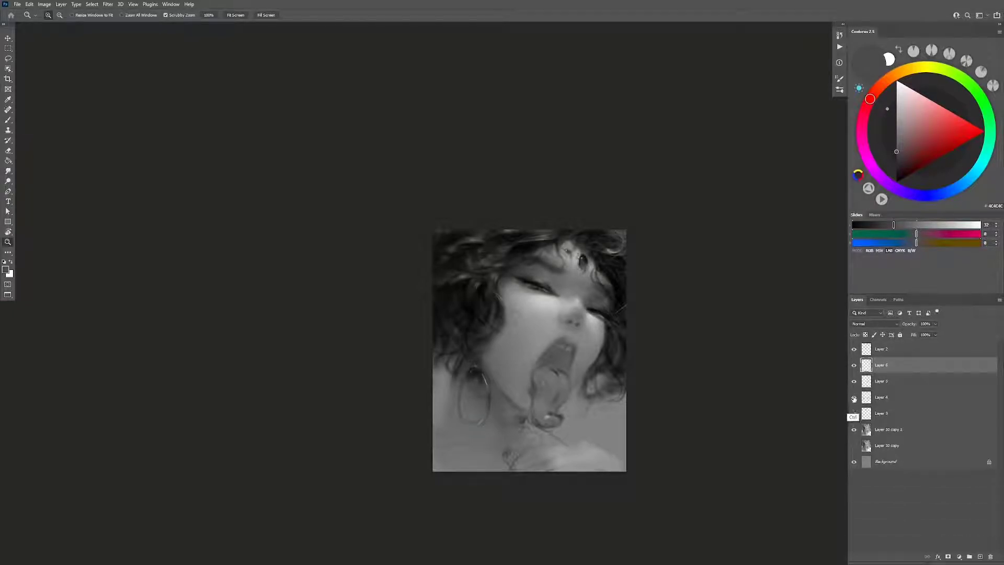
{"action": "key", "text": "ctrl+e"}
{"action": "key", "text": "ctrl+e"}
{"action": "key", "text": "ctrl+e"}
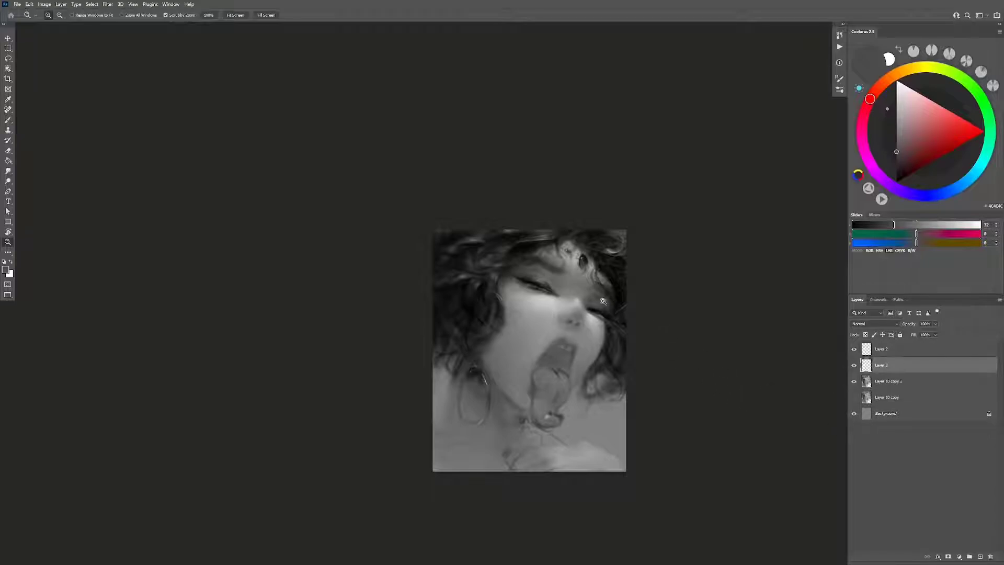
{"action": "left_click_drag", "start_coordinate": [603, 301], "coordinate": [645, 325]}
{"action": "key", "text": "b"}
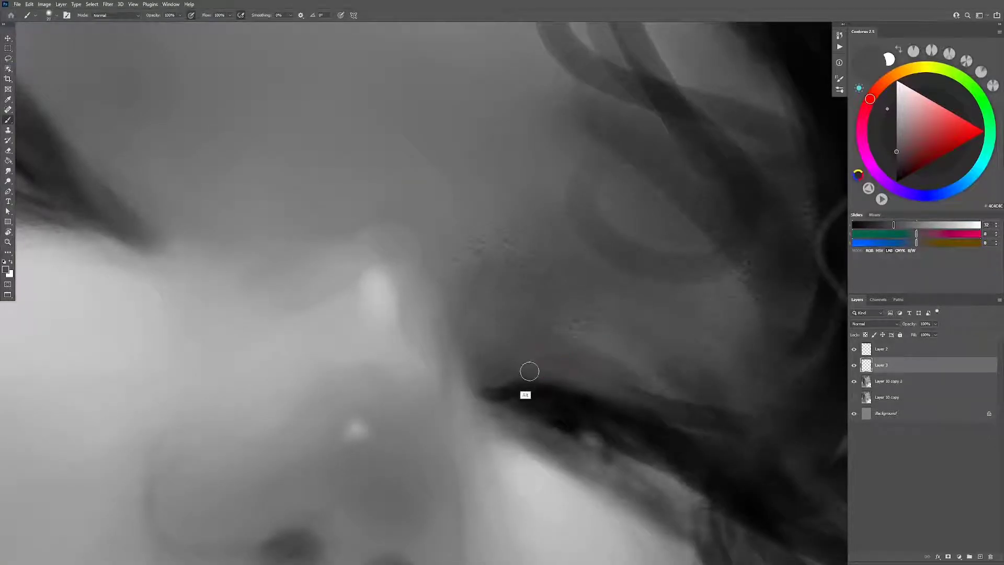
{"action": "left_click", "coordinate": [529, 371], "text": "alt"}
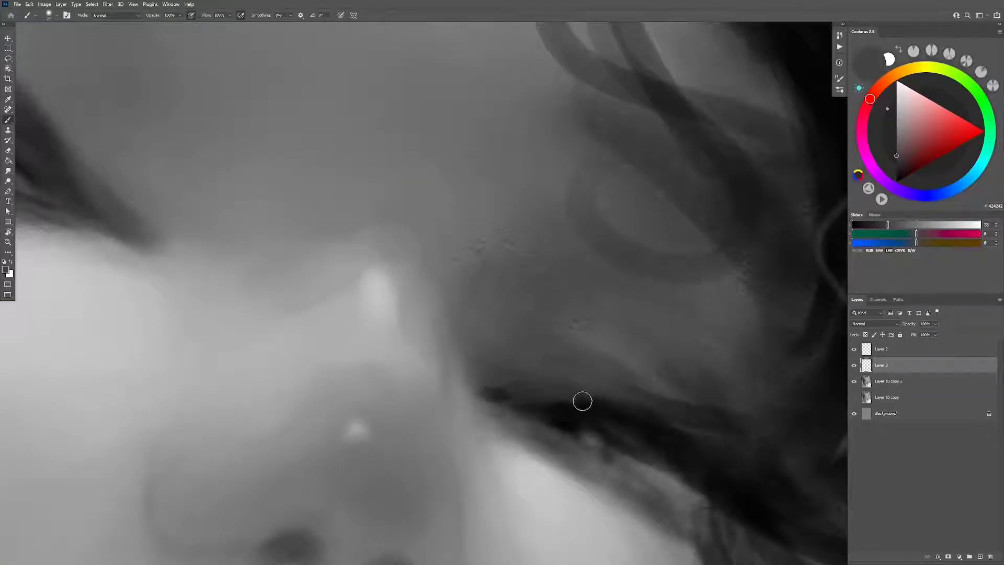
Step: Zoom out to the whole face and toggle Layer 3 to compare before and after
{"action": "key", "text": "z"}
{"action": "left_click_drag", "start_coordinate": [645, 403], "coordinate": [523, 408]}
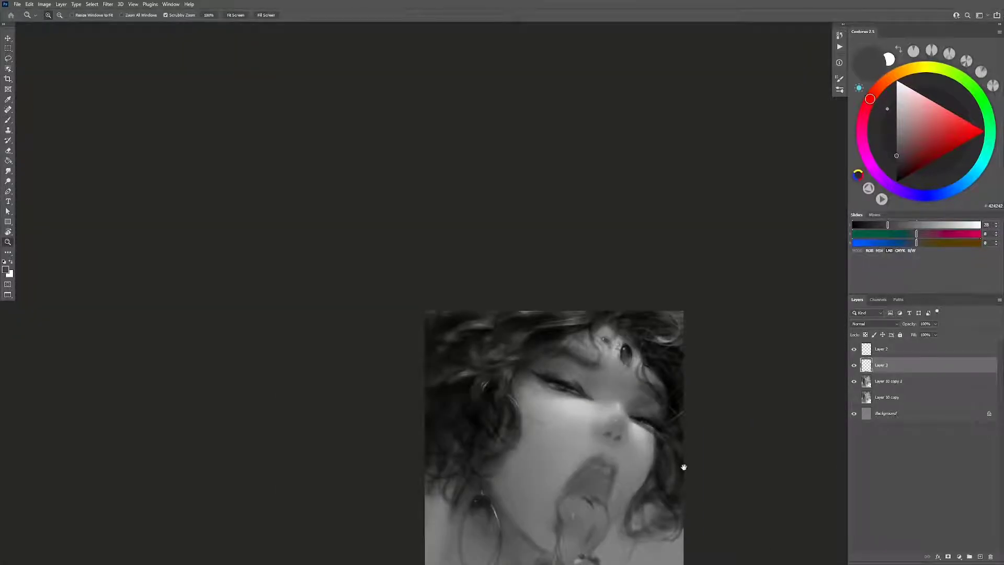
{"action": "left_click_drag", "start_coordinate": [683, 467], "coordinate": [668, 419]}
{"action": "scroll", "coordinate": [668, 419], "scroll_direction": "down", "scroll_amount": 1}
{"action": "left_click", "coordinate": [854, 365]}
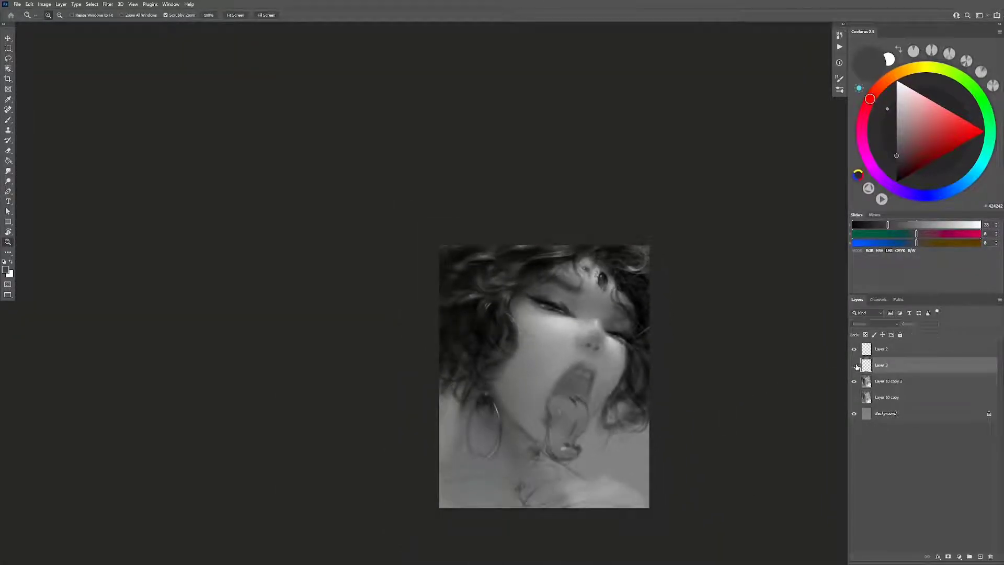
{"action": "left_click_drag", "start_coordinate": [615, 370], "coordinate": [557, 300]}
Step: On a new black-paint layer, stroke near the earring and shade the neck with a 51 px brush
{"action": "key", "text": "b"}
{"action": "key", "text": "ctrl+shift+alt+n"}
{"action": "key", "text": "d"}
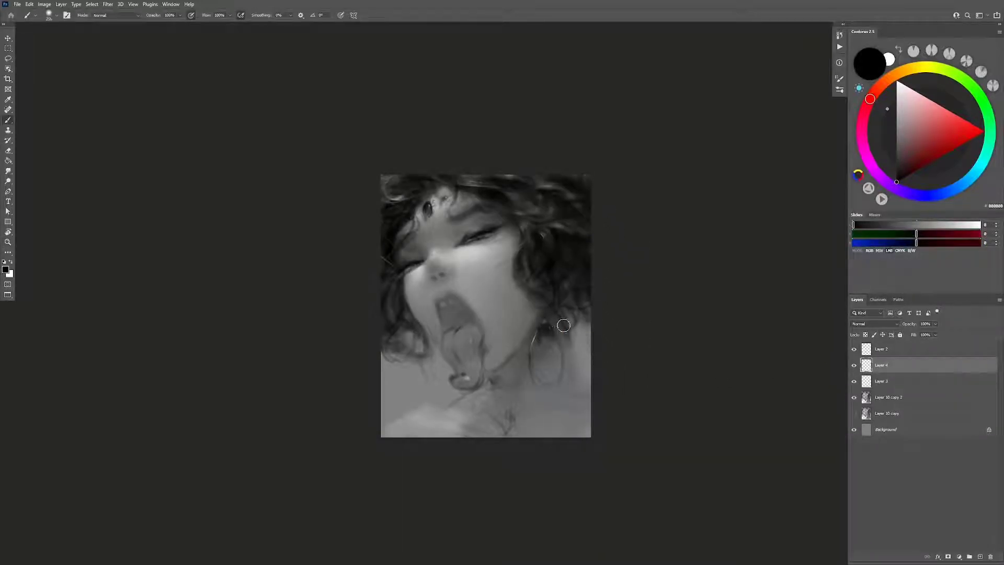
{"action": "mouse_move", "coordinate": [567, 346]}
{"action": "left_mouse_down"}
{"action": "mouse_move", "coordinate": [561, 317]}
{"action": "mouse_move", "coordinate": [548, 350]}
{"action": "left_mouse_up"}
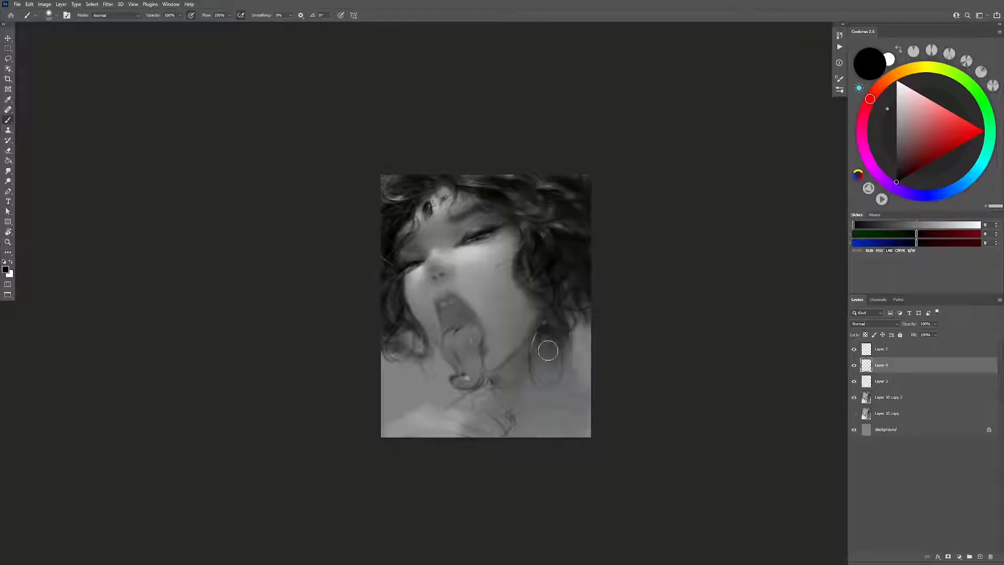
{"action": "right_click", "coordinate": [448, 403], "text": "alt"}
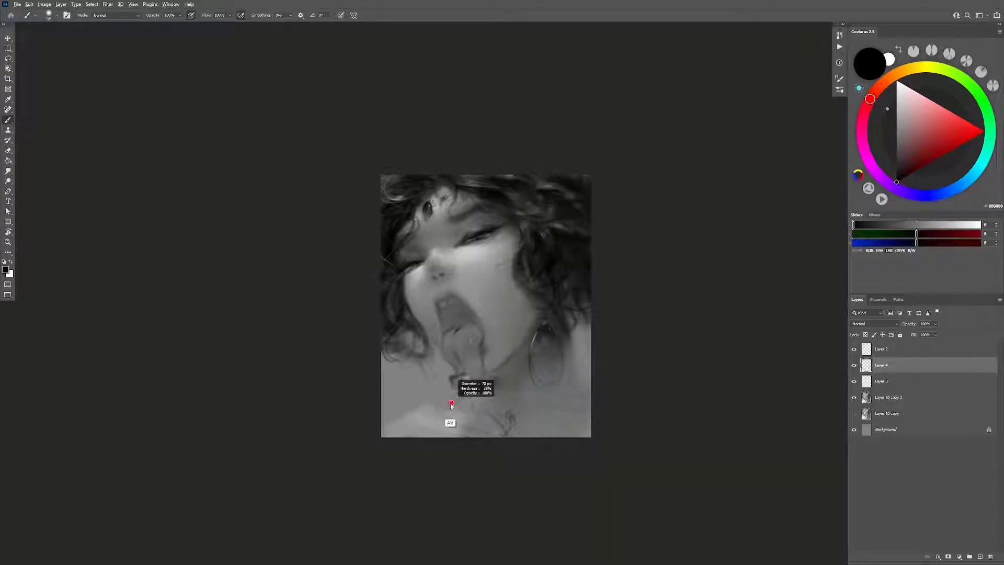
{"action": "right_click", "coordinate": [442, 411], "text": "alt"}
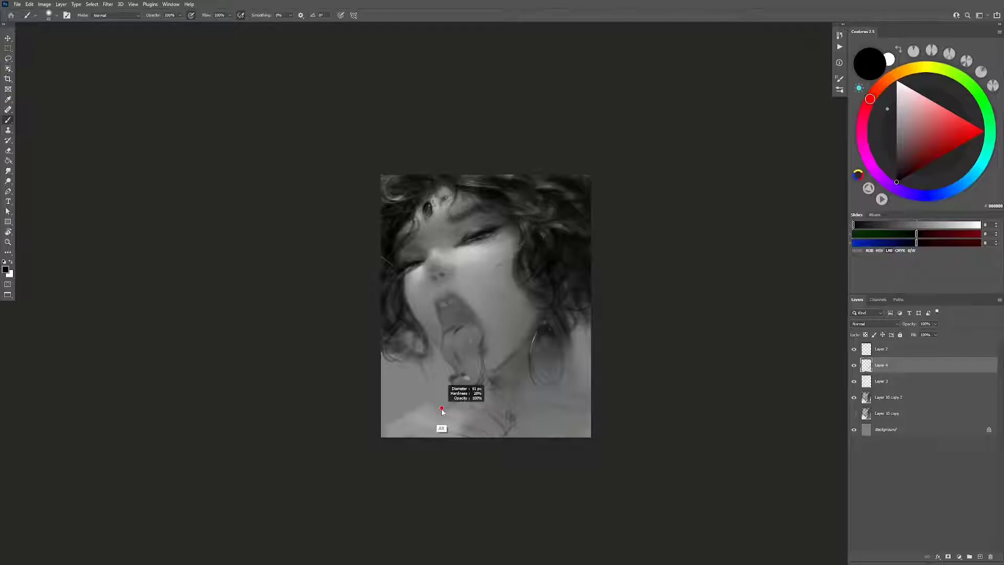
{"action": "right_click", "coordinate": [442, 412], "text": "alt"}
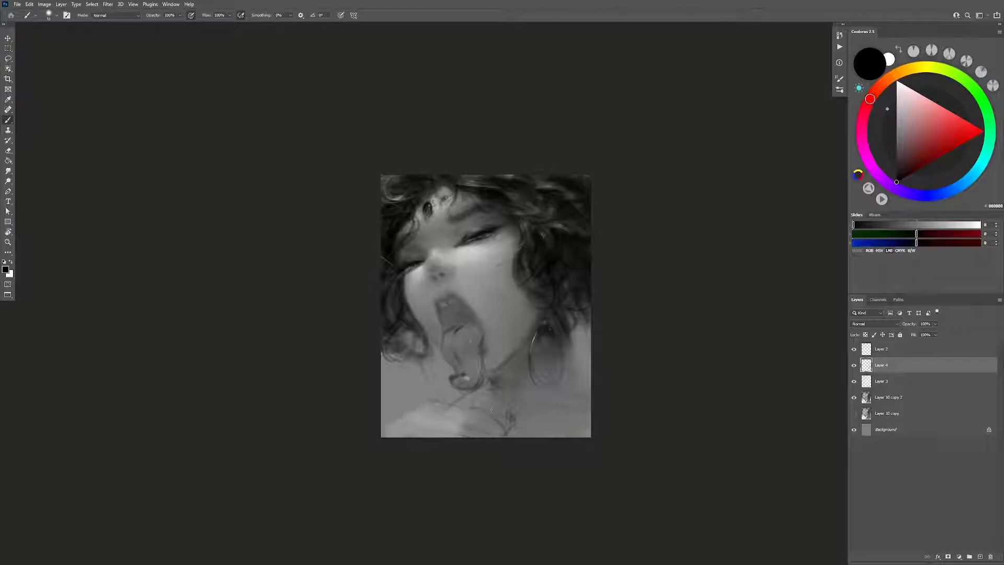
{"action": "left_click_drag", "start_coordinate": [435, 407], "coordinate": [497, 421]}
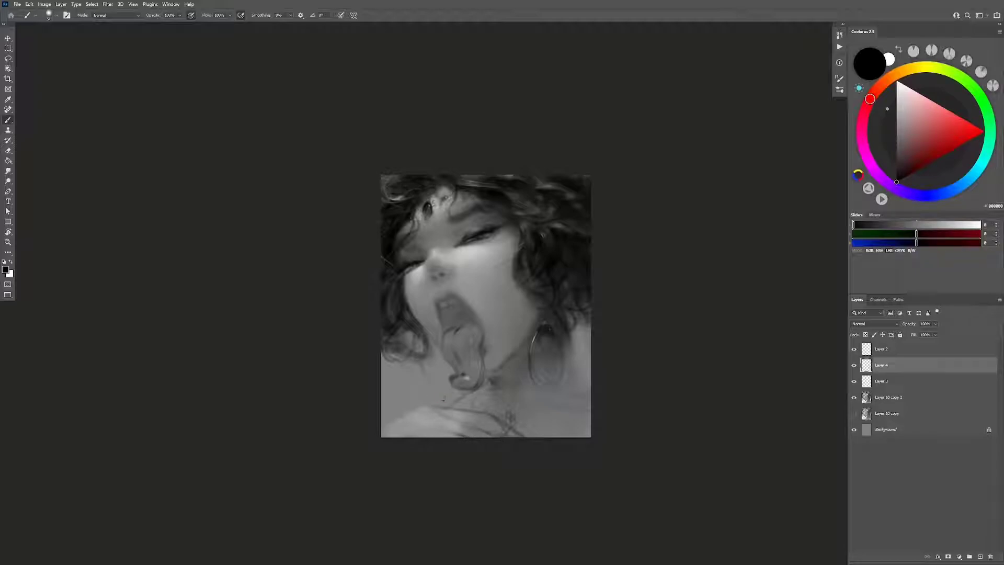
Step: Add small strokes at the tongue tip, sample greys, and mirror the canvas to check
{"action": "left_click_drag", "start_coordinate": [463, 367], "coordinate": [466, 386]}
{"action": "left_click", "coordinate": [480, 251], "text": "alt"}
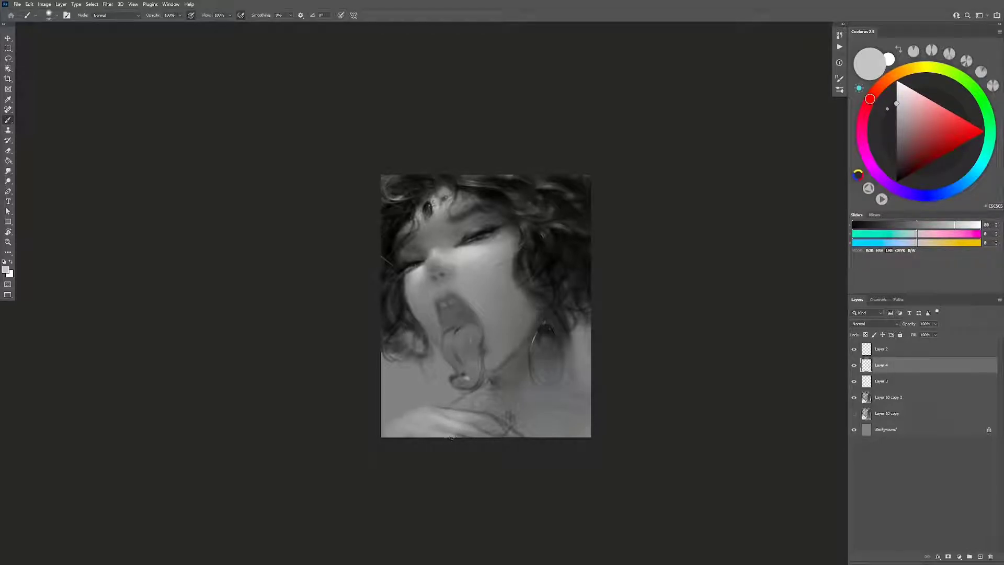
{"action": "left_click", "coordinate": [459, 417], "text": "alt"}
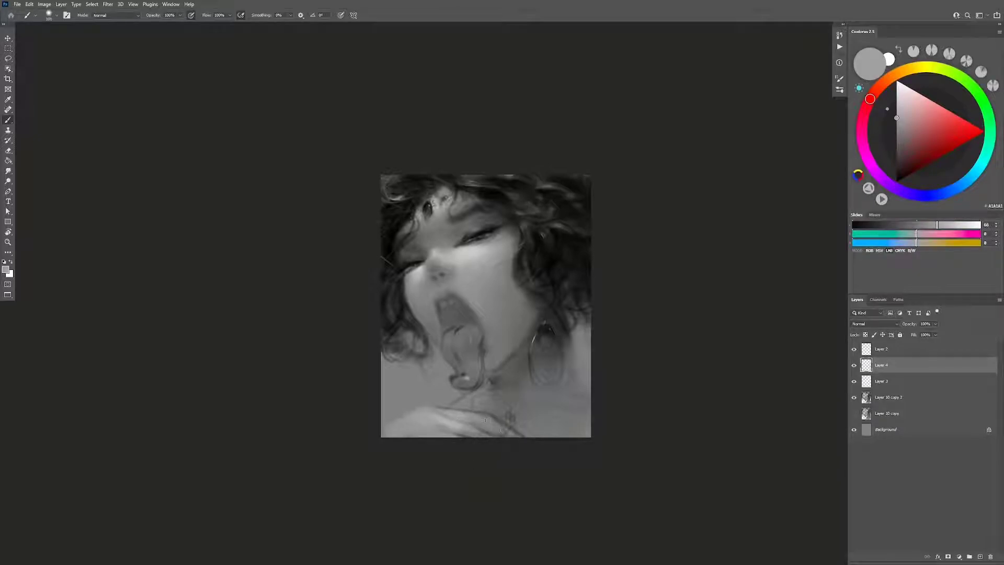
{"action": "left_click", "coordinate": [509, 430], "text": "alt"}
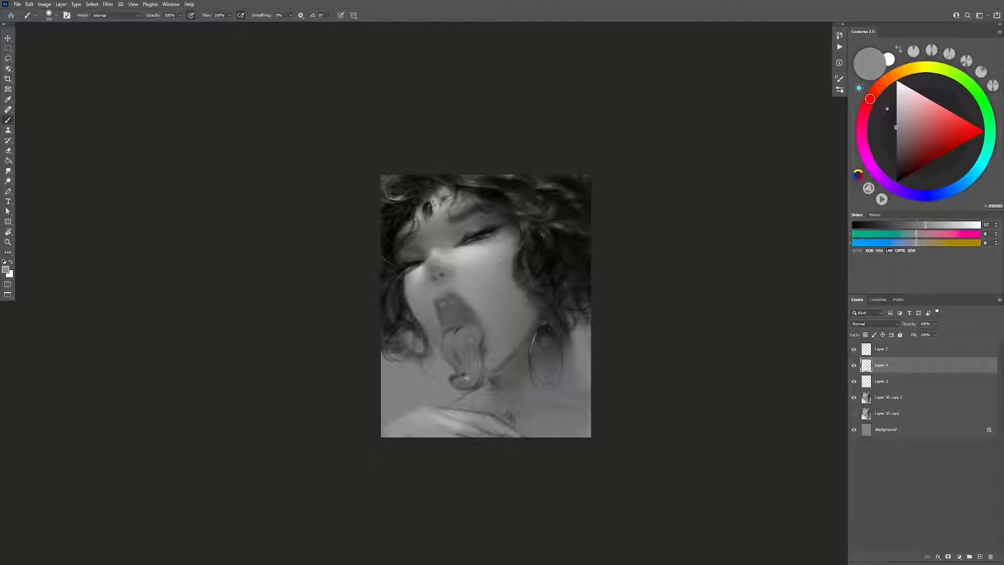
{"action": "key", "text": "ctrl+shift+h"}
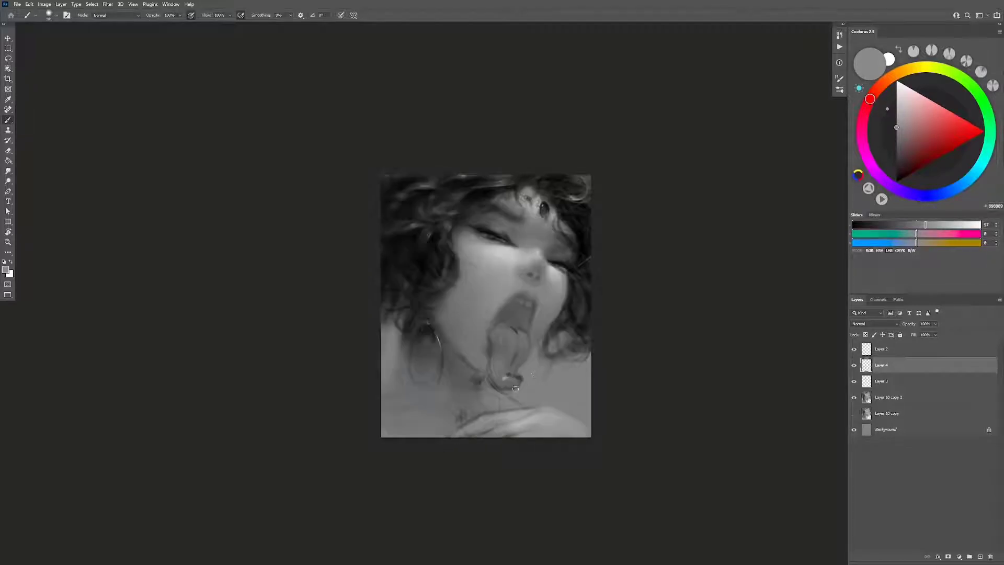
{"action": "left_click", "coordinate": [410, 316], "text": "alt"}
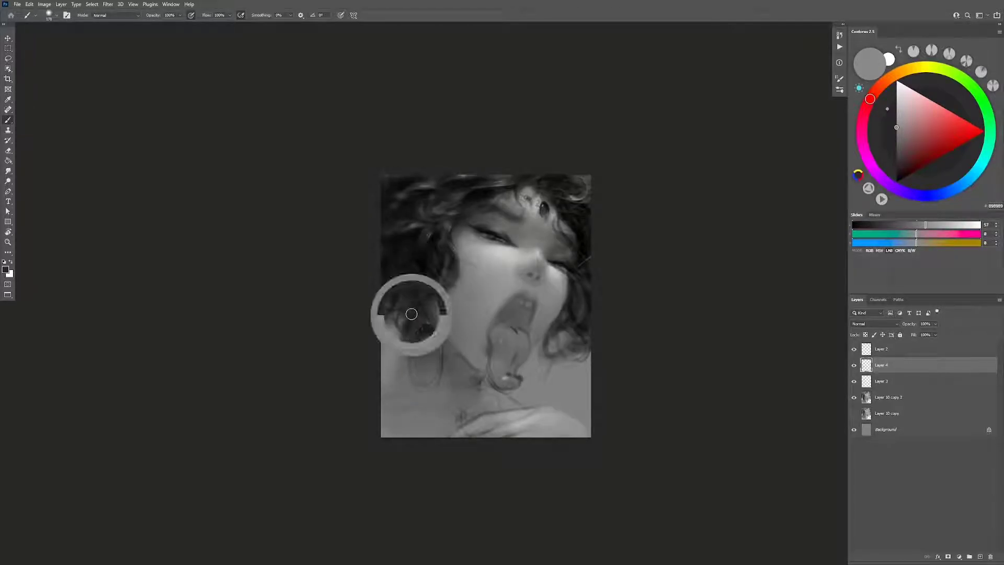
Step: Sample greys near the earring, shrink the brush from 384 to 127 px, and undo the last stroke
{"action": "right_click", "coordinate": [397, 371], "text": "alt"}
{"action": "right_click", "coordinate": [398, 370], "text": "alt"}
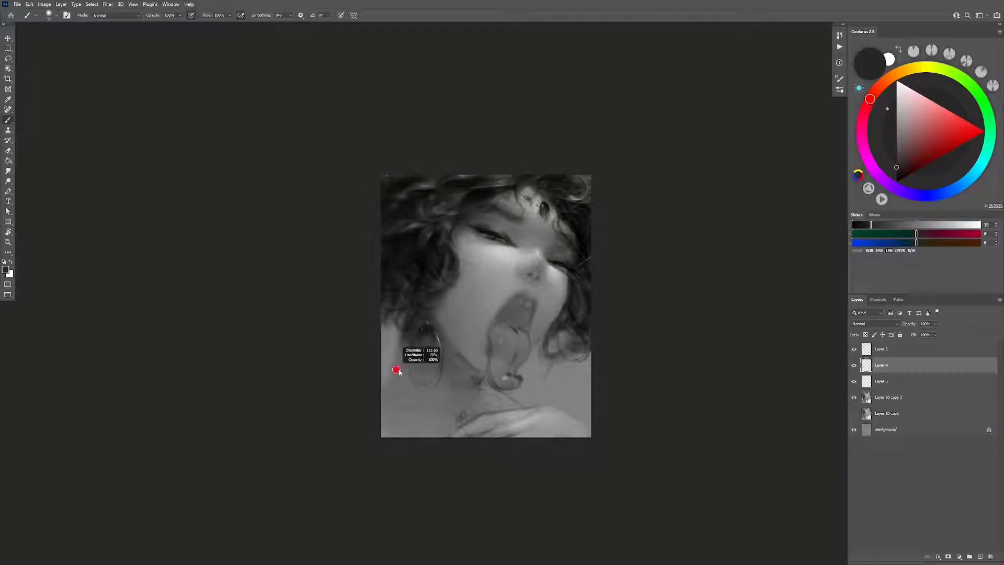
{"action": "left_click", "coordinate": [403, 368], "text": "alt"}
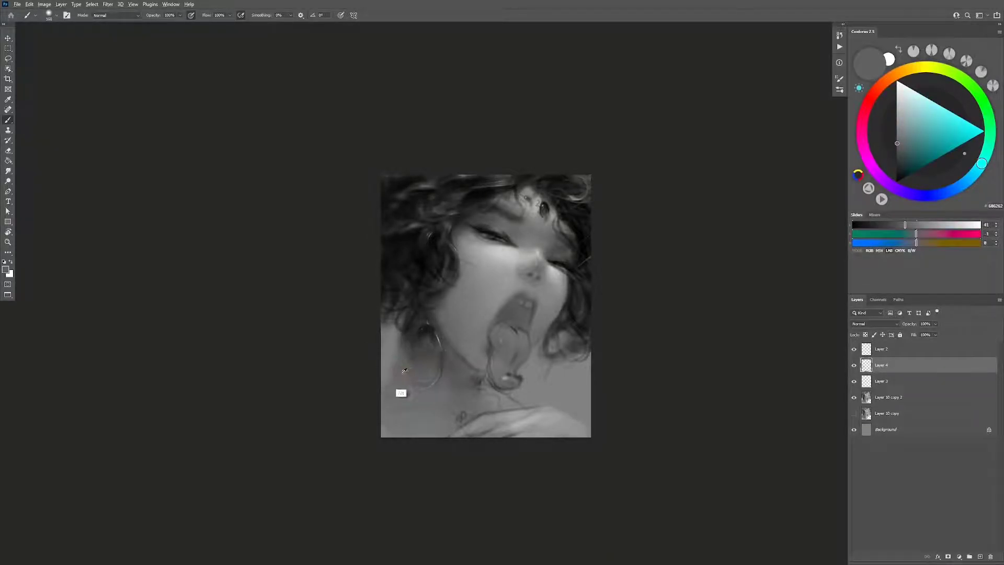
{"action": "left_click", "coordinate": [400, 366], "text": "alt"}
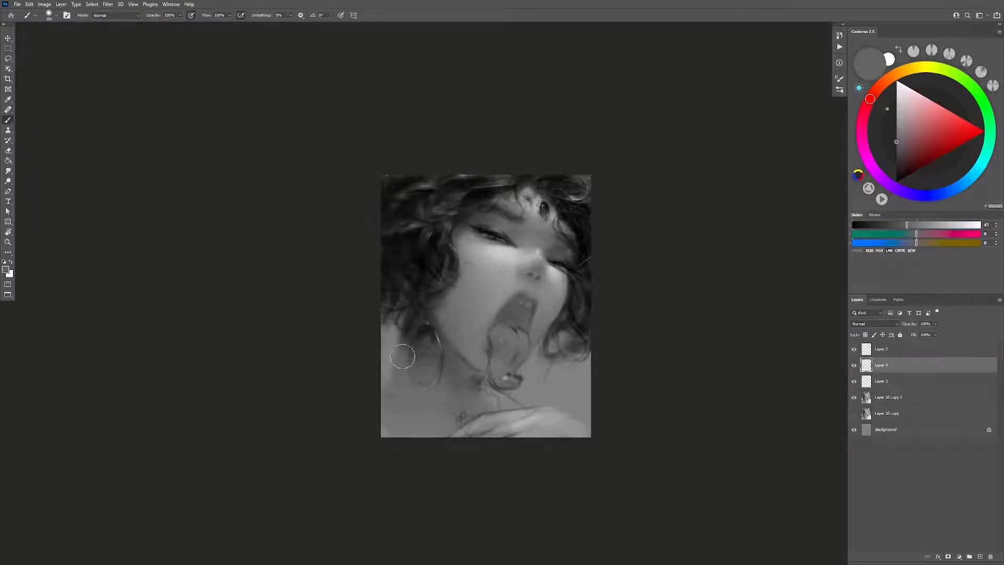
{"action": "left_click", "coordinate": [411, 428], "text": "alt"}
{"action": "left_click", "coordinate": [411, 339], "text": "alt"}
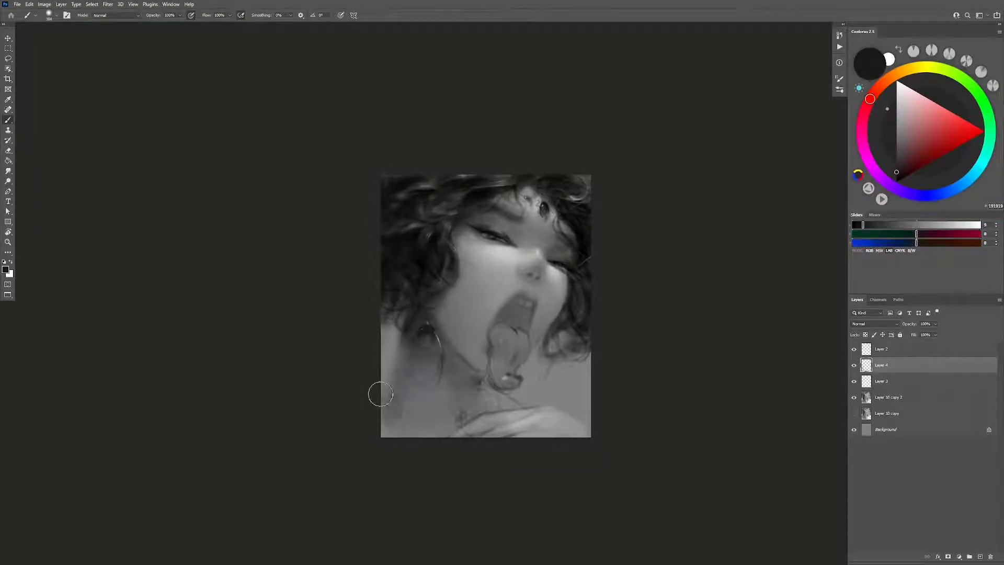
{"action": "left_click_drag", "start_coordinate": [377, 381], "coordinate": [383, 387]}
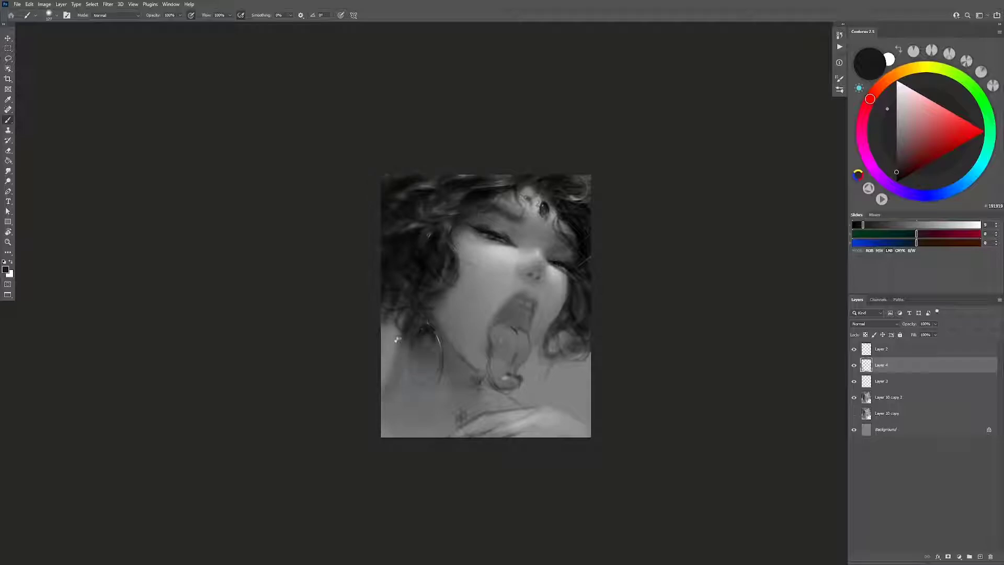
{"action": "key", "text": "ctrl+z"}
{"action": "key", "text": "ctrl+z"}
Step: On new Layer 5, shrink the brush to about 34 px and paint grey highlight marks on the hair
{"action": "key", "text": "h"}
{"action": "key", "text": "ctrl+shift+alt+n"}
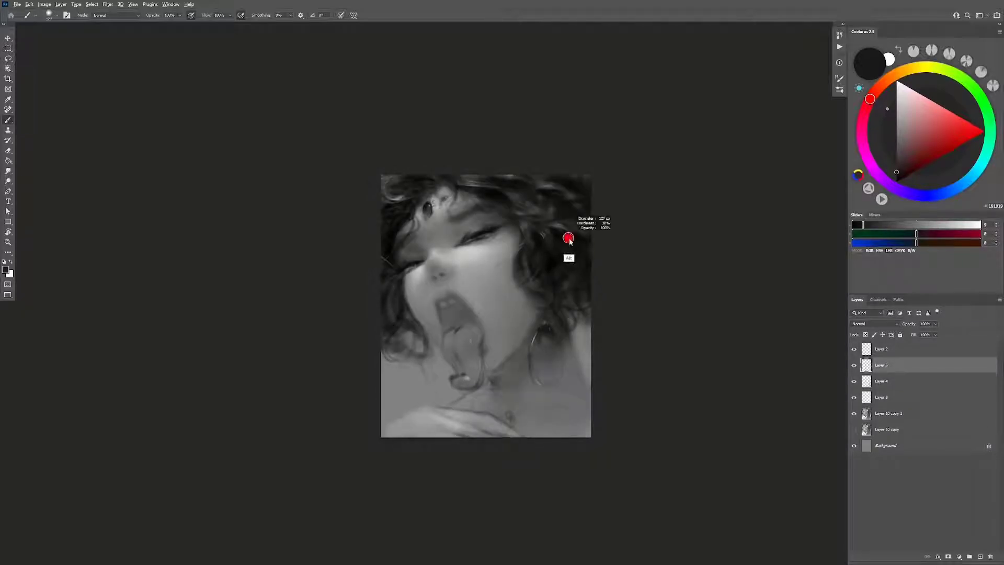
{"action": "left_click", "coordinate": [581, 198], "text": "alt"}
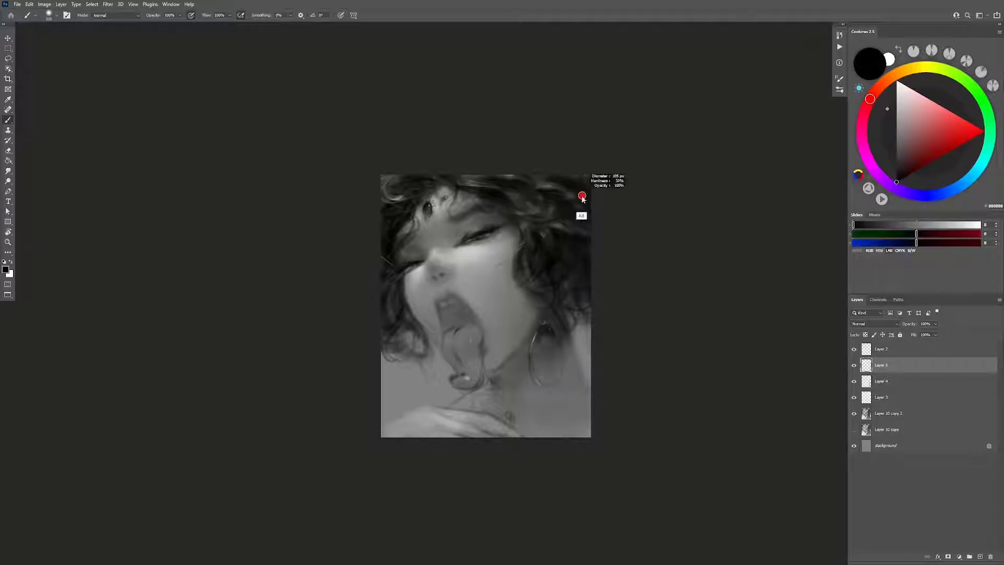
{"action": "key", "text": "bracketleft"}
{"action": "key", "text": "bracketleft"}
{"action": "key", "text": "bracketleft"}
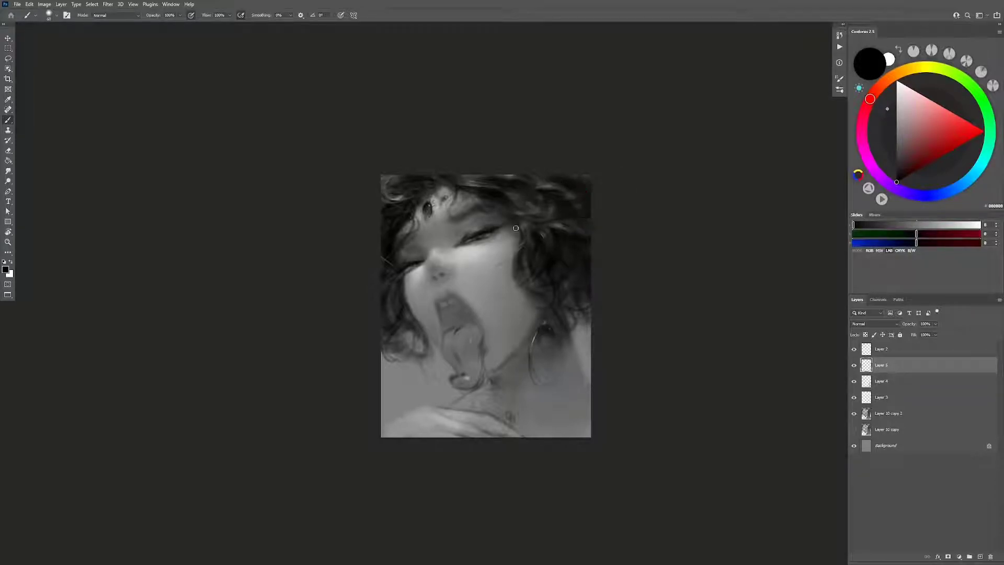
{"action": "right_click", "coordinate": [515, 228], "text": "alt"}
{"action": "left_click", "coordinate": [399, 236], "text": "alt"}
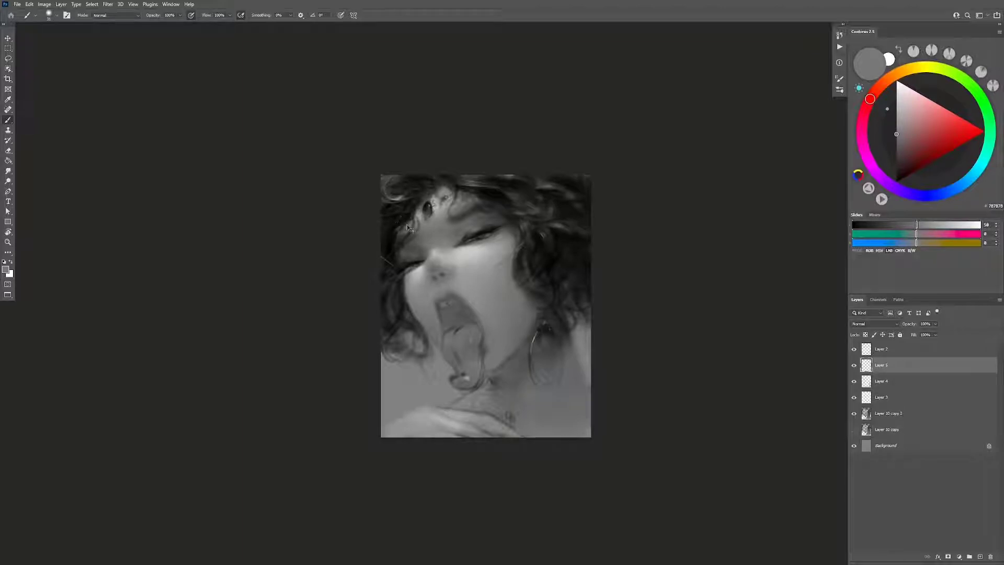
{"action": "left_click_drag", "start_coordinate": [403, 235], "coordinate": [402, 254]}
{"action": "mouse_move", "coordinate": [394, 251]}
{"action": "left_mouse_down"}
{"action": "mouse_move", "coordinate": [398, 227]}
{"action": "mouse_move", "coordinate": [407, 232]}
{"action": "left_mouse_up"}
Step: Mirror the canvas and sample black, dark grey and light grey tones from the hair
{"action": "key", "text": "h"}
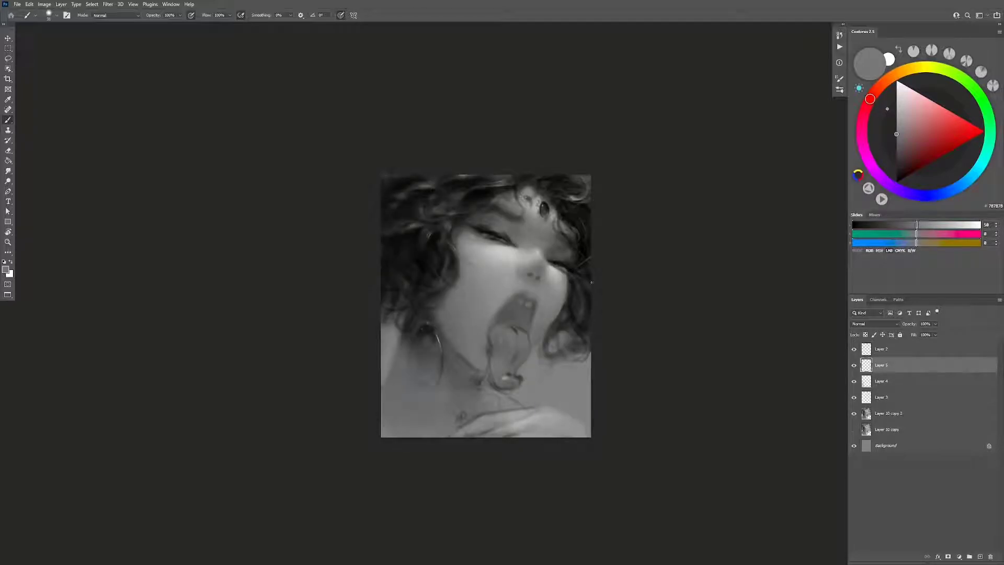
{"action": "left_click", "coordinate": [476, 196], "text": "alt"}
{"action": "left_click", "coordinate": [459, 194], "text": "alt"}
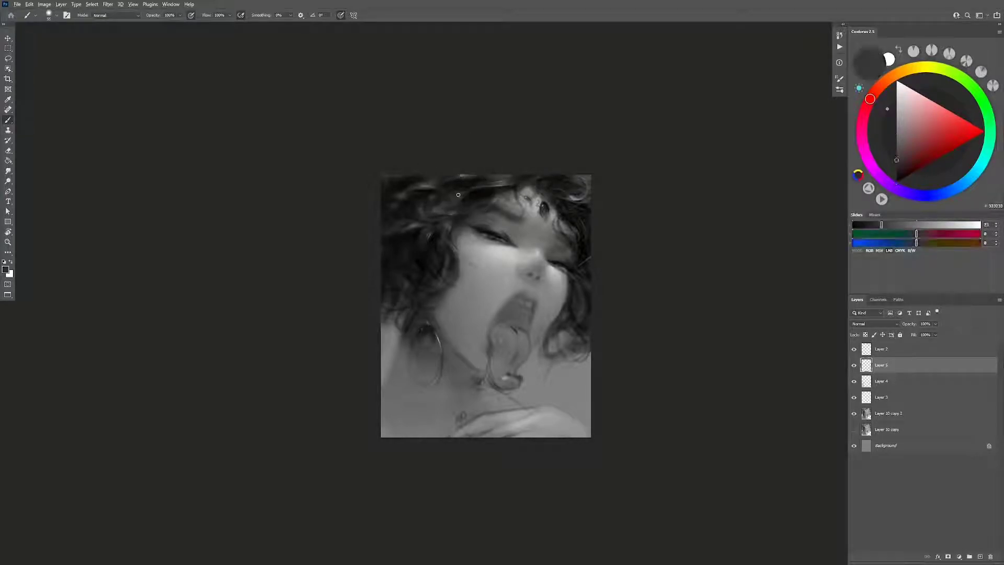
{"action": "left_click", "coordinate": [497, 274], "text": "alt"}
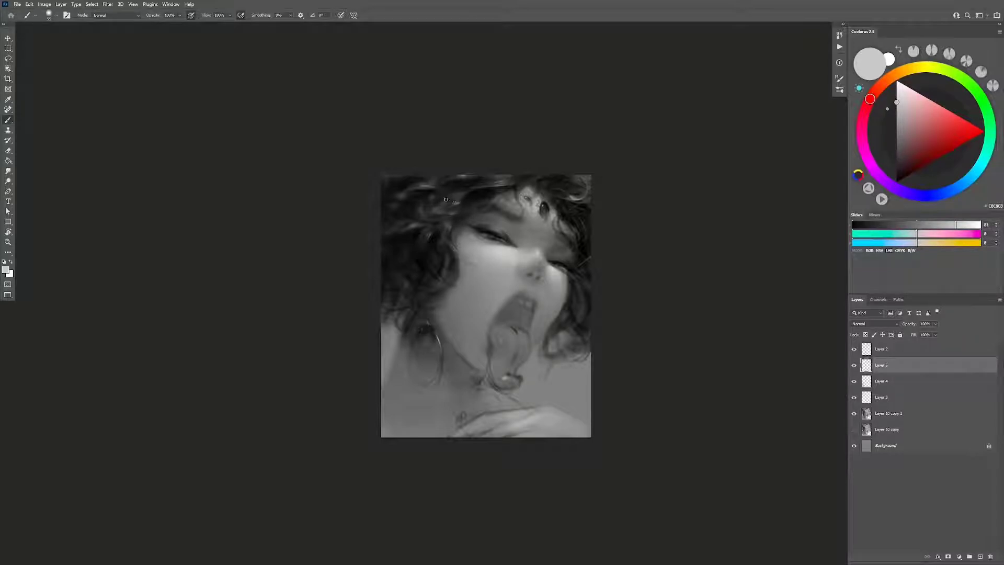
{"action": "left_click", "coordinate": [475, 192], "text": "alt"}
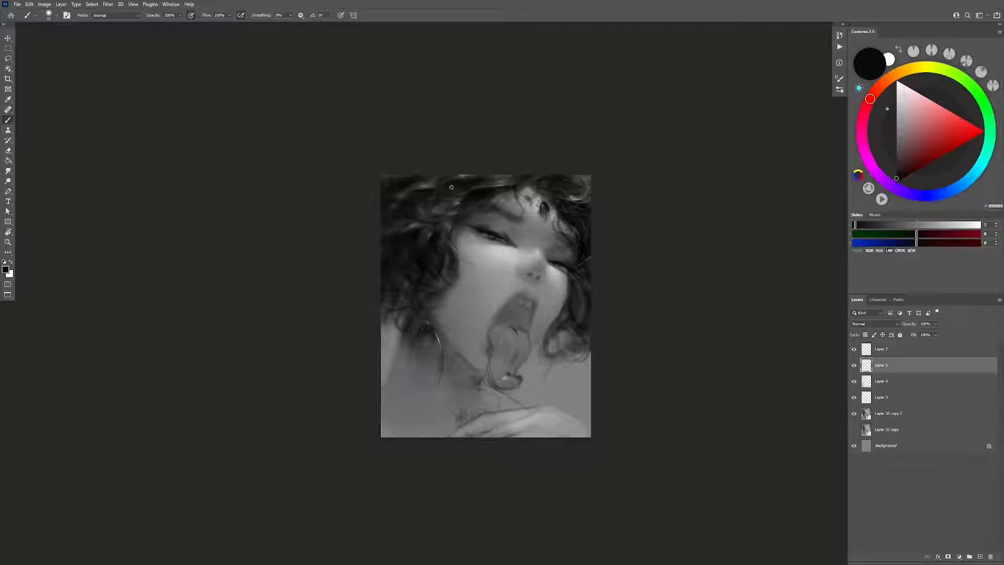
{"action": "left_click", "coordinate": [456, 202], "text": "alt"}
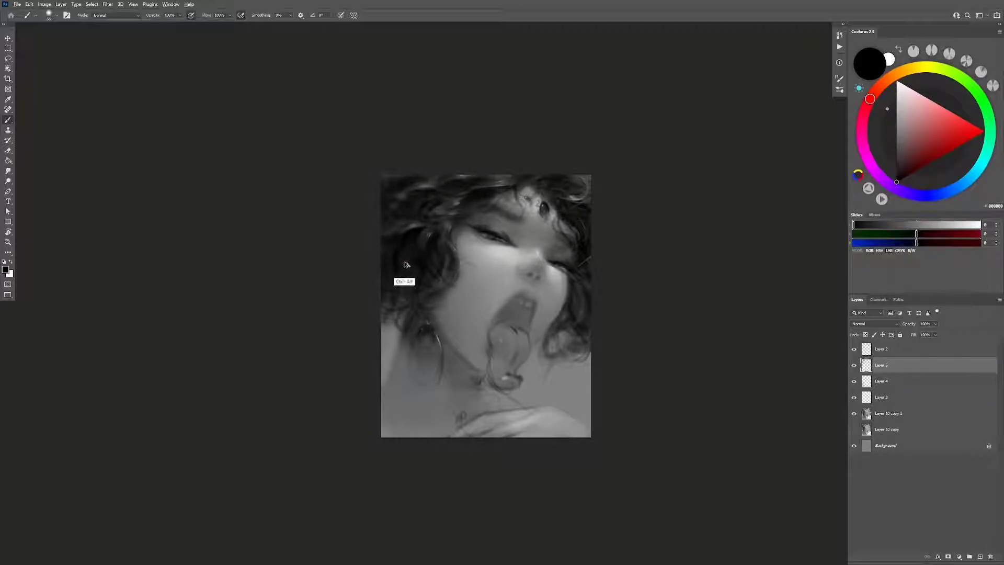
Step: On new Layer 6, paint black over the light strand, mirroring and resizing the brush to about 38 px
{"action": "key", "text": "ctrl+shift+alt+n"}
{"action": "mouse_move", "coordinate": [445, 238]}
{"action": "left_mouse_down"}
{"action": "mouse_move", "coordinate": [406, 251]}
{"action": "mouse_move", "coordinate": [407, 289]}
{"action": "left_mouse_up"}
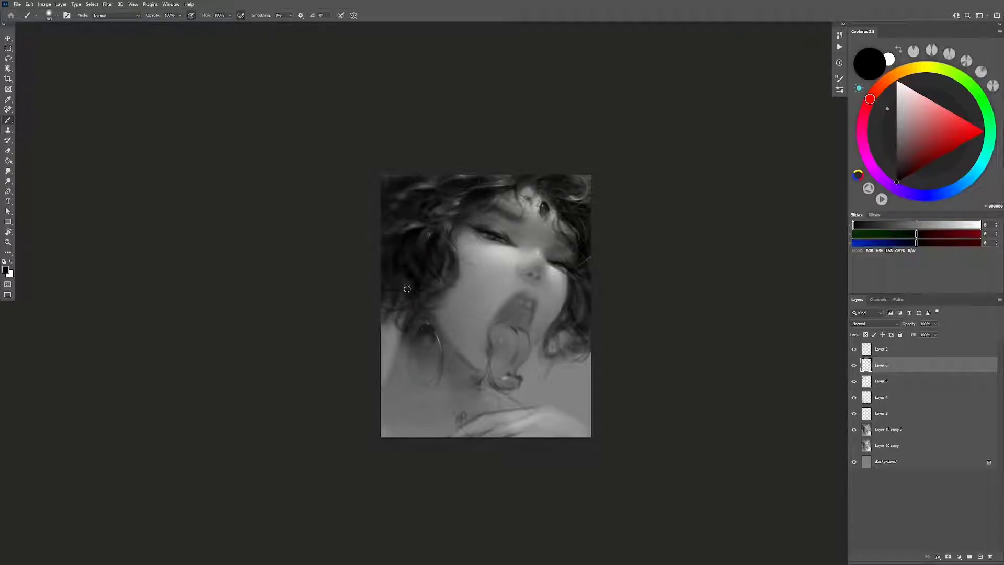
{"action": "key", "text": "h"}
{"action": "left_click_drag", "start_coordinate": [410, 263], "coordinate": [393, 292]}
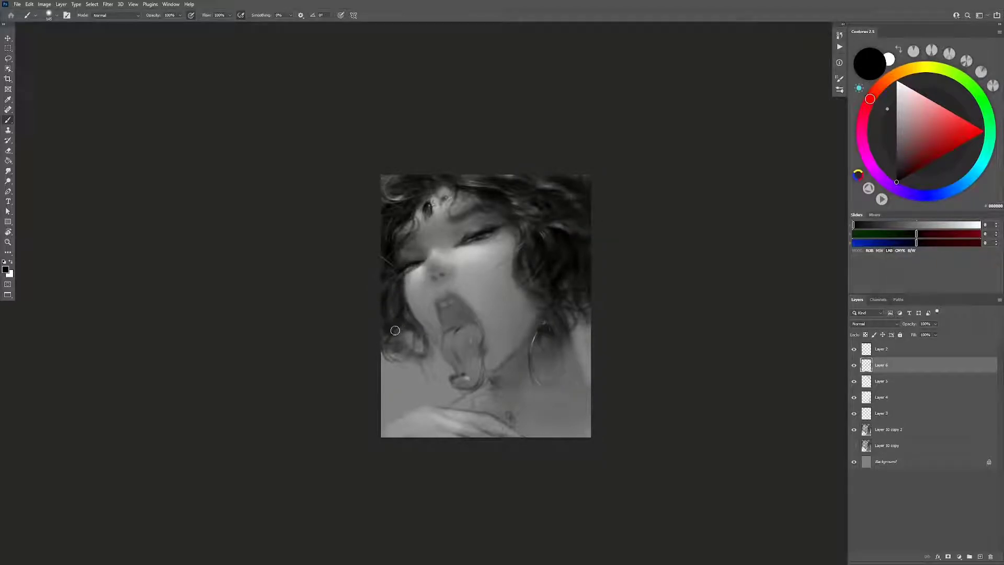
{"action": "left_click_drag", "start_coordinate": [395, 330], "coordinate": [388, 306]}
{"action": "left_click_drag", "start_coordinate": [403, 294], "coordinate": [409, 321]}
{"action": "mouse_move", "coordinate": [409, 321]}
{"action": "left_mouse_down"}
{"action": "mouse_move", "coordinate": [412, 339]}
{"action": "mouse_move", "coordinate": [394, 333]}
{"action": "left_mouse_up"}
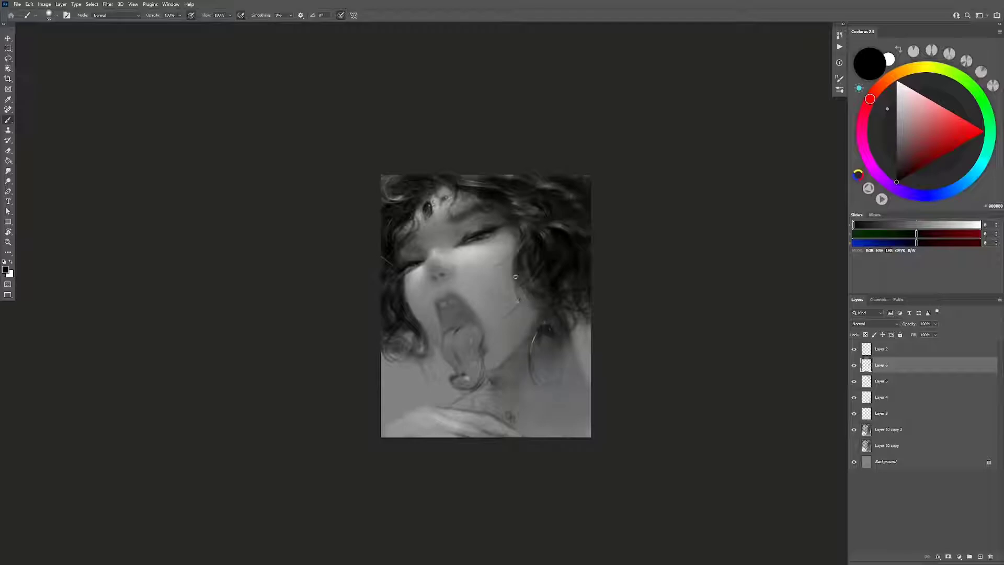
Step: Mirror the canvas, sample face greys, and enlarge the brush to about 409 px
{"action": "key", "text": "h"}
{"action": "left_click", "coordinate": [512, 261], "text": "alt"}
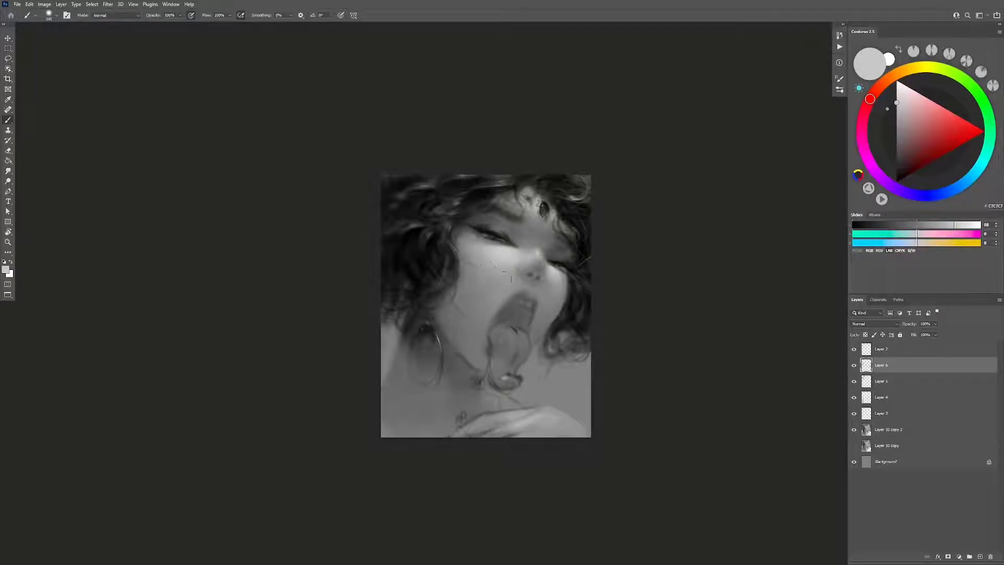
{"action": "key", "text": "ctrl"}
{"action": "left_click_drag", "start_coordinate": [494, 284], "coordinate": [480, 258]}
{"action": "left_click", "coordinate": [480, 343], "text": "alt"}
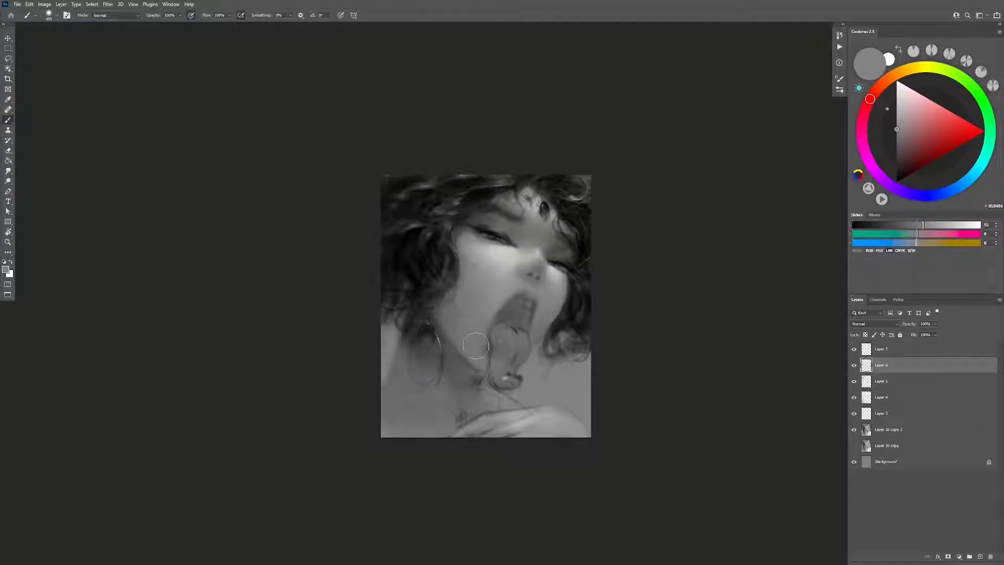
{"action": "key", "text": "h"}
Step: Resize the brush to about 218 px, sample mid greys, and undo the light paint over the mouth
{"action": "left_click_drag", "start_coordinate": [537, 359], "coordinate": [515, 355]}
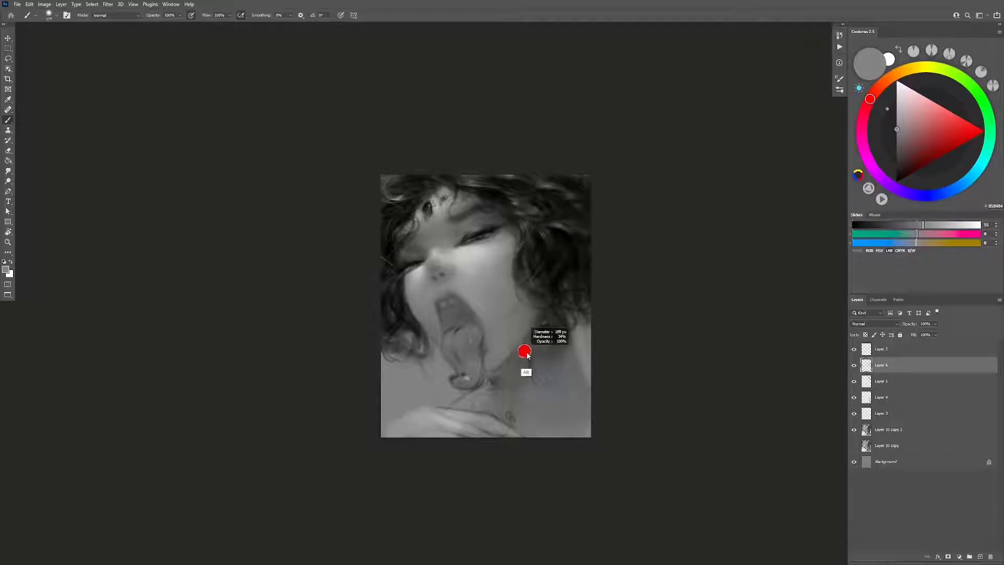
{"action": "left_click_drag", "start_coordinate": [461, 329], "coordinate": [458, 334]}
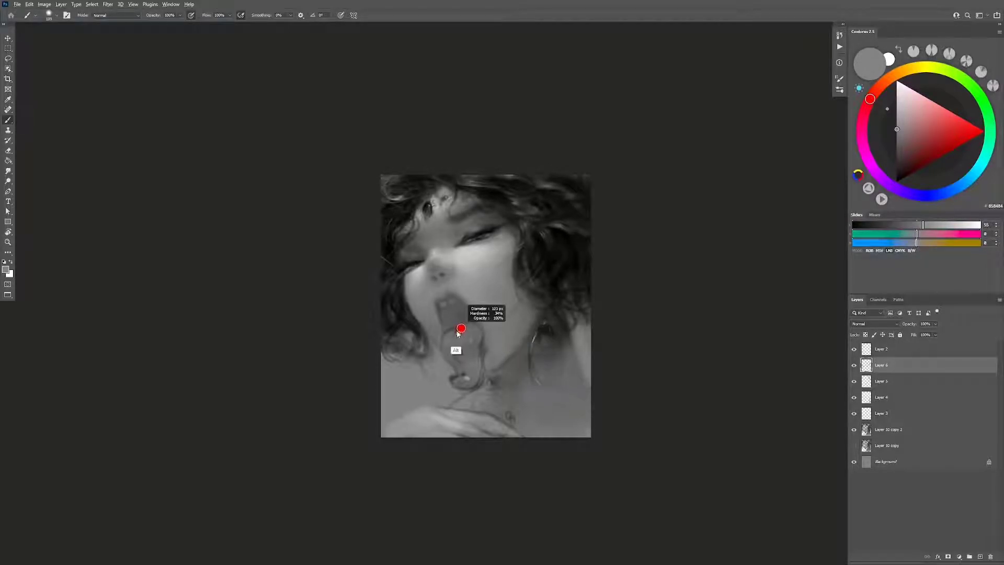
{"action": "left_click", "coordinate": [425, 310], "text": "alt"}
{"action": "left_click_drag", "start_coordinate": [416, 282], "coordinate": [427, 315]}
{"action": "left_click", "coordinate": [425, 313], "text": "alt"}
{"action": "key", "text": "ctrl+z"}
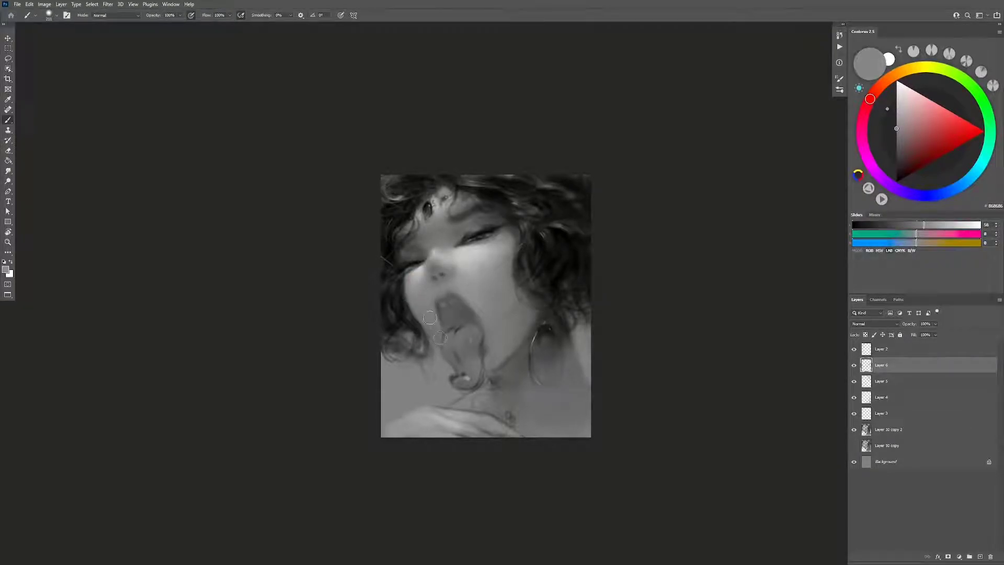
Step: Mirror the view again and paint a thin pure-black stroke on the hair
{"action": "left_click", "coordinate": [437, 353], "text": "alt"}
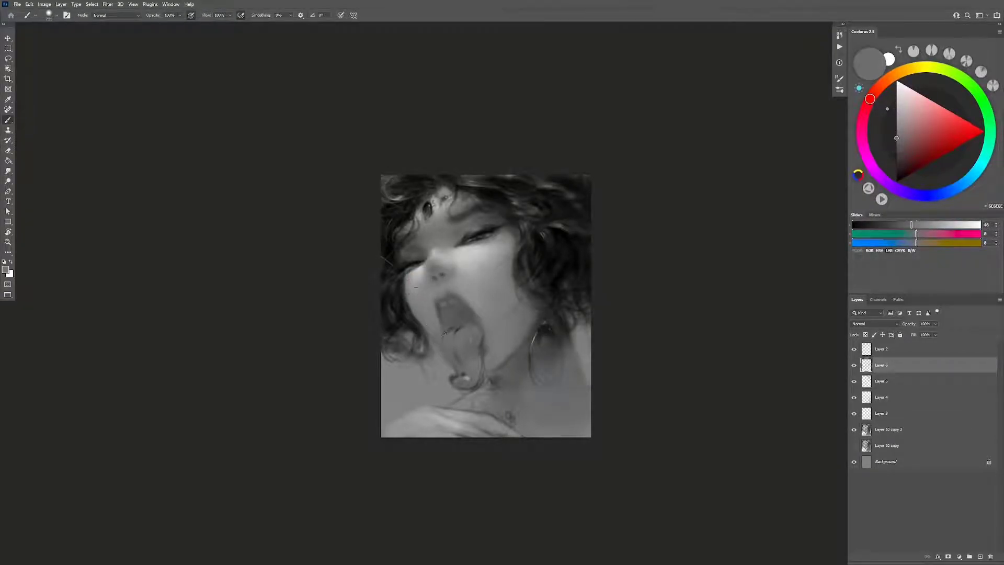
{"action": "key", "text": "h"}
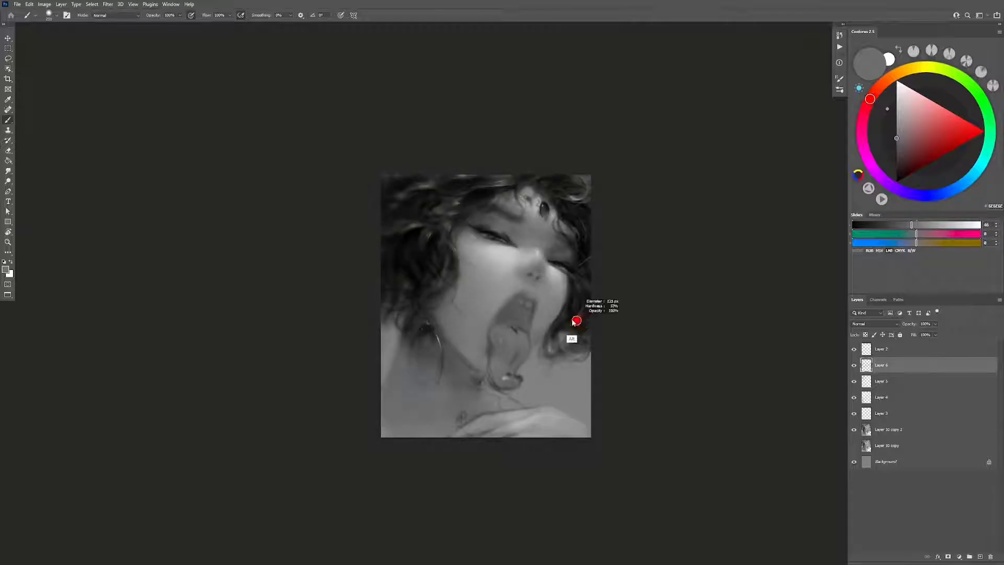
{"action": "key", "text": "d"}
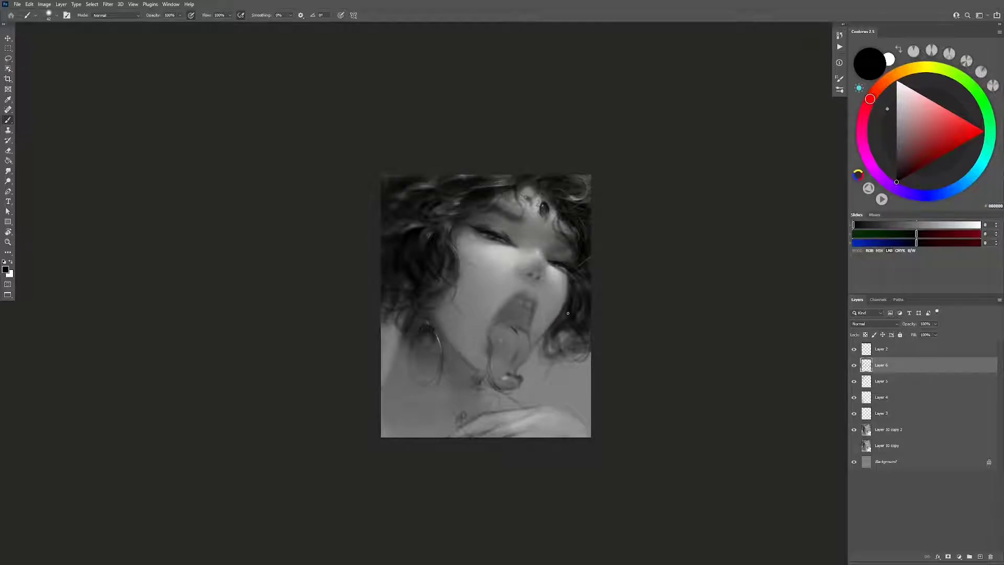
{"action": "key", "text": "ctrl"}
{"action": "left_click_drag", "start_coordinate": [546, 337], "coordinate": [532, 347]}
Step: On a new layer, paint a light under-eye grey highlight on the eye, undo it, and repaint it
{"action": "key", "text": "ctrl+shift+alt+n"}
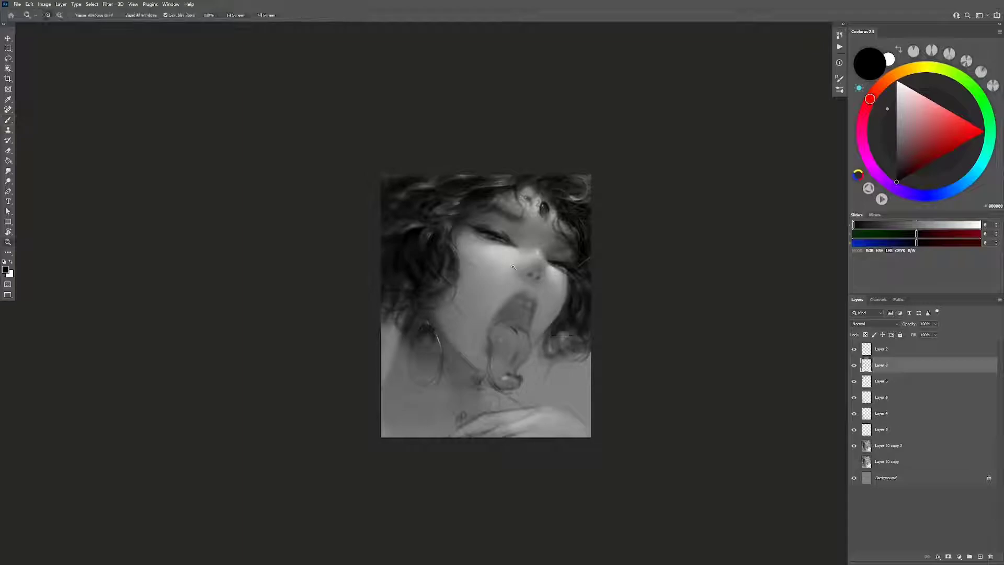
{"action": "scroll", "coordinate": [487, 238], "scroll_direction": "up", "scroll_amount": 5}
{"action": "left_click", "coordinate": [527, 258]}
{"action": "left_click", "coordinate": [528, 258], "text": "alt"}
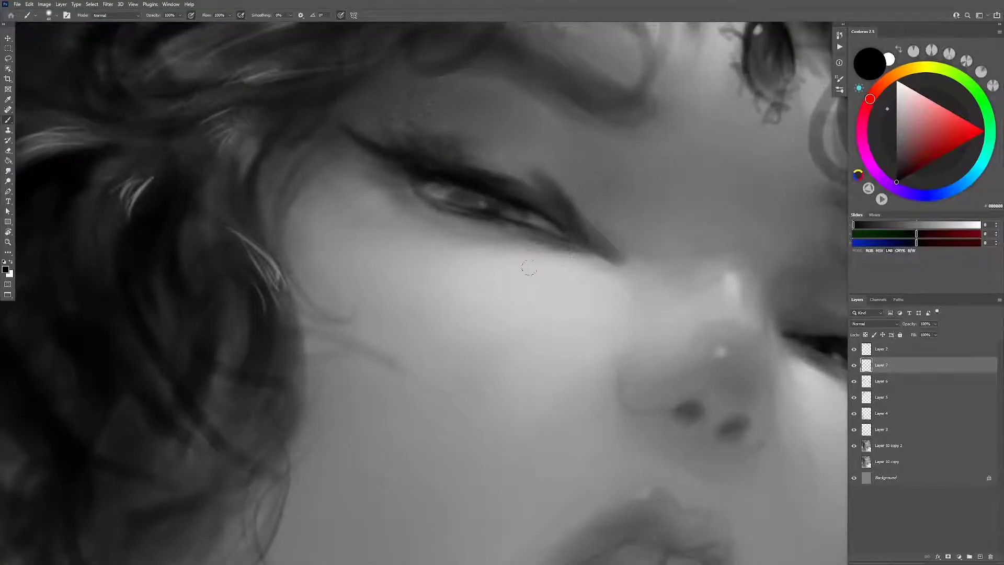
{"action": "left_click_drag", "start_coordinate": [442, 188], "coordinate": [481, 199]}
{"action": "key", "text": "ctrl+z"}
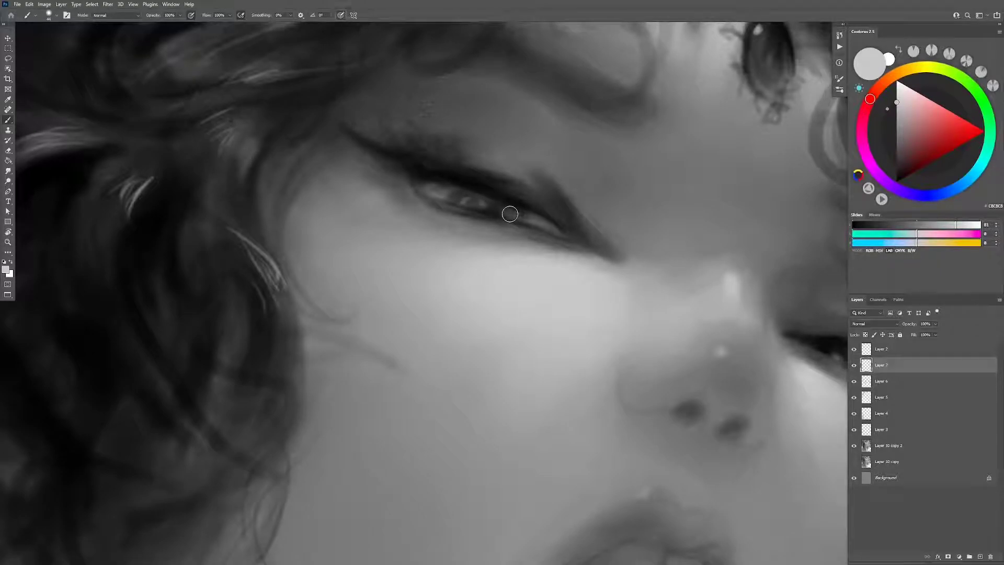
{"action": "left_click_drag", "start_coordinate": [451, 197], "coordinate": [482, 201]}
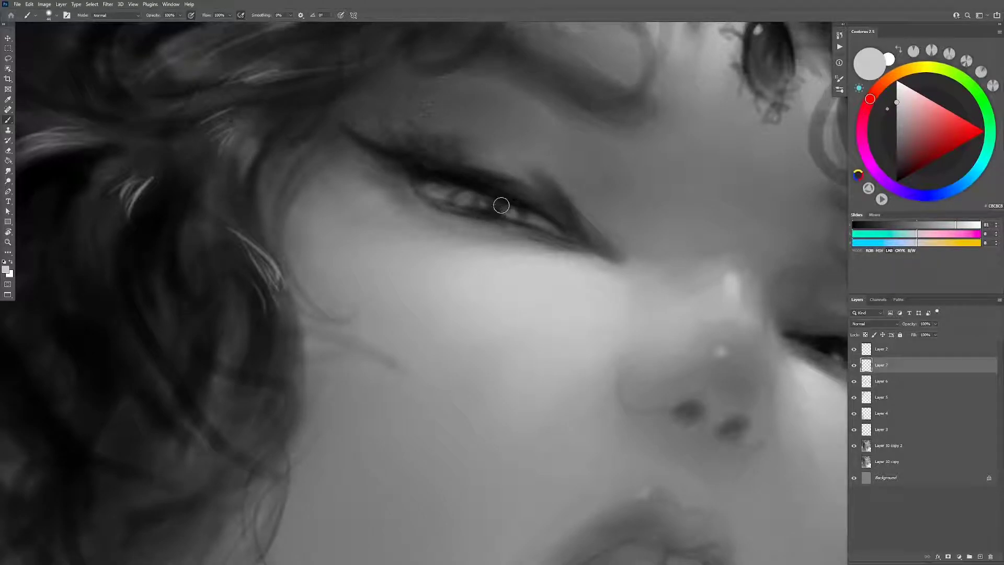
Step: With a small brush on the mirrored view, darken the bright catchlight at the eye corner
{"action": "key", "text": "ctrl+1"}
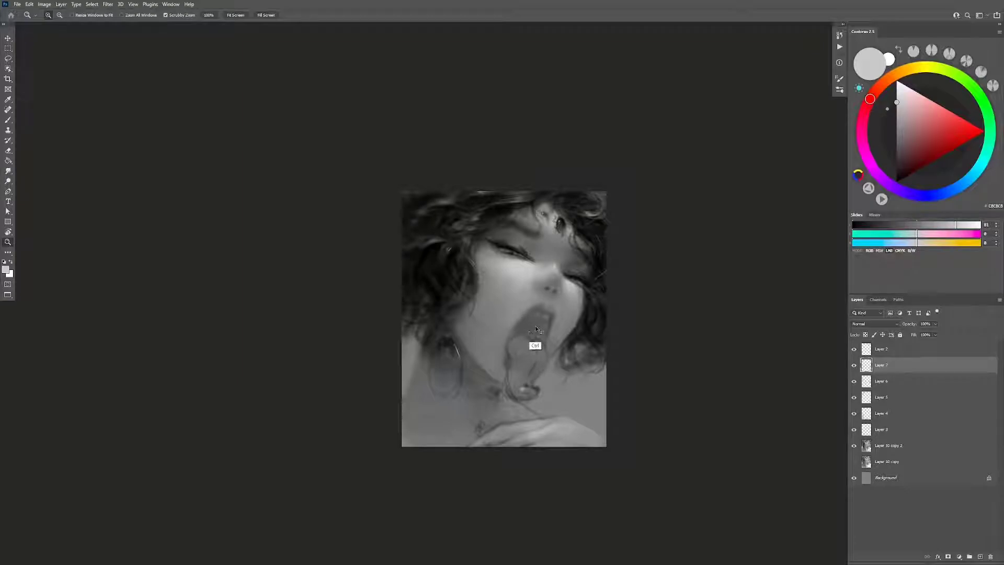
{"action": "scroll", "coordinate": [535, 329], "scroll_direction": "up", "scroll_amount": 5}
{"action": "key", "text": "b"}
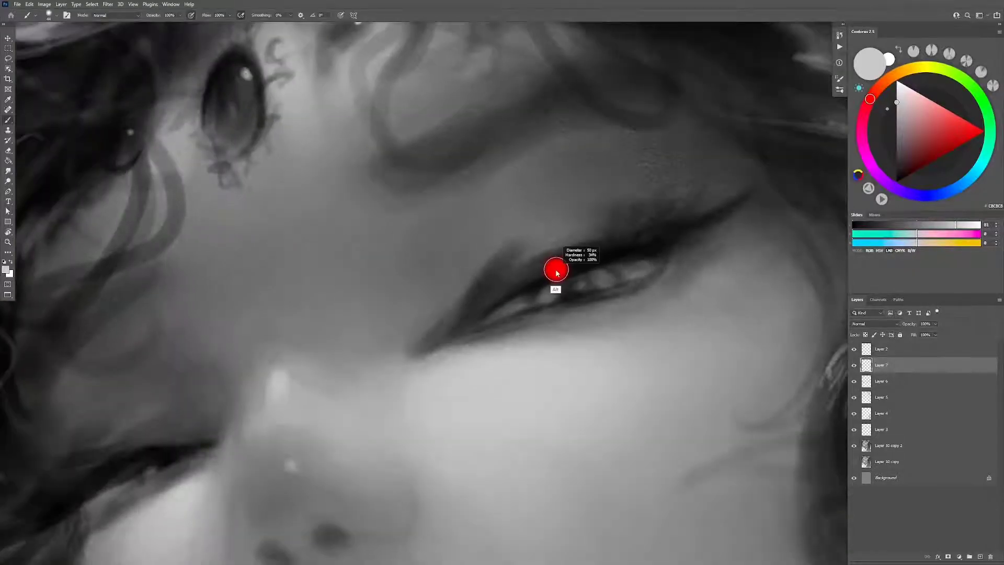
{"action": "left_click_drag", "start_coordinate": [557, 272], "coordinate": [575, 279]}
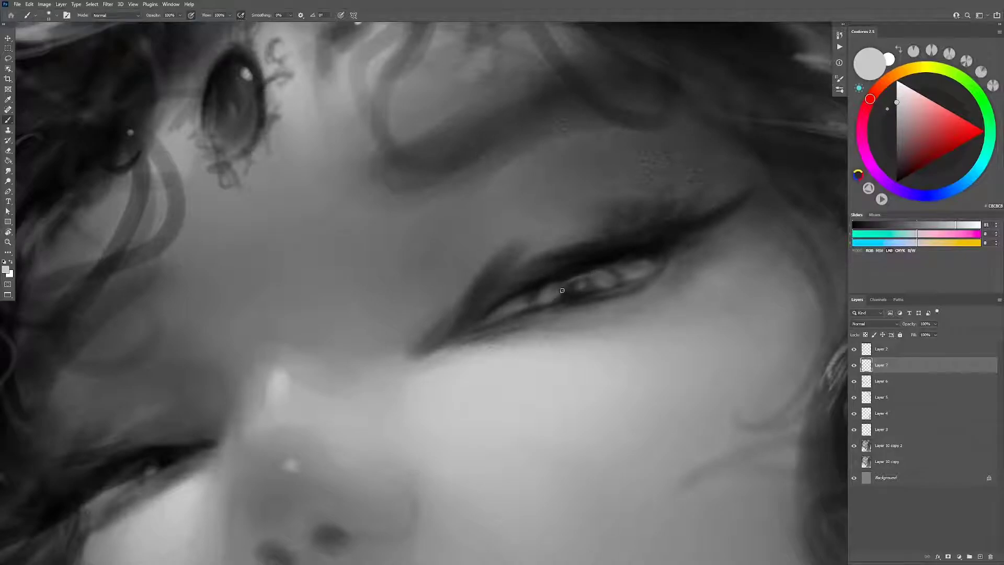
{"action": "key", "text": "z"}
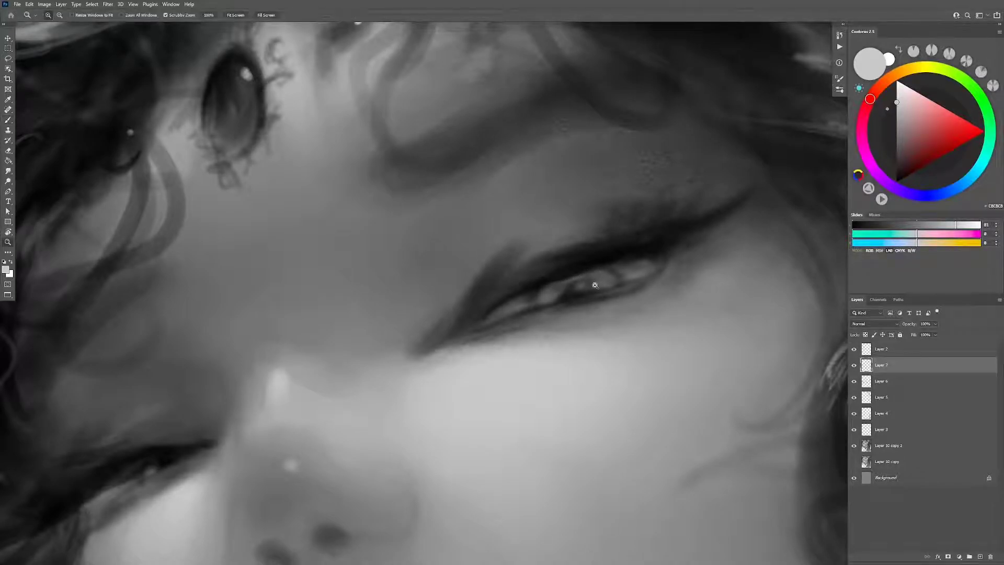
{"action": "left_click_drag", "start_coordinate": [564, 282], "coordinate": [583, 325]}
{"action": "key", "text": "ctrl+h"}
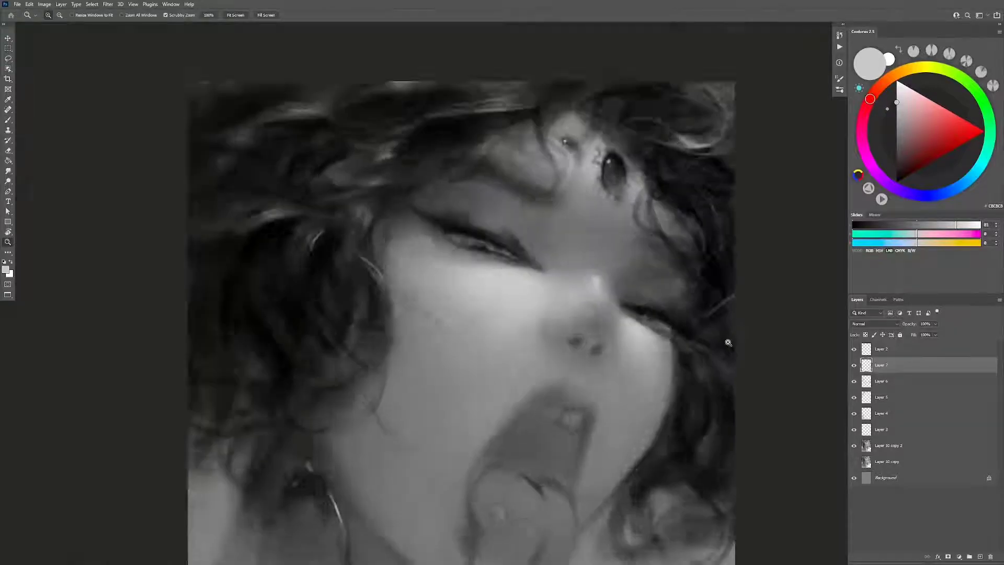
{"action": "left_click_drag", "start_coordinate": [672, 331], "coordinate": [695, 331]}
{"action": "key", "text": "b"}
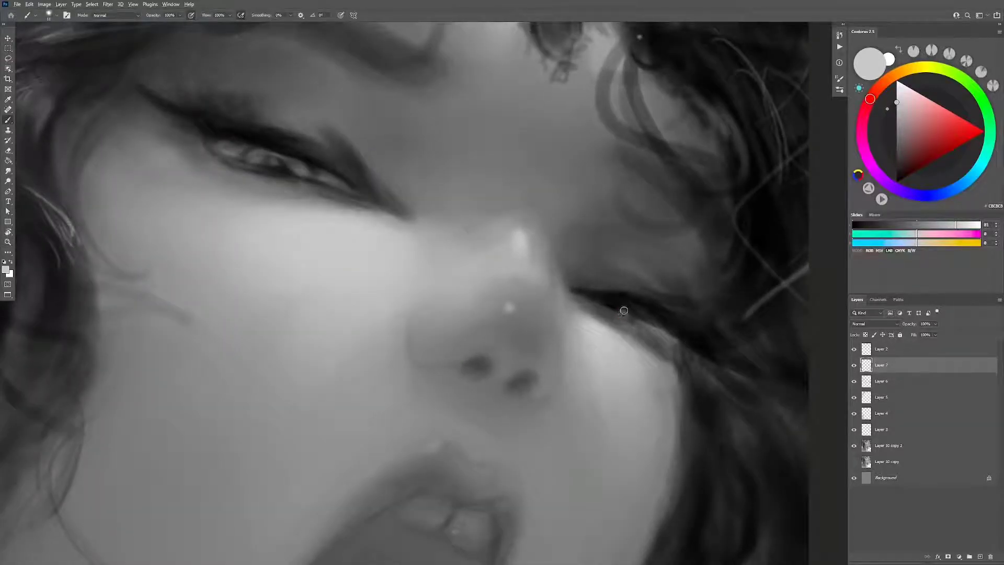
{"action": "mouse_move", "coordinate": [608, 315]}
{"action": "left_mouse_down"}
{"action": "mouse_move", "coordinate": [623, 316]}
{"action": "mouse_move", "coordinate": [578, 376]}
{"action": "left_mouse_up"}
Step: Paint more dark tone over the eye's catchlight, then add a new empty layer above Layer 7
{"action": "key", "text": "z"}
{"action": "left_click_drag", "start_coordinate": [641, 358], "coordinate": [672, 352]}
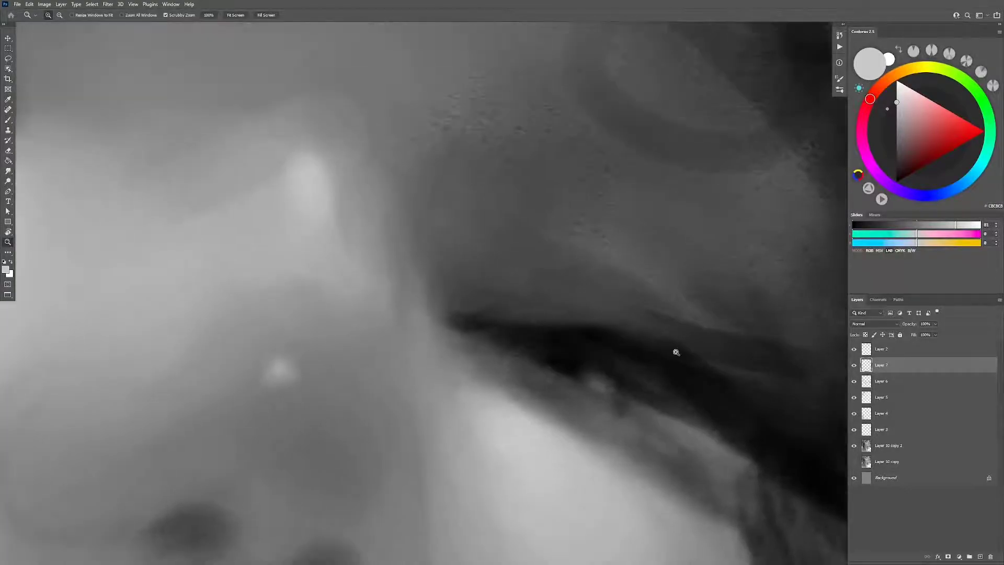
{"action": "key", "text": "b"}
{"action": "mouse_move", "coordinate": [558, 355]}
{"action": "left_mouse_down"}
{"action": "mouse_move", "coordinate": [598, 381]}
{"action": "mouse_move", "coordinate": [589, 399]}
{"action": "mouse_move", "coordinate": [588, 366]}
{"action": "left_mouse_up"}
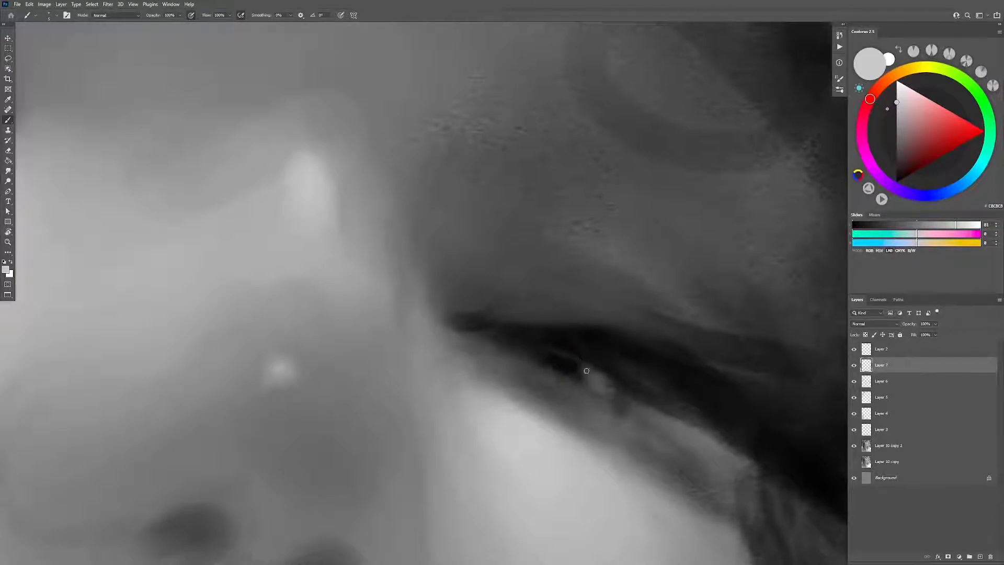
{"action": "key", "text": "z"}
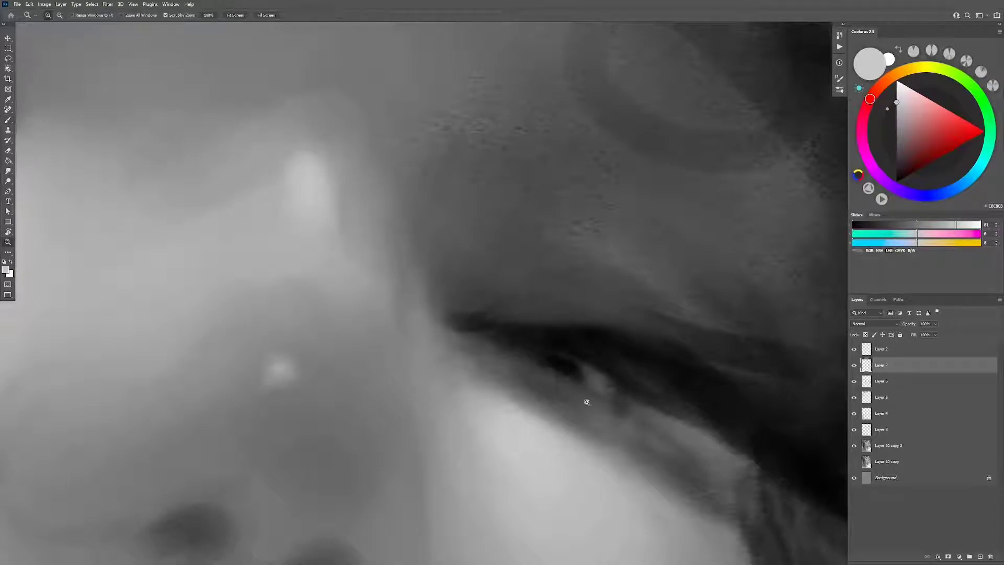
{"action": "mouse_move", "coordinate": [587, 399]}
{"action": "left_mouse_down"}
{"action": "mouse_move", "coordinate": [576, 456]}
{"action": "mouse_move", "coordinate": [660, 403]}
{"action": "left_mouse_up"}
{"action": "key", "text": "ctrl+shift+alt+n"}
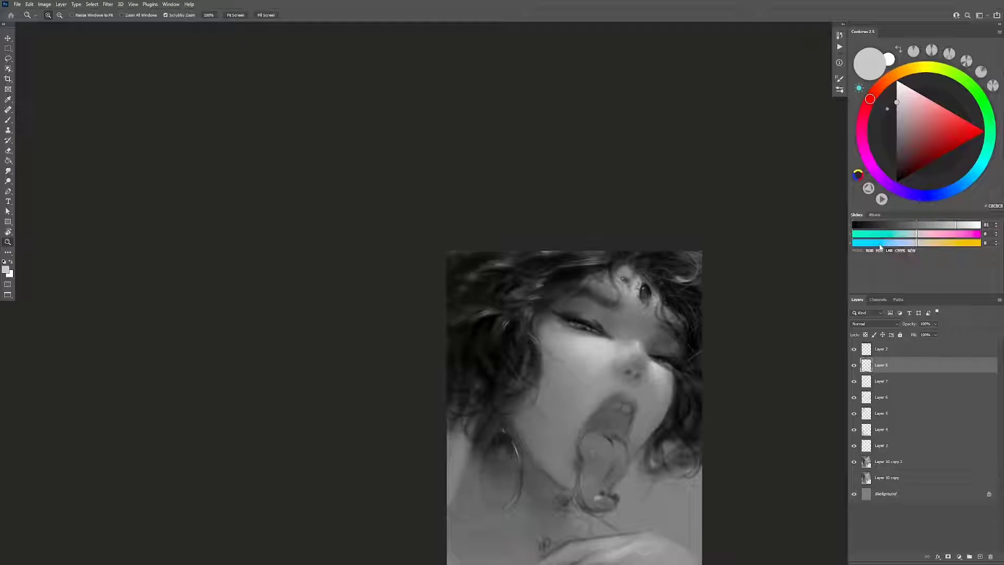
Step: Pick a lighter grey for the iris and enlarge the brush slightly
{"action": "left_click", "coordinate": [589, 333]}
{"action": "left_click", "coordinate": [673, 336]}
{"action": "key", "text": "b"}
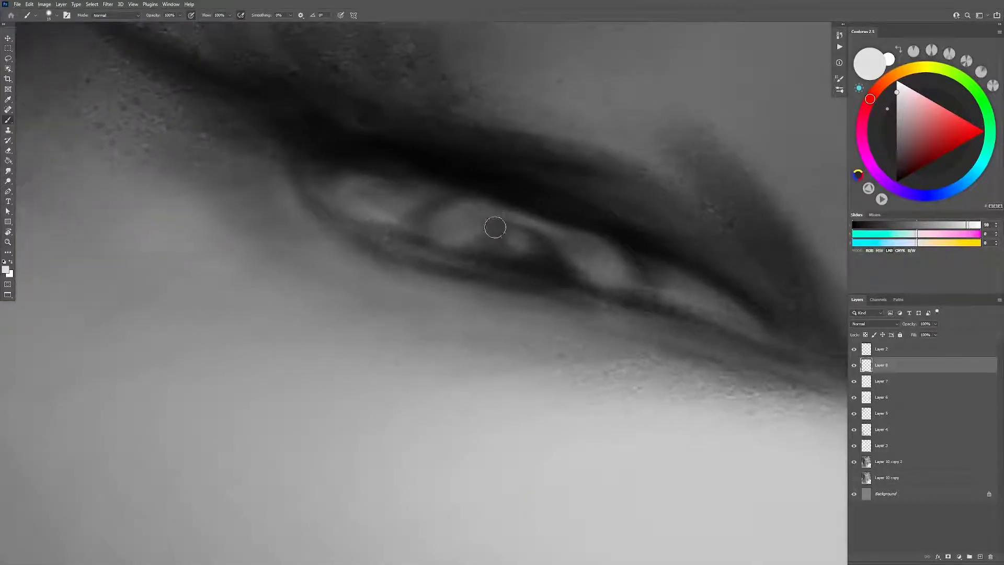
{"action": "key", "text": "bracketright"}
{"action": "key", "text": "bracketright"}
{"action": "key", "text": "bracketright"}
{"action": "key", "text": "z"}
{"action": "scroll", "coordinate": [556, 271], "scroll_direction": "down", "scroll_amount": 5}
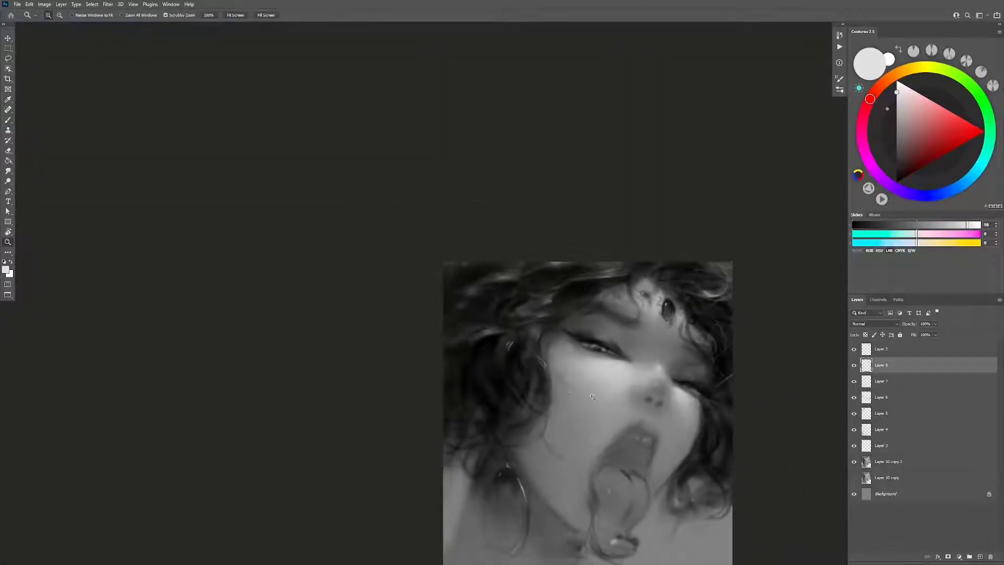
{"action": "key", "text": "ctrl"}
{"action": "scroll", "coordinate": [606, 349], "scroll_direction": "up", "scroll_amount": 5}
{"action": "key", "text": "b"}
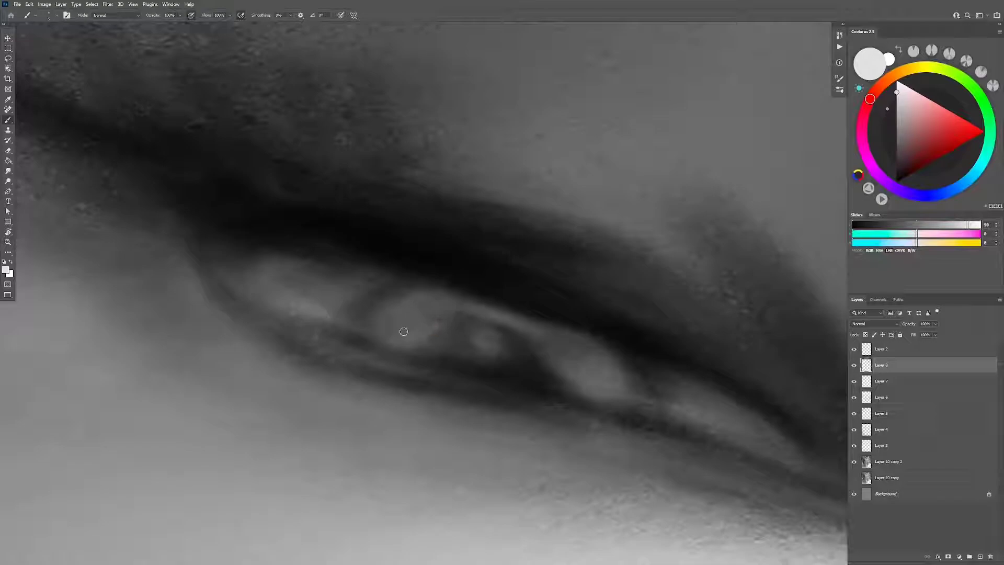
Step: Paint a light arc across the upper iris and zoom out to review it
{"action": "left_click_drag", "start_coordinate": [406, 341], "coordinate": [502, 318]}
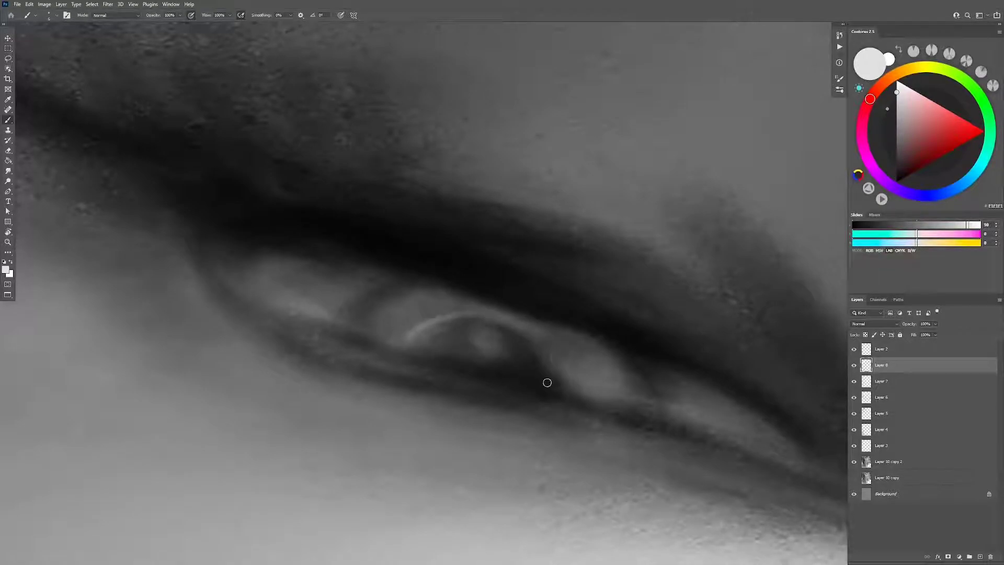
{"action": "key", "text": "z"}
{"action": "scroll", "coordinate": [564, 455], "scroll_direction": "down", "scroll_amount": 5}
{"action": "scroll", "coordinate": [565, 455], "scroll_direction": "down", "scroll_amount": 2}
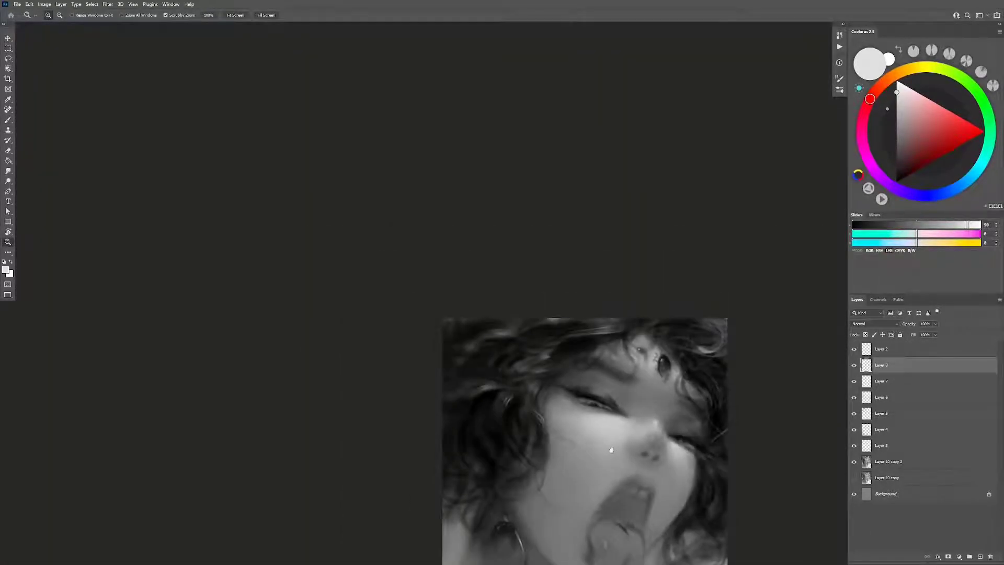
{"action": "left_click_drag", "start_coordinate": [611, 450], "coordinate": [592, 453]}
Step: Delete Layer 8 and repaint a fainter highlight on the eye after undoing a too-bright one
{"action": "key", "text": "Delete"}
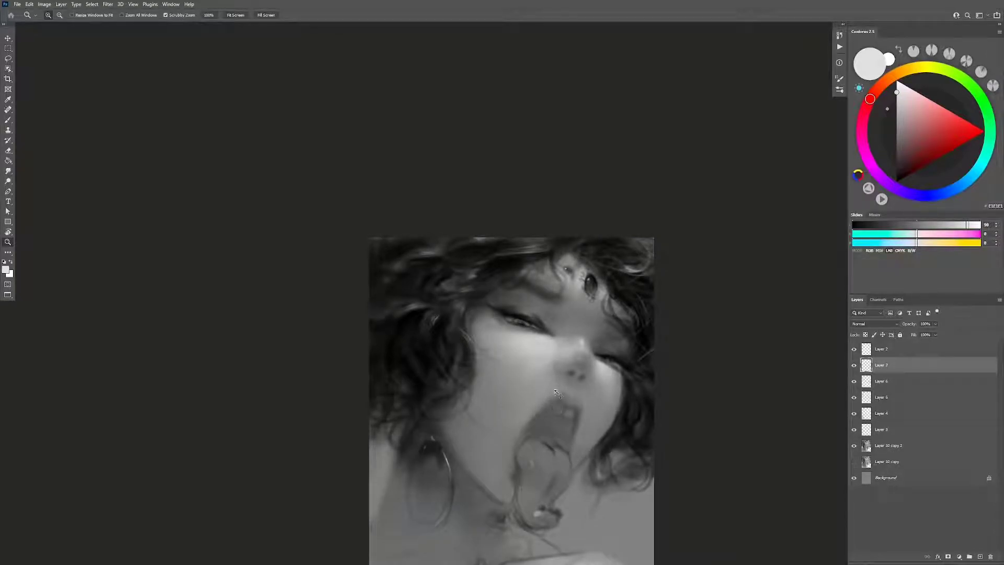
{"action": "key", "text": "ctrl+h"}
{"action": "scroll", "coordinate": [550, 369], "scroll_direction": "up", "scroll_amount": 1}
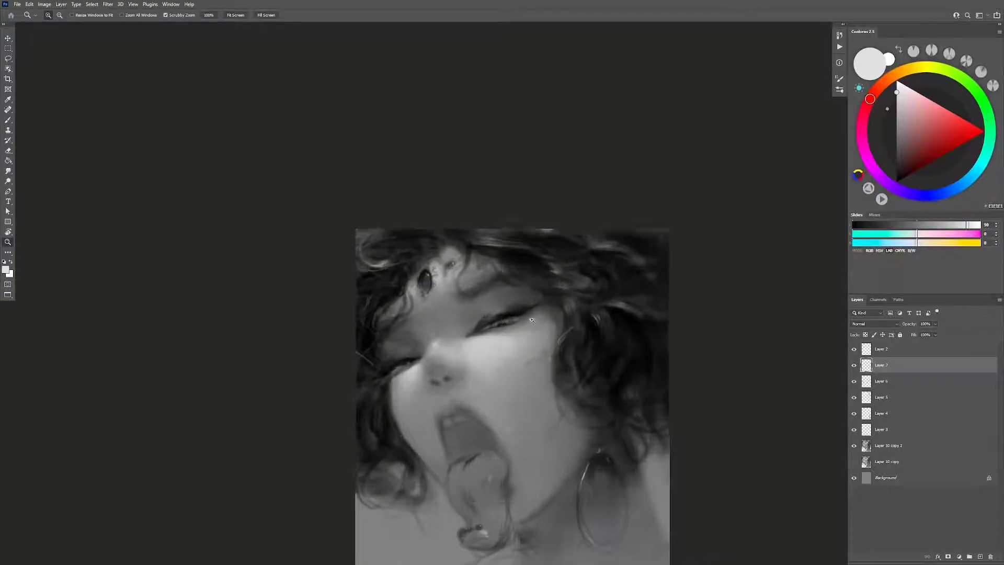
{"action": "scroll", "coordinate": [547, 355], "scroll_direction": "up", "scroll_amount": 5}
{"action": "key", "text": "b"}
{"action": "left_click", "coordinate": [558, 365], "text": "alt"}
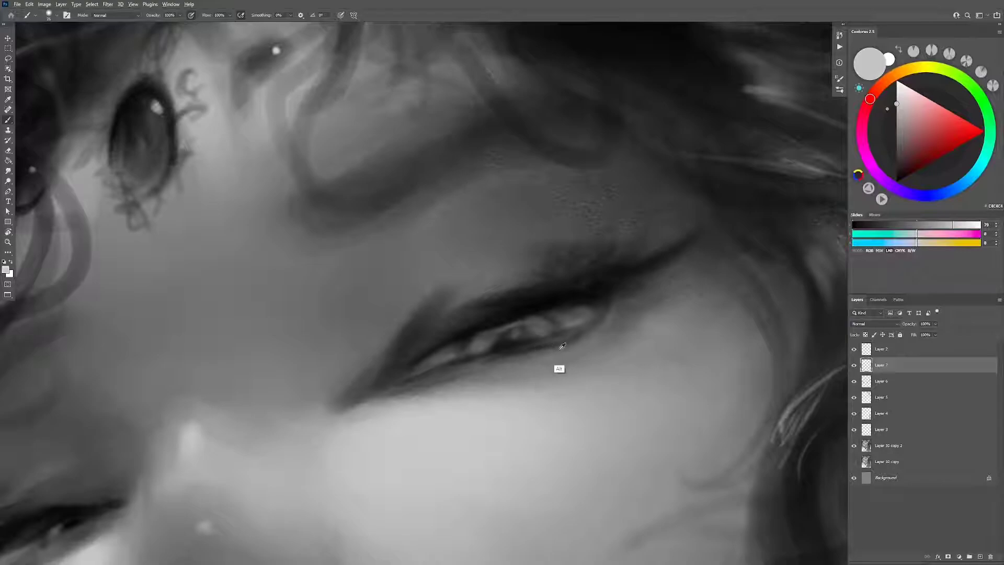
{"action": "left_click", "coordinate": [541, 324]}
{"action": "key", "text": "ctrl+z"}
{"action": "left_click_drag", "start_coordinate": [509, 329], "coordinate": [547, 324]}
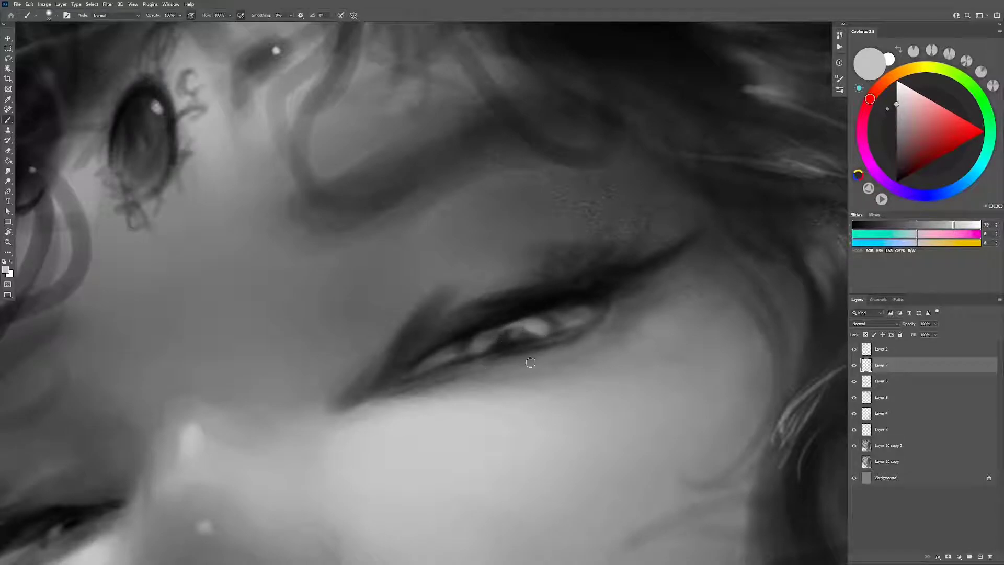
Step: Hide Layer 7 to compare, adjust the layer's fill setting, and pick a dark grey
{"action": "key", "text": "z"}
{"action": "left_click_drag", "start_coordinate": [530, 363], "coordinate": [517, 408]}
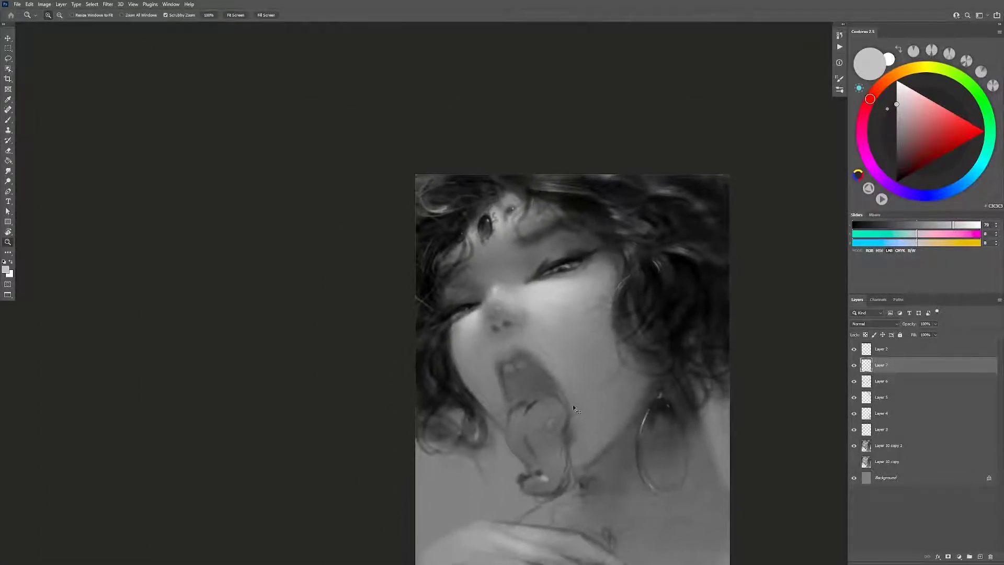
{"action": "left_click_drag", "start_coordinate": [588, 393], "coordinate": [586, 400]}
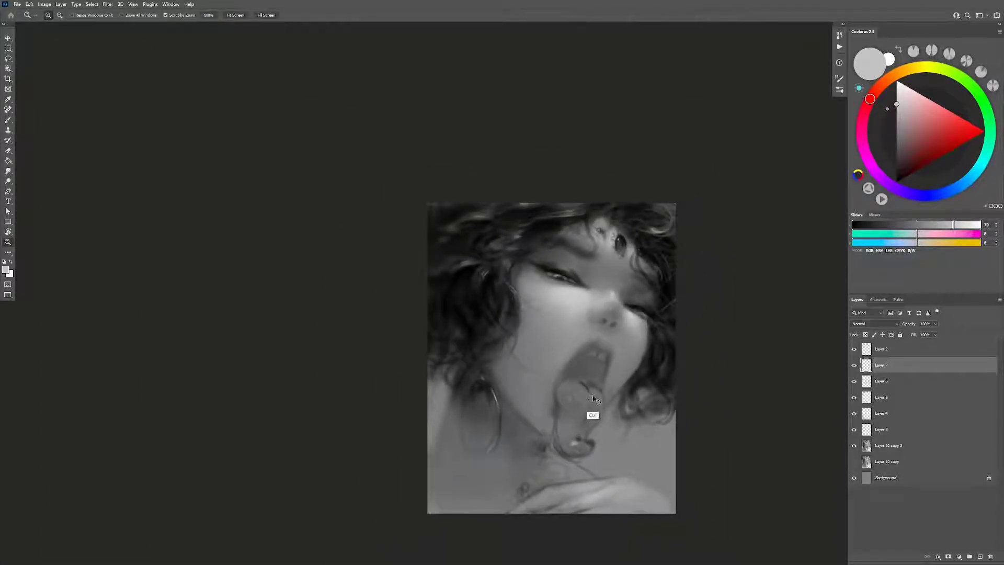
{"action": "left_click", "coordinate": [854, 365]}
{"action": "left_click", "coordinate": [934, 335]}
{"action": "left_click_drag", "start_coordinate": [717, 320], "coordinate": [619, 292]}
{"action": "key", "text": "d"}
{"action": "key", "text": "b"}
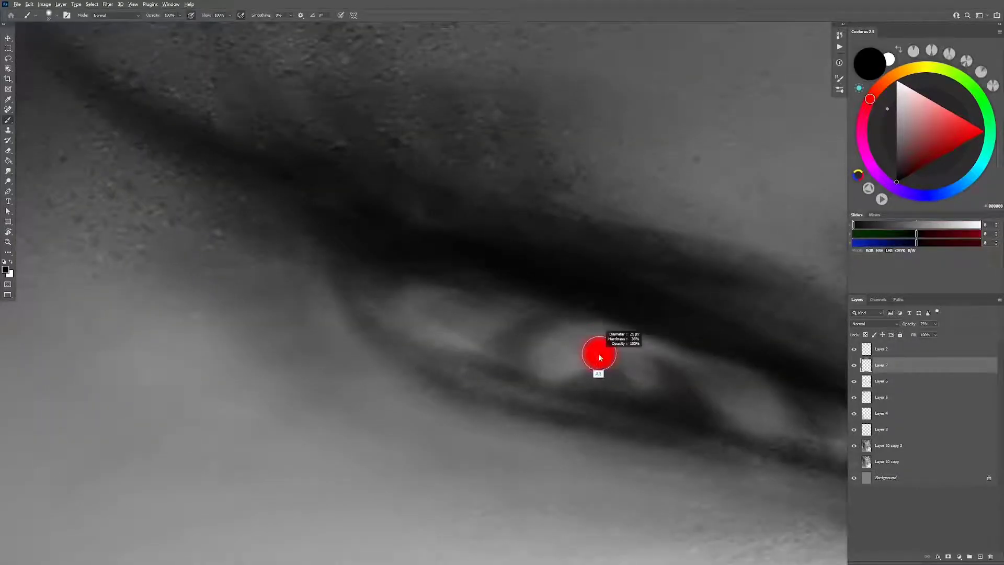
{"action": "left_click", "coordinate": [607, 359], "text": "alt"}
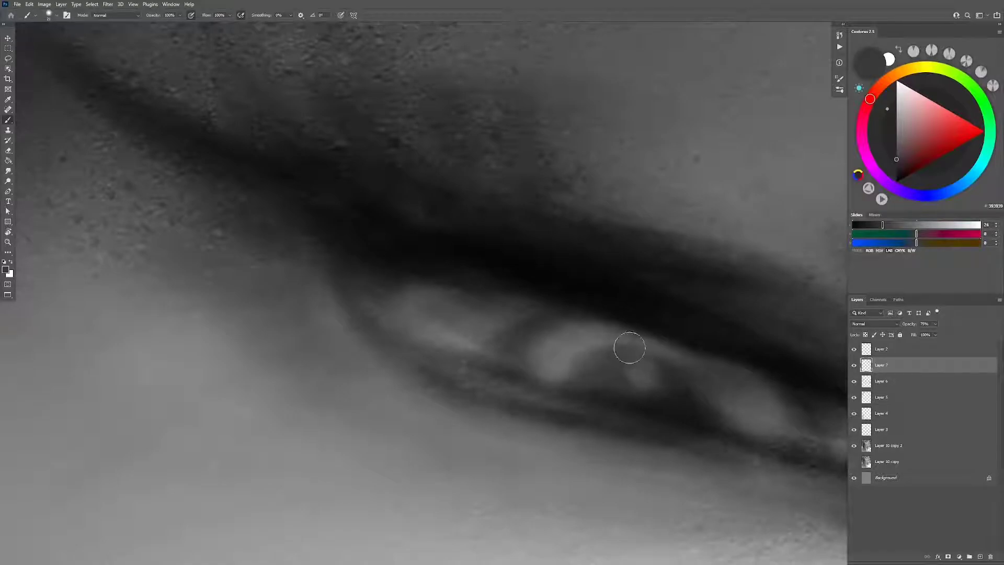
Step: Sample lighter and mid greys from the eye while checking the whole painting
{"action": "key", "text": "z"}
{"action": "mouse_move", "coordinate": [667, 385]}
{"action": "left_mouse_down"}
{"action": "mouse_move", "coordinate": [664, 432]}
{"action": "mouse_move", "coordinate": [629, 424]}
{"action": "left_mouse_up"}
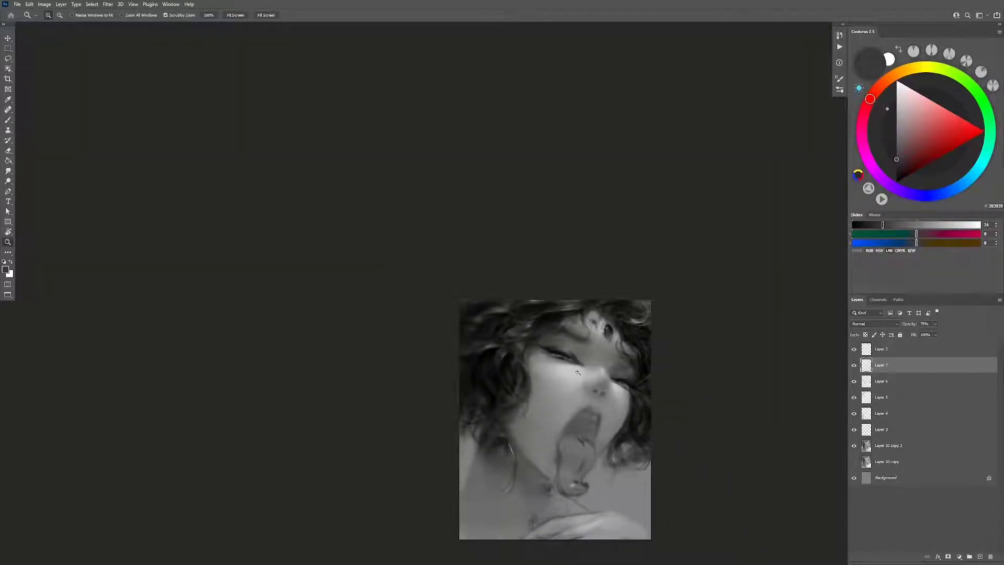
{"action": "key", "text": "b"}
{"action": "left_click", "coordinate": [553, 410], "text": "alt"}
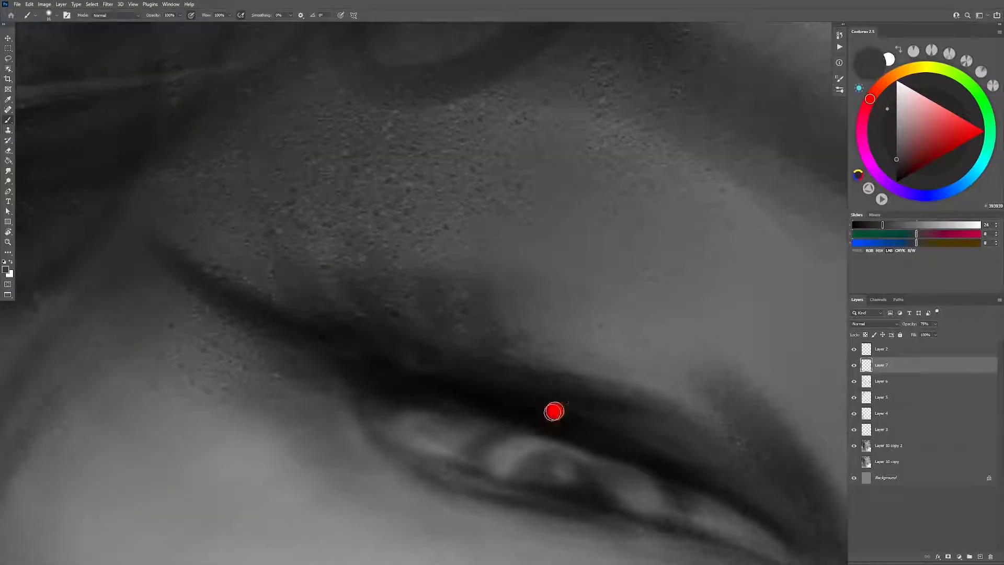
{"action": "left_click", "coordinate": [518, 459], "text": "alt"}
{"action": "key", "text": "z"}
{"action": "left_click_drag", "start_coordinate": [542, 463], "coordinate": [592, 448]}
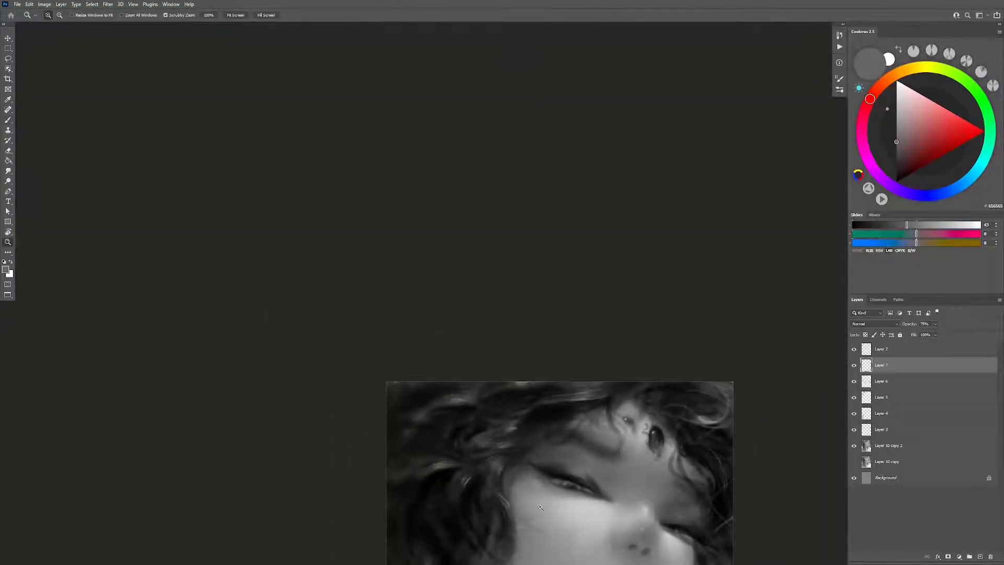
{"action": "left_click_drag", "start_coordinate": [607, 376], "coordinate": [617, 385]}
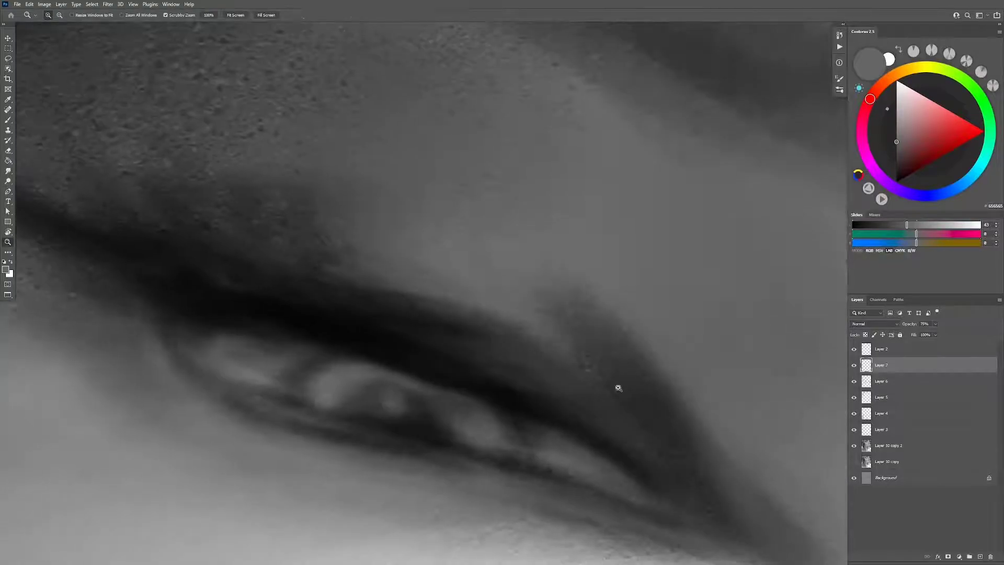
{"action": "key", "text": "b"}
{"action": "left_click", "coordinate": [560, 441], "text": "alt"}
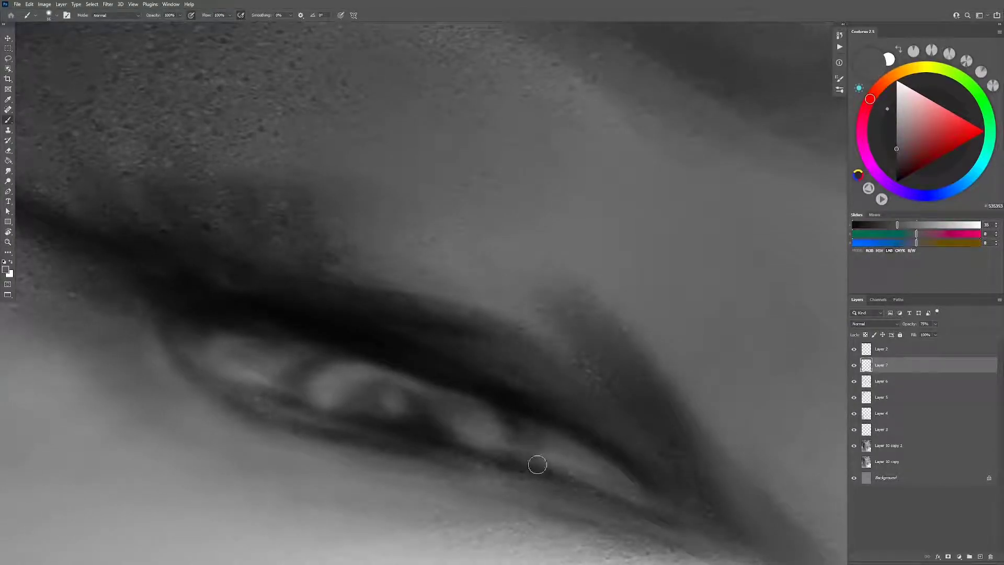
Step: Paint a short near-black mark on the lower lid and reframe the face higher
{"action": "left_click", "coordinate": [520, 454], "text": "alt"}
{"action": "left_click_drag", "start_coordinate": [501, 406], "coordinate": [510, 437]}
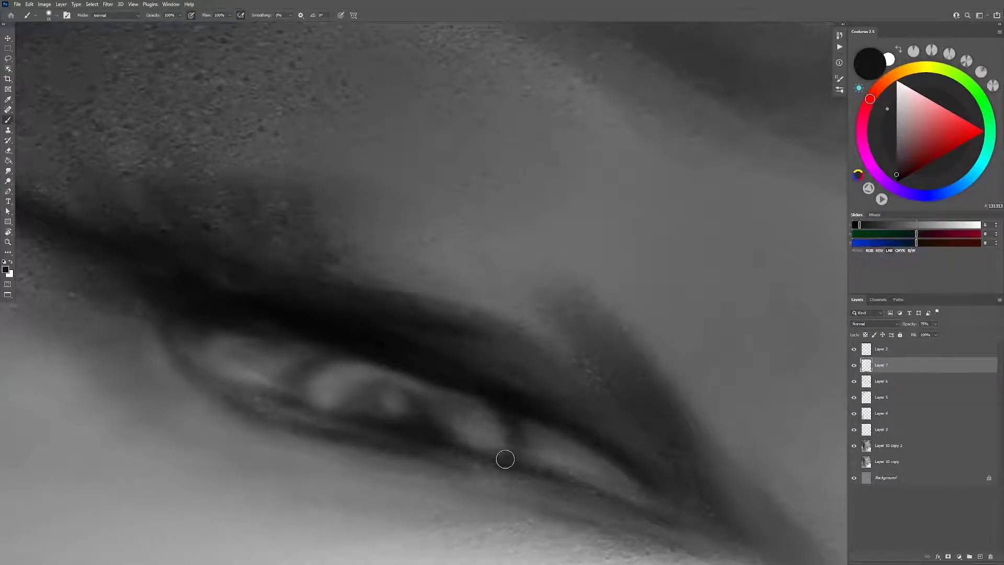
{"action": "left_click", "coordinate": [543, 451], "text": "alt"}
{"action": "key", "text": "z"}
{"action": "scroll", "coordinate": [579, 471], "scroll_direction": "down", "scroll_amount": 5}
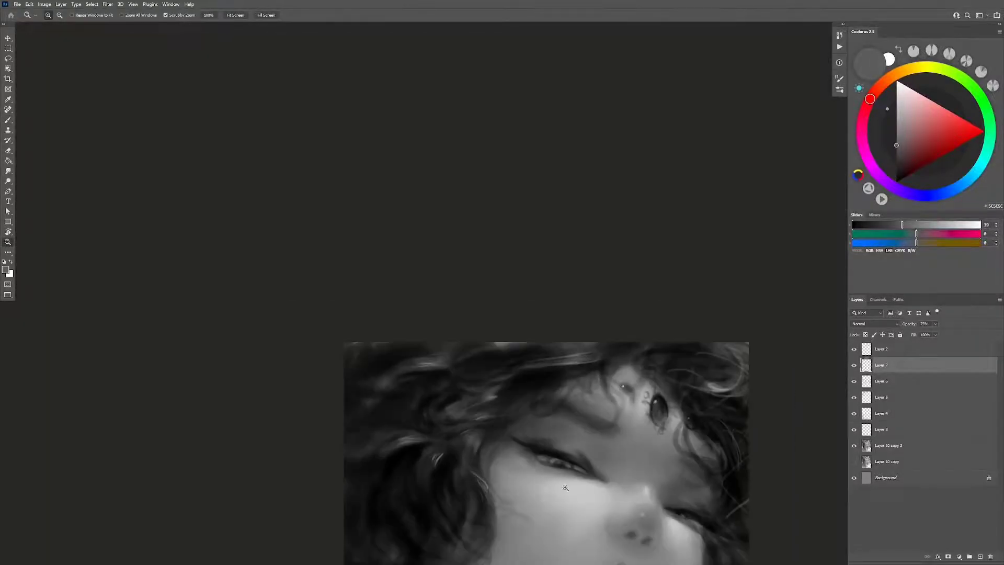
{"action": "left_click_drag", "start_coordinate": [581, 447], "coordinate": [584, 361]}
Step: On a new black-brush layer, repaint the lower lash line and darken the inner eye corner
{"action": "key", "text": "ctrl+shift+alt+n"}
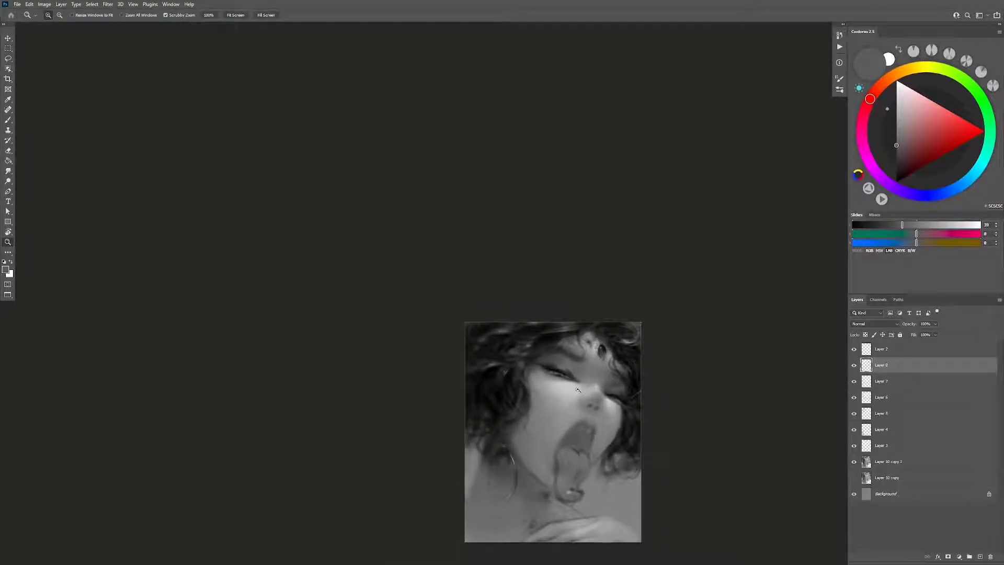
{"action": "scroll", "coordinate": [578, 390], "scroll_direction": "up", "scroll_amount": 2}
{"action": "key", "text": "d"}
{"action": "key", "text": "b"}
{"action": "scroll", "coordinate": [591, 390], "scroll_direction": "up", "scroll_amount": 5}
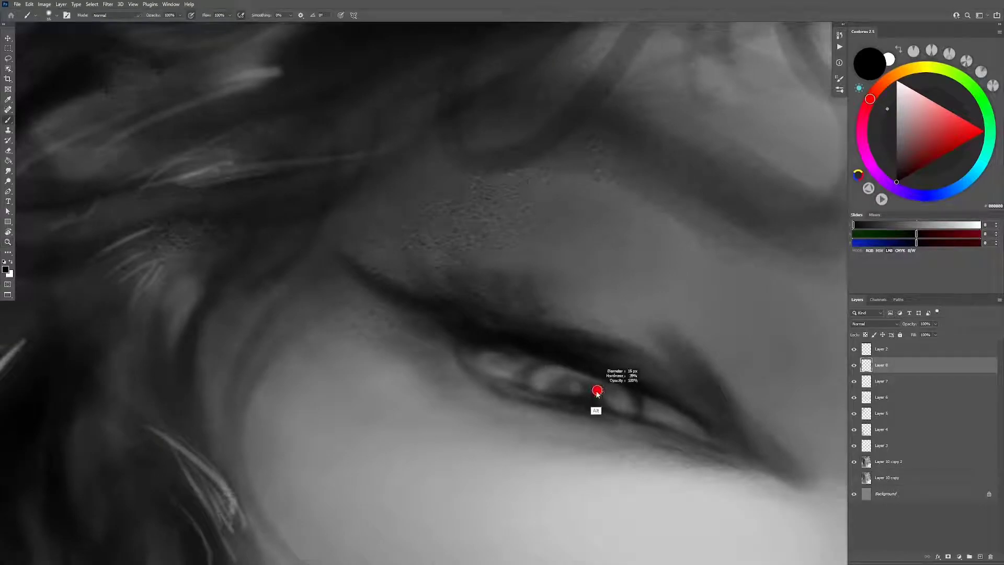
{"action": "left_click_drag", "start_coordinate": [633, 405], "coordinate": [637, 419]}
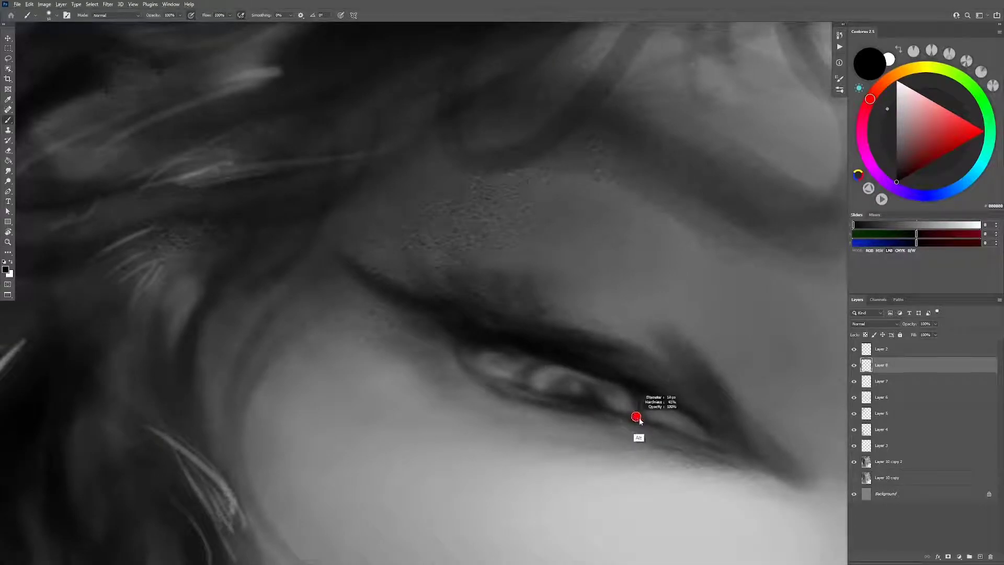
{"action": "left_click_drag", "start_coordinate": [716, 449], "coordinate": [633, 428]}
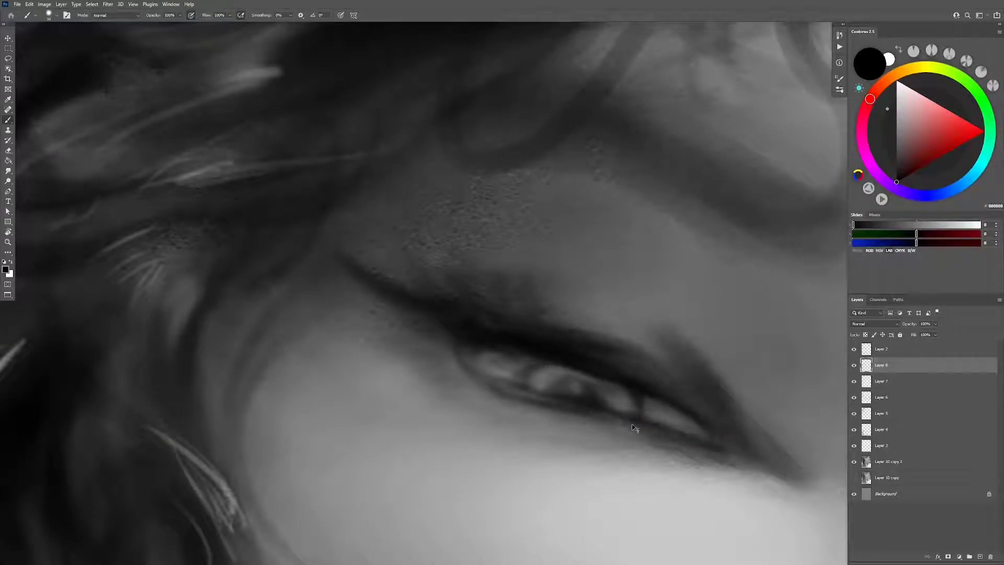
{"action": "left_click_drag", "start_coordinate": [691, 442], "coordinate": [657, 437]}
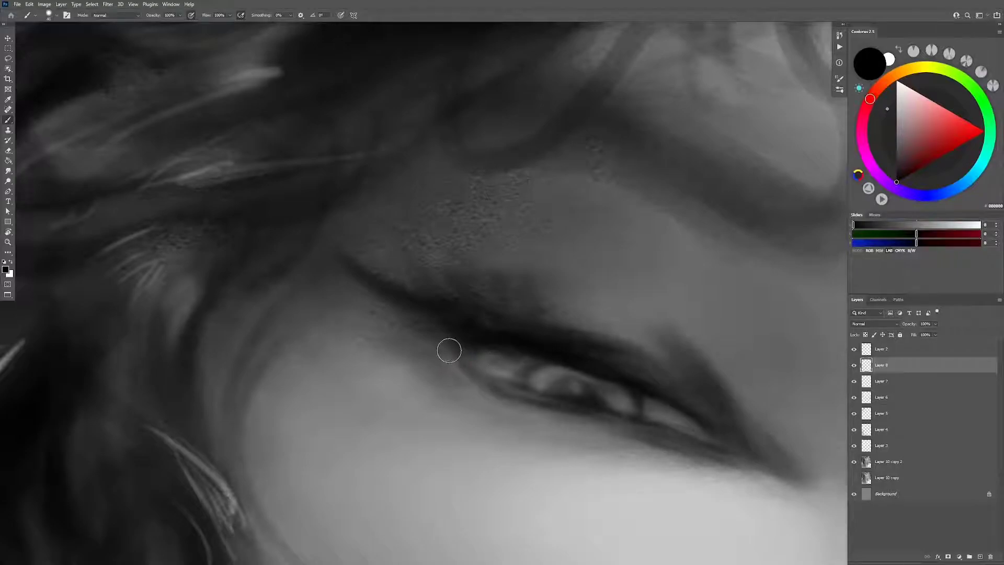
{"action": "left_click_drag", "start_coordinate": [448, 348], "coordinate": [518, 408]}
{"action": "left_click_drag", "start_coordinate": [465, 385], "coordinate": [606, 426]}
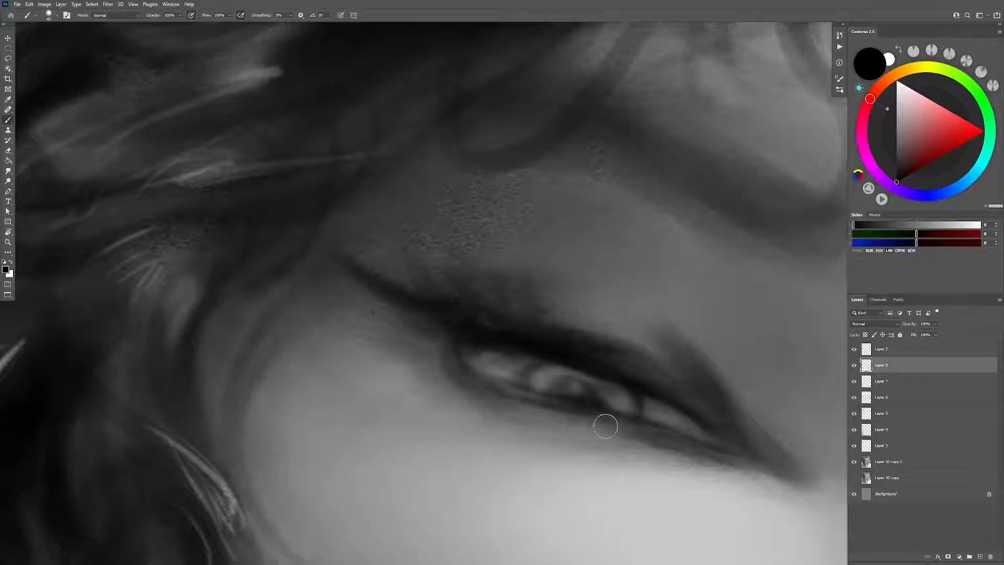
Step: Zoom out and toggle Layer 8 off and on to compare before and after
{"action": "key", "text": "z"}
{"action": "left_click_drag", "start_coordinate": [668, 448], "coordinate": [666, 479]}
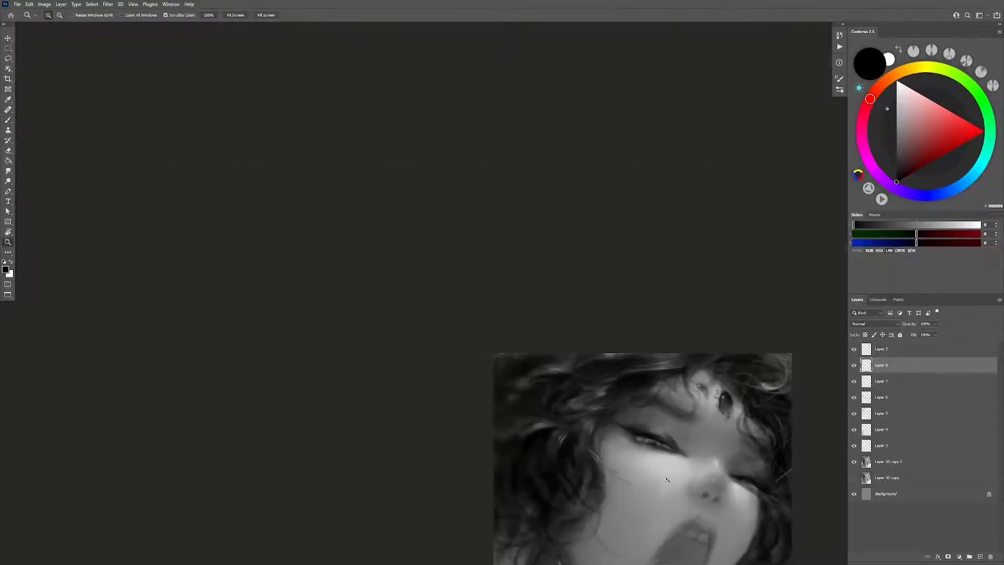
{"action": "scroll", "coordinate": [667, 479], "scroll_direction": "down", "scroll_amount": 1}
{"action": "scroll", "coordinate": [721, 445], "scroll_direction": "down", "scroll_amount": 3}
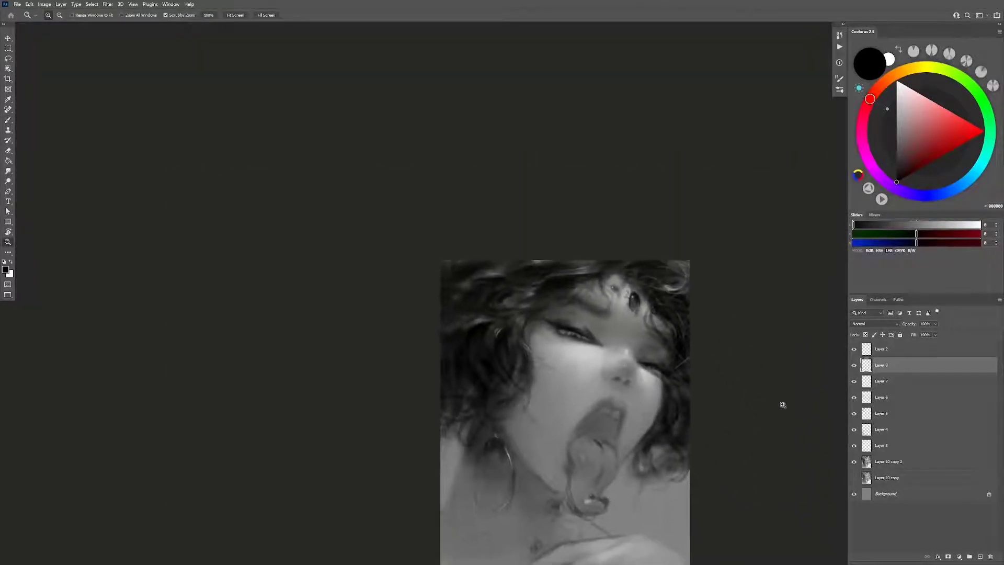
{"action": "left_click", "coordinate": [854, 365]}
{"action": "left_click", "coordinate": [855, 366]}
Step: Set the eraser to about 19 px and the brush to about 25 px, then zoom out
{"action": "left_click_drag", "start_coordinate": [571, 332], "coordinate": [605, 381]}
{"action": "key", "text": "e"}
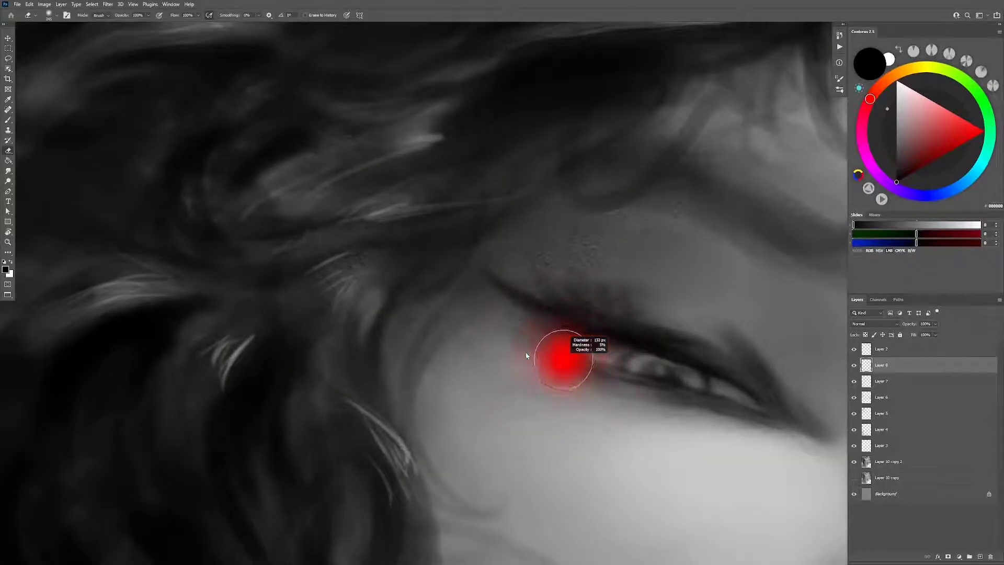
{"action": "left_click_drag", "start_coordinate": [527, 355], "coordinate": [565, 359]}
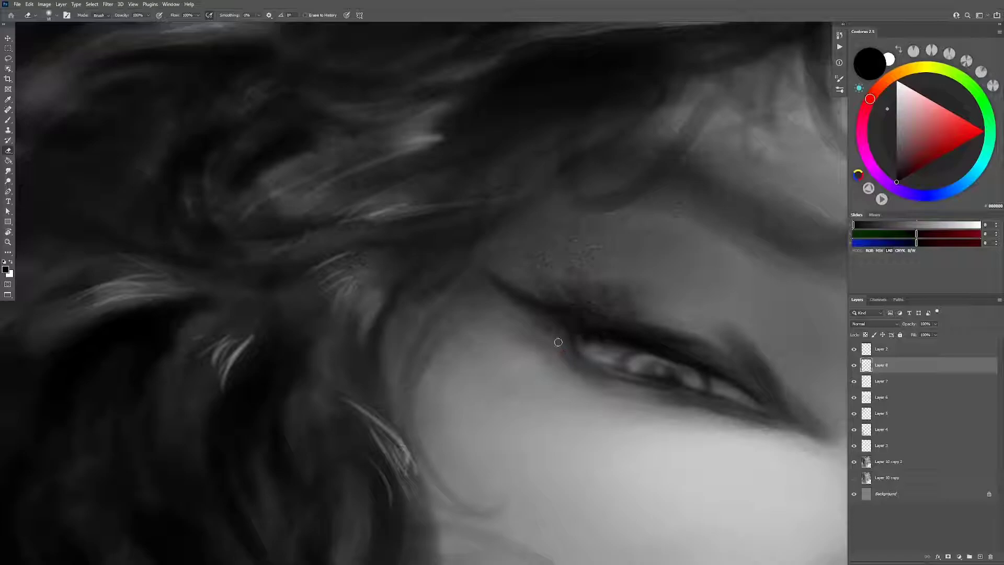
{"action": "left_click_drag", "start_coordinate": [570, 354], "coordinate": [581, 355]}
{"action": "key", "text": "b"}
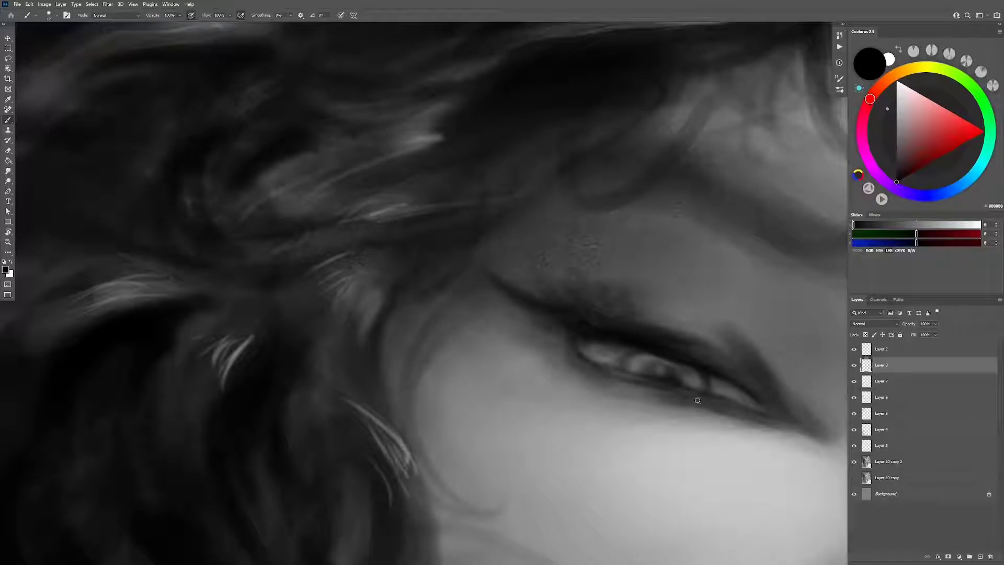
{"action": "key", "text": "z"}
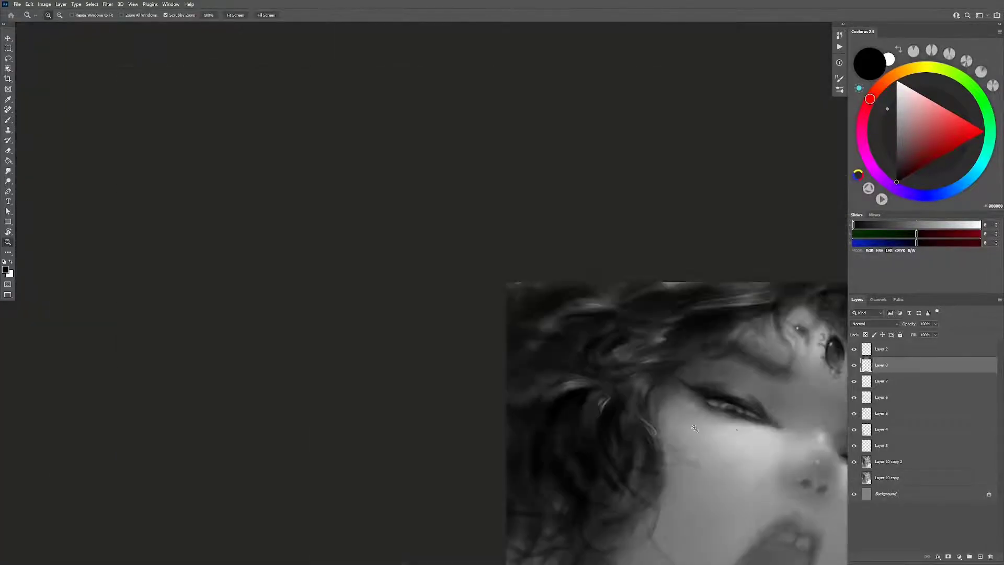
{"action": "left_click_drag", "start_coordinate": [762, 415], "coordinate": [671, 414]}
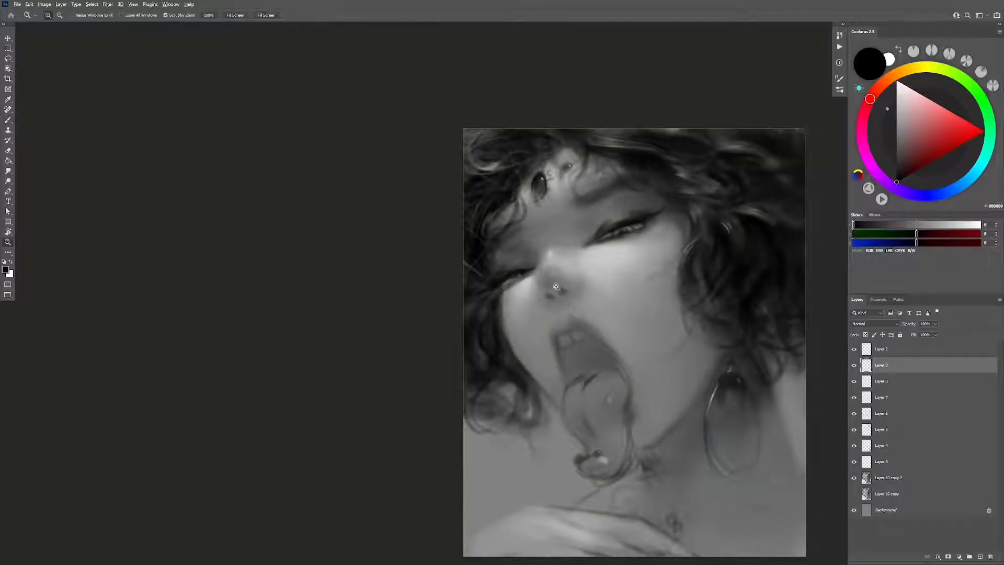
Step: Darken the upper edge of the left nostril and zoom out to check
{"action": "left_click_drag", "start_coordinate": [585, 323], "coordinate": [575, 300]}
{"action": "left_click", "coordinate": [575, 301]}
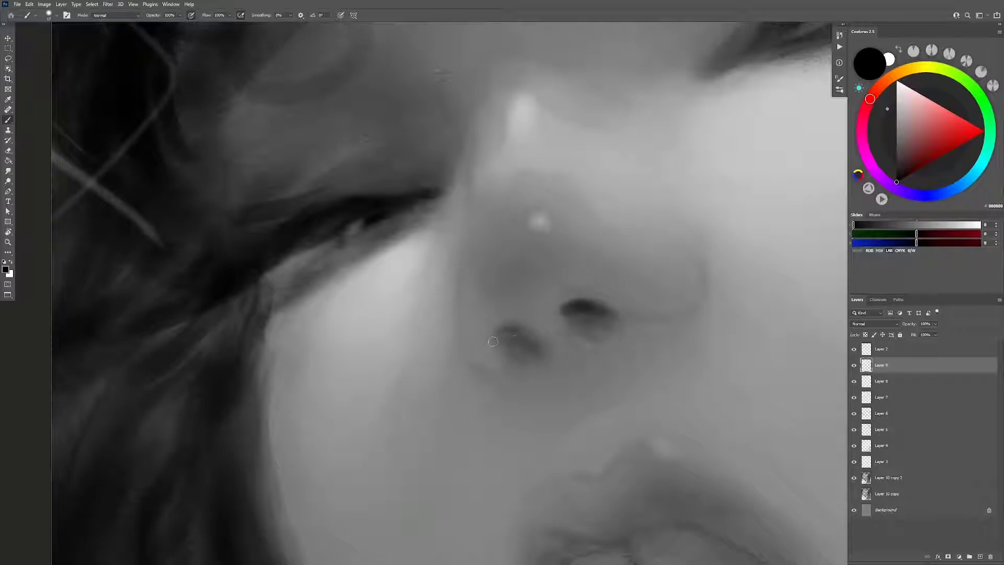
{"action": "left_click_drag", "start_coordinate": [522, 328], "coordinate": [506, 334]}
{"action": "key", "text": "z"}
{"action": "left_click_drag", "start_coordinate": [561, 356], "coordinate": [571, 396]}
Step: Flip the painting horizontally, sample mid and dark nostril greys, and enlarge the brush
{"action": "key", "text": "ctrl+shift+h"}
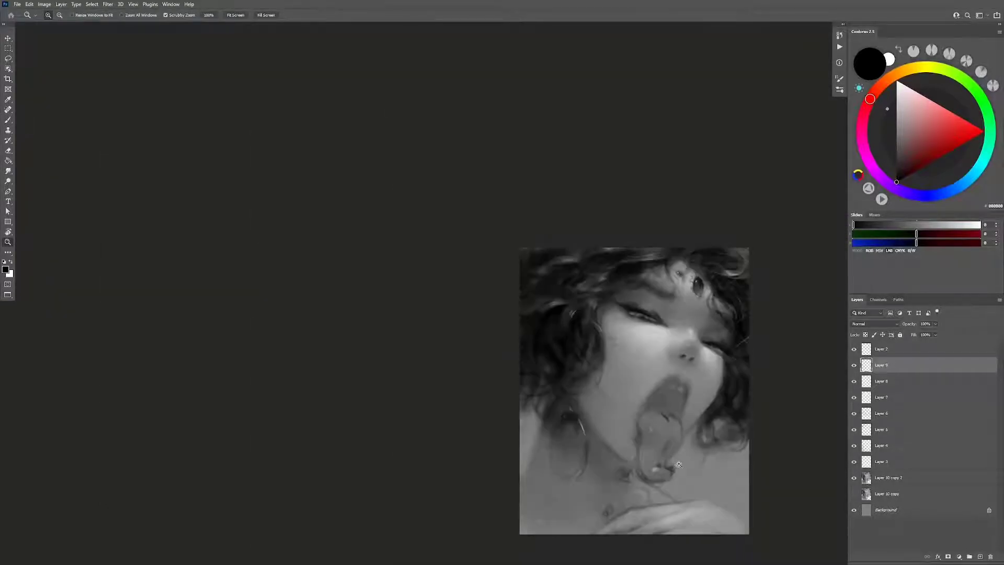
{"action": "left_click_drag", "start_coordinate": [686, 393], "coordinate": [722, 393]}
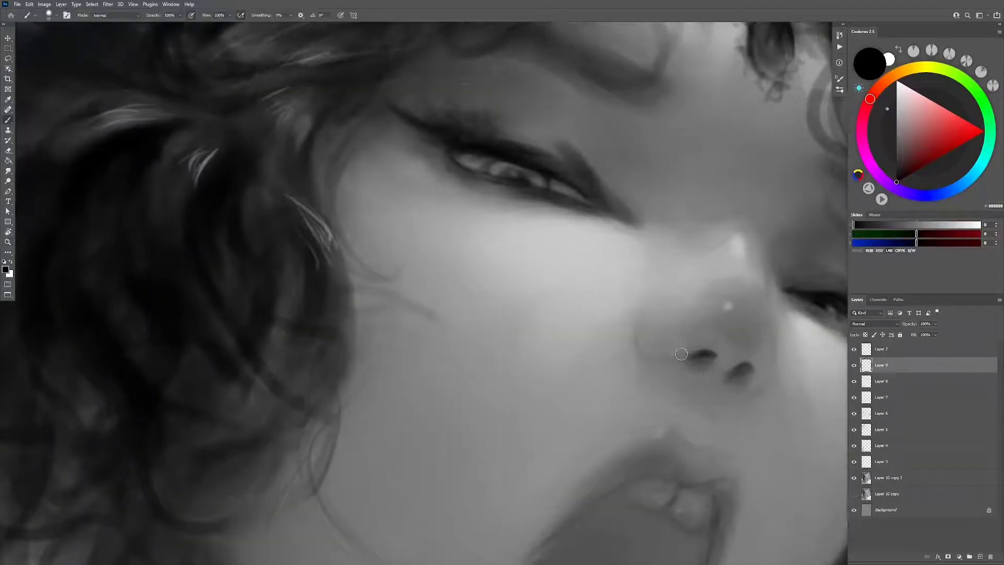
{"action": "key", "text": "b"}
{"action": "left_click", "coordinate": [674, 345], "text": "alt"}
{"action": "left_click", "coordinate": [705, 360], "text": "alt"}
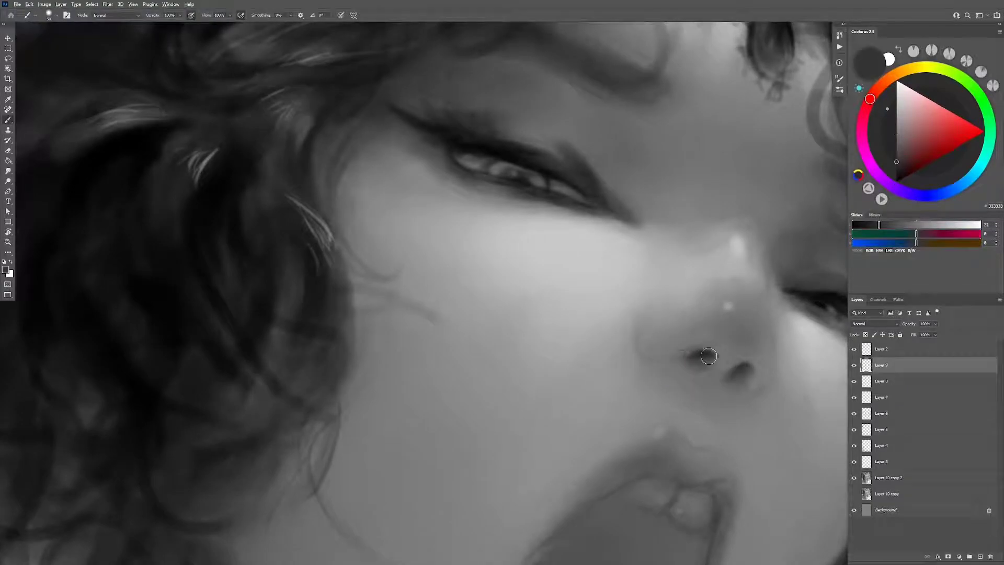
{"action": "left_click_drag", "start_coordinate": [708, 361], "coordinate": [707, 350]}
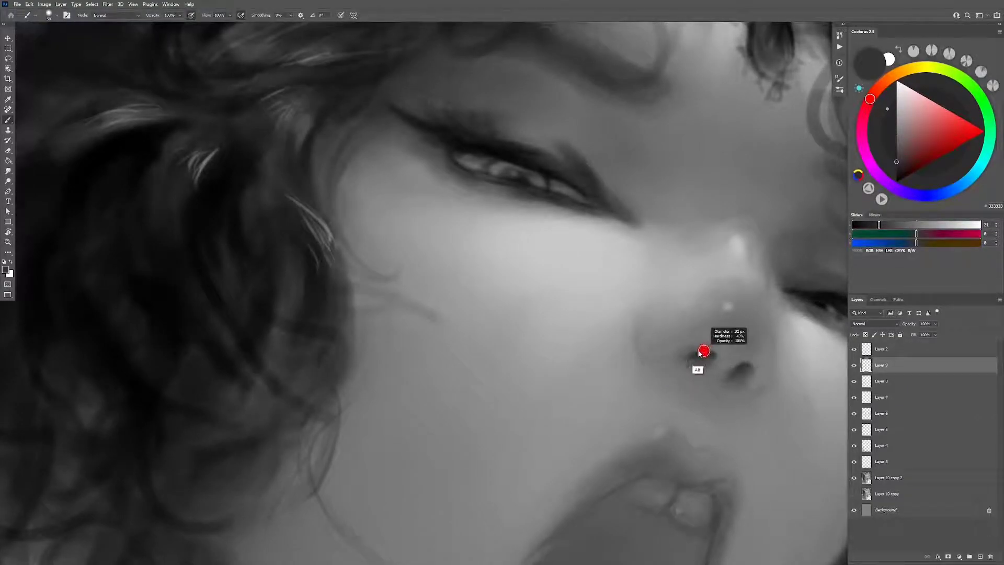
{"action": "left_click", "coordinate": [707, 350], "text": "alt"}
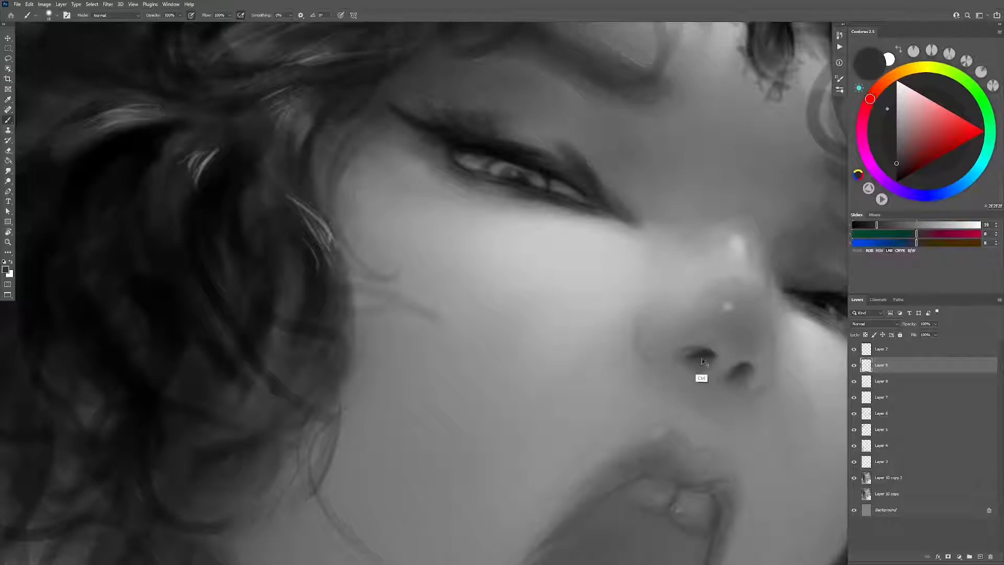
{"action": "left_click_drag", "start_coordinate": [729, 324], "coordinate": [753, 324]}
{"action": "left_click", "coordinate": [721, 279], "text": "alt"}
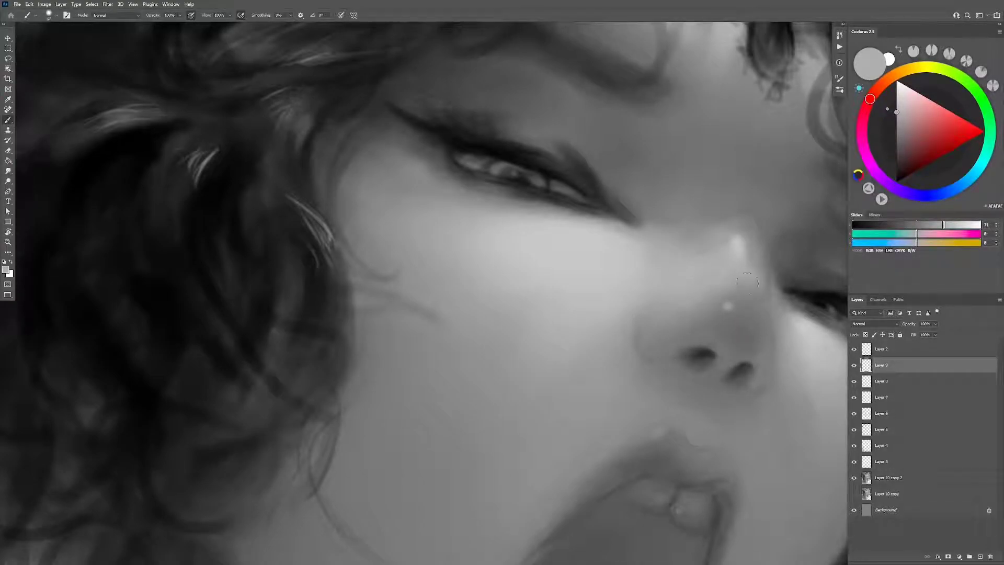
Step: Sample a mid grey, repaint the nostril shading, and add a dark mark at the left nostril edge
{"action": "key", "text": "z"}
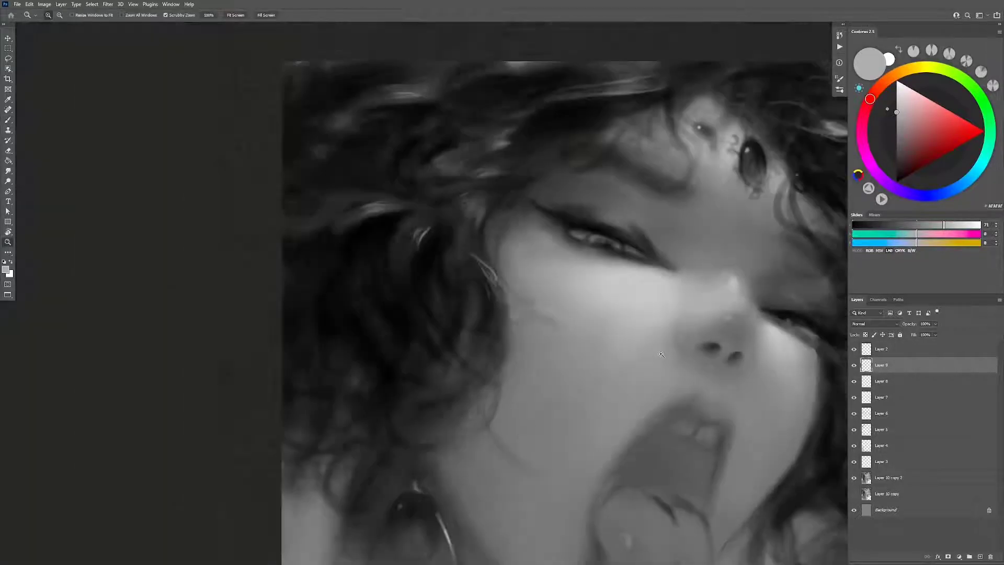
{"action": "left_click_drag", "start_coordinate": [710, 293], "coordinate": [704, 413]}
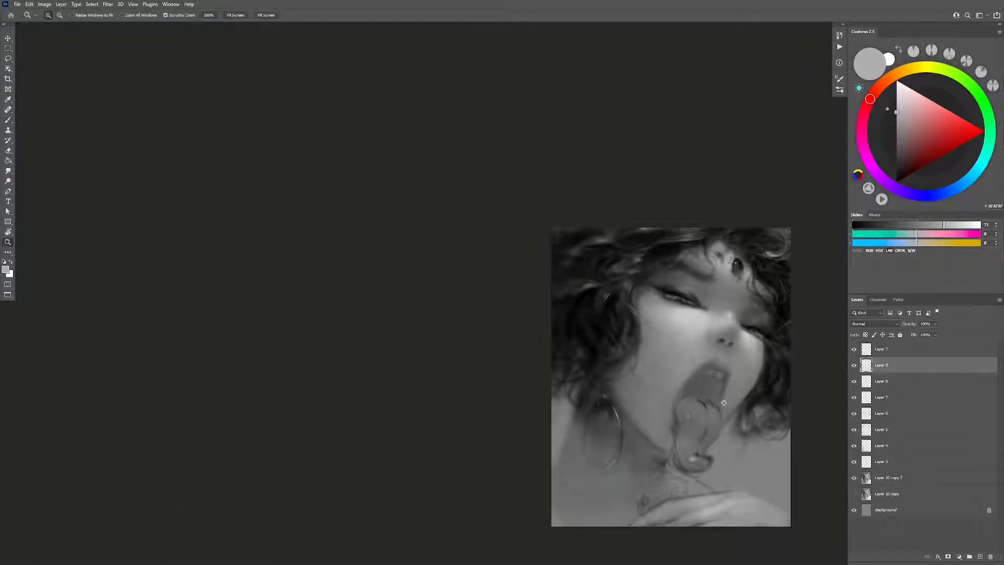
{"action": "left_click_drag", "start_coordinate": [717, 419], "coordinate": [683, 323]}
{"action": "key", "text": "b"}
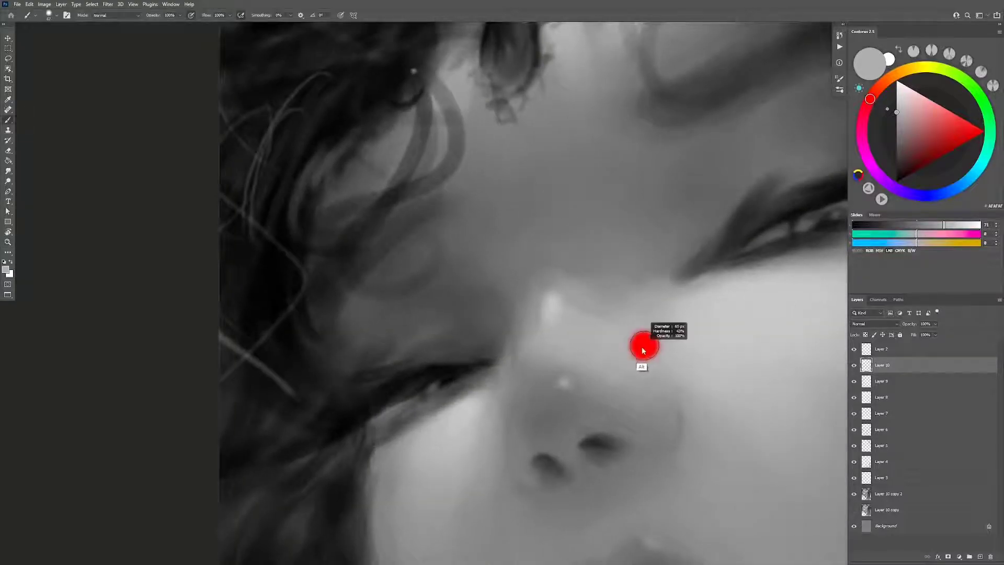
{"action": "left_click", "coordinate": [625, 444], "text": "alt"}
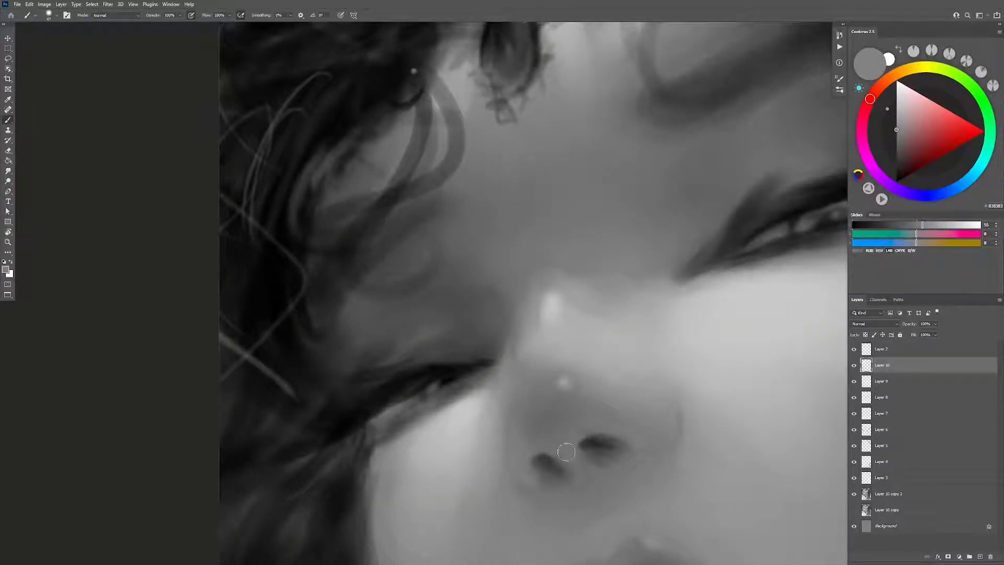
{"action": "left_click_drag", "start_coordinate": [567, 452], "coordinate": [528, 482]}
{"action": "right_click", "coordinate": [534, 475], "text": "alt"}
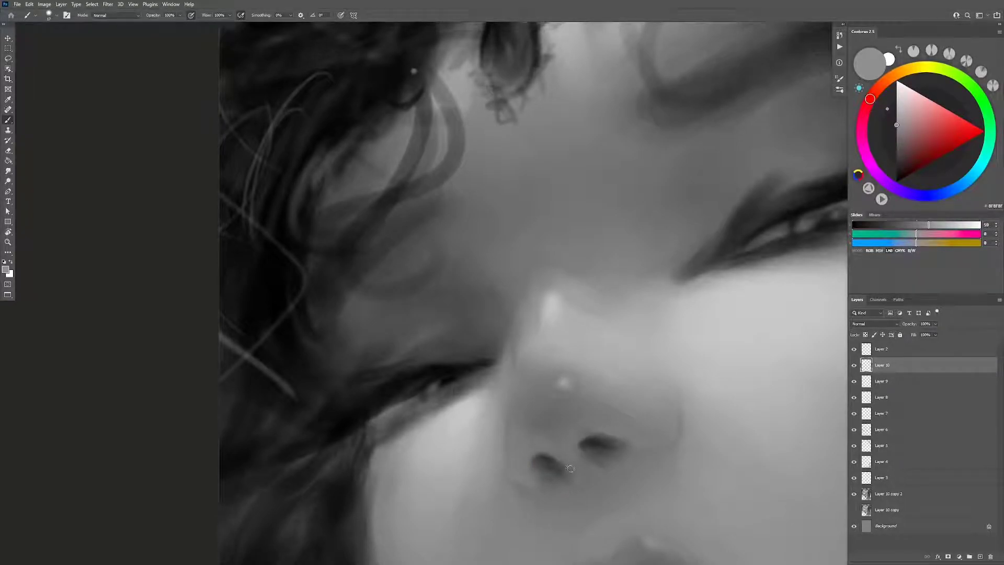
{"action": "left_click_drag", "start_coordinate": [535, 465], "coordinate": [549, 458]}
{"action": "left_click", "coordinate": [605, 542], "text": "alt"}
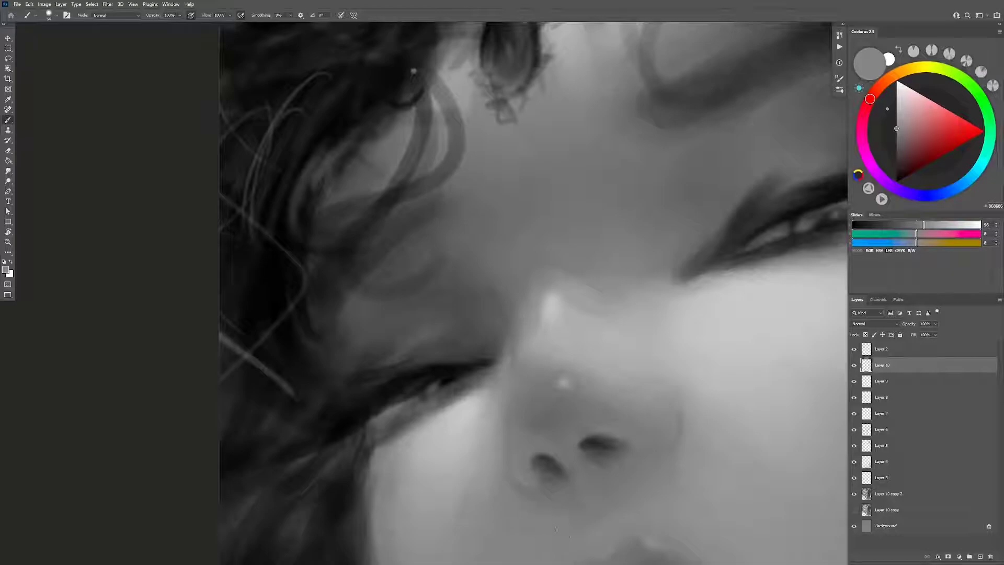
{"action": "key", "text": "z"}
{"action": "left_click_drag", "start_coordinate": [695, 463], "coordinate": [639, 469]}
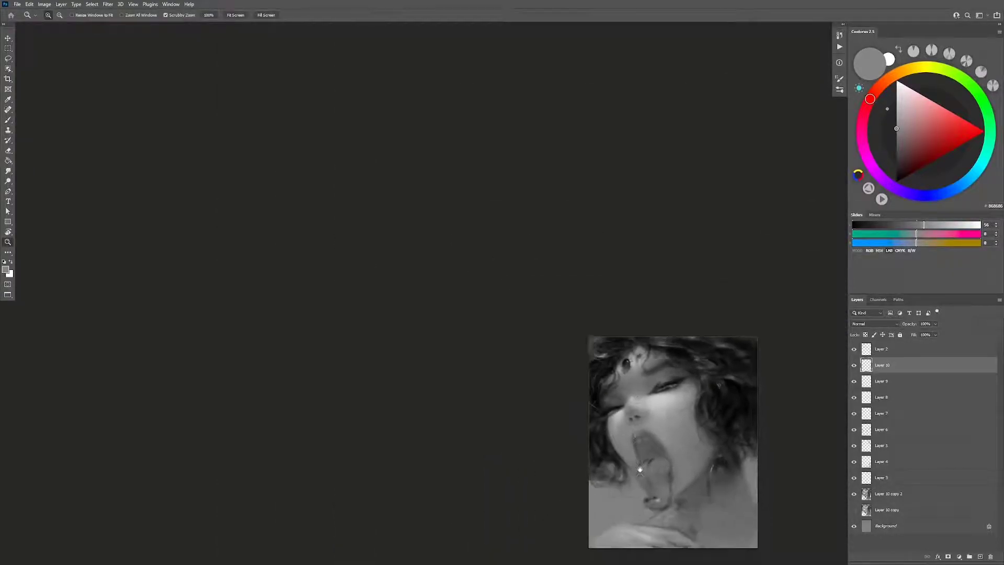
Step: Add a new layer above Layer 10, mirror the canvas and zoom in on the face
{"action": "key", "text": "ctrl+shift+h"}
{"action": "key", "text": "ctrl+shift+alt+n"}
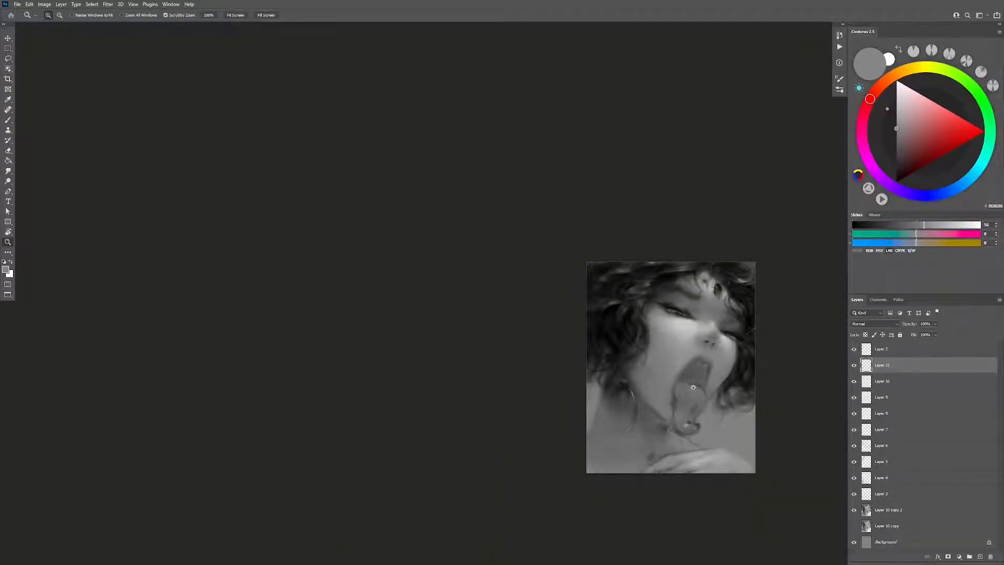
{"action": "left_click_drag", "start_coordinate": [694, 387], "coordinate": [703, 387]}
{"action": "key", "text": "b"}
{"action": "left_click", "coordinate": [697, 408], "text": "alt"}
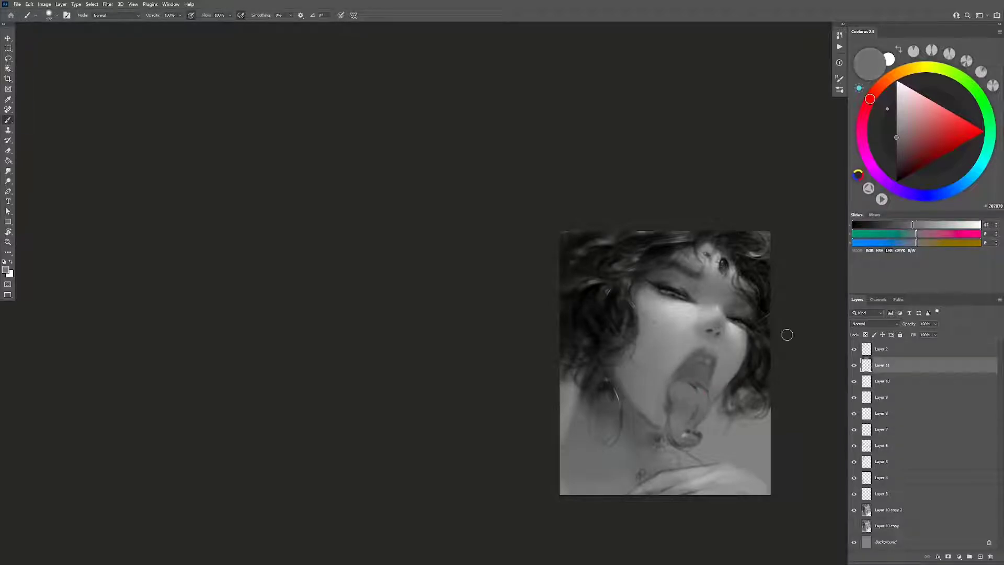
Step: Sample a darker grey, add Layer 12, and zoom in closely on the mirrored tongue
{"action": "left_click", "coordinate": [758, 356], "text": "alt"}
{"action": "key", "text": "ctrl+shift+alt+n"}
{"action": "left_click", "coordinate": [672, 379], "text": "alt"}
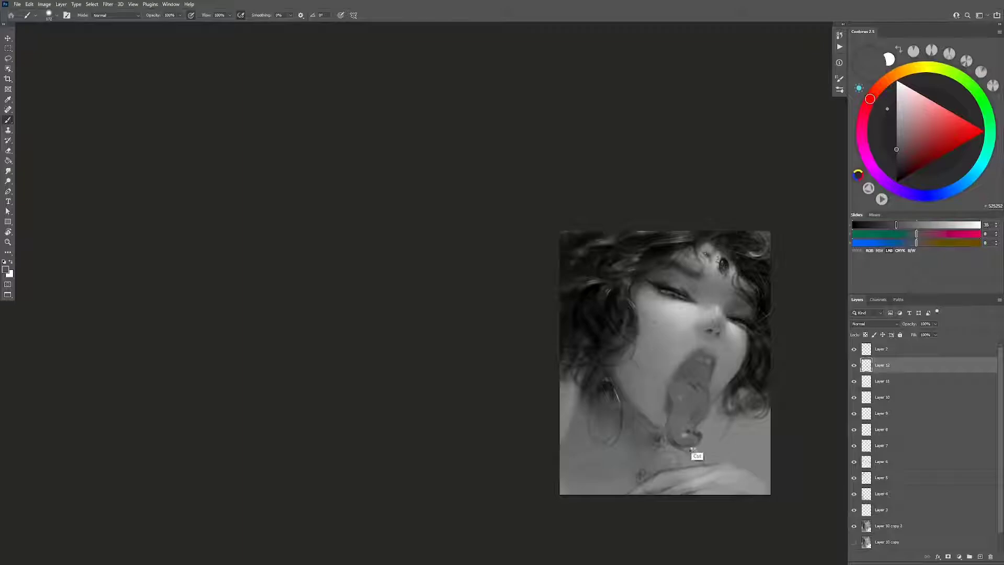
{"action": "key", "text": "ctrl+h"}
{"action": "left_click", "coordinate": [658, 405]}
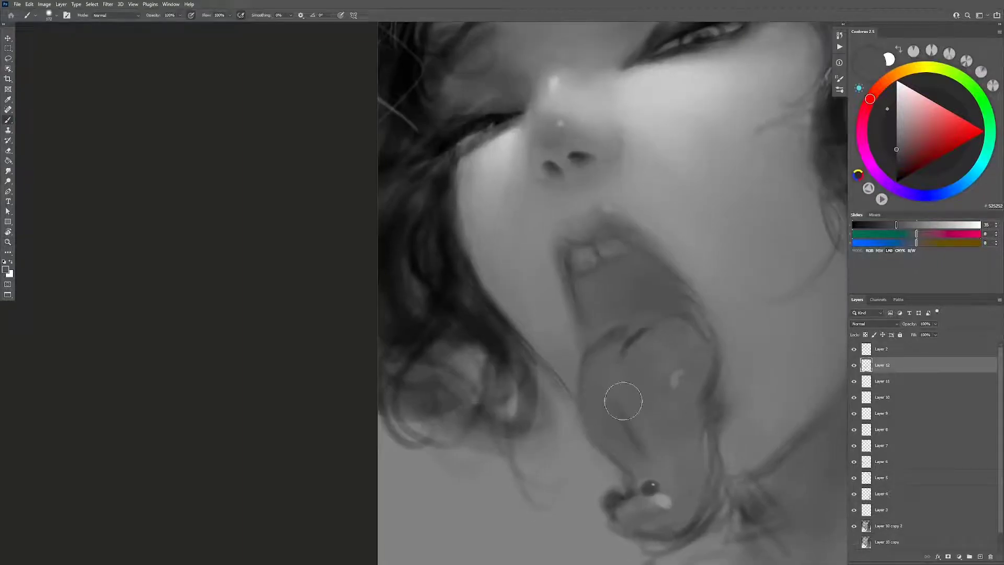
Step: Try a light grey highlight on the tongue's left edge, then undo it
{"action": "left_click", "coordinate": [615, 375], "text": "alt"}
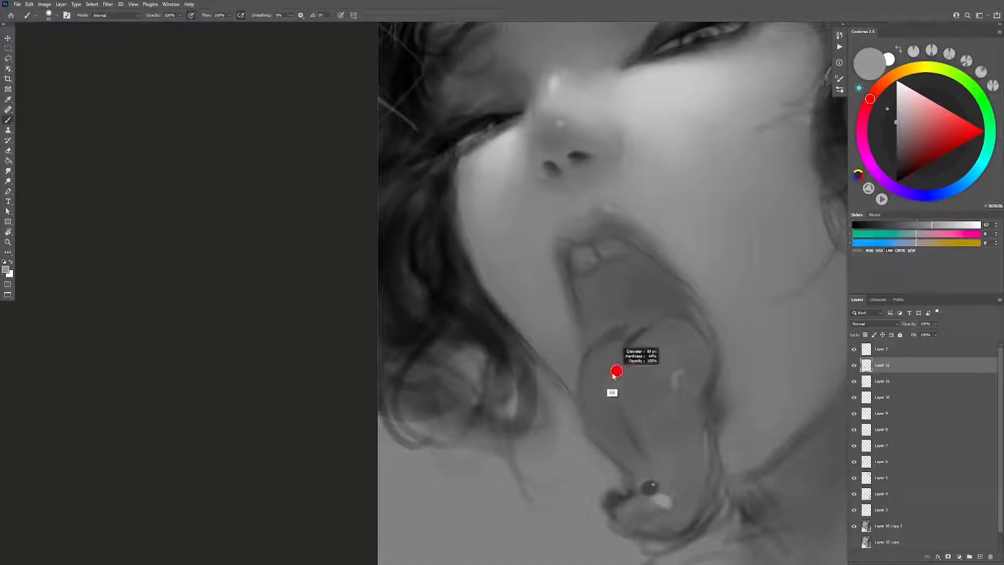
{"action": "mouse_move", "coordinate": [595, 376]}
{"action": "left_mouse_down"}
{"action": "mouse_move", "coordinate": [588, 400]}
{"action": "mouse_move", "coordinate": [626, 392]}
{"action": "left_mouse_up"}
{"action": "key", "text": "ctrl+z"}
{"action": "key", "text": "ctrl+z"}
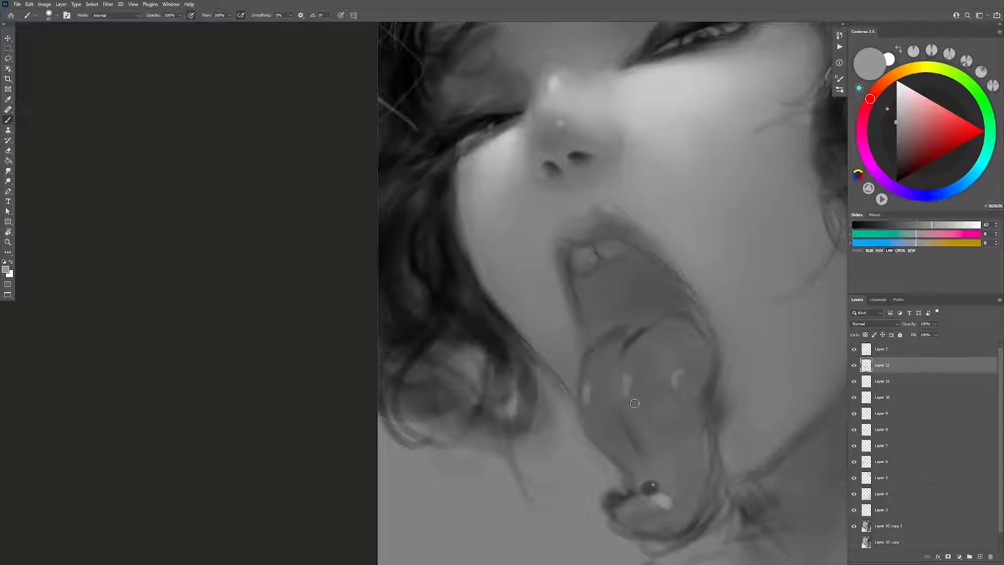
{"action": "right_click", "coordinate": [671, 352]}
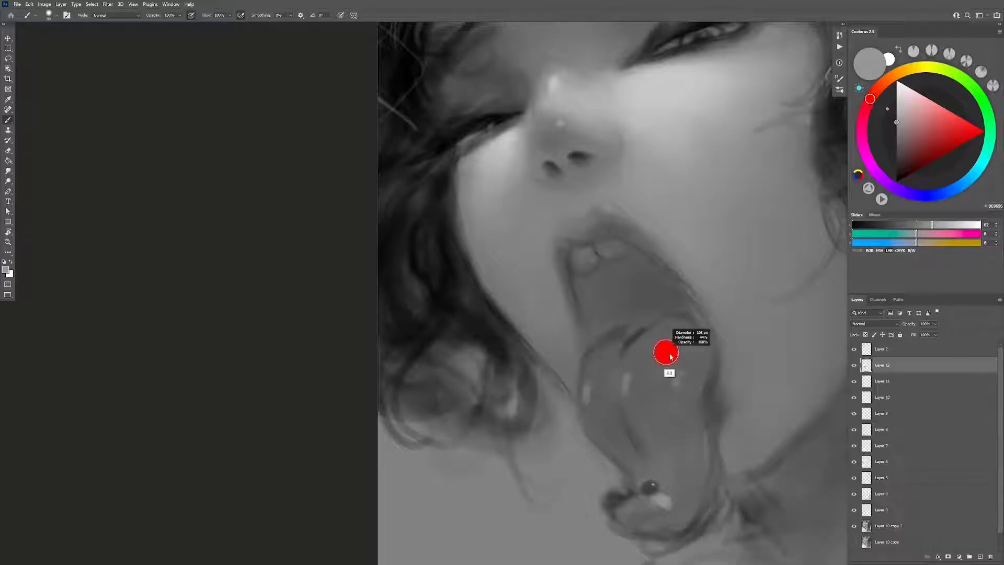
{"action": "left_click", "coordinate": [671, 358], "text": "alt"}
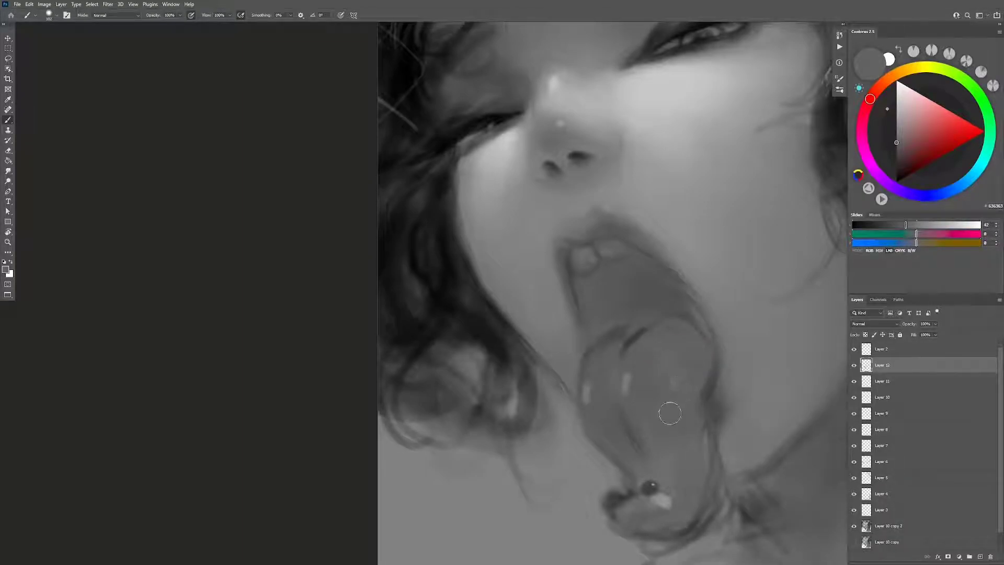
{"action": "key", "text": "ctrl+z"}
{"action": "key", "text": "ctrl+z"}
{"action": "key", "text": "ctrl+z"}
Step: Paint small highlights on the tongue with light grey from the face, undoing the last stroke
{"action": "right_click", "coordinate": [603, 379]}
{"action": "left_click", "coordinate": [657, 157], "text": "alt"}
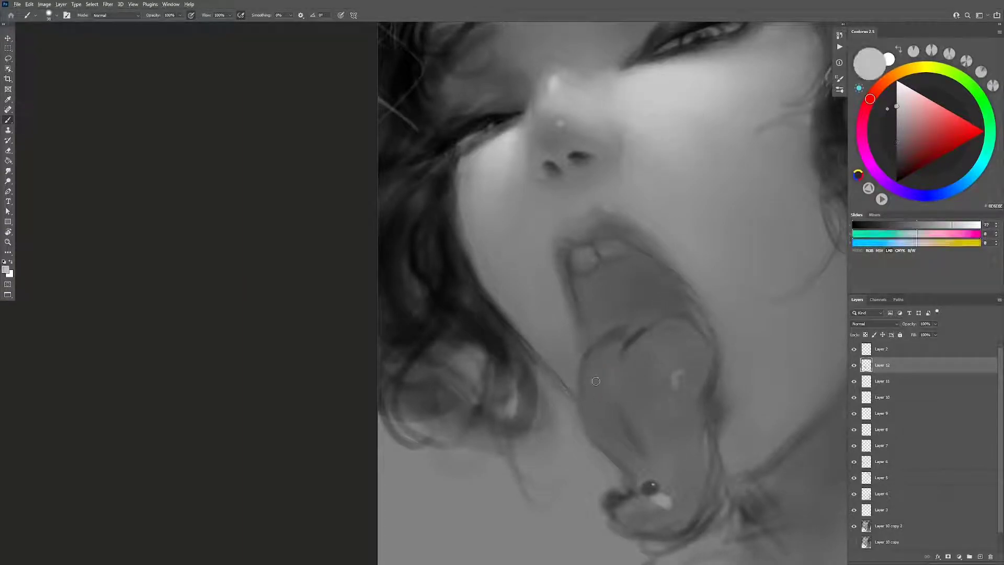
{"action": "left_click_drag", "start_coordinate": [603, 380], "coordinate": [609, 410]}
{"action": "key", "text": "ctrl+z"}
{"action": "key", "text": "z"}
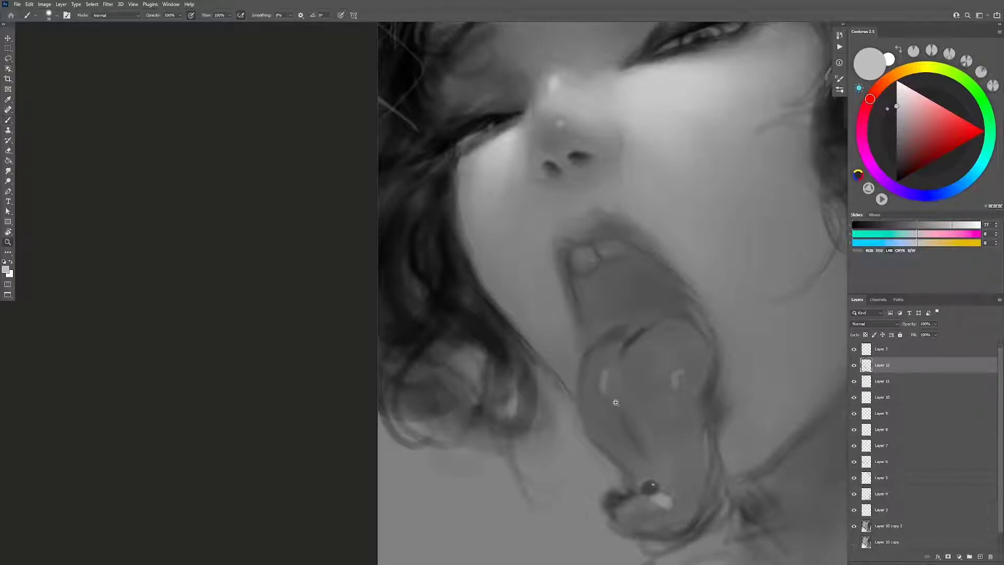
{"action": "left_click_drag", "start_coordinate": [611, 379], "coordinate": [652, 449]}
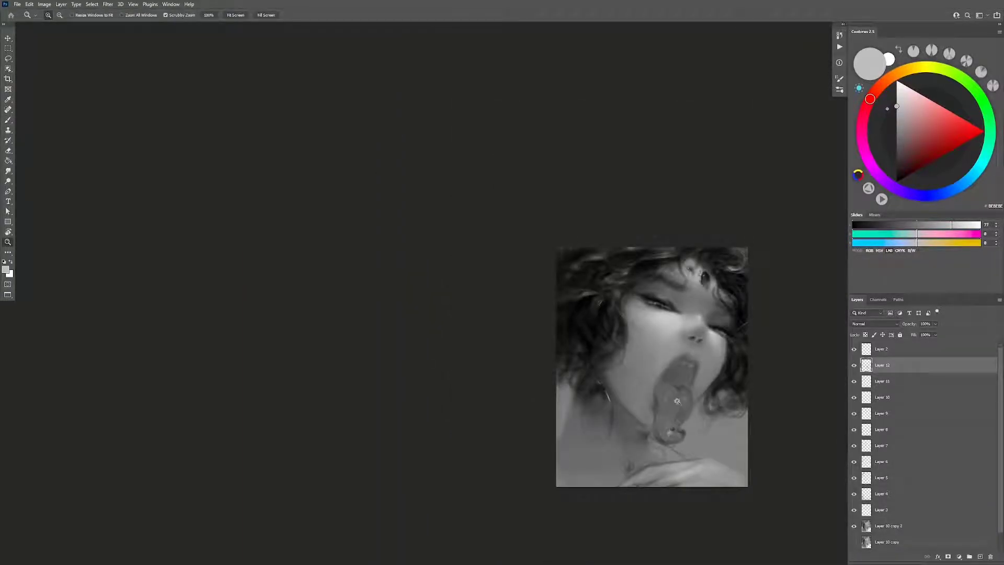
Step: On a new layer above Layer 12, repaint dark grey shading along the tongue
{"action": "left_click_drag", "start_coordinate": [671, 402], "coordinate": [680, 403]}
{"action": "left_click", "coordinate": [673, 386], "text": "alt"}
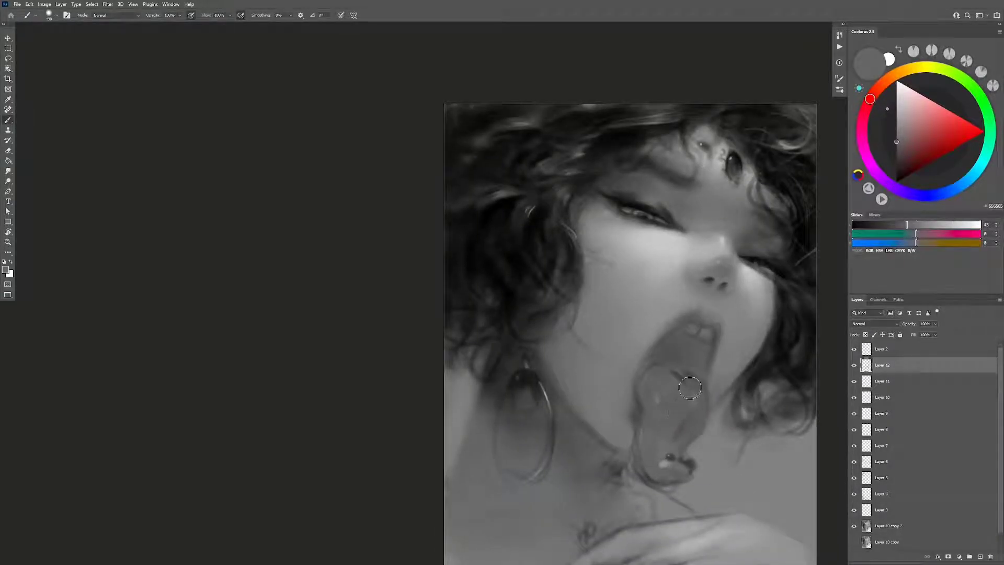
{"action": "left_click", "coordinate": [664, 408], "text": "alt"}
{"action": "key", "text": "ctrl+shift+alt+n"}
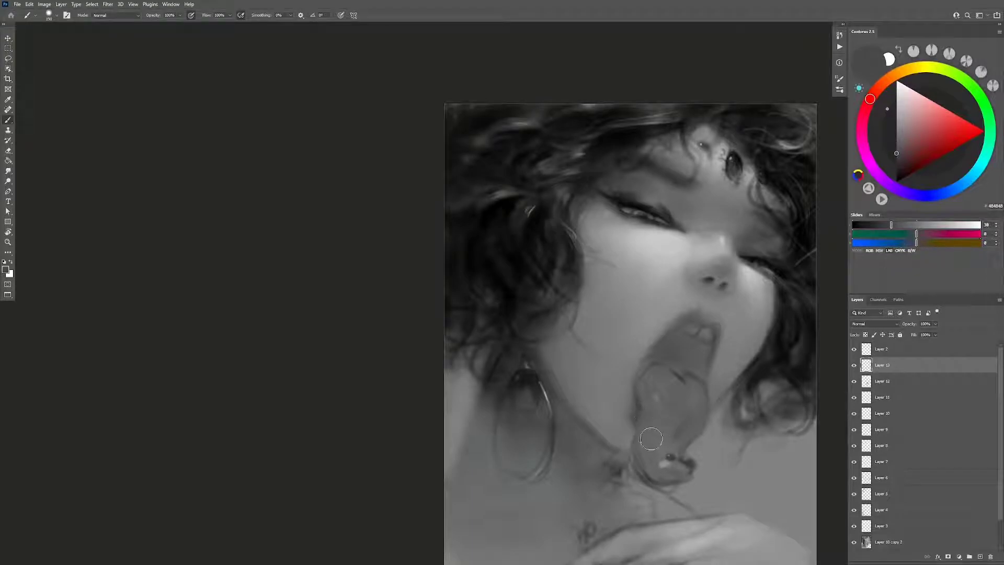
{"action": "left_click", "coordinate": [671, 434], "text": "alt"}
{"action": "left_click_drag", "start_coordinate": [647, 437], "coordinate": [660, 446]}
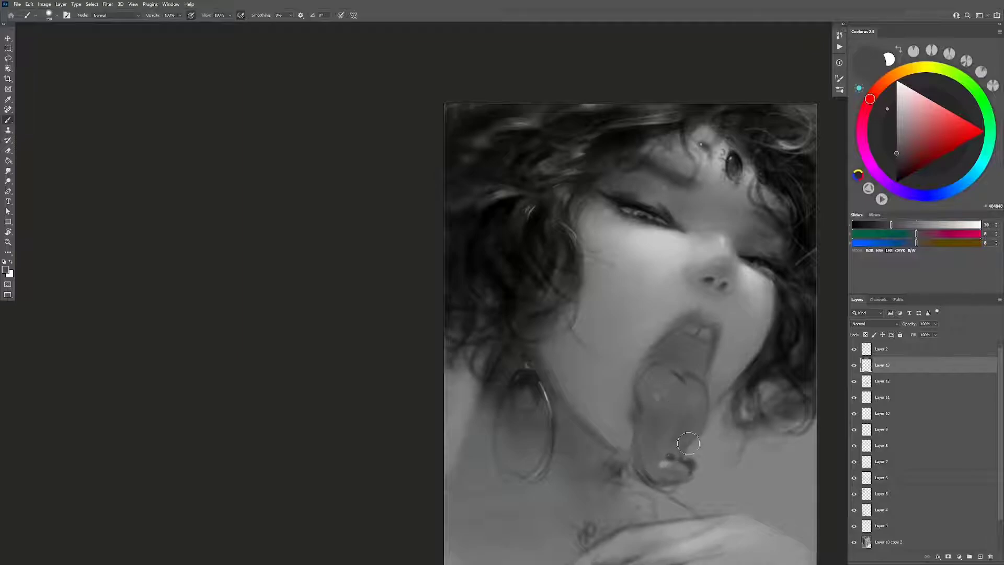
{"action": "key", "text": "z"}
{"action": "left_click_drag", "start_coordinate": [685, 442], "coordinate": [670, 437]}
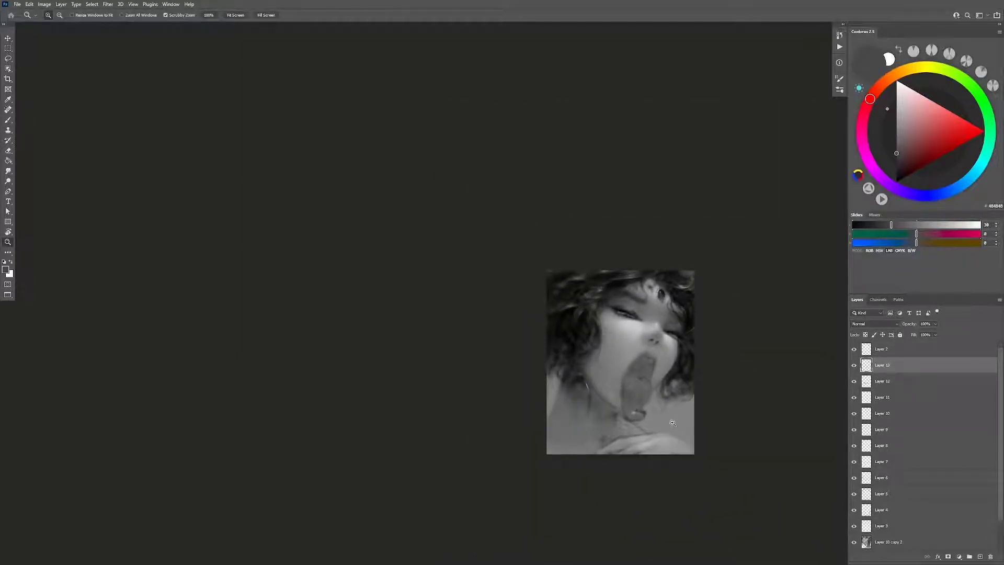
{"action": "left_click", "coordinate": [638, 399]}
Step: With a smaller brush, paint black along the tongue tip's lower edge, then mid-grey shading over it
{"action": "key", "text": "b"}
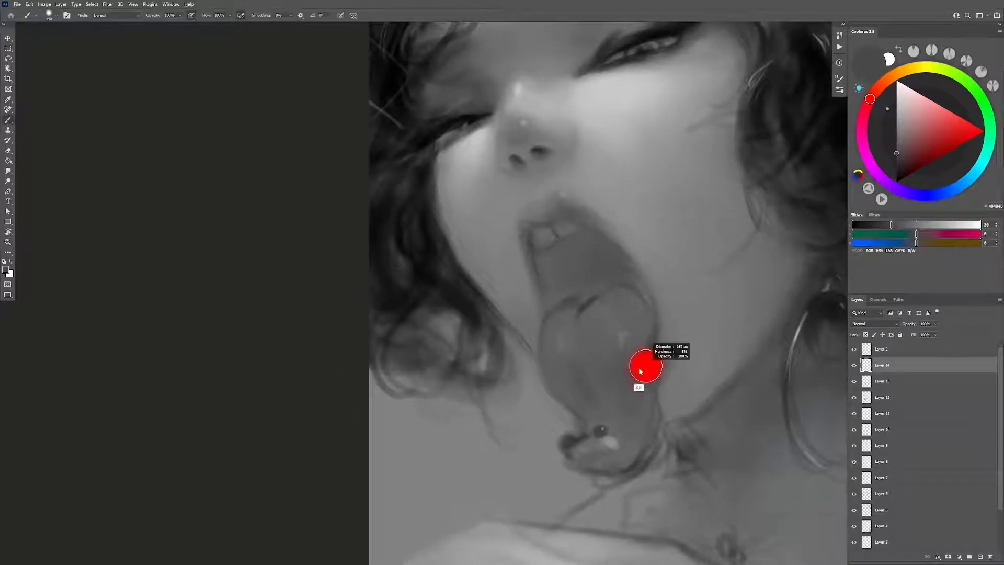
{"action": "left_click", "coordinate": [641, 366], "text": "alt"}
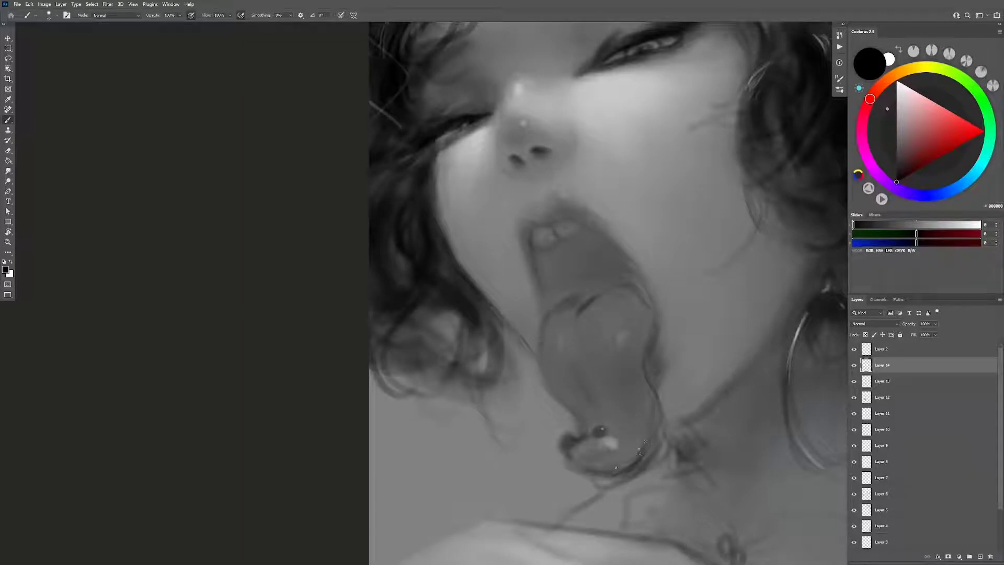
{"action": "key", "text": "e"}
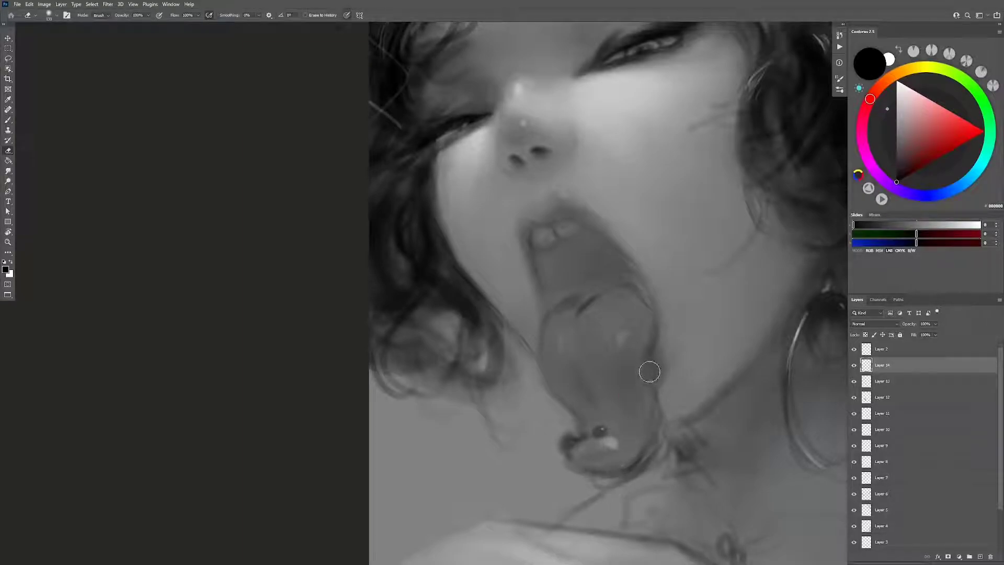
{"action": "key", "text": "b"}
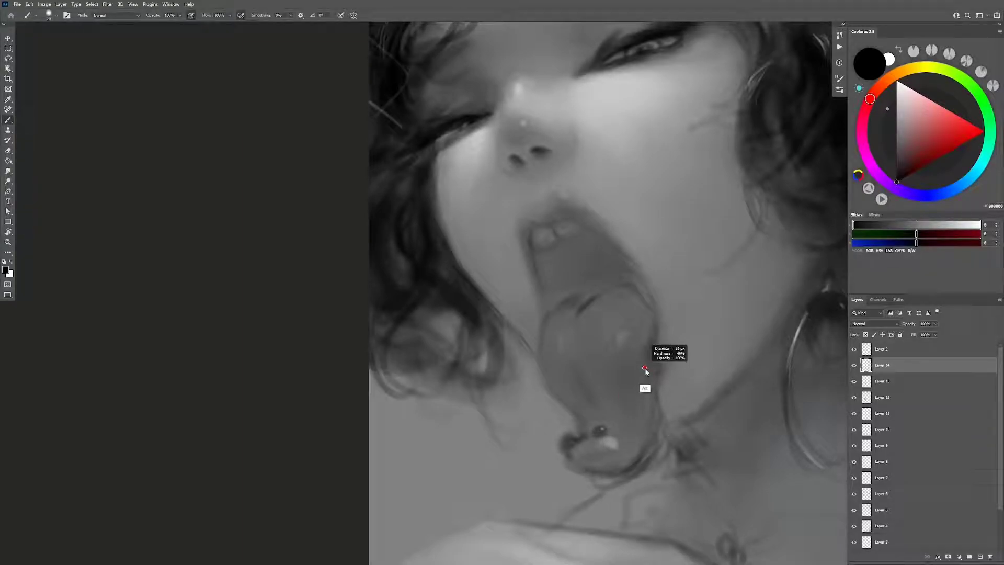
{"action": "left_click_drag", "start_coordinate": [646, 368], "coordinate": [645, 370]}
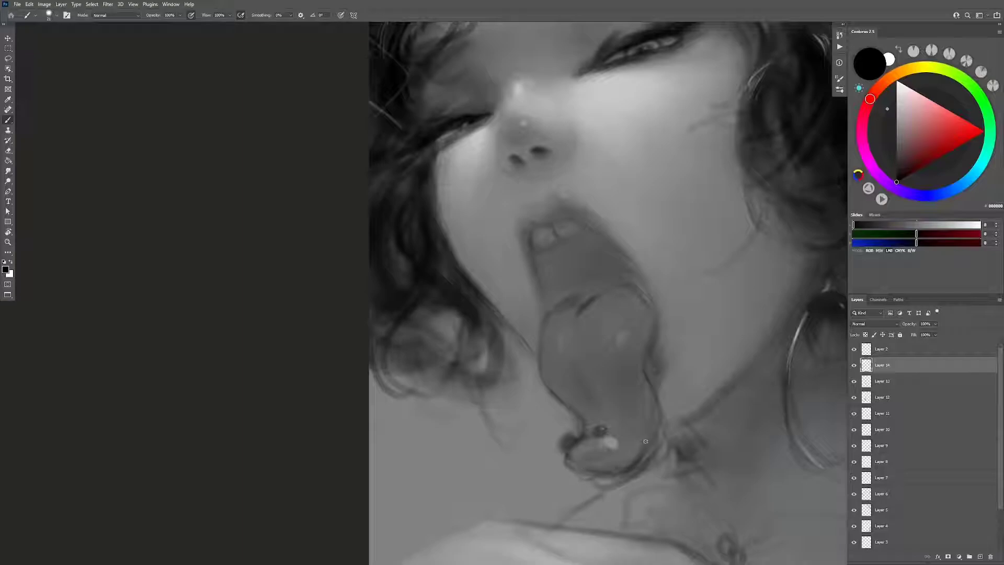
{"action": "left_click_drag", "start_coordinate": [660, 443], "coordinate": [595, 476]}
{"action": "key", "text": "alt"}
{"action": "left_click", "coordinate": [581, 449], "text": "alt"}
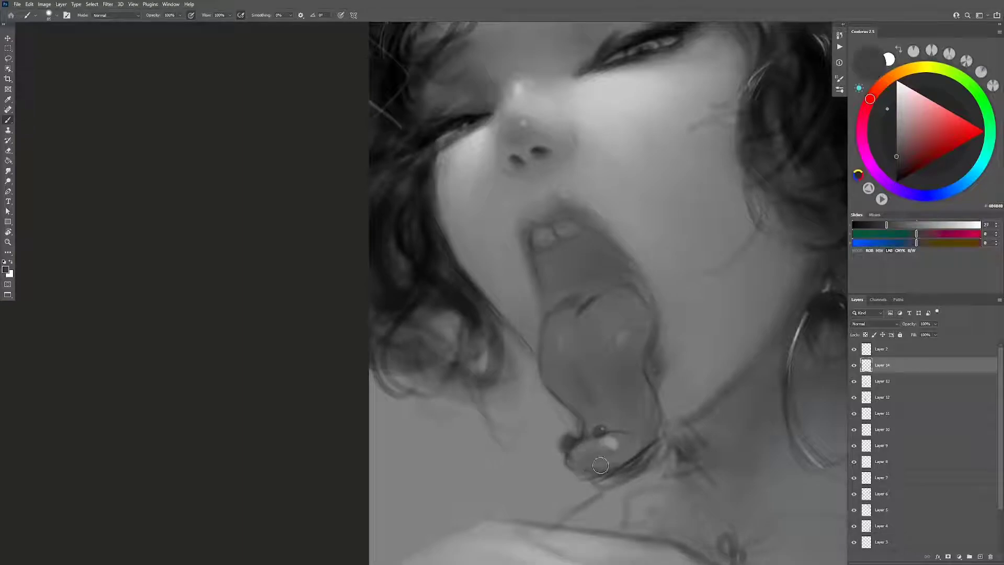
{"action": "left_click_drag", "start_coordinate": [642, 432], "coordinate": [602, 455]}
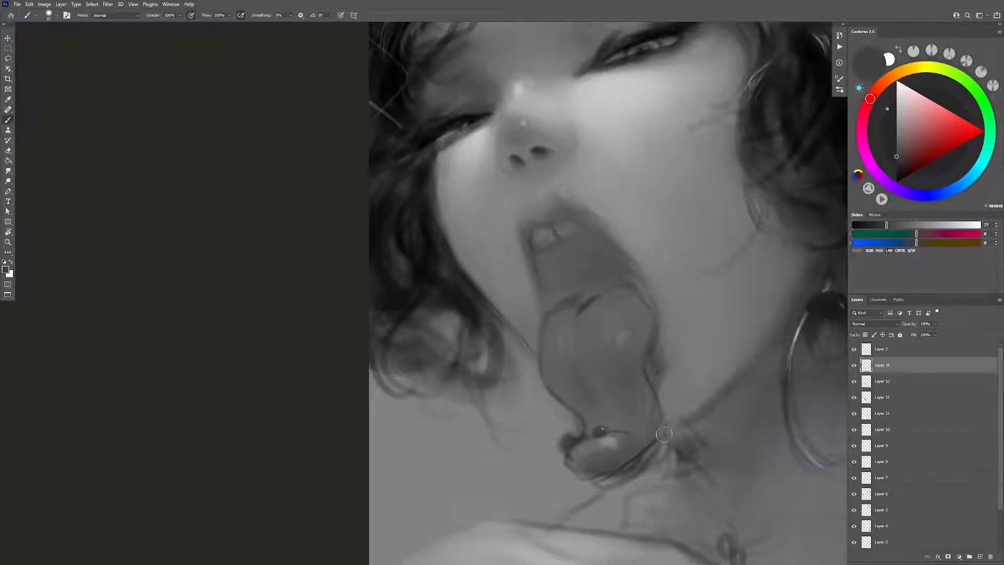
{"action": "key", "text": "z"}
{"action": "left_click", "coordinate": [675, 479], "text": "alt"}
Step: Darken the shading around the earring and neck with a grey sampled from the neck
{"action": "key", "text": "h"}
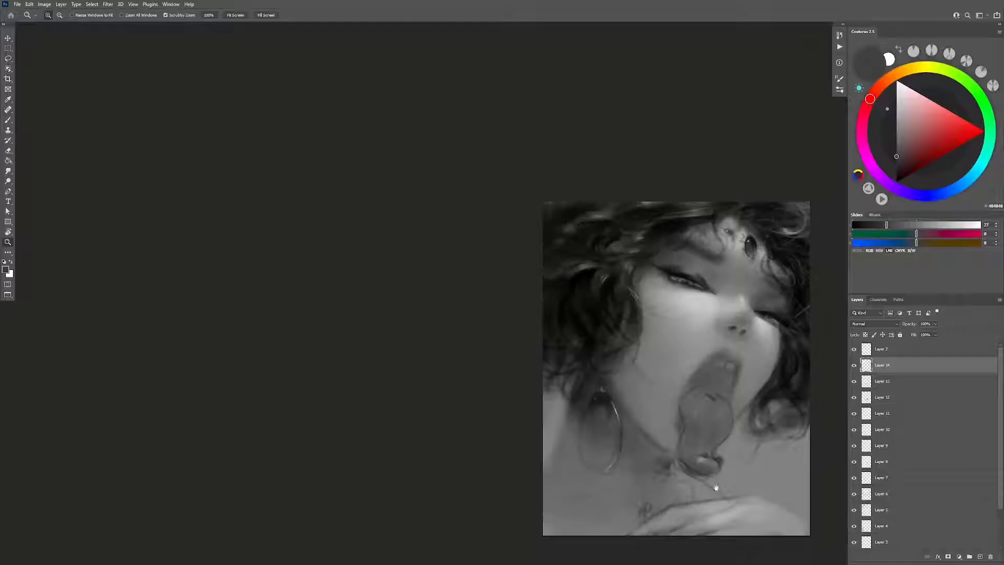
{"action": "left_click_drag", "start_coordinate": [712, 482], "coordinate": [618, 444]}
{"action": "left_click", "coordinate": [616, 450], "text": "alt"}
{"action": "key", "text": "b"}
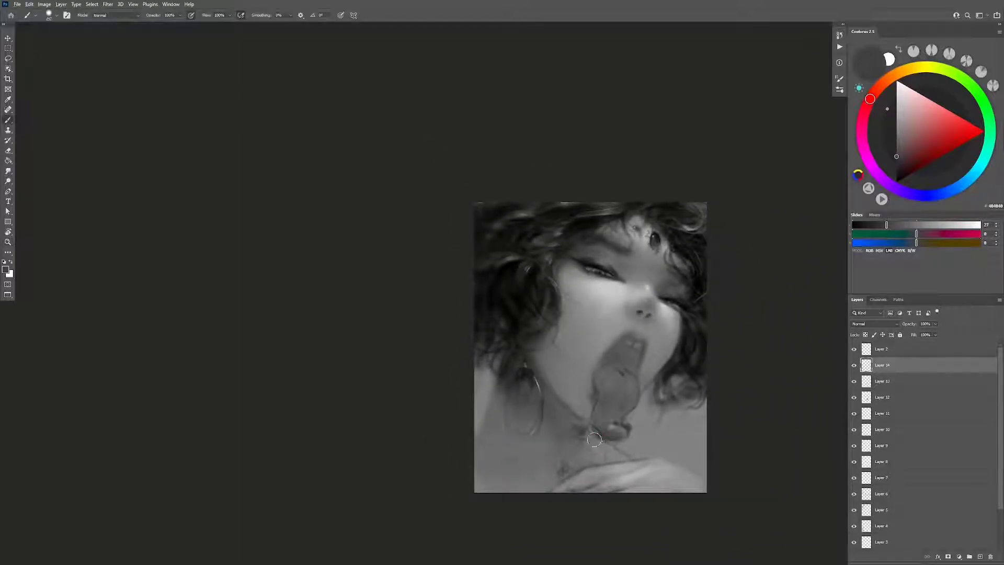
{"action": "right_click", "coordinate": [591, 454]}
{"action": "left_click", "coordinate": [560, 401], "text": "alt"}
{"action": "left_click", "coordinate": [518, 375], "text": "alt"}
{"action": "left_click", "coordinate": [512, 370], "text": "alt"}
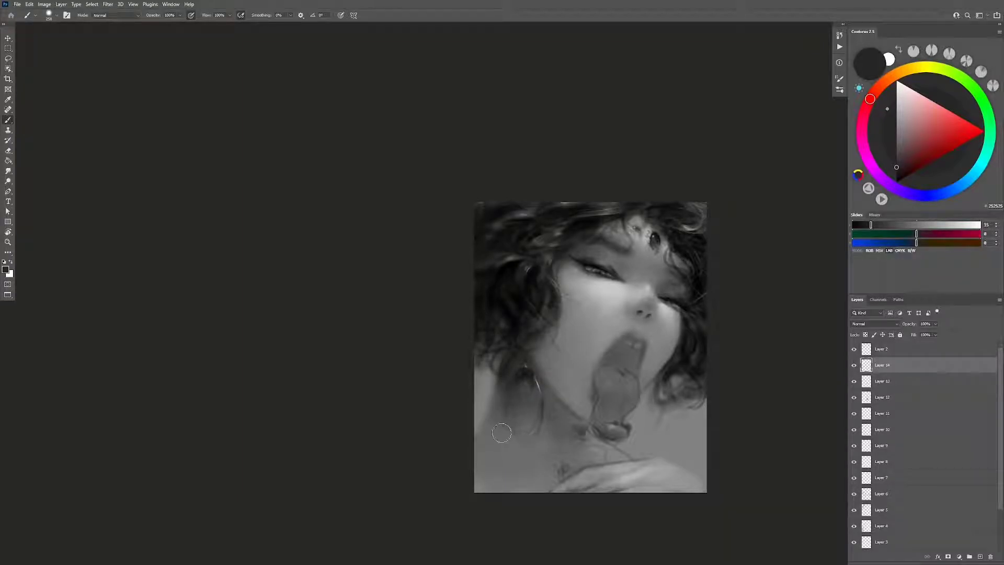
{"action": "mouse_move", "coordinate": [525, 399]}
{"action": "left_mouse_down"}
{"action": "mouse_move", "coordinate": [501, 422]}
{"action": "mouse_move", "coordinate": [531, 425]}
{"action": "left_mouse_up"}
Step: Add a new layer above Layer 14 and pick light greys with a roughly 65 px brush
{"action": "left_click", "coordinate": [536, 447], "text": "alt"}
{"action": "key", "text": "ctrl+shift+alt+n"}
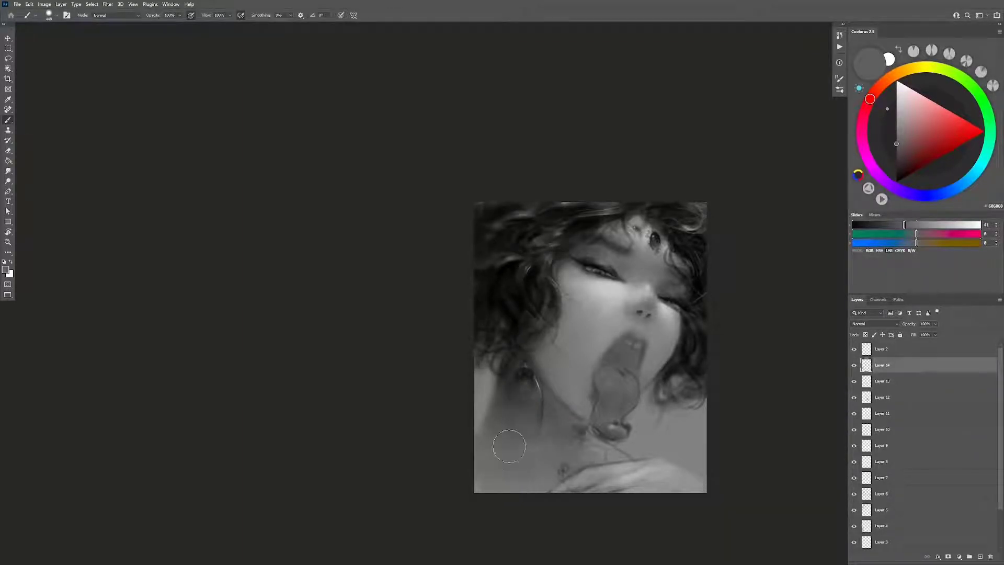
{"action": "left_click", "coordinate": [639, 455], "text": "alt"}
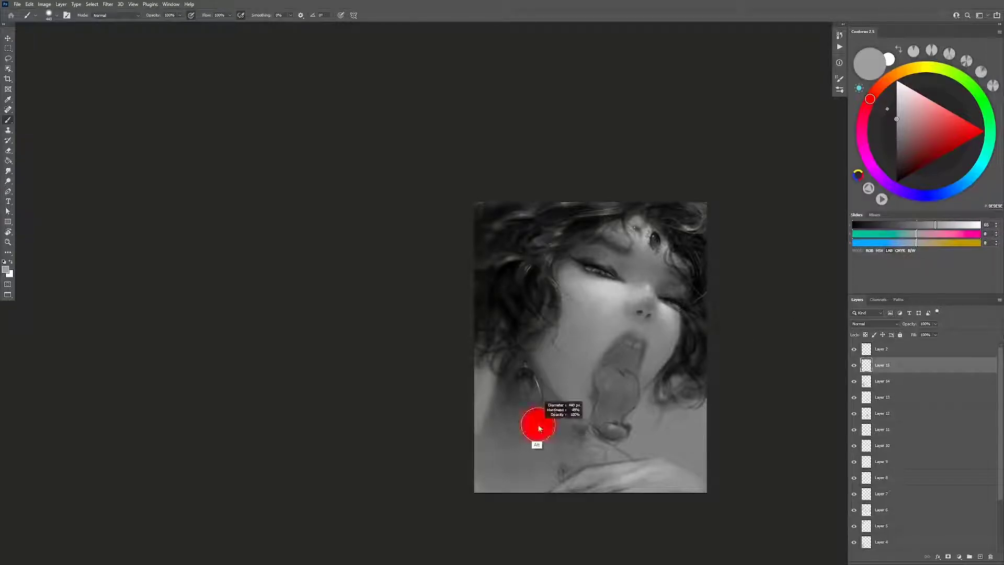
{"action": "left_click_drag", "start_coordinate": [538, 422], "coordinate": [517, 453]}
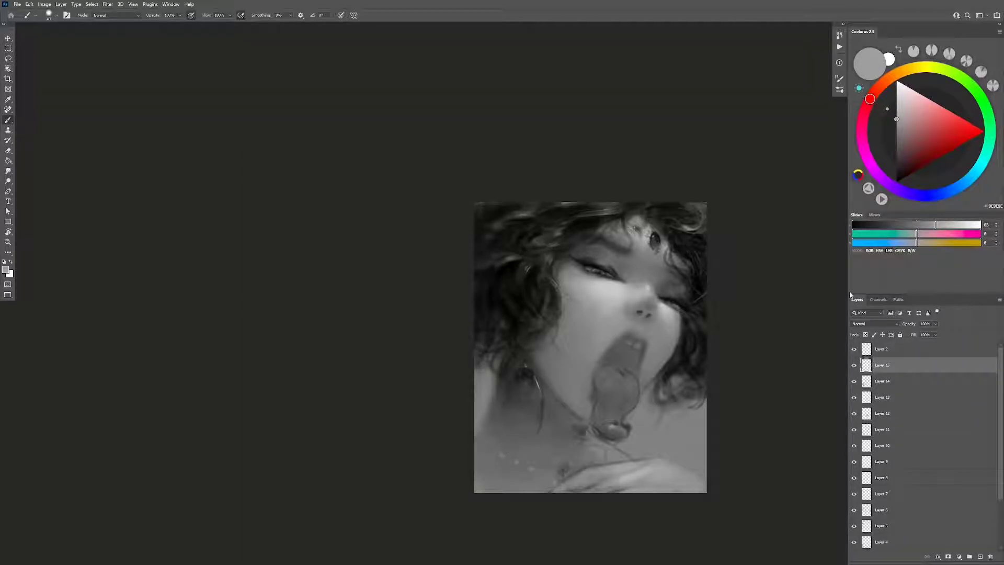
{"action": "left_click", "coordinate": [563, 406], "text": "alt"}
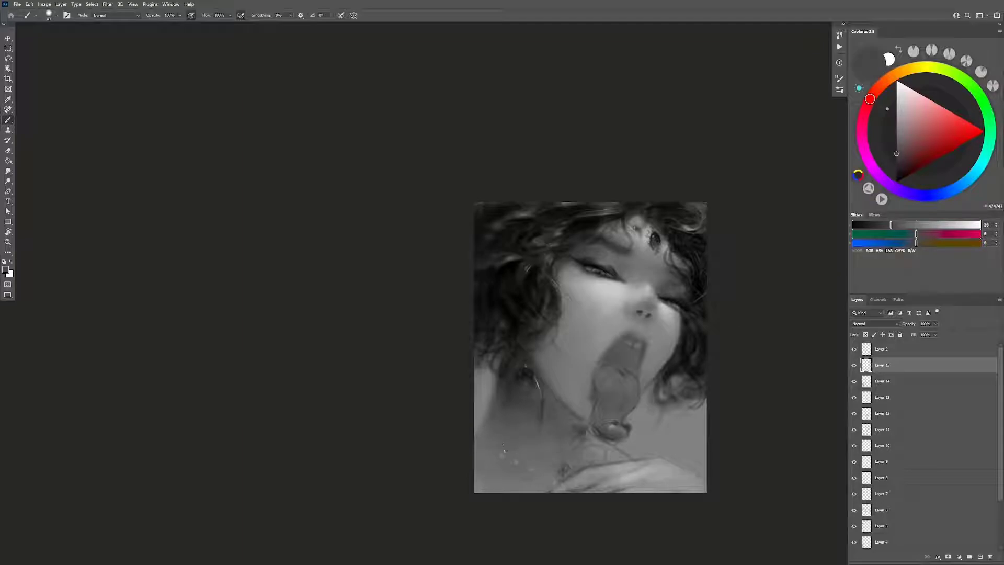
{"action": "key", "text": "bracketright"}
{"action": "key", "text": "bracketright"}
{"action": "left_click", "coordinate": [532, 451], "text": "alt"}
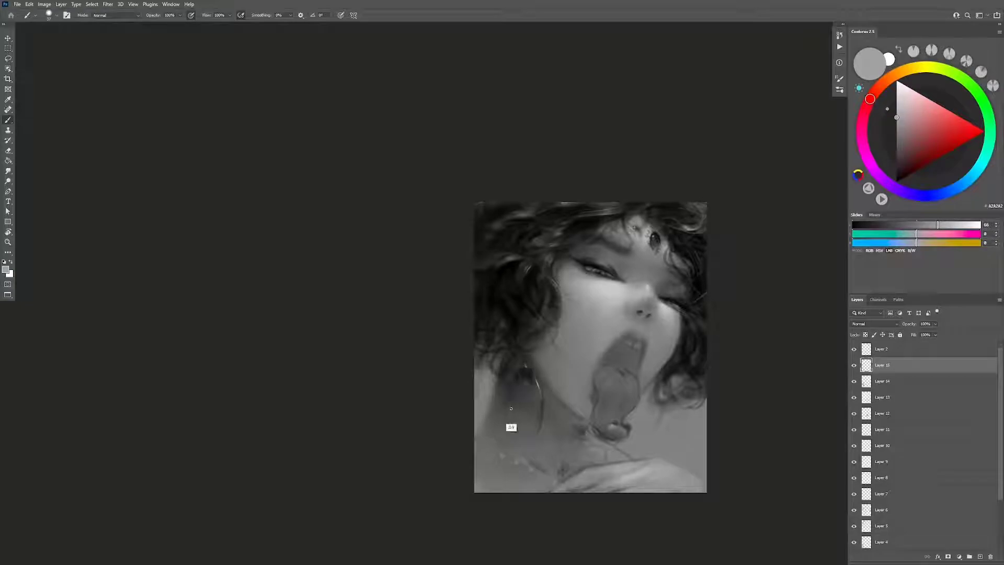
Step: Paint a thin light stroke near the earring using grey sampled from the nose
{"action": "key", "text": "ctrl+alt+z"}
{"action": "key", "text": "ctrl+alt+z"}
{"action": "key", "text": "ctrl+alt+z"}
{"action": "key", "text": "ctrl+alt+z"}
{"action": "left_click", "coordinate": [619, 294], "text": "alt"}
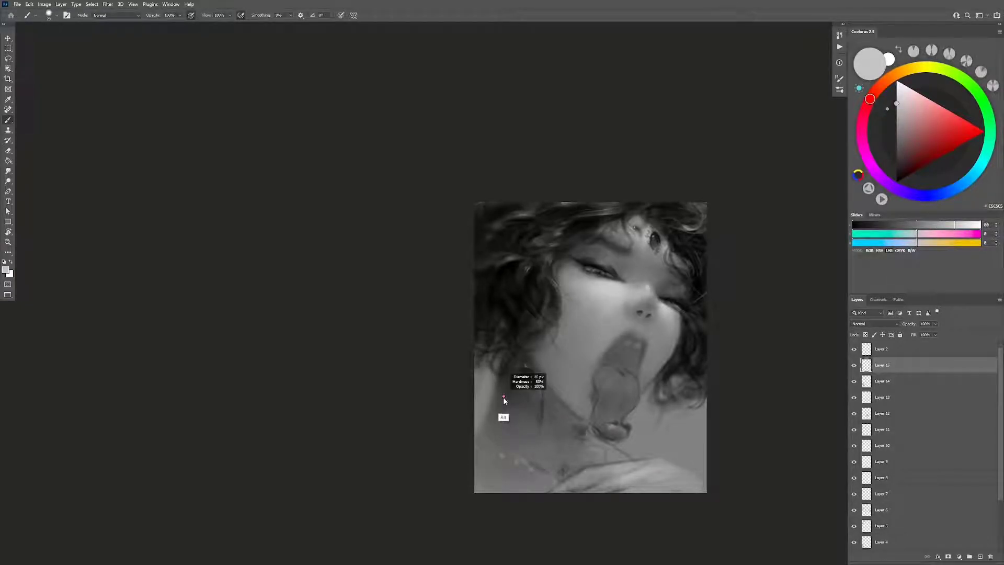
{"action": "left_click_drag", "start_coordinate": [506, 405], "coordinate": [508, 428]}
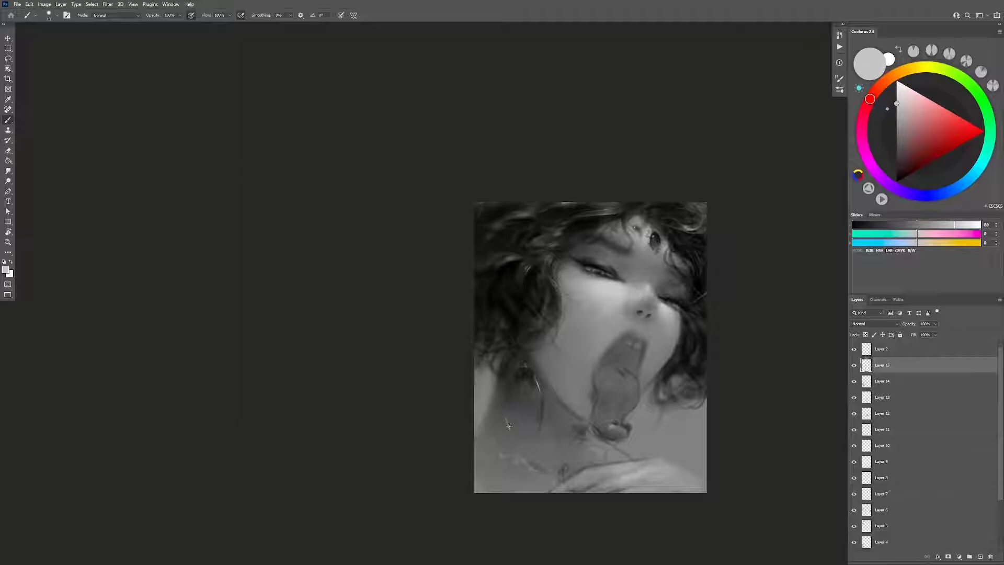
{"action": "right_click", "coordinate": [649, 413], "text": "alt"}
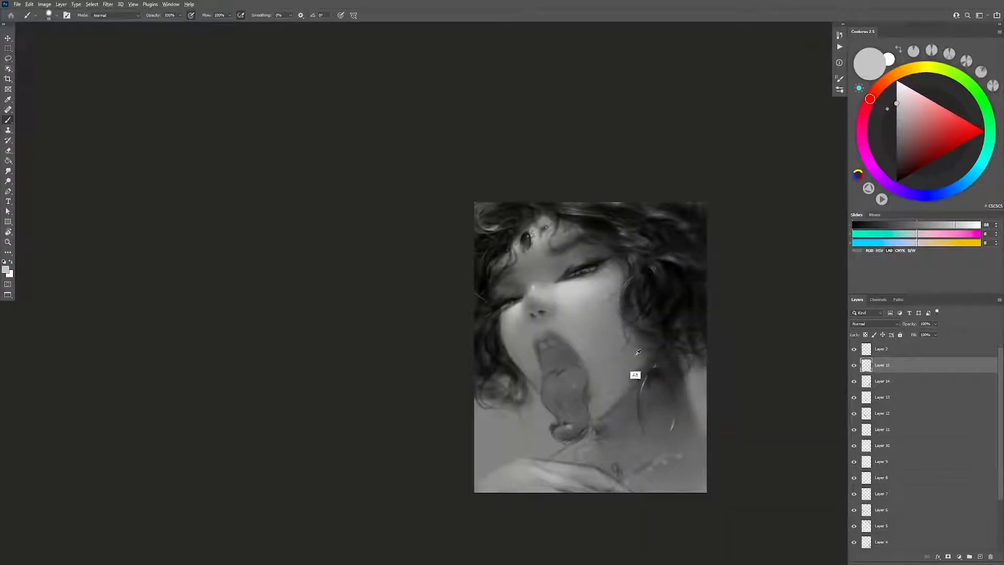
{"action": "left_click", "coordinate": [653, 384], "text": "alt"}
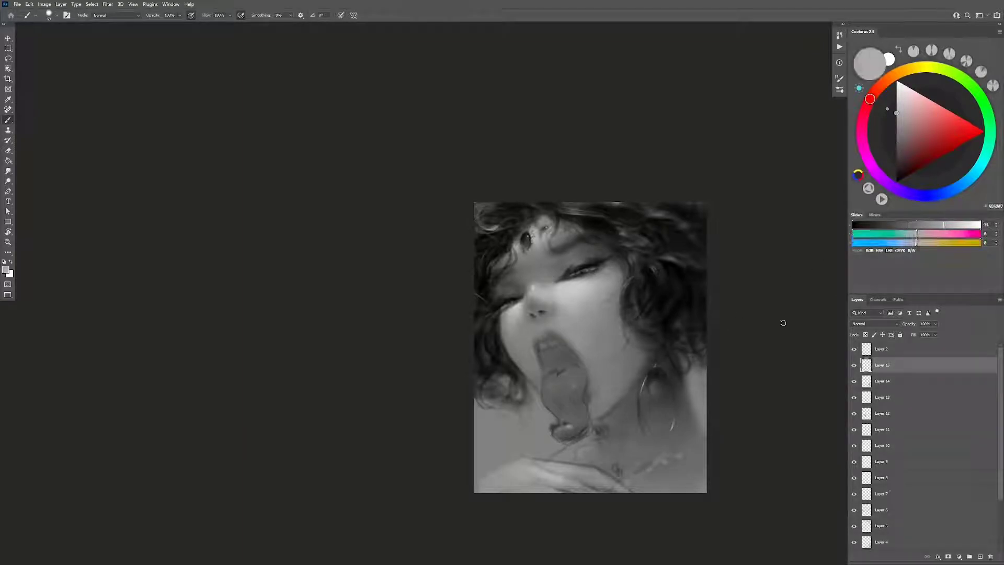
{"action": "scroll", "coordinate": [654, 390], "scroll_direction": "up", "scroll_amount": 10, "text": "alt"}
Step: Sample greys from around the earring and fit the whole painting in view
{"action": "left_click", "coordinate": [584, 399], "text": "alt"}
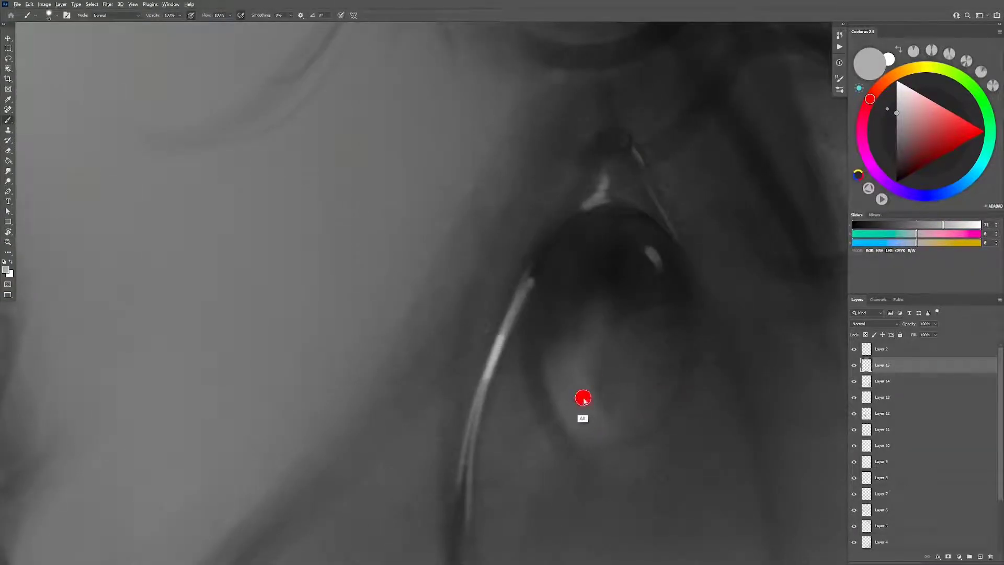
{"action": "left_click", "coordinate": [556, 402], "text": "alt"}
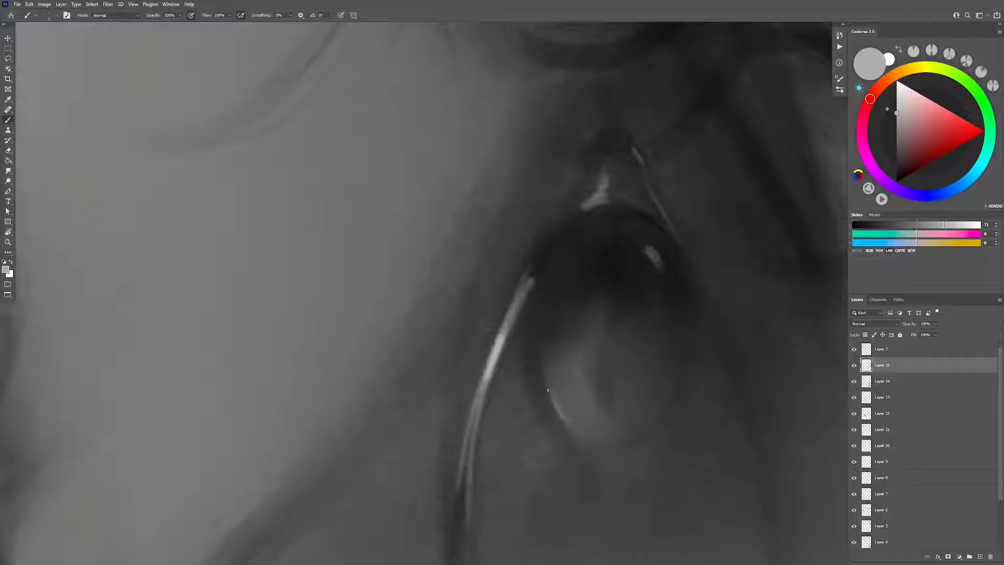
{"action": "right_click", "coordinate": [549, 387]}
{"action": "key", "text": "Escape"}
{"action": "key", "text": "z"}
{"action": "key", "text": "ctrl+0"}
{"action": "scroll", "coordinate": [604, 445], "scroll_direction": "down", "scroll_amount": 3}
{"action": "scroll", "coordinate": [597, 444], "scroll_direction": "up", "scroll_amount": 6}
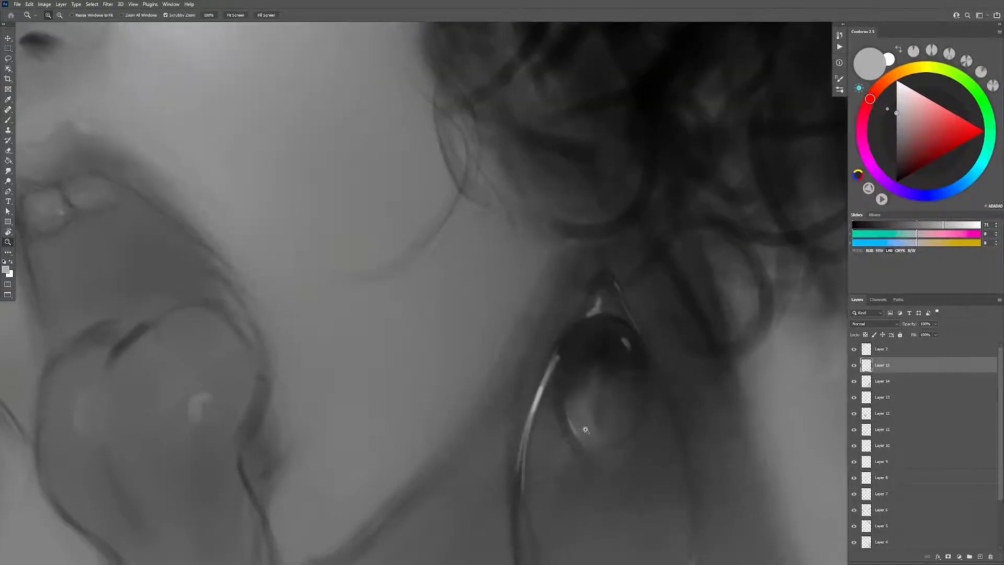
Step: Darken the earring bulb with a darker grey, discarding a trial stroke beside the highlight
{"action": "key", "text": "b"}
{"action": "left_click_drag", "start_coordinate": [573, 402], "coordinate": [573, 432]}
{"action": "key", "text": "ctrl+z"}
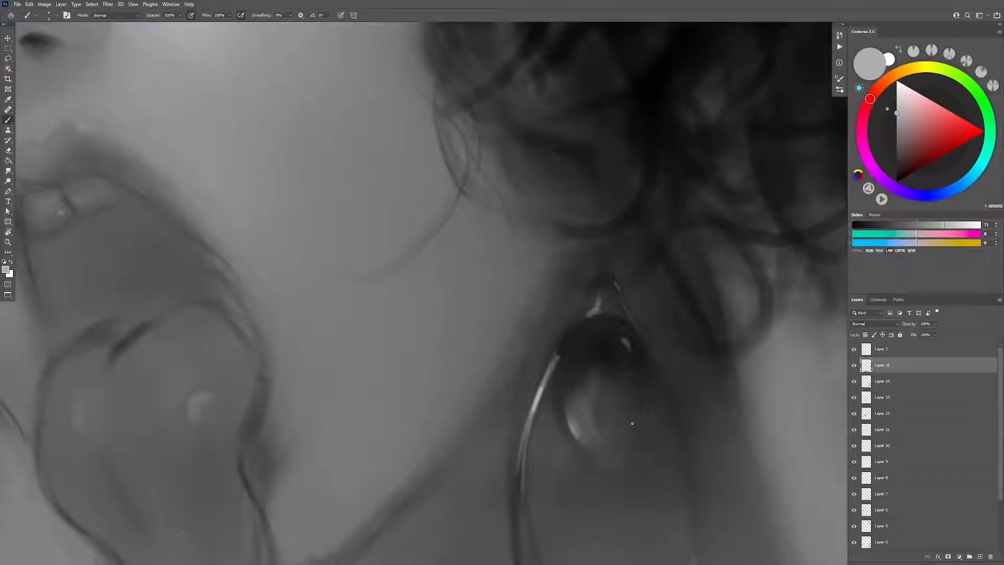
{"action": "key", "text": "z"}
{"action": "mouse_move", "coordinate": [632, 423]}
{"action": "left_mouse_down"}
{"action": "mouse_move", "coordinate": [625, 492]}
{"action": "mouse_move", "coordinate": [639, 384]}
{"action": "left_mouse_up"}
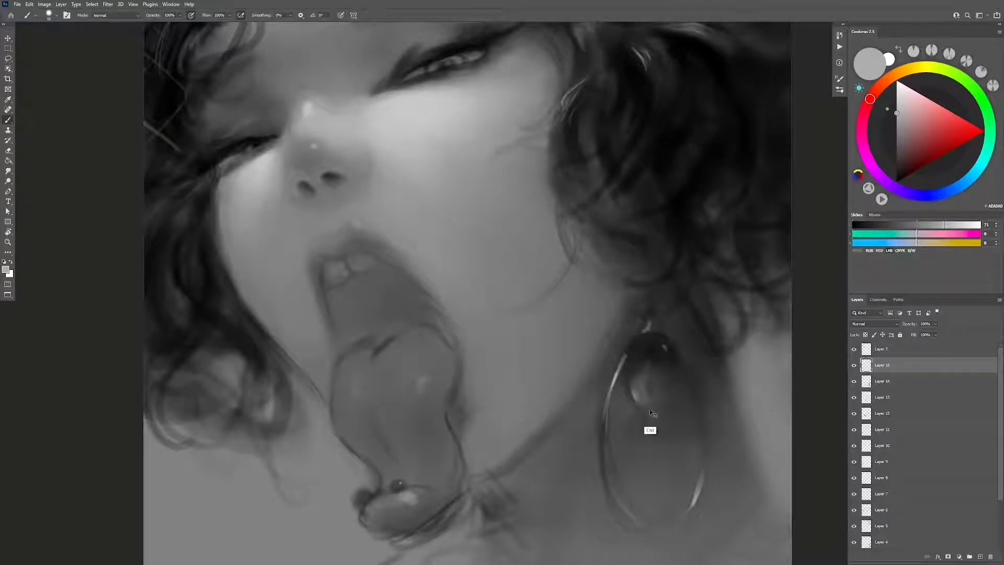
{"action": "left_click", "coordinate": [645, 388], "text": "alt"}
{"action": "mouse_move", "coordinate": [645, 374]}
{"action": "left_mouse_down"}
{"action": "mouse_move", "coordinate": [656, 460]}
{"action": "mouse_move", "coordinate": [695, 460]}
{"action": "left_mouse_up"}
{"action": "key", "text": "z"}
{"action": "key", "text": "b"}
Step: Sample an earring grey, shrink the brush, and zoom in tightly on the earring
{"action": "left_click", "coordinate": [678, 297], "text": "alt"}
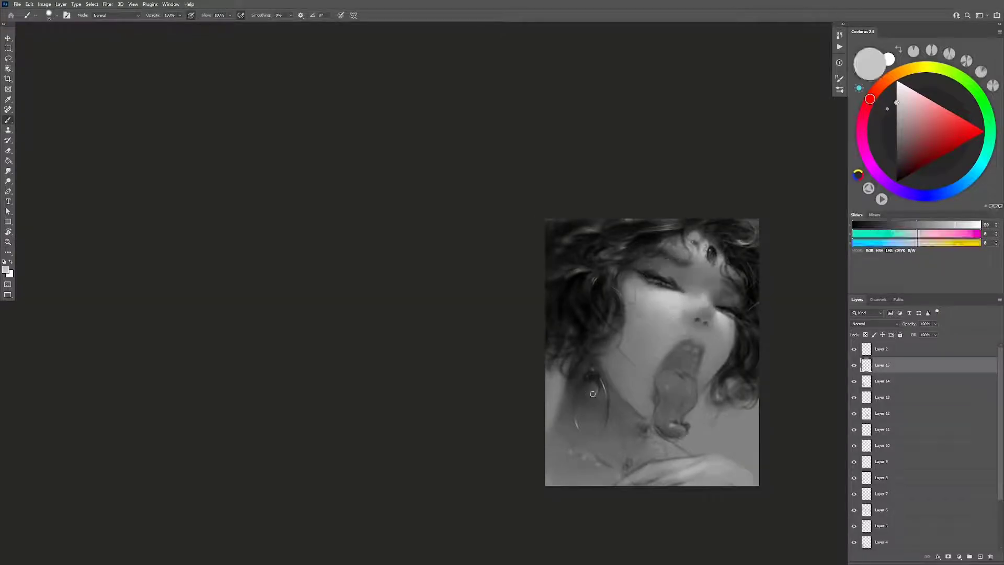
{"action": "scroll", "coordinate": [593, 390], "scroll_direction": "up", "scroll_amount": 5}
{"action": "left_click_drag", "start_coordinate": [591, 406], "coordinate": [574, 439]}
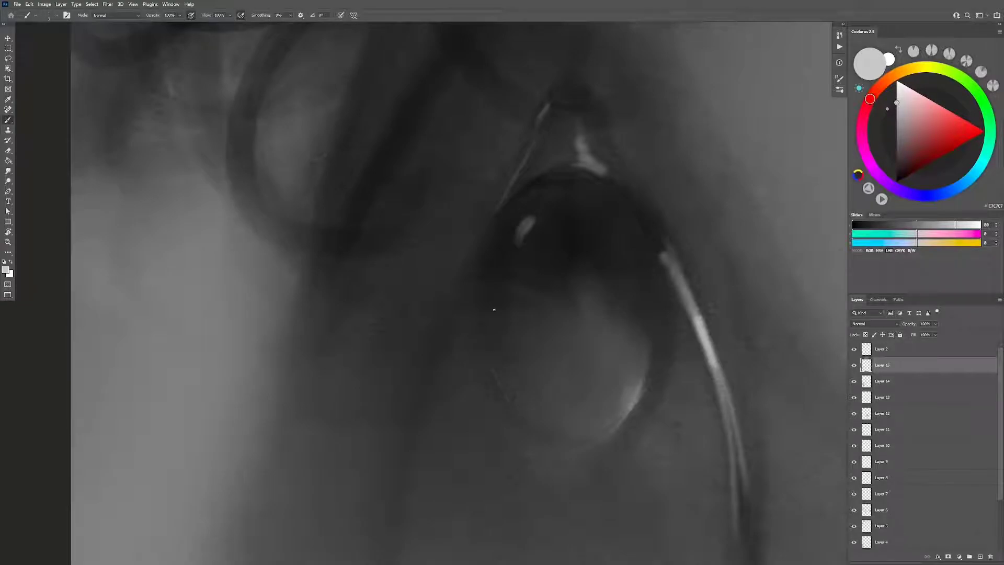
{"action": "key", "text": "alt"}
{"action": "key", "text": "z"}
{"action": "left_click", "coordinate": [540, 451], "text": "alt"}
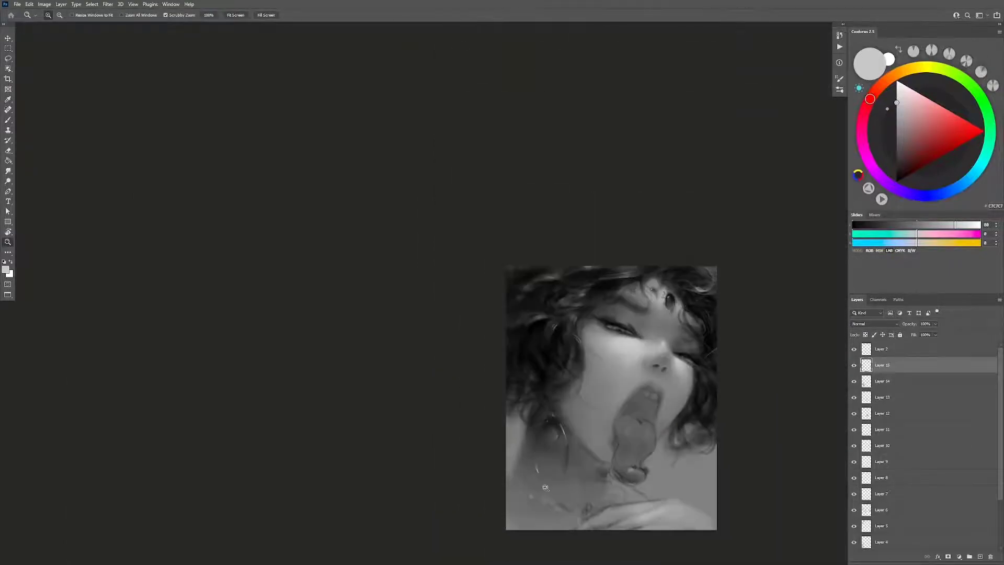
{"action": "left_click_drag", "start_coordinate": [570, 473], "coordinate": [651, 394]}
{"action": "key", "text": "b"}
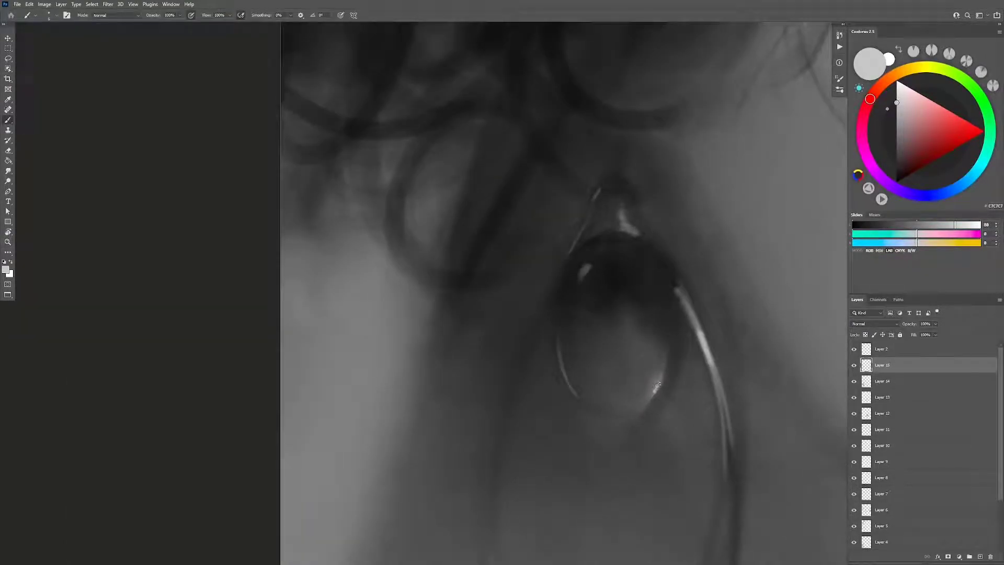
Step: Extend the bright highlight up the earring's lower-right edge
{"action": "left_click_drag", "start_coordinate": [662, 370], "coordinate": [648, 402]}
{"action": "key", "text": "z"}
{"action": "mouse_move", "coordinate": [661, 384]}
{"action": "left_mouse_down"}
{"action": "mouse_move", "coordinate": [625, 435]}
{"action": "mouse_move", "coordinate": [572, 363]}
{"action": "left_mouse_up"}
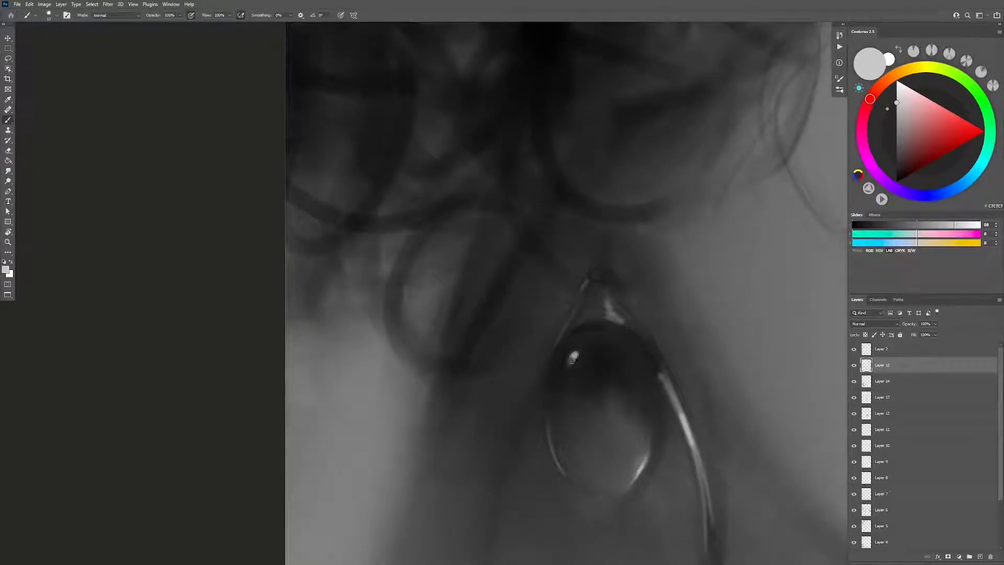
{"action": "key", "text": "z"}
{"action": "mouse_move", "coordinate": [574, 357]}
{"action": "left_mouse_down"}
{"action": "mouse_move", "coordinate": [584, 433]}
{"action": "mouse_move", "coordinate": [654, 426]}
{"action": "left_mouse_up"}
Step: Mirror the view, reset the paint colour to black and make the brush smaller
{"action": "key", "text": "h"}
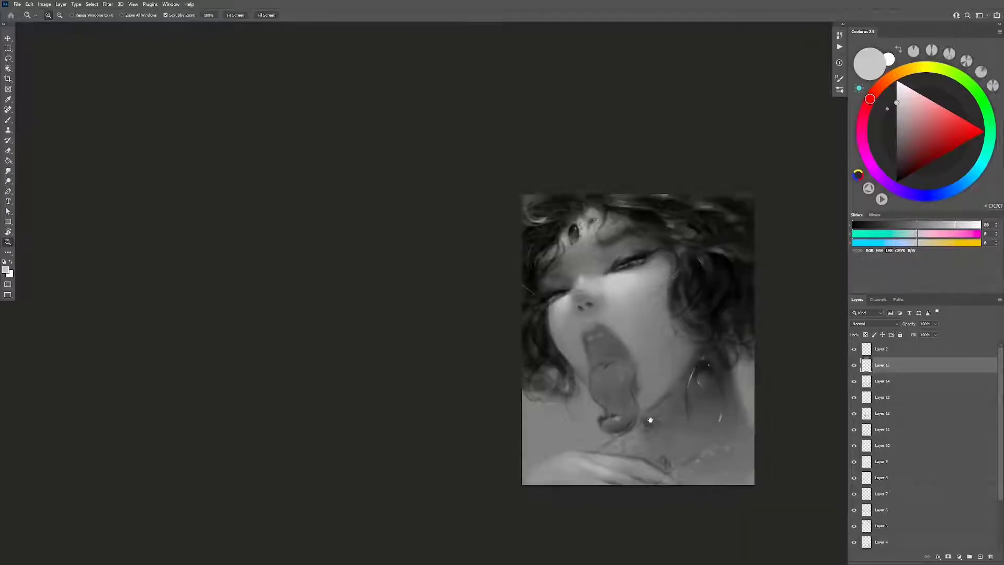
{"action": "left_click_drag", "start_coordinate": [593, 258], "coordinate": [643, 257]}
{"action": "key", "text": "b"}
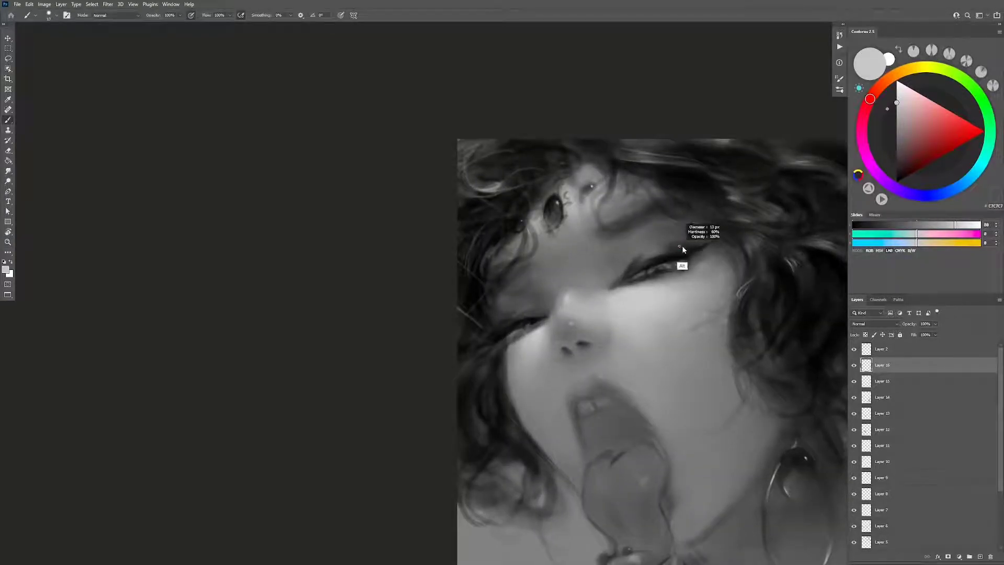
{"action": "key", "text": "d"}
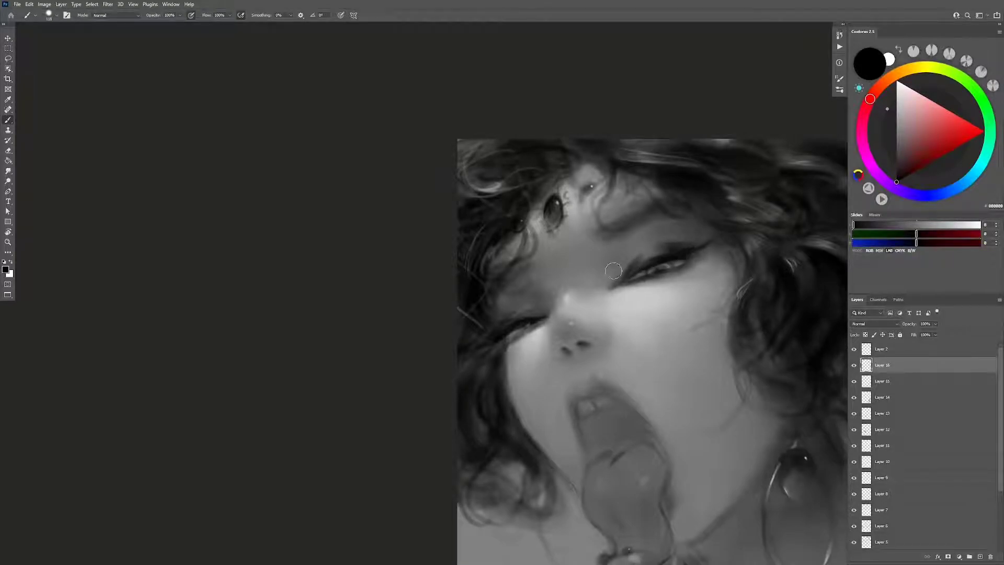
{"action": "left_click_drag", "start_coordinate": [530, 311], "coordinate": [535, 312]}
{"action": "left_click_drag", "start_coordinate": [679, 255], "coordinate": [688, 335]}
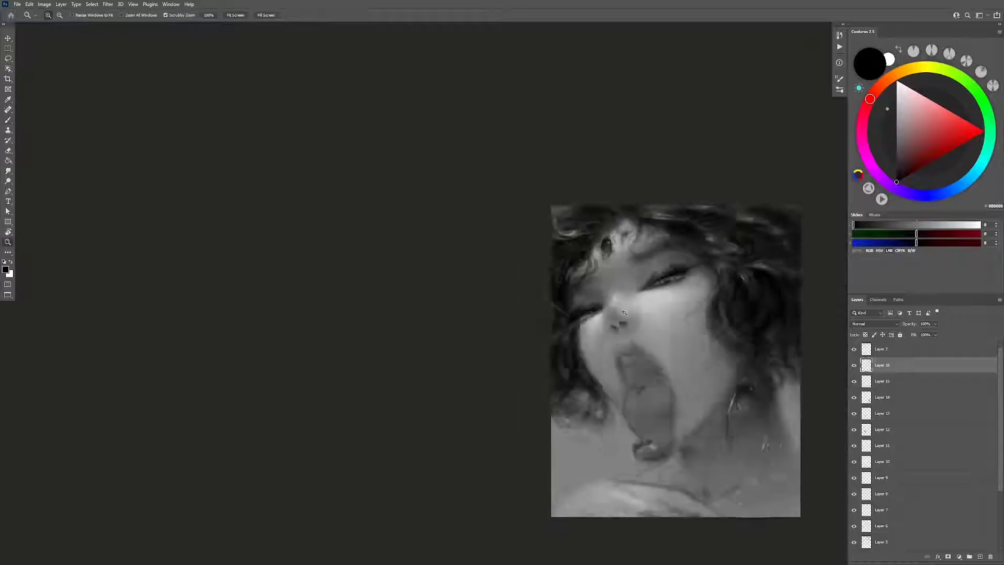
Step: Add Layer 17 and sample cheek, nose and nostril greys while zoomed on the nose
{"action": "key", "text": "ctrl+shift+alt+n"}
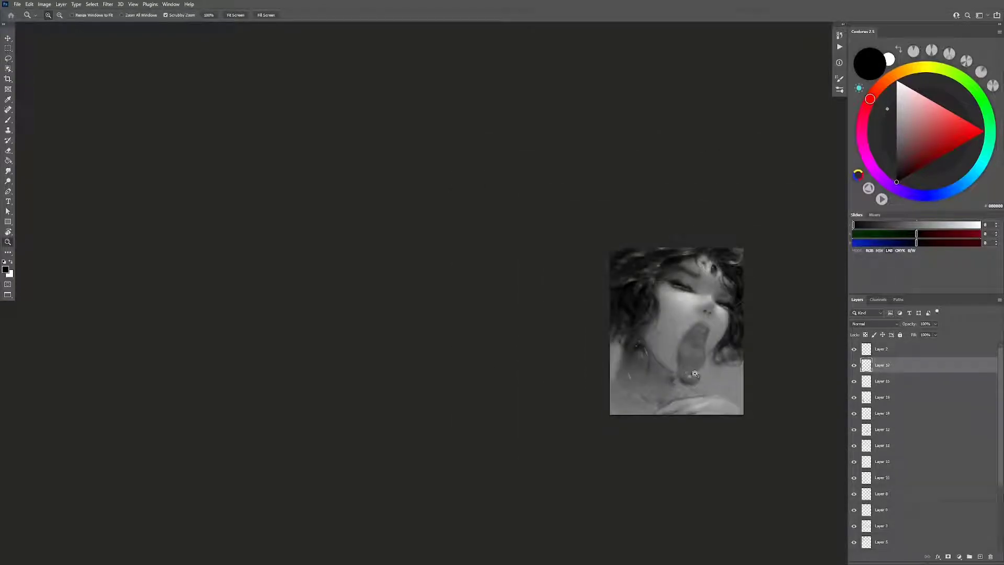
{"action": "left_click", "coordinate": [706, 328]}
{"action": "left_click_drag", "start_coordinate": [686, 282], "coordinate": [701, 285]}
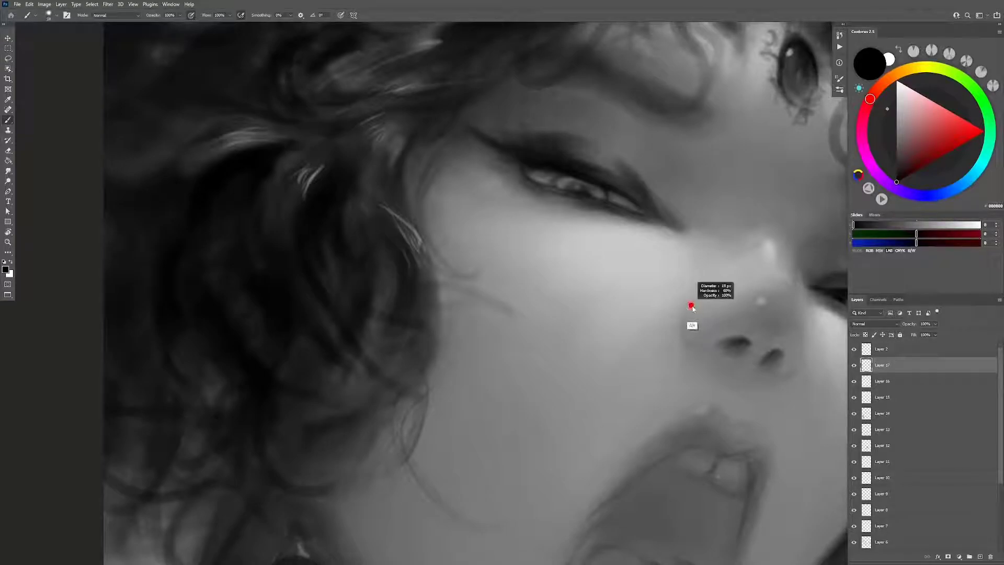
{"action": "left_click", "coordinate": [678, 302], "text": "alt"}
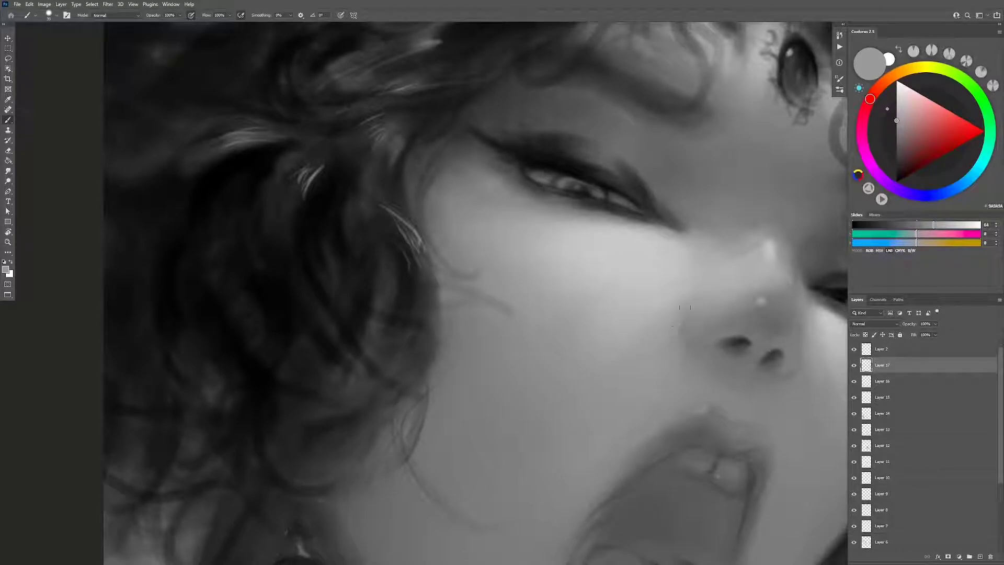
{"action": "left_click", "coordinate": [695, 312], "text": "alt"}
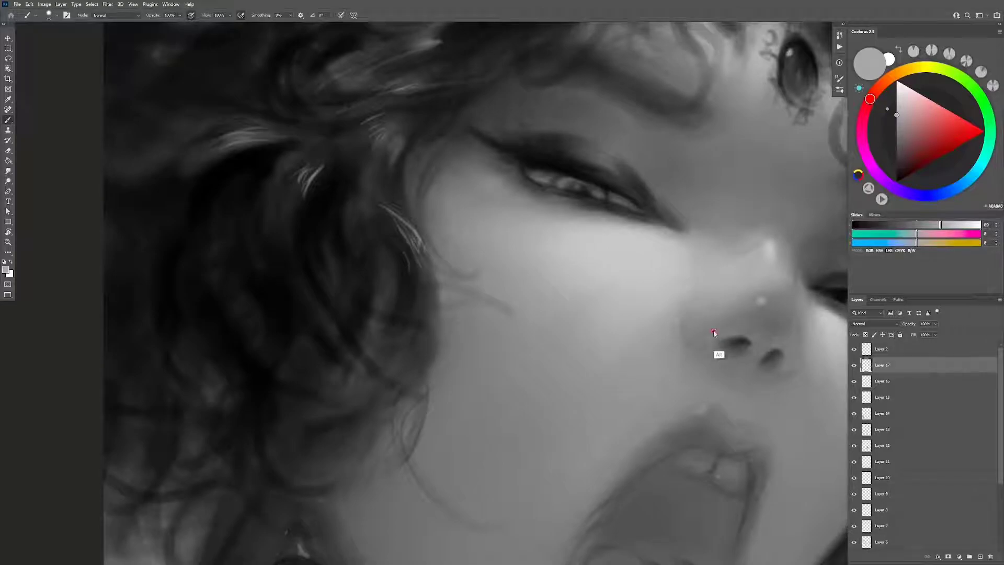
{"action": "left_click", "coordinate": [733, 339], "text": "alt"}
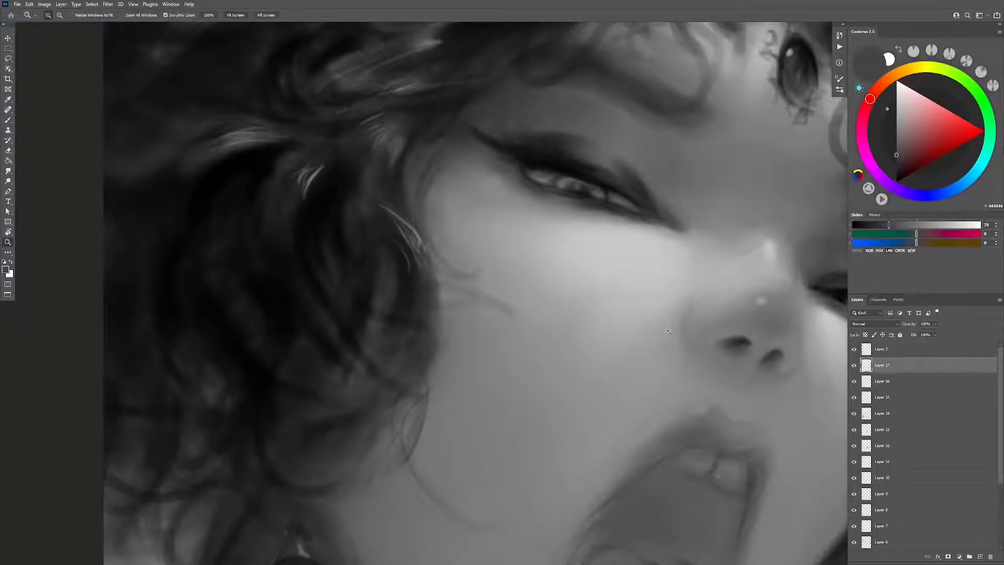
Step: Soften the skin beside the nose with sampled mid and slightly darker greys
{"action": "mouse_move", "coordinate": [686, 314]}
{"action": "left_mouse_down"}
{"action": "mouse_move", "coordinate": [701, 368]}
{"action": "mouse_move", "coordinate": [682, 380]}
{"action": "mouse_move", "coordinate": [657, 349]}
{"action": "left_mouse_up"}
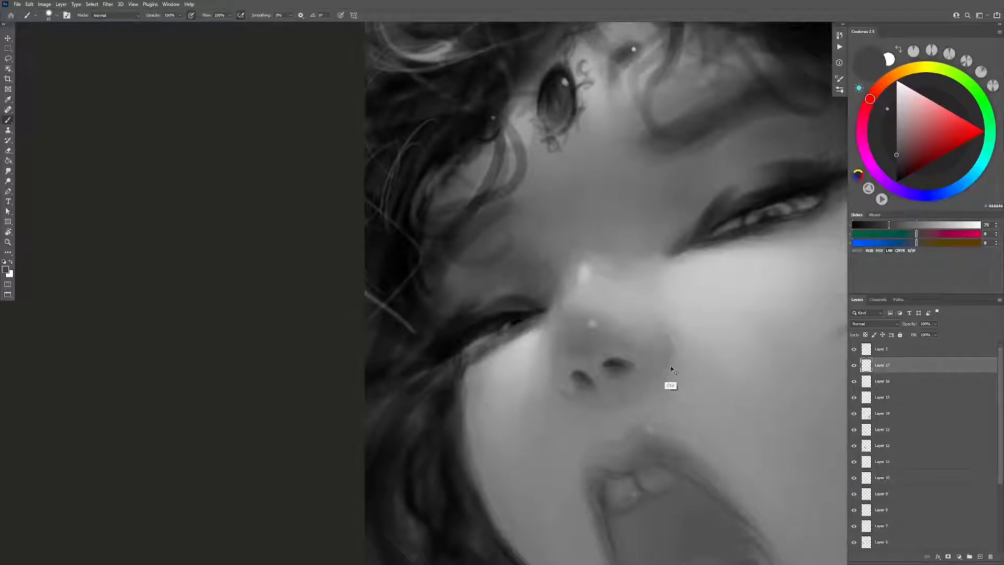
{"action": "left_click", "coordinate": [625, 434], "text": "alt"}
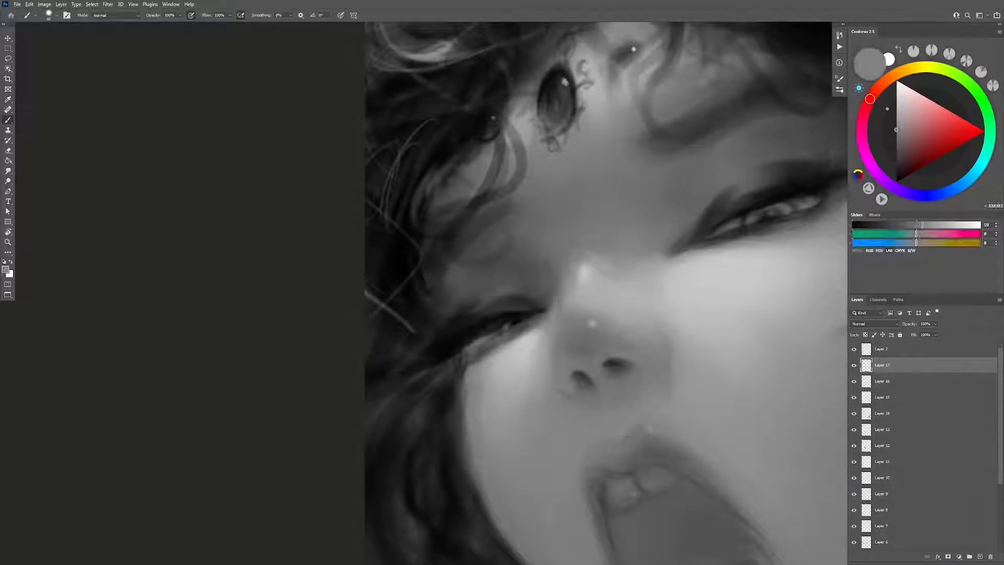
{"action": "left_click", "coordinate": [596, 387], "text": "alt"}
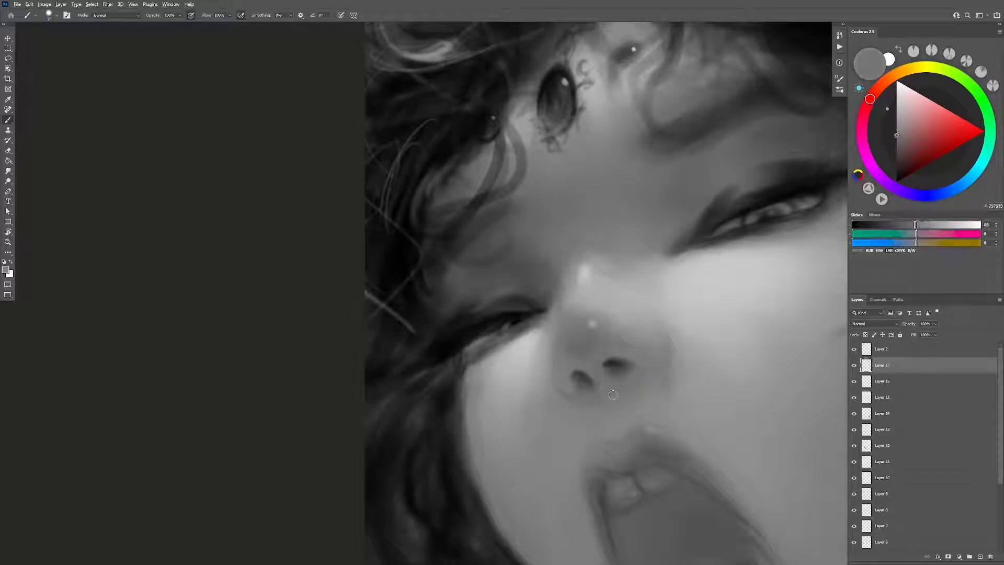
{"action": "left_click_drag", "start_coordinate": [654, 401], "coordinate": [675, 435]}
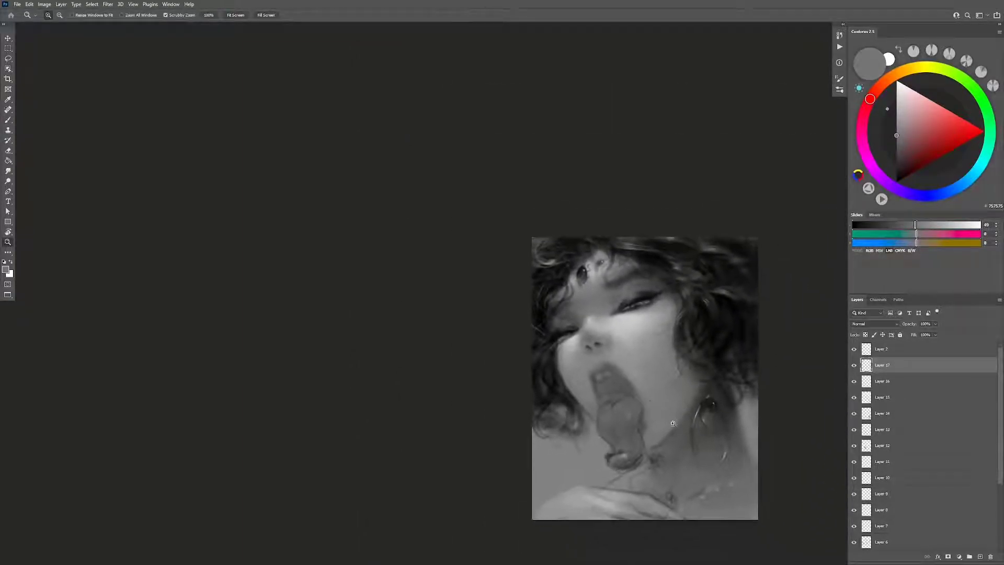
Step: On Layer 18 in mirrored view, lighten the shoulder below the chin with greys sampled from neck and shoulder
{"action": "key", "text": "ctrl+alt+h"}
{"action": "key", "text": "ctrl+shift+alt+n"}
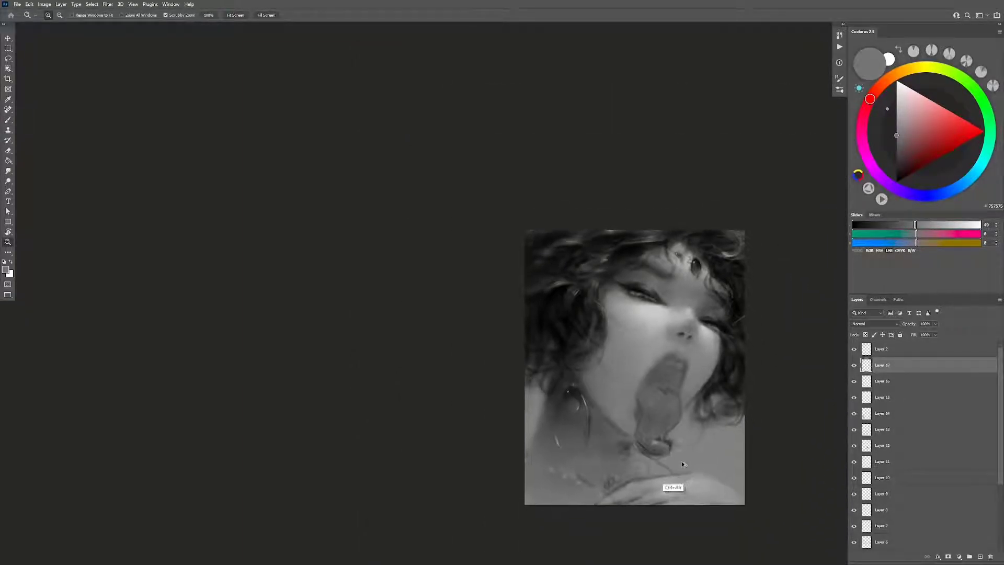
{"action": "key", "text": "b"}
{"action": "left_click", "coordinate": [659, 483], "text": "alt"}
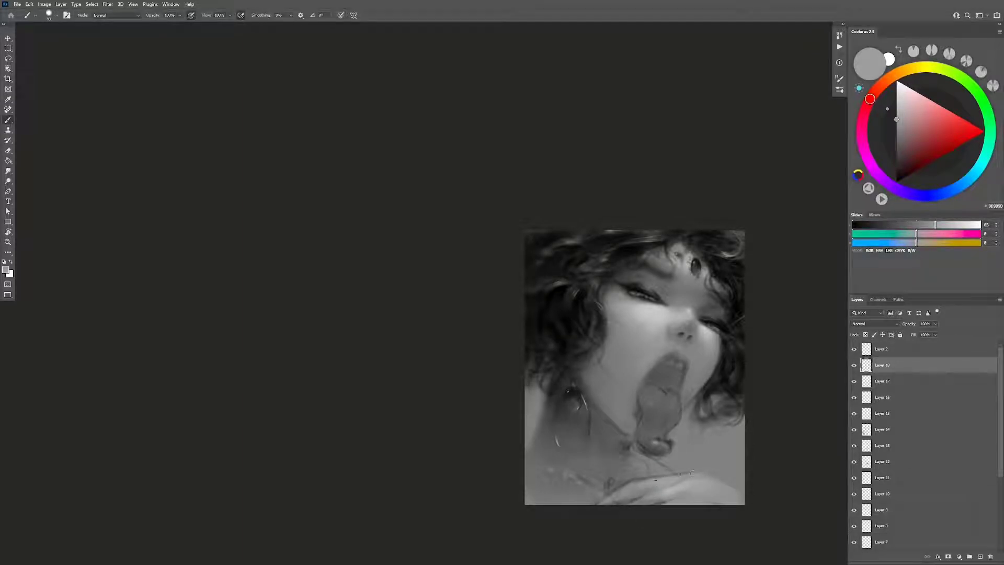
{"action": "left_click_drag", "start_coordinate": [692, 474], "coordinate": [731, 421]}
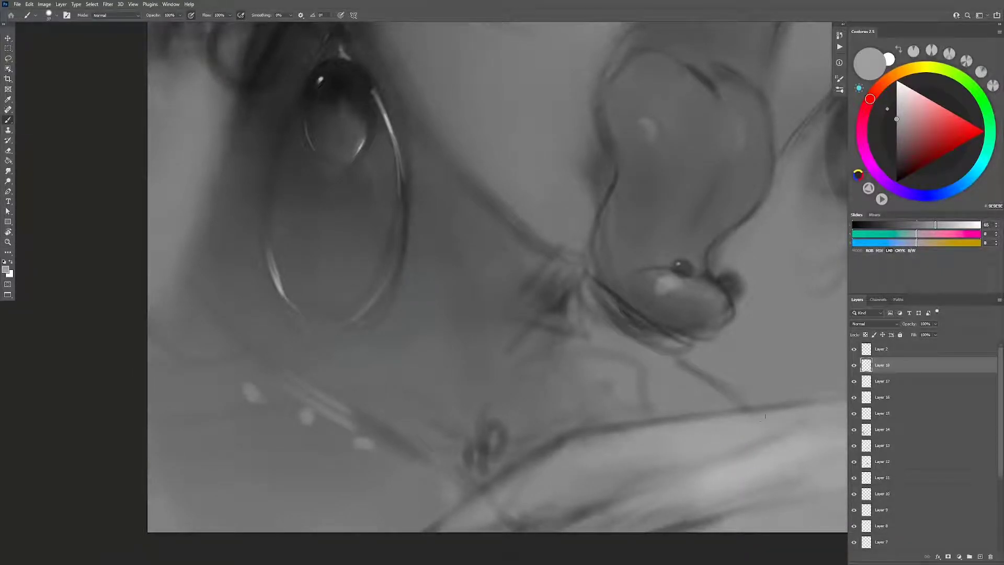
{"action": "mouse_move", "coordinate": [715, 426]}
{"action": "left_mouse_down"}
{"action": "mouse_move", "coordinate": [580, 430]}
{"action": "mouse_move", "coordinate": [680, 406]}
{"action": "left_mouse_up"}
{"action": "left_click", "coordinate": [561, 428], "text": "alt"}
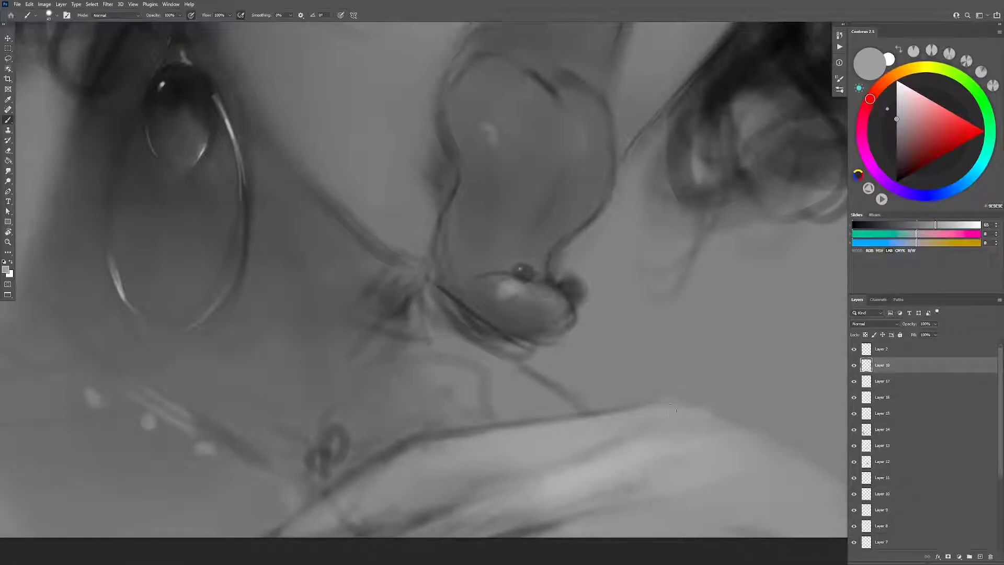
{"action": "left_click", "coordinate": [674, 411], "text": "alt"}
{"action": "left_click_drag", "start_coordinate": [688, 434], "coordinate": [714, 450]}
{"action": "left_click", "coordinate": [591, 476], "text": "alt"}
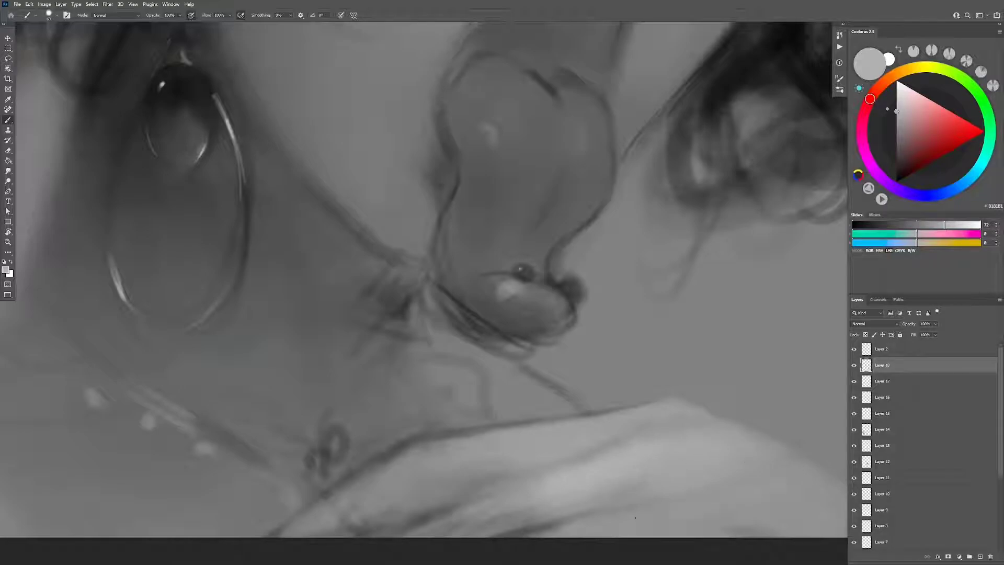
{"action": "key", "text": "z"}
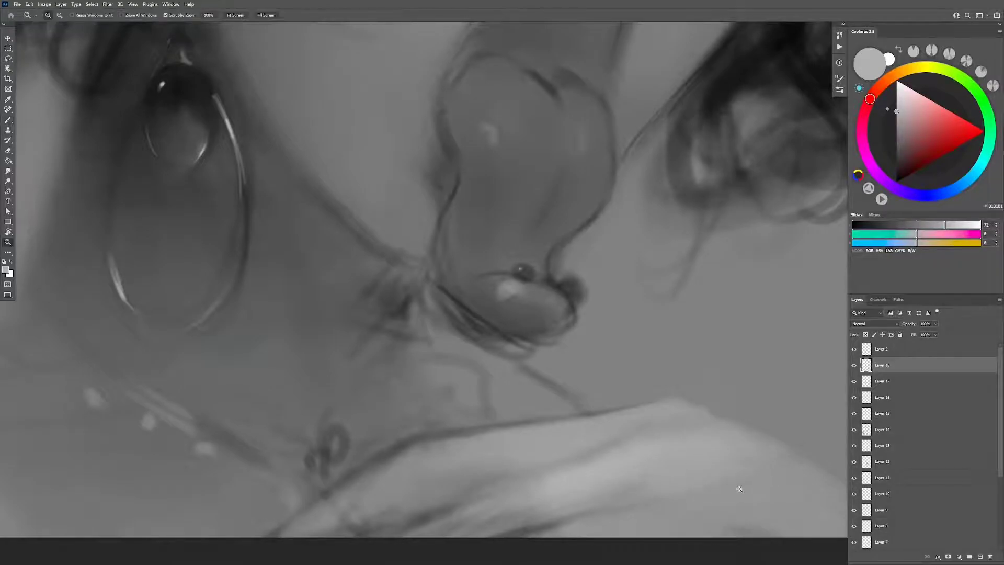
{"action": "mouse_move", "coordinate": [733, 494]}
{"action": "left_mouse_down"}
{"action": "mouse_move", "coordinate": [699, 493]}
{"action": "mouse_move", "coordinate": [781, 482]}
{"action": "mouse_move", "coordinate": [694, 476]}
{"action": "left_mouse_up"}
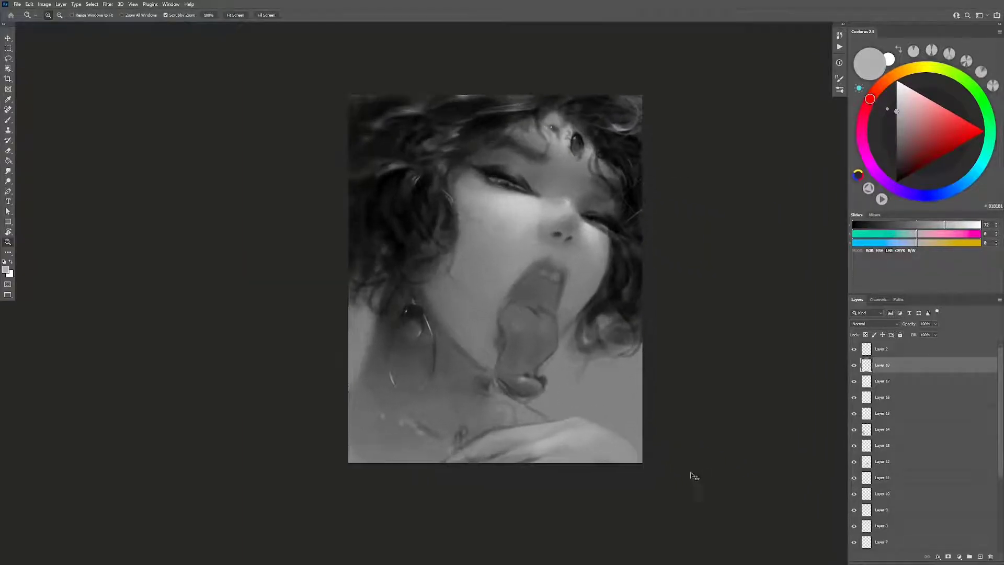
Step: Unflip the view and blend light greys sampled from the hand over the fingers, brush about 108 px
{"action": "key", "text": "h"}
{"action": "left_click_drag", "start_coordinate": [532, 457], "coordinate": [561, 444]}
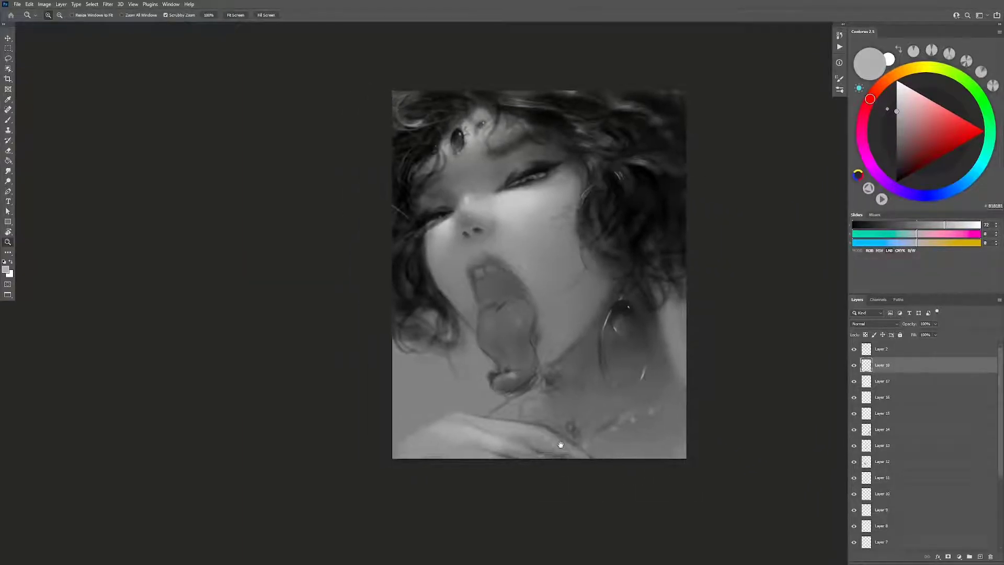
{"action": "key", "text": "b"}
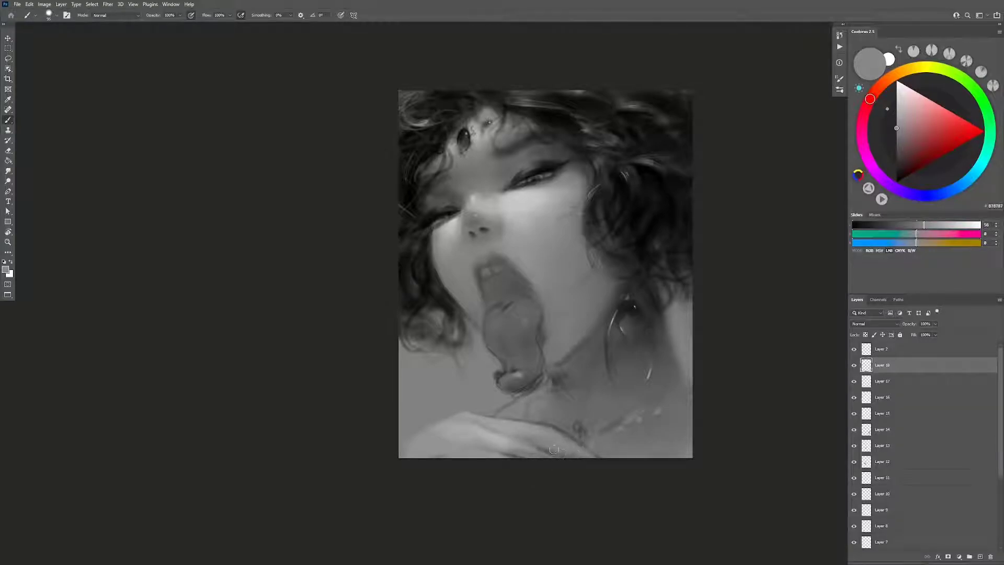
{"action": "left_click", "coordinate": [473, 428], "text": "alt"}
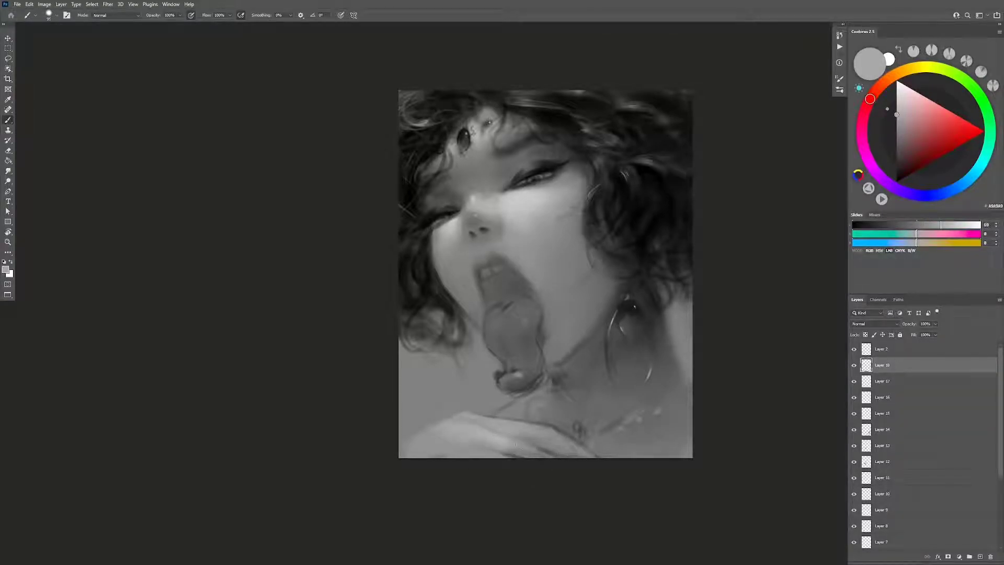
{"action": "right_click", "coordinate": [484, 438], "text": "alt"}
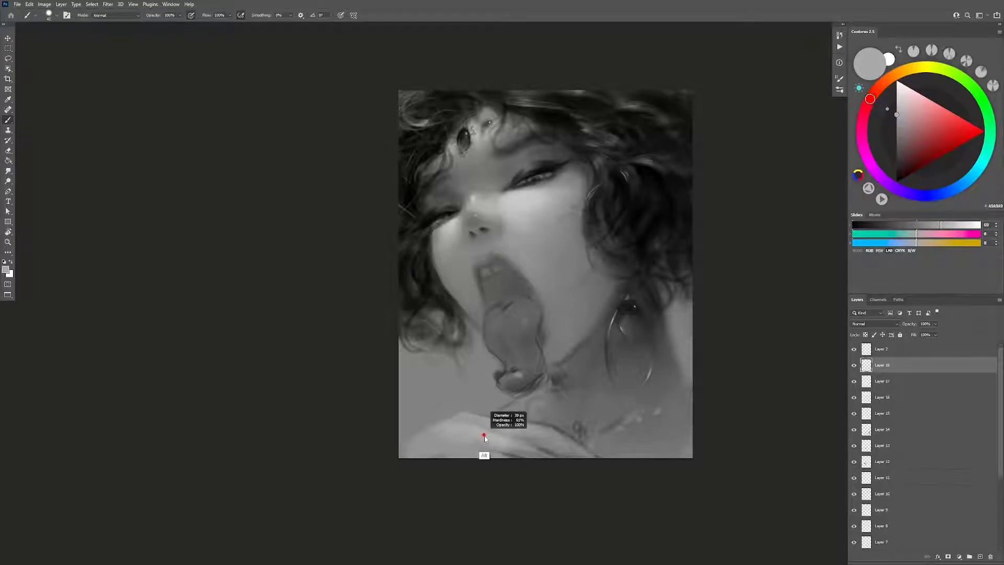
{"action": "left_click", "coordinate": [484, 438], "text": "alt"}
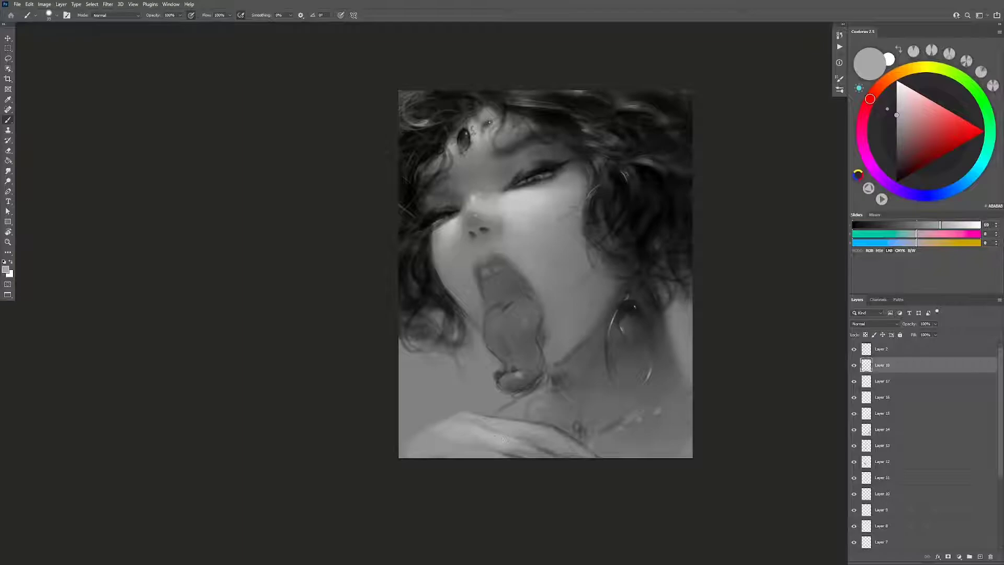
{"action": "left_click", "coordinate": [489, 435], "text": "alt"}
{"action": "left_click", "coordinate": [495, 441], "text": "alt"}
{"action": "mouse_move", "coordinate": [474, 437]}
{"action": "left_mouse_down"}
{"action": "mouse_move", "coordinate": [486, 429]}
{"action": "mouse_move", "coordinate": [470, 419]}
{"action": "left_mouse_up"}
{"action": "left_click", "coordinate": [476, 429], "text": "alt"}
{"action": "left_click", "coordinate": [473, 432], "text": "alt"}
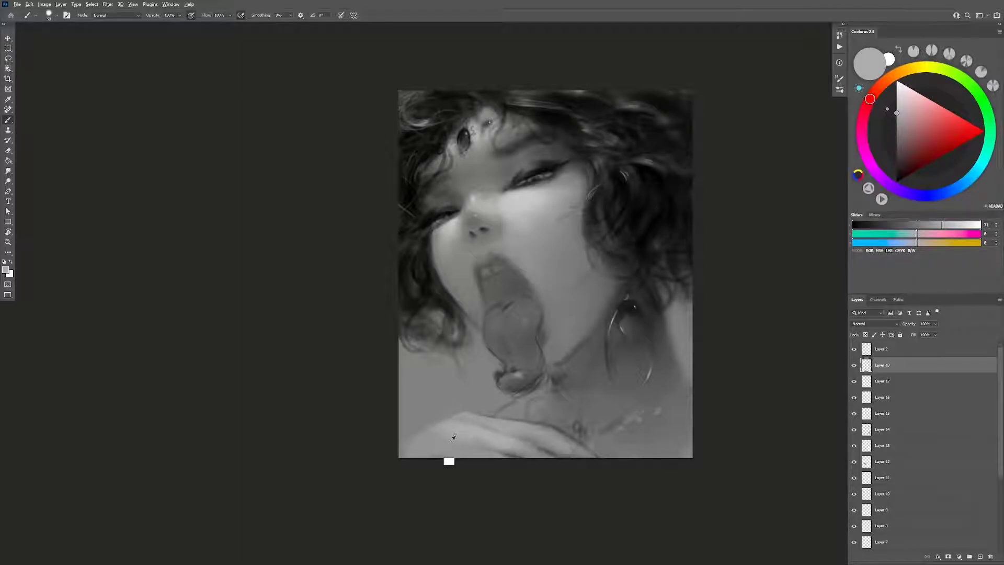
{"action": "mouse_move", "coordinate": [454, 438]}
{"action": "left_mouse_down"}
{"action": "mouse_move", "coordinate": [442, 441]}
{"action": "mouse_move", "coordinate": [480, 457]}
{"action": "left_mouse_up"}
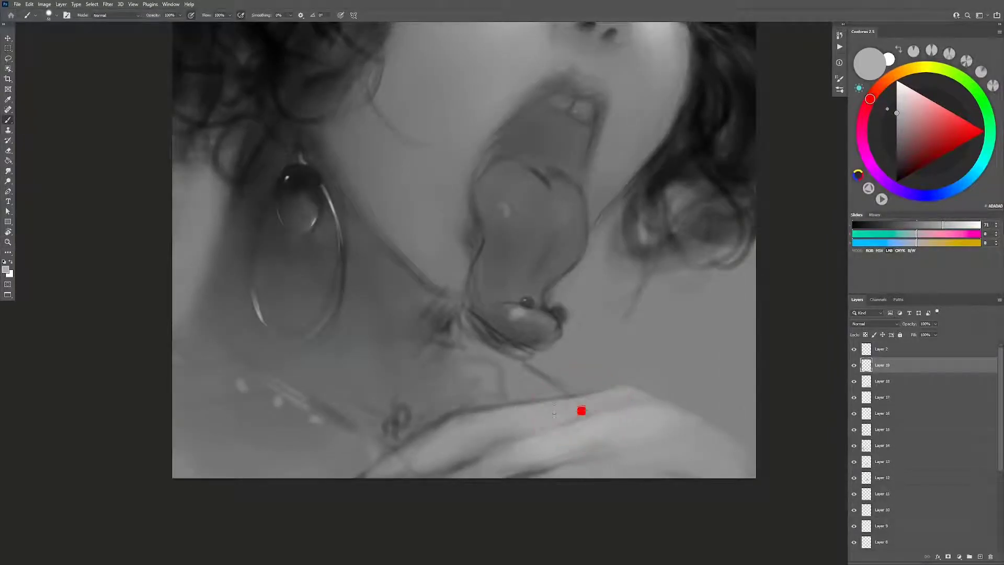
Step: Zoom in on the hand and paint a dark blob on the finger, recoloured dark teal for the ring
{"action": "mouse_move", "coordinate": [583, 411]}
{"action": "left_mouse_down"}
{"action": "mouse_move", "coordinate": [531, 407]}
{"action": "mouse_move", "coordinate": [518, 397]}
{"action": "left_mouse_up"}
{"action": "left_click", "coordinate": [903, 178]}
{"action": "left_click_drag", "start_coordinate": [527, 403], "coordinate": [524, 399]}
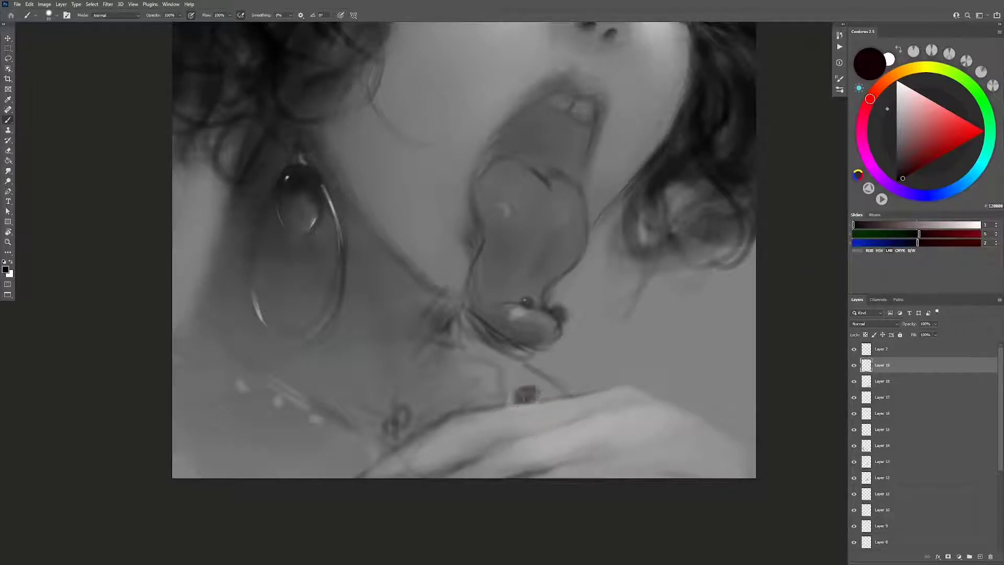
{"action": "left_click", "coordinate": [515, 390], "text": "alt"}
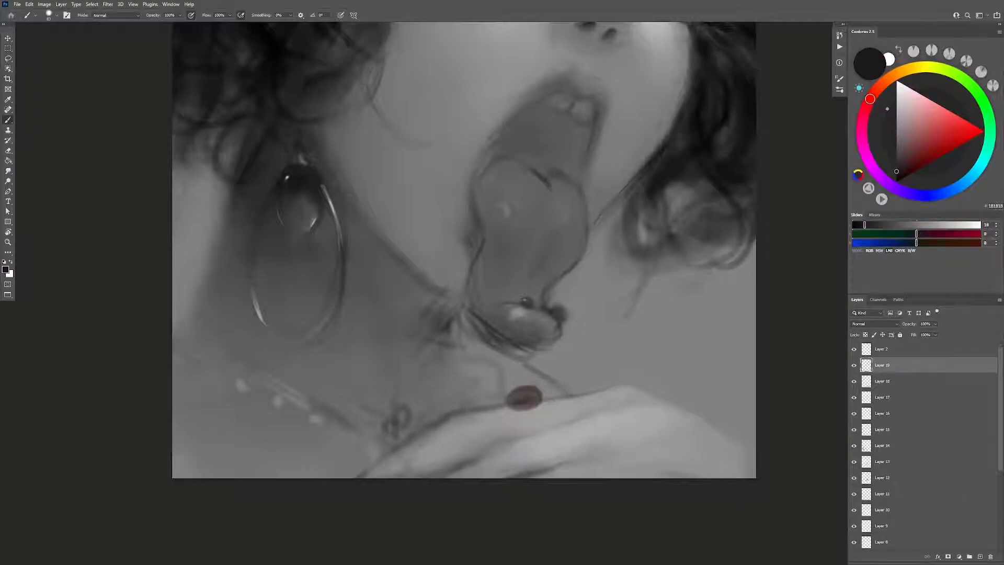
{"action": "left_click", "coordinate": [987, 153]}
{"action": "left_click", "coordinate": [915, 171]}
{"action": "mouse_move", "coordinate": [515, 405]}
{"action": "left_mouse_down"}
{"action": "mouse_move", "coordinate": [526, 393]}
{"action": "mouse_move", "coordinate": [525, 414]}
{"action": "mouse_move", "coordinate": [517, 391]}
{"action": "mouse_move", "coordinate": [523, 403]}
{"action": "mouse_move", "coordinate": [497, 392]}
{"action": "left_mouse_up"}
Step: Try darker and brighter teals, settle on a very dark green, and zoom out to view the painting
{"action": "left_click", "coordinate": [908, 176]}
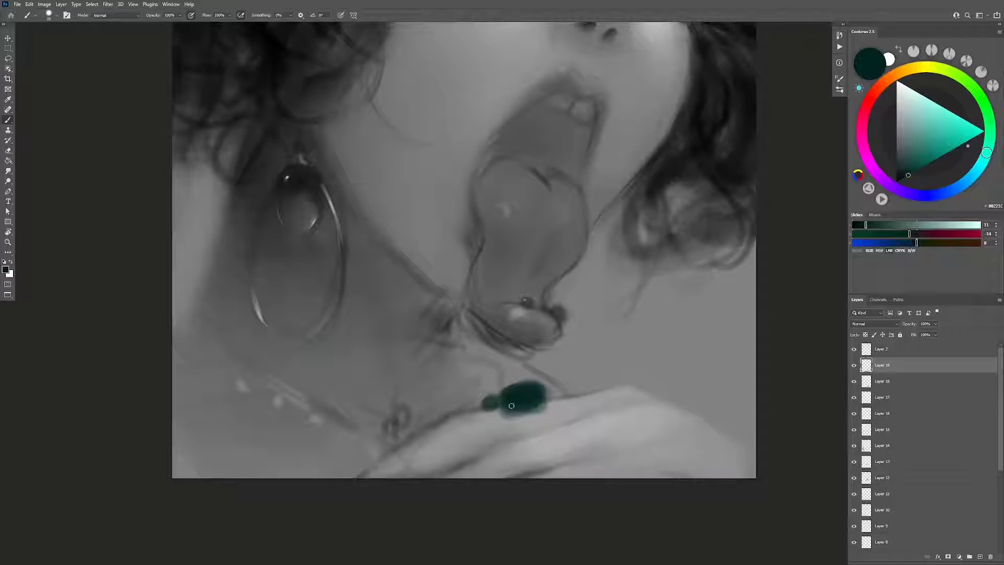
{"action": "left_click", "coordinate": [942, 151]}
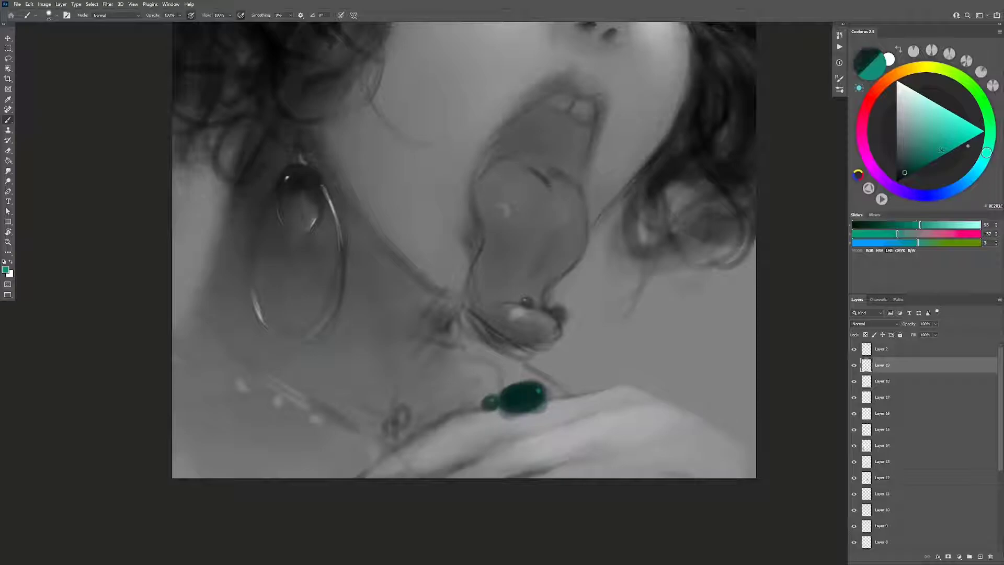
{"action": "left_click", "coordinate": [523, 400], "text": "alt"}
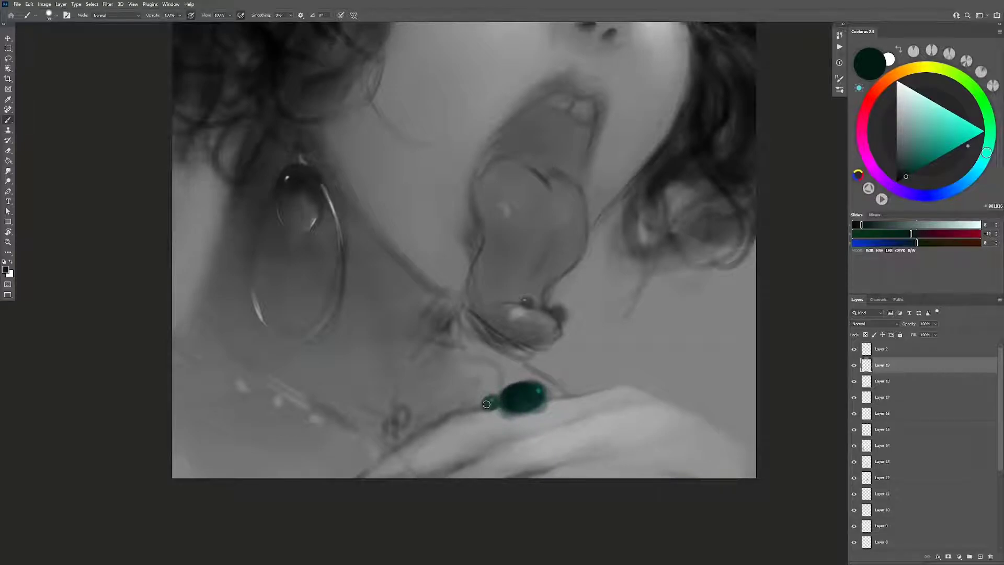
{"action": "mouse_move", "coordinate": [570, 397]}
{"action": "left_mouse_down"}
{"action": "mouse_move", "coordinate": [554, 417]}
{"action": "mouse_move", "coordinate": [628, 412]}
{"action": "left_mouse_up"}
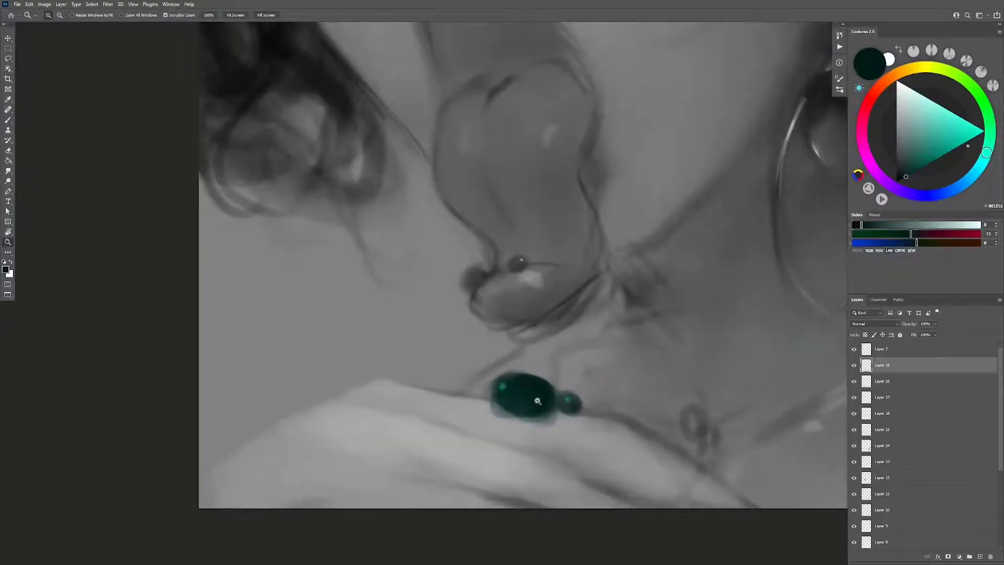
Step: Try bright cyan highlights on the gem, undo them, and add a thin dark stroke below the bead
{"action": "left_click", "coordinate": [497, 391], "text": "alt"}
{"action": "left_click_drag", "start_coordinate": [852, 224], "coordinate": [968, 225]}
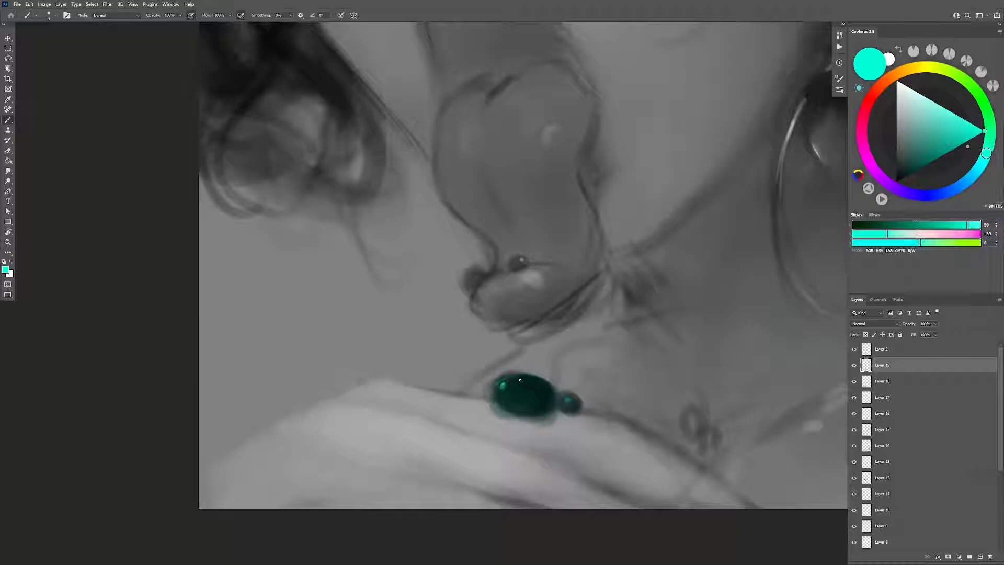
{"action": "mouse_move", "coordinate": [511, 388]}
{"action": "left_mouse_down"}
{"action": "mouse_move", "coordinate": [511, 415]}
{"action": "mouse_move", "coordinate": [543, 400]}
{"action": "left_mouse_up"}
{"action": "key", "text": "ctrl+z"}
{"action": "key", "text": "ctrl+z"}
{"action": "key", "text": "["}
{"action": "key", "text": "["}
{"action": "key", "text": "["}
{"action": "left_click_drag", "start_coordinate": [566, 409], "coordinate": [568, 419]}
Step: Shift the paint colour from dark green to deep navy and zoom out to the whole painting
{"action": "left_click_drag", "start_coordinate": [986, 153], "coordinate": [987, 111]}
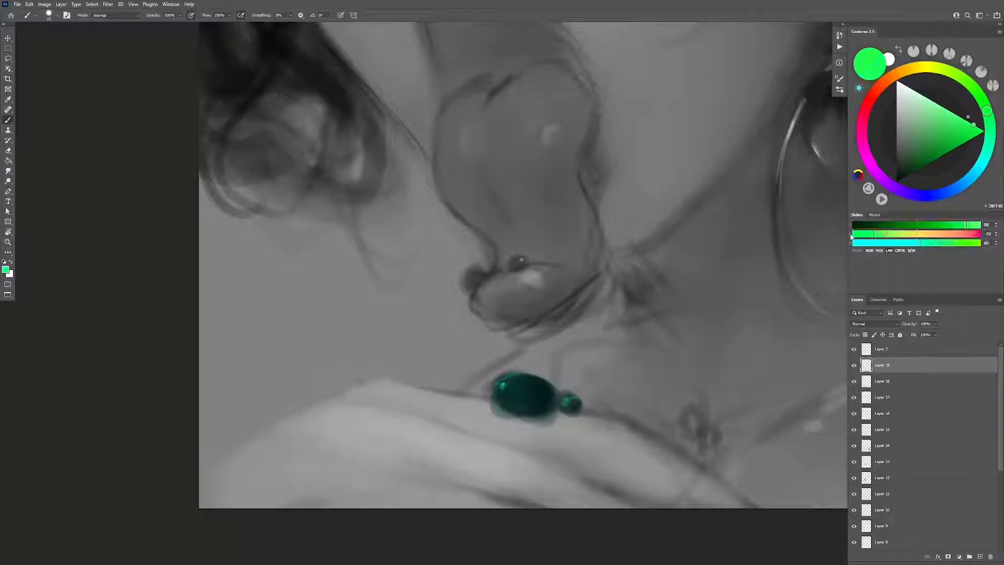
{"action": "left_click", "coordinate": [528, 405], "text": "alt"}
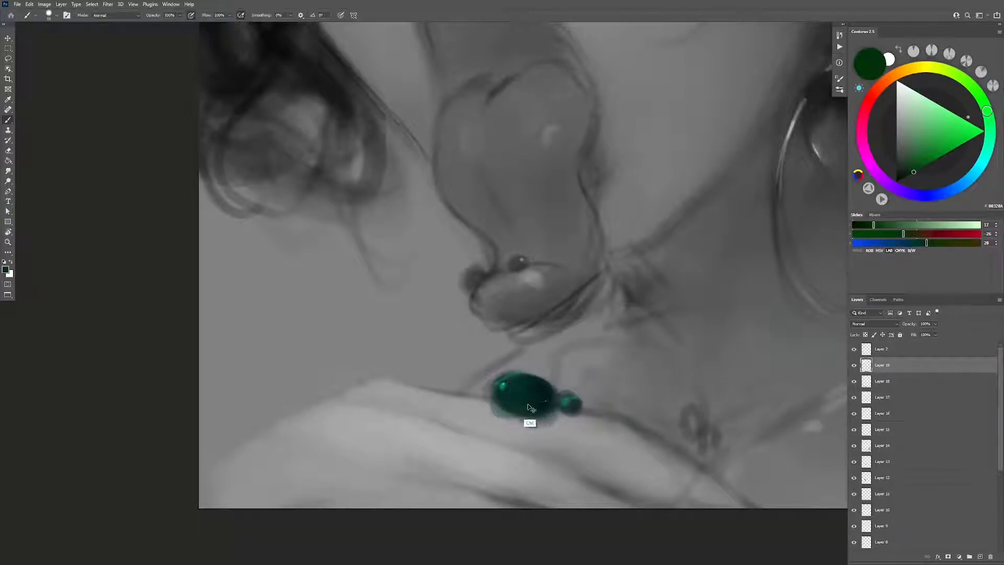
{"action": "left_click", "coordinate": [964, 182]}
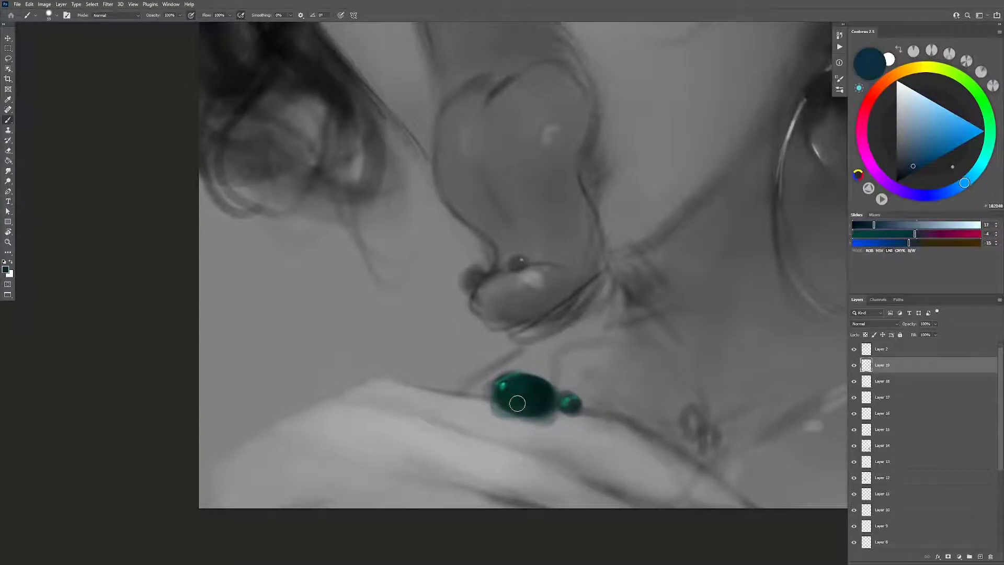
{"action": "left_click", "coordinate": [857, 225]}
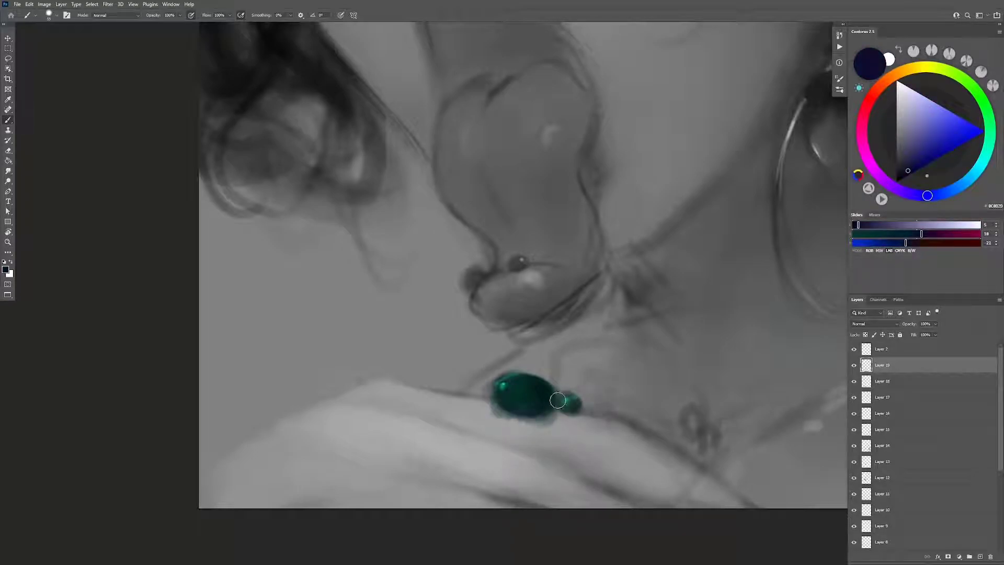
{"action": "key", "text": "z"}
{"action": "left_click_drag", "start_coordinate": [569, 407], "coordinate": [507, 458]}
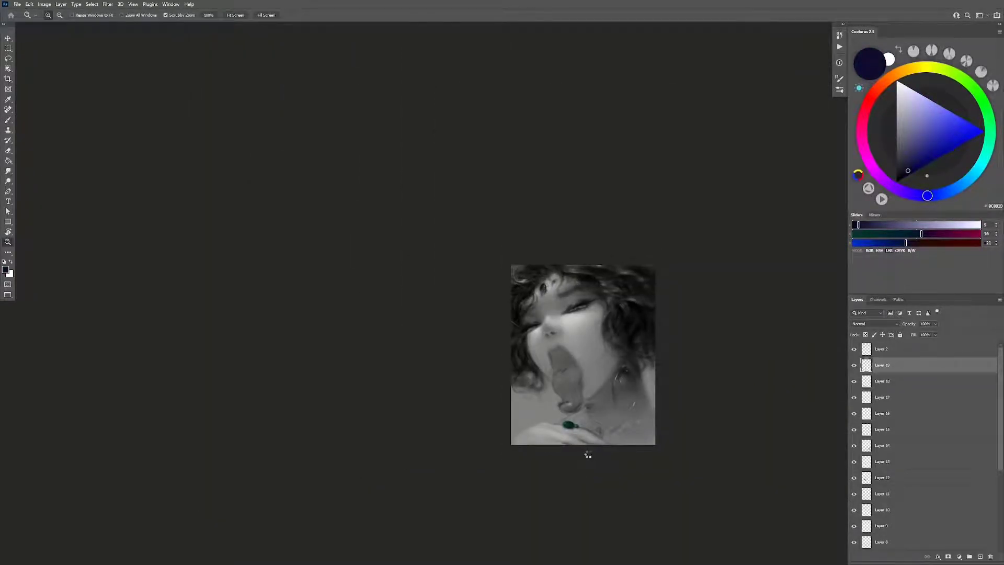
Step: On a new layer, draw thin dark legs and a translucent grey wash under the gem
{"action": "left_click_drag", "start_coordinate": [589, 448], "coordinate": [680, 444]}
{"action": "key", "text": "b"}
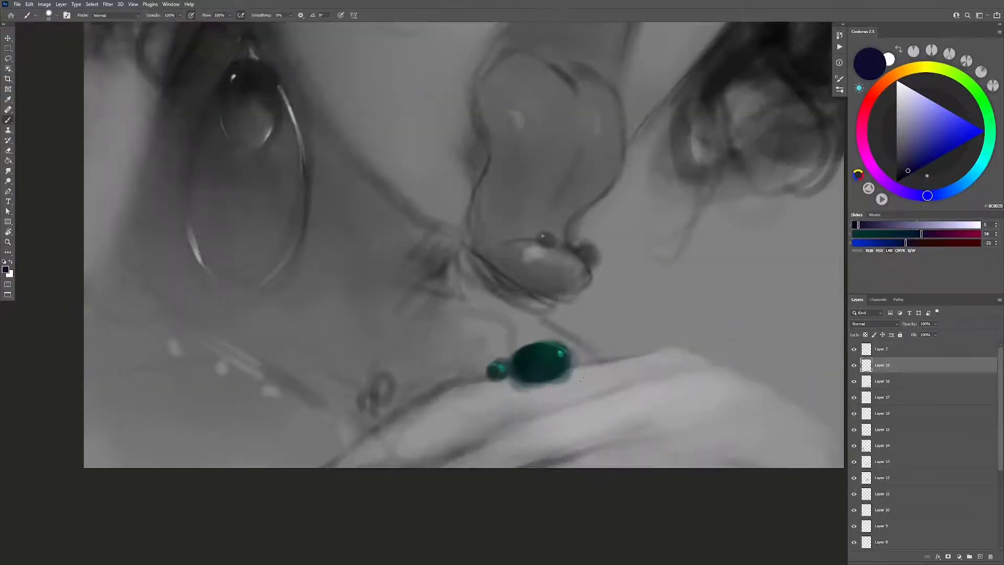
{"action": "left_click", "coordinate": [536, 376], "text": "alt"}
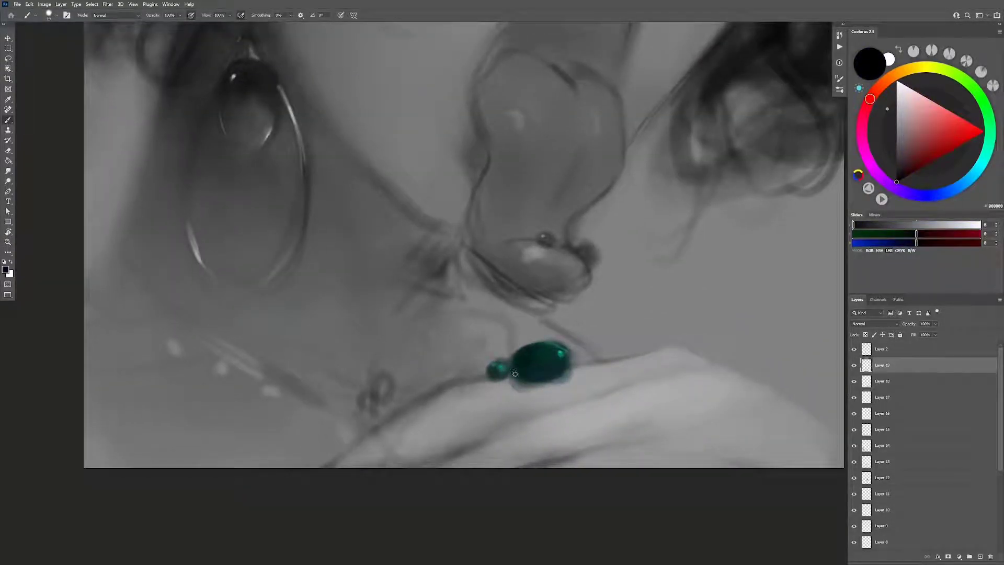
{"action": "key", "text": "ctrl+shift+alt+n"}
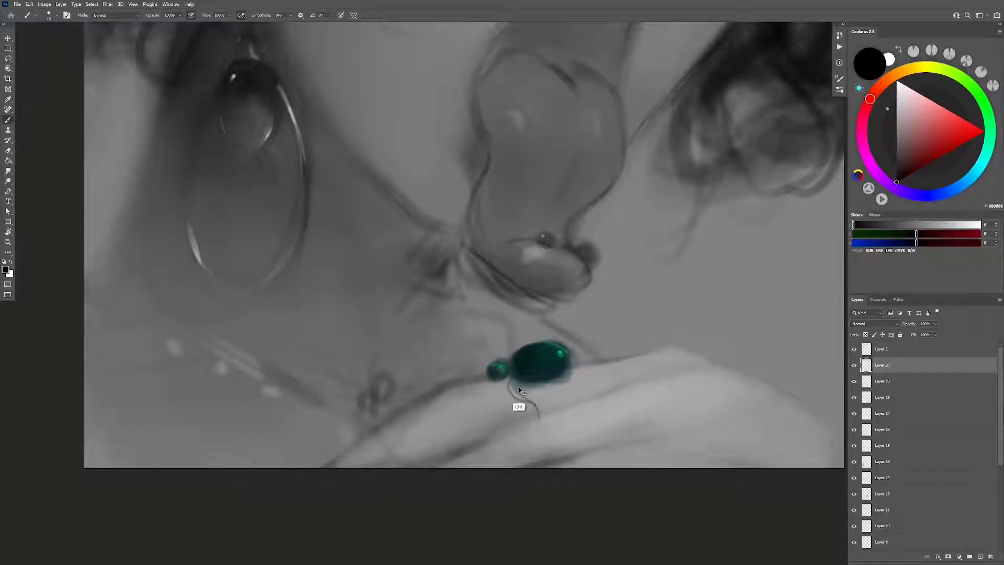
{"action": "key", "text": "ctrl+z"}
{"action": "left_click_drag", "start_coordinate": [516, 386], "coordinate": [549, 410]}
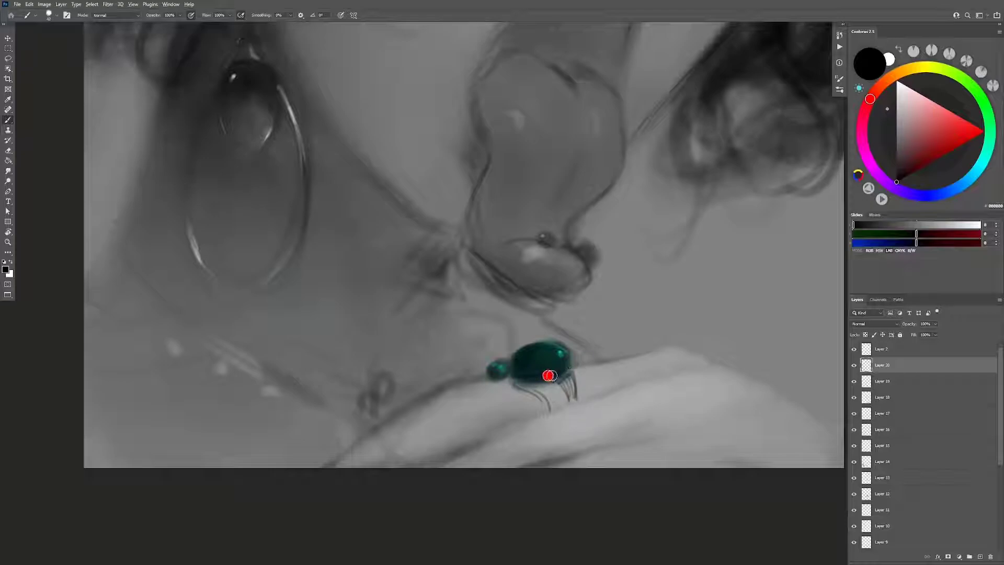
{"action": "left_click_drag", "start_coordinate": [562, 379], "coordinate": [524, 381]}
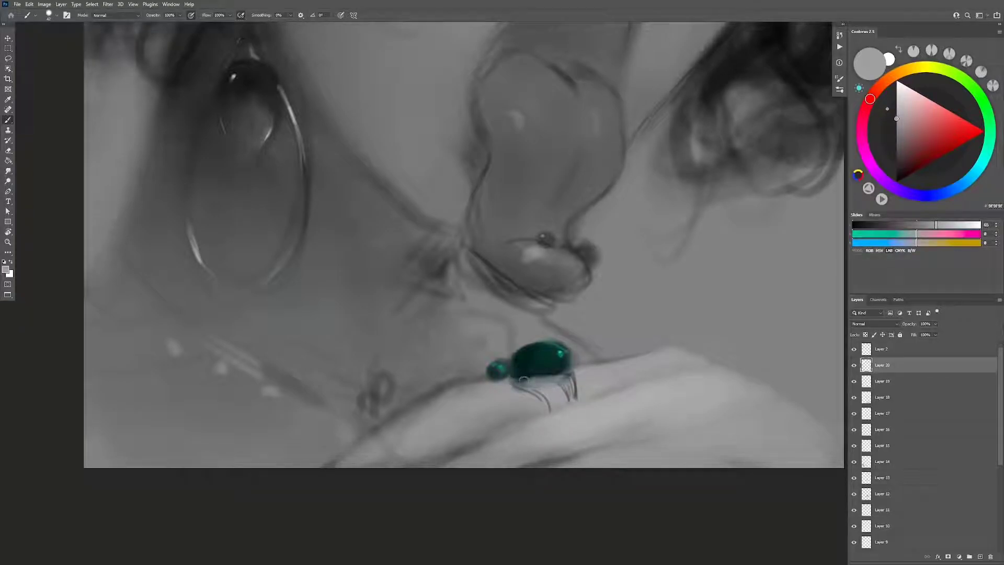
Step: With a smaller brush, sample the beetle's teal and paint darker teal and stripes across its shell
{"action": "left_click", "coordinate": [566, 391], "text": "alt"}
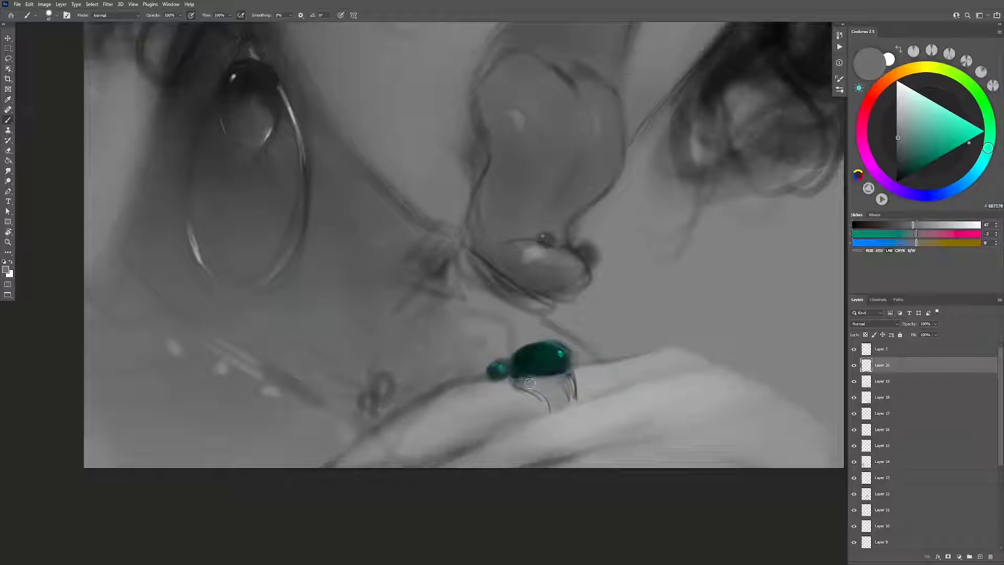
{"action": "right_click", "coordinate": [501, 385], "text": "alt"}
{"action": "key", "text": "d"}
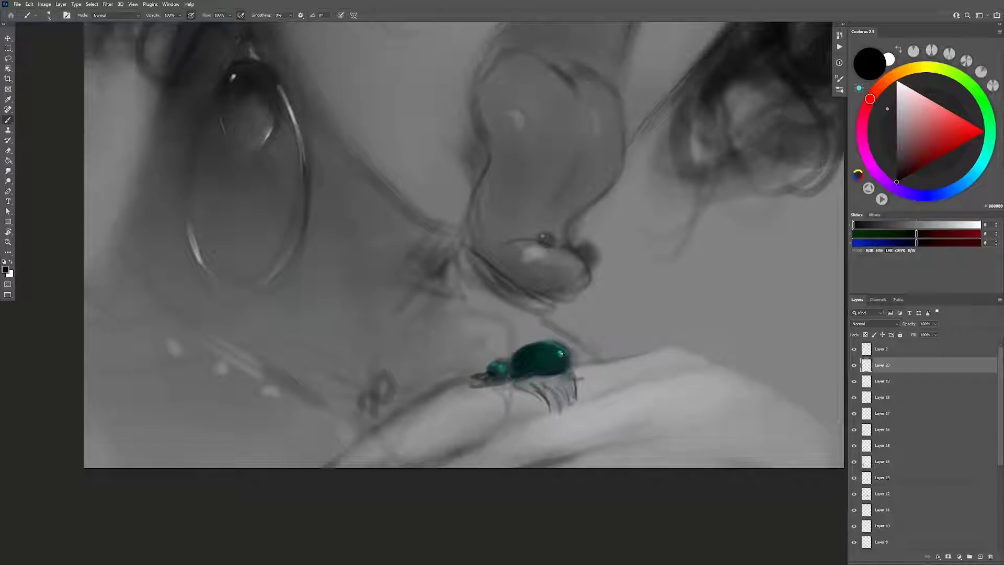
{"action": "left_click", "coordinate": [556, 365], "text": "alt"}
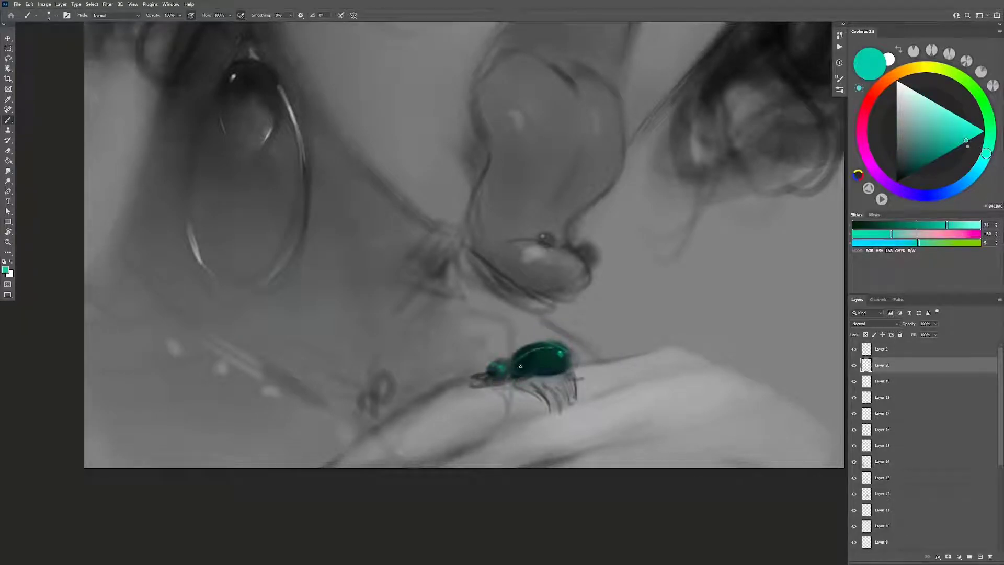
{"action": "left_click_drag", "start_coordinate": [521, 367], "coordinate": [545, 350]}
{"action": "mouse_move", "coordinate": [555, 356]}
{"action": "left_mouse_down"}
{"action": "mouse_move", "coordinate": [536, 366]}
{"action": "mouse_move", "coordinate": [565, 368]}
{"action": "left_mouse_up"}
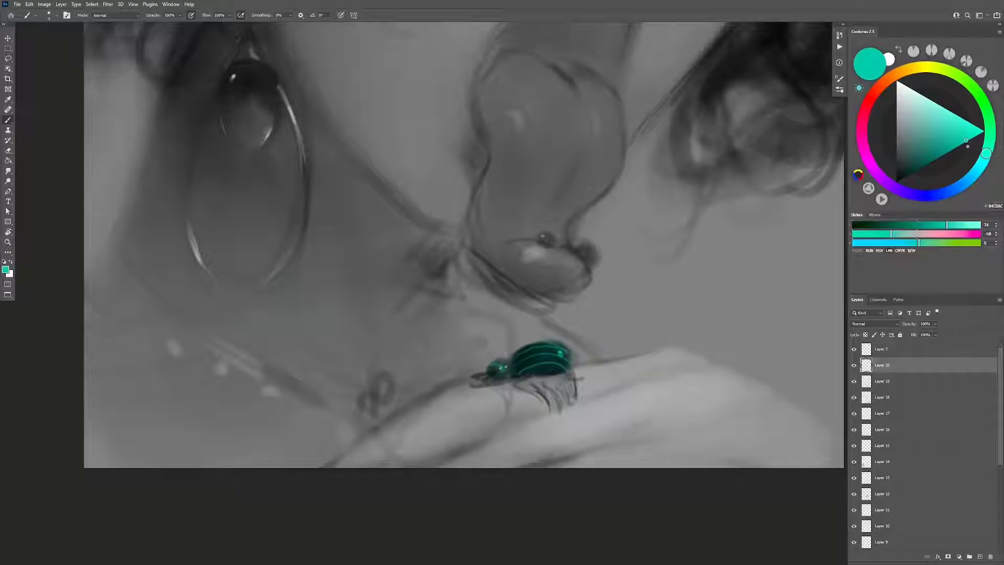
Step: Pick near-black and mid teals, then zoom out to check the painting and back in on the beetle
{"action": "left_click", "coordinate": [906, 177]}
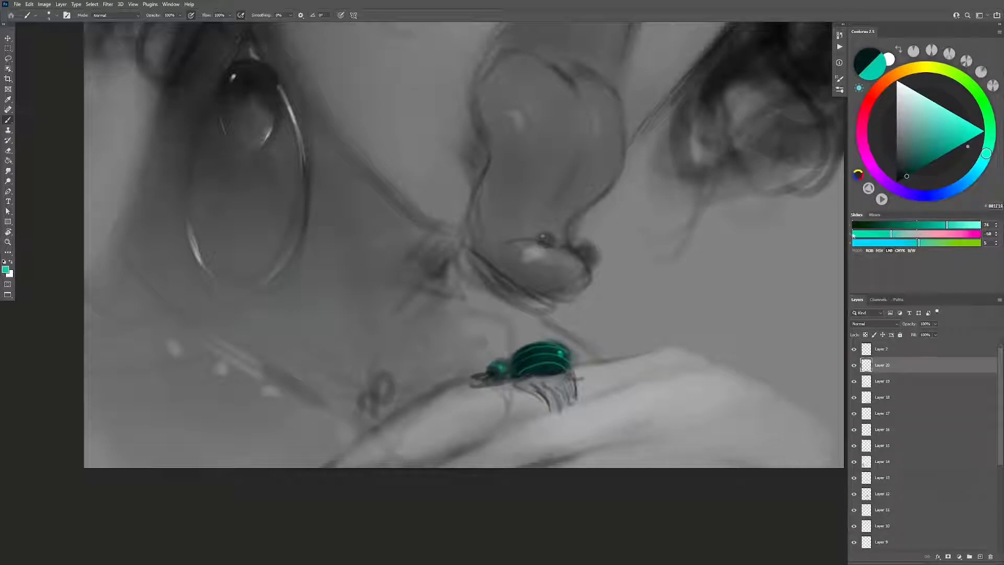
{"action": "left_click", "coordinate": [498, 370], "text": "alt"}
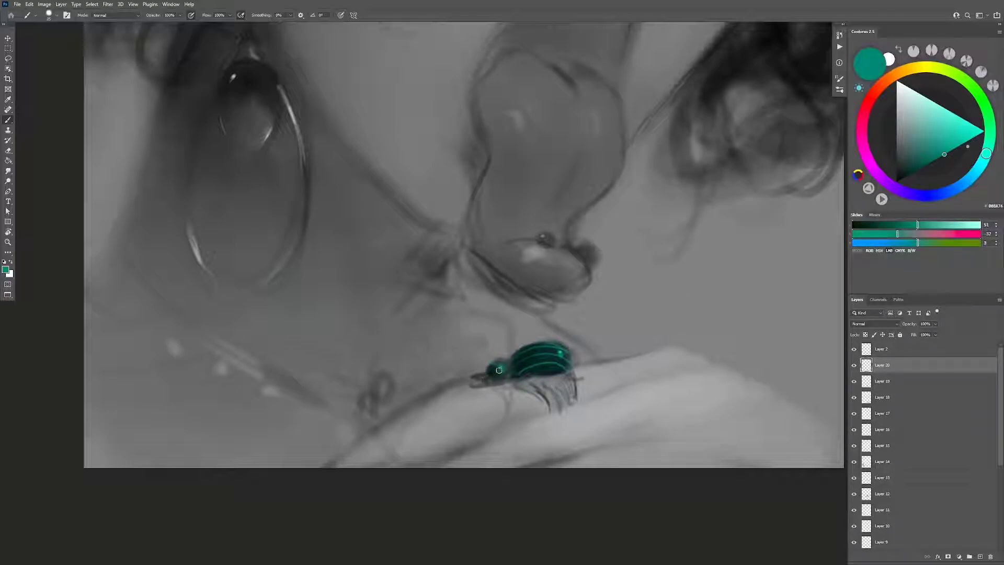
{"action": "key", "text": "z"}
{"action": "left_click_drag", "start_coordinate": [507, 377], "coordinate": [429, 379]}
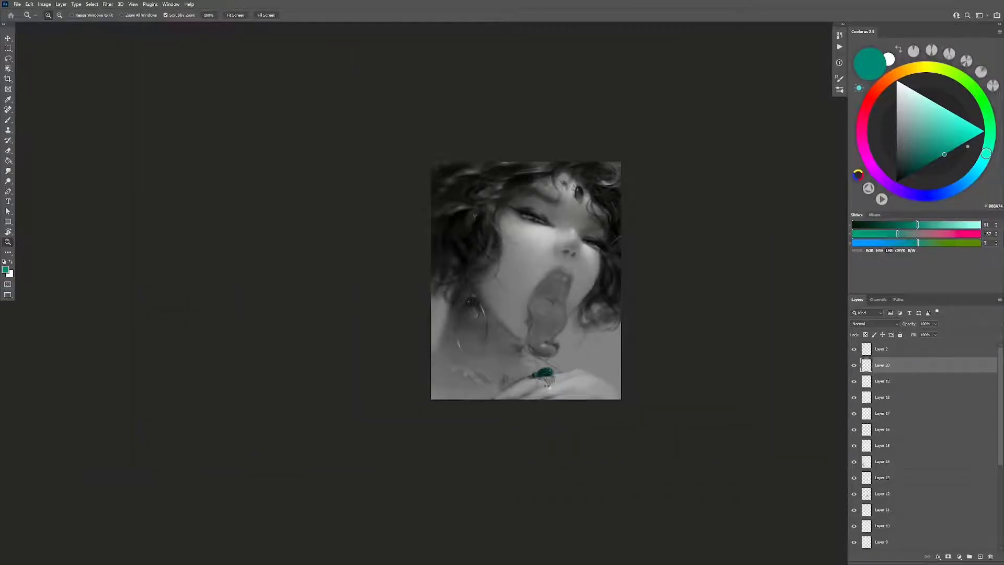
{"action": "left_click_drag", "start_coordinate": [555, 411], "coordinate": [580, 366]}
Step: Darken the beetle's right edge and the shell under its lowest stripe with near-black teal
{"action": "key", "text": "b"}
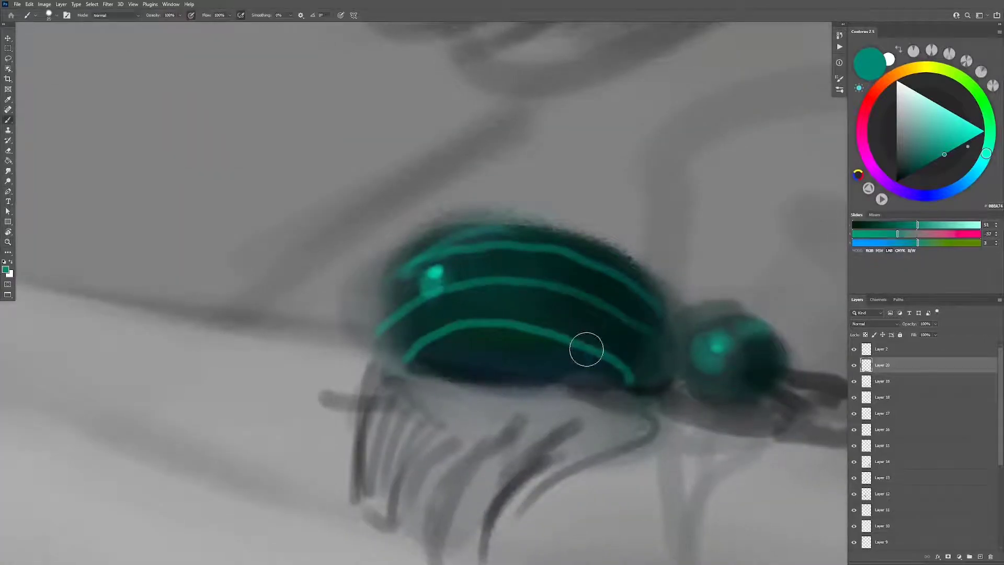
{"action": "left_click", "coordinate": [601, 334], "text": "alt"}
{"action": "left_click", "coordinate": [901, 180]}
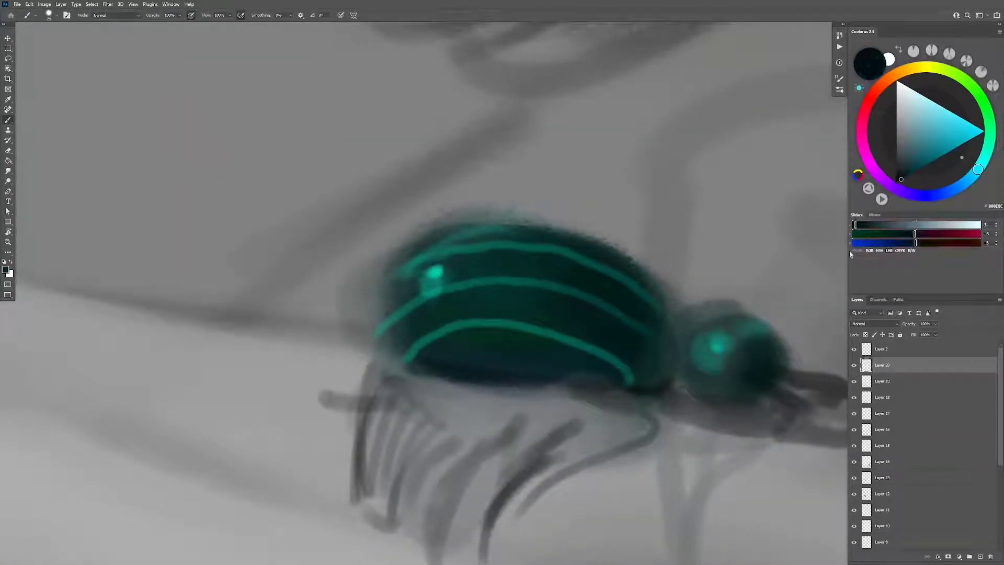
{"action": "mouse_move", "coordinate": [619, 343]}
{"action": "left_mouse_down"}
{"action": "mouse_move", "coordinate": [642, 366]}
{"action": "mouse_move", "coordinate": [610, 335]}
{"action": "mouse_move", "coordinate": [633, 316]}
{"action": "left_mouse_up"}
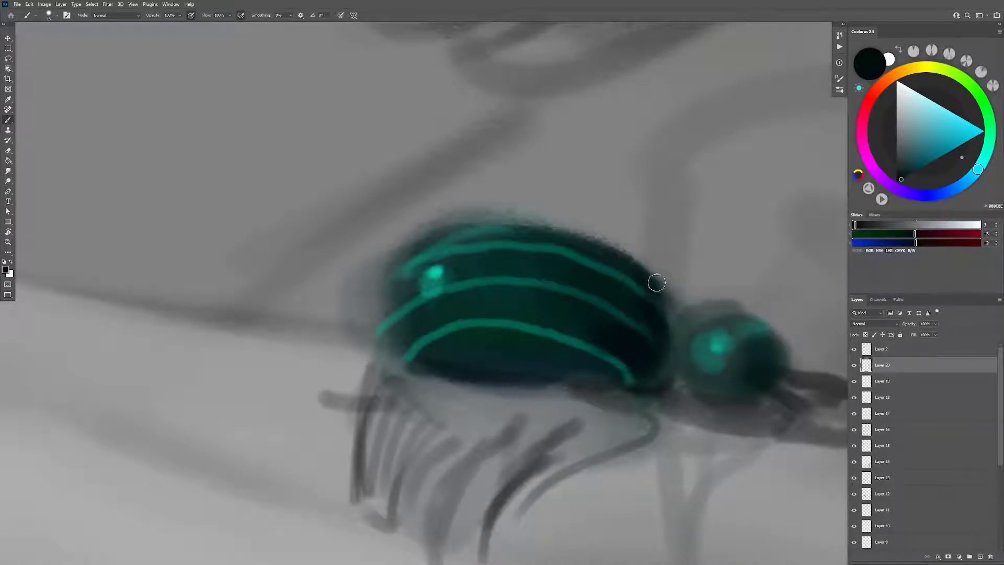
{"action": "mouse_move", "coordinate": [426, 364]}
{"action": "left_mouse_down"}
{"action": "mouse_move", "coordinate": [494, 341]}
{"action": "mouse_move", "coordinate": [524, 352]}
{"action": "mouse_move", "coordinate": [462, 352]}
{"action": "mouse_move", "coordinate": [539, 298]}
{"action": "mouse_move", "coordinate": [421, 334]}
{"action": "mouse_move", "coordinate": [442, 280]}
{"action": "left_mouse_up"}
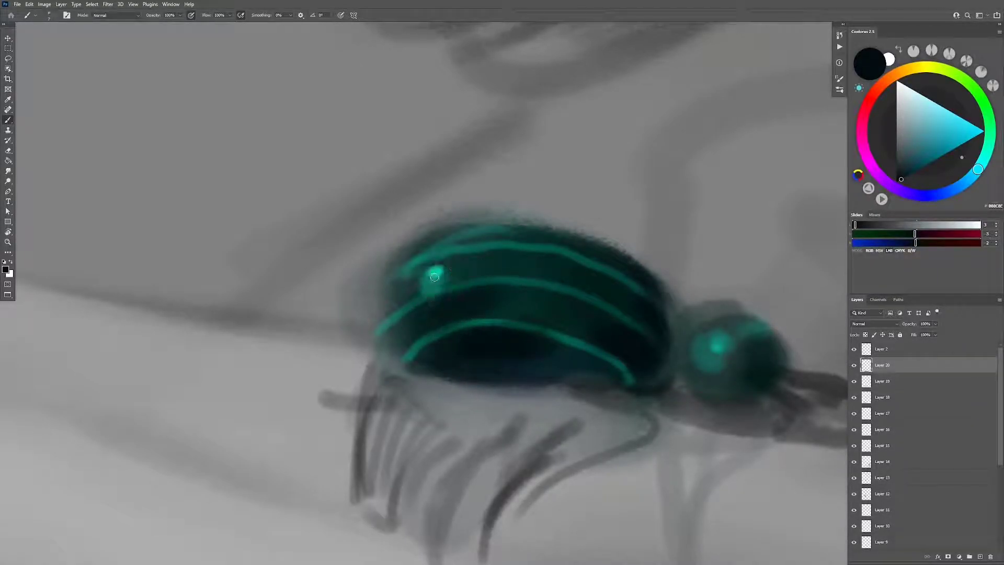
Step: Try bright teal, mint and yellow colours, then zoom out and back in on the beetle
{"action": "left_click", "coordinate": [439, 270], "text": "alt"}
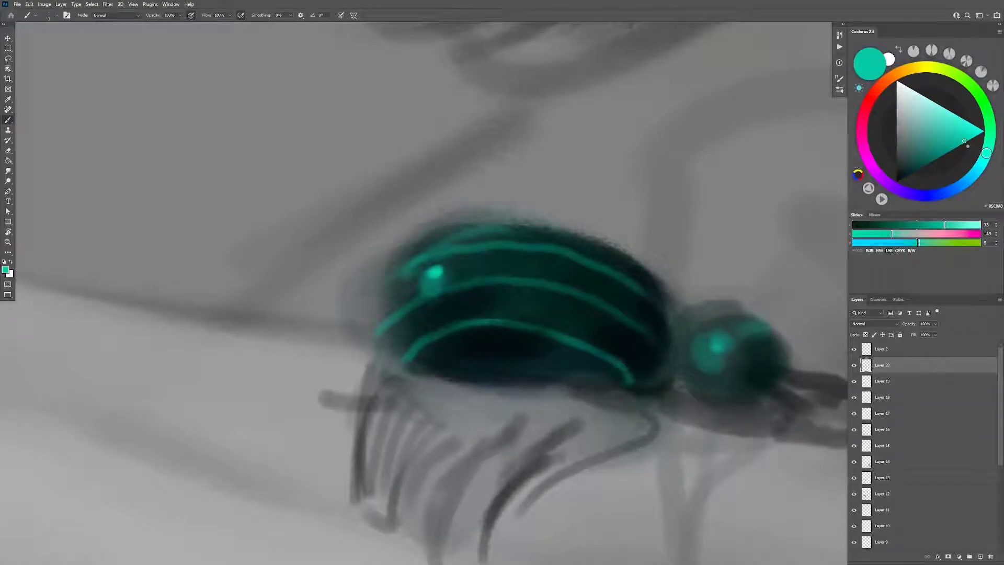
{"action": "left_click", "coordinate": [460, 245], "text": "alt"}
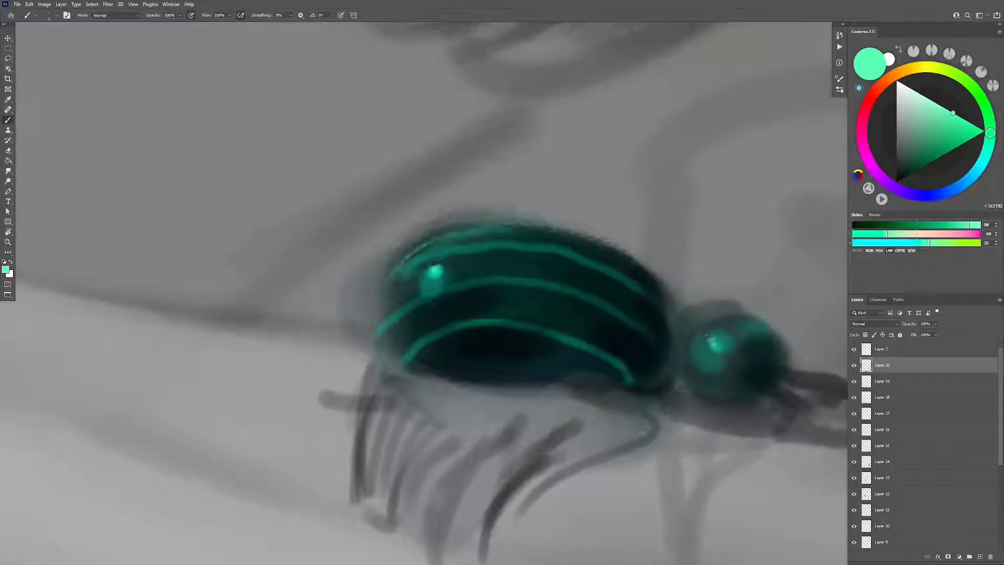
{"action": "left_click", "coordinate": [927, 67]}
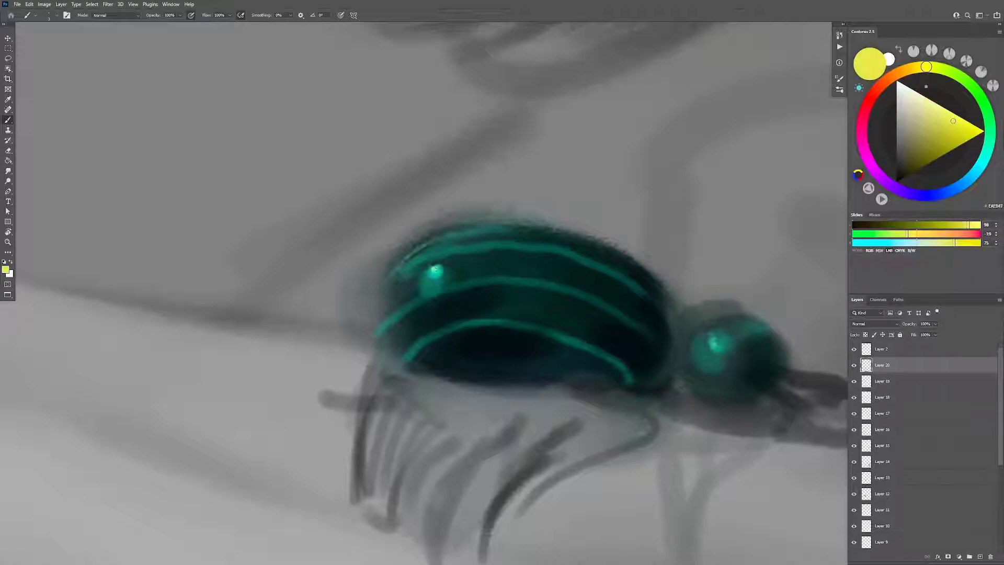
{"action": "key", "text": "z"}
{"action": "left_click", "coordinate": [456, 351], "text": "alt"}
{"action": "left_click", "coordinate": [524, 360], "text": "alt"}
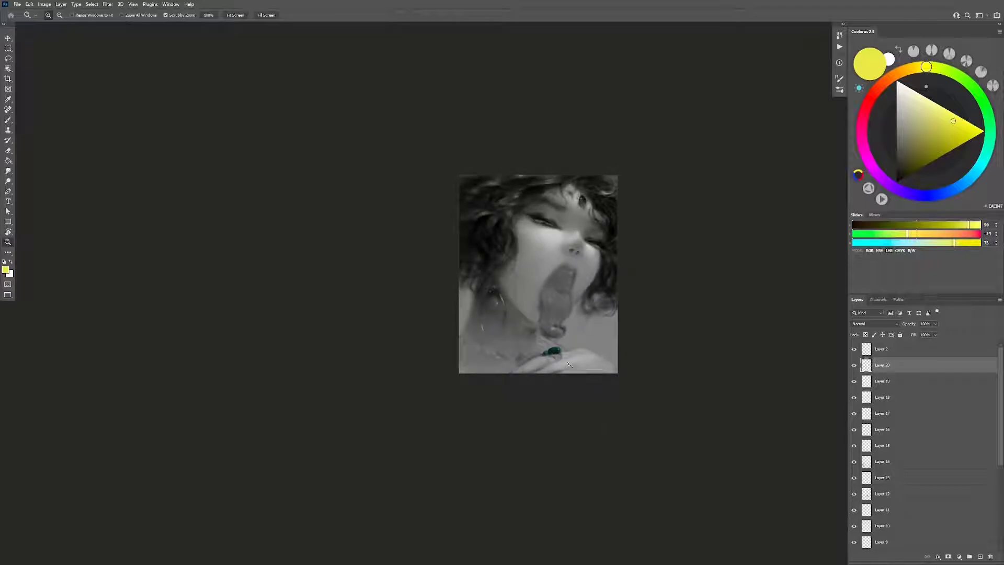
{"action": "left_click_drag", "start_coordinate": [569, 365], "coordinate": [606, 343]}
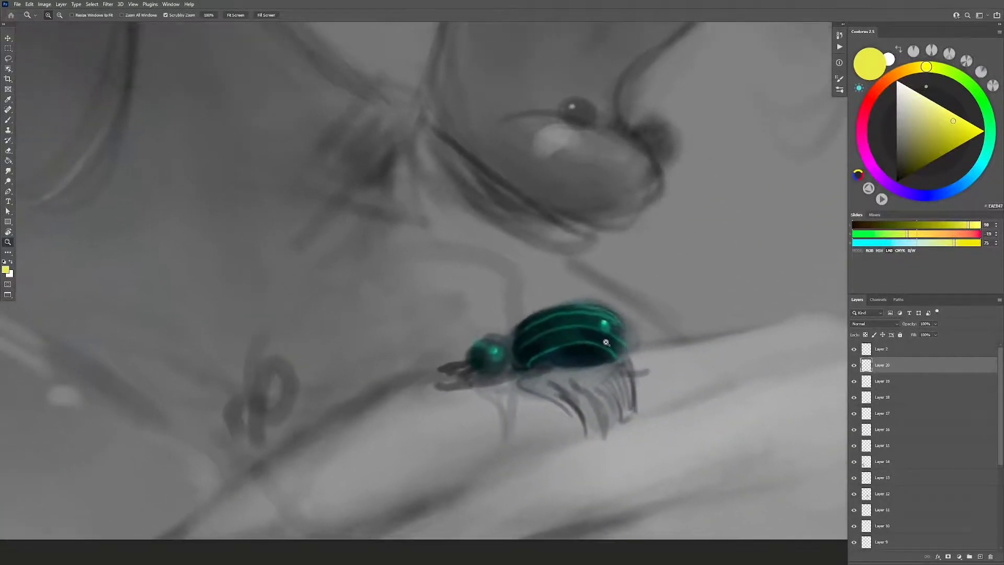
{"action": "left_click", "coordinate": [606, 343]}
Step: Paint soft teal highlights across the beetle's upper and middle shell, then zoom out
{"action": "key", "text": "b"}
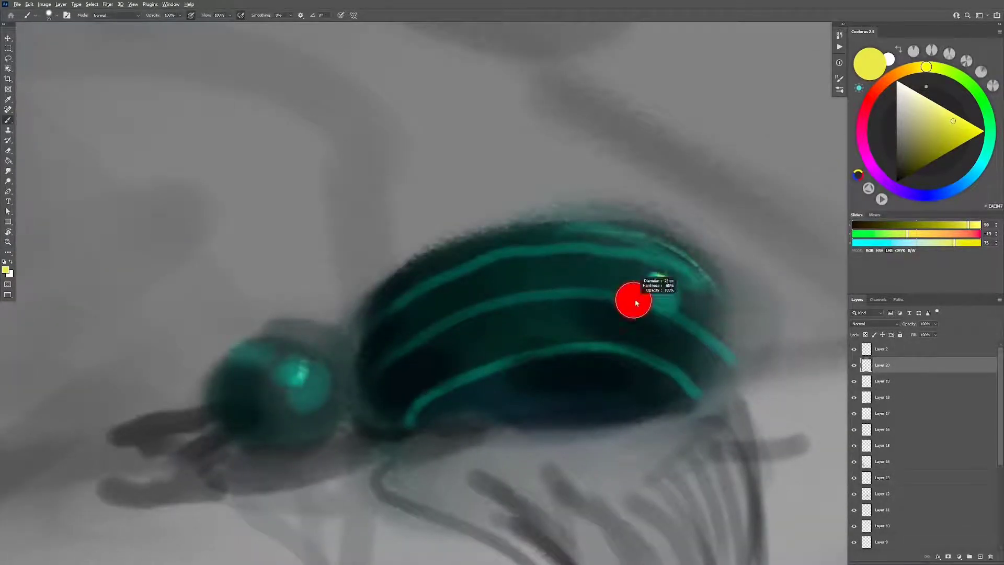
{"action": "left_click", "coordinate": [655, 280], "text": "alt"}
{"action": "left_click_drag", "start_coordinate": [632, 235], "coordinate": [504, 277]}
{"action": "left_click_drag", "start_coordinate": [680, 251], "coordinate": [484, 315]}
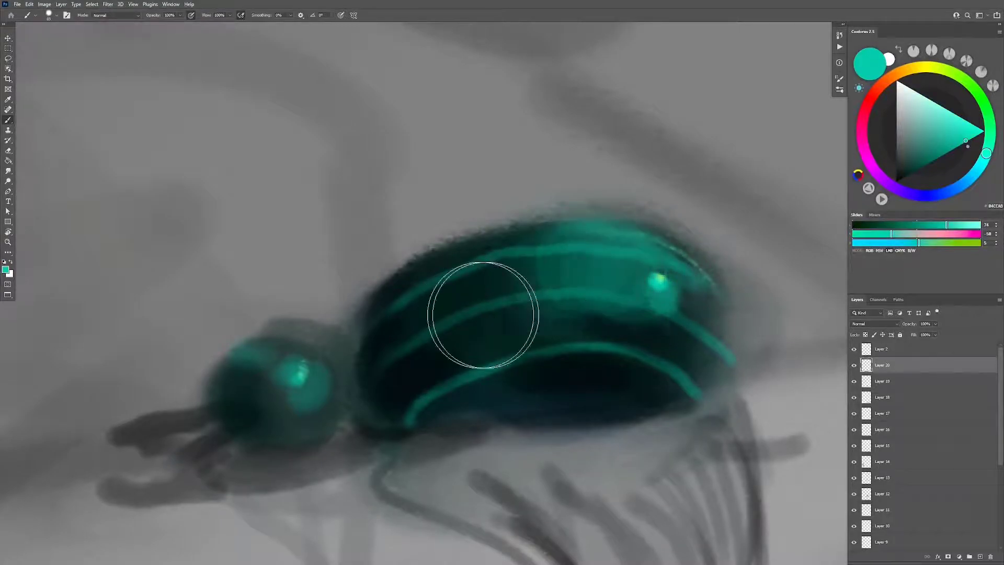
{"action": "mouse_move", "coordinate": [497, 276]}
{"action": "left_mouse_down"}
{"action": "mouse_move", "coordinate": [540, 273]}
{"action": "mouse_move", "coordinate": [481, 287]}
{"action": "left_mouse_up"}
{"action": "key", "text": "z"}
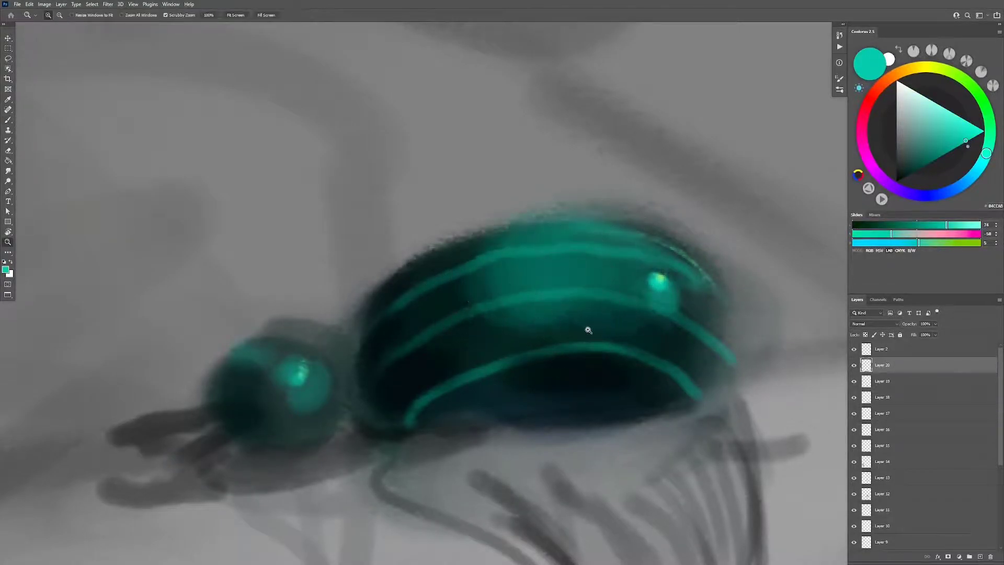
{"action": "mouse_move", "coordinate": [589, 330]}
{"action": "left_mouse_down"}
{"action": "mouse_move", "coordinate": [551, 353]}
{"action": "mouse_move", "coordinate": [556, 341]}
{"action": "mouse_move", "coordinate": [593, 329]}
{"action": "left_mouse_up"}
Step: Soften the shell's lower-left edge with grey and brush a light greyish-teal wash over it
{"action": "key", "text": "b"}
{"action": "left_click", "coordinate": [559, 330], "text": "alt"}
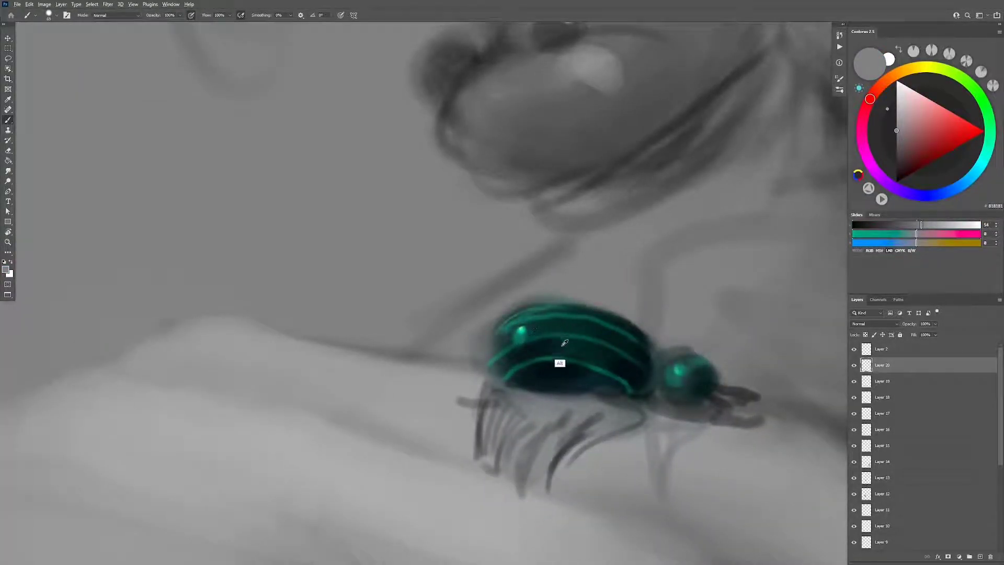
{"action": "left_click", "coordinate": [521, 351], "text": "alt"}
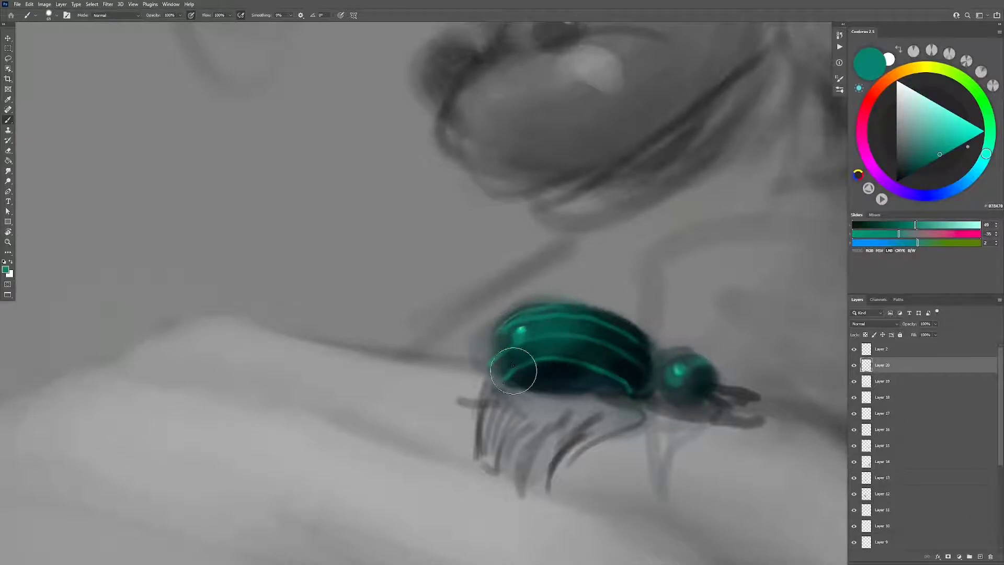
{"action": "left_click", "coordinate": [531, 332], "text": "alt"}
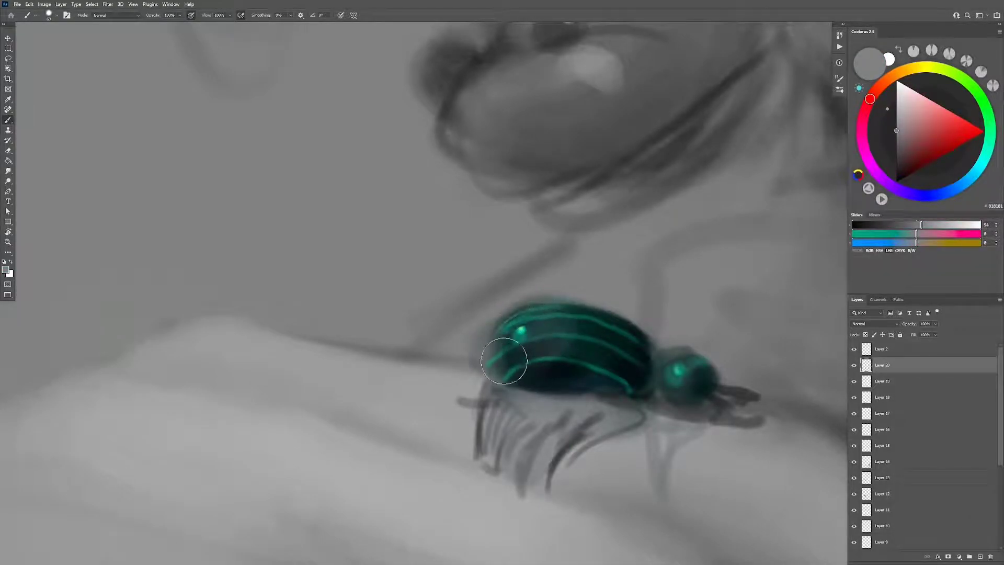
{"action": "mouse_move", "coordinate": [504, 361]}
{"action": "left_mouse_down"}
{"action": "mouse_move", "coordinate": [539, 336]}
{"action": "mouse_move", "coordinate": [517, 348]}
{"action": "left_mouse_up"}
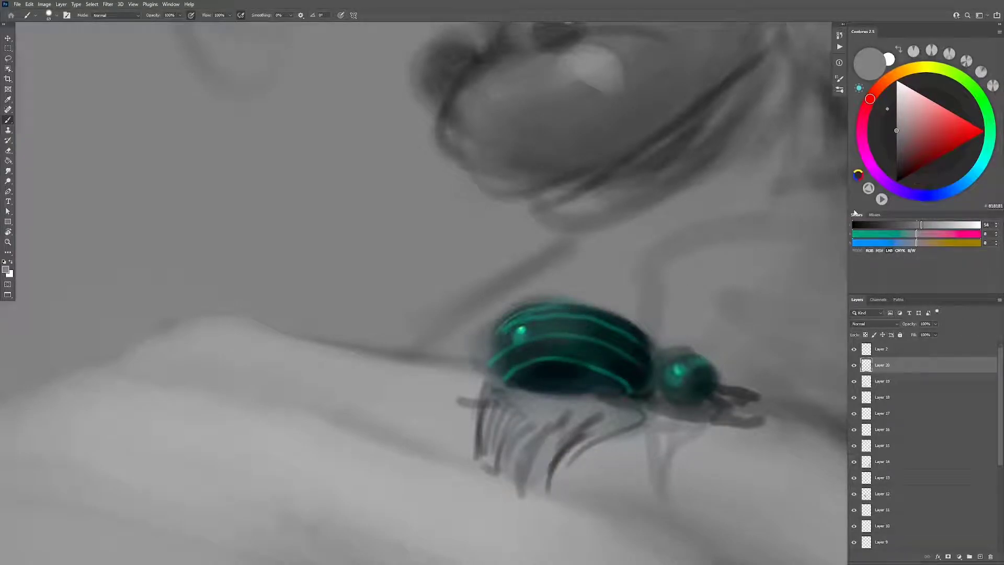
{"action": "left_click", "coordinate": [987, 150]}
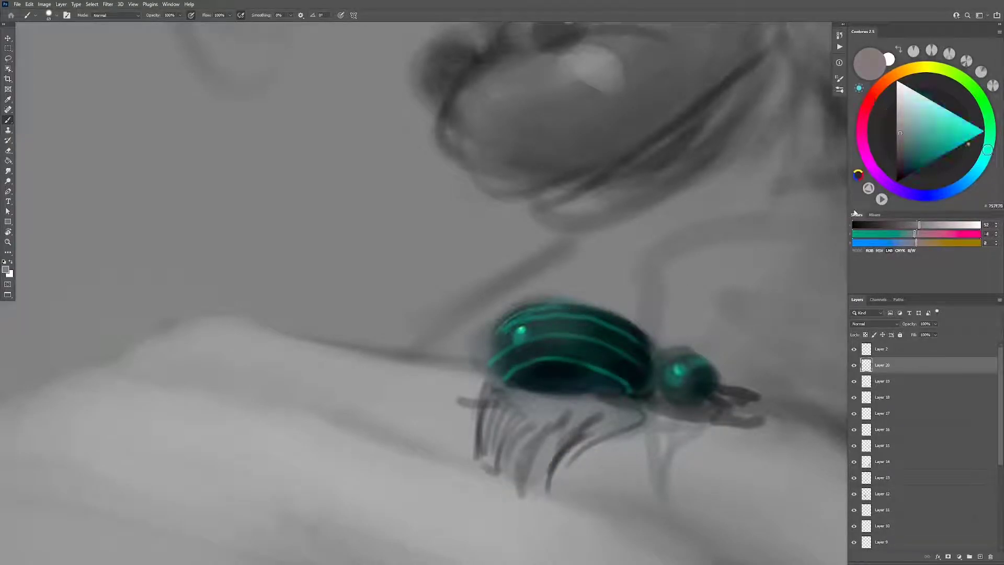
{"action": "left_click_drag", "start_coordinate": [549, 332], "coordinate": [597, 415]}
Step: Zoom in on the beetle and paint a soft stroke of sampled bright teal on its shell
{"action": "key", "text": "z"}
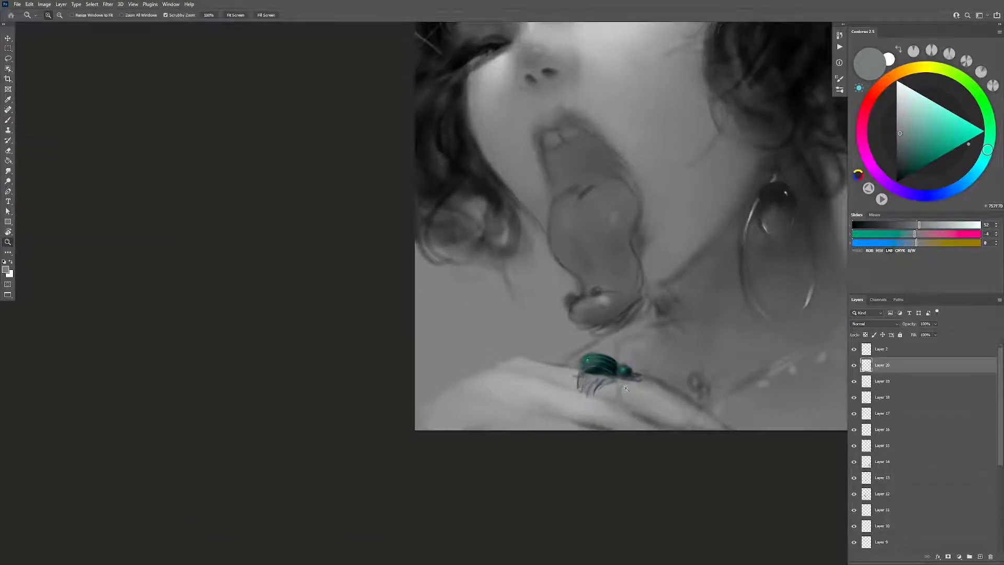
{"action": "left_click_drag", "start_coordinate": [602, 372], "coordinate": [643, 371]}
{"action": "key", "text": "b"}
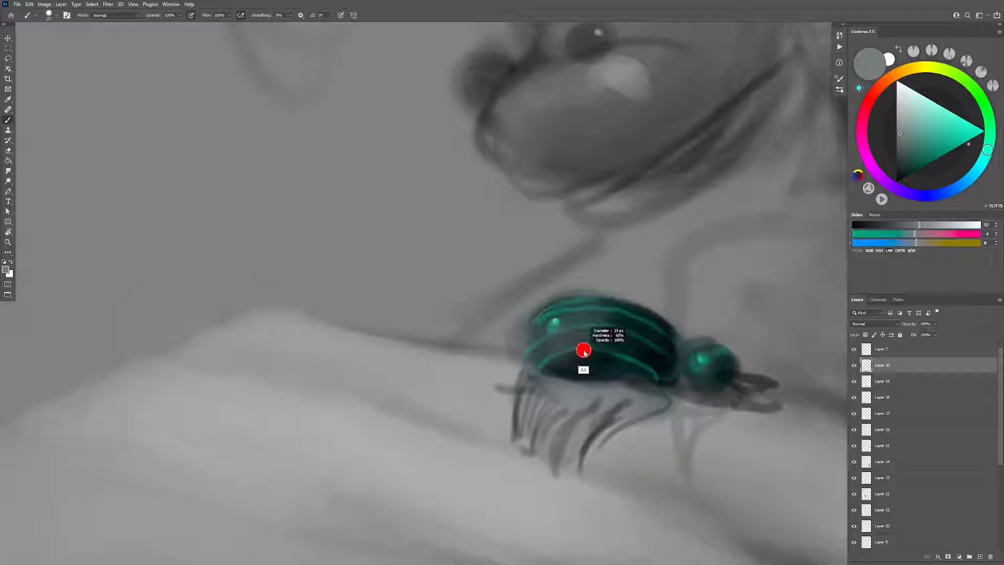
{"action": "left_click", "coordinate": [618, 339], "text": "alt"}
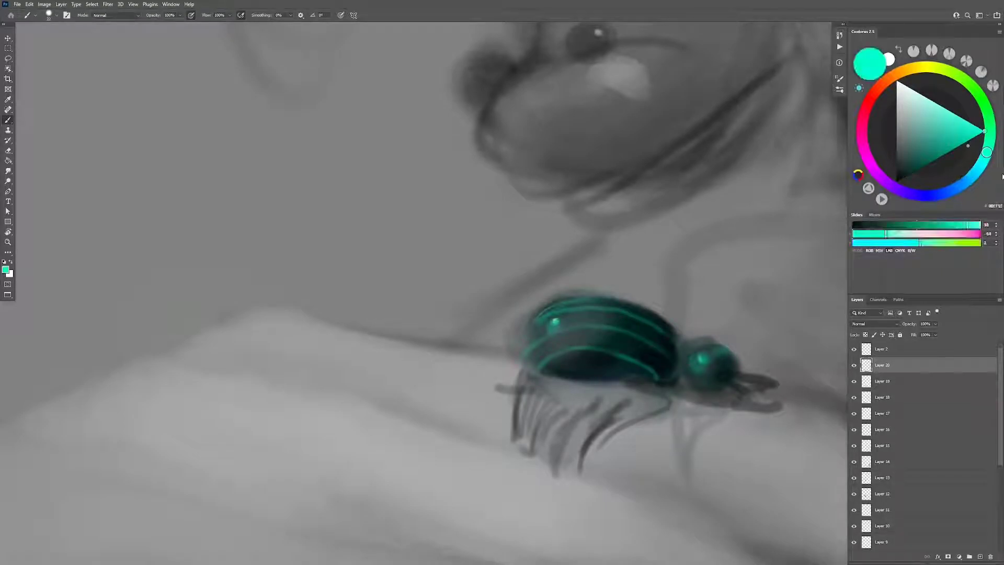
{"action": "mouse_move", "coordinate": [565, 342]}
{"action": "left_mouse_down"}
{"action": "mouse_move", "coordinate": [587, 330]}
{"action": "mouse_move", "coordinate": [610, 352]}
{"action": "mouse_move", "coordinate": [601, 307]}
{"action": "mouse_move", "coordinate": [560, 359]}
{"action": "mouse_move", "coordinate": [562, 332]}
{"action": "left_mouse_up"}
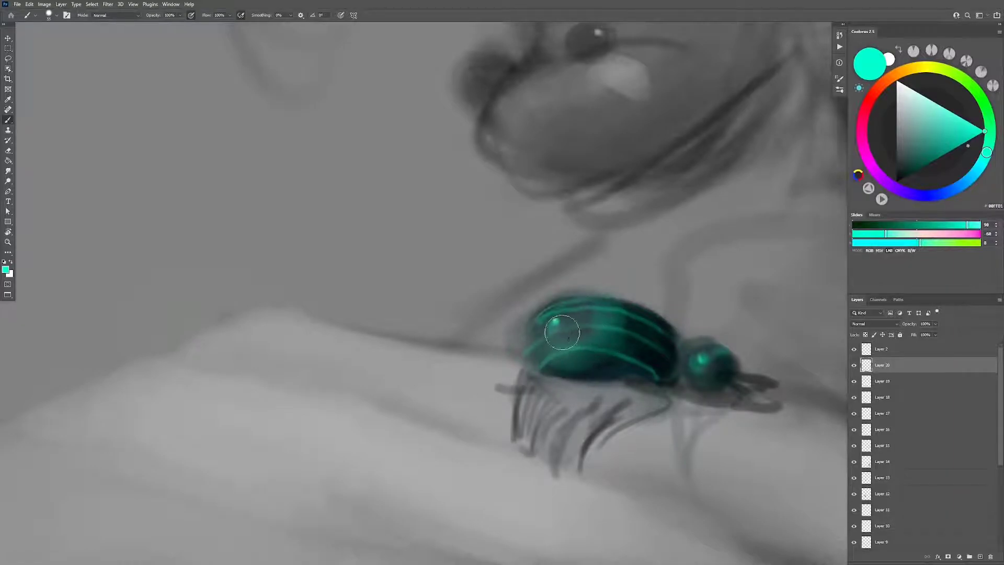
Step: Paint a bright green glint on the shell's front with a slightly larger brush
{"action": "left_click", "coordinate": [602, 364], "text": "alt"}
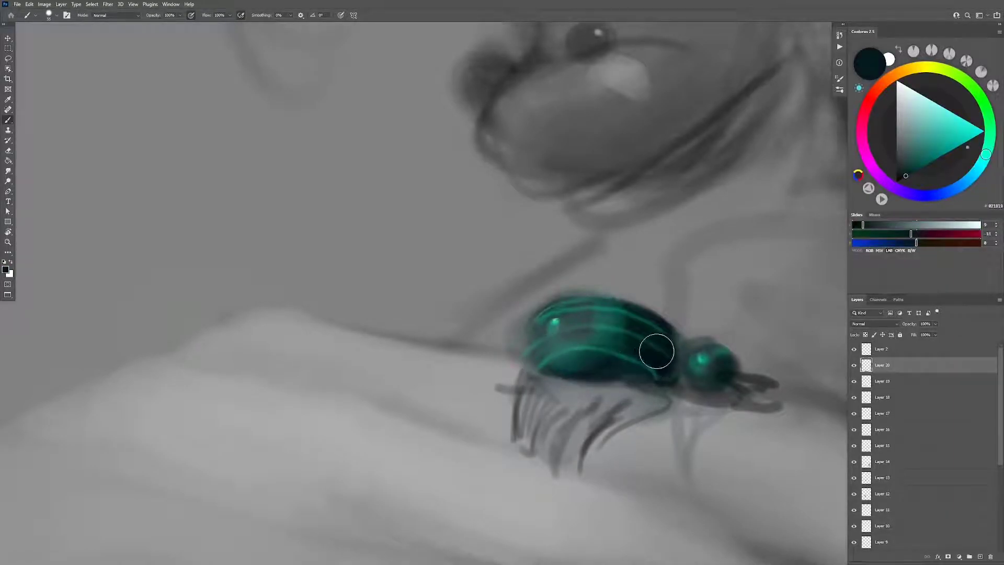
{"action": "left_click", "coordinate": [559, 321], "text": "alt"}
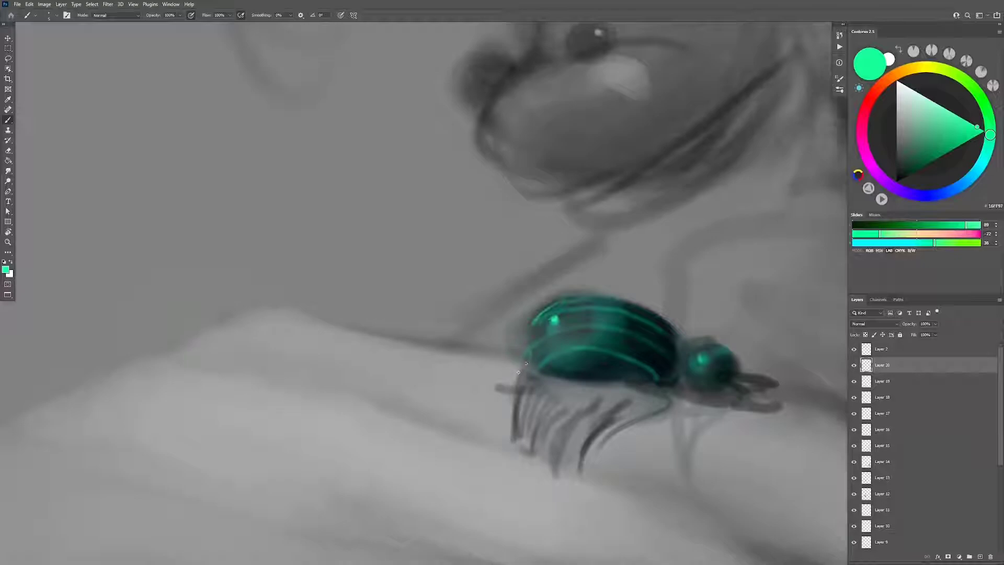
{"action": "key", "text": "bracketright"}
{"action": "key", "text": "bracketright"}
{"action": "key", "text": "bracketright"}
{"action": "mouse_move", "coordinate": [558, 324]}
{"action": "left_mouse_down"}
{"action": "mouse_move", "coordinate": [576, 319]}
{"action": "mouse_move", "coordinate": [544, 340]}
{"action": "mouse_move", "coordinate": [587, 314]}
{"action": "mouse_move", "coordinate": [551, 337]}
{"action": "left_mouse_up"}
{"action": "key", "text": "bracketright"}
{"action": "key", "text": "bracketright"}
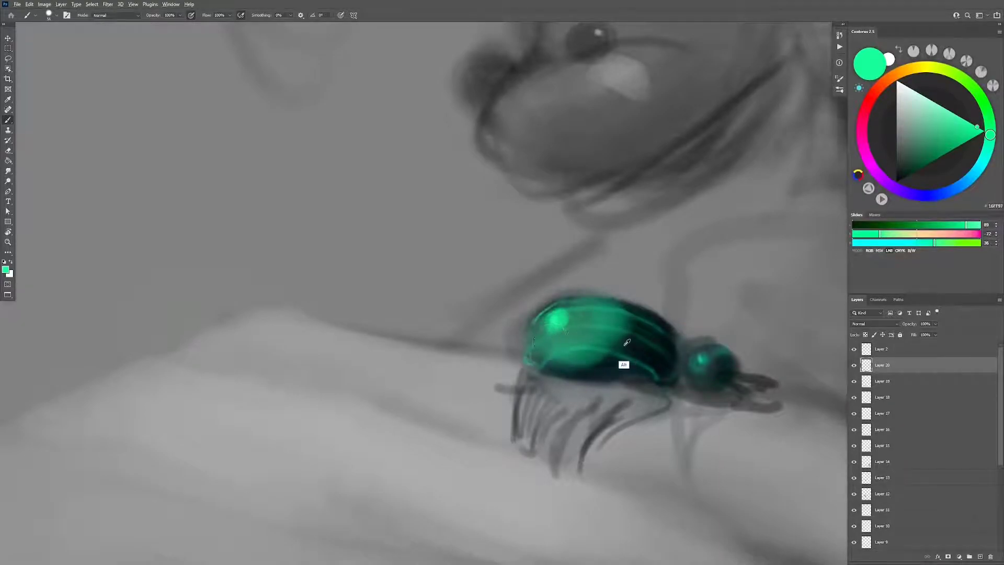
Step: Deepen the shell with darker teal-green strokes and tint it toward blue-teal
{"action": "left_click", "coordinate": [621, 363], "text": "alt"}
{"action": "mouse_move", "coordinate": [621, 363]}
{"action": "left_mouse_down"}
{"action": "mouse_move", "coordinate": [593, 347]}
{"action": "mouse_move", "coordinate": [590, 318]}
{"action": "mouse_move", "coordinate": [601, 340]}
{"action": "mouse_move", "coordinate": [579, 363]}
{"action": "left_mouse_up"}
{"action": "left_click", "coordinate": [598, 340], "text": "alt"}
{"action": "left_click", "coordinate": [578, 363], "text": "alt"}
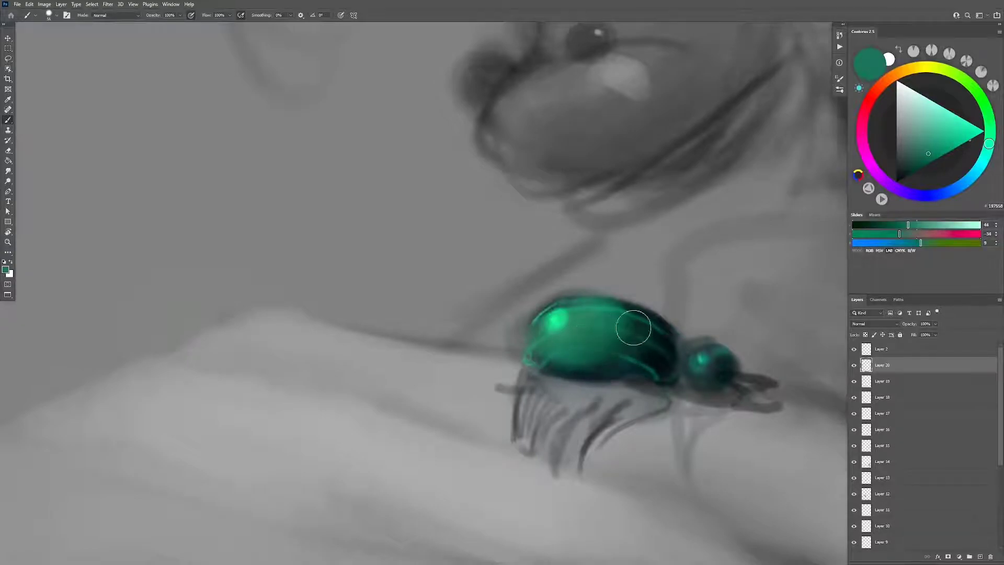
{"action": "left_click", "coordinate": [949, 191]}
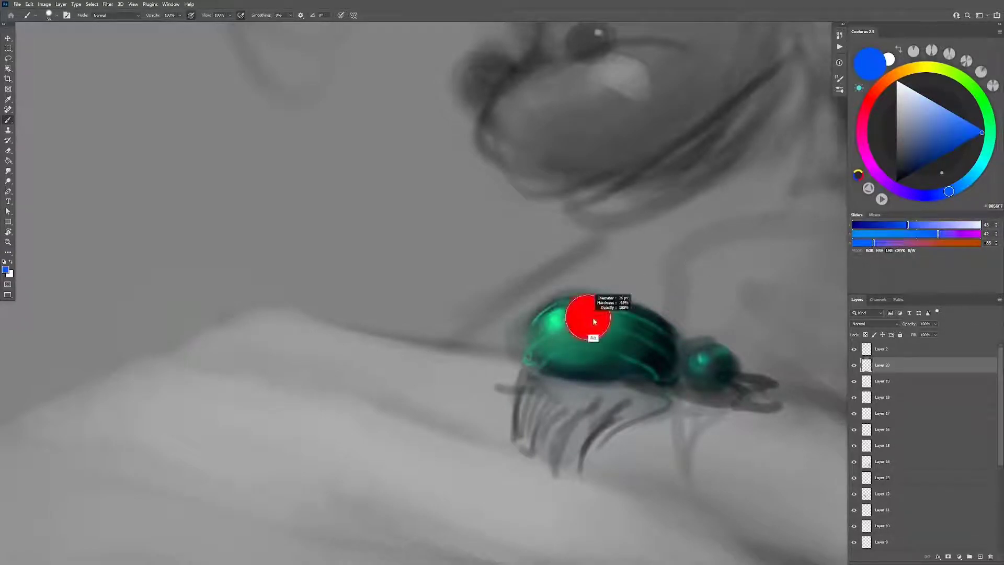
{"action": "mouse_move", "coordinate": [588, 313]}
{"action": "left_mouse_down"}
{"action": "mouse_move", "coordinate": [572, 337]}
{"action": "mouse_move", "coordinate": [628, 343]}
{"action": "mouse_move", "coordinate": [641, 333]}
{"action": "mouse_move", "coordinate": [653, 405]}
{"action": "left_mouse_up"}
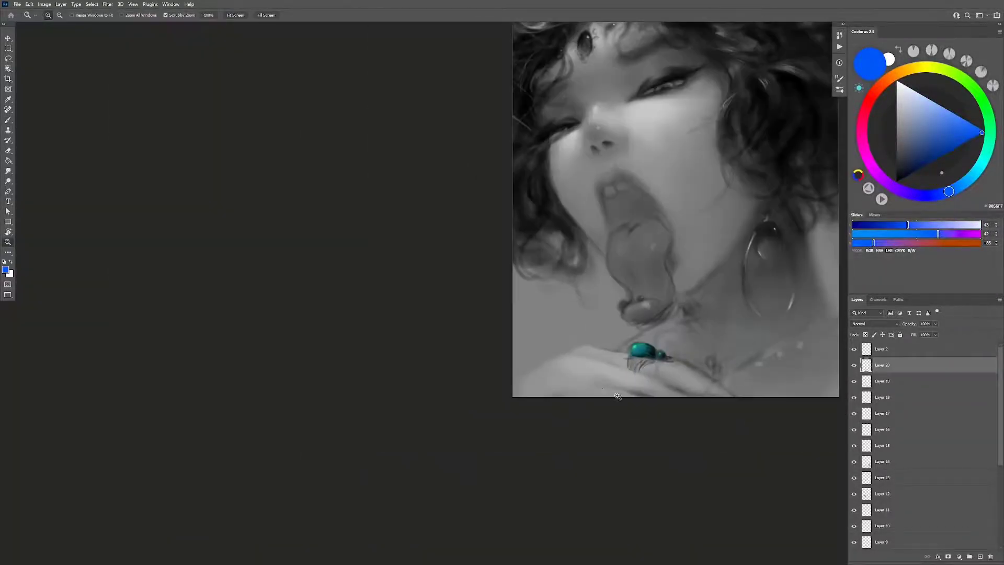
Step: Flip the canvas horizontally, view the whole painting, and add a new empty layer
{"action": "key", "text": "h"}
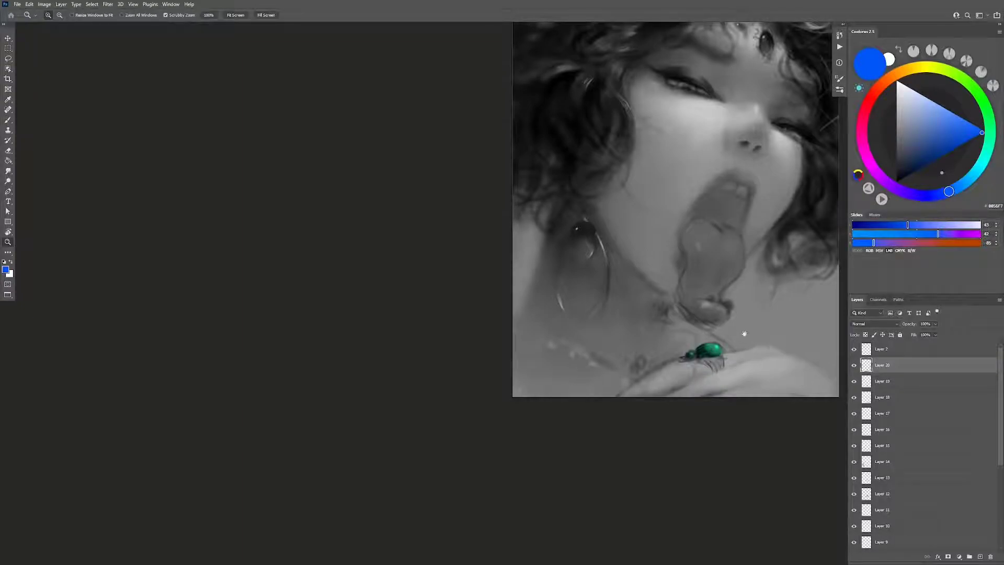
{"action": "left_click_drag", "start_coordinate": [745, 333], "coordinate": [681, 372]}
{"action": "key", "text": "ctrl+shift+alt+n"}
{"action": "key", "text": "b"}
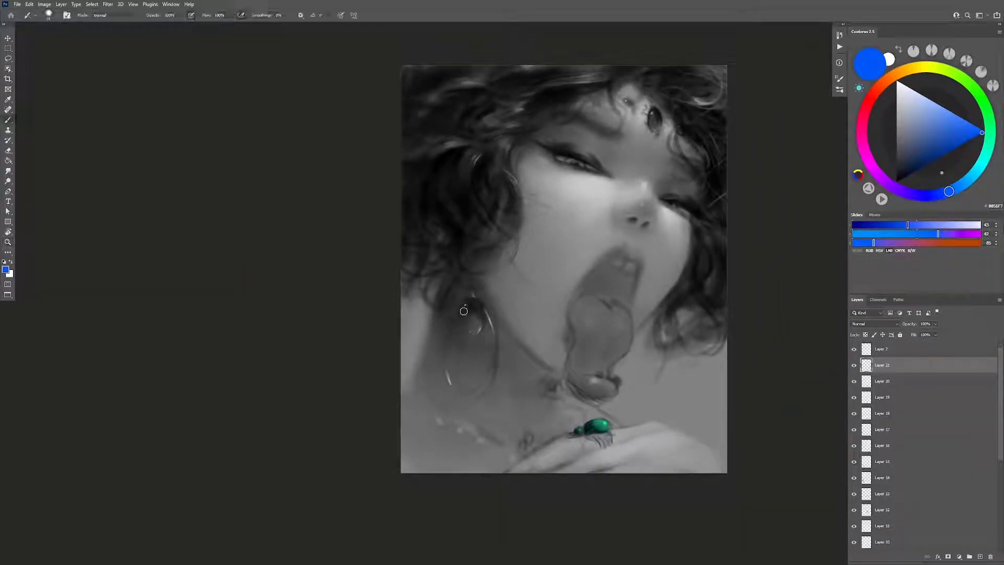
Step: Add two light highlights to the hoop earring, darken jaw-side hair, then add a layer with a 69 px brush
{"action": "left_click_drag", "start_coordinate": [461, 330], "coordinate": [460, 272]}
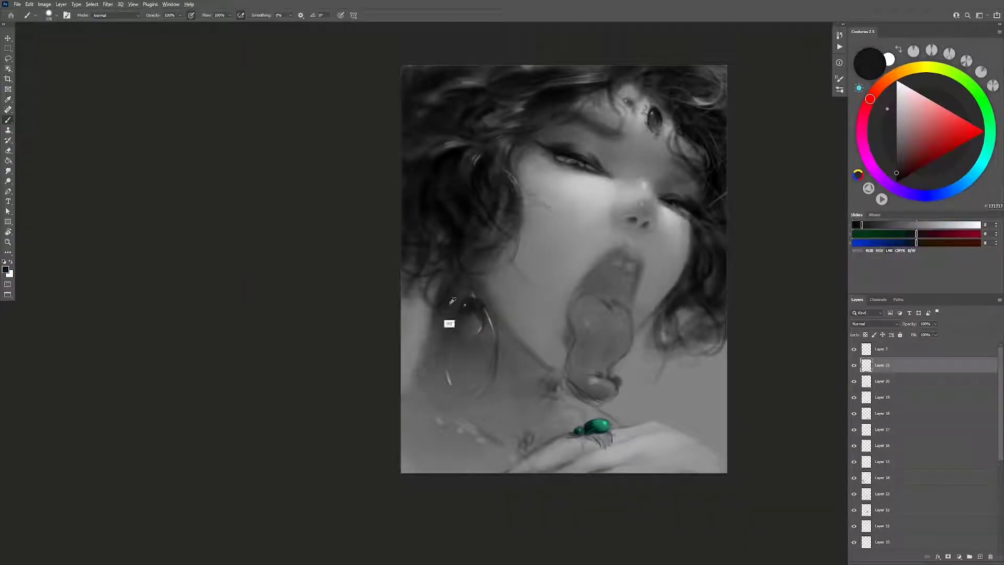
{"action": "left_click_drag", "start_coordinate": [446, 369], "coordinate": [451, 385]}
{"action": "left_click_drag", "start_coordinate": [476, 325], "coordinate": [479, 335]}
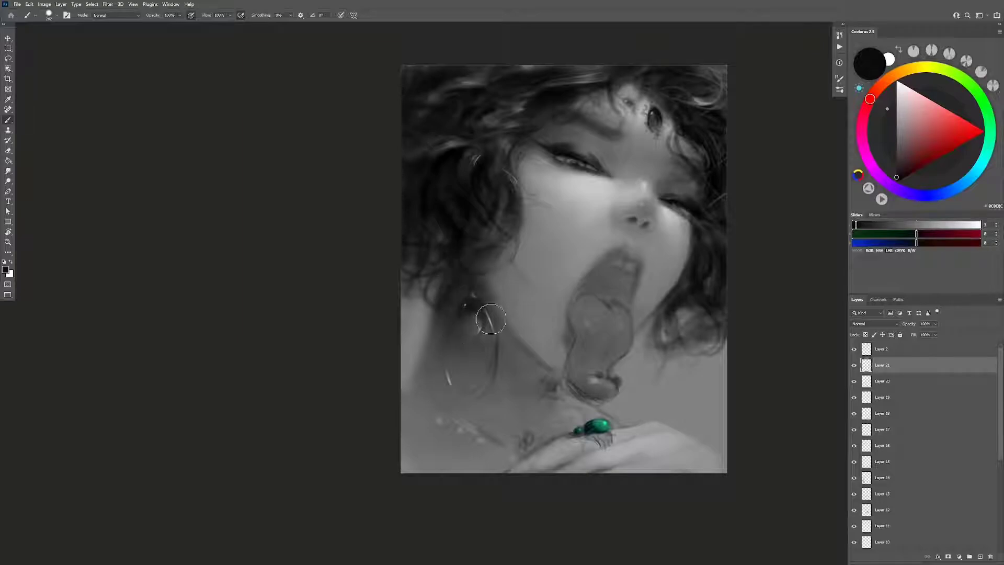
{"action": "left_click_drag", "start_coordinate": [478, 256], "coordinate": [487, 322]}
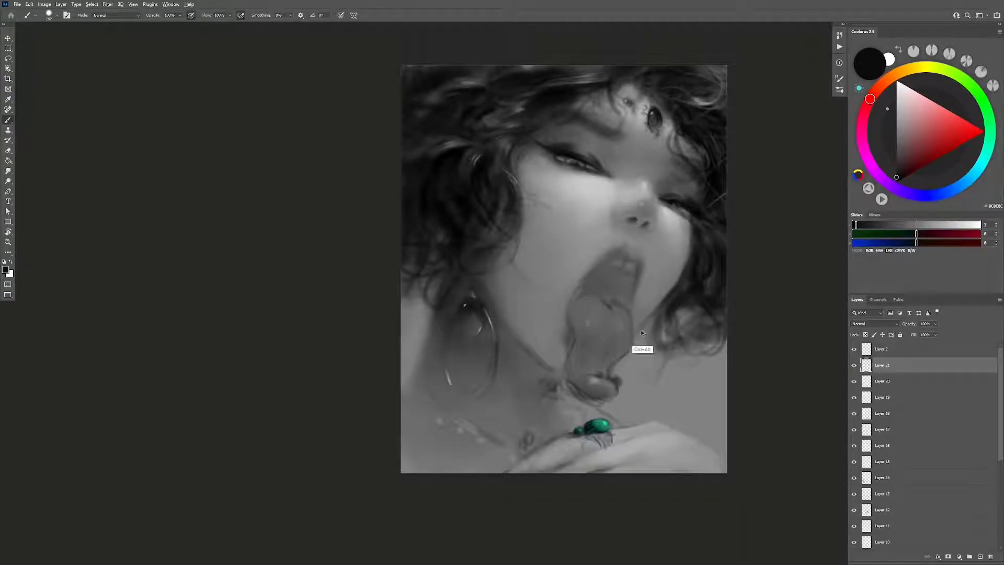
{"action": "key", "text": "ctrl+shift+alt+n"}
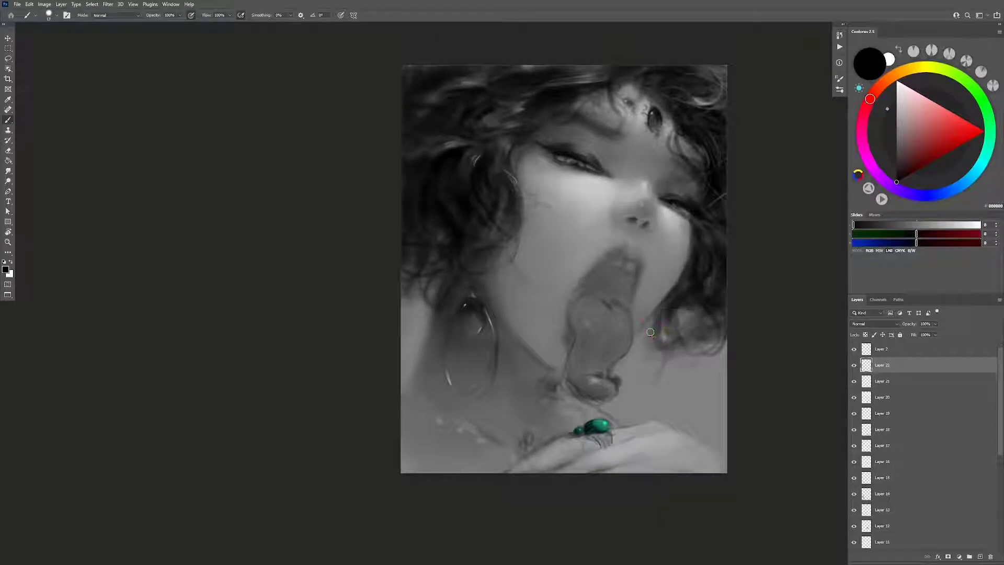
{"action": "left_click_drag", "start_coordinate": [647, 334], "coordinate": [653, 328]}
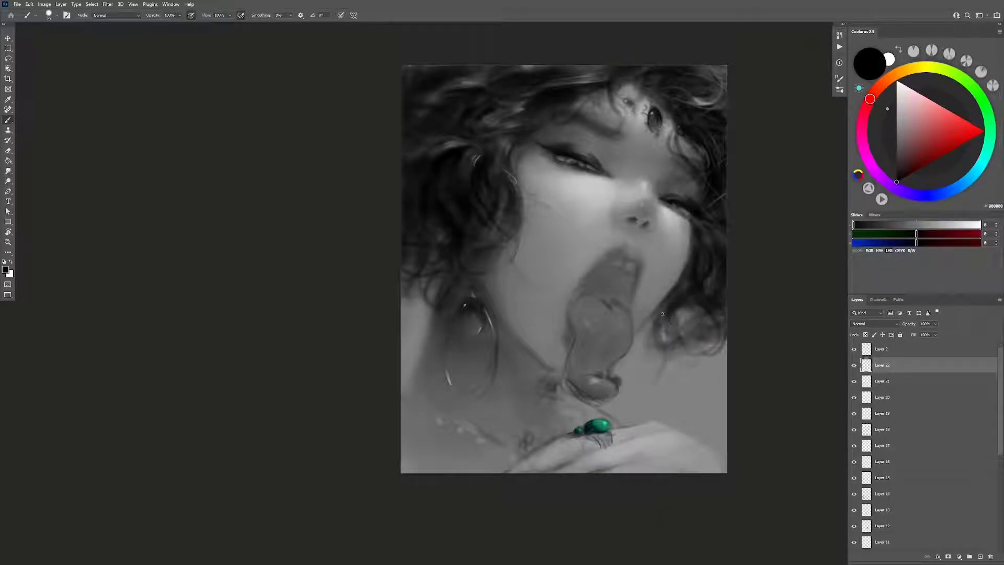
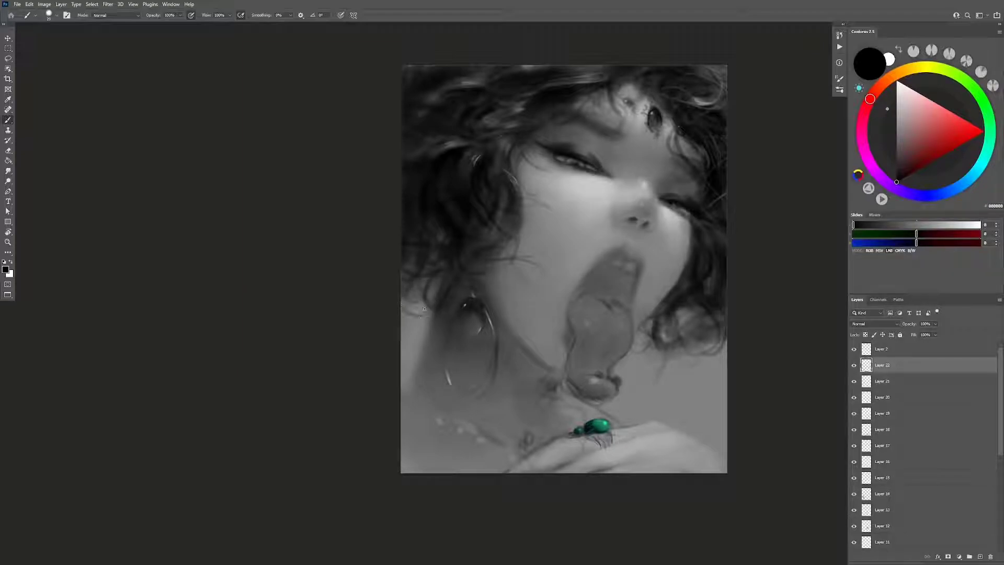
Step: Mirror the canvas and darken the upper part of the tongue with a large brush
{"action": "key", "text": "h"}
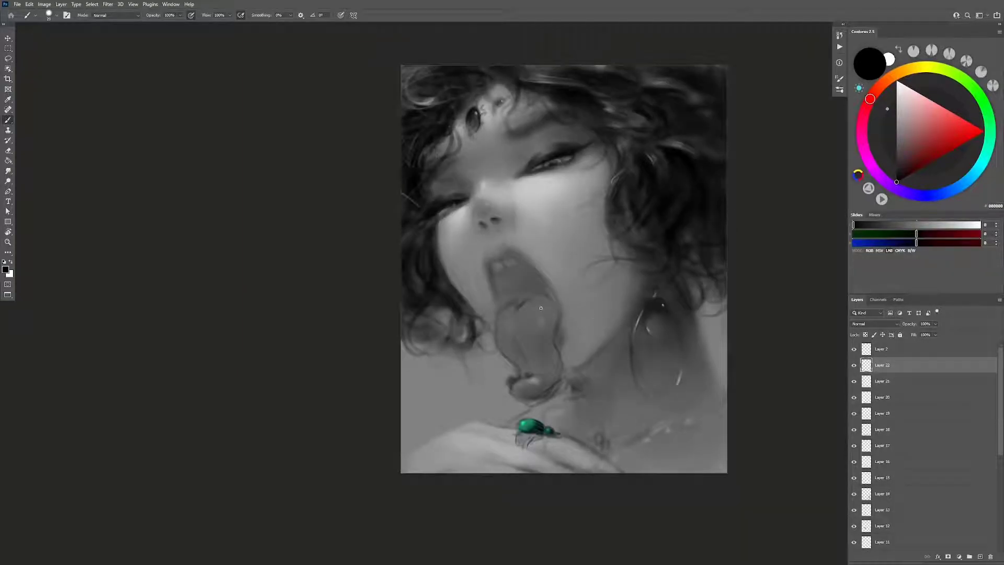
{"action": "right_click", "coordinate": [540, 308], "text": "alt"}
{"action": "left_click_drag", "start_coordinate": [502, 333], "coordinate": [518, 312]}
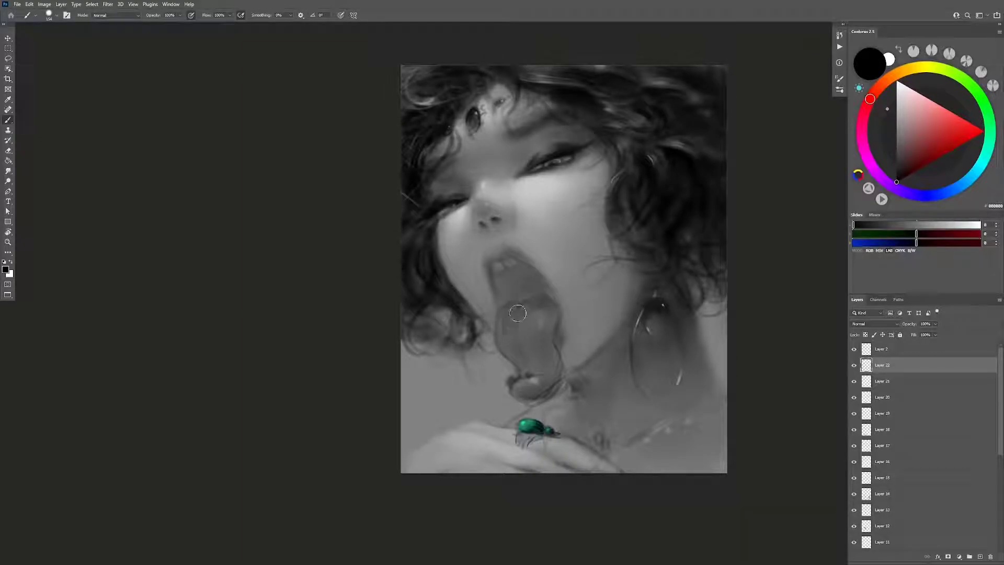
{"action": "left_click", "coordinate": [854, 366]}
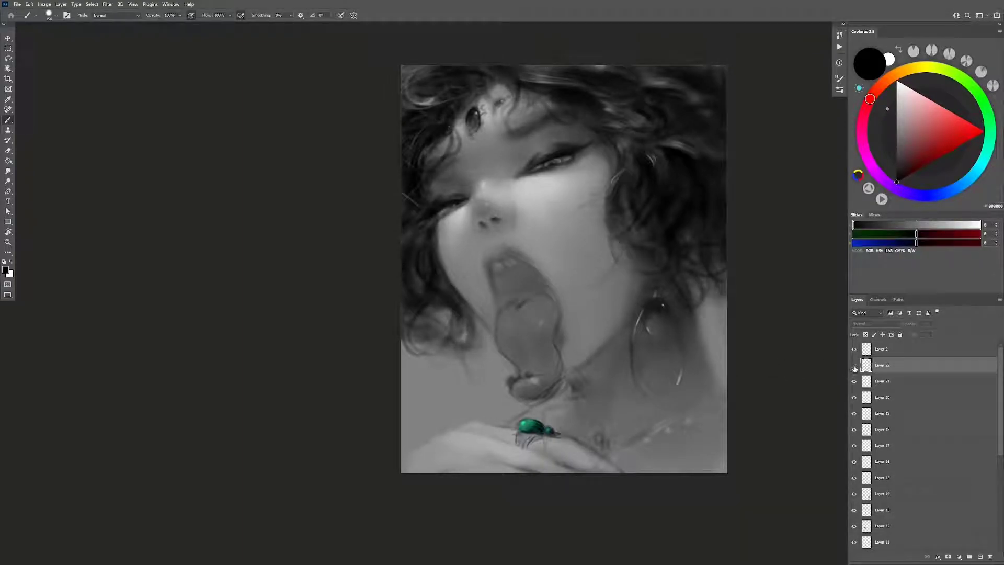
Step: Hide and delete the two green beetle layers, then pick a mid grey to paint with
{"action": "left_click", "coordinate": [854, 398]}
{"action": "left_click", "coordinate": [854, 397]}
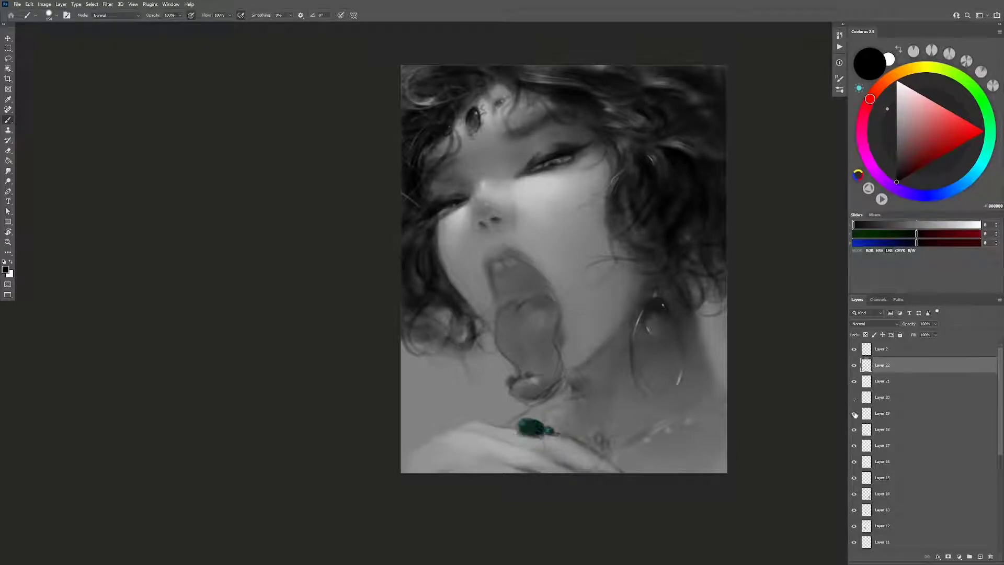
{"action": "key", "text": "ctrl+h"}
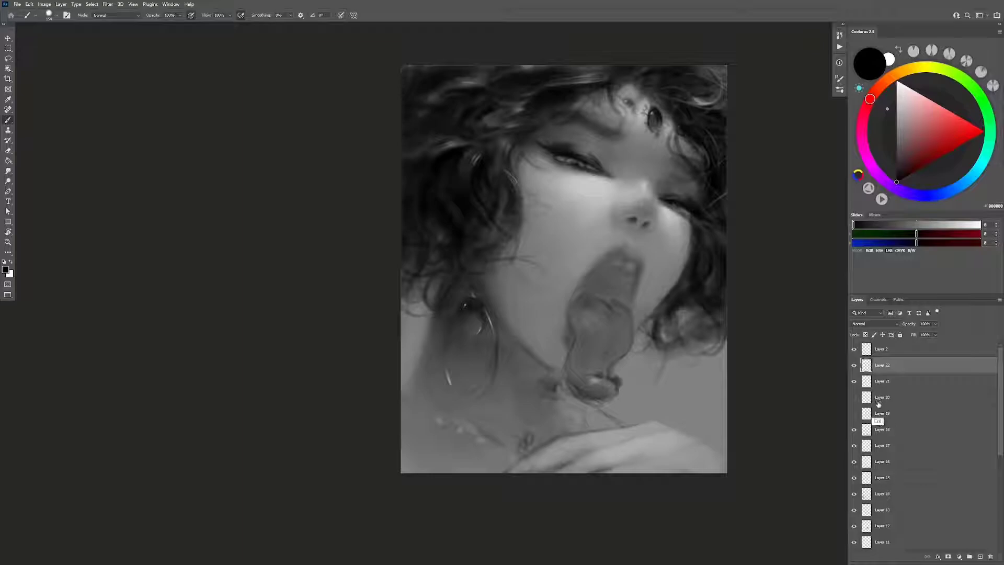
{"action": "key", "text": "Delete"}
{"action": "left_click_drag", "start_coordinate": [486, 224], "coordinate": [481, 224]}
{"action": "left_click", "coordinate": [607, 328], "text": "alt"}
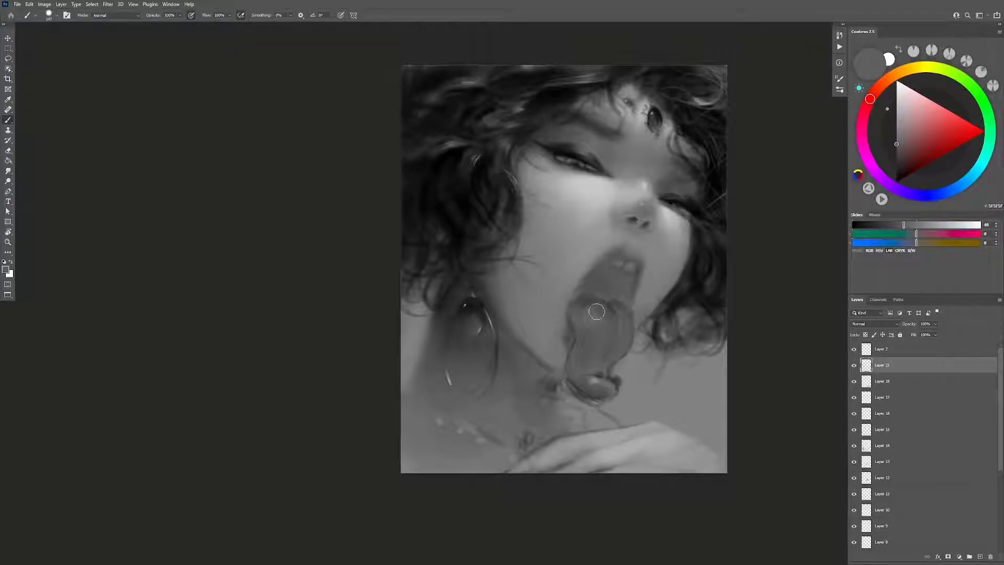
Step: Lighten both front teeth with a light grey sampled from the teeth
{"action": "scroll", "coordinate": [585, 312], "scroll_direction": "up", "scroll_amount": 5}
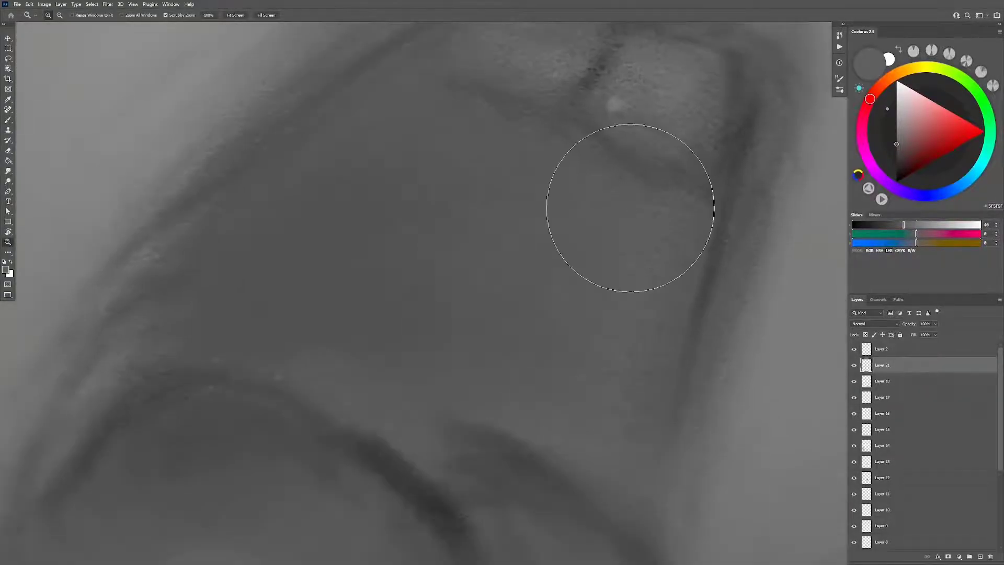
{"action": "left_click_drag", "start_coordinate": [564, 238], "coordinate": [575, 272]}
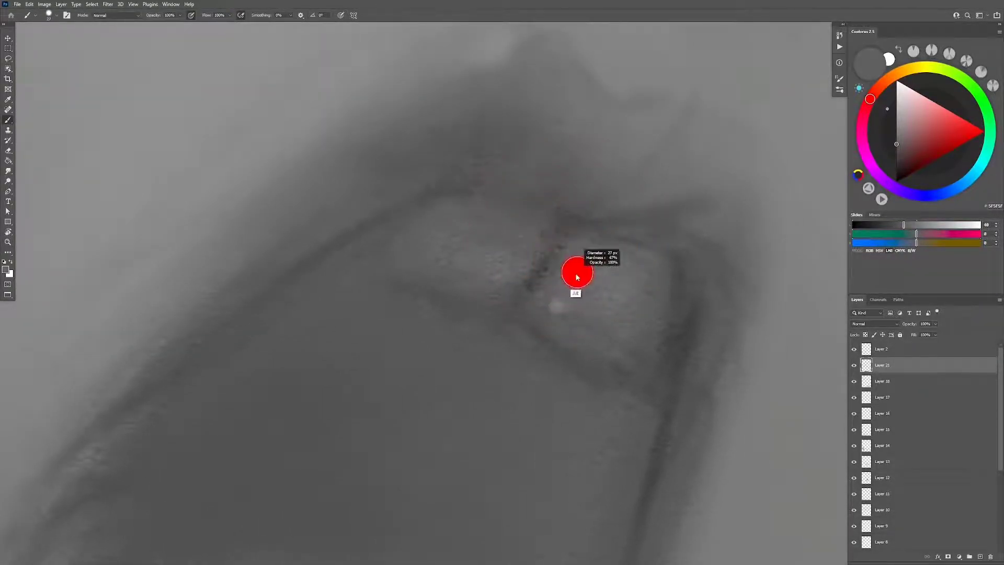
{"action": "left_click", "coordinate": [768, 233], "text": "alt"}
{"action": "left_click", "coordinate": [641, 257], "text": "alt"}
{"action": "mouse_move", "coordinate": [641, 257]}
{"action": "left_mouse_down"}
{"action": "mouse_move", "coordinate": [556, 287]}
{"action": "mouse_move", "coordinate": [594, 280]}
{"action": "mouse_move", "coordinate": [626, 333]}
{"action": "left_mouse_up"}
{"action": "mouse_move", "coordinate": [528, 246]}
{"action": "left_mouse_down"}
{"action": "mouse_move", "coordinate": [511, 262]}
{"action": "mouse_move", "coordinate": [482, 240]}
{"action": "mouse_move", "coordinate": [464, 253]}
{"action": "mouse_move", "coordinate": [494, 244]}
{"action": "left_mouse_up"}
Step: Undo those strokes and repaint both front teeth lighter and smoother
{"action": "key", "text": "ctrl+z"}
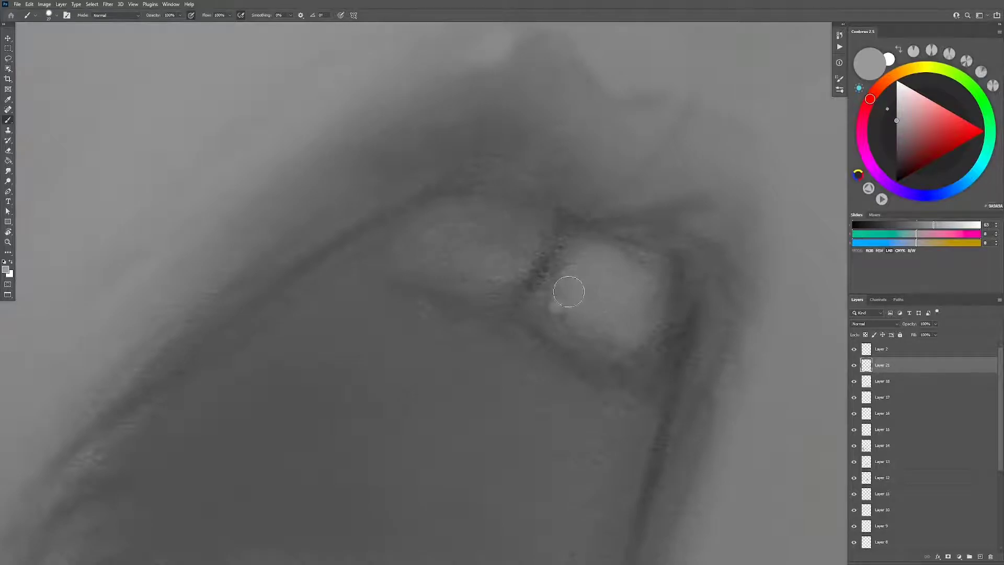
{"action": "key", "text": "ctrl+z"}
{"action": "mouse_move", "coordinate": [614, 297]}
{"action": "left_mouse_down"}
{"action": "mouse_move", "coordinate": [590, 314]}
{"action": "mouse_move", "coordinate": [601, 321]}
{"action": "mouse_move", "coordinate": [572, 321]}
{"action": "mouse_move", "coordinate": [626, 349]}
{"action": "left_mouse_up"}
{"action": "mouse_move", "coordinate": [512, 256]}
{"action": "left_mouse_down"}
{"action": "mouse_move", "coordinate": [521, 268]}
{"action": "mouse_move", "coordinate": [493, 253]}
{"action": "mouse_move", "coordinate": [498, 267]}
{"action": "mouse_move", "coordinate": [524, 236]}
{"action": "left_mouse_up"}
Step: Zoom out to judge the teeth, then sample darker and mid greys near the tooth
{"action": "key", "text": "z"}
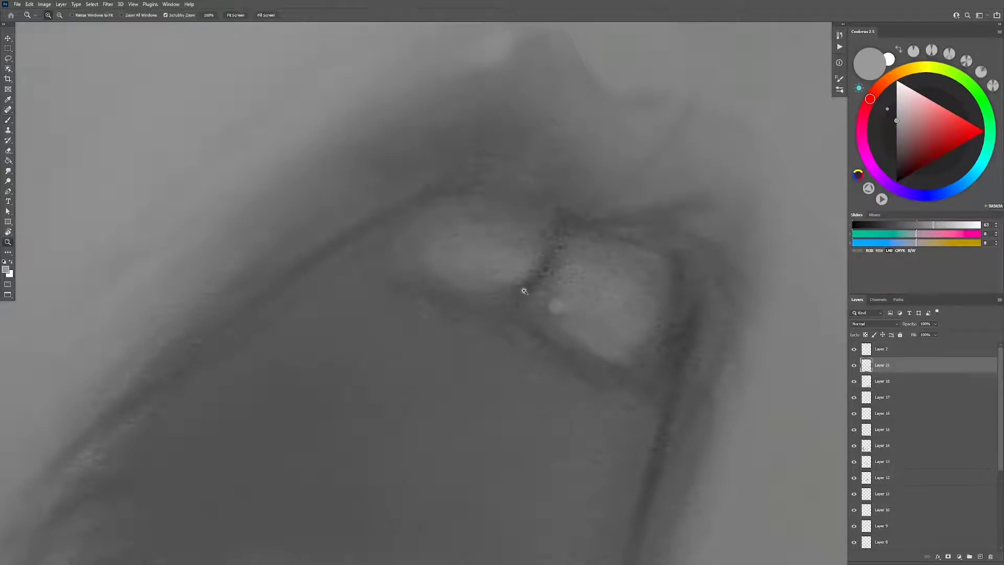
{"action": "key", "text": "ctrl+0"}
{"action": "left_click", "coordinate": [518, 349], "text": "alt"}
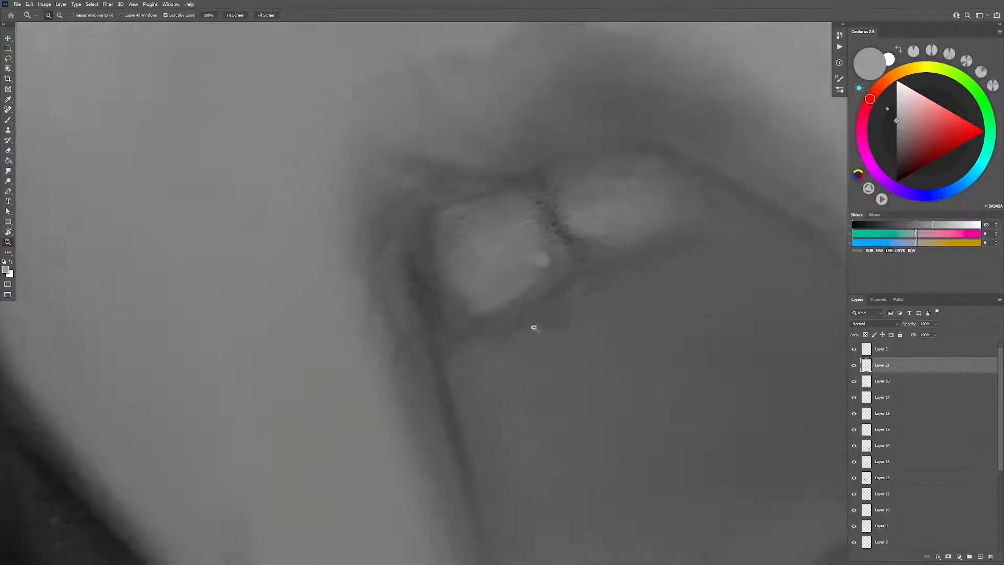
{"action": "left_click_drag", "start_coordinate": [518, 320], "coordinate": [533, 327]}
{"action": "key", "text": "b"}
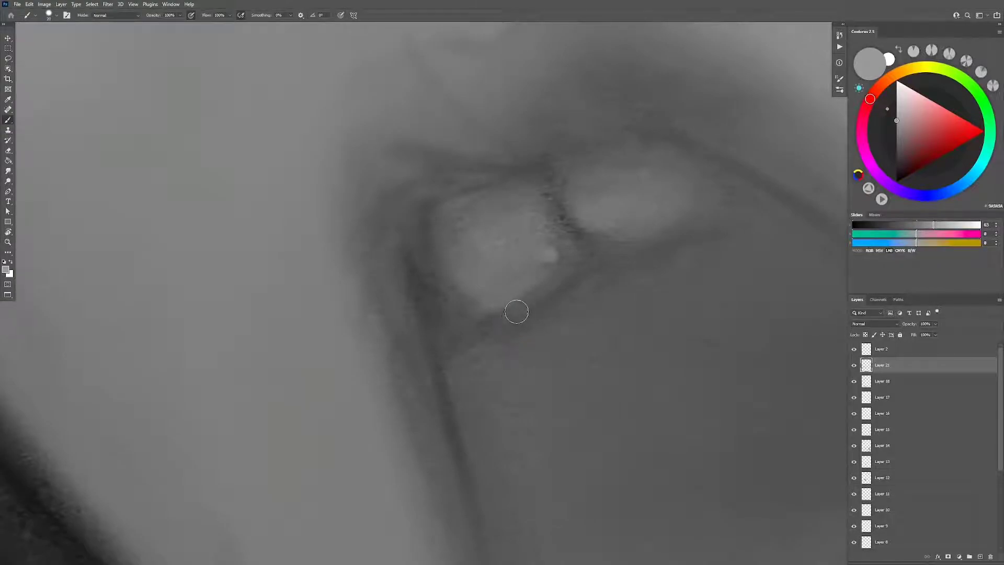
{"action": "left_click", "coordinate": [486, 319], "text": "alt"}
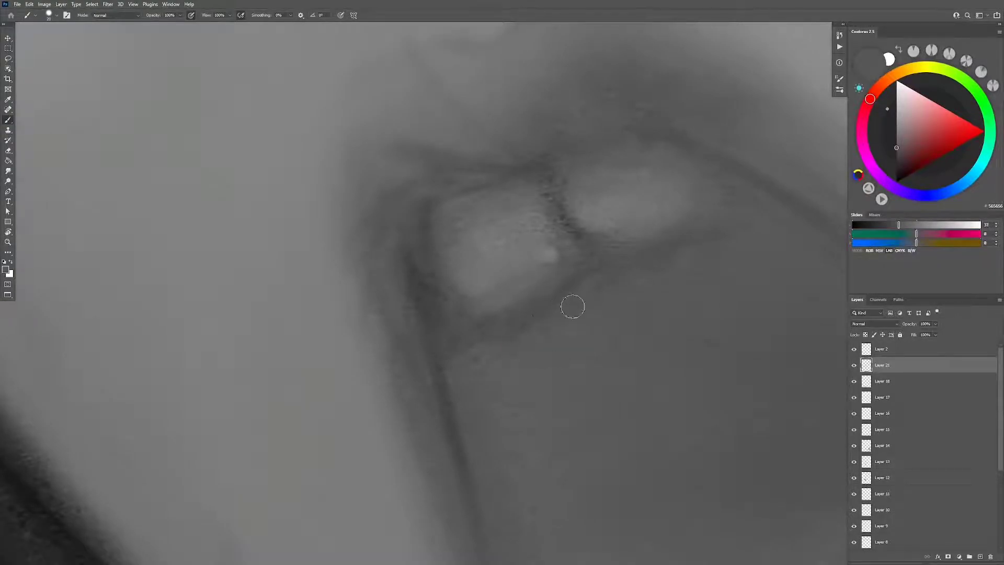
{"action": "left_click", "coordinate": [531, 336], "text": "alt"}
Step: Shrink the brush to about 16 px and sample dark and light greys around the tooth
{"action": "key", "text": "z"}
{"action": "mouse_move", "coordinate": [575, 294]}
{"action": "left_mouse_down"}
{"action": "mouse_move", "coordinate": [515, 367]}
{"action": "mouse_move", "coordinate": [486, 368]}
{"action": "left_mouse_up"}
{"action": "left_click_drag", "start_coordinate": [621, 361], "coordinate": [574, 329]}
{"action": "key", "text": "b"}
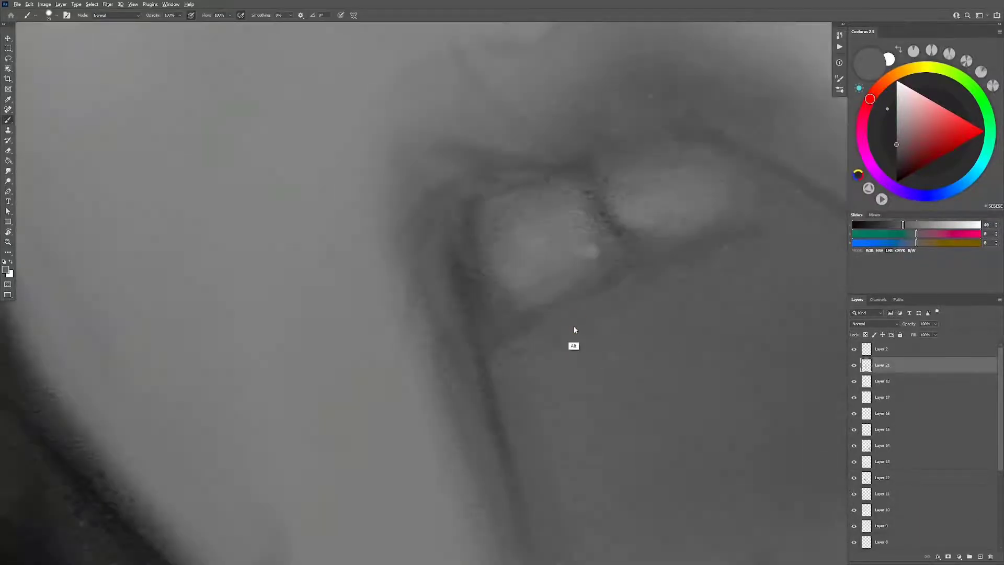
{"action": "left_click", "coordinate": [529, 348], "text": "alt"}
{"action": "left_click_drag", "start_coordinate": [503, 283], "coordinate": [496, 288]}
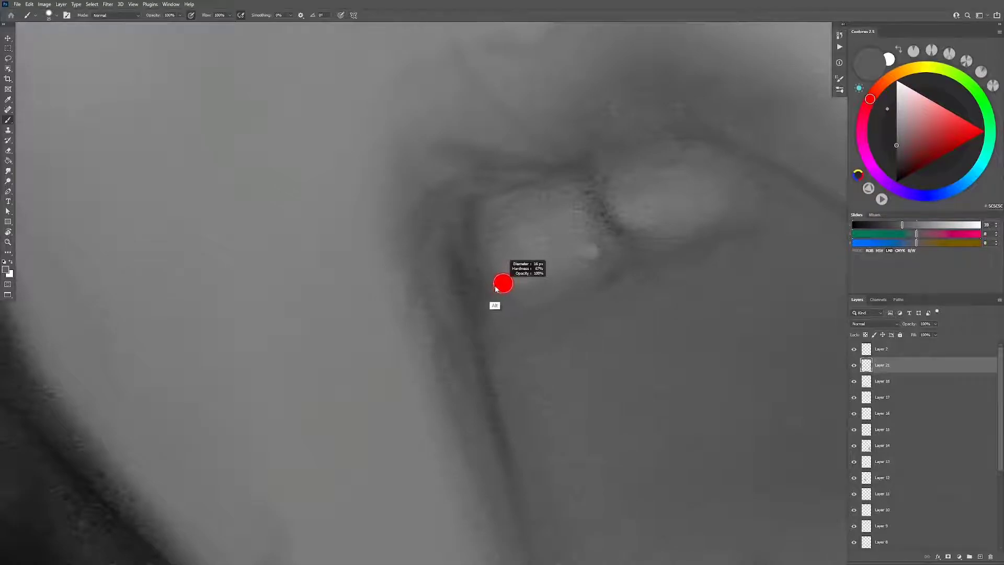
{"action": "left_click", "coordinate": [478, 279], "text": "alt"}
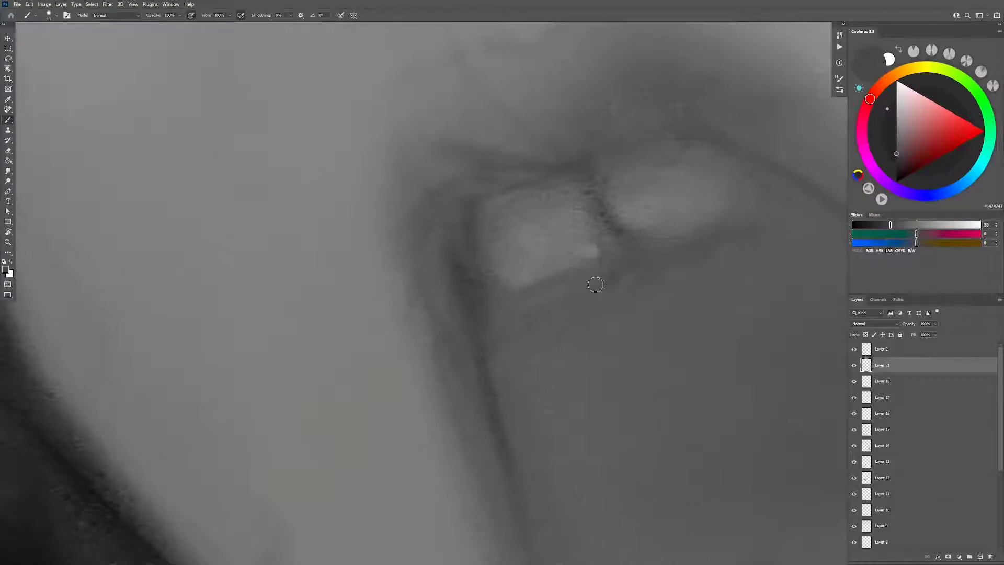
{"action": "left_click", "coordinate": [579, 356], "text": "alt"}
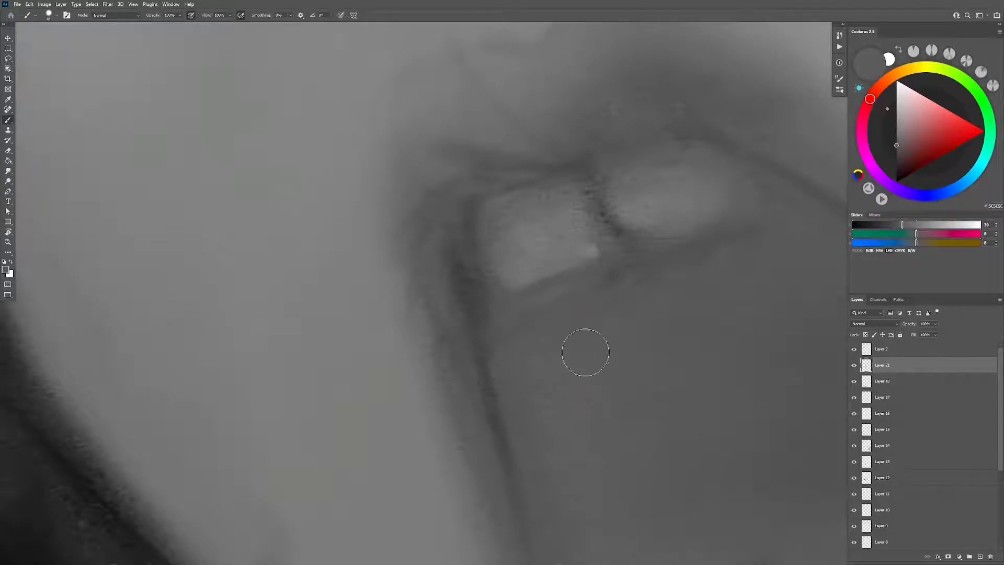
Step: Mirror the painting and shade the tooth's lower-right corner with dark grey
{"action": "key", "text": "z"}
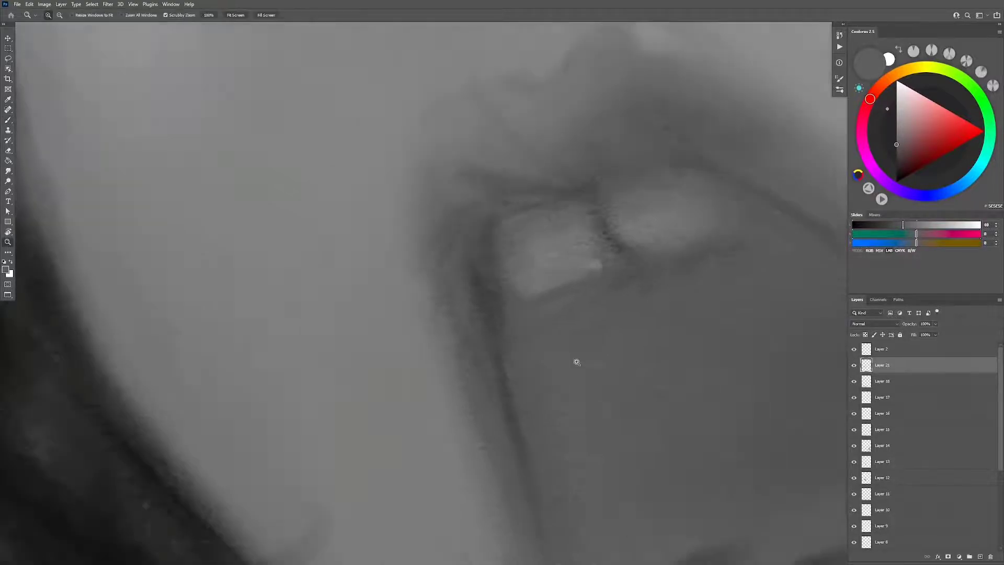
{"action": "left_click_drag", "start_coordinate": [579, 361], "coordinate": [608, 401]}
{"action": "left_click", "coordinate": [608, 401], "text": "alt"}
{"action": "key", "text": "h"}
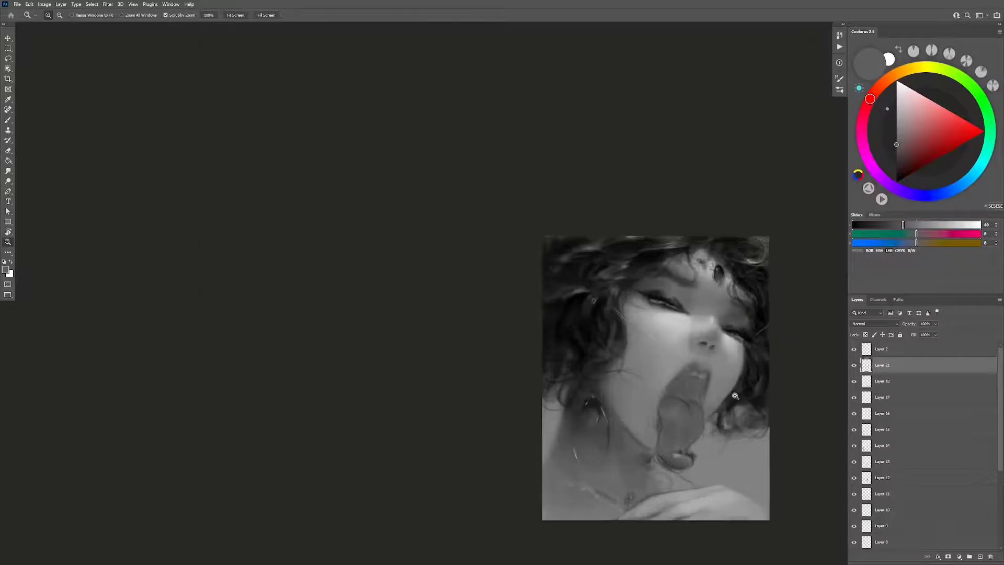
{"action": "left_click_drag", "start_coordinate": [643, 356], "coordinate": [735, 352]}
{"action": "key", "text": "b"}
{"action": "left_click", "coordinate": [631, 274], "text": "alt"}
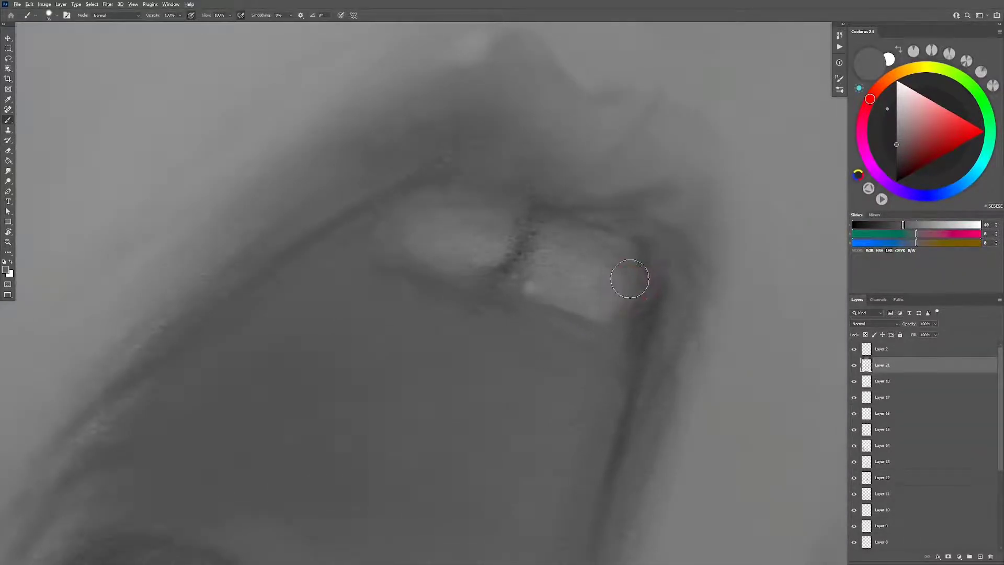
{"action": "left_click_drag", "start_coordinate": [595, 328], "coordinate": [617, 294]}
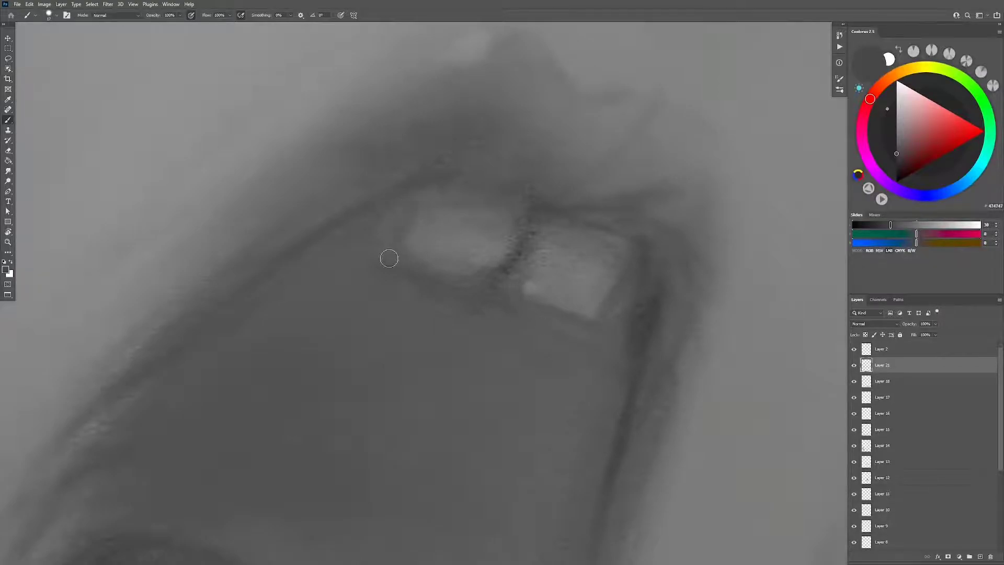
Step: Reposition the view, flip the painting back to normal and zoom in on the mouth
{"action": "key", "text": "z"}
{"action": "scroll", "coordinate": [458, 417], "scroll_direction": "down", "scroll_amount": 5}
{"action": "scroll", "coordinate": [458, 417], "scroll_direction": "down", "scroll_amount": 3}
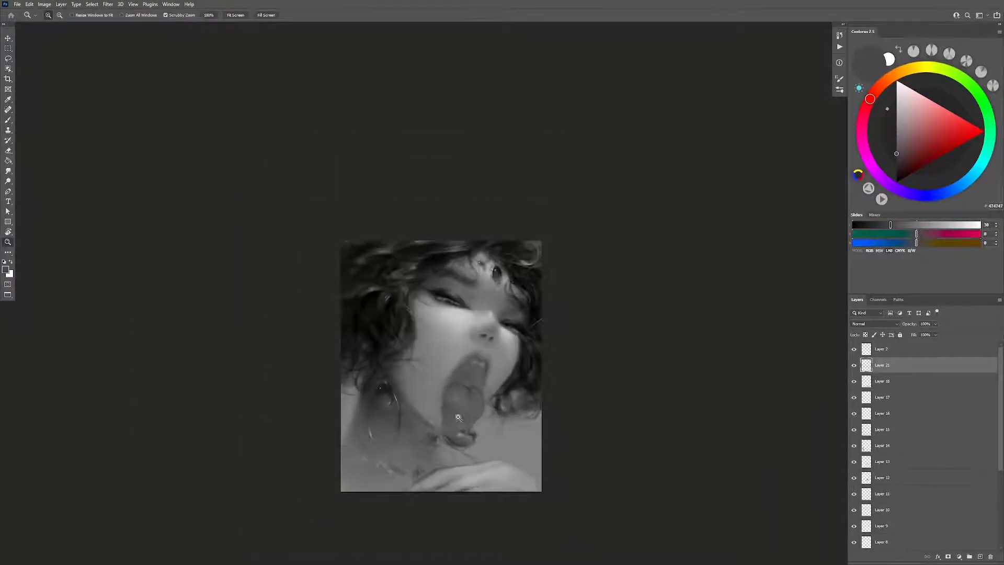
{"action": "mouse_move", "coordinate": [510, 421]}
{"action": "left_mouse_down"}
{"action": "mouse_move", "coordinate": [591, 395]}
{"action": "mouse_move", "coordinate": [645, 401]}
{"action": "left_mouse_up"}
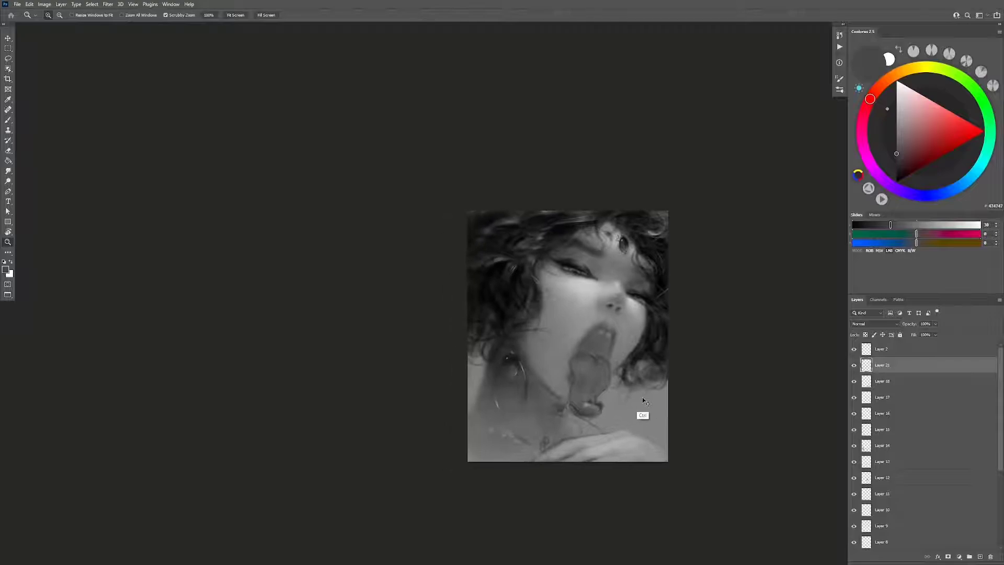
{"action": "key", "text": "h"}
{"action": "mouse_move", "coordinate": [529, 320]}
{"action": "left_mouse_down"}
{"action": "mouse_move", "coordinate": [626, 392]}
{"action": "mouse_move", "coordinate": [621, 348]}
{"action": "left_mouse_up"}
{"action": "key", "text": "b"}
Step: Sample mid and crease greys from the mouth, then reset the colour to black
{"action": "left_click", "coordinate": [724, 333], "text": "alt"}
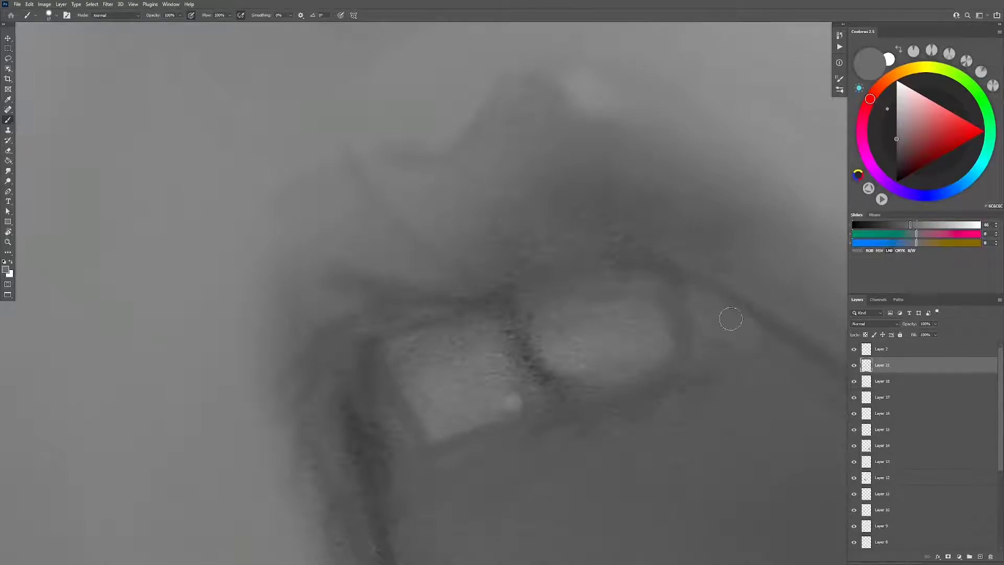
{"action": "left_click", "coordinate": [536, 368], "text": "alt"}
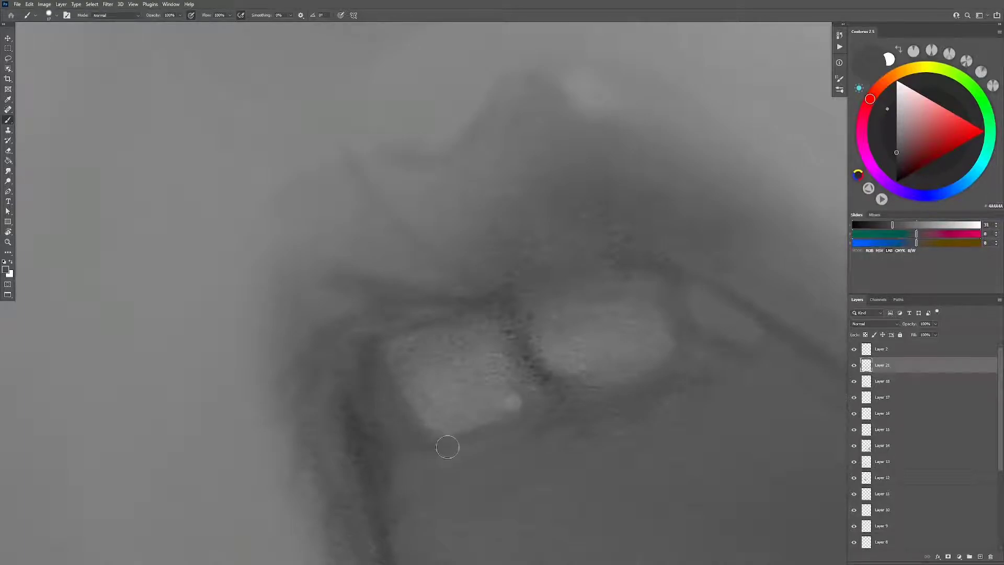
{"action": "left_click", "coordinate": [365, 441], "text": "alt"}
{"action": "key", "text": "d"}
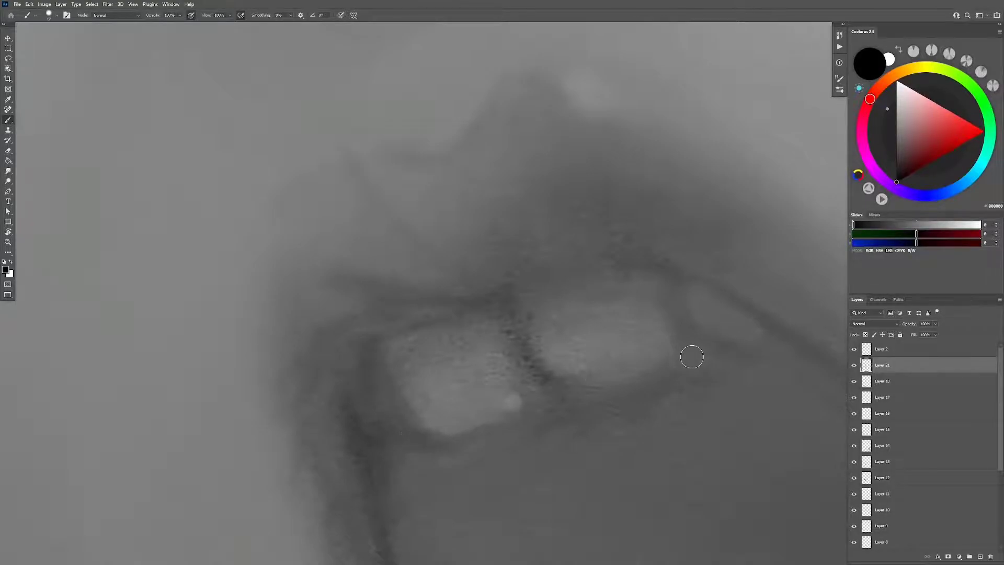
{"action": "key", "text": "z"}
{"action": "mouse_move", "coordinate": [753, 370]}
{"action": "left_mouse_down"}
{"action": "mouse_move", "coordinate": [713, 421]}
{"action": "mouse_move", "coordinate": [740, 432]}
{"action": "mouse_move", "coordinate": [672, 406]}
{"action": "left_mouse_up"}
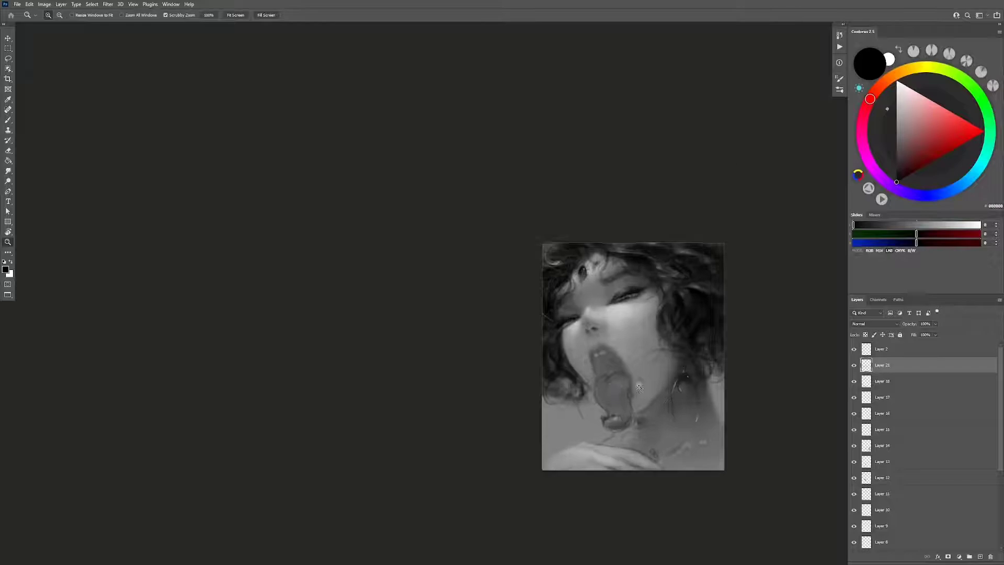
{"action": "scroll", "coordinate": [672, 406], "scroll_direction": "up", "scroll_amount": 3}
Step: Sample mid and lighter greys from the painting while adjusting the brush size
{"action": "key", "text": "b"}
{"action": "left_click", "coordinate": [622, 377], "text": "alt"}
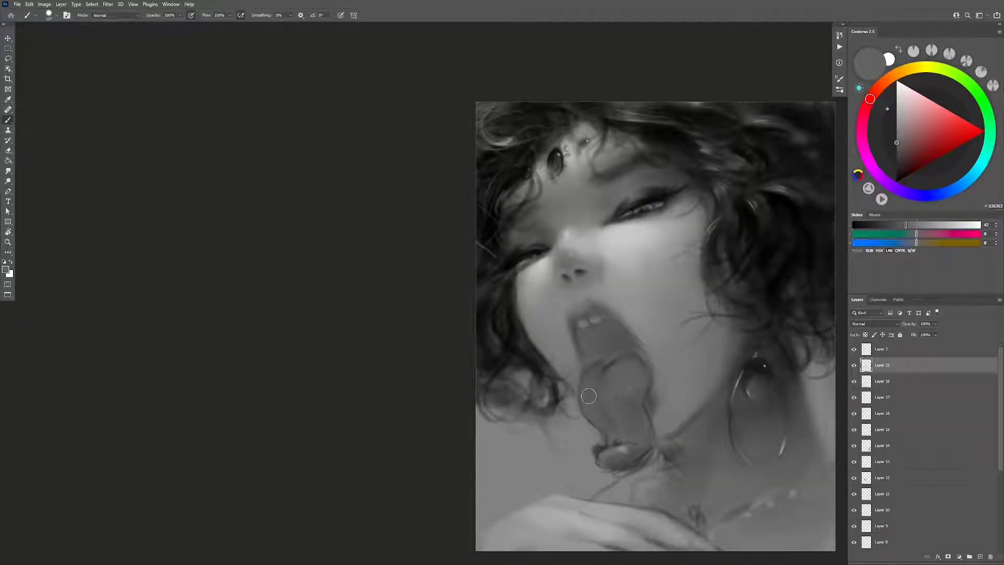
{"action": "left_click_drag", "start_coordinate": [589, 396], "coordinate": [590, 383]}
{"action": "left_click", "coordinate": [562, 370], "text": "alt"}
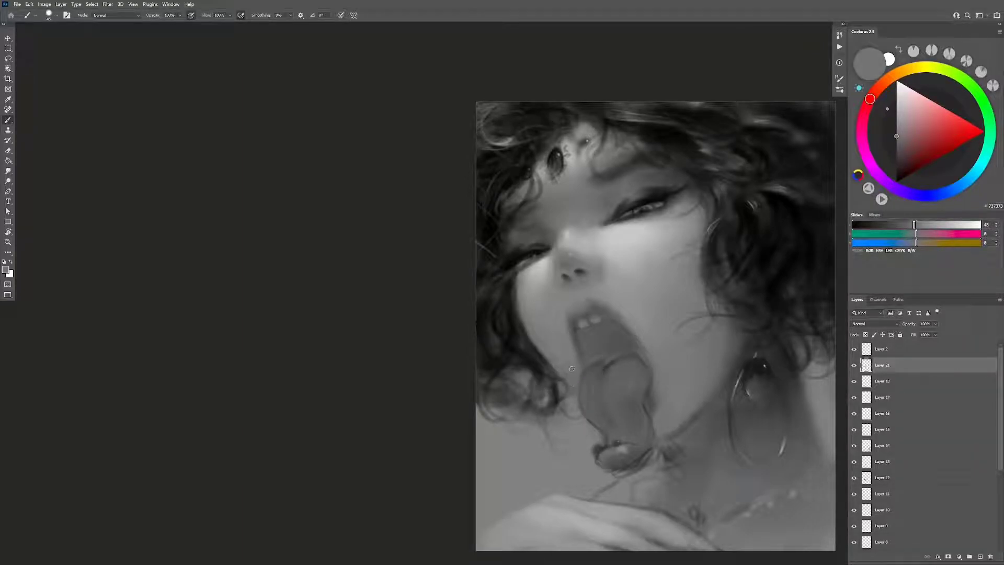
{"action": "left_click_drag", "start_coordinate": [572, 369], "coordinate": [572, 367]}
{"action": "left_click", "coordinate": [571, 366], "text": "alt"}
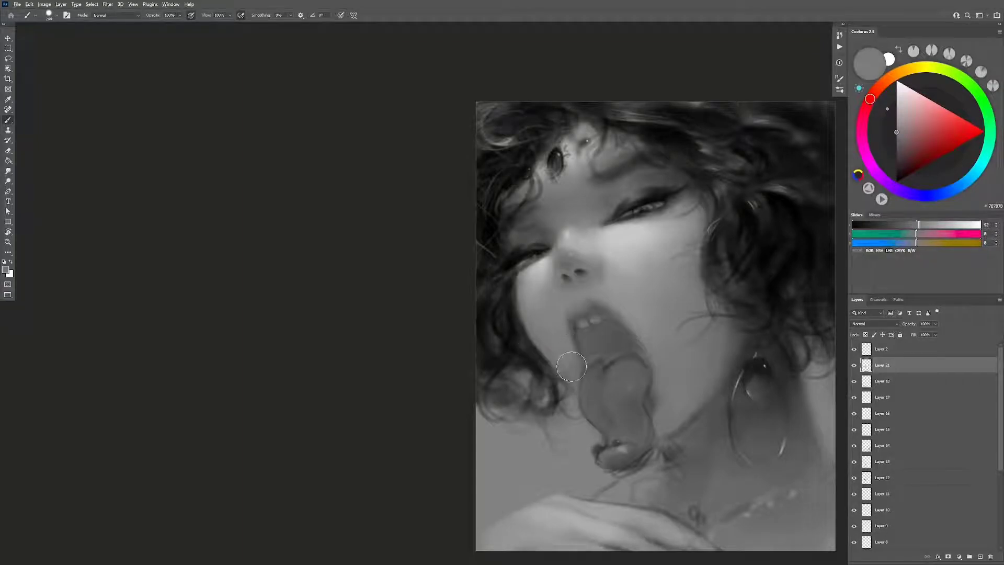
Step: Add new Layer 22, paint it with a darker face grey and hide it to compare
{"action": "key", "text": "ctrl+shift+alt+n"}
{"action": "left_click", "coordinate": [651, 310], "text": "alt"}
{"action": "left_click_drag", "start_coordinate": [549, 287], "coordinate": [550, 287]}
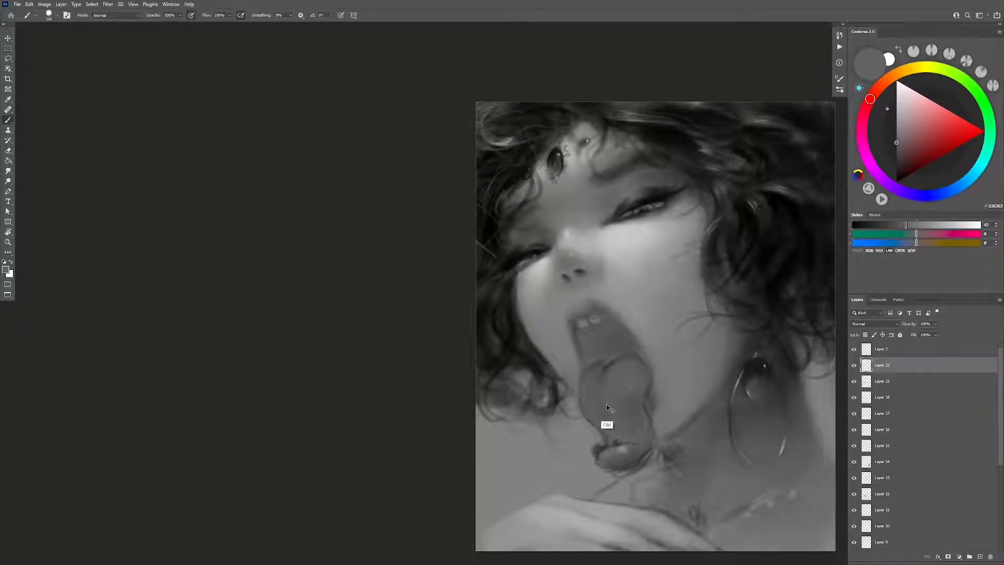
{"action": "key", "text": "e"}
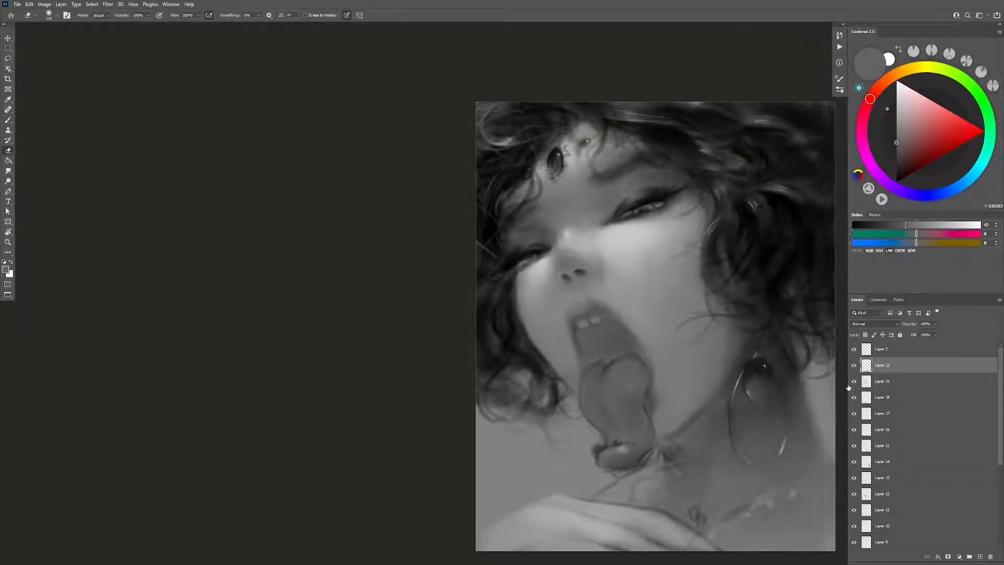
{"action": "left_click", "coordinate": [854, 366]}
{"action": "key", "text": "b"}
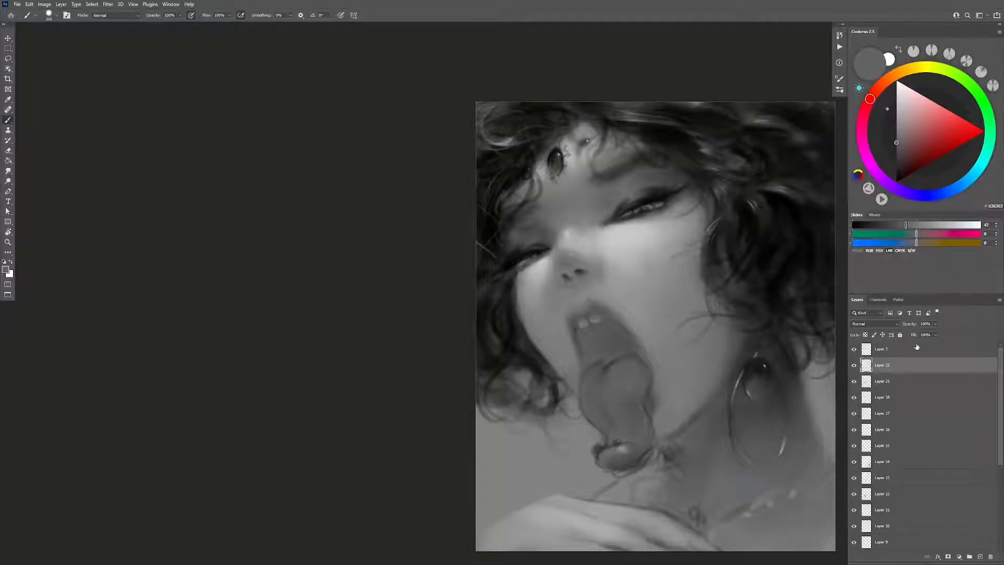
Step: Lower Layer 22's opacity to about 50% and mirror the canvas to check proportions
{"action": "left_click", "coordinate": [935, 325]}
{"action": "left_click_drag", "start_coordinate": [913, 336], "coordinate": [915, 335]}
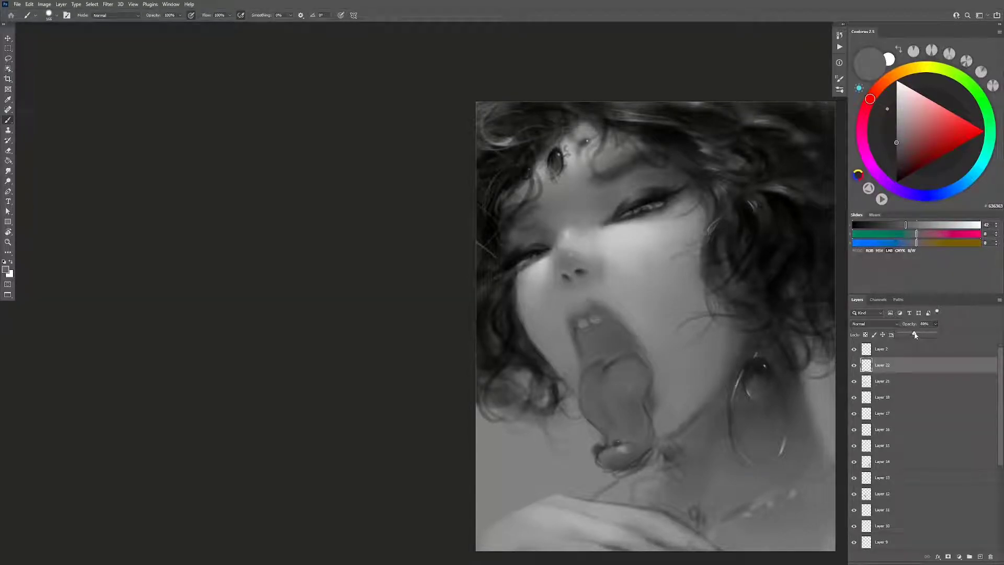
{"action": "left_click", "coordinate": [855, 366]}
{"action": "key", "text": "h"}
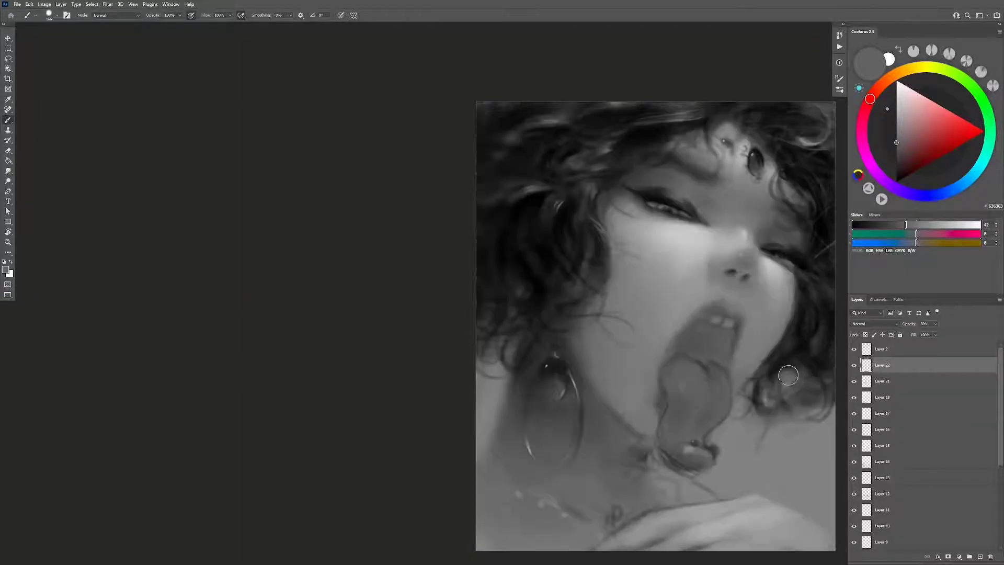
{"action": "left_click", "coordinate": [882, 541], "text": "shift"}
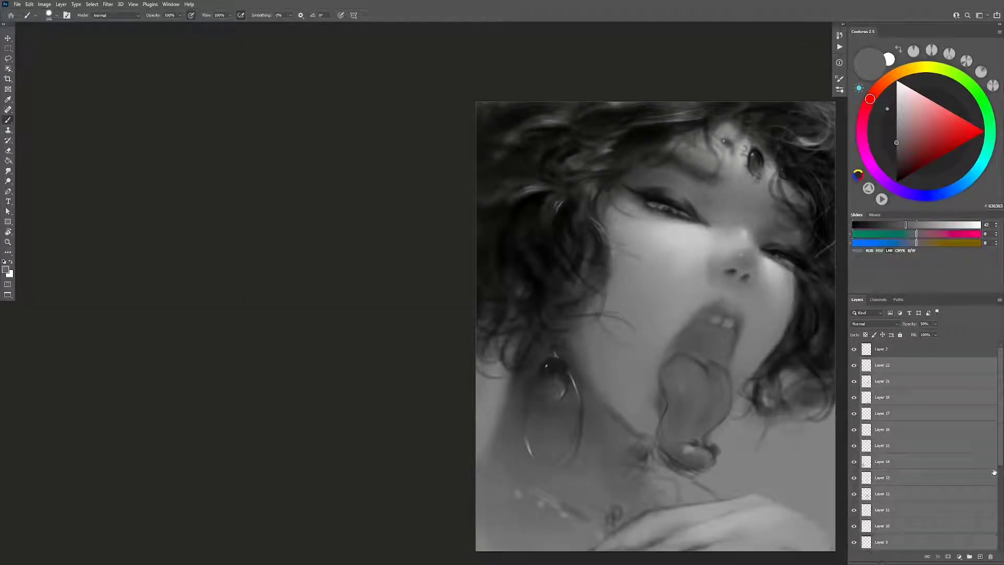
Step: Merge the layers from Layer 22 down to Layer 10 copy 2 into one Layer 22
{"action": "scroll", "coordinate": [997, 529], "scroll_direction": "down", "scroll_amount": 1}
{"action": "scroll", "coordinate": [997, 529], "scroll_direction": "down", "scroll_amount": 3}
{"action": "scroll", "coordinate": [997, 529], "scroll_direction": "down", "scroll_amount": 2}
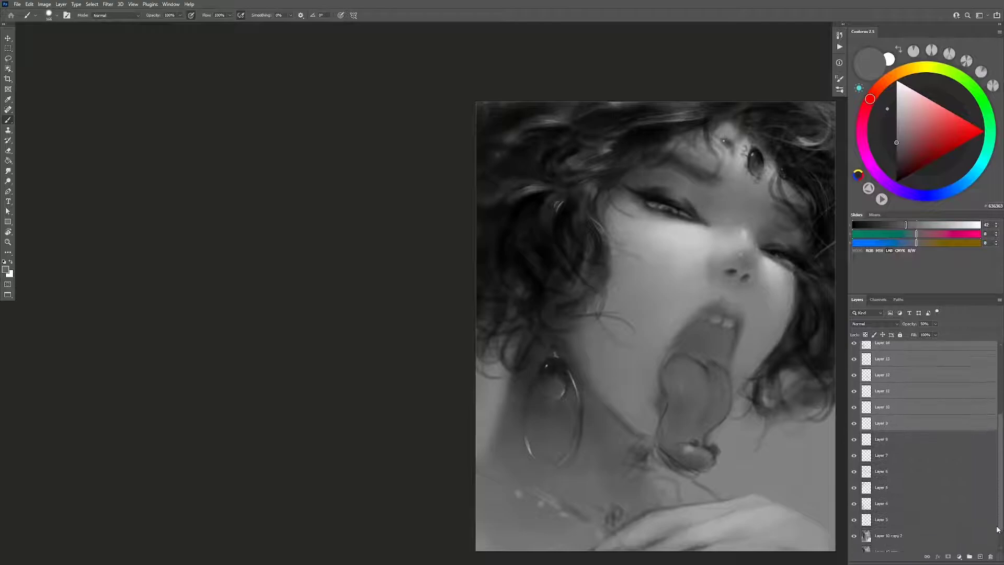
{"action": "left_click", "coordinate": [884, 535], "text": "shift"}
{"action": "key", "text": "ctrl+e"}
Step: Add empty Layer 23 and sample the skin tone and a lighter cheek grey
{"action": "key", "text": "z"}
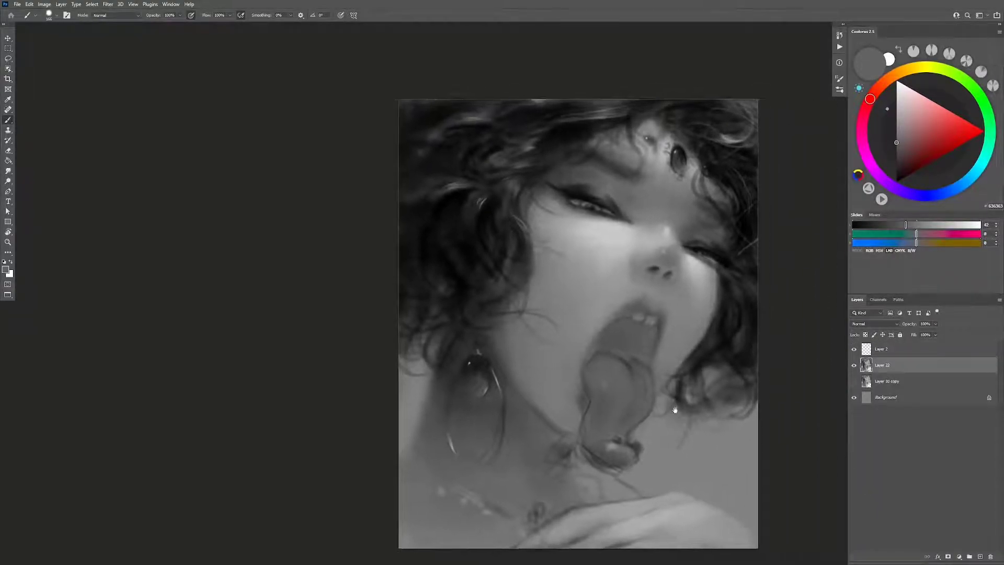
{"action": "left_click_drag", "start_coordinate": [672, 410], "coordinate": [591, 346]}
{"action": "key", "text": "ctrl+shift+alt+n"}
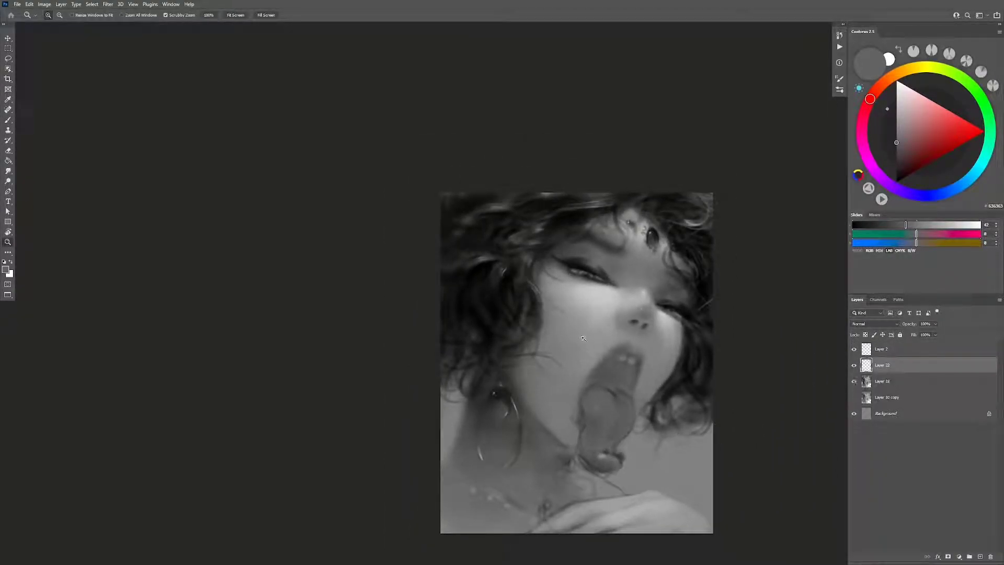
{"action": "key", "text": "b"}
{"action": "left_click", "coordinate": [573, 321], "text": "alt"}
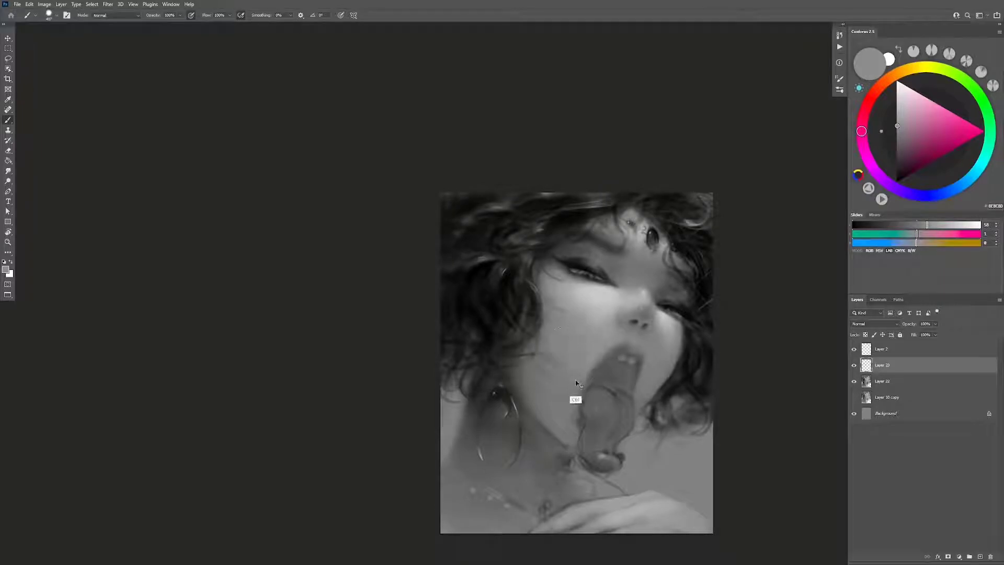
{"action": "left_click", "coordinate": [601, 302], "text": "alt"}
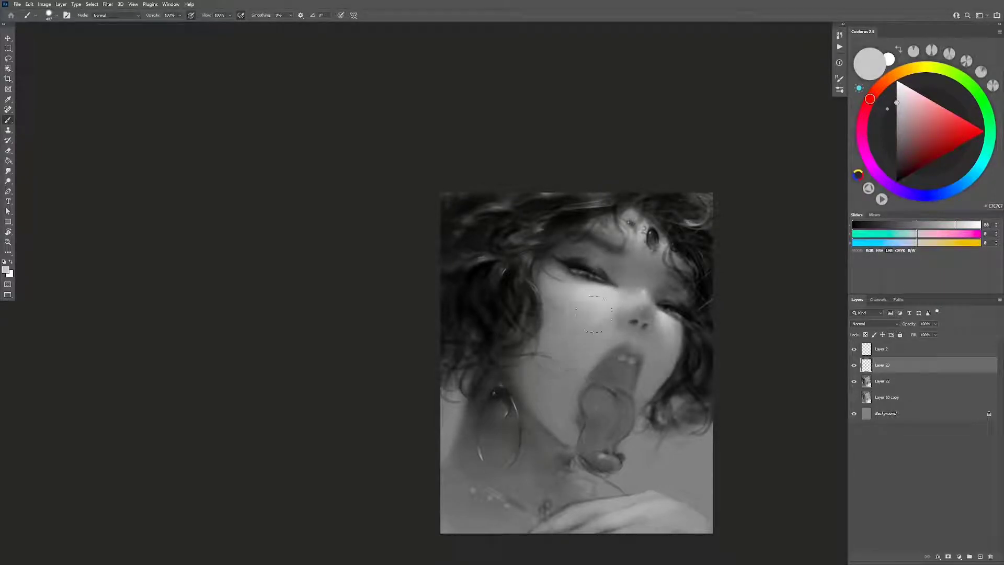
Step: Sample darker greys and paint softer shading on the woman's left cheek
{"action": "left_click", "coordinate": [604, 322], "text": "alt"}
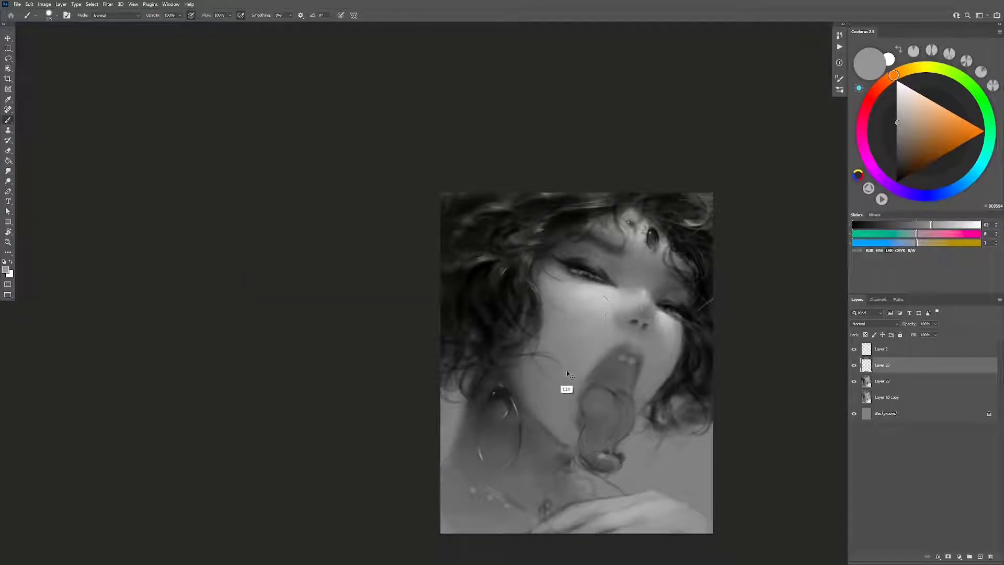
{"action": "left_click", "coordinate": [602, 330], "text": "alt"}
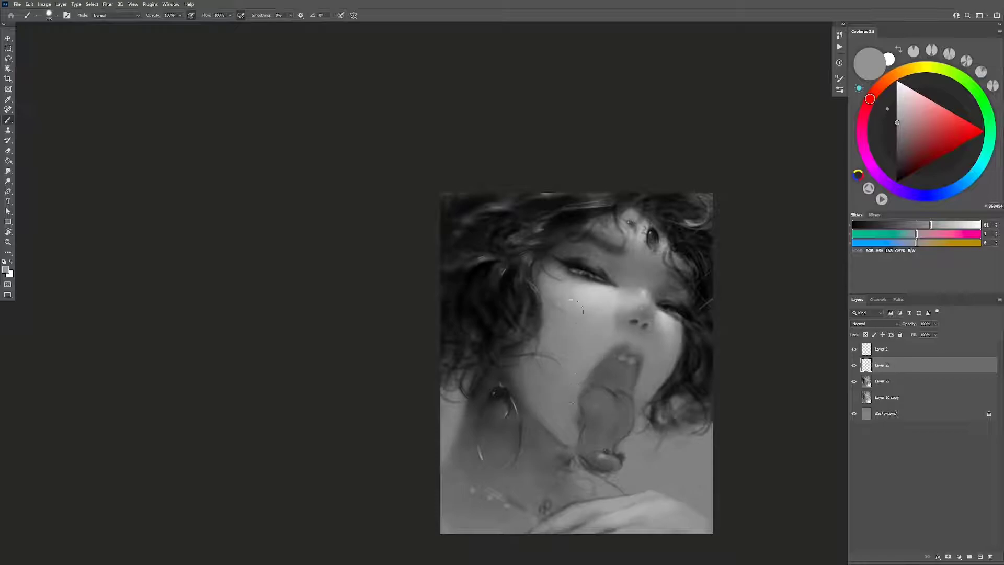
{"action": "left_click", "coordinate": [550, 271], "text": "alt"}
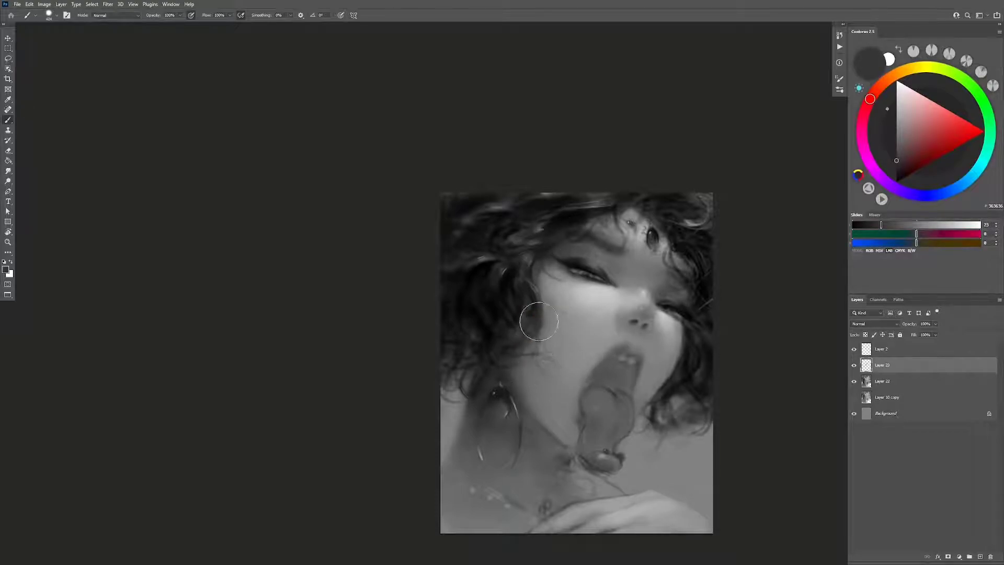
{"action": "left_click_drag", "start_coordinate": [558, 343], "coordinate": [515, 399]}
Step: Mirror the view and readjust the zoom to see the whole portrait
{"action": "key", "text": "ctrl+shift+h"}
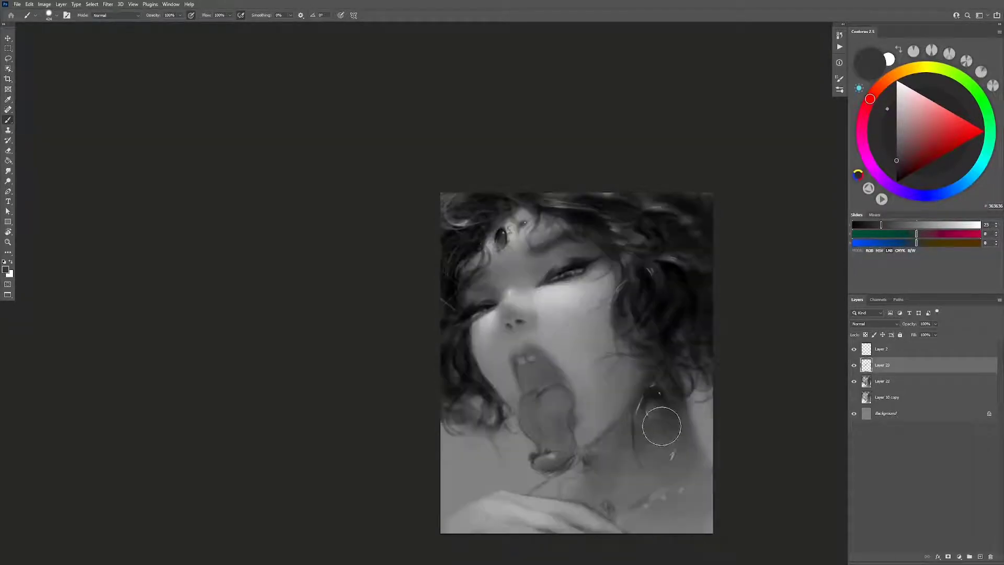
{"action": "left_click_drag", "start_coordinate": [666, 422], "coordinate": [641, 423]}
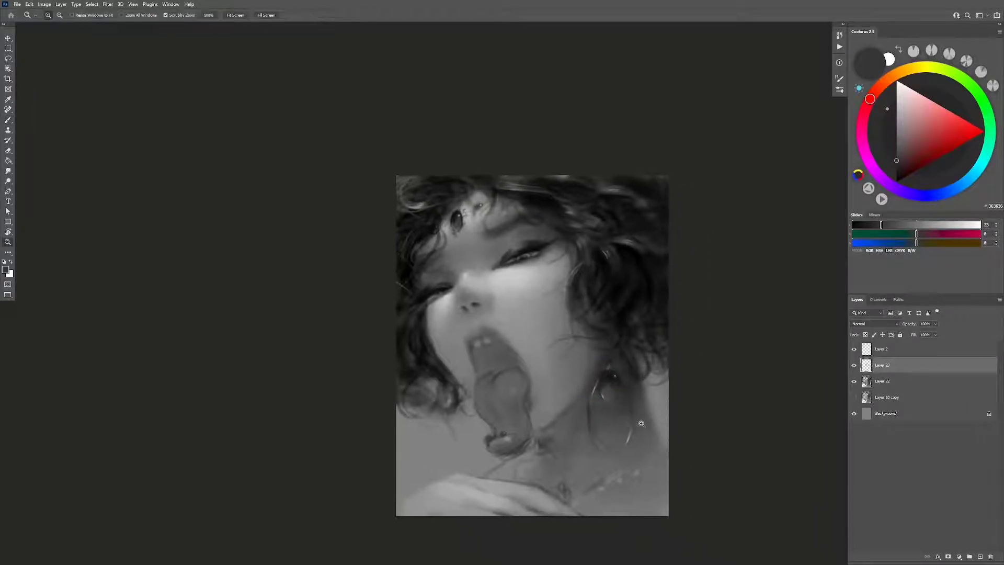
{"action": "left_click", "coordinate": [642, 423], "text": "alt"}
{"action": "left_click", "coordinate": [594, 459]}
Step: Add Layer 24, enlarge the brush to 45 px and pick mid, dark and light greys
{"action": "key", "text": "ctrl+shift+alt+n"}
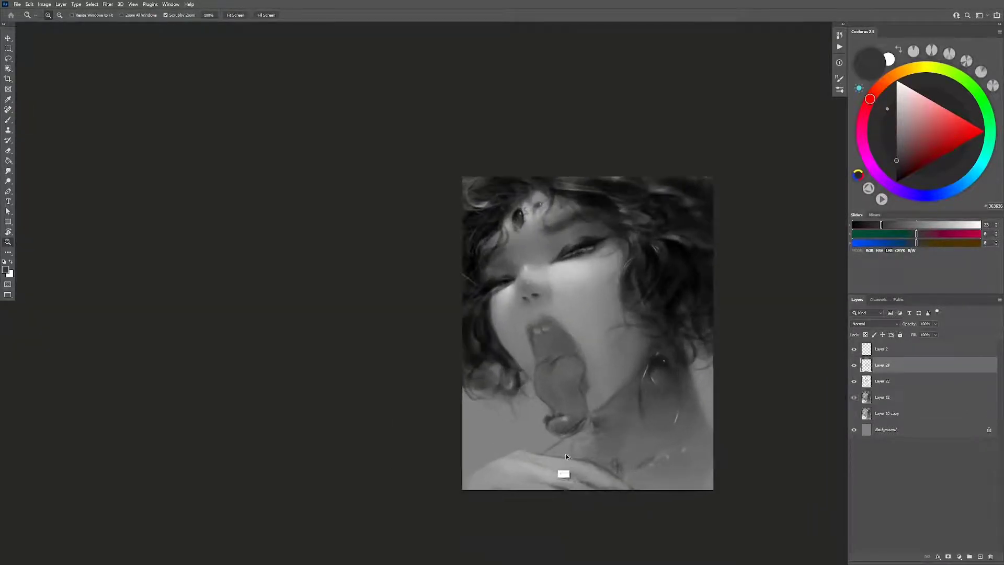
{"action": "key", "text": "d"}
{"action": "key", "text": "b"}
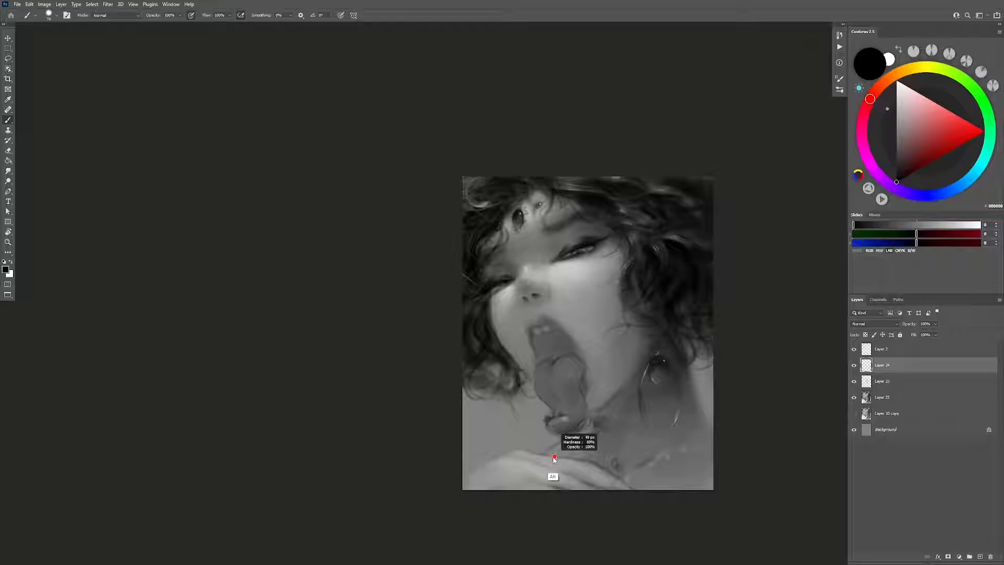
{"action": "right_click", "coordinate": [553, 461], "text": "alt"}
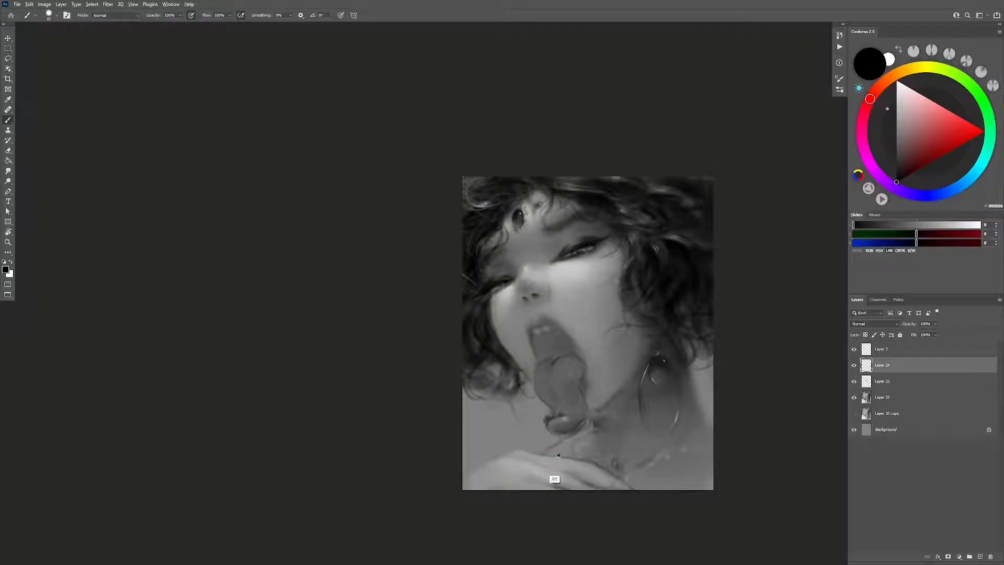
{"action": "left_click", "coordinate": [557, 463], "text": "alt"}
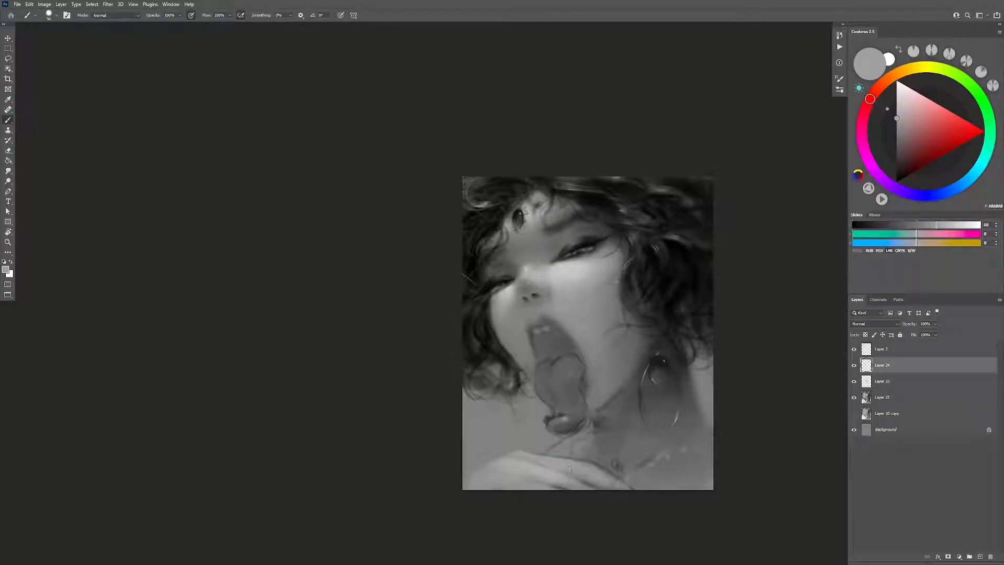
{"action": "left_click", "coordinate": [568, 467], "text": "alt"}
{"action": "left_click", "coordinate": [543, 456], "text": "alt"}
{"action": "left_click", "coordinate": [578, 270], "text": "alt"}
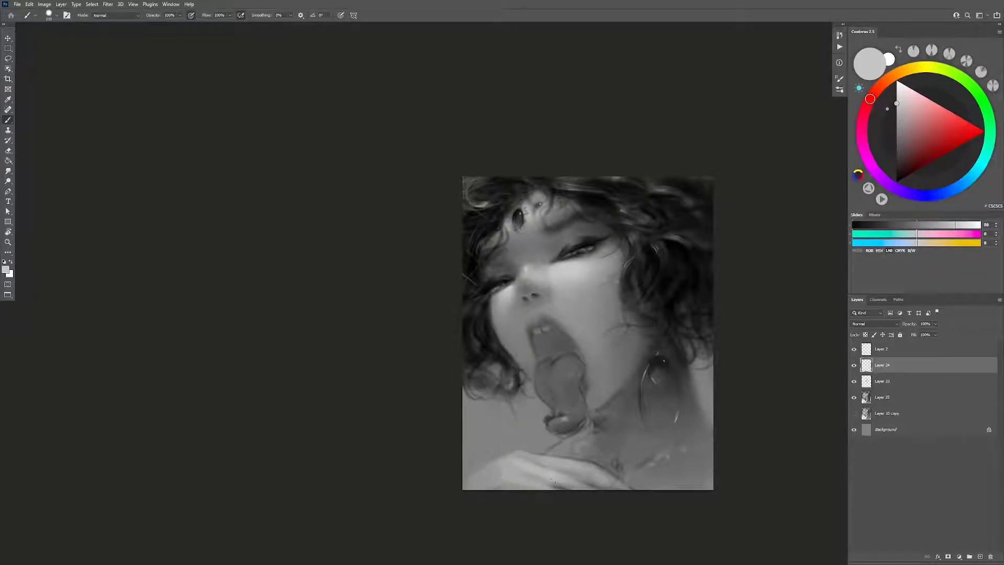
Step: Smooth the neck between the earring and chin using greys sampled from the cheek
{"action": "key", "text": "ctrl+h"}
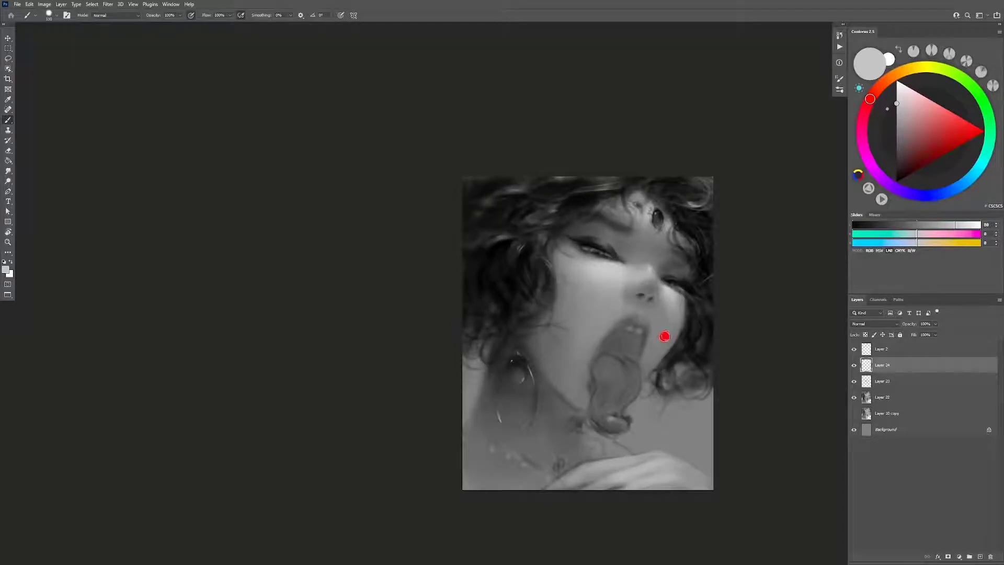
{"action": "left_click", "coordinate": [679, 299], "text": "alt"}
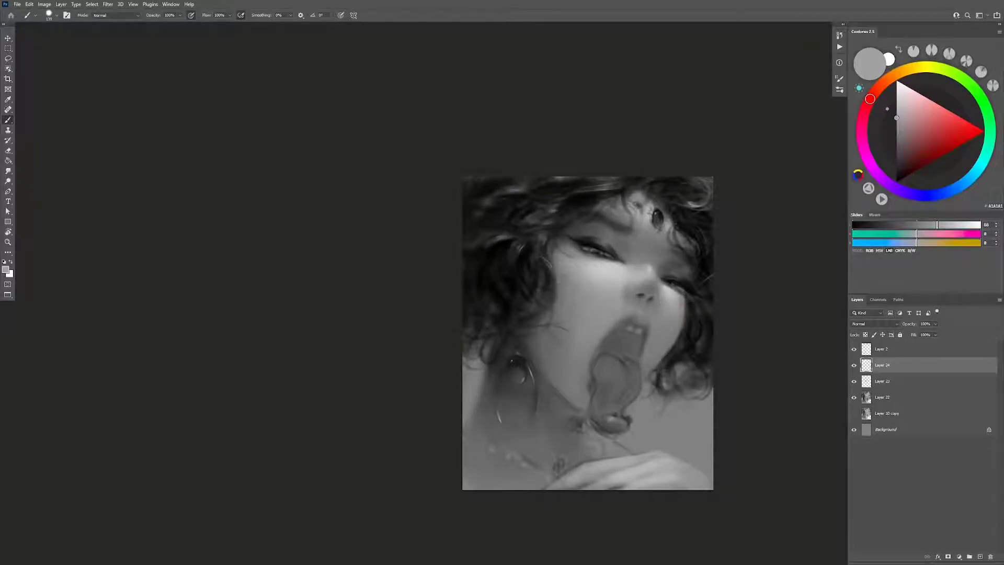
{"action": "left_click", "coordinate": [672, 314], "text": "alt"}
{"action": "left_click", "coordinate": [567, 325], "text": "alt"}
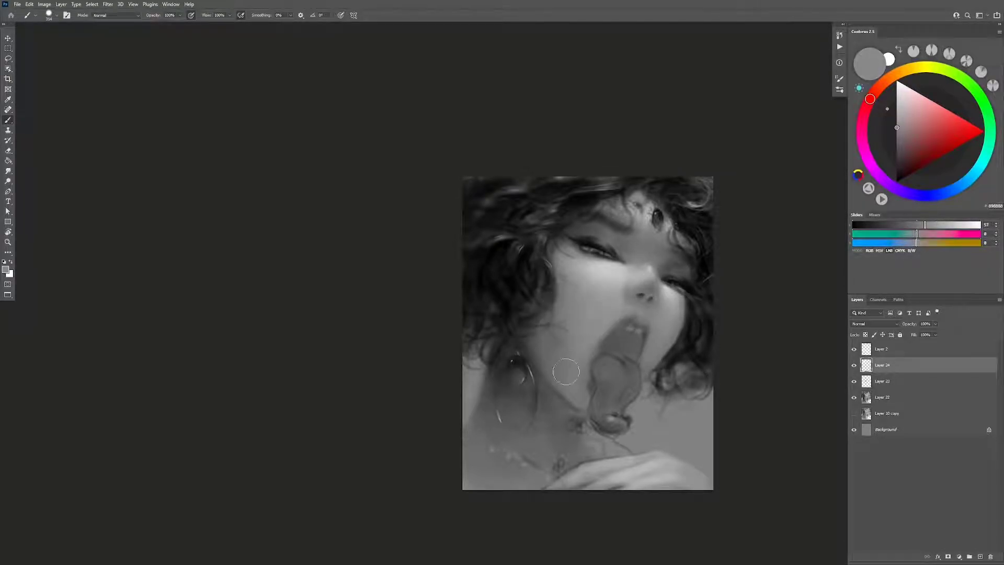
{"action": "left_click_drag", "start_coordinate": [562, 394], "coordinate": [542, 430]}
{"action": "left_click", "coordinate": [607, 293], "text": "alt"}
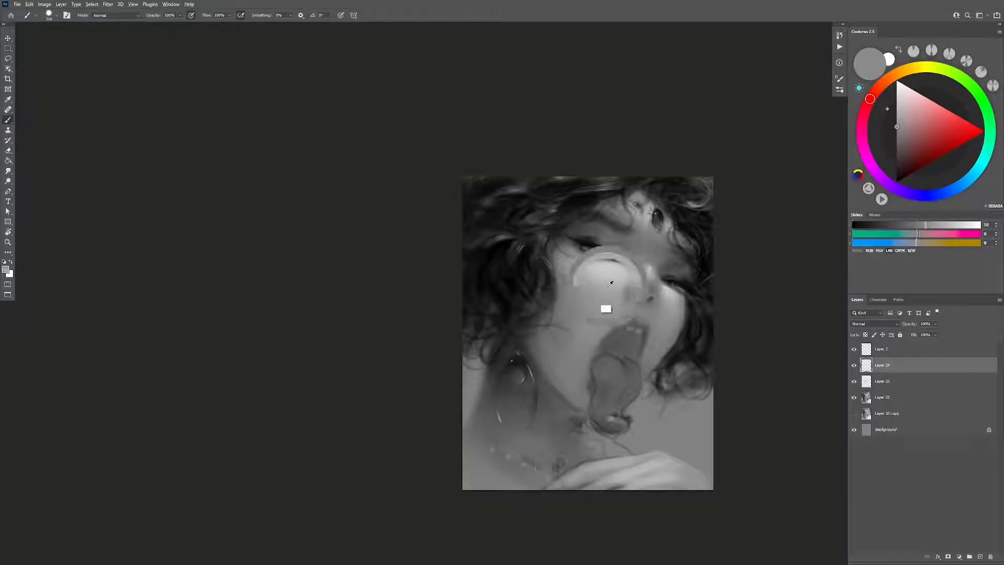
{"action": "left_click", "coordinate": [487, 459], "text": "alt"}
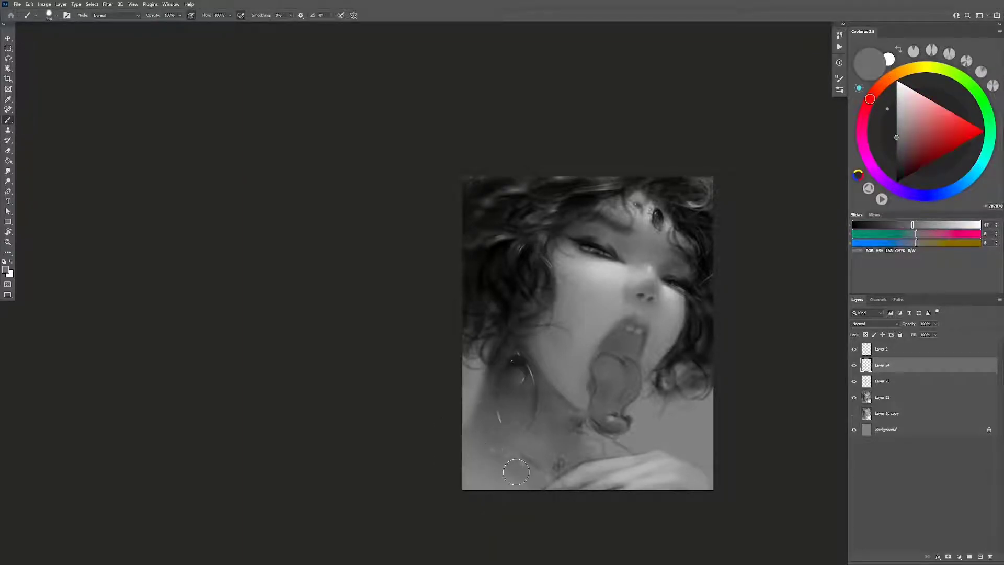
{"action": "key", "text": "ctrl+shift+h"}
Step: Add a new layer, pick a slightly lightened eyelid grey and recentre the portrait
{"action": "key", "text": "ctrl+shift+alt+n"}
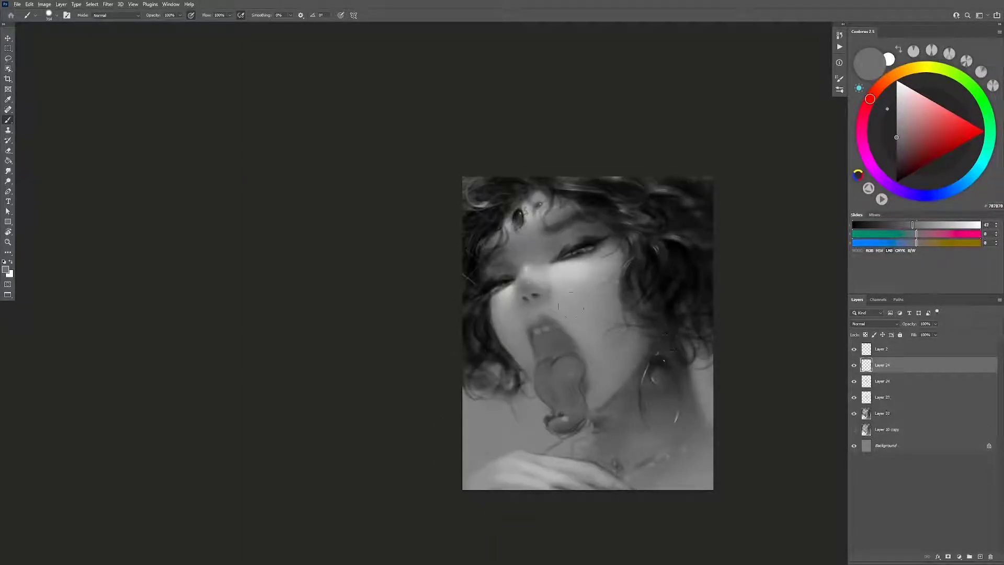
{"action": "scroll", "coordinate": [500, 294], "scroll_direction": "up", "scroll_amount": 5}
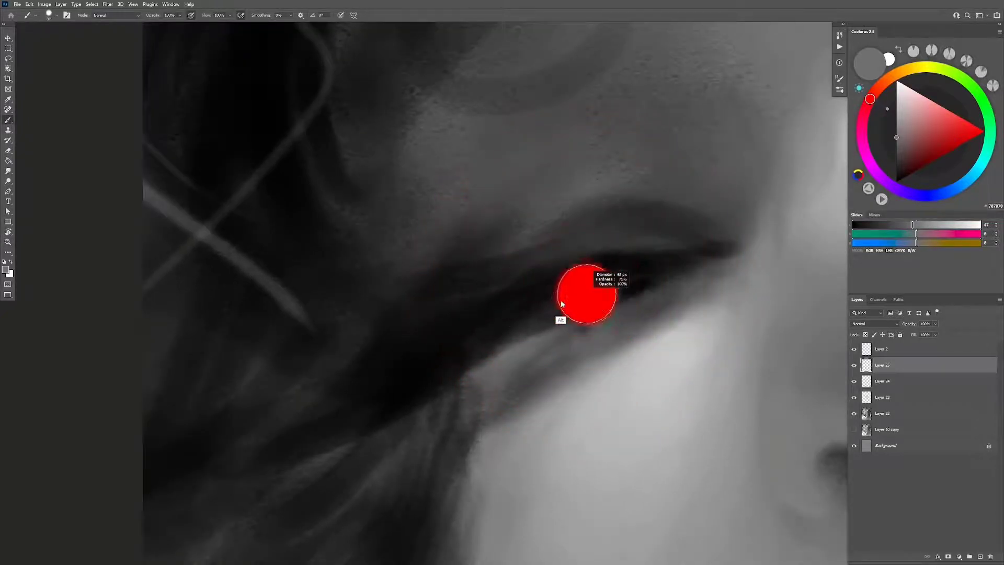
{"action": "left_click", "coordinate": [601, 303]}
{"action": "left_click_drag", "start_coordinate": [871, 224], "coordinate": [841, 245]}
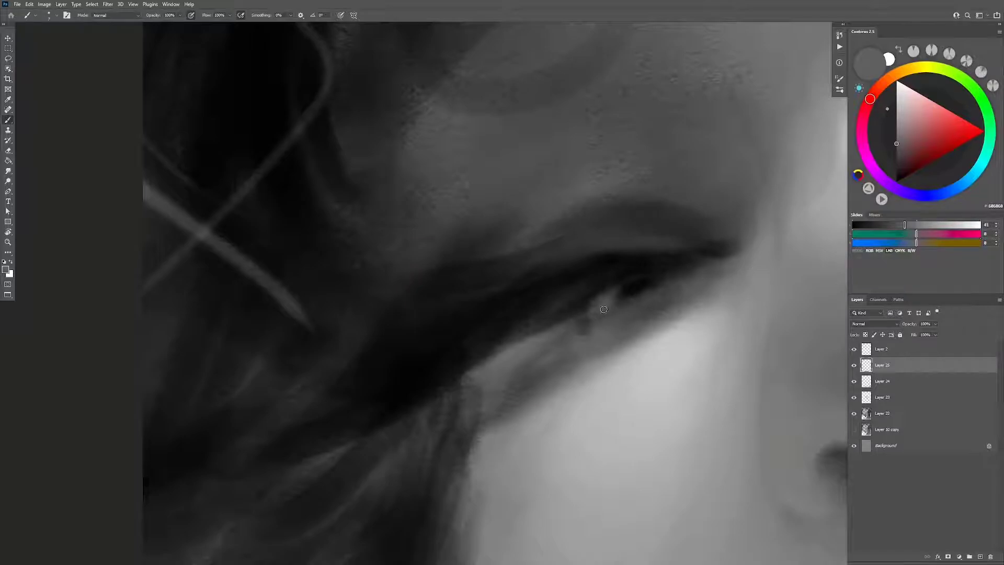
{"action": "key", "text": "z"}
{"action": "left_click", "coordinate": [571, 356], "text": "alt"}
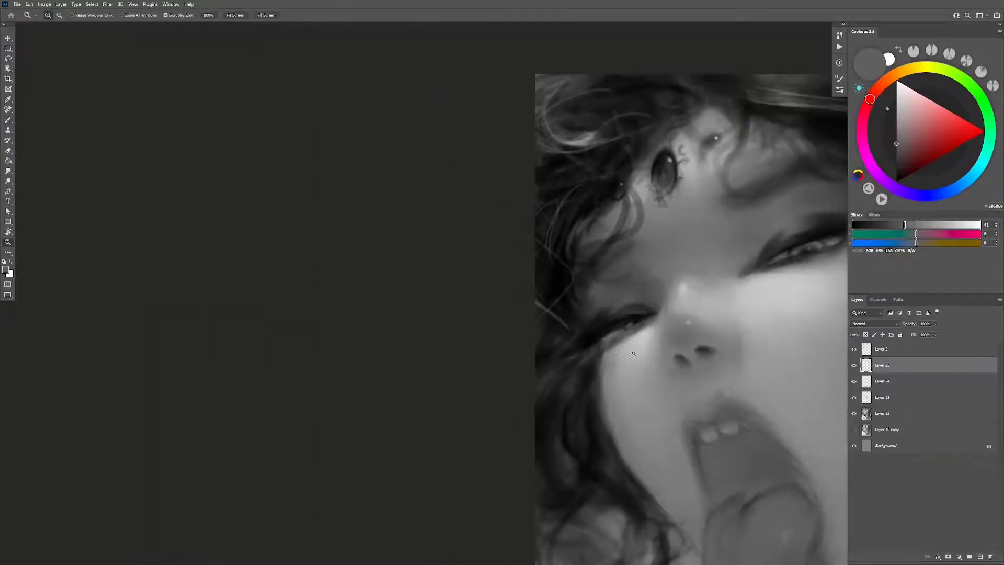
{"action": "left_click", "coordinate": [612, 367], "text": "alt"}
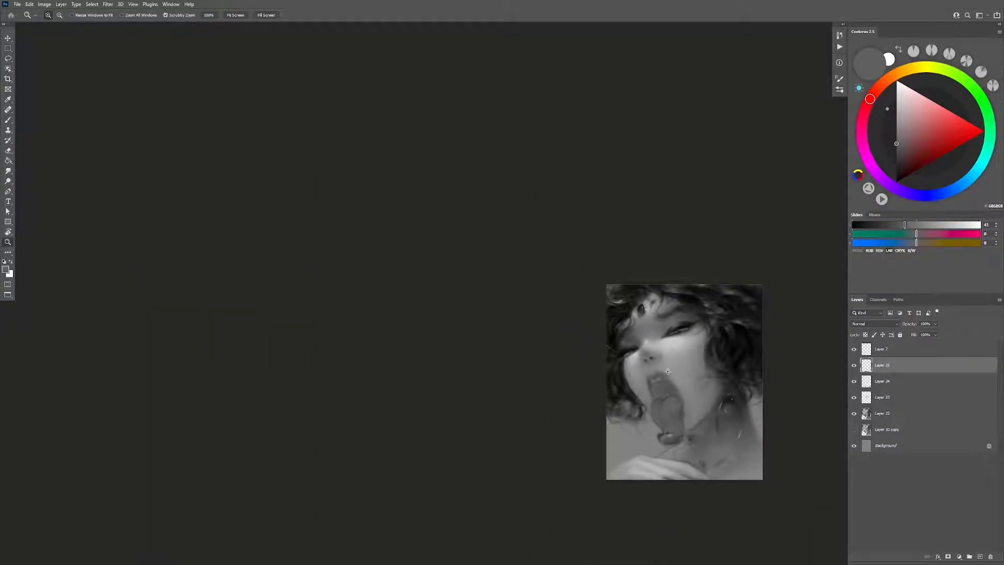
{"action": "left_click_drag", "start_coordinate": [649, 367], "coordinate": [546, 315]}
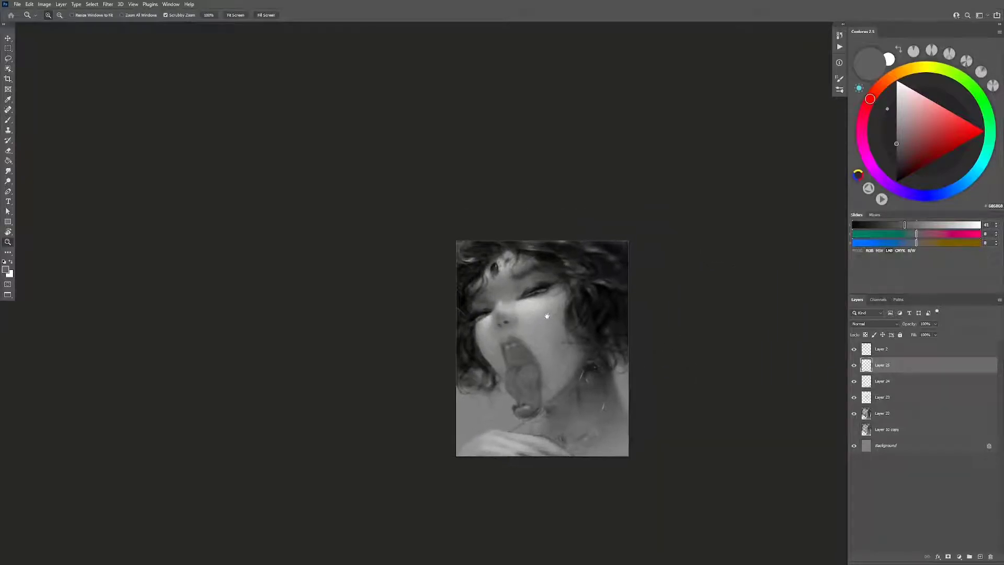
Step: Add Layer 26 on the mirrored canvas and paint a black hair strand across the forehead
{"action": "key", "text": "ctrl+shift+alt+n"}
{"action": "key", "text": "h"}
{"action": "key", "text": "b"}
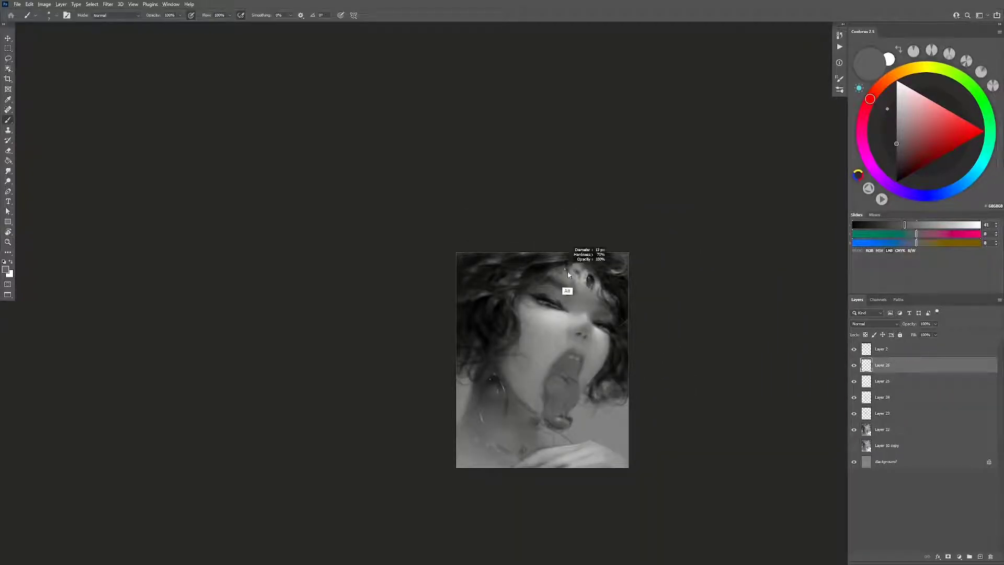
{"action": "left_click_drag", "start_coordinate": [563, 272], "coordinate": [563, 272]}
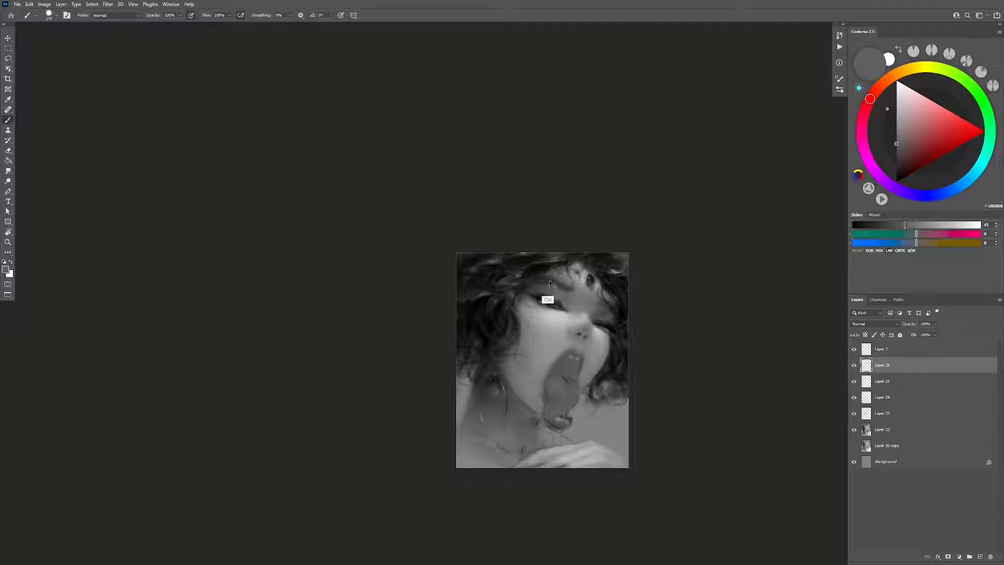
{"action": "key", "text": "d"}
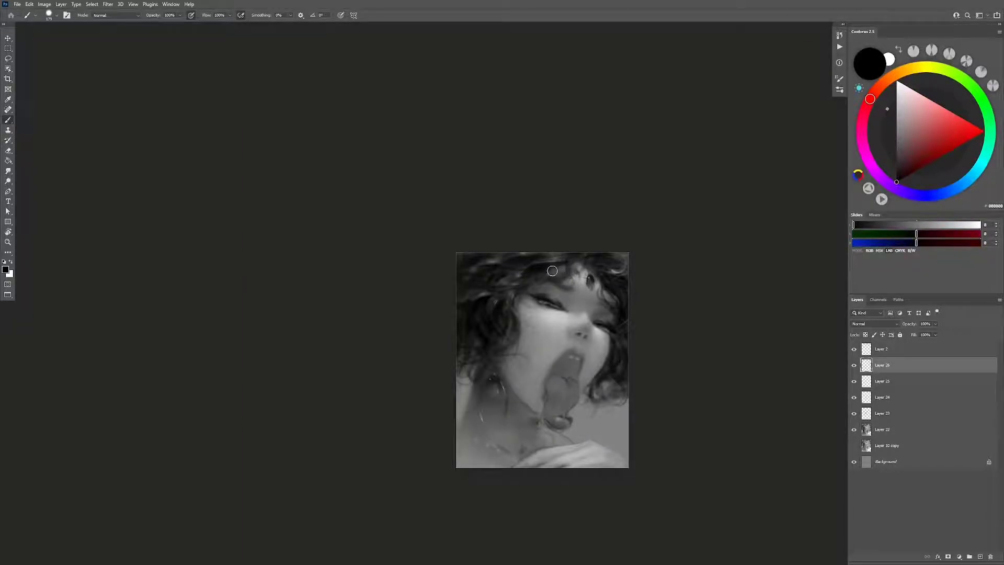
{"action": "key", "text": "ctrl+z"}
{"action": "left_click_drag", "start_coordinate": [544, 277], "coordinate": [567, 270]}
Step: Sample a forehead grey and paint a light hair strand over the forehead
{"action": "scroll", "coordinate": [574, 267], "scroll_direction": "up", "scroll_amount": 5}
{"action": "left_click", "coordinate": [621, 311], "text": "alt"}
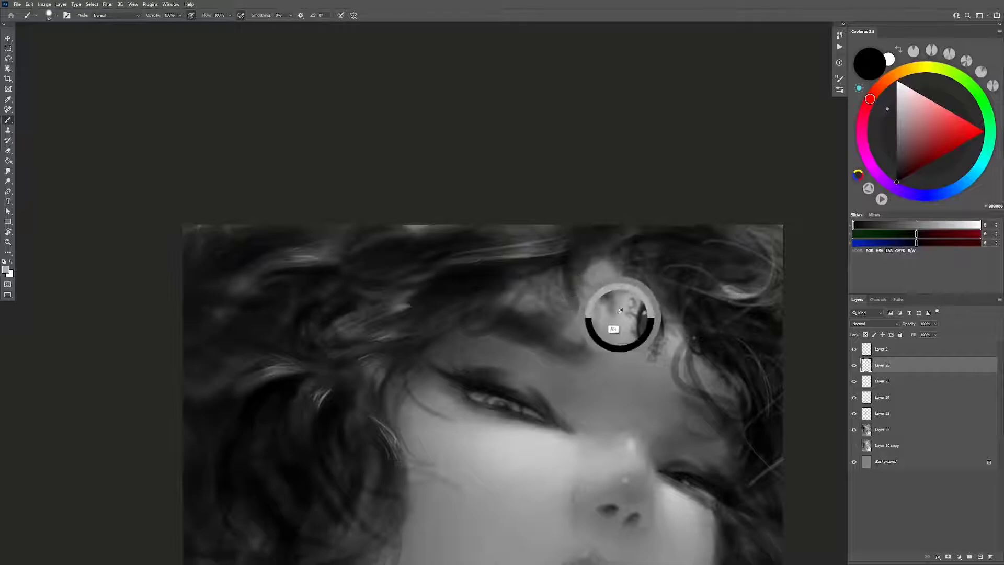
{"action": "left_click_drag", "start_coordinate": [571, 299], "coordinate": [567, 278]}
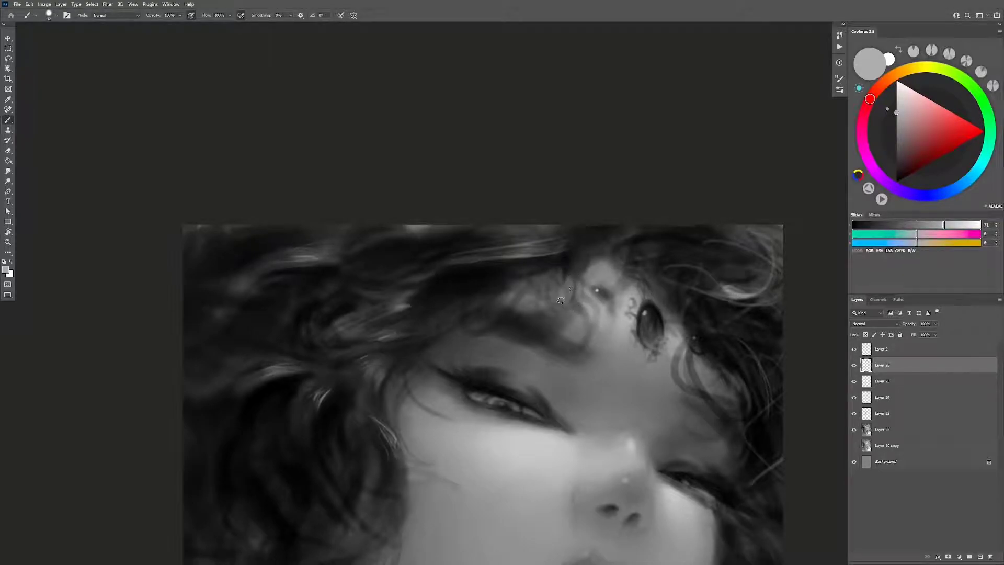
{"action": "key", "text": "z"}
{"action": "left_click_drag", "start_coordinate": [576, 288], "coordinate": [558, 341]}
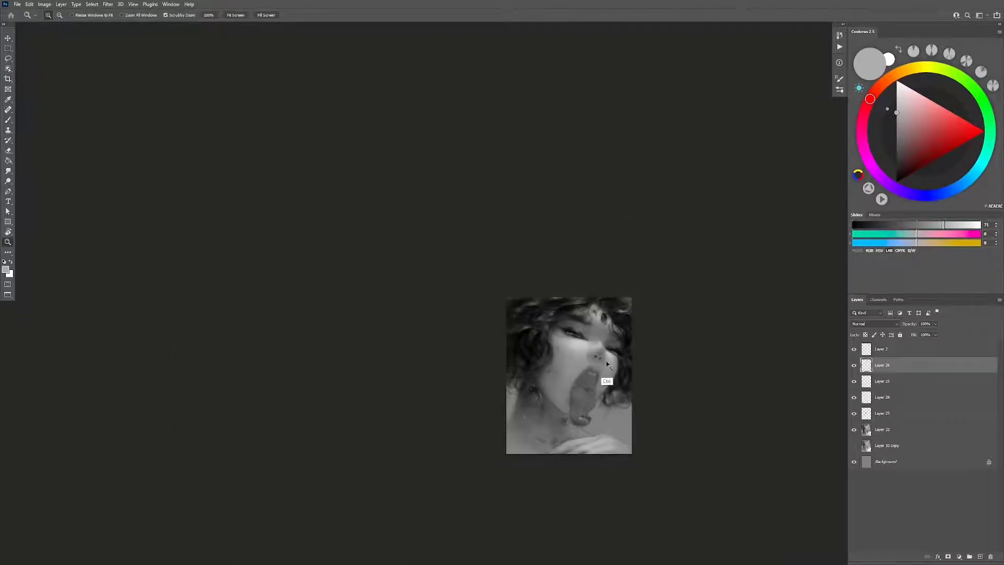
{"action": "scroll", "coordinate": [549, 308], "scroll_direction": "up", "scroll_amount": 1}
Step: Add a new paint layer, sample a hair grey, set black and enlarge the brush to 138 px
{"action": "key", "text": "b"}
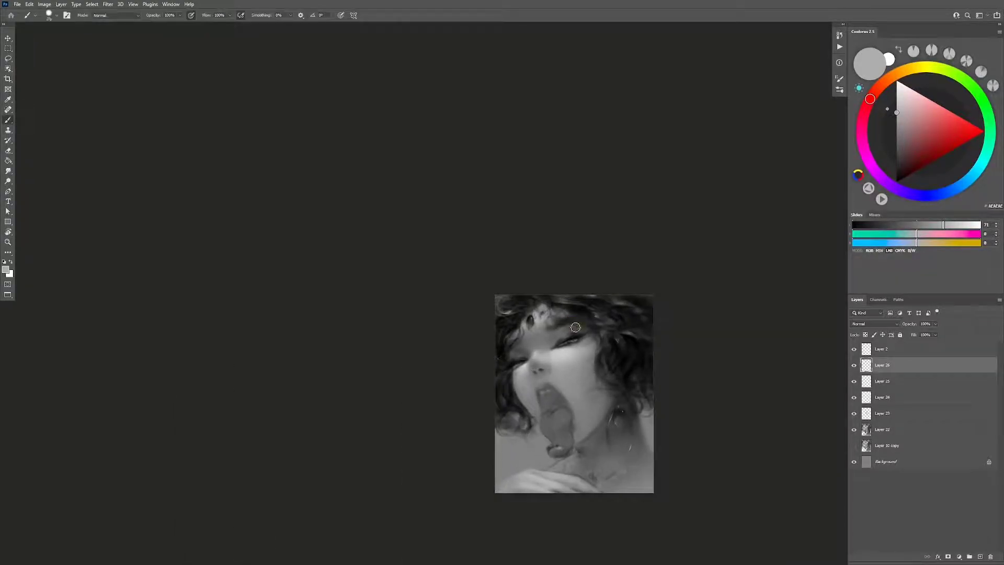
{"action": "key", "text": "ctrl+shift+alt+n"}
{"action": "left_click", "coordinate": [515, 345], "text": "alt"}
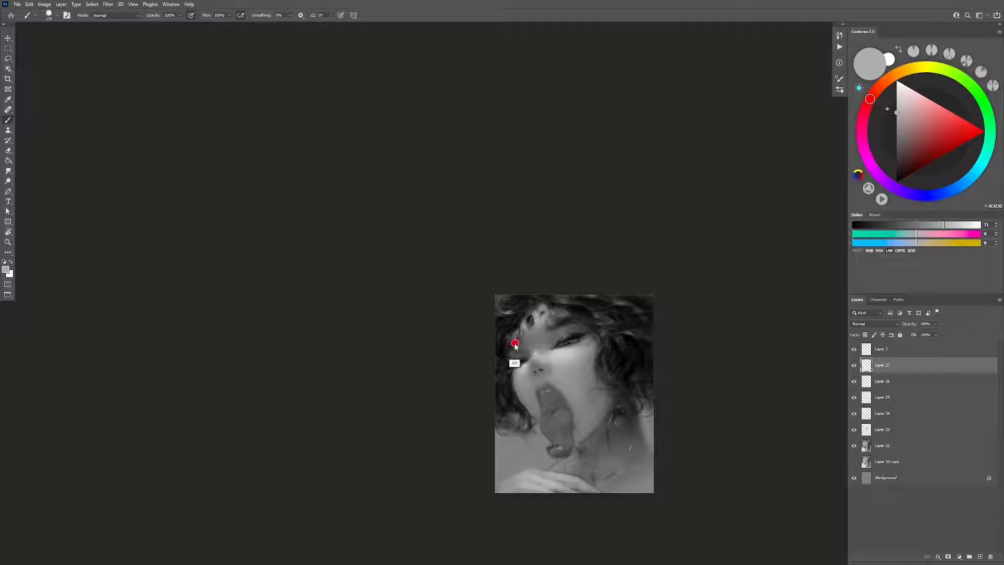
{"action": "key", "text": "d"}
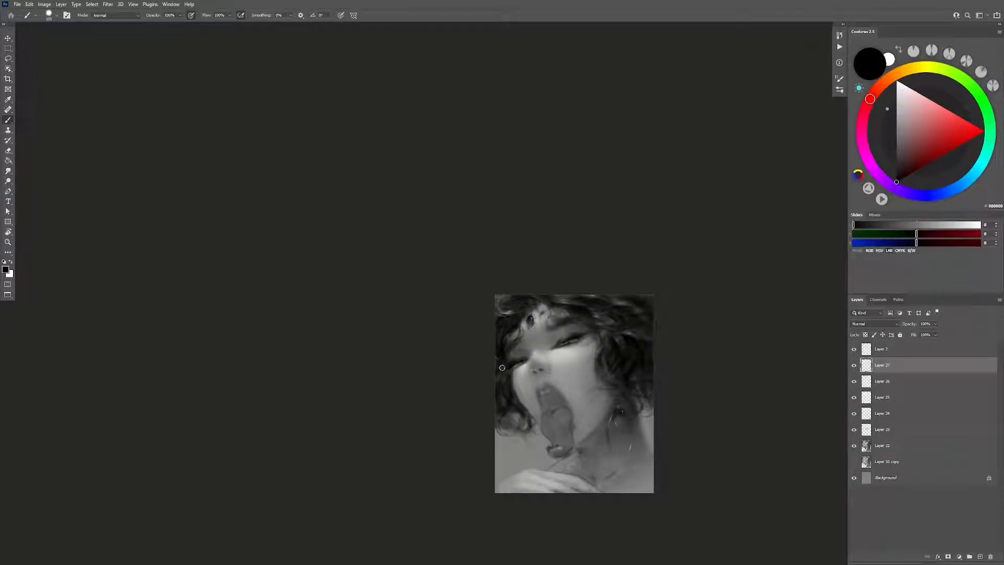
{"action": "key", "text": "ctrl+shift+h"}
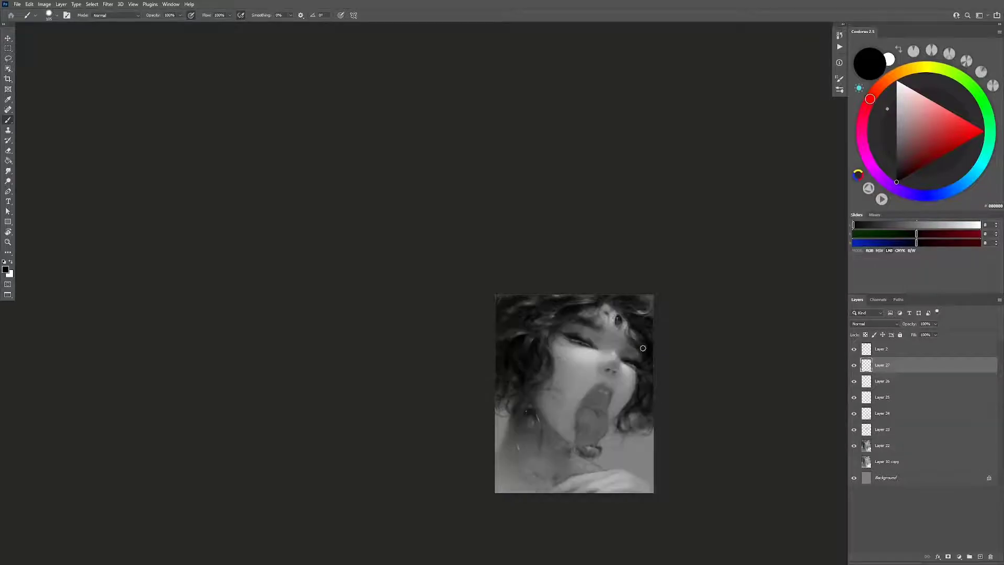
{"action": "right_click", "coordinate": [642, 338], "text": "alt"}
{"action": "key", "text": "z"}
{"action": "left_click_drag", "start_coordinate": [572, 337], "coordinate": [617, 346]}
Step: Add another layer and paint a small dark mark in the hair with a small brush
{"action": "key", "text": "ctrl+shift+alt+n"}
{"action": "key", "text": "b"}
{"action": "right_click", "coordinate": [562, 340], "text": "alt"}
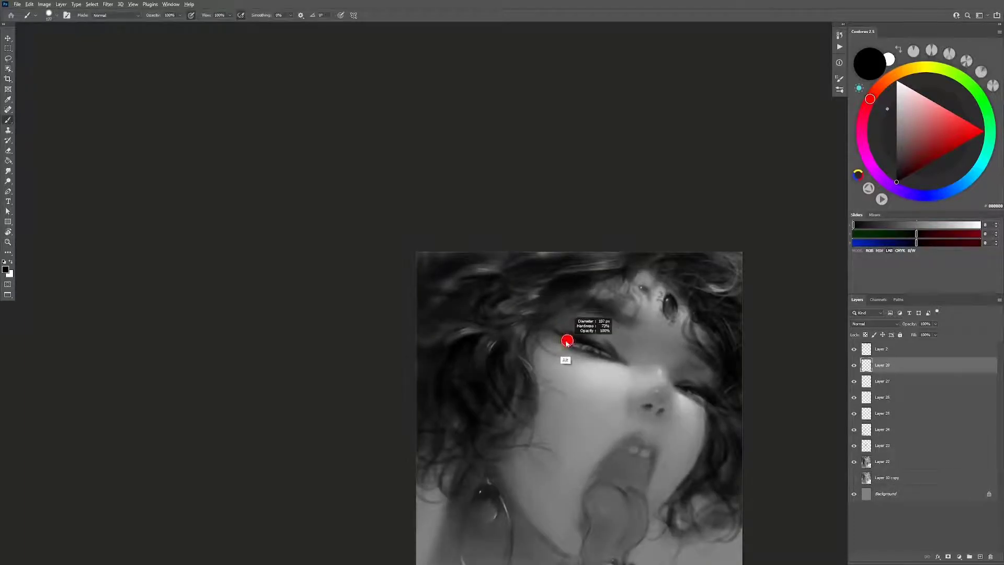
{"action": "right_click", "coordinate": [564, 340], "text": "alt"}
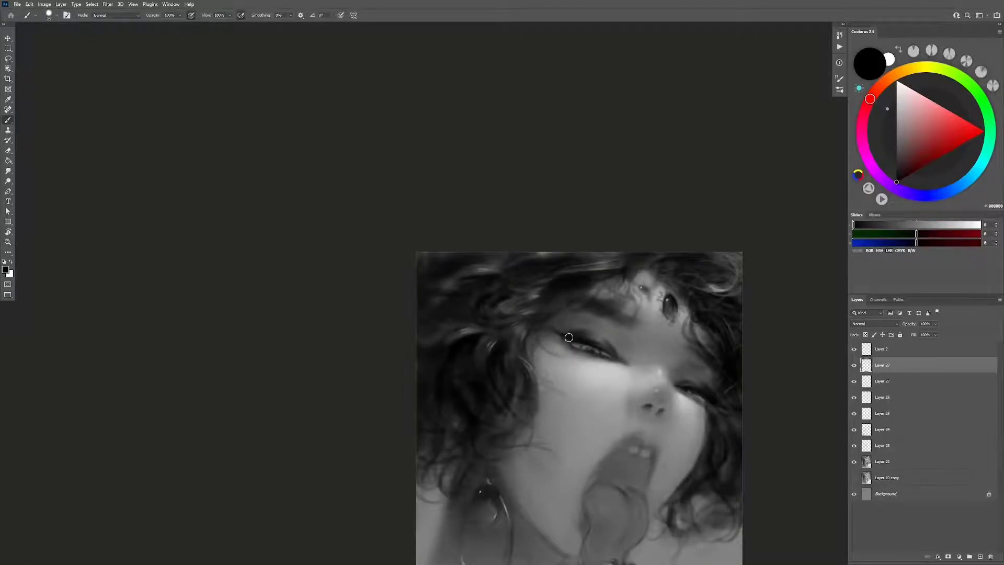
{"action": "left_click_drag", "start_coordinate": [534, 313], "coordinate": [534, 316]}
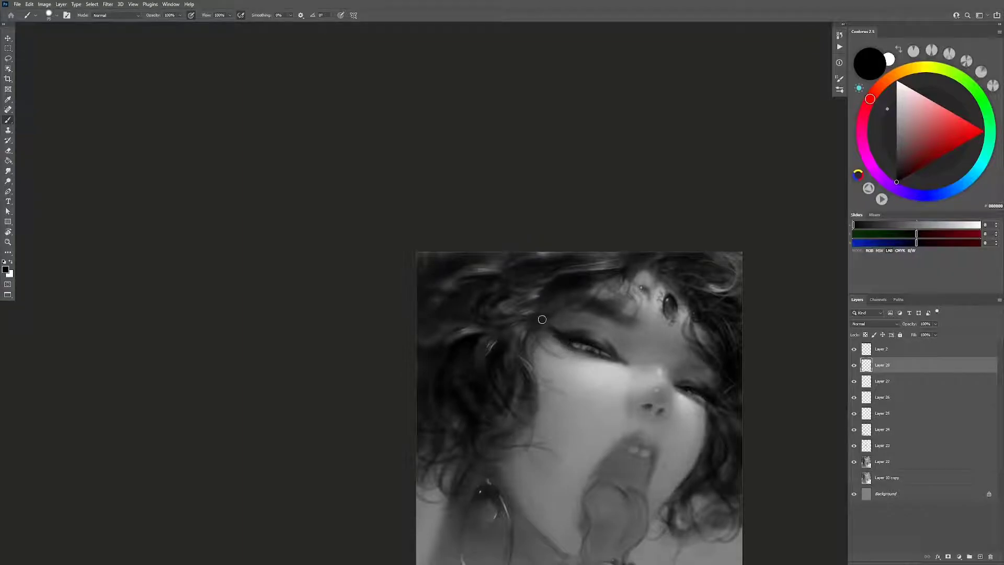
Step: Mirror the canvas back to normal and rezoom between the full painting and the face
{"action": "key", "text": "ctrl+minus"}
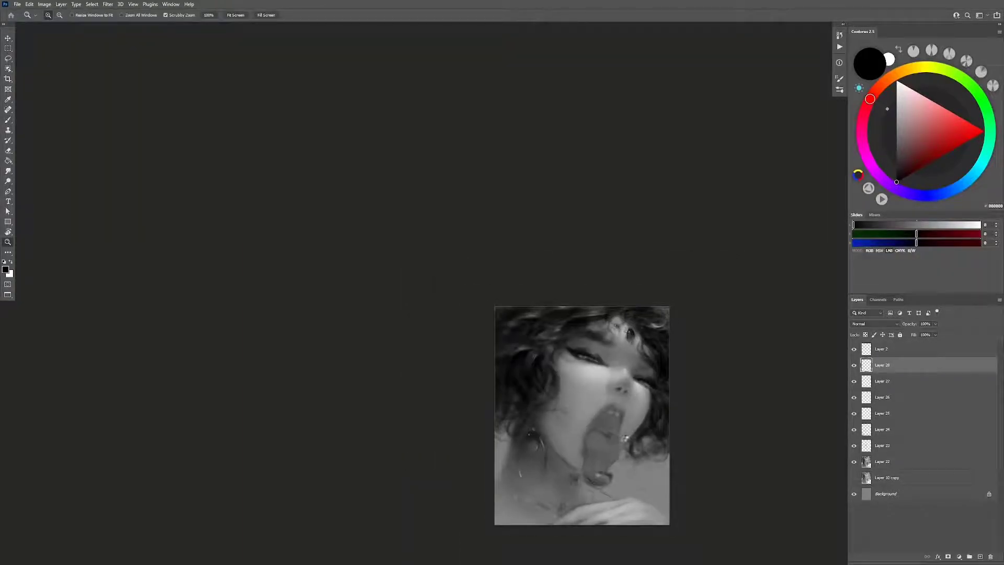
{"action": "key", "text": "ctrl+shift+h"}
{"action": "left_click", "coordinate": [593, 357]}
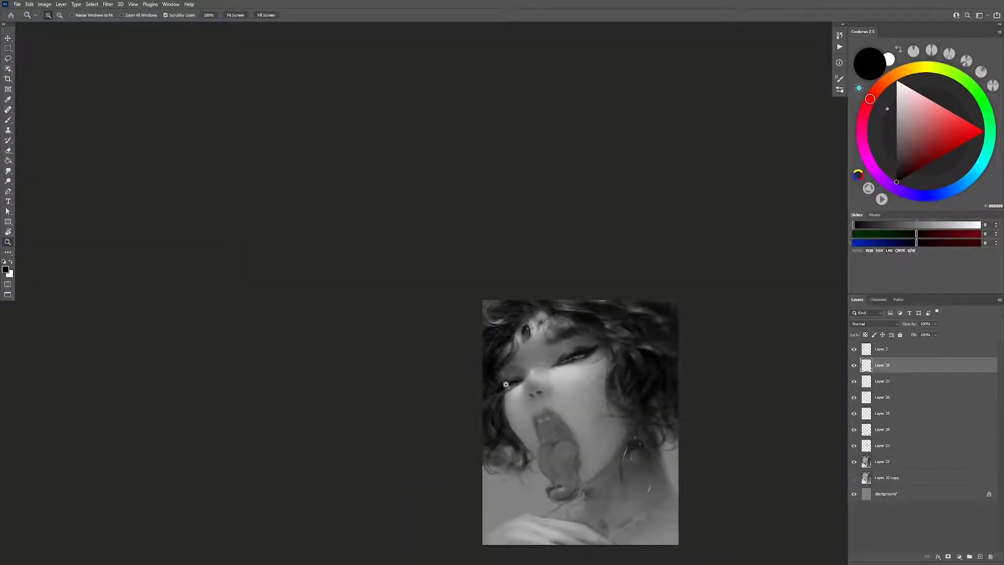
{"action": "key", "text": "b"}
{"action": "key", "text": "ctrl+plus"}
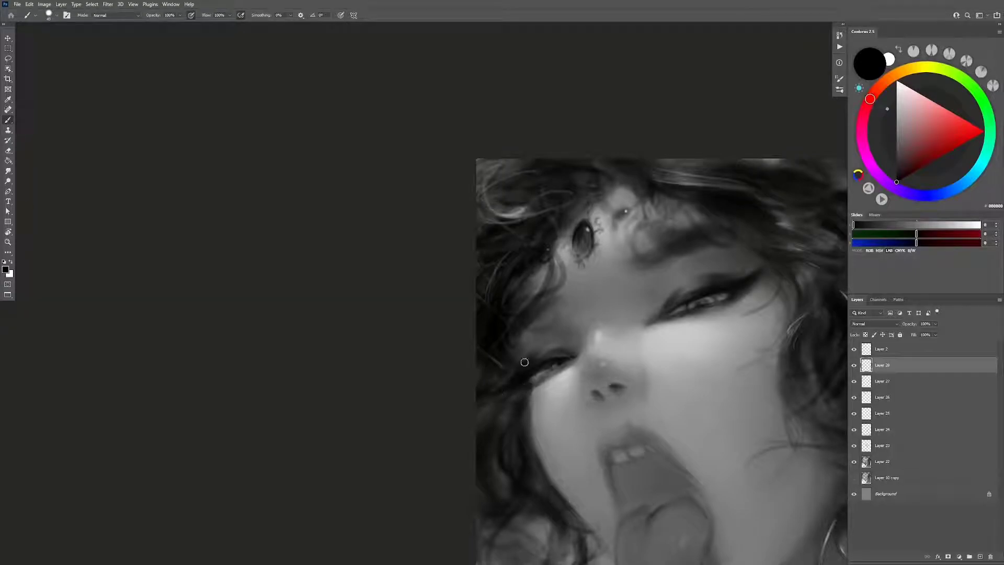
{"action": "key", "text": "z"}
{"action": "left_click", "coordinate": [531, 392], "text": "alt"}
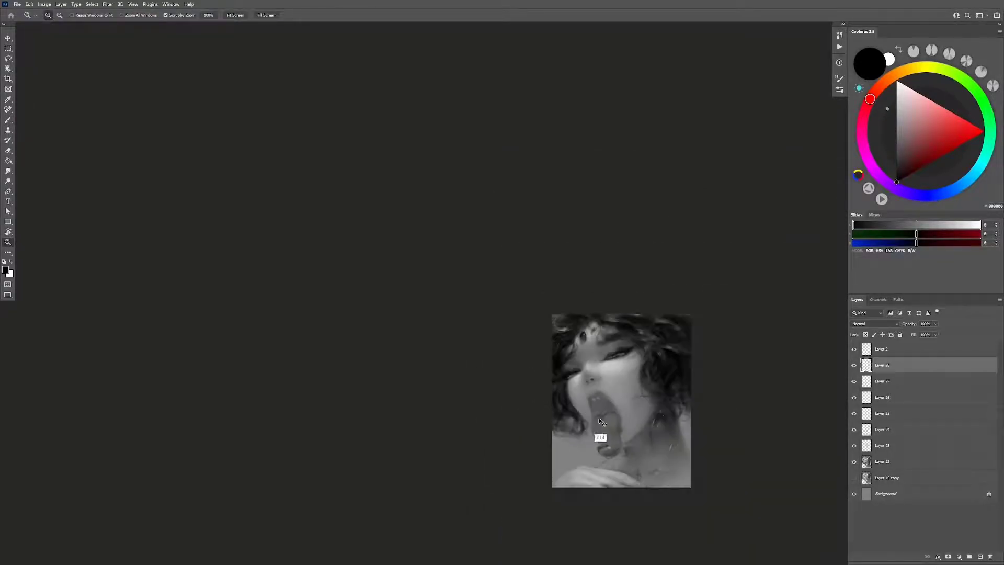
{"action": "left_click", "coordinate": [601, 440], "text": "alt"}
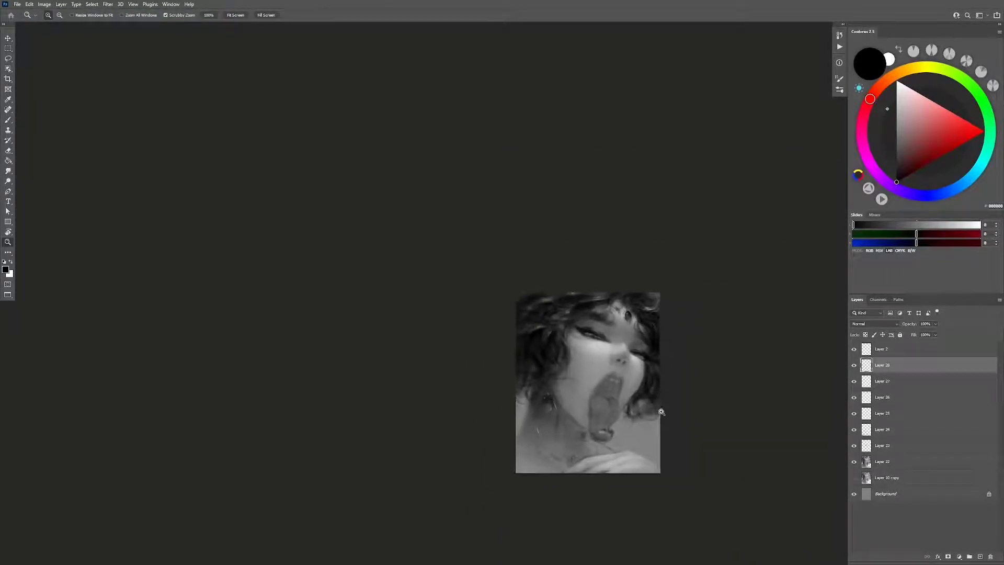
{"action": "left_click", "coordinate": [590, 373]}
{"action": "key", "text": "b"}
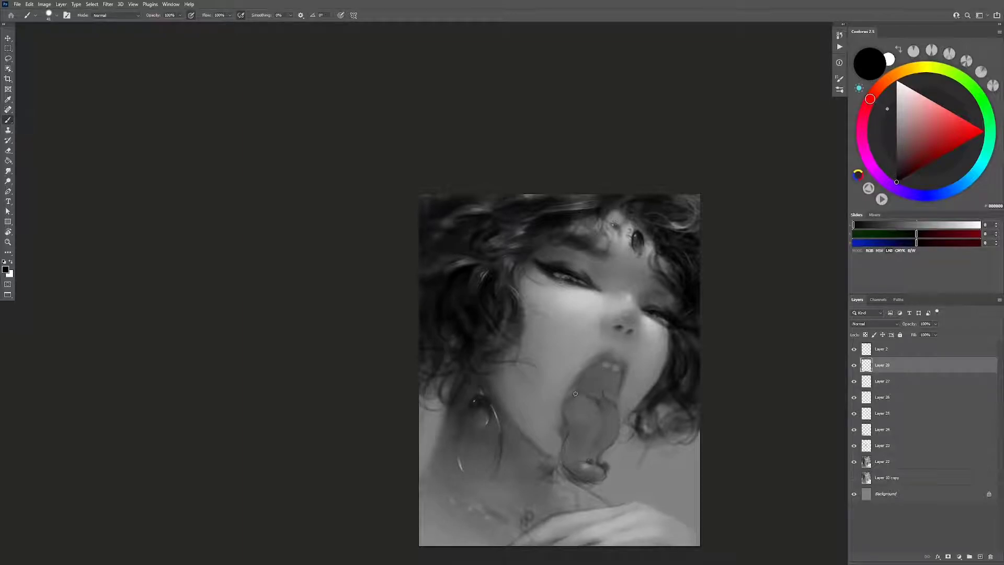
Step: Pick a mid grey, check the face mirrored, then zoom far in on the mouth
{"action": "left_click", "coordinate": [587, 370], "text": "alt"}
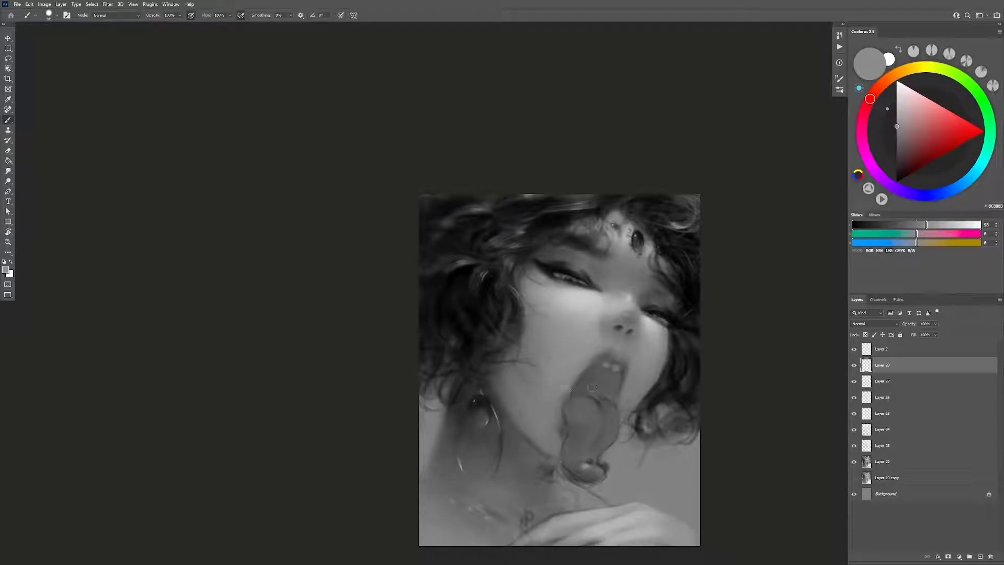
{"action": "key", "text": "z"}
{"action": "left_click", "coordinate": [597, 426], "text": "alt"}
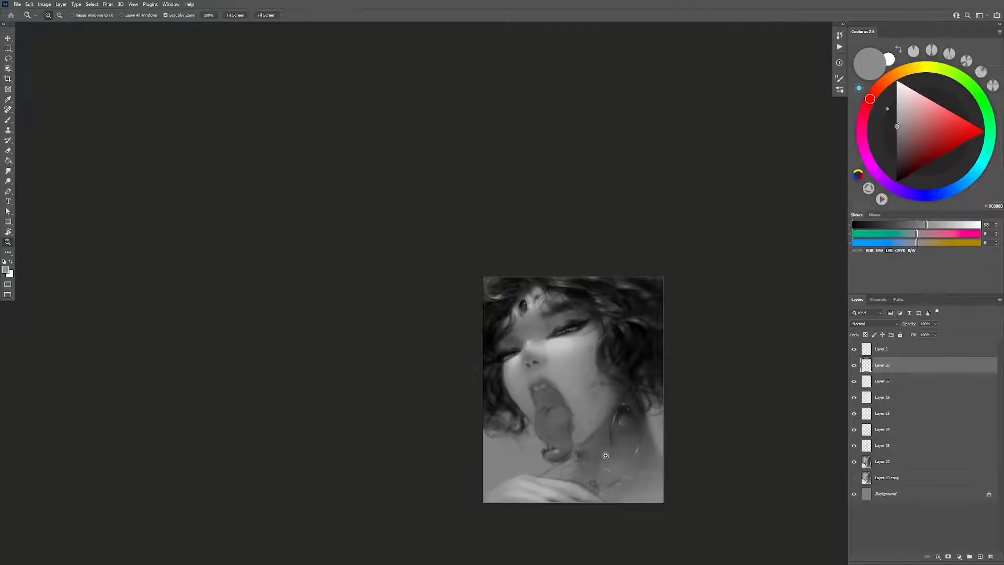
{"action": "key", "text": "ctrl+h"}
{"action": "key", "text": "ctrl"}
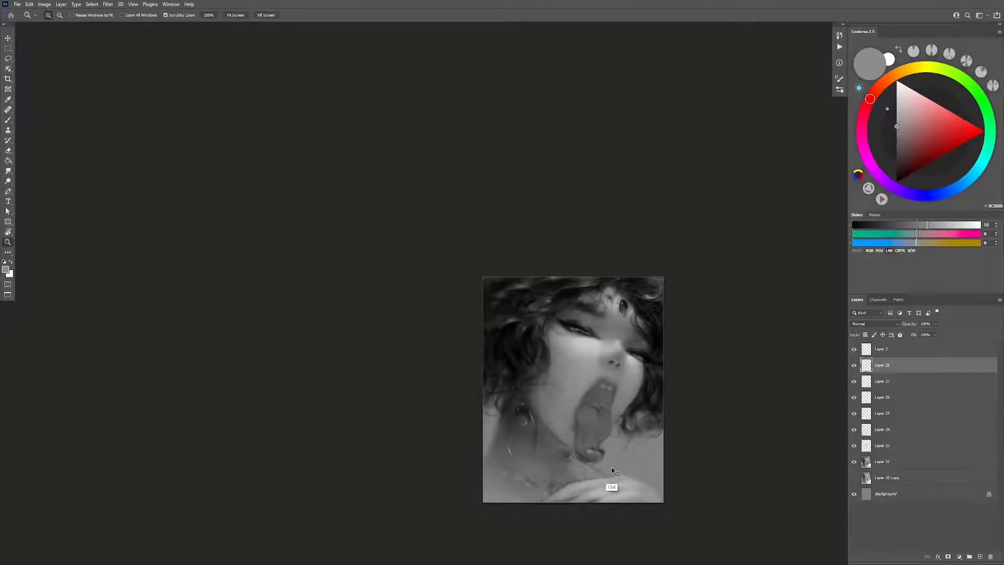
{"action": "key", "text": "ctrl+h"}
{"action": "left_click_drag", "start_coordinate": [558, 390], "coordinate": [579, 408]}
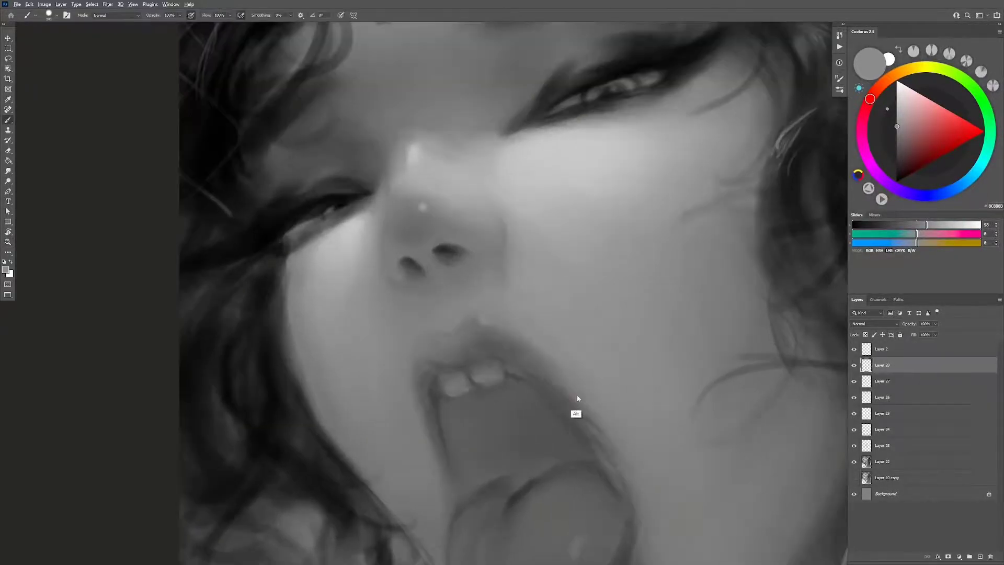
{"action": "key", "text": "b"}
Step: Paint a thin black contour along the tongue's outer edge
{"action": "left_click", "coordinate": [549, 411], "text": "alt"}
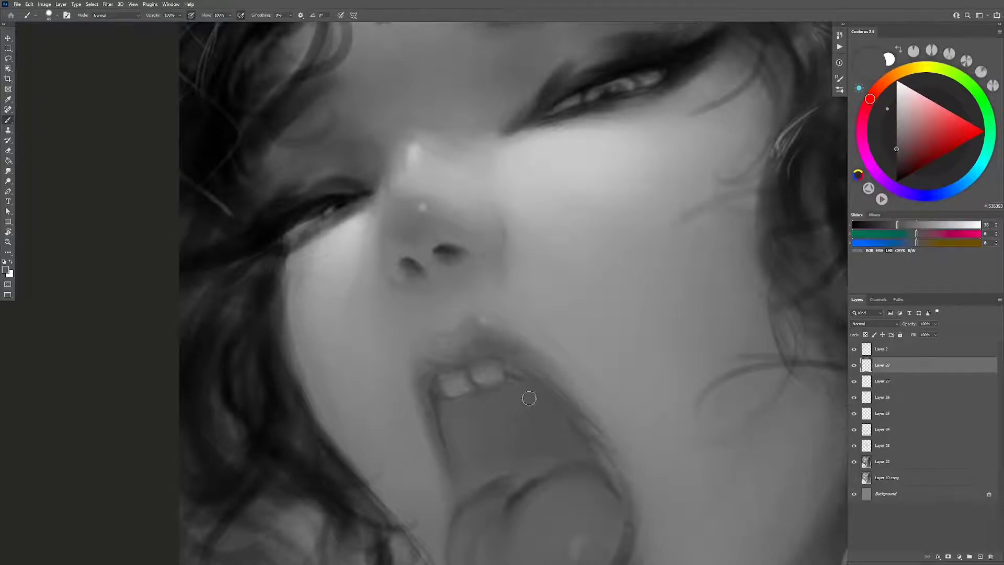
{"action": "key", "text": "z"}
{"action": "left_click_drag", "start_coordinate": [595, 477], "coordinate": [601, 463]}
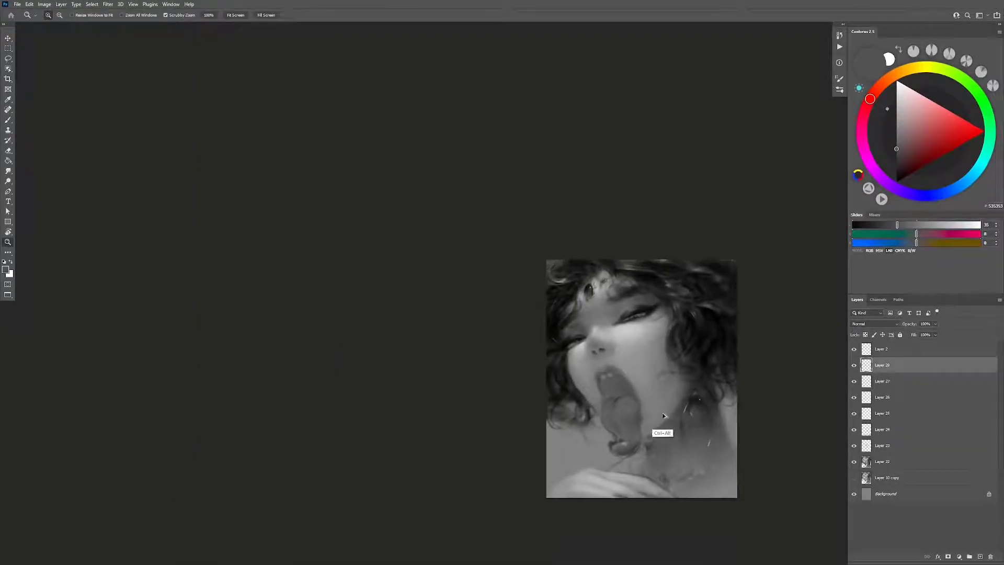
{"action": "left_click_drag", "start_coordinate": [661, 430], "coordinate": [639, 403]}
{"action": "key", "text": "b"}
{"action": "key", "text": "d"}
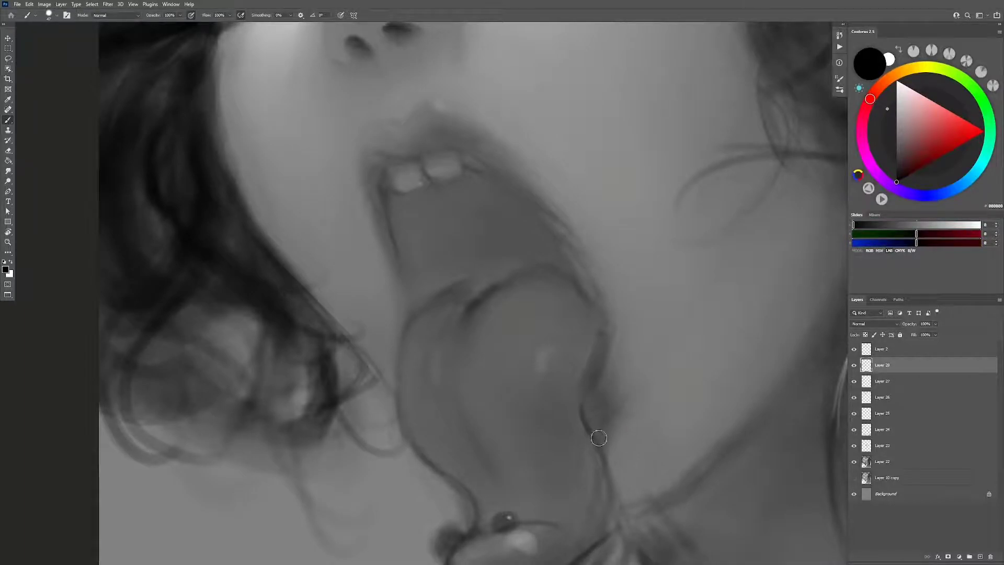
{"action": "left_click_drag", "start_coordinate": [617, 405], "coordinate": [604, 428]}
Step: Zoom out and mirror the view to check the tongue contour in the whole portrait
{"action": "key", "text": "z"}
{"action": "left_click_drag", "start_coordinate": [643, 392], "coordinate": [623, 454]}
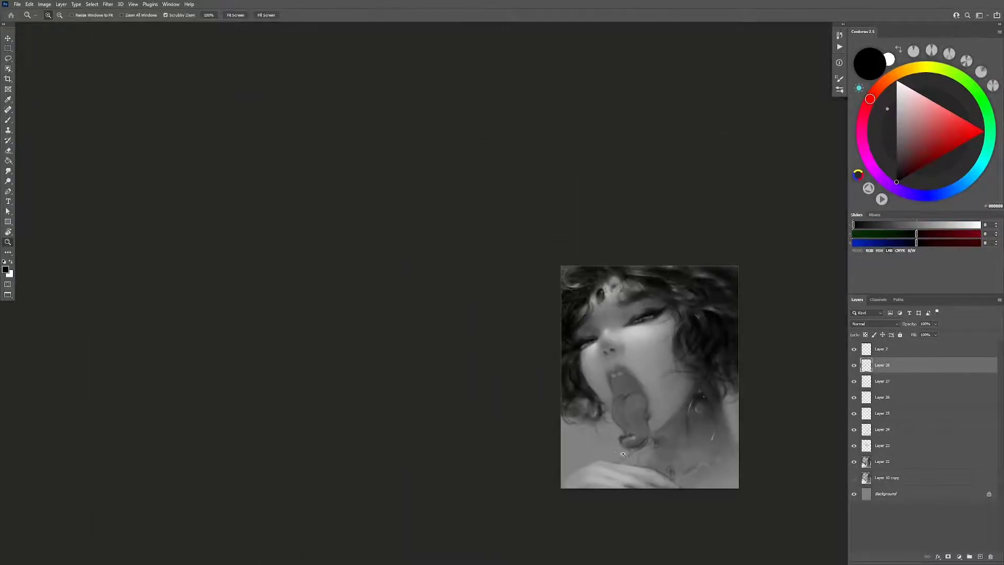
{"action": "key", "text": "h"}
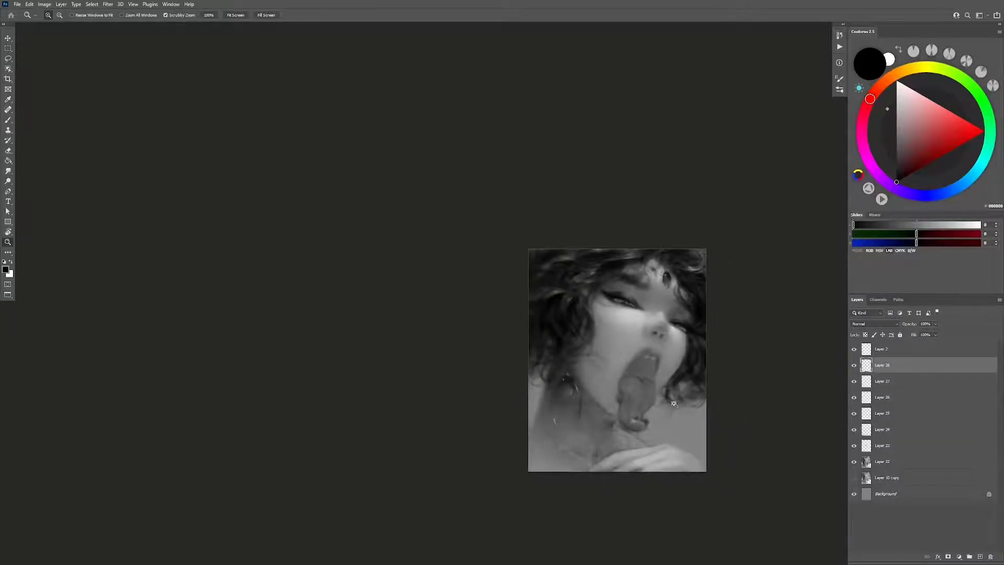
{"action": "left_click_drag", "start_coordinate": [704, 425], "coordinate": [683, 366]}
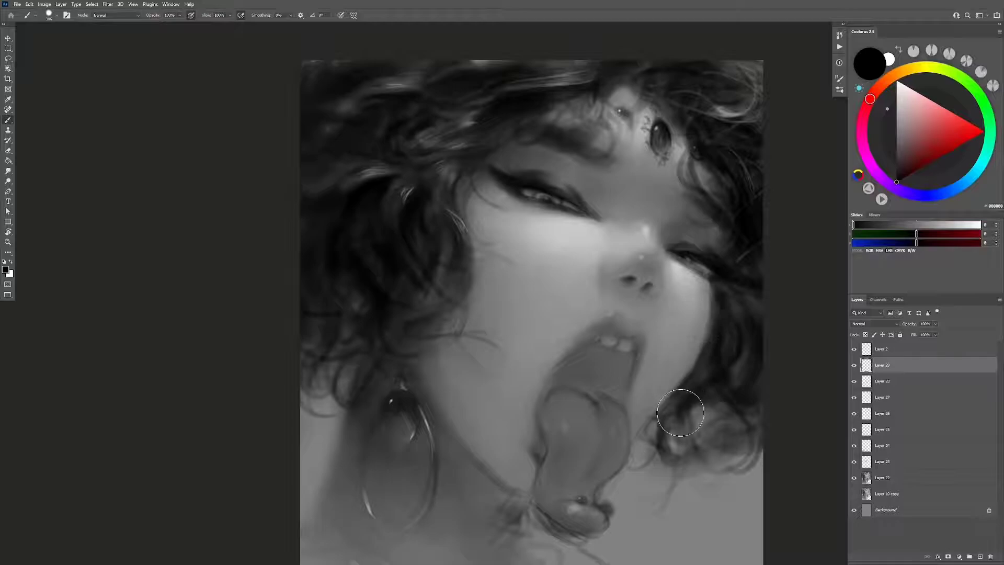
Step: Load the skin texture brush preset at about 476 px
{"action": "right_click", "coordinate": [701, 363]}
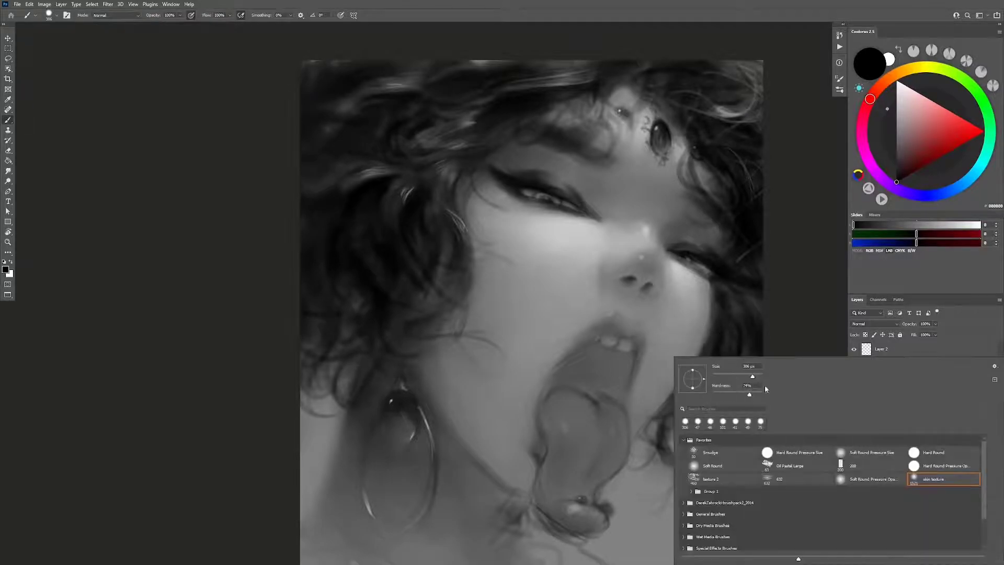
{"action": "double_click", "coordinate": [913, 482]}
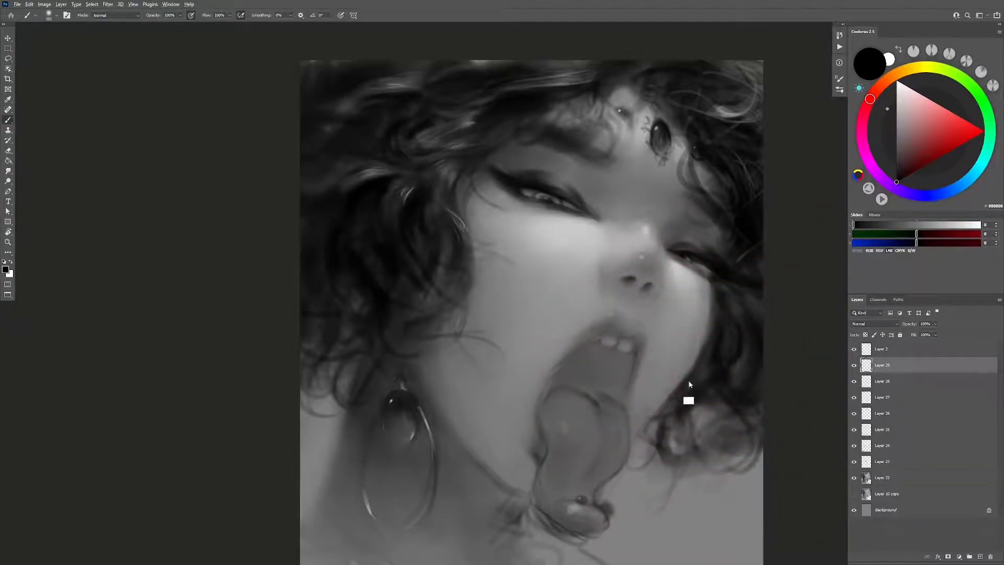
{"action": "key", "text": "bracketright"}
{"action": "key", "text": "bracketright"}
{"action": "key", "text": "bracketright"}
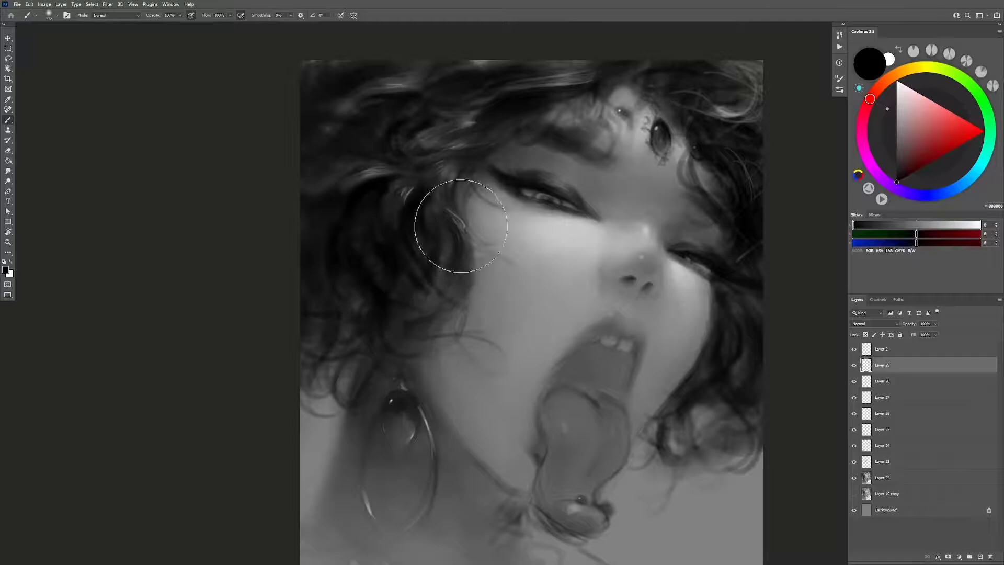
{"action": "left_click_drag", "start_coordinate": [489, 216], "coordinate": [462, 220]}
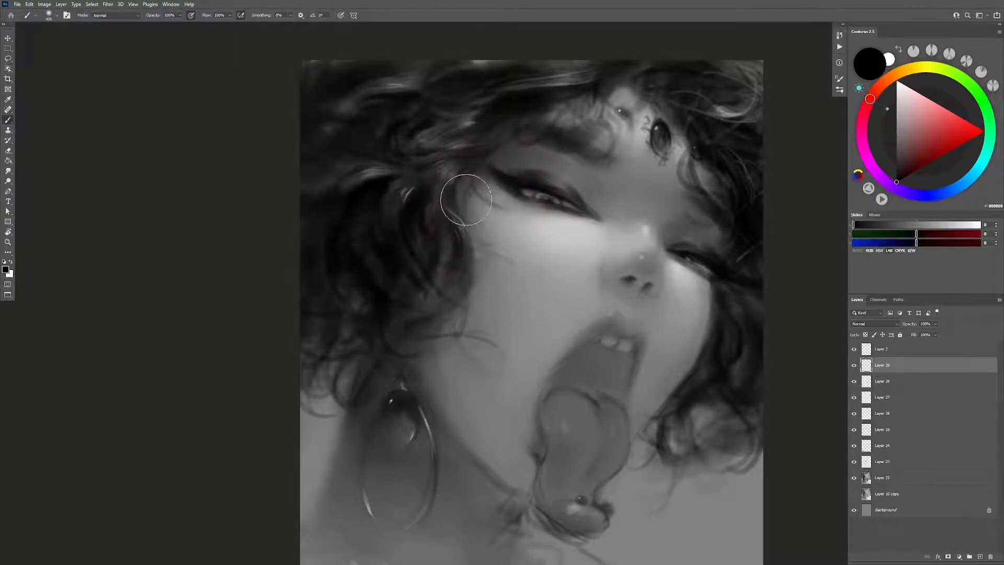
Step: Zoom in on the nose, shrink the brush to about 72 px and sample a light cheek grey
{"action": "key", "text": "z"}
{"action": "left_click_drag", "start_coordinate": [538, 351], "coordinate": [470, 356]}
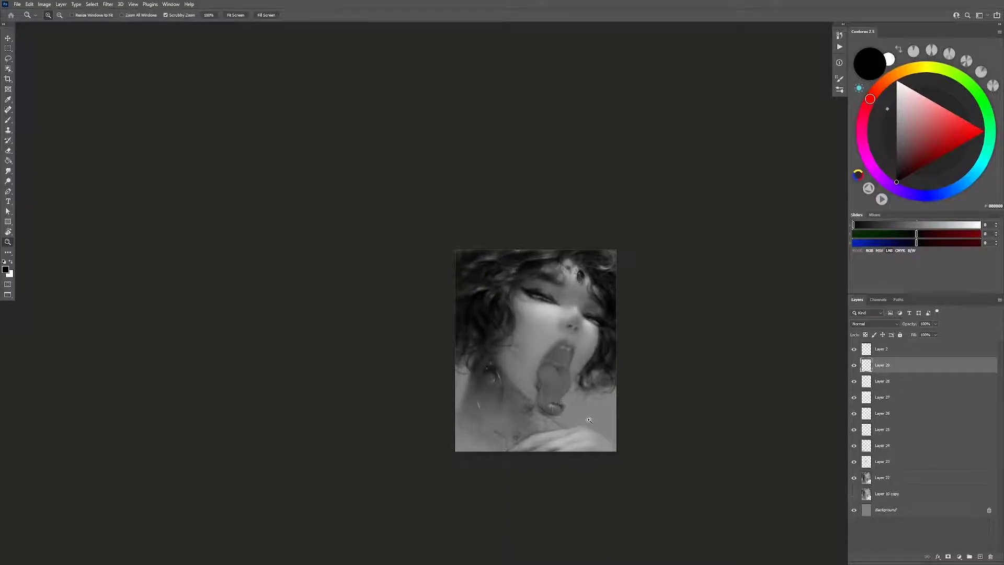
{"action": "left_click_drag", "start_coordinate": [589, 420], "coordinate": [643, 376]}
{"action": "left_click_drag", "start_coordinate": [673, 299], "coordinate": [732, 299]}
{"action": "key", "text": "b"}
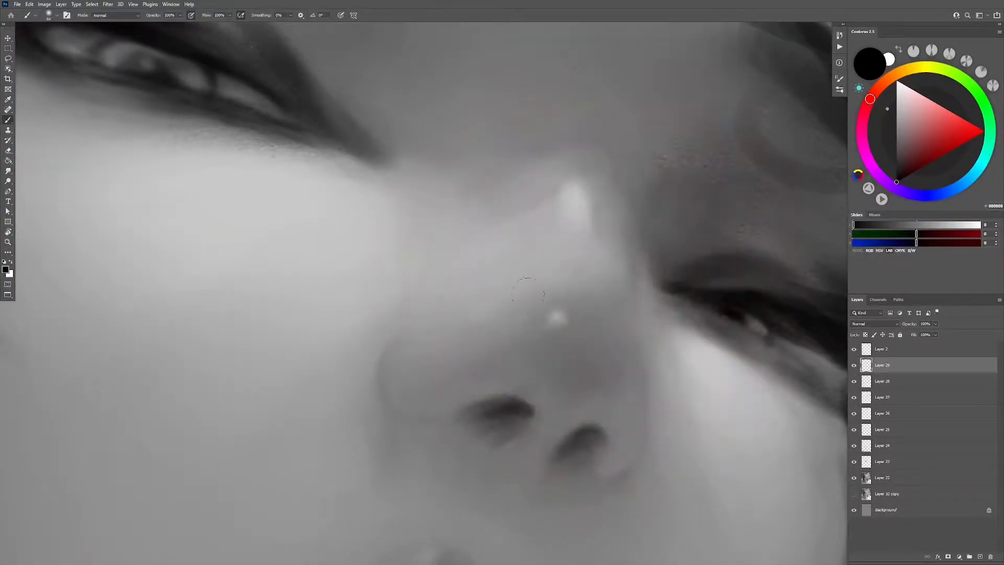
{"action": "left_click_drag", "start_coordinate": [570, 300], "coordinate": [577, 306]}
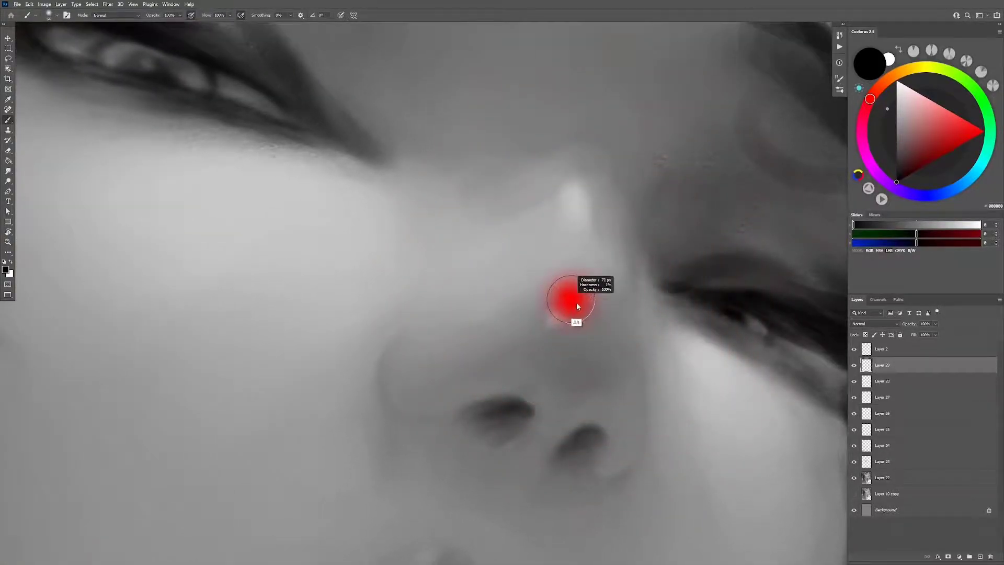
{"action": "left_click", "coordinate": [321, 200], "text": "alt"}
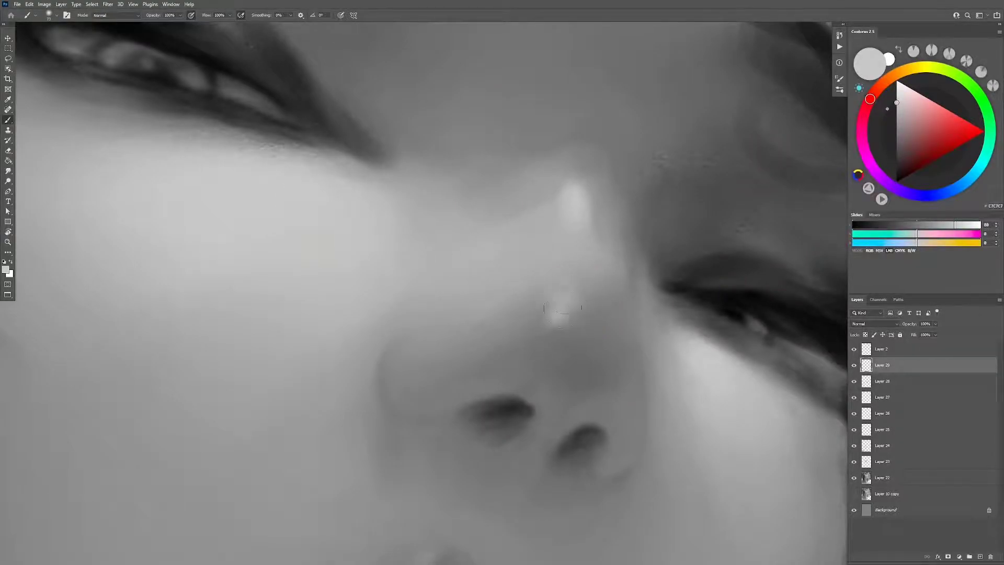
Step: Mirror the view and sample dark and mid greys around the nose for the highlight
{"action": "key", "text": "z"}
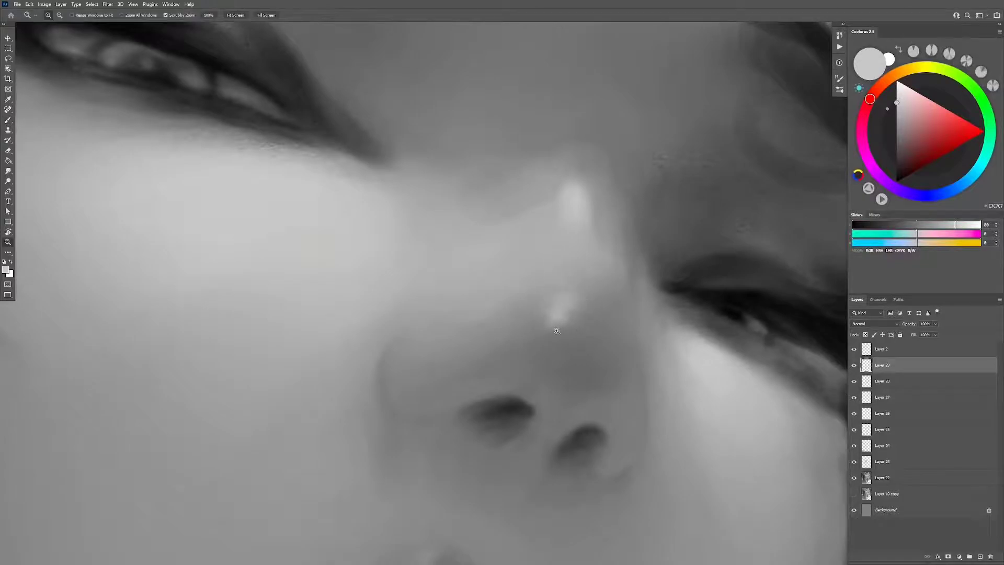
{"action": "left_click", "coordinate": [579, 330], "text": "alt"}
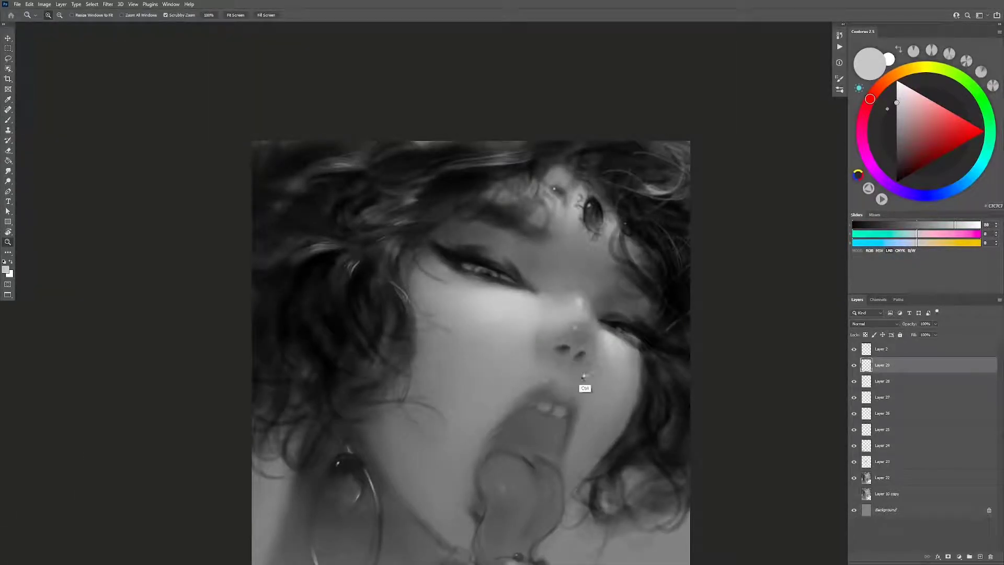
{"action": "key", "text": "h"}
{"action": "left_click_drag", "start_coordinate": [567, 348], "coordinate": [714, 291]}
{"action": "key", "text": "b"}
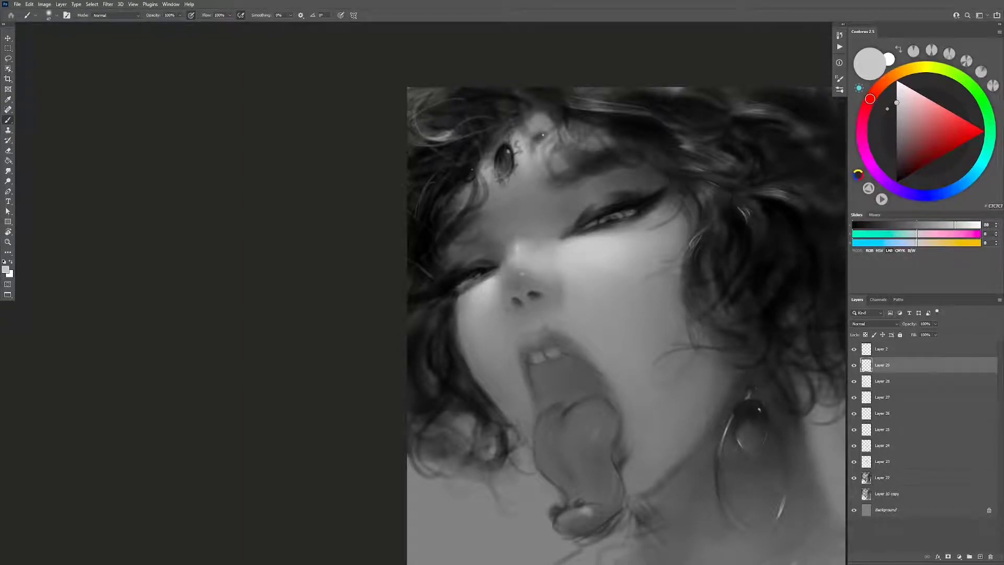
{"action": "key", "text": "ctrl"}
{"action": "left_click", "coordinate": [498, 279], "text": "alt"}
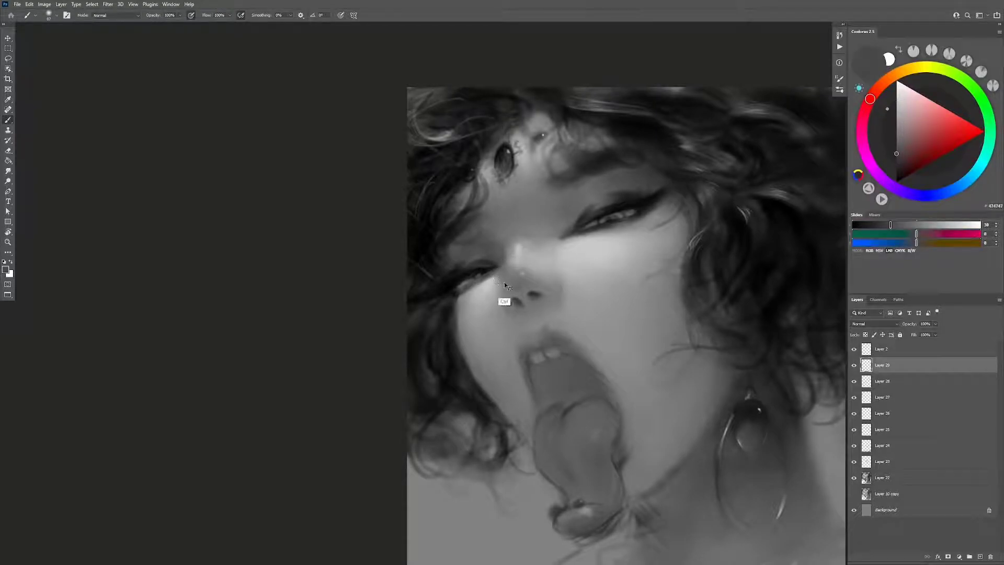
{"action": "left_click", "coordinate": [493, 283], "text": "alt"}
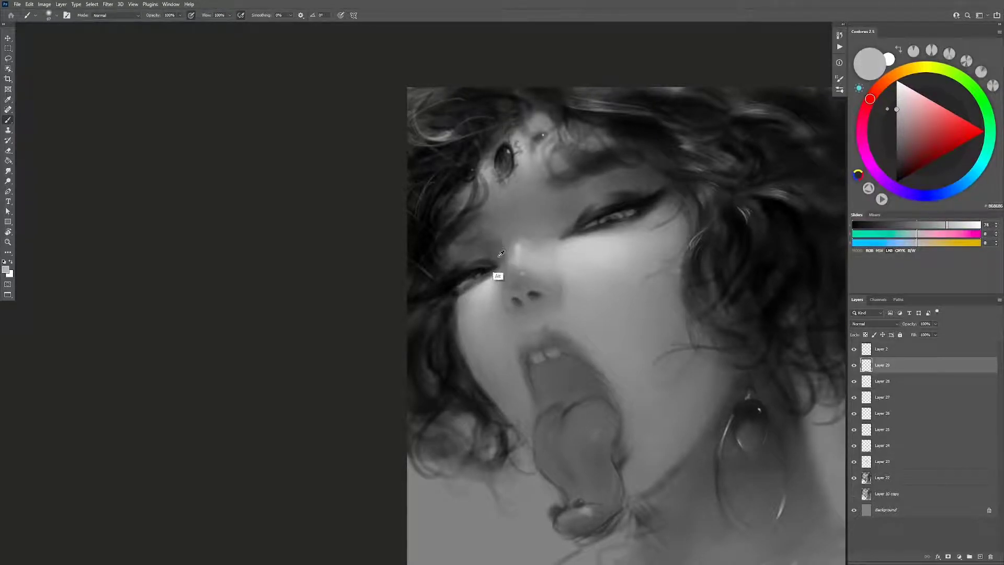
{"action": "left_click", "coordinate": [500, 277], "text": "alt"}
Step: Zoom out, flip the view back and zoom in on the painting again
{"action": "key", "text": "z"}
{"action": "left_click", "coordinate": [533, 293], "text": "alt"}
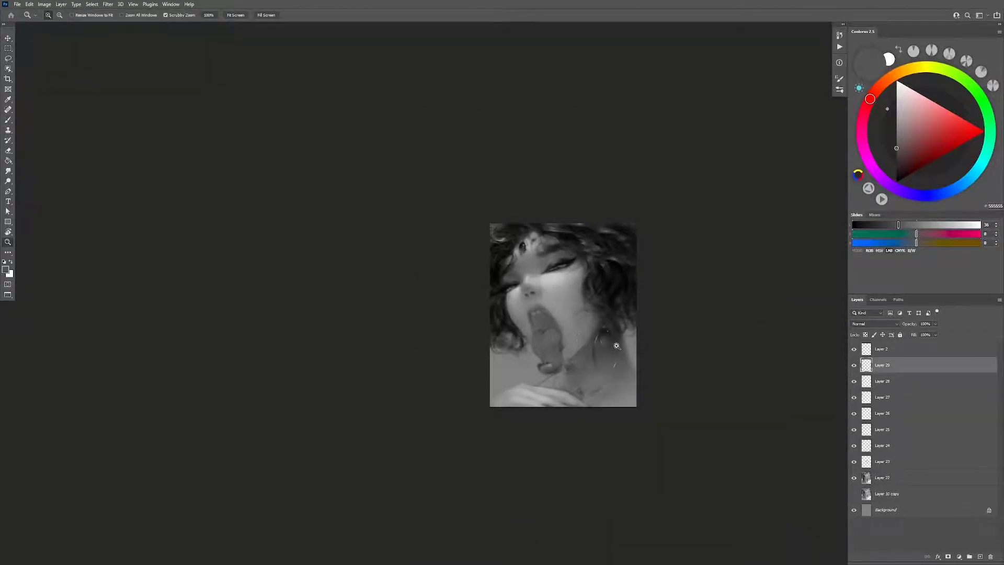
{"action": "key", "text": "h"}
{"action": "left_click_drag", "start_coordinate": [574, 340], "coordinate": [643, 296]}
{"action": "left_click", "coordinate": [642, 295]}
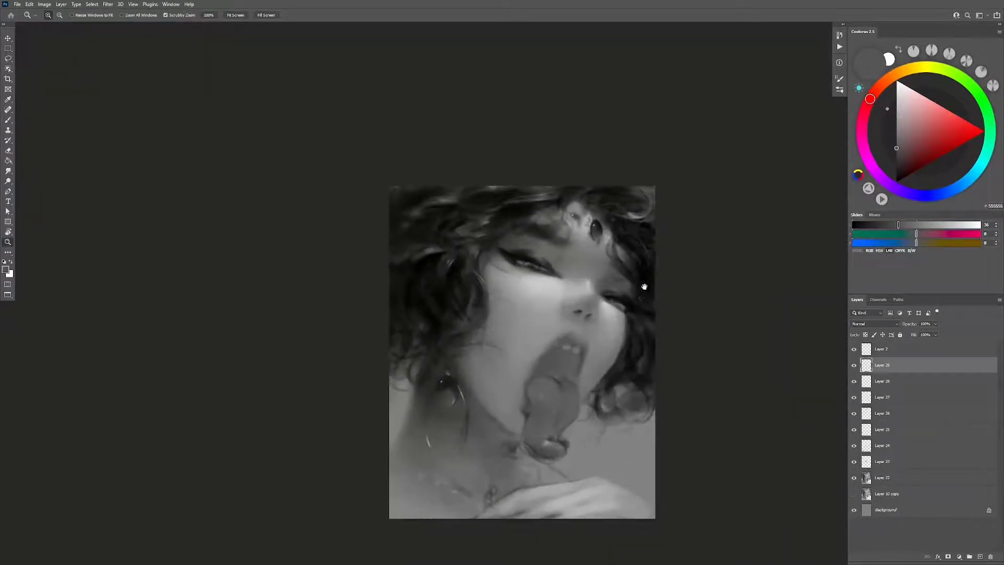
{"action": "scroll", "coordinate": [643, 287], "scroll_direction": "up", "scroll_amount": 1}
Step: Add a new paint layer and sample mid and light greys from the face, viewed mirrored
{"action": "key", "text": "b"}
{"action": "key", "text": "ctrl+shift+alt+n"}
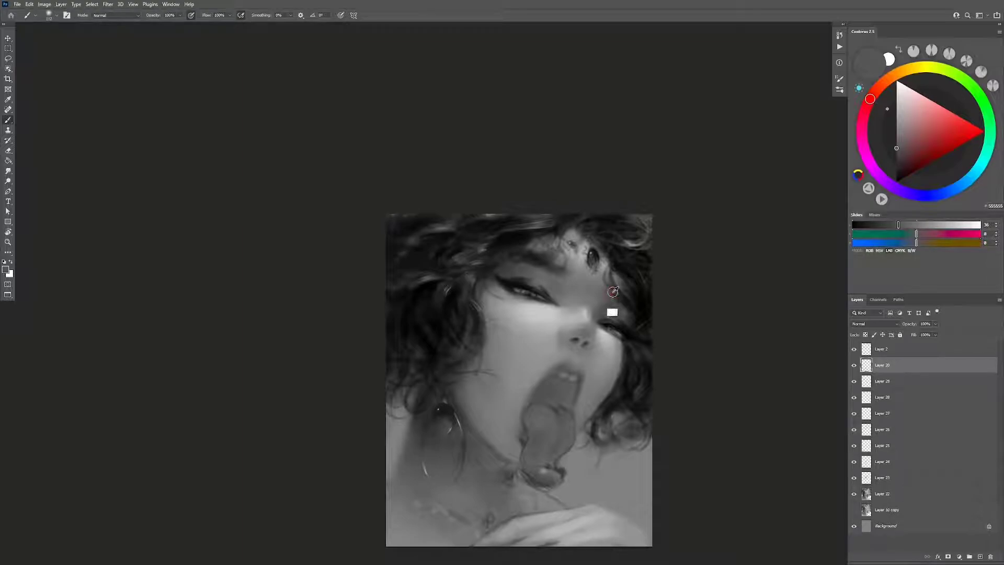
{"action": "left_click", "coordinate": [613, 297], "text": "alt"}
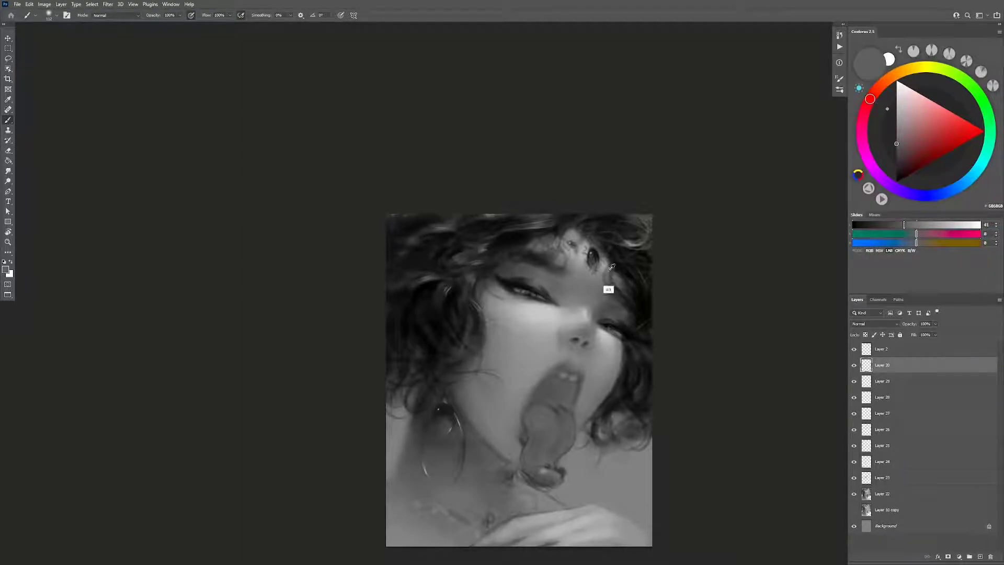
{"action": "left_click", "coordinate": [607, 273], "text": "alt"}
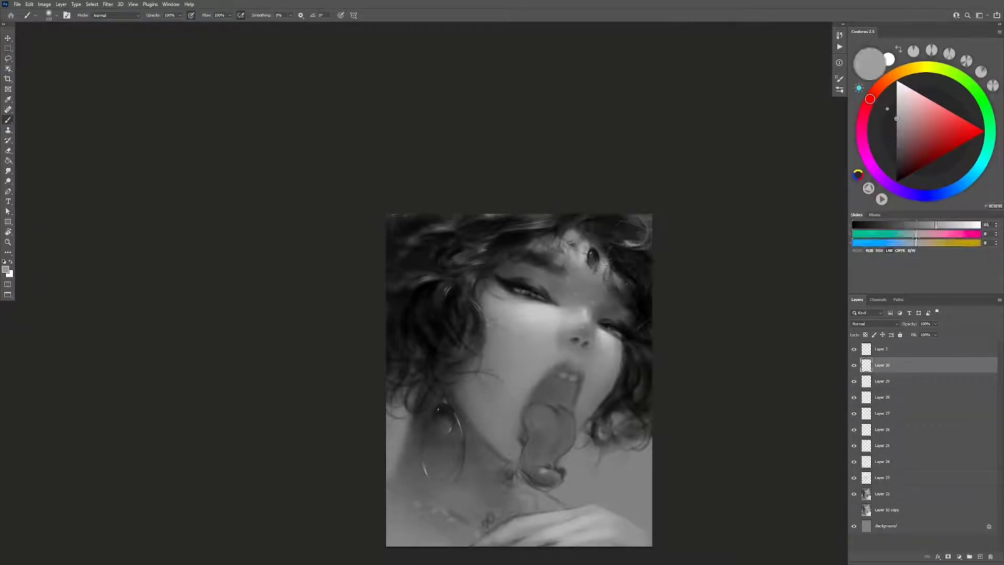
{"action": "left_click", "coordinate": [605, 288], "text": "alt"}
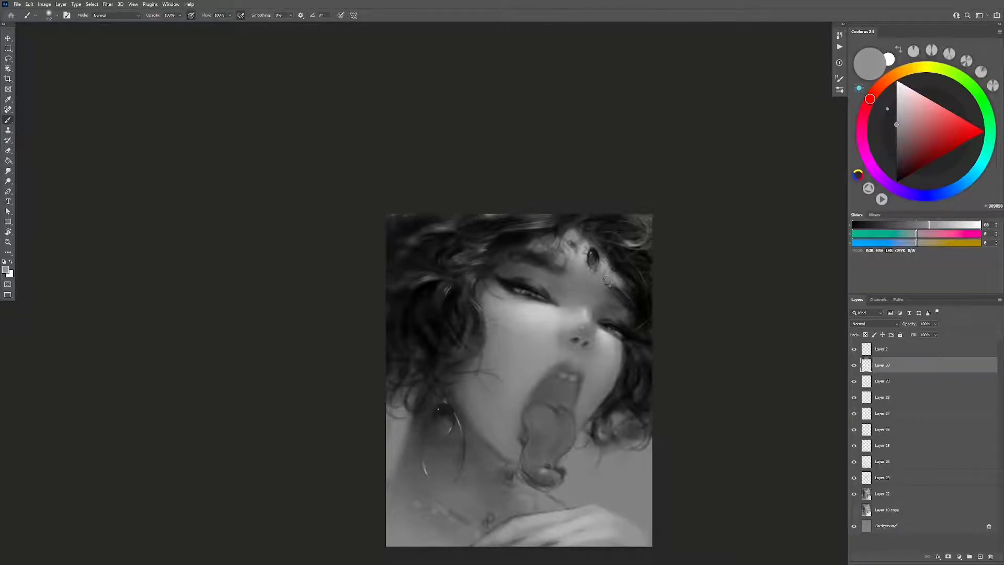
{"action": "key", "text": "h"}
{"action": "left_click_drag", "start_coordinate": [630, 311], "coordinate": [680, 313]}
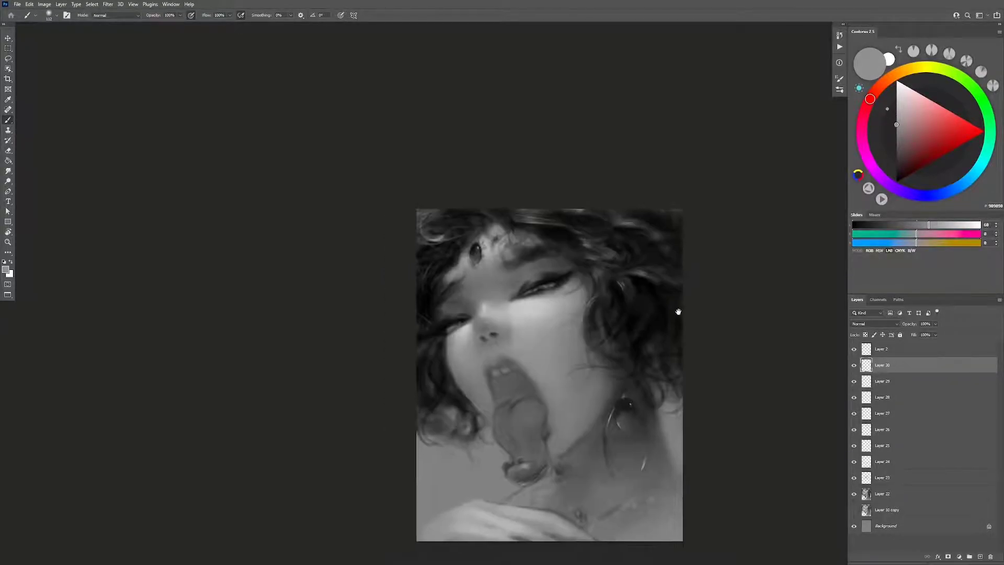
Step: Sample another mid face grey, zoom out and return the view to normal orientation
{"action": "key", "text": "d"}
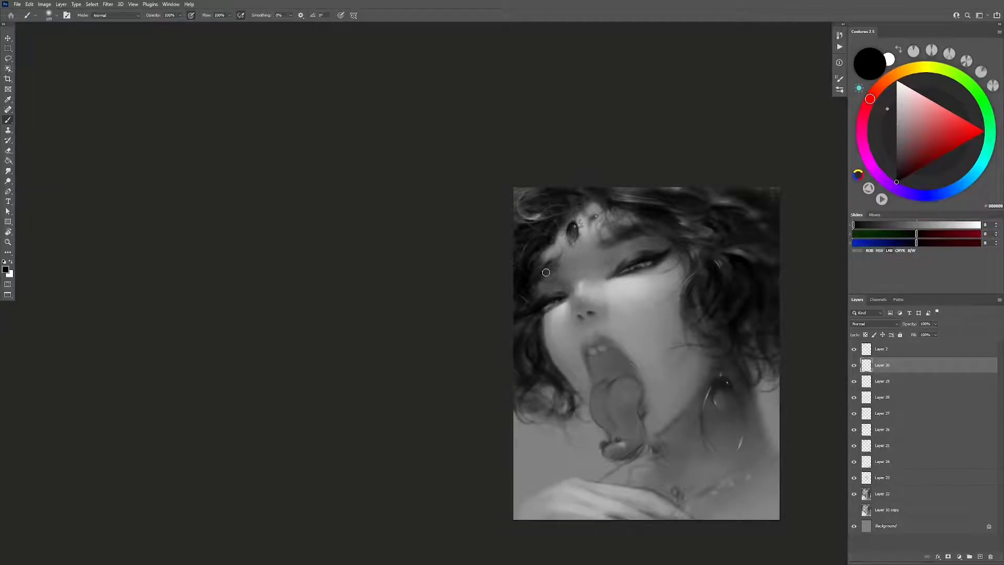
{"action": "left_click", "coordinate": [533, 284], "text": "alt"}
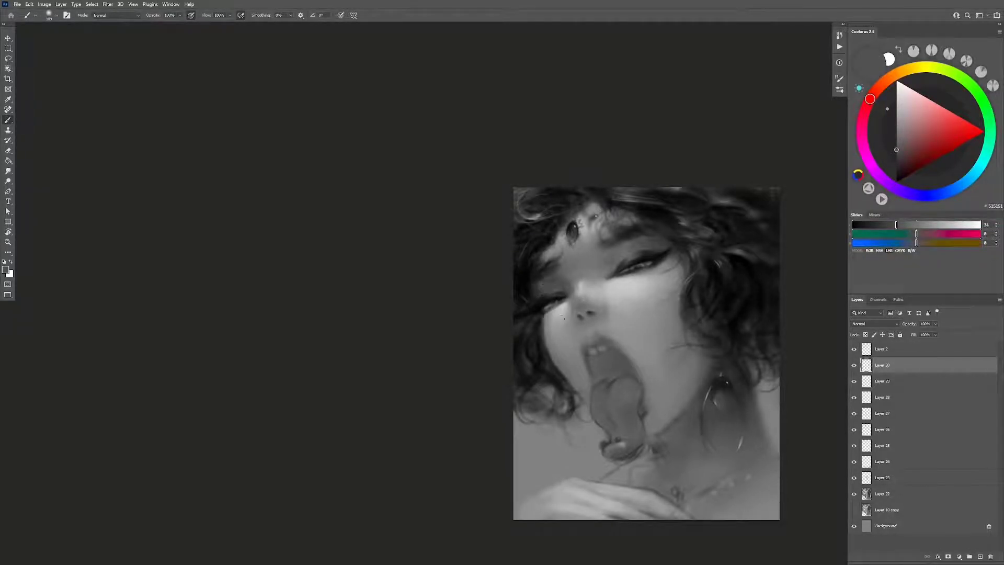
{"action": "key", "text": "z"}
{"action": "mouse_move", "coordinate": [659, 391]}
{"action": "left_mouse_down"}
{"action": "mouse_move", "coordinate": [617, 391]}
{"action": "mouse_move", "coordinate": [642, 395]}
{"action": "left_mouse_up"}
{"action": "key", "text": "h"}
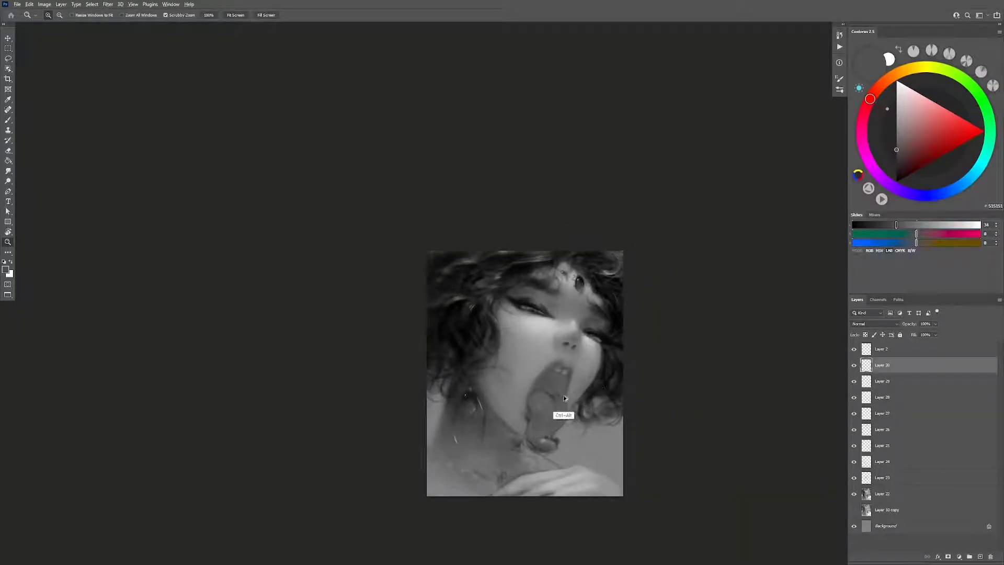
Step: Create Layer 31 above Layer 30 and sample greys for the mouth and tongue touches
{"action": "key", "text": "ctrl+shift+alt+n"}
{"action": "mouse_move", "coordinate": [565, 399]}
{"action": "left_mouse_down"}
{"action": "mouse_move", "coordinate": [576, 399]}
{"action": "mouse_move", "coordinate": [585, 355]}
{"action": "left_mouse_up"}
{"action": "key", "text": "b"}
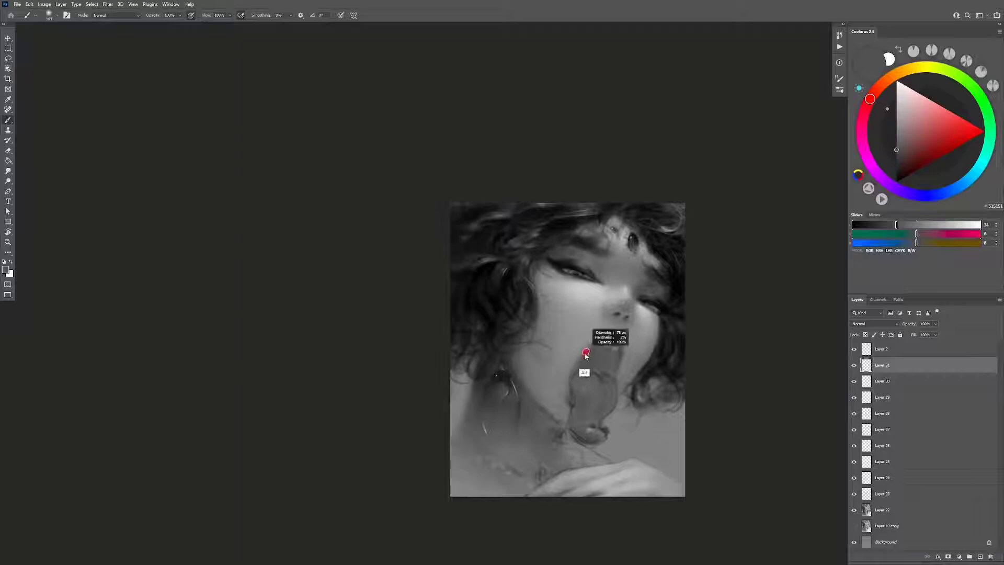
{"action": "key", "text": "d"}
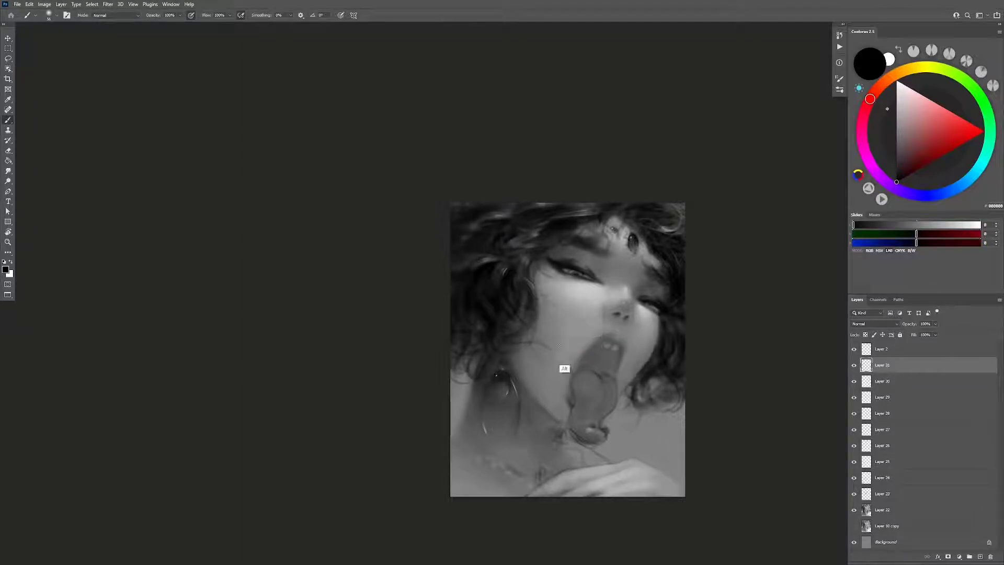
{"action": "left_click", "coordinate": [578, 370], "text": "alt"}
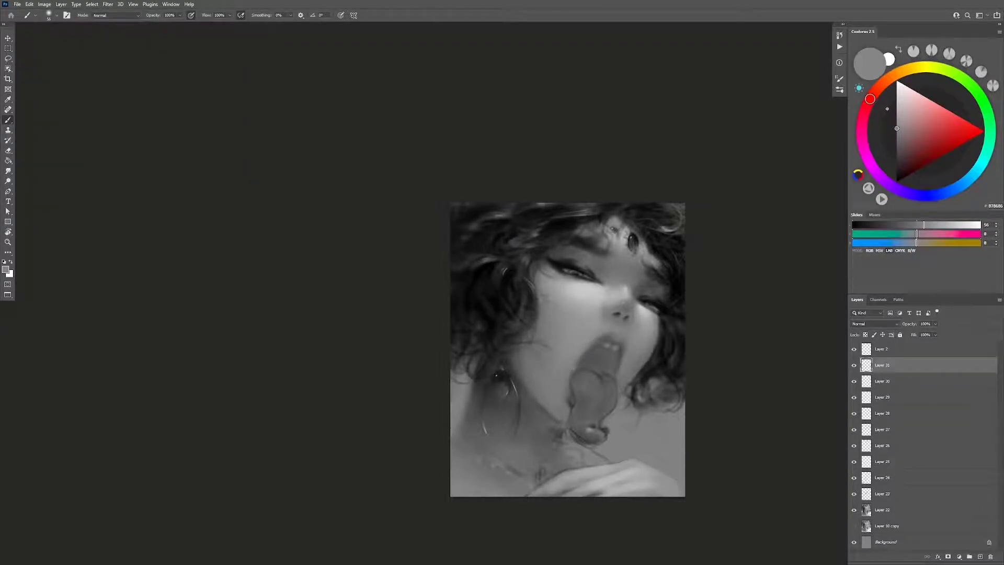
{"action": "left_click", "coordinate": [592, 338], "text": "alt"}
Step: Paint mouth refinements while mirroring the canvas, ending with a brush of about 61 px
{"action": "key", "text": "ctrl+h"}
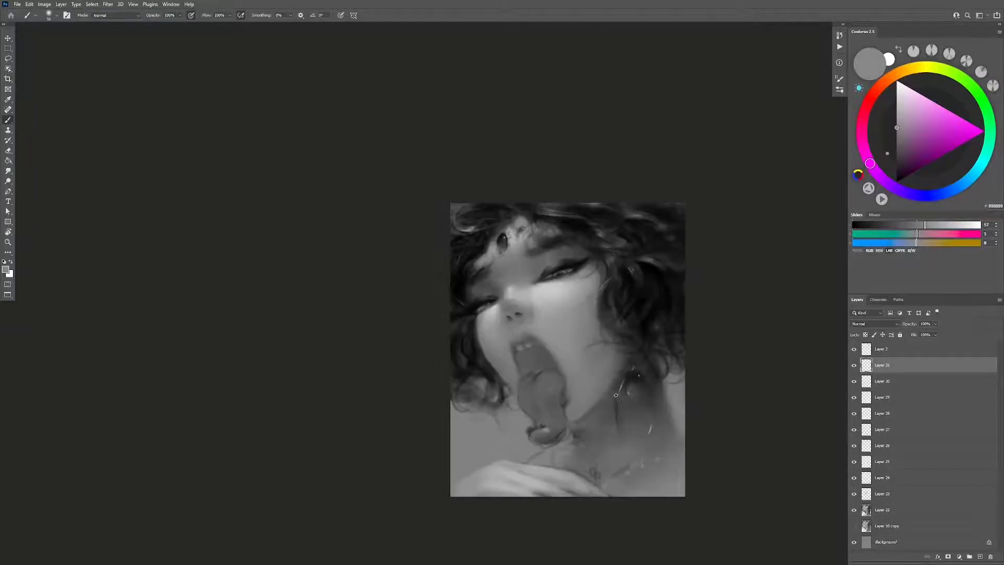
{"action": "key", "text": "bracketright"}
{"action": "key", "text": "bracketright"}
{"action": "key", "text": "bracketright"}
{"action": "key", "text": "d"}
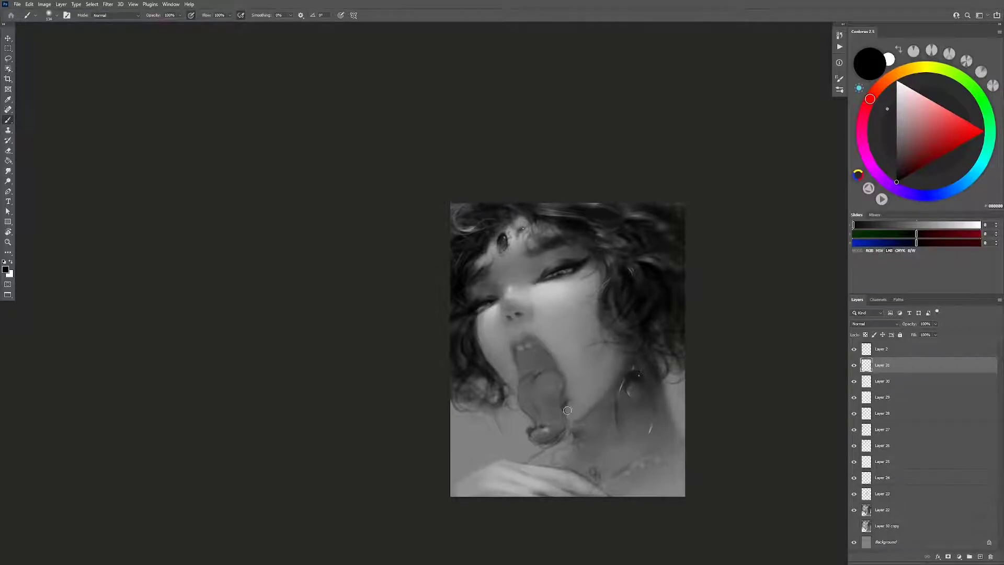
{"action": "key", "text": "ctrl+h"}
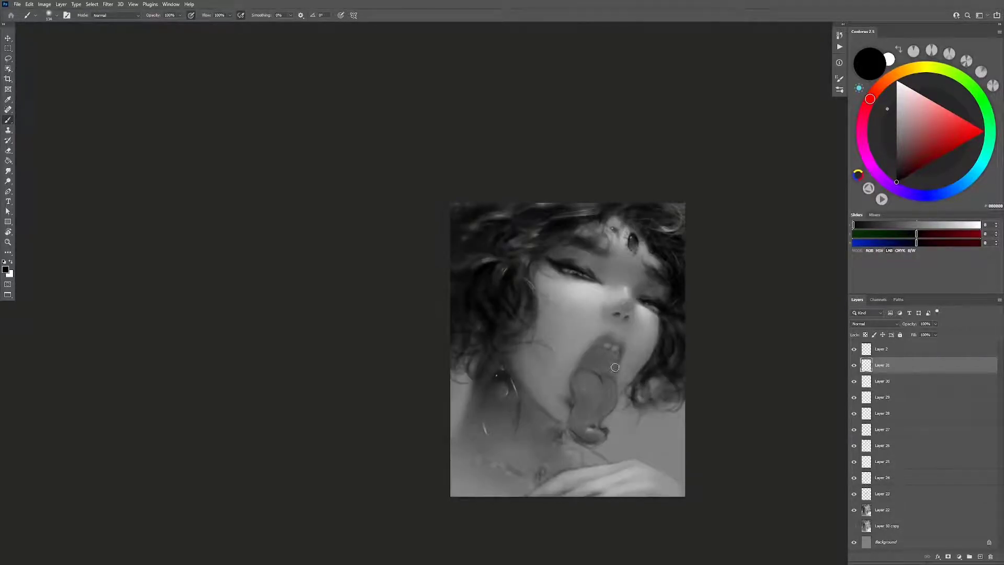
{"action": "key", "text": "bracketleft"}
{"action": "key", "text": "bracketleft"}
{"action": "key", "text": "bracketleft"}
Step: Toggle Layer 31 off to compare, then select Layers 23 through 31
{"action": "left_click", "coordinate": [854, 367]}
{"action": "left_click", "coordinate": [854, 367]}
{"action": "left_click", "coordinate": [854, 367]}
{"action": "left_click", "coordinate": [882, 495]}
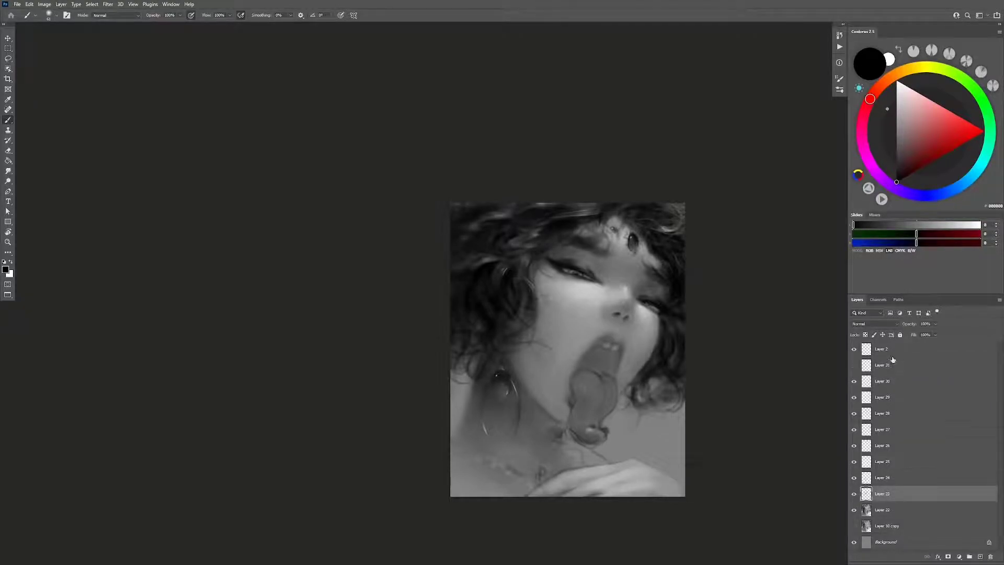
{"action": "left_click", "coordinate": [896, 365], "text": "shift"}
Step: Group the selected Layers 23–31 into Group 1 and toggle its visibility
{"action": "left_click", "coordinate": [894, 371]}
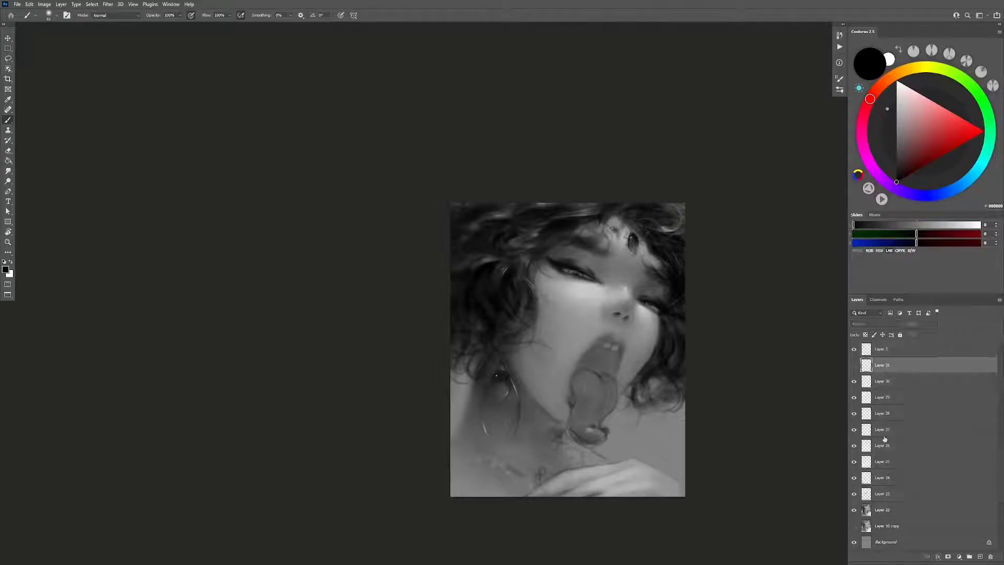
{"action": "left_click", "coordinate": [879, 494], "text": "shift"}
{"action": "key", "text": "ctrl+g"}
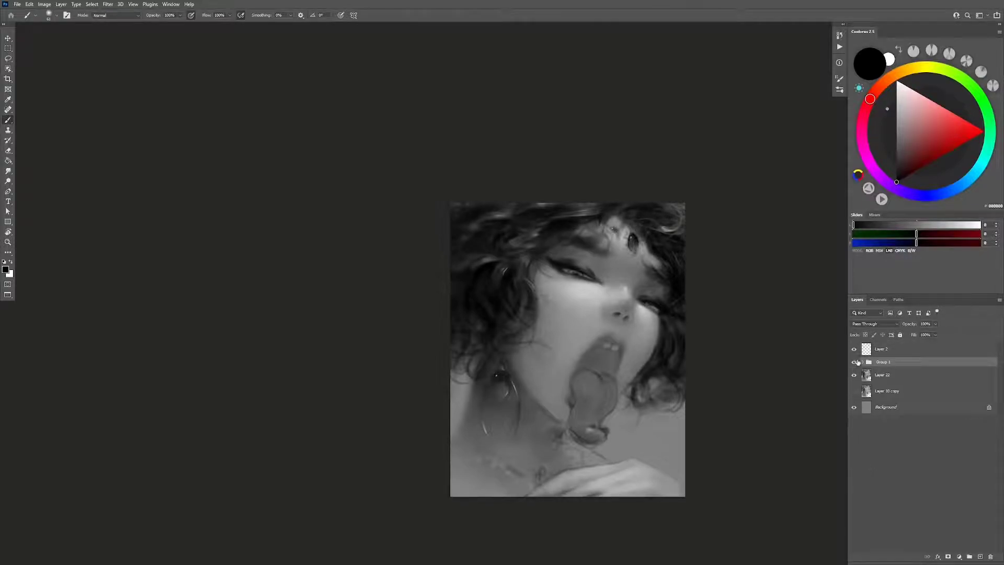
{"action": "left_click", "coordinate": [854, 362]}
{"action": "left_click", "coordinate": [854, 362]}
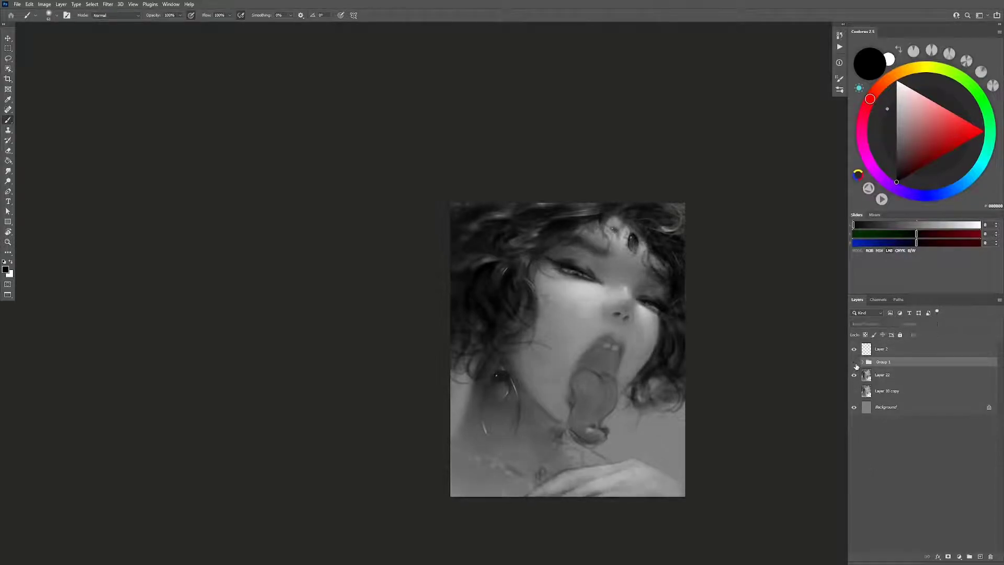
{"action": "left_click", "coordinate": [855, 362]}
Step: Zoom out to the whole portrait and compare it with Group 1 shown and hidden
{"action": "key", "text": "z"}
{"action": "left_click_drag", "start_coordinate": [795, 396], "coordinate": [704, 406]}
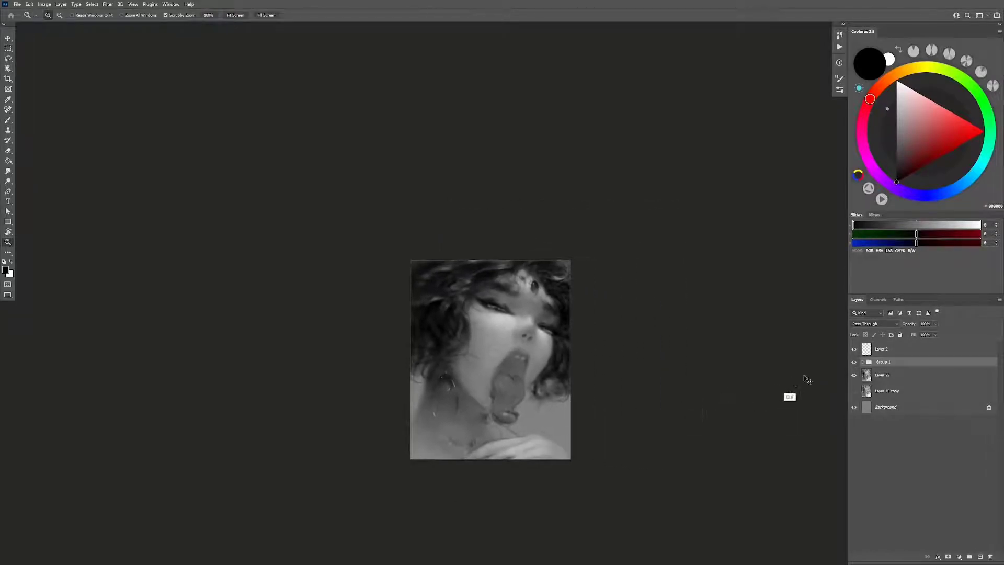
{"action": "left_click", "coordinate": [855, 361]}
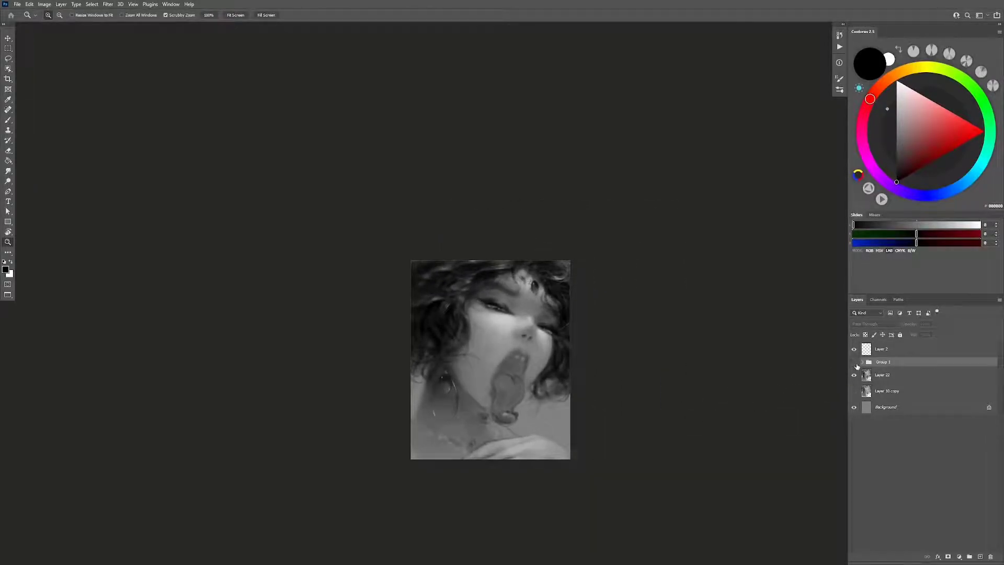
{"action": "left_click", "coordinate": [856, 363]}
{"action": "left_click", "coordinate": [856, 363]}
{"action": "left_click", "coordinate": [856, 365]}
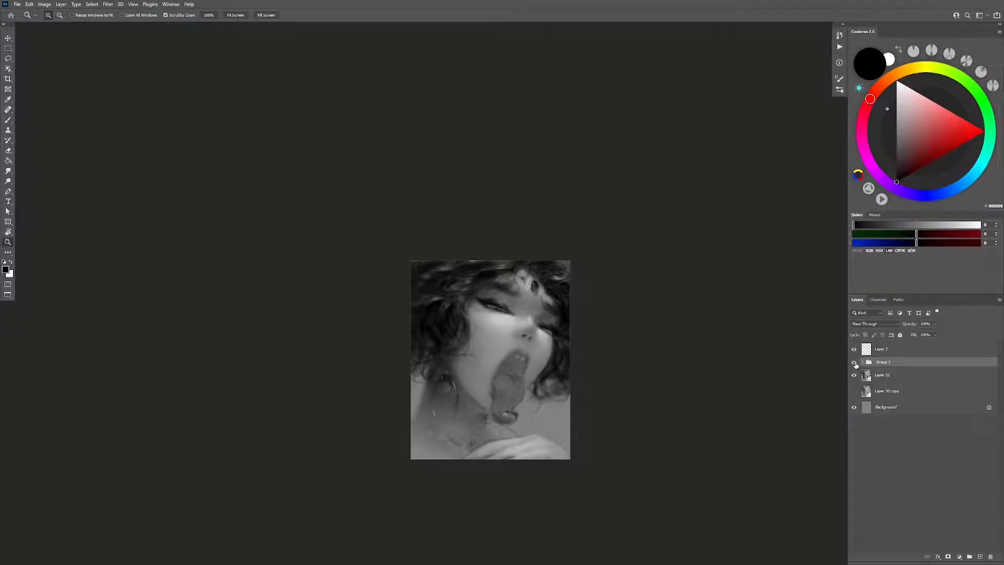
Step: Merge Group 1 into a single layer and check it by toggling its eye
{"action": "key", "text": "ctrl+e"}
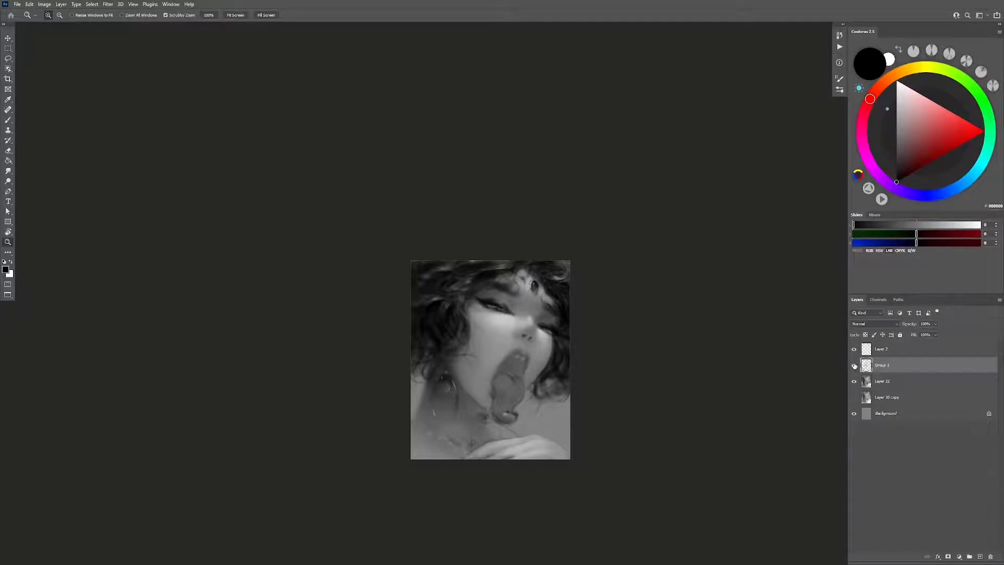
{"action": "left_click", "coordinate": [855, 366]}
{"action": "left_click", "coordinate": [855, 365]}
{"action": "key", "text": "e"}
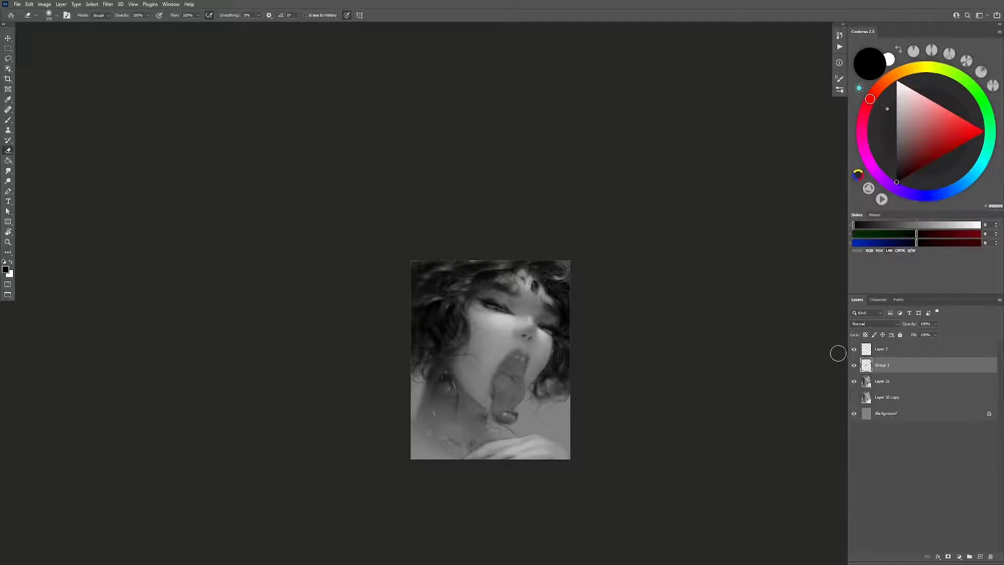
{"action": "left_click", "coordinate": [855, 366]}
Step: Repeatedly hide and show the merged Group 1 layer, also viewing the canvas mirrored
{"action": "left_click", "coordinate": [855, 367]}
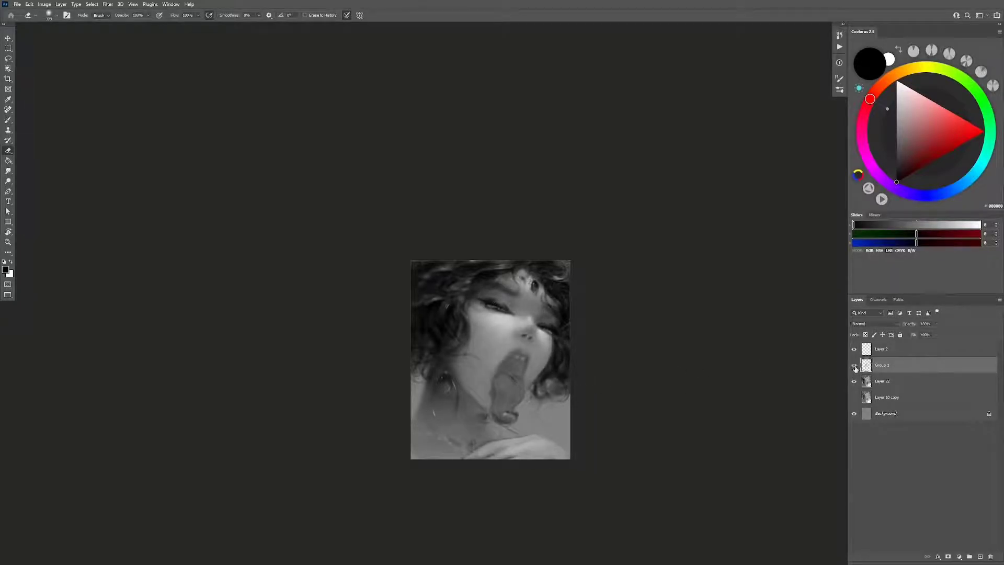
{"action": "left_click", "coordinate": [855, 366]}
{"action": "left_click", "coordinate": [855, 367]}
{"action": "left_click", "coordinate": [855, 367]}
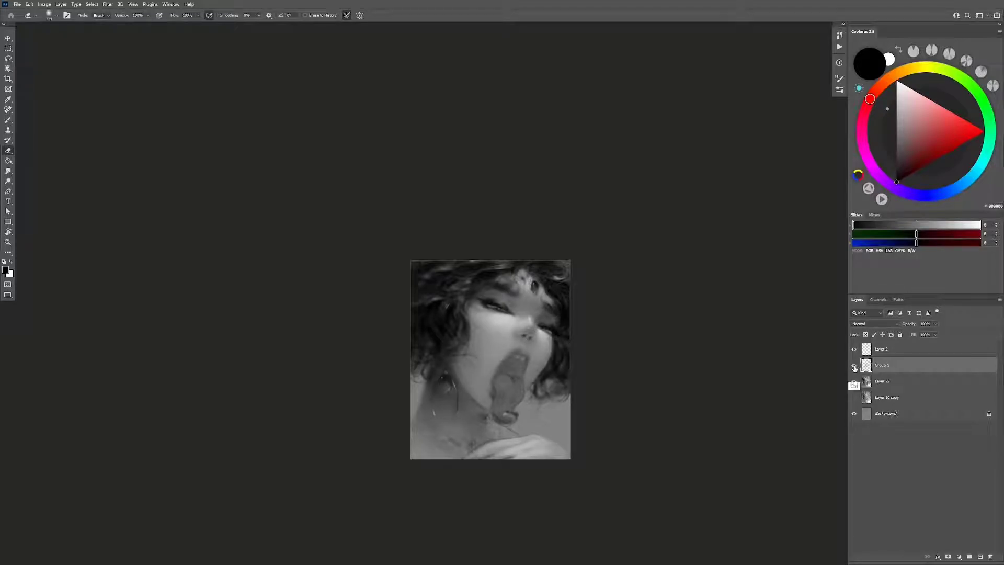
{"action": "left_click", "coordinate": [855, 367]}
{"action": "left_click", "coordinate": [855, 368]}
{"action": "left_click", "coordinate": [855, 366]}
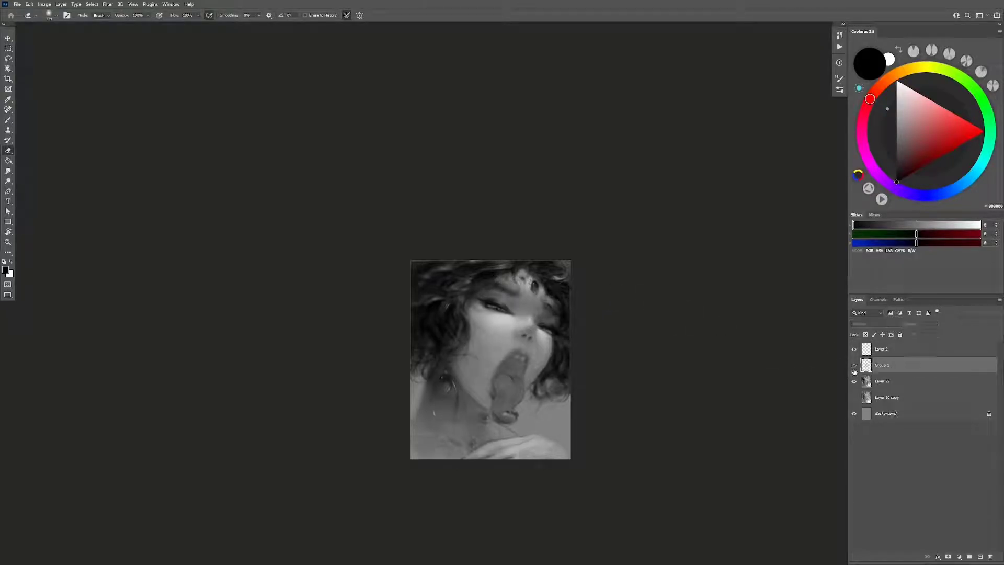
{"action": "left_click", "coordinate": [854, 371]}
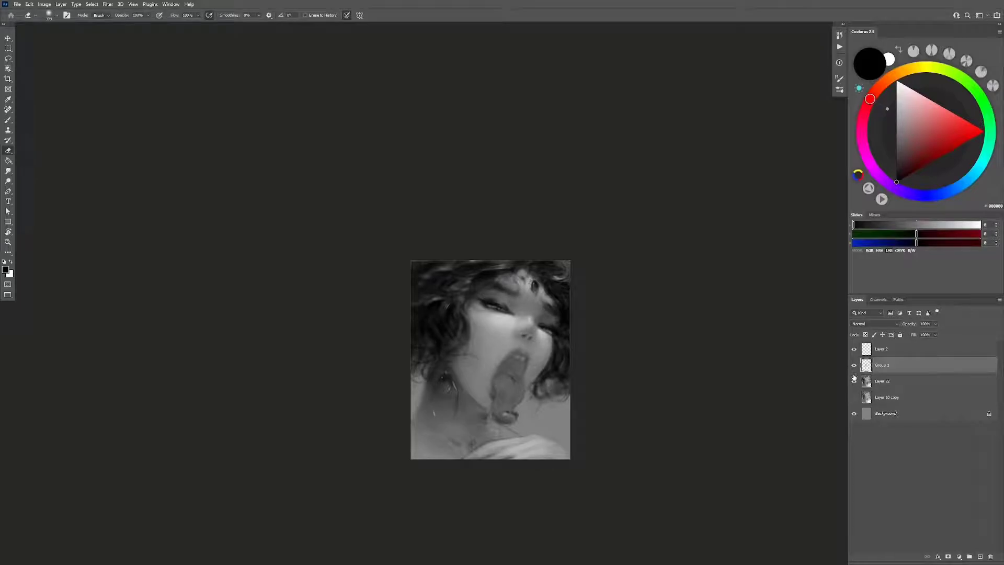
{"action": "left_click", "coordinate": [855, 371]}
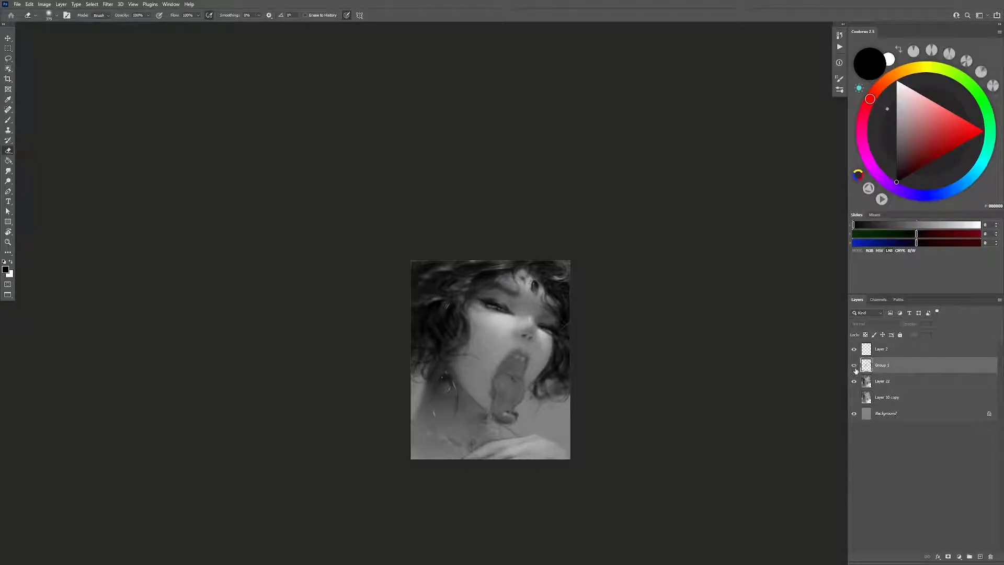
{"action": "left_click", "coordinate": [855, 370]}
{"action": "left_click", "coordinate": [855, 370]}
{"action": "left_click", "coordinate": [855, 366]}
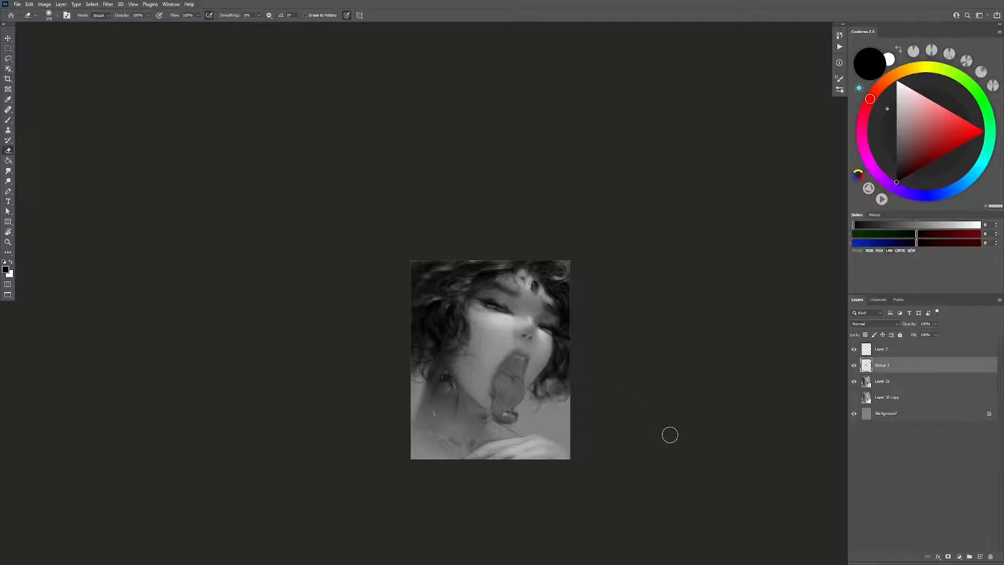
{"action": "key", "text": "ctrl"}
{"action": "key", "text": "ctrl"}
{"action": "key", "text": "ctrl+h"}
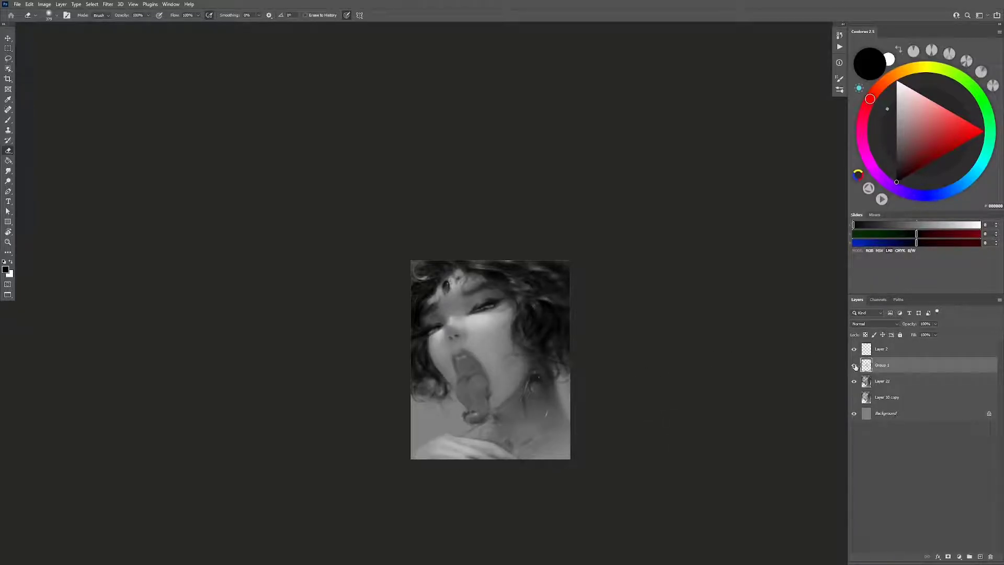
{"action": "left_click", "coordinate": [854, 366]}
Step: Zoom in closely on the eye, then back out to frame the face
{"action": "key", "text": "b"}
{"action": "left_click_drag", "start_coordinate": [477, 307], "coordinate": [547, 293]}
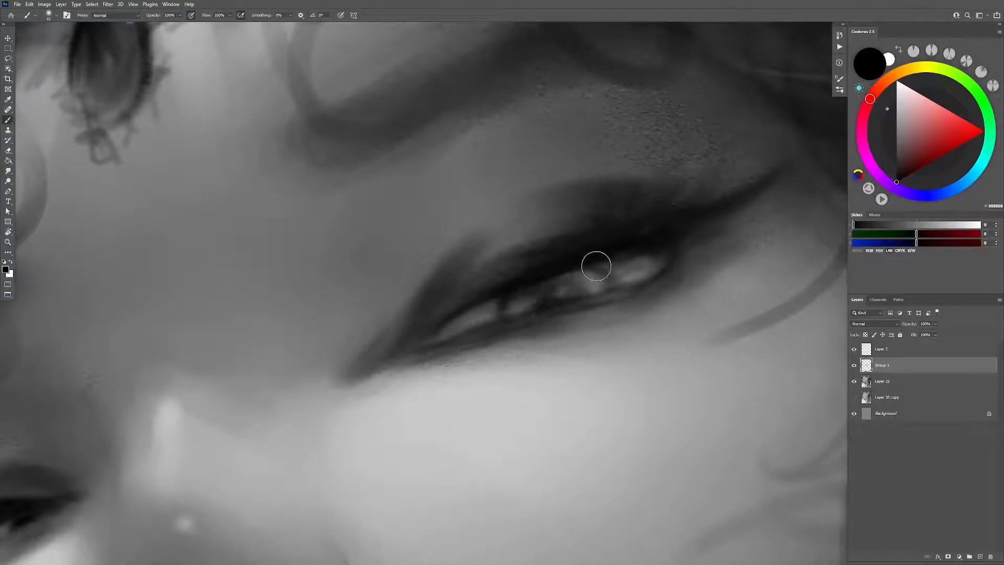
{"action": "key", "text": "z"}
{"action": "scroll", "coordinate": [616, 293], "scroll_direction": "down", "scroll_amount": 10}
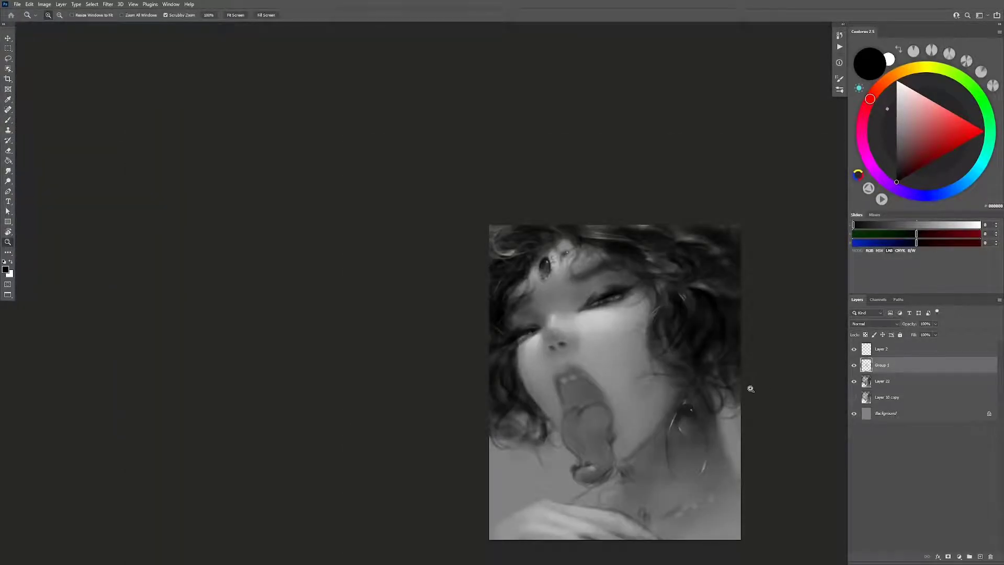
{"action": "left_click_drag", "start_coordinate": [751, 389], "coordinate": [734, 400]}
{"action": "key", "text": "b"}
{"action": "key", "text": "ctrl+shift+alt+n"}
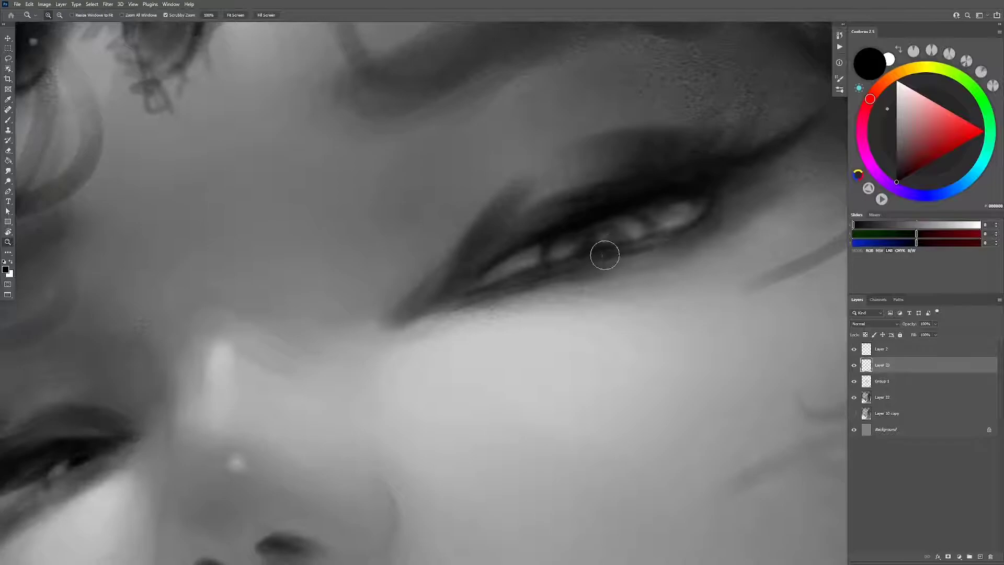
{"action": "key", "text": "alt+d"}
{"action": "key", "text": "Escape"}
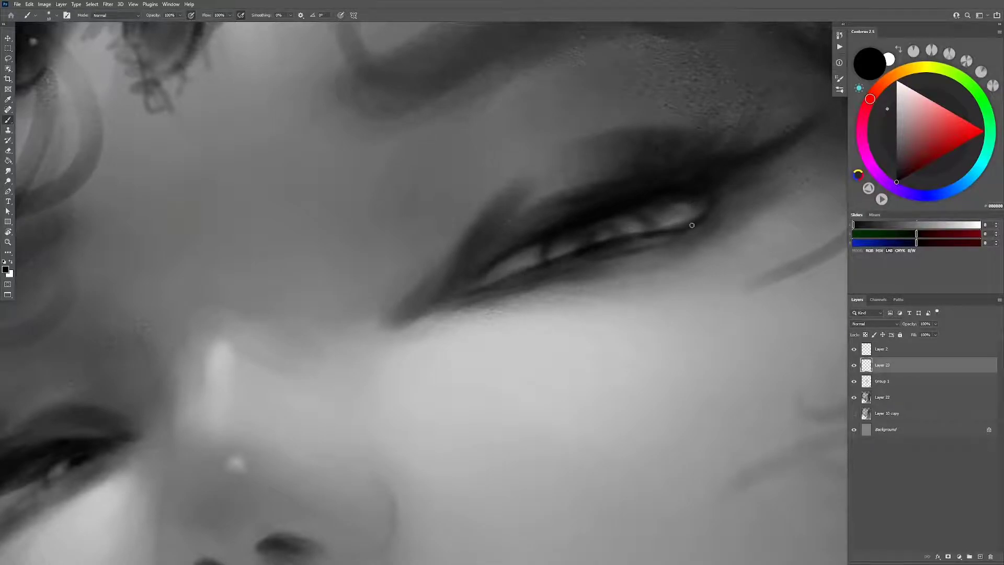
Step: Sample a light grey and soften the eye's lower lid, undoing one stray stroke
{"action": "key", "text": "z"}
{"action": "scroll", "coordinate": [692, 225], "scroll_direction": "down", "scroll_amount": 10}
{"action": "left_click_drag", "start_coordinate": [712, 308], "coordinate": [636, 331]}
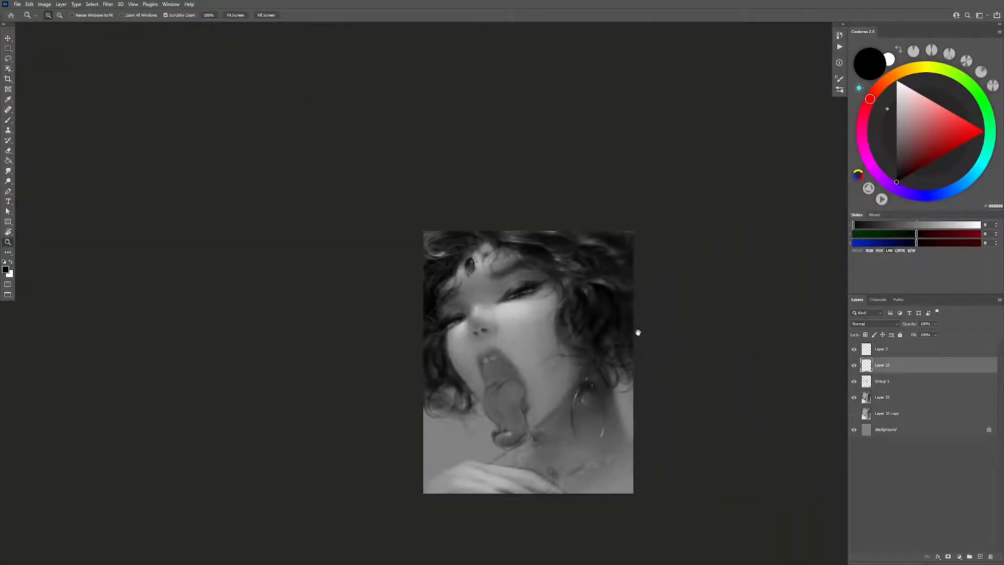
{"action": "scroll", "coordinate": [607, 297], "scroll_direction": "up", "scroll_amount": 3}
{"action": "scroll", "coordinate": [606, 297], "scroll_direction": "up", "scroll_amount": 5}
{"action": "key", "text": "b"}
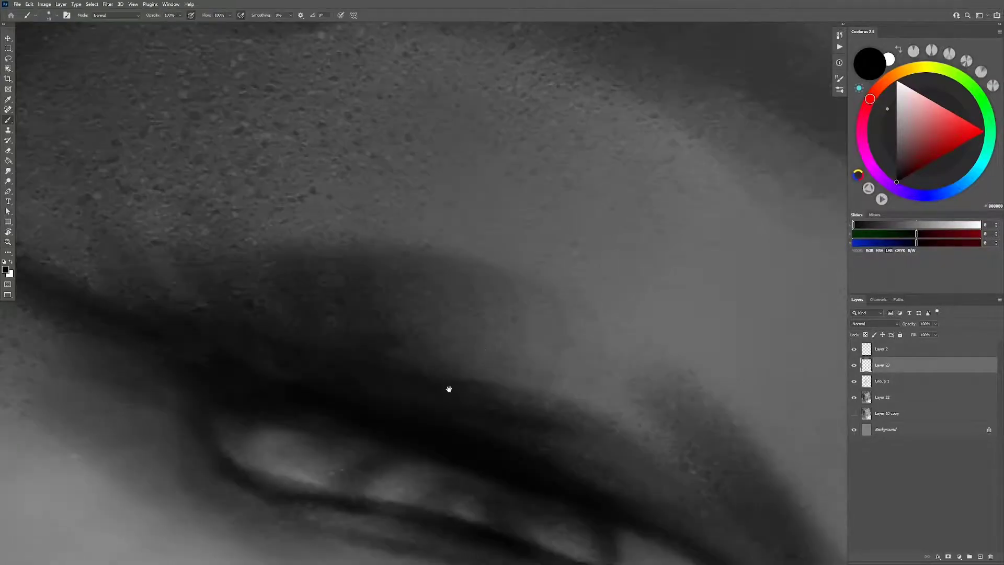
{"action": "scroll", "coordinate": [449, 388], "scroll_direction": "up", "scroll_amount": 2}
{"action": "left_click", "coordinate": [526, 386], "text": "alt"}
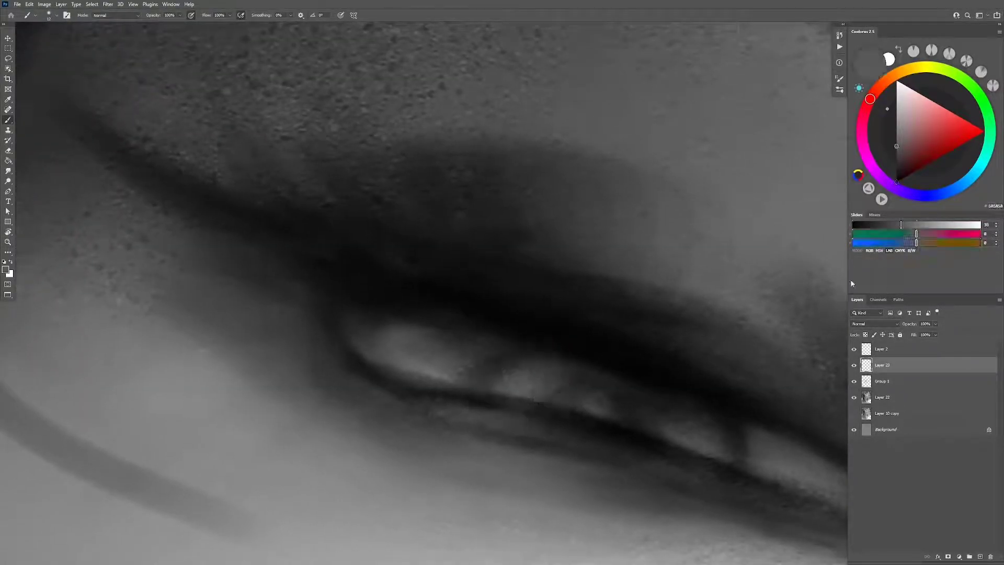
{"action": "mouse_move", "coordinate": [541, 396]}
{"action": "left_mouse_down"}
{"action": "mouse_move", "coordinate": [573, 368]}
{"action": "mouse_move", "coordinate": [509, 385]}
{"action": "mouse_move", "coordinate": [544, 395]}
{"action": "left_mouse_up"}
{"action": "key", "text": "ctrl+z"}
{"action": "mouse_move", "coordinate": [671, 418]}
{"action": "left_mouse_down"}
{"action": "mouse_move", "coordinate": [673, 437]}
{"action": "mouse_move", "coordinate": [688, 442]}
{"action": "mouse_move", "coordinate": [731, 427]}
{"action": "mouse_move", "coordinate": [736, 346]}
{"action": "mouse_move", "coordinate": [758, 363]}
{"action": "mouse_move", "coordinate": [774, 352]}
{"action": "mouse_move", "coordinate": [746, 352]}
{"action": "mouse_move", "coordinate": [672, 400]}
{"action": "mouse_move", "coordinate": [698, 413]}
{"action": "left_mouse_up"}
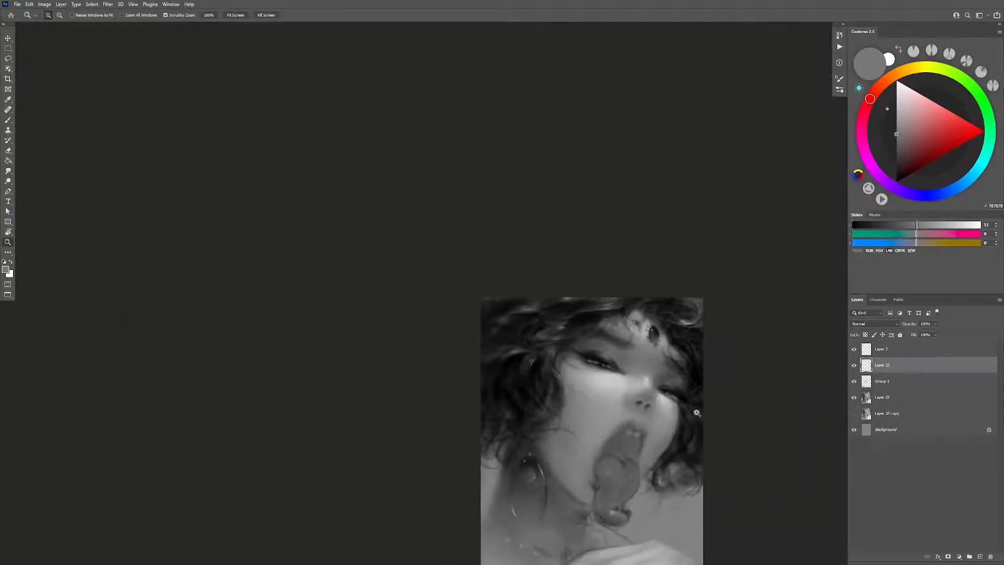
Step: Show Layer 23 again and add a new empty Layer 24 above it
{"action": "left_click", "coordinate": [856, 366]}
{"action": "mouse_move", "coordinate": [784, 398]}
{"action": "left_mouse_down"}
{"action": "mouse_move", "coordinate": [731, 381]}
{"action": "mouse_move", "coordinate": [790, 353]}
{"action": "left_mouse_up"}
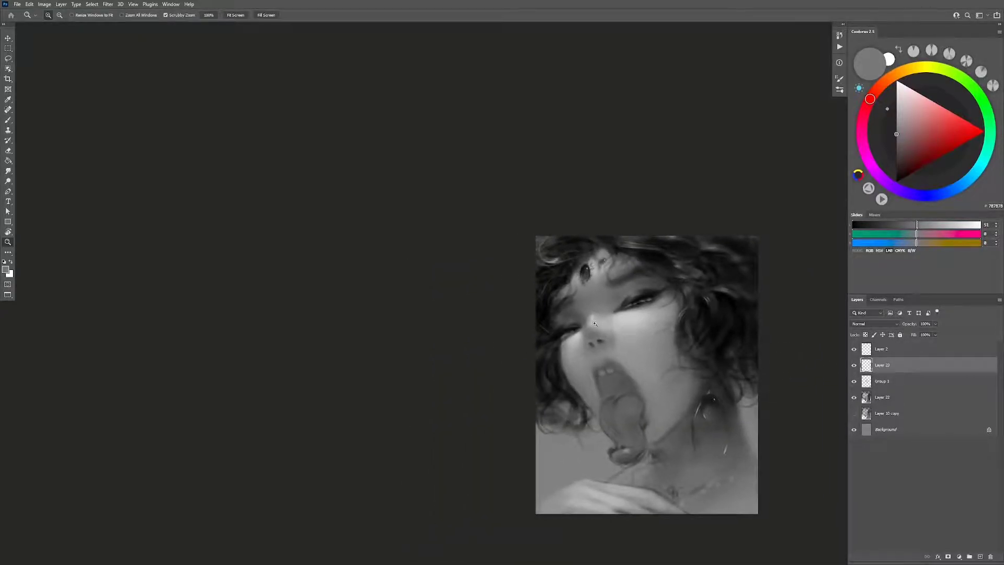
{"action": "key", "text": "ctrl+shift+alt+n"}
Step: Sample lighter skin greys with a small brush and lighten the cheek toward the inner eye corner
{"action": "scroll", "coordinate": [603, 349], "scroll_direction": "up", "scroll_amount": 5}
{"action": "key", "text": "b"}
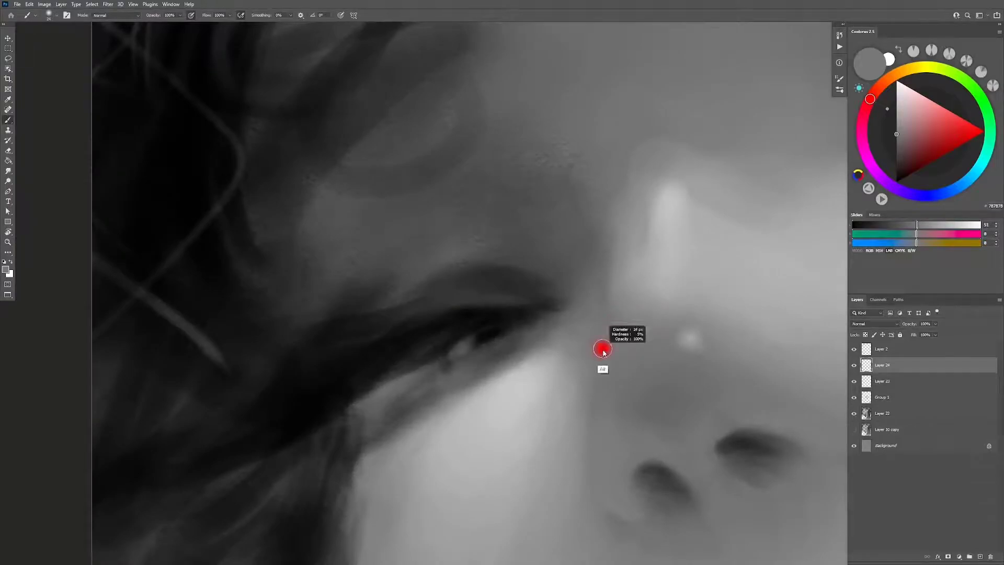
{"action": "left_click", "coordinate": [576, 411], "text": "alt"}
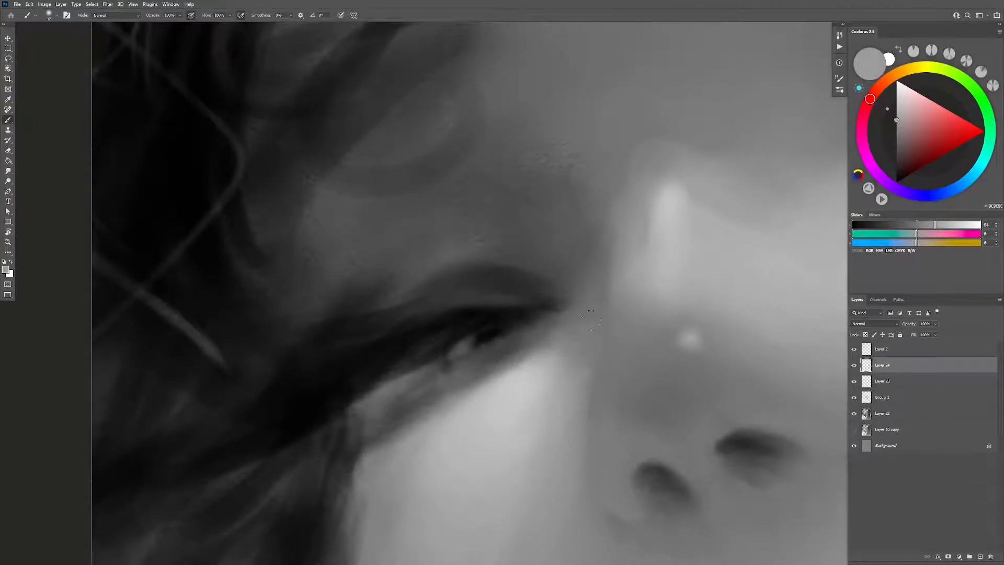
{"action": "left_click", "coordinate": [581, 390], "text": "alt"}
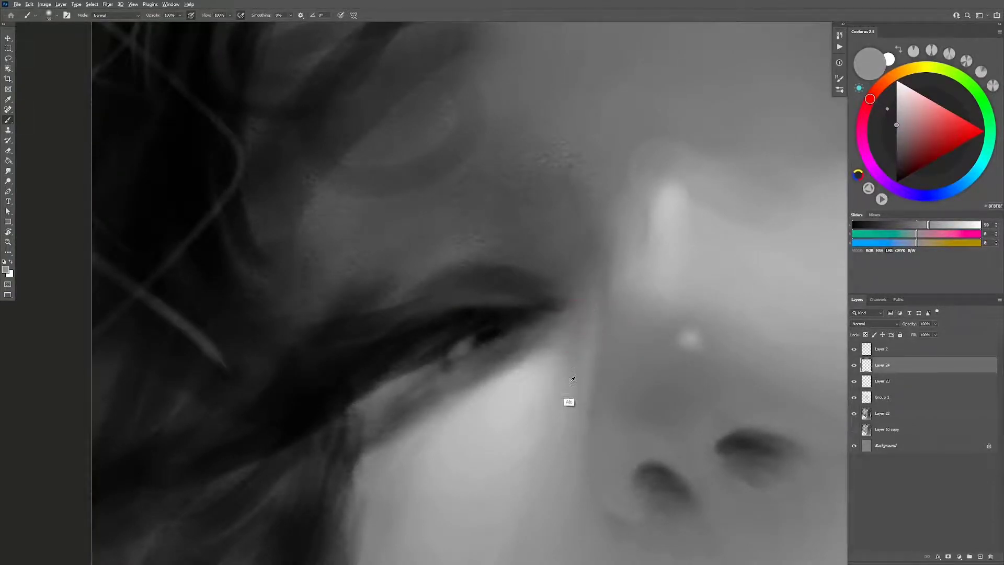
{"action": "left_click_drag", "start_coordinate": [578, 365], "coordinate": [585, 377]}
{"action": "left_click", "coordinate": [590, 344], "text": "alt"}
{"action": "left_click", "coordinate": [531, 382], "text": "alt"}
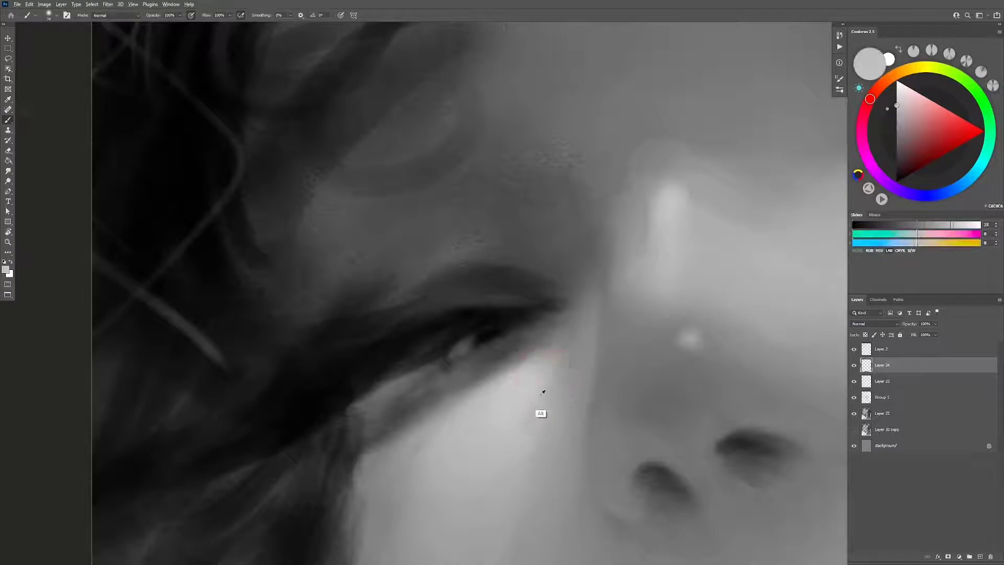
{"action": "left_click_drag", "start_coordinate": [568, 373], "coordinate": [576, 341]}
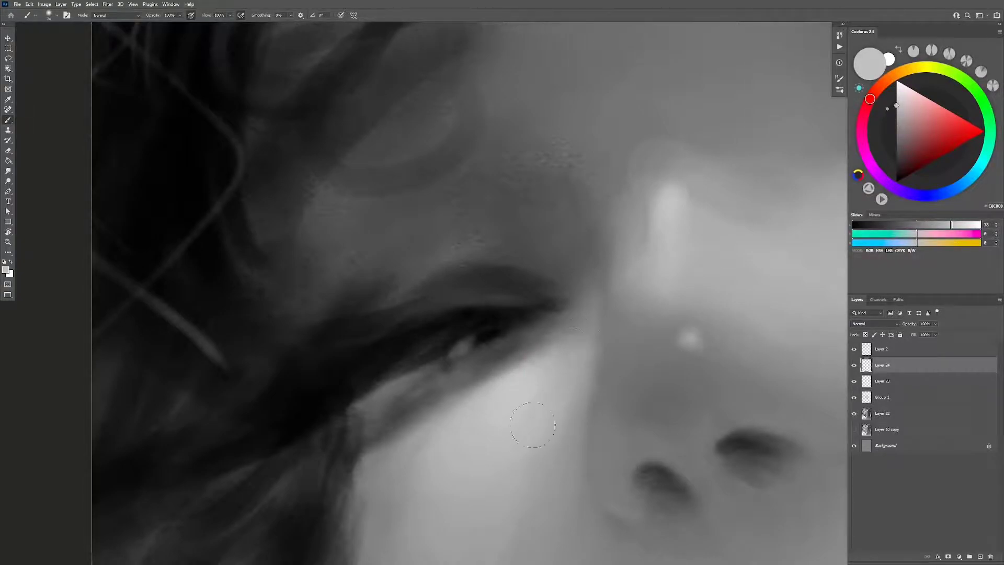
Step: Reframe the view on the eyes and nose, sampling a lighter cheek tone
{"action": "key", "text": "z"}
{"action": "left_click", "coordinate": [648, 461], "text": "alt"}
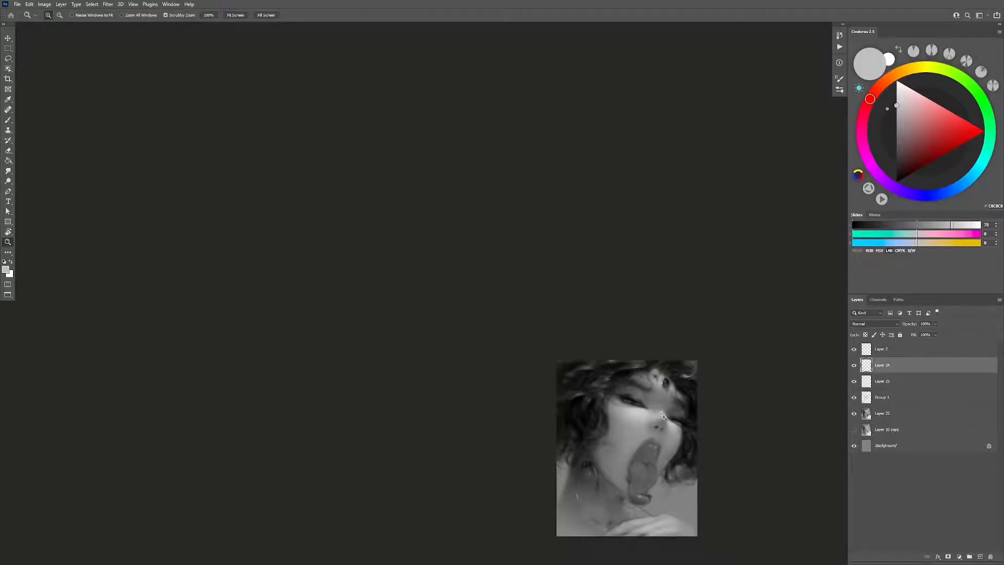
{"action": "left_click_drag", "start_coordinate": [664, 416], "coordinate": [685, 431]}
{"action": "left_click", "coordinate": [541, 413], "text": "alt"}
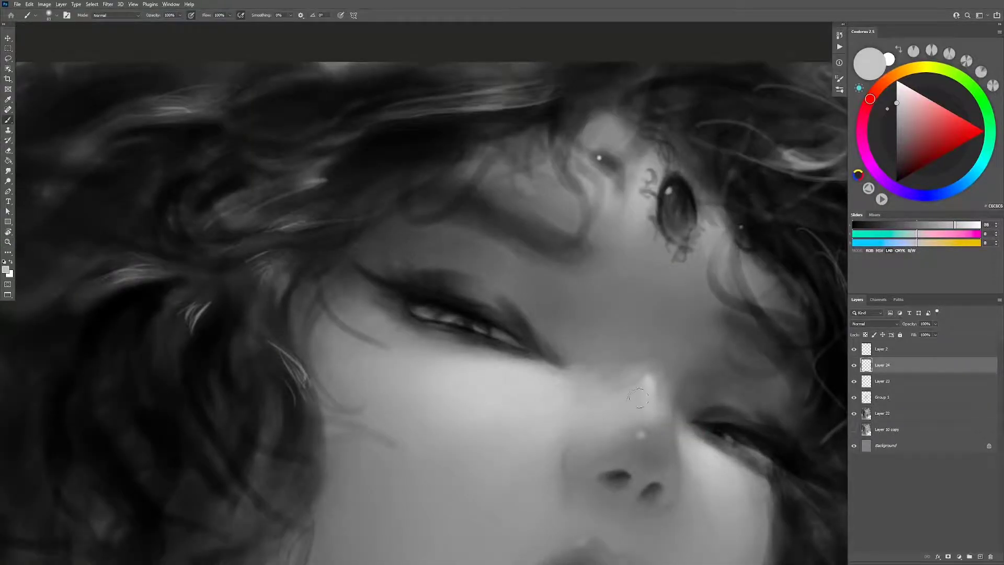
{"action": "key", "text": "ctrl"}
{"action": "mouse_move", "coordinate": [641, 387]}
{"action": "left_mouse_down"}
{"action": "mouse_move", "coordinate": [682, 434]}
{"action": "mouse_move", "coordinate": [709, 423]}
{"action": "left_mouse_up"}
{"action": "left_click", "coordinate": [590, 385]}
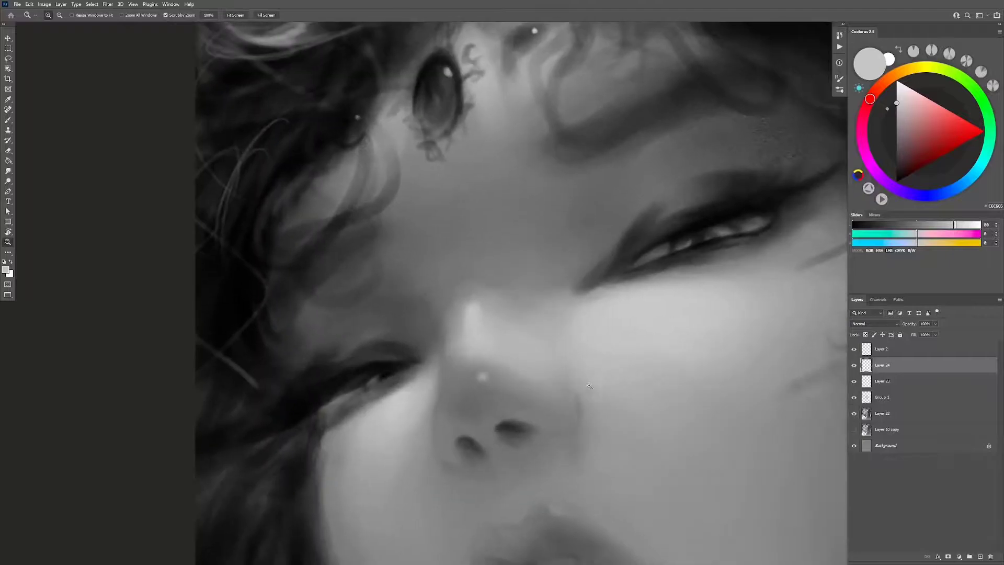
{"action": "key", "text": "b"}
Step: Re-sample several skin greys beside the nose, then add Layer 25 and mirror the canvas
{"action": "left_click", "coordinate": [584, 419], "text": "alt"}
{"action": "scroll", "coordinate": [593, 426], "scroll_direction": "up", "scroll_amount": 2}
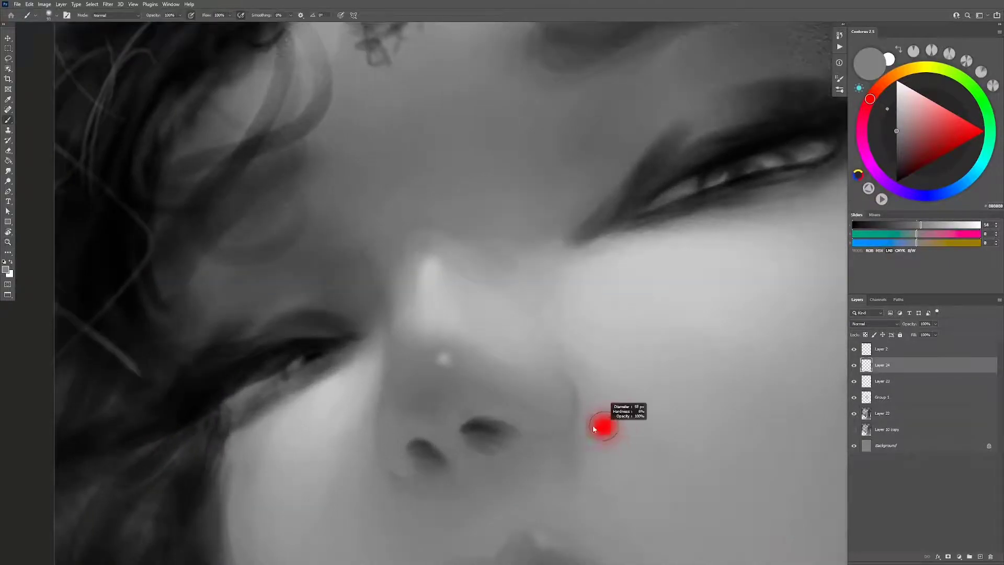
{"action": "left_click", "coordinate": [582, 408], "text": "alt"}
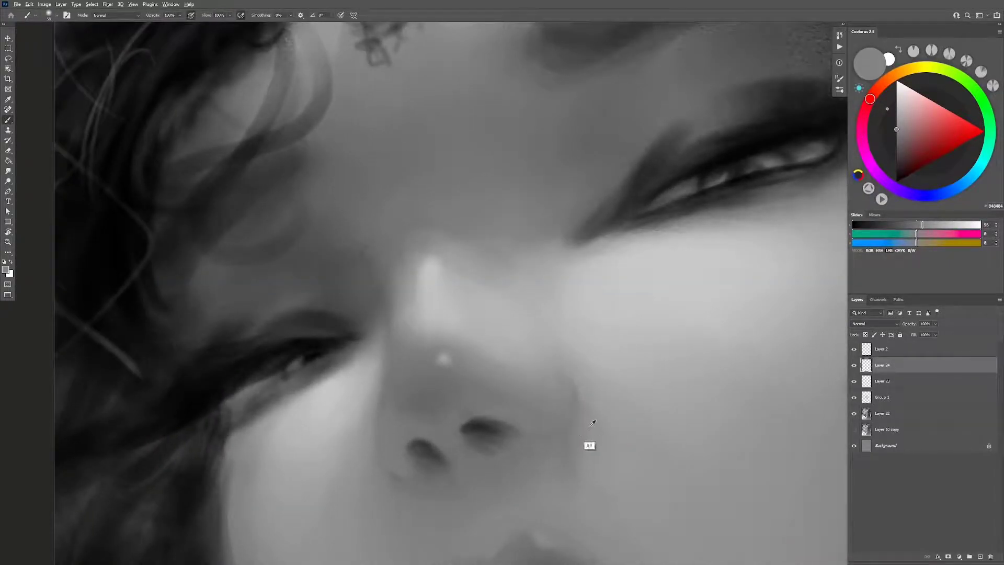
{"action": "left_click", "coordinate": [601, 438], "text": "alt"}
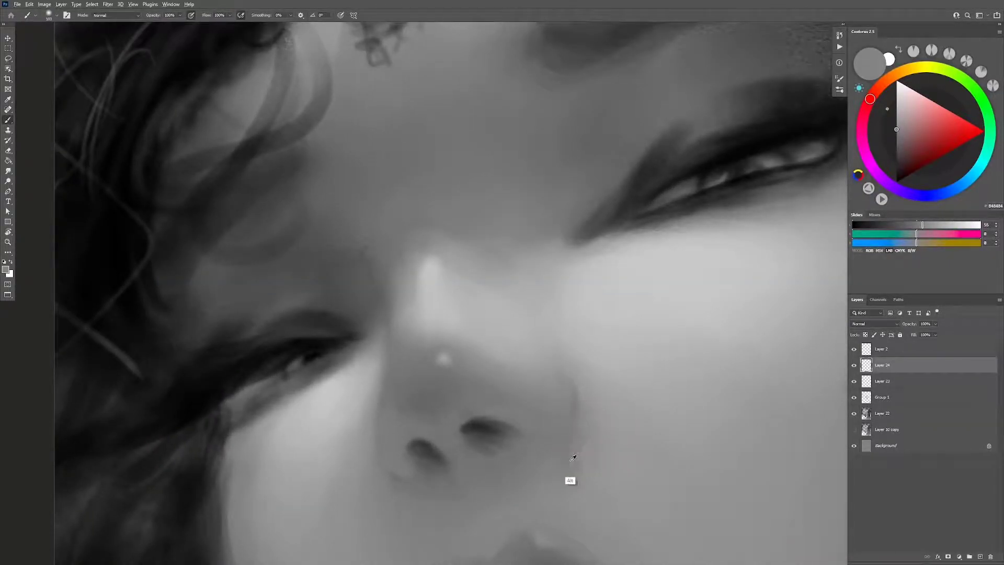
{"action": "left_click", "coordinate": [612, 474], "text": "alt"}
{"action": "left_click", "coordinate": [589, 511], "text": "alt"}
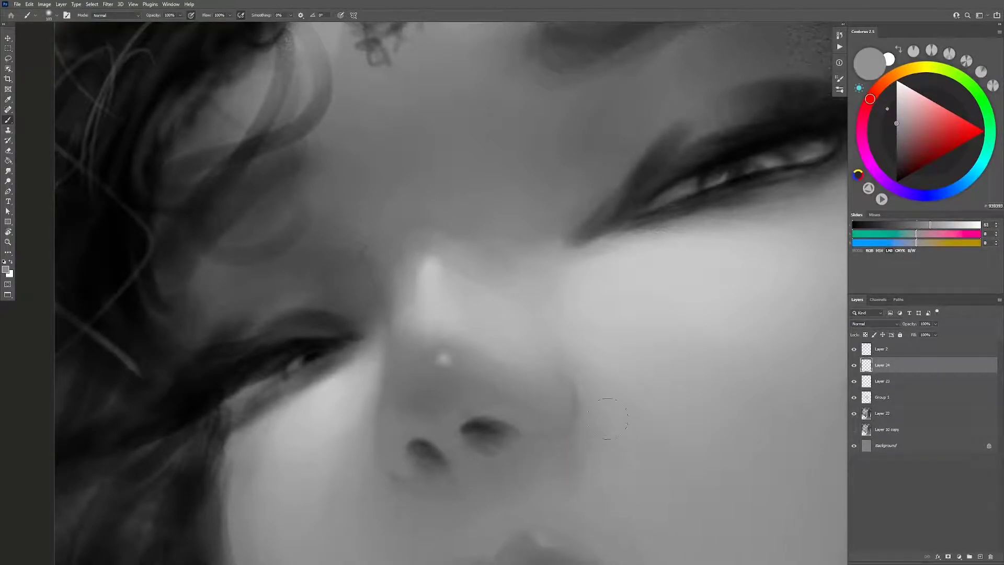
{"action": "left_click", "coordinate": [562, 492], "text": "alt"}
{"action": "left_click", "coordinate": [565, 508], "text": "alt"}
{"action": "left_click", "coordinate": [547, 455], "text": "alt"}
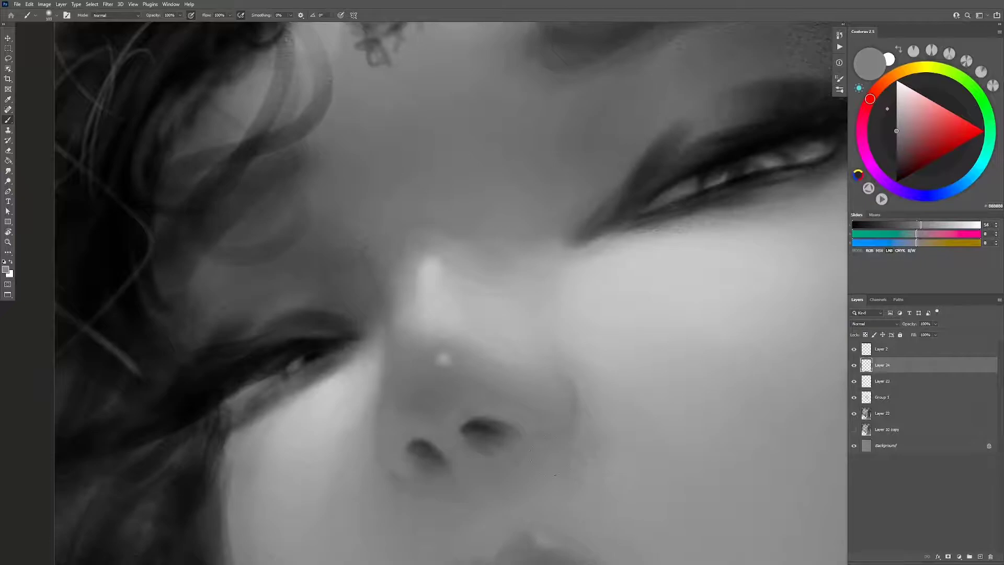
{"action": "mouse_move", "coordinate": [618, 455]}
{"action": "left_mouse_down"}
{"action": "mouse_move", "coordinate": [661, 467]}
{"action": "mouse_move", "coordinate": [590, 384]}
{"action": "left_mouse_up"}
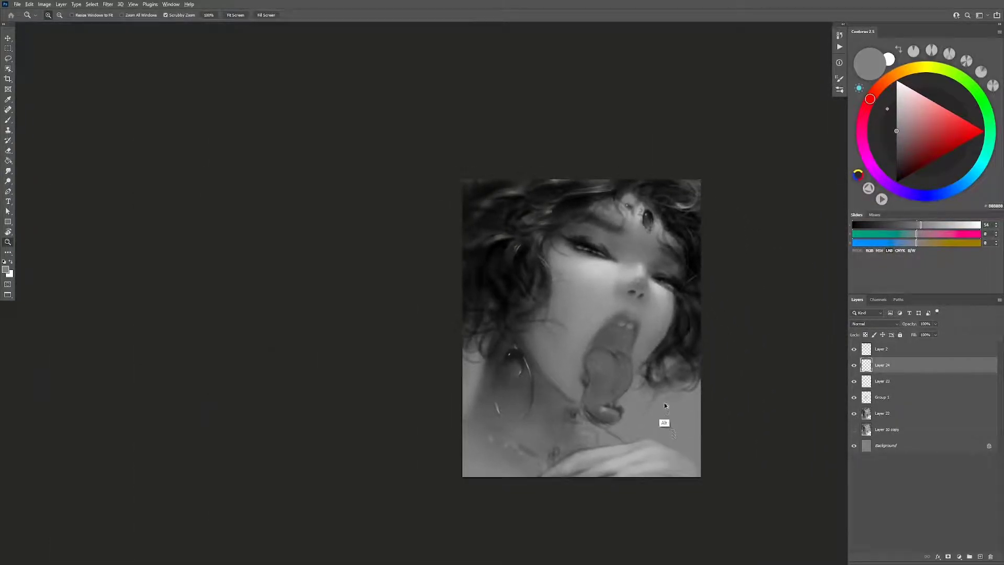
{"action": "key", "text": "ctrl+shift+alt+n"}
{"action": "key", "text": "ctrl+alt+shift+h"}
Step: Pick a light grey, shrink the brush, and mirror the canvas to check proportions
{"action": "left_click_drag", "start_coordinate": [685, 382], "coordinate": [704, 401]}
{"action": "key", "text": "b"}
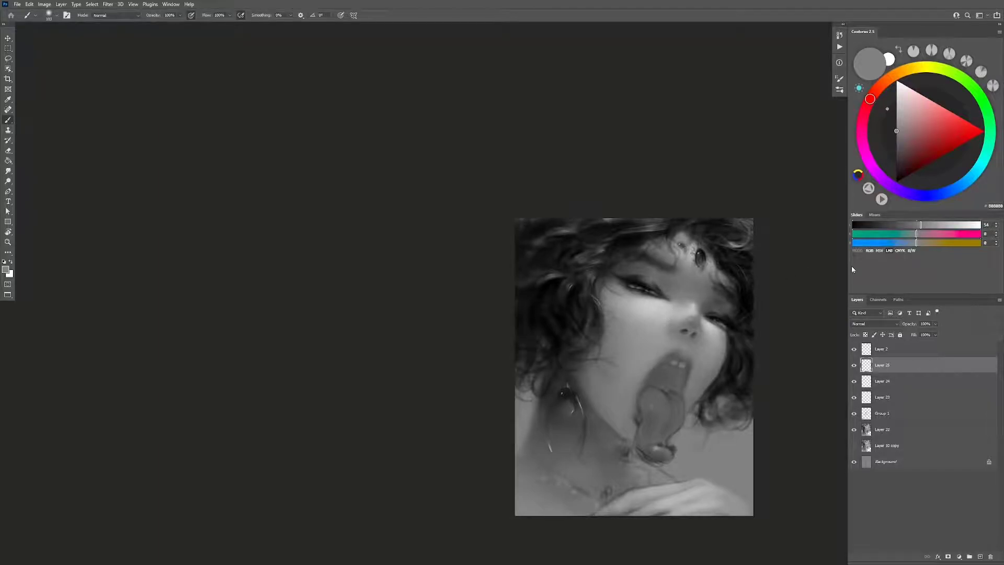
{"action": "left_click", "coordinate": [969, 225]}
{"action": "left_click_drag", "start_coordinate": [667, 299], "coordinate": [654, 307]}
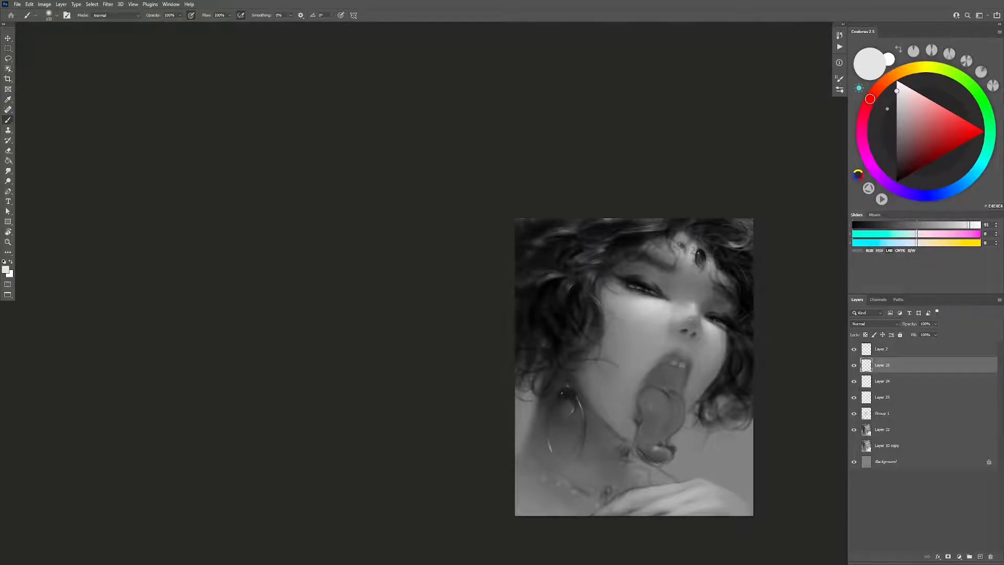
{"action": "left_click_drag", "start_coordinate": [704, 251], "coordinate": [693, 254]}
{"action": "key", "text": "h"}
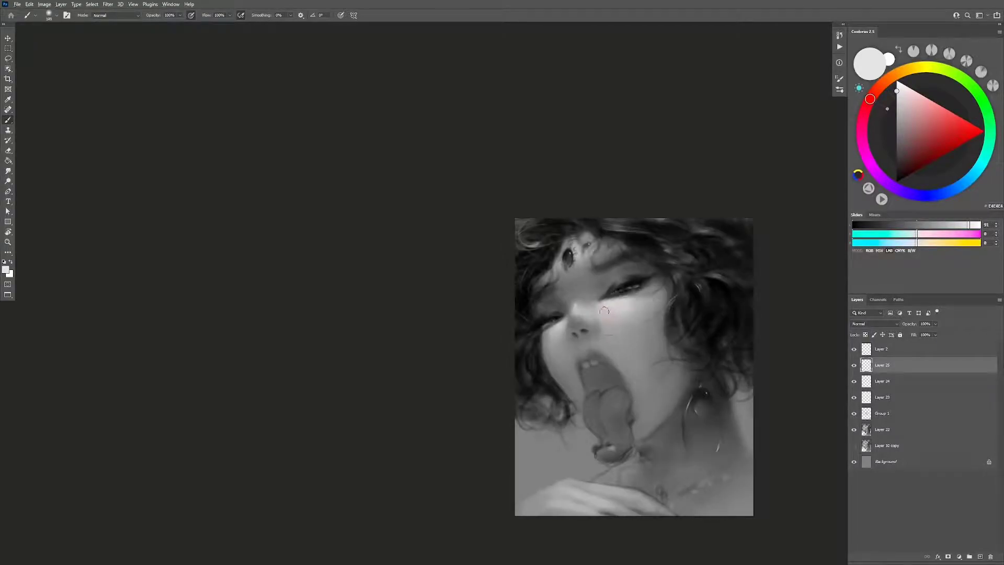
{"action": "key", "text": "bracketright"}
{"action": "key", "text": "bracketright"}
{"action": "key", "text": "bracketright"}
{"action": "right_click", "coordinate": [646, 299], "text": "alt"}
{"action": "right_click", "coordinate": [585, 300], "text": "alt"}
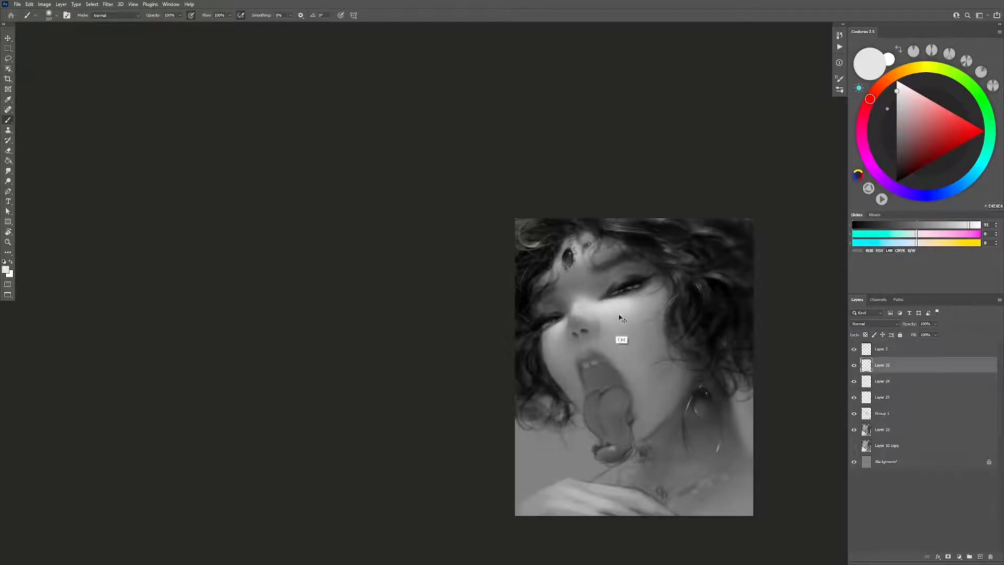
Step: Lay soft light-grey tones over the face while repeatedly resizing the brush
{"action": "key", "text": "h"}
{"action": "right_click", "coordinate": [699, 313], "text": "alt"}
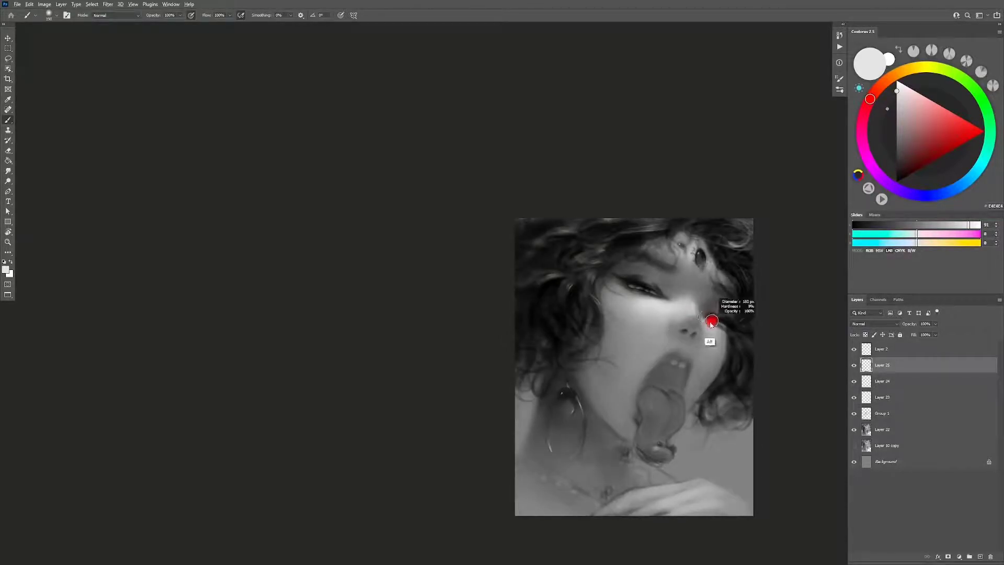
{"action": "left_click_drag", "start_coordinate": [698, 313], "coordinate": [709, 313]}
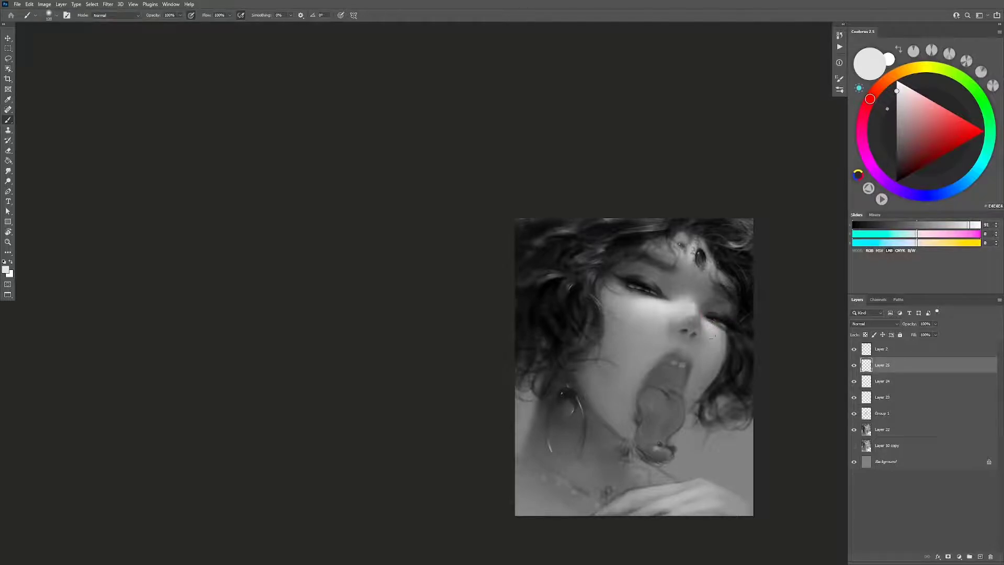
{"action": "right_click", "coordinate": [693, 315], "text": "alt"}
{"action": "left_click_drag", "start_coordinate": [699, 318], "coordinate": [687, 318]}
{"action": "left_click_drag", "start_coordinate": [661, 313], "coordinate": [665, 312]}
{"action": "left_click_drag", "start_coordinate": [688, 472], "coordinate": [685, 472]}
{"action": "left_click_drag", "start_coordinate": [708, 481], "coordinate": [724, 482]}
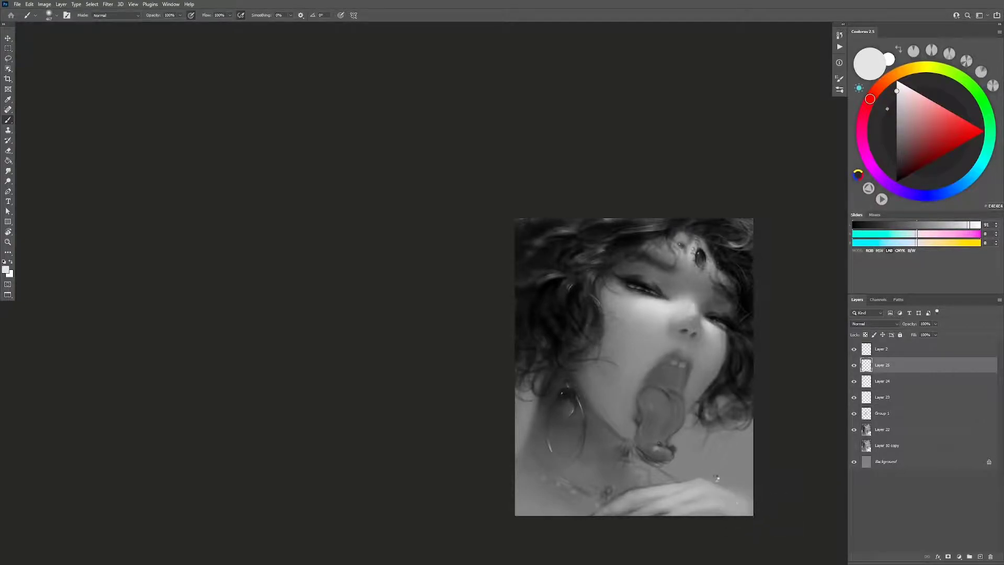
Step: Mirror the canvas again, make the brush very large and reset the colour to black
{"action": "key", "text": "h"}
{"action": "left_click_drag", "start_coordinate": [717, 433], "coordinate": [733, 437]}
{"action": "key", "text": "d"}
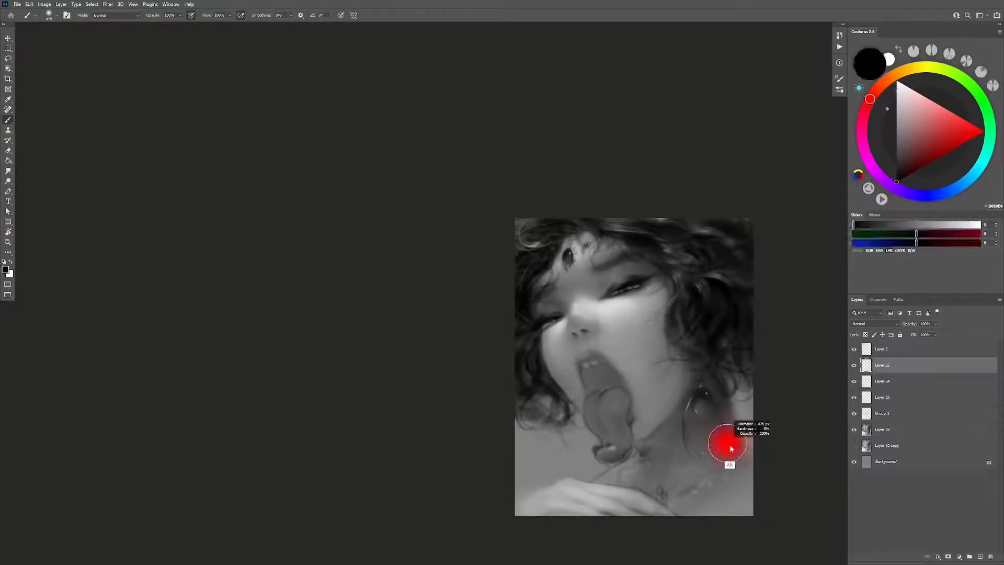
{"action": "key", "text": "bracketright"}
{"action": "key", "text": "bracketright"}
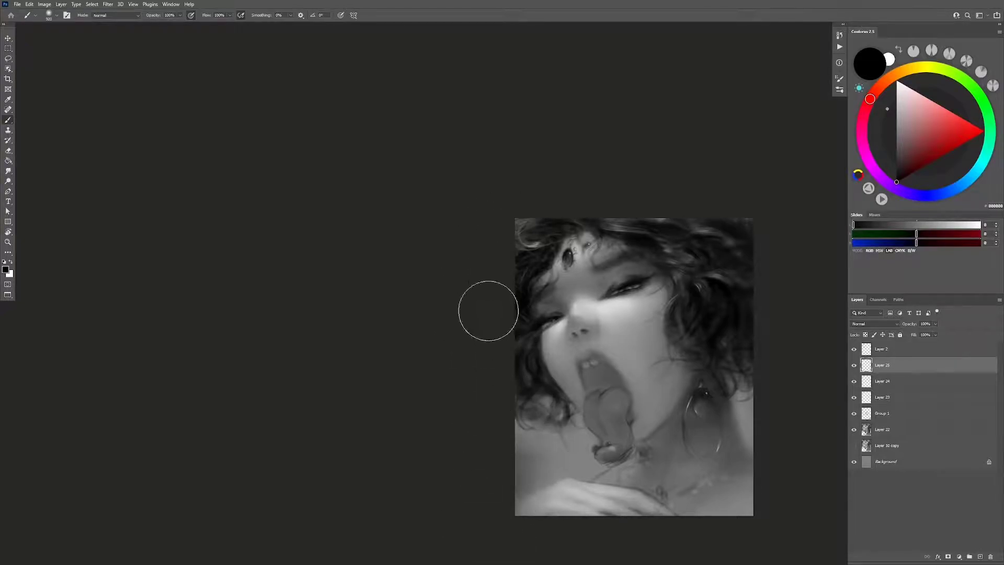
Step: Add Layer 26, set a fine brush with a sampled mid grey, then flip the canvas and reset to black
{"action": "key", "text": "ctrl+shift+alt+n"}
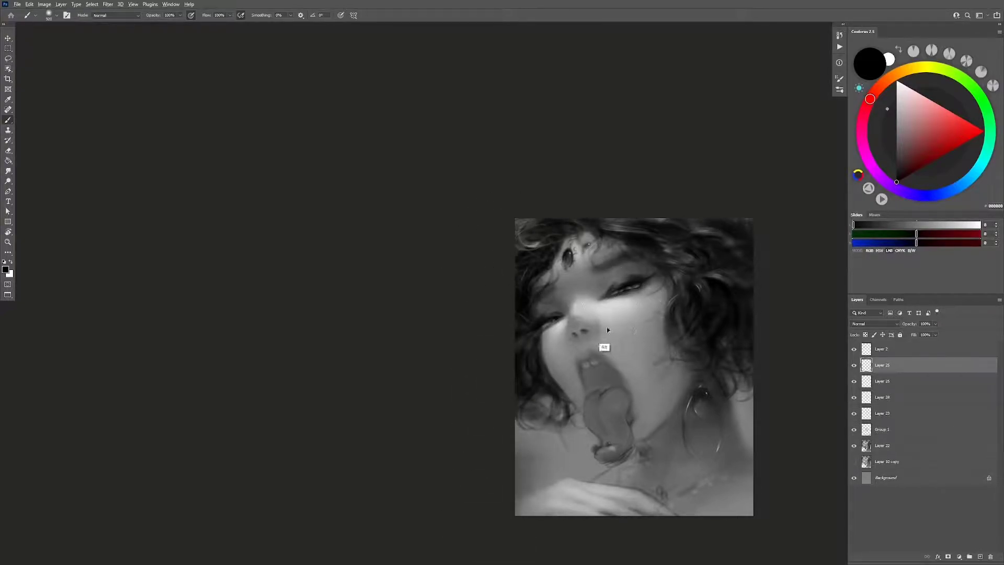
{"action": "right_click", "coordinate": [523, 335], "text": "alt"}
{"action": "right_click", "coordinate": [528, 347], "text": "alt"}
{"action": "left_click", "coordinate": [523, 342], "text": "alt"}
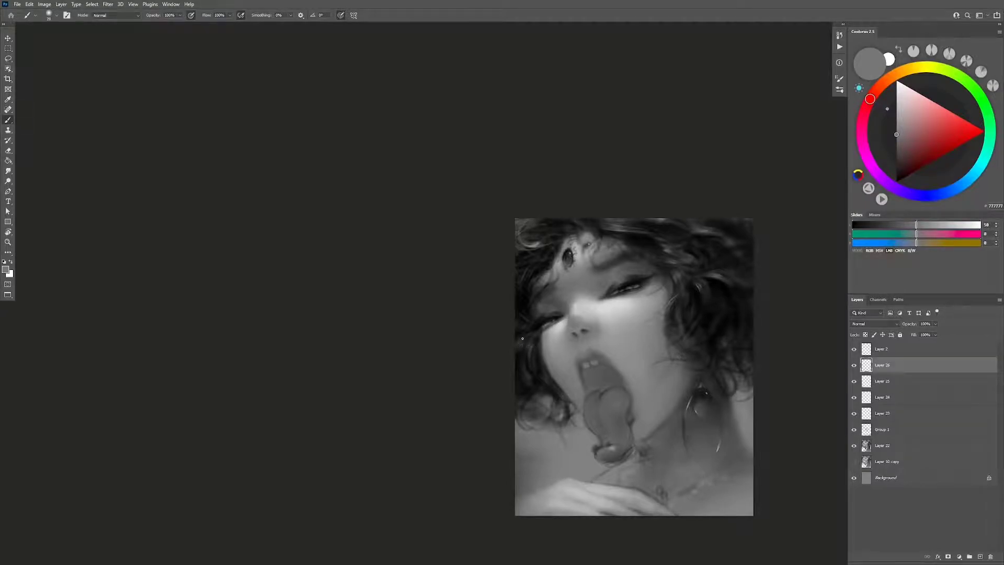
{"action": "key", "text": "ctrl+alt+h"}
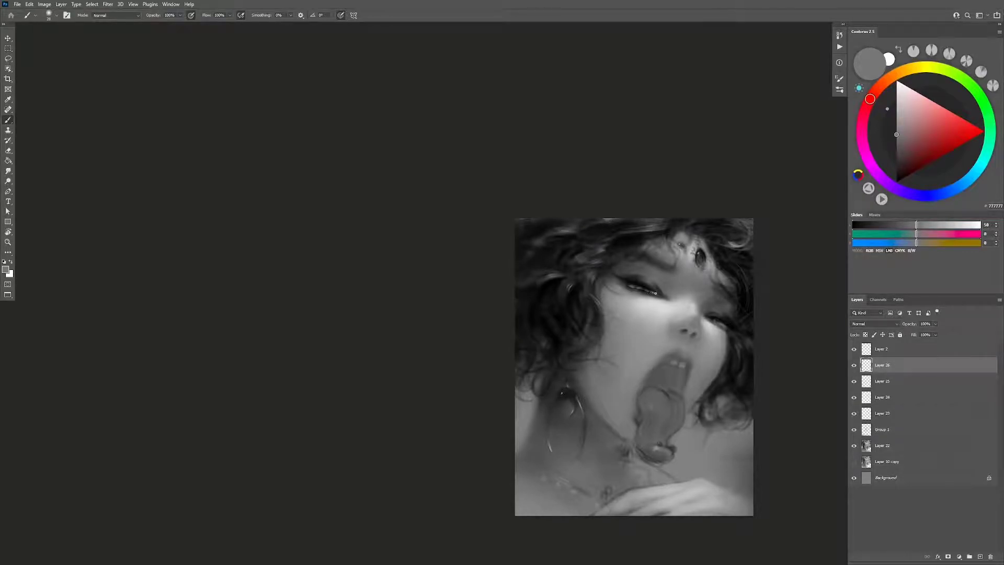
{"action": "key", "text": "d"}
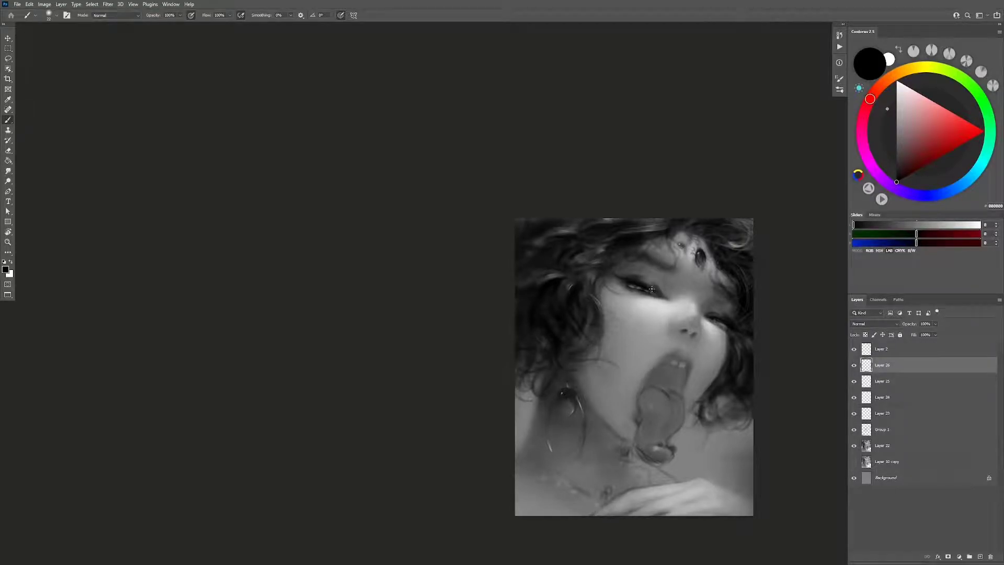
Step: Flip the canvas to check the face, sample forehead greys, and add Layer 27
{"action": "right_click", "coordinate": [650, 291], "text": "alt"}
{"action": "key", "text": "h"}
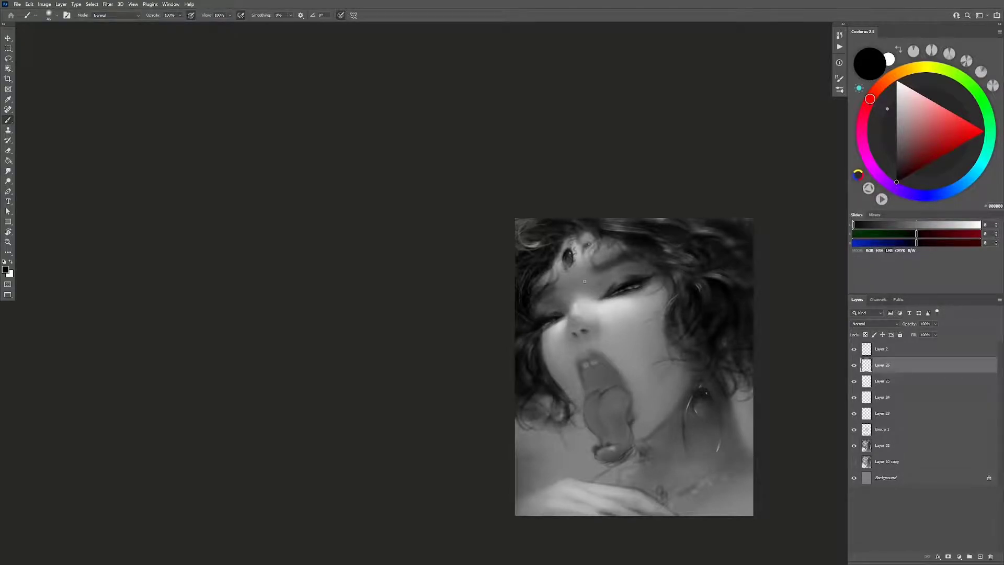
{"action": "key", "text": "h"}
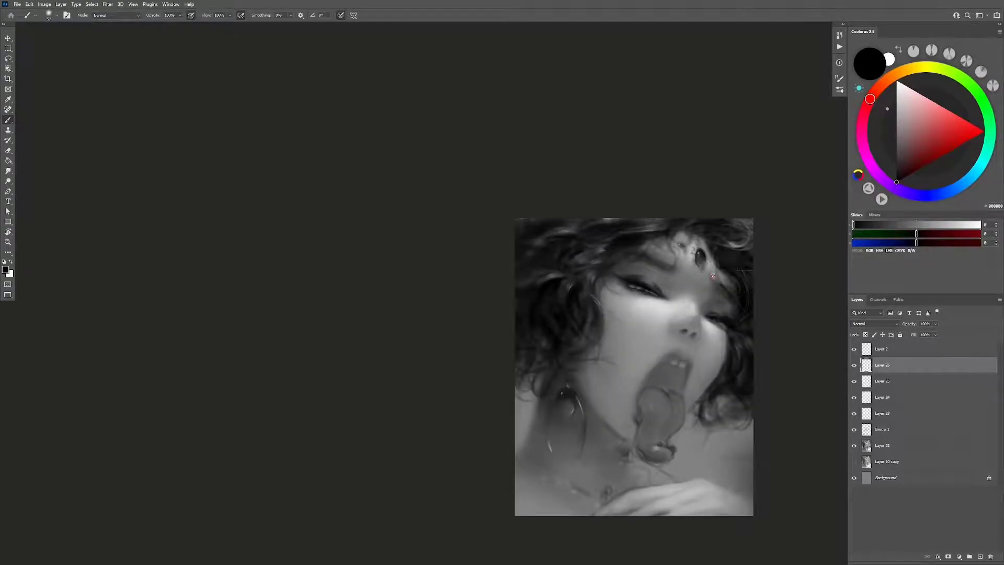
{"action": "left_click", "coordinate": [713, 268], "text": "alt"}
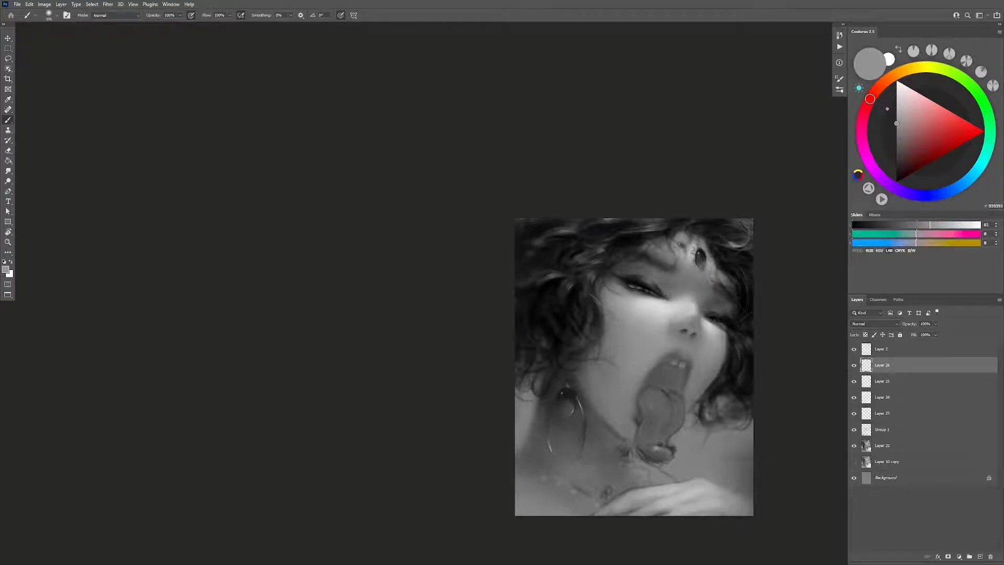
{"action": "left_click", "coordinate": [711, 267], "text": "alt"}
{"action": "left_click_drag", "start_coordinate": [711, 269], "coordinate": [715, 272]}
{"action": "left_click", "coordinate": [713, 276], "text": "alt"}
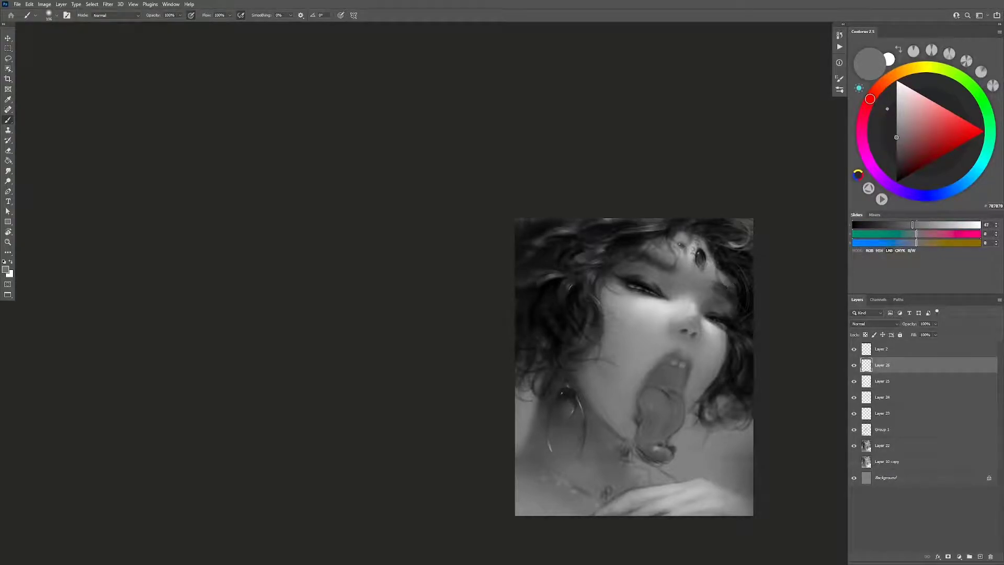
{"action": "key", "text": "ctrl+shift+alt+n"}
Step: Reset to black, enlarge the brush to about 89 px, and undo a trial stroke over the teeth
{"action": "key", "text": "d"}
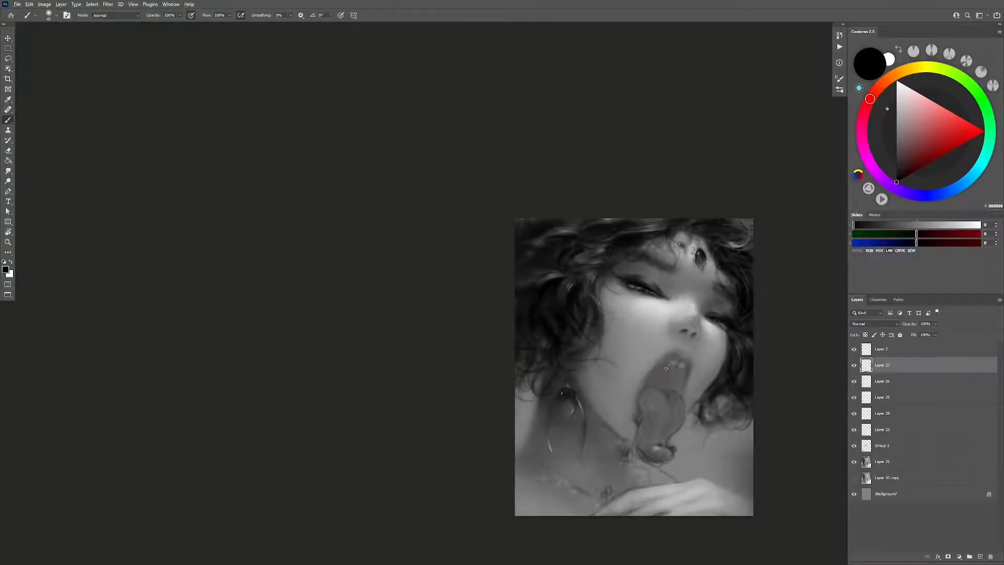
{"action": "left_click_drag", "start_coordinate": [662, 371], "coordinate": [680, 373]}
{"action": "key", "text": "ctrl"}
{"action": "mouse_move", "coordinate": [661, 385]}
{"action": "left_mouse_down"}
{"action": "mouse_move", "coordinate": [695, 386]}
{"action": "mouse_move", "coordinate": [679, 362]}
{"action": "mouse_move", "coordinate": [675, 389]}
{"action": "mouse_move", "coordinate": [685, 404]}
{"action": "mouse_move", "coordinate": [622, 394]}
{"action": "mouse_move", "coordinate": [603, 444]}
{"action": "left_mouse_up"}
{"action": "key", "text": "ctrl+z"}
{"action": "key", "text": "h"}
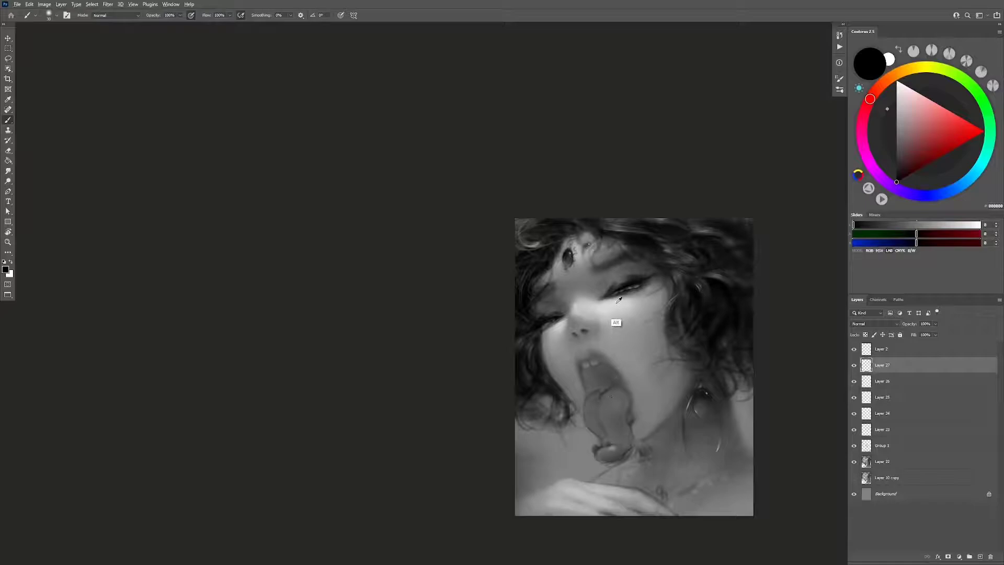
Step: Sample light, near-black and mid greys from the face, flip the canvas back, and add Layer 28
{"action": "left_click", "coordinate": [616, 322], "text": "alt"}
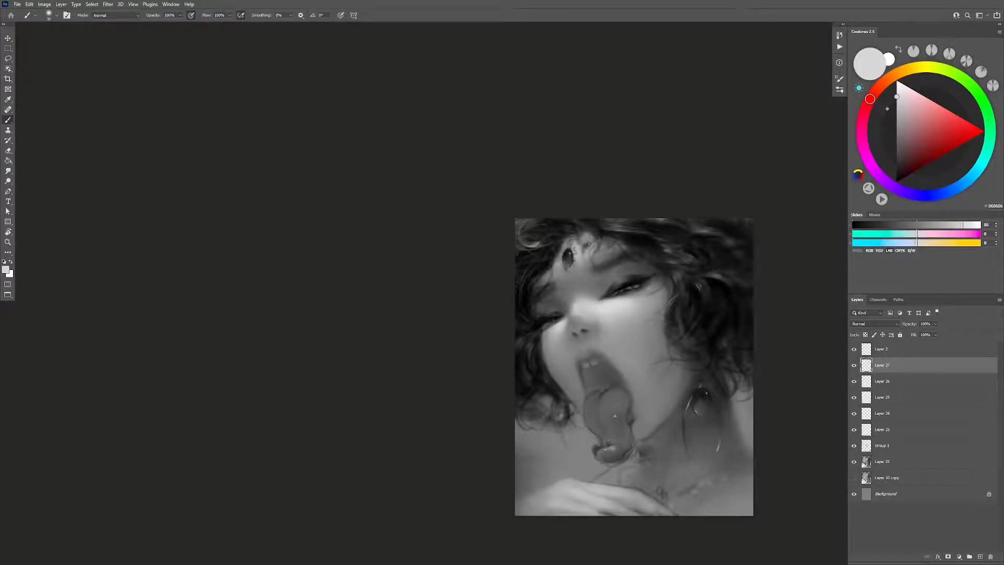
{"action": "left_click", "coordinate": [604, 287], "text": "alt"}
{"action": "left_click_drag", "start_coordinate": [597, 264], "coordinate": [598, 271]}
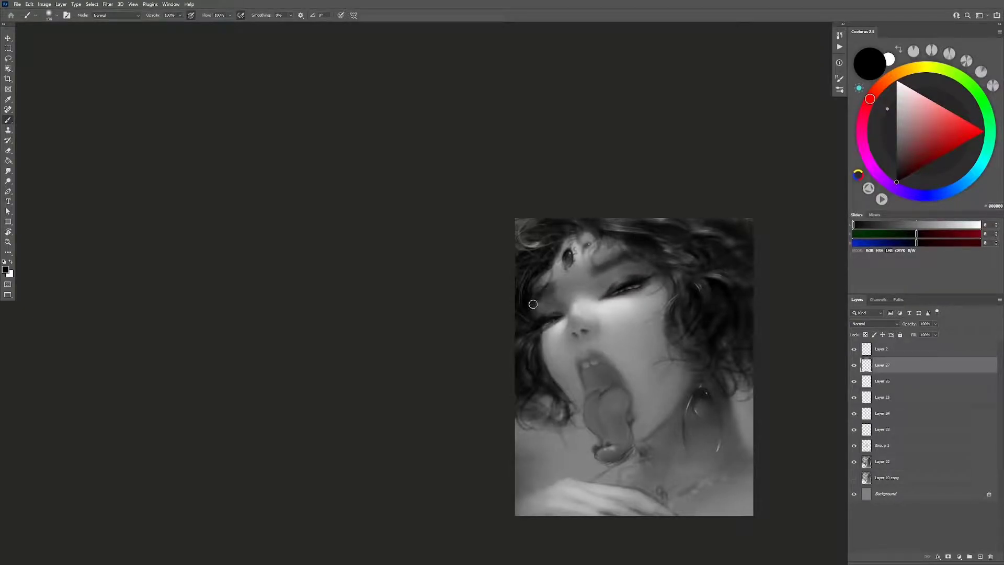
{"action": "left_click", "coordinate": [556, 274], "text": "alt"}
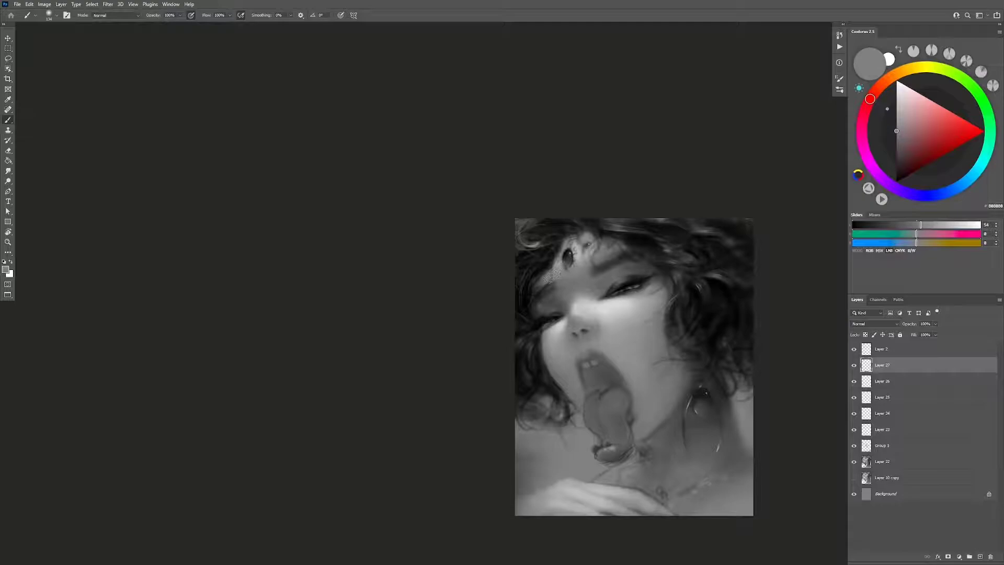
{"action": "key", "text": "ctrl+h"}
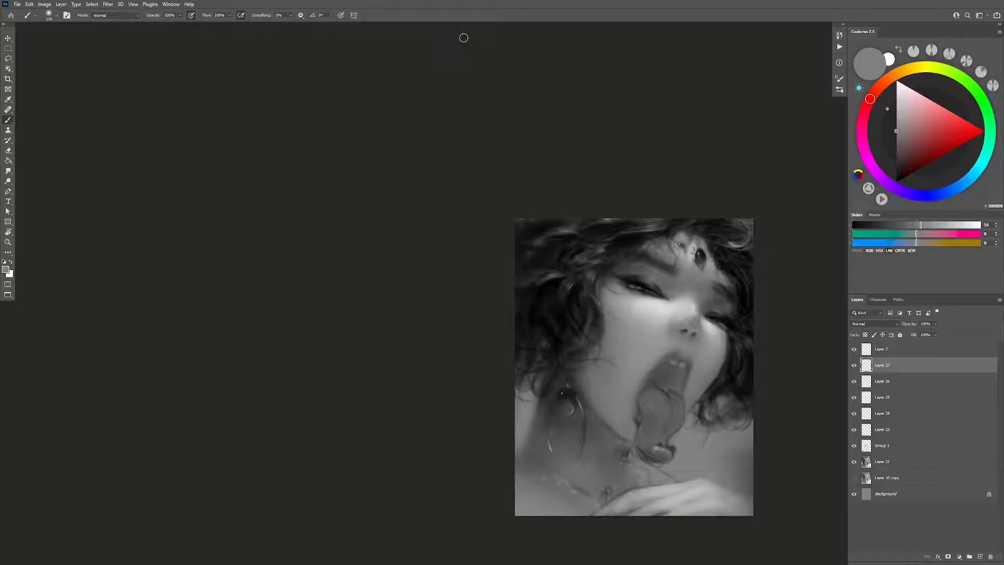
{"action": "key", "text": "ctrl+shift+alt+n"}
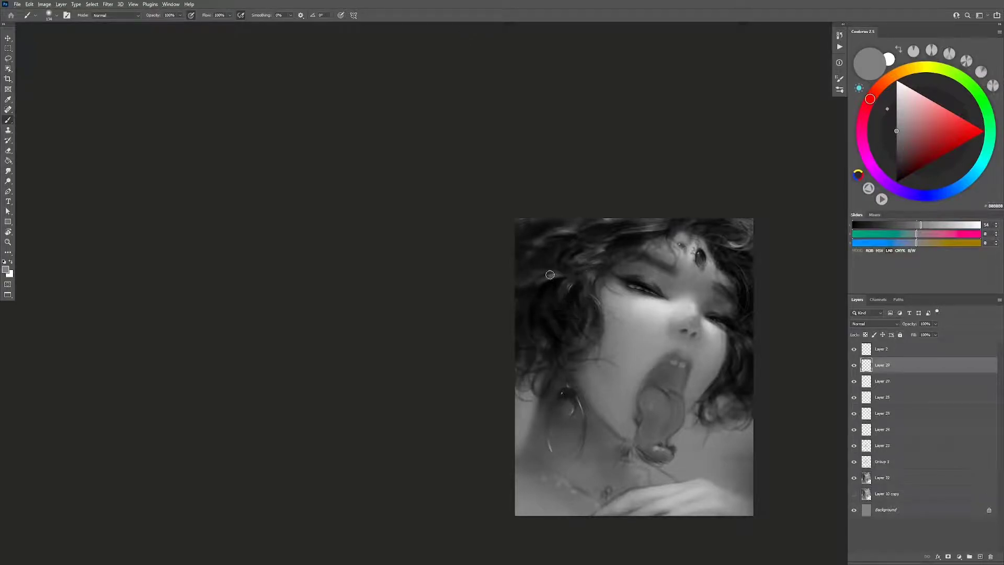
Step: Sample dark and light greys from the hair and canvas, mirroring to check the face
{"action": "left_click", "coordinate": [552, 242], "text": "alt"}
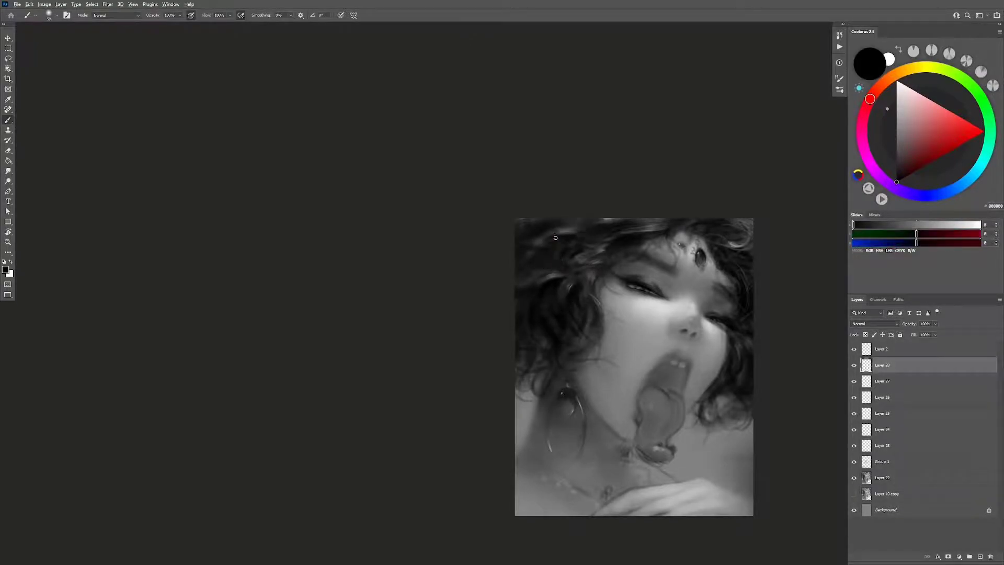
{"action": "left_click", "coordinate": [643, 312], "text": "alt"}
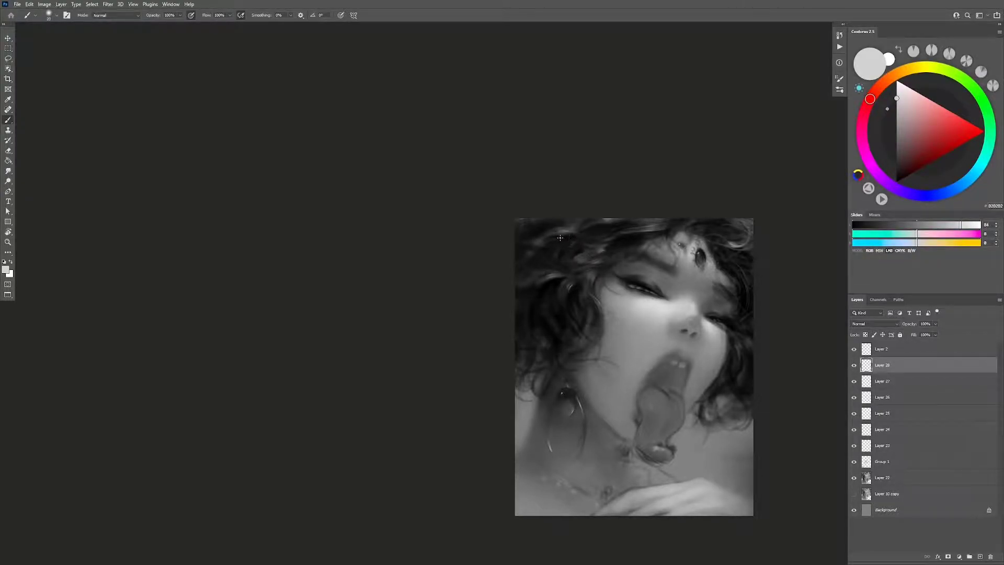
{"action": "left_click", "coordinate": [629, 235], "text": "alt"}
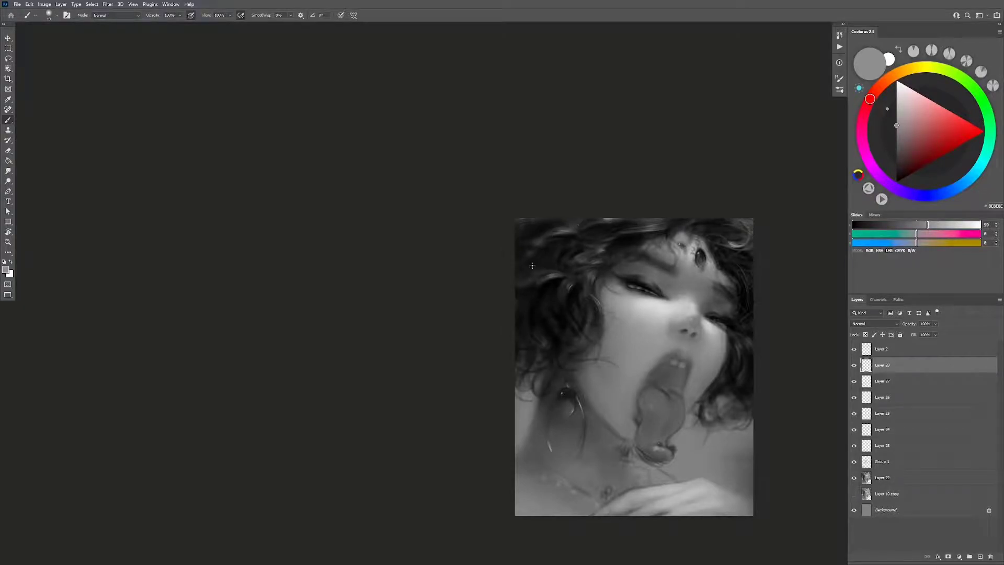
{"action": "key", "text": "bracketright"}
{"action": "key", "text": "bracketright"}
{"action": "key", "text": "bracketright"}
{"action": "key", "text": "h"}
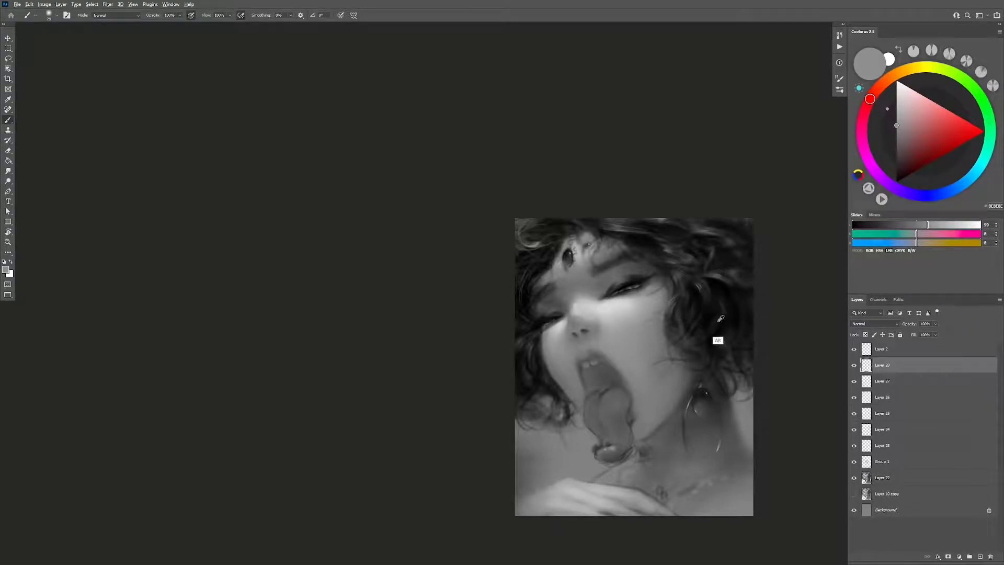
{"action": "left_click", "coordinate": [720, 319], "text": "alt"}
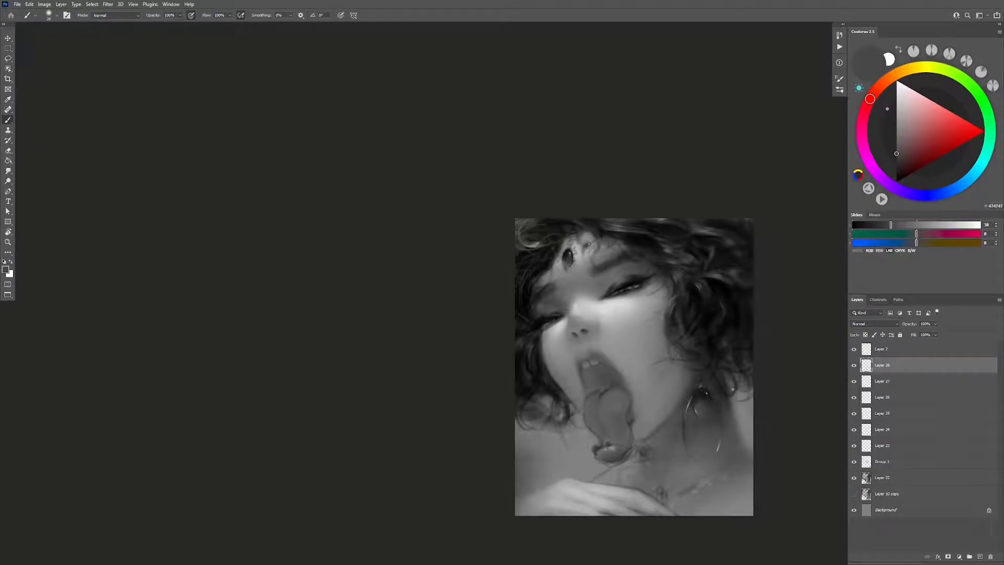
{"action": "left_click", "coordinate": [735, 309], "text": "alt"}
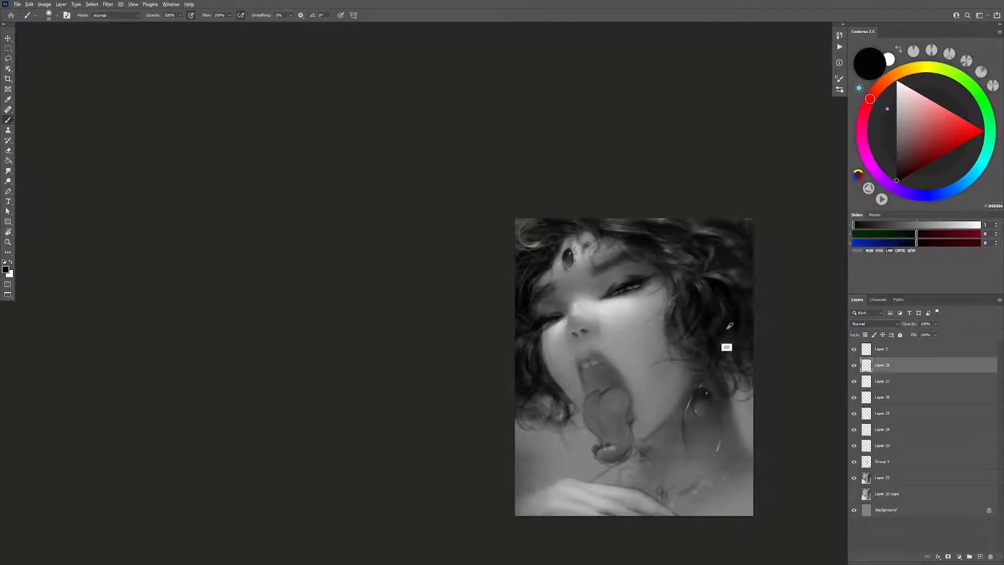
Step: Enlarge the brush to about 281 px and darken the neck along the lower-left edge
{"action": "left_click_drag", "start_coordinate": [742, 309], "coordinate": [710, 283]}
{"action": "mouse_move", "coordinate": [699, 272]}
{"action": "left_mouse_down"}
{"action": "mouse_move", "coordinate": [707, 271]}
{"action": "mouse_move", "coordinate": [672, 258]}
{"action": "left_mouse_up"}
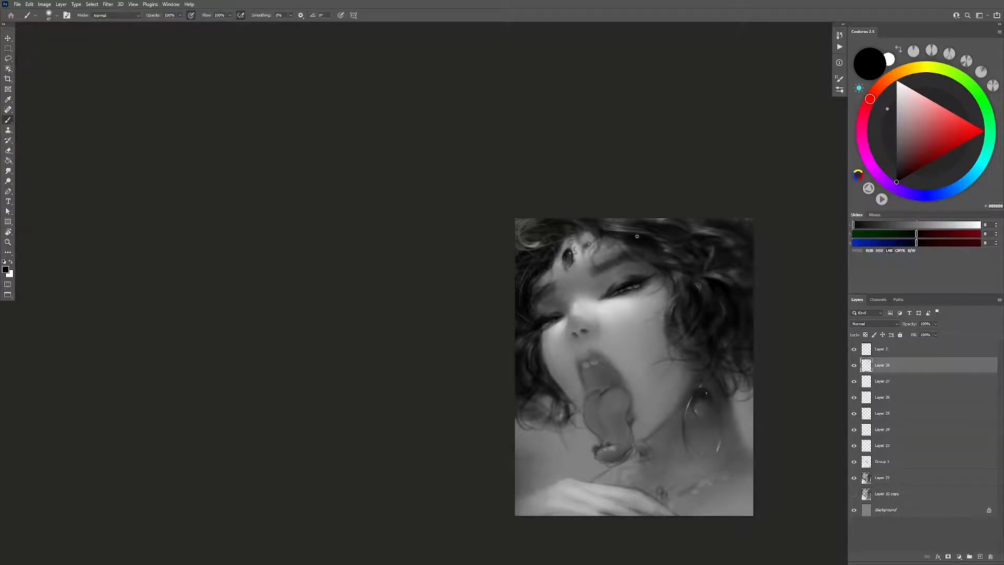
{"action": "left_click_drag", "start_coordinate": [608, 226], "coordinate": [645, 226]}
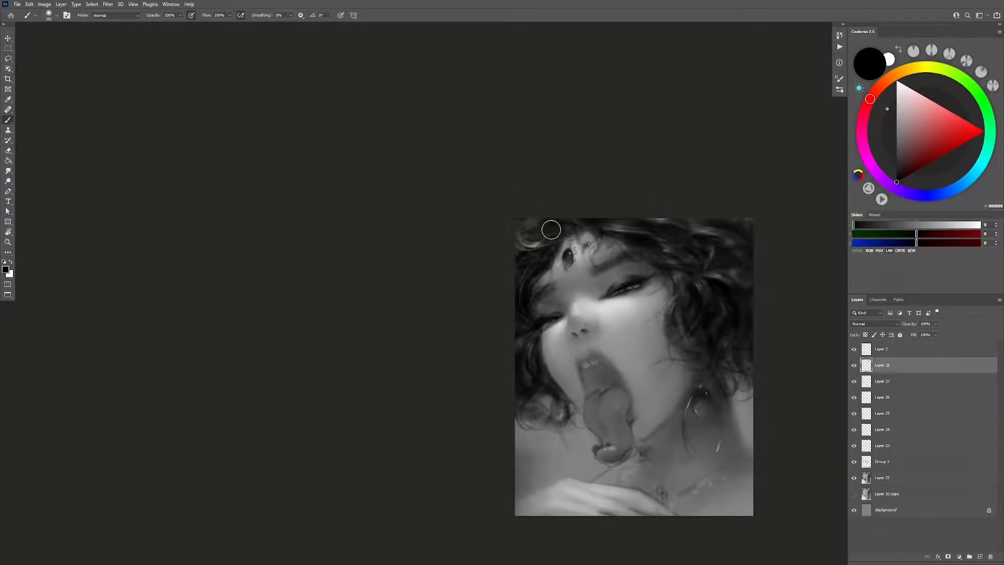
{"action": "key", "text": "h"}
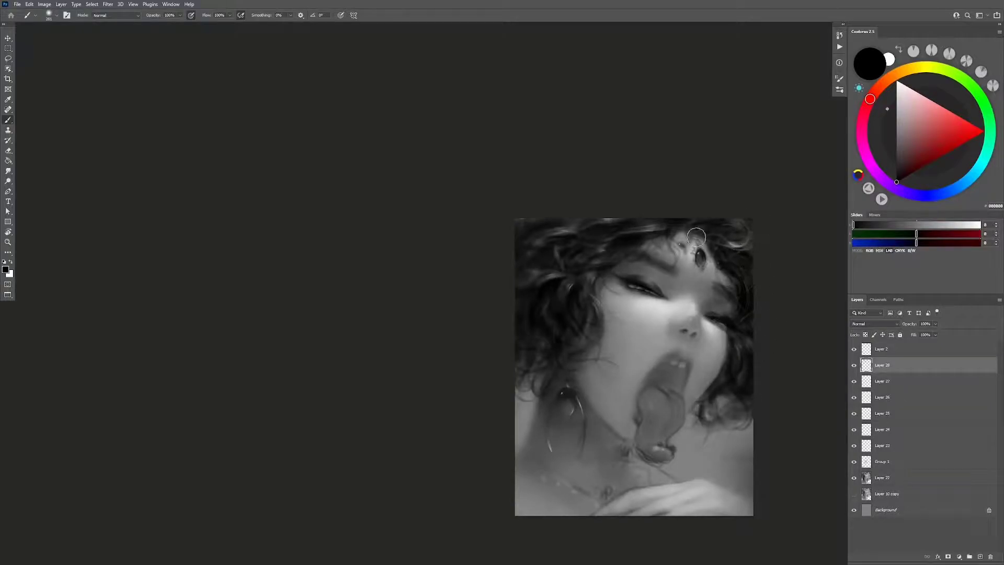
{"action": "left_click_drag", "start_coordinate": [515, 300], "coordinate": [538, 293]}
{"action": "left_click_drag", "start_coordinate": [495, 488], "coordinate": [546, 434]}
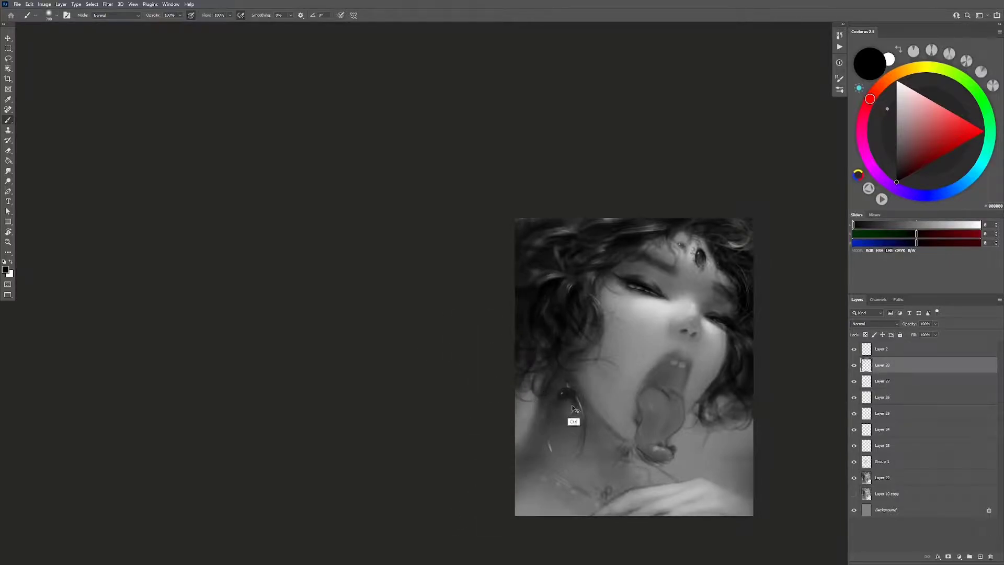
{"action": "left_click_drag", "start_coordinate": [498, 471], "coordinate": [502, 489]}
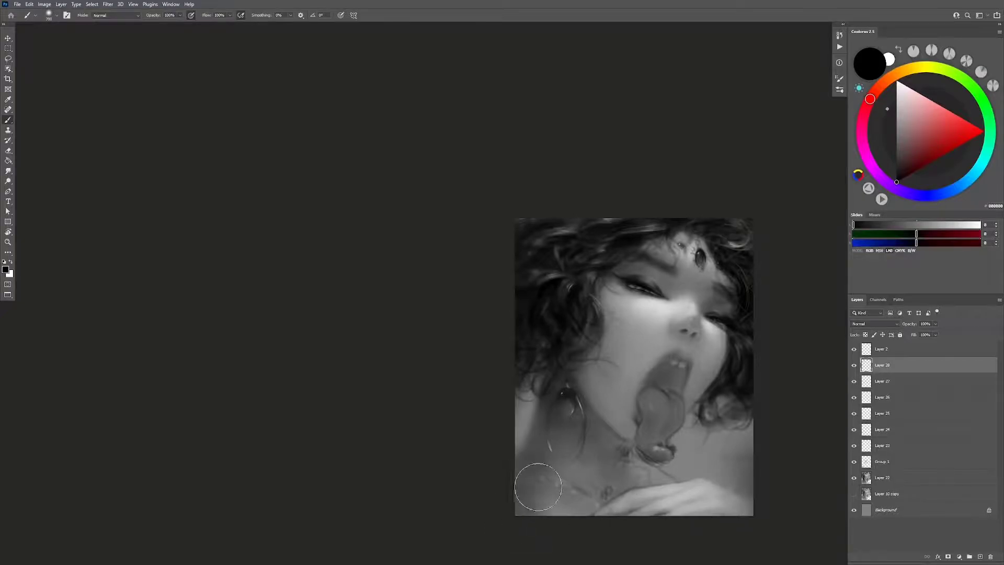
Step: Sample mid and slightly darker greys, then mirror the canvas to check the face
{"action": "left_click", "coordinate": [728, 458], "text": "alt"}
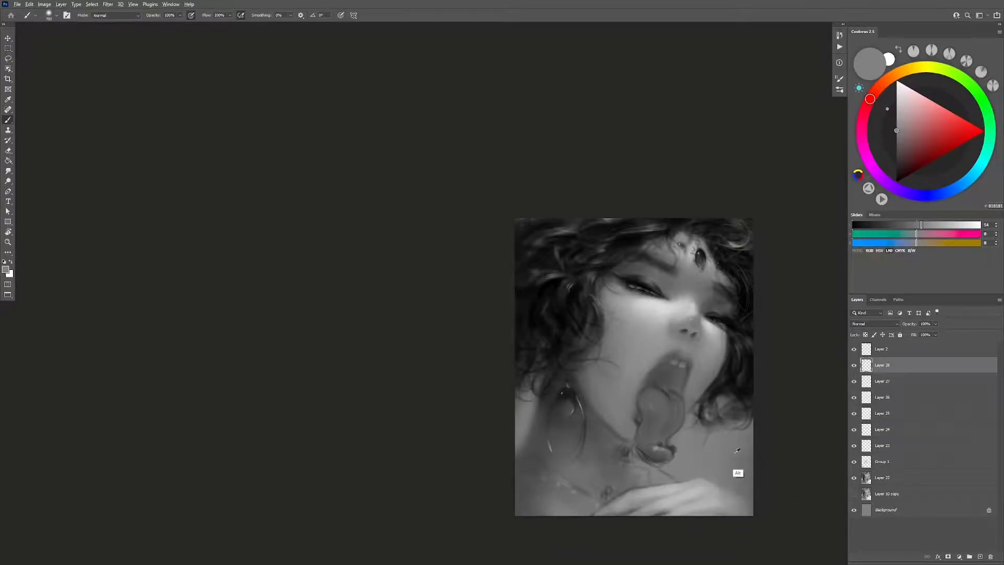
{"action": "left_click", "coordinate": [518, 419], "text": "alt"}
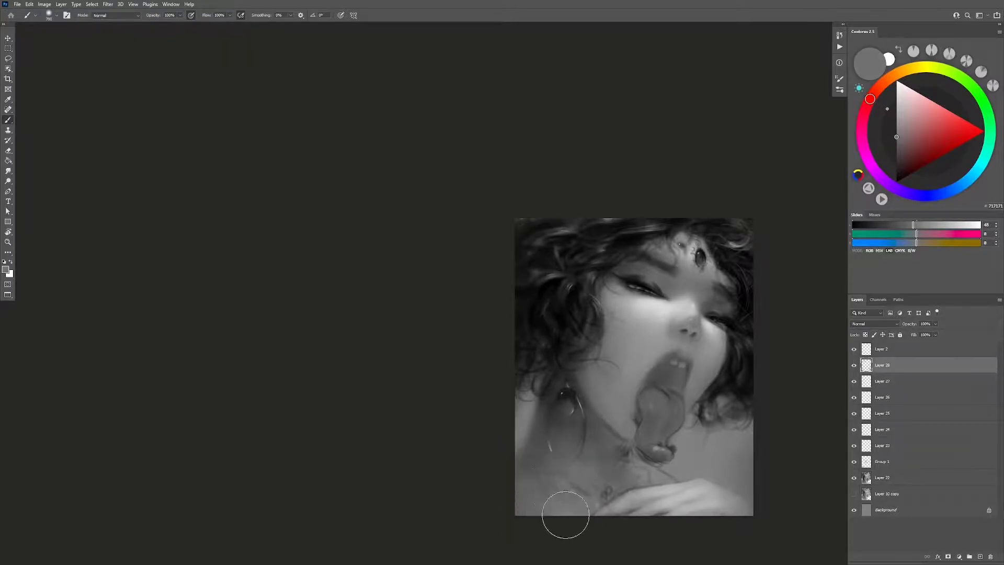
{"action": "key", "text": "ctrl+h"}
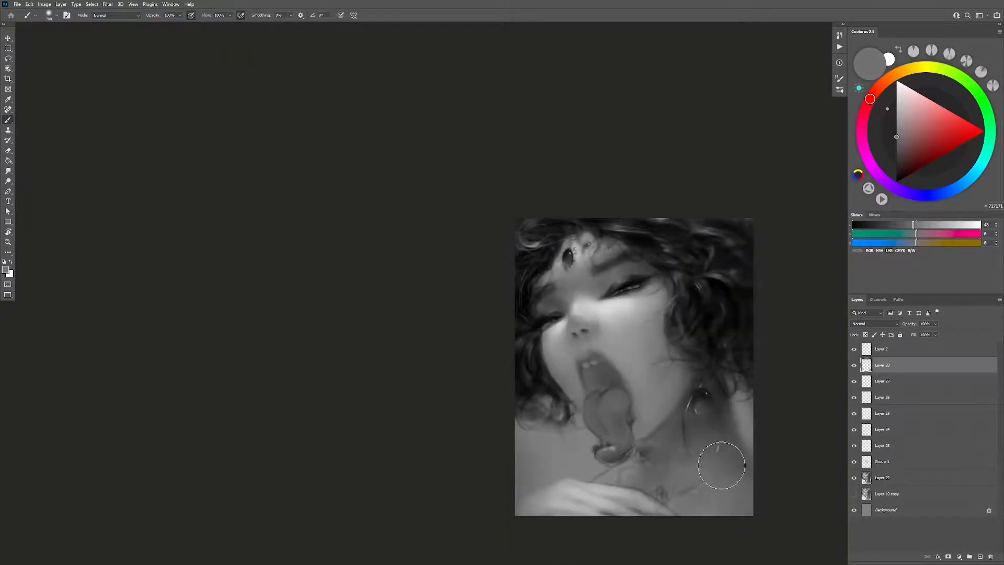
{"action": "key", "text": "r"}
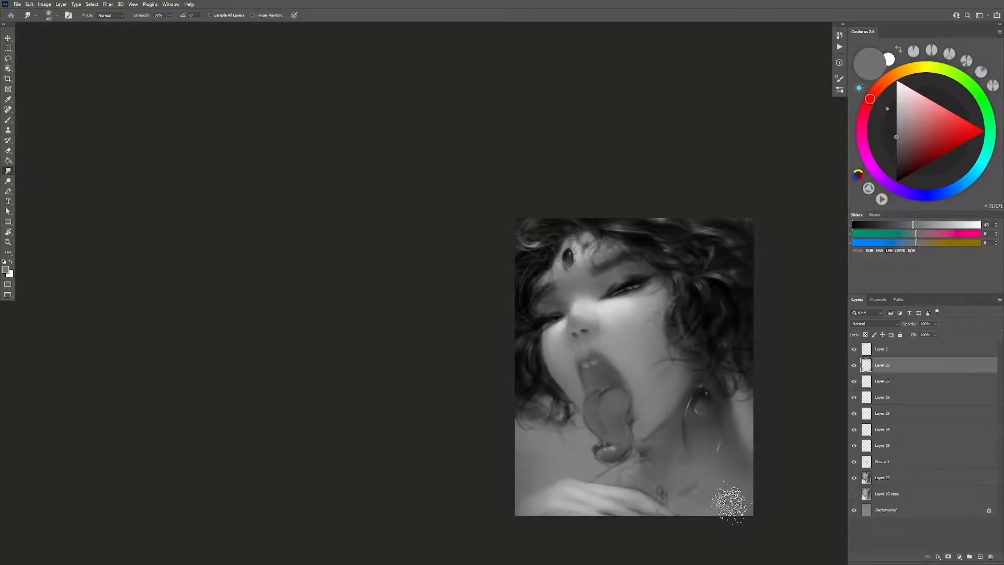
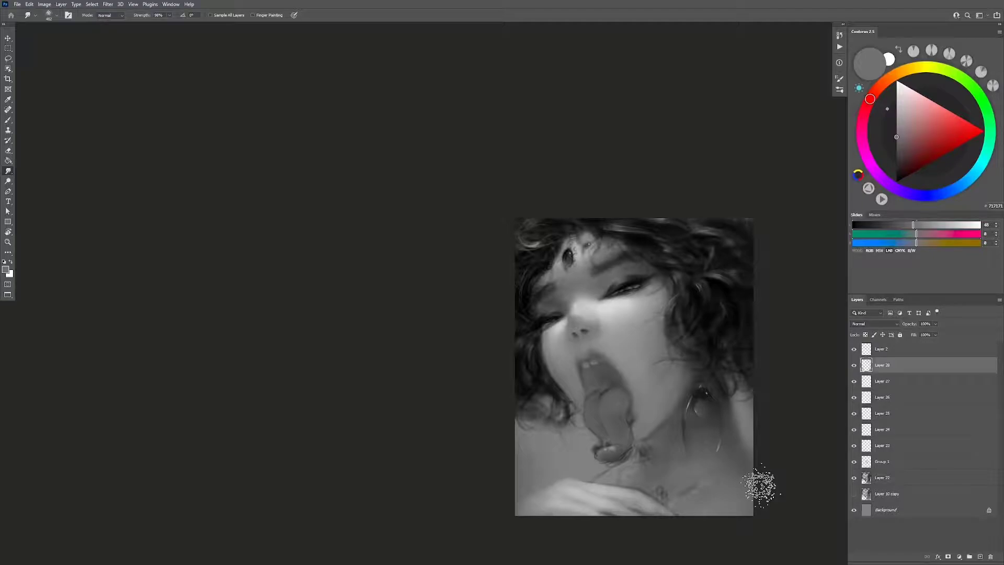
Step: Merge the painting layers down into a single Layer 22
{"action": "key", "text": "ctrl+e"}
{"action": "key", "text": "ctrl+e"}
{"action": "key", "text": "ctrl+e"}
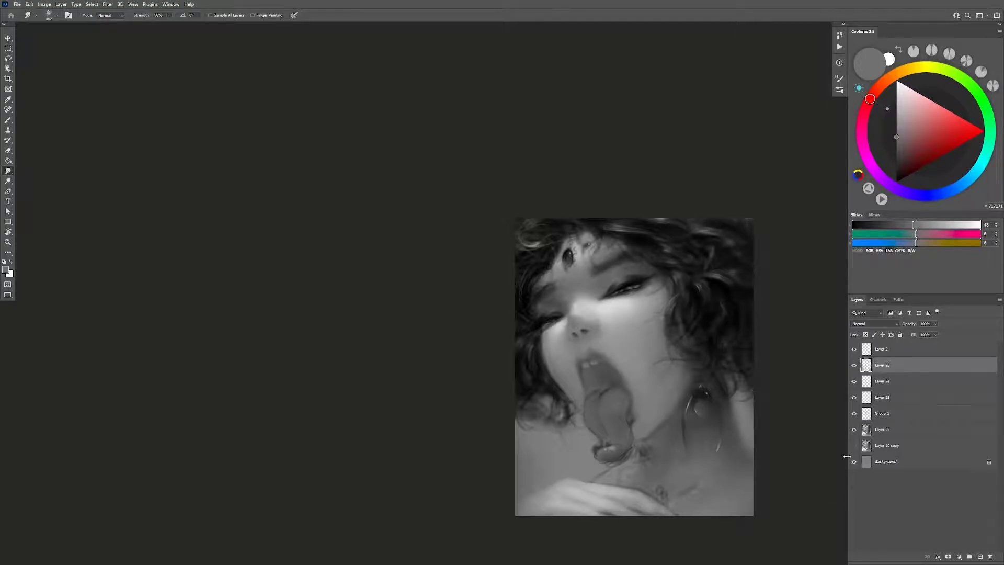
{"action": "key", "text": "ctrl+e"}
{"action": "key", "text": "ctrl+e"}
{"action": "key", "text": "ctrl+e"}
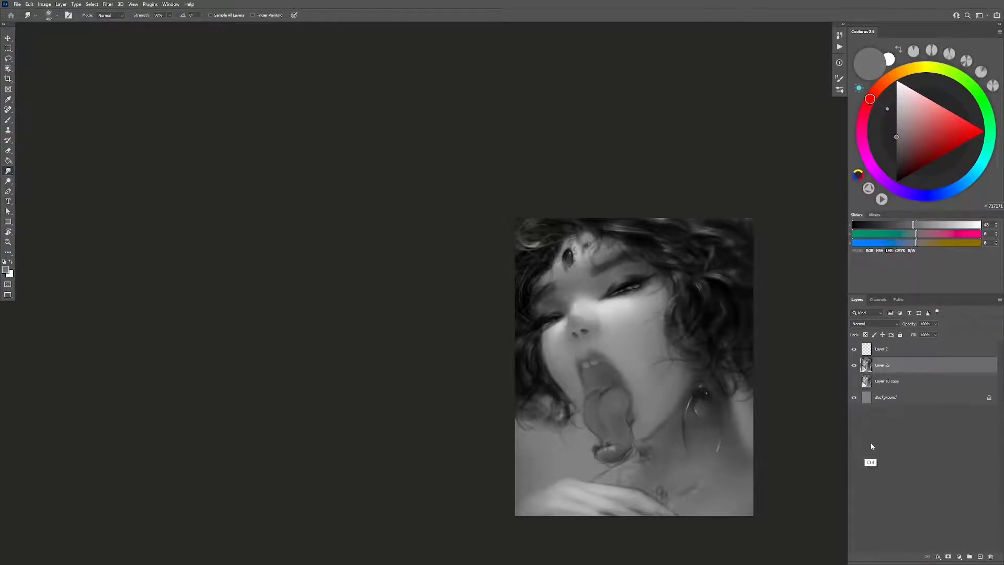
{"action": "key", "text": "ctrl+e"}
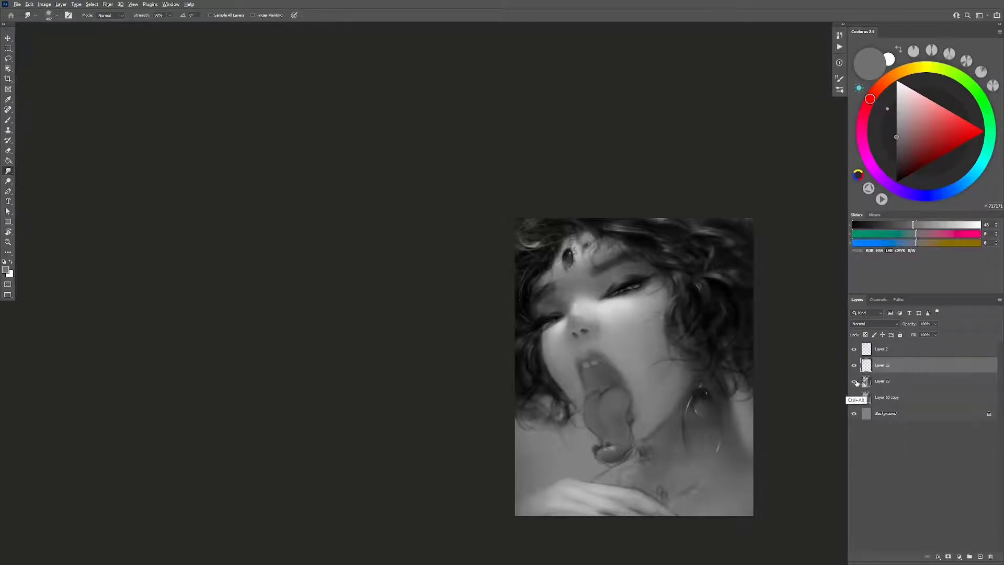
Step: Duplicate Layer 22, hide the original, and add an empty Layer 23 above
{"action": "left_click_drag", "start_coordinate": [882, 367], "coordinate": [882, 358]}
{"action": "left_click", "coordinate": [854, 382]}
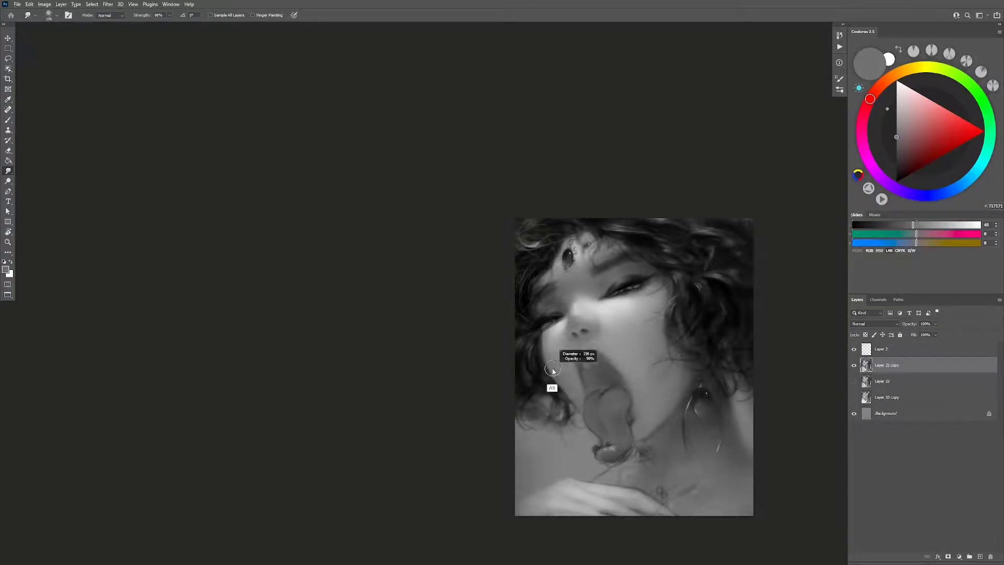
{"action": "left_click_drag", "start_coordinate": [547, 386], "coordinate": [551, 369]}
{"action": "key", "text": "h"}
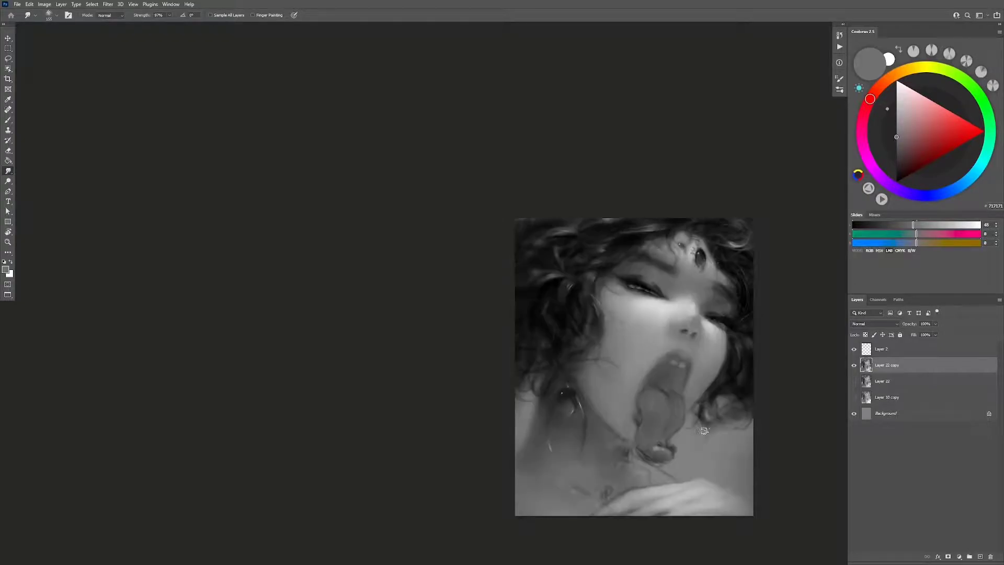
{"action": "key", "text": "ctrl+shift+alt+n"}
Step: Sample lighter cheek greys and paint them over the hair strands beside the face
{"action": "key", "text": "b"}
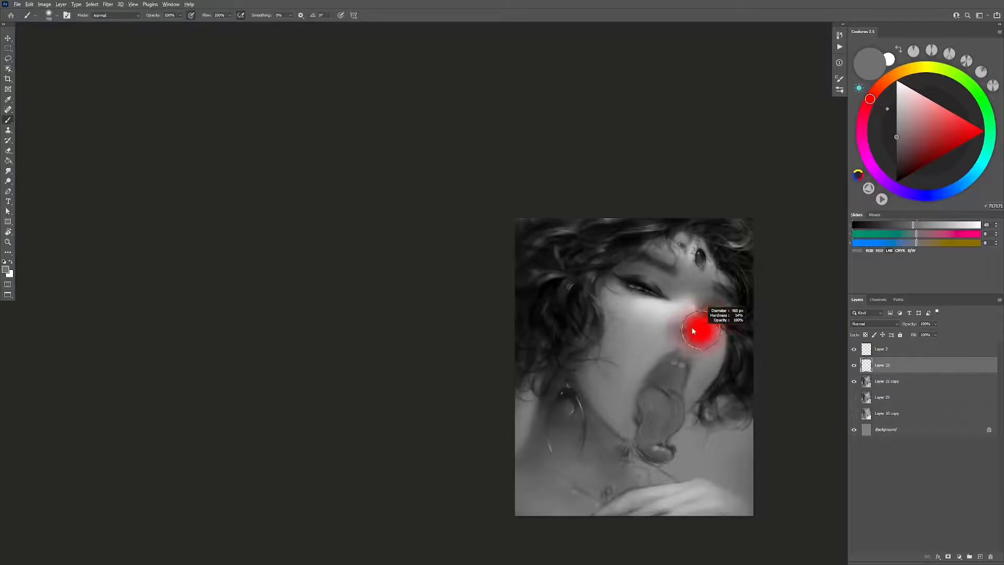
{"action": "left_click_drag", "start_coordinate": [693, 330], "coordinate": [665, 310]}
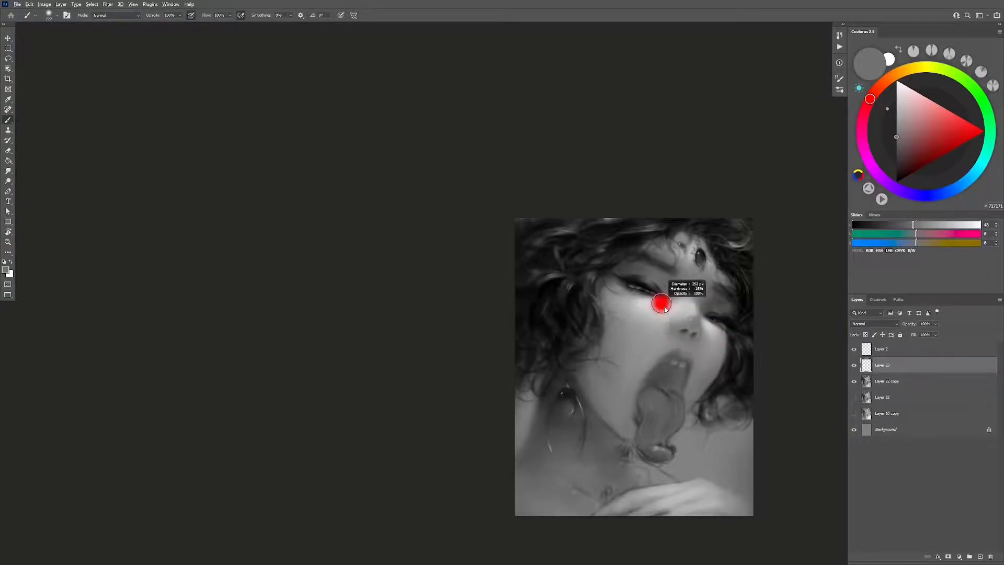
{"action": "left_click", "coordinate": [646, 316], "text": "alt"}
{"action": "left_click_drag", "start_coordinate": [649, 313], "coordinate": [650, 312]}
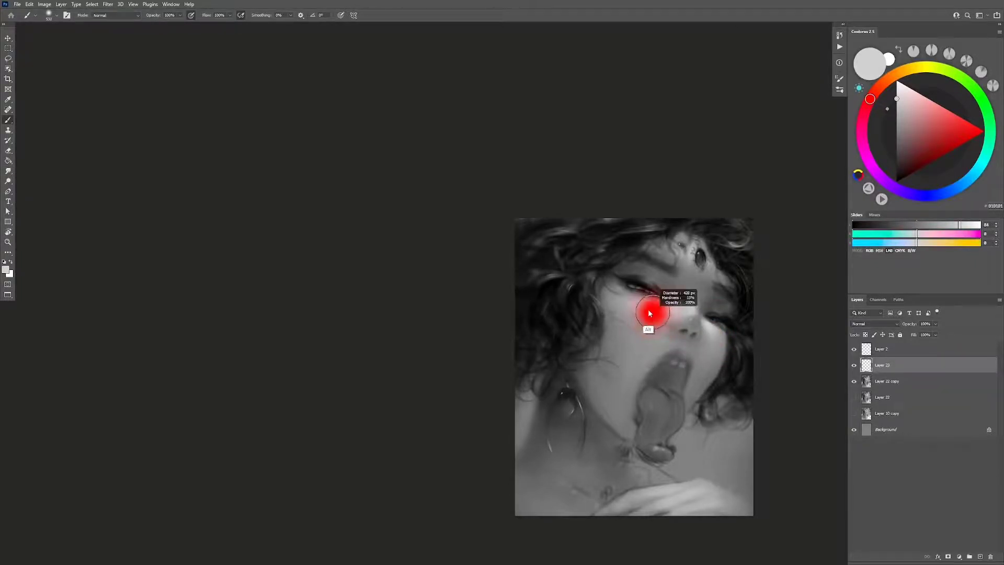
{"action": "left_click", "coordinate": [658, 309], "text": "alt"}
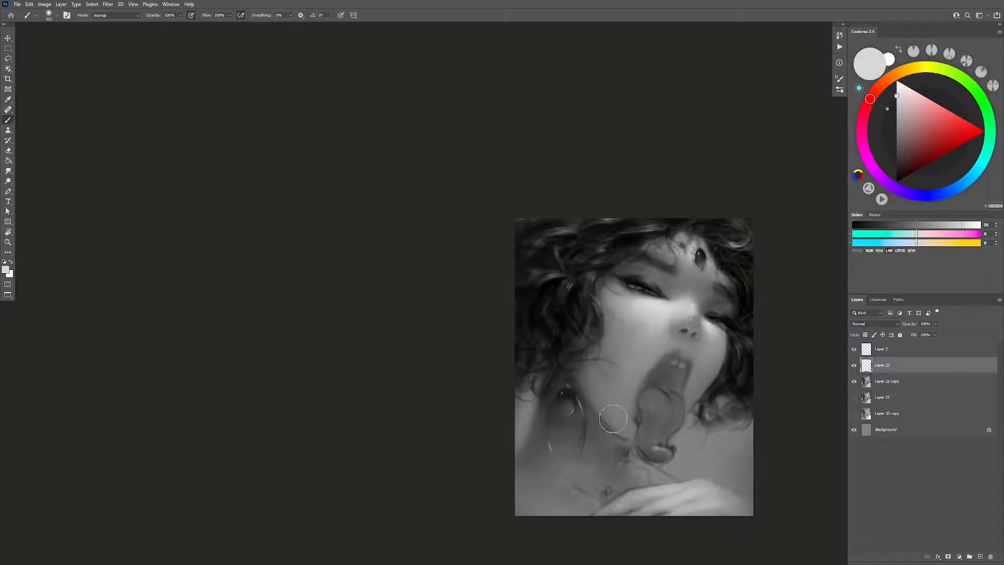
{"action": "key", "text": "h"}
{"action": "mouse_move", "coordinate": [634, 331]}
{"action": "left_mouse_down"}
{"action": "mouse_move", "coordinate": [656, 398]}
{"action": "mouse_move", "coordinate": [639, 356]}
{"action": "mouse_move", "coordinate": [650, 415]}
{"action": "left_mouse_up"}
{"action": "left_click", "coordinate": [656, 399], "text": "alt"}
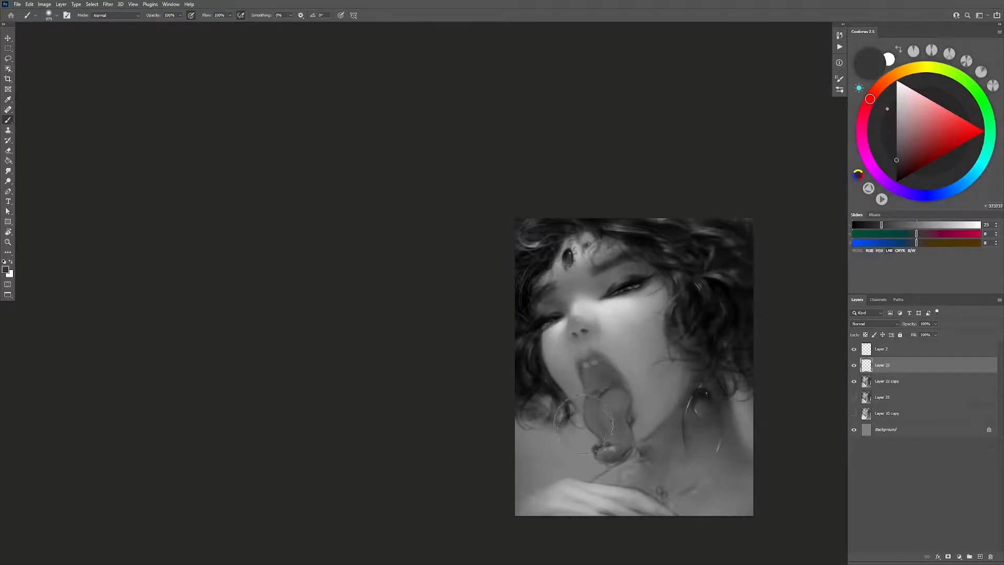
{"action": "left_click_drag", "start_coordinate": [684, 337], "coordinate": [675, 361]}
Step: Set Layer 23 to Multiply and darken around the mouth, cheek and jaw
{"action": "left_click", "coordinate": [889, 324]}
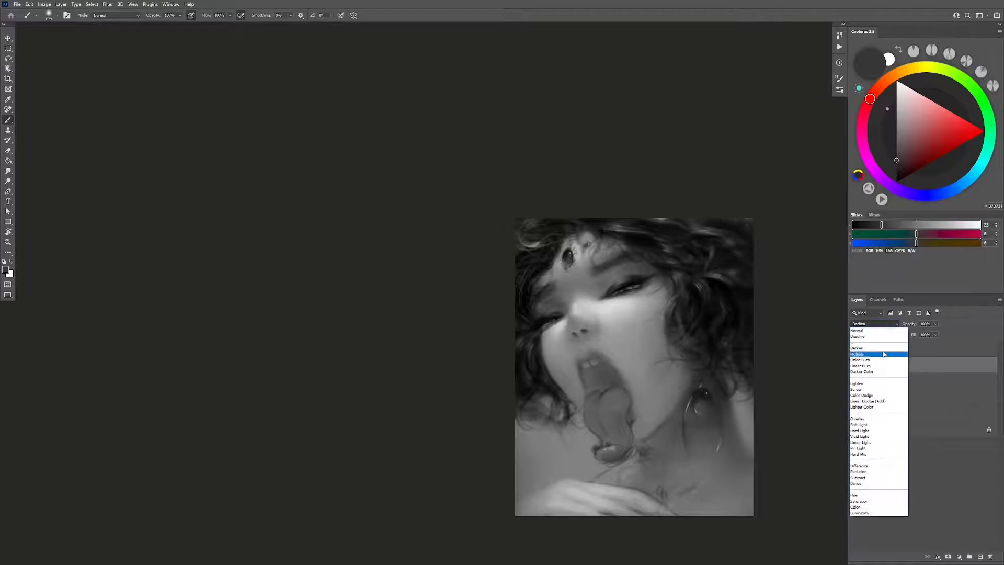
{"action": "left_click", "coordinate": [881, 356]}
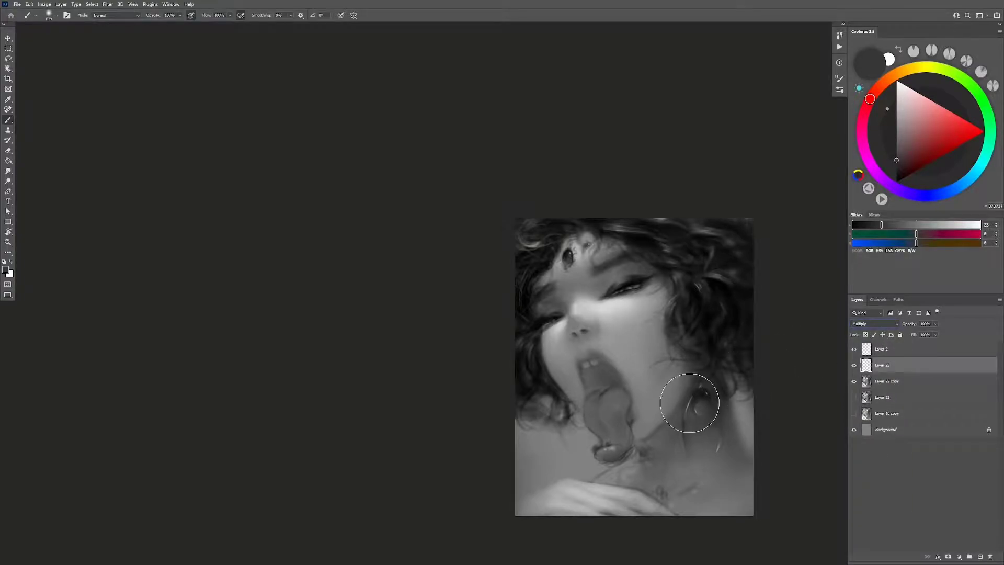
{"action": "mouse_move", "coordinate": [694, 403]}
{"action": "left_mouse_down"}
{"action": "mouse_move", "coordinate": [613, 391]}
{"action": "mouse_move", "coordinate": [633, 402]}
{"action": "left_mouse_up"}
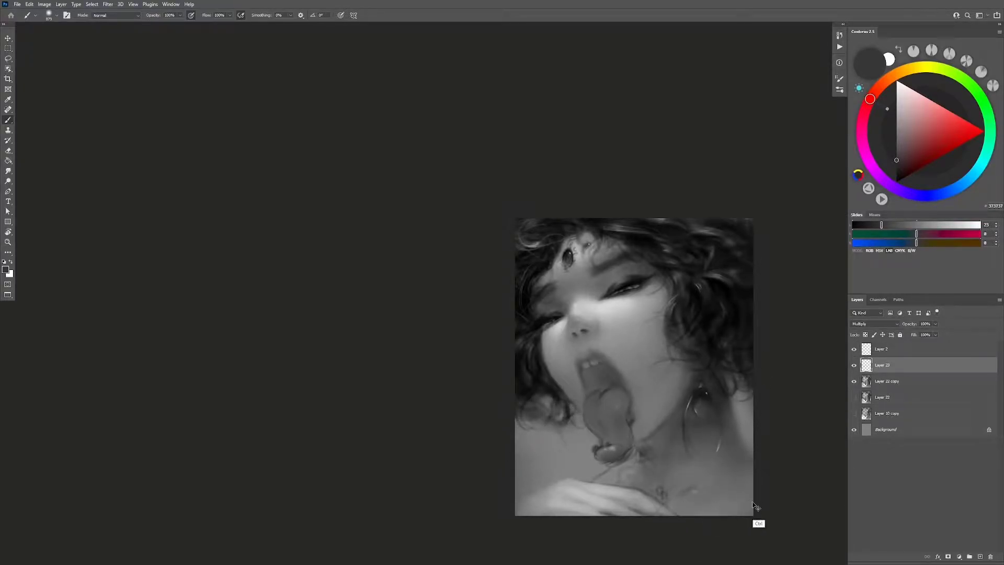
{"action": "key", "text": "h"}
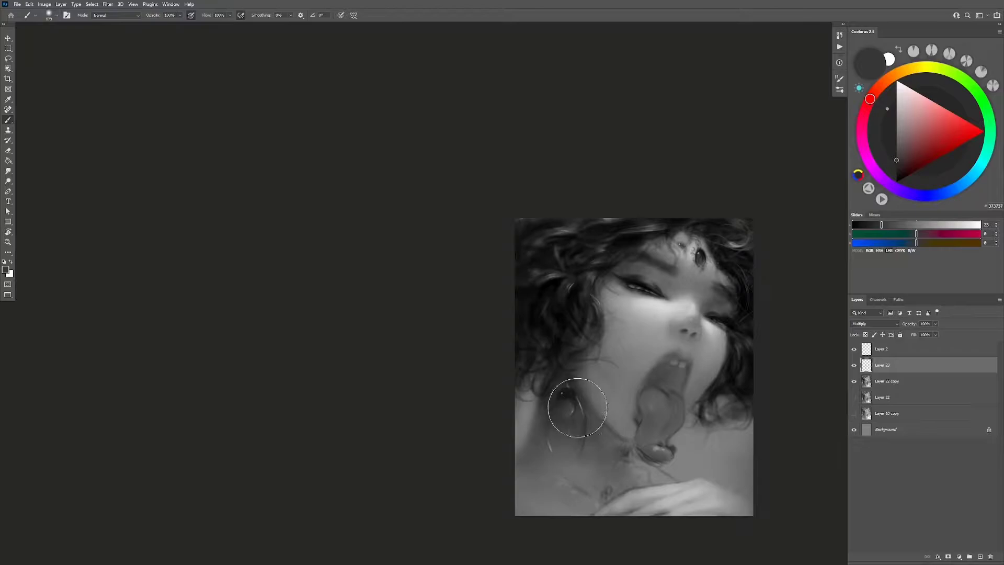
{"action": "left_click_drag", "start_coordinate": [571, 410], "coordinate": [656, 369]}
{"action": "key", "text": "e"}
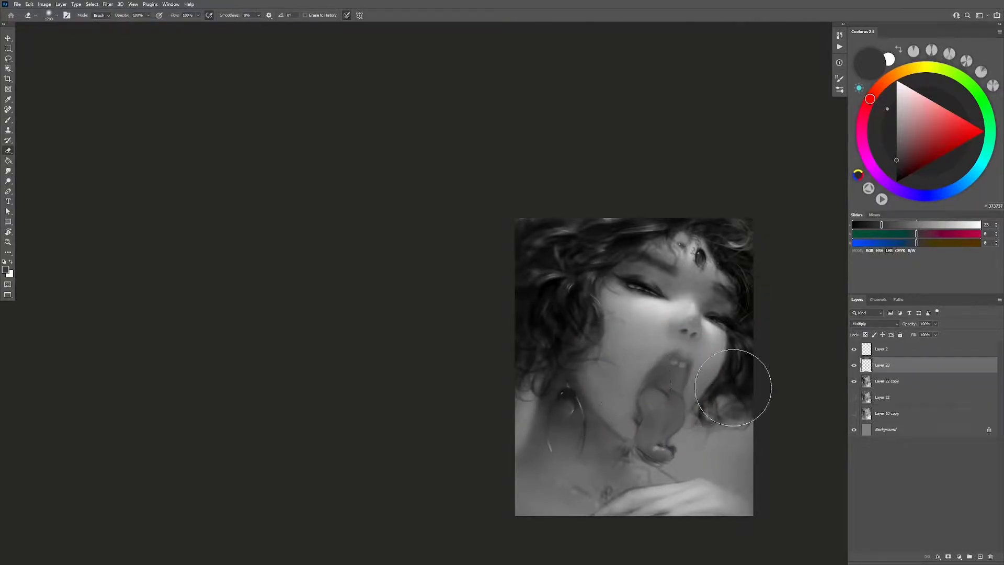
{"action": "key", "text": "b"}
Step: Paint black shadow along the cheek-hair edge and the hair around the earring
{"action": "right_click", "coordinate": [583, 354]}
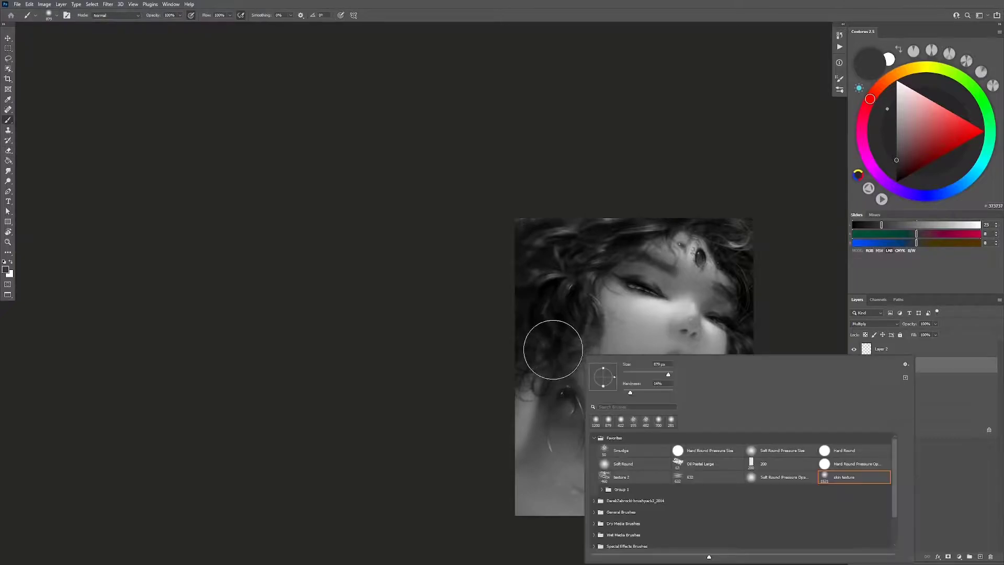
{"action": "right_click", "coordinate": [571, 350], "text": "alt"}
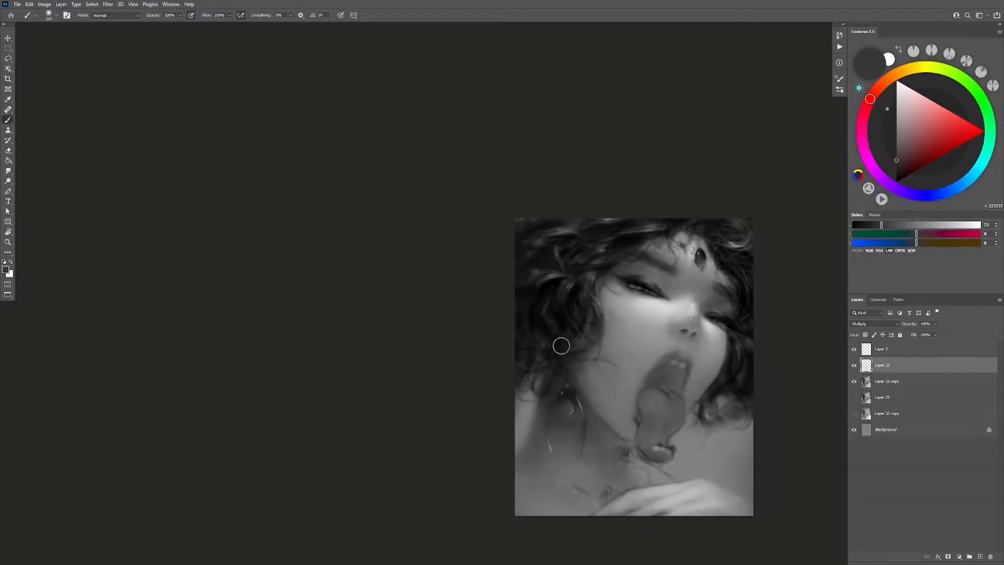
{"action": "key", "text": "d"}
{"action": "mouse_move", "coordinate": [587, 330]}
{"action": "left_mouse_down"}
{"action": "mouse_move", "coordinate": [605, 332]}
{"action": "mouse_move", "coordinate": [653, 276]}
{"action": "left_mouse_up"}
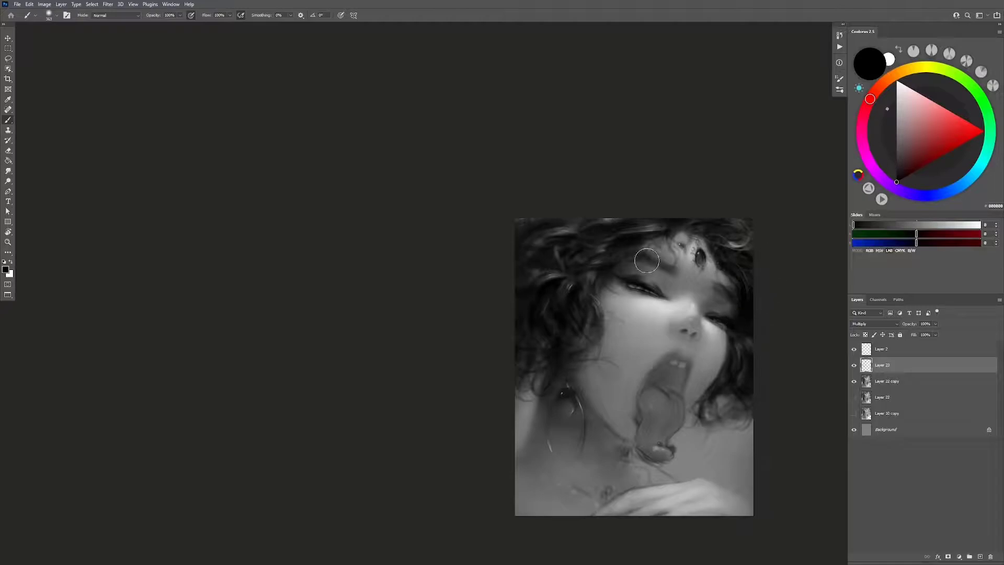
{"action": "key", "text": "bracketright"}
{"action": "key", "text": "bracketright"}
{"action": "key", "text": "bracketright"}
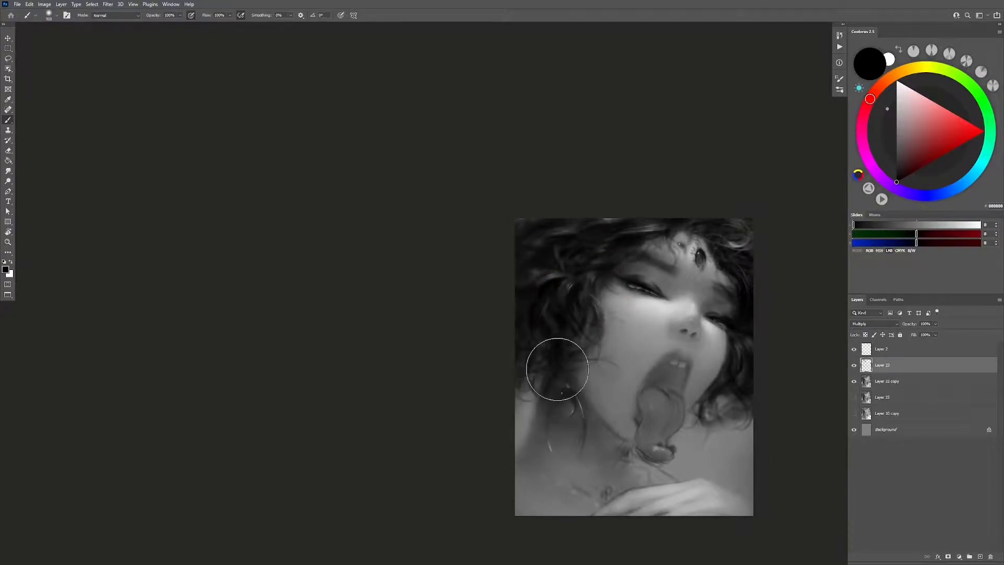
{"action": "left_click_drag", "start_coordinate": [572, 336], "coordinate": [534, 363]}
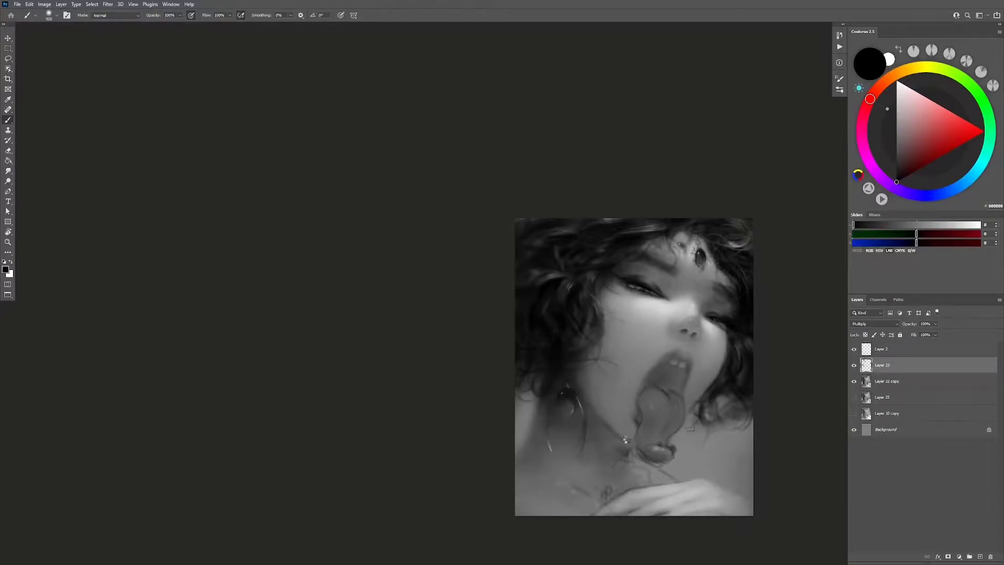
Step: Resize the brush and add an empty Layer 24
{"action": "key", "text": "h"}
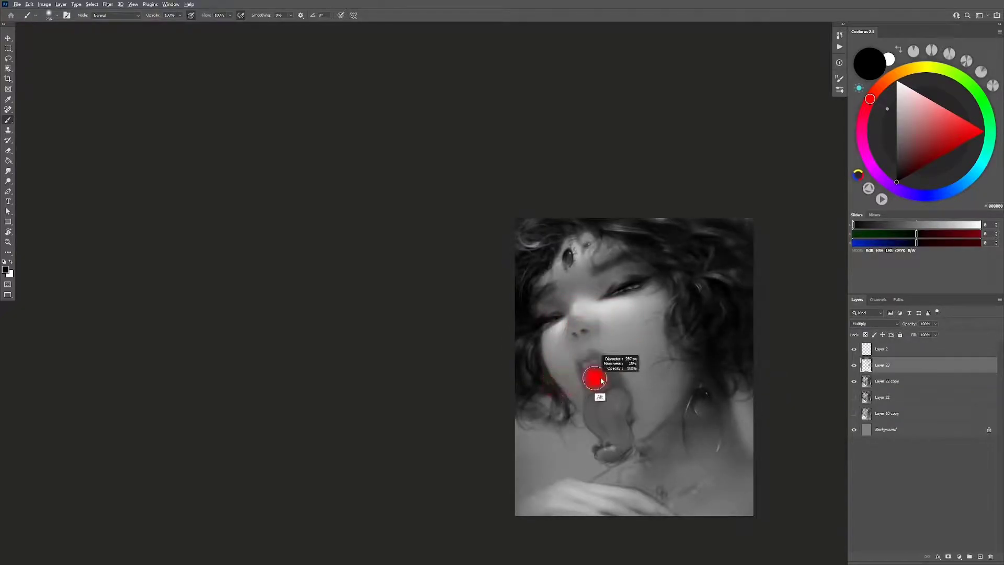
{"action": "left_click_drag", "start_coordinate": [601, 381], "coordinate": [622, 380]}
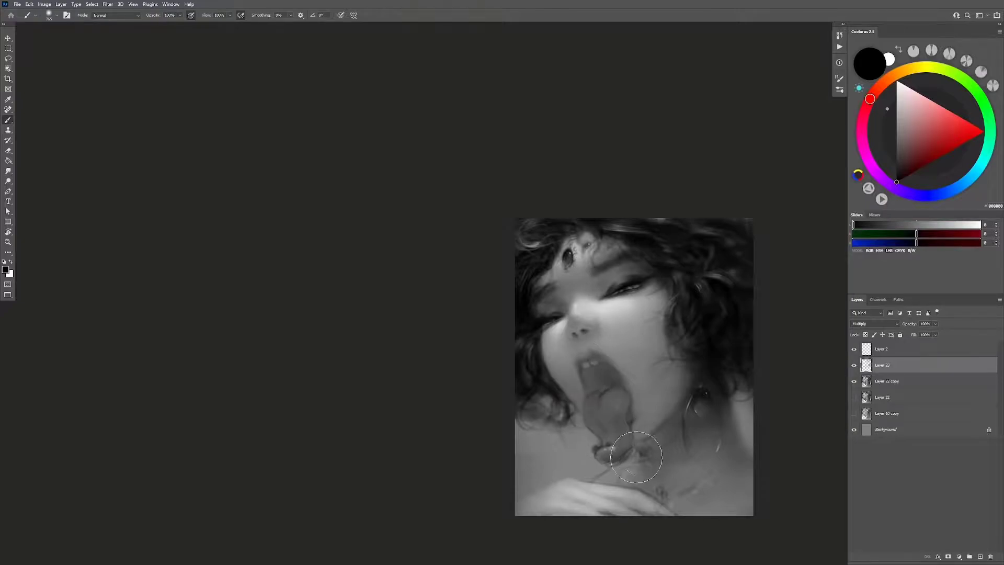
{"action": "right_click", "coordinate": [643, 442], "text": "alt"}
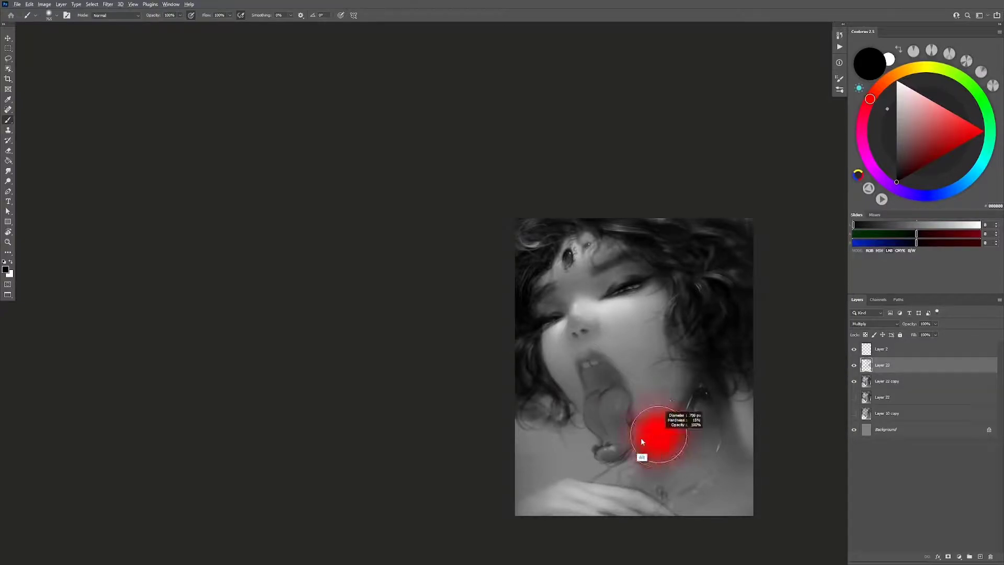
{"action": "left_click_drag", "start_coordinate": [642, 442], "coordinate": [644, 445]}
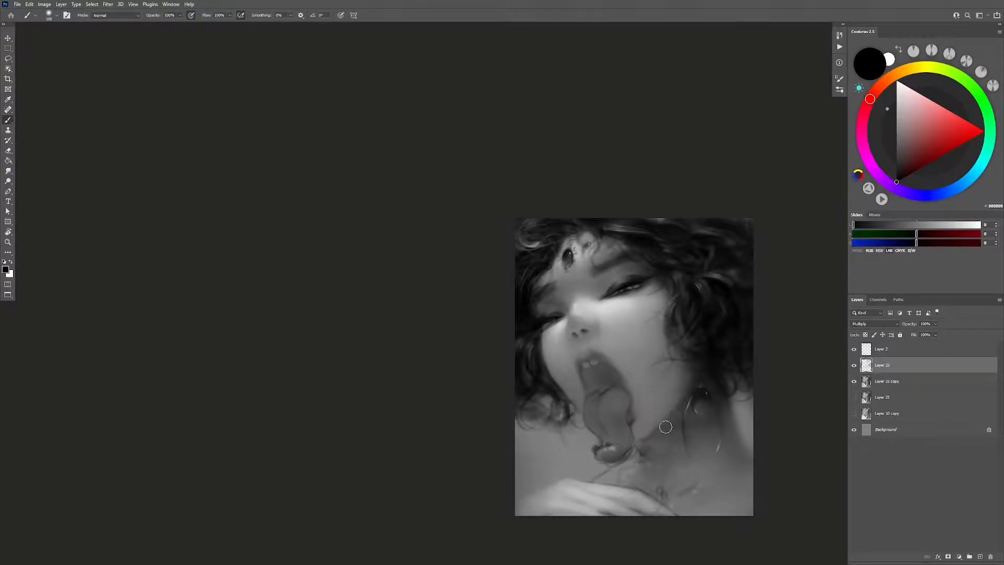
{"action": "right_click", "coordinate": [680, 418], "text": "alt"}
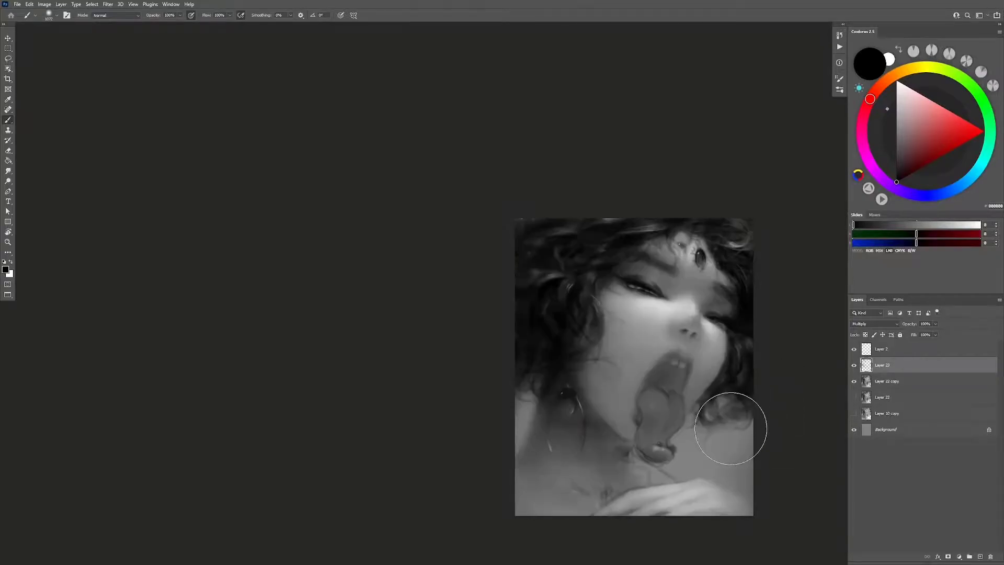
{"action": "key", "text": "ctrl+shift+alt+n"}
{"action": "scroll", "coordinate": [647, 292], "scroll_direction": "up", "scroll_amount": 5}
Step: Shrink the brush to a tiny size and sample a light grey near the eye
{"action": "right_click", "coordinate": [636, 264], "text": "alt"}
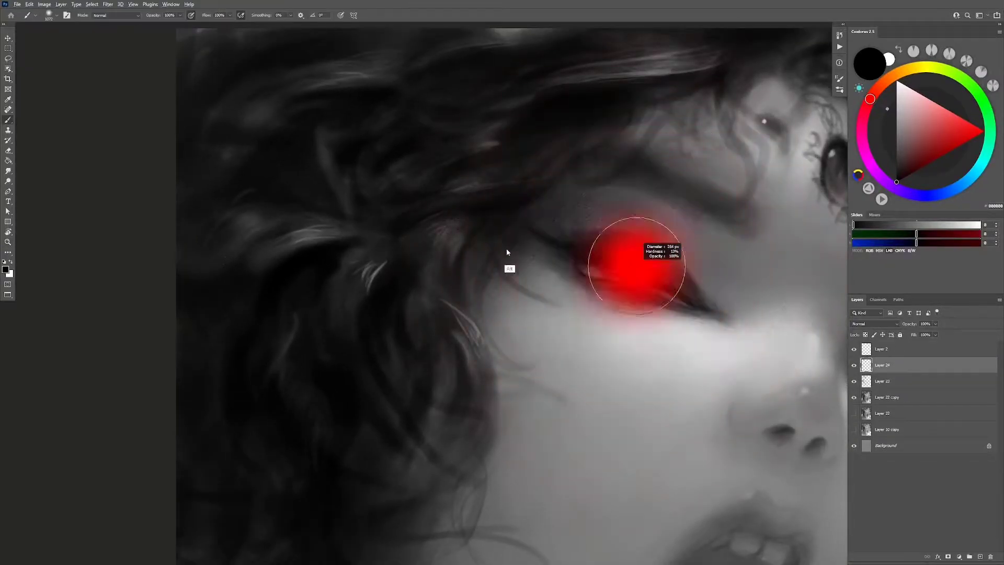
{"action": "right_click", "coordinate": [622, 292], "text": "alt"}
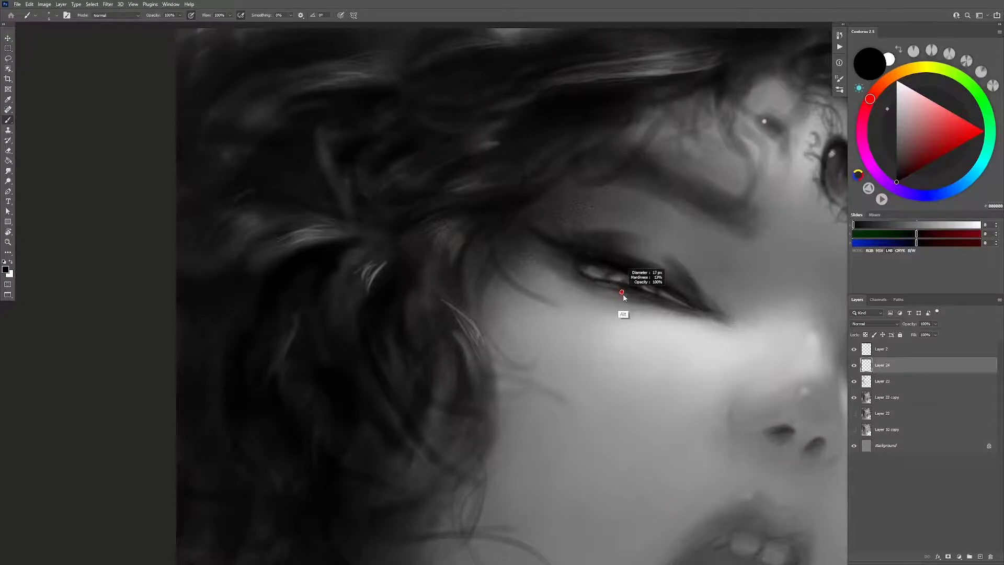
{"action": "left_click", "coordinate": [635, 335], "text": "alt"}
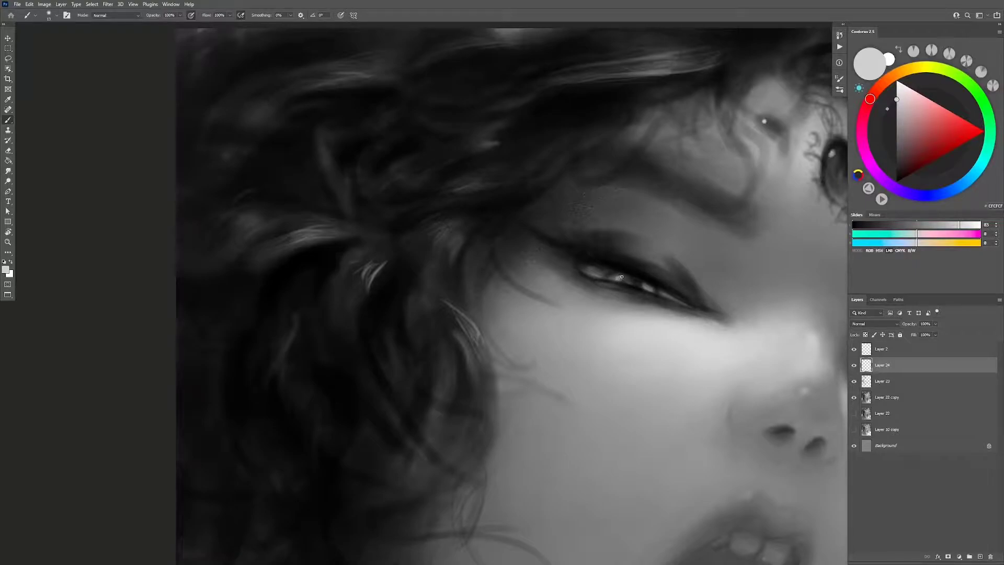
{"action": "key", "text": "z"}
{"action": "left_click", "coordinate": [638, 384], "text": "alt"}
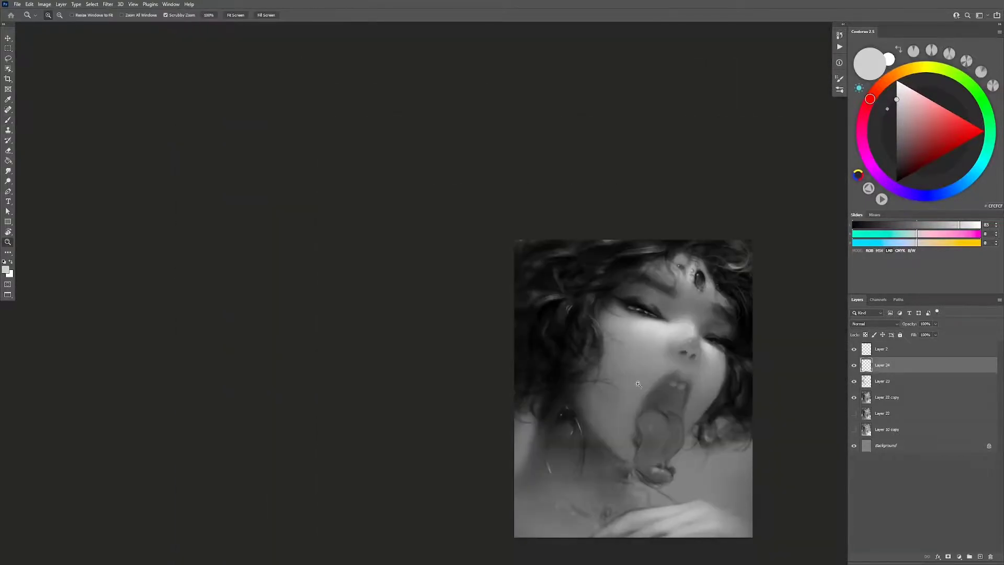
{"action": "left_click", "coordinate": [664, 393]}
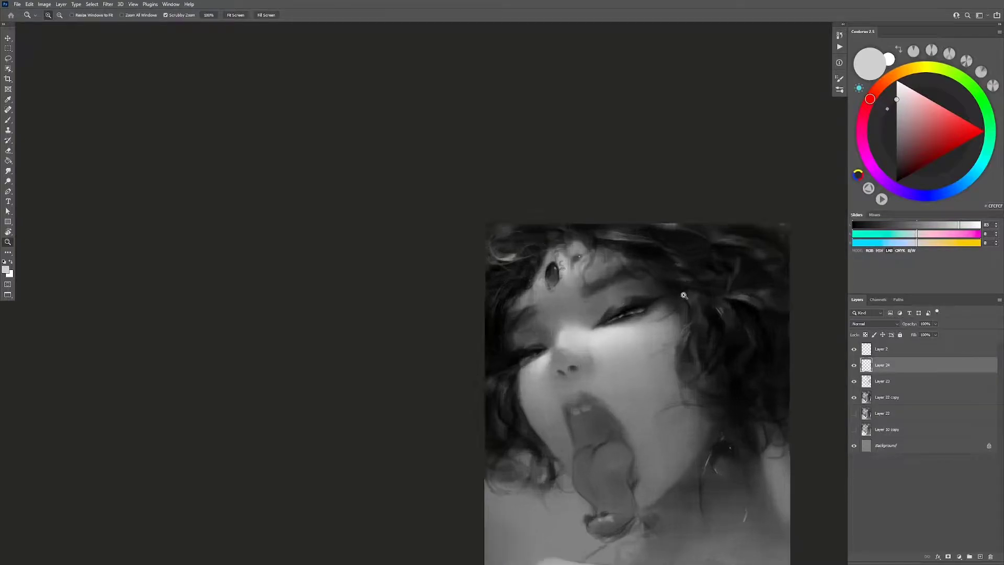
{"action": "key", "text": "b"}
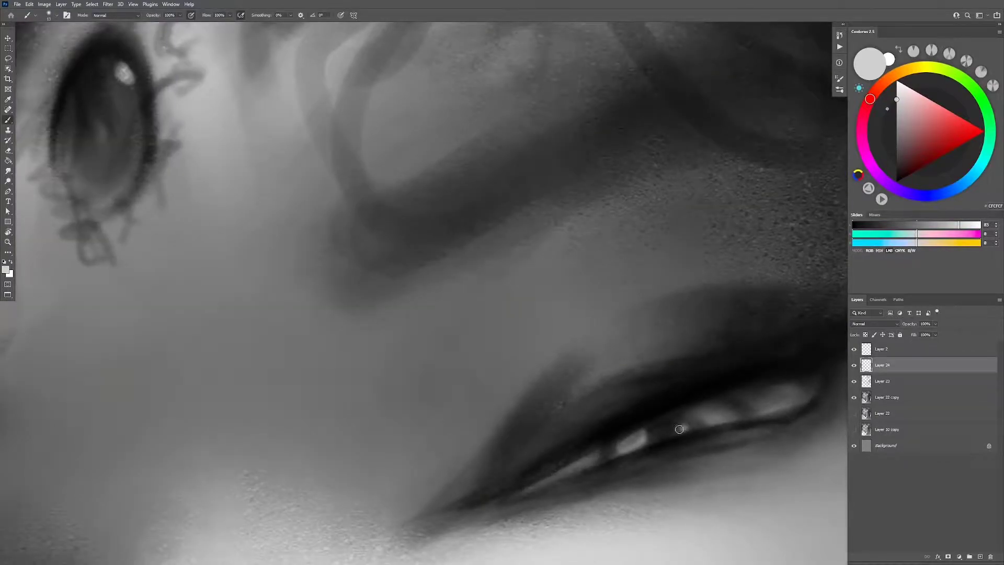
Step: Zoom out to the whole portrait and hide Layer 24 for comparison
{"action": "key", "text": "z"}
{"action": "left_click", "coordinate": [683, 430], "text": "alt"}
{"action": "left_click", "coordinate": [670, 455], "text": "alt"}
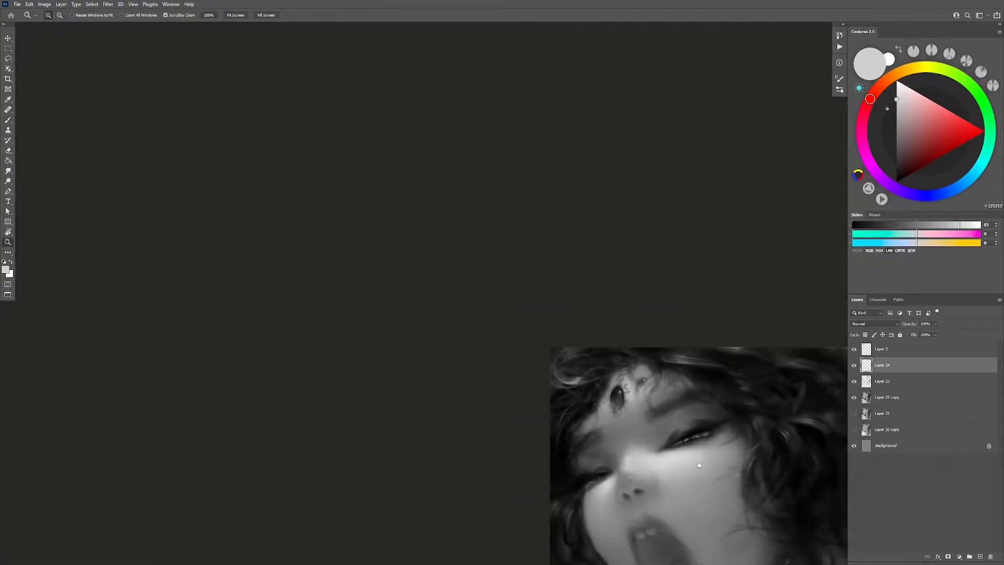
{"action": "left_click", "coordinate": [681, 469], "text": "alt"}
{"action": "scroll", "coordinate": [696, 434], "scroll_direction": "down", "scroll_amount": 4}
{"action": "scroll", "coordinate": [701, 419], "scroll_direction": "down", "scroll_amount": 1}
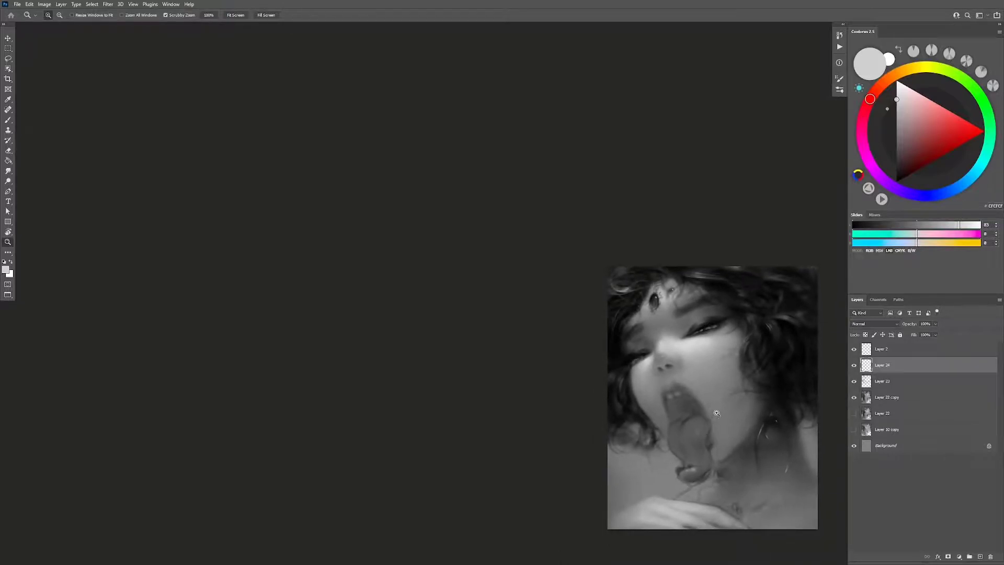
{"action": "left_click", "coordinate": [854, 367]}
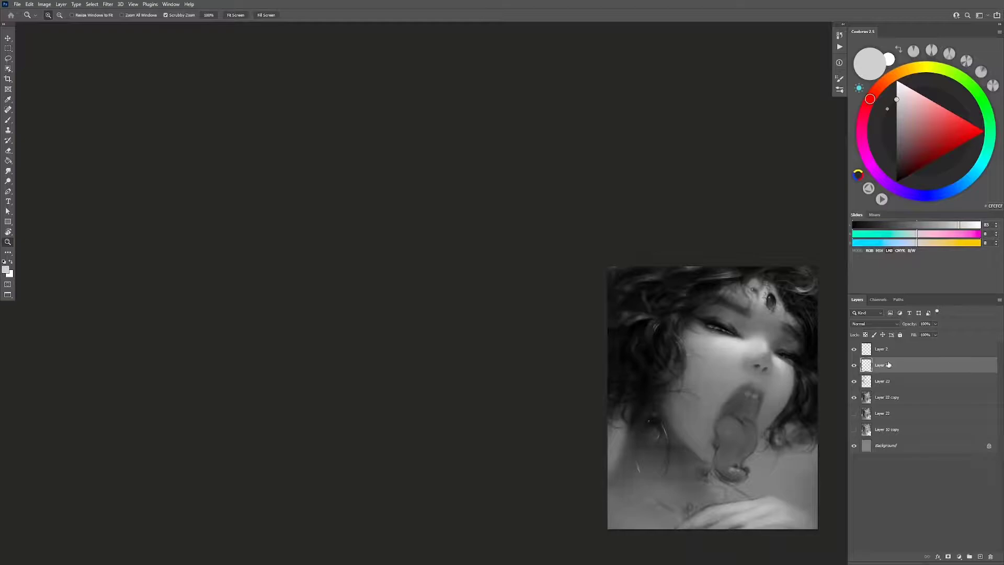
Step: Toggle Layer 24's visibility to compare, then try merging down to Background and undo it
{"action": "left_click", "coordinate": [854, 367]}
{"action": "left_click", "coordinate": [855, 365]}
{"action": "left_click", "coordinate": [889, 354]}
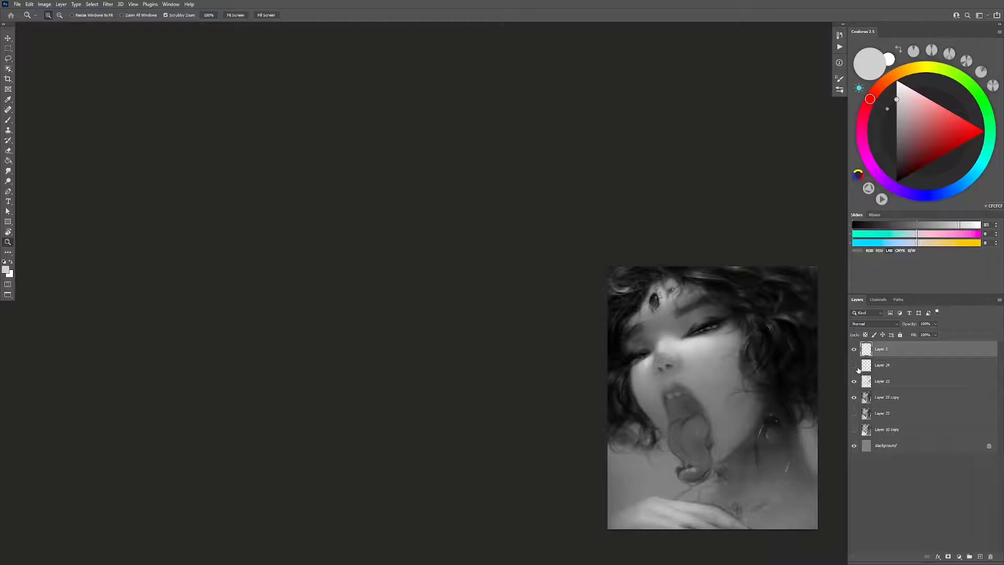
{"action": "left_click", "coordinate": [883, 366]}
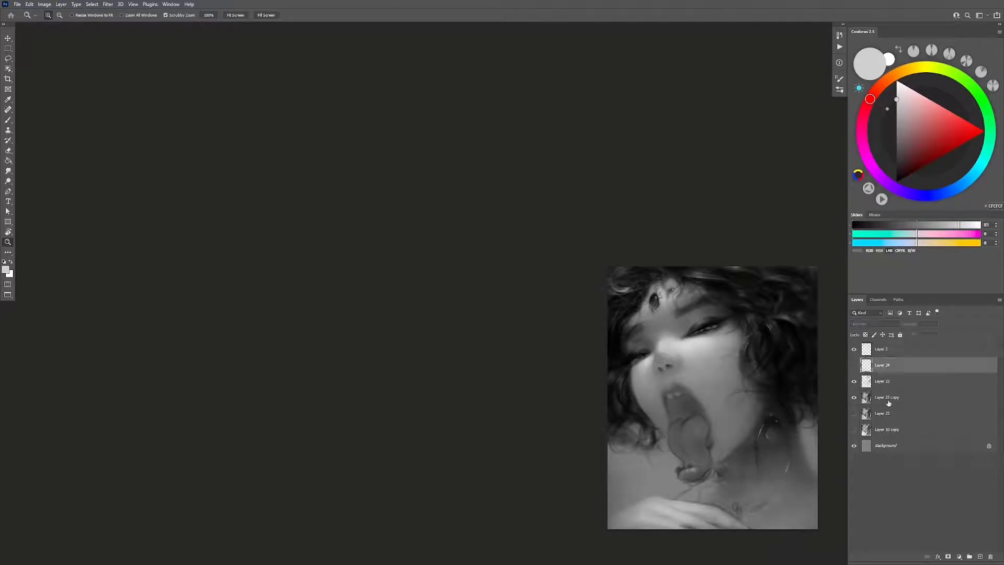
{"action": "left_click", "coordinate": [887, 448], "text": "shift"}
{"action": "key", "text": "ctrl+e"}
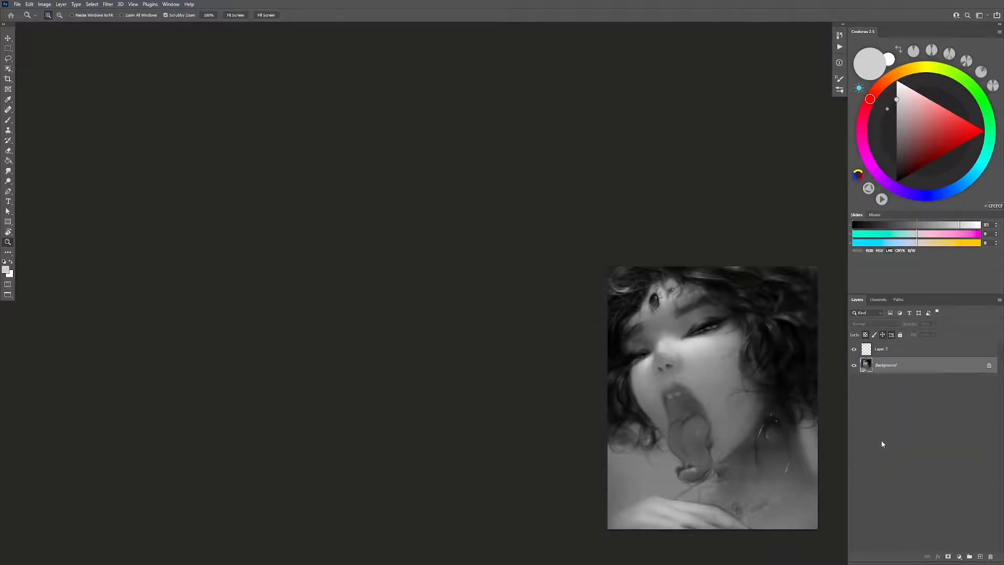
{"action": "key", "text": "ctrl+z"}
Step: Merge Layer 24 through Layer 10 copy into one layer and add Layer 25
{"action": "left_click", "coordinate": [887, 431]}
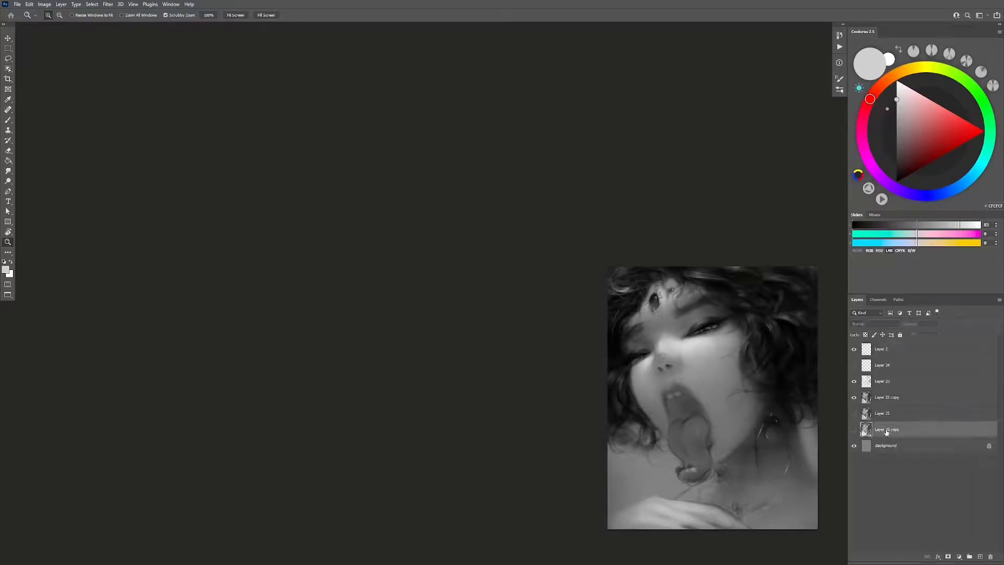
{"action": "left_click", "coordinate": [883, 366], "text": "shift"}
{"action": "key", "text": "ctrl+e"}
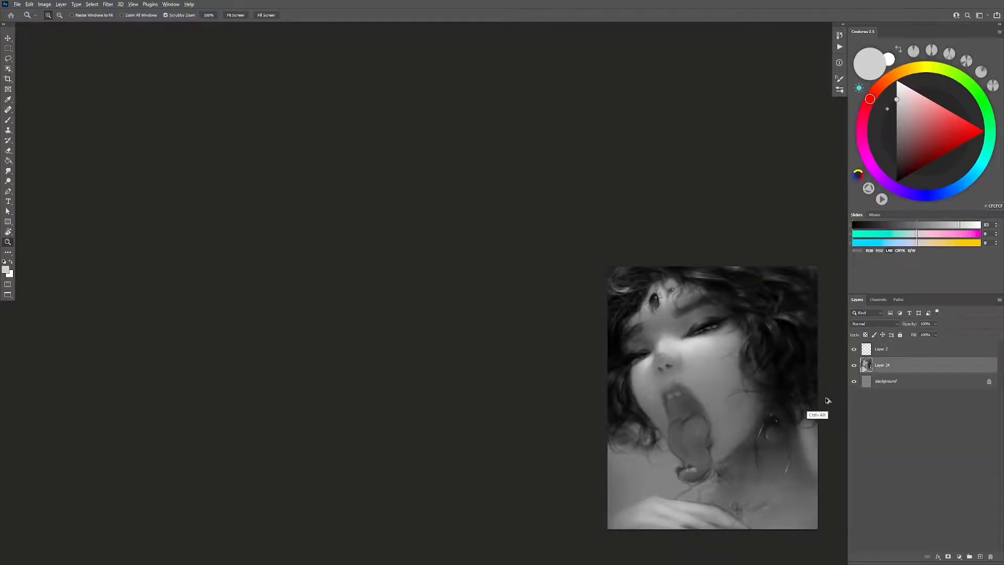
{"action": "key", "text": "ctrl+shift+alt+n"}
{"action": "mouse_move", "coordinate": [700, 333]}
{"action": "left_mouse_down"}
{"action": "mouse_move", "coordinate": [785, 335]}
{"action": "mouse_move", "coordinate": [741, 407]}
{"action": "mouse_move", "coordinate": [816, 380]}
{"action": "left_mouse_up"}
Step: Zoom out, mirror the canvas to check proportions, then zoom in on the mouth
{"action": "key", "text": "z"}
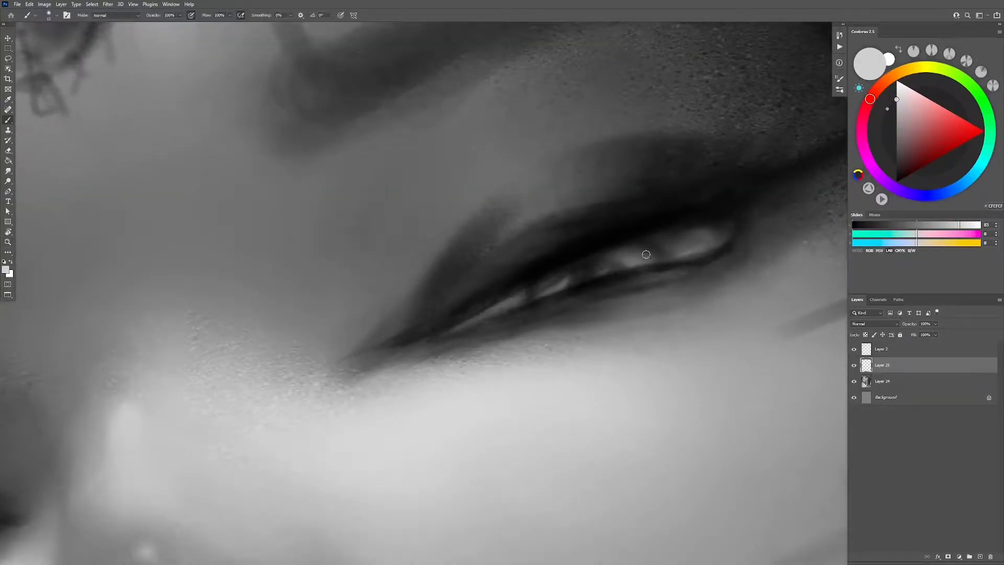
{"action": "key", "text": "z"}
{"action": "left_click_drag", "start_coordinate": [636, 273], "coordinate": [658, 417]}
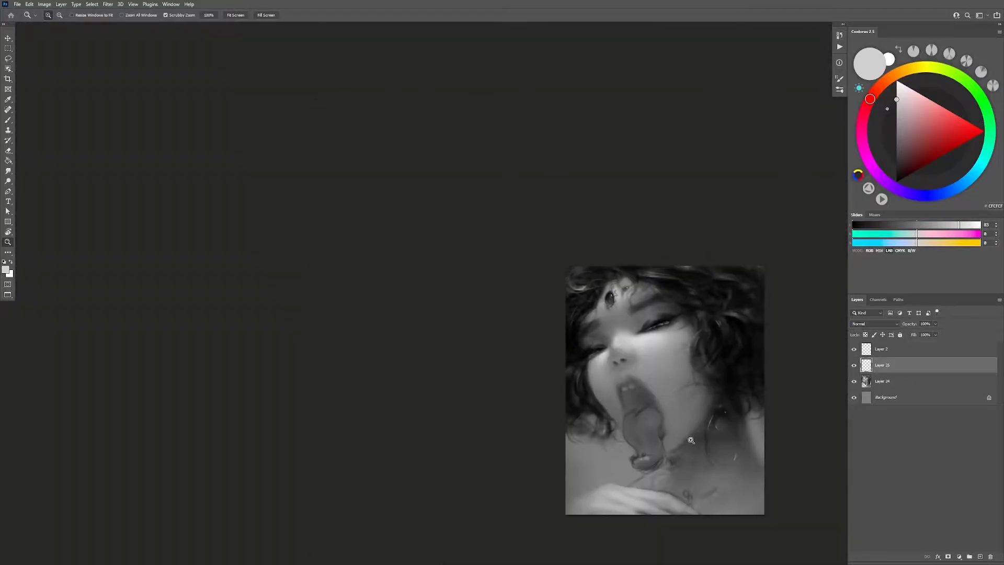
{"action": "key", "text": "ctrl+shift+h"}
{"action": "mouse_move", "coordinate": [691, 327]}
{"action": "left_mouse_down"}
{"action": "mouse_move", "coordinate": [718, 358]}
{"action": "mouse_move", "coordinate": [686, 387]}
{"action": "mouse_move", "coordinate": [721, 366]}
{"action": "left_mouse_up"}
{"action": "key", "text": "b"}
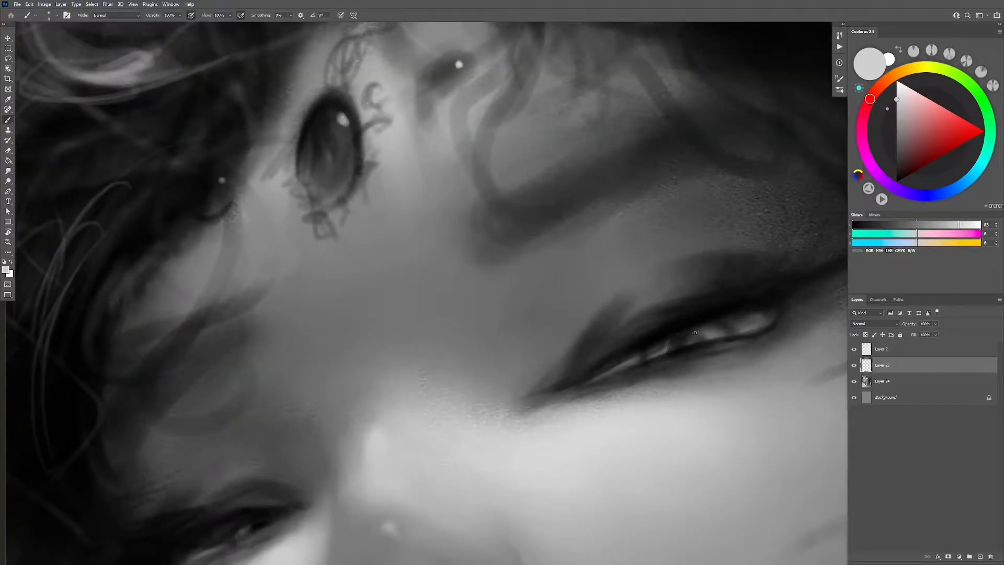
{"action": "key", "text": "z"}
{"action": "left_click_drag", "start_coordinate": [681, 334], "coordinate": [642, 412]}
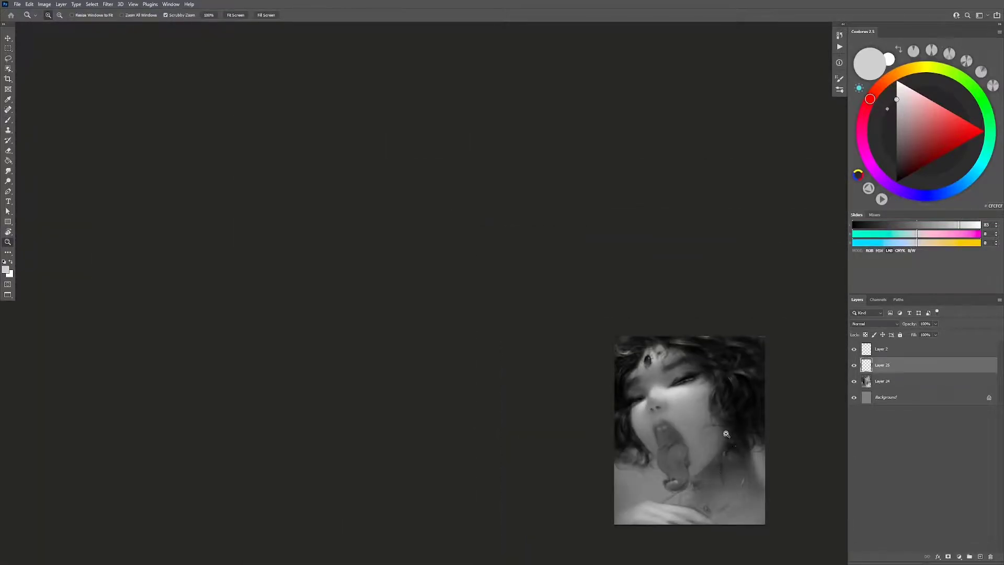
{"action": "key", "text": "h"}
{"action": "key", "text": "h"}
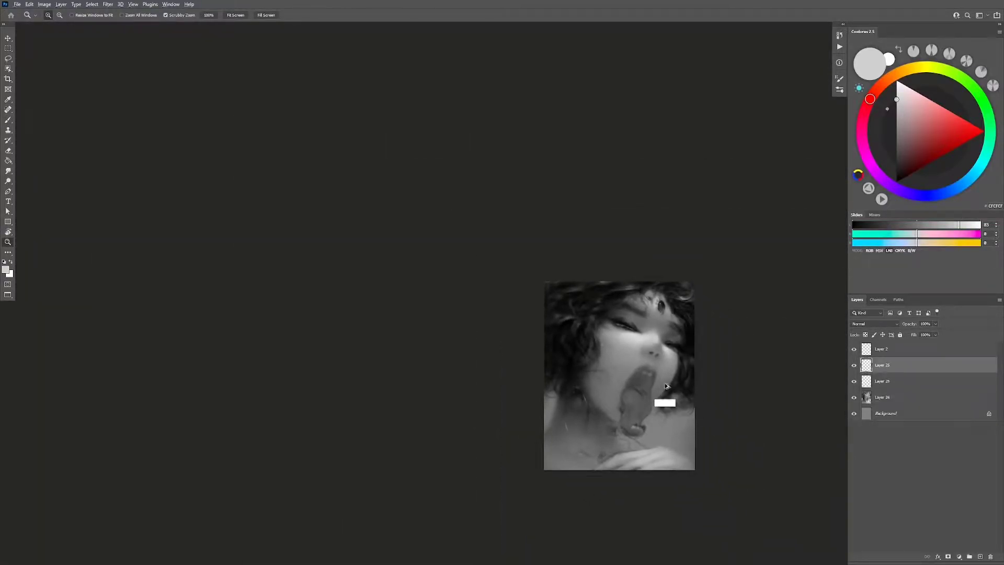
{"action": "left_click", "coordinate": [651, 400]}
{"action": "key", "text": "b"}
Step: Add Layer 26 and sample mid greys from the lip with a brush around 102
{"action": "key", "text": "ctrl+shift+alt+n"}
{"action": "left_click_drag", "start_coordinate": [638, 338], "coordinate": [651, 341]}
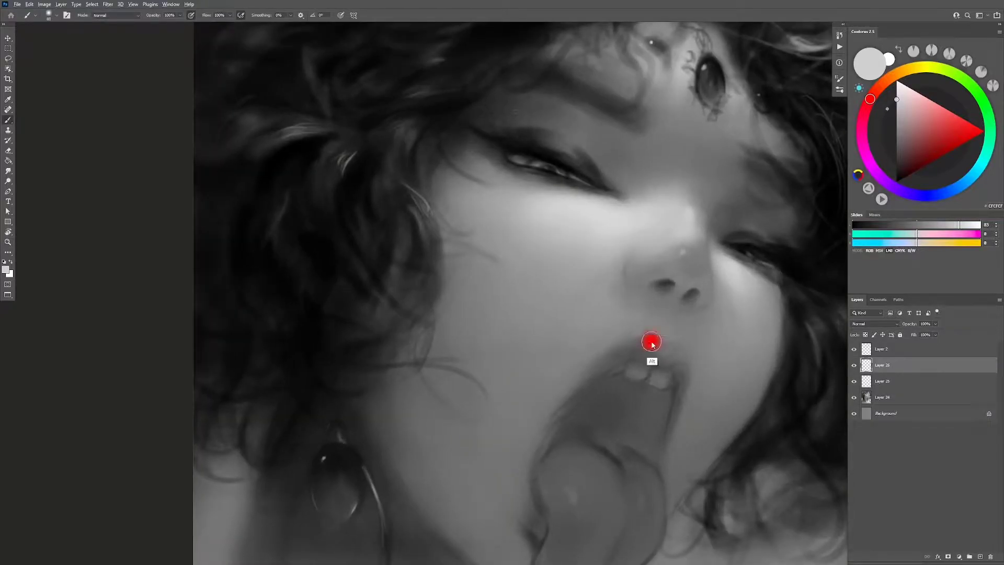
{"action": "left_click", "coordinate": [637, 376], "text": "alt"}
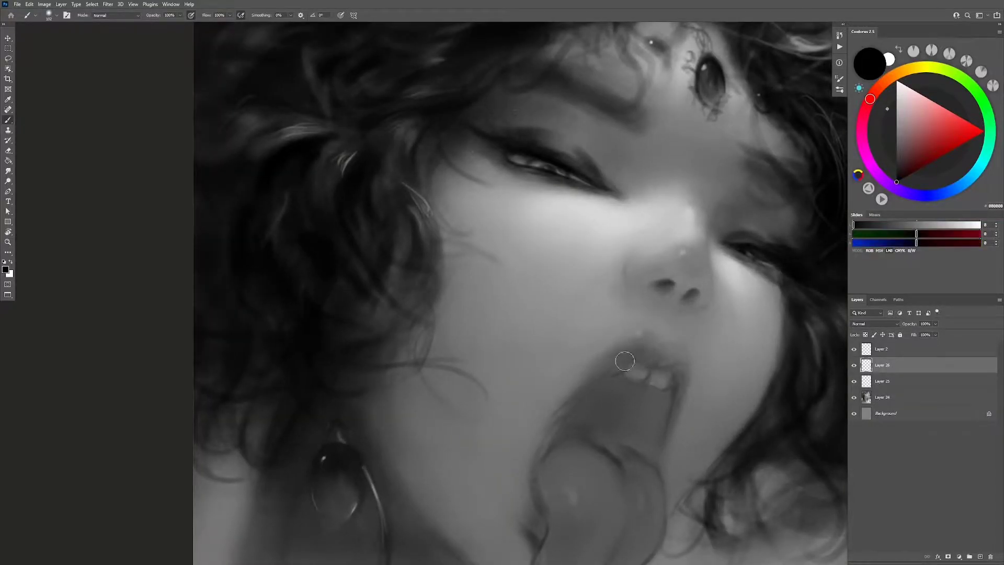
{"action": "left_click", "coordinate": [594, 375], "text": "alt"}
{"action": "left_click", "coordinate": [624, 325], "text": "alt"}
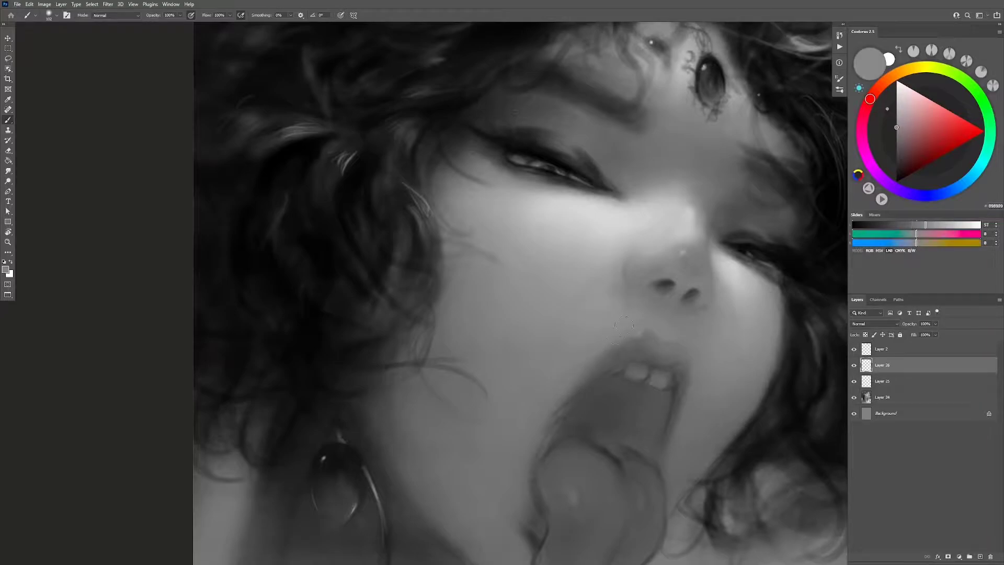
{"action": "left_click", "coordinate": [617, 321], "text": "alt"}
Step: Shrink the brush to 29 and repaint the upper lip with sampled greys
{"action": "left_click", "coordinate": [603, 361], "text": "alt"}
{"action": "left_click_drag", "start_coordinate": [603, 366], "coordinate": [614, 347]}
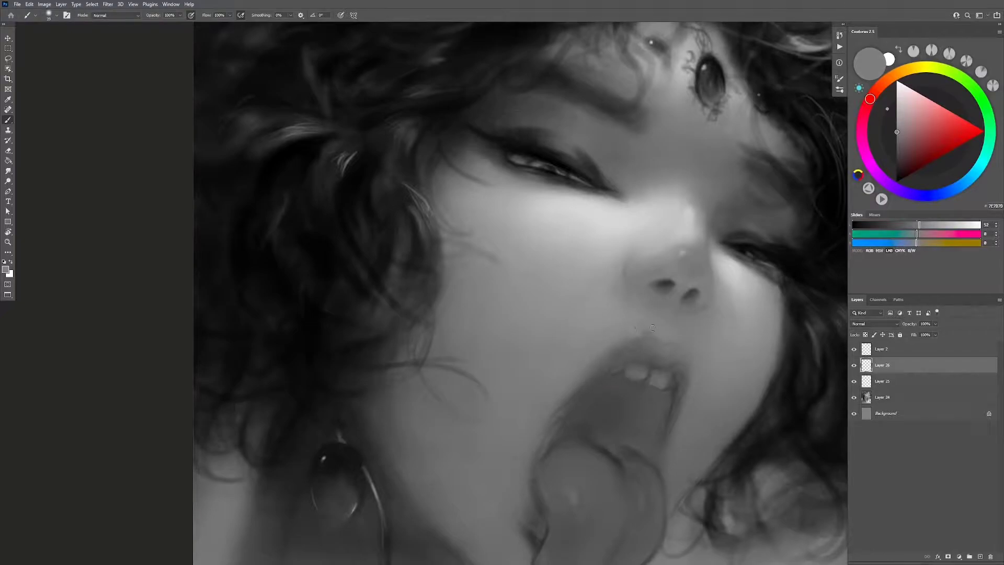
{"action": "left_click", "coordinate": [652, 338], "text": "alt"}
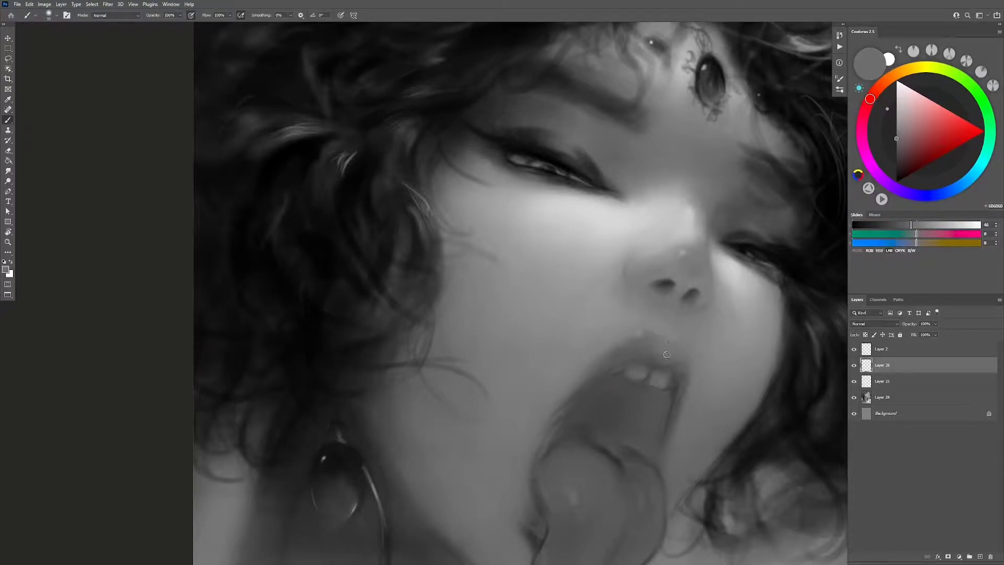
{"action": "left_click", "coordinate": [679, 382], "text": "alt"}
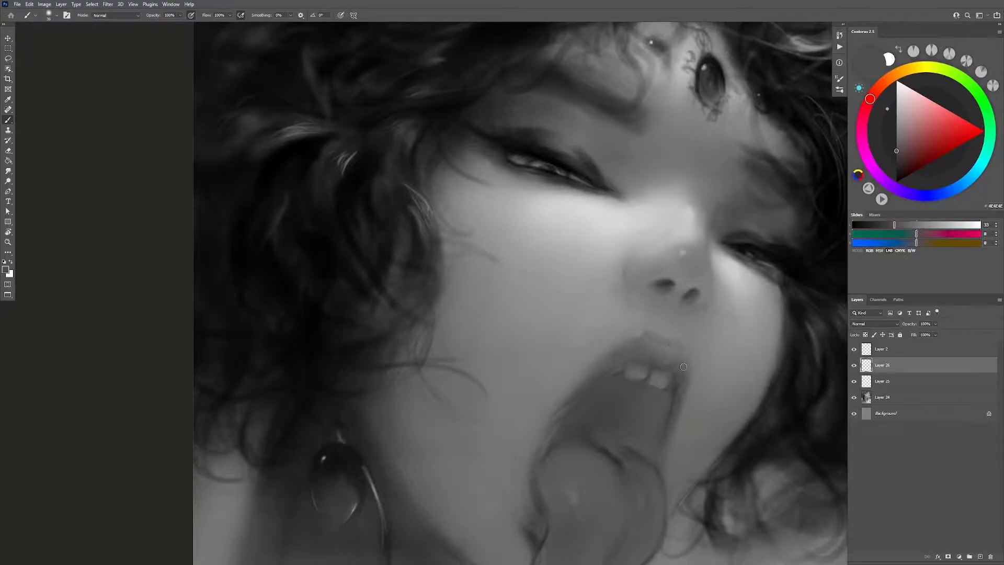
{"action": "left_click", "coordinate": [695, 363], "text": "alt"}
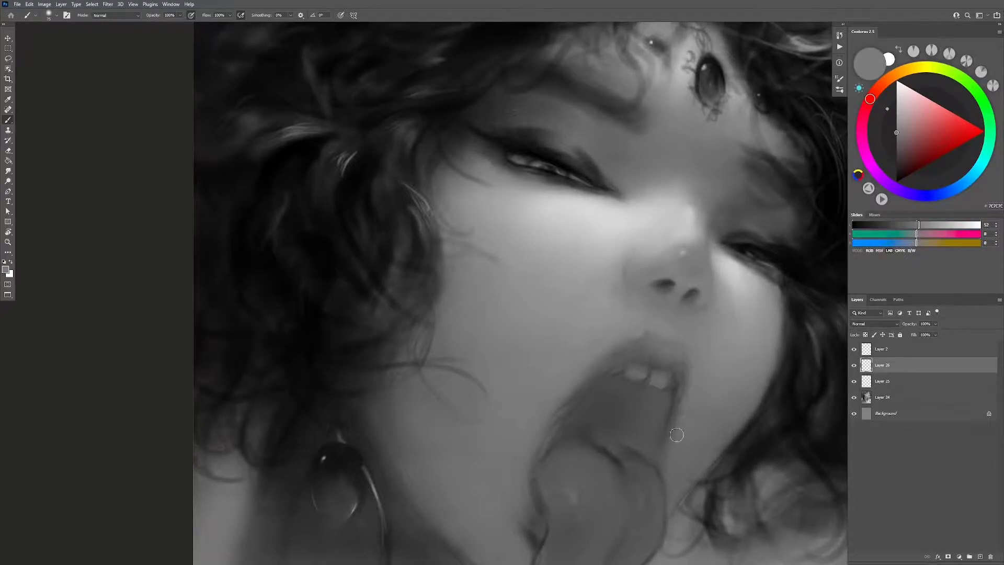
{"action": "left_click", "coordinate": [713, 365], "text": "alt"}
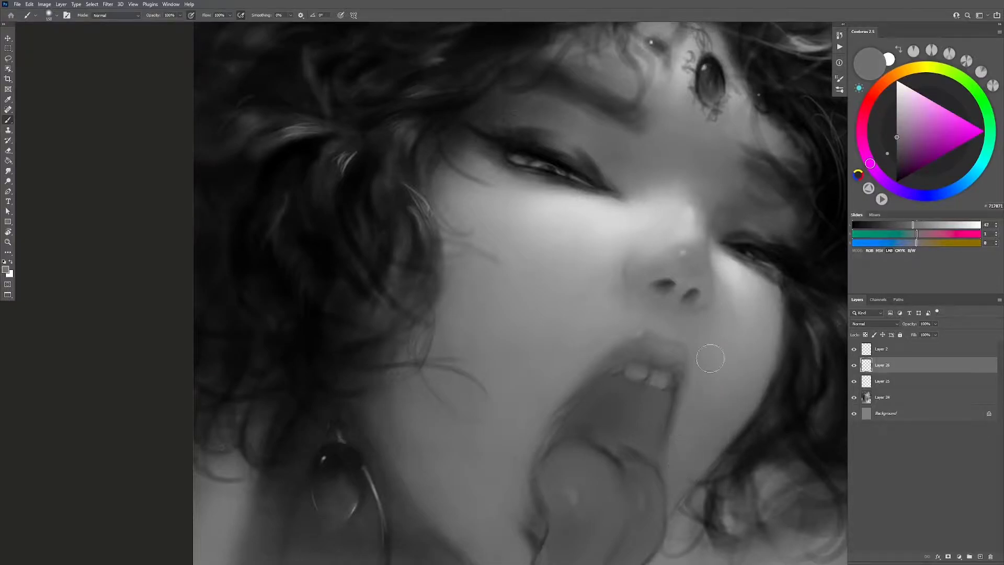
{"action": "key", "text": "z"}
{"action": "scroll", "coordinate": [710, 359], "scroll_direction": "down", "scroll_amount": 10}
{"action": "left_click_drag", "start_coordinate": [679, 486], "coordinate": [667, 355]}
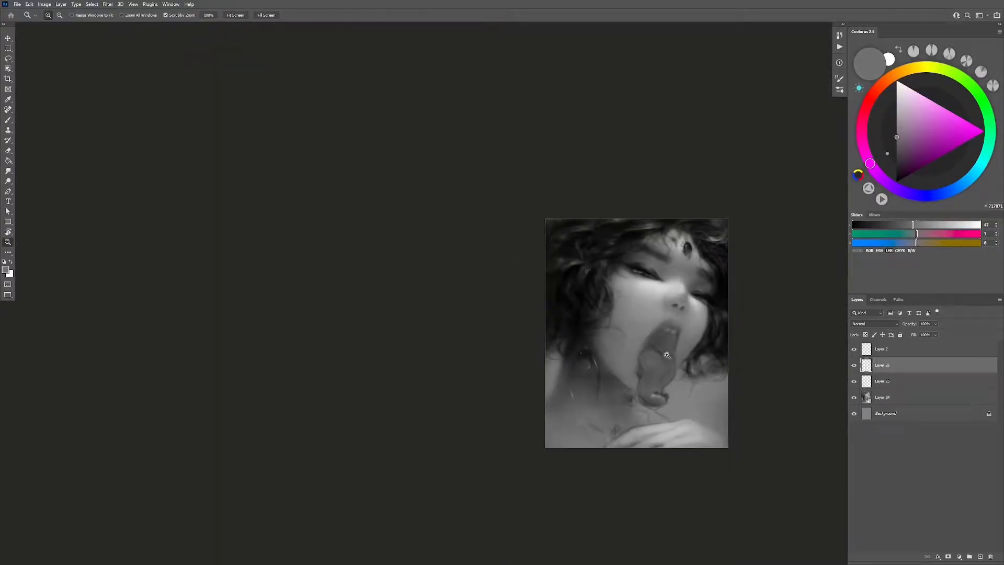
{"action": "scroll", "coordinate": [667, 354], "scroll_direction": "up", "scroll_amount": 10}
Step: Reset to black, pick a dark grey, and resize the brush
{"action": "key", "text": "b"}
{"action": "key", "text": "d"}
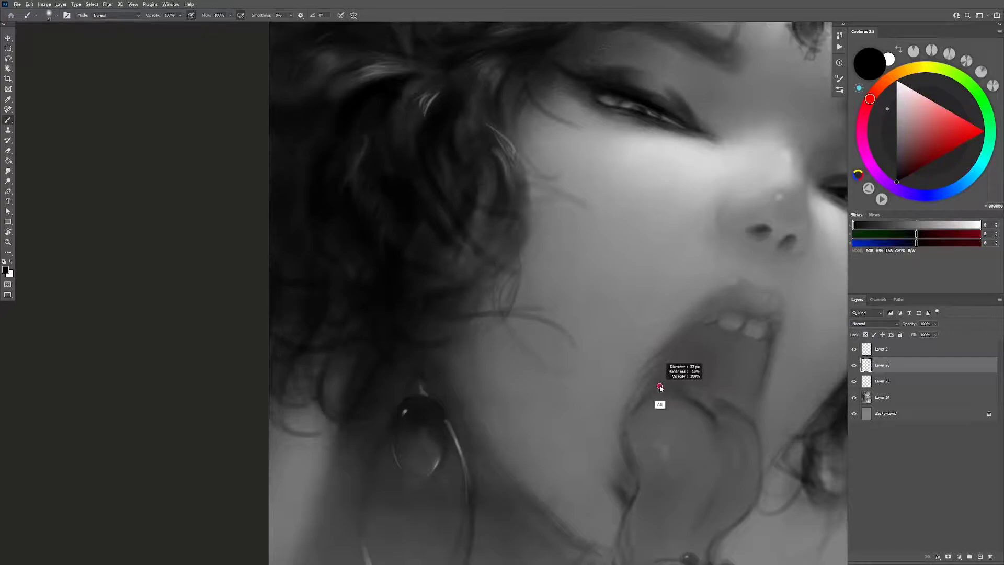
{"action": "left_click", "coordinate": [641, 397], "text": "alt"}
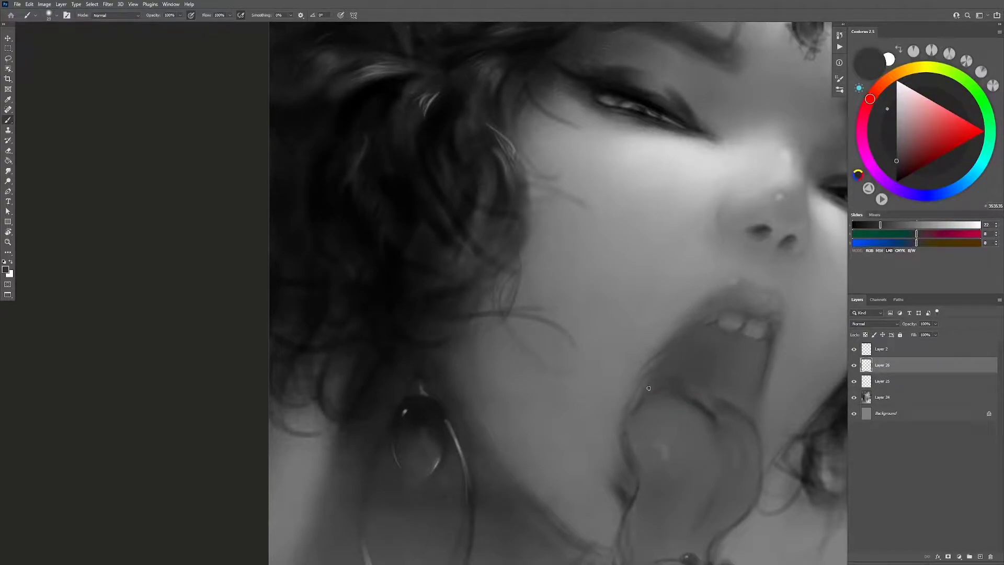
{"action": "key", "text": "bracketleft"}
{"action": "key", "text": "bracketleft"}
{"action": "key", "text": "bracketright"}
{"action": "key", "text": "bracketright"}
{"action": "key", "text": "bracketright"}
{"action": "key", "text": "bracketright"}
{"action": "key", "text": "bracketright"}
{"action": "key", "text": "bracketright"}
{"action": "key", "text": "bracketright"}
{"action": "key", "text": "bracketright"}
{"action": "key", "text": "z"}
{"action": "left_click_drag", "start_coordinate": [678, 365], "coordinate": [702, 415]}
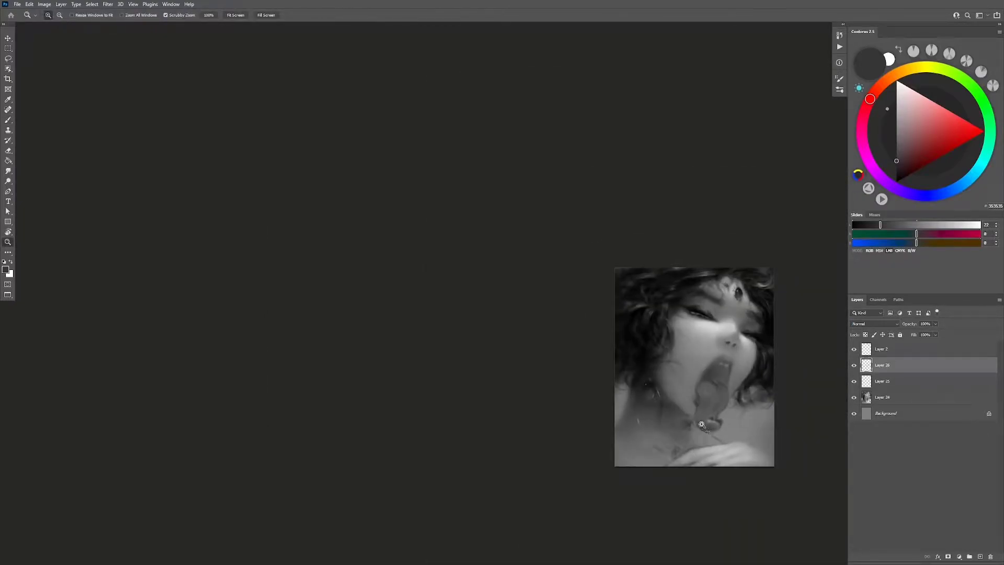
Step: Mirror the view, zoom in on the mouth, and sample dark and mid greys from the mouth and tongue
{"action": "key", "text": "ctrl+shift+h"}
{"action": "left_click_drag", "start_coordinate": [670, 377], "coordinate": [691, 359]}
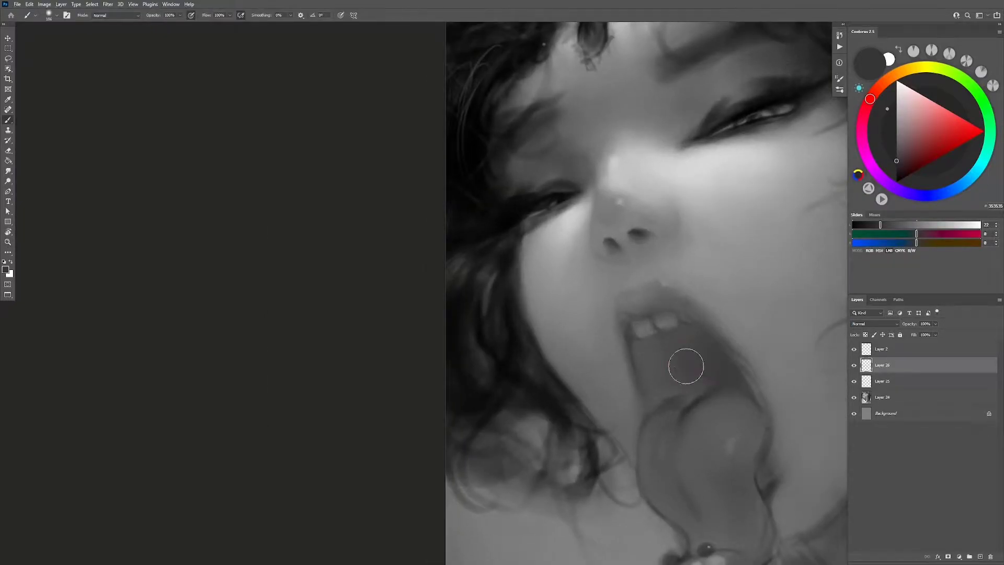
{"action": "left_click", "coordinate": [685, 362], "text": "alt"}
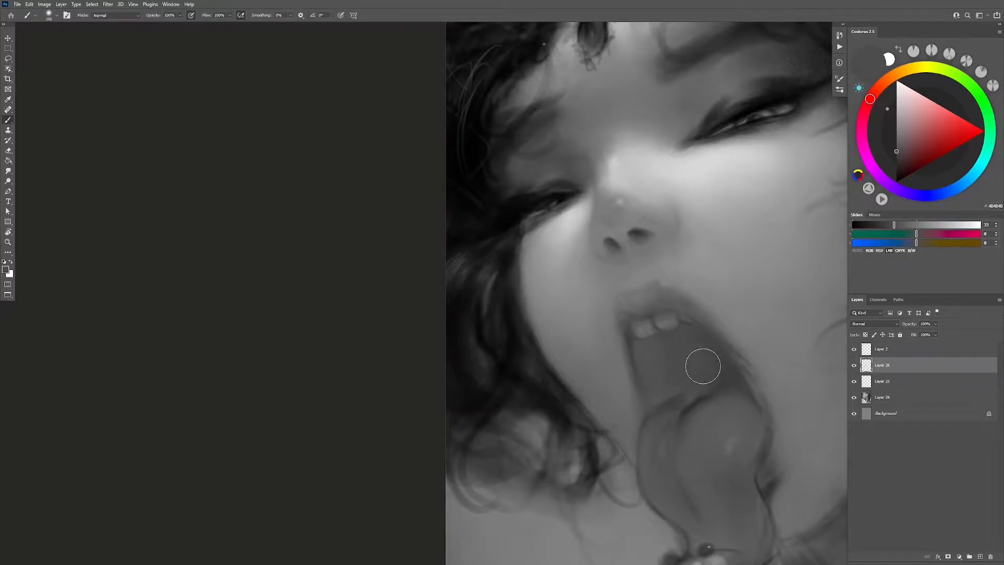
{"action": "left_click_drag", "start_coordinate": [702, 361], "coordinate": [698, 369]}
{"action": "left_click", "coordinate": [699, 369], "text": "alt"}
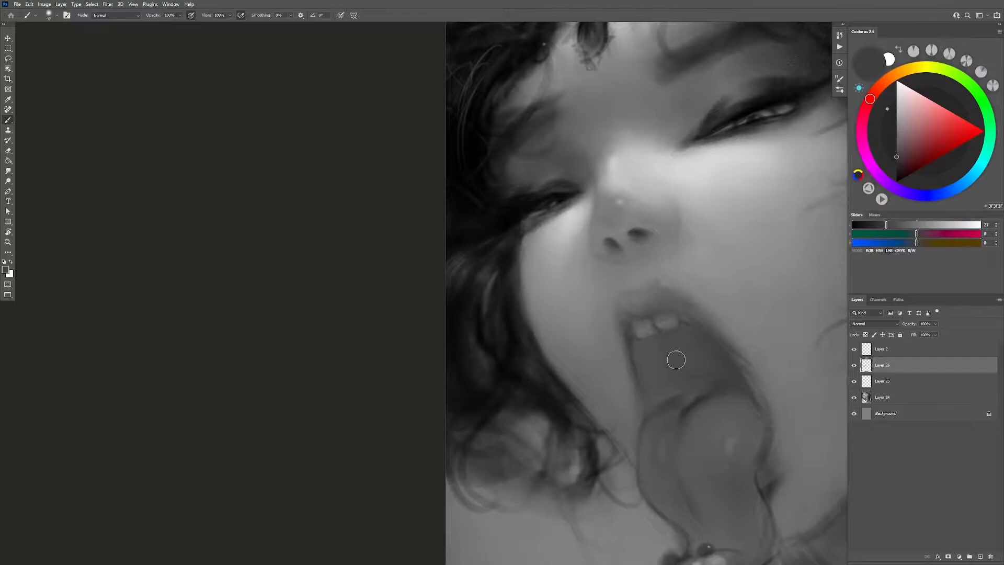
{"action": "left_click", "coordinate": [715, 353], "text": "alt"}
{"action": "left_click", "coordinate": [694, 416], "text": "alt"}
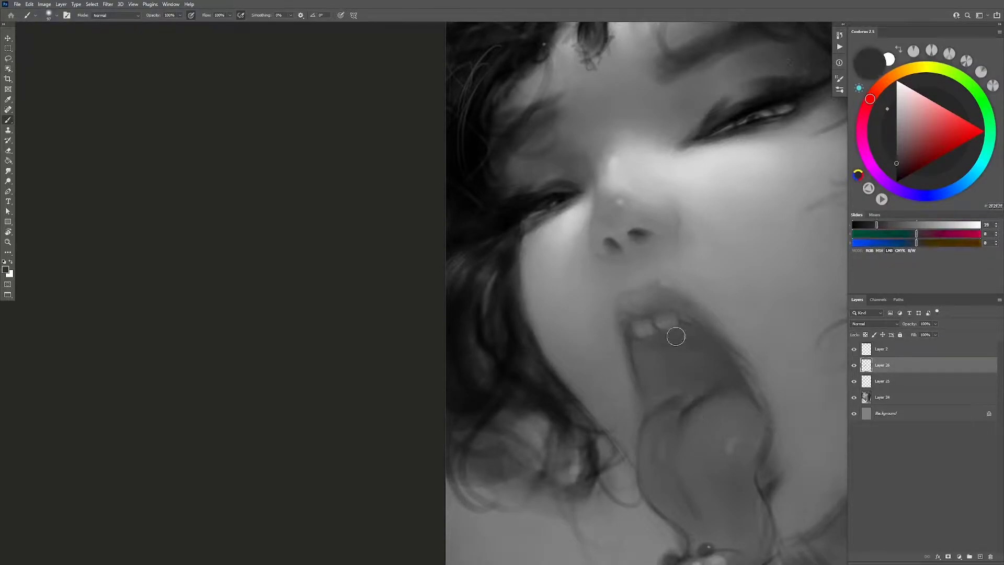
{"action": "left_click", "coordinate": [645, 354], "text": "alt"}
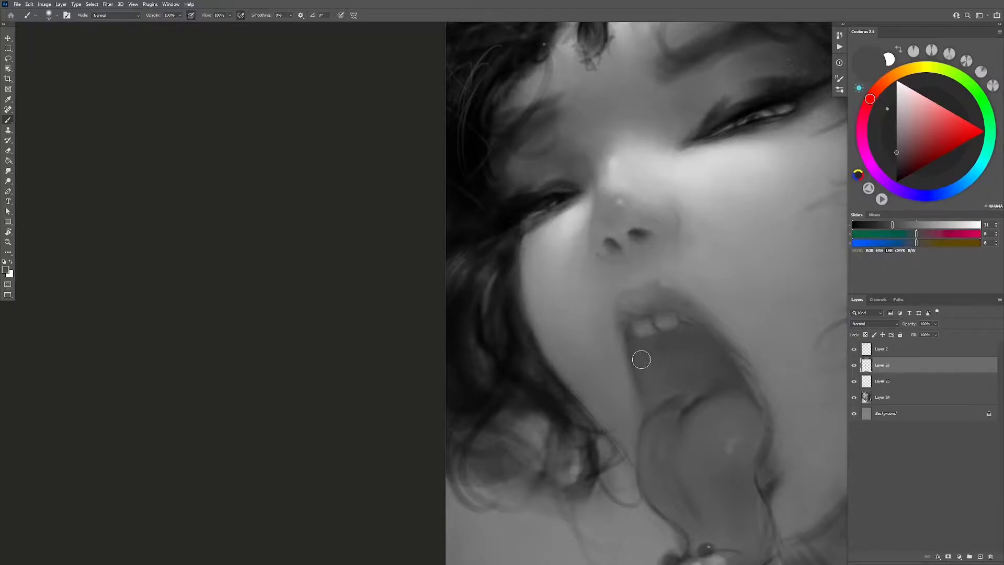
Step: Zoom out, sample lighter greys, and add an empty Layer 27
{"action": "key", "text": "z"}
{"action": "left_click_drag", "start_coordinate": [653, 360], "coordinate": [601, 360]}
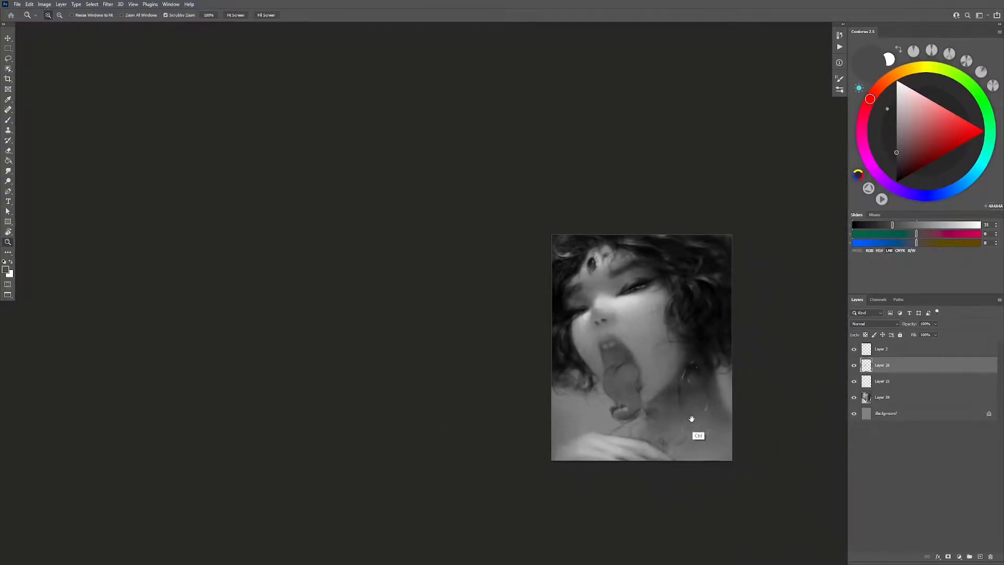
{"action": "key", "text": "b"}
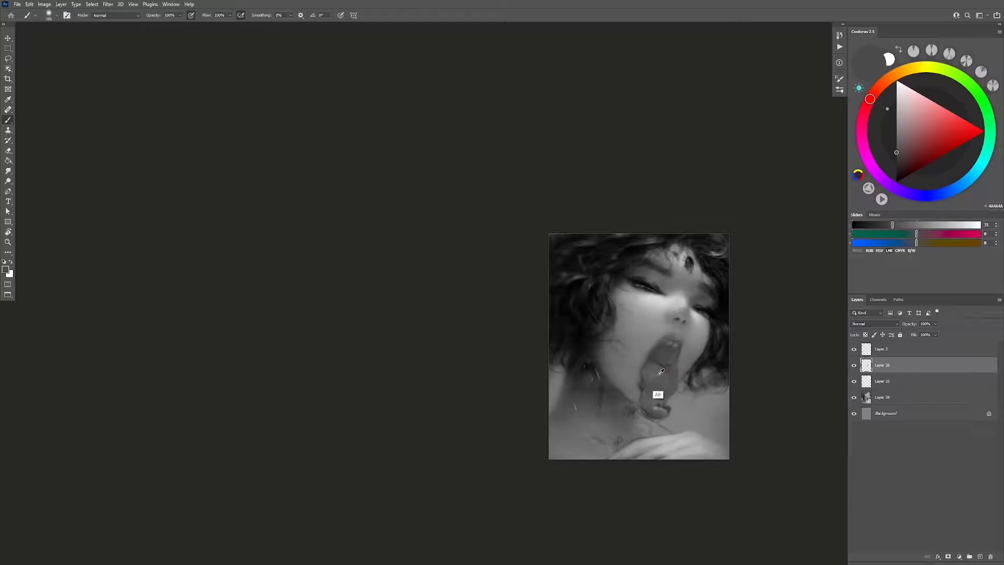
{"action": "left_click", "coordinate": [655, 393], "text": "alt"}
{"action": "key", "text": "ctrl+shift+alt+n"}
{"action": "left_click", "coordinate": [695, 371], "text": "alt"}
Step: Paint the tongue a lighter grey
{"action": "key", "text": "z"}
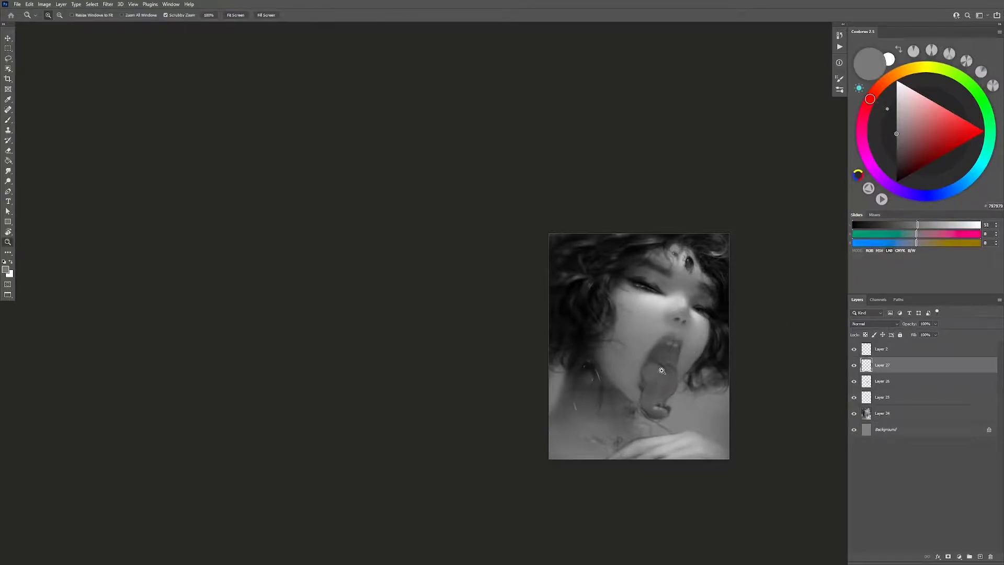
{"action": "left_click", "coordinate": [660, 374]}
{"action": "key", "text": "b"}
{"action": "mouse_move", "coordinate": [654, 374]}
{"action": "left_mouse_down"}
{"action": "mouse_move", "coordinate": [676, 421]}
{"action": "mouse_move", "coordinate": [646, 394]}
{"action": "mouse_move", "coordinate": [638, 416]}
{"action": "mouse_move", "coordinate": [649, 424]}
{"action": "mouse_move", "coordinate": [662, 364]}
{"action": "mouse_move", "coordinate": [670, 406]}
{"action": "mouse_move", "coordinate": [633, 439]}
{"action": "left_mouse_up"}
{"action": "key", "text": "z"}
{"action": "left_click_drag", "start_coordinate": [683, 473], "coordinate": [659, 497]}
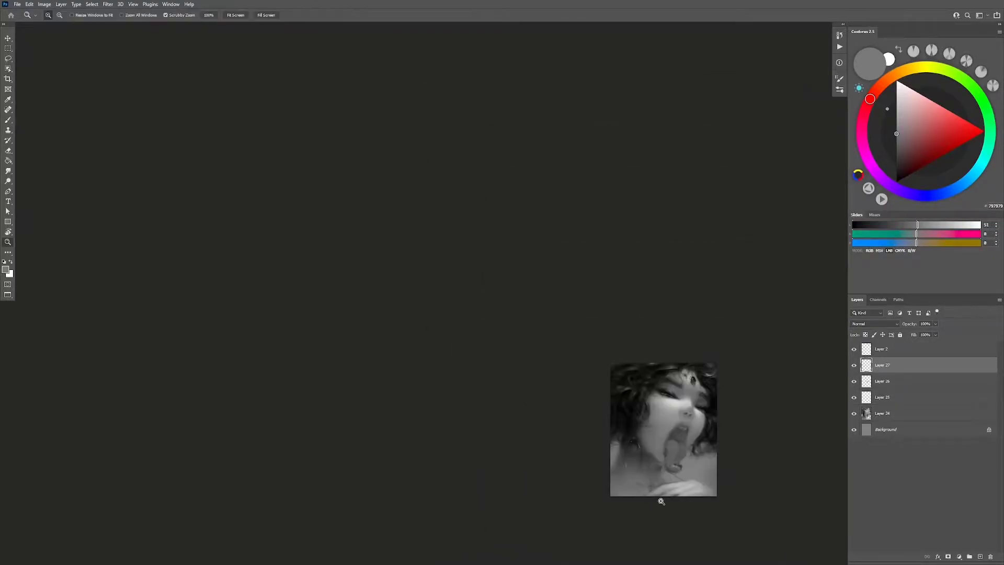
{"action": "left_click_drag", "start_coordinate": [713, 455], "coordinate": [739, 390]}
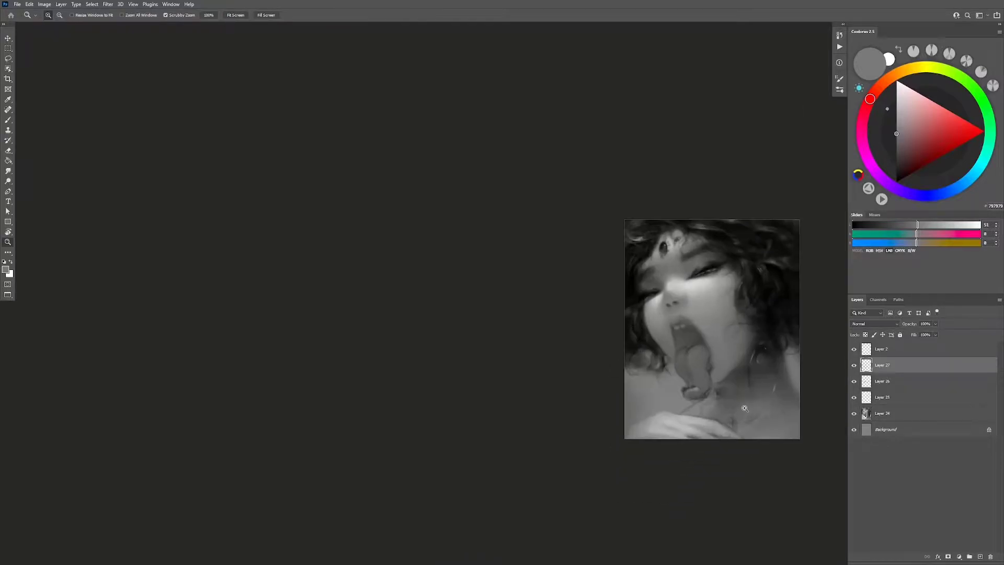
Step: Add Layer 28 and paint dark ring bands around the finger in black
{"action": "key", "text": "ctrl+alt+shift+n"}
{"action": "left_click", "coordinate": [699, 423]}
{"action": "key", "text": "b"}
{"action": "key", "text": "d"}
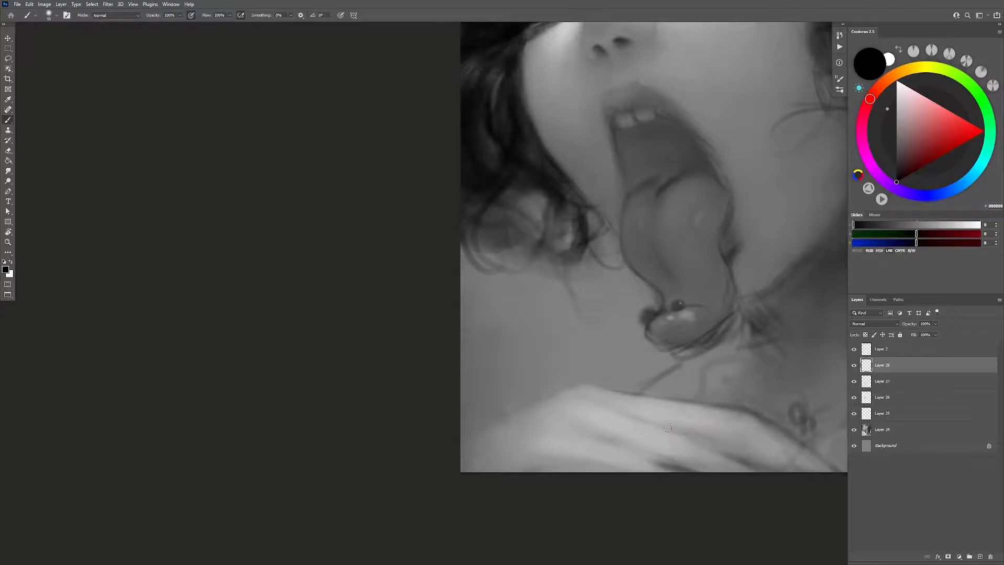
{"action": "mouse_move", "coordinate": [671, 398]}
{"action": "left_mouse_down"}
{"action": "mouse_move", "coordinate": [665, 430]}
{"action": "mouse_move", "coordinate": [697, 432]}
{"action": "left_mouse_up"}
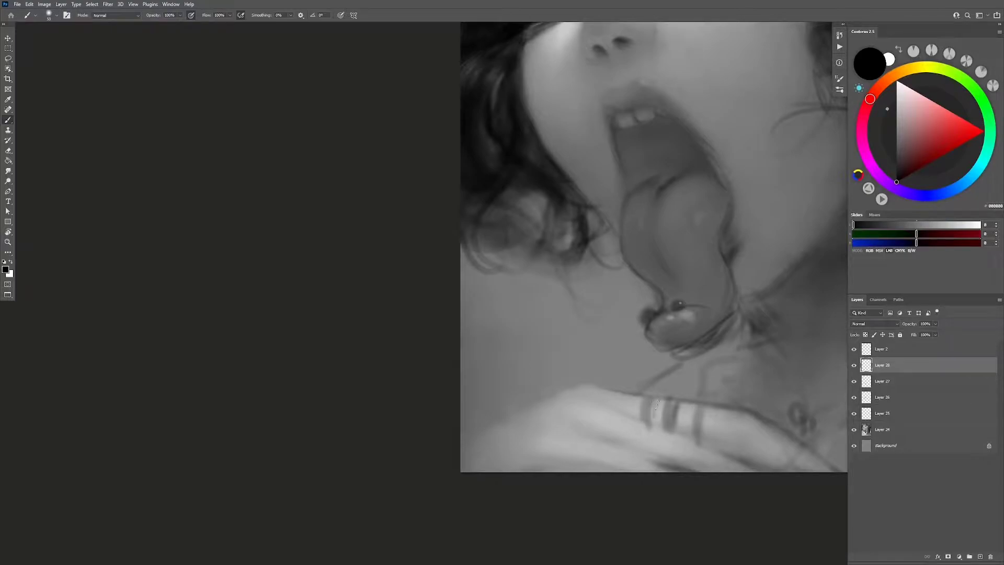
{"action": "key", "text": "ctrl+z"}
{"action": "left_click_drag", "start_coordinate": [656, 399], "coordinate": [659, 426]}
{"action": "right_click", "coordinate": [661, 407], "text": "alt"}
{"action": "right_click", "coordinate": [657, 410], "text": "alt"}
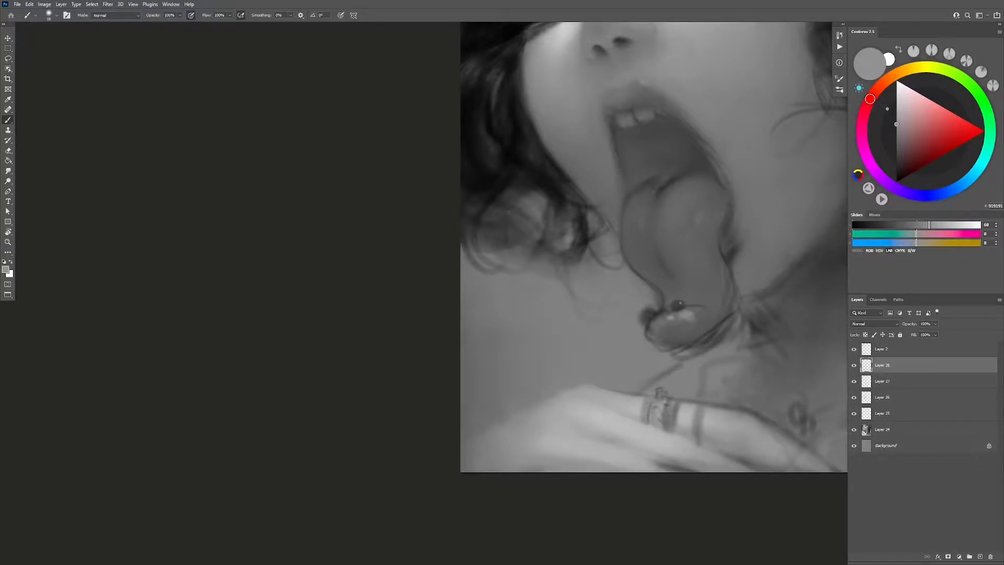
Step: Pick light greys and paint shiny highlights on the ring bands
{"action": "left_click", "coordinate": [648, 404], "text": "alt"}
{"action": "left_click", "coordinate": [646, 409], "text": "alt"}
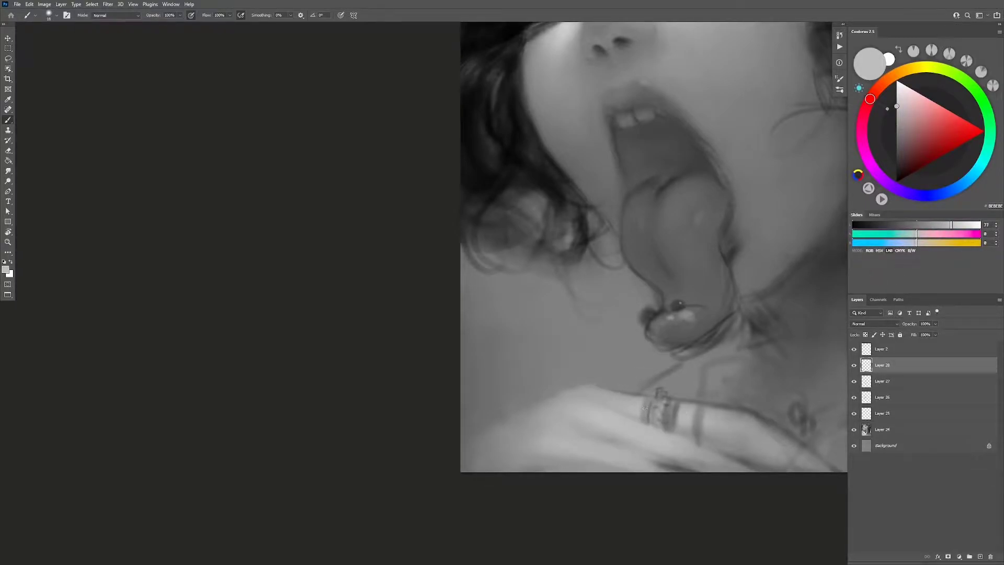
{"action": "mouse_move", "coordinate": [647, 401]}
{"action": "left_mouse_down"}
{"action": "mouse_move", "coordinate": [648, 428]}
{"action": "mouse_move", "coordinate": [651, 411]}
{"action": "left_mouse_up"}
{"action": "key", "text": "d"}
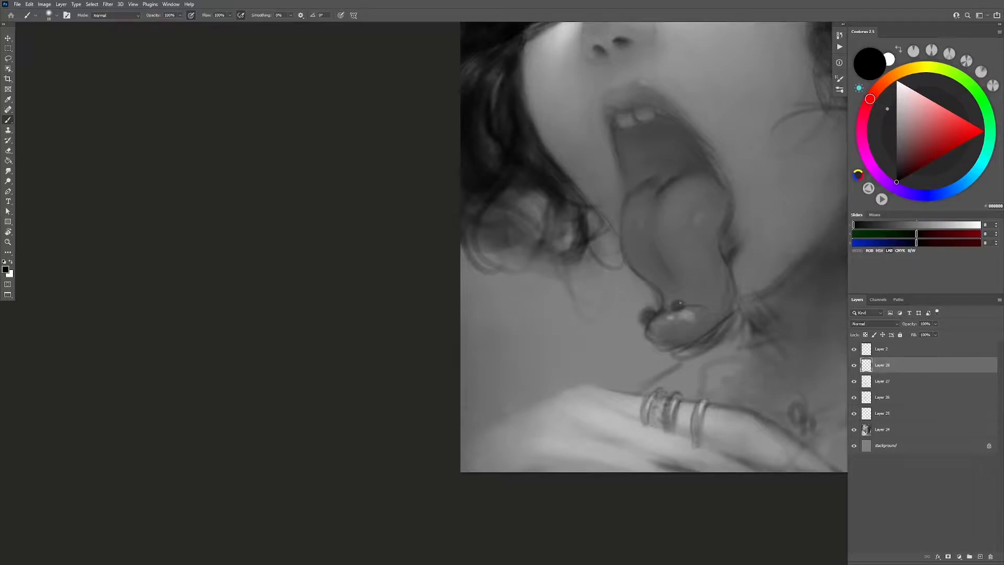
{"action": "key", "text": "z"}
{"action": "scroll", "coordinate": [741, 443], "scroll_direction": "down", "scroll_amount": 5}
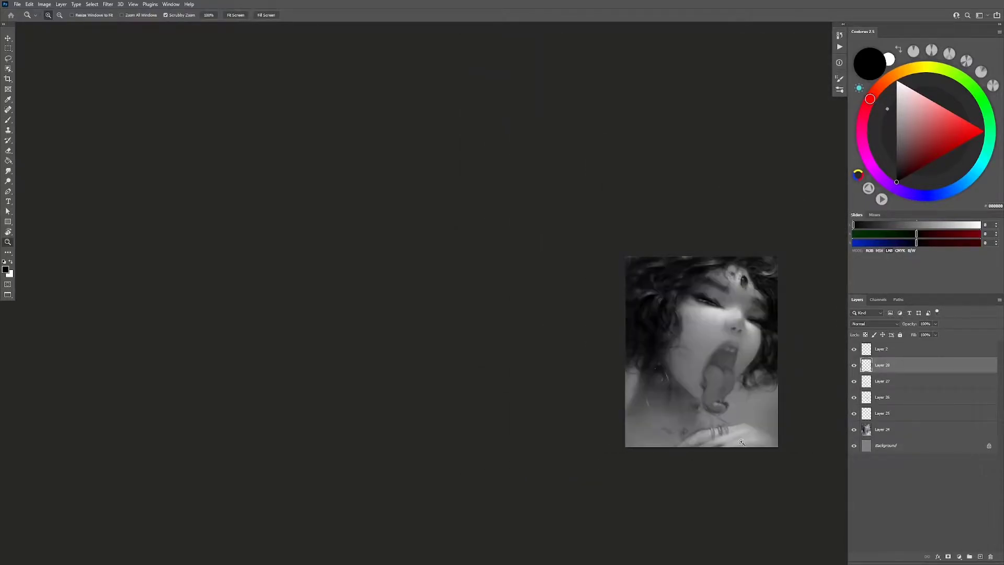
{"action": "scroll", "coordinate": [742, 443], "scroll_direction": "up", "scroll_amount": 2}
{"action": "scroll", "coordinate": [742, 442], "scroll_direction": "up", "scroll_amount": 2}
{"action": "scroll", "coordinate": [741, 442], "scroll_direction": "up", "scroll_amount": 3}
{"action": "key", "text": "b"}
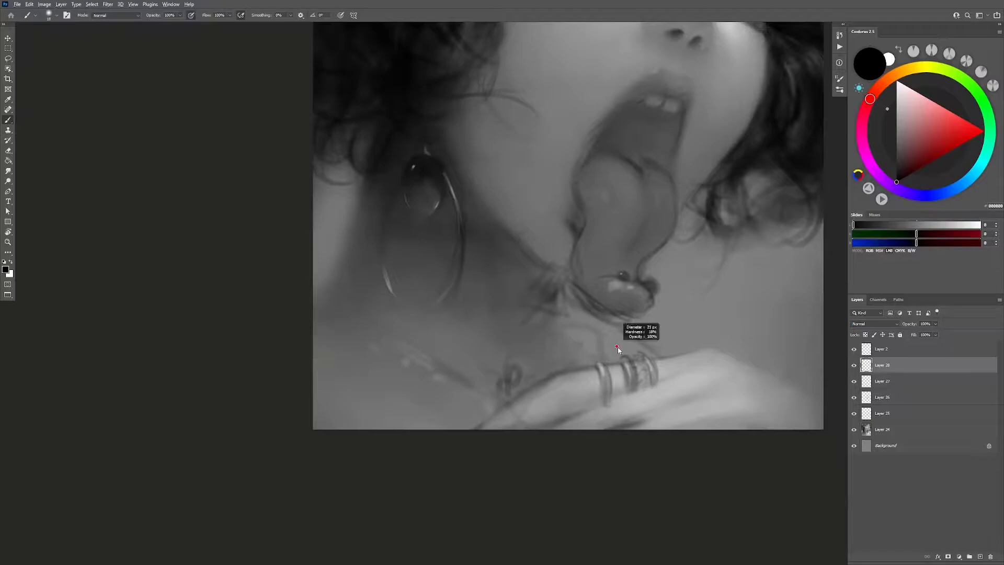
Step: On a new layer, paint a black dome over the finger rings with a ~46 px brush
{"action": "key", "text": "ctrl+shift+alt+n"}
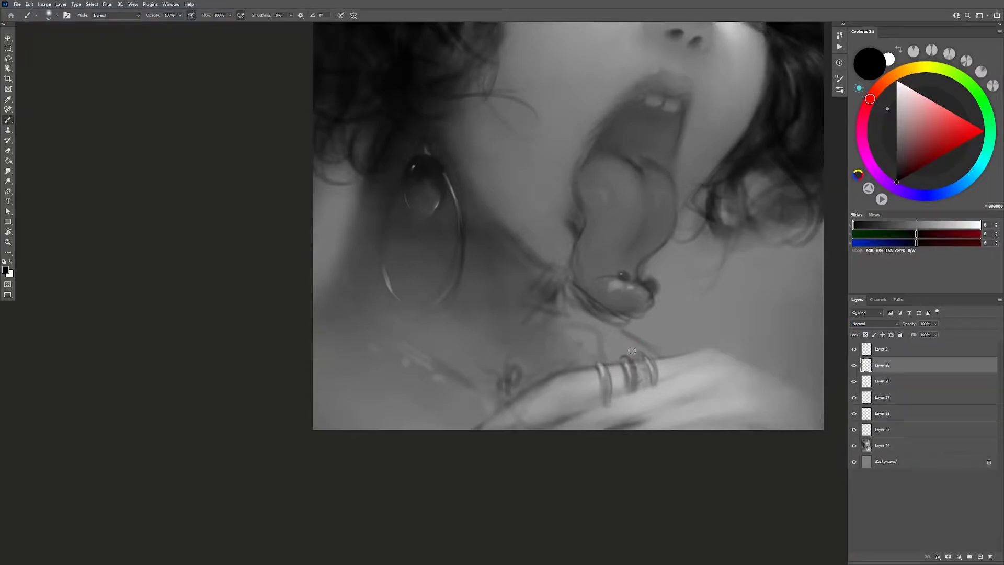
{"action": "right_click", "coordinate": [632, 351], "text": "alt"}
{"action": "mouse_move", "coordinate": [618, 357]}
{"action": "left_mouse_down"}
{"action": "mouse_move", "coordinate": [646, 349]}
{"action": "mouse_move", "coordinate": [611, 358]}
{"action": "left_mouse_up"}
{"action": "key", "text": "z"}
{"action": "left_click", "coordinate": [674, 336], "text": "alt"}
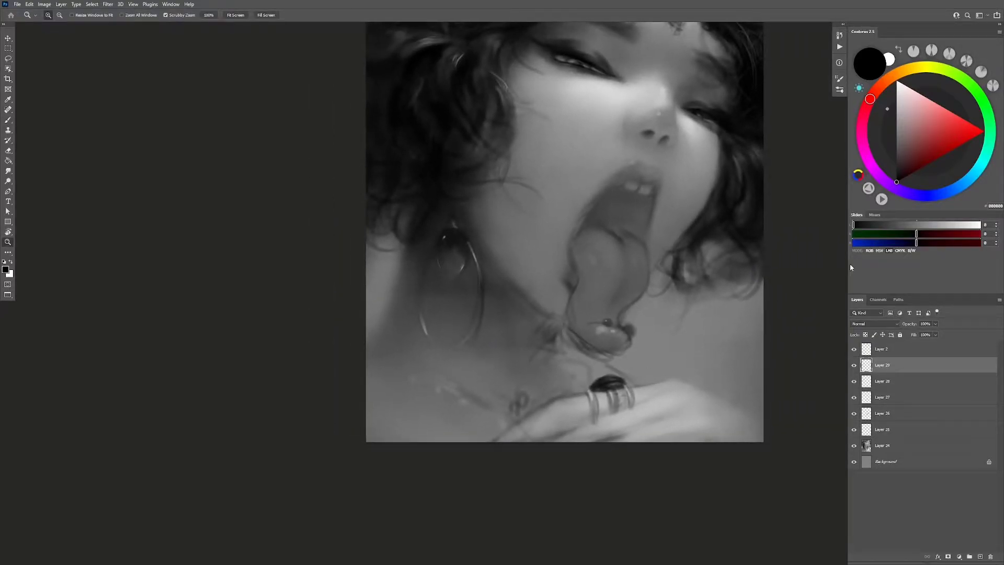
Step: Switch to light grey for the dome's highlight and zoom in close on the ring
{"action": "key", "text": "b"}
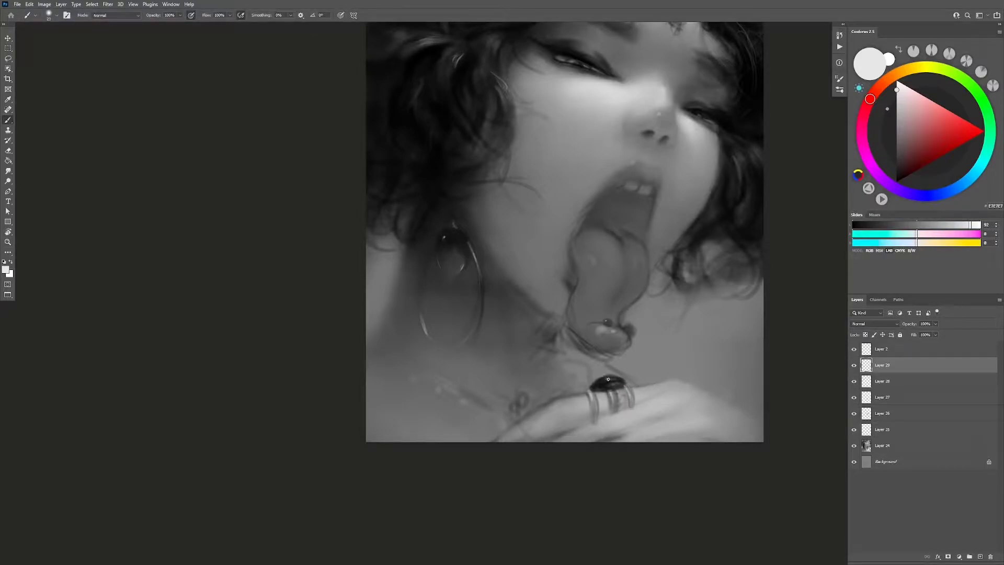
{"action": "key", "text": "z"}
{"action": "left_click", "coordinate": [610, 384], "text": "alt"}
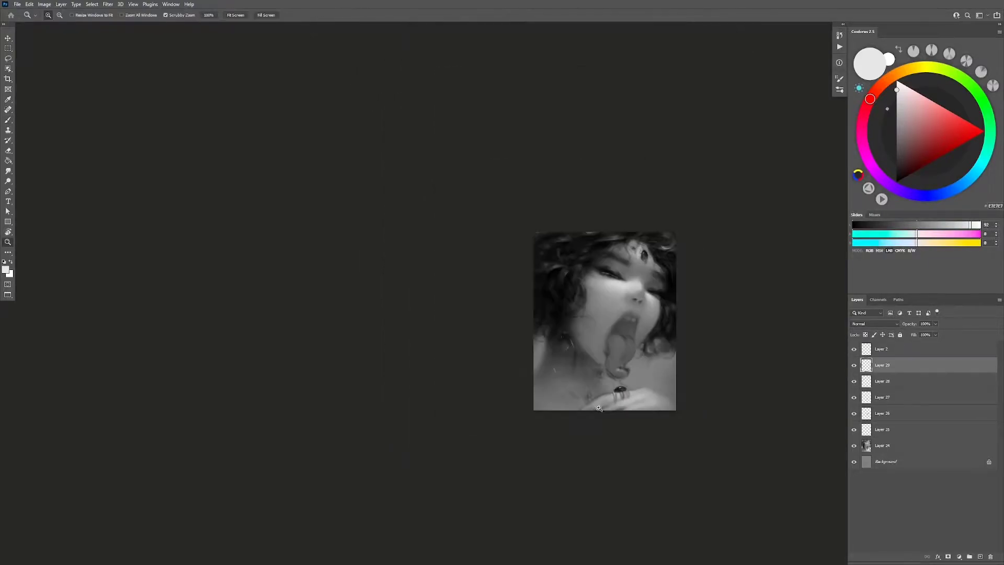
{"action": "left_click", "coordinate": [586, 395]}
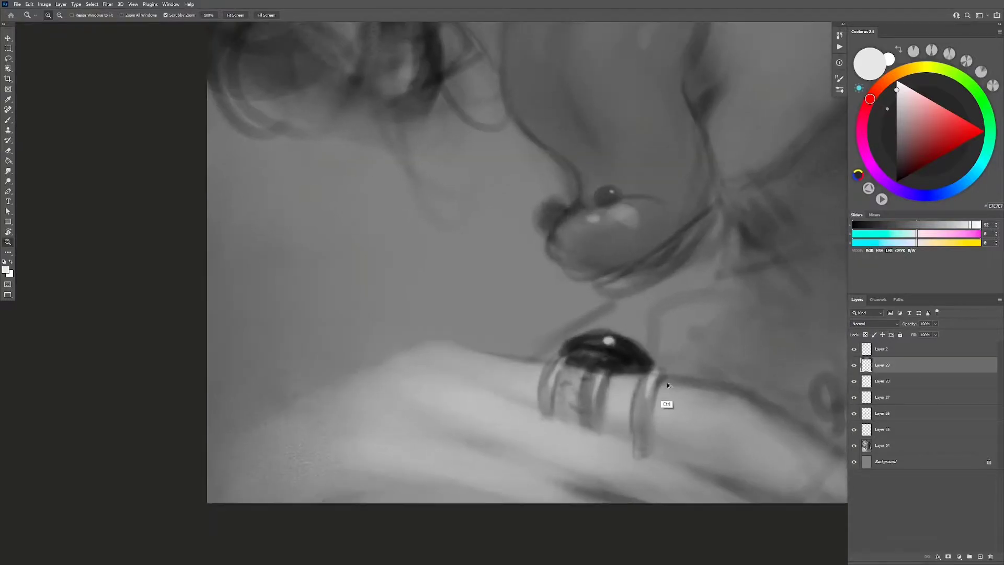
Step: Paint a small dark head beside the dome and dark leg strokes across the ring bands
{"action": "key", "text": "d"}
{"action": "key", "text": "b"}
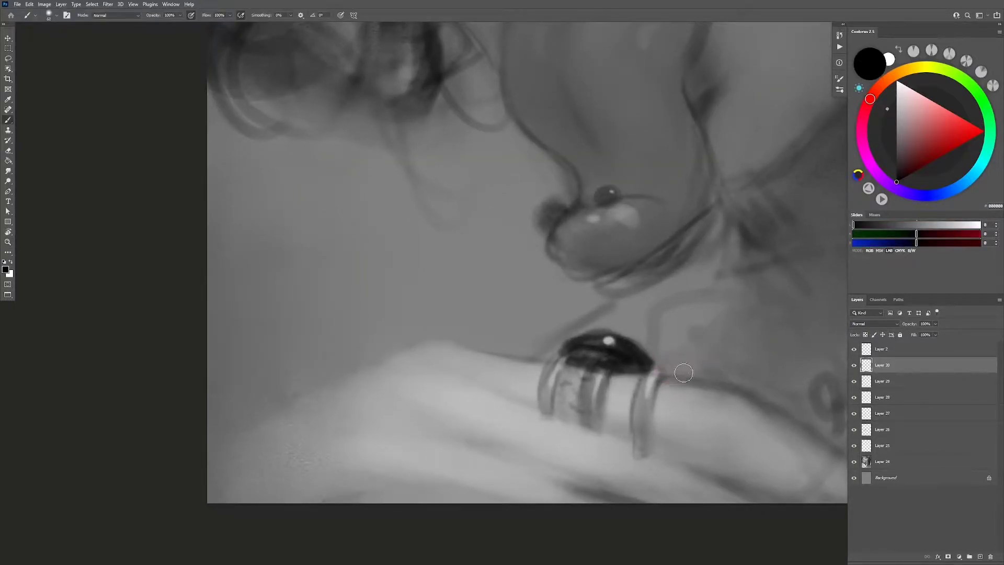
{"action": "left_click_drag", "start_coordinate": [670, 367], "coordinate": [674, 369]}
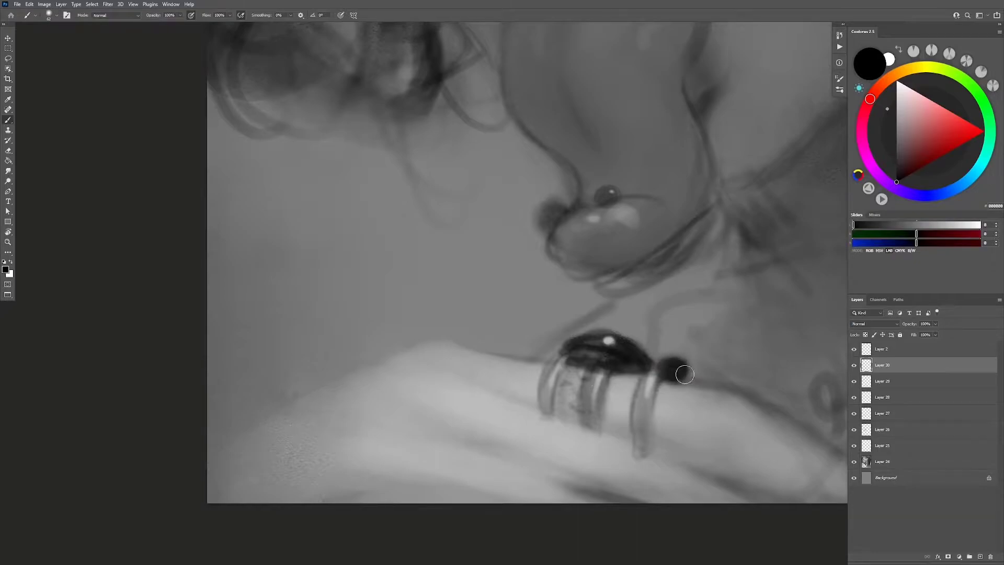
{"action": "mouse_move", "coordinate": [592, 377]}
{"action": "left_mouse_down"}
{"action": "mouse_move", "coordinate": [594, 419]}
{"action": "mouse_move", "coordinate": [570, 367]}
{"action": "left_mouse_up"}
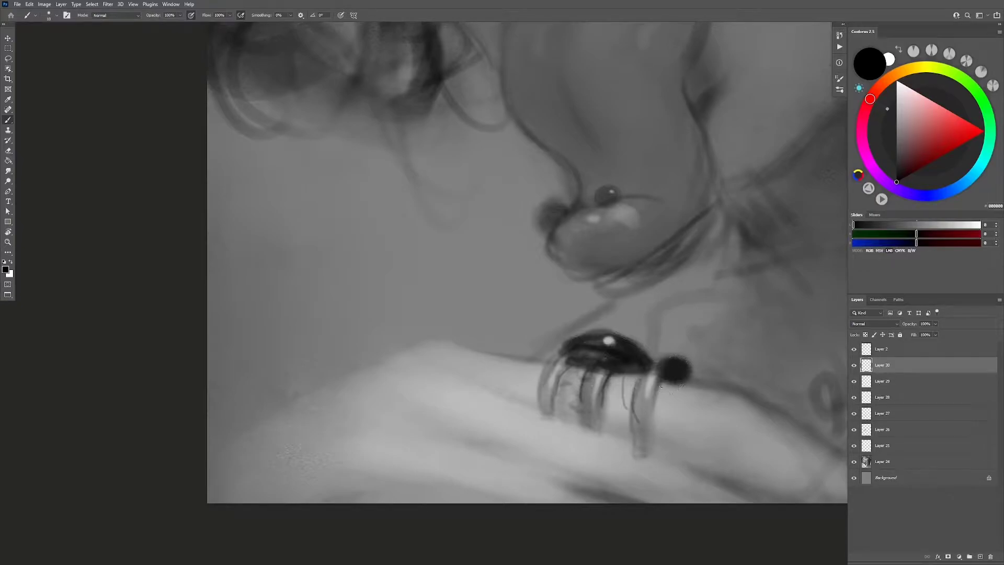
{"action": "mouse_move", "coordinate": [660, 387]}
{"action": "left_mouse_down"}
{"action": "mouse_move", "coordinate": [643, 402]}
{"action": "mouse_move", "coordinate": [644, 373]}
{"action": "mouse_move", "coordinate": [636, 406]}
{"action": "left_mouse_up"}
{"action": "key", "text": "bracketright"}
{"action": "key", "text": "bracketright"}
{"action": "mouse_move", "coordinate": [645, 373]}
{"action": "left_mouse_down"}
{"action": "mouse_move", "coordinate": [643, 410]}
{"action": "mouse_move", "coordinate": [655, 426]}
{"action": "left_mouse_up"}
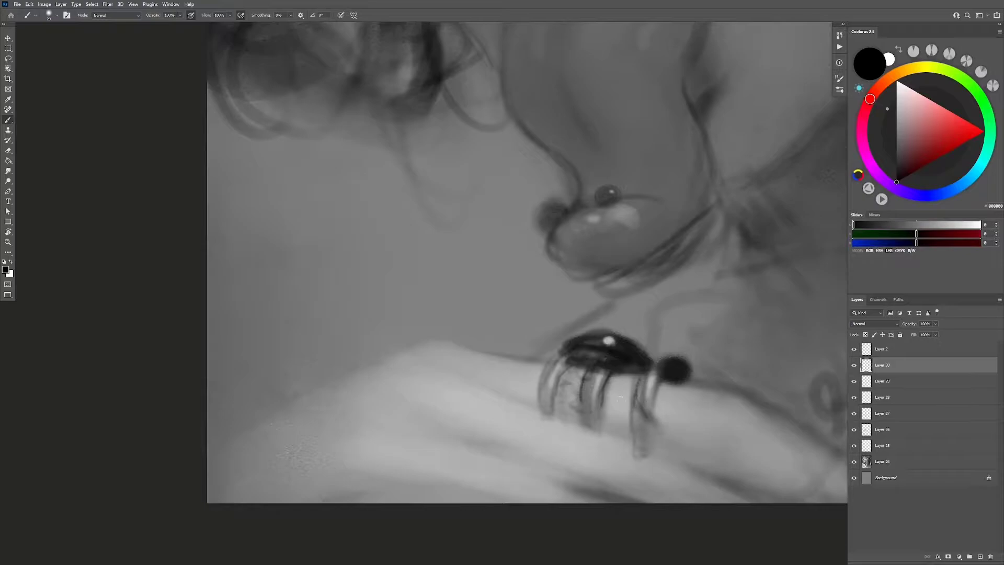
{"action": "left_click_drag", "start_coordinate": [622, 372], "coordinate": [620, 419]}
{"action": "mouse_move", "coordinate": [599, 370]}
{"action": "left_mouse_down"}
{"action": "mouse_move", "coordinate": [595, 417]}
{"action": "mouse_move", "coordinate": [587, 414]}
{"action": "left_mouse_up"}
{"action": "mouse_move", "coordinate": [570, 361]}
{"action": "left_mouse_down"}
{"action": "mouse_move", "coordinate": [555, 404]}
{"action": "mouse_move", "coordinate": [567, 356]}
{"action": "left_mouse_up"}
Step: Darken the top of the spider's body and one leg with a 26 px brush, undoing a stray stroke
{"action": "key", "text": "z"}
{"action": "scroll", "coordinate": [556, 426], "scroll_direction": "down", "scroll_amount": 5}
{"action": "scroll", "coordinate": [585, 438], "scroll_direction": "down", "scroll_amount": 1}
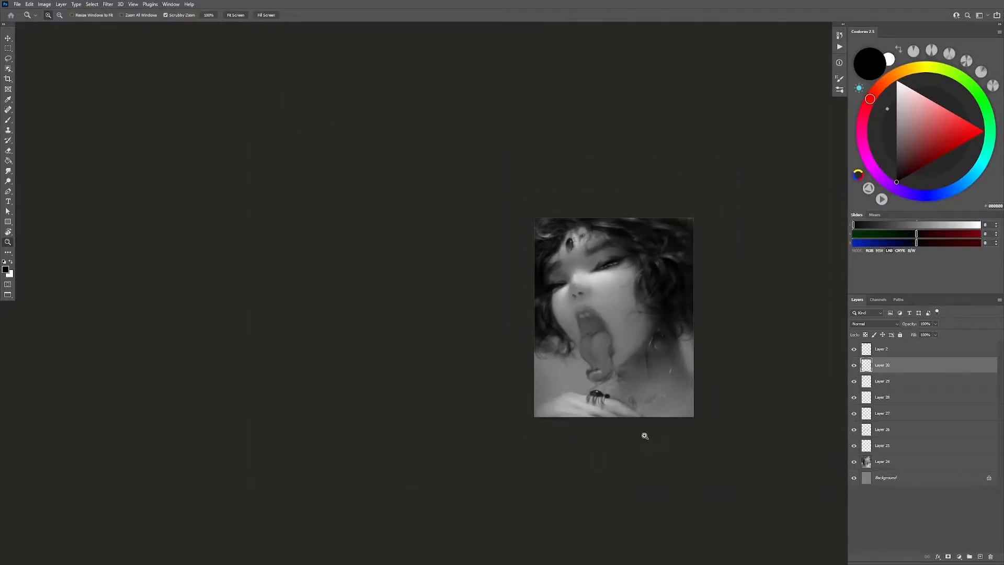
{"action": "scroll", "coordinate": [598, 399], "scroll_direction": "up", "scroll_amount": 6}
{"action": "key", "text": "b"}
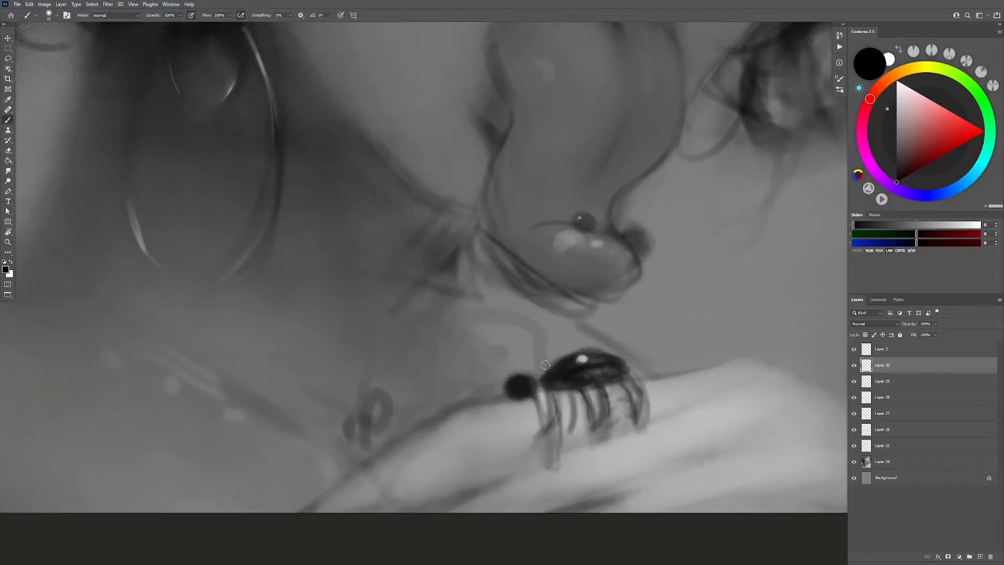
{"action": "mouse_move", "coordinate": [615, 366]}
{"action": "left_mouse_down"}
{"action": "mouse_move", "coordinate": [596, 340]}
{"action": "mouse_move", "coordinate": [545, 386]}
{"action": "mouse_move", "coordinate": [583, 358]}
{"action": "mouse_move", "coordinate": [571, 340]}
{"action": "mouse_move", "coordinate": [600, 359]}
{"action": "mouse_move", "coordinate": [579, 358]}
{"action": "mouse_move", "coordinate": [549, 335]}
{"action": "left_mouse_up"}
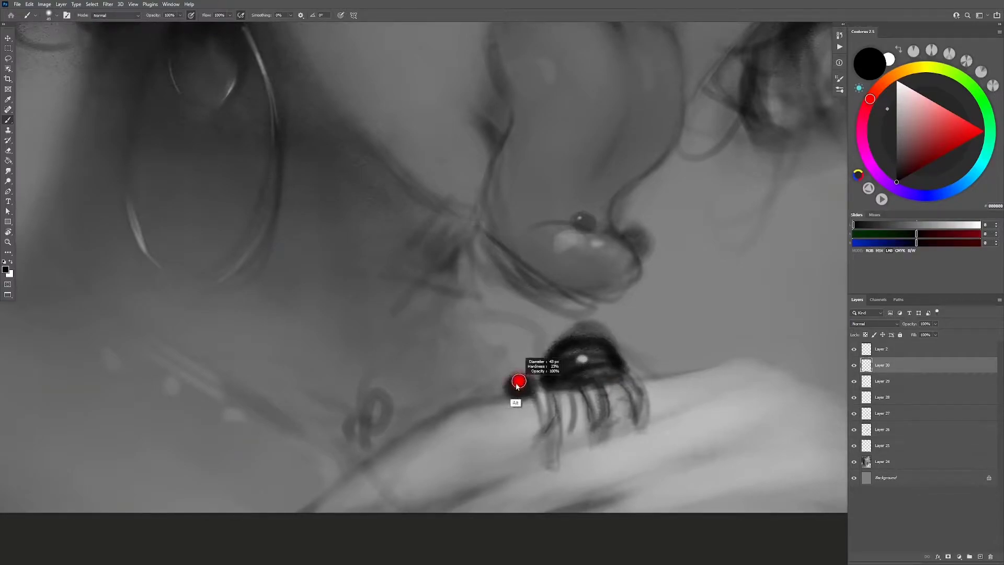
{"action": "mouse_move", "coordinate": [517, 386]}
{"action": "left_mouse_down"}
{"action": "mouse_move", "coordinate": [502, 390]}
{"action": "mouse_move", "coordinate": [608, 387]}
{"action": "mouse_move", "coordinate": [586, 395]}
{"action": "mouse_move", "coordinate": [624, 373]}
{"action": "mouse_move", "coordinate": [628, 348]}
{"action": "mouse_move", "coordinate": [602, 378]}
{"action": "mouse_move", "coordinate": [601, 399]}
{"action": "left_mouse_up"}
{"action": "key", "text": "ctrl+z"}
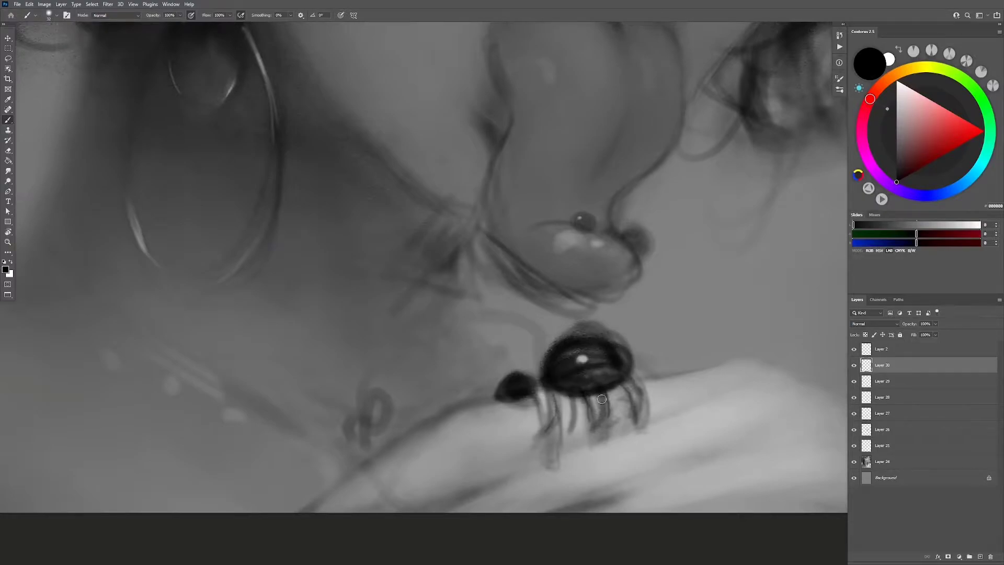
{"action": "right_click", "coordinate": [595, 397], "text": "alt"}
{"action": "right_click", "coordinate": [590, 411], "text": "alt"}
{"action": "left_click_drag", "start_coordinate": [591, 415], "coordinate": [585, 400]}
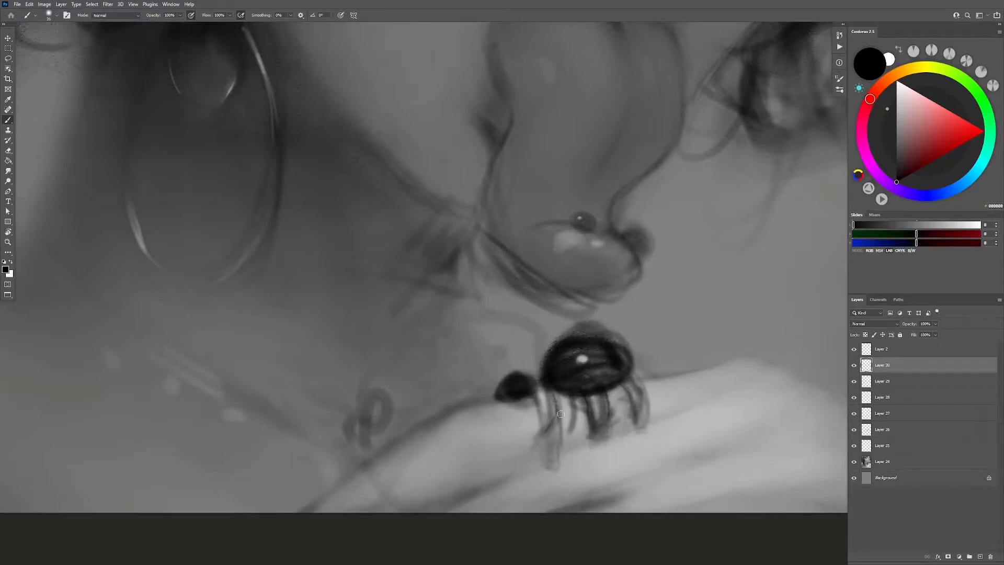
Step: Mirror the canvas to check, then sample the spider's greys and set pure black on a small brush
{"action": "key", "text": "z"}
{"action": "left_click_drag", "start_coordinate": [602, 428], "coordinate": [555, 429]}
{"action": "key", "text": "h"}
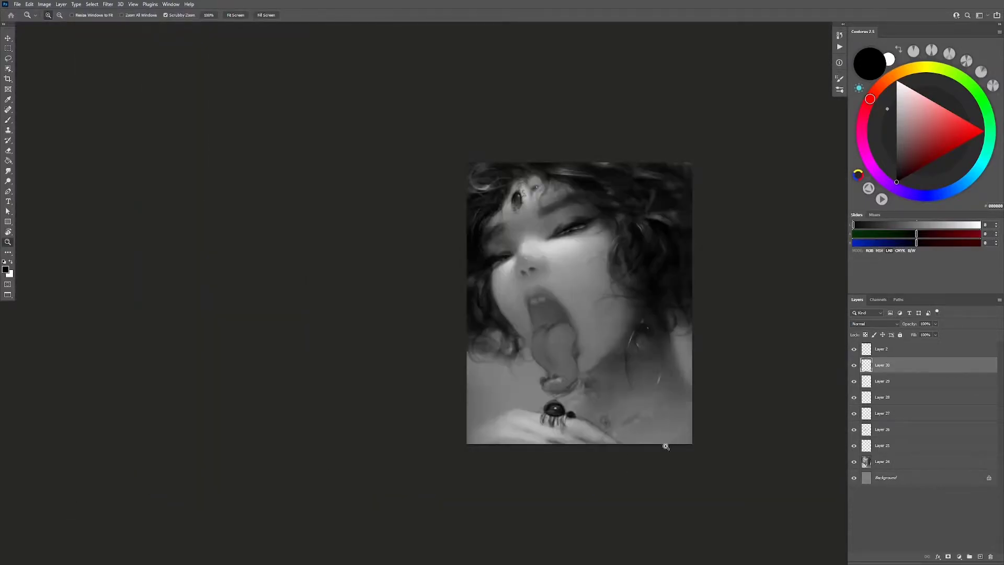
{"action": "left_click_drag", "start_coordinate": [557, 430], "coordinate": [576, 430]}
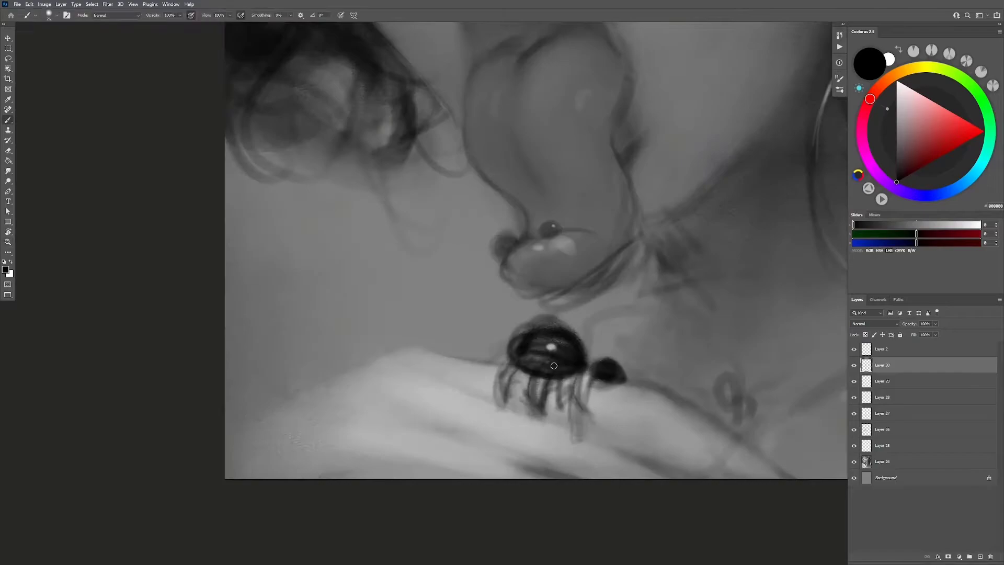
{"action": "left_click", "coordinate": [544, 352], "text": "alt"}
{"action": "left_click", "coordinate": [531, 358], "text": "alt"}
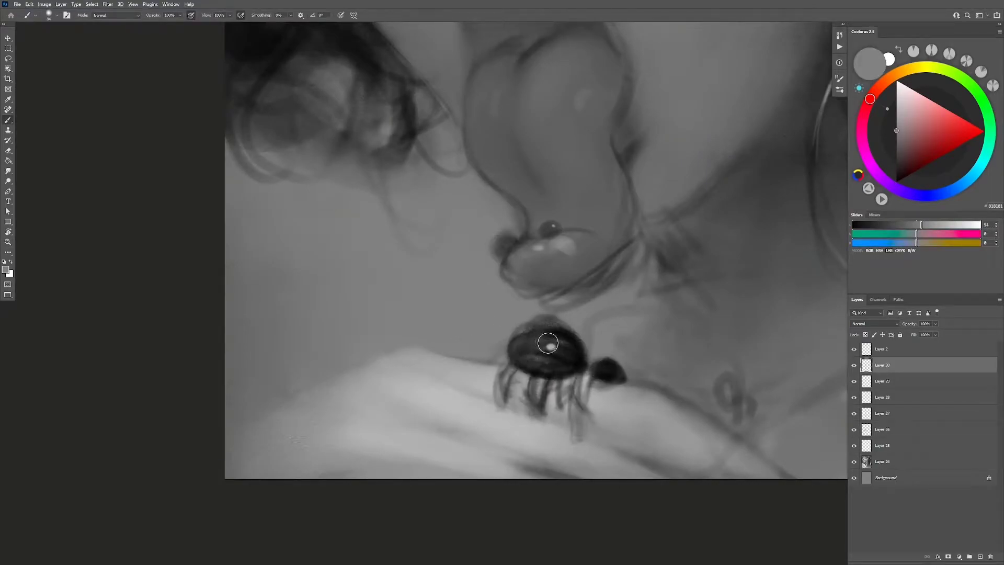
{"action": "left_click_drag", "start_coordinate": [525, 336], "coordinate": [526, 333]}
{"action": "left_click", "coordinate": [552, 333], "text": "alt"}
{"action": "left_click", "coordinate": [522, 326], "text": "alt"}
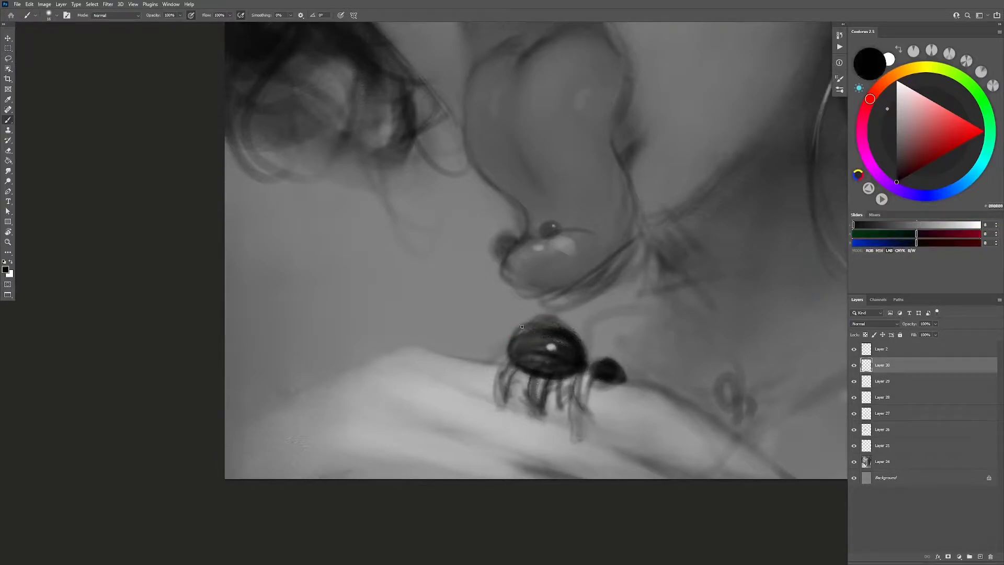
Step: Paint antenna strokes at the spider's front and darken its front leg, undoing one bad stroke
{"action": "left_click_drag", "start_coordinate": [500, 367], "coordinate": [501, 358]}
{"action": "left_click_drag", "start_coordinate": [491, 361], "coordinate": [508, 353]}
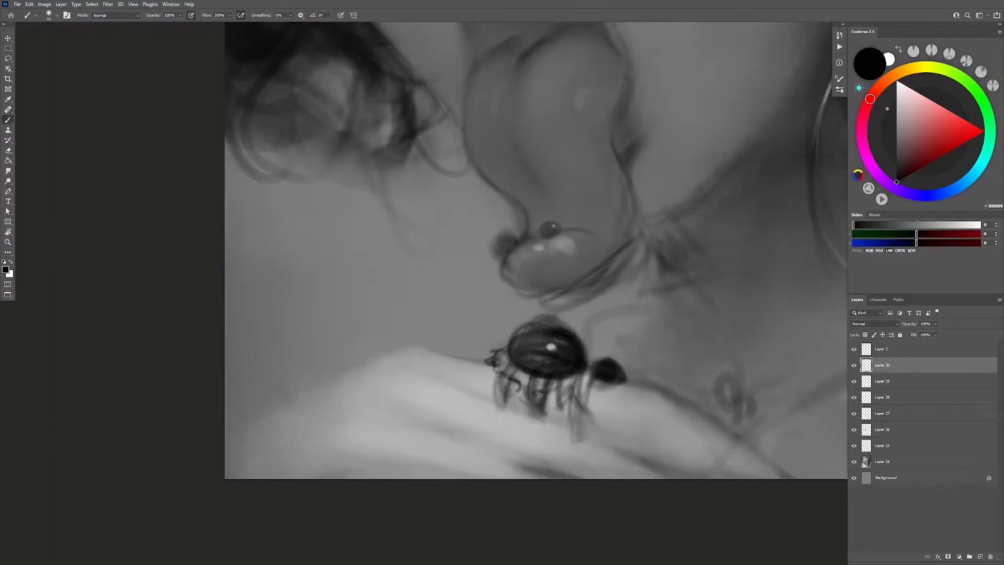
{"action": "left_click_drag", "start_coordinate": [566, 391], "coordinate": [625, 397]}
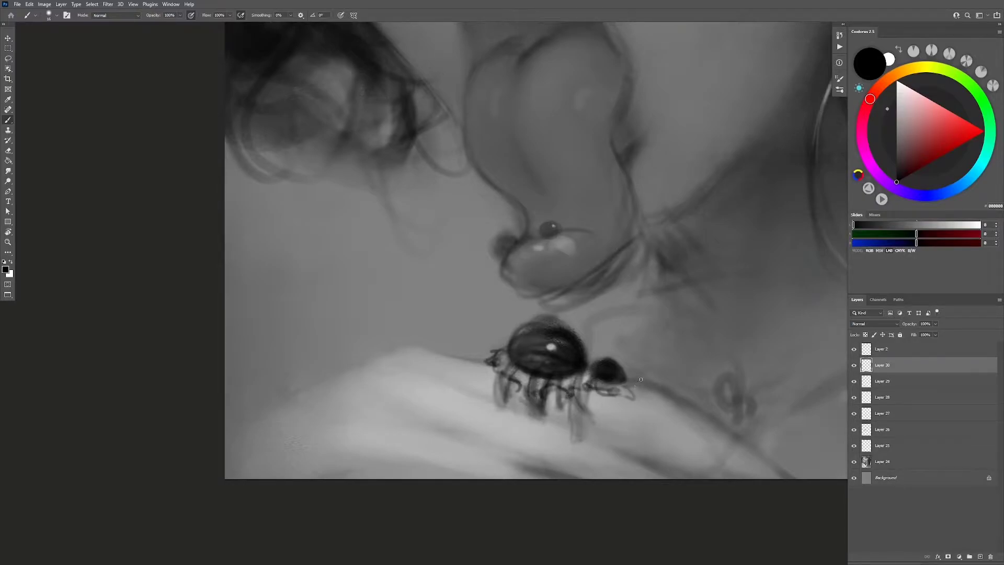
{"action": "key", "text": "ctrl+z"}
{"action": "mouse_move", "coordinate": [499, 386]}
{"action": "left_mouse_down"}
{"action": "mouse_move", "coordinate": [495, 396]}
{"action": "mouse_move", "coordinate": [541, 415]}
{"action": "mouse_move", "coordinate": [587, 381]}
{"action": "left_mouse_up"}
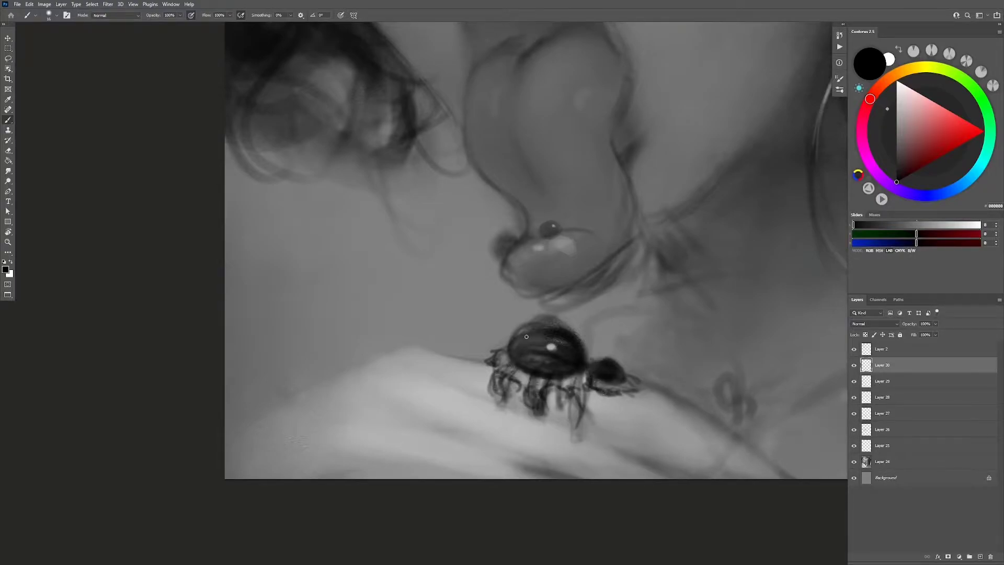
Step: Mirror and zoom the canvas to review the spider and mouth, sampling a light grey
{"action": "key", "text": "ctrl+space"}
{"action": "left_click_drag", "start_coordinate": [519, 335], "coordinate": [500, 376]}
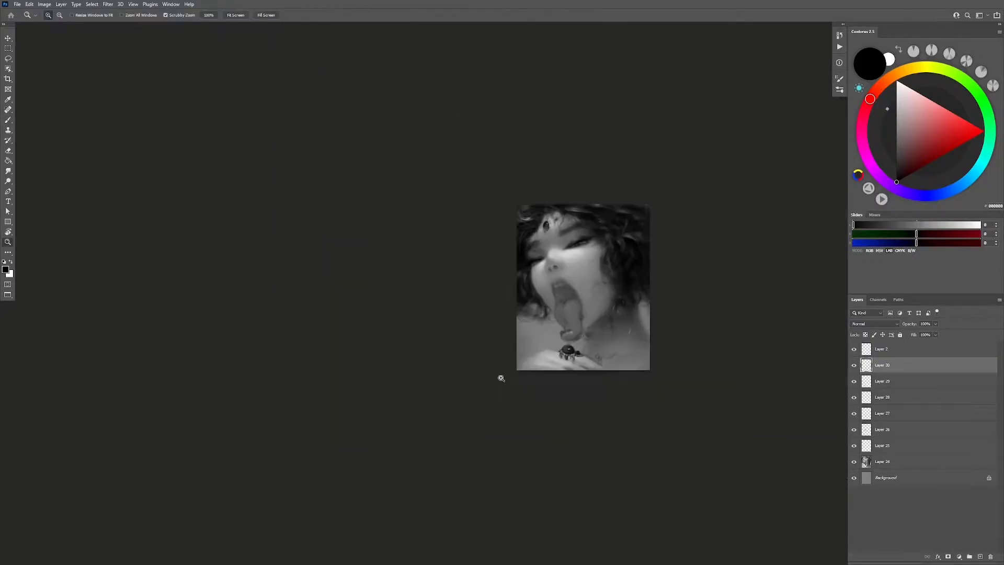
{"action": "key", "text": "h"}
{"action": "mouse_move", "coordinate": [624, 374]}
{"action": "left_mouse_down"}
{"action": "mouse_move", "coordinate": [565, 335]}
{"action": "mouse_move", "coordinate": [554, 370]}
{"action": "left_mouse_up"}
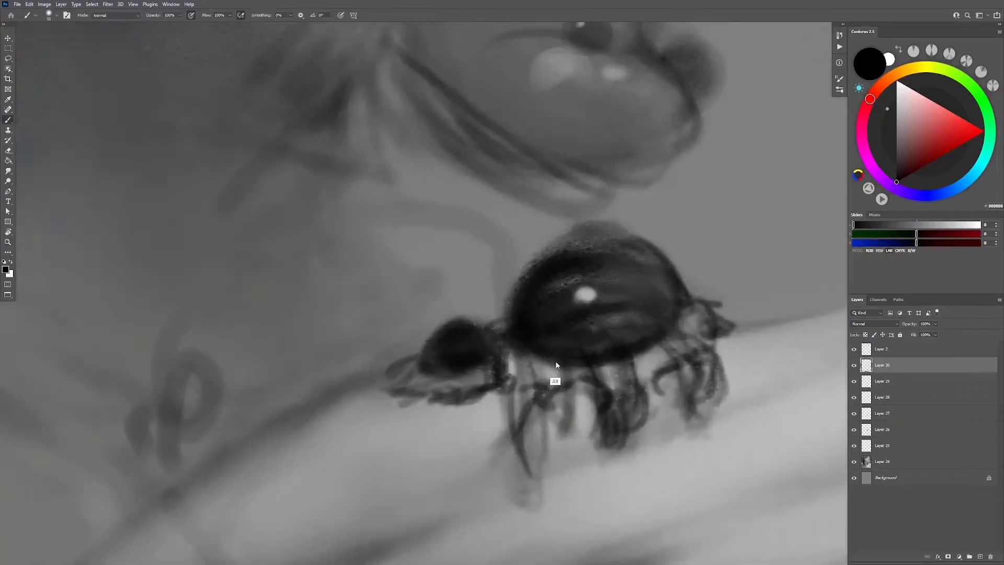
{"action": "left_click", "coordinate": [521, 371], "text": "alt"}
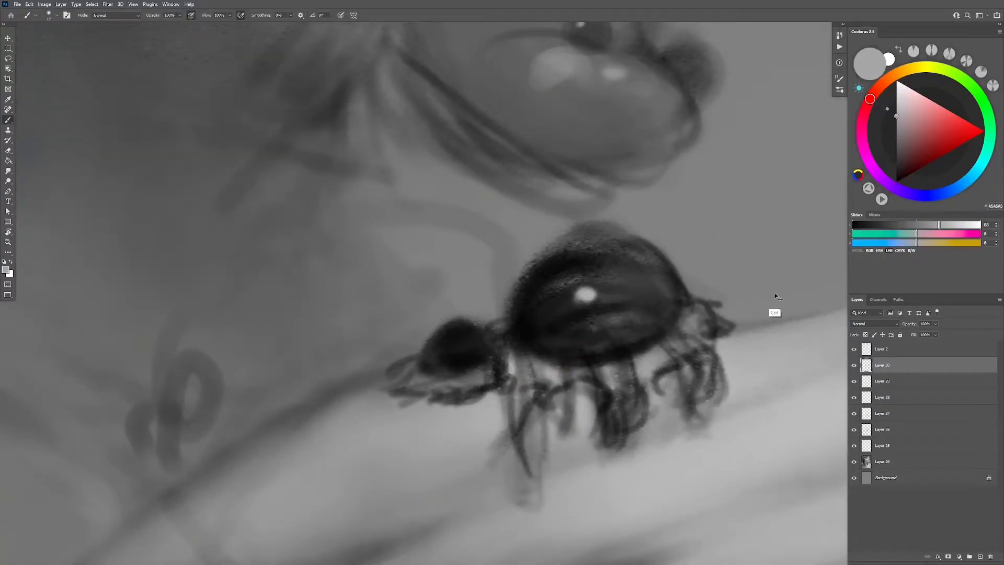
{"action": "left_click", "coordinate": [767, 317], "text": "alt"}
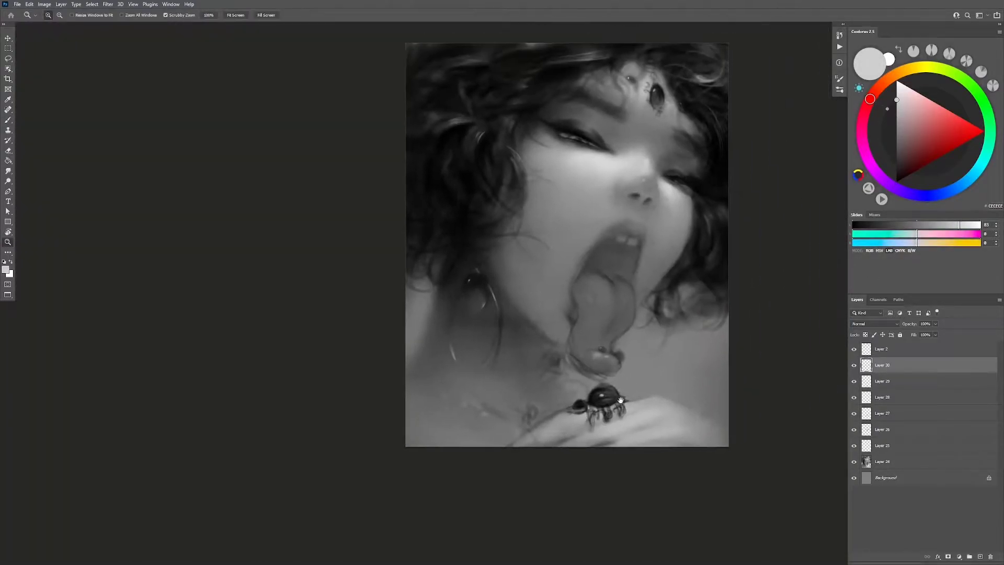
{"action": "left_click_drag", "start_coordinate": [767, 317], "coordinate": [595, 405]}
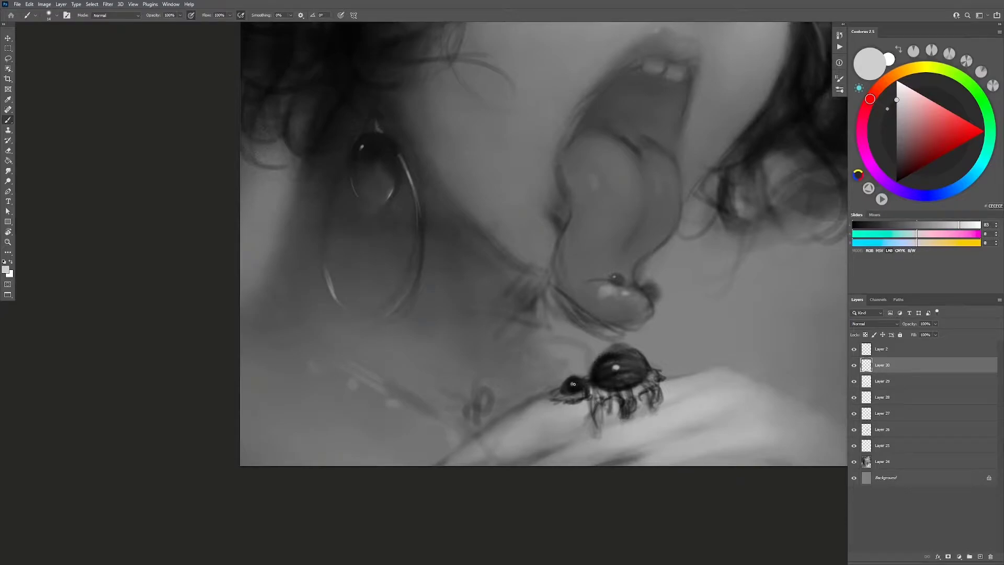
{"action": "mouse_move", "coordinate": [573, 384]}
{"action": "left_mouse_down"}
{"action": "mouse_move", "coordinate": [587, 403]}
{"action": "mouse_move", "coordinate": [644, 386]}
{"action": "mouse_move", "coordinate": [612, 352]}
{"action": "mouse_move", "coordinate": [598, 370]}
{"action": "mouse_move", "coordinate": [620, 381]}
{"action": "mouse_move", "coordinate": [650, 370]}
{"action": "left_mouse_up"}
{"action": "key", "text": "b"}
{"action": "right_click", "coordinate": [607, 369]}
{"action": "key", "text": "Escape"}
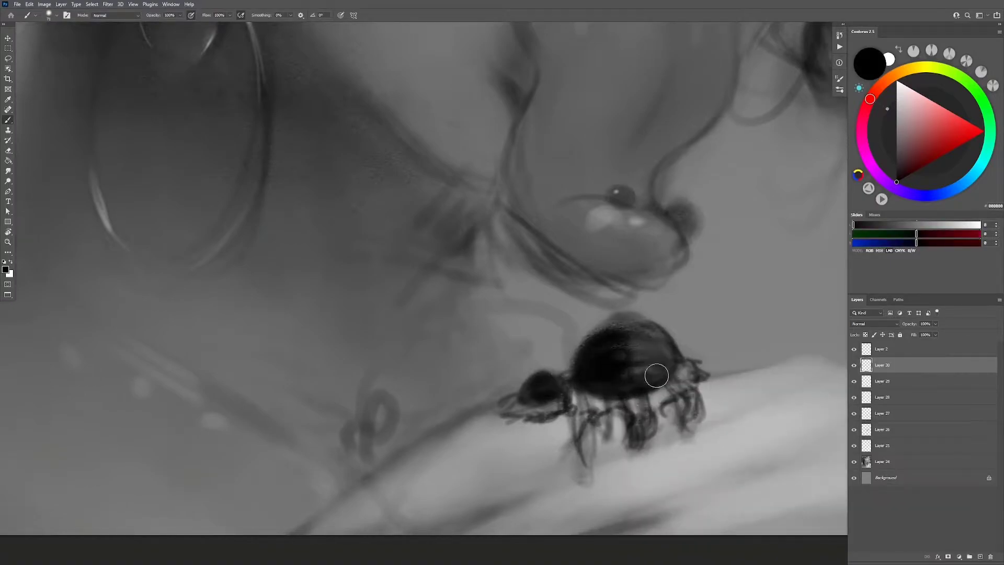
Step: Repaint the top of the spider's body with sampled greys and black, undoing a white dot on the head
{"action": "left_click", "coordinate": [660, 339], "text": "alt"}
{"action": "right_click", "coordinate": [660, 339]}
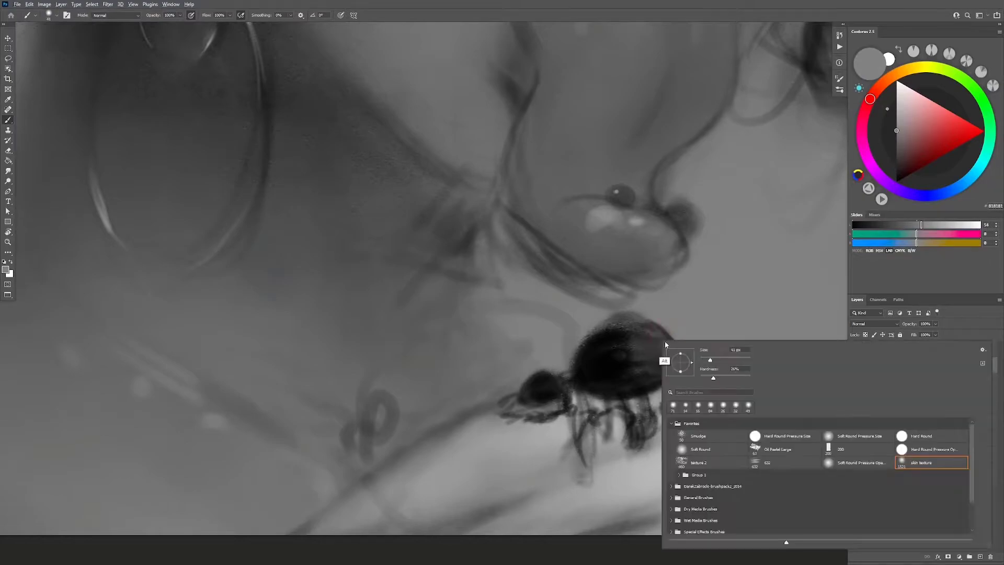
{"action": "key", "text": "Escape"}
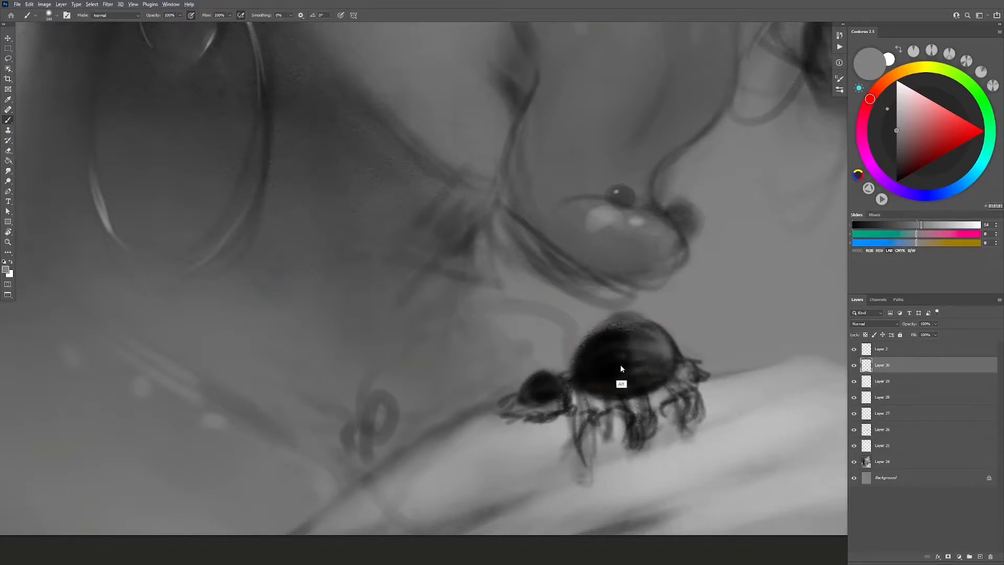
{"action": "left_click_drag", "start_coordinate": [621, 365], "coordinate": [638, 355]}
{"action": "left_click", "coordinate": [638, 354], "text": "alt"}
{"action": "key", "text": "d"}
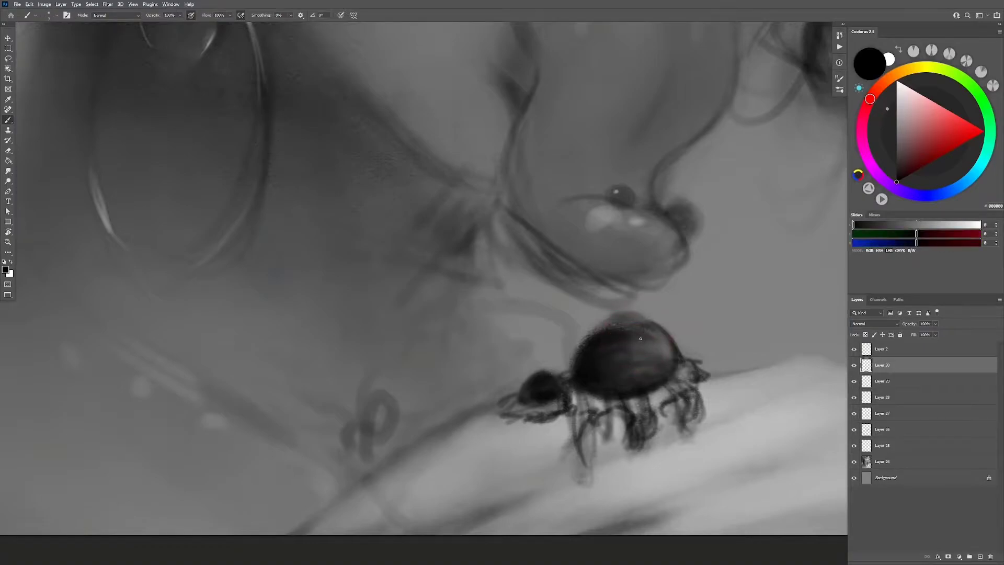
{"action": "left_click_drag", "start_coordinate": [641, 338], "coordinate": [646, 338]}
{"action": "key", "text": "x"}
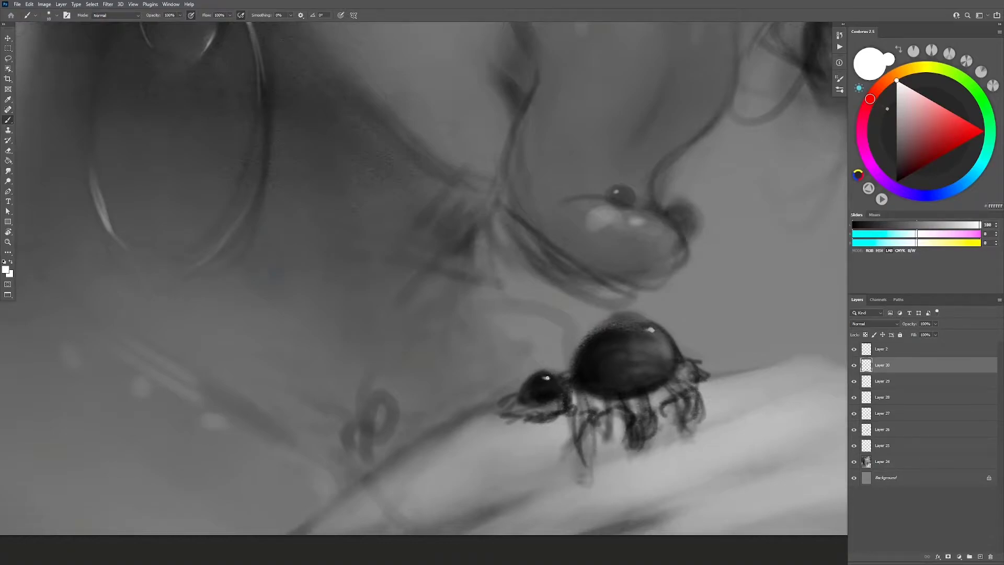
{"action": "key", "text": "ctrl+z"}
Step: Darken and smooth the spider's abdomen with black
{"action": "key", "text": "z"}
{"action": "left_click", "coordinate": [572, 394], "text": "alt"}
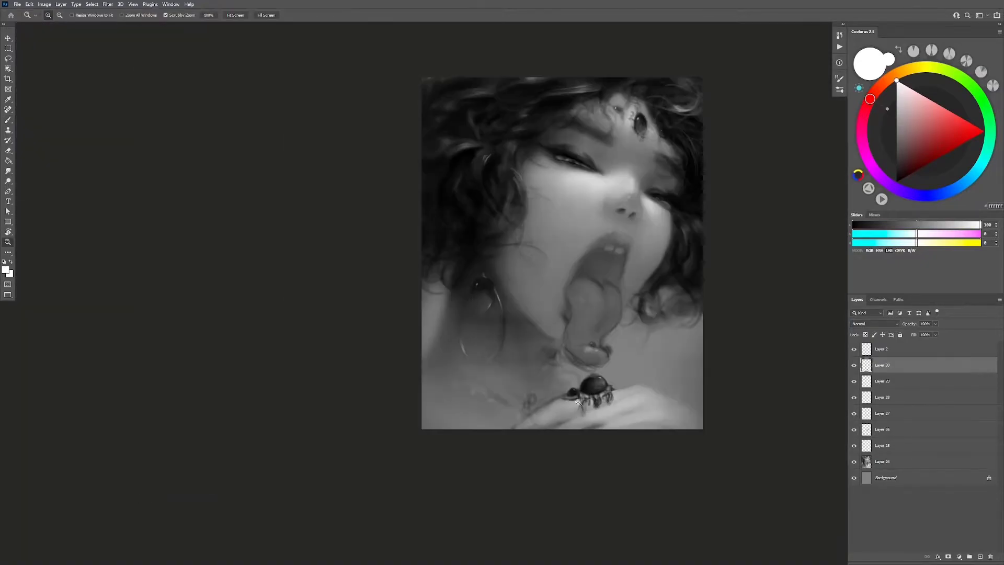
{"action": "left_click", "coordinate": [594, 386]}
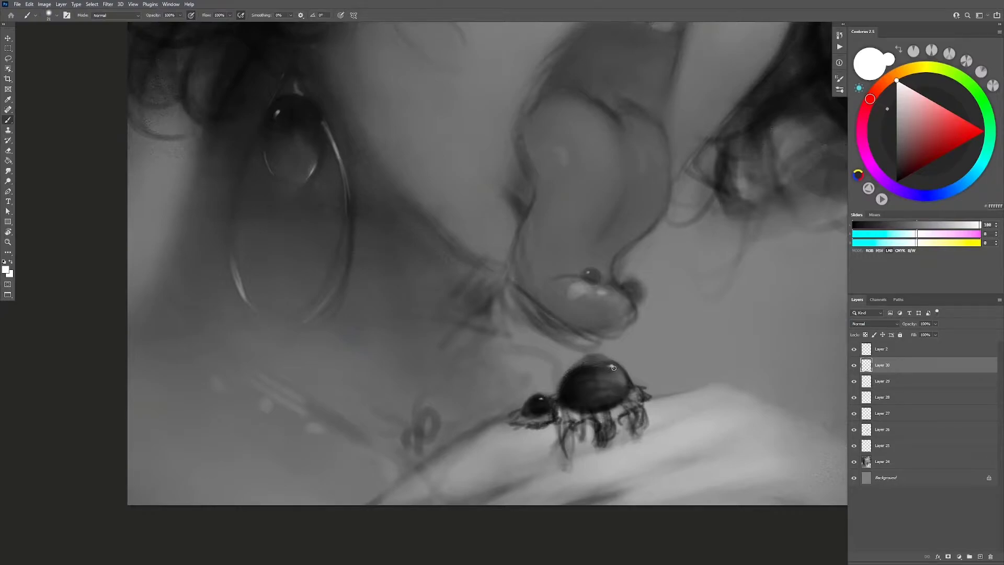
{"action": "scroll", "coordinate": [615, 368], "scroll_direction": "up", "scroll_amount": 3}
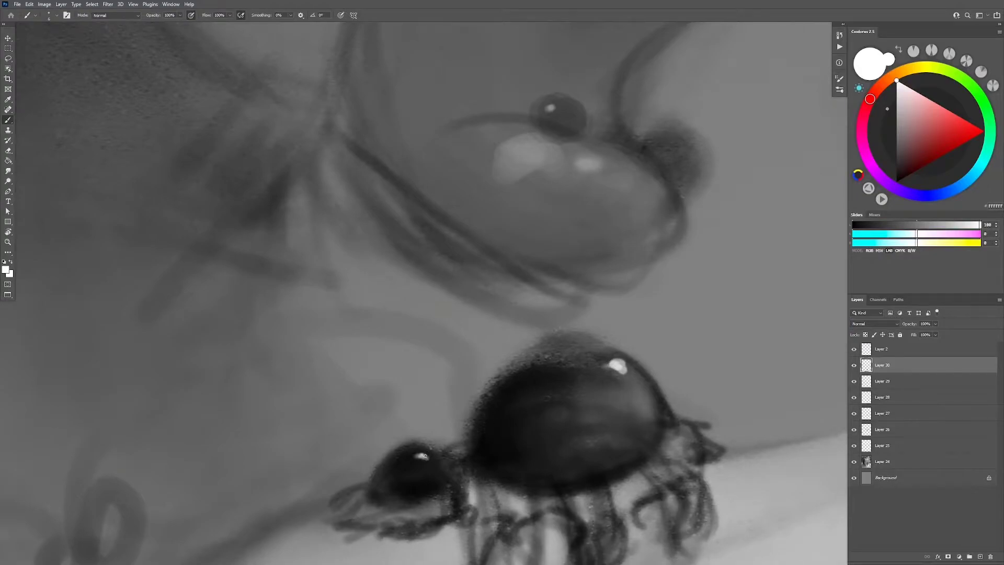
{"action": "key", "text": "z"}
{"action": "scroll", "coordinate": [468, 462], "scroll_direction": "down", "scroll_amount": 4}
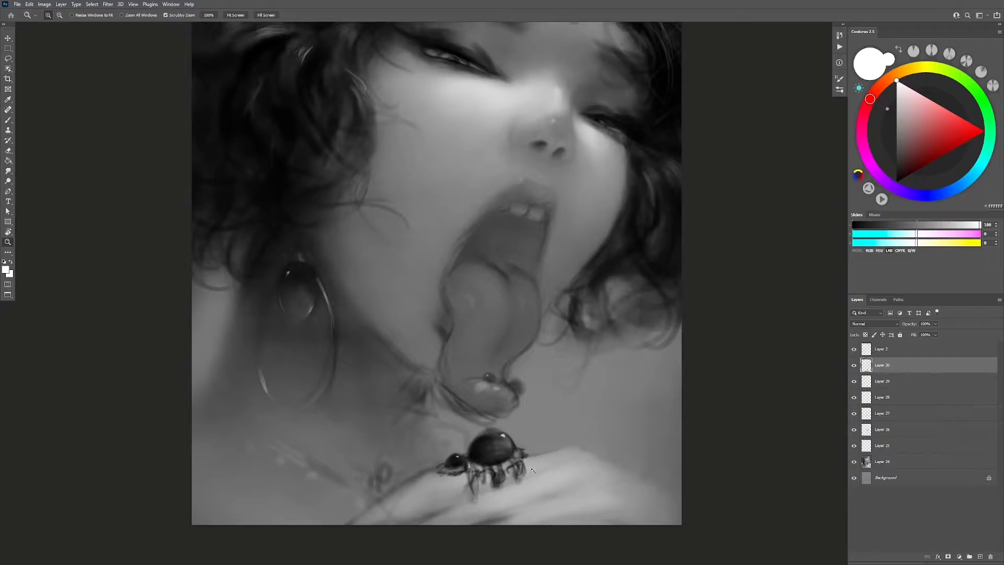
{"action": "scroll", "coordinate": [532, 469], "scroll_direction": "down", "scroll_amount": 5}
{"action": "scroll", "coordinate": [561, 410], "scroll_direction": "up", "scroll_amount": 4}
{"action": "scroll", "coordinate": [616, 376], "scroll_direction": "up", "scroll_amount": 4}
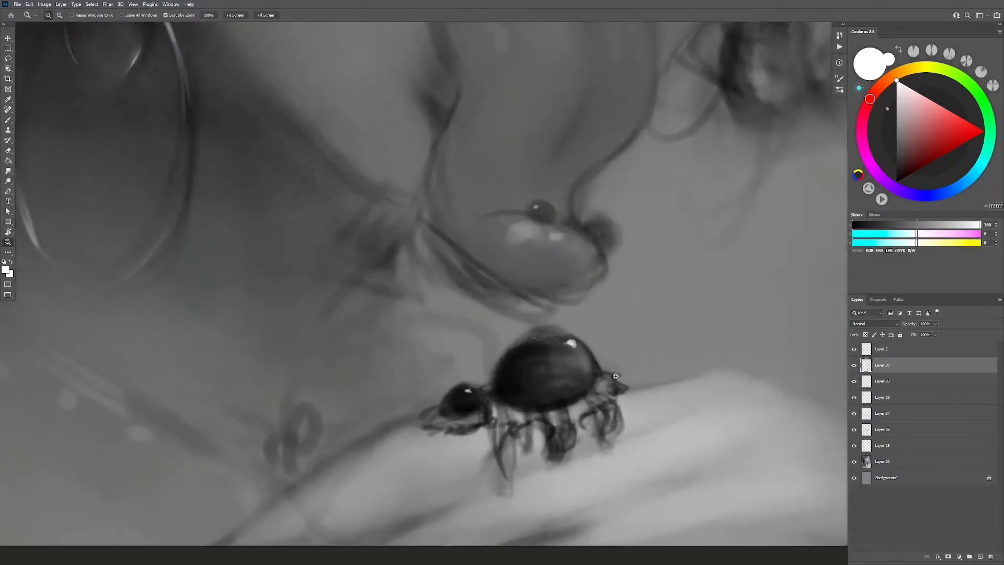
{"action": "key", "text": "b"}
{"action": "key", "text": "d"}
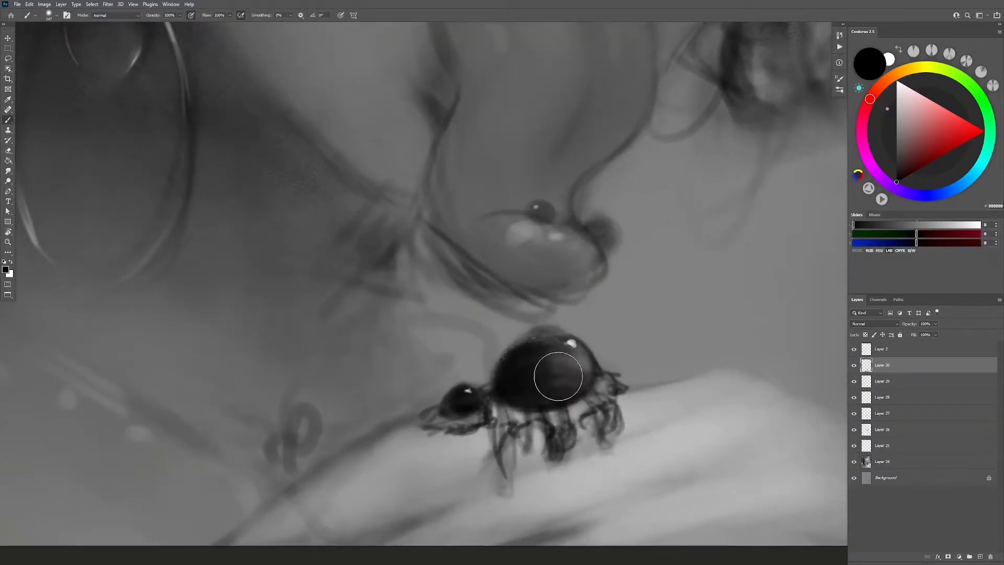
{"action": "mouse_move", "coordinate": [558, 376]}
{"action": "left_mouse_down"}
{"action": "mouse_move", "coordinate": [560, 359]}
{"action": "mouse_move", "coordinate": [612, 361]}
{"action": "mouse_move", "coordinate": [600, 388]}
{"action": "left_mouse_up"}
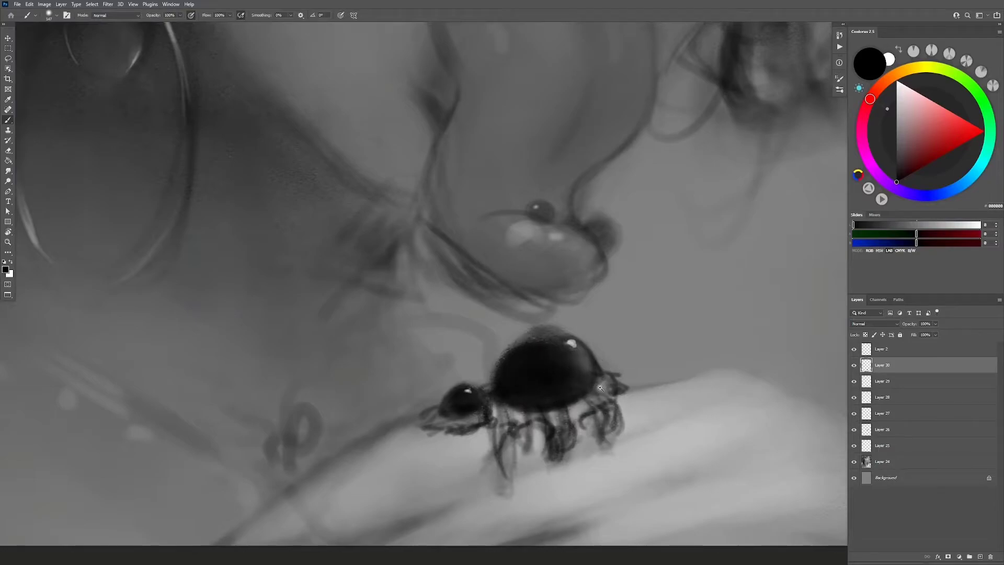
Step: Darken the abdomen's left and upper areas, checking with a mirrored view
{"action": "scroll", "coordinate": [601, 387], "scroll_direction": "down", "scroll_amount": 5}
{"action": "key", "text": "h"}
{"action": "scroll", "coordinate": [593, 397], "scroll_direction": "up", "scroll_amount": 5}
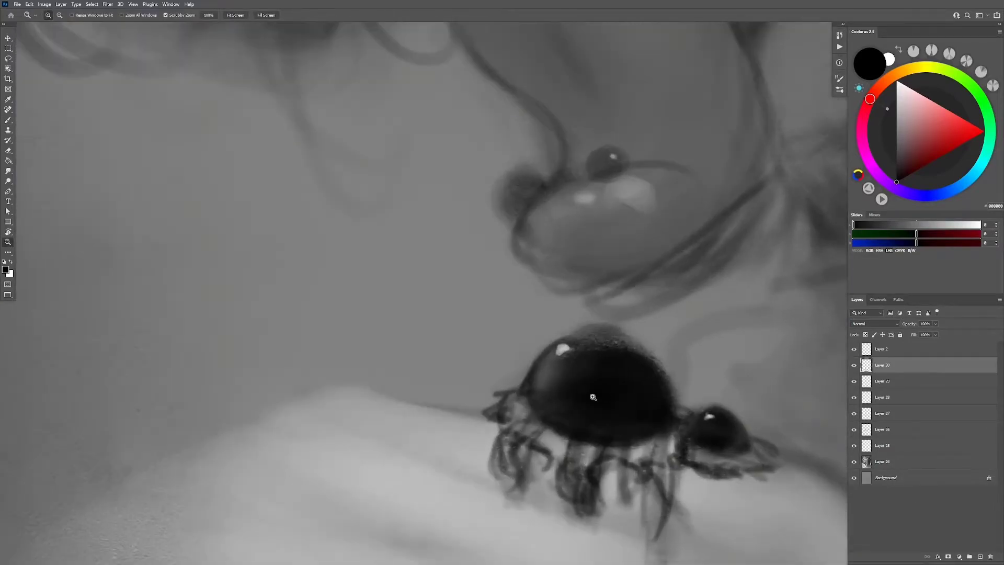
{"action": "key", "text": "b"}
{"action": "mouse_move", "coordinate": [549, 385]}
{"action": "left_mouse_down"}
{"action": "mouse_move", "coordinate": [541, 390]}
{"action": "mouse_move", "coordinate": [554, 384]}
{"action": "mouse_move", "coordinate": [580, 399]}
{"action": "mouse_move", "coordinate": [552, 361]}
{"action": "mouse_move", "coordinate": [603, 345]}
{"action": "mouse_move", "coordinate": [625, 372]}
{"action": "mouse_move", "coordinate": [572, 411]}
{"action": "left_mouse_up"}
{"action": "left_click", "coordinate": [579, 381], "text": "alt"}
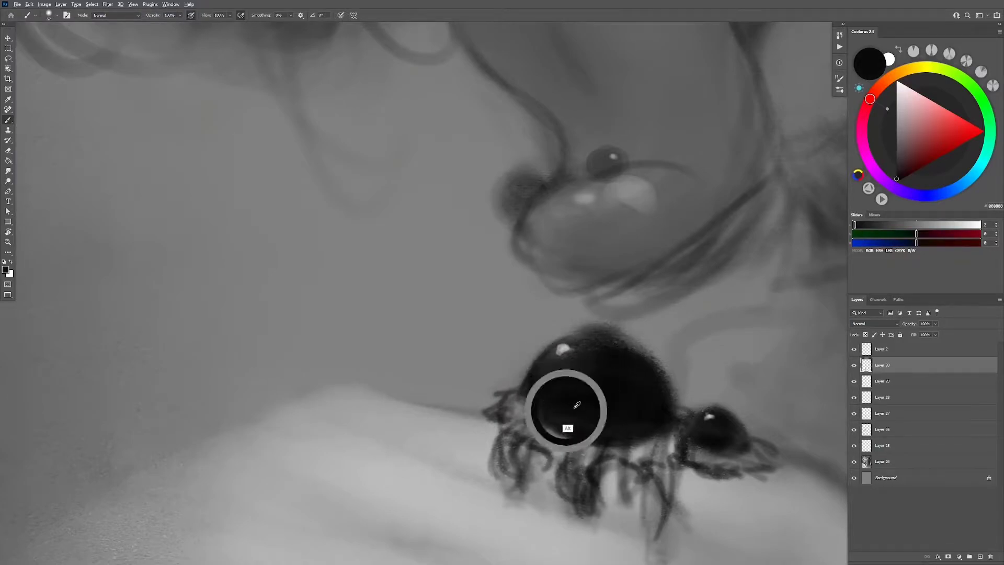
{"action": "key", "text": "z"}
{"action": "left_click", "coordinate": [624, 426], "text": "alt"}
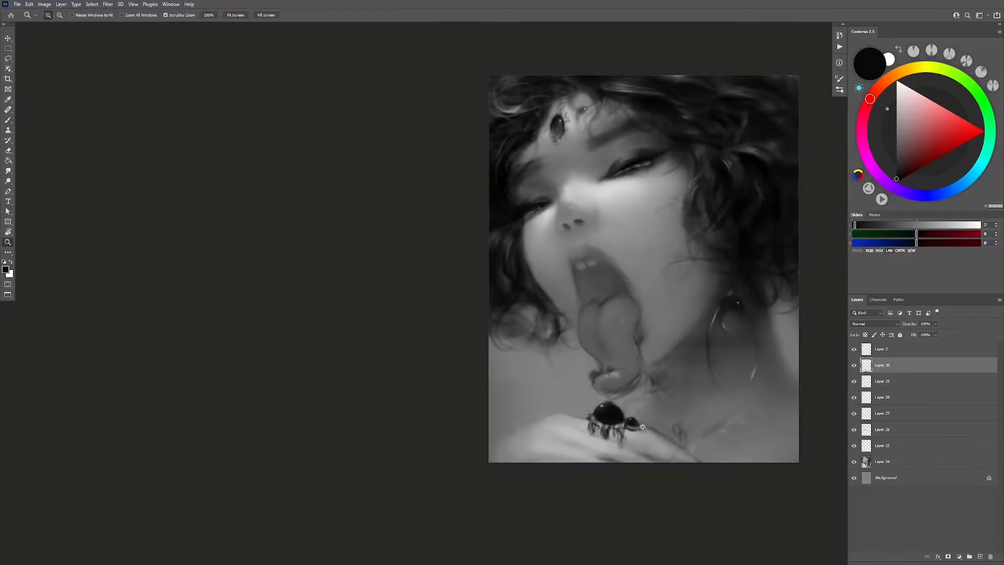
{"action": "left_click", "coordinate": [627, 434]}
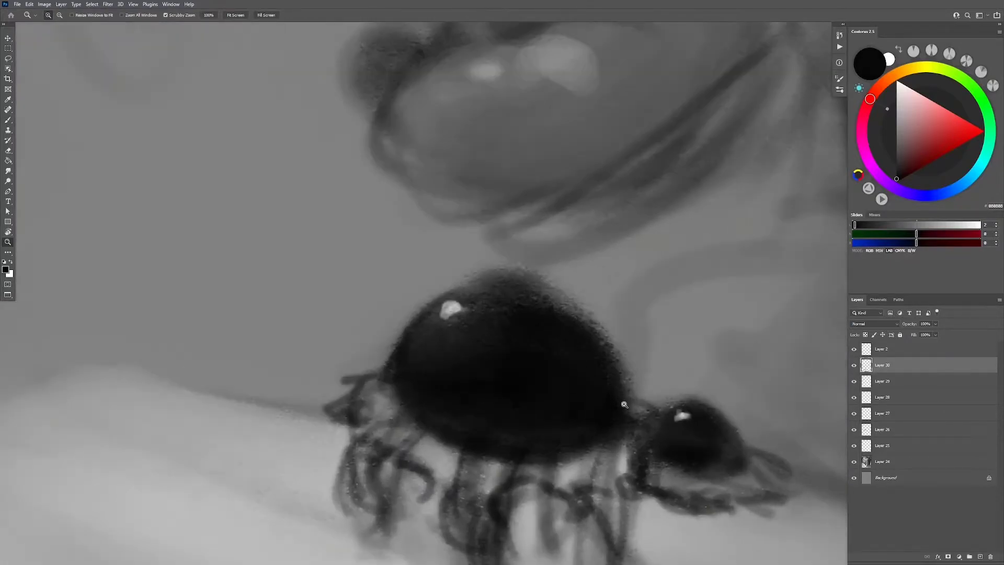
Step: Erase stray marks along the spider's right, lower-right and left edges with a 44 px eraser
{"action": "key", "text": "e"}
{"action": "right_click", "coordinate": [638, 396]}
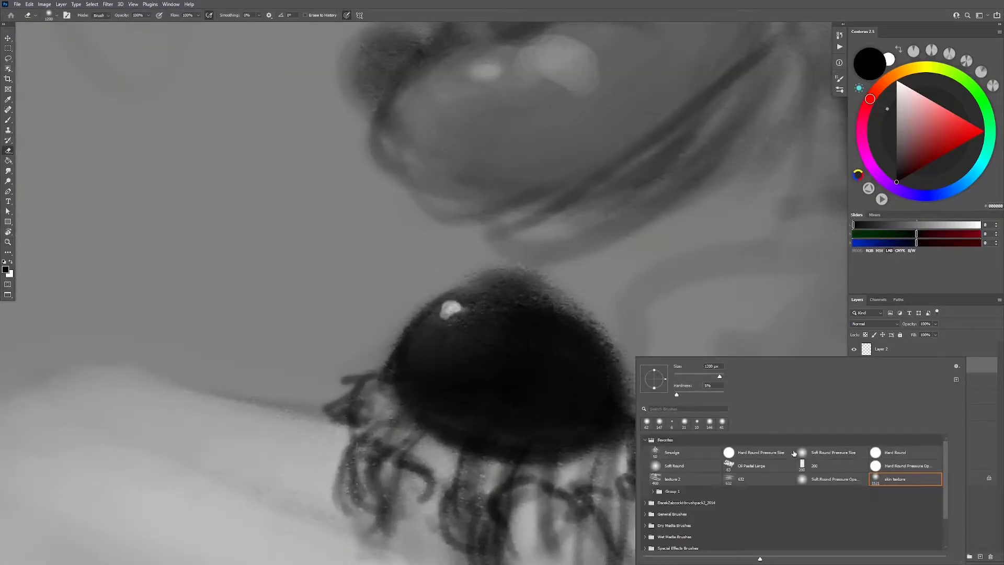
{"action": "left_click", "coordinate": [804, 464]}
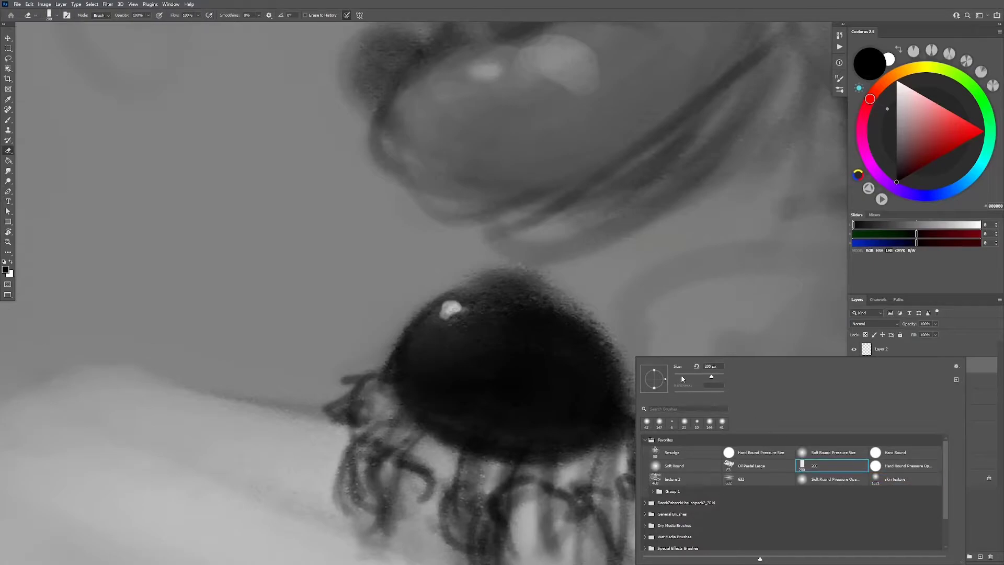
{"action": "left_click", "coordinate": [681, 374]}
{"action": "key", "text": "Return"}
{"action": "left_click_drag", "start_coordinate": [599, 307], "coordinate": [610, 410]}
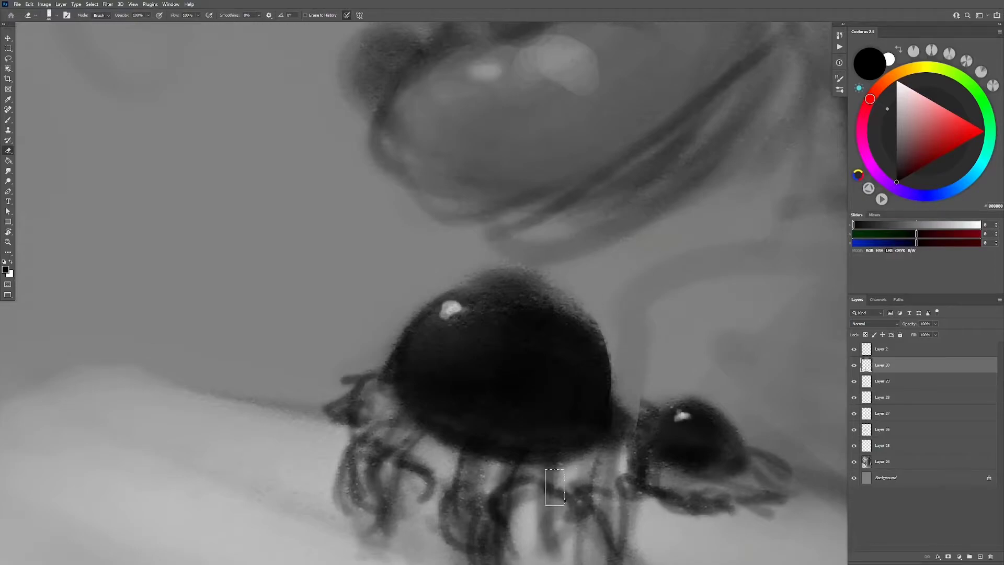
{"action": "left_click_drag", "start_coordinate": [556, 486], "coordinate": [615, 429]}
{"action": "left_click_drag", "start_coordinate": [587, 484], "coordinate": [534, 436]}
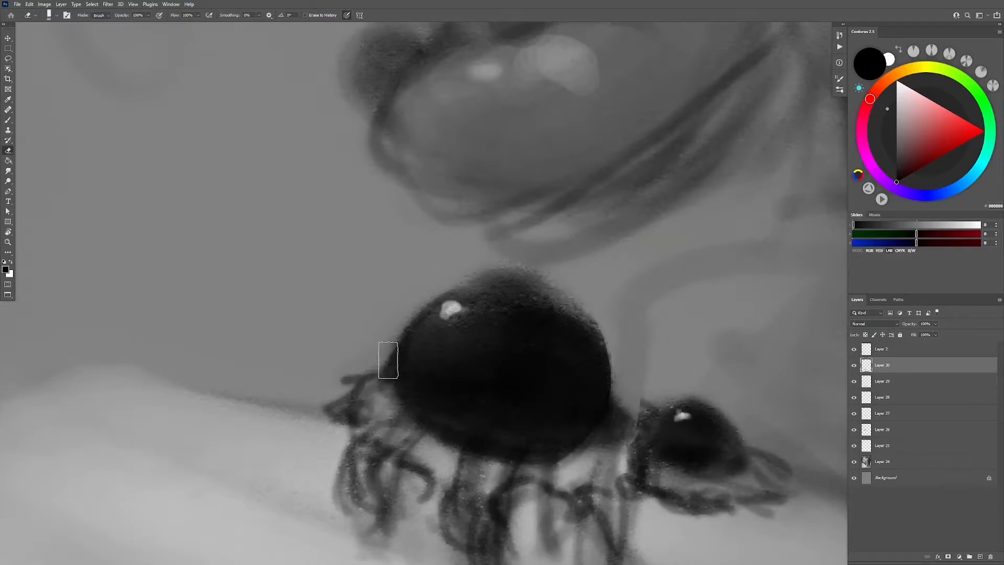
{"action": "left_click_drag", "start_coordinate": [385, 354], "coordinate": [385, 410]}
{"action": "key", "text": "z"}
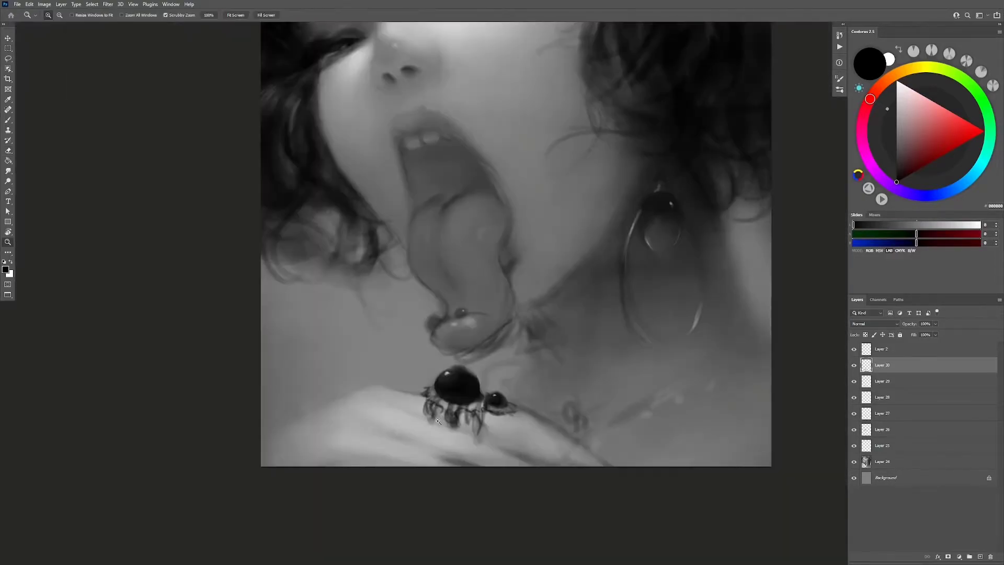
{"action": "left_click_drag", "start_coordinate": [416, 315], "coordinate": [491, 457]}
{"action": "mouse_move", "coordinate": [549, 448]}
{"action": "left_mouse_down"}
{"action": "mouse_move", "coordinate": [621, 404]}
{"action": "mouse_move", "coordinate": [628, 388]}
{"action": "left_mouse_up"}
Step: On a new layer, add small dark strokes on the spider's head and paint curved dark legs
{"action": "key", "text": "ctrl+shift+alt+n"}
{"action": "key", "text": "b"}
{"action": "left_click_drag", "start_coordinate": [523, 366], "coordinate": [525, 370]}
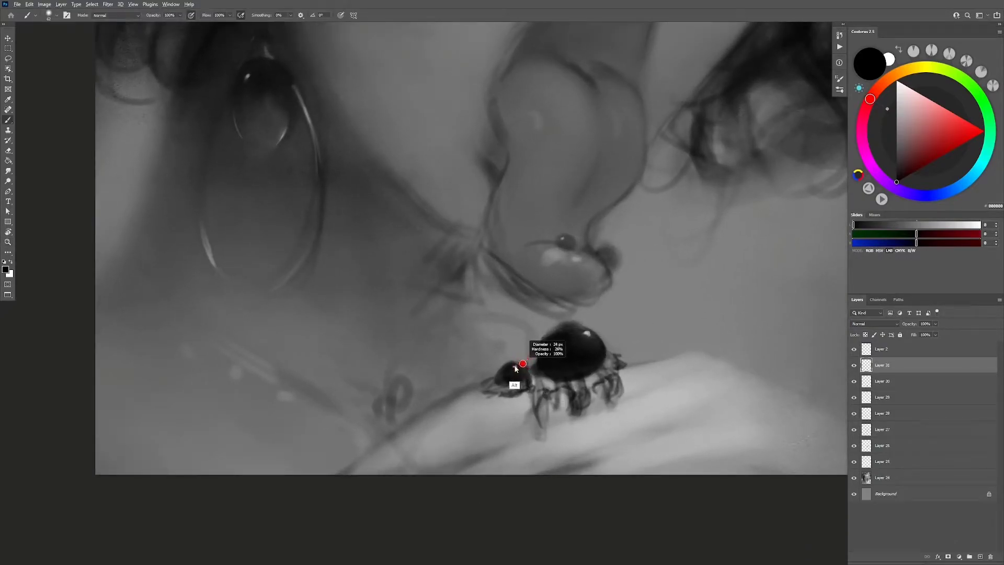
{"action": "right_click", "coordinate": [523, 367]}
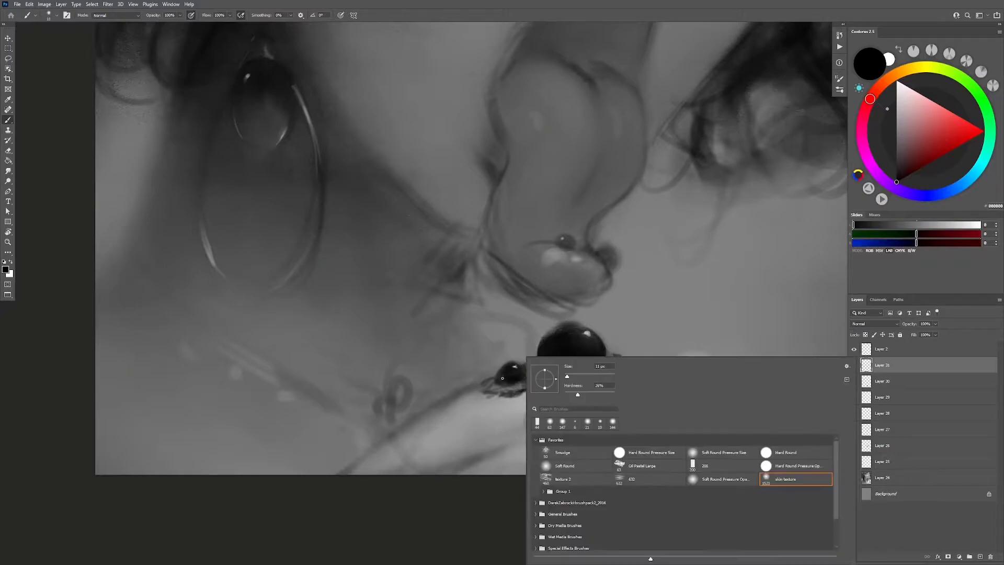
{"action": "left_click", "coordinate": [500, 374]}
{"action": "left_click_drag", "start_coordinate": [523, 365], "coordinate": [505, 362]}
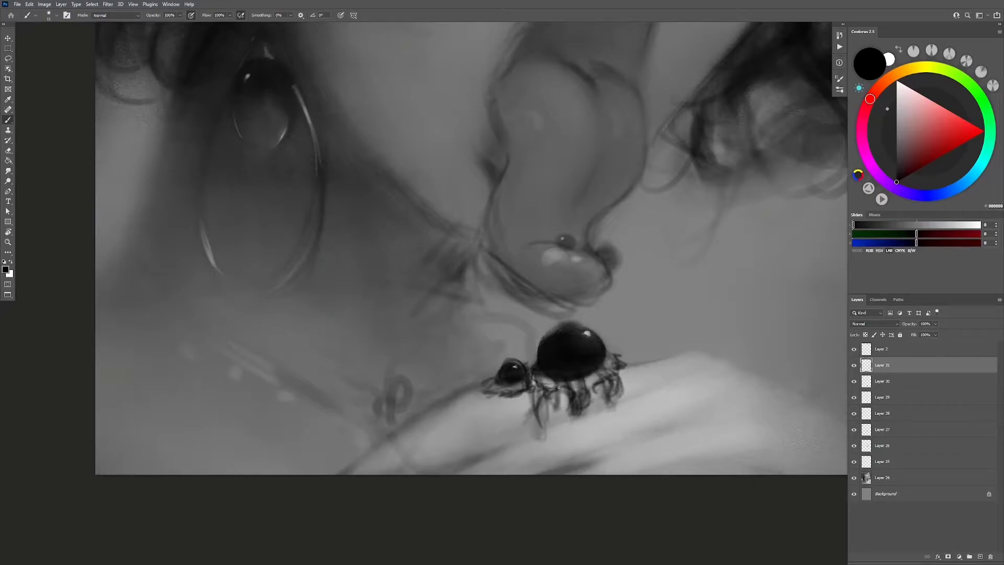
{"action": "left_click_drag", "start_coordinate": [574, 411], "coordinate": [581, 410]}
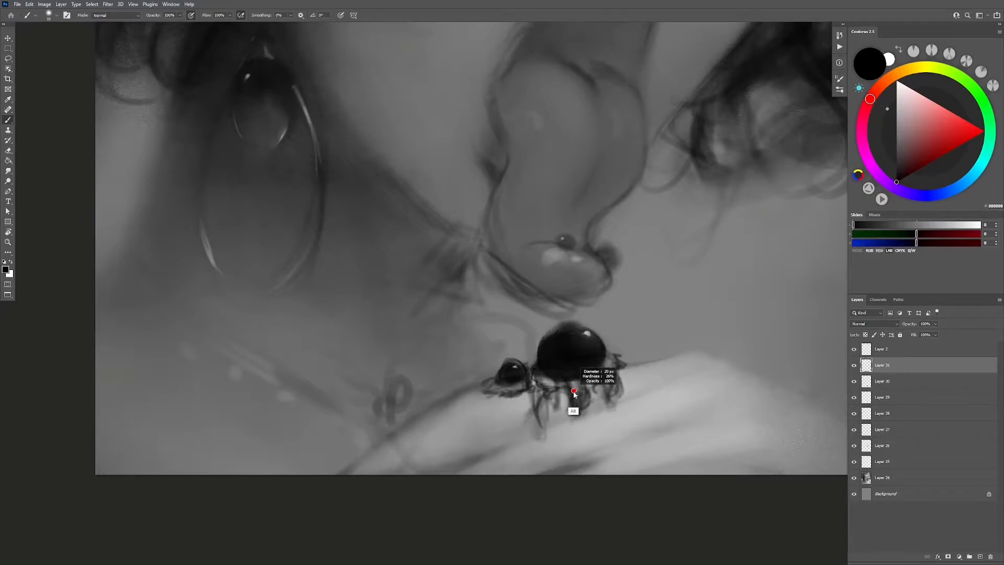
{"action": "left_click_drag", "start_coordinate": [510, 419], "coordinate": [551, 390]}
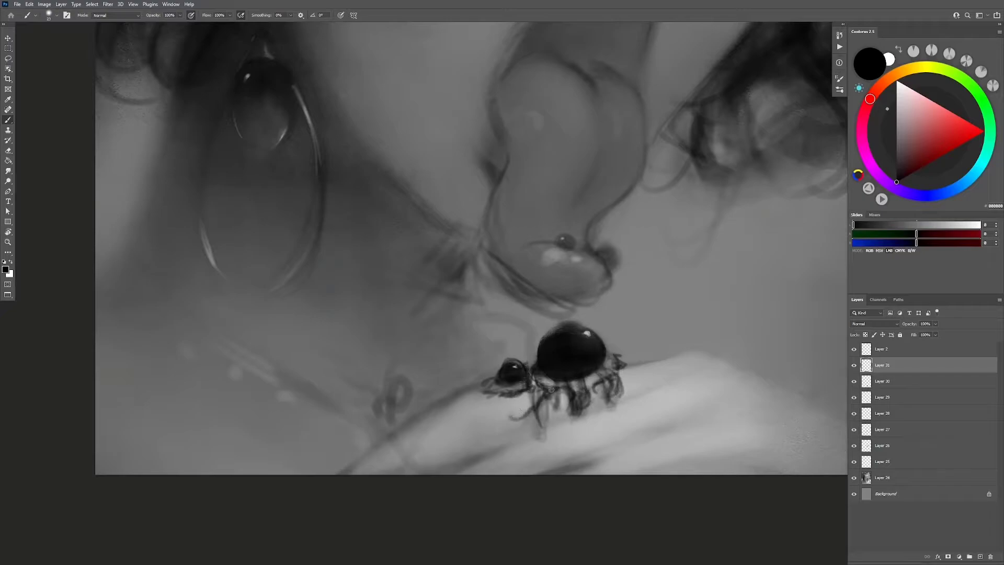
{"action": "left_click_drag", "start_coordinate": [514, 418], "coordinate": [537, 387]}
{"action": "mouse_move", "coordinate": [475, 394]}
{"action": "left_mouse_down"}
{"action": "mouse_move", "coordinate": [501, 388]}
{"action": "mouse_move", "coordinate": [491, 379]}
{"action": "left_mouse_up"}
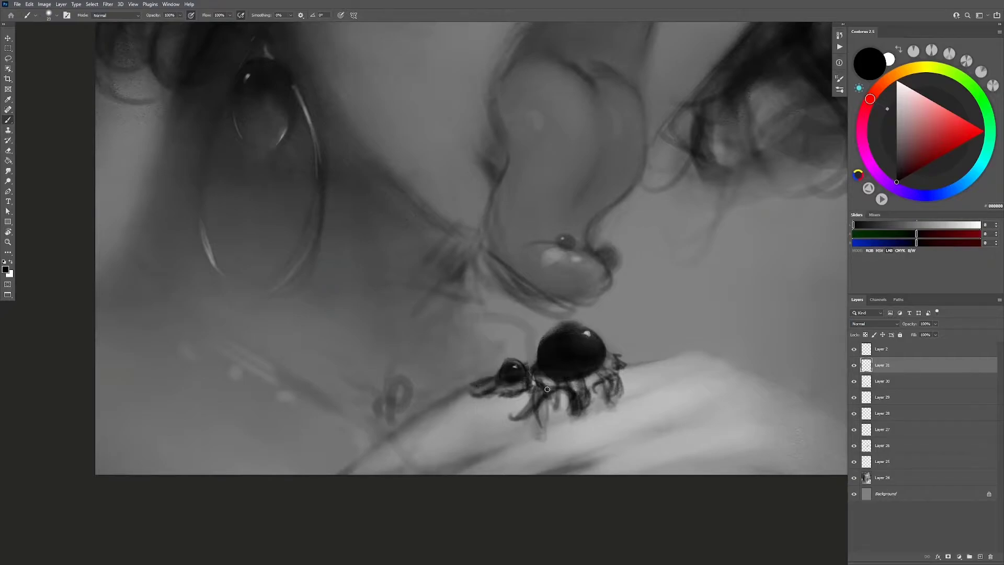
Step: Add a near-white leg highlight, extend a leg downward in black, and paint a shadow left of the legs
{"action": "left_click", "coordinate": [976, 224]}
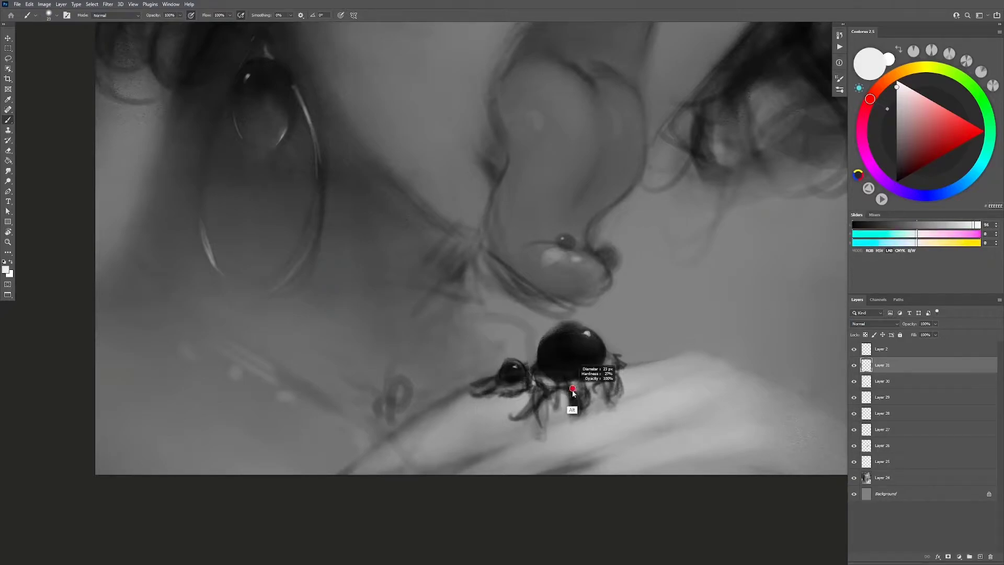
{"action": "left_click_drag", "start_coordinate": [574, 386], "coordinate": [580, 392]}
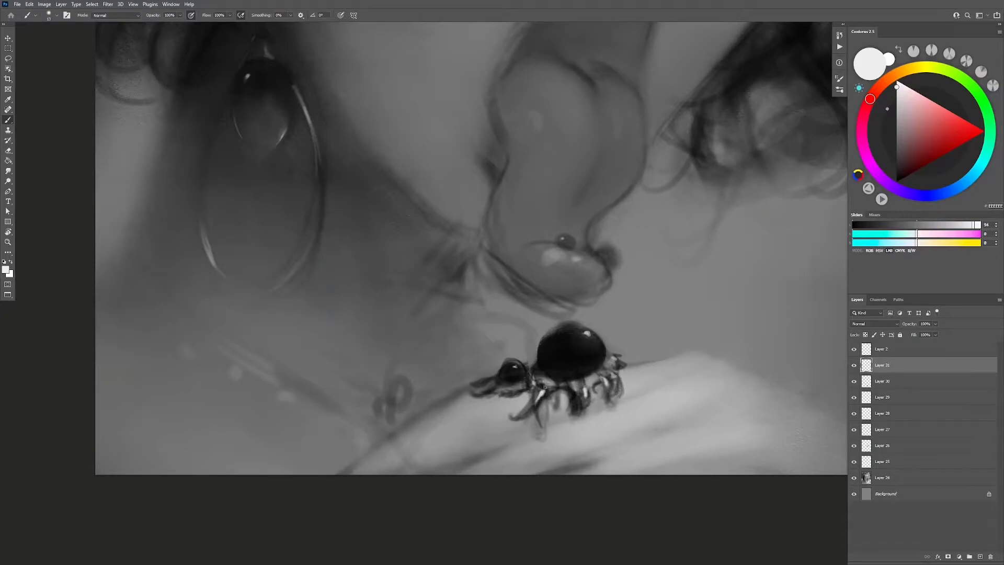
{"action": "key", "text": "z"}
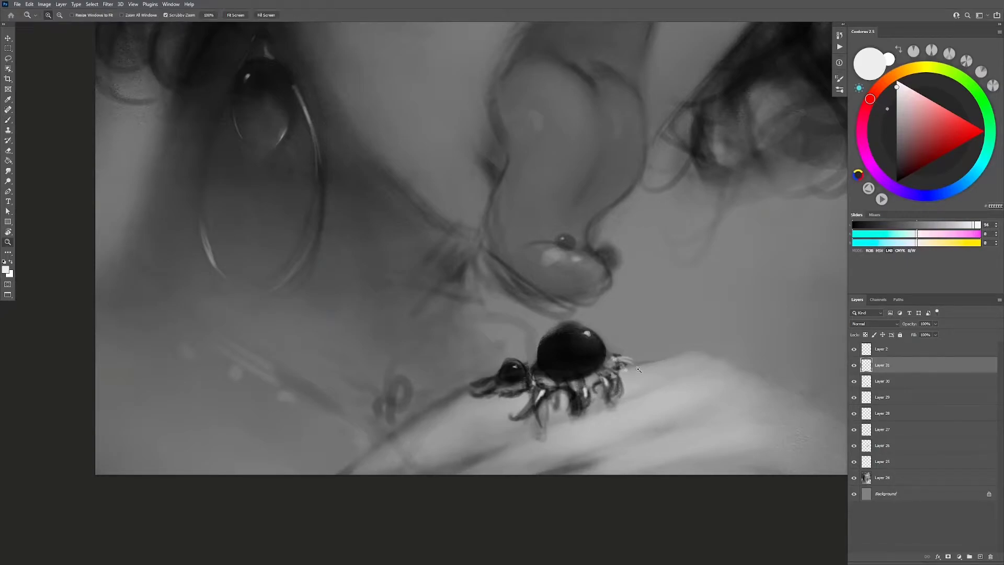
{"action": "mouse_move", "coordinate": [626, 371]}
{"action": "left_mouse_down"}
{"action": "mouse_move", "coordinate": [614, 393]}
{"action": "mouse_move", "coordinate": [578, 399]}
{"action": "mouse_move", "coordinate": [596, 397]}
{"action": "left_mouse_up"}
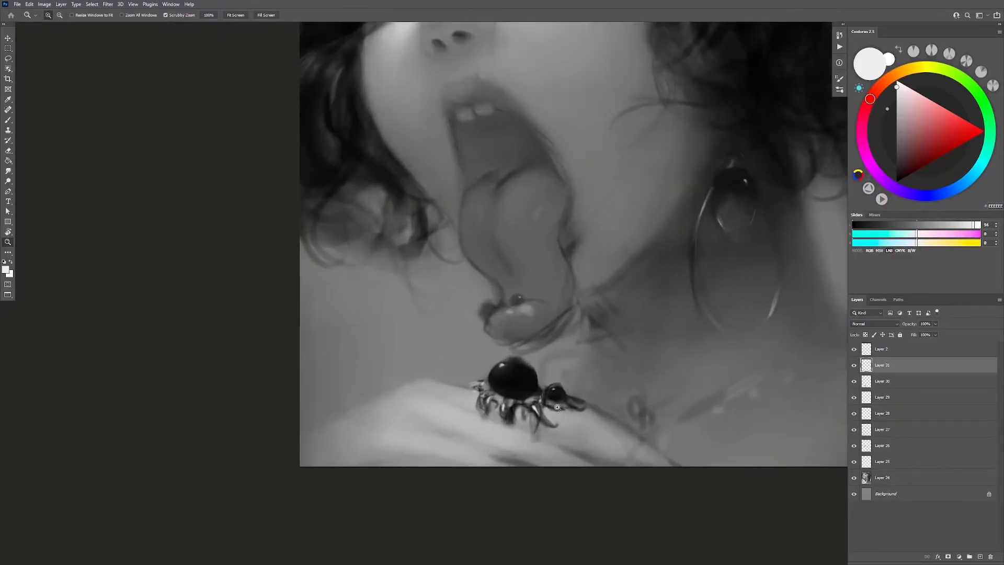
{"action": "key", "text": "b"}
{"action": "key", "text": "x"}
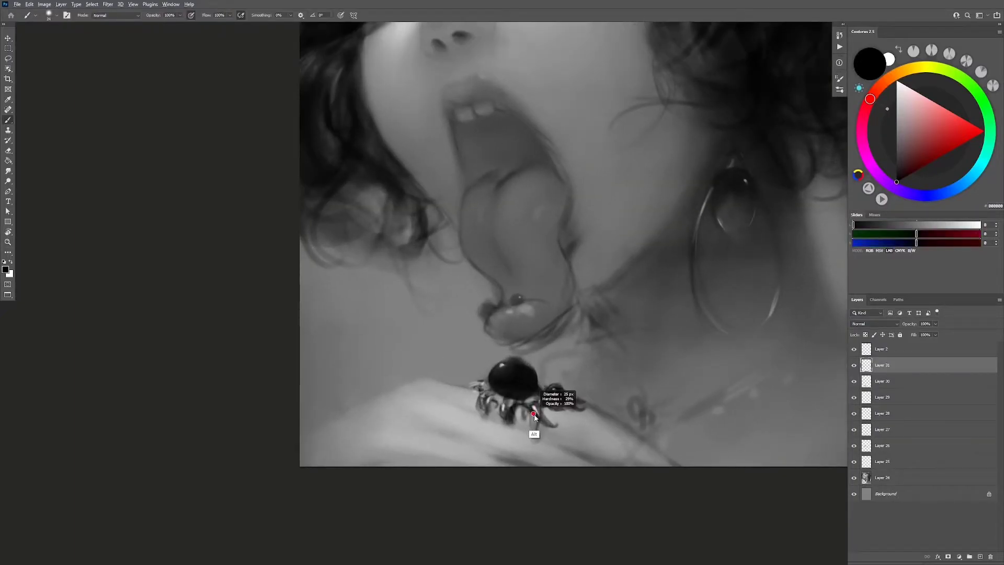
{"action": "left_click_drag", "start_coordinate": [533, 417], "coordinate": [554, 447]}
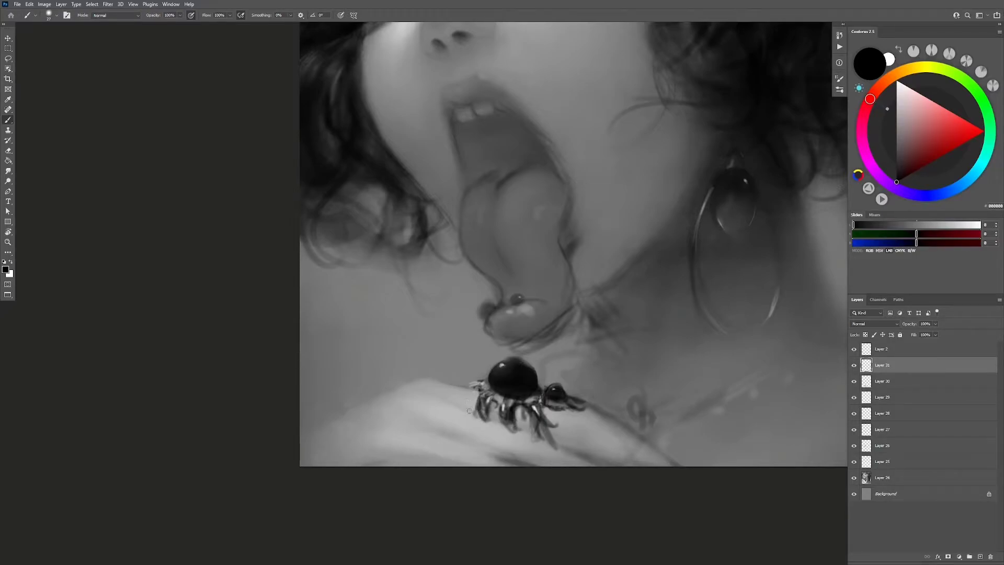
{"action": "left_click_drag", "start_coordinate": [456, 403], "coordinate": [486, 421]}
{"action": "key", "text": "z"}
{"action": "left_click_drag", "start_coordinate": [535, 469], "coordinate": [489, 459]}
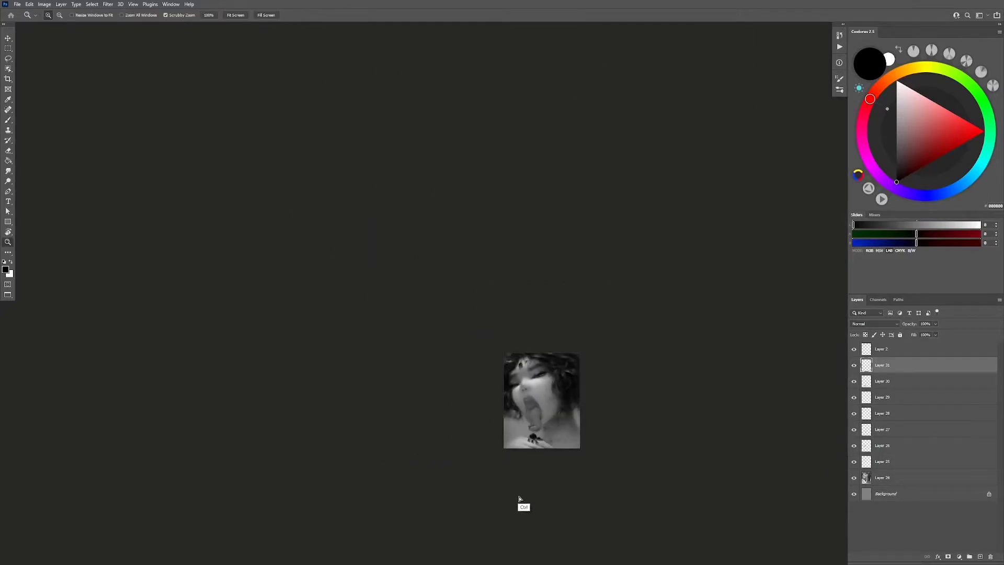
Step: Paint fine eyelid and lash detail with a small brush, sampling greys 424242, 6C6C6C, near-black and 636363
{"action": "mouse_move", "coordinate": [549, 439]}
{"action": "left_mouse_down"}
{"action": "mouse_move", "coordinate": [572, 406]}
{"action": "mouse_move", "coordinate": [600, 422]}
{"action": "mouse_move", "coordinate": [589, 399]}
{"action": "left_mouse_up"}
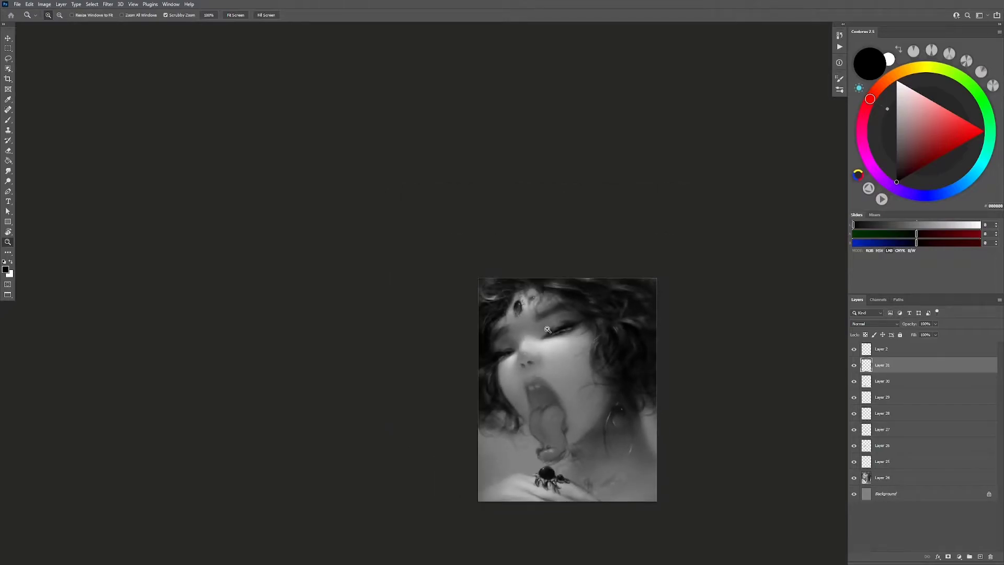
{"action": "left_click_drag", "start_coordinate": [547, 329], "coordinate": [605, 350]}
{"action": "key", "text": "b"}
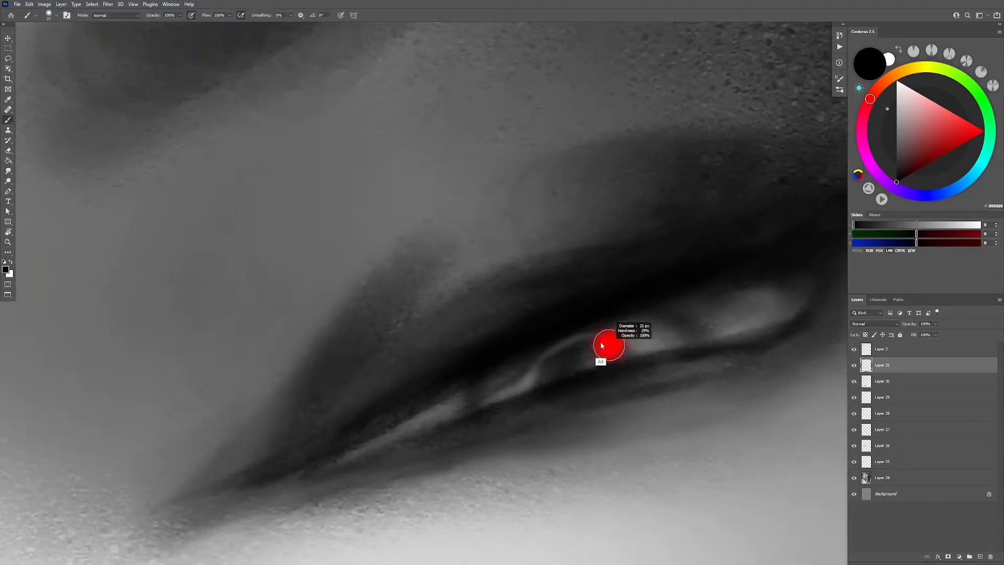
{"action": "left_click_drag", "start_coordinate": [601, 345], "coordinate": [542, 363]}
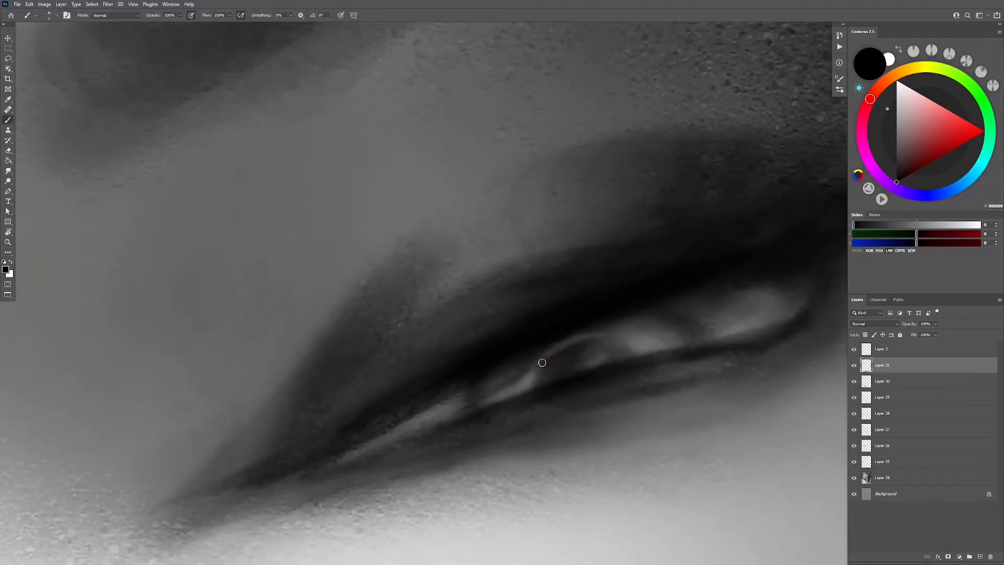
{"action": "left_click", "coordinate": [542, 362], "text": "alt"}
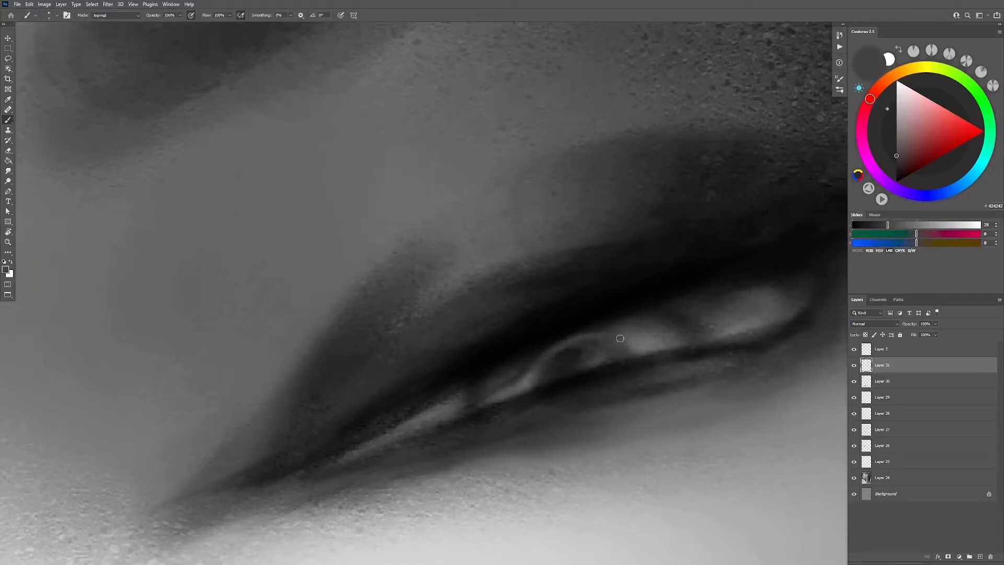
{"action": "left_click", "coordinate": [647, 345], "text": "alt"}
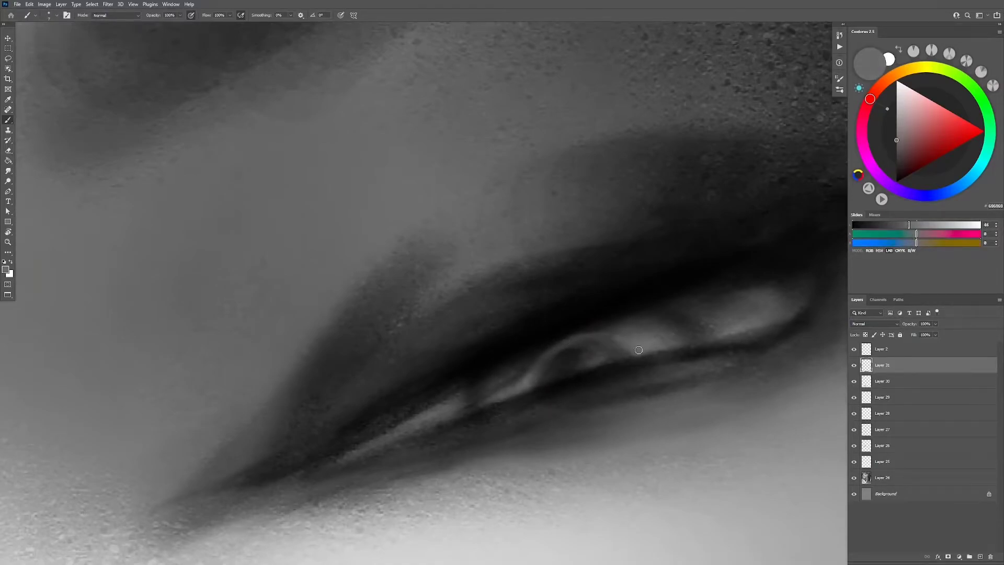
{"action": "left_click", "coordinate": [560, 337], "text": "alt"}
{"action": "left_click", "coordinate": [518, 374], "text": "alt"}
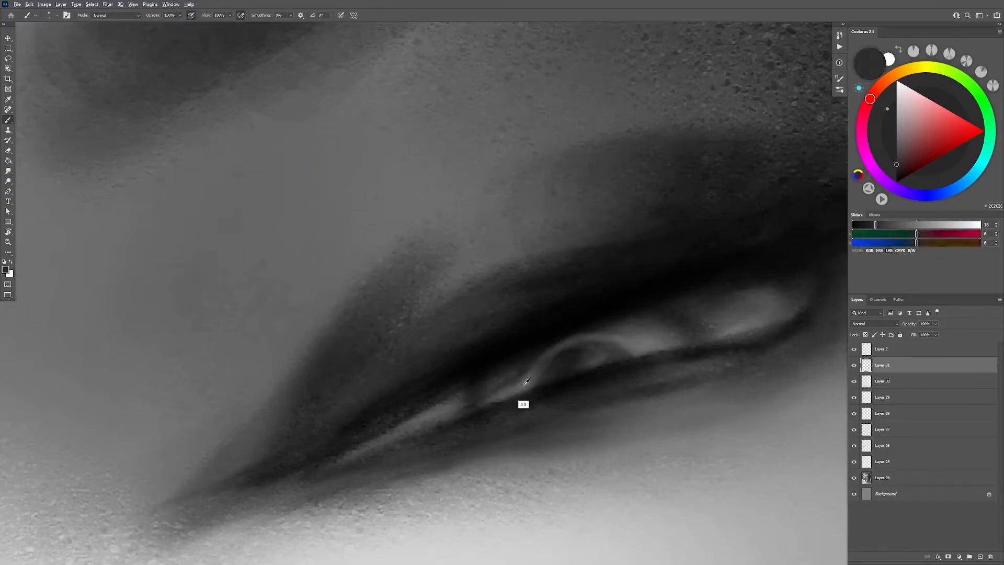
Step: Try darkening the eye-corner highlight with sampled grey 414141, then undo it
{"action": "key", "text": "z"}
{"action": "left_click_drag", "start_coordinate": [580, 376], "coordinate": [545, 400]}
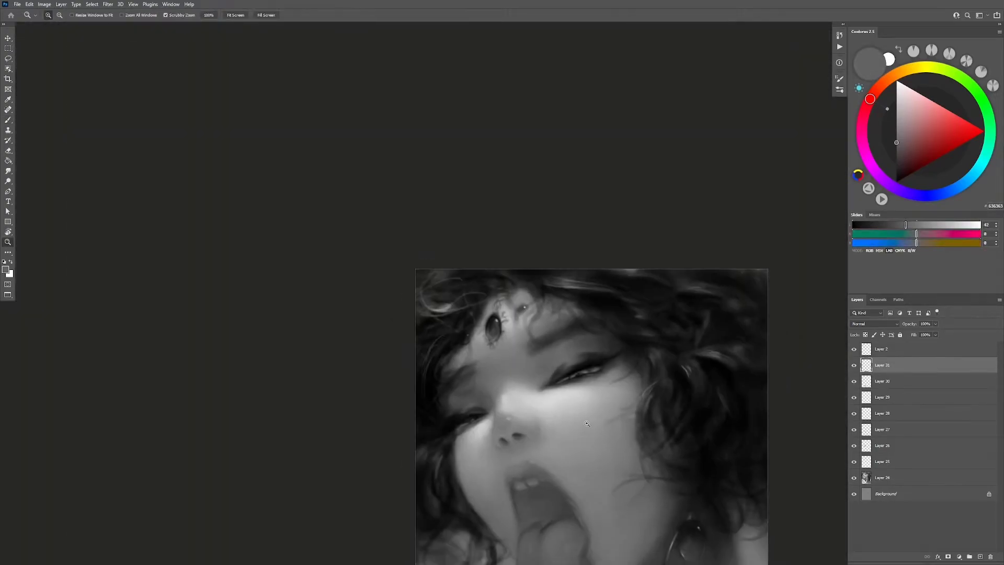
{"action": "left_click_drag", "start_coordinate": [599, 450], "coordinate": [566, 414]}
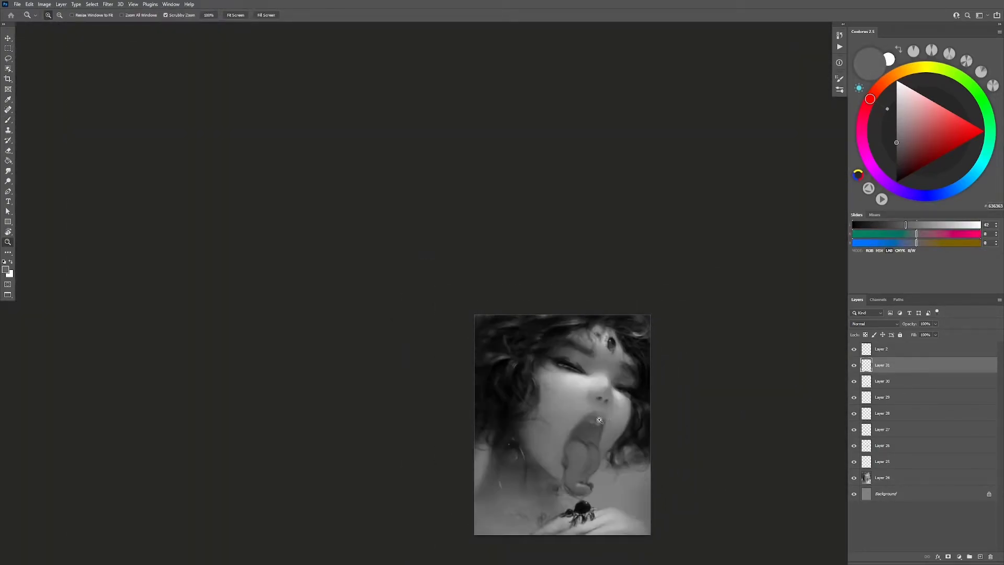
{"action": "left_click_drag", "start_coordinate": [628, 385], "coordinate": [701, 405]}
{"action": "key", "text": "b"}
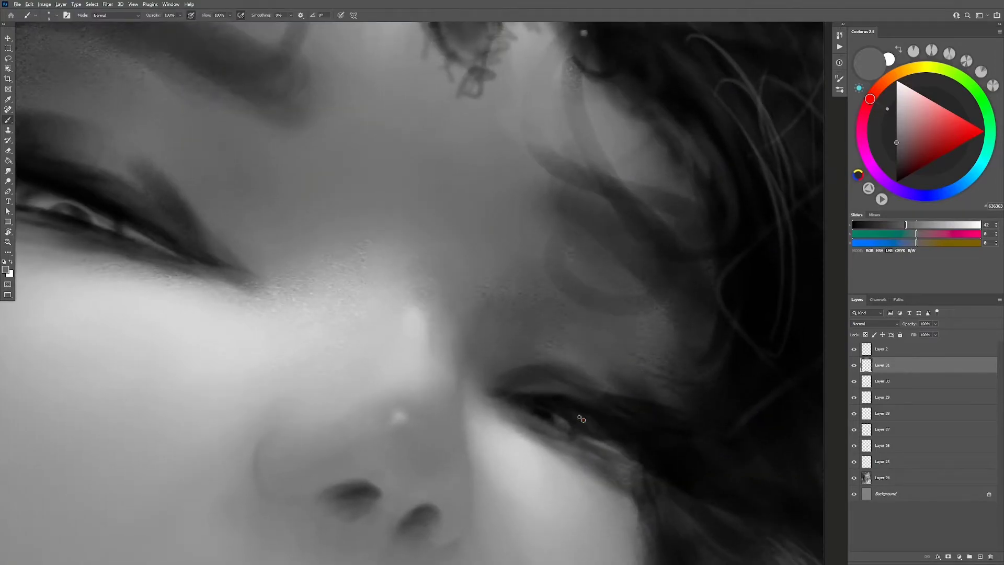
{"action": "left_click", "coordinate": [557, 417], "text": "alt"}
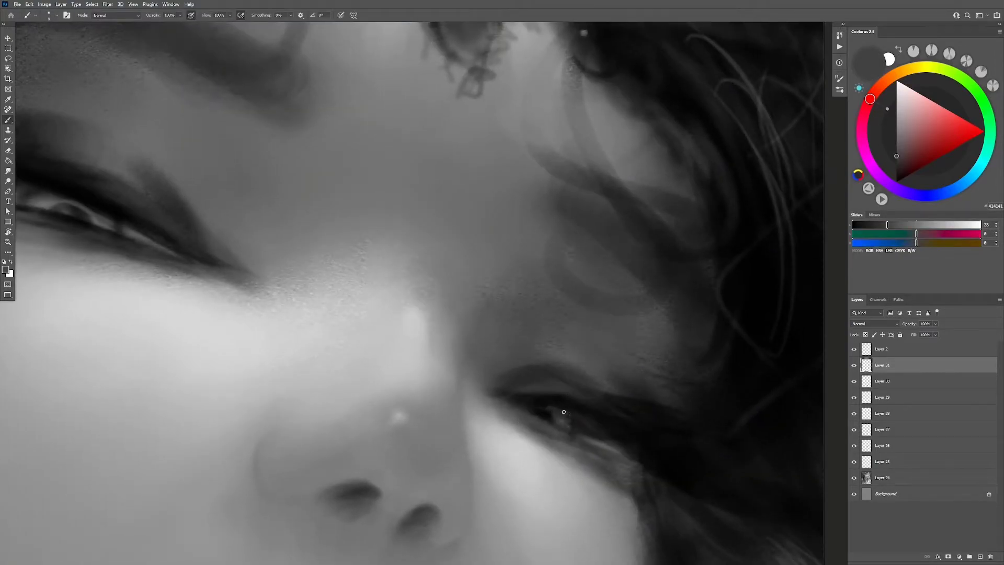
{"action": "mouse_move", "coordinate": [563, 407]}
{"action": "left_mouse_down"}
{"action": "mouse_move", "coordinate": [563, 422]}
{"action": "mouse_move", "coordinate": [655, 422]}
{"action": "left_mouse_up"}
{"action": "key", "text": "ctrl+z"}
Step: Toggle Layer 31 off and on to compare before and after, then reframe on the eye
{"action": "key", "text": "z"}
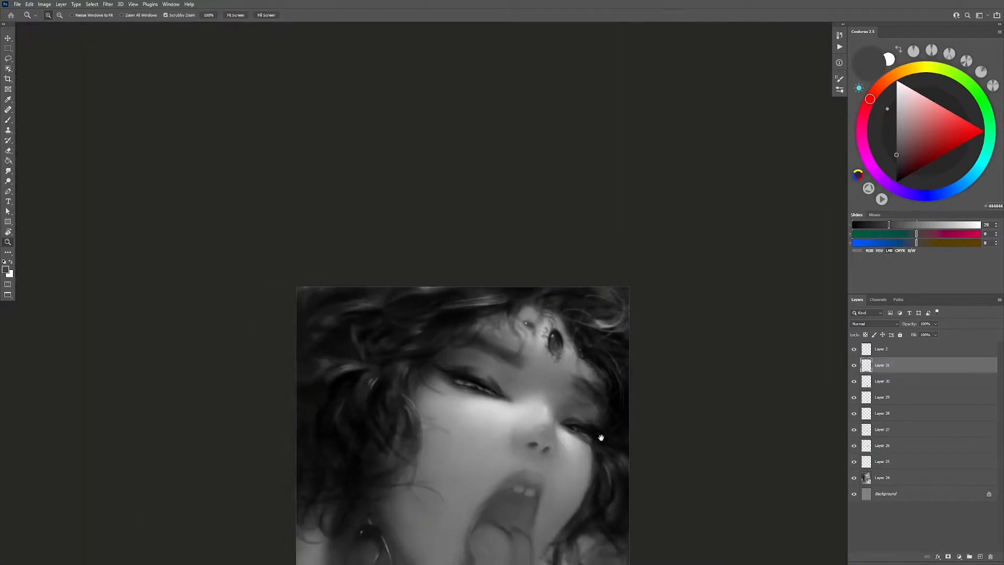
{"action": "left_click", "coordinate": [854, 366]}
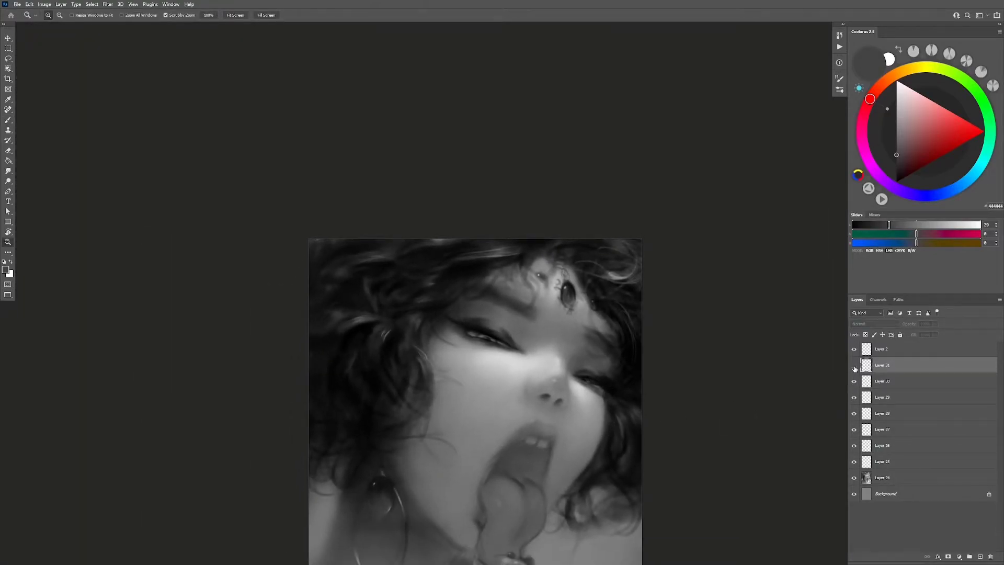
{"action": "left_click", "coordinate": [854, 367]}
{"action": "left_click_drag", "start_coordinate": [694, 388], "coordinate": [673, 381]}
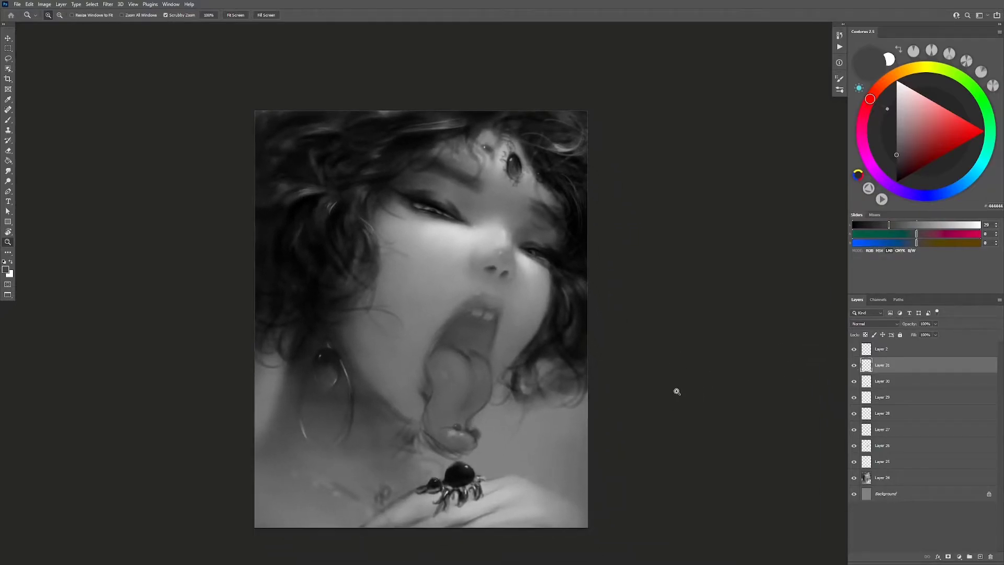
{"action": "left_click_drag", "start_coordinate": [611, 374], "coordinate": [641, 370]}
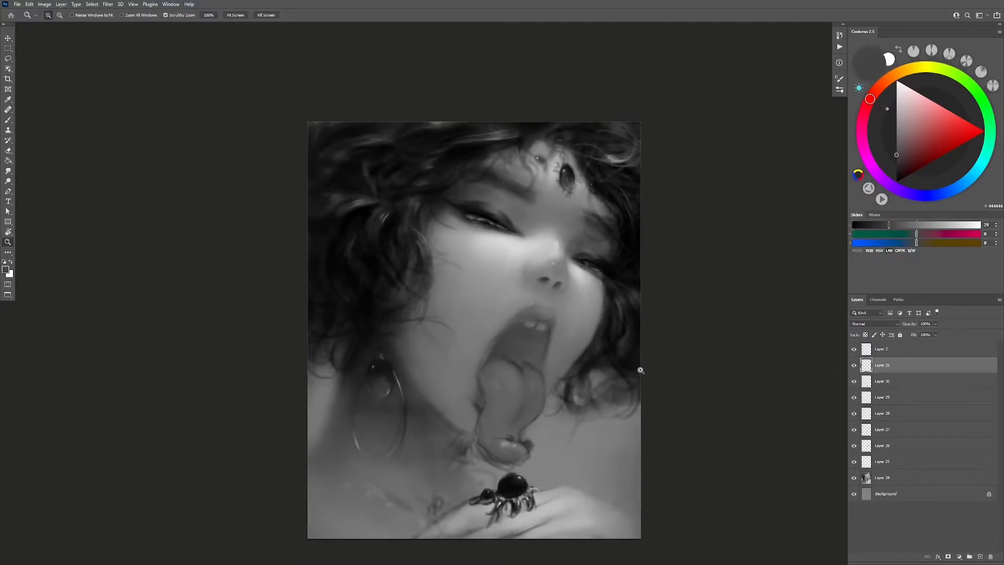
{"action": "left_click", "coordinate": [599, 260]}
Step: Paint around the eye with an enlarged brush in light grey and black
{"action": "key", "text": "b"}
{"action": "key", "text": "d"}
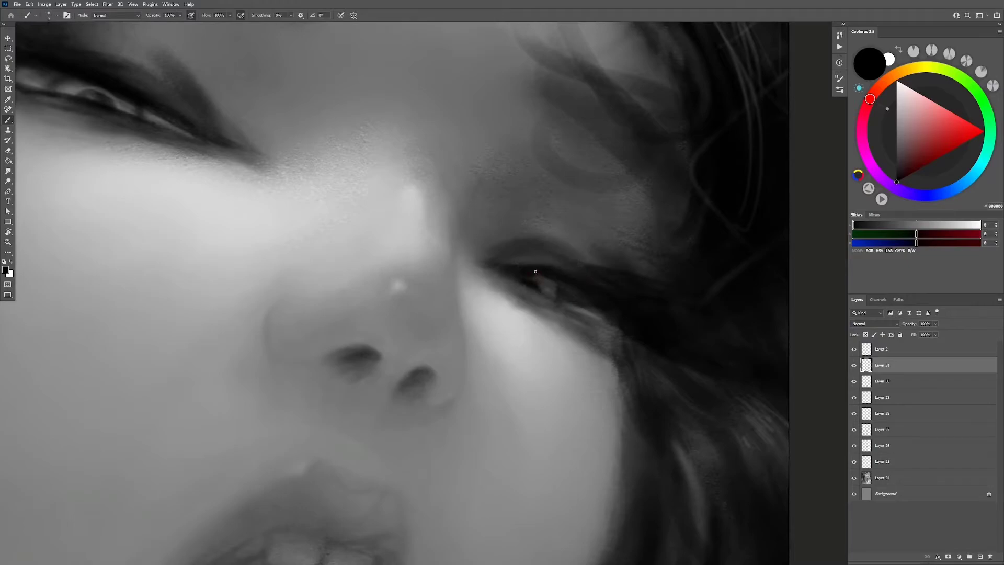
{"action": "left_click_drag", "start_coordinate": [543, 282], "coordinate": [570, 287]}
{"action": "left_click", "coordinate": [573, 341], "text": "alt"}
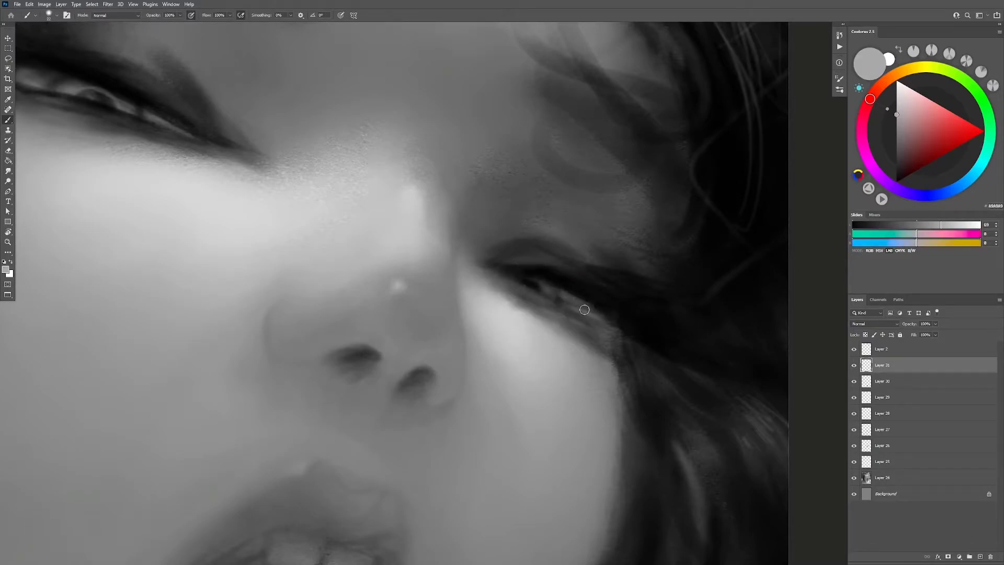
{"action": "key", "text": "d"}
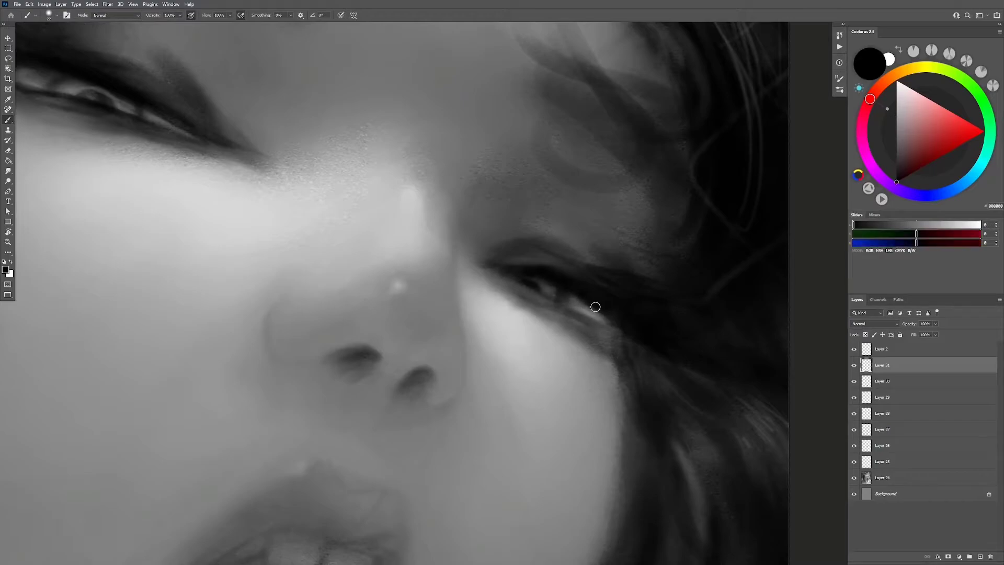
{"action": "left_click_drag", "start_coordinate": [573, 305], "coordinate": [596, 305]}
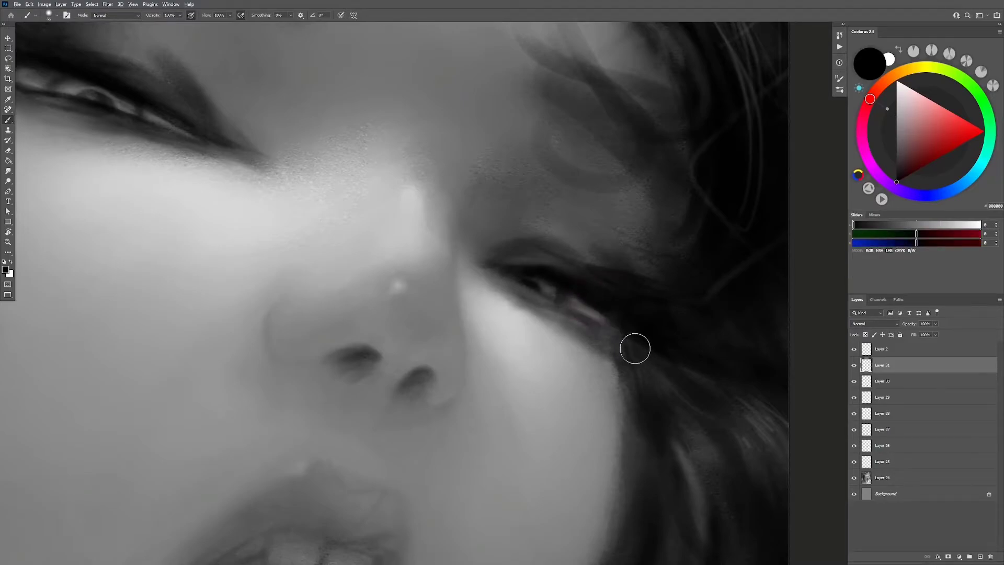
Step: Check the whole painting zoomed out with the canvas mirrored horizontally
{"action": "key", "text": "z"}
{"action": "scroll", "coordinate": [597, 422], "scroll_direction": "down", "scroll_amount": 5}
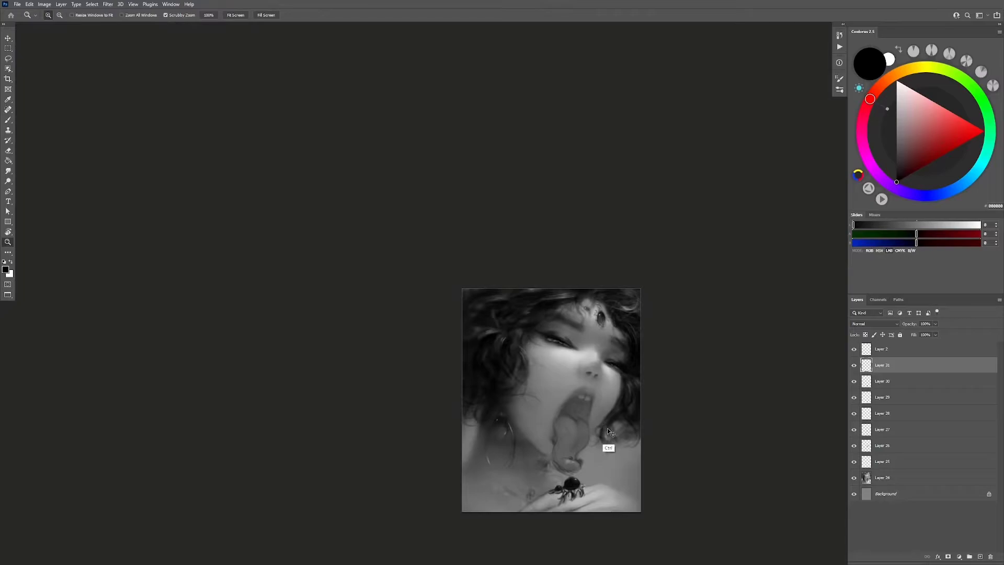
{"action": "key", "text": "h"}
{"action": "scroll", "coordinate": [482, 377], "scroll_direction": "up", "scroll_amount": 5}
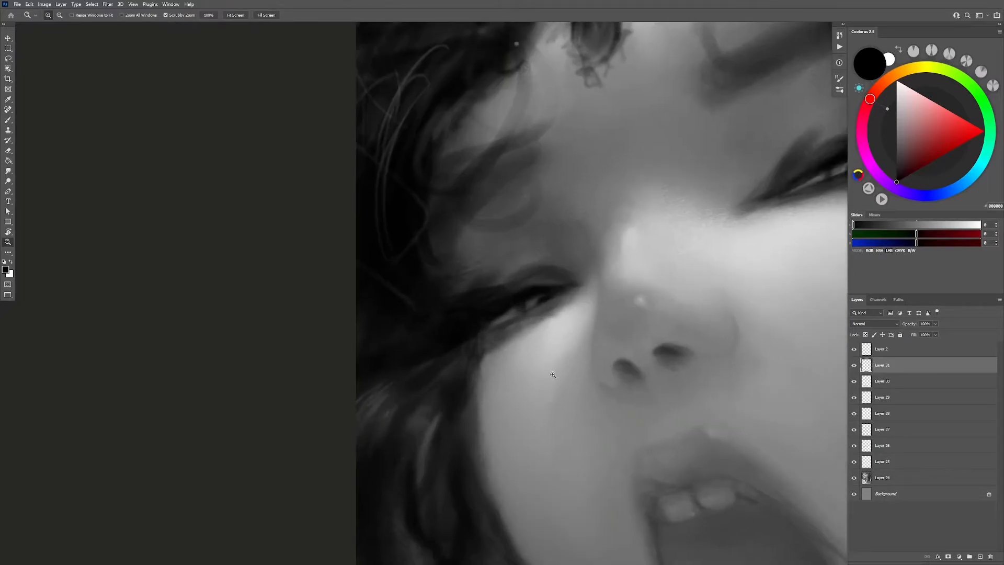
{"action": "scroll", "coordinate": [483, 376], "scroll_direction": "down", "scroll_amount": 3}
Step: Refine the lashes with a sampled light skin grey and the dark eyelash tone
{"action": "key", "text": "b"}
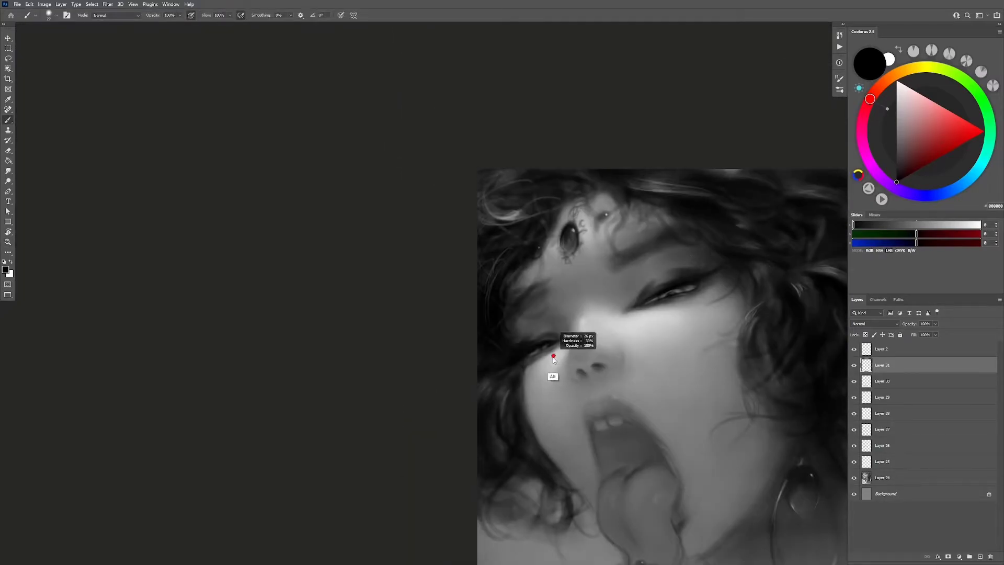
{"action": "left_click", "coordinate": [553, 354], "text": "alt"}
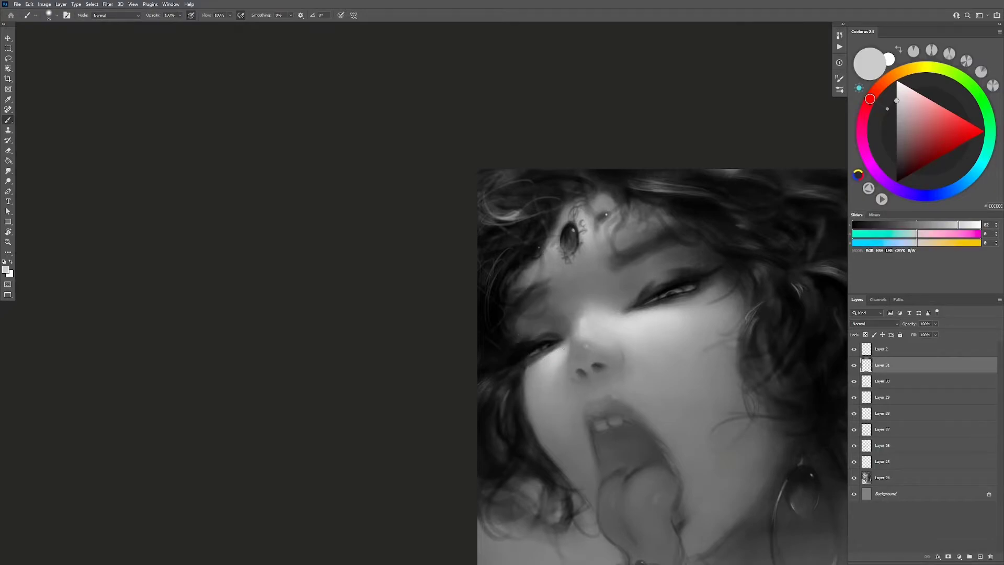
{"action": "left_click", "coordinate": [639, 309], "text": "alt"}
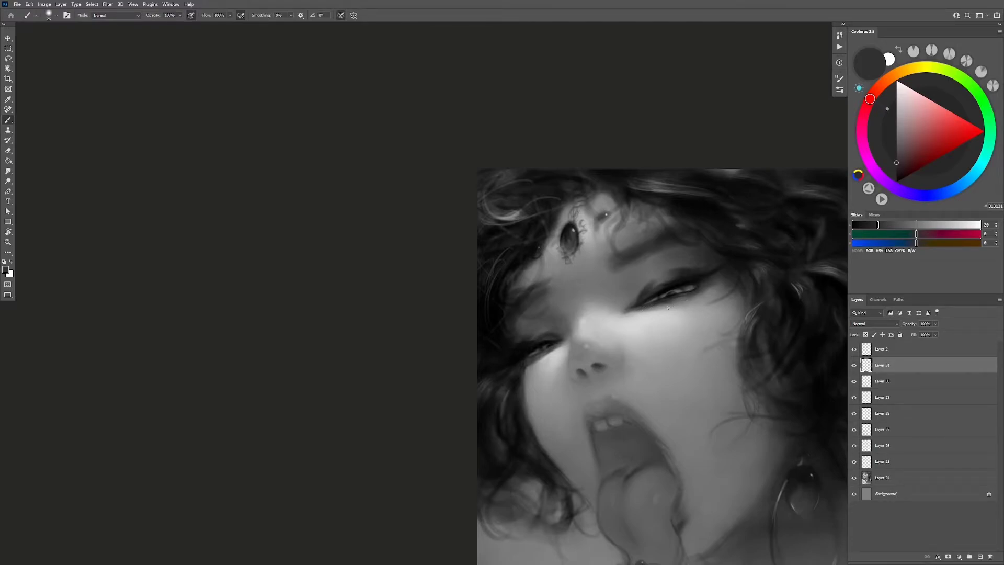
{"action": "key", "text": "z"}
{"action": "left_click", "coordinate": [578, 371], "text": "alt"}
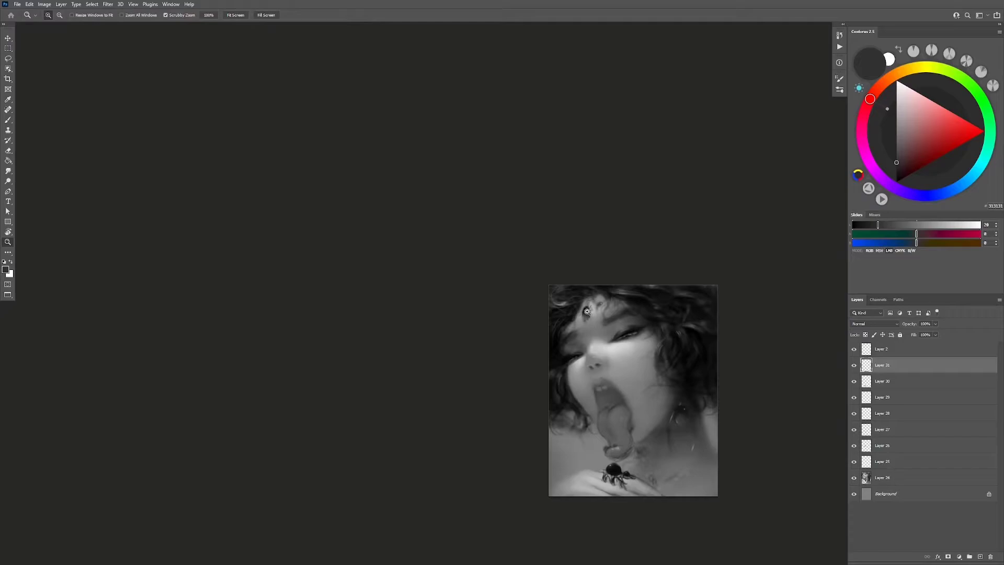
Step: Paint the forehead gem black and draw lacy curly metalwork around it with a smaller brush
{"action": "left_click", "coordinate": [587, 312]}
{"action": "key", "text": "b"}
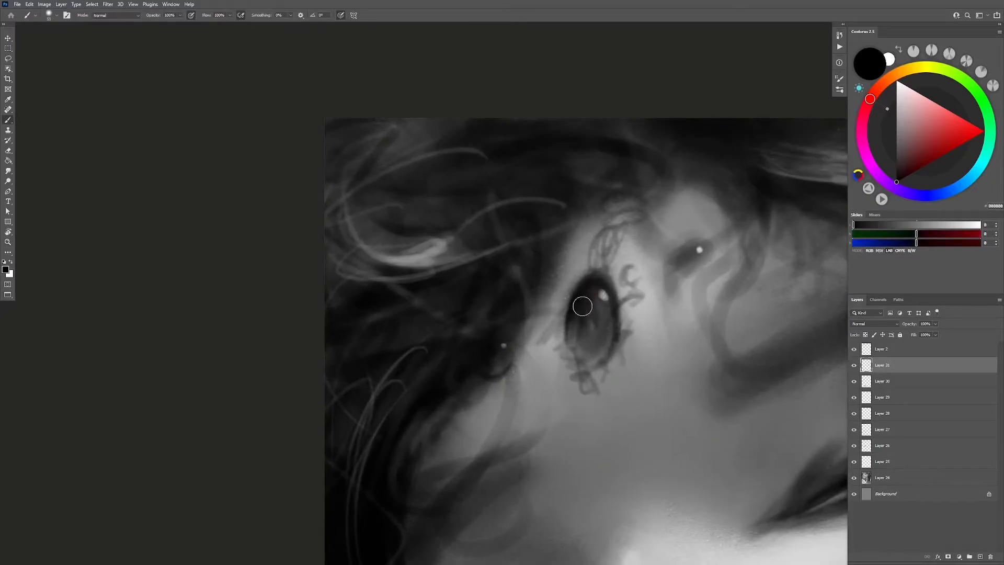
{"action": "mouse_move", "coordinate": [582, 306]}
{"action": "left_mouse_down"}
{"action": "mouse_move", "coordinate": [582, 289]}
{"action": "mouse_move", "coordinate": [578, 305]}
{"action": "mouse_move", "coordinate": [587, 294]}
{"action": "mouse_move", "coordinate": [596, 316]}
{"action": "mouse_move", "coordinate": [588, 292]}
{"action": "left_mouse_up"}
{"action": "right_click", "coordinate": [572, 297], "text": "alt"}
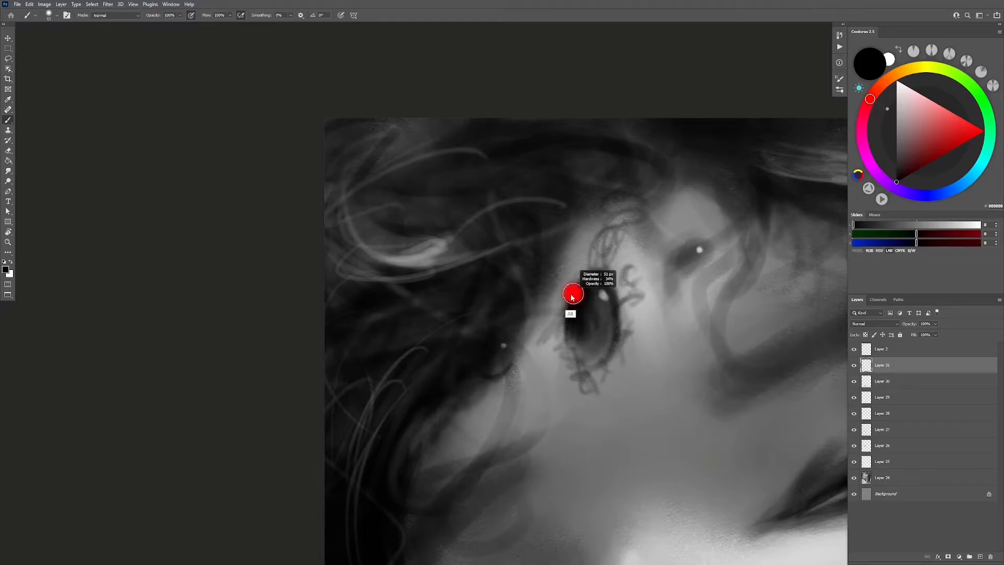
{"action": "right_click", "coordinate": [572, 297], "text": "alt"}
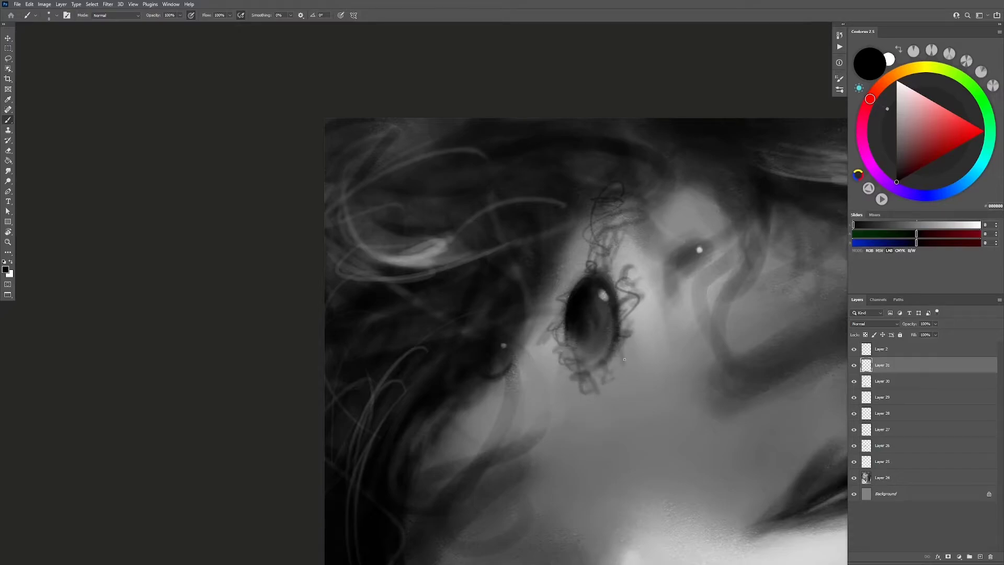
{"action": "key", "text": "z"}
{"action": "left_click_drag", "start_coordinate": [625, 360], "coordinate": [649, 399]}
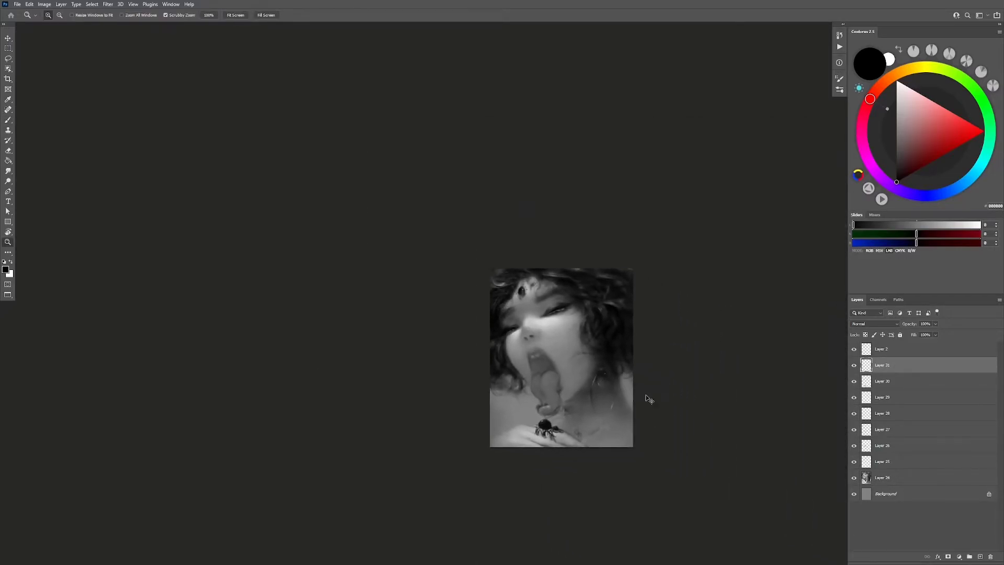
Step: Switch to a much larger brush loaded with a light grey sampled from the painting
{"action": "left_click", "coordinate": [588, 435]}
{"action": "key", "text": "b"}
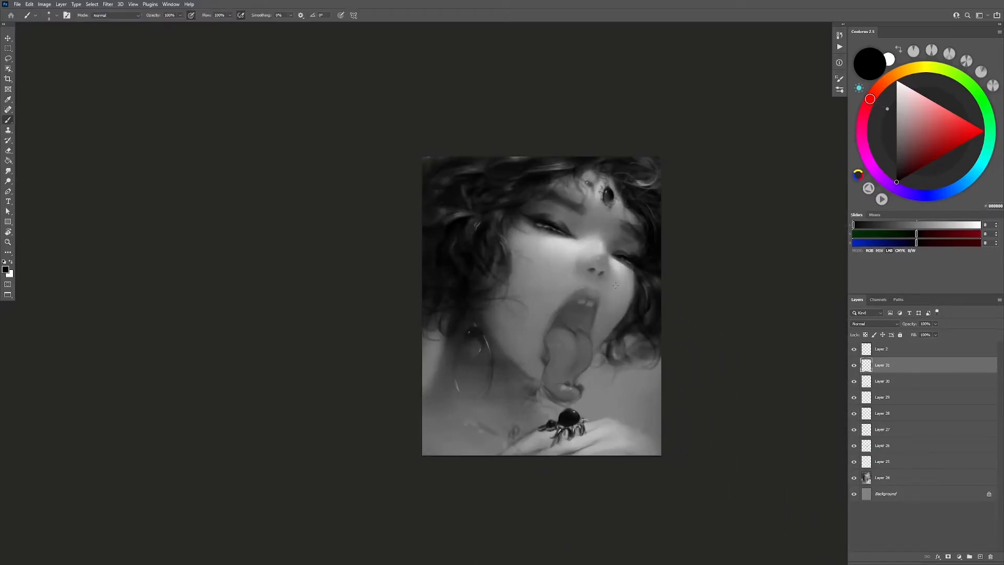
{"action": "right_click", "coordinate": [588, 245], "text": "alt"}
{"action": "left_click", "coordinate": [570, 248], "text": "alt"}
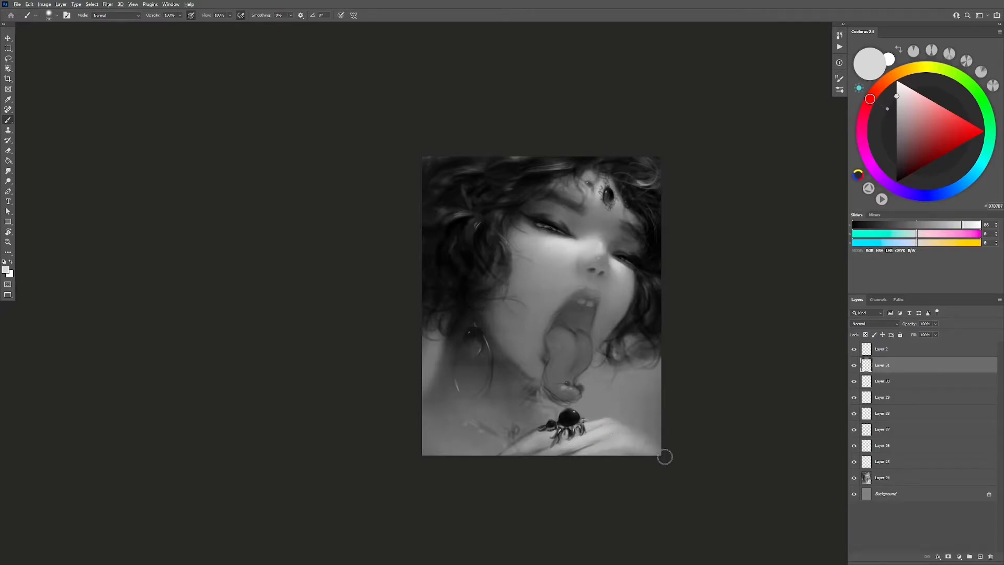
{"action": "key", "text": "bracketright"}
{"action": "key", "text": "bracketright"}
{"action": "key", "text": "bracketright"}
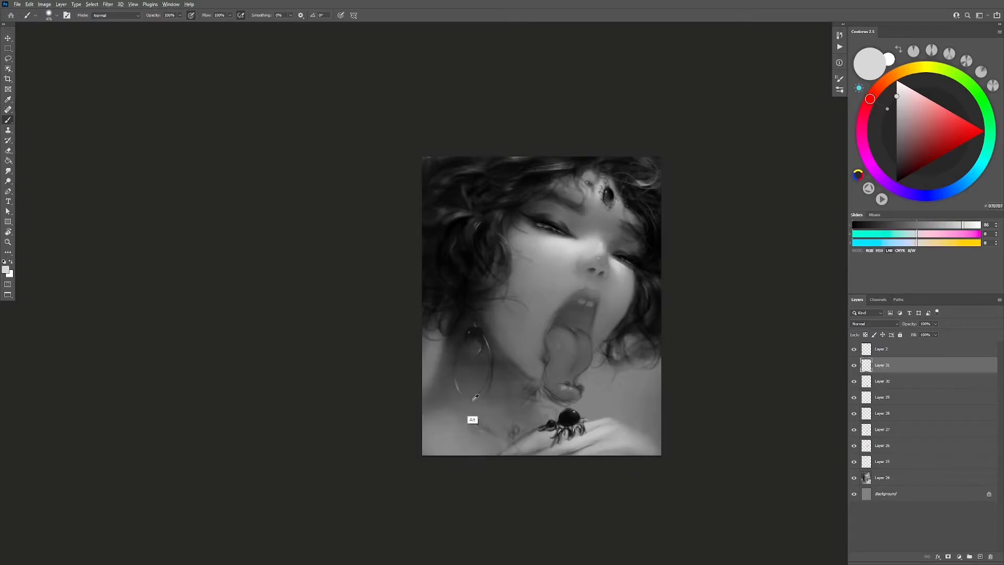
Step: Smooth the neck shading with darker and lighter greys sampled from the neck, checking it mirrored
{"action": "left_click", "coordinate": [470, 413], "text": "alt"}
{"action": "left_click", "coordinate": [459, 415], "text": "alt"}
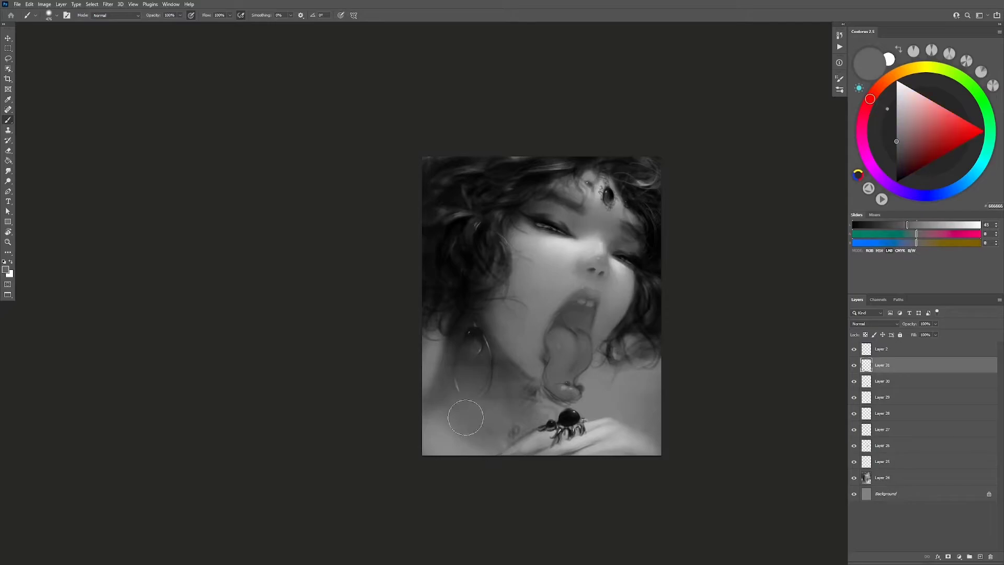
{"action": "left_click", "coordinate": [435, 421], "text": "alt"}
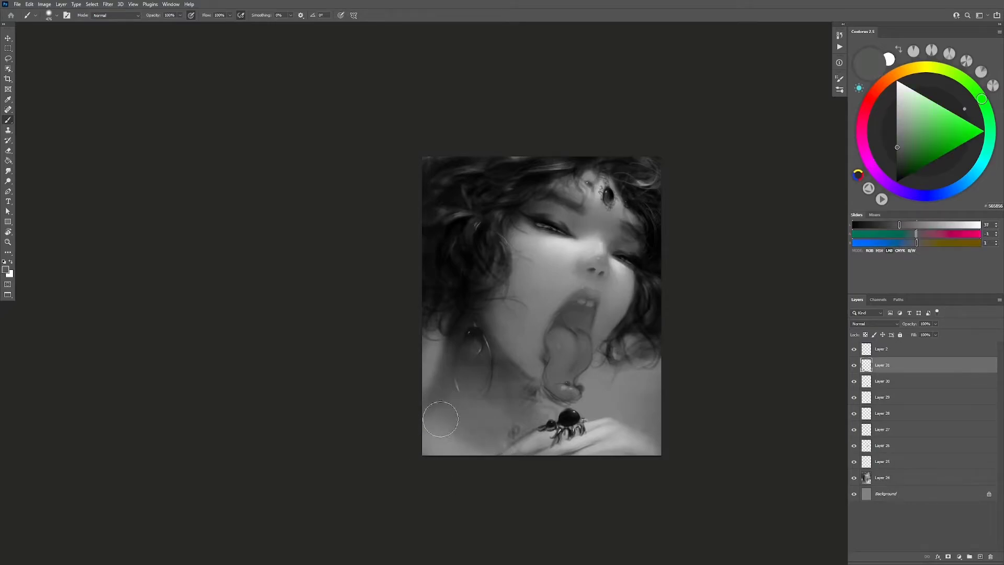
{"action": "left_click", "coordinate": [451, 448], "text": "alt"}
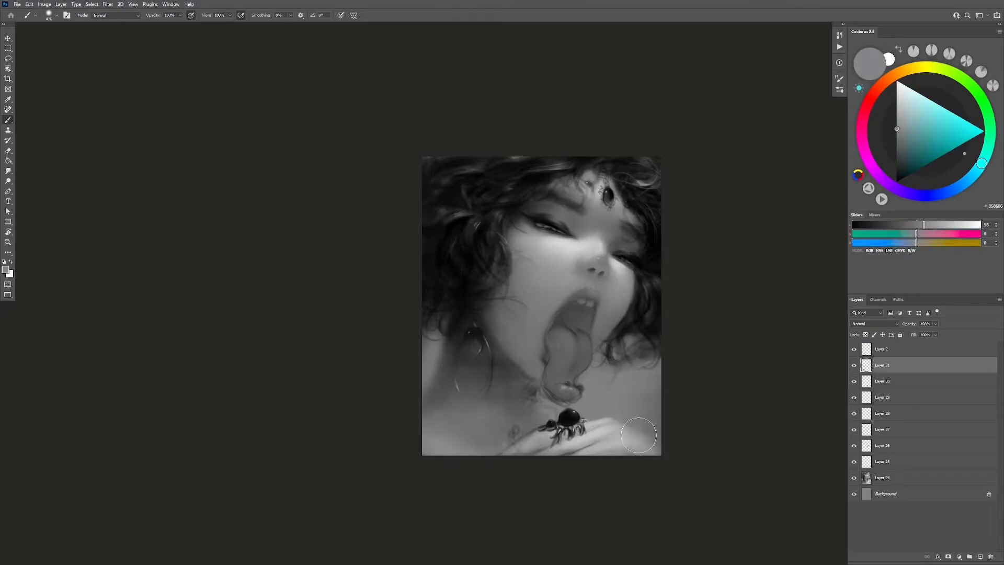
{"action": "key", "text": "h"}
{"action": "left_click", "coordinate": [621, 422], "text": "alt"}
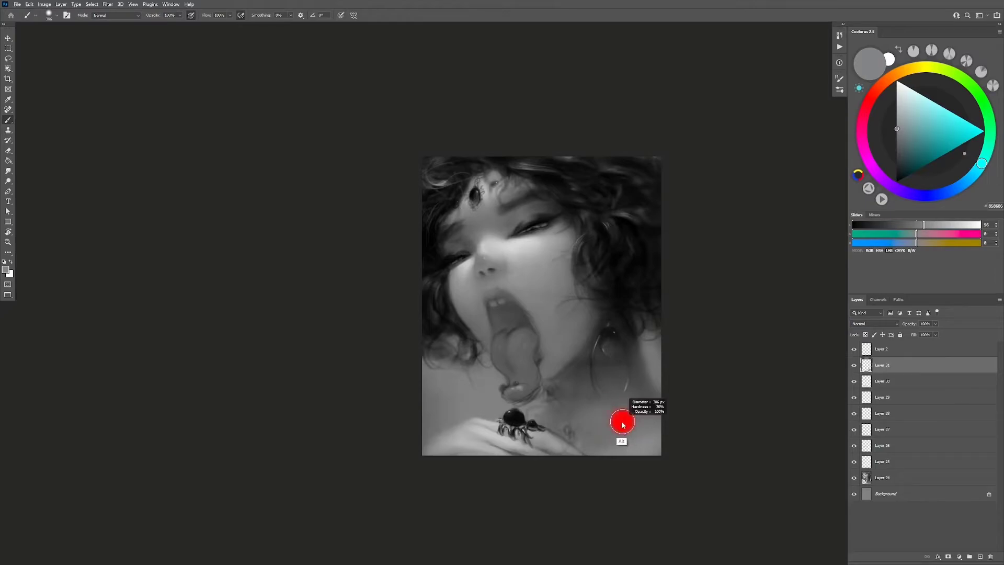
{"action": "left_click", "coordinate": [555, 416], "text": "alt"}
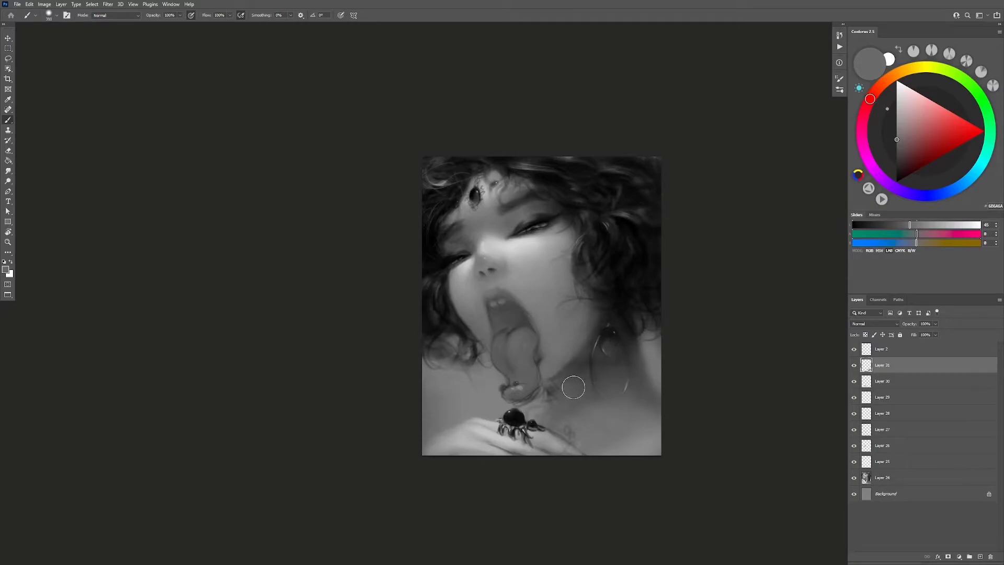
Step: Merge Layers 25 through 31 into Layer 24
{"action": "key", "text": "z"}
{"action": "left_click", "coordinate": [574, 387]}
{"action": "key", "text": "ctrl+e"}
{"action": "key", "text": "ctrl+e"}
{"action": "key", "text": "ctrl+e"}
{"action": "key", "text": "ctrl+e"}
{"action": "key", "text": "ctrl+e"}
{"action": "key", "text": "ctrl+e"}
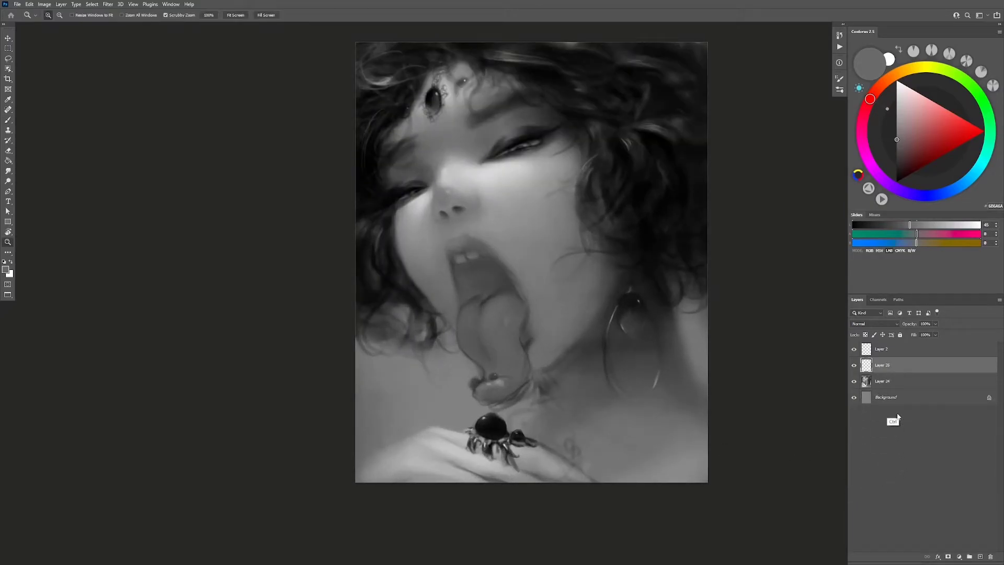
{"action": "key", "text": "ctrl+e"}
Step: Duplicate Layer 24, hide the original, and smudge the copy around the neck and chest
{"action": "key", "text": "ctrl+j"}
{"action": "key", "text": "r"}
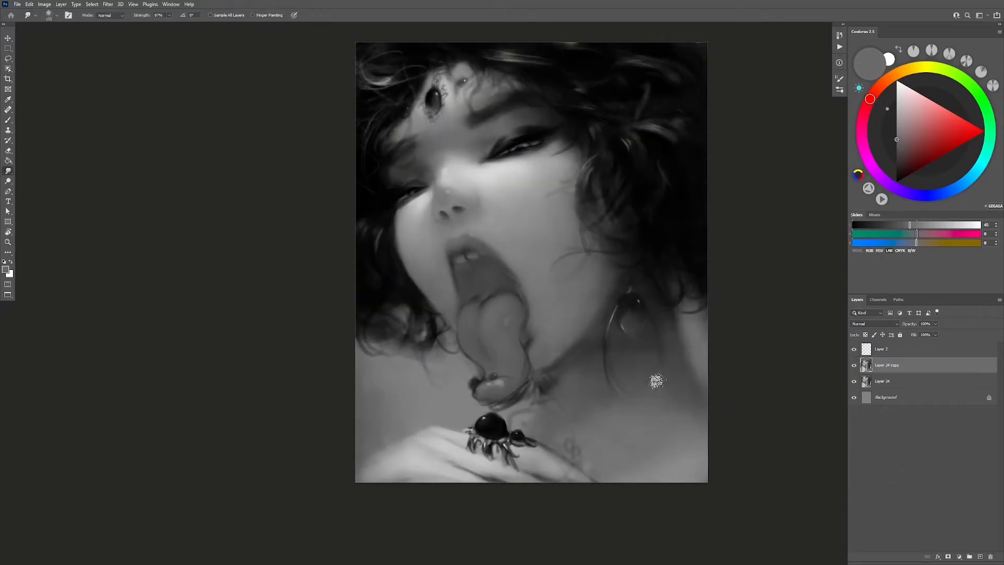
{"action": "left_click", "coordinate": [855, 383]}
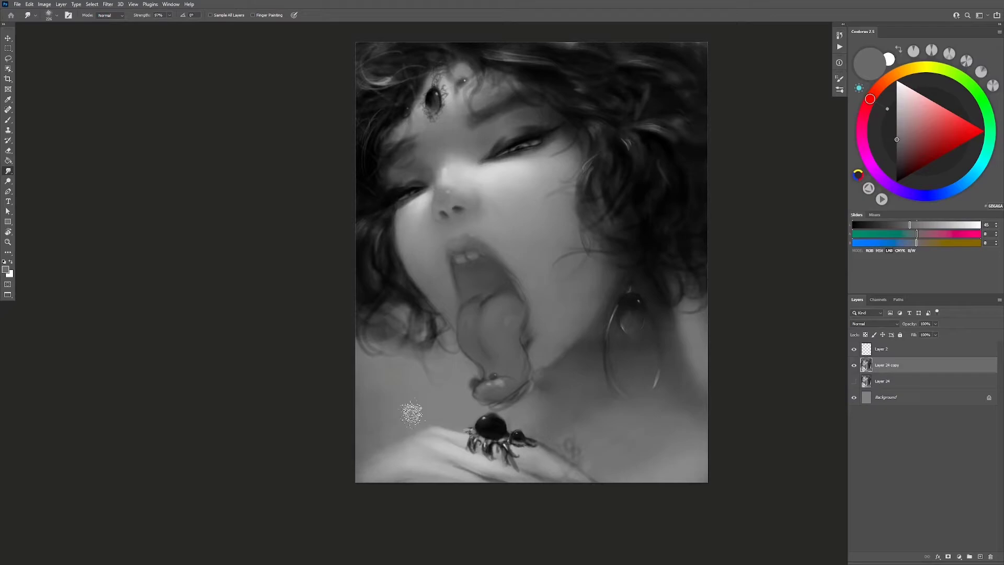
{"action": "key", "text": "z"}
{"action": "scroll", "coordinate": [489, 449], "scroll_direction": "down", "scroll_amount": 2}
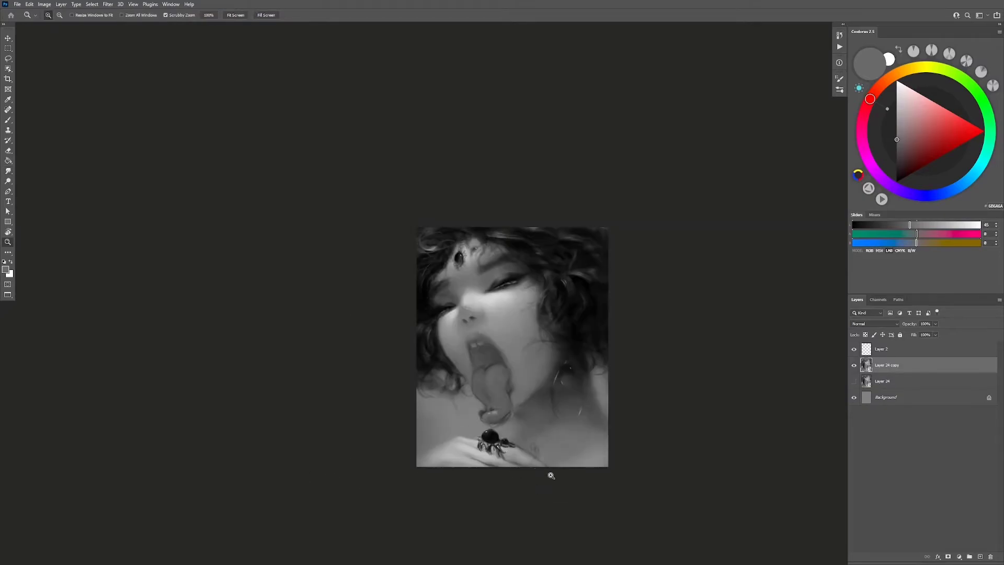
Step: Review the mirrored canvas, pick a slightly cool grey, and add a new empty layer
{"action": "key", "text": "ctrl+shift+h"}
{"action": "key", "text": "b"}
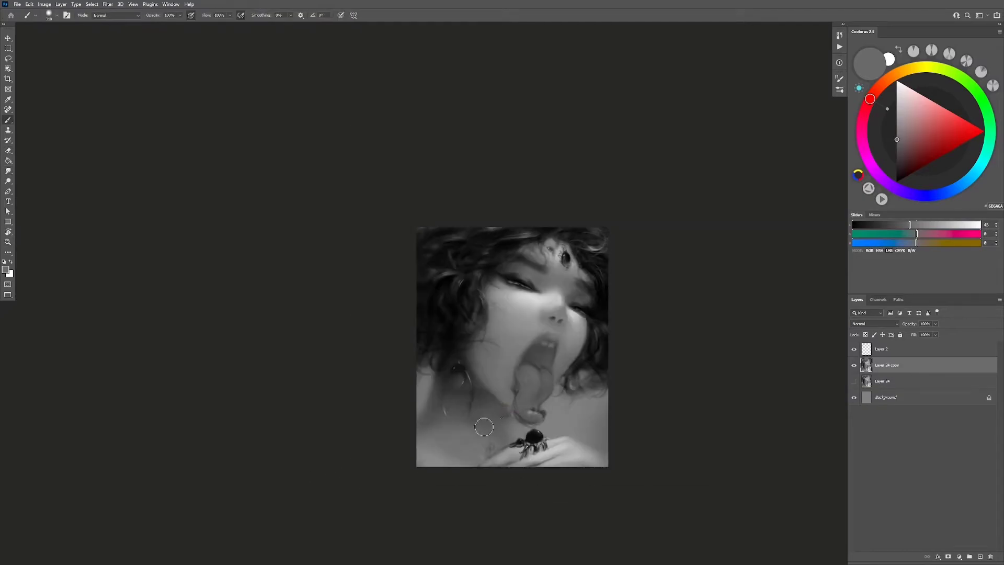
{"action": "left_click", "coordinate": [468, 459], "text": "alt"}
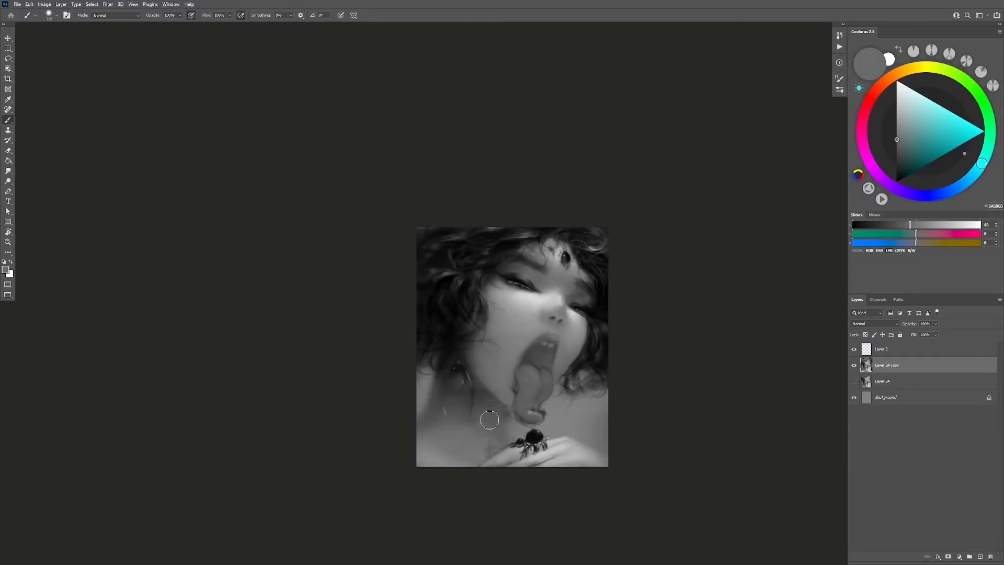
{"action": "key", "text": "ctrl+shift+alt+n"}
{"action": "scroll", "coordinate": [471, 408], "scroll_direction": "up", "scroll_amount": 5}
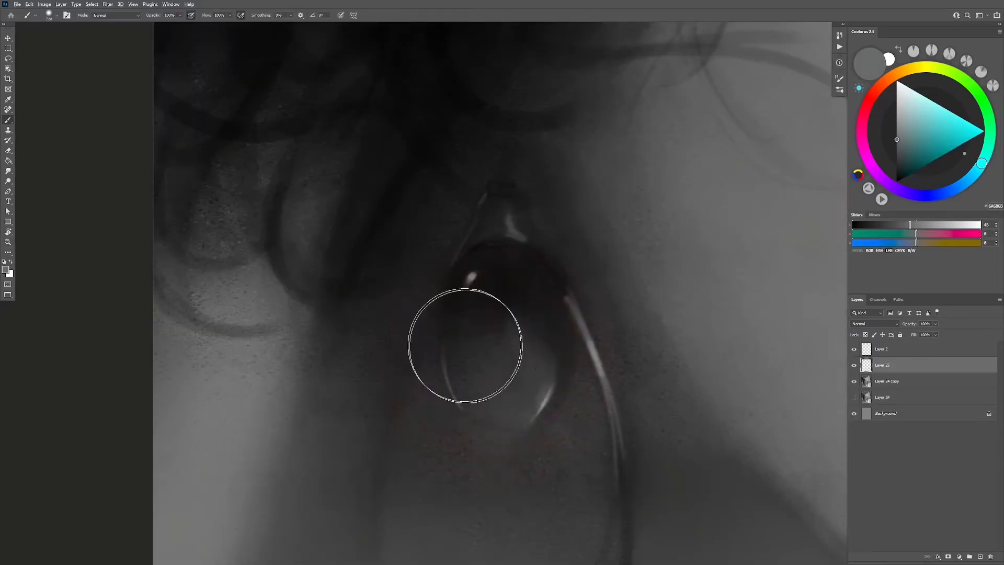
Step: Repaint the teardrop bead with a lighter grey from the earring, then switch to a larger black brush
{"action": "mouse_move", "coordinate": [465, 345]}
{"action": "left_mouse_down"}
{"action": "mouse_move", "coordinate": [477, 386]}
{"action": "mouse_move", "coordinate": [524, 393]}
{"action": "left_mouse_up"}
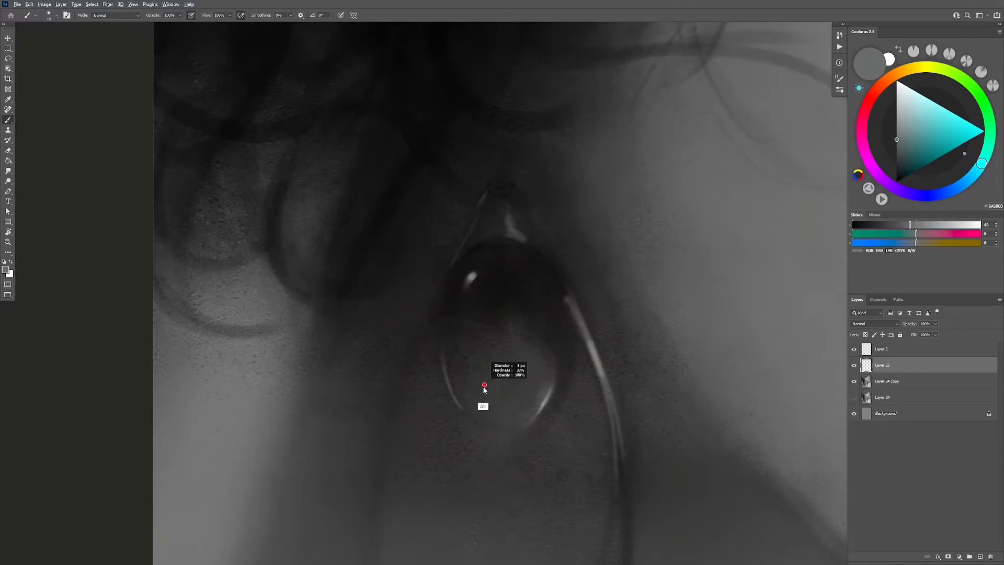
{"action": "left_click", "coordinate": [545, 401], "text": "alt"}
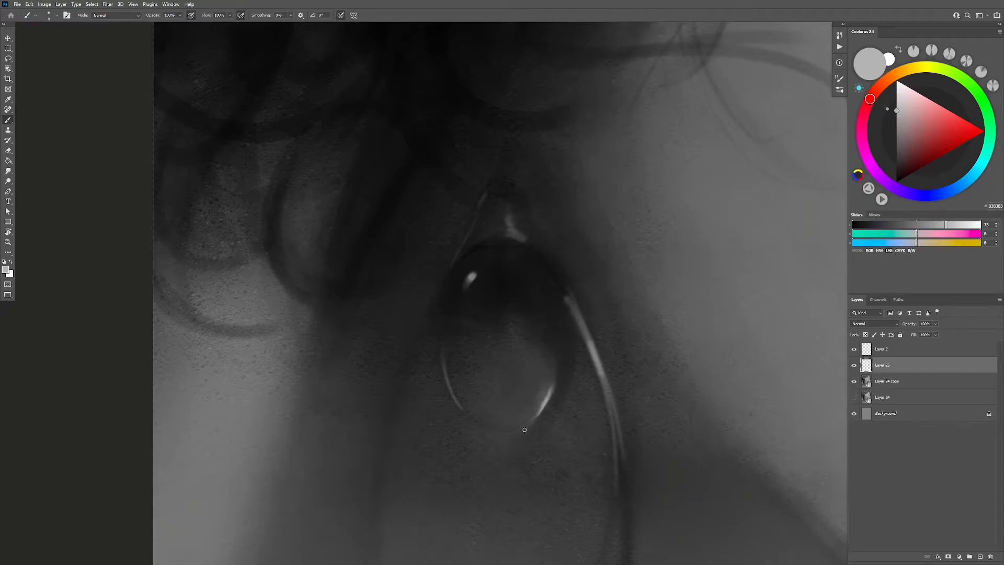
{"action": "key", "text": "z"}
{"action": "mouse_move", "coordinate": [569, 416]}
{"action": "left_mouse_down"}
{"action": "mouse_move", "coordinate": [556, 418]}
{"action": "mouse_move", "coordinate": [592, 410]}
{"action": "left_mouse_up"}
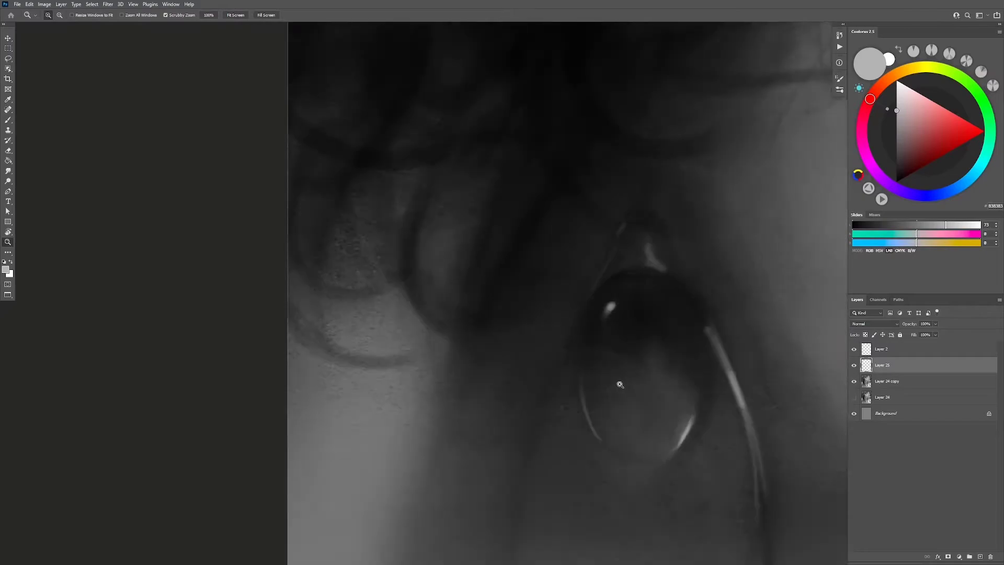
{"action": "key", "text": "b"}
{"action": "key", "text": "d"}
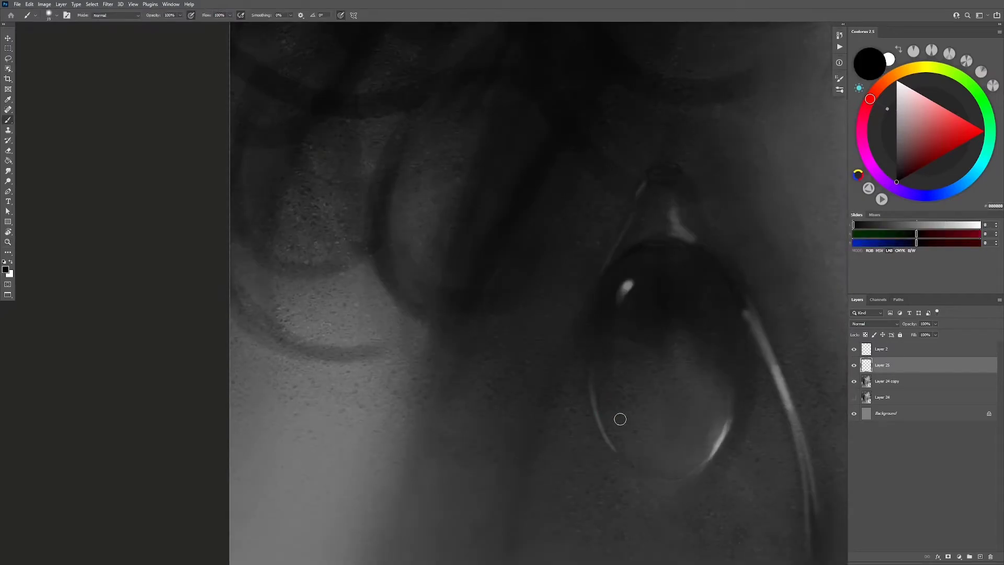
{"action": "key", "text": "bracketright"}
Step: Erase back the droplet's shading with a much smaller eraser, comparing zoomed out and in
{"action": "key", "text": "e"}
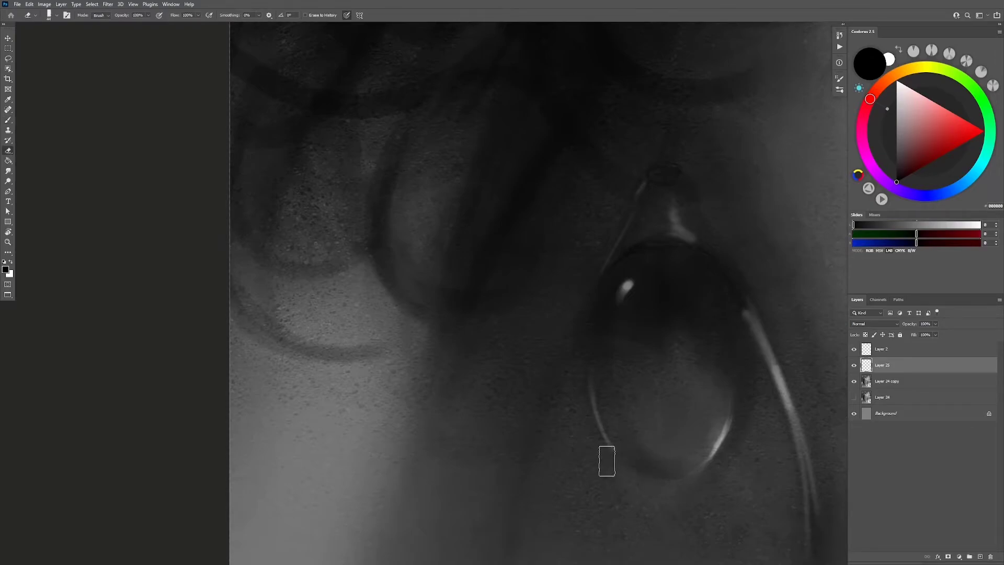
{"action": "key", "text": "z"}
{"action": "left_click_drag", "start_coordinate": [675, 507], "coordinate": [639, 481]}
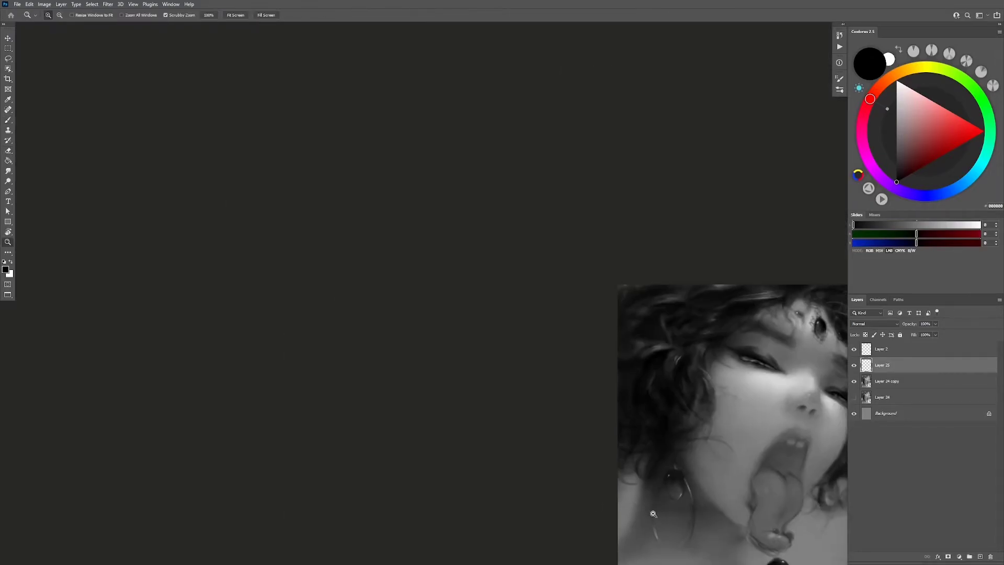
{"action": "left_click_drag", "start_coordinate": [598, 409], "coordinate": [622, 413]}
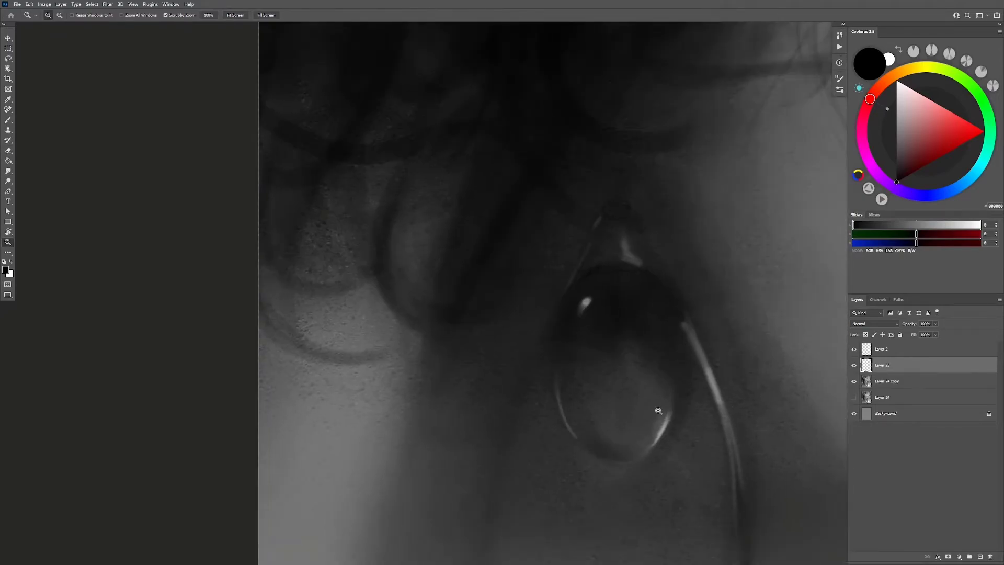
{"action": "key", "text": "b"}
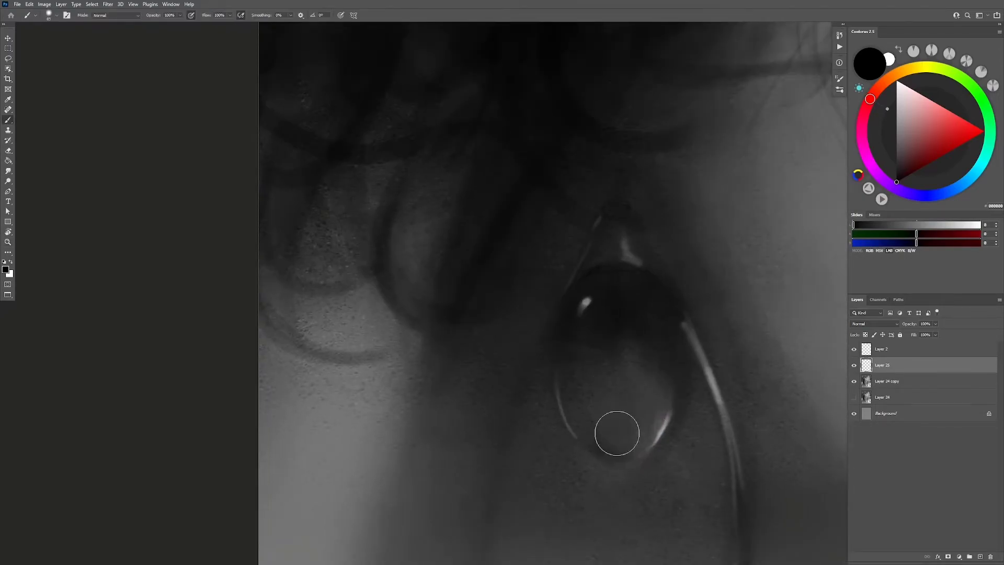
{"action": "key", "text": "e"}
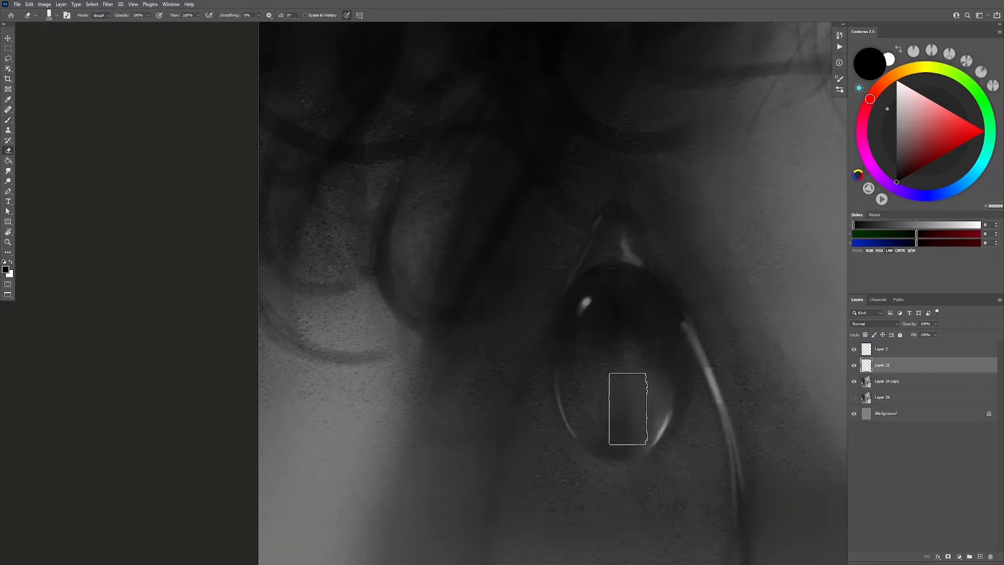
{"action": "right_click", "coordinate": [631, 408]}
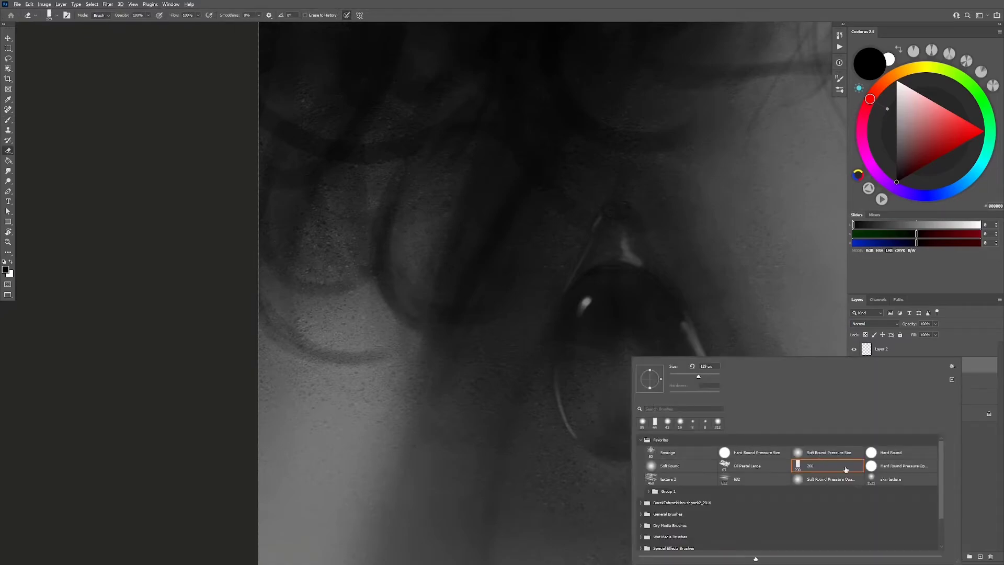
{"action": "left_click", "coordinate": [687, 375]}
{"action": "left_click", "coordinate": [597, 411]}
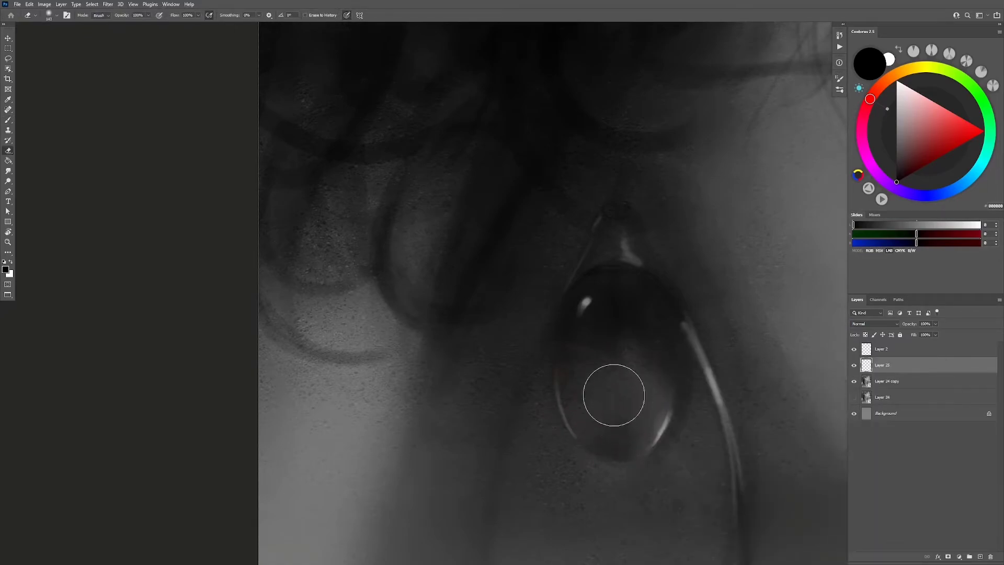
Step: Continue erasing the bead's lower shading, then frame the half-closed eye
{"action": "key", "text": "z"}
{"action": "left_click", "coordinate": [674, 429], "text": "alt"}
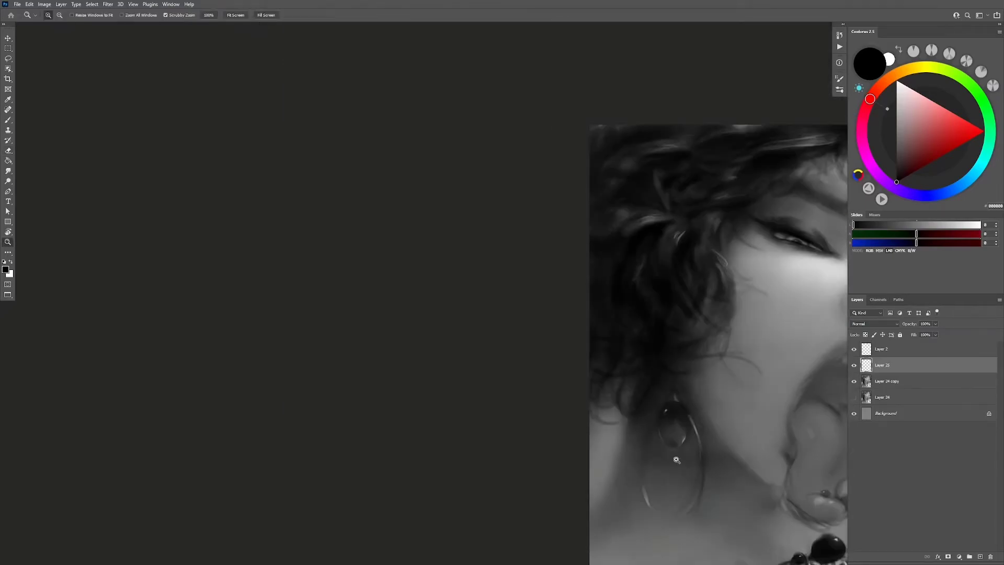
{"action": "key", "text": "e"}
{"action": "left_click_drag", "start_coordinate": [701, 463], "coordinate": [671, 452]}
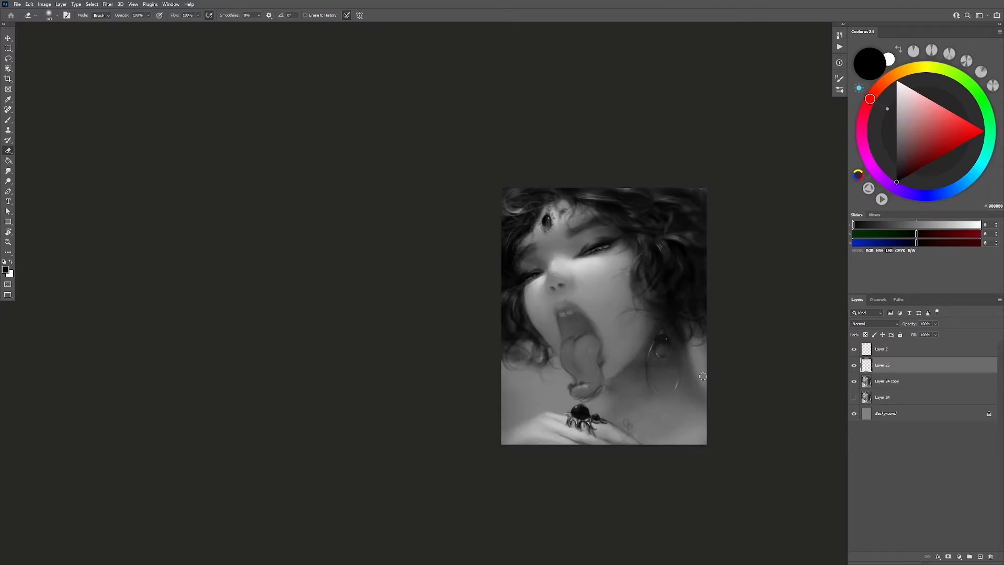
{"action": "left_click_drag", "start_coordinate": [601, 351], "coordinate": [615, 395]}
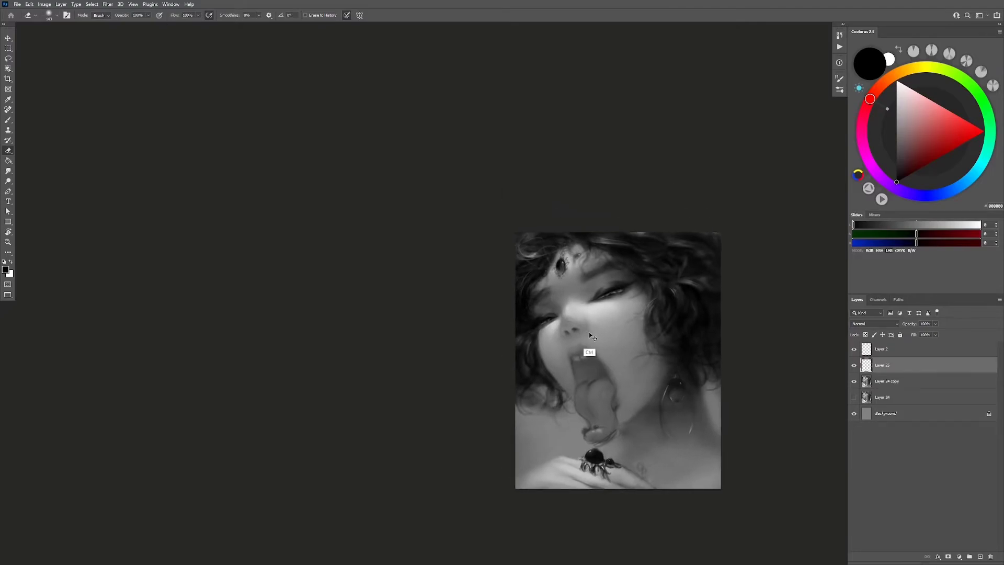
{"action": "key", "text": "z"}
{"action": "left_click", "coordinate": [567, 350]}
Step: Deepen the iris and eyelid with near-black and dark greys sampled from the eye
{"action": "key", "text": "b"}
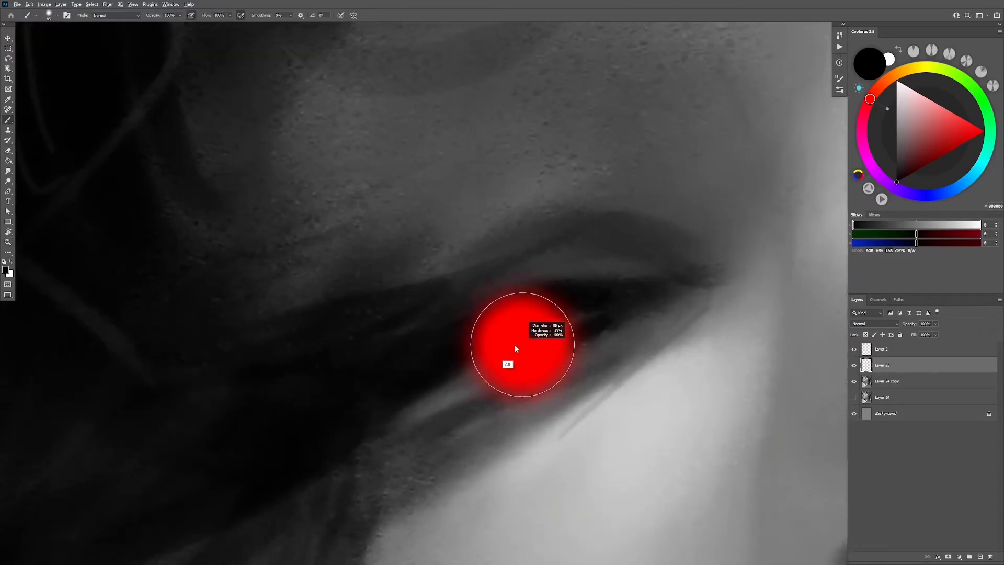
{"action": "key", "text": "bracketleft"}
{"action": "key", "text": "bracketleft"}
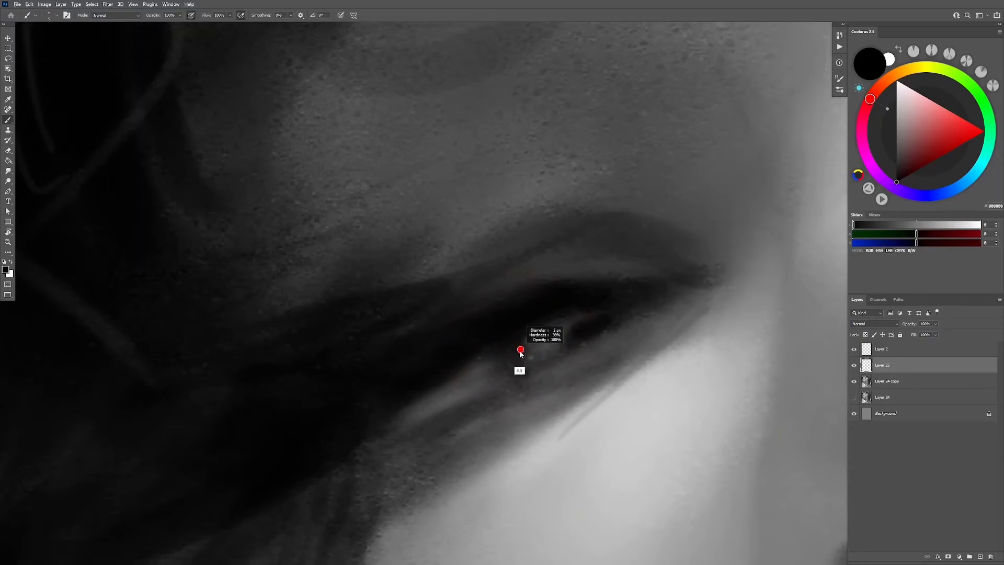
{"action": "key", "text": "bracketright"}
{"action": "key", "text": "bracketright"}
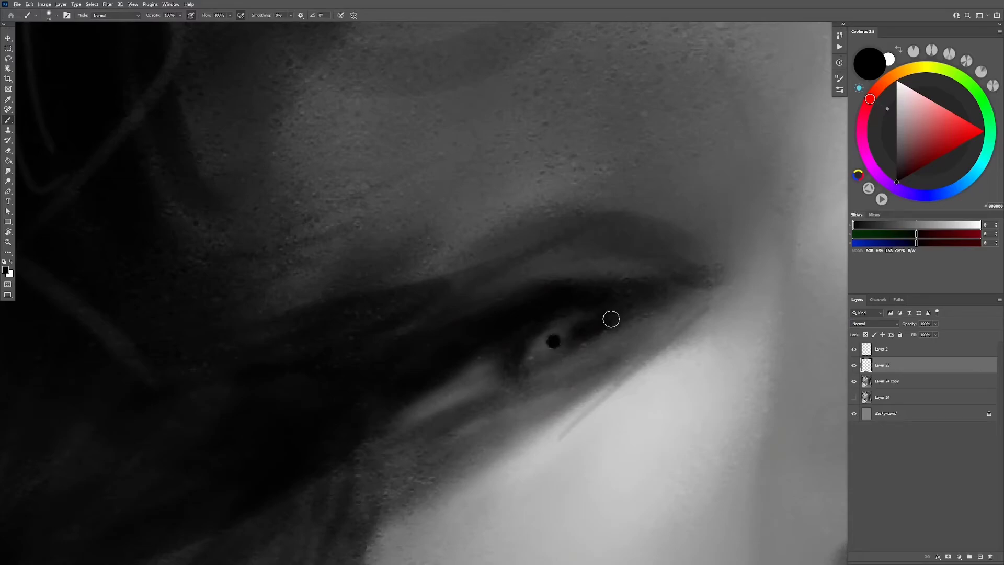
{"action": "left_click", "coordinate": [561, 335], "text": "alt"}
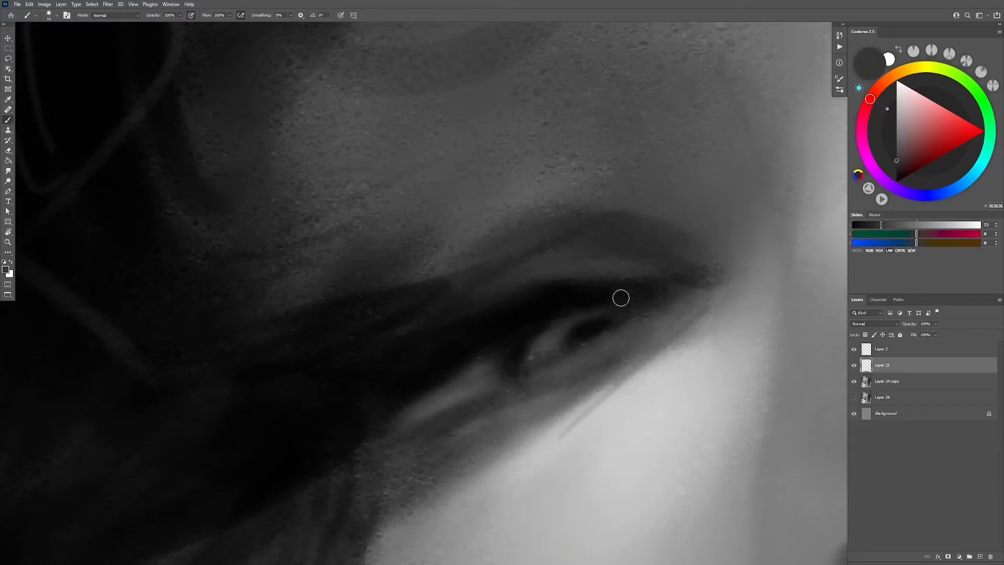
{"action": "left_click", "coordinate": [621, 298], "text": "alt"}
{"action": "left_click", "coordinate": [595, 317], "text": "alt"}
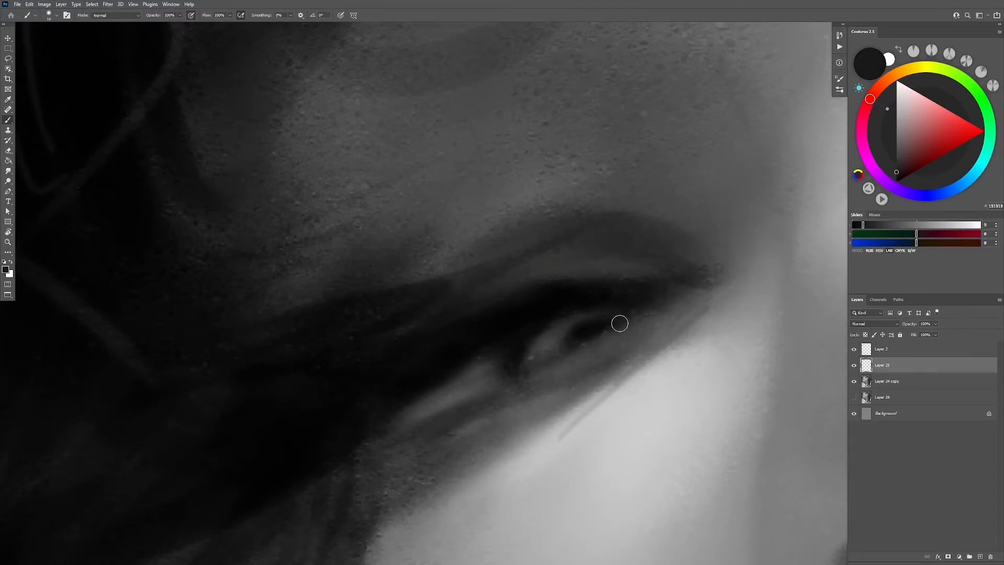
{"action": "left_click", "coordinate": [597, 304], "text": "alt"}
{"action": "left_click", "coordinate": [555, 350], "text": "alt"}
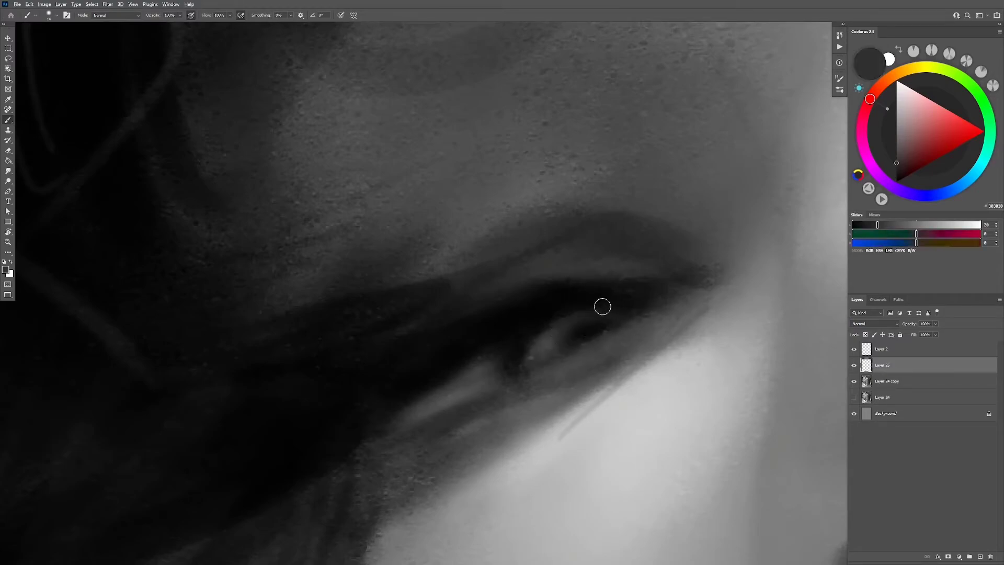
{"action": "left_click", "coordinate": [599, 303], "text": "alt"}
Step: Review the eye and forehead gem, then check the whole portrait mirrored horizontally
{"action": "key", "text": "z"}
{"action": "left_click_drag", "start_coordinate": [599, 304], "coordinate": [579, 336]}
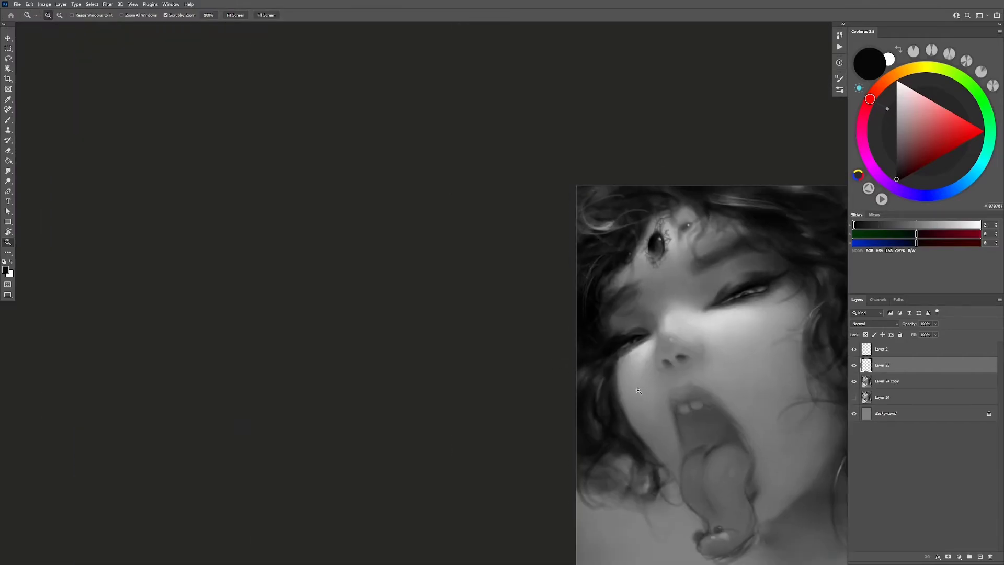
{"action": "left_click_drag", "start_coordinate": [637, 399], "coordinate": [702, 386]}
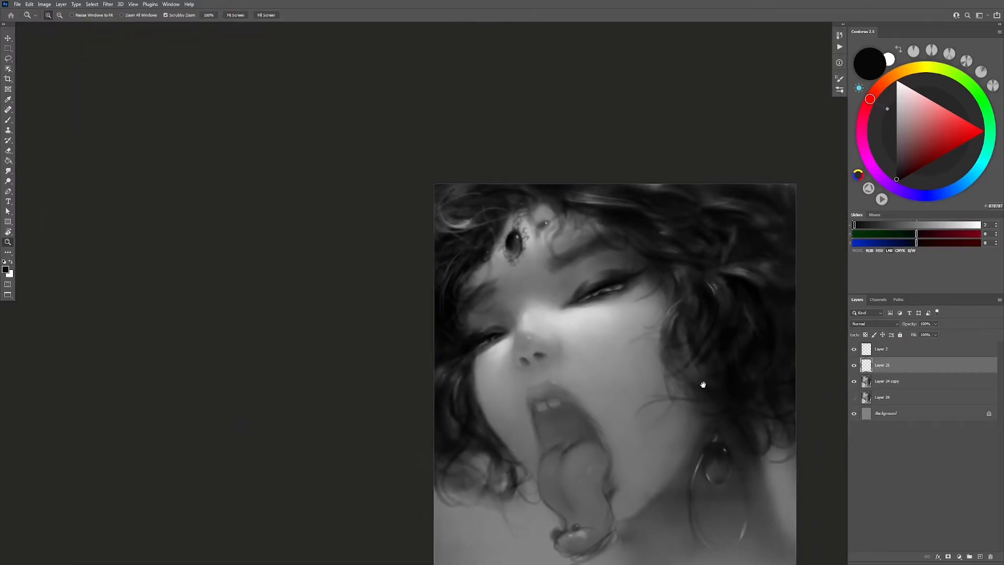
{"action": "key", "text": "b"}
{"action": "left_click_drag", "start_coordinate": [591, 291], "coordinate": [622, 297]}
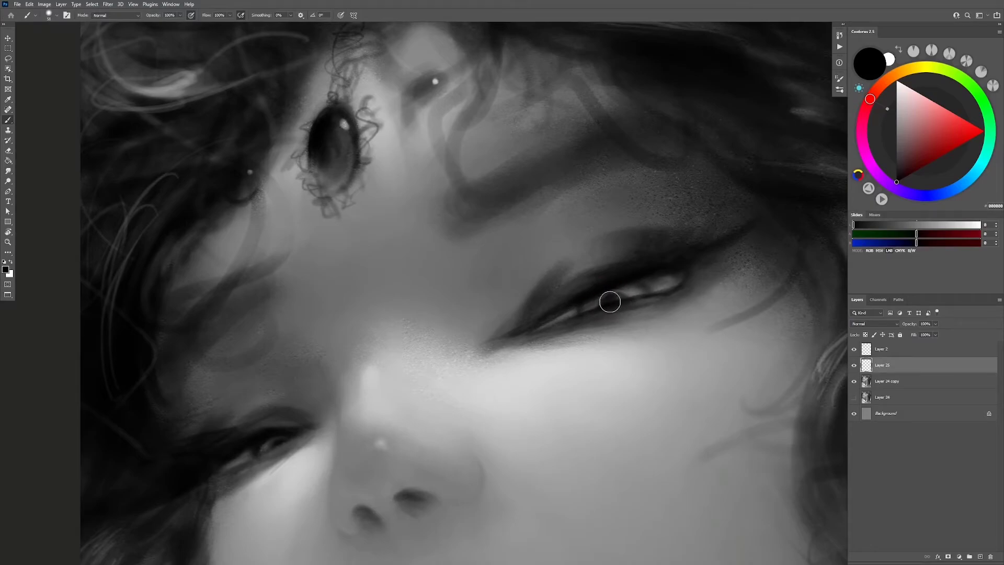
{"action": "key", "text": "z"}
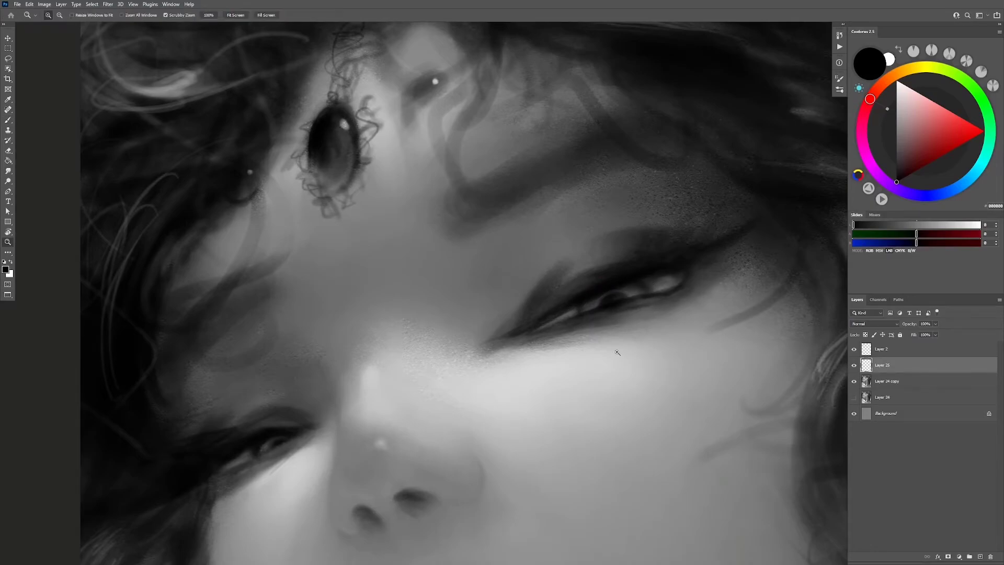
{"action": "left_click_drag", "start_coordinate": [614, 355], "coordinate": [612, 375]}
{"action": "left_click", "coordinate": [676, 429]}
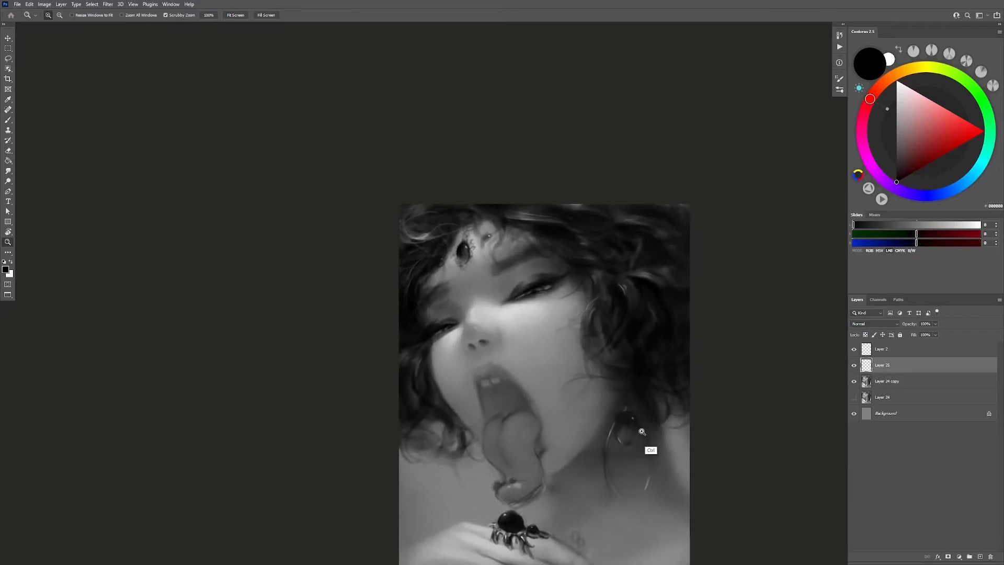
{"action": "left_click_drag", "start_coordinate": [670, 415], "coordinate": [601, 416]}
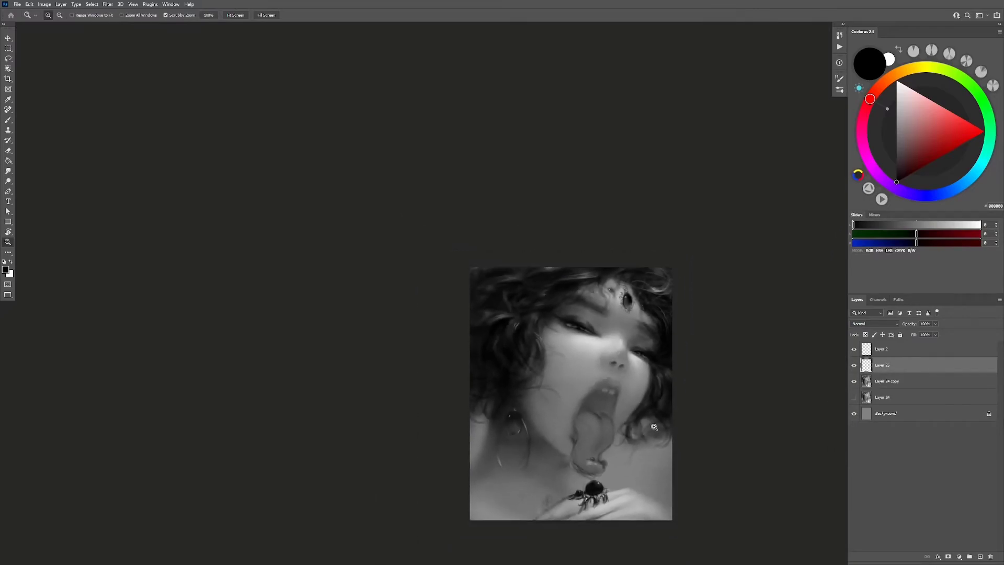
Step: Merge Layer 25 into Layer 24 copy and set the eraser to about 303
{"action": "key", "text": "e"}
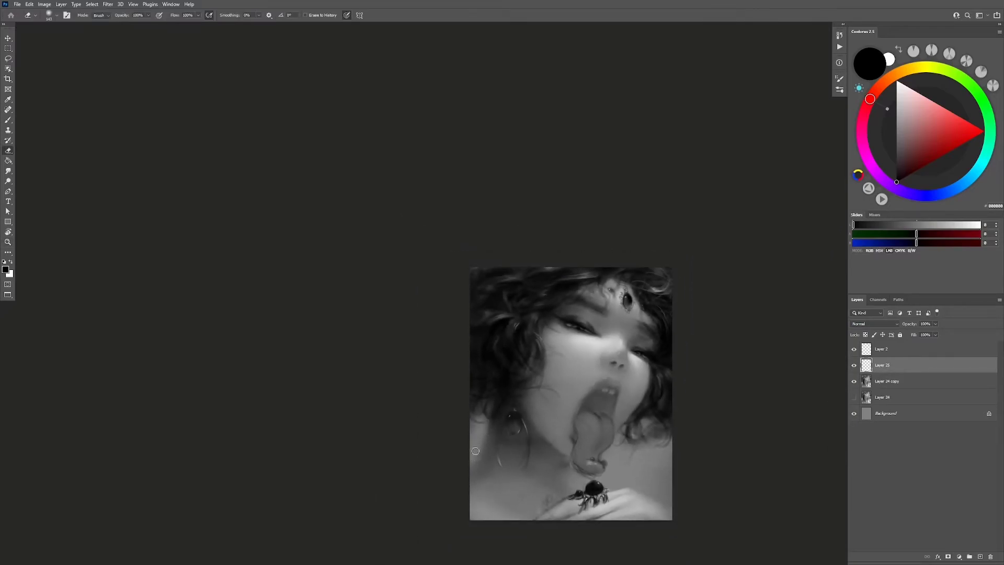
{"action": "key", "text": "ctrl+e"}
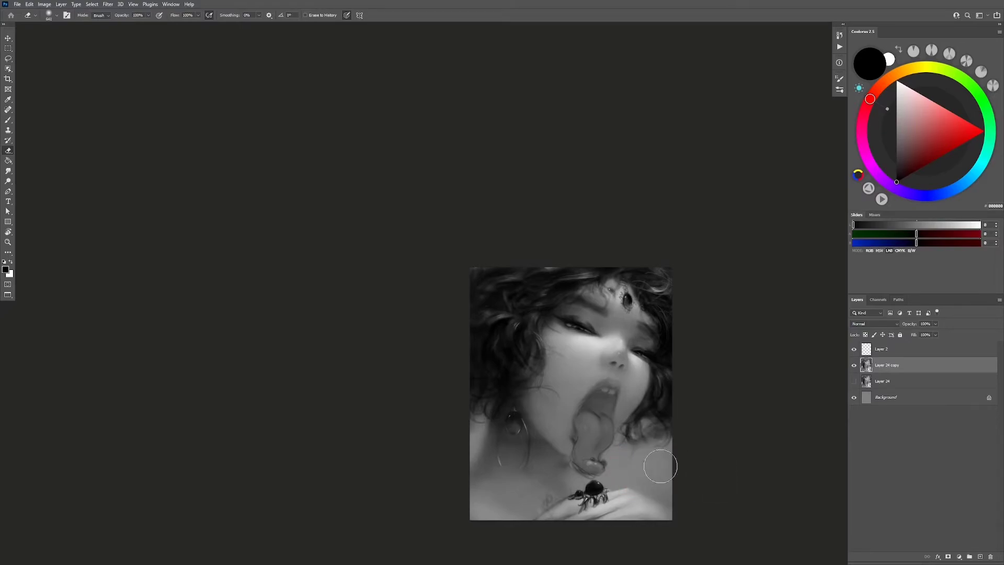
{"action": "key", "text": "h"}
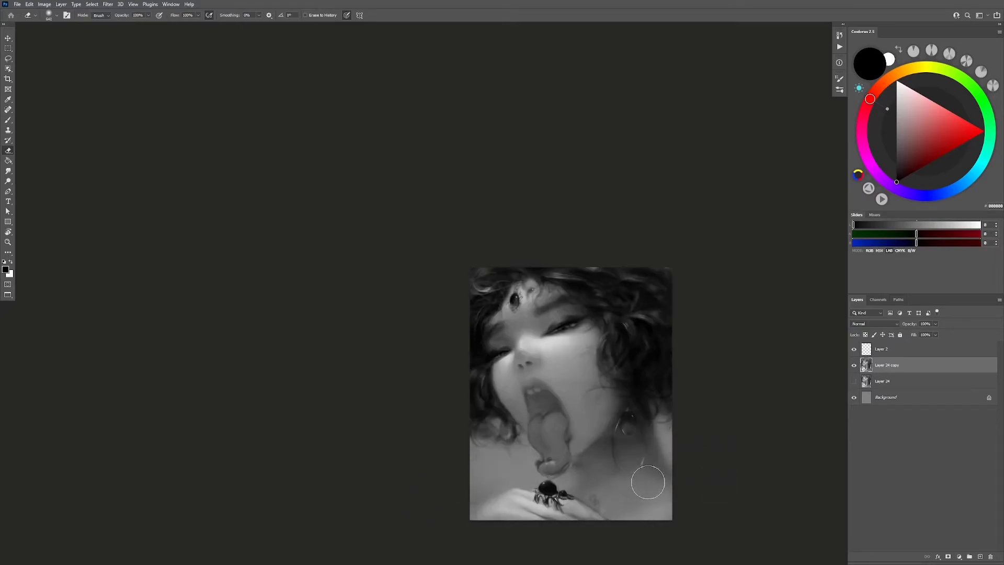
{"action": "left_click_drag", "start_coordinate": [699, 442], "coordinate": [663, 435]}
{"action": "key", "text": "h"}
Step: Smooth the neck and shoulder shading with brush sizes 136 and 616, using sampled mid-dark and lighter greys
{"action": "key", "text": "b"}
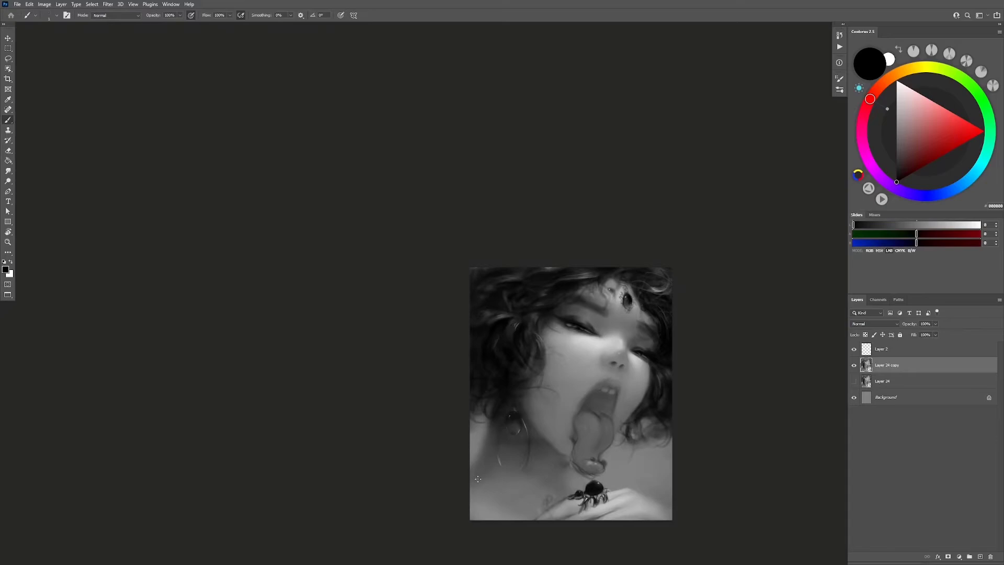
{"action": "left_click_drag", "start_coordinate": [482, 464], "coordinate": [476, 465]}
{"action": "left_click", "coordinate": [479, 456], "text": "alt"}
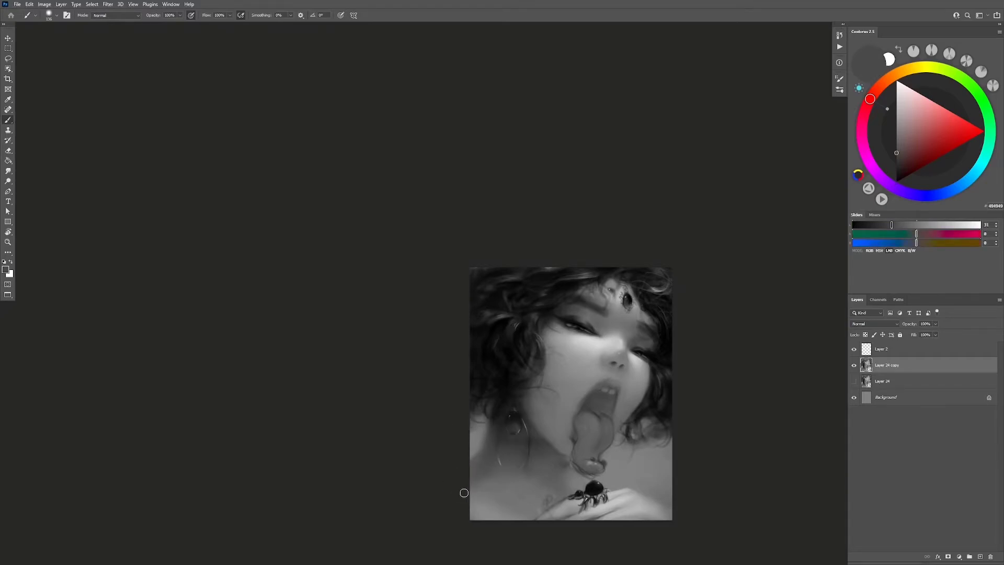
{"action": "left_click_drag", "start_coordinate": [464, 492], "coordinate": [492, 476]}
{"action": "left_click", "coordinate": [493, 476], "text": "alt"}
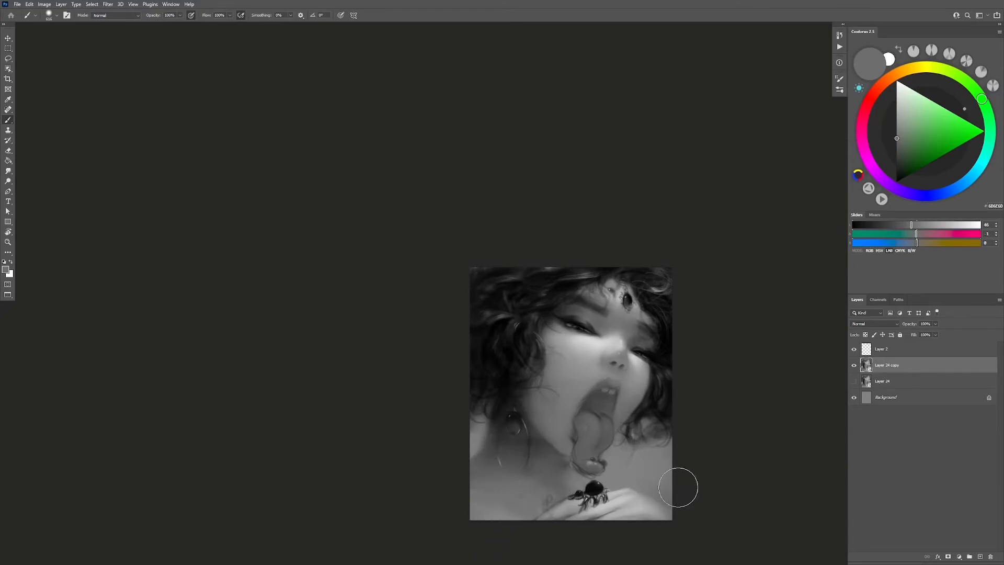
Step: Soften the nostril and cheek shading beside the nose with sampled mid and darker greys
{"action": "scroll", "coordinate": [585, 353], "scroll_direction": "up", "scroll_amount": 5}
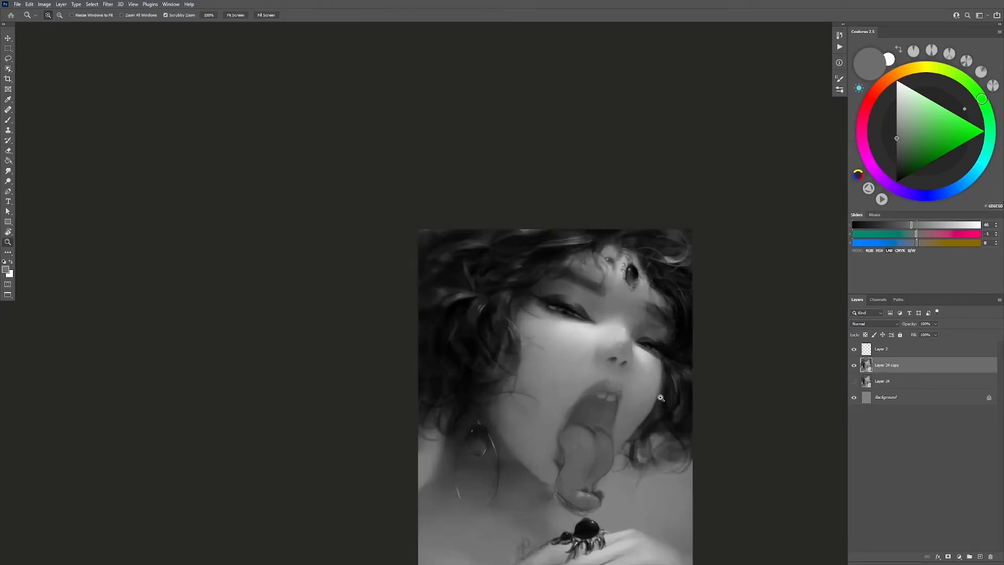
{"action": "left_click_drag", "start_coordinate": [578, 325], "coordinate": [560, 329]}
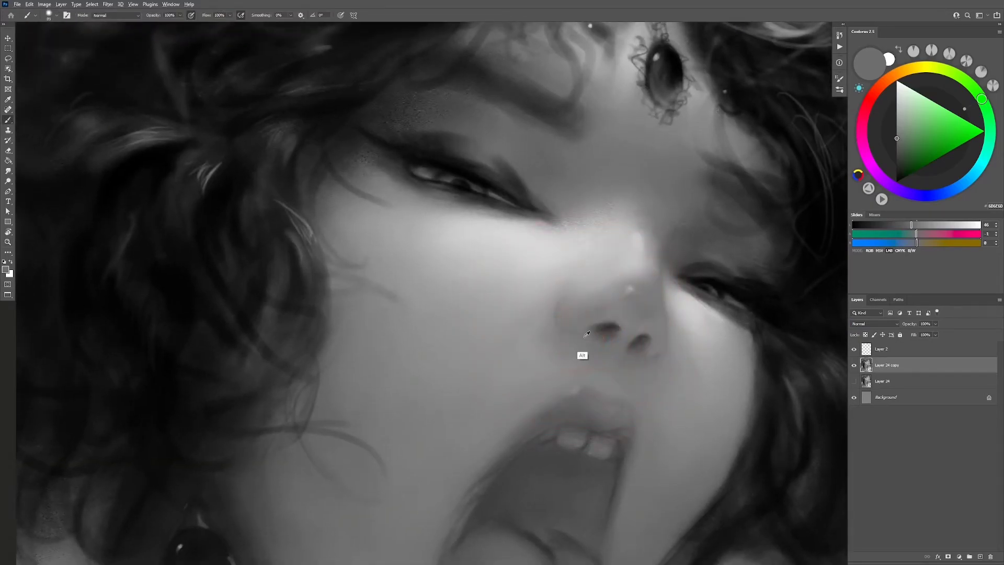
{"action": "key", "text": "d"}
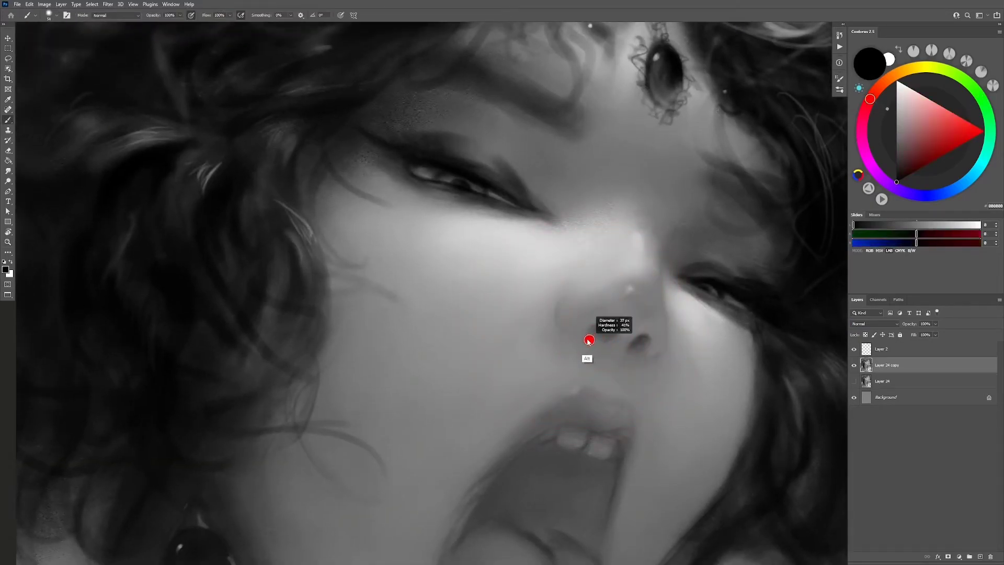
{"action": "left_click_drag", "start_coordinate": [589, 340], "coordinate": [564, 347]}
{"action": "left_click", "coordinate": [562, 328], "text": "alt"}
{"action": "left_click", "coordinate": [558, 328], "text": "alt"}
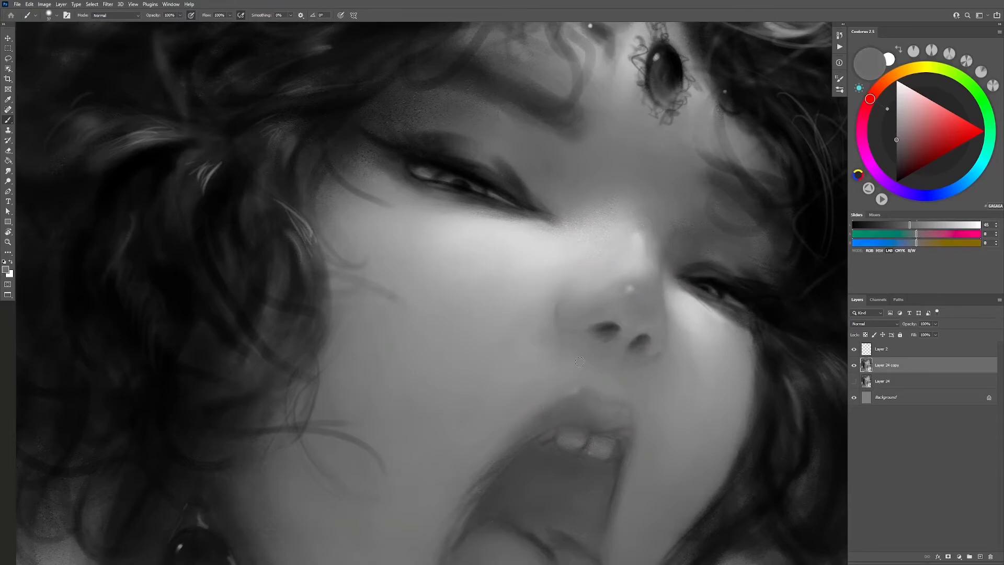
{"action": "key", "text": "z"}
{"action": "left_click_drag", "start_coordinate": [604, 385], "coordinate": [587, 406]}
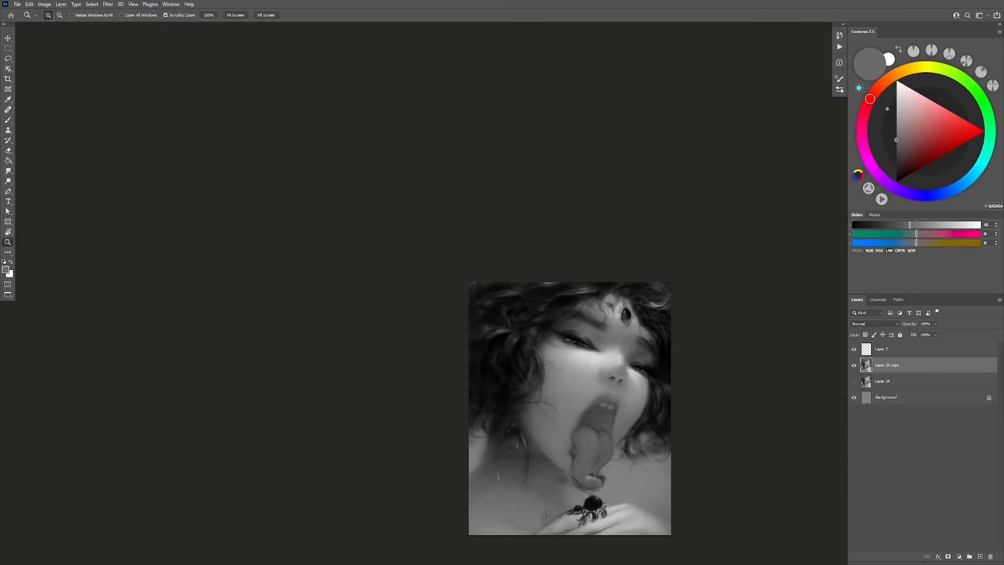
{"action": "left_click_drag", "start_coordinate": [609, 382], "coordinate": [636, 382]}
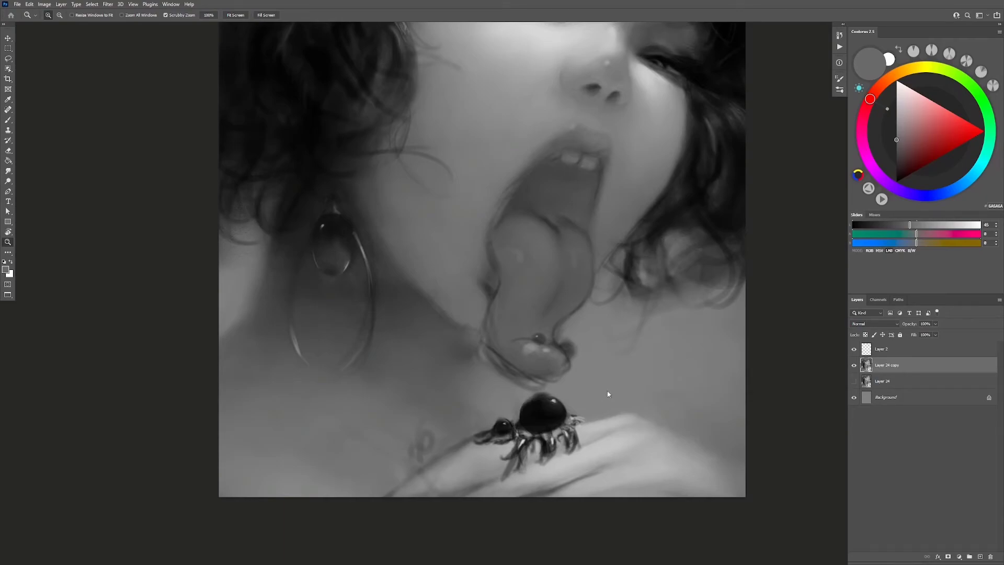
Step: Zoom in on the lower face and switch to the eraser with the 200 soft brush, enlarged
{"action": "left_click_drag", "start_coordinate": [588, 379], "coordinate": [599, 379]}
{"action": "key", "text": "e"}
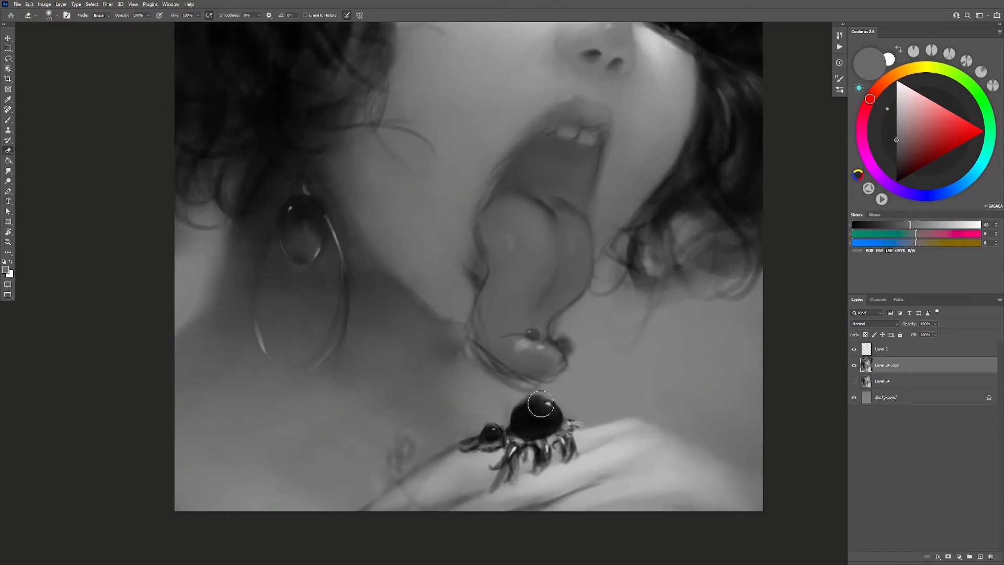
{"action": "right_click", "coordinate": [533, 360]}
{"action": "left_click", "coordinate": [701, 466]}
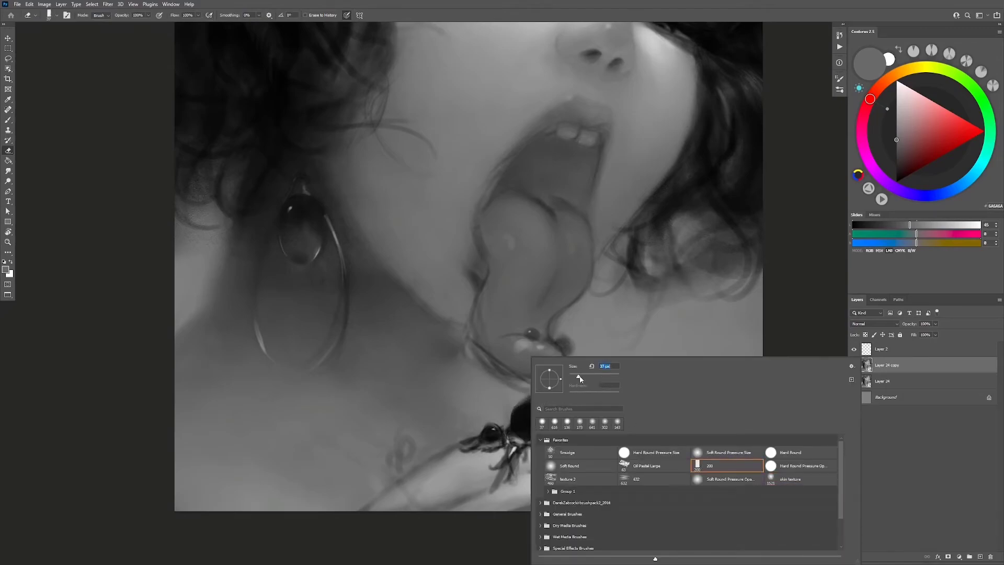
{"action": "key", "text": "Return"}
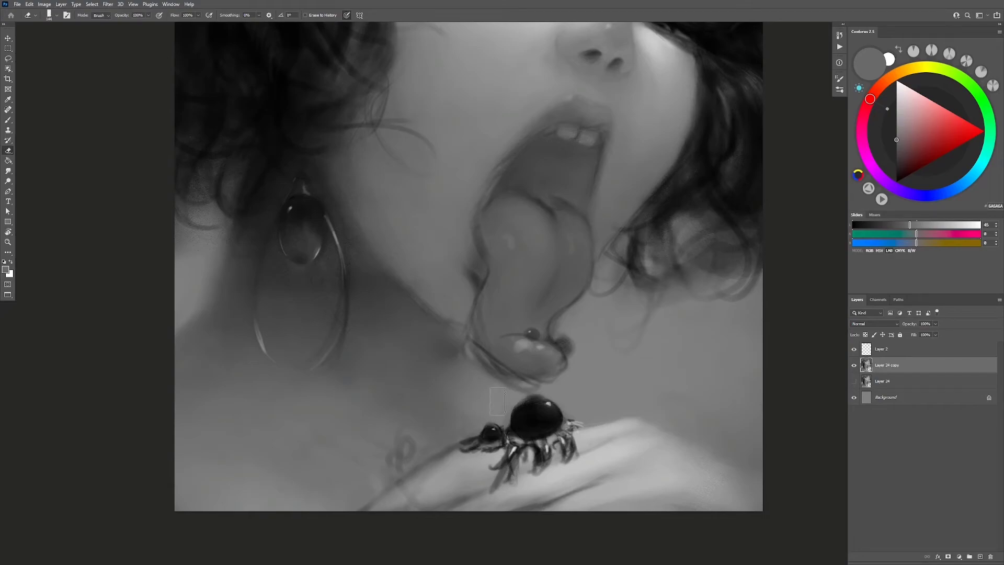
{"action": "key", "text": "bracketright"}
{"action": "key", "text": "bracketright"}
{"action": "key", "text": "bracketright"}
Step: Mirror the canvas horizontally, resize the eraser, and switch it to the skin texture preset
{"action": "scroll", "coordinate": [509, 391], "scroll_direction": "down", "scroll_amount": 5}
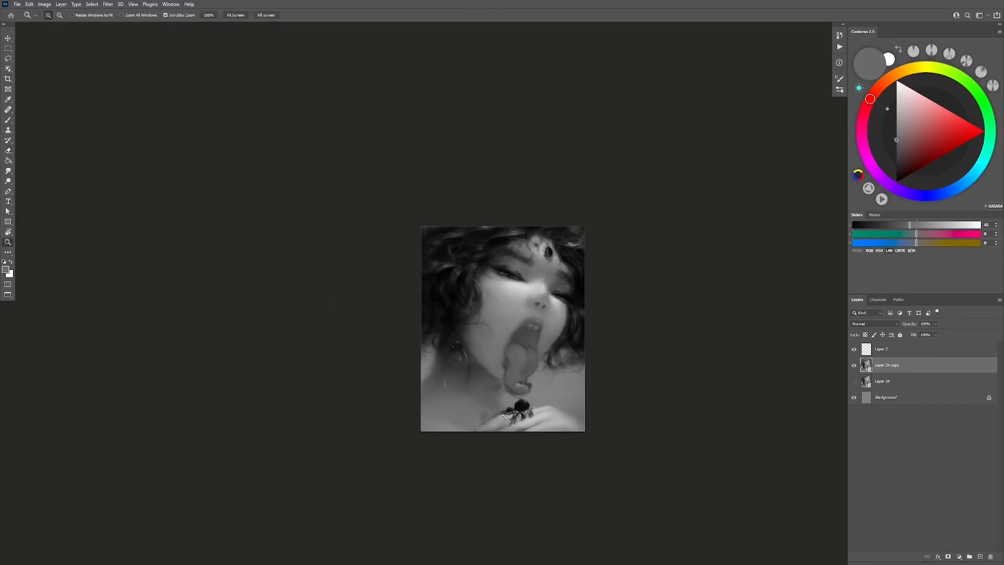
{"action": "key", "text": "h"}
{"action": "scroll", "coordinate": [517, 411], "scroll_direction": "up", "scroll_amount": 3}
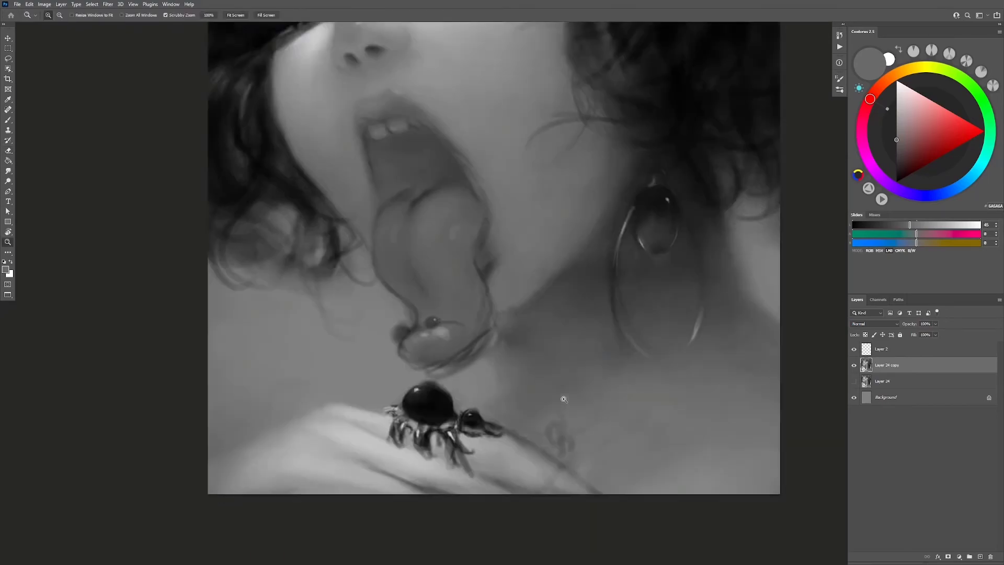
{"action": "scroll", "coordinate": [492, 360], "scroll_direction": "up", "scroll_amount": 2}
{"action": "left_click_drag", "start_coordinate": [492, 360], "coordinate": [495, 383]}
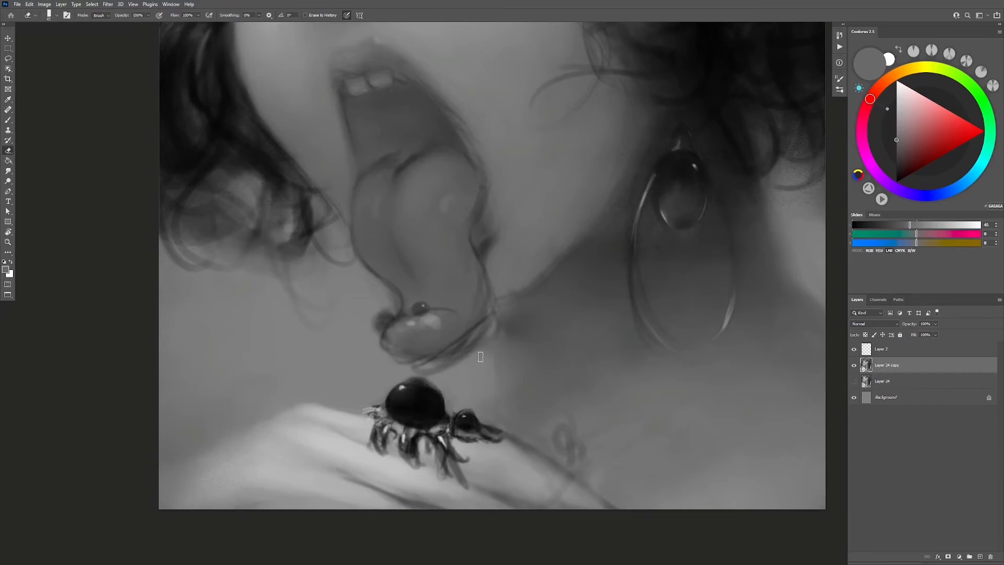
{"action": "right_click", "coordinate": [556, 356]}
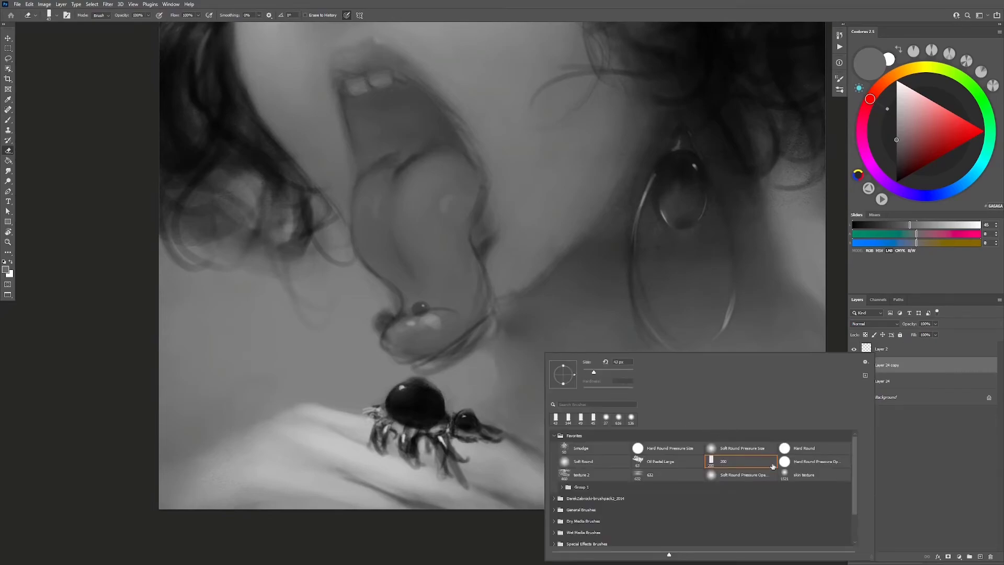
{"action": "left_click", "coordinate": [786, 475]}
{"action": "left_click", "coordinate": [507, 369]}
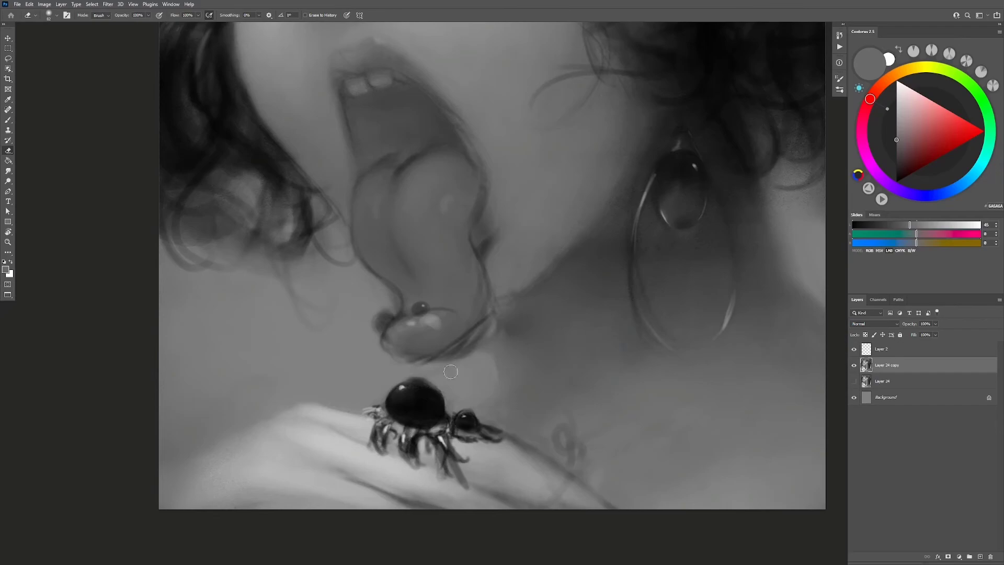
Step: Set the eraser size to about 144, then sample a lighter neck grey for painting
{"action": "scroll", "coordinate": [438, 370], "scroll_direction": "down", "scroll_amount": 3}
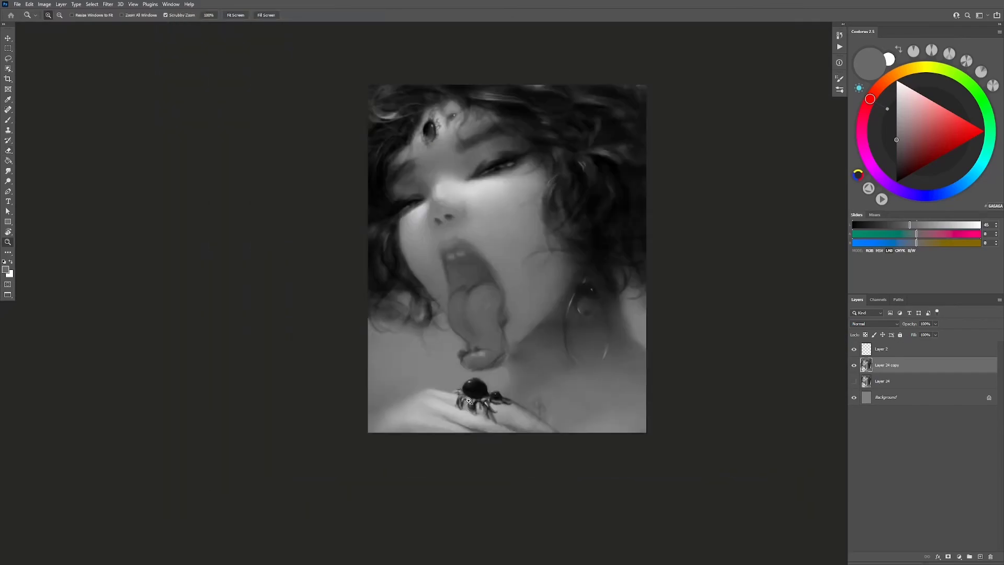
{"action": "scroll", "coordinate": [438, 370], "scroll_direction": "down", "scroll_amount": 2}
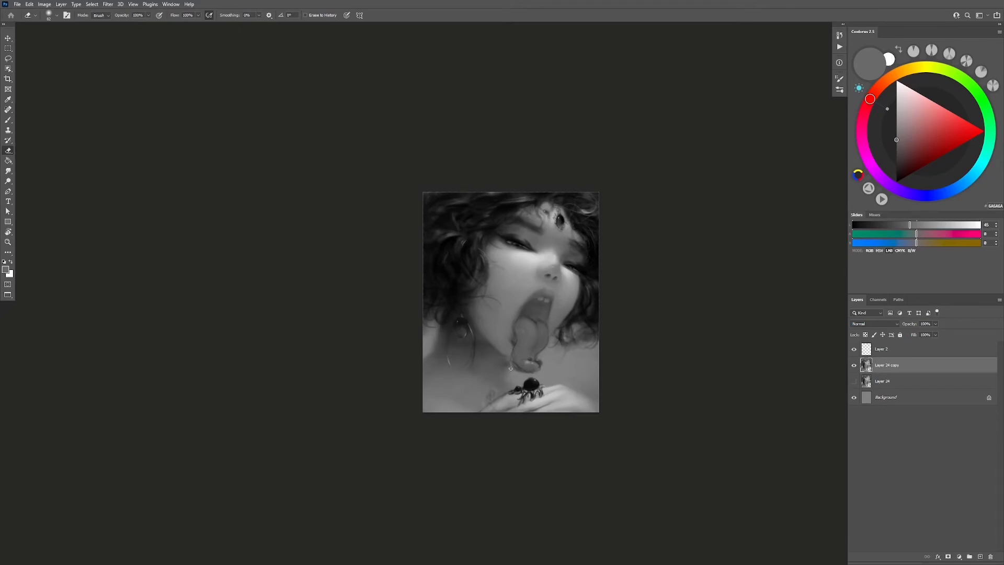
{"action": "left_click_drag", "start_coordinate": [510, 368], "coordinate": [510, 371]}
{"action": "left_click_drag", "start_coordinate": [514, 375], "coordinate": [510, 381]}
{"action": "key", "text": "b"}
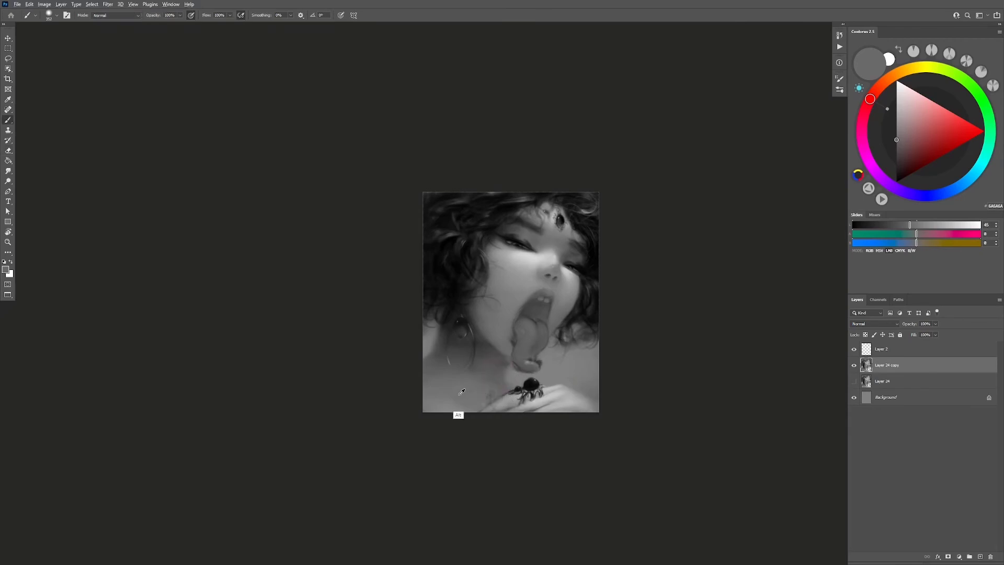
{"action": "left_click", "coordinate": [527, 284], "text": "alt"}
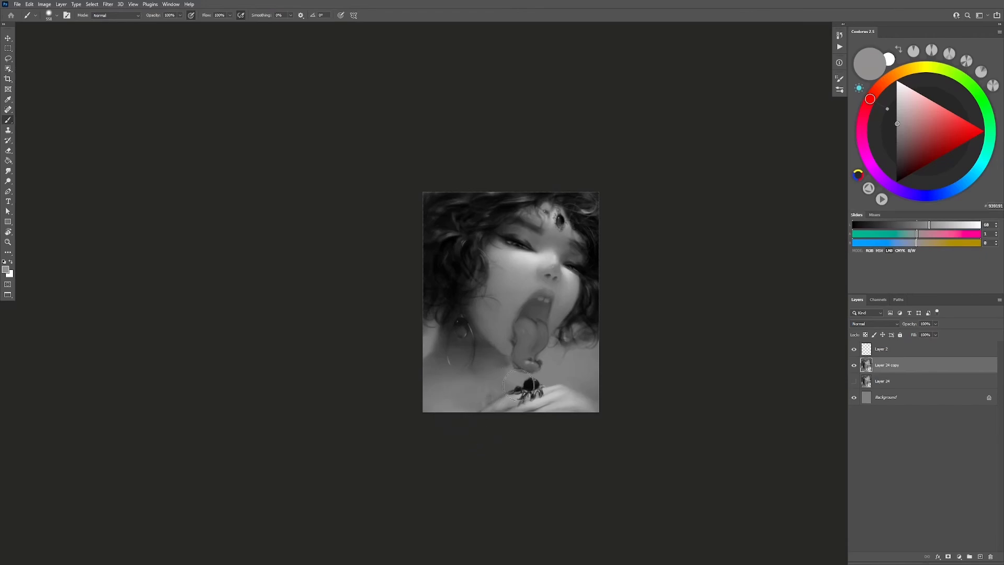
Step: Mirror the canvas and sample two neck greys beside the spider ring, then flip back
{"action": "key", "text": "h"}
{"action": "key", "text": "e"}
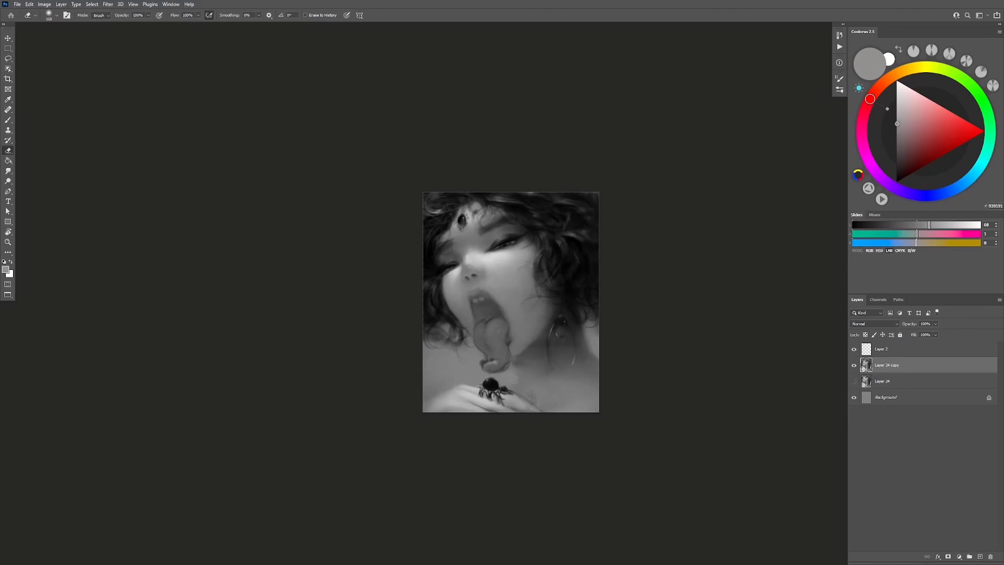
{"action": "key", "text": "b"}
{"action": "left_click", "coordinate": [538, 388], "text": "alt"}
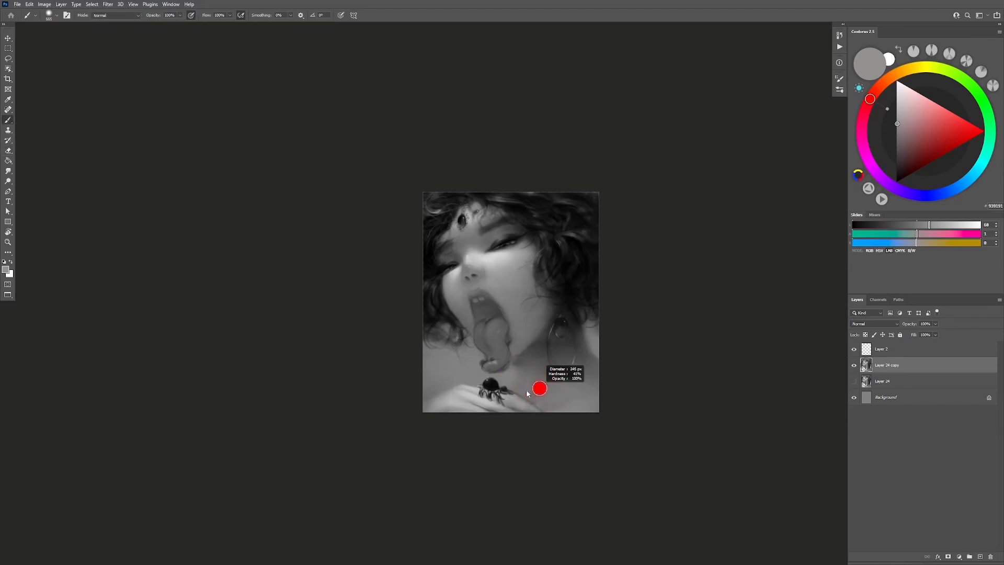
{"action": "left_click", "coordinate": [558, 399], "text": "alt"}
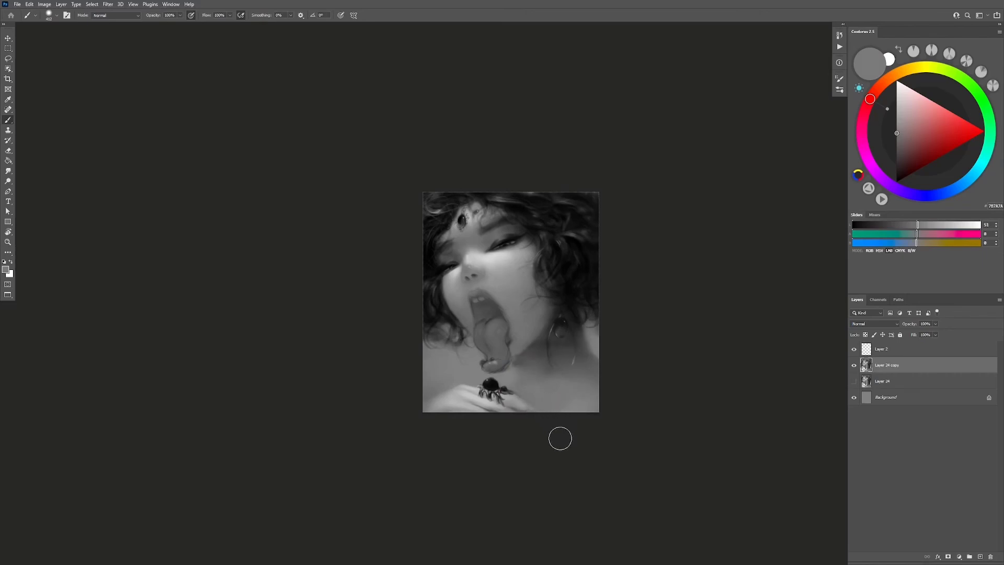
{"action": "key", "text": "h"}
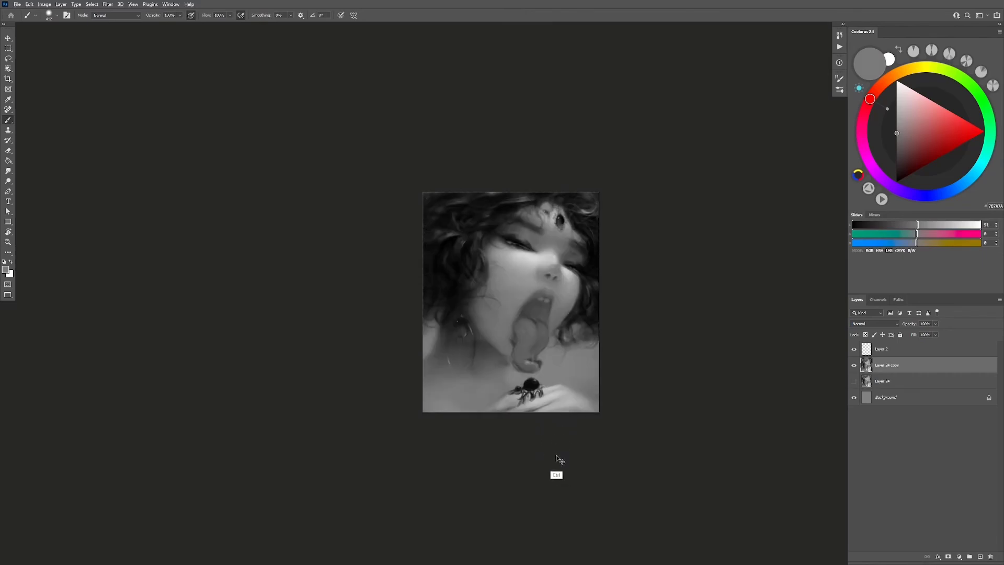
Step: Shrink the eraser to 21 near the spider ring, then zoom out to check the mirrored painting
{"action": "key", "text": "e"}
{"action": "scroll", "coordinate": [527, 371], "scroll_direction": "up", "scroll_amount": 3}
{"action": "scroll", "coordinate": [527, 371], "scroll_direction": "up", "scroll_amount": 2}
{"action": "left_click_drag", "start_coordinate": [527, 372], "coordinate": [500, 372]}
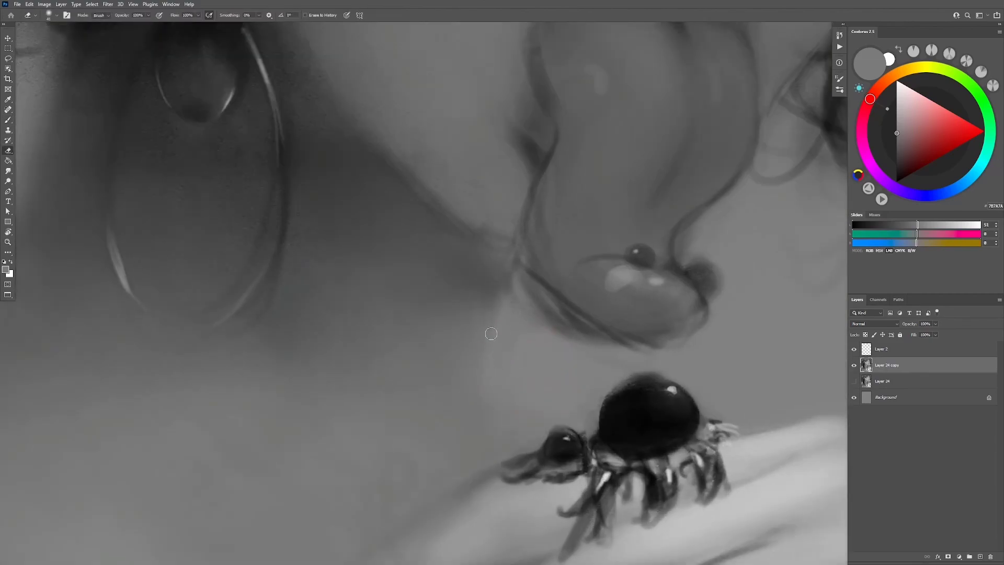
{"action": "left_click_drag", "start_coordinate": [506, 312], "coordinate": [498, 319]}
{"action": "key", "text": "z"}
{"action": "scroll", "coordinate": [495, 305], "scroll_direction": "down", "scroll_amount": 5}
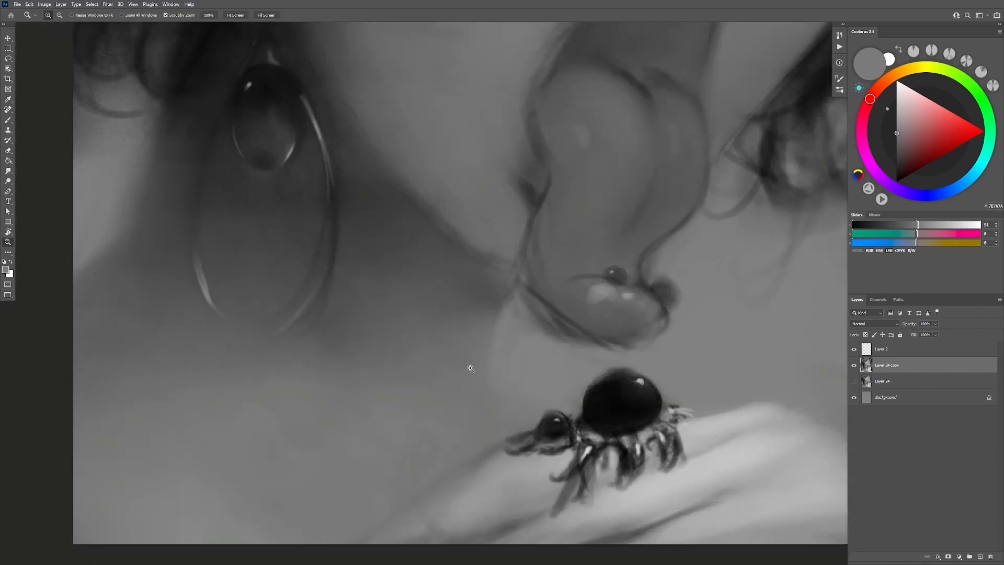
{"action": "key", "text": "h"}
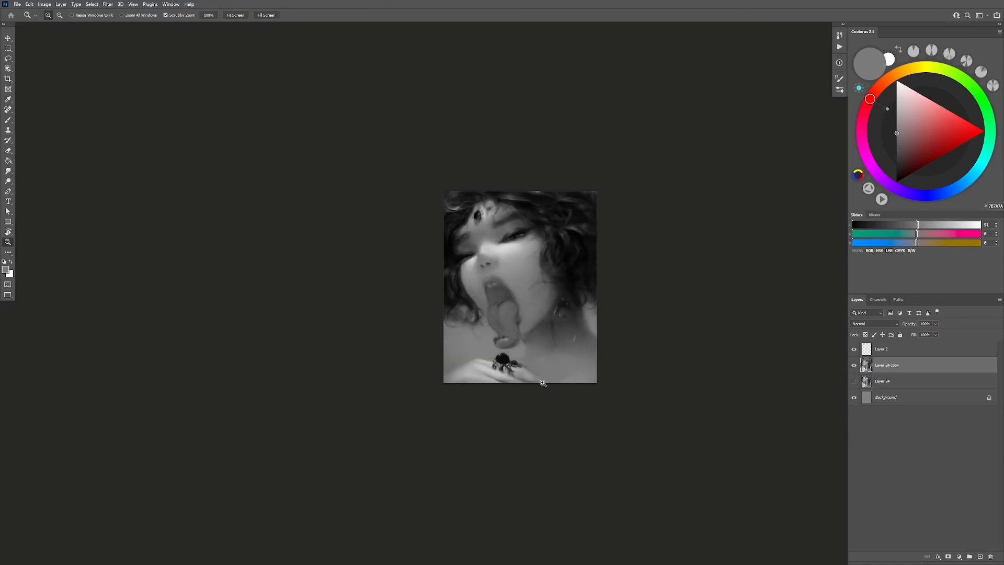
{"action": "left_click", "coordinate": [523, 348]}
{"action": "key", "text": "e"}
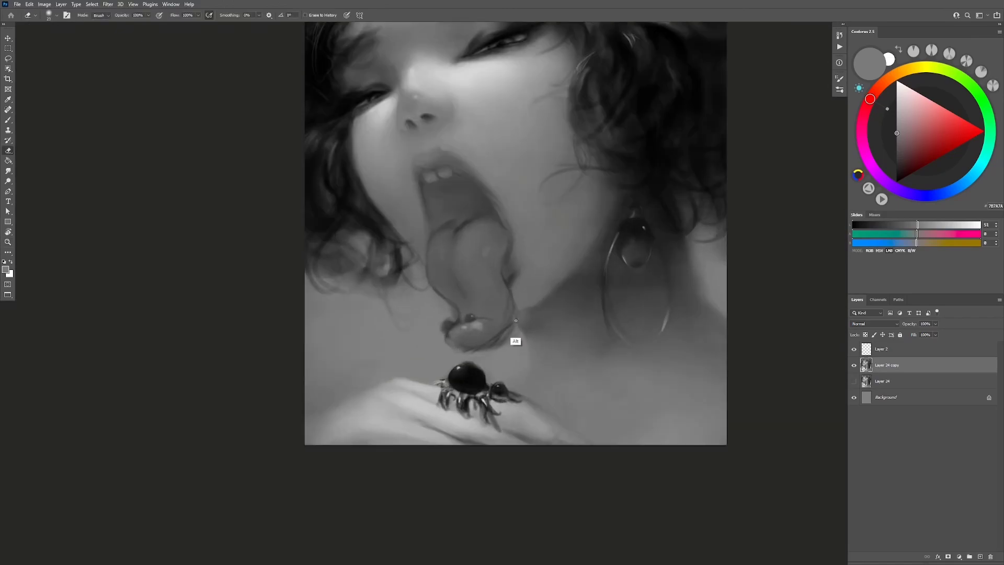